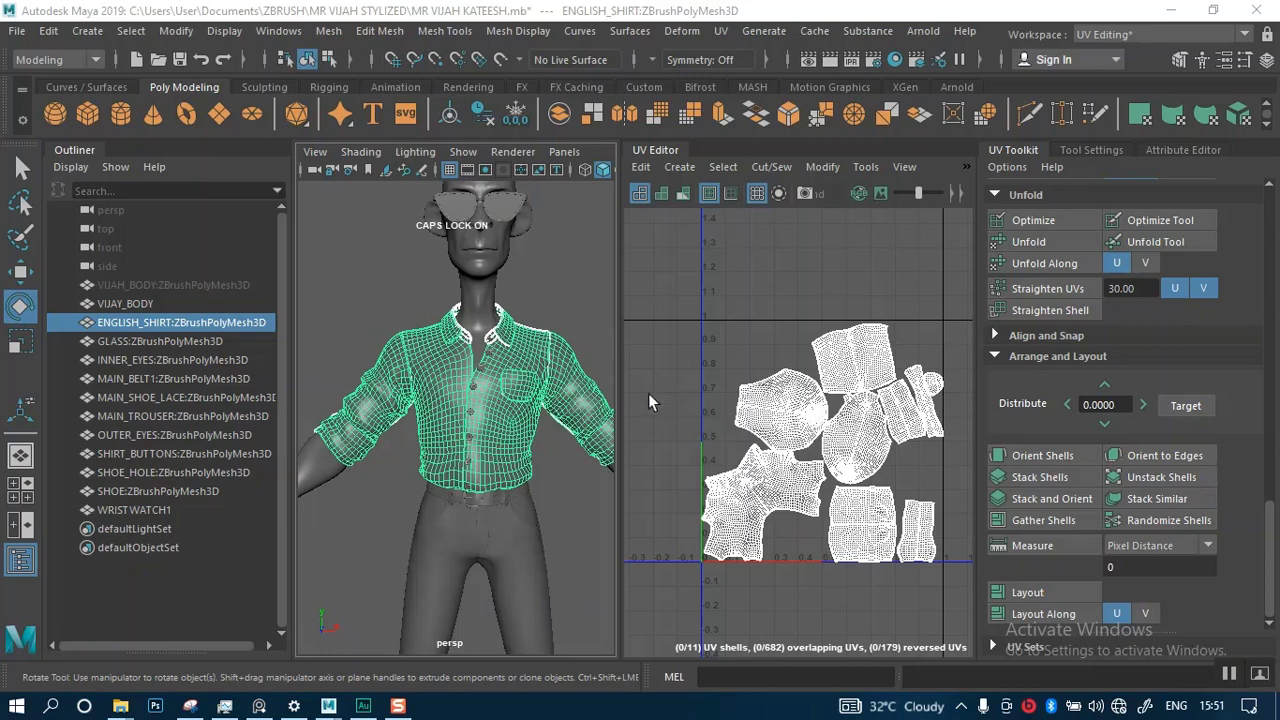
# - Collapse the Outliner and isolate the shirt mesh in the perspective view
pyautogui.click(85, 150)
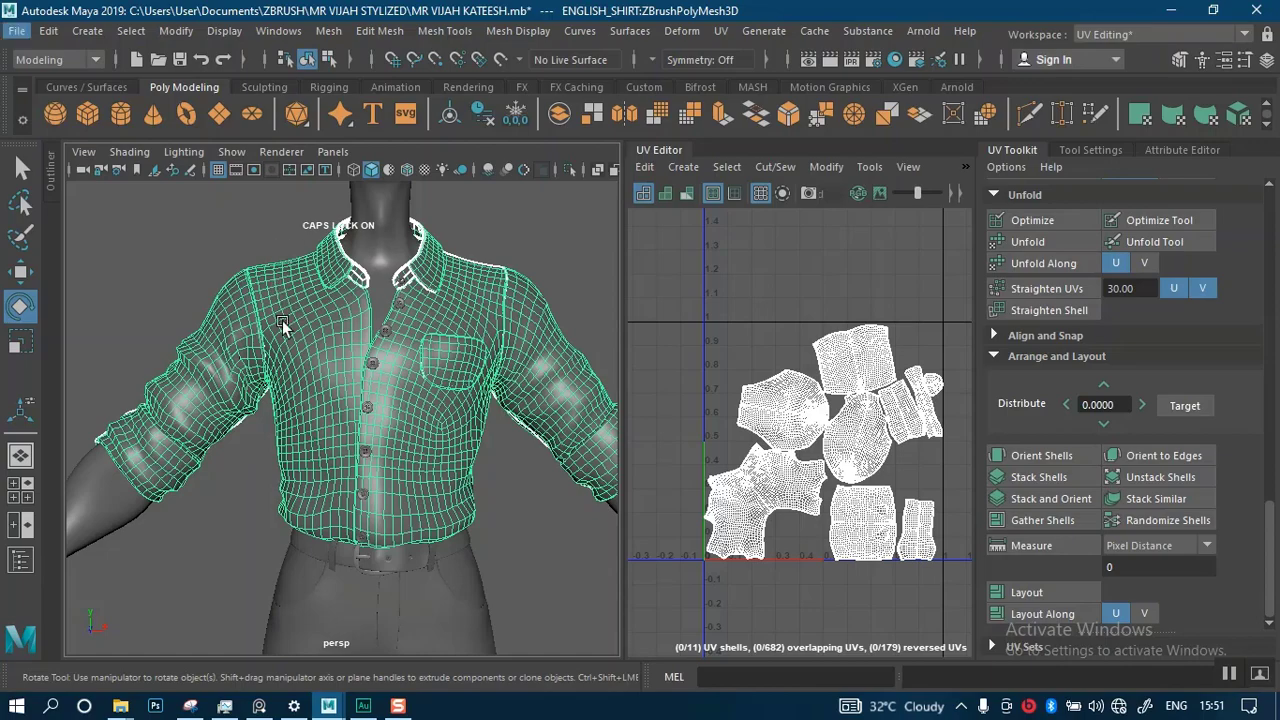
pyautogui.keyDown('alt'); pyautogui.moveTo(283, 325); pyautogui.dragTo(395, 332); pyautogui.keyUp('alt')
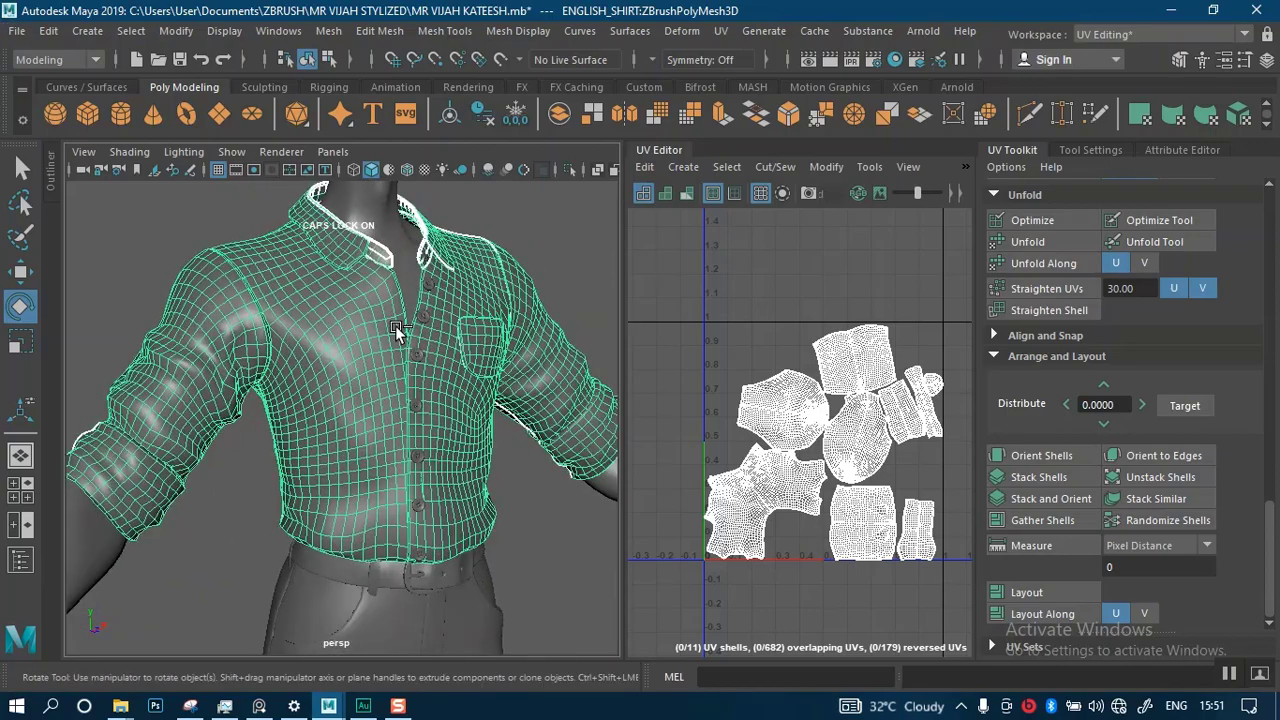
pyautogui.hotkey('ctrl', '1')
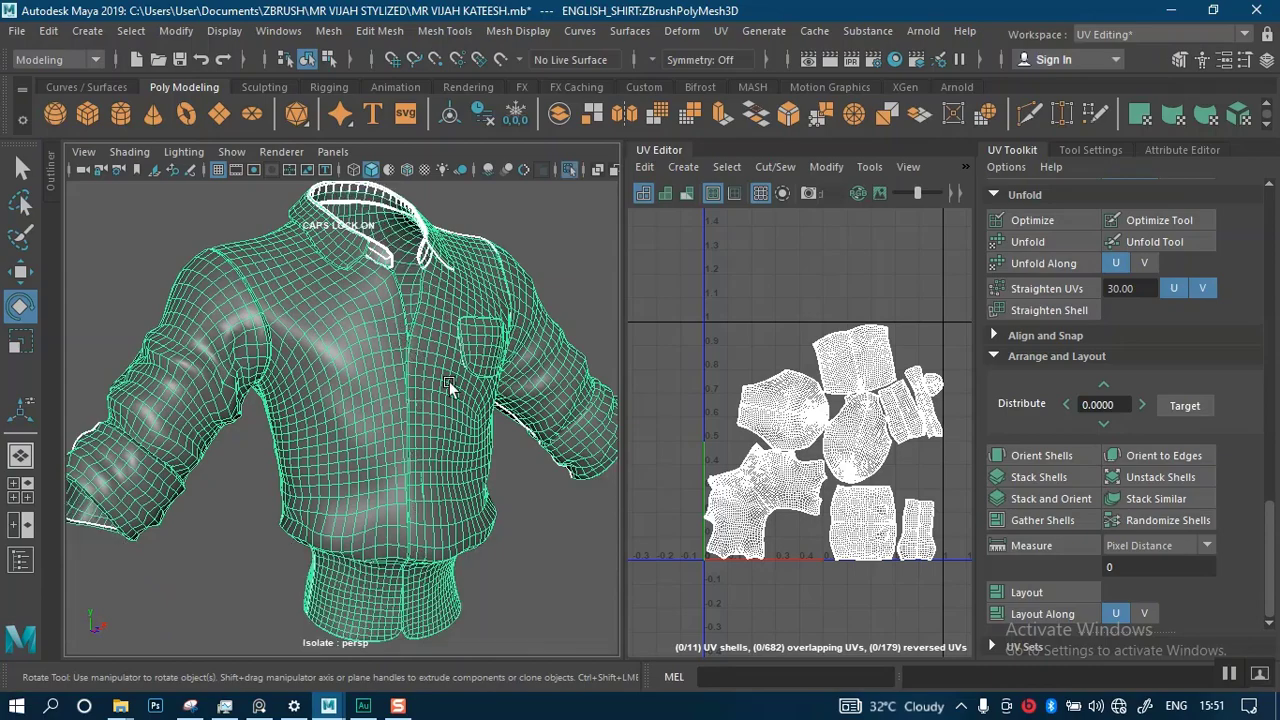
pyautogui.moveTo(433, 433)
pyautogui.keyDown('alt'); pyautogui.mouseDown()
pyautogui.moveTo(446, 364)
pyautogui.moveTo(478, 332)
pyautogui.moveTo(439, 415)
pyautogui.mouseUp(); pyautogui.keyUp('alt')
pyautogui.click(536, 560)
pyautogui.keyDown('alt'); pyautogui.moveTo(433, 545); pyautogui.dragTo(388, 469); pyautogui.keyUp('alt')
pyautogui.click(501, 451)
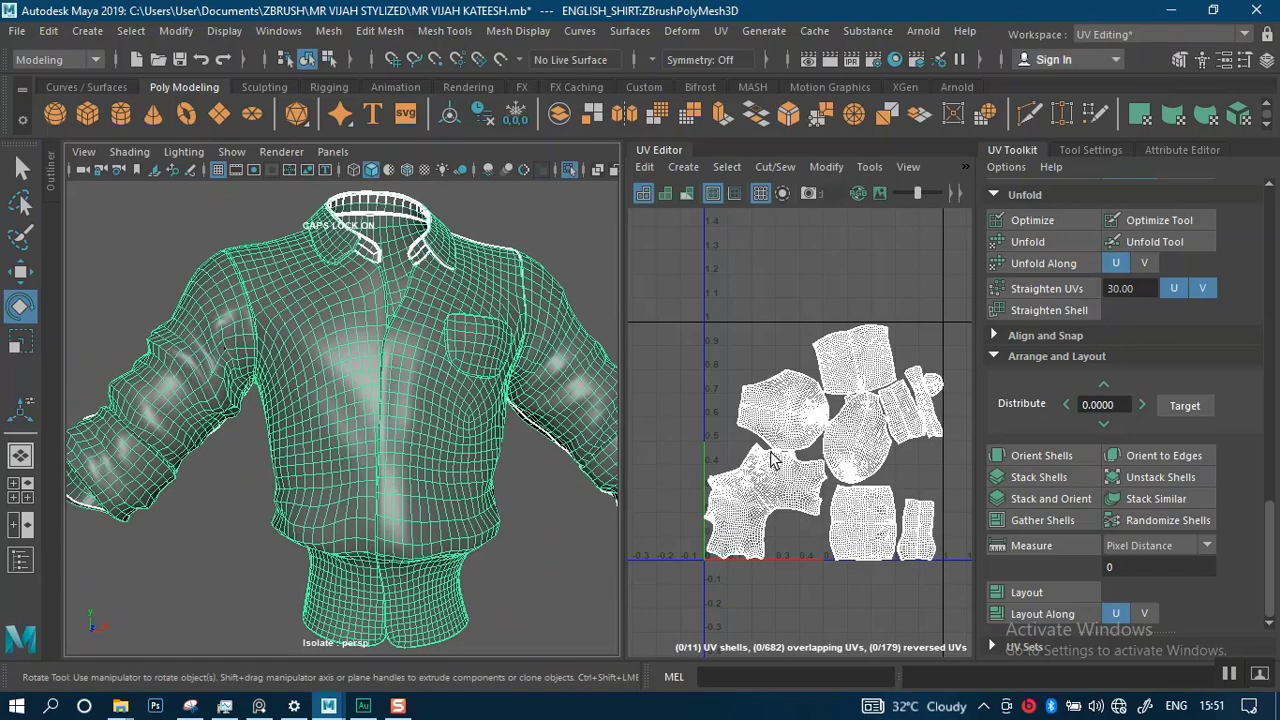
# - Switch to UV shell selection and select the shell of the character's right upper sleeve
pyautogui.keyDown('alt'); pyautogui.moveTo(777, 461); pyautogui.dragTo(767, 404, button='middle'); pyautogui.keyUp('alt')
pyautogui.keyDown('alt'); pyautogui.moveTo(767, 404); pyautogui.dragTo(749, 330, button='right'); pyautogui.keyUp('alt')
pyautogui.keyDown('alt'); pyautogui.moveTo(749, 330); pyautogui.dragTo(760, 356, button='middle'); pyautogui.keyUp('alt')
pyautogui.keyDown('alt'); pyautogui.moveTo(760, 356); pyautogui.dragTo(777, 423, button='right'); pyautogui.keyUp('alt')
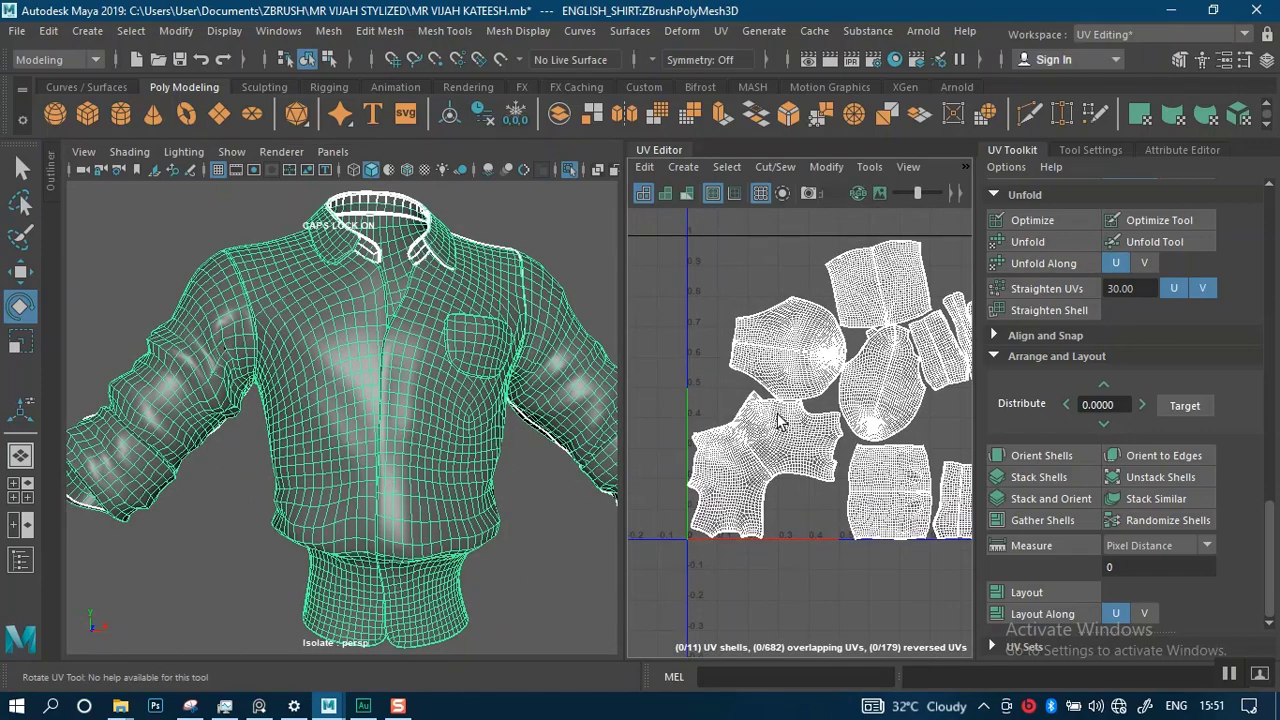
pyautogui.keyDown('alt'); pyautogui.moveTo(777, 423); pyautogui.dragTo(755, 365, button='middle'); pyautogui.keyUp('alt')
pyautogui.keyDown('alt'); pyautogui.moveTo(755, 365); pyautogui.dragTo(749, 323, button='right'); pyautogui.keyUp('alt')
pyautogui.keyDown('alt'); pyautogui.moveTo(749, 323); pyautogui.dragTo(740, 378, button='middle'); pyautogui.keyUp('alt')
pyautogui.keyDown('alt'); pyautogui.moveTo(740, 376); pyautogui.dragTo(758, 486, button='right'); pyautogui.keyUp('alt')
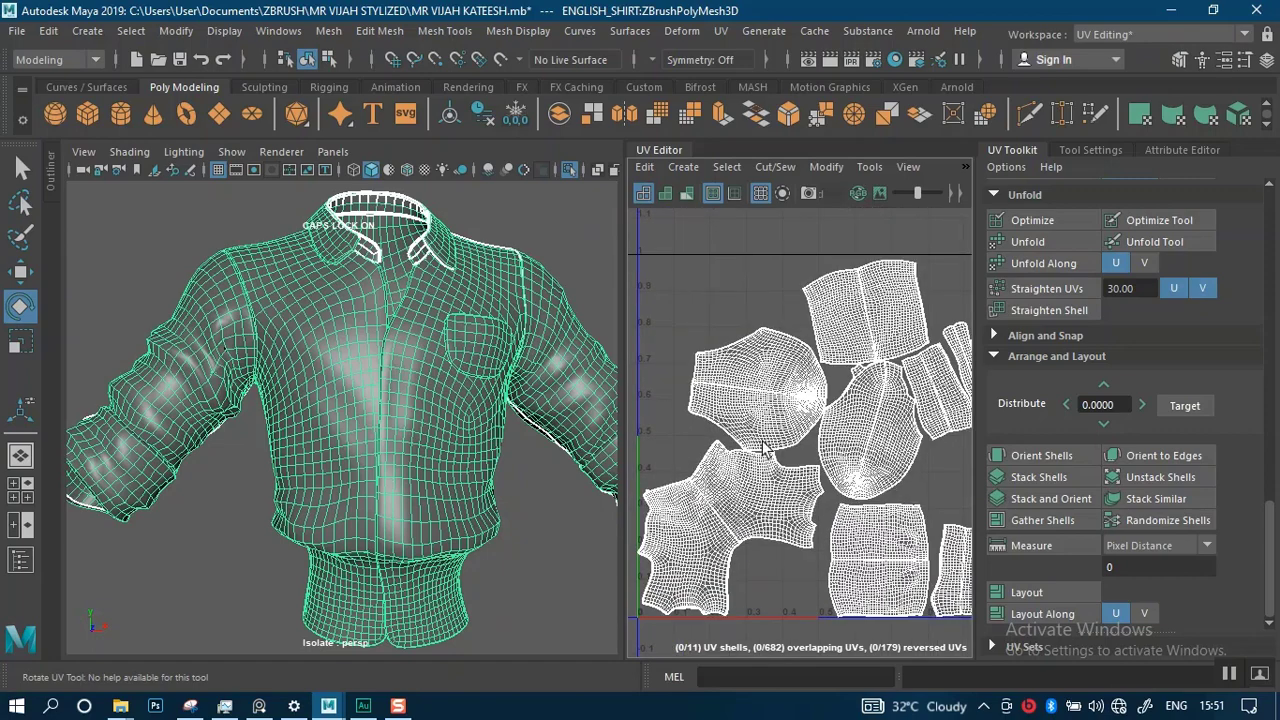
pyautogui.keyDown('alt'); pyautogui.moveTo(758, 486); pyautogui.dragTo(810, 414, button='middle'); pyautogui.keyUp('alt')
pyautogui.moveTo(810, 414); pyautogui.dragTo(735, 384, button='right')
pyautogui.click(762, 430)
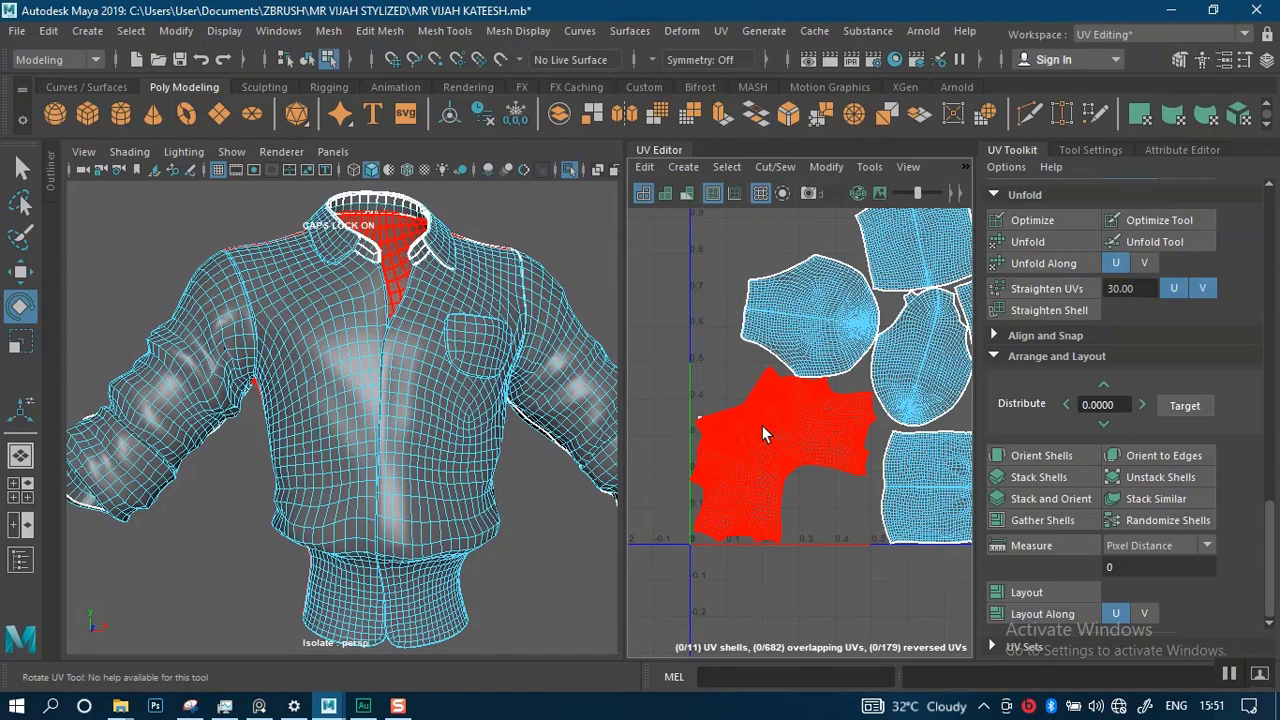
pyautogui.click(156, 367)
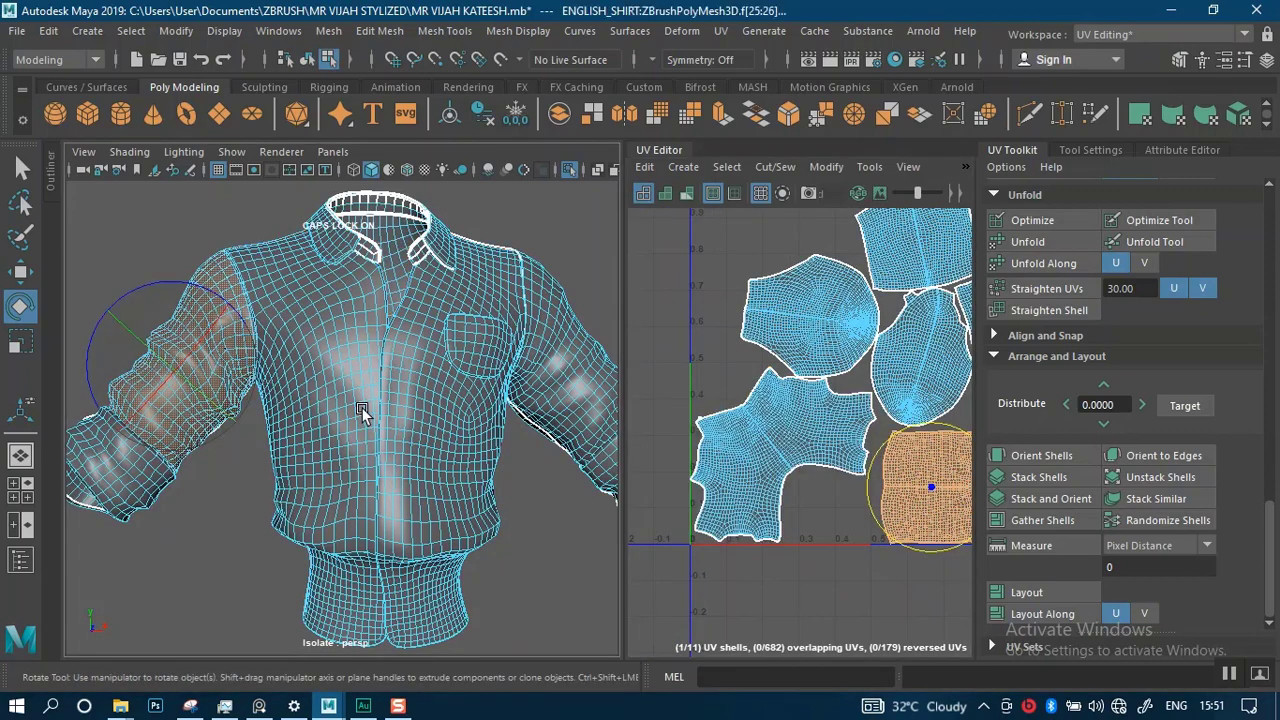
# - Try Object X symmetry for selecting both sleeves, and turn symmetry off again
pyautogui.click(655, 60)
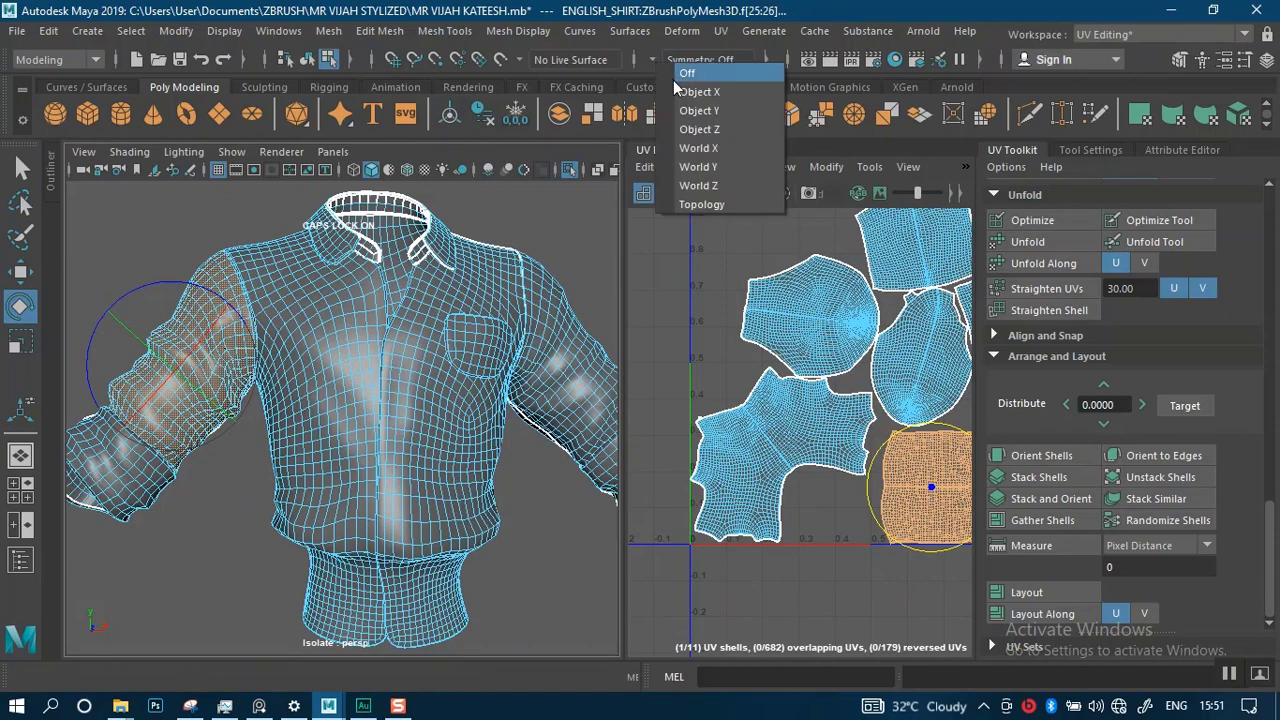
pyautogui.click(705, 70)
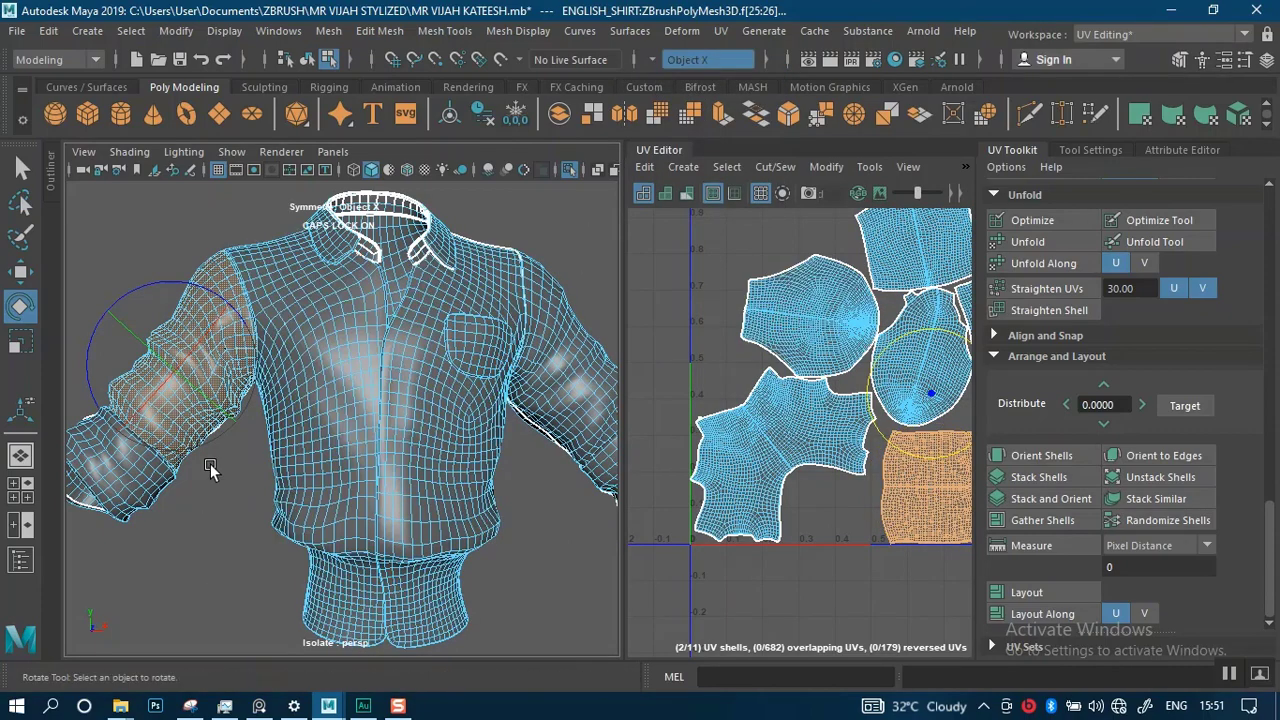
pyautogui.click(200, 405)
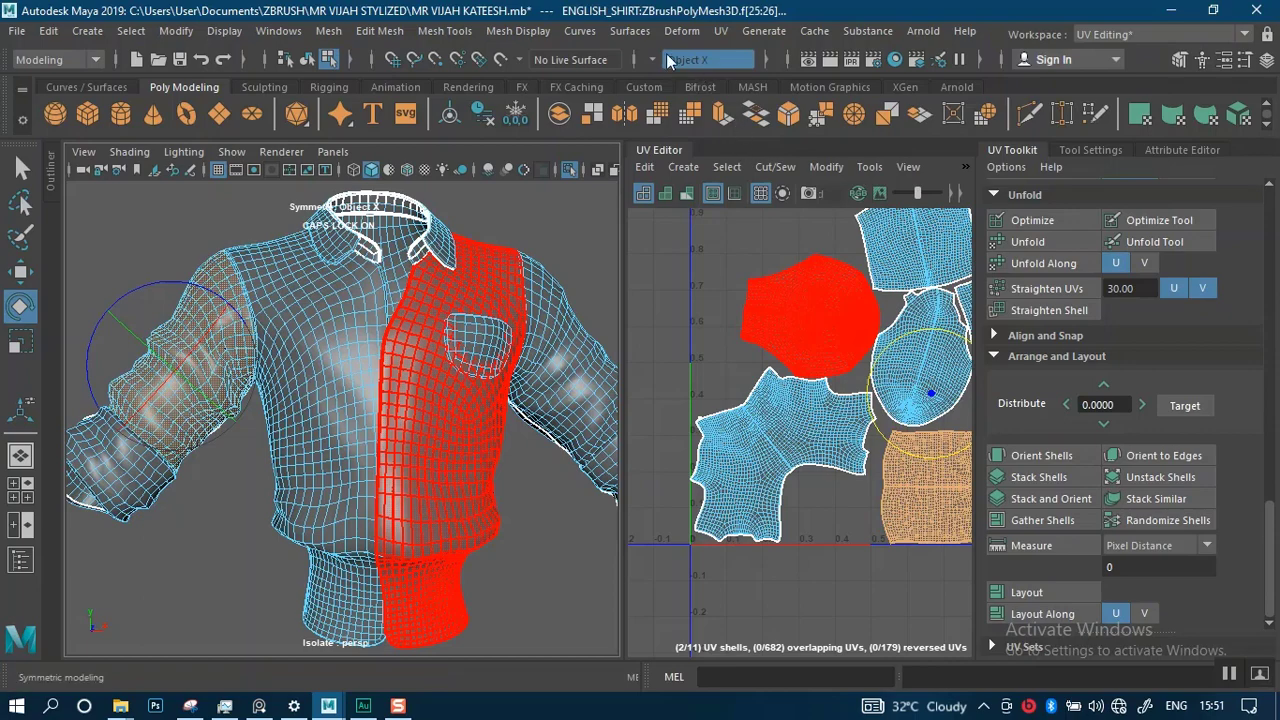
pyautogui.click(666, 58)
pyautogui.click(668, 62)
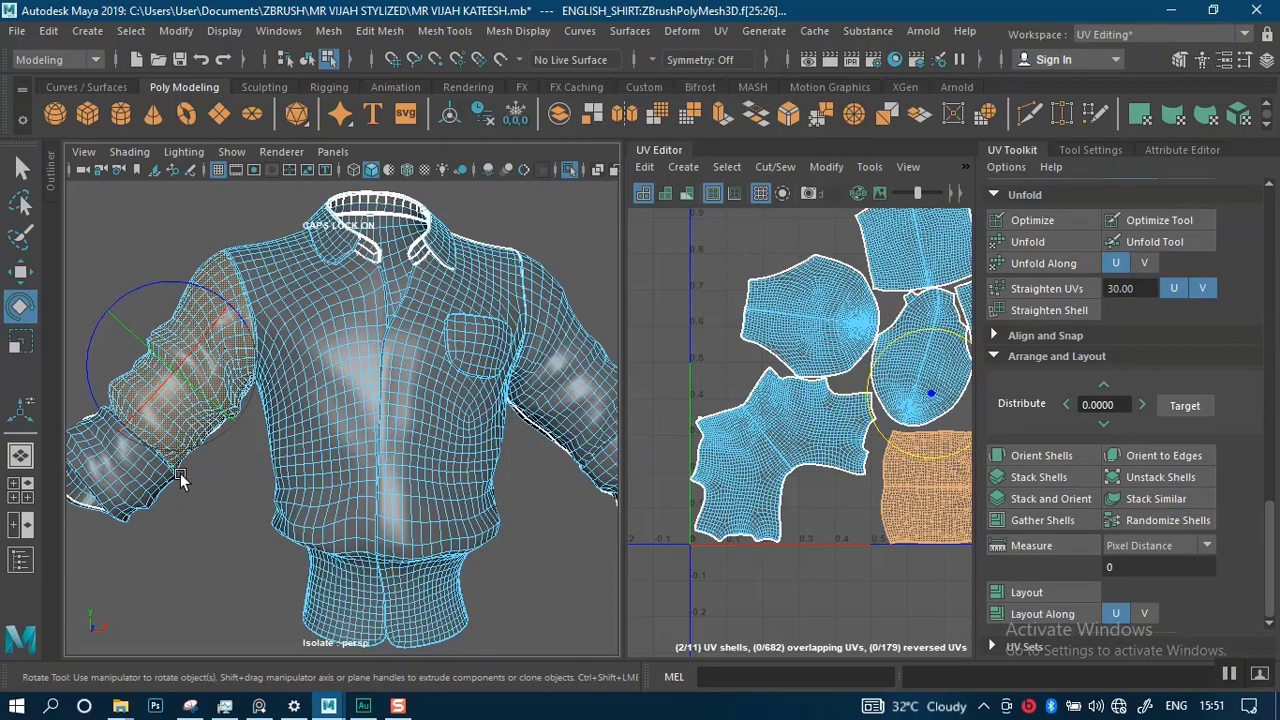
# - Try to move both upper-sleeve UV shells together along U out of the UV tile, then undo the move and clear the selection
pyautogui.keyDown('shift'); pyautogui.doubleClick(564, 378); pyautogui.keyUp('shift')
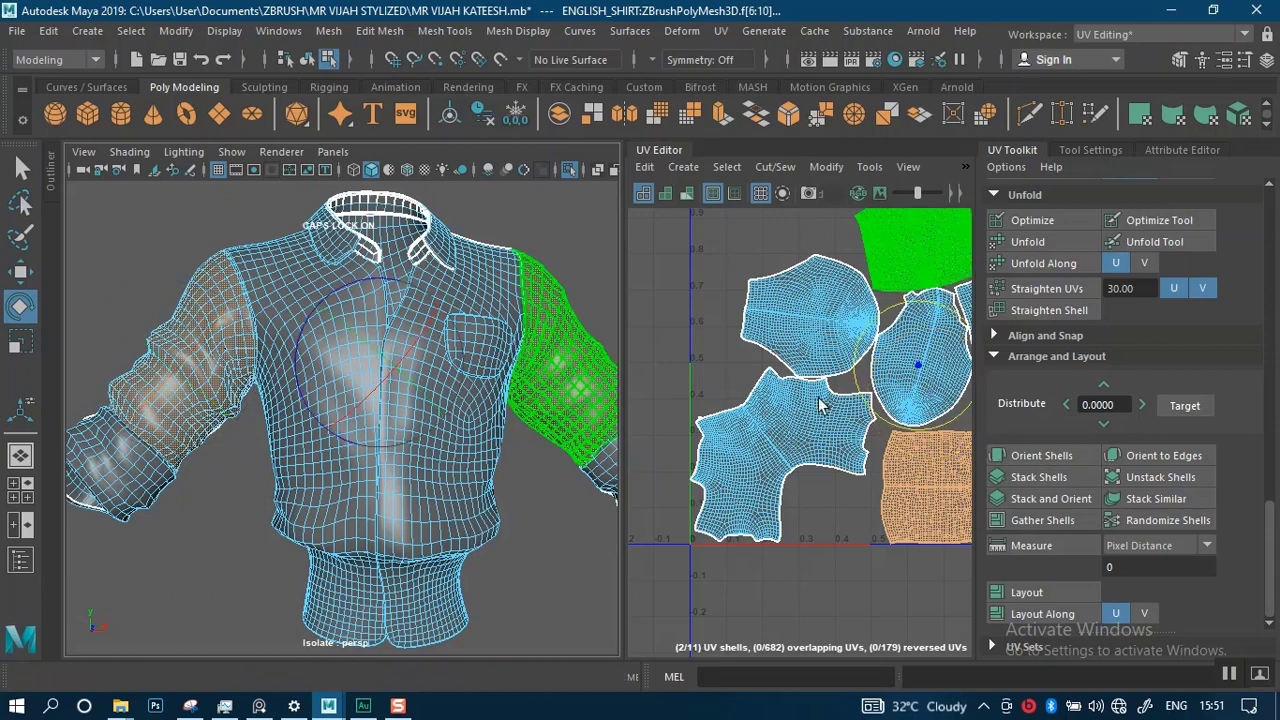
pyautogui.keyDown('alt'); pyautogui.moveTo(820, 403); pyautogui.dragTo(734, 300, button='right'); pyautogui.keyUp('alt')
pyautogui.keyDown('alt'); pyautogui.moveTo(824, 303); pyautogui.dragTo(760, 327, button='middle'); pyautogui.keyUp('alt')
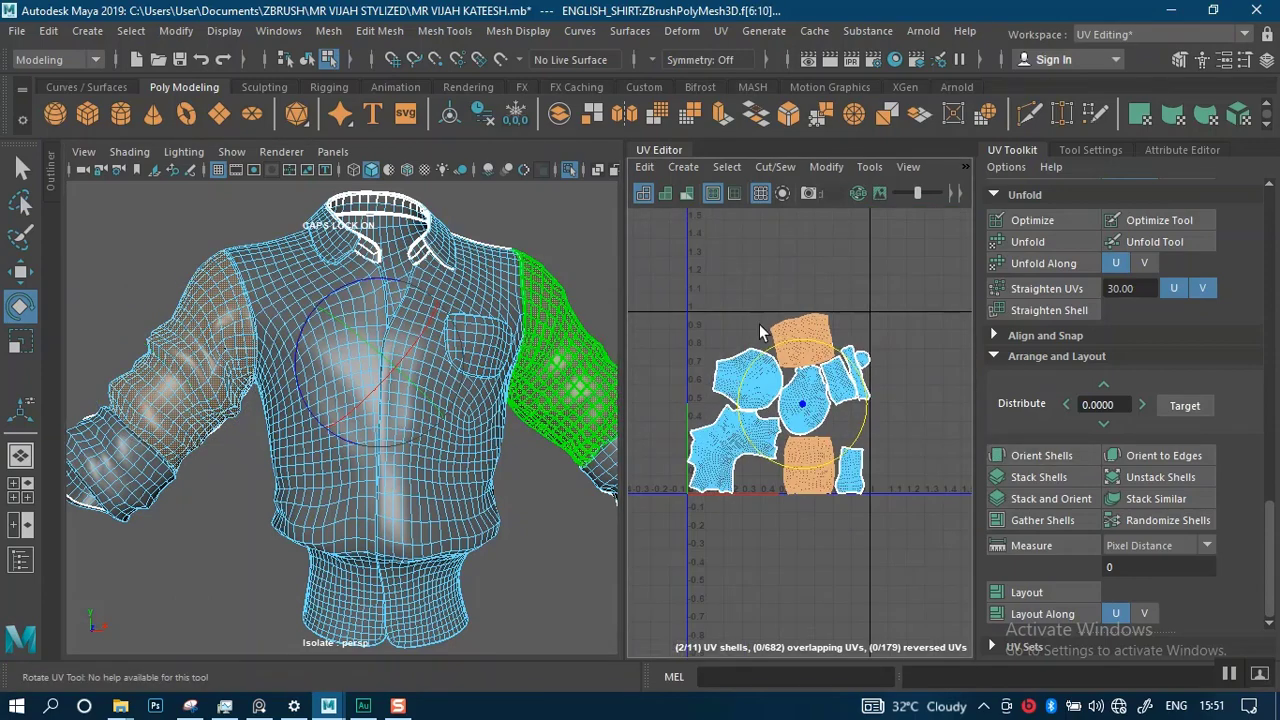
pyautogui.scroll(6, 201, 347)
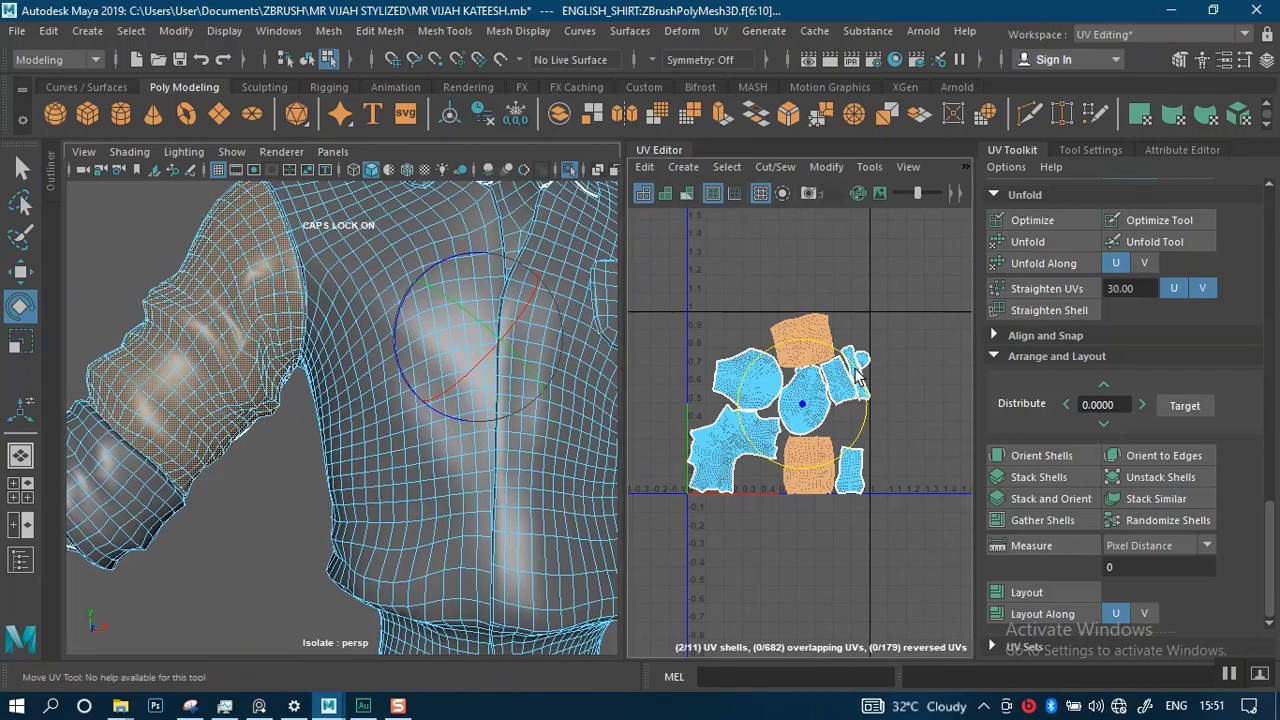
pyautogui.press('w')
pyautogui.moveTo(860, 405); pyautogui.dragTo(1010, 406)
pyautogui.hotkey('ctrl', 'z')
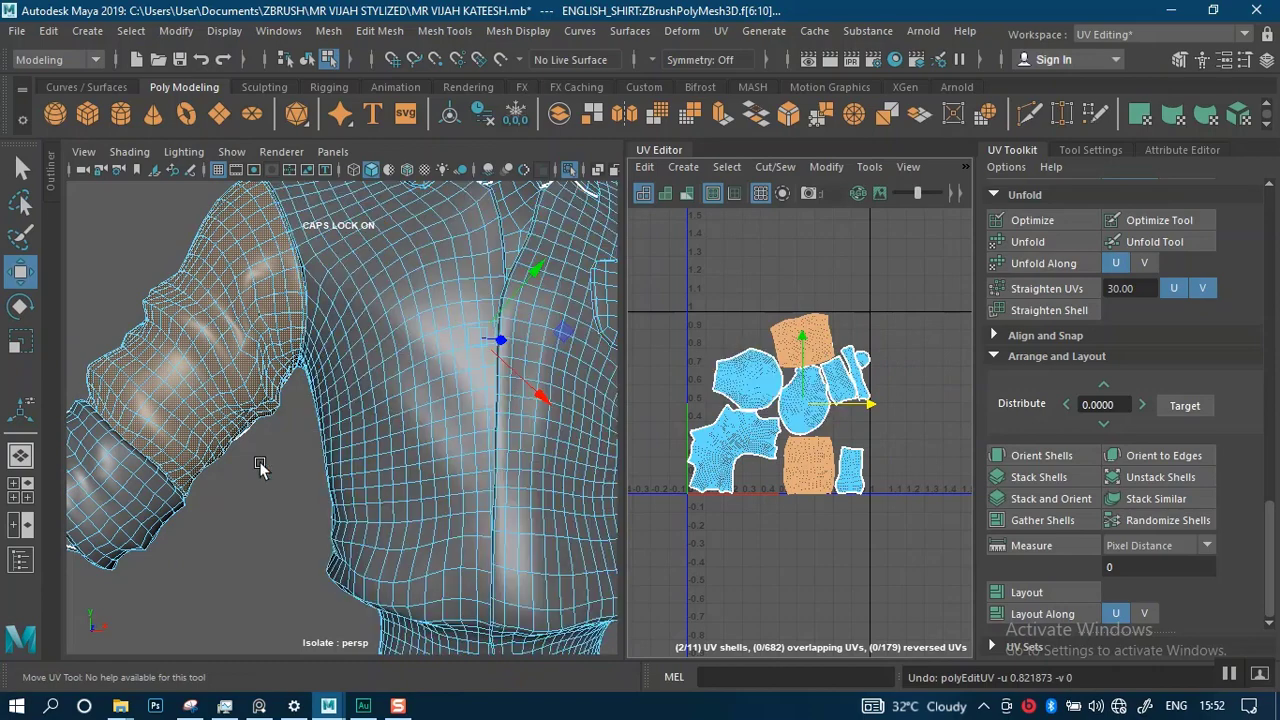
pyautogui.click(201, 534)
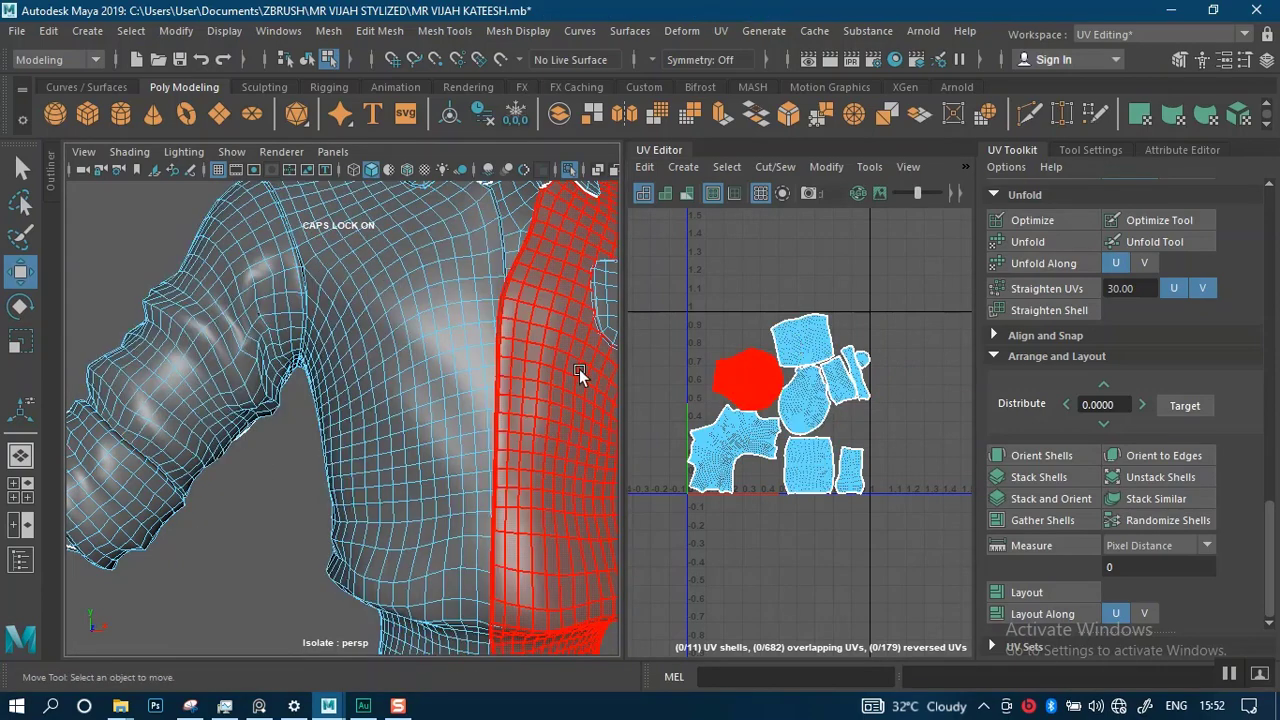
# - Move the UV shell of the character's left upper sleeve straight up, above the 0–1 UV tile
pyautogui.scroll(3, 800, 350)
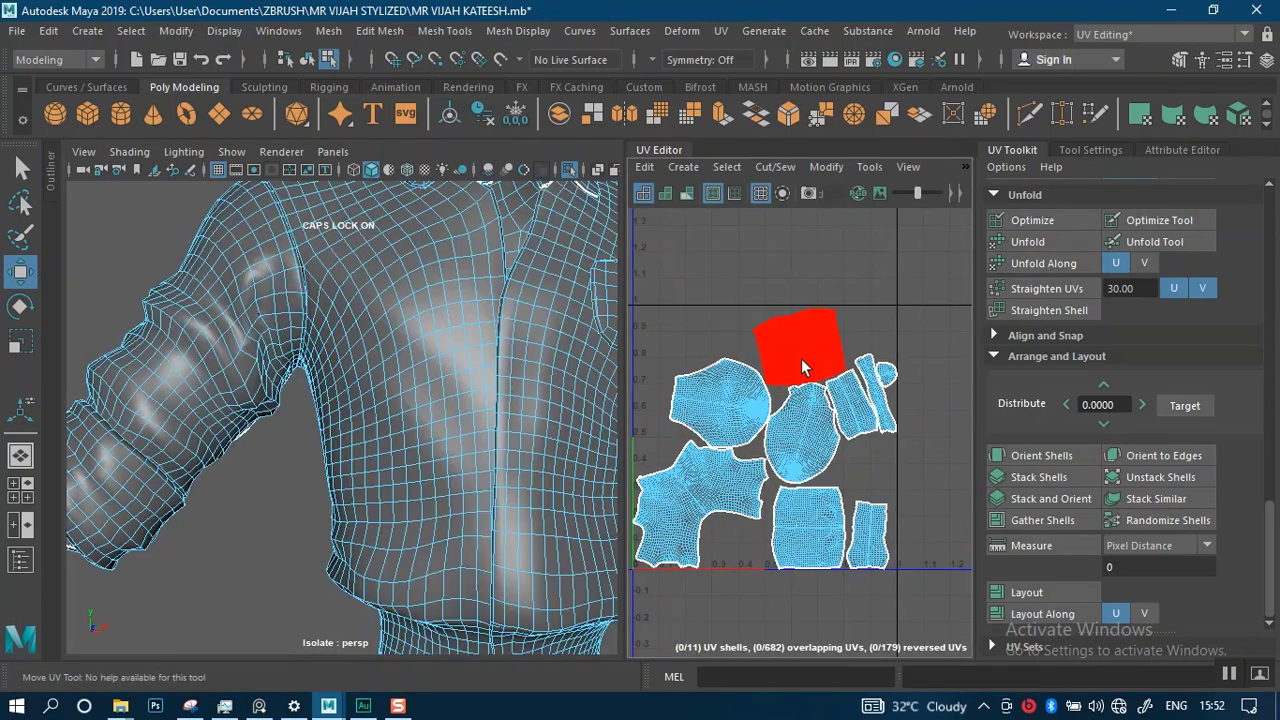
pyautogui.click(802, 368)
pyautogui.moveTo(805, 322); pyautogui.dragTo(805, 255)
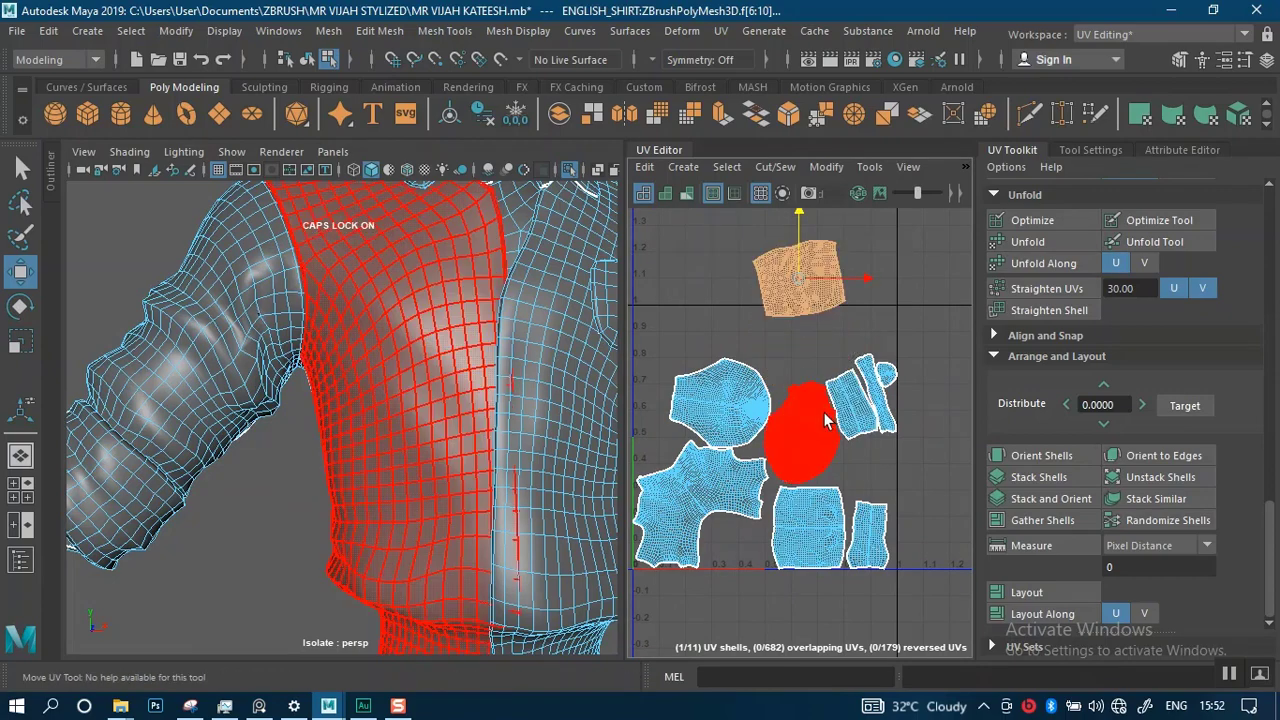
pyautogui.keyDown('alt'); pyautogui.moveTo(455, 438); pyautogui.dragTo(417, 426); pyautogui.keyUp('alt')
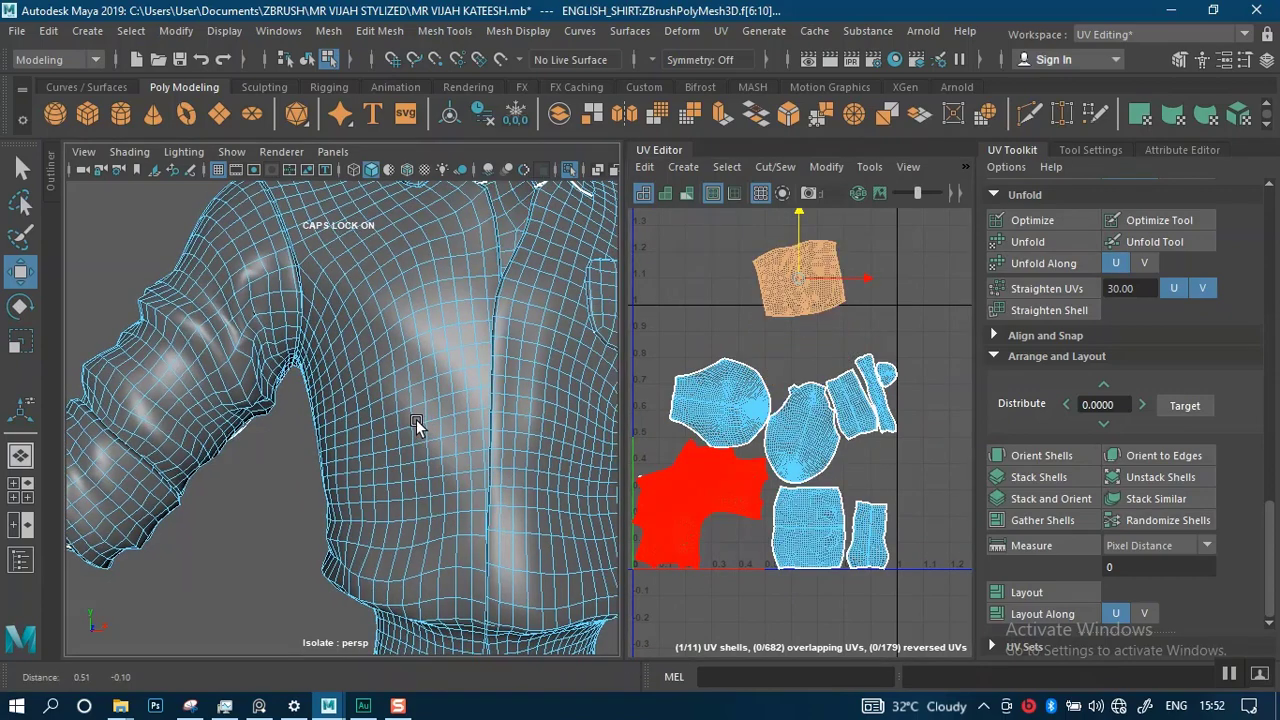
pyautogui.keyDown('alt'); pyautogui.moveTo(417, 426); pyautogui.dragTo(386, 337, button='right'); pyautogui.keyUp('alt')
pyautogui.keyDown('alt'); pyautogui.moveTo(386, 337); pyautogui.dragTo(402, 342); pyautogui.keyUp('alt')
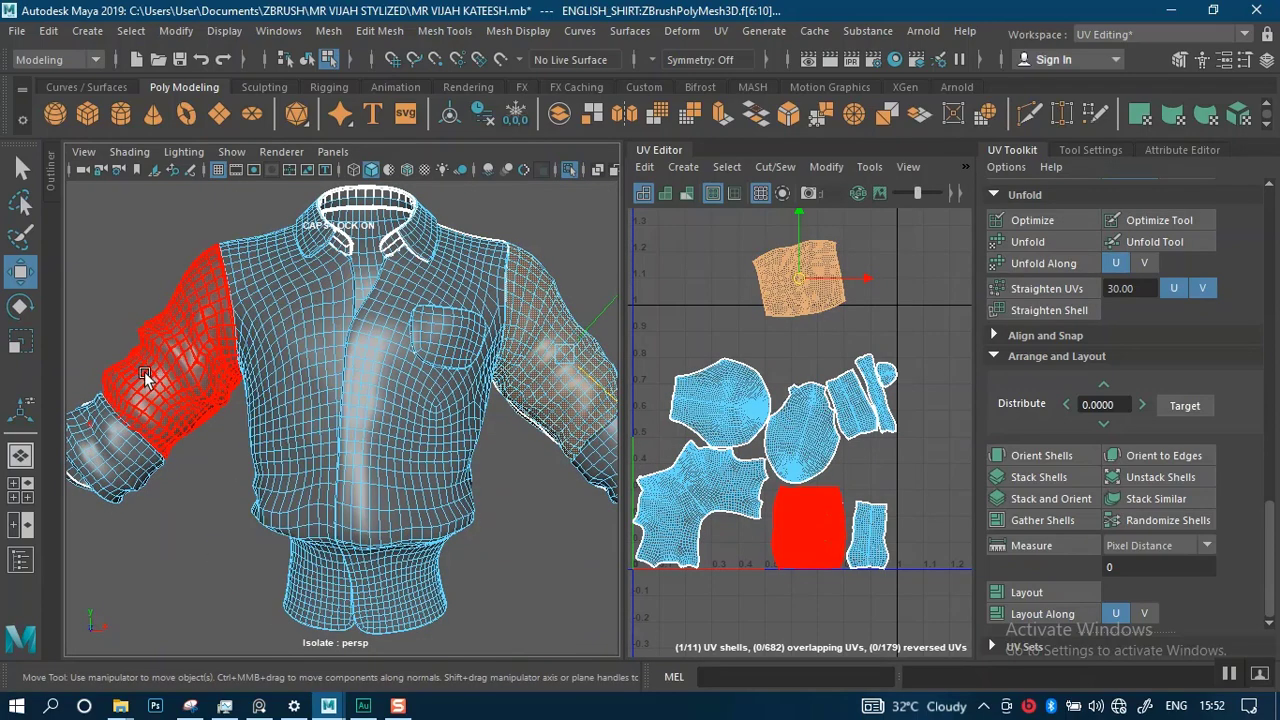
# - Move the right upper-sleeve UV shell along U past the 0–1 tile, and shift the left upper-sleeve shell out above it
pyautogui.click(811, 535)
pyautogui.moveTo(866, 533); pyautogui.dragTo(1050, 534)
pyautogui.keyDown('alt'); pyautogui.moveTo(832, 421); pyautogui.dragTo(712, 428, button='middle'); pyautogui.keyUp('alt')
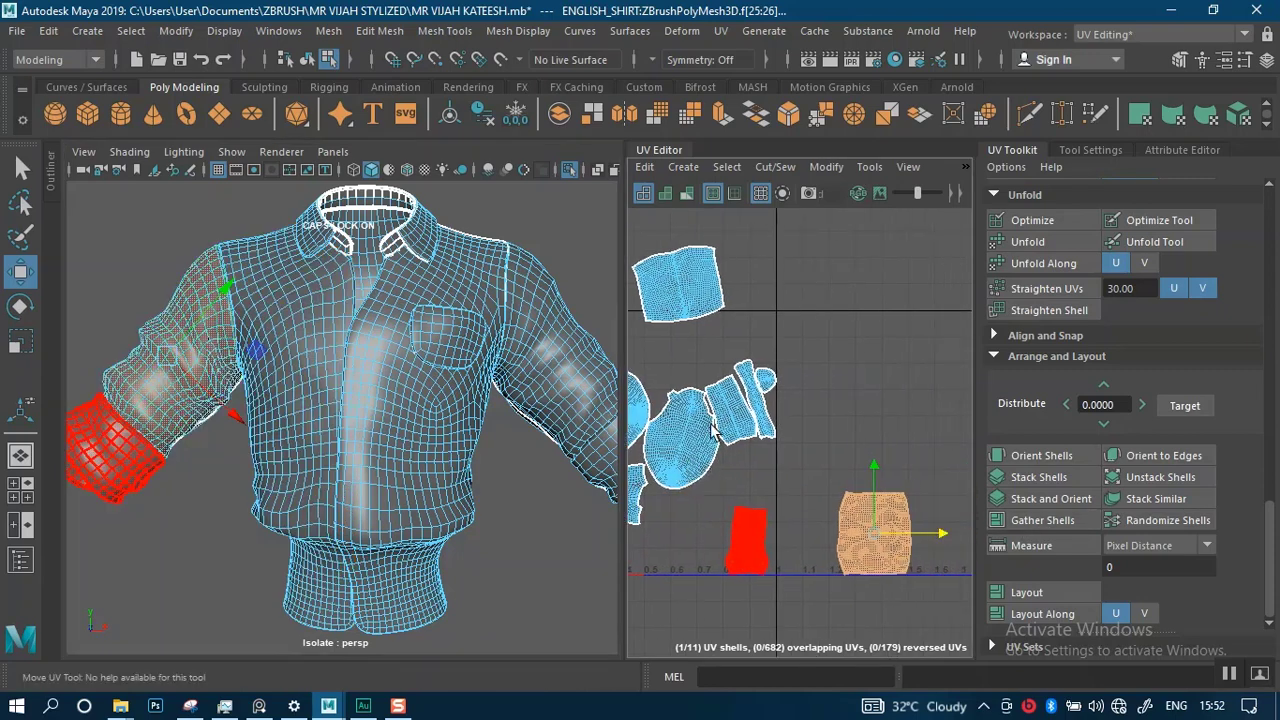
pyautogui.click(700, 287)
pyautogui.moveTo(740, 286); pyautogui.dragTo(915, 286)
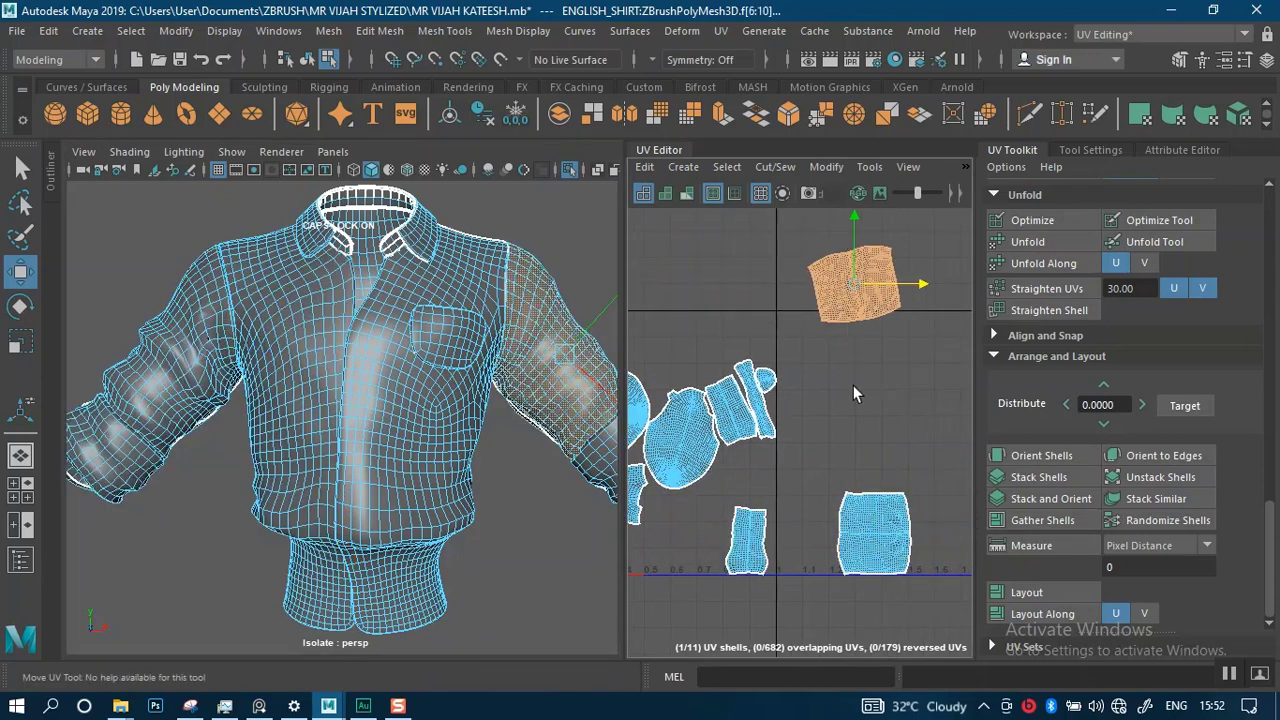
pyautogui.keyDown('alt'); pyautogui.moveTo(853, 385); pyautogui.dragTo(886, 455, button='middle'); pyautogui.keyUp('alt')
# - Switch to face selection and select the face loop along the armhole edge of the character's right upper sleeve
pyautogui.keyDown('alt'); pyautogui.moveTo(286, 359); pyautogui.dragTo(406, 329, button='middle'); pyautogui.keyUp('alt')
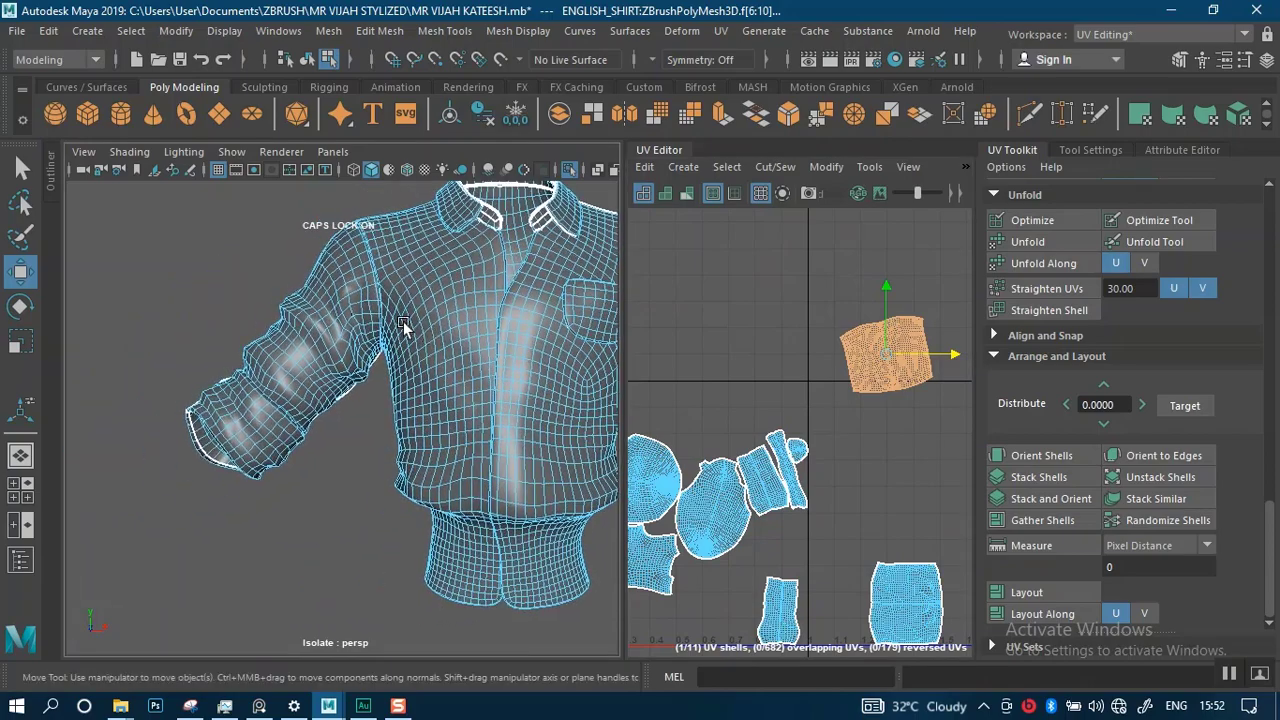
pyautogui.keyDown('alt'); pyautogui.moveTo(406, 329); pyautogui.dragTo(354, 429, button='right'); pyautogui.keyUp('alt')
pyautogui.keyDown('alt'); pyautogui.moveTo(354, 429); pyautogui.dragTo(386, 357); pyautogui.keyUp('alt')
pyautogui.keyDown('alt'); pyautogui.moveTo(386, 357); pyautogui.dragTo(420, 415, button='middle'); pyautogui.keyUp('alt')
pyautogui.keyDown('alt'); pyautogui.moveTo(419, 414); pyautogui.dragTo(408, 384); pyautogui.keyUp('alt')
pyautogui.moveTo(408, 384); pyautogui.dragTo(406, 247, button='right')
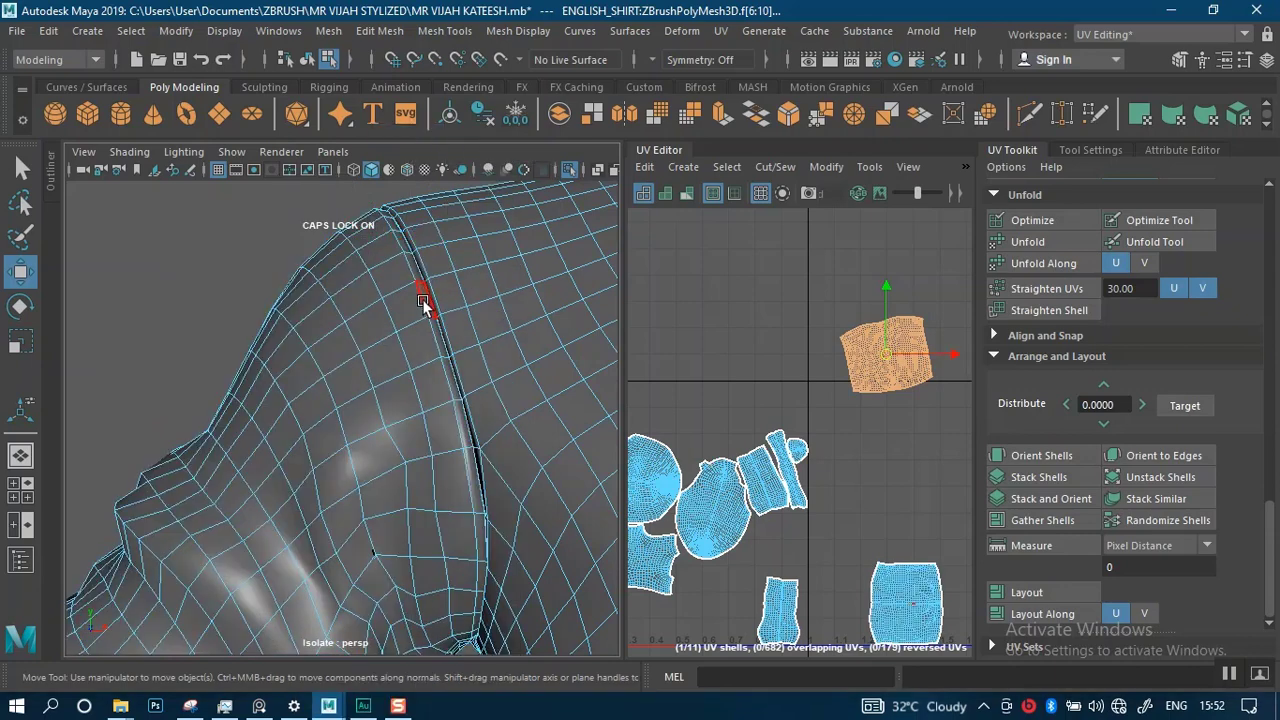
pyautogui.click(417, 297)
pyautogui.keyDown('shift'); pyautogui.doubleClick(426, 341); pyautogui.keyUp('shift')
# - Examine where the selected armhole face loop lies within the sleeve's UV shell
pyautogui.keyDown('alt'); pyautogui.moveTo(757, 394); pyautogui.dragTo(708, 262, button='right'); pyautogui.keyUp('alt')
pyautogui.keyDown('alt'); pyautogui.moveTo(788, 384); pyautogui.dragTo(718, 346, button='middle'); pyautogui.keyUp('alt')
pyautogui.keyDown('alt'); pyautogui.moveTo(718, 346); pyautogui.dragTo(846, 617, button='right'); pyautogui.keyUp('alt')
pyautogui.keyDown('alt'); pyautogui.moveTo(808, 542); pyautogui.dragTo(853, 387, button='middle'); pyautogui.keyUp('alt')
pyautogui.keyDown('alt'); pyautogui.moveTo(853, 387); pyautogui.dragTo(877, 502, button='right'); pyautogui.keyUp('alt')
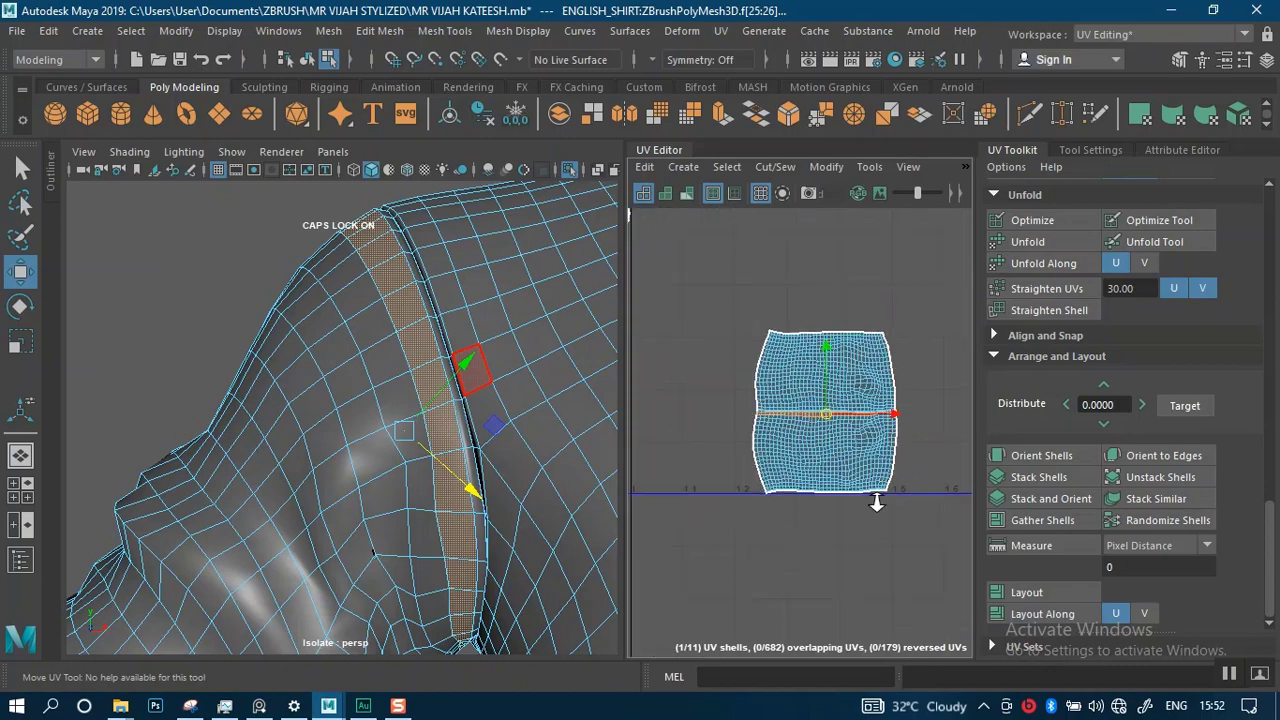
pyautogui.scroll(2, 850, 508)
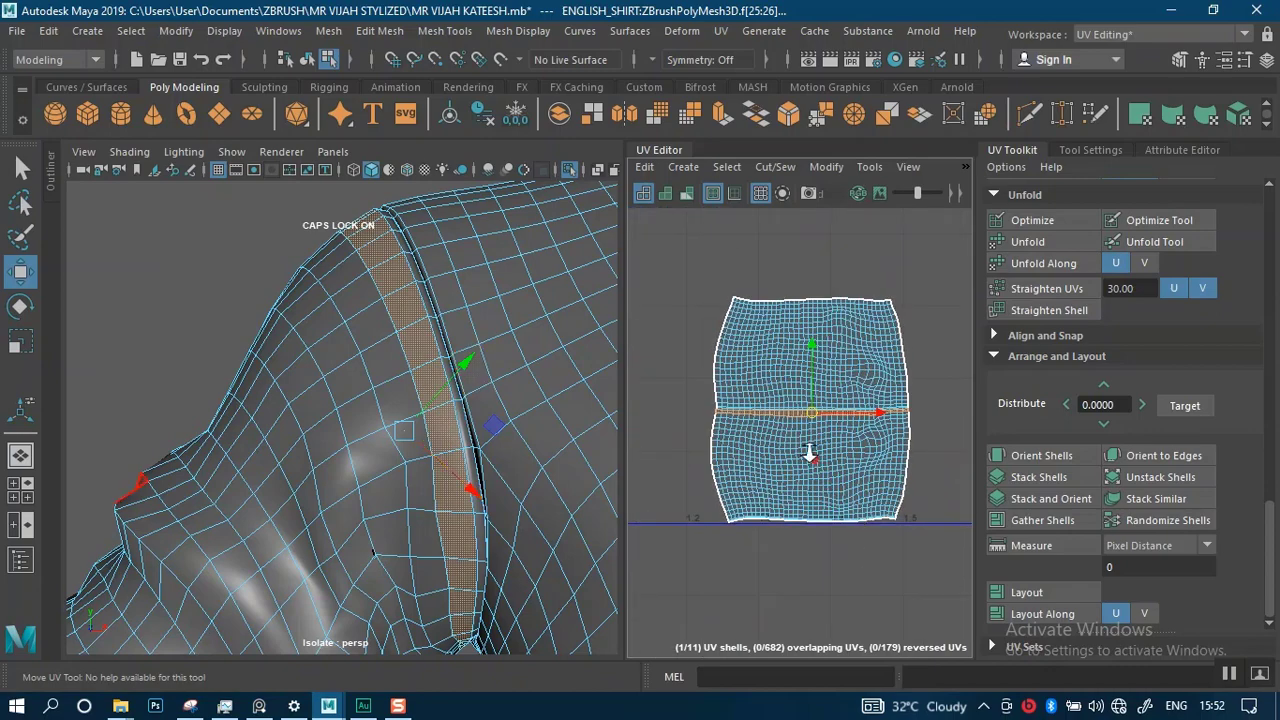
pyautogui.scroll(2, 810, 455)
pyautogui.scroll(-3, 867, 577)
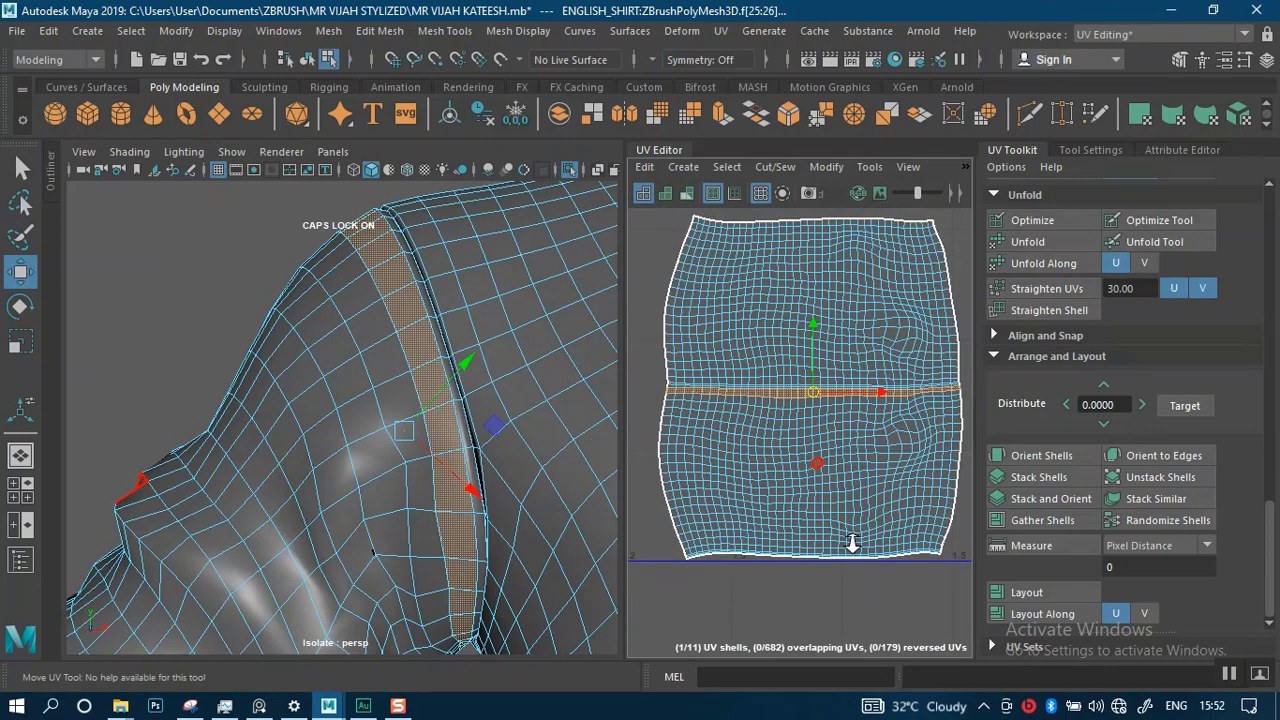
pyautogui.keyDown('alt'); pyautogui.moveTo(409, 508); pyautogui.dragTo(585, 410); pyautogui.keyUp('alt')
# - Select the whole upper-sleeve UV shell, convert it to faces, isolate those faces in the perspective view, and clear the selection
pyautogui.moveTo(838, 358); pyautogui.dragTo(788, 331, button='right')
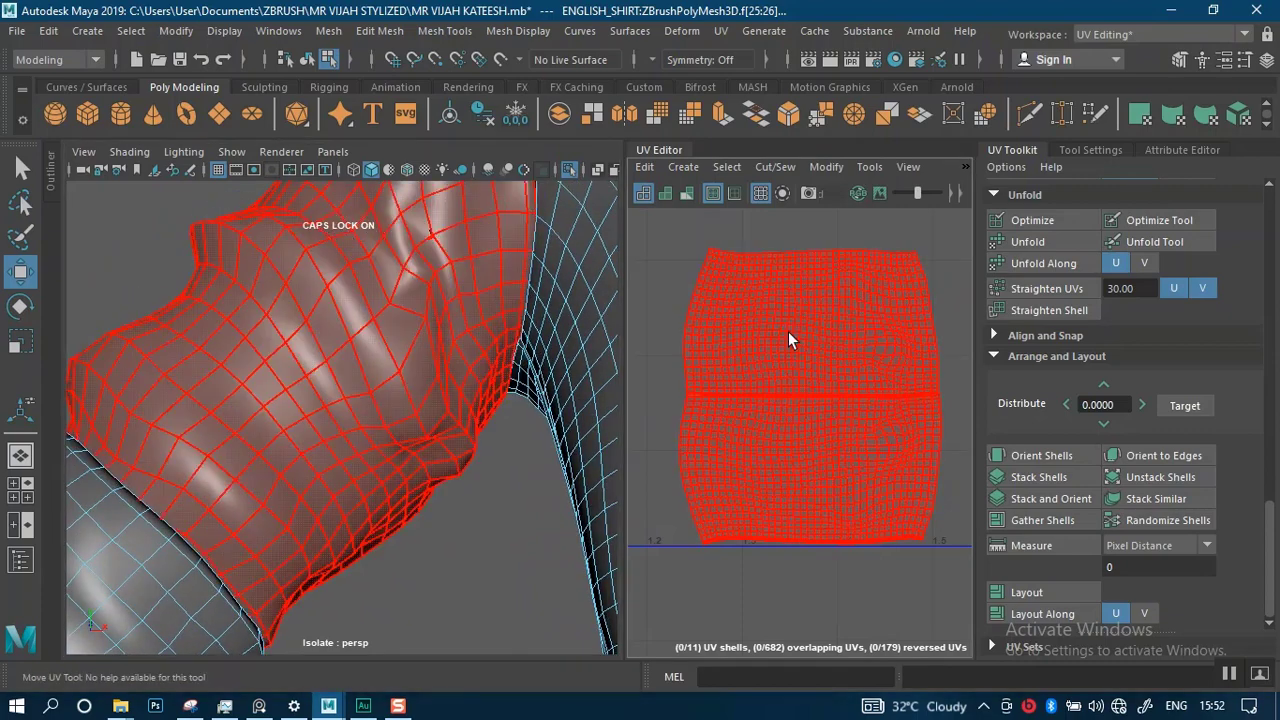
pyautogui.click(788, 331)
pyautogui.scroll(-5, 380, 360)
pyautogui.hotkey('ctrl', 'F11')
pyautogui.keyDown('alt'); pyautogui.moveTo(382, 365); pyautogui.dragTo(384, 385); pyautogui.keyUp('alt')
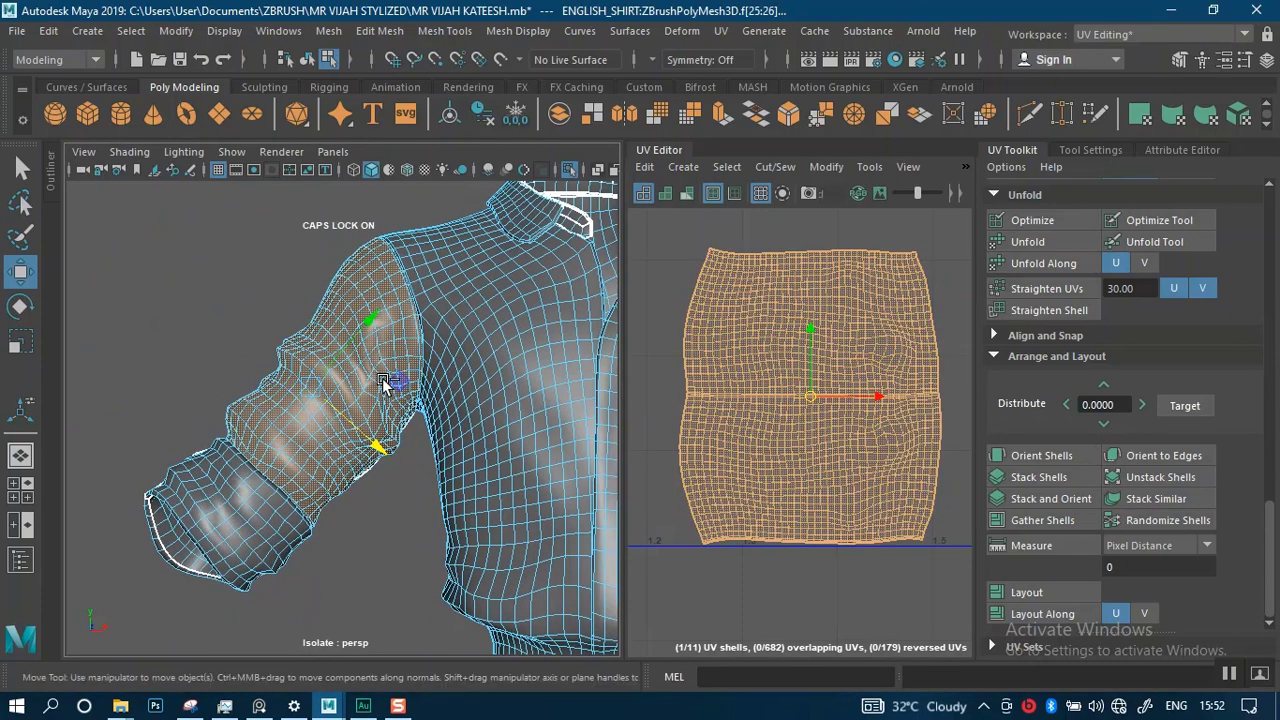
pyautogui.hotkey('ctrl', '1')
pyautogui.hotkey('ctrl', 'F12')
pyautogui.hotkey('ctrl', '1')
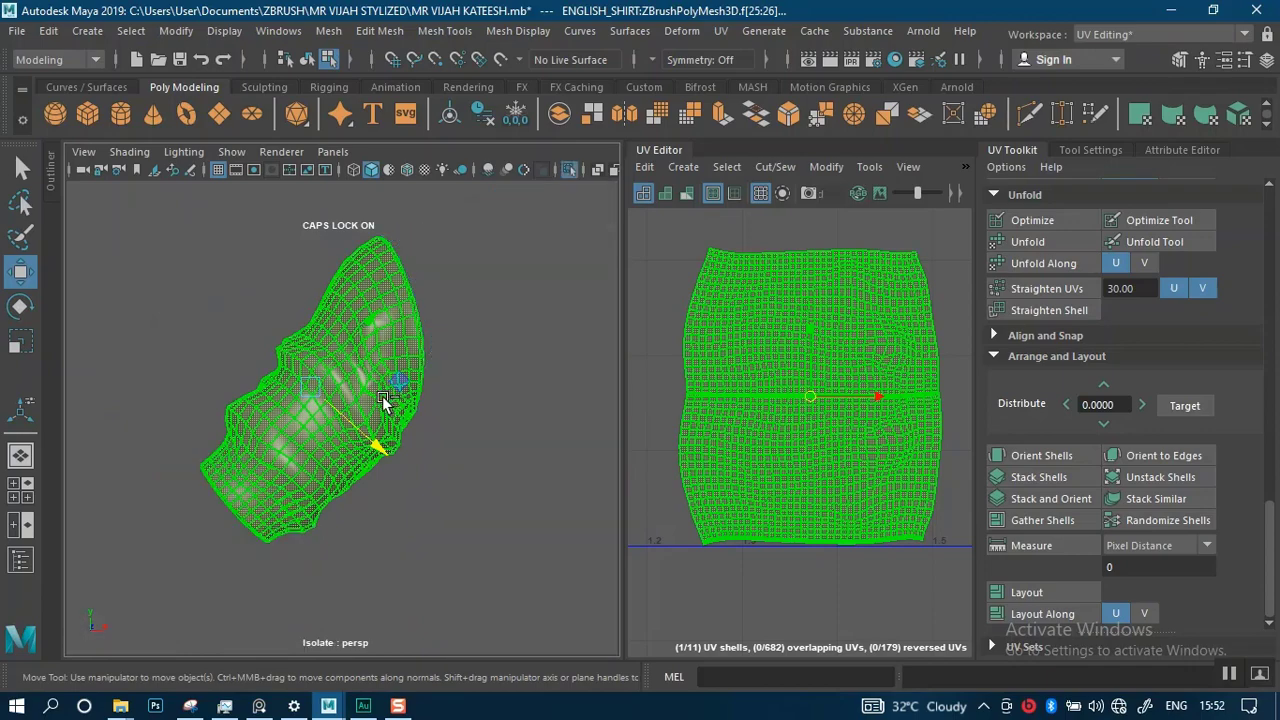
pyautogui.hotkey('ctrl', 'F11')
pyautogui.click(423, 531)
pyautogui.scroll(6, 297, 507)
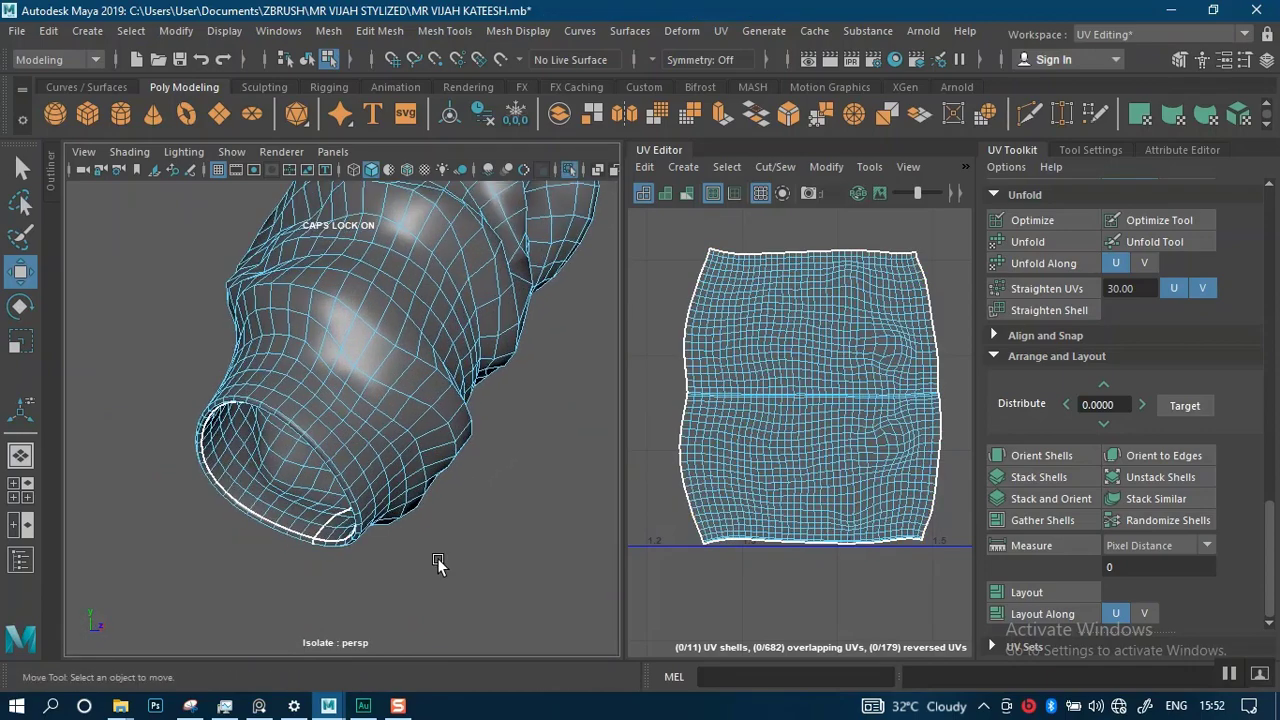
# - Switch to face selection and select the face loop around the lower opening of the isolated upper sleeve
pyautogui.rightClick(282, 455)
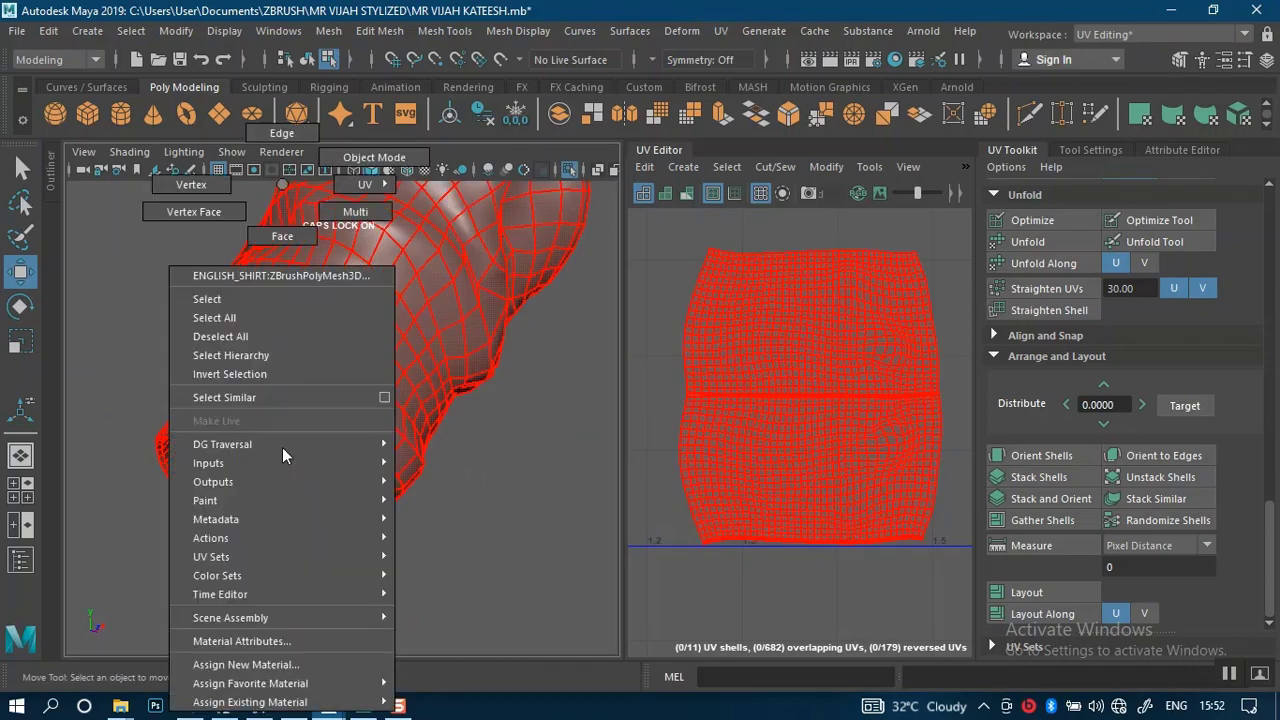
pyautogui.click(282, 236)
pyautogui.scroll(5, 310, 362)
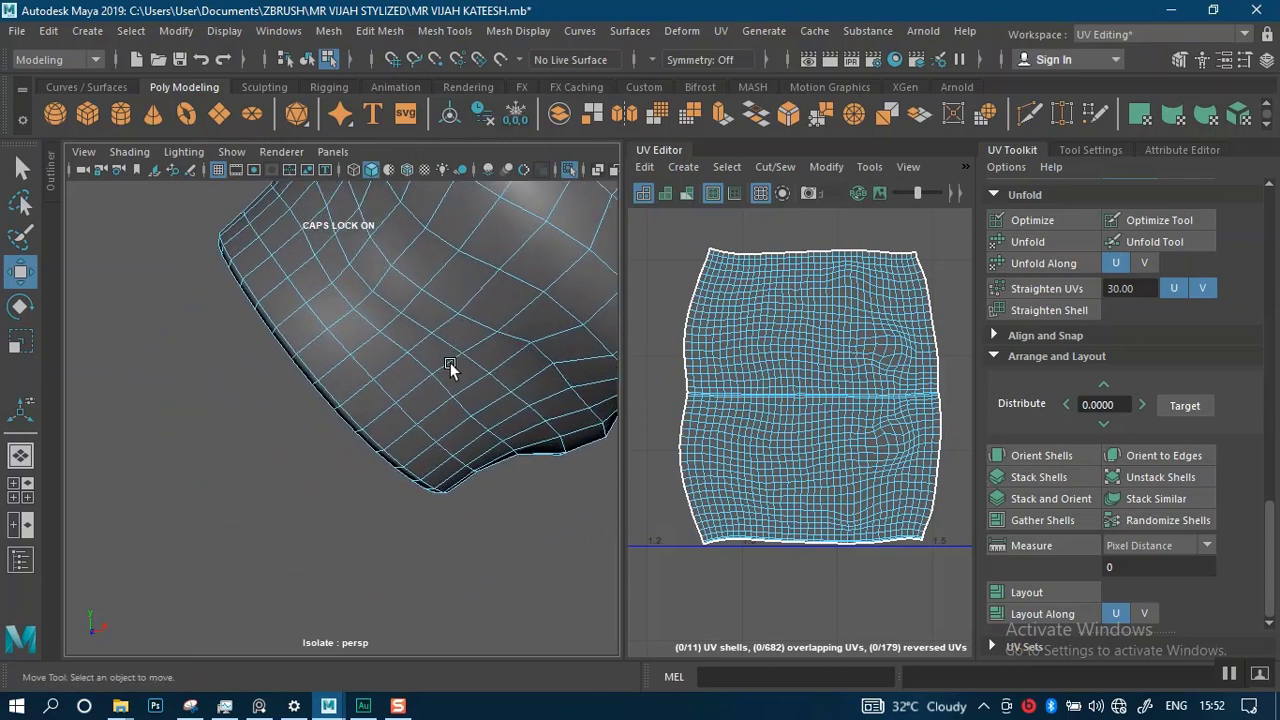
pyautogui.doubleClick(329, 357)
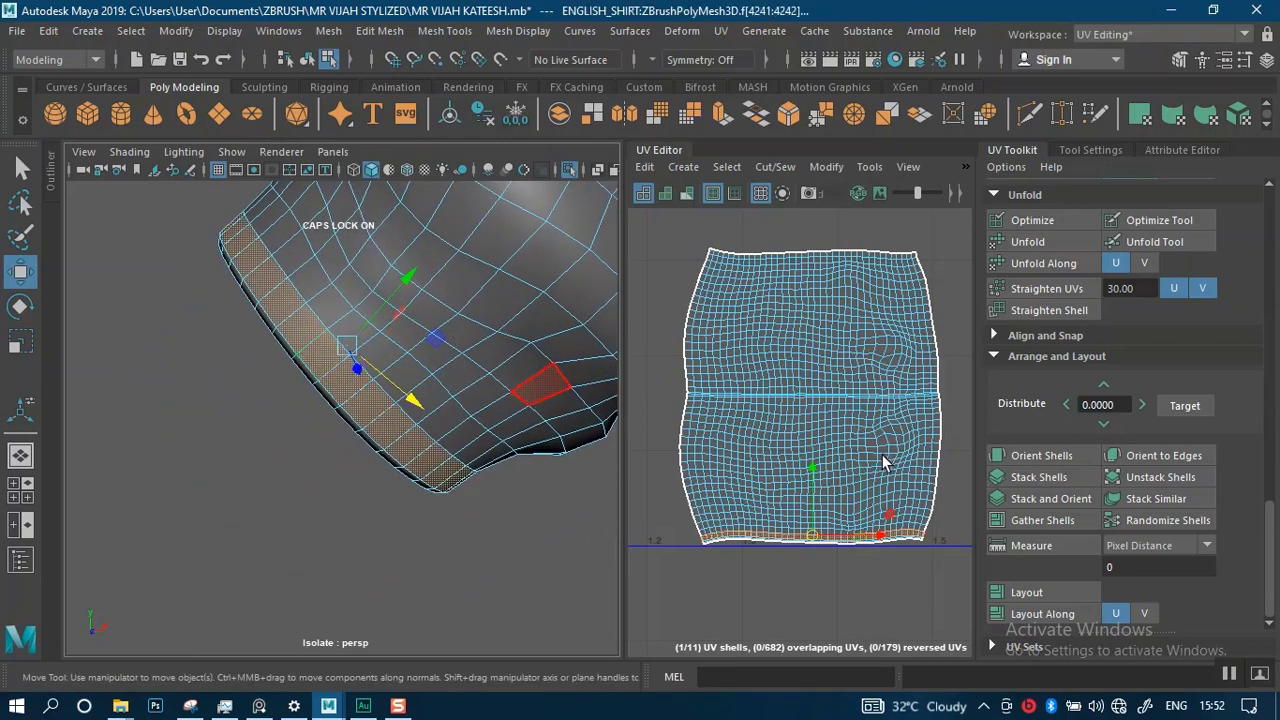
# - Examine the isolated upper sleeve from several angles, from the selected loop at its lower opening up to the armhole end
pyautogui.scroll(-6, 437, 426)
pyautogui.keyDown('alt'); pyautogui.moveTo(414, 338); pyautogui.dragTo(383, 429, button='middle'); pyautogui.keyUp('alt')
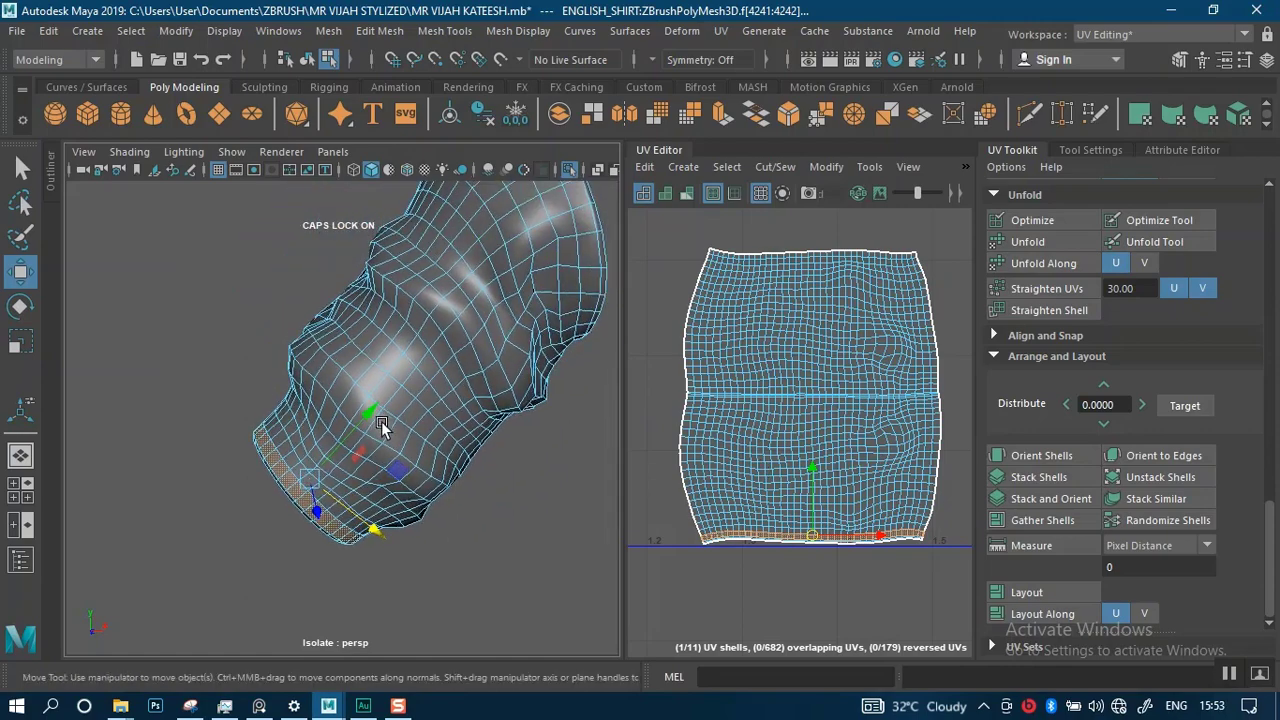
pyautogui.scroll(-3, 362, 321)
pyautogui.keyDown('alt'); pyautogui.moveTo(361, 320); pyautogui.dragTo(433, 427); pyautogui.keyUp('alt')
pyautogui.scroll(3, 487, 369)
pyautogui.keyDown('alt'); pyautogui.moveTo(450, 399); pyautogui.dragTo(357, 505, button='middle'); pyautogui.keyUp('alt')
pyautogui.keyDown('alt'); pyautogui.moveTo(355, 505); pyautogui.dragTo(345, 512, button='right'); pyautogui.keyUp('alt')
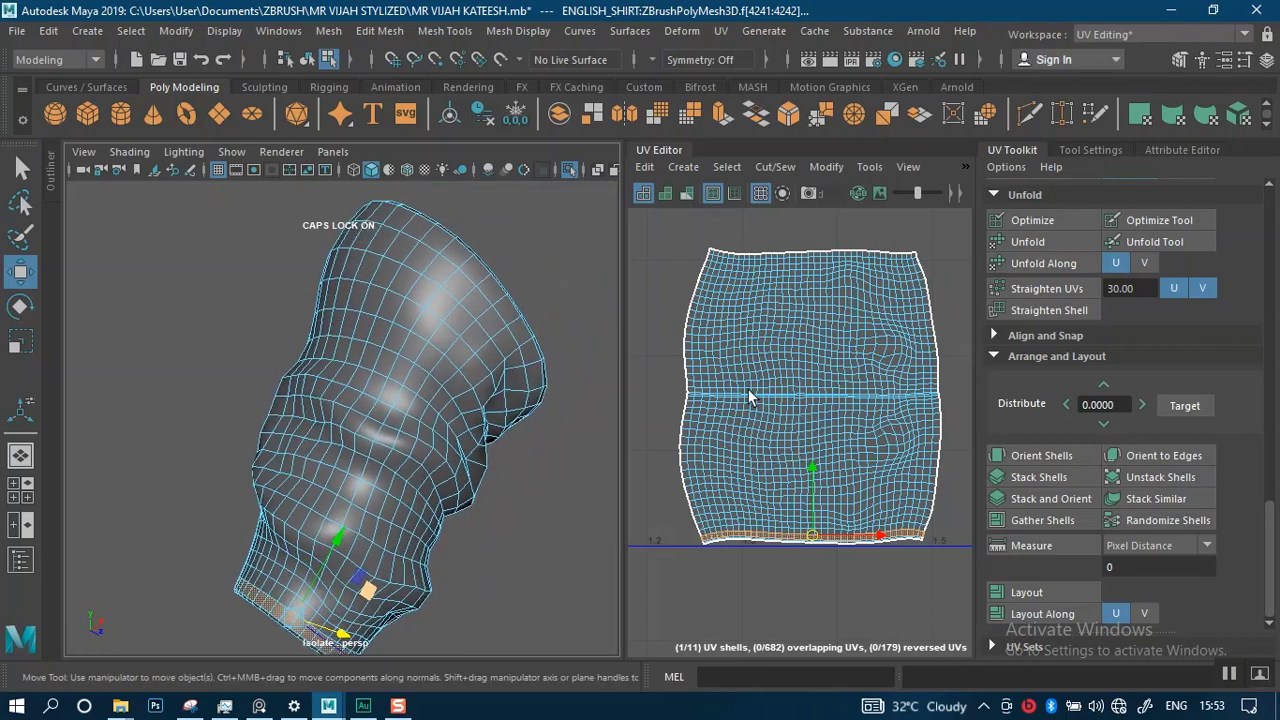
pyautogui.keyDown('alt'); pyautogui.moveTo(460, 445); pyautogui.dragTo(359, 503); pyautogui.keyUp('alt')
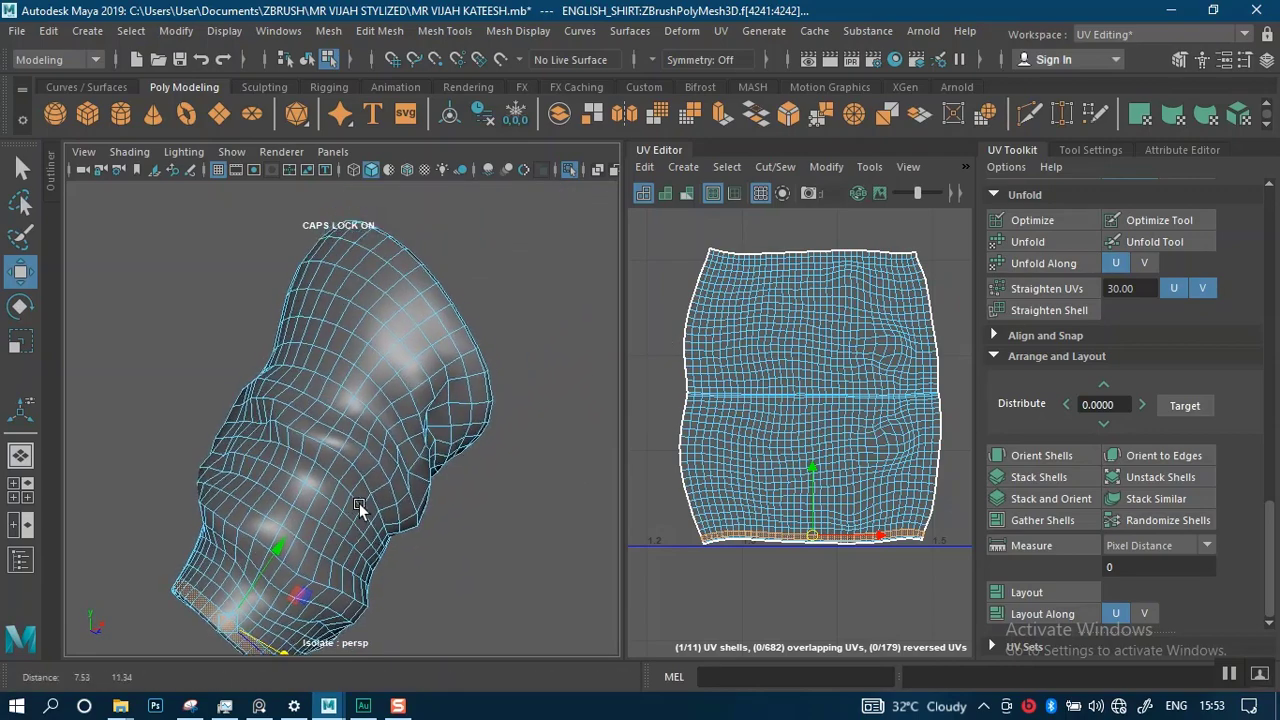
pyautogui.keyDown('alt'); pyautogui.moveTo(327, 348); pyautogui.dragTo(358, 327); pyautogui.keyUp('alt')
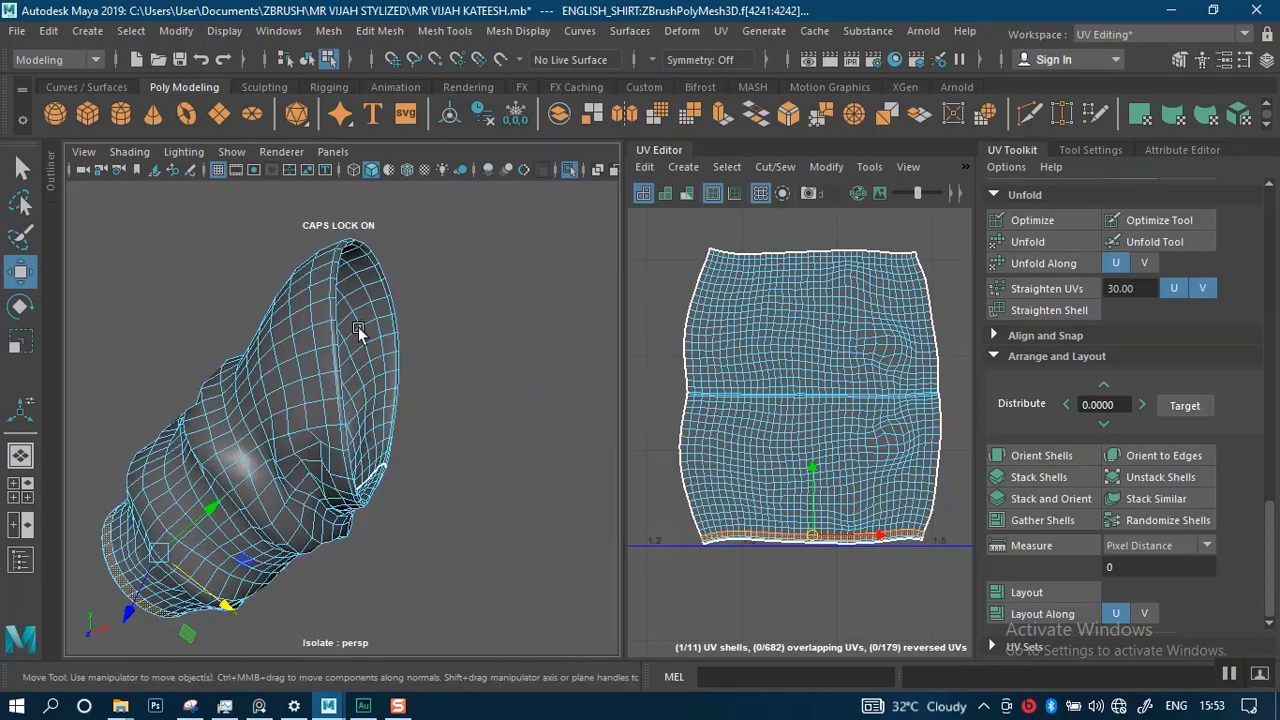
pyautogui.keyDown('alt'); pyautogui.moveTo(358, 327); pyautogui.dragTo(385, 400, button='right'); pyautogui.keyUp('alt')
pyautogui.keyDown('alt'); pyautogui.moveTo(385, 400); pyautogui.dragTo(399, 343); pyautogui.keyUp('alt')
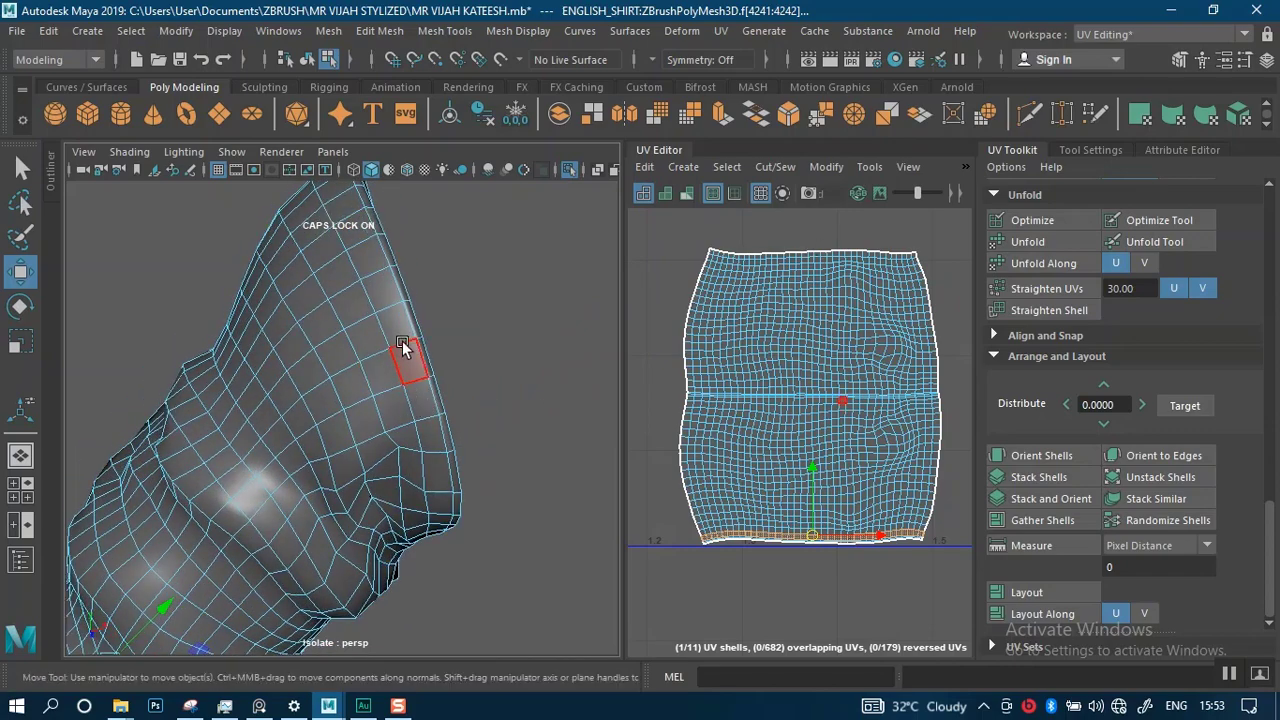
pyautogui.keyDown('alt'); pyautogui.moveTo(404, 344); pyautogui.dragTo(481, 264, button='middle'); pyautogui.keyUp('alt')
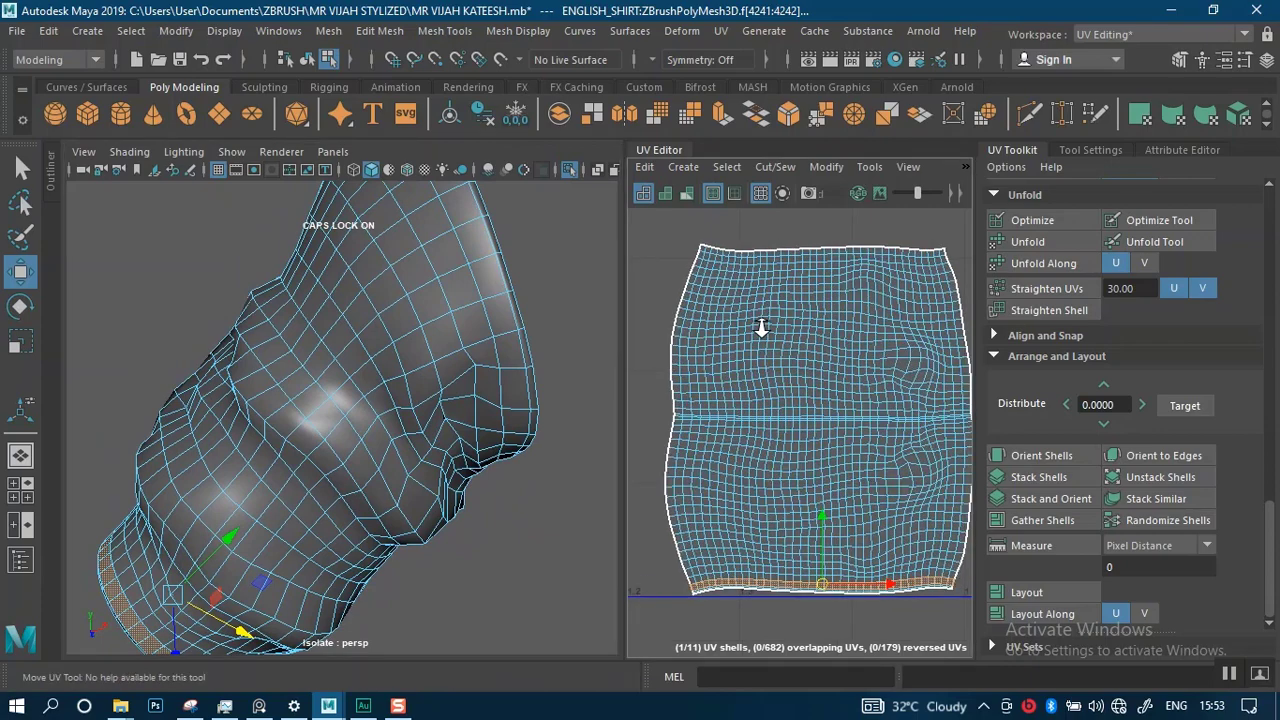
# - Select the face loop along the upper edge of the sleeve's UV shell
pyautogui.scroll(2, 745, 263)
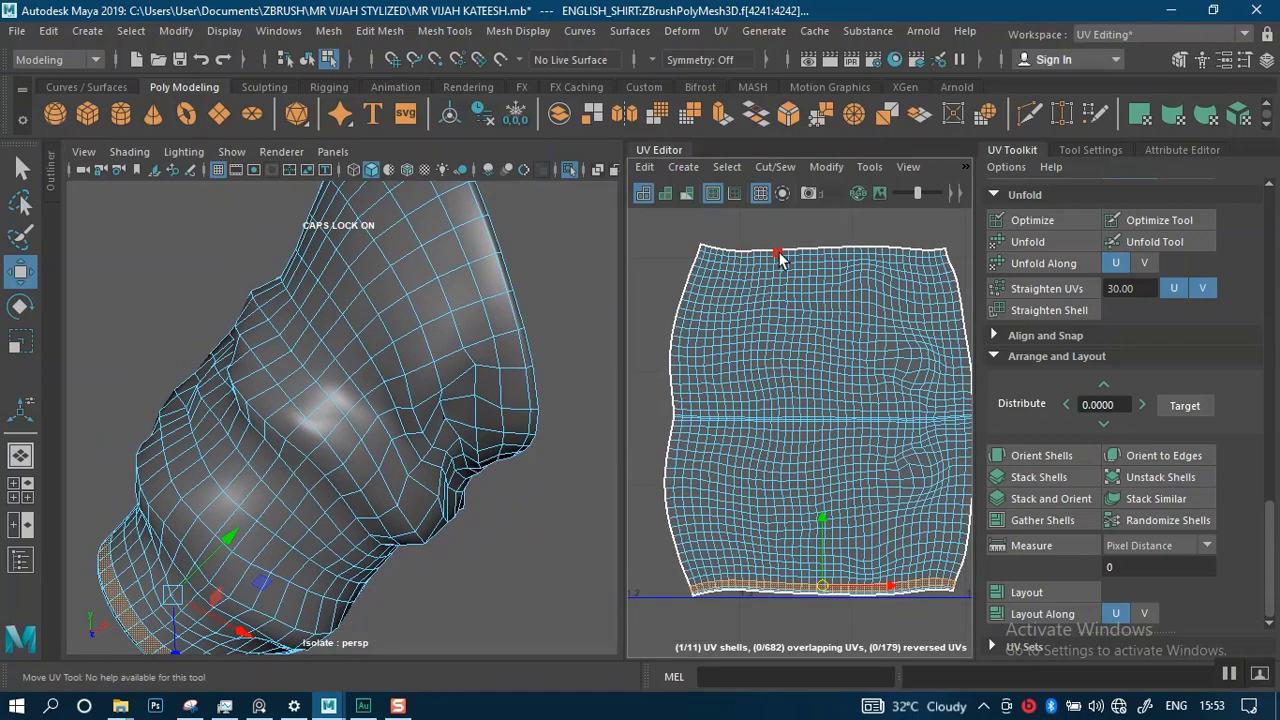
pyautogui.scroll(3, 757, 256)
pyautogui.keyDown('alt'); pyautogui.moveTo(757, 257); pyautogui.dragTo(811, 445, button='middle'); pyautogui.keyUp('alt')
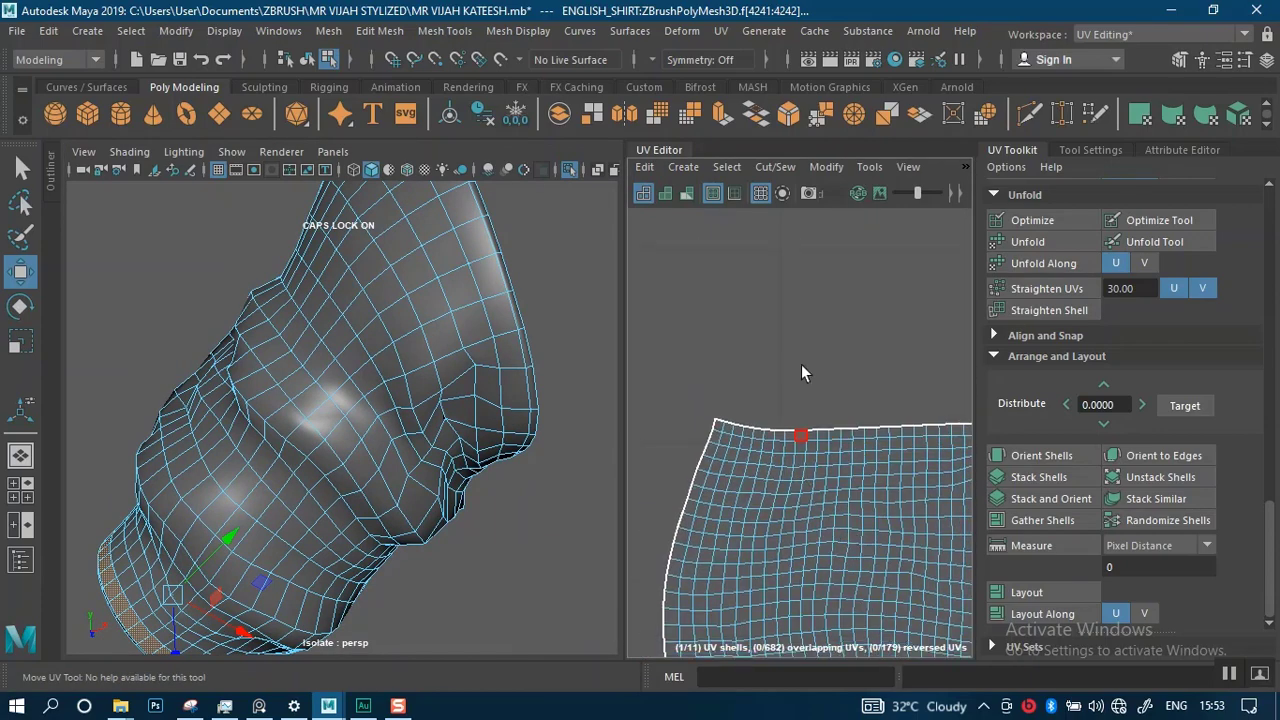
pyautogui.scroll(2, 802, 366)
pyautogui.click(680, 462)
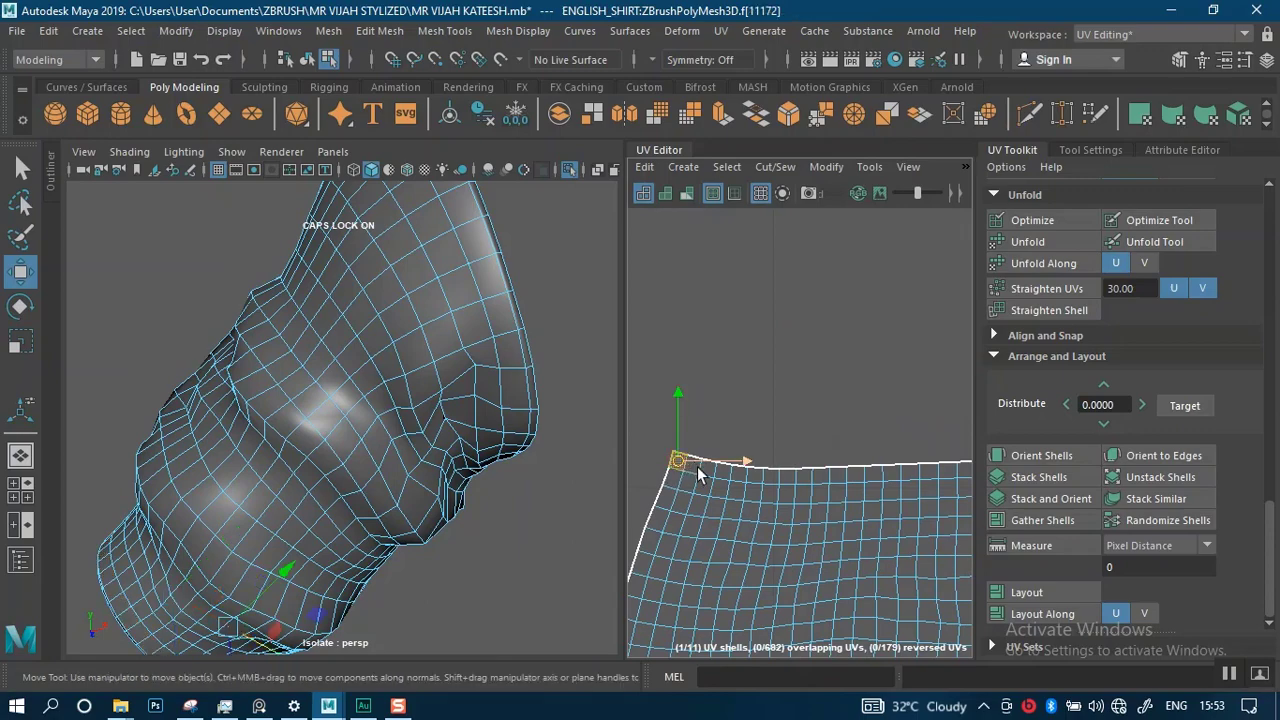
pyautogui.keyDown('shift'); pyautogui.doubleClick(697, 469); pyautogui.keyUp('shift')
# - Examine where the selected face loop lies inside the sleeve's lower opening and how it relates to the shell's middle line
pyautogui.scroll(-5, 457, 511)
pyautogui.keyDown('alt'); pyautogui.moveTo(415, 430); pyautogui.dragTo(473, 401); pyautogui.keyUp('alt')
pyautogui.scroll(5, 500, 500)
pyautogui.keyDown('alt'); pyautogui.moveTo(519, 587); pyautogui.dragTo(172, 455); pyautogui.keyUp('alt')
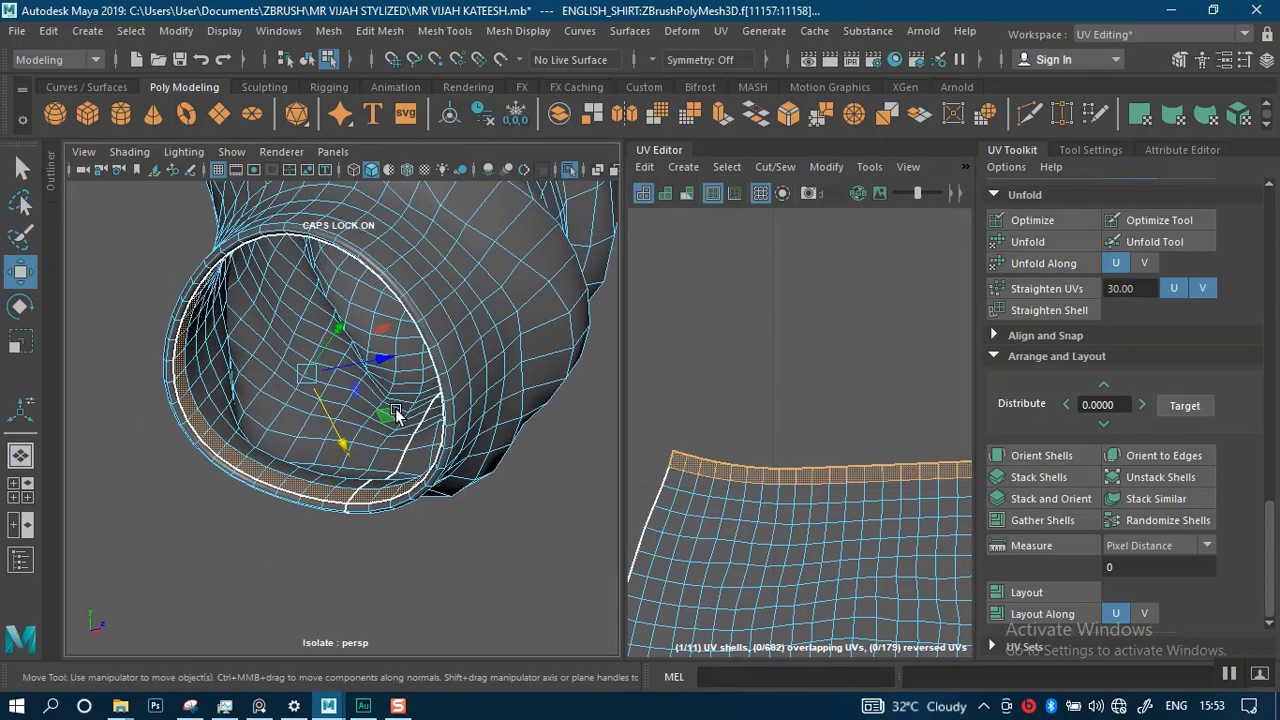
pyautogui.scroll(-4, 724, 572)
pyautogui.keyDown('alt'); pyautogui.moveTo(694, 406); pyautogui.dragTo(722, 290, button='middle'); pyautogui.keyUp('alt')
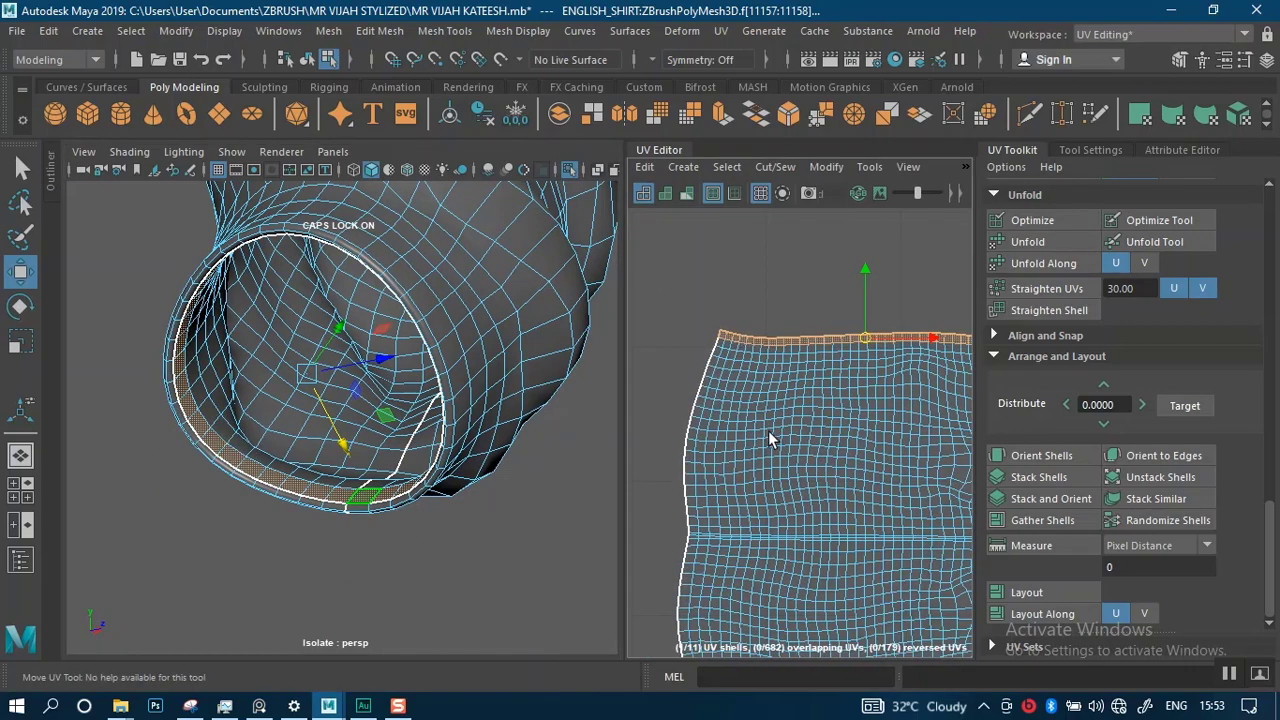
pyautogui.scroll(-3, 768, 436)
pyautogui.keyDown('alt'); pyautogui.moveTo(768, 440); pyautogui.dragTo(763, 352, button='middle'); pyautogui.keyUp('alt')
pyautogui.scroll(1, 764, 392)
pyautogui.scroll(3, 763, 392)
pyautogui.keyDown('alt'); pyautogui.moveTo(763, 416); pyautogui.dragTo(764, 430, button='middle'); pyautogui.keyUp('alt')
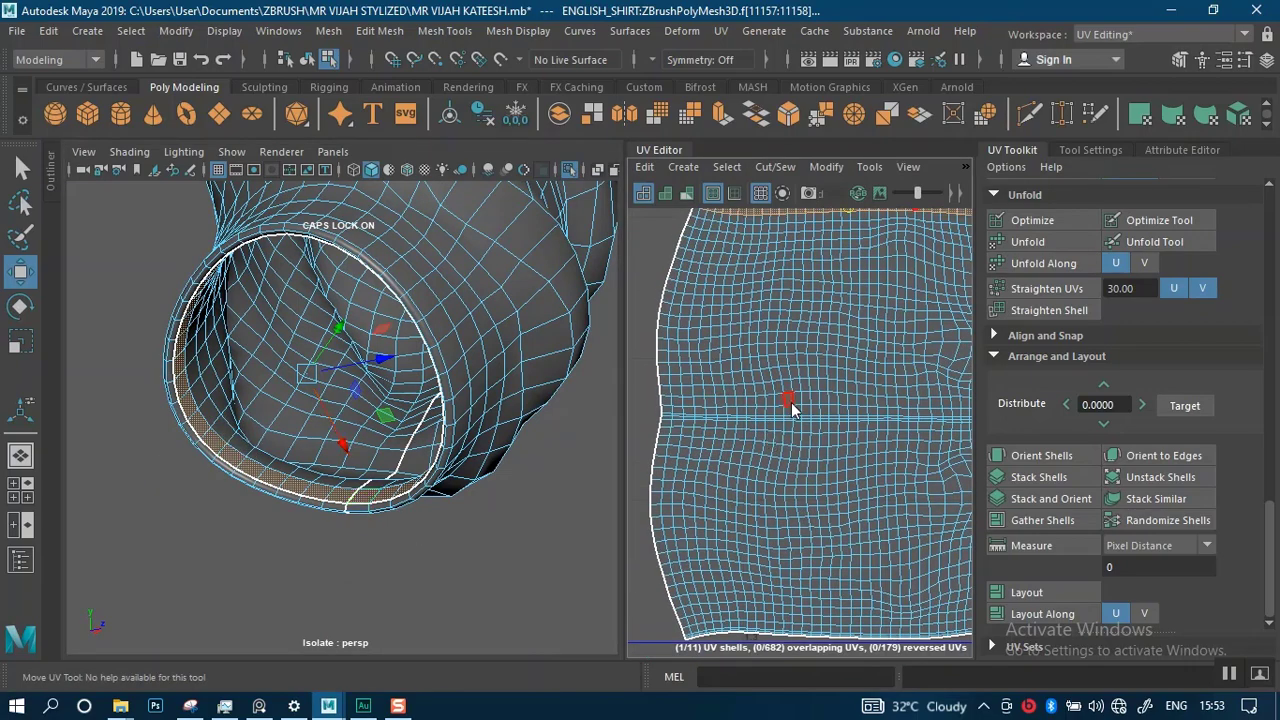
# - Switch to edge selection, select the edge loop on the inner rim of the sleeve's armhole opening, and cut the UVs along it
pyautogui.moveTo(789, 401); pyautogui.dragTo(772, 345, button='right')
pyautogui.keyDown('alt'); pyautogui.moveTo(470, 430); pyautogui.dragTo(335, 407); pyautogui.keyUp('alt')
pyautogui.keyDown('alt'); pyautogui.moveTo(335, 407); pyautogui.dragTo(410, 530, button='middle'); pyautogui.keyUp('alt')
pyautogui.scroll(2, 364, 358)
pyautogui.scroll(3, 357, 428)
pyautogui.keyDown('alt'); pyautogui.moveTo(391, 369); pyautogui.dragTo(360, 403); pyautogui.keyUp('alt')
pyautogui.keyDown('alt'); pyautogui.moveTo(360, 403); pyautogui.dragTo(412, 470, button='middle'); pyautogui.keyUp('alt')
pyautogui.keyDown('alt'); pyautogui.moveTo(411, 468); pyautogui.dragTo(340, 418); pyautogui.keyUp('alt')
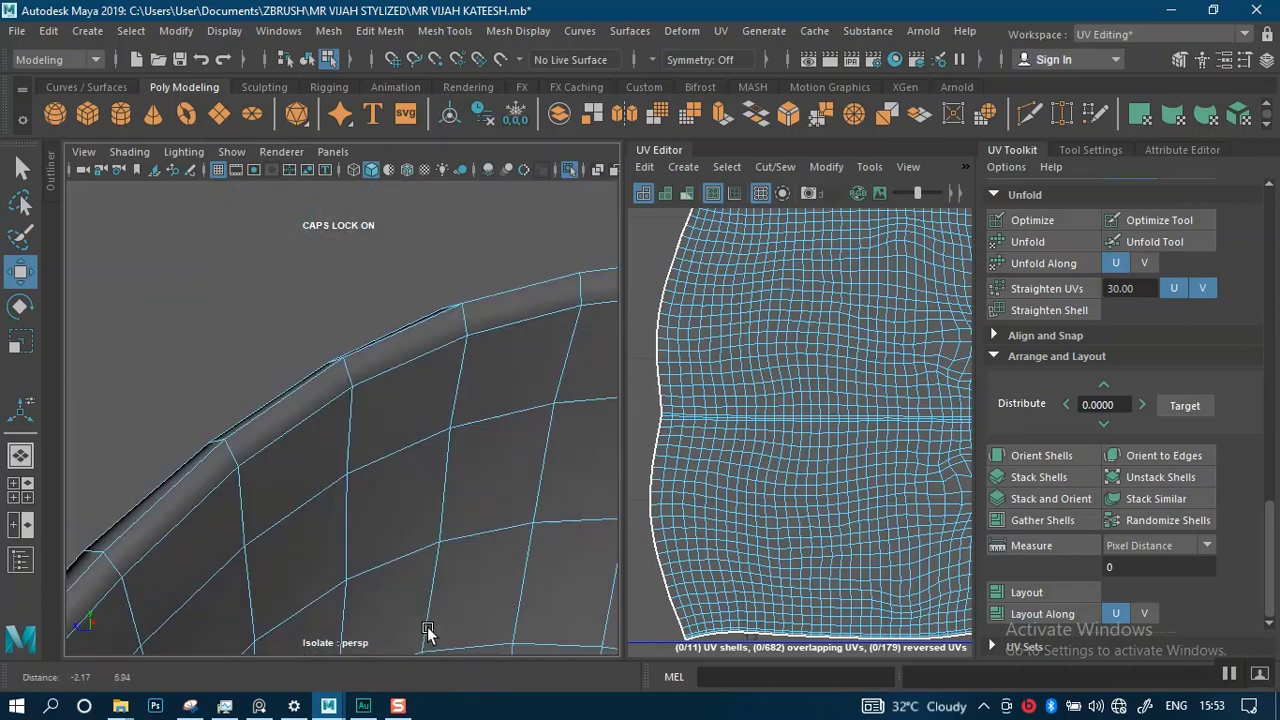
pyautogui.click(341, 418)
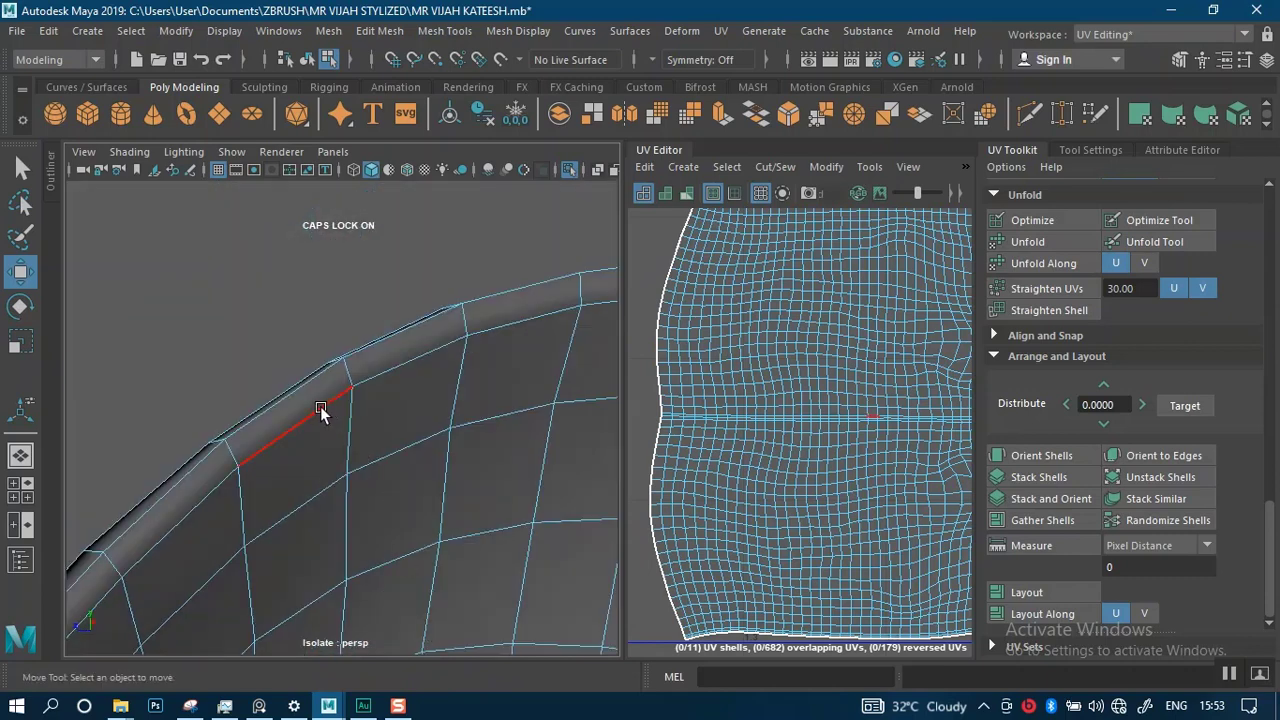
pyautogui.click(320, 406)
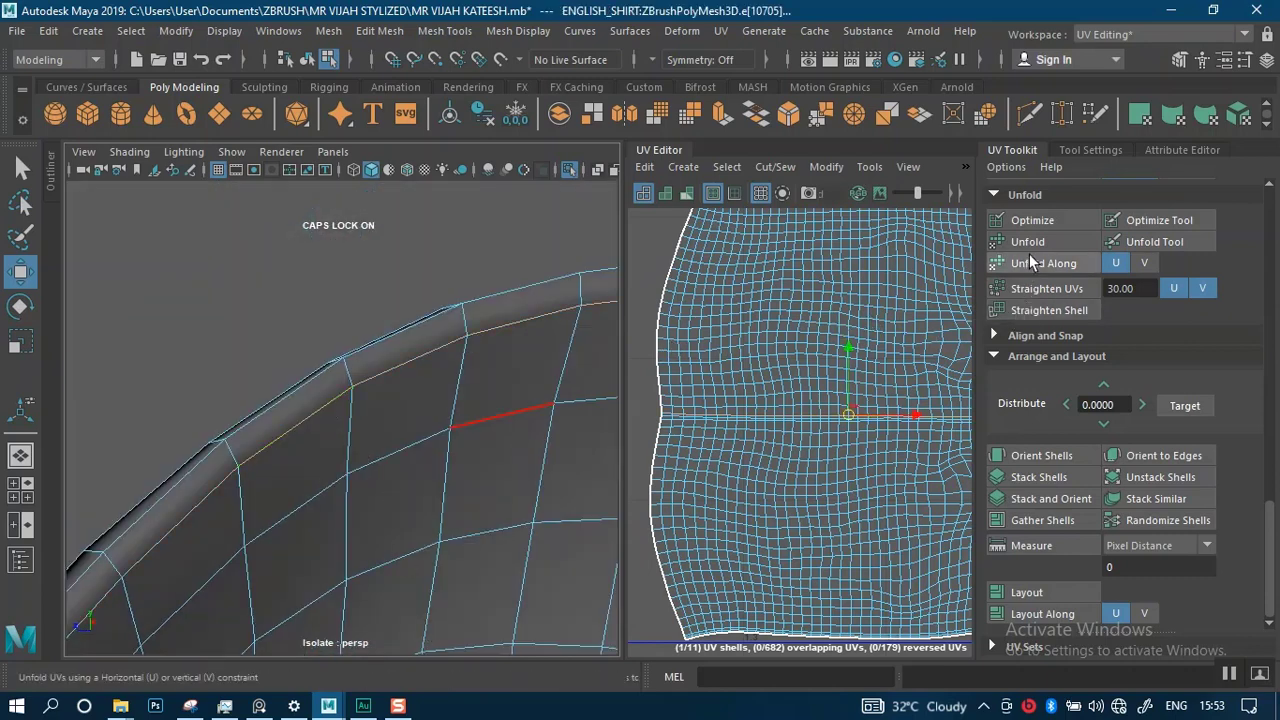
pyautogui.scroll(3, 1029, 253)
pyautogui.click(1036, 217)
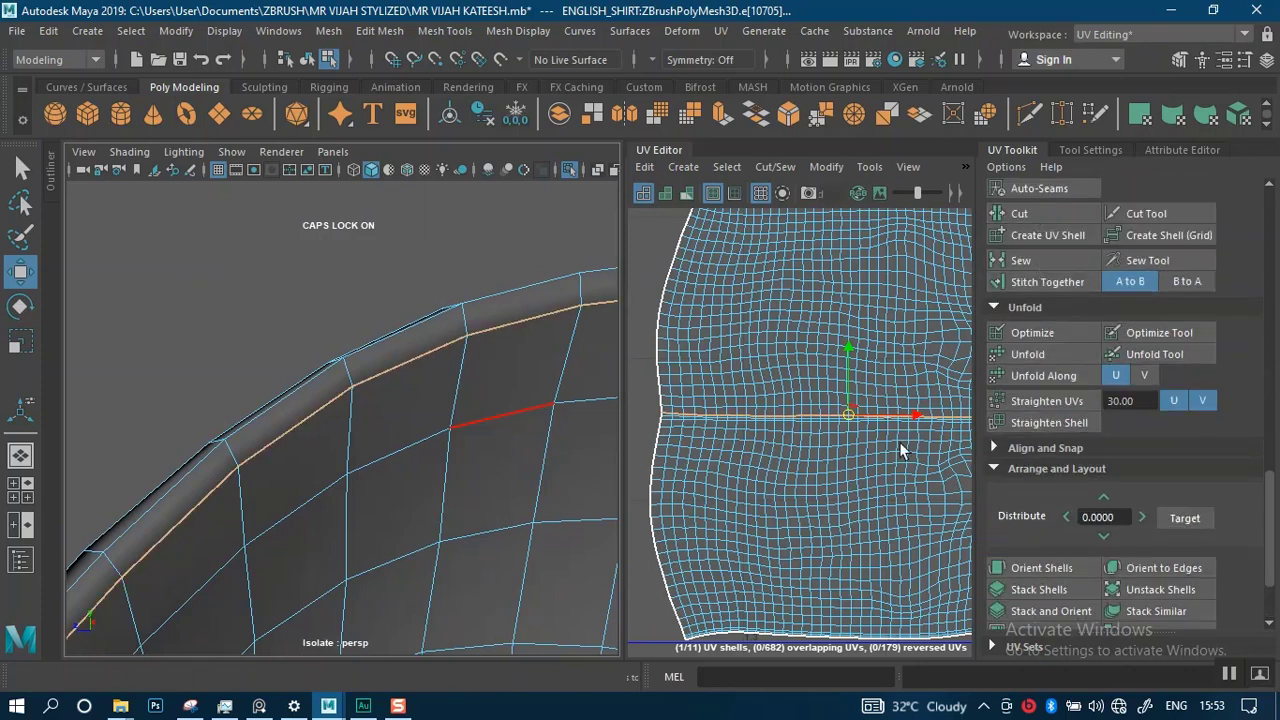
# - Switch to UV shell selection, select both separated sleeve shells, and unfold them
pyautogui.scroll(-5, 899, 442)
pyautogui.moveTo(840, 300); pyautogui.dragTo(755, 266, button='right')
pyautogui.click(828, 304)
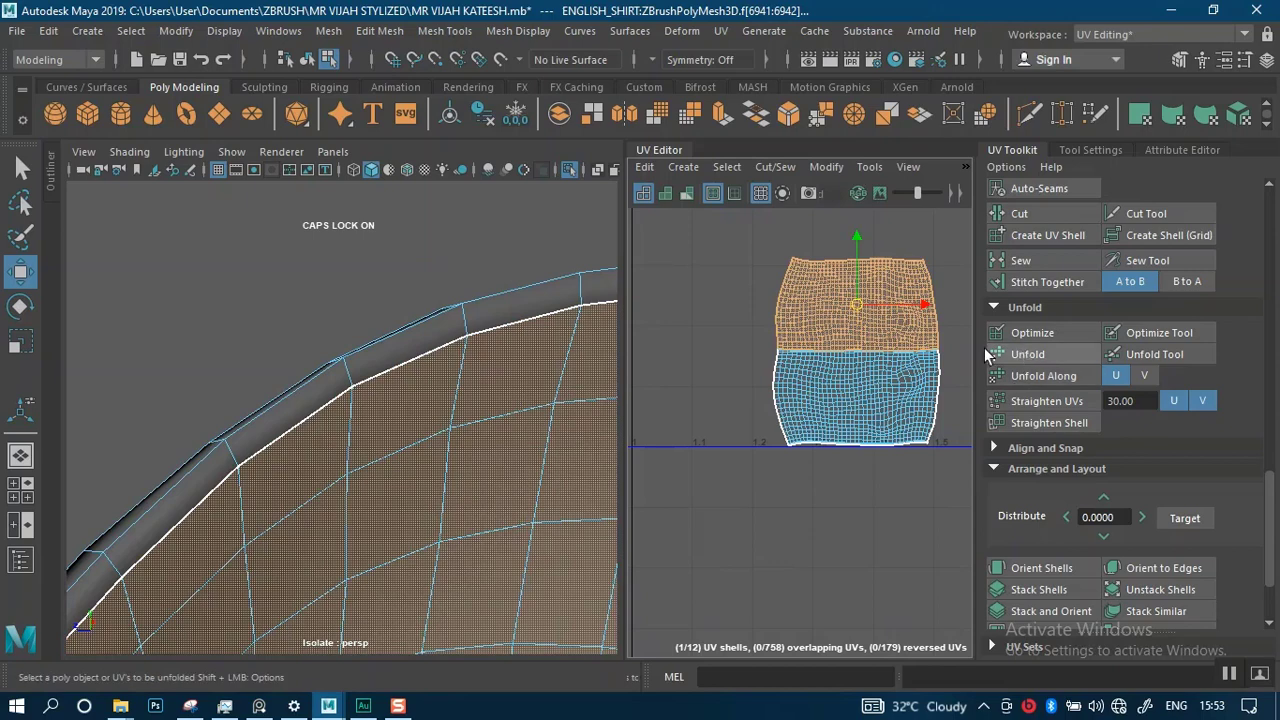
pyautogui.moveTo(874, 518); pyautogui.dragTo(874, 518)
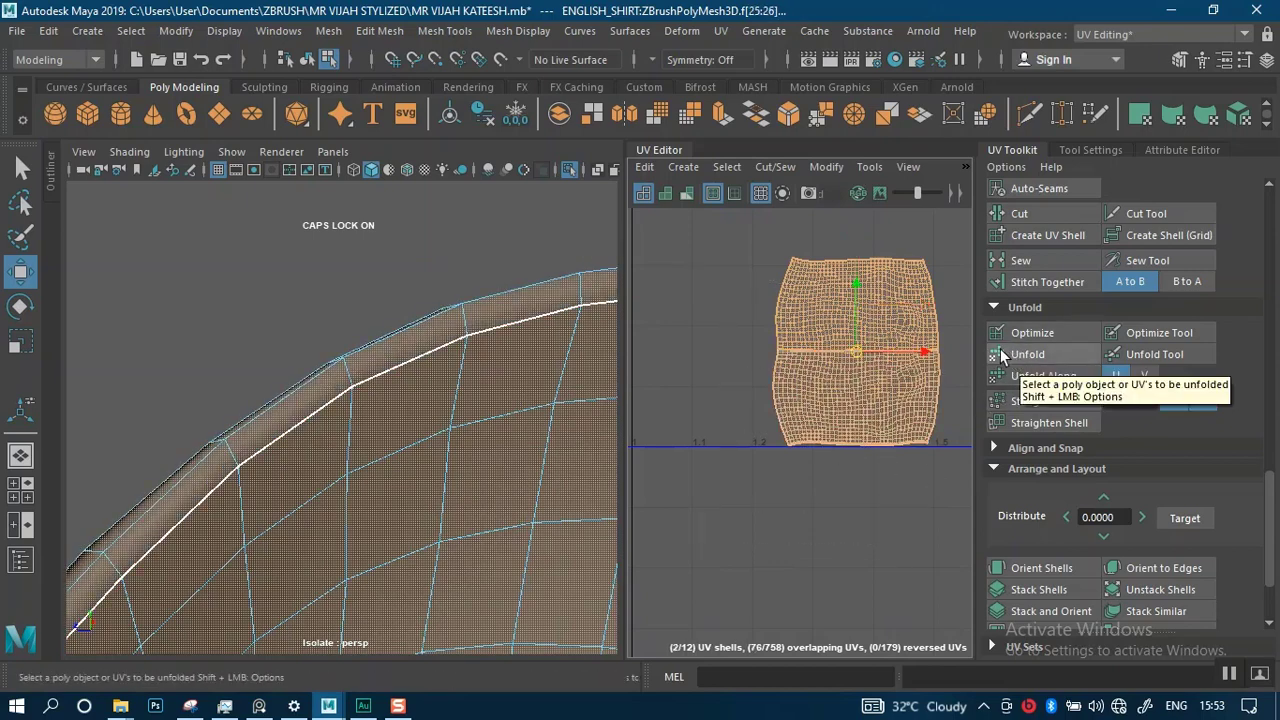
pyautogui.click(1020, 354)
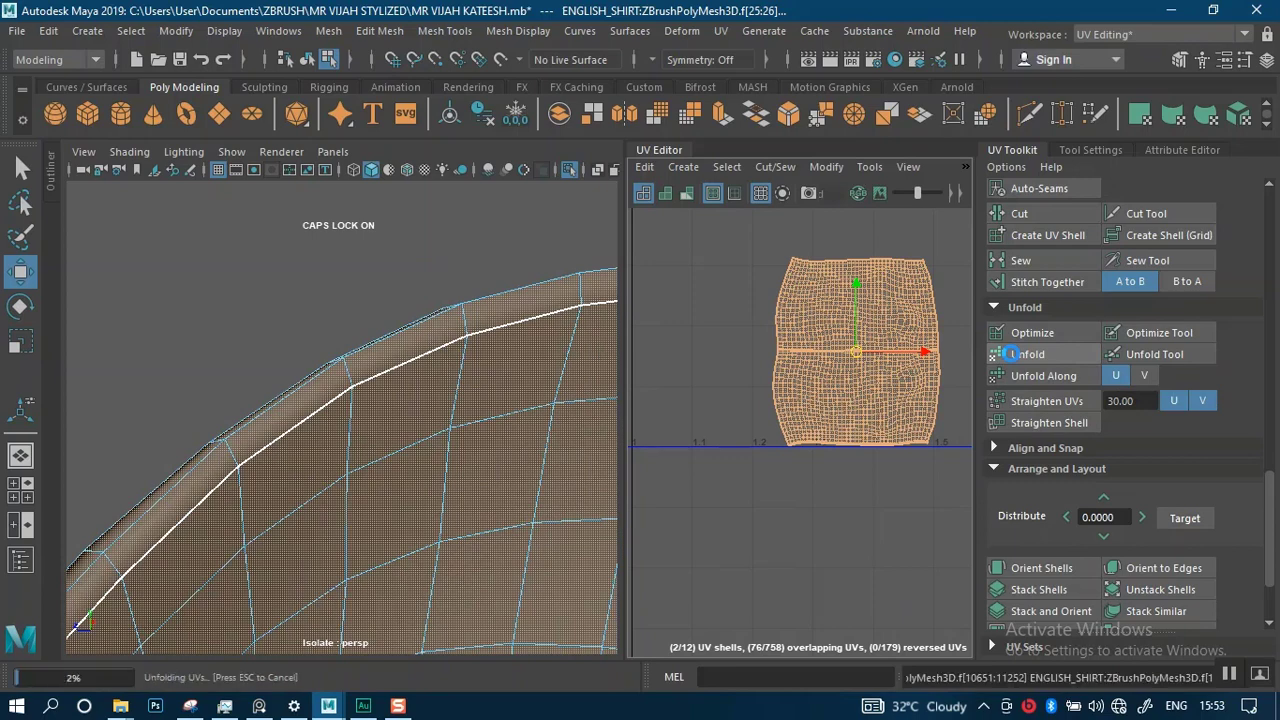
pyautogui.keyDown('alt'); pyautogui.moveTo(833, 470); pyautogui.dragTo(782, 412, button='right'); pyautogui.keyUp('alt')
pyautogui.keyDown('alt'); pyautogui.moveTo(782, 412); pyautogui.dragTo(743, 440, button='middle'); pyautogui.keyUp('alt')
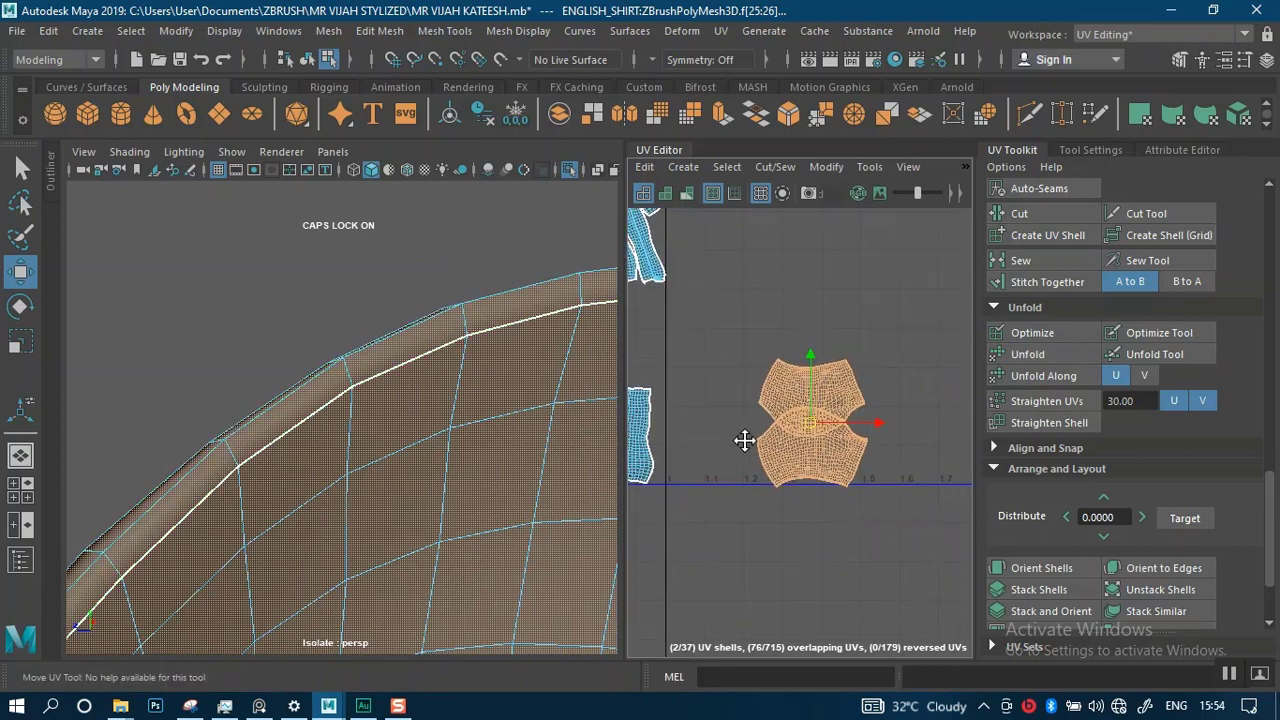
pyautogui.keyDown('alt'); pyautogui.moveTo(885, 326); pyautogui.dragTo(906, 386, button='right'); pyautogui.keyUp('alt')
pyautogui.keyDown('alt'); pyautogui.moveTo(884, 413); pyautogui.dragTo(892, 362, button='middle'); pyautogui.keyUp('alt')
pyautogui.scroll(3, 908, 363)
pyautogui.scroll(-1, 876, 416)
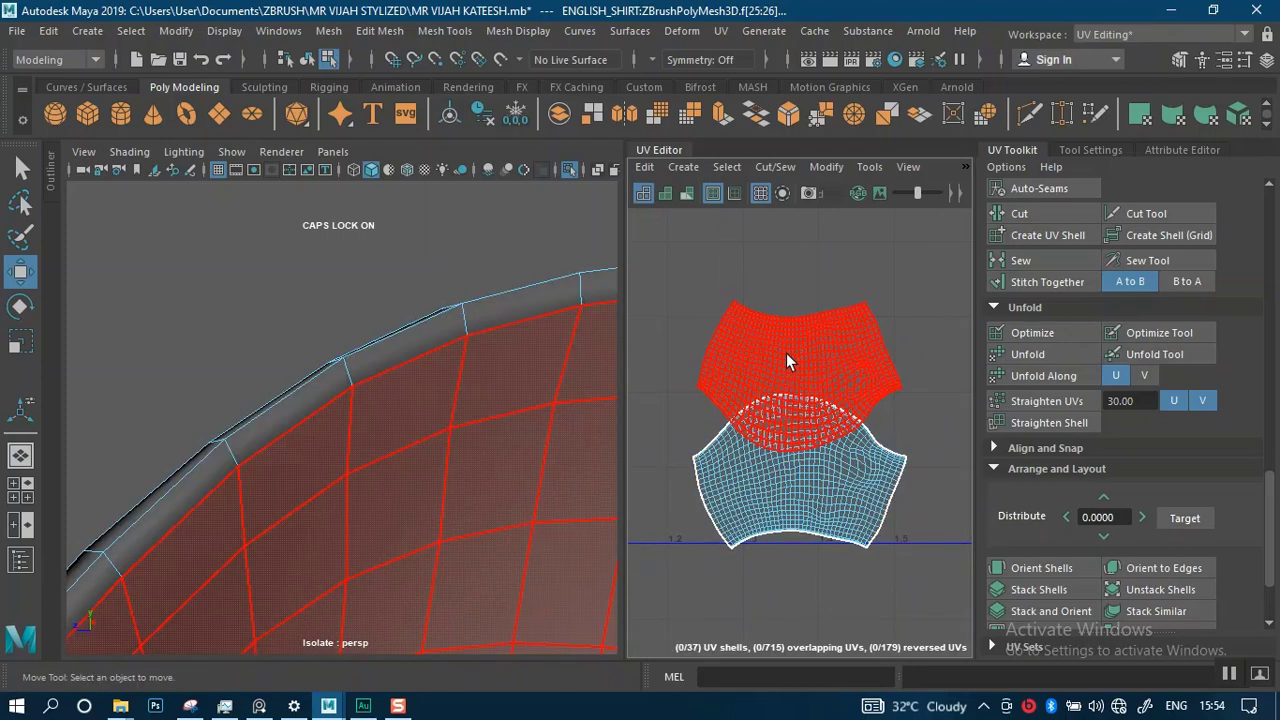
# - Select the sleeve's inner-layer UV shell and move it beside the outer-layer shell so the two no longer overlap
pyautogui.click(795, 366)
pyautogui.scroll(-8, 380, 374)
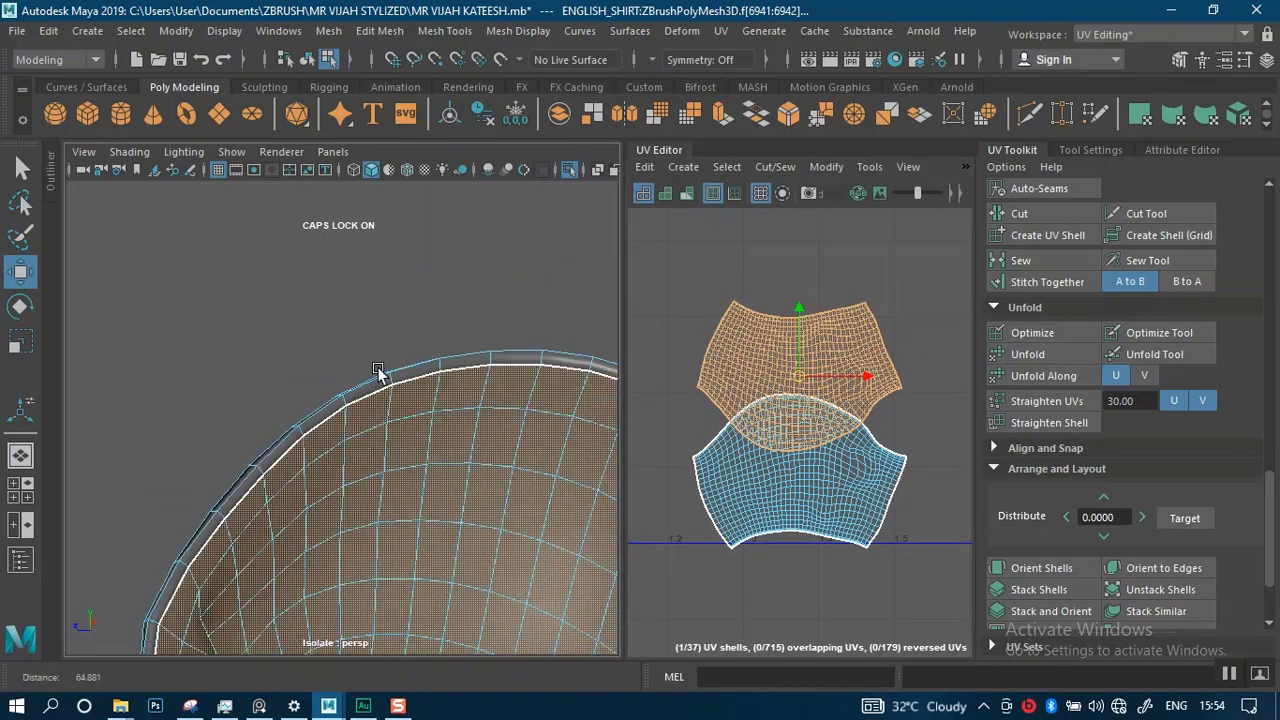
pyautogui.keyDown('alt'); pyautogui.moveTo(371, 386); pyautogui.dragTo(500, 406); pyautogui.keyUp('alt')
pyautogui.keyDown('alt'); pyautogui.moveTo(500, 406); pyautogui.dragTo(461, 269, button='middle'); pyautogui.keyUp('alt')
pyautogui.keyDown('alt'); pyautogui.moveTo(436, 362); pyautogui.dragTo(507, 384); pyautogui.keyUp('alt')
pyautogui.click(808, 379)
pyautogui.moveTo(809, 384); pyautogui.dragTo(973, 434)
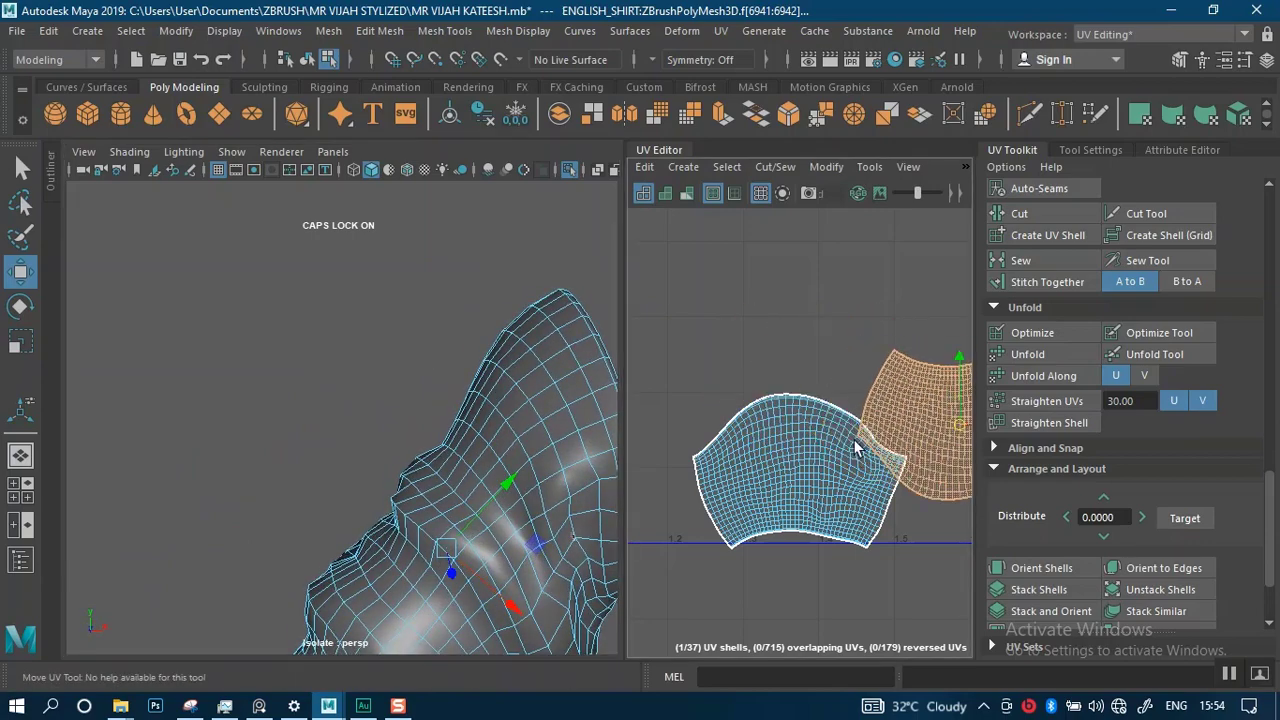
pyautogui.keyDown('alt'); pyautogui.moveTo(752, 440); pyautogui.dragTo(720, 337, button='middle'); pyautogui.keyUp('alt')
pyautogui.keyDown('alt'); pyautogui.moveTo(929, 343); pyautogui.dragTo(782, 340, button='right'); pyautogui.keyUp('alt')
pyautogui.keyDown('alt'); pyautogui.moveTo(782, 340); pyautogui.dragTo(748, 357, button='middle'); pyautogui.keyUp('alt')
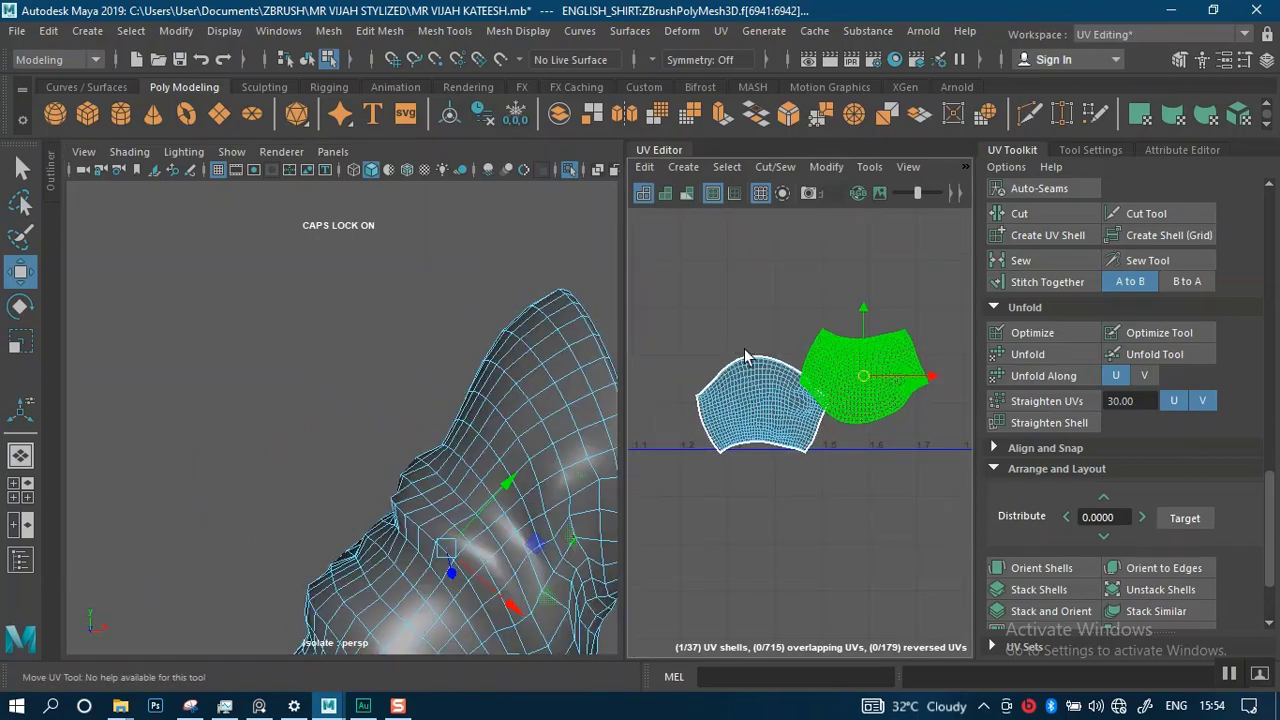
pyautogui.keyDown('alt'); pyautogui.moveTo(782, 385); pyautogui.dragTo(803, 463, button='right'); pyautogui.keyUp('alt')
pyautogui.moveTo(885, 371); pyautogui.dragTo(931, 444)
# - Switch to face selection and select the face loop on the inner layer along the sleeve's lower opening
pyautogui.keyDown('alt'); pyautogui.moveTo(496, 507); pyautogui.dragTo(510, 264, button='middle'); pyautogui.keyUp('alt')
pyautogui.keyDown('alt'); pyautogui.moveTo(437, 361); pyautogui.dragTo(380, 370); pyautogui.keyUp('alt')
pyautogui.moveTo(372, 183); pyautogui.dragTo(372, 235, button='right')
pyautogui.keyDown('alt'); pyautogui.moveTo(362, 404); pyautogui.dragTo(344, 469); pyautogui.keyUp('alt')
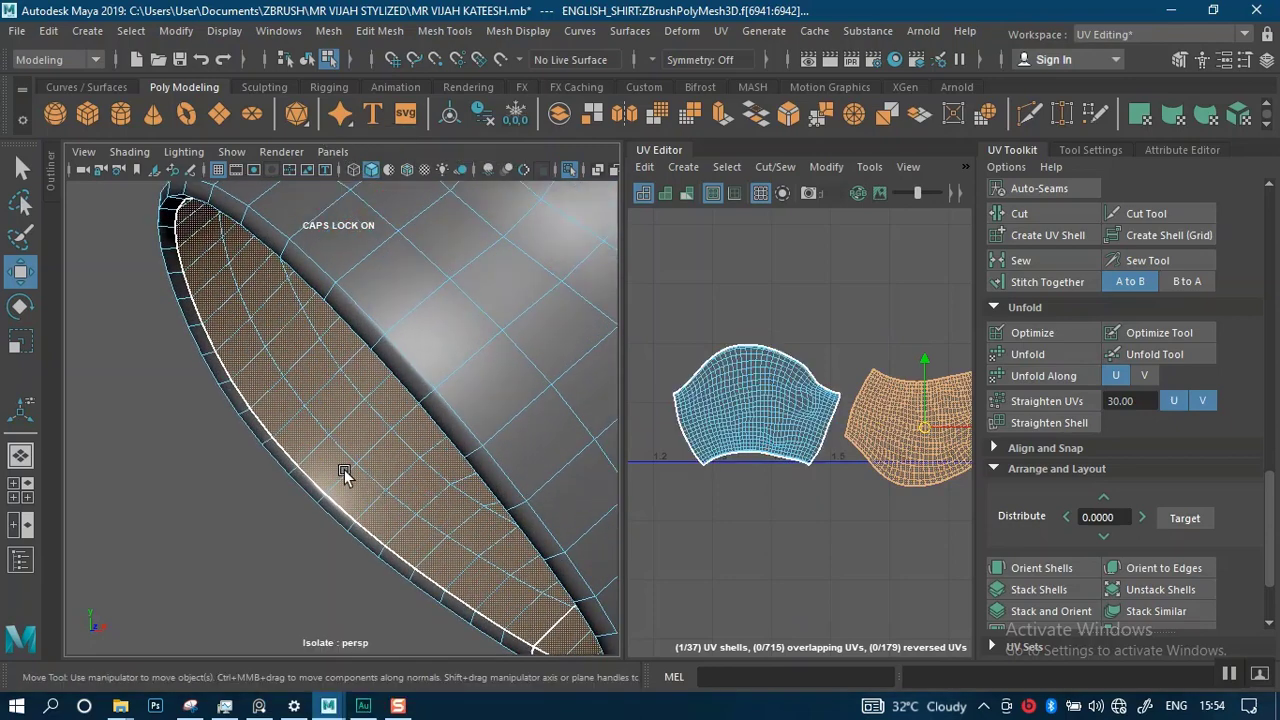
pyautogui.click(294, 417)
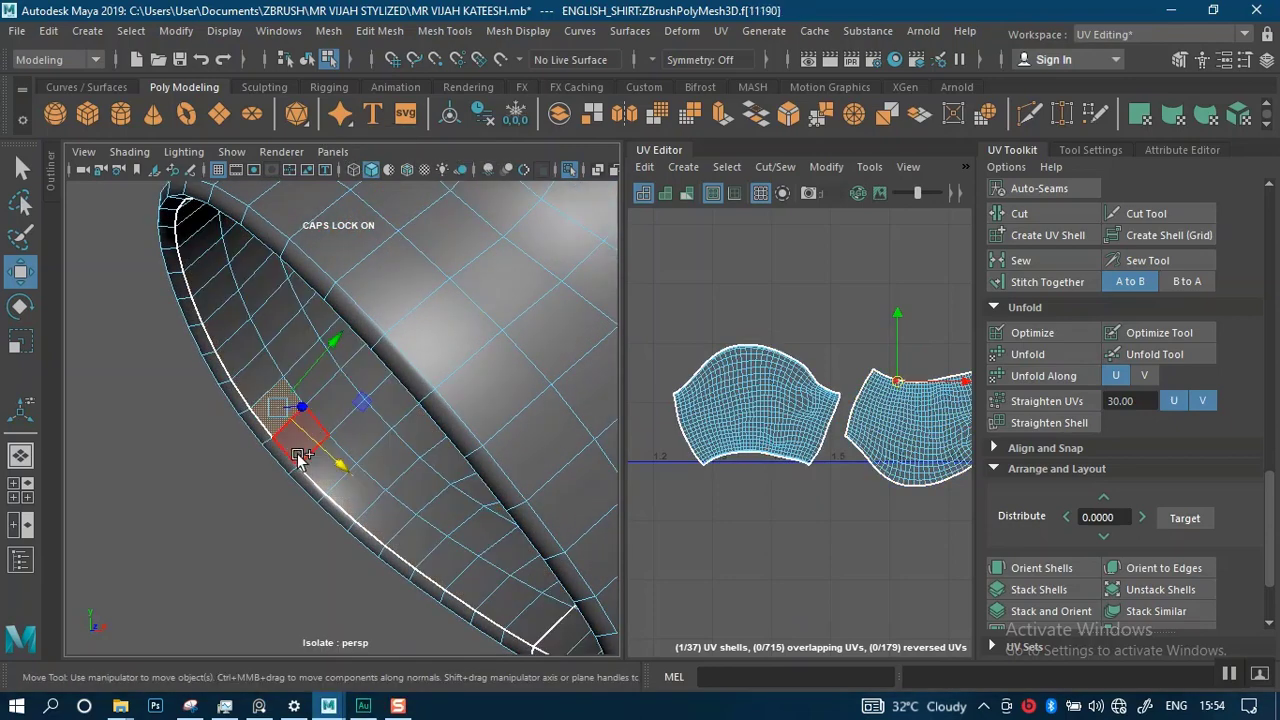
pyautogui.keyDown('shift'); pyautogui.doubleClick(298, 456); pyautogui.keyUp('shift')
# - Select the inner-layer sleeve shell, rotate it counterclockwise twice by 90 degrees, and clear the selection
pyautogui.moveTo(866, 458)
pyautogui.keyDown('alt'); pyautogui.mouseDown(button='middle')
pyautogui.moveTo(833, 441)
pyautogui.moveTo(857, 446)
pyautogui.mouseUp(button='middle'); pyautogui.keyUp('alt')
pyautogui.scroll(-3, 800, 354)
pyautogui.keyDown('alt'); pyautogui.moveTo(834, 364); pyautogui.dragTo(814, 353, button='middle'); pyautogui.keyUp('alt')
pyautogui.keyDown('alt'); pyautogui.moveTo(850, 356); pyautogui.dragTo(852, 476, button='right'); pyautogui.keyUp('alt')
pyautogui.keyDown('alt'); pyautogui.moveTo(852, 476); pyautogui.dragTo(806, 491, button='middle'); pyautogui.keyUp('alt')
pyautogui.keyDown('alt'); pyautogui.moveTo(806, 491); pyautogui.dragTo(785, 415, button='right'); pyautogui.keyUp('alt')
pyautogui.rightClick(830, 447)
pyautogui.click(811, 438)
pyautogui.scroll(2, 1127, 300)
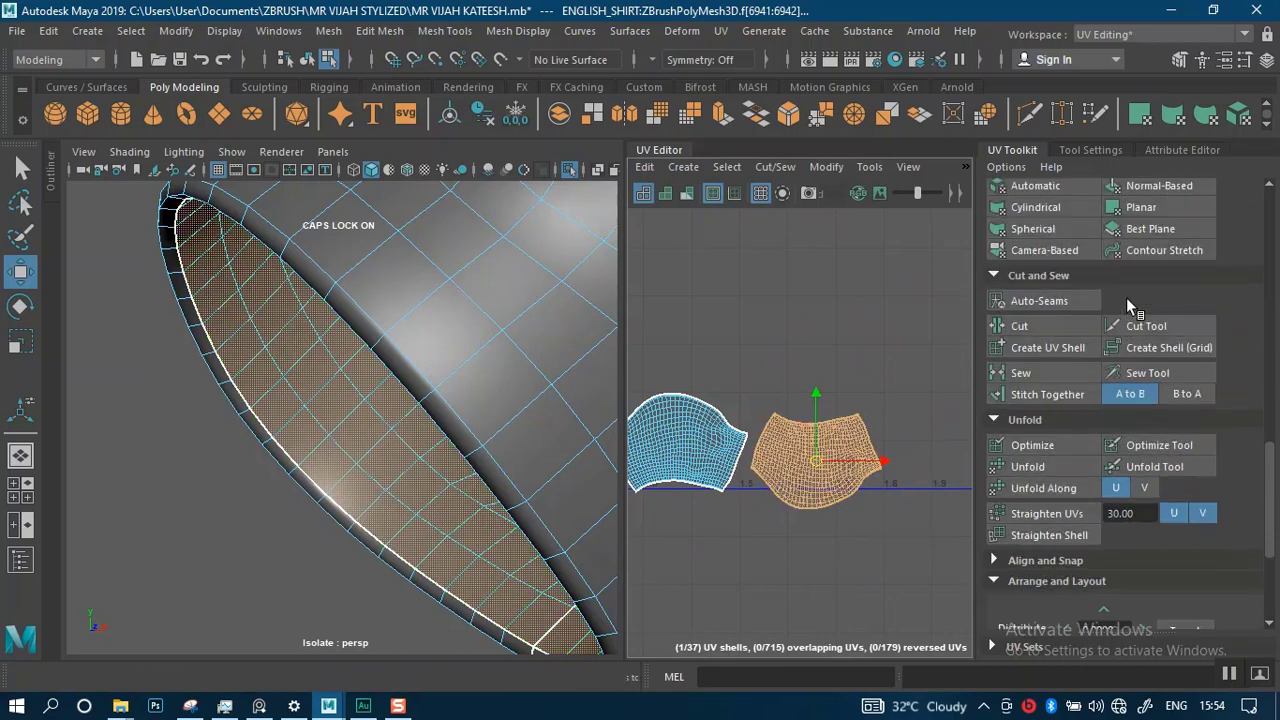
pyautogui.scroll(5, 1130, 305)
pyautogui.click(1145, 246)
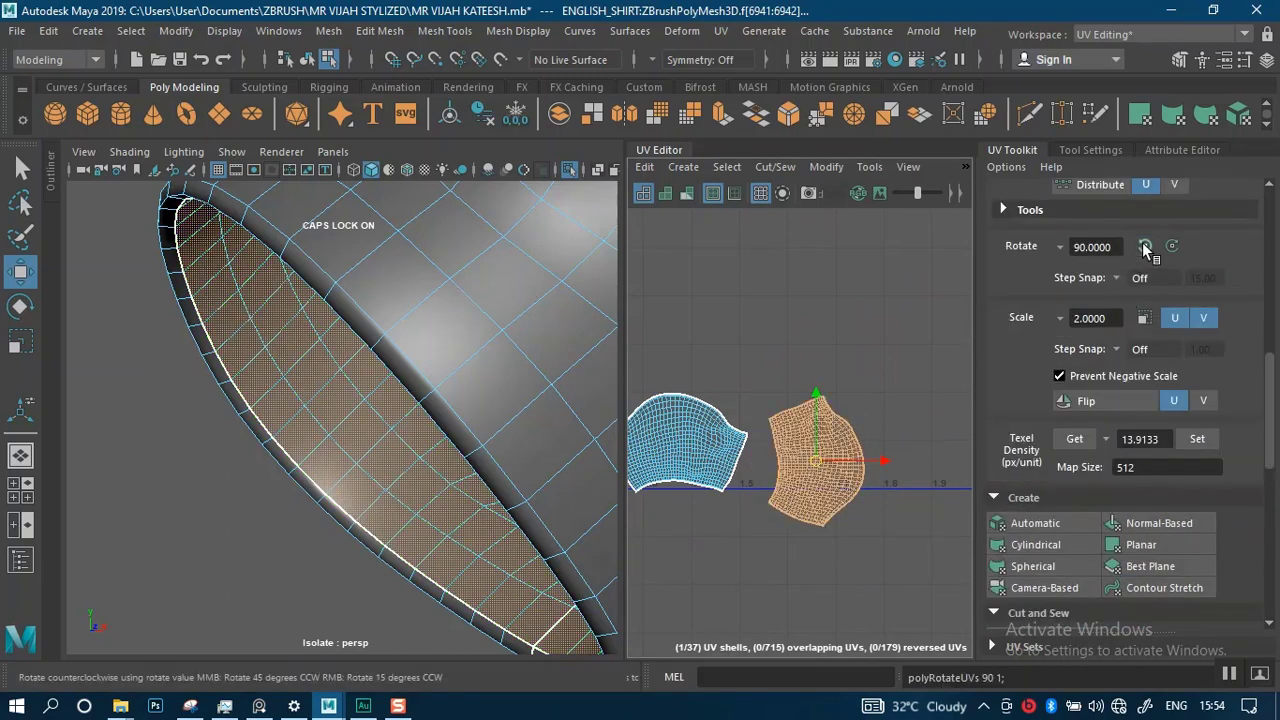
pyautogui.click(1145, 246)
pyautogui.click(882, 295)
# - Reselect the inner-layer face loop at the sleeve's lower opening to check the rotated shell's orientation
pyautogui.click(457, 472)
pyautogui.keyDown('alt'); pyautogui.moveTo(457, 472); pyautogui.dragTo(520, 398); pyautogui.keyUp('alt')
pyautogui.moveTo(423, 461); pyautogui.dragTo(422, 238, button='right')
pyautogui.click(392, 448)
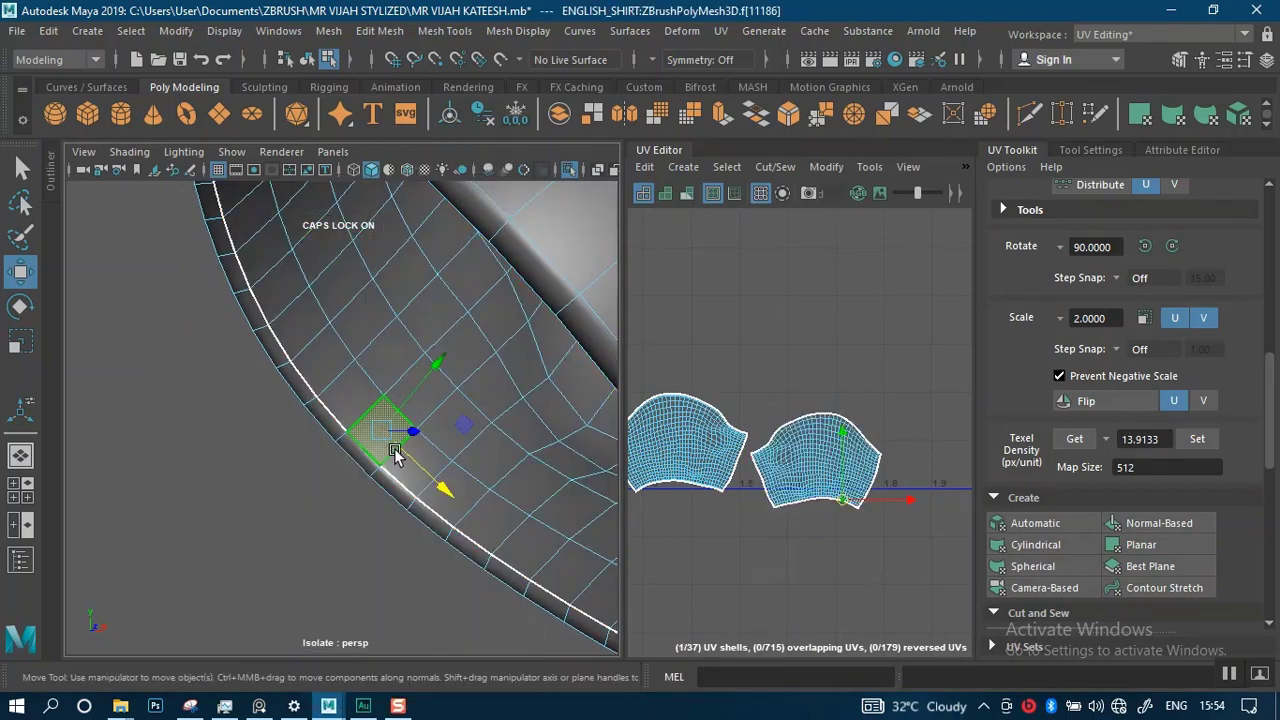
pyautogui.doubleClick(352, 408)
pyautogui.scroll(-4, 601, 477)
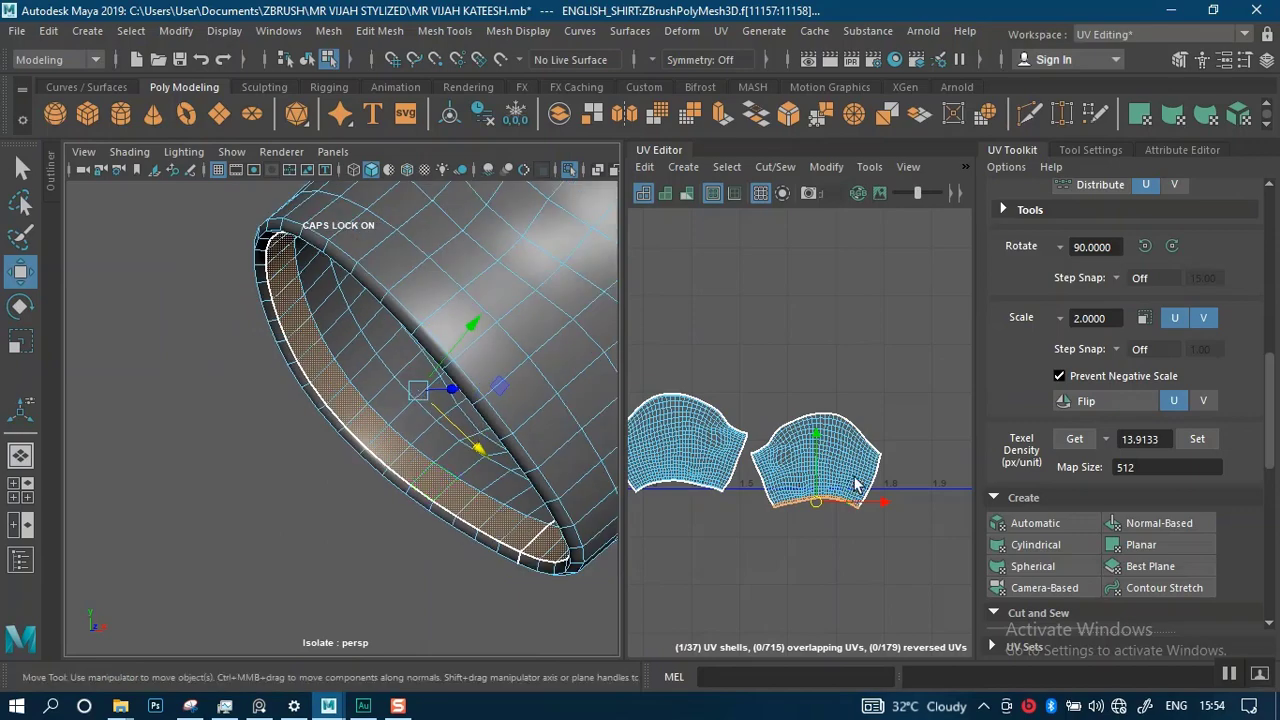
# - Select the outer-layer face loop around the sleeve's lower opening and compare its place in the outer-layer shell
pyautogui.scroll(3, 780, 490)
pyautogui.scroll(6, 818, 478)
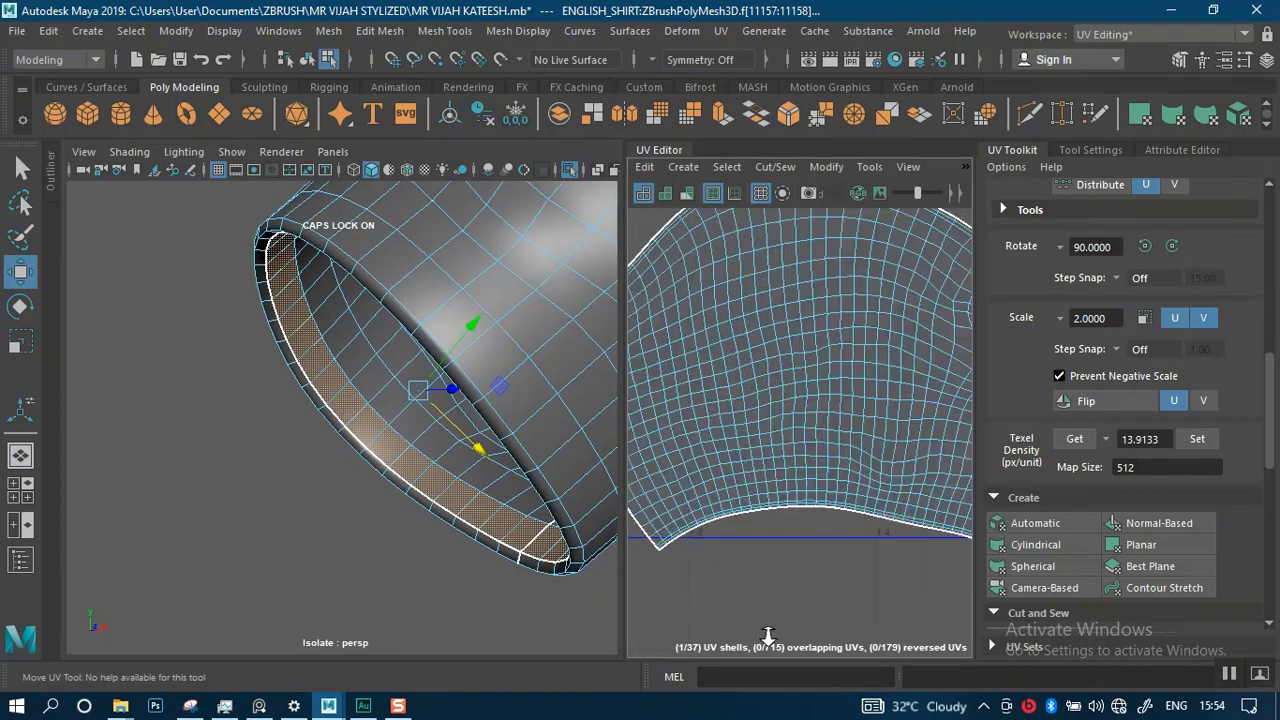
pyautogui.keyDown('alt'); pyautogui.moveTo(781, 466); pyautogui.dragTo(787, 460, button='middle'); pyautogui.keyUp('alt')
pyautogui.click(766, 447)
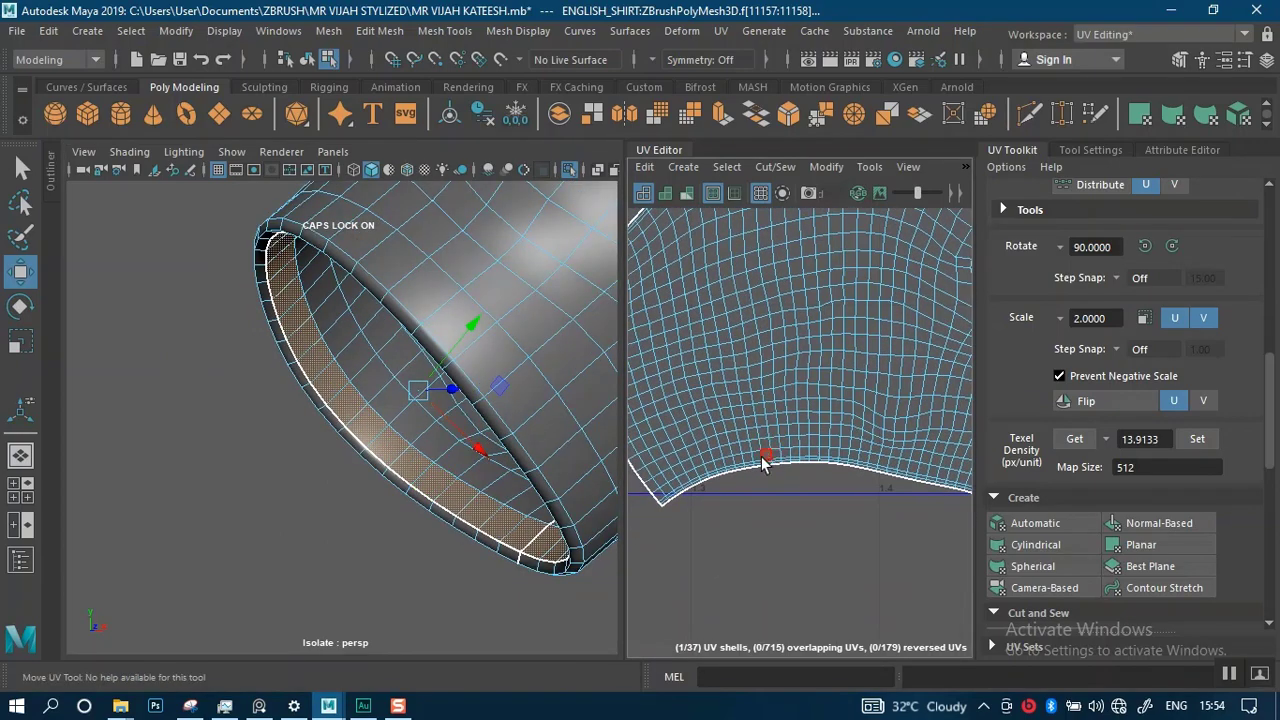
pyautogui.click(765, 457)
pyautogui.keyDown('alt'); pyautogui.moveTo(400, 475); pyautogui.dragTo(487, 400); pyautogui.keyUp('alt')
pyautogui.click(485, 397)
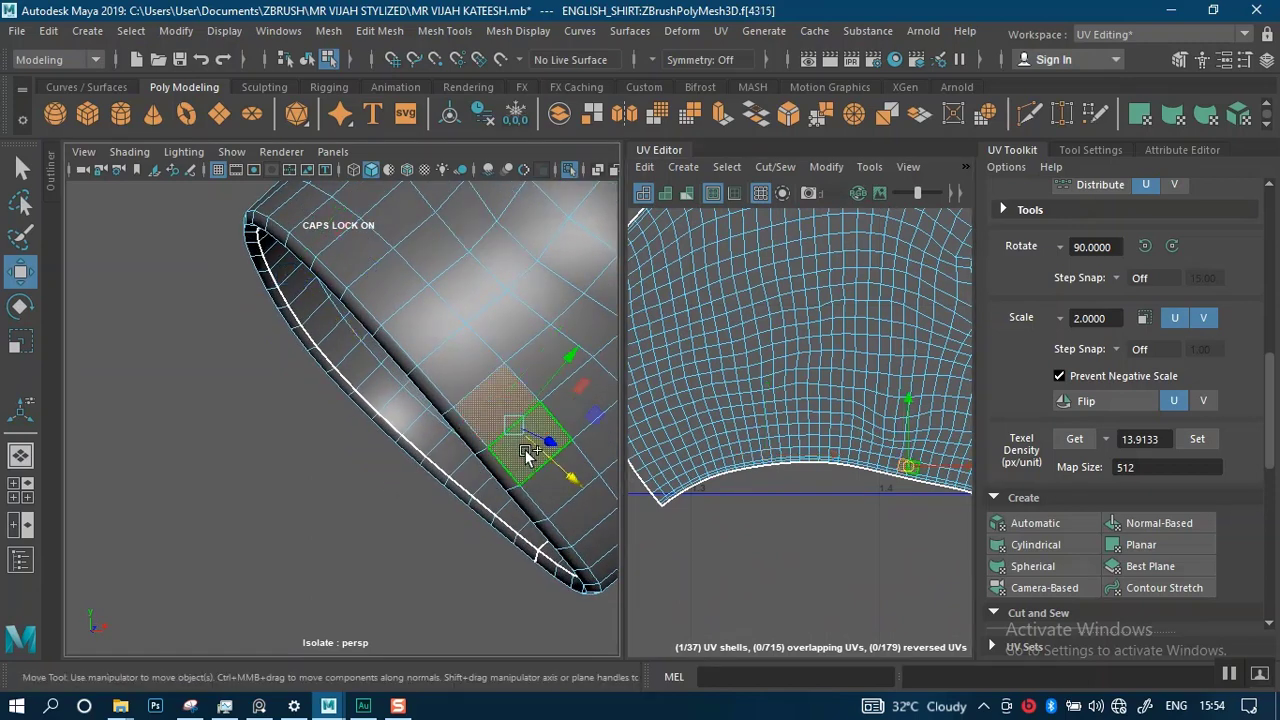
pyautogui.keyDown('shift'); pyautogui.doubleClick(527, 453); pyautogui.keyUp('shift')
pyautogui.keyDown('alt'); pyautogui.moveTo(848, 464); pyautogui.dragTo(744, 268, button='right'); pyautogui.keyUp('alt')
pyautogui.keyDown('alt'); pyautogui.moveTo(834, 498); pyautogui.dragTo(749, 374, button='right'); pyautogui.keyUp('alt')
pyautogui.scroll(-2, 749, 373)
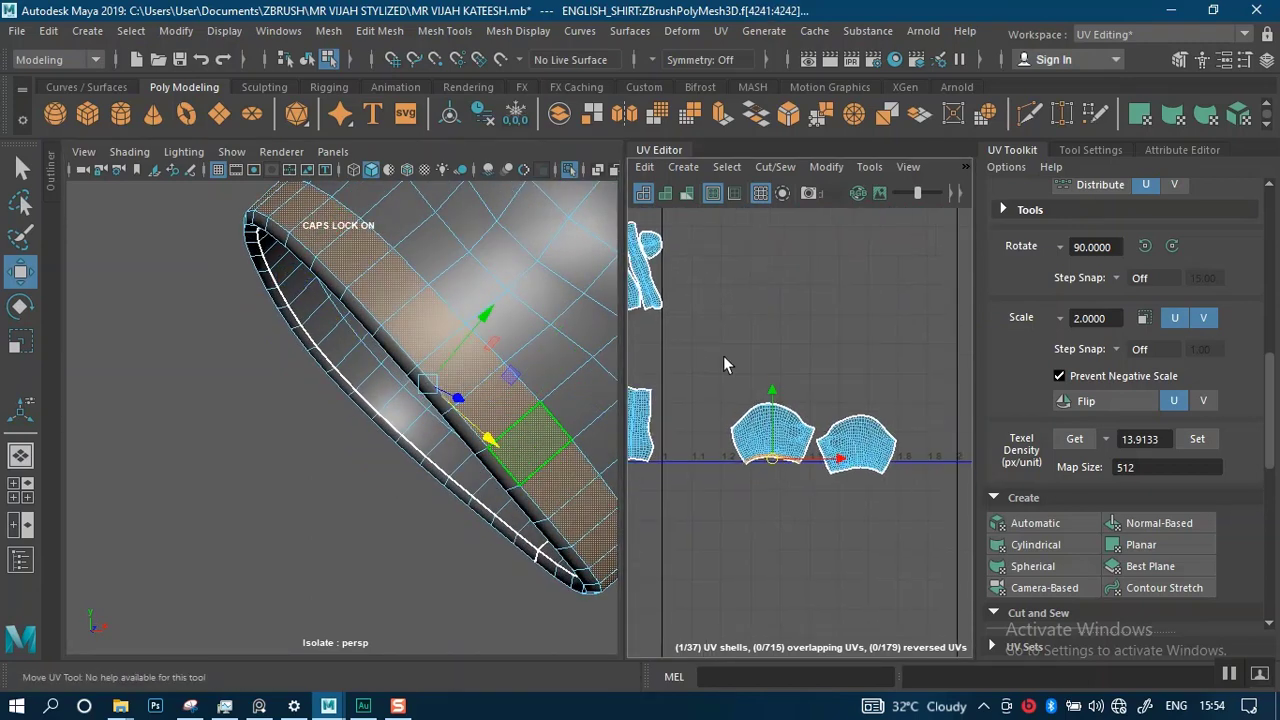
# - Switch to UV shell selection, select the other uncut upper-sleeve shell, and run Orient Shells on it
pyautogui.moveTo(893, 448); pyautogui.dragTo(720, 358, button='right')
pyautogui.click(855, 440)
pyautogui.keyDown('alt'); pyautogui.moveTo(721, 360); pyautogui.dragTo(766, 515, button='middle'); pyautogui.keyUp('alt')
pyautogui.keyDown('alt'); pyautogui.moveTo(773, 409); pyautogui.dragTo(744, 495, button='middle'); pyautogui.keyUp('alt')
pyautogui.keyDown('alt'); pyautogui.moveTo(744, 495); pyautogui.dragTo(868, 545, button='right'); pyautogui.keyUp('alt')
pyautogui.keyDown('alt'); pyautogui.moveTo(806, 517); pyautogui.dragTo(852, 380, button='middle'); pyautogui.keyUp('alt')
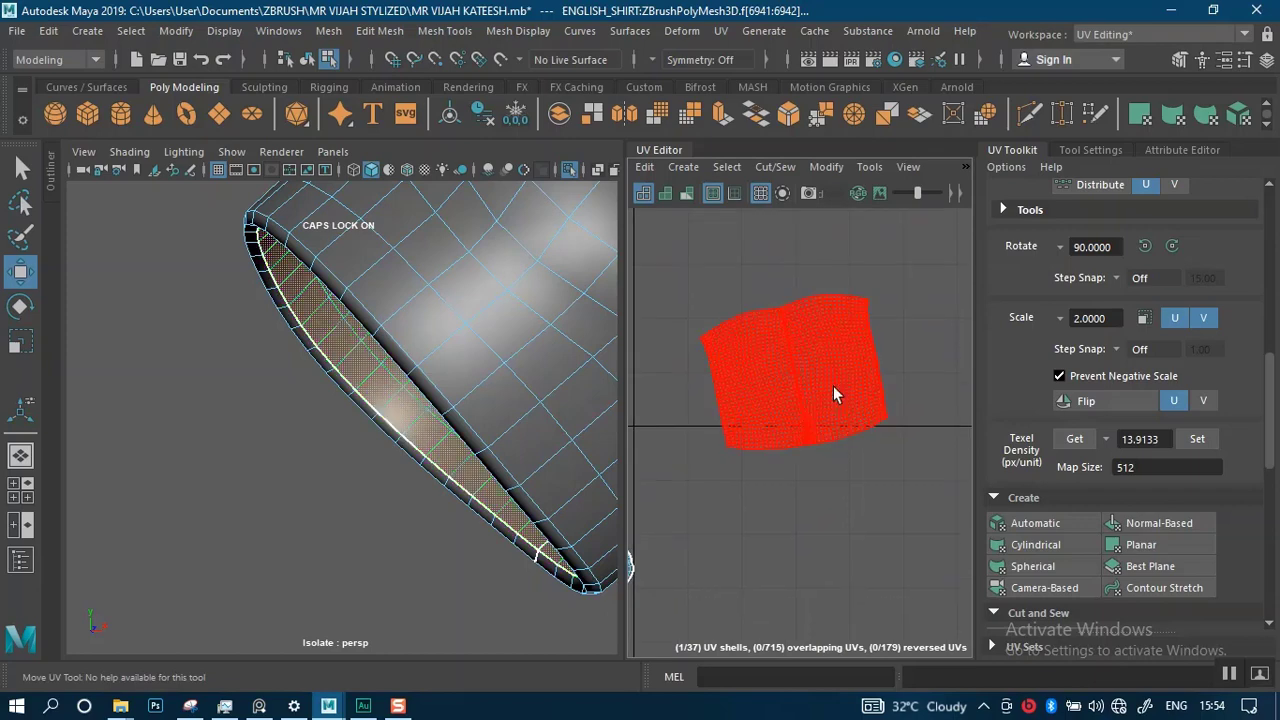
pyautogui.click(833, 389)
pyautogui.press('f')
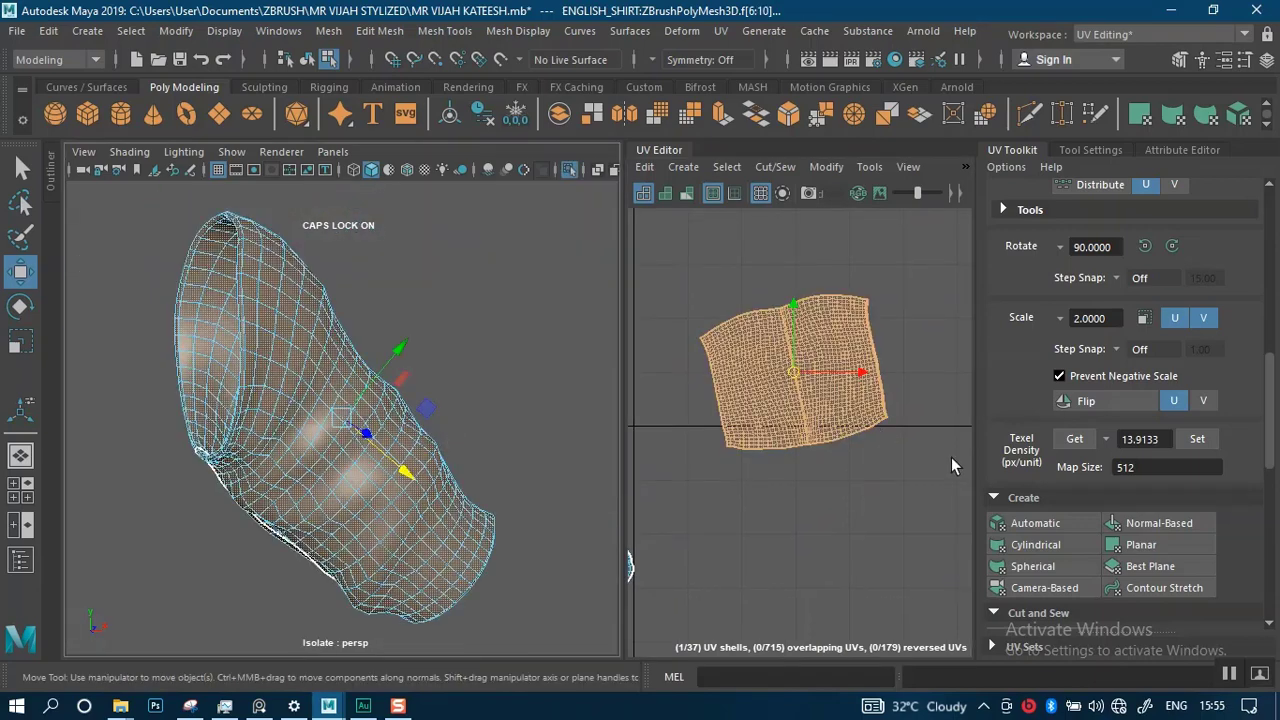
pyautogui.scroll(3, 771, 437)
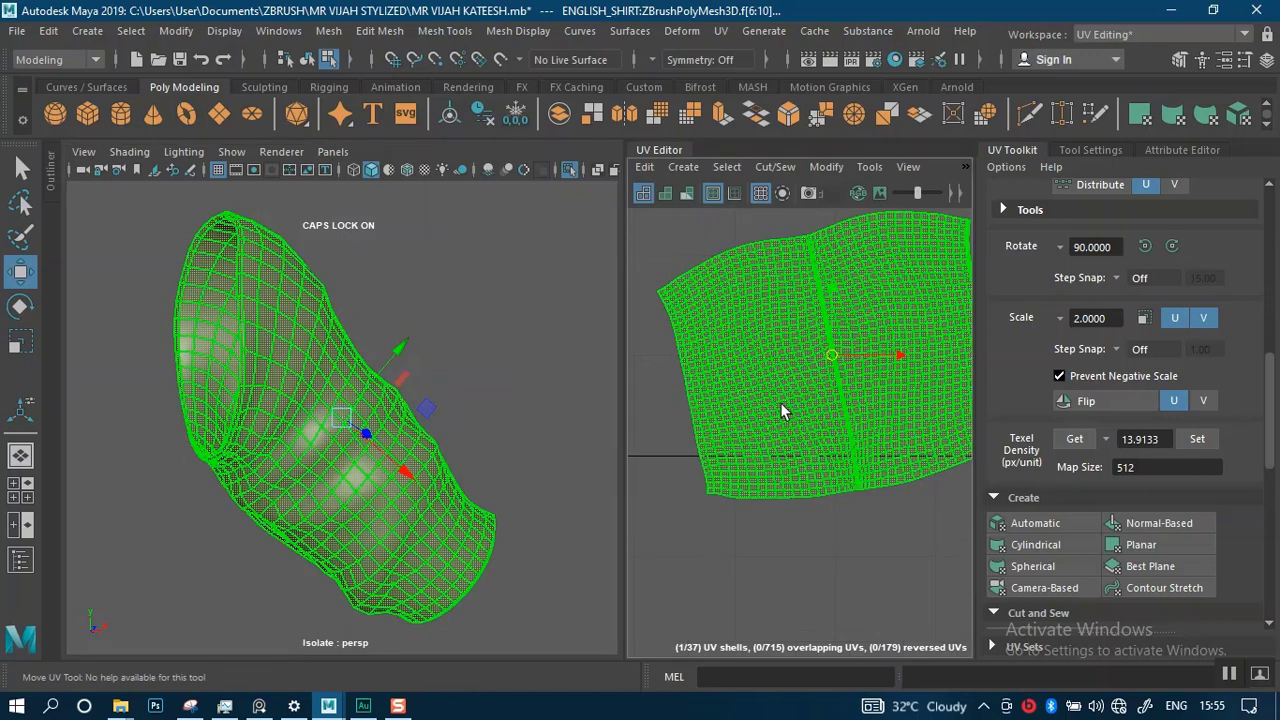
pyautogui.scroll(-10, 1066, 528)
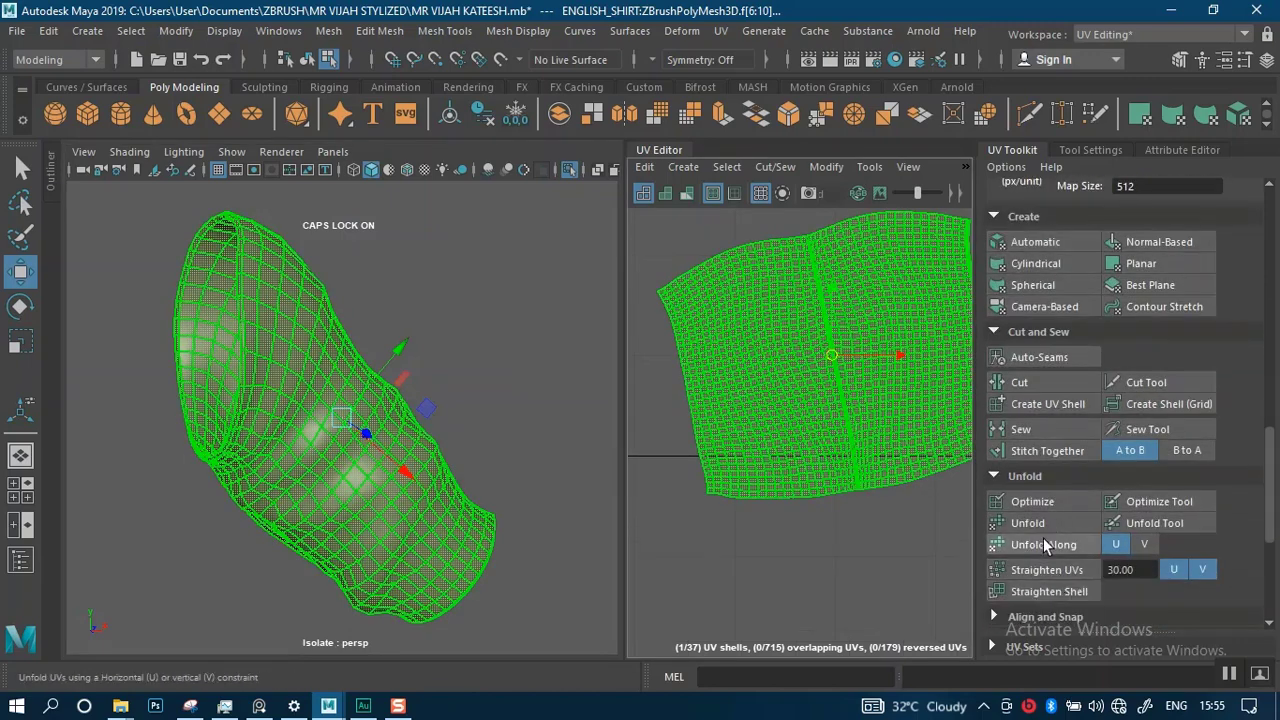
pyautogui.click(1035, 516)
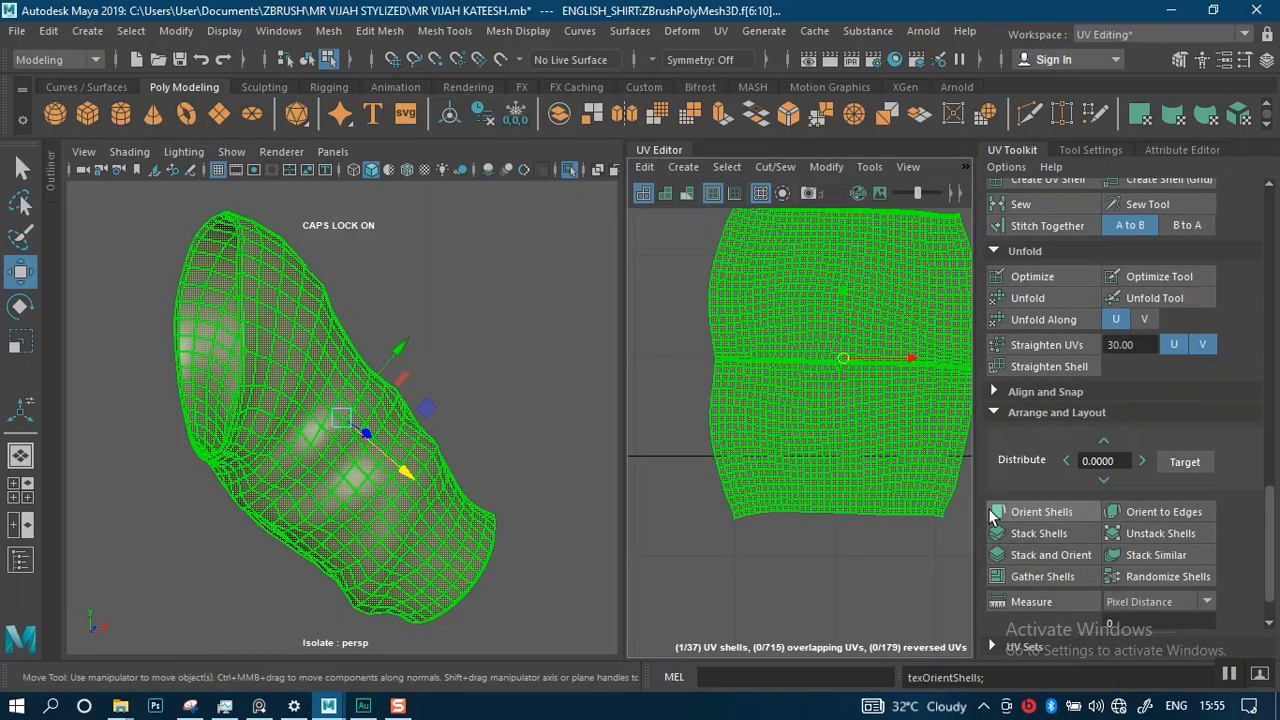
pyautogui.keyDown('alt'); pyautogui.moveTo(812, 506); pyautogui.dragTo(805, 553, button='middle'); pyautogui.keyUp('alt')
# - Switch to edge selection, select the edge loop along the inner rim of the sleeve opening, and cut the UVs there
pyautogui.moveTo(807, 441); pyautogui.dragTo(783, 413, button='right')
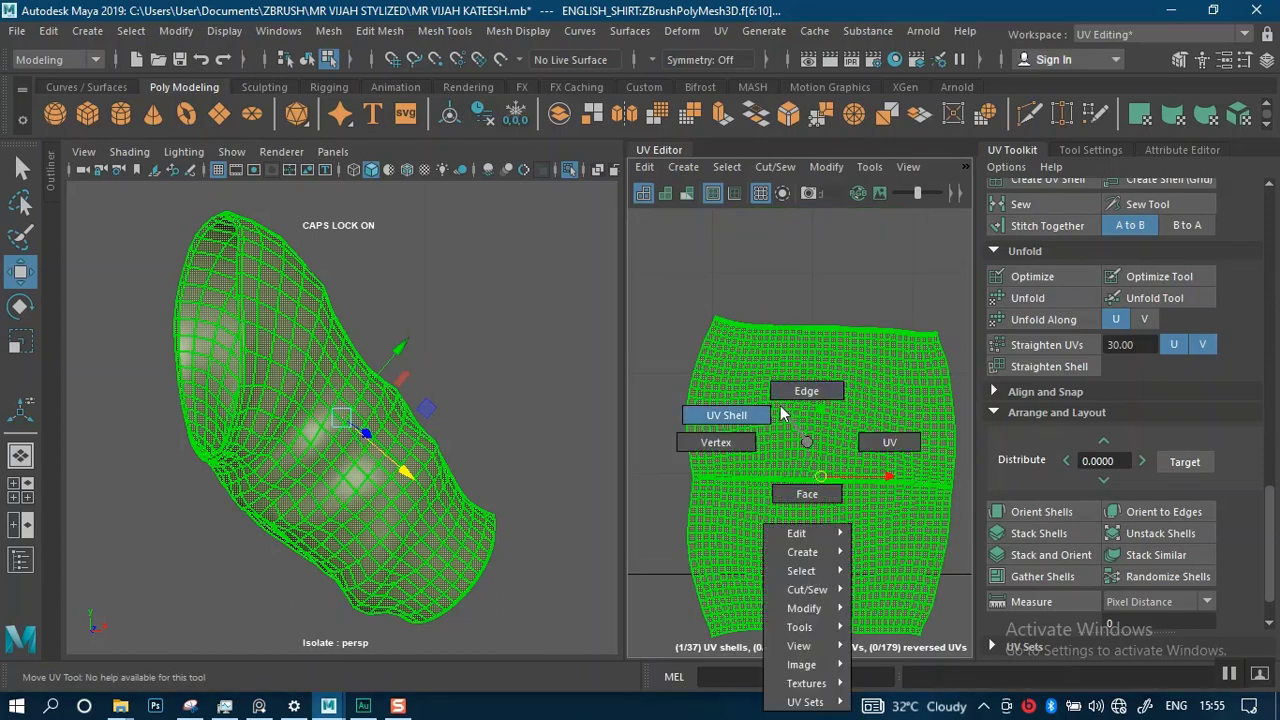
pyautogui.moveTo(806, 396); pyautogui.dragTo(805, 399, button='right')
pyautogui.press('f')
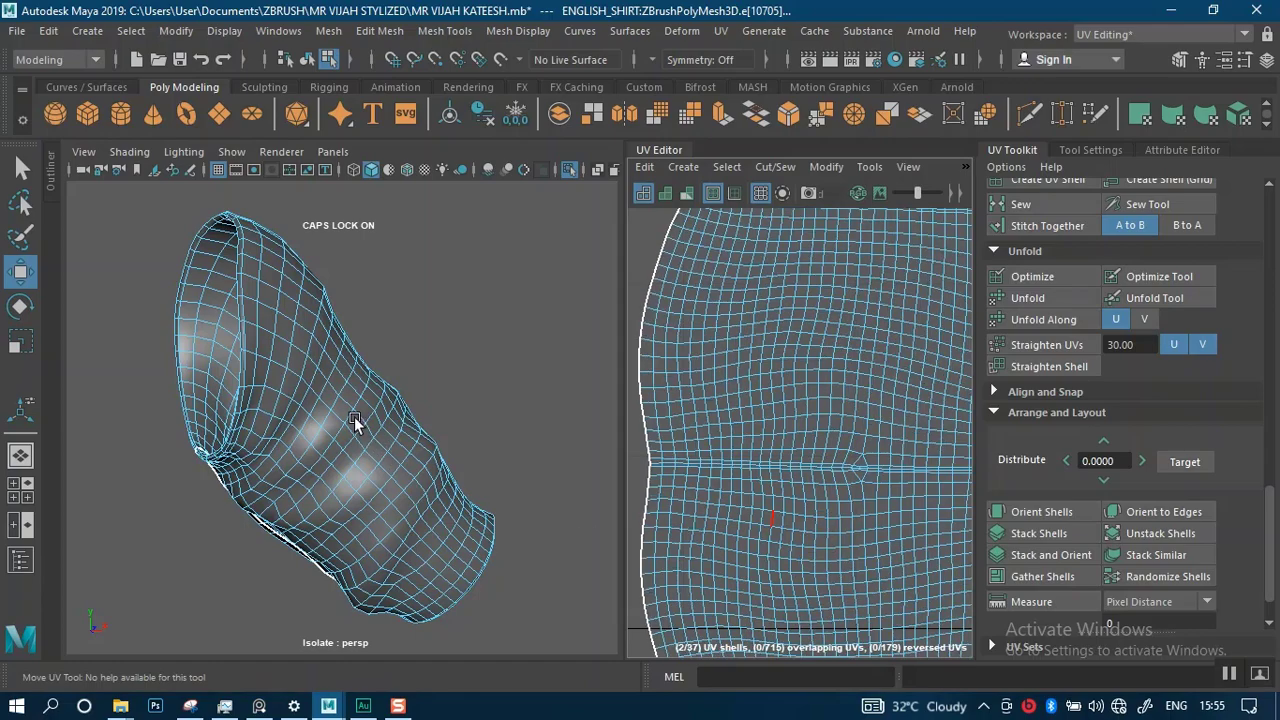
pyautogui.keyDown('alt'); pyautogui.moveTo(351, 423); pyautogui.dragTo(402, 340); pyautogui.keyUp('alt')
pyautogui.scroll(10, 402, 340)
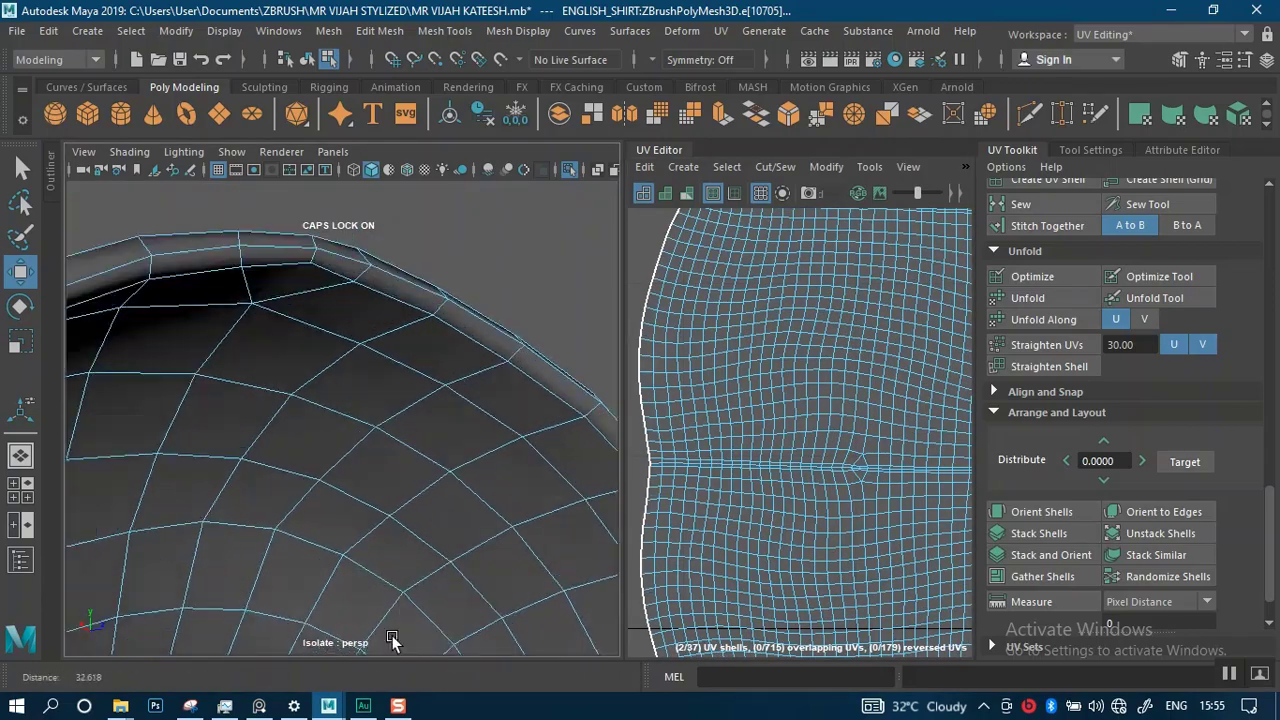
pyautogui.keyDown('alt'); pyautogui.moveTo(412, 460); pyautogui.dragTo(377, 530, button='middle'); pyautogui.keyUp('alt')
pyautogui.keyDown('alt'); pyautogui.moveTo(377, 530); pyautogui.dragTo(400, 482); pyautogui.keyUp('alt')
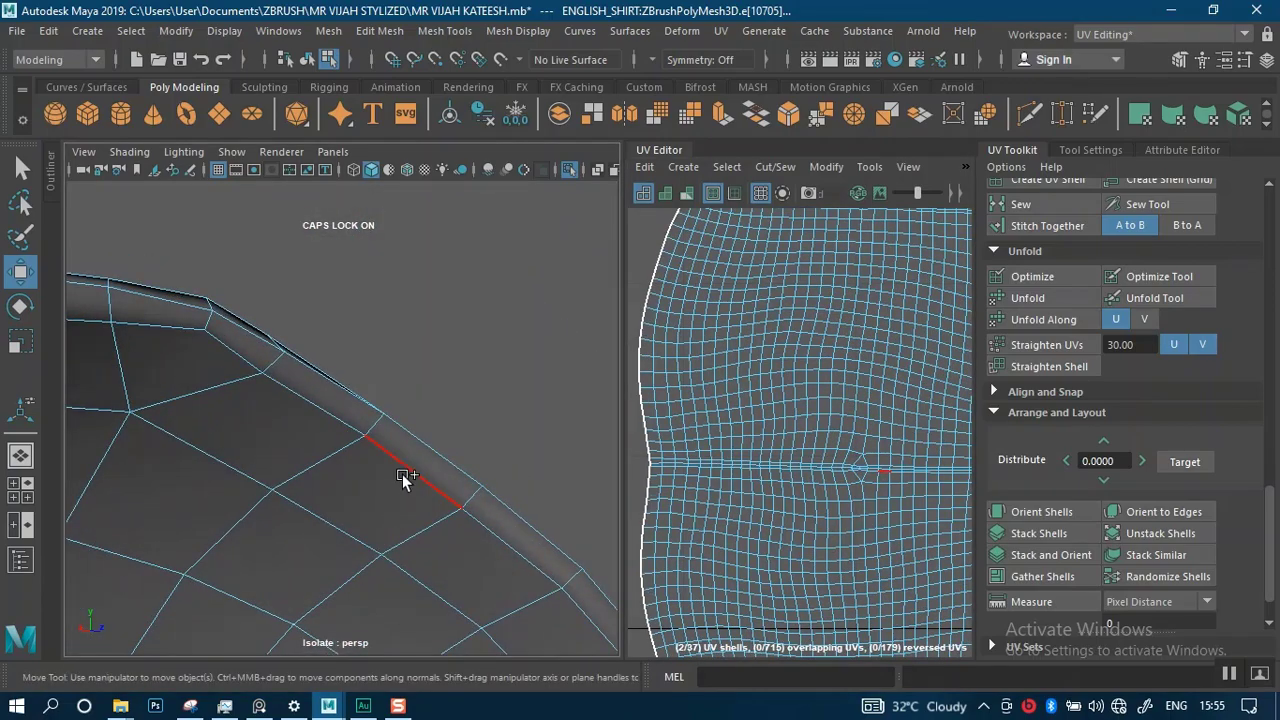
pyautogui.scroll(3, 1040, 252)
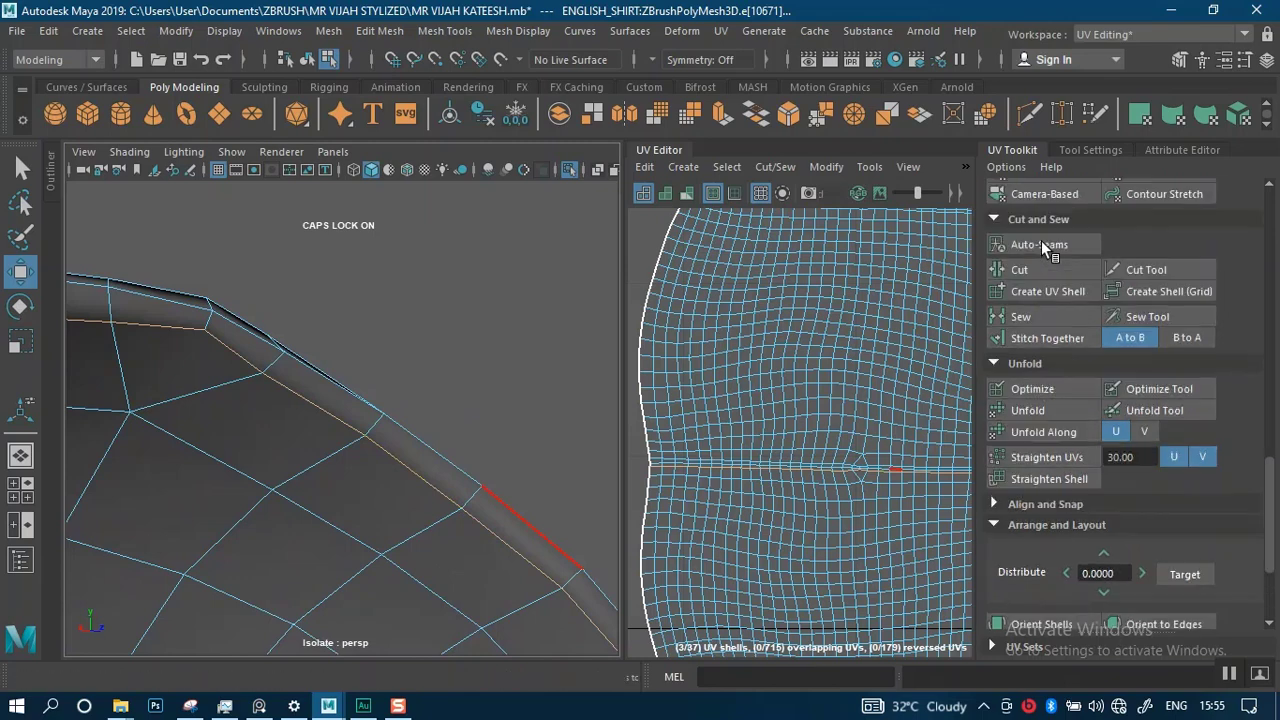
pyautogui.click(1030, 268)
# - Switch to UV shell selection, select both halves of the newly cut sleeve, unfold them, and clear the selection
pyautogui.scroll(-5, 780, 400)
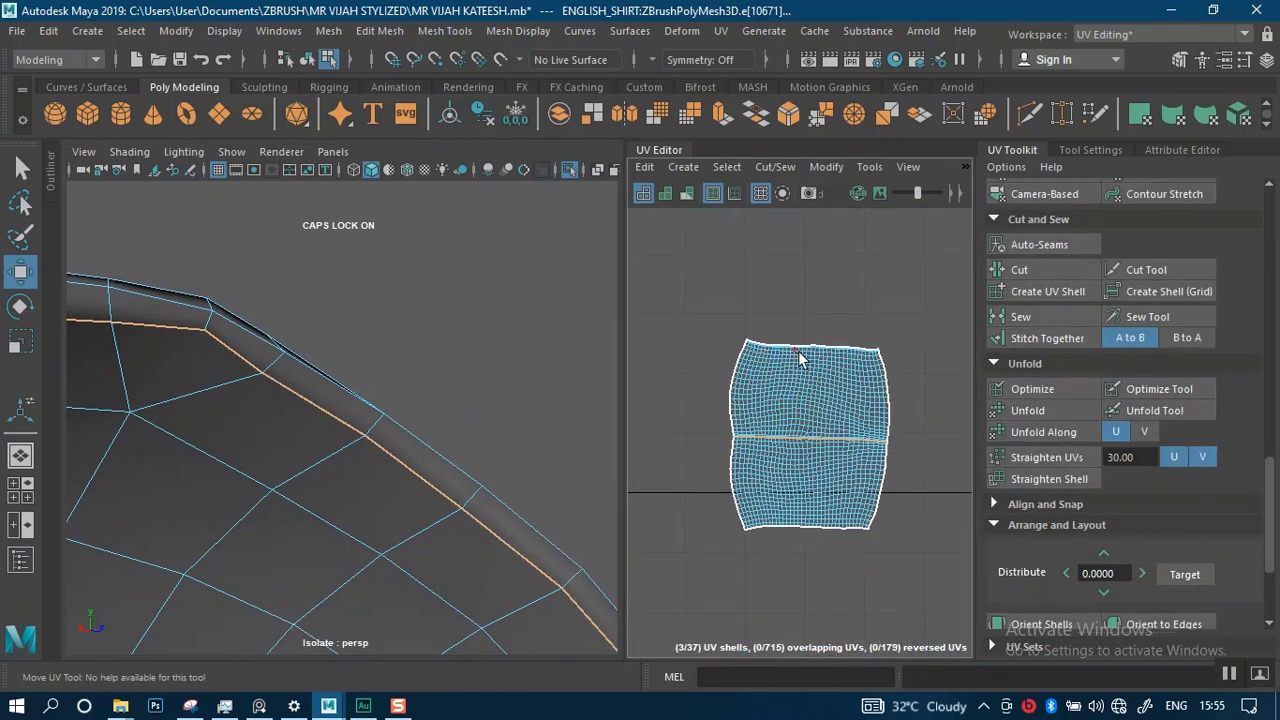
pyautogui.moveTo(804, 362); pyautogui.dragTo(755, 352, button='right')
pyautogui.click(758, 354)
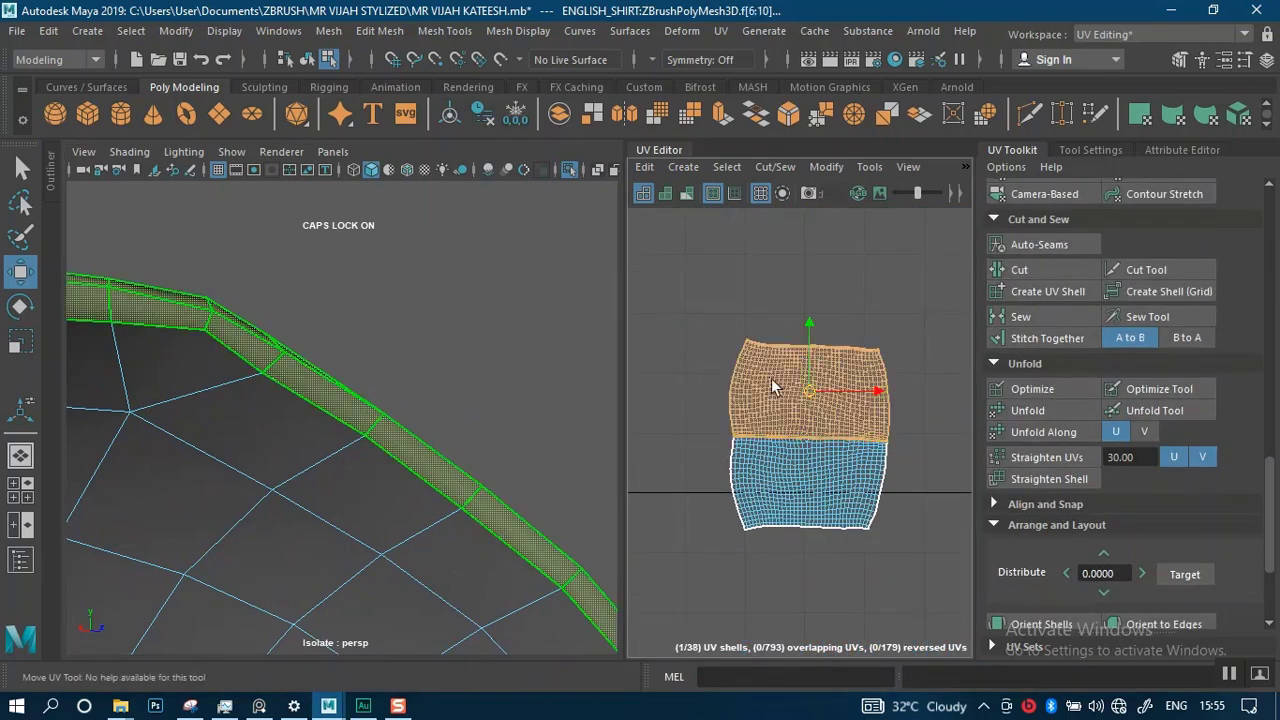
pyautogui.moveTo(726, 320); pyautogui.dragTo(860, 585)
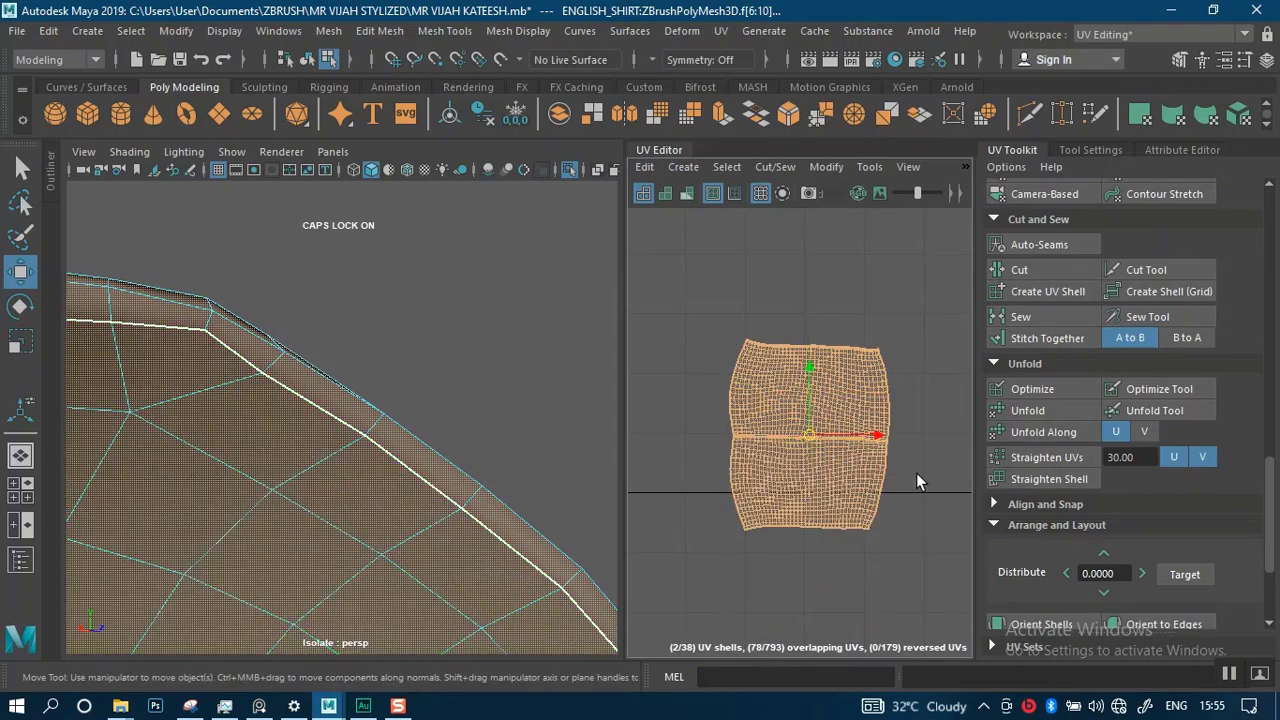
pyautogui.click(1013, 411)
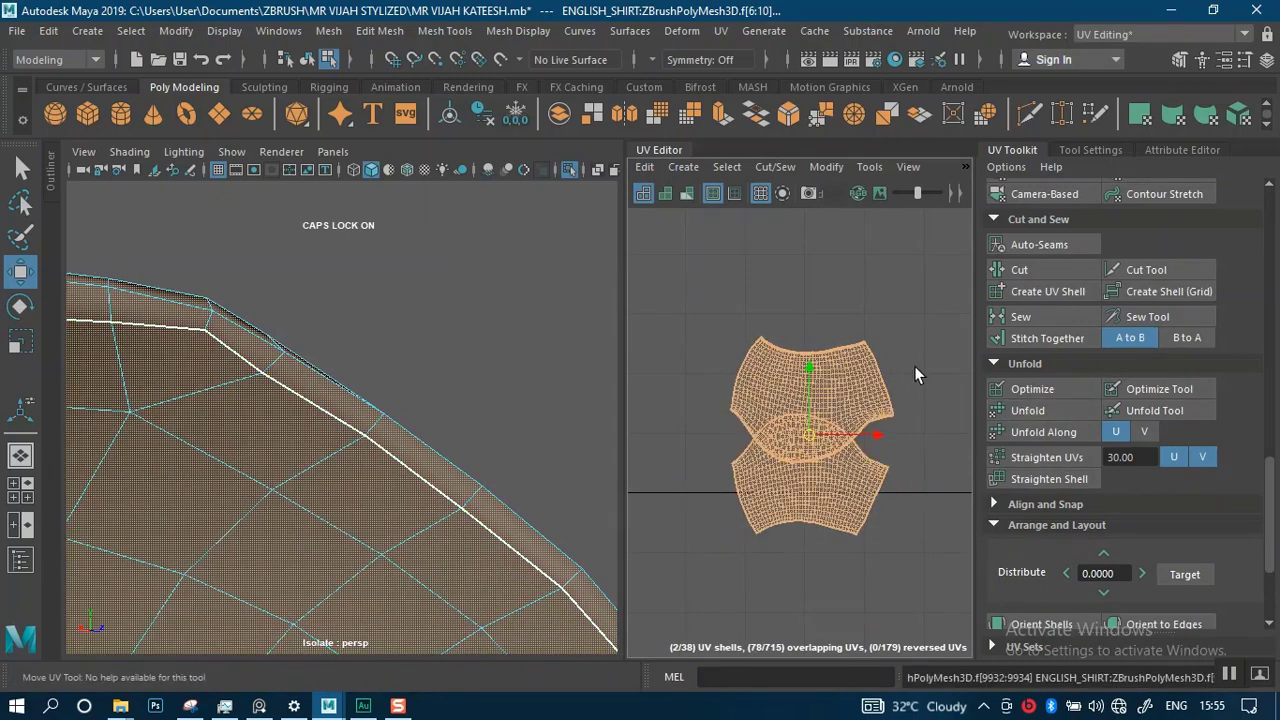
pyautogui.click(921, 395)
# - Select the lower of the two overlapping sleeve shells and move it down clear of the other half
pyautogui.scroll(-3, 906, 380)
pyautogui.keyDown('alt'); pyautogui.moveTo(772, 366); pyautogui.dragTo(760, 280, button='middle'); pyautogui.keyUp('alt')
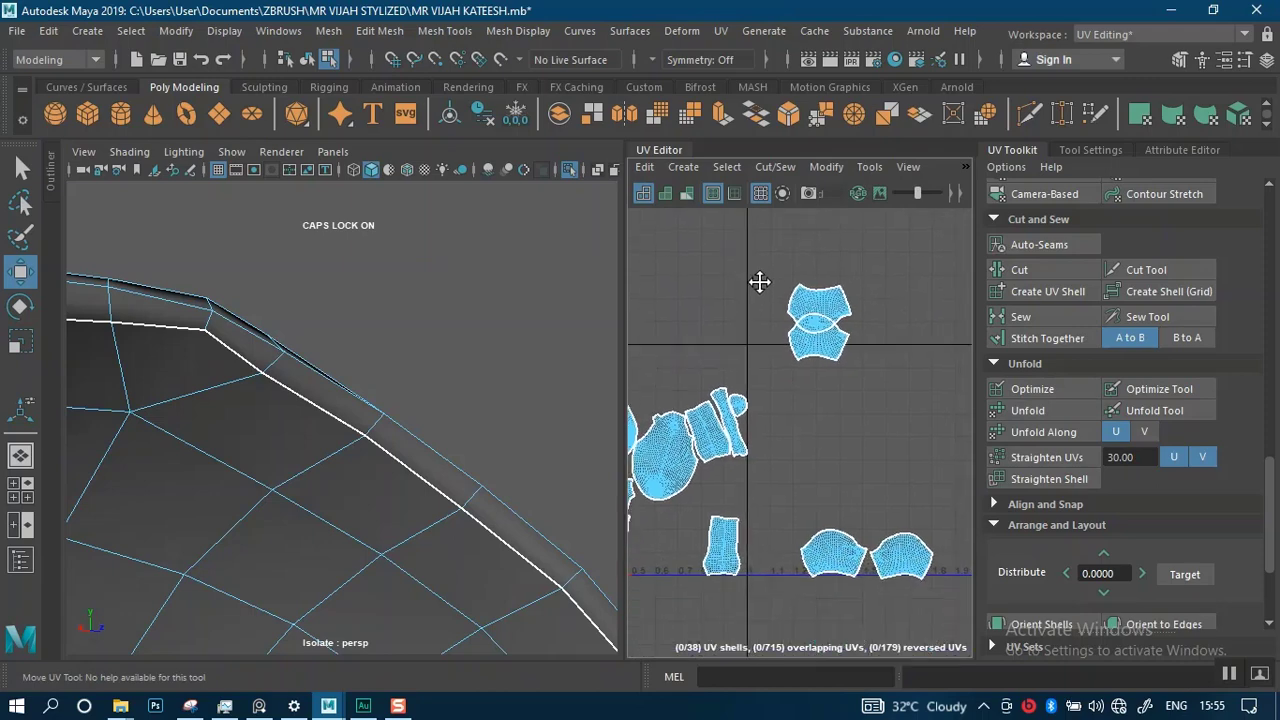
pyautogui.keyDown('alt'); pyautogui.moveTo(815, 404); pyautogui.dragTo(789, 386, button='middle'); pyautogui.keyUp('alt')
pyautogui.scroll(1, 790, 390)
pyautogui.click(798, 325)
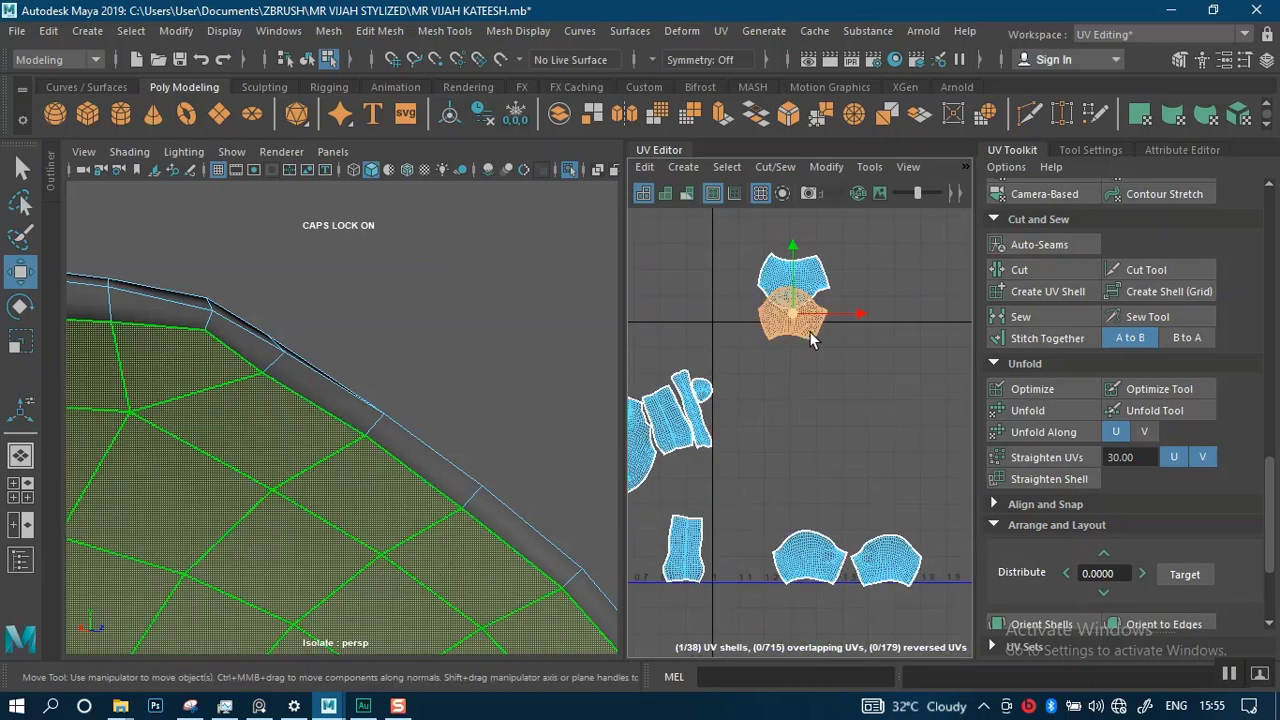
pyautogui.moveTo(797, 320); pyautogui.dragTo(800, 357)
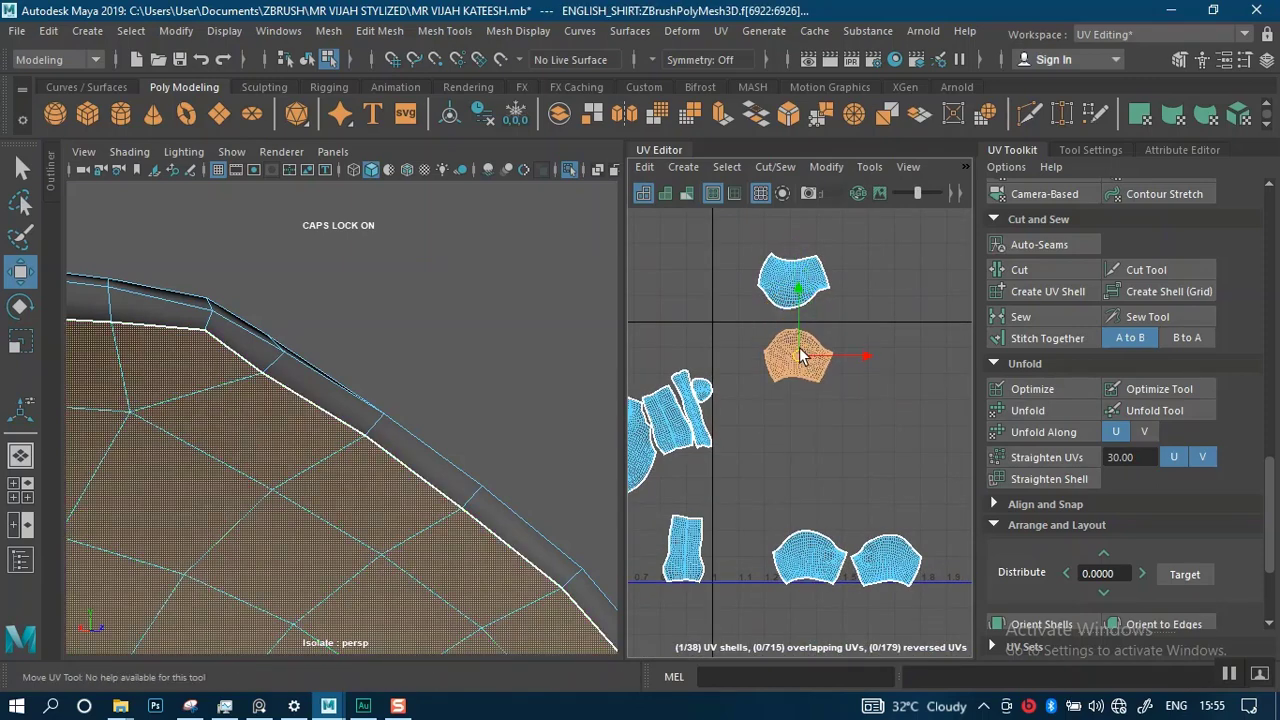
# - Rotate the upper sleeve shell counterclockwise by 90-degree turns until its curved side faces up, and place it beside its other half
pyautogui.click(802, 283)
pyautogui.scroll(5, 1075, 318)
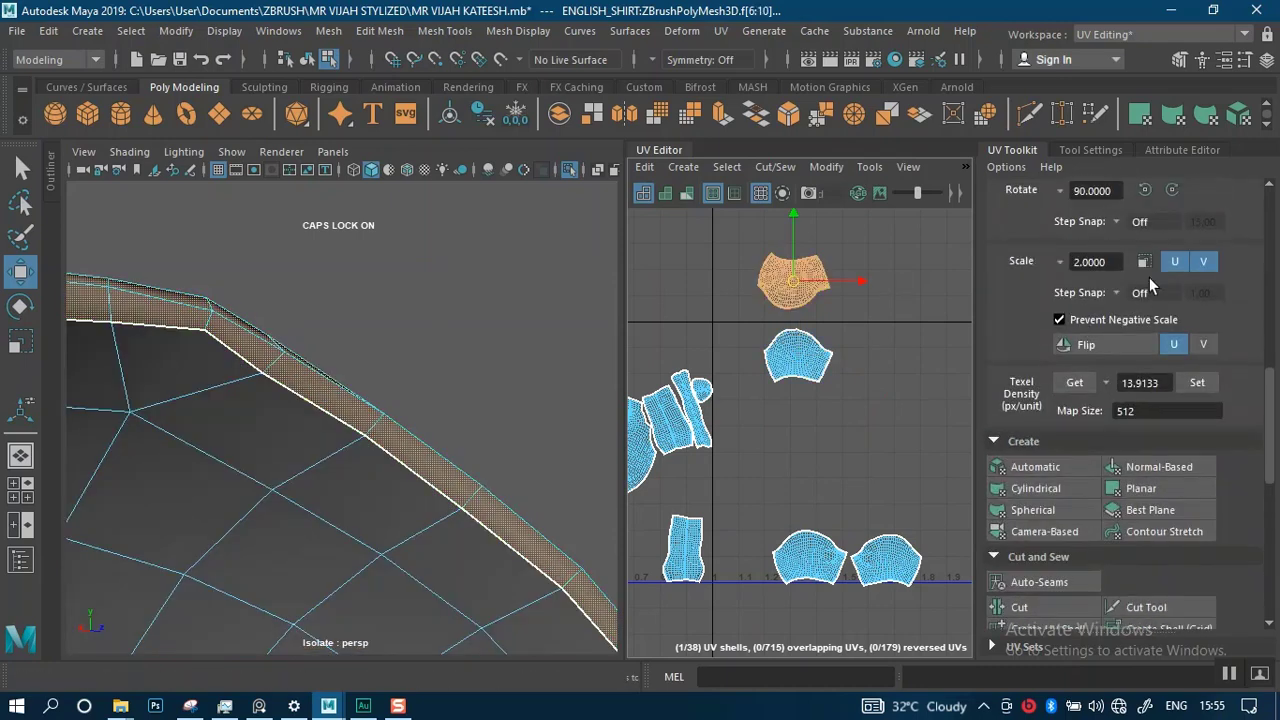
pyautogui.click(1146, 190)
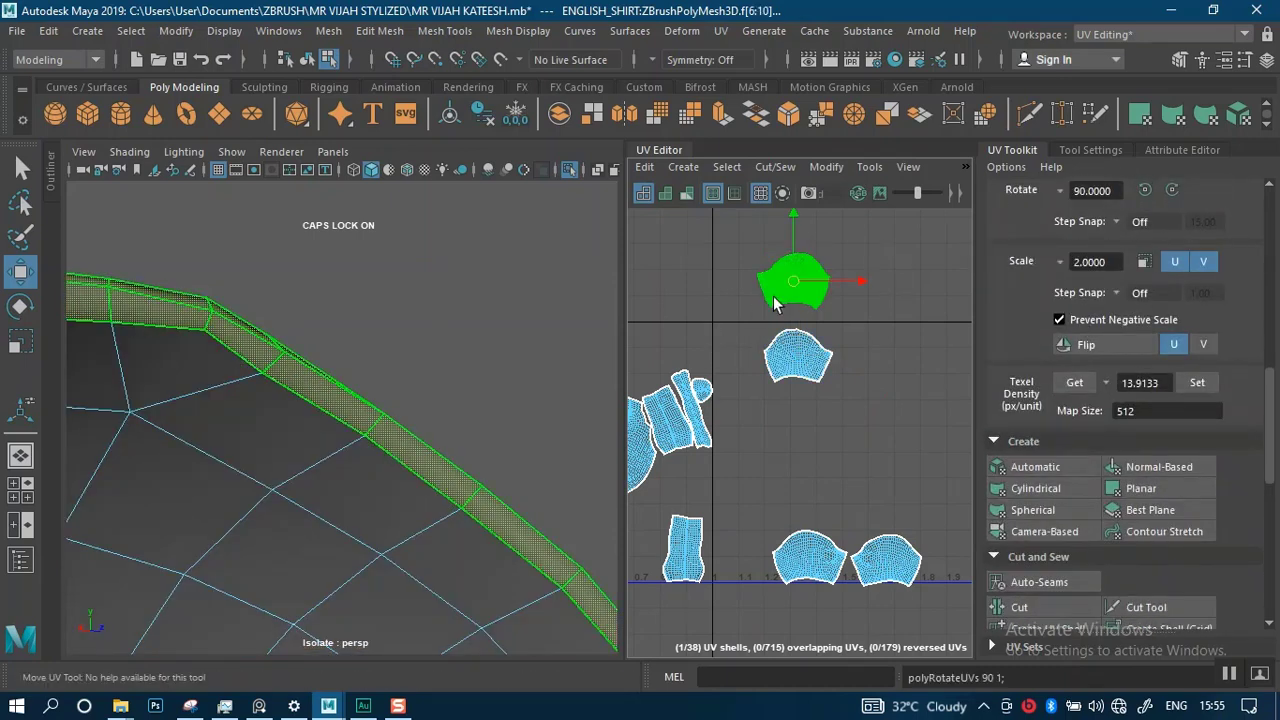
pyautogui.moveTo(792, 283); pyautogui.dragTo(874, 360)
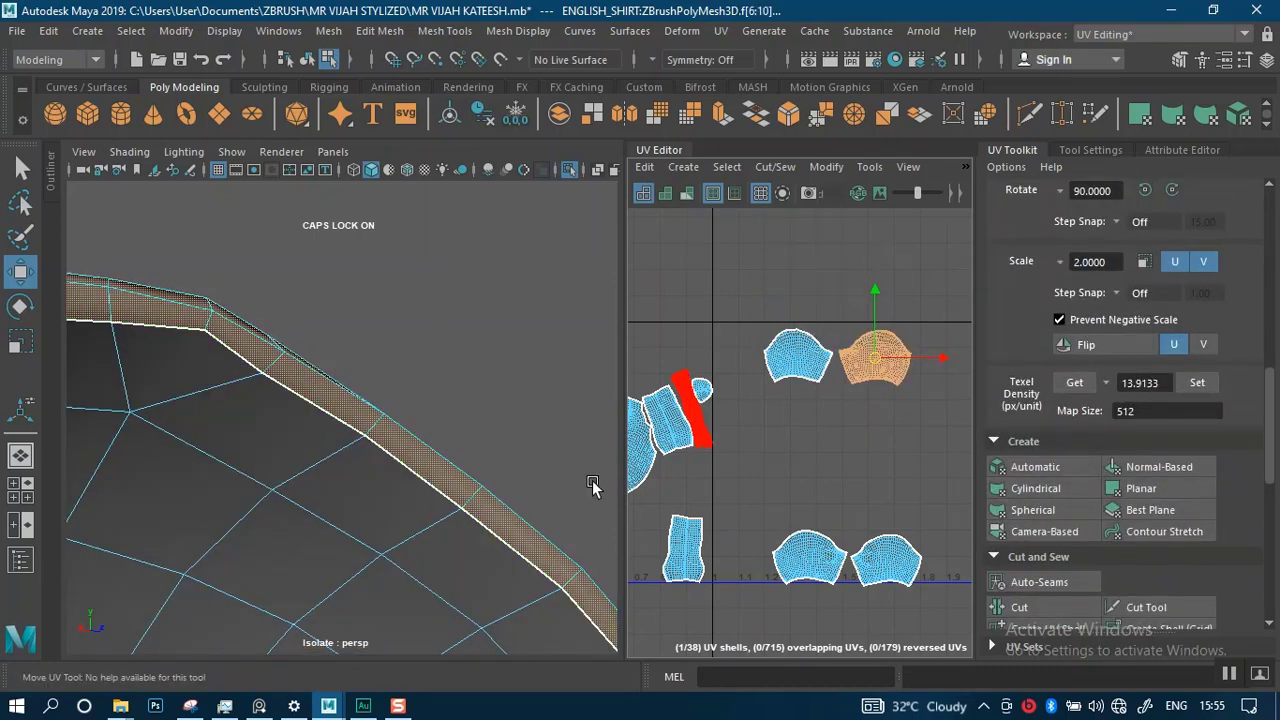
# - Select both newly unfolded sleeve shells together and move them directly above the earlier pair of sleeve shells
pyautogui.keyDown('alt'); pyautogui.moveTo(468, 508); pyautogui.dragTo(337, 422, button='right'); pyautogui.keyUp('alt')
pyautogui.keyDown('alt'); pyautogui.moveTo(337, 422); pyautogui.dragTo(311, 423); pyautogui.keyUp('alt')
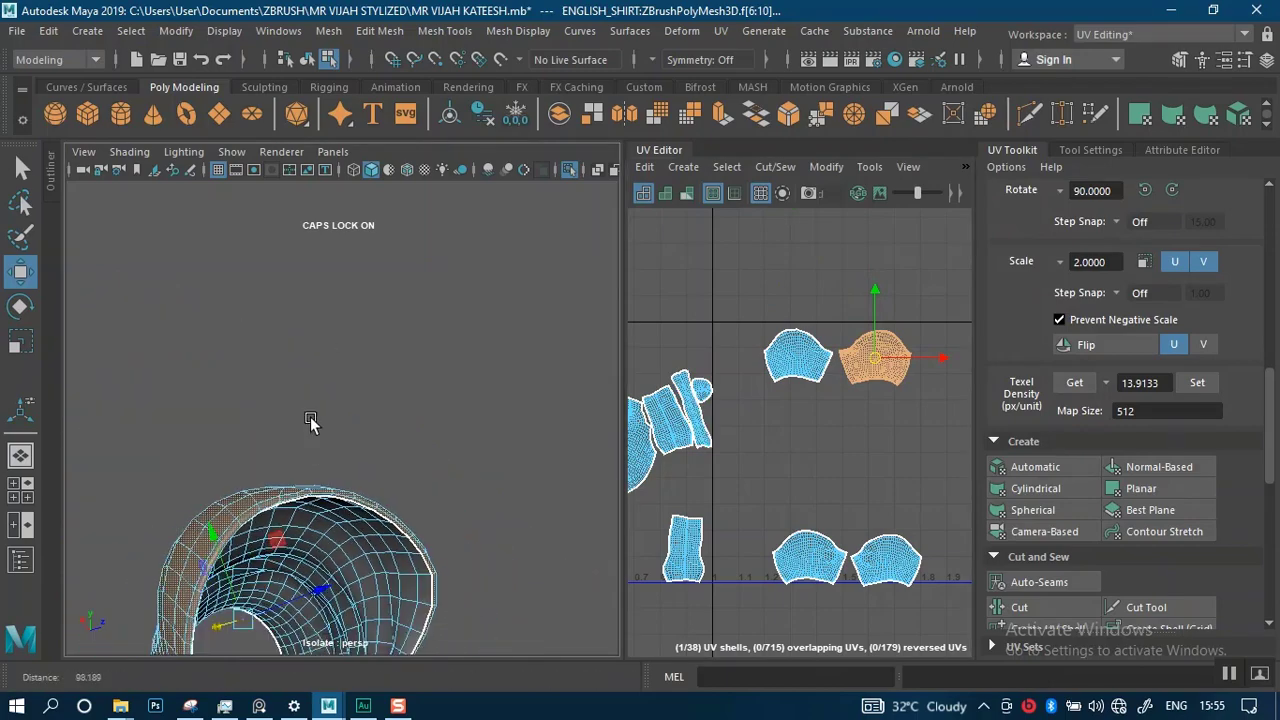
pyautogui.keyDown('alt'); pyautogui.moveTo(338, 451); pyautogui.dragTo(374, 331, button='middle'); pyautogui.keyUp('alt')
pyautogui.keyDown('alt'); pyautogui.moveTo(374, 331); pyautogui.dragTo(379, 421); pyautogui.keyUp('alt')
pyautogui.keyDown('alt'); pyautogui.moveTo(738, 400); pyautogui.dragTo(760, 312, button='right'); pyautogui.keyUp('alt')
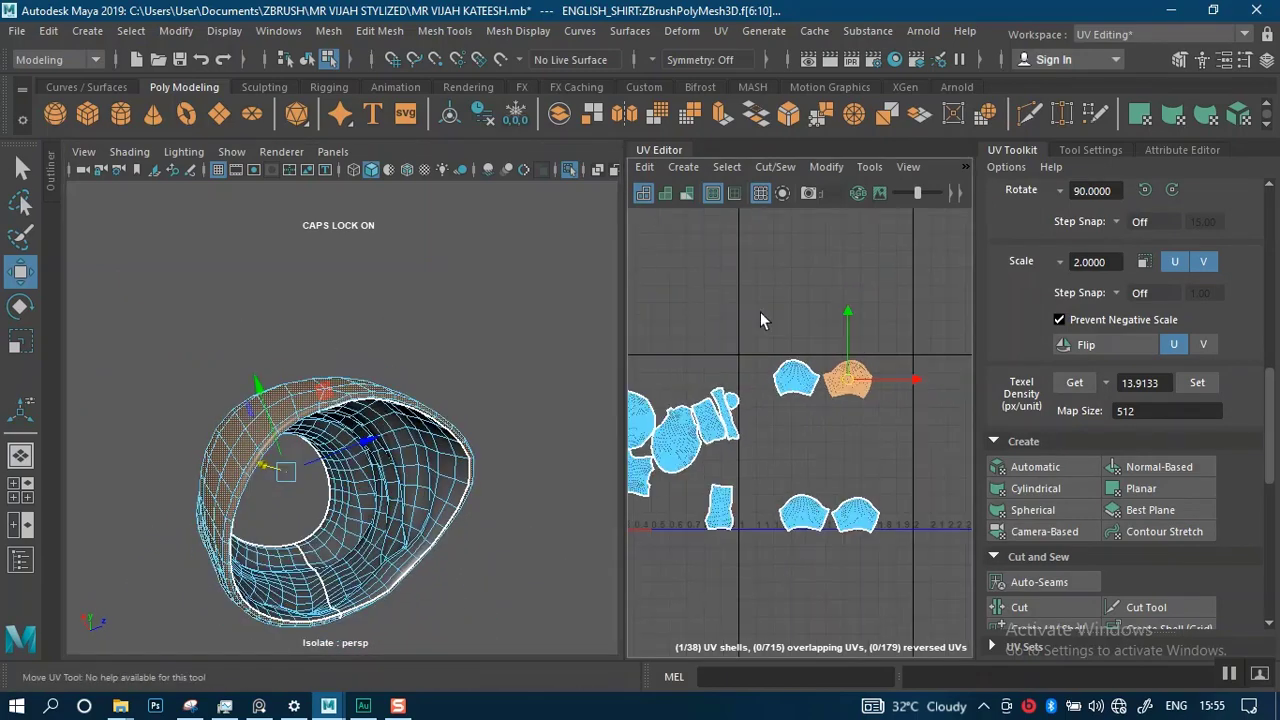
pyautogui.keyDown('shift'); pyautogui.click(795, 378); pyautogui.keyUp('shift')
pyautogui.moveTo(851, 400); pyautogui.dragTo(832, 450)
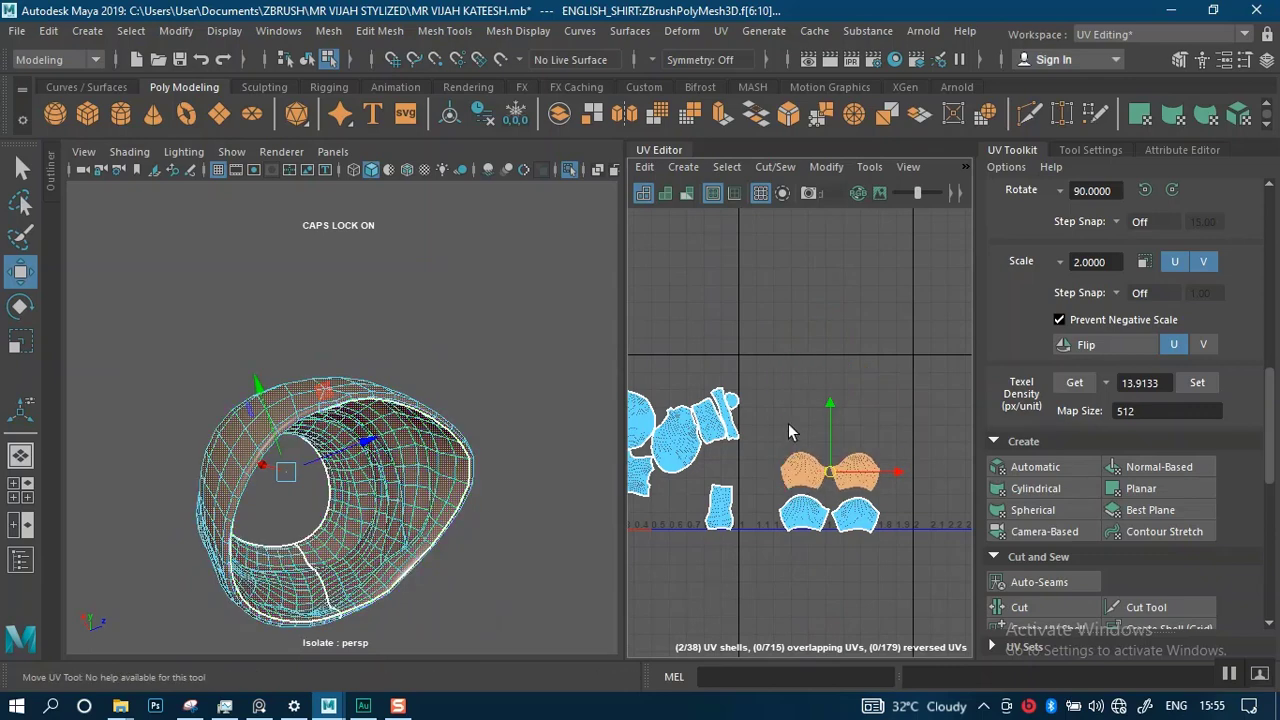
# - Add the earlier pair of sleeve shells to the selection and move all four upward, away from the remaining shells
pyautogui.keyDown('shift'); pyautogui.moveTo(788, 545); pyautogui.dragTo(845, 517); pyautogui.keyUp('shift')
pyautogui.moveTo(829, 425); pyautogui.dragTo(829, 200)
pyautogui.keyDown('alt'); pyautogui.moveTo(751, 448); pyautogui.dragTo(828, 459, button='middle'); pyautogui.keyUp('alt')
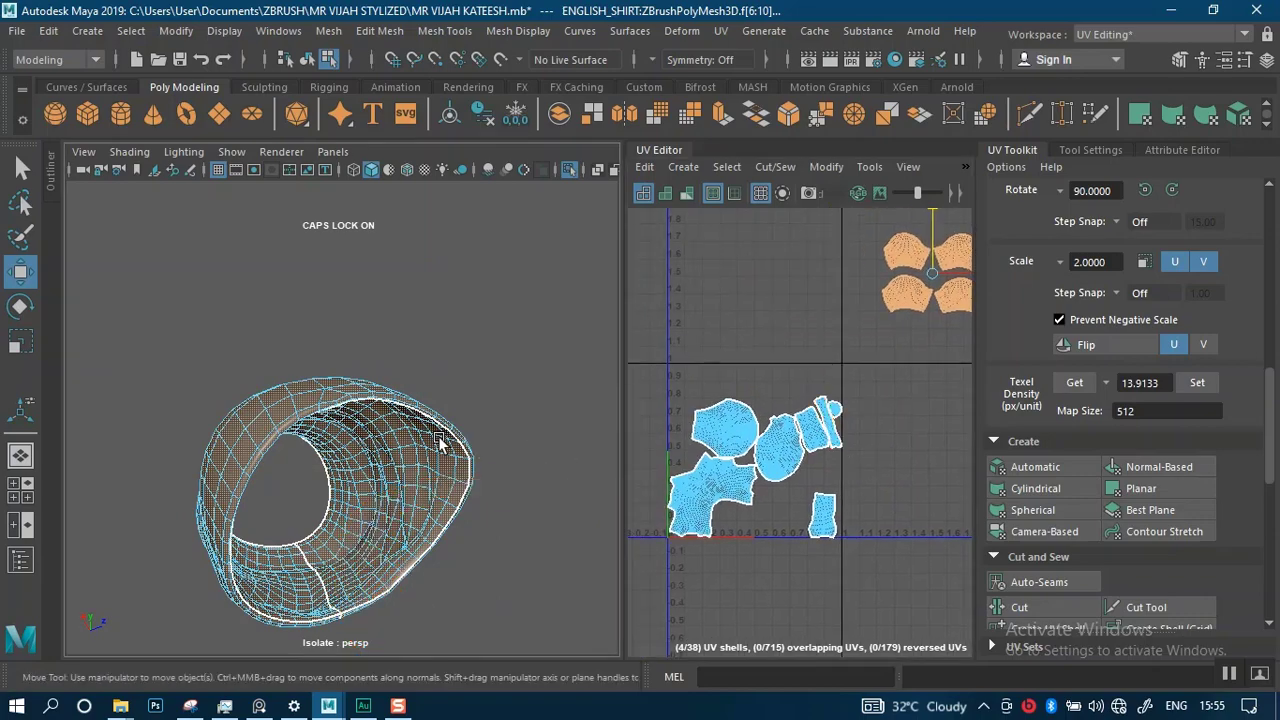
# - Turn off isolate selection to show the whole character and select the rolled cuff shell on the character's right sleeve
pyautogui.hotkey('ctrl', '1')
pyautogui.scroll(2, 440, 443)
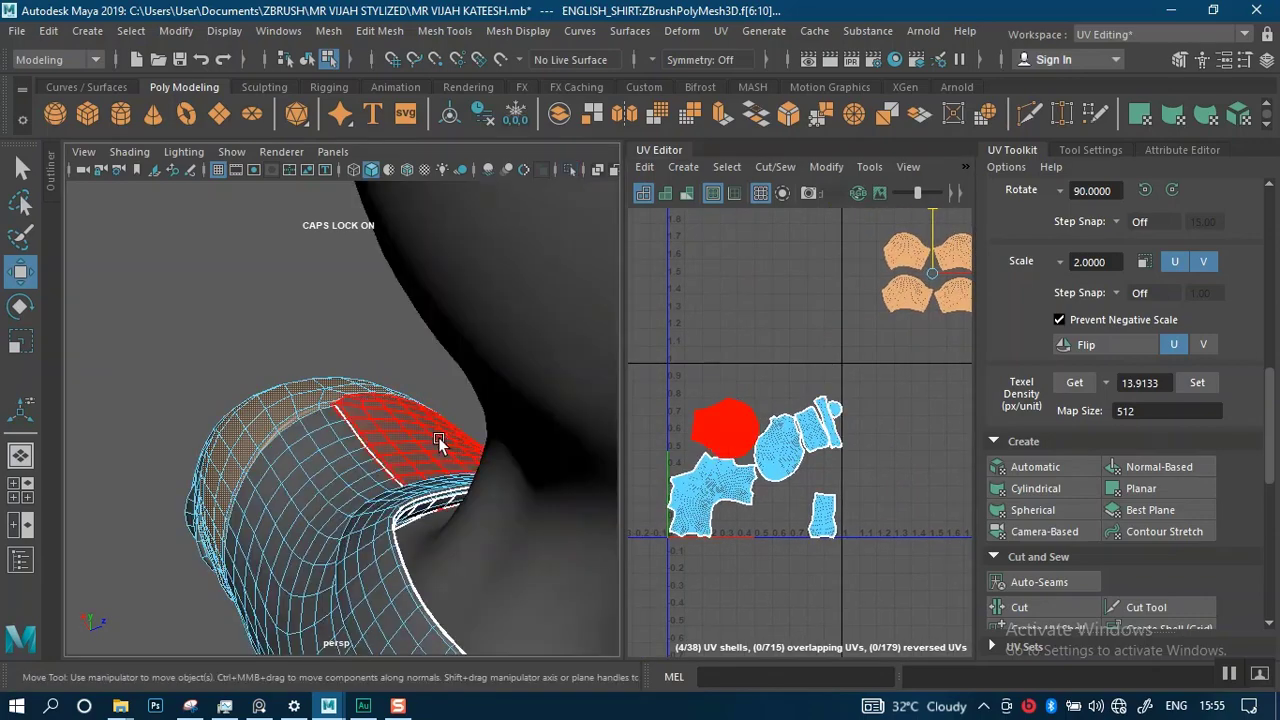
pyautogui.scroll(-5, 413, 498)
pyautogui.keyDown('alt'); pyautogui.moveTo(394, 346); pyautogui.dragTo(392, 440); pyautogui.keyUp('alt')
pyautogui.scroll(2, 393, 438)
pyautogui.keyDown('alt'); pyautogui.moveTo(245, 600); pyautogui.dragTo(400, 460, button='middle'); pyautogui.keyUp('alt')
pyautogui.keyDown('alt'); pyautogui.moveTo(242, 402); pyautogui.dragTo(328, 409, button='middle'); pyautogui.keyUp('alt')
pyautogui.click(256, 394)
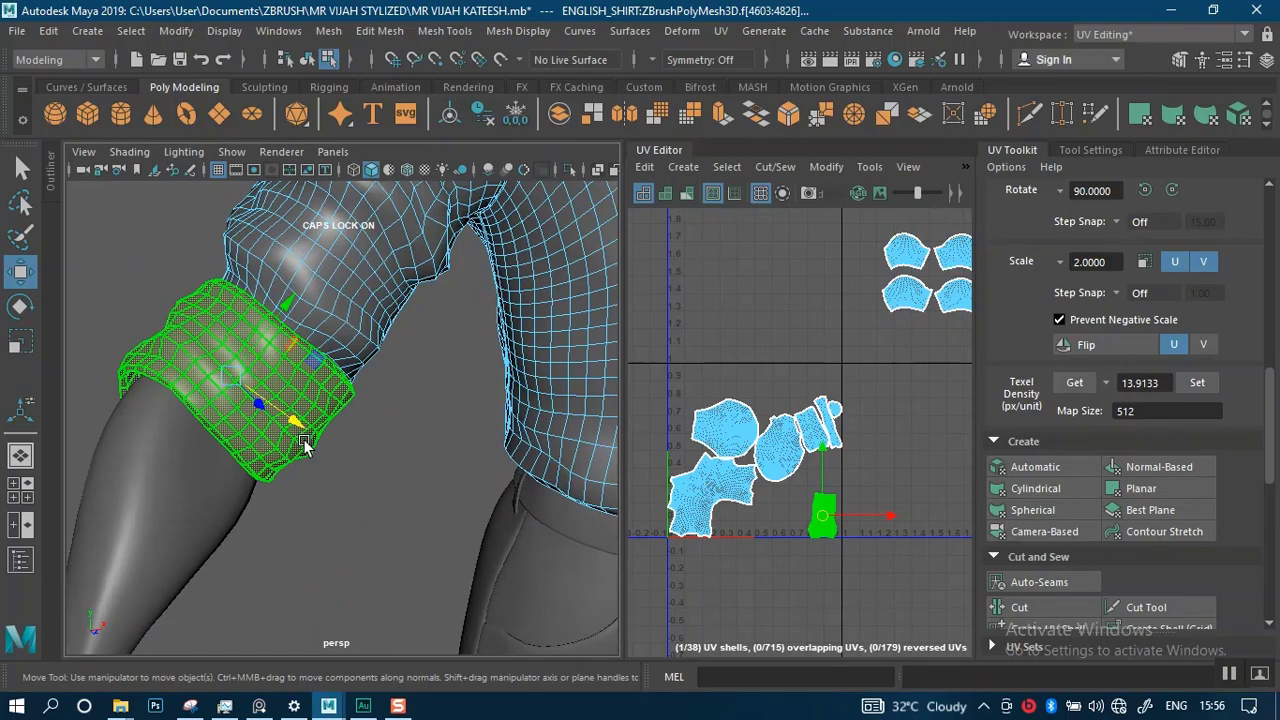
# - Examine the underside of the selected cuff and its UV shell for the seam placement
pyautogui.keyDown('alt'); pyautogui.moveTo(300, 440); pyautogui.dragTo(391, 286); pyautogui.keyUp('alt')
pyautogui.keyDown('alt'); pyautogui.moveTo(440, 398); pyautogui.dragTo(394, 347); pyautogui.keyUp('alt')
pyautogui.moveTo(394, 347)
pyautogui.keyDown('alt'); pyautogui.mouseDown(button='right')
pyautogui.moveTo(396, 446)
pyautogui.moveTo(399, 366)
pyautogui.mouseUp(button='right'); pyautogui.keyUp('alt')
pyautogui.keyDown('alt'); pyautogui.moveTo(398, 369); pyautogui.dragTo(404, 348); pyautogui.keyUp('alt')
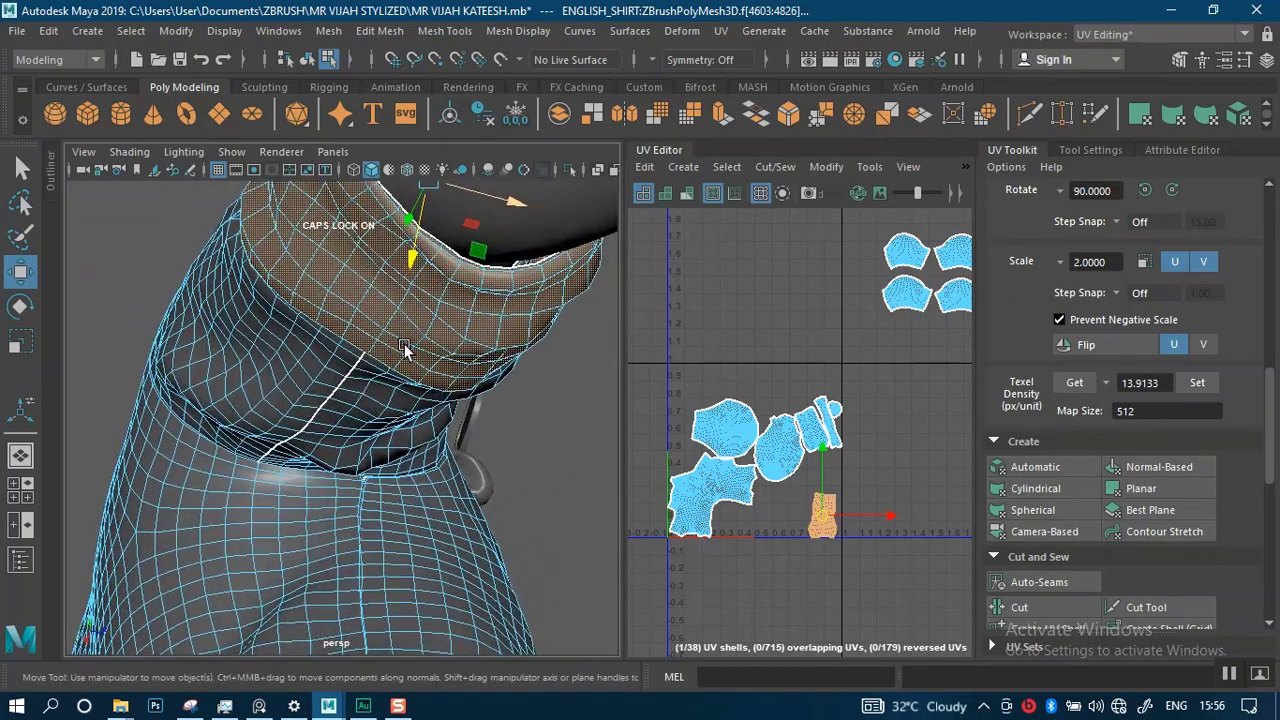
pyautogui.keyDown('alt'); pyautogui.moveTo(812, 442); pyautogui.dragTo(848, 458, button='right'); pyautogui.keyUp('alt')
pyautogui.keyDown('alt'); pyautogui.moveTo(848, 458); pyautogui.dragTo(815, 441, button='middle'); pyautogui.keyUp('alt')
pyautogui.keyDown('alt'); pyautogui.moveTo(326, 397); pyautogui.dragTo(366, 329, button='right'); pyautogui.keyUp('alt')
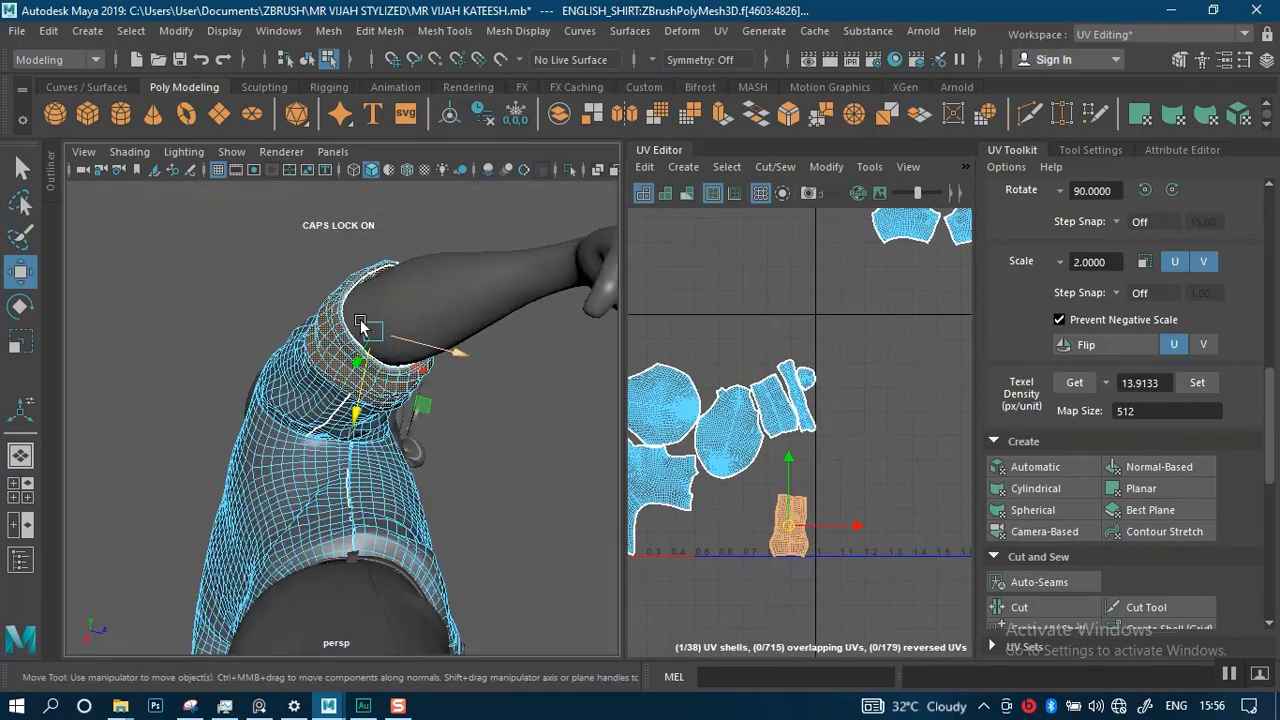
# - Add the opposite sleeve's rolled cuff shell to the selection and move both cuff shells horizontally outside the 0–1 UV tile
pyautogui.keyDown('alt'); pyautogui.moveTo(366, 329); pyautogui.dragTo(383, 417); pyautogui.keyUp('alt')
pyautogui.keyDown('alt'); pyautogui.moveTo(383, 417); pyautogui.dragTo(325, 316, button='right'); pyautogui.keyUp('alt')
pyautogui.keyDown('alt'); pyautogui.moveTo(325, 316); pyautogui.dragTo(150, 290, button='middle'); pyautogui.keyUp('alt')
pyautogui.keyDown('alt'); pyautogui.moveTo(420, 370); pyautogui.dragTo(497, 452, button='right'); pyautogui.keyUp('alt')
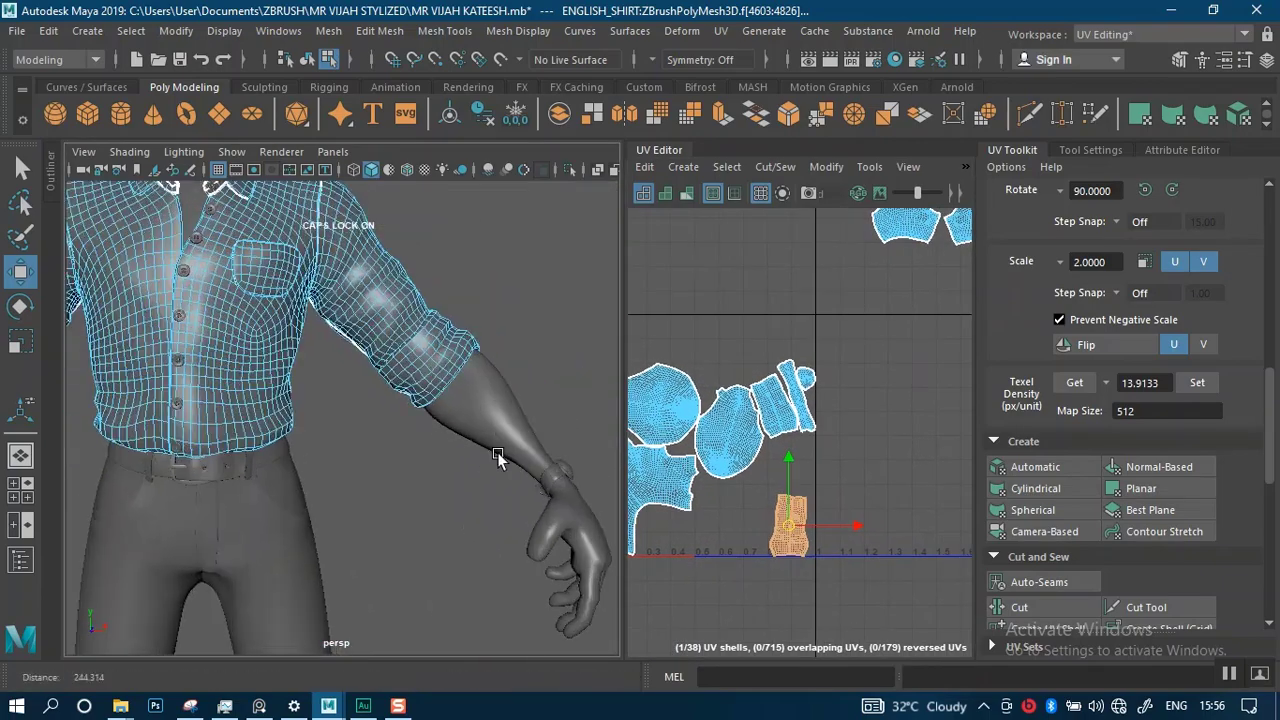
pyautogui.keyDown('alt'); pyautogui.moveTo(497, 452); pyautogui.dragTo(500, 410); pyautogui.keyUp('alt')
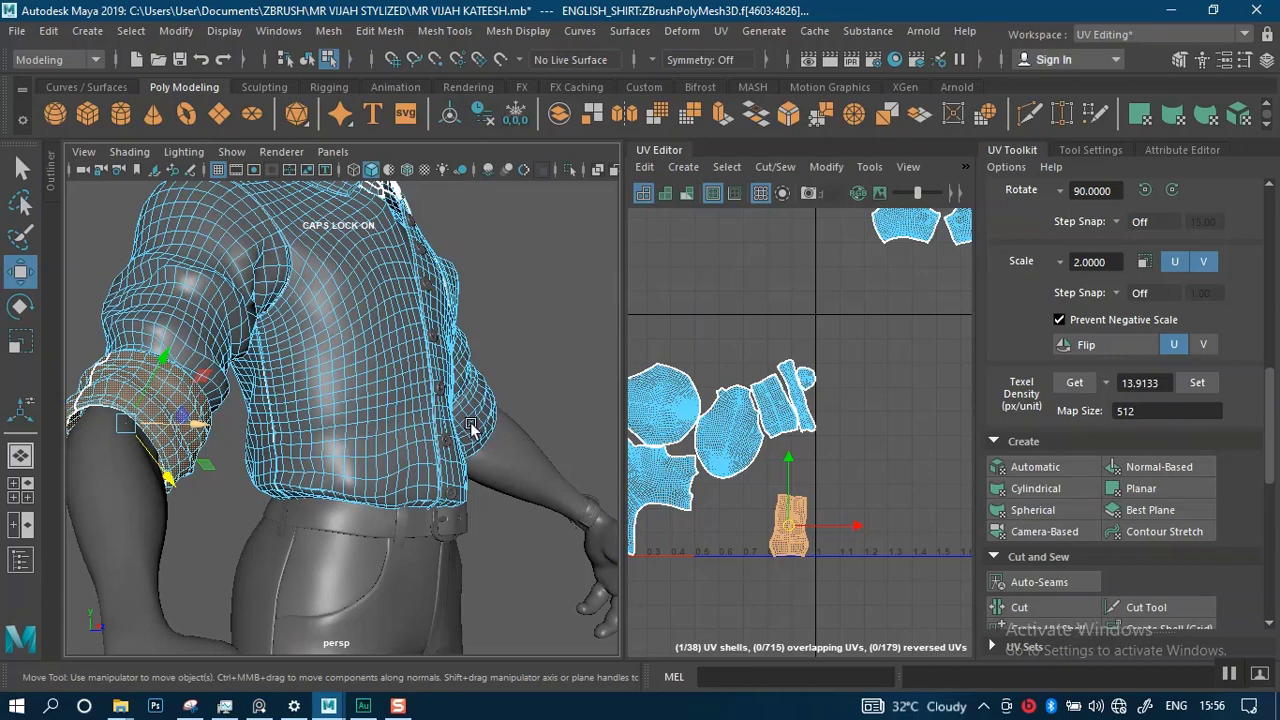
pyautogui.keyDown('alt'); pyautogui.moveTo(296, 395); pyautogui.dragTo(108, 398); pyautogui.keyUp('alt')
pyautogui.keyDown('shift'); pyautogui.click(479, 428); pyautogui.keyUp('shift')
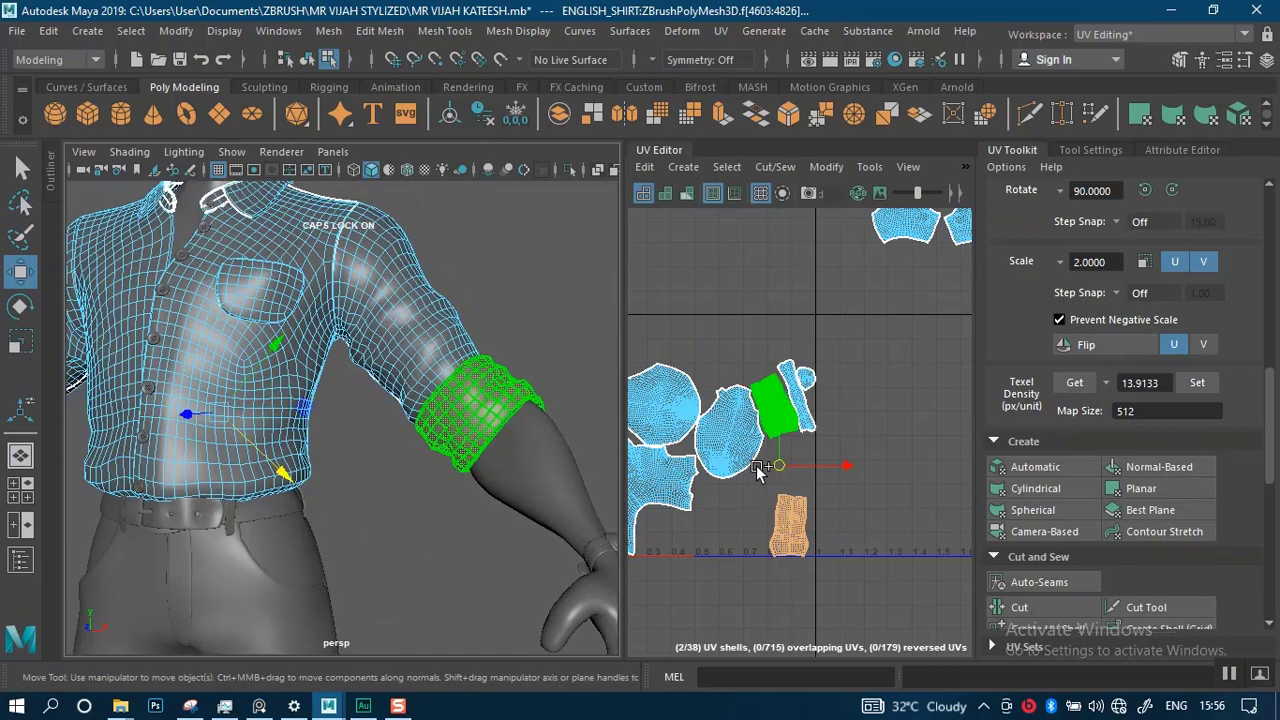
pyautogui.moveTo(830, 467); pyautogui.dragTo(947, 466)
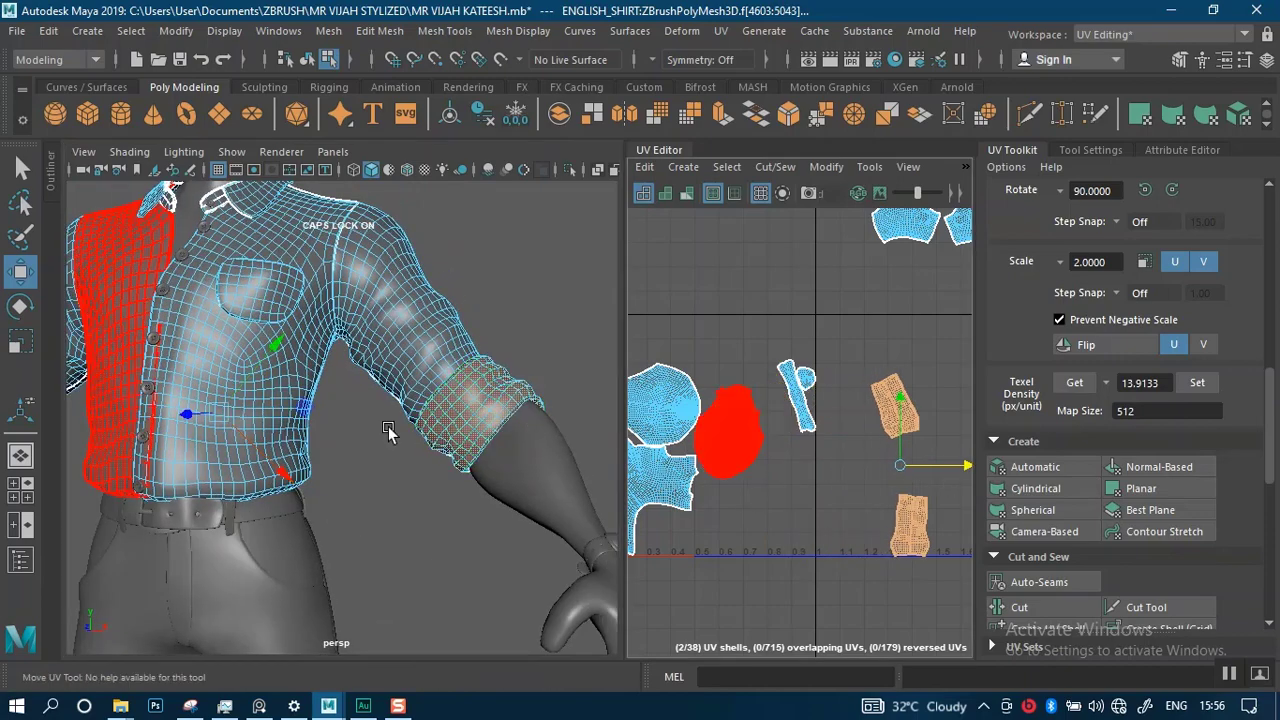
# - Examine the shirt's two rolled cuffs and sleeves around the character in the 3D view
pyautogui.keyDown('alt'); pyautogui.moveTo(345, 396); pyautogui.dragTo(363, 333, button='middle'); pyautogui.keyUp('alt')
pyautogui.keyDown('alt'); pyautogui.moveTo(364, 333); pyautogui.dragTo(449, 395, button='right'); pyautogui.keyUp('alt')
pyautogui.keyDown('alt'); pyautogui.moveTo(530, 372); pyautogui.dragTo(388, 462, button='middle'); pyautogui.keyUp('alt')
pyautogui.keyDown('alt'); pyautogui.moveTo(388, 462); pyautogui.dragTo(422, 363); pyautogui.keyUp('alt')
pyautogui.keyDown('alt'); pyautogui.moveTo(422, 363); pyautogui.dragTo(452, 470, button='right'); pyautogui.keyUp('alt')
pyautogui.keyDown('alt'); pyautogui.moveTo(421, 410); pyautogui.dragTo(467, 394); pyautogui.keyUp('alt')
pyautogui.keyDown('alt'); pyautogui.moveTo(467, 394); pyautogui.dragTo(426, 421, button='right'); pyautogui.keyUp('alt')
pyautogui.keyDown('alt'); pyautogui.moveTo(425, 421); pyautogui.dragTo(383, 369); pyautogui.keyUp('alt')
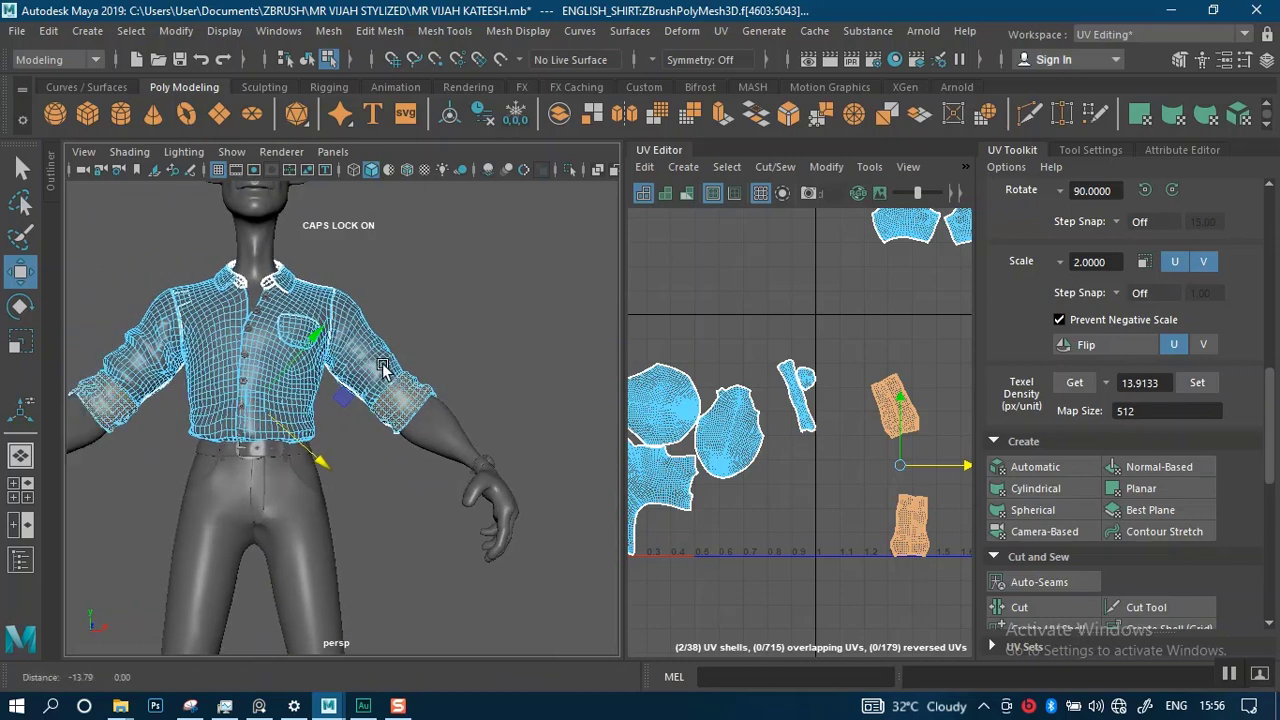
pyautogui.keyDown('alt'); pyautogui.moveTo(383, 369); pyautogui.dragTo(449, 352, button='middle'); pyautogui.keyUp('alt')
# - Select only the tilted cuff shell to identify its sleeve, and compare it with the cuff on the opposite arm
pyautogui.click(893, 410)
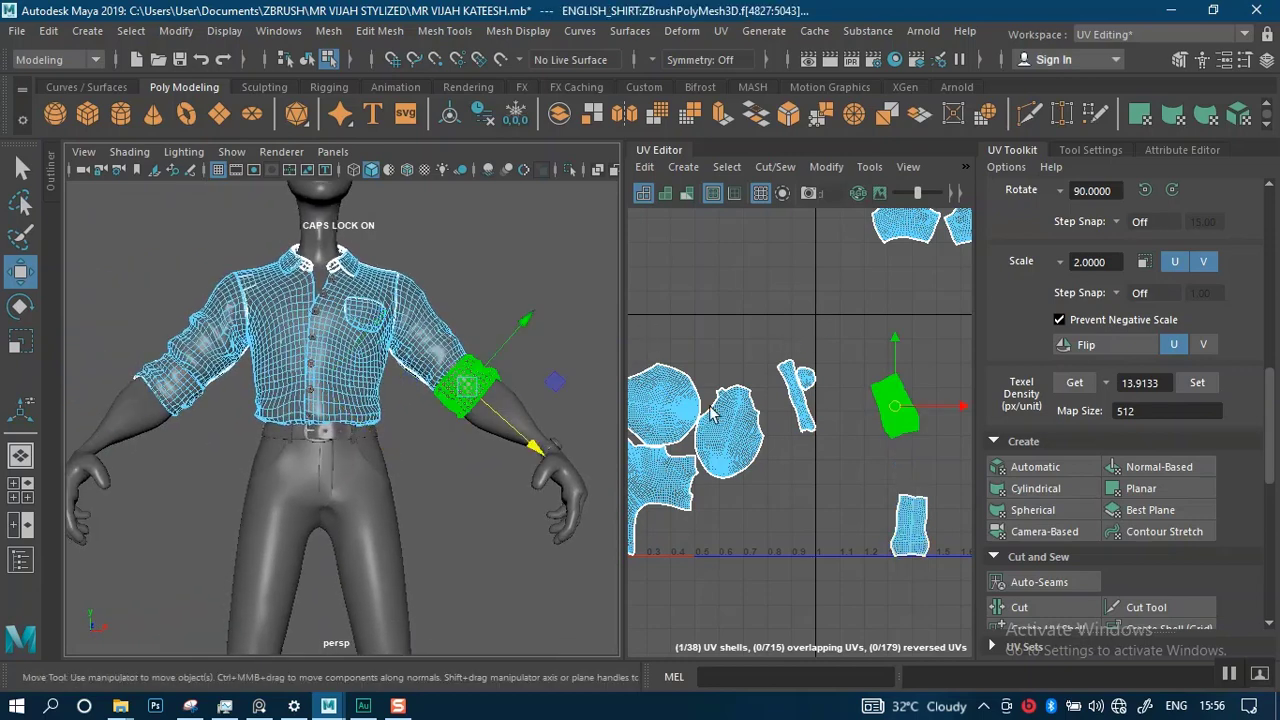
pyautogui.keyDown('alt'); pyautogui.moveTo(280, 473); pyautogui.dragTo(418, 464, button='middle'); pyautogui.keyUp('alt')
pyautogui.keyDown('alt'); pyautogui.moveTo(418, 464); pyautogui.dragTo(416, 520, button='right'); pyautogui.keyUp('alt')
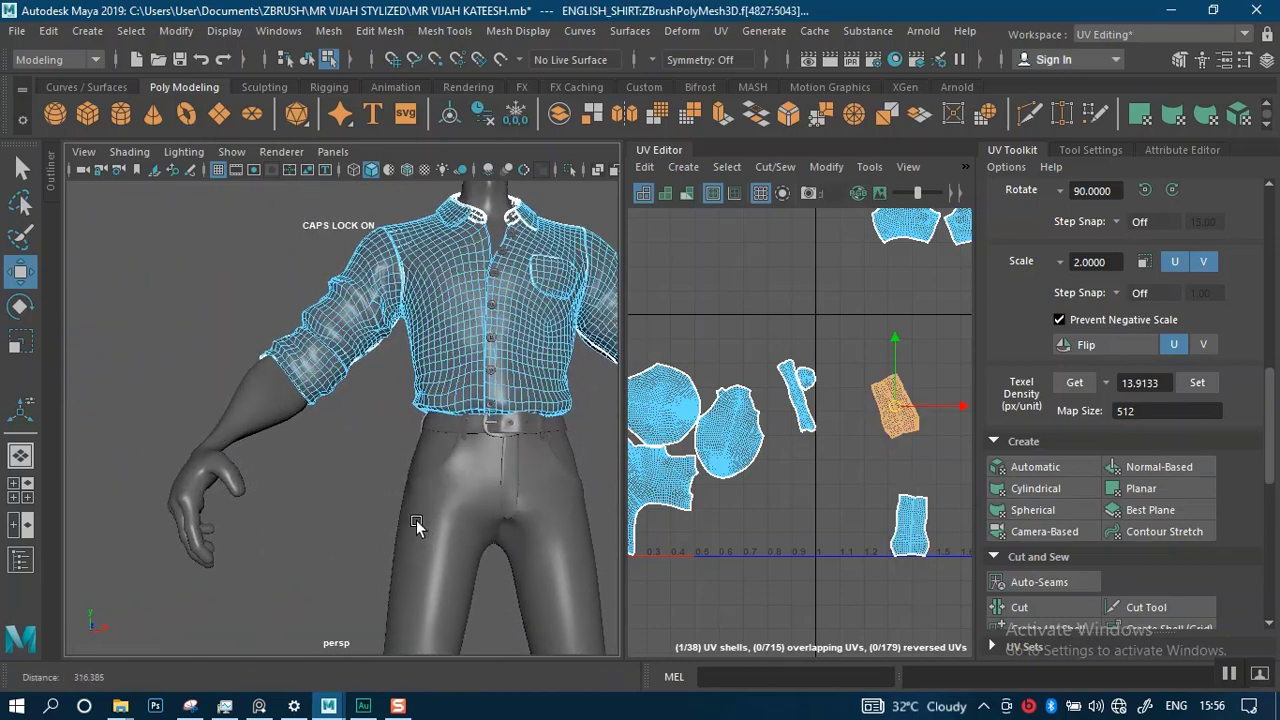
# - Cut the cuff's UV shell along the lengthwise edge loop that continues the sleeve's seam on the underside of the arm
pyautogui.click(288, 368)
pyautogui.keyDown('alt'); pyautogui.moveTo(288, 368); pyautogui.dragTo(396, 428); pyautogui.keyUp('alt')
pyautogui.keyDown('alt'); pyautogui.moveTo(396, 428); pyautogui.dragTo(409, 466, button='right'); pyautogui.keyUp('alt')
pyautogui.keyDown('alt'); pyautogui.moveTo(409, 466); pyautogui.dragTo(357, 417); pyautogui.keyUp('alt')
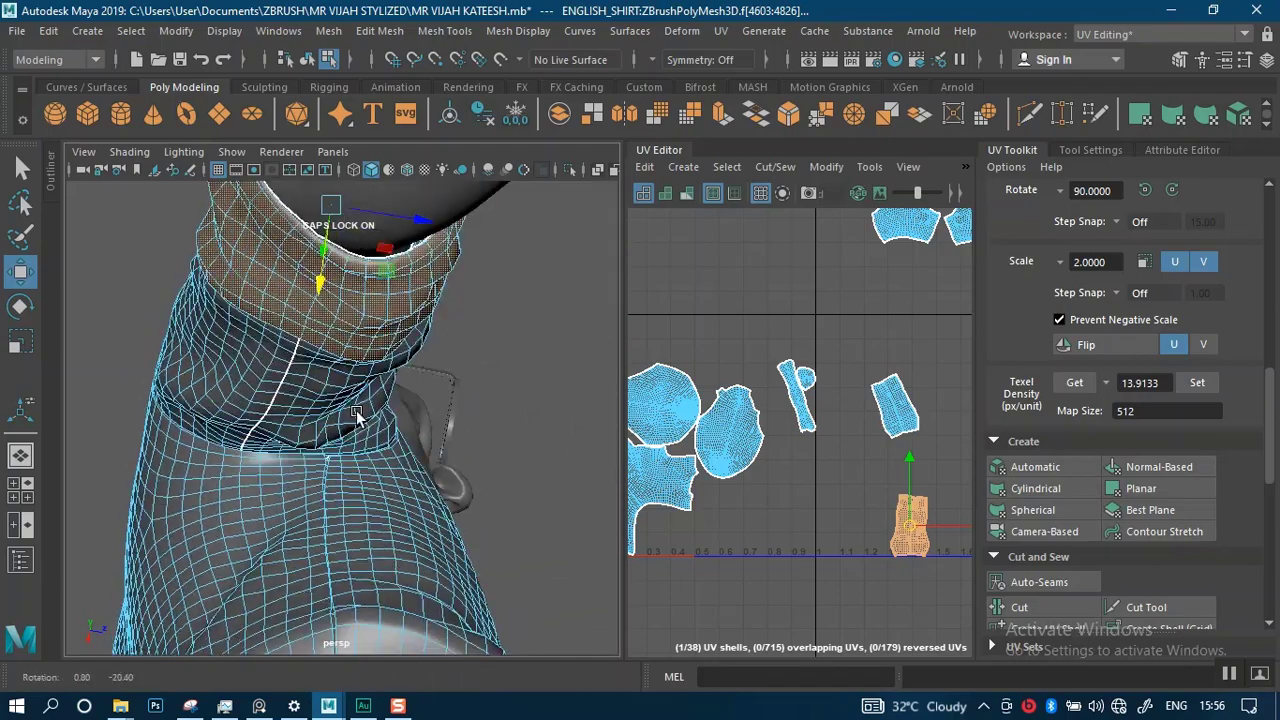
pyautogui.keyDown('alt'); pyautogui.moveTo(357, 417); pyautogui.dragTo(377, 457, button='middle'); pyautogui.keyUp('alt')
pyautogui.keyDown('alt'); pyautogui.moveTo(377, 457); pyautogui.dragTo(318, 486, button='right'); pyautogui.keyUp('alt')
pyautogui.moveTo(315, 378); pyautogui.dragTo(338, 126, button='right')
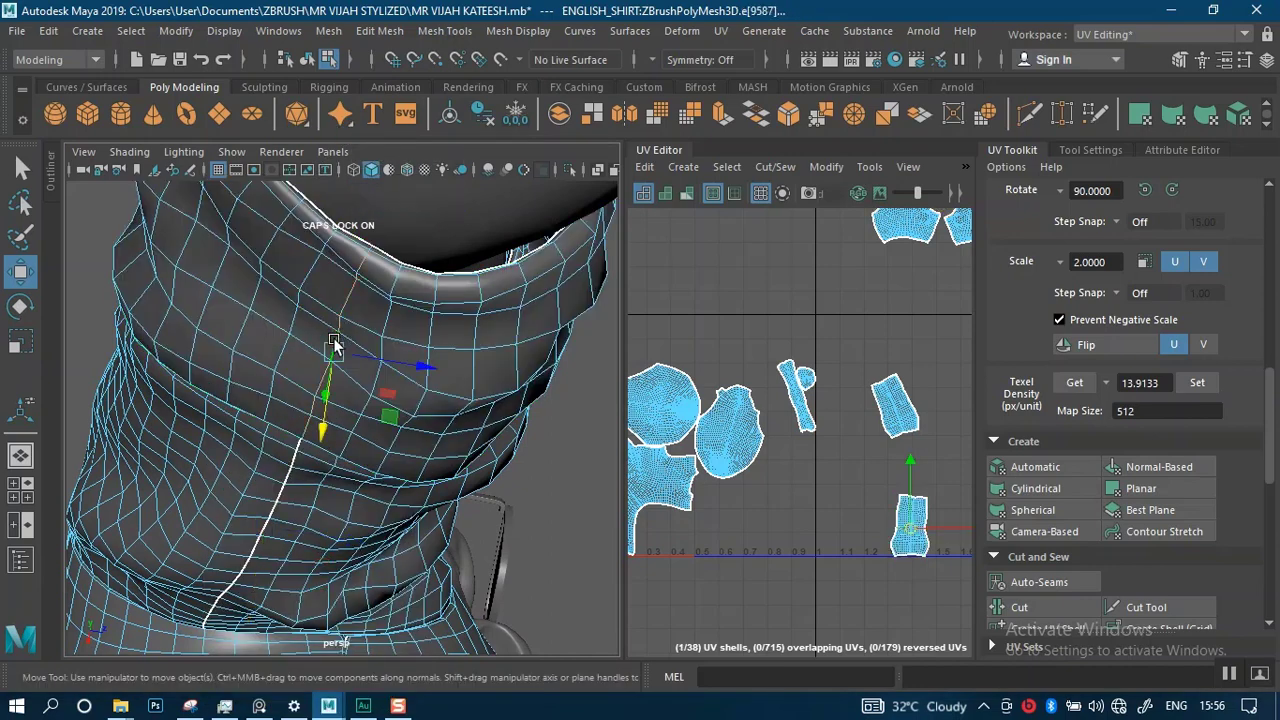
pyautogui.press('f')
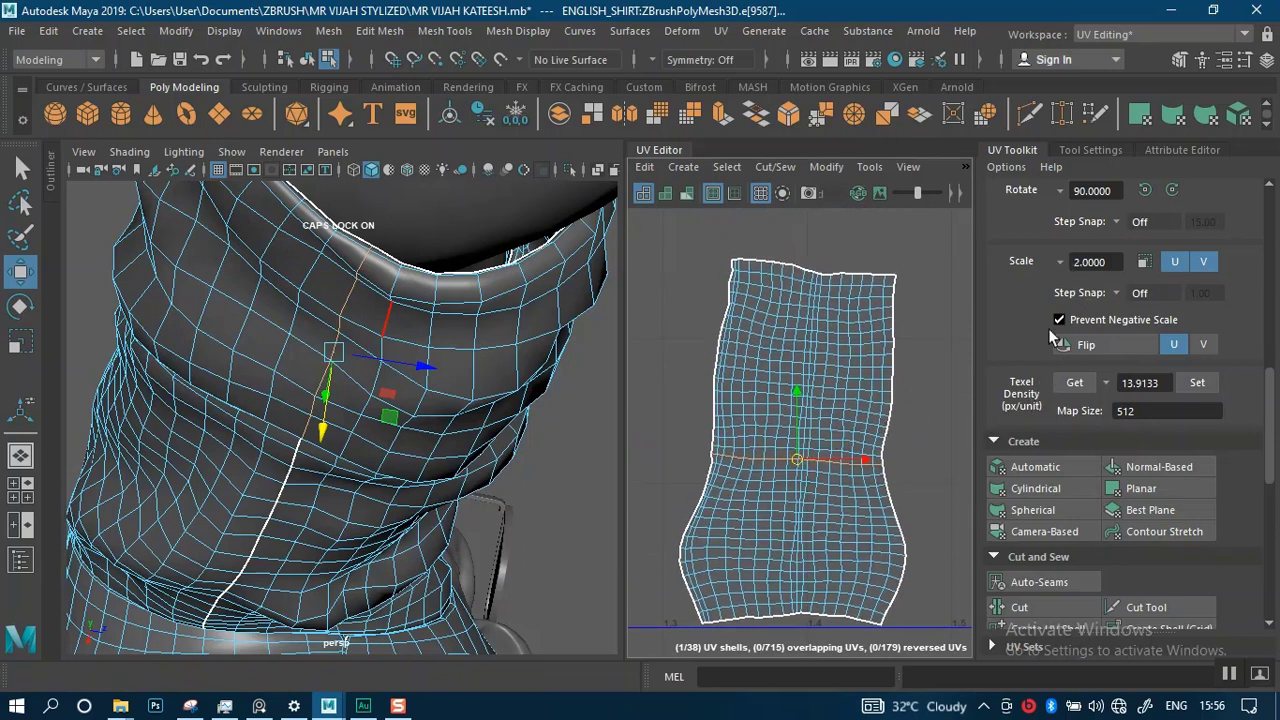
pyautogui.scroll(-3, 1044, 450)
pyautogui.click(1017, 437)
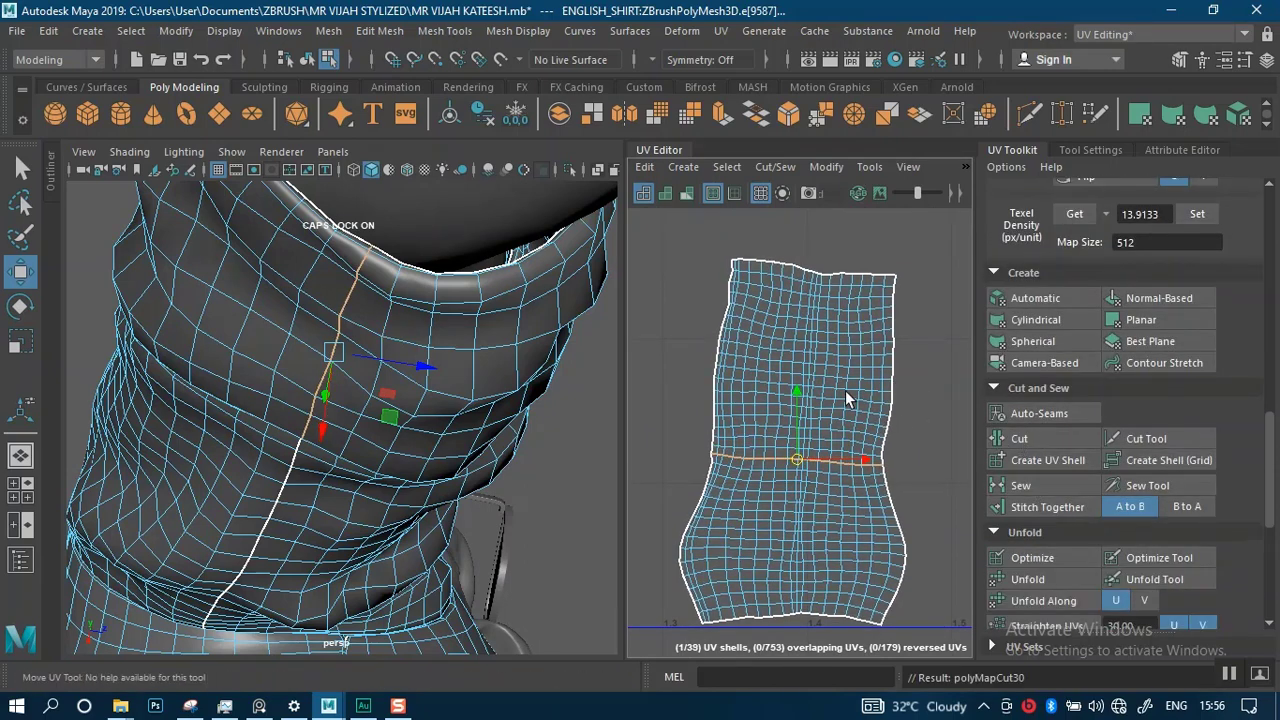
# - Stitch the cuff shell together along its old lengthwise seam and unfold the whole shell
pyautogui.keyDown('alt'); pyautogui.moveTo(807, 327); pyautogui.dragTo(824, 378, button='right'); pyautogui.keyUp('alt')
pyautogui.keyDown('alt'); pyautogui.moveTo(449, 357); pyautogui.dragTo(440, 430); pyautogui.keyUp('alt')
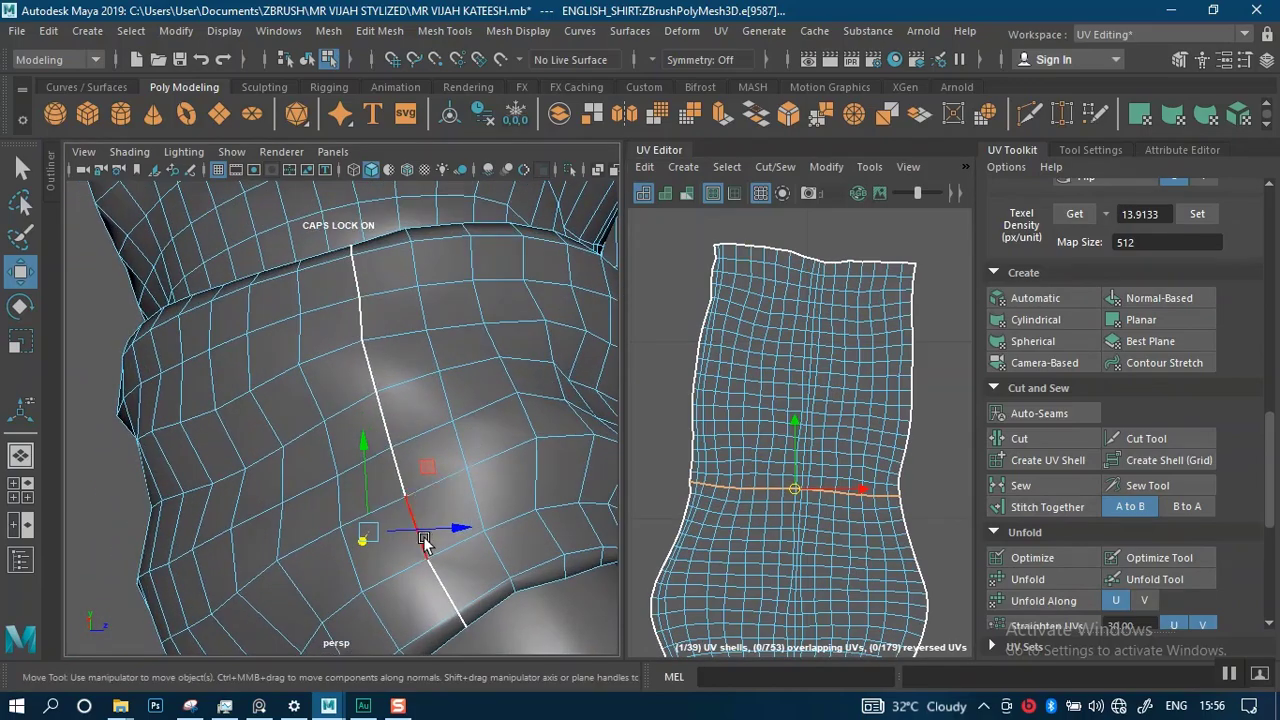
pyautogui.doubleClick(430, 570)
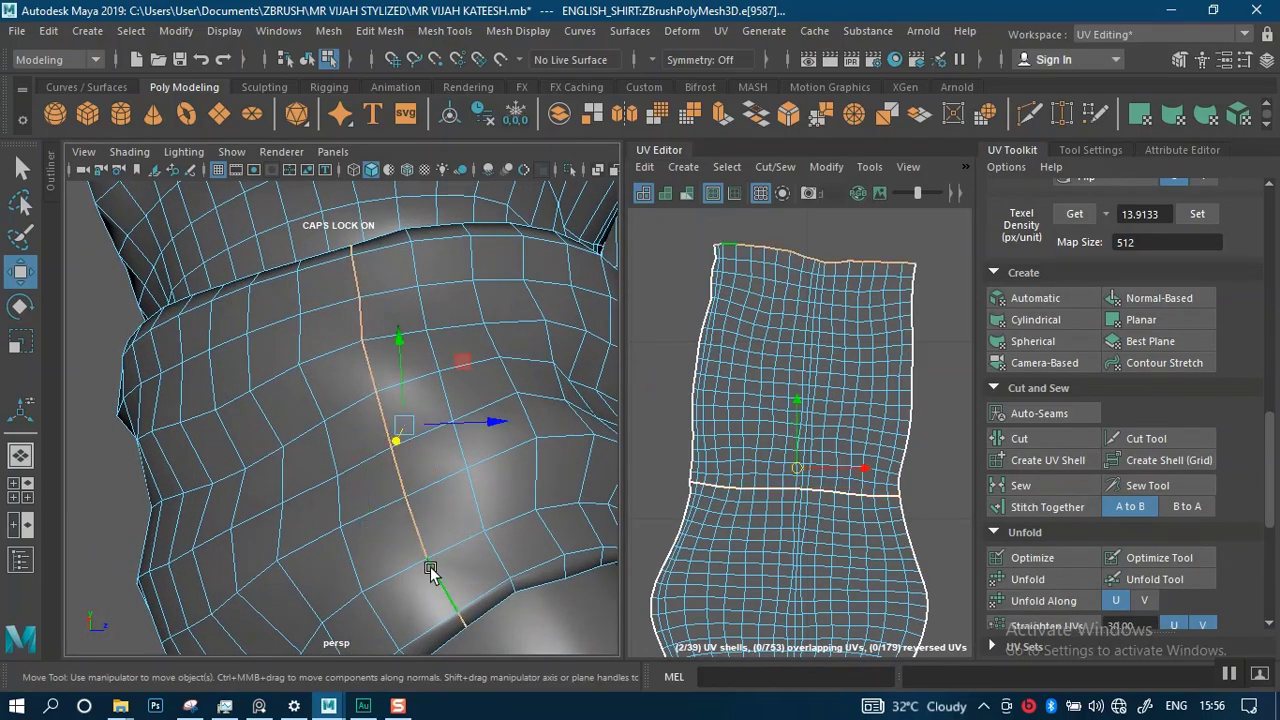
pyautogui.click(1049, 507)
pyautogui.moveTo(842, 406); pyautogui.dragTo(757, 377, button='right')
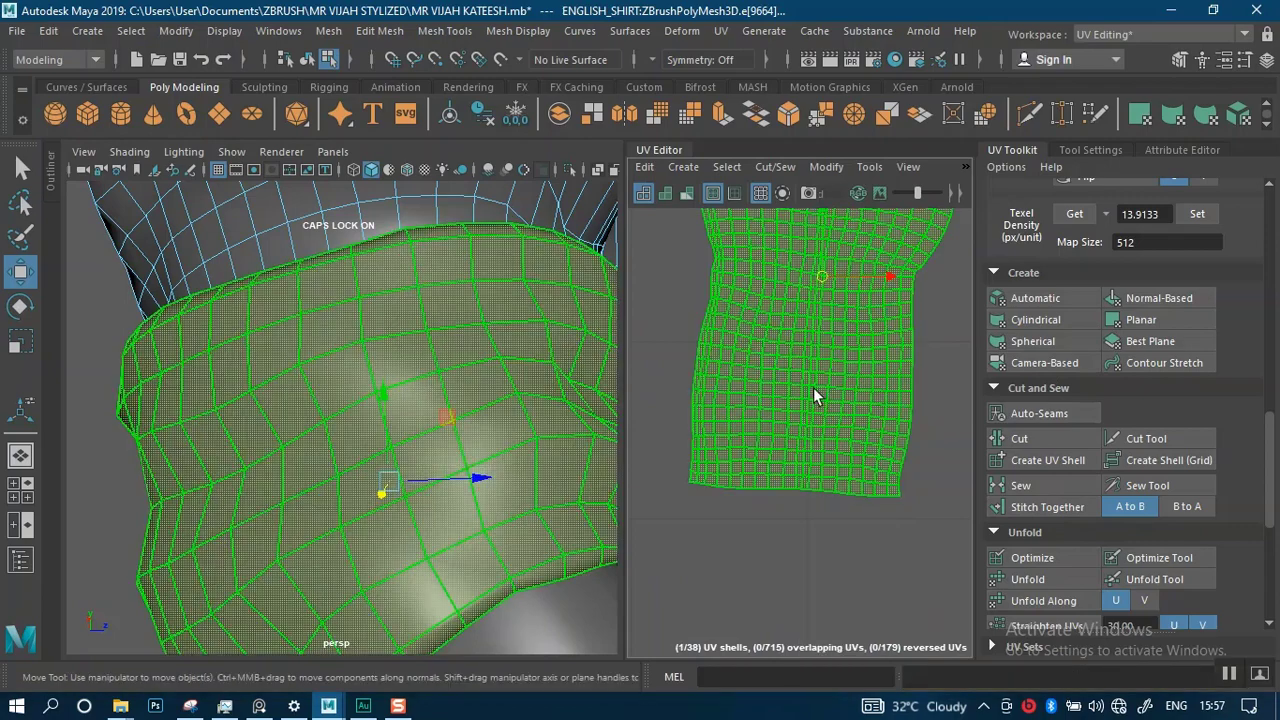
pyautogui.scroll(-3, 783, 347)
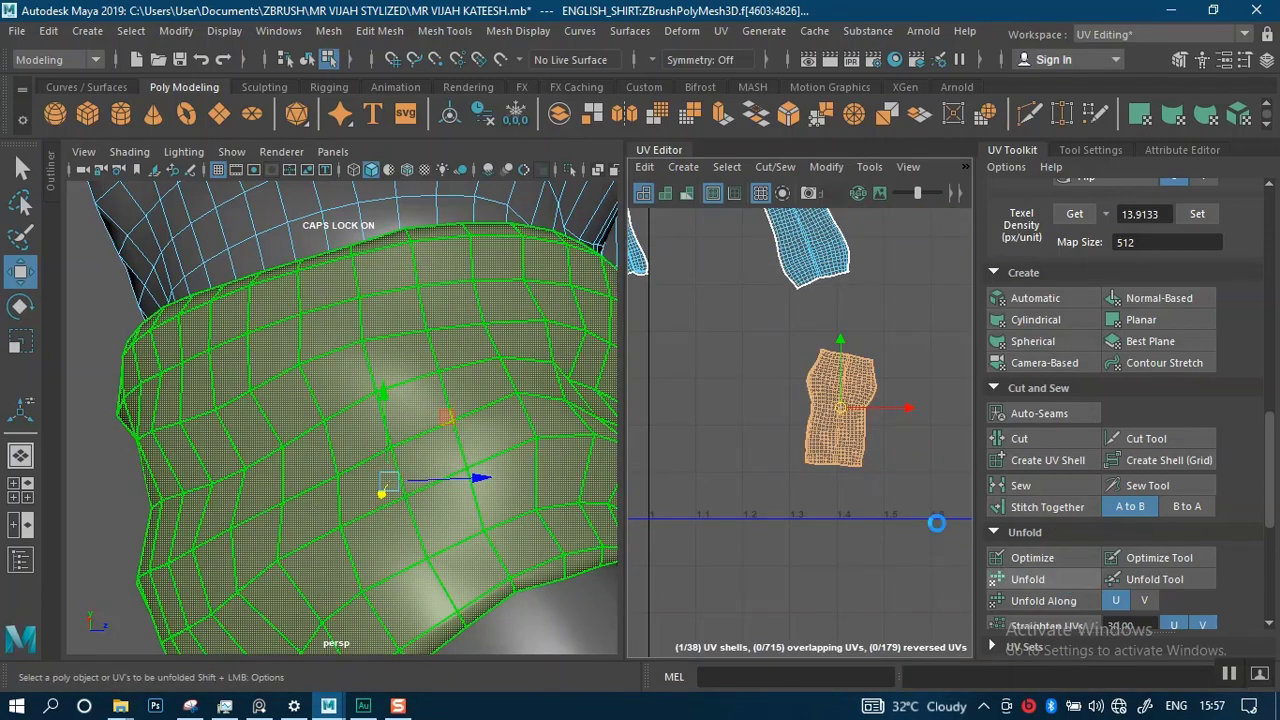
pyautogui.click(1066, 581)
# - Select both cuff shells and orient them parallel to the UV axes
pyautogui.click(816, 252)
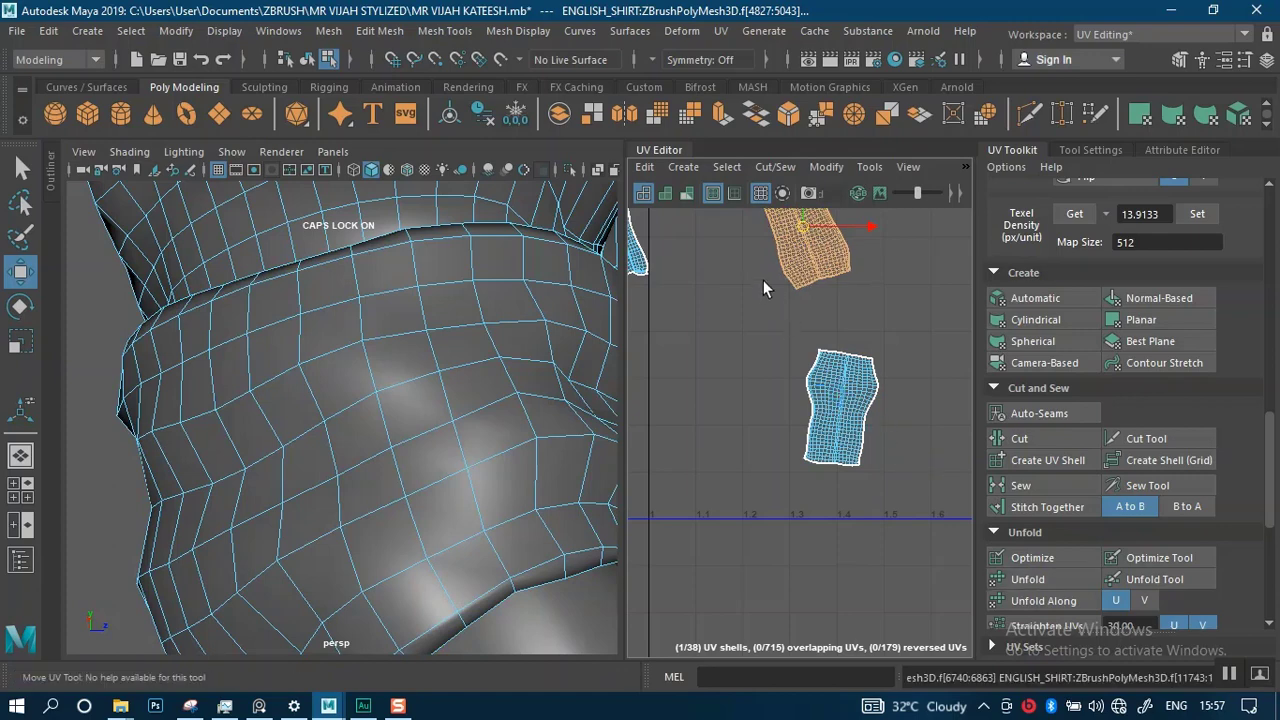
pyautogui.keyDown('shift'); pyautogui.click(840, 405); pyautogui.keyUp('shift')
pyautogui.scroll(-5, 1063, 580)
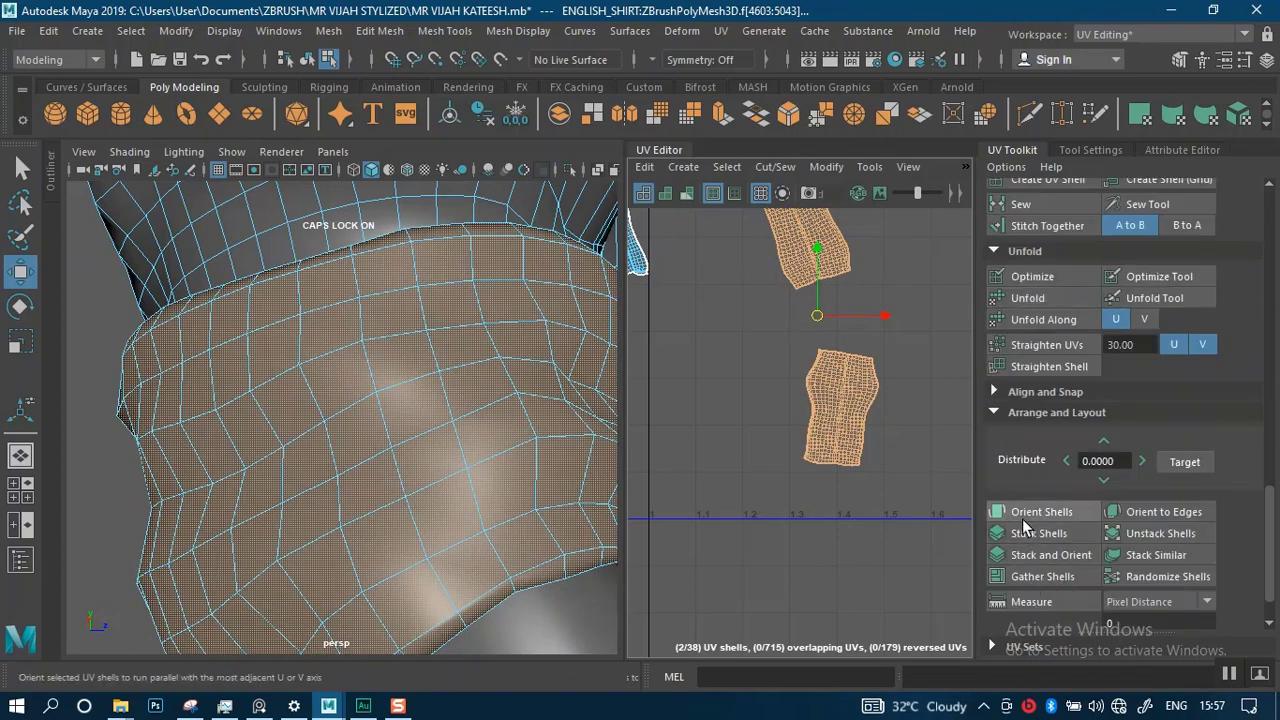
pyautogui.click(1022, 519)
pyautogui.click(944, 469)
pyautogui.keyDown('alt'); pyautogui.moveTo(944, 469); pyautogui.dragTo(899, 514, button='middle'); pyautogui.keyUp('alt')
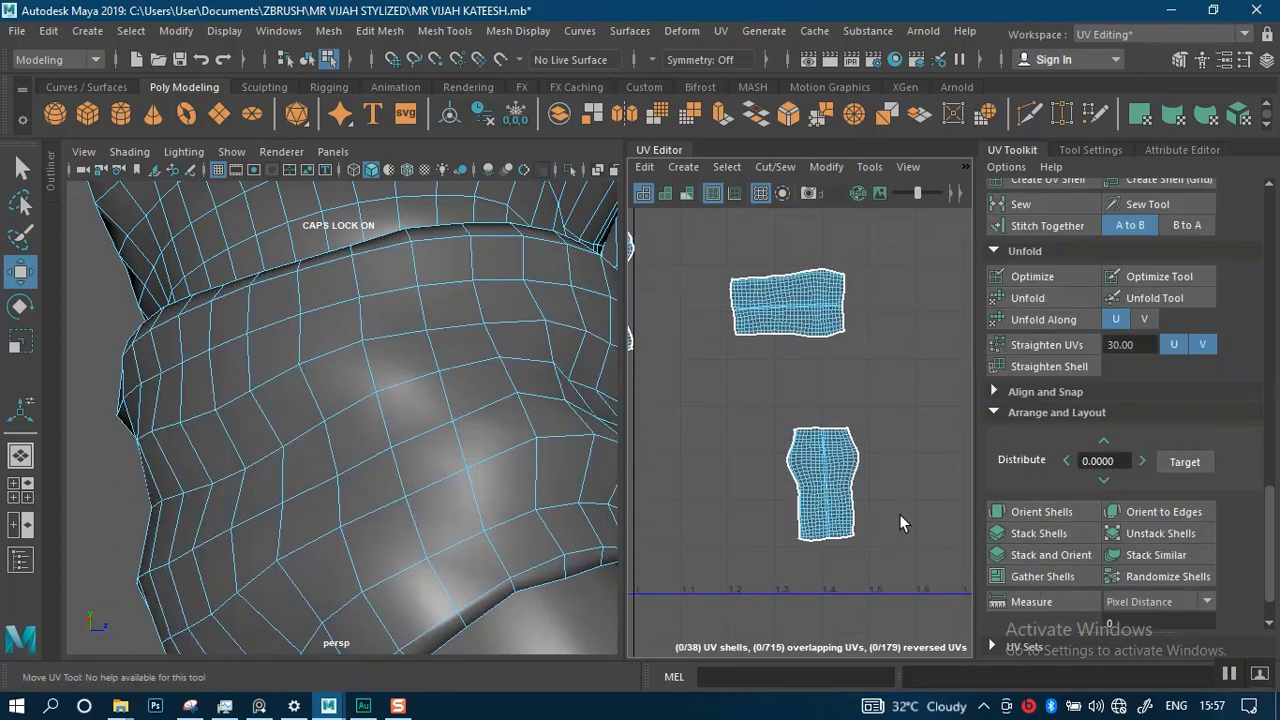
# - Select the face loop around the rim of the lower shell's cuff to locate that border in the UV layout
pyautogui.click(789, 338)
pyautogui.press('w')
pyautogui.scroll(-5, 360, 366)
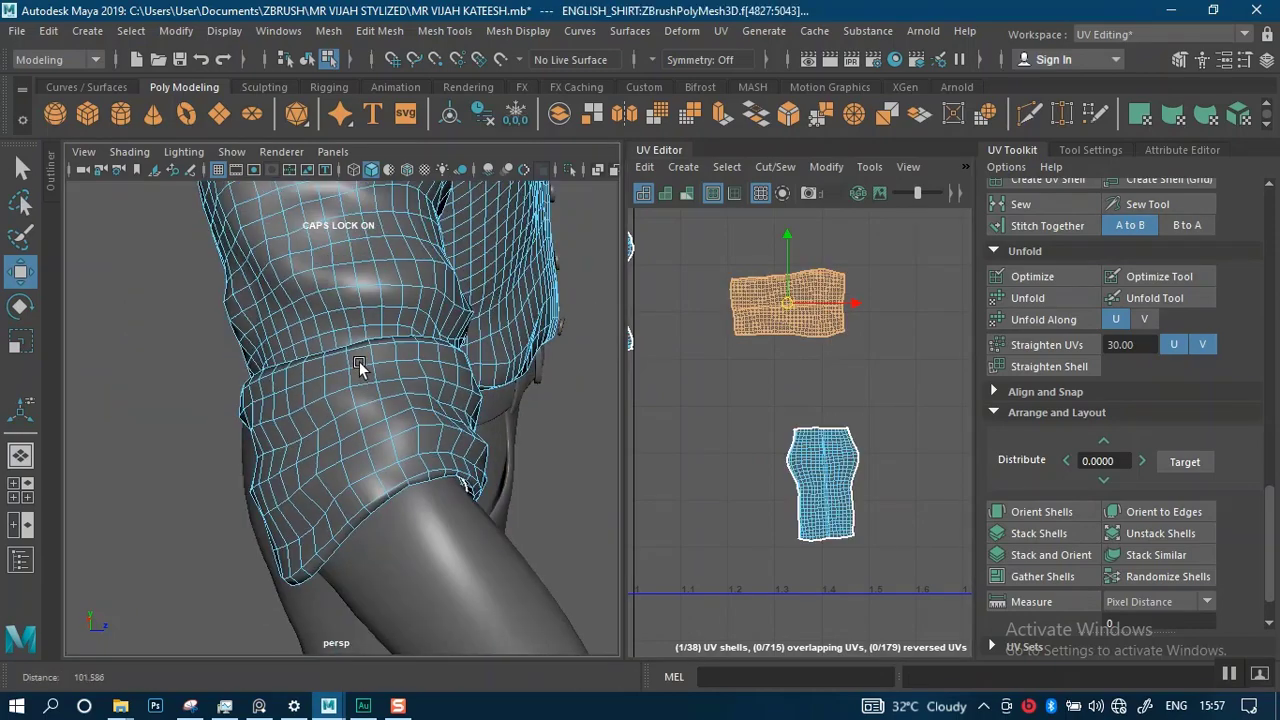
pyautogui.keyDown('alt'); pyautogui.moveTo(360, 366); pyautogui.dragTo(370, 440); pyautogui.keyUp('alt')
pyautogui.scroll(3, 370, 440)
pyautogui.moveTo(380, 188); pyautogui.dragTo(381, 237, button='right')
pyautogui.keyDown('alt'); pyautogui.moveTo(431, 383); pyautogui.dragTo(426, 403); pyautogui.keyUp('alt')
pyautogui.scroll(4, 460, 445)
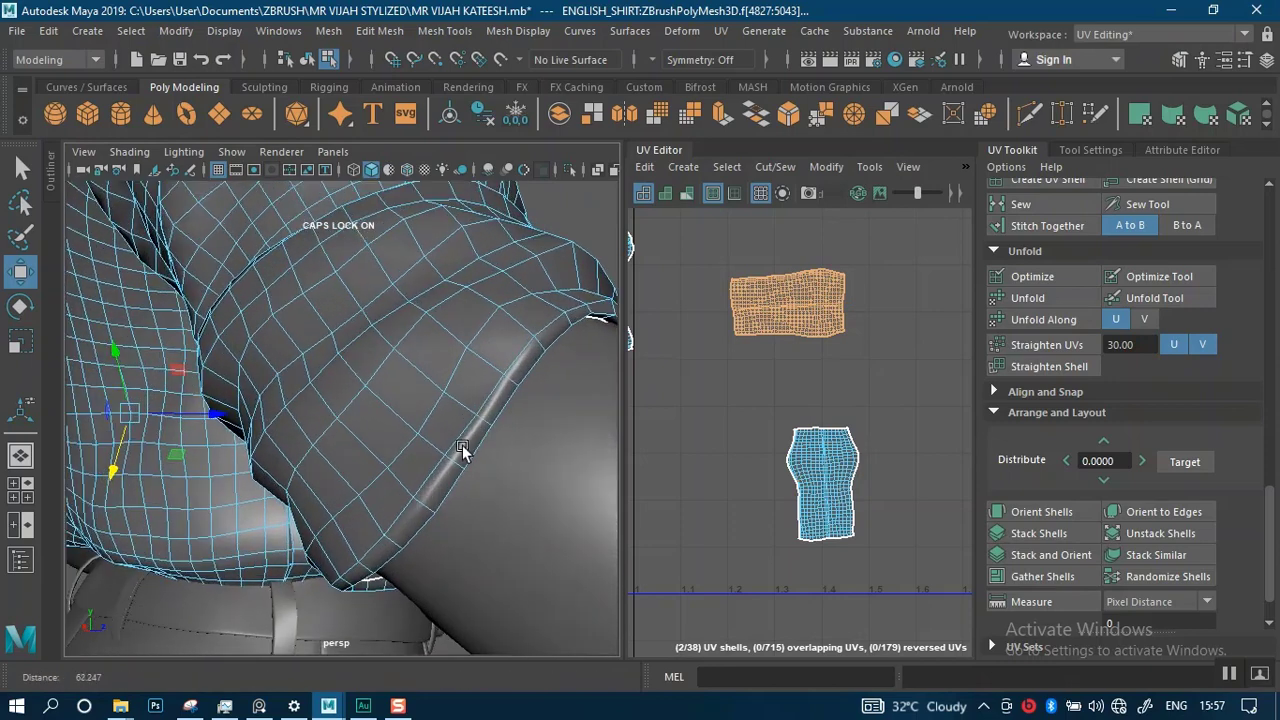
pyautogui.click(465, 460)
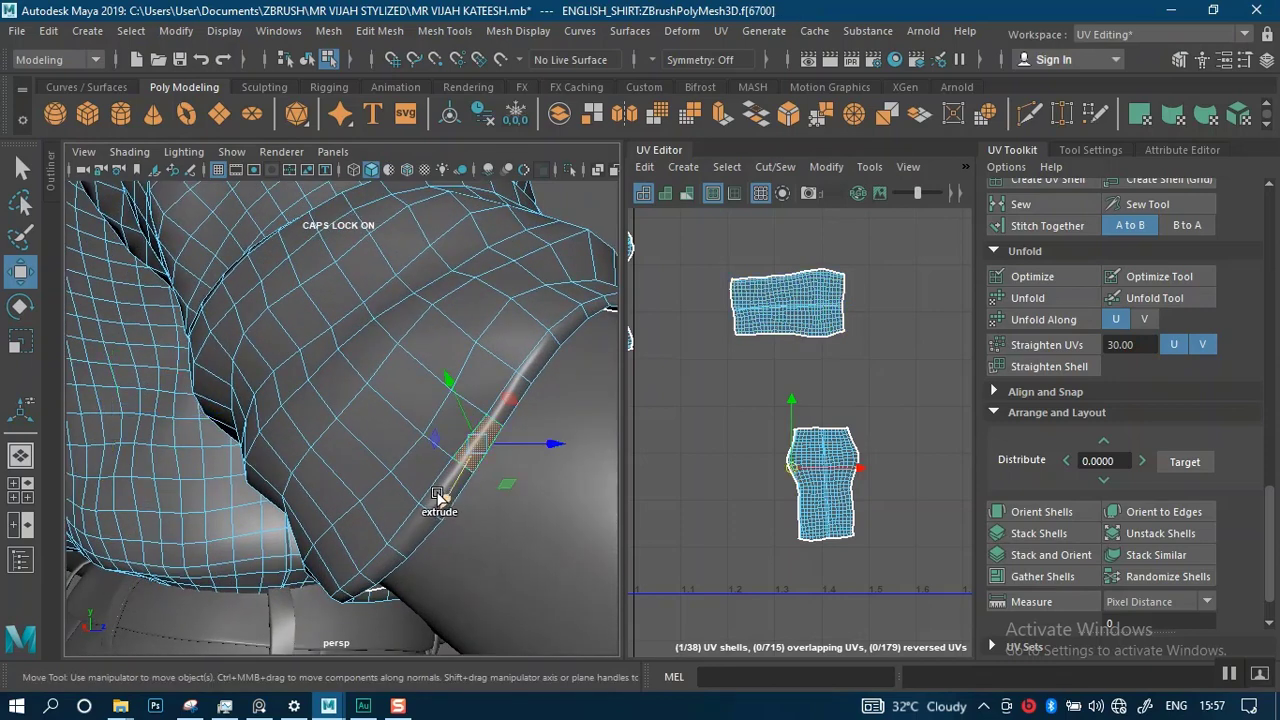
pyautogui.keyDown('shift'); pyautogui.doubleClick(432, 504); pyautogui.keyUp('shift')
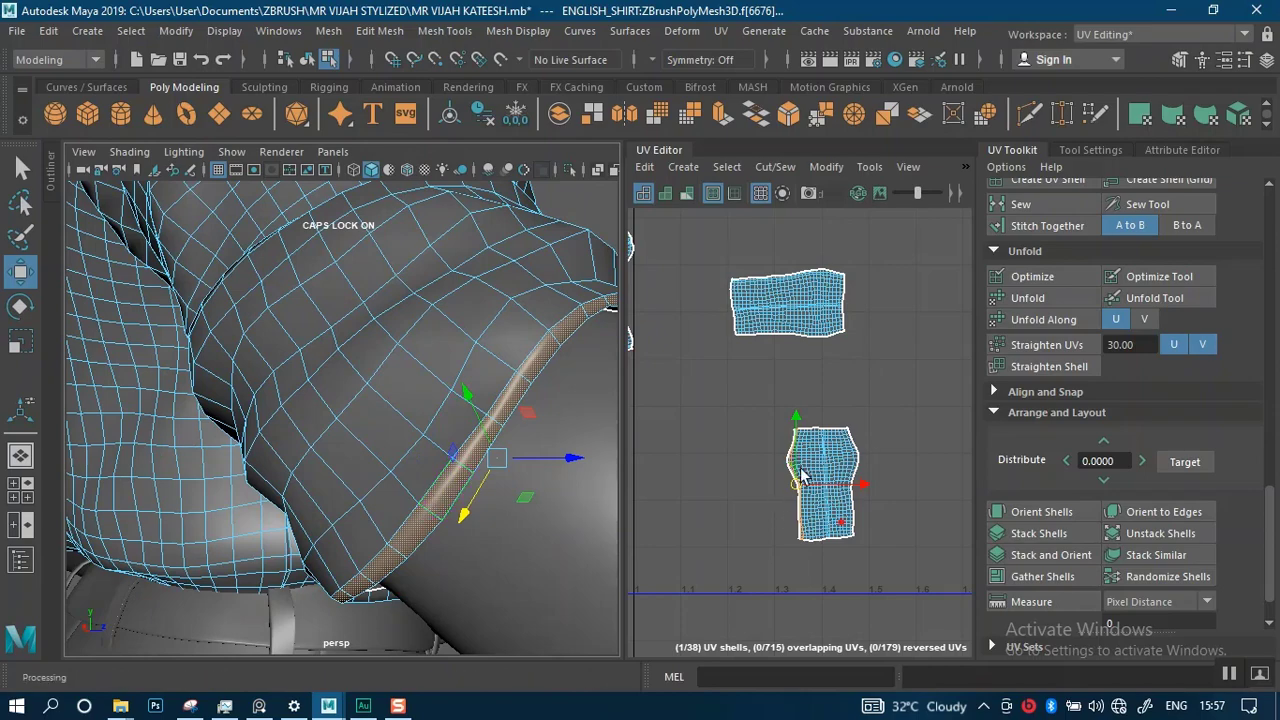
pyautogui.keyDown('alt'); pyautogui.moveTo(812, 508); pyautogui.dragTo(808, 473, button='middle'); pyautogui.keyUp('alt')
pyautogui.keyDown('alt'); pyautogui.moveTo(454, 420); pyautogui.dragTo(435, 453); pyautogui.keyUp('alt')
pyautogui.scroll(-3, 420, 420)
pyautogui.scroll(-1, 884, 490)
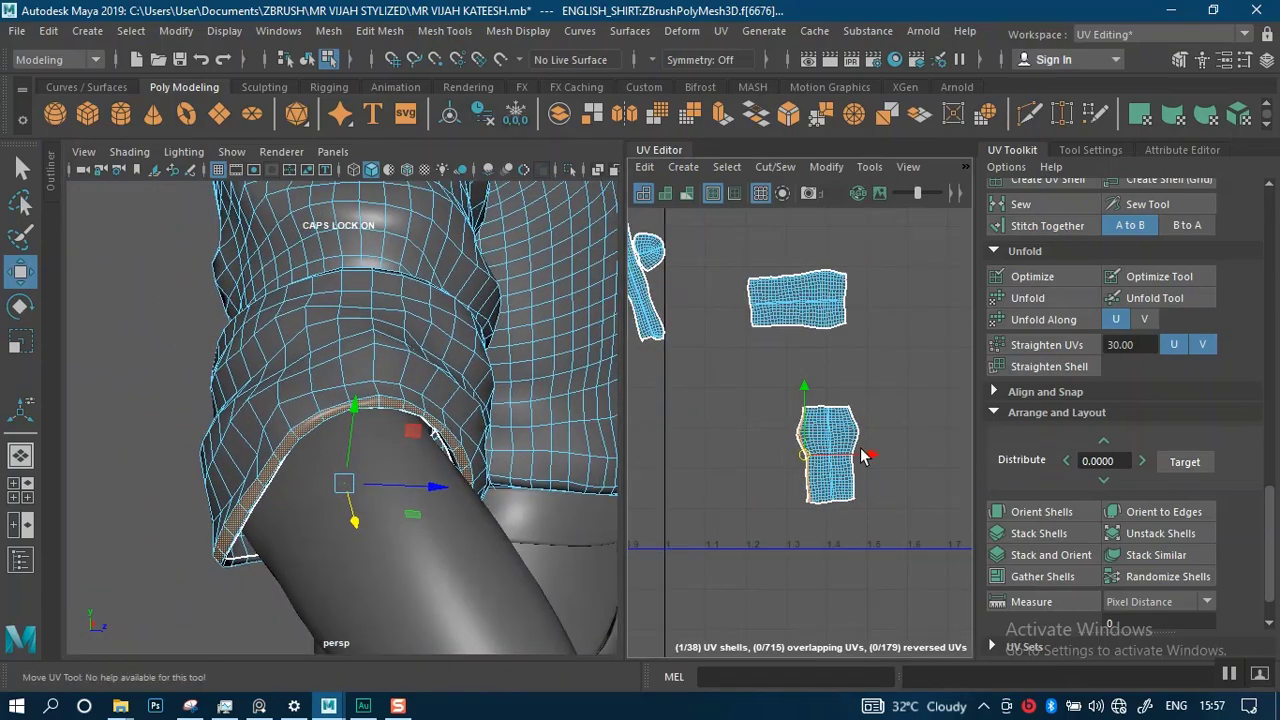
pyautogui.keyDown('alt'); pyautogui.moveTo(831, 451); pyautogui.dragTo(797, 437, button='middle'); pyautogui.keyUp('alt')
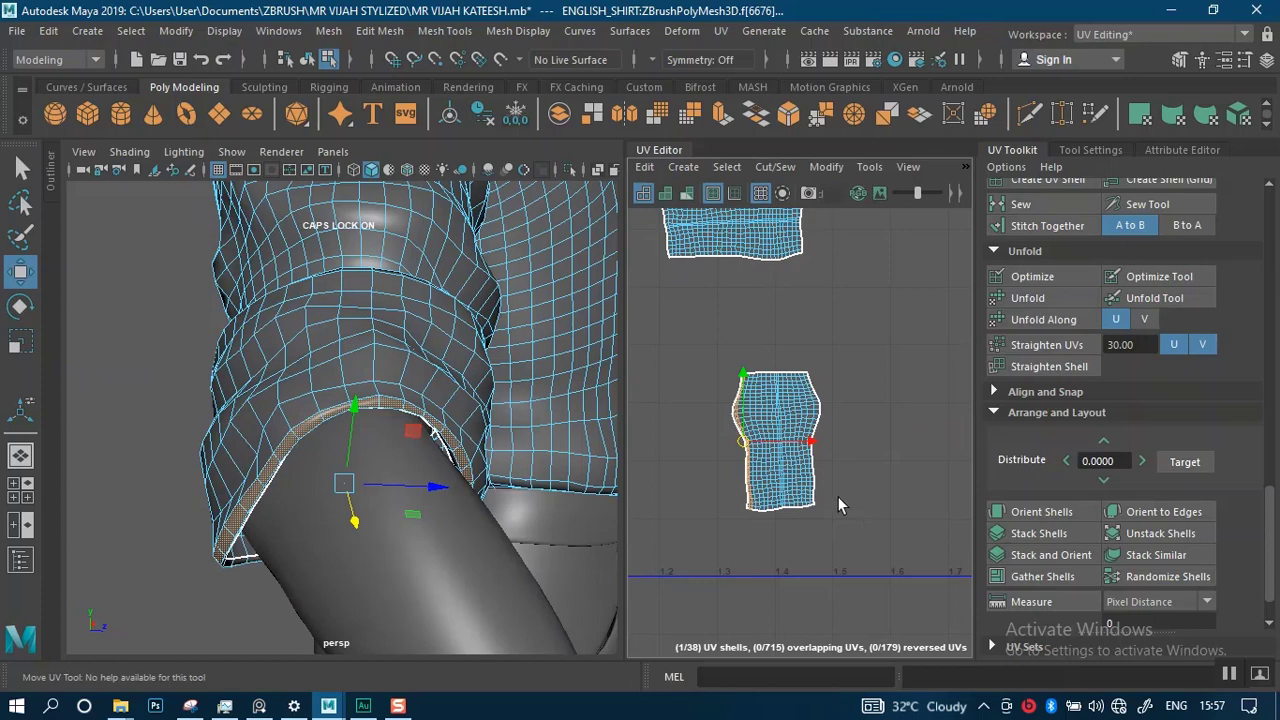
# - Rotate the lower cuff shell about 90° counterclockwise to lie horizontally, and the upper cuff shell about 180°
pyautogui.rightClick(799, 413)
pyautogui.click(741, 381)
pyautogui.click(770, 408)
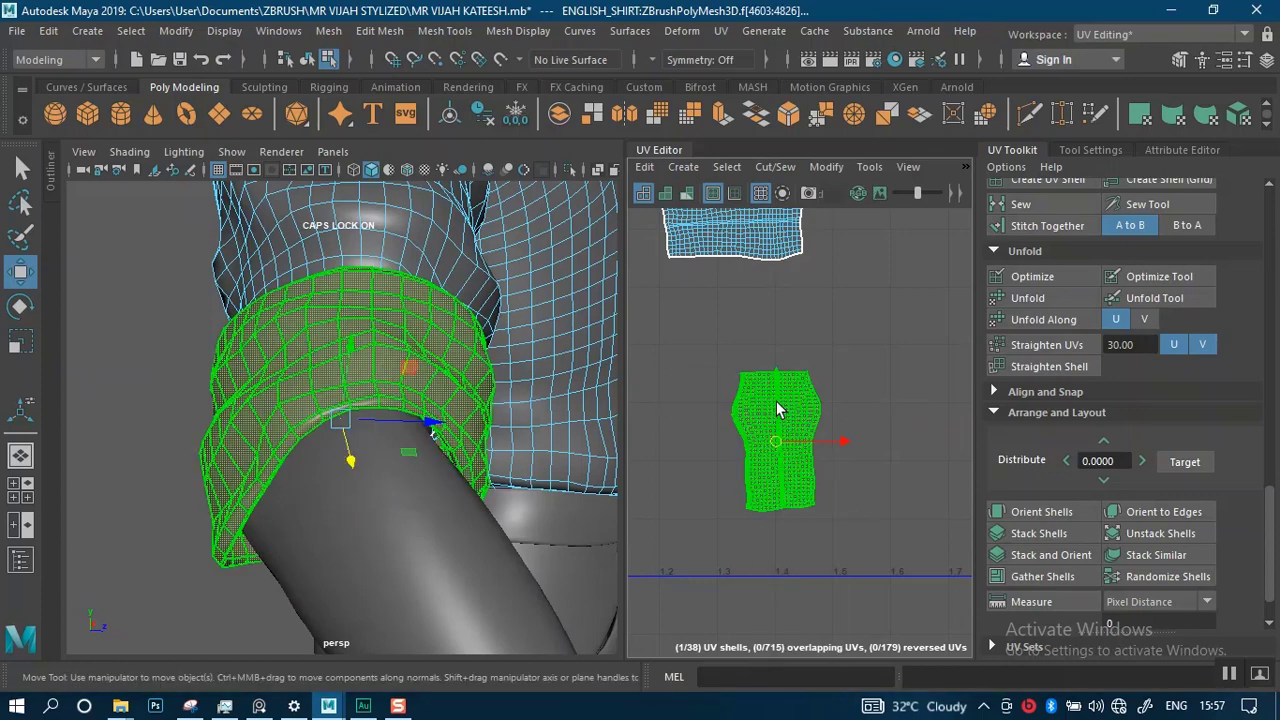
pyautogui.press('e')
pyautogui.moveTo(826, 427); pyautogui.dragTo(776, 389)
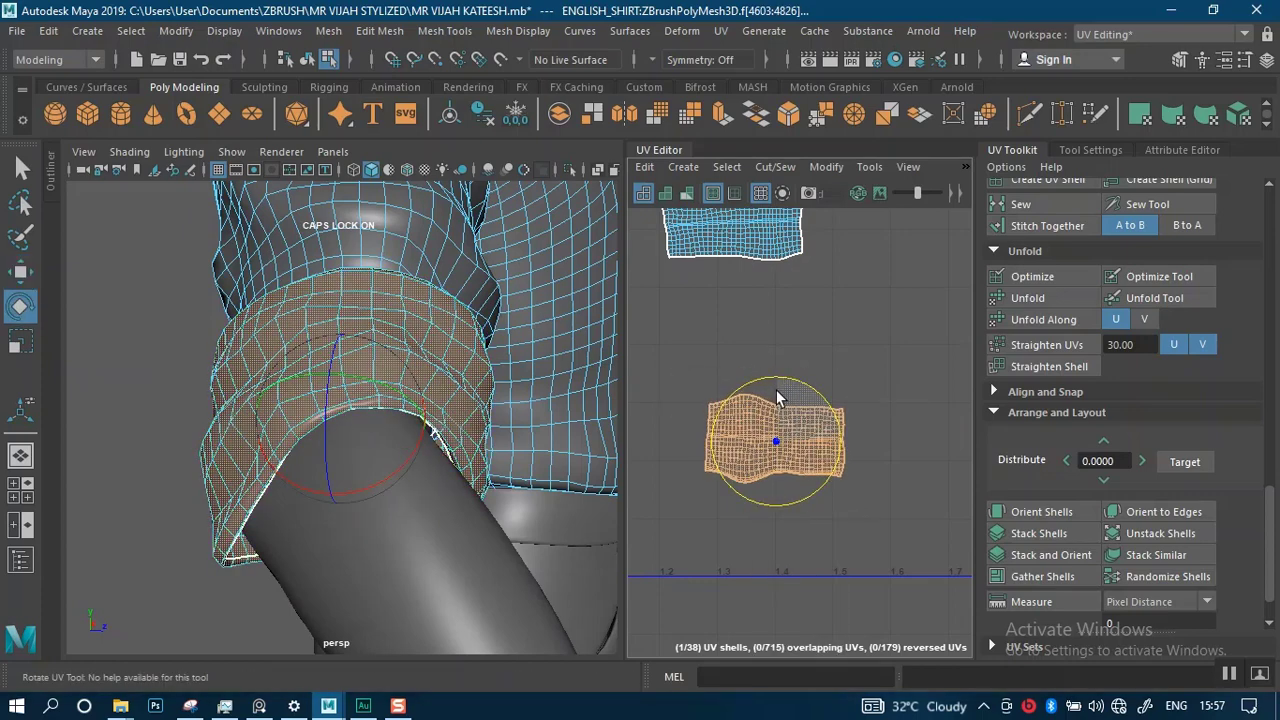
pyautogui.keyDown('alt'); pyautogui.moveTo(799, 311); pyautogui.dragTo(807, 383, button='middle'); pyautogui.keyUp('alt')
pyautogui.click(815, 353)
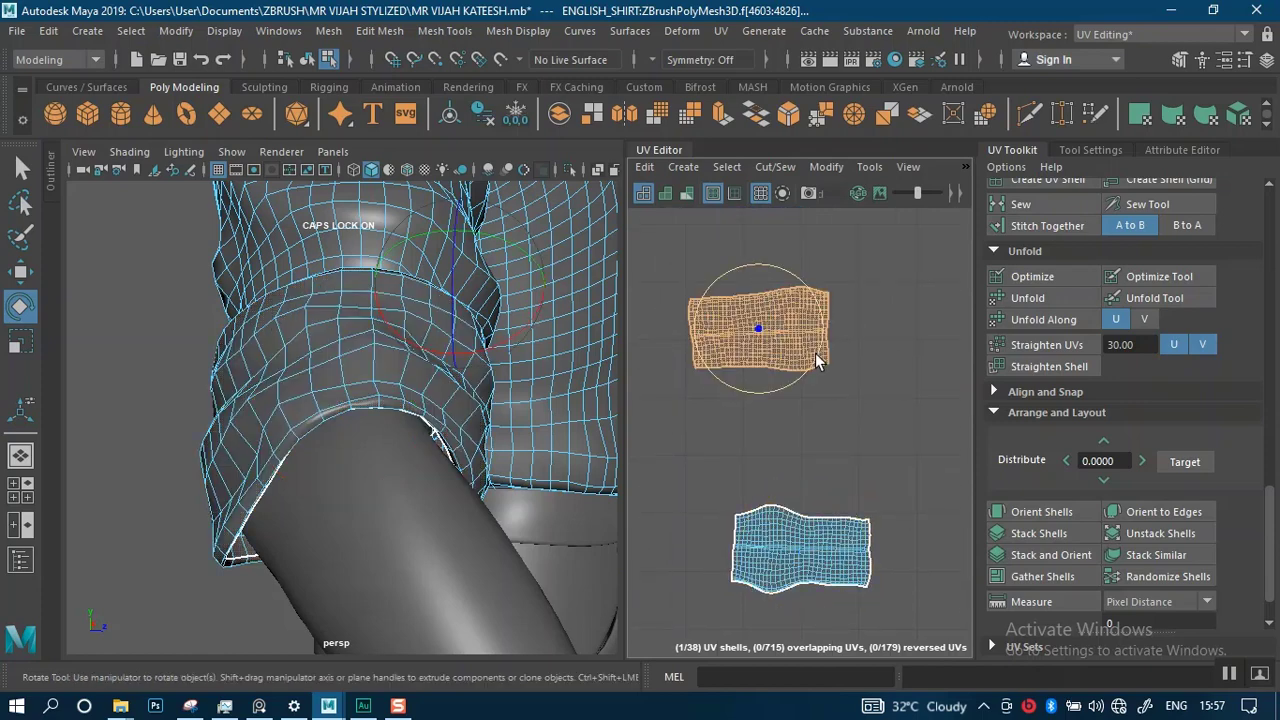
pyautogui.moveTo(820, 318); pyautogui.dragTo(703, 315)
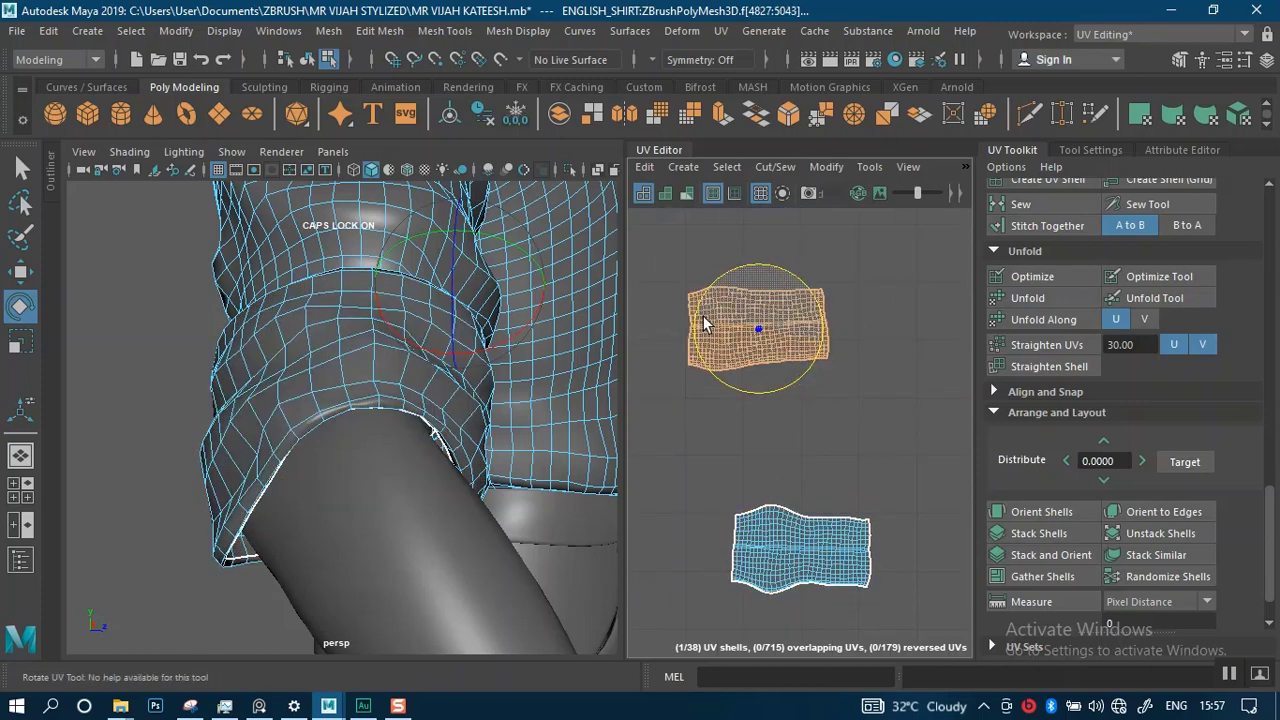
# - Select the face loop beside the opposite cuff's hem to locate it on the upper cuff shell
pyautogui.keyDown('alt'); pyautogui.moveTo(438, 458); pyautogui.dragTo(400, 373); pyautogui.keyUp('alt')
pyautogui.keyDown('alt'); pyautogui.moveTo(560, 375); pyautogui.dragTo(186, 404, button='middle'); pyautogui.keyUp('alt')
pyautogui.keyDown('alt'); pyautogui.moveTo(260, 425); pyautogui.dragTo(502, 473, button='right'); pyautogui.keyUp('alt')
pyautogui.keyDown('alt'); pyautogui.moveTo(400, 477); pyautogui.dragTo(249, 511, button='middle'); pyautogui.keyUp('alt')
pyautogui.keyDown('alt'); pyautogui.moveTo(249, 508); pyautogui.dragTo(354, 506, button='right'); pyautogui.keyUp('alt')
pyautogui.keyDown('alt'); pyautogui.moveTo(389, 370); pyautogui.dragTo(537, 400, button='middle'); pyautogui.keyUp('alt')
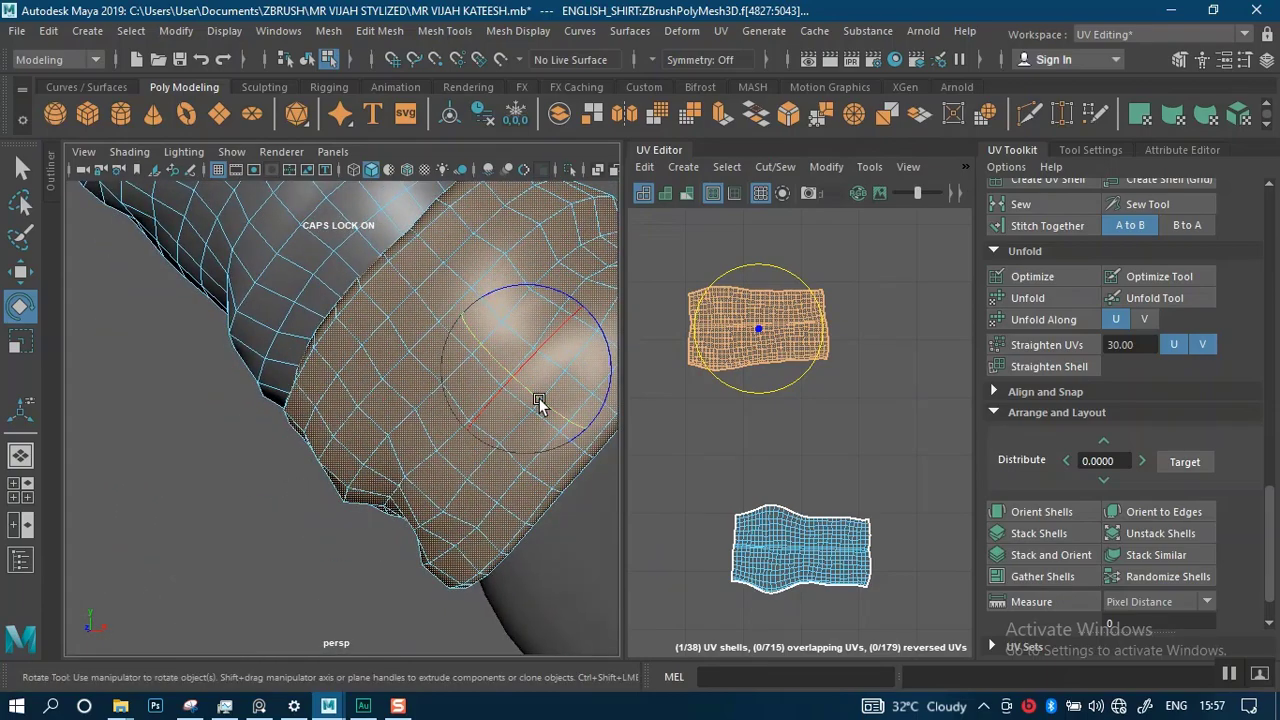
pyautogui.rightClick(540, 367)
pyautogui.moveTo(535, 225); pyautogui.dragTo(538, 236, button='right')
pyautogui.keyDown('alt'); pyautogui.moveTo(530, 250); pyautogui.dragTo(300, 323, button='middle'); pyautogui.keyUp('alt')
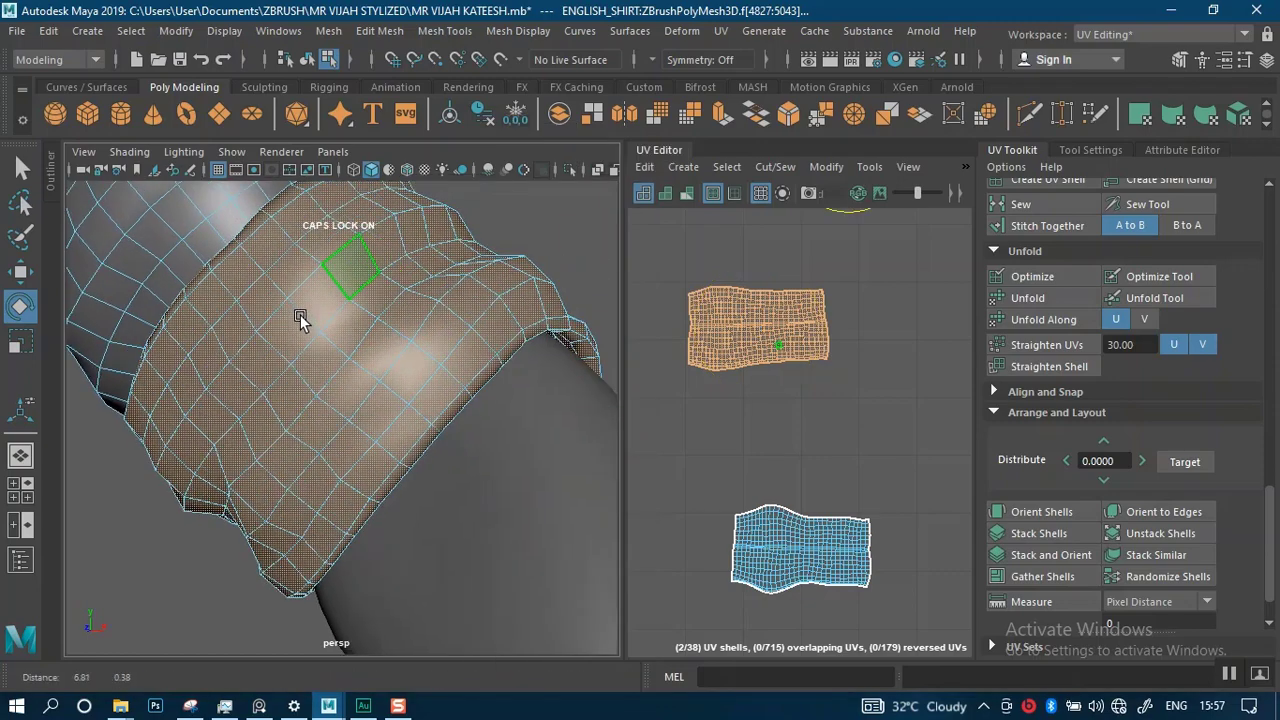
pyautogui.keyDown('alt'); pyautogui.moveTo(300, 323); pyautogui.dragTo(367, 415, button='right'); pyautogui.keyUp('alt')
pyautogui.click(398, 500)
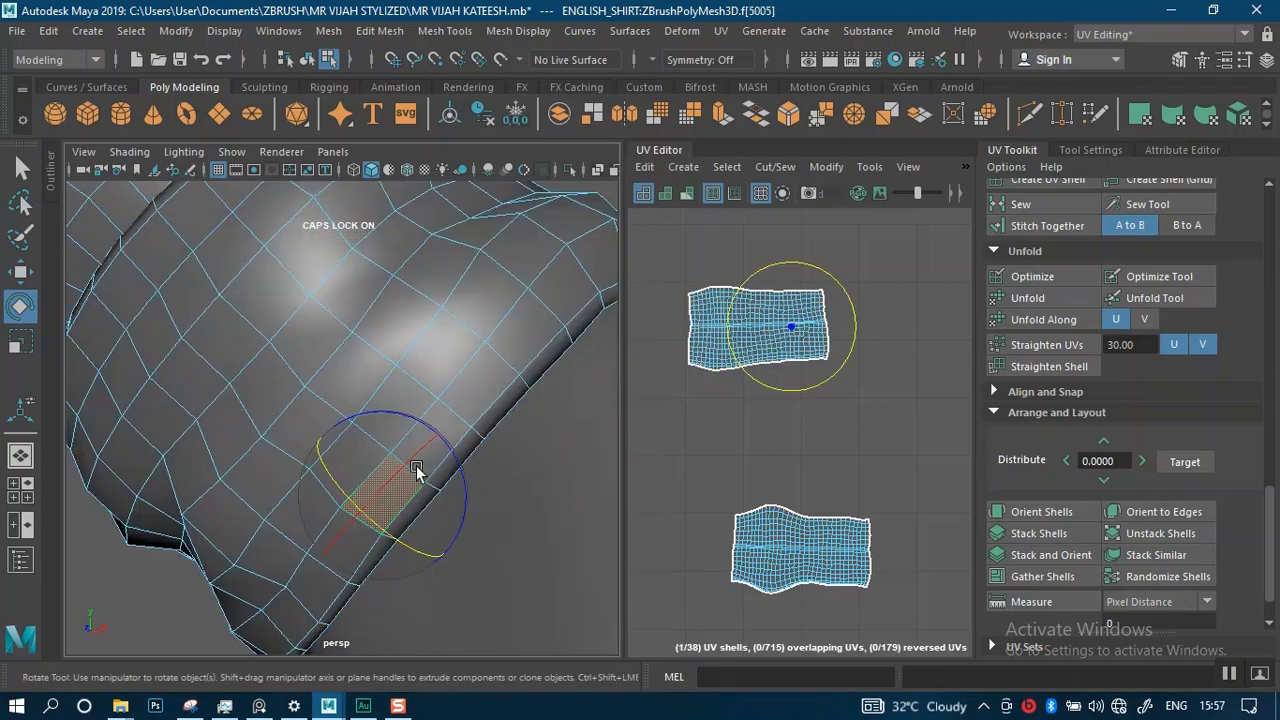
pyautogui.doubleClick(447, 410)
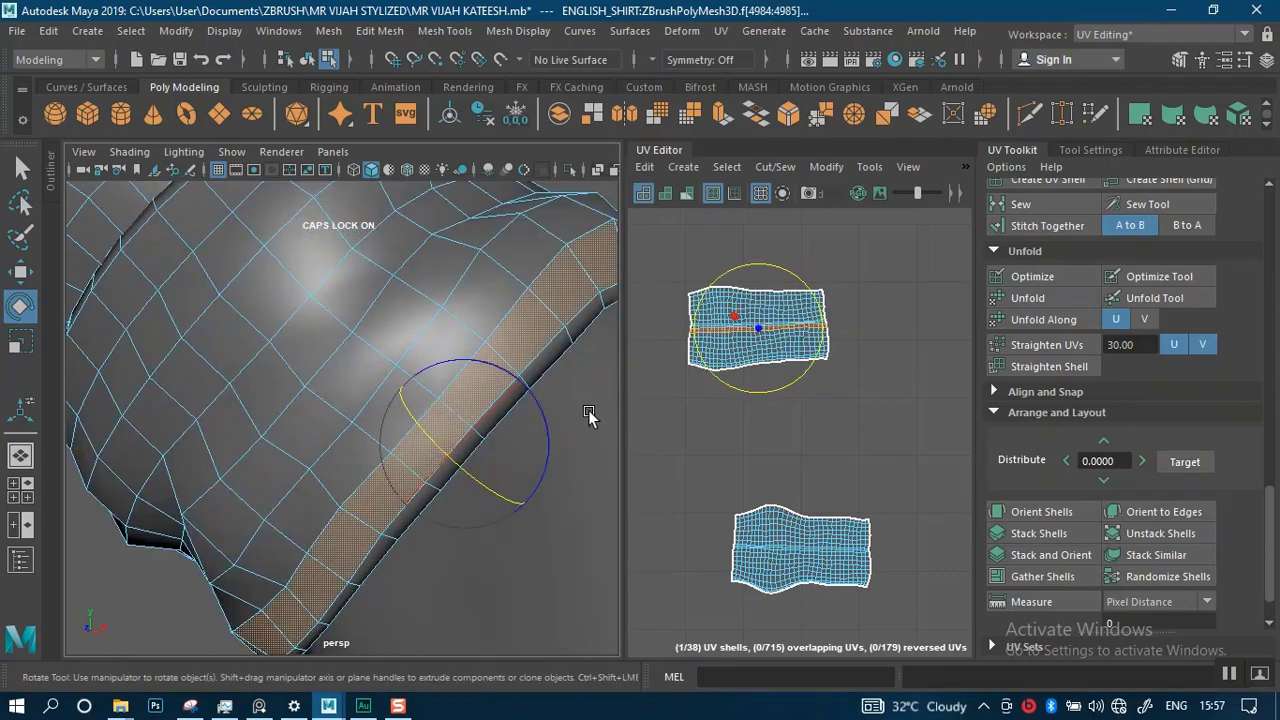
# - Examine the highlighted face loop on the cuff from several angles and compare it with its row on the UV shell
pyautogui.keyDown('alt'); pyautogui.moveTo(529, 449); pyautogui.dragTo(410, 302, button='right'); pyautogui.keyUp('alt')
pyautogui.keyDown('alt'); pyautogui.moveTo(410, 302); pyautogui.dragTo(451, 363); pyautogui.keyUp('alt')
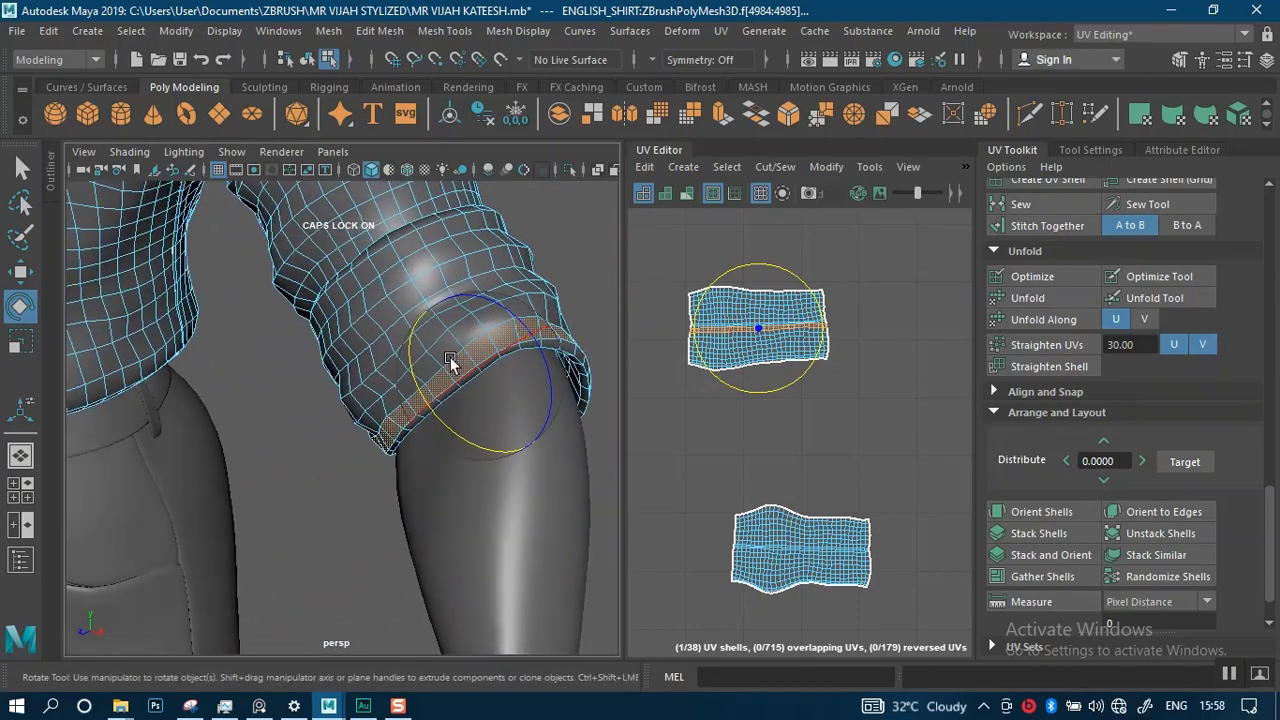
pyautogui.keyDown('alt'); pyautogui.moveTo(451, 363); pyautogui.dragTo(397, 363, button='middle'); pyautogui.keyUp('alt')
pyautogui.keyDown('alt'); pyautogui.moveTo(397, 363); pyautogui.dragTo(489, 447, button='right'); pyautogui.keyUp('alt')
pyautogui.keyDown('alt'); pyautogui.moveTo(489, 447); pyautogui.dragTo(415, 470, button='middle'); pyautogui.keyUp('alt')
pyautogui.keyDown('alt'); pyautogui.moveTo(415, 472); pyautogui.dragTo(440, 504); pyautogui.keyUp('alt')
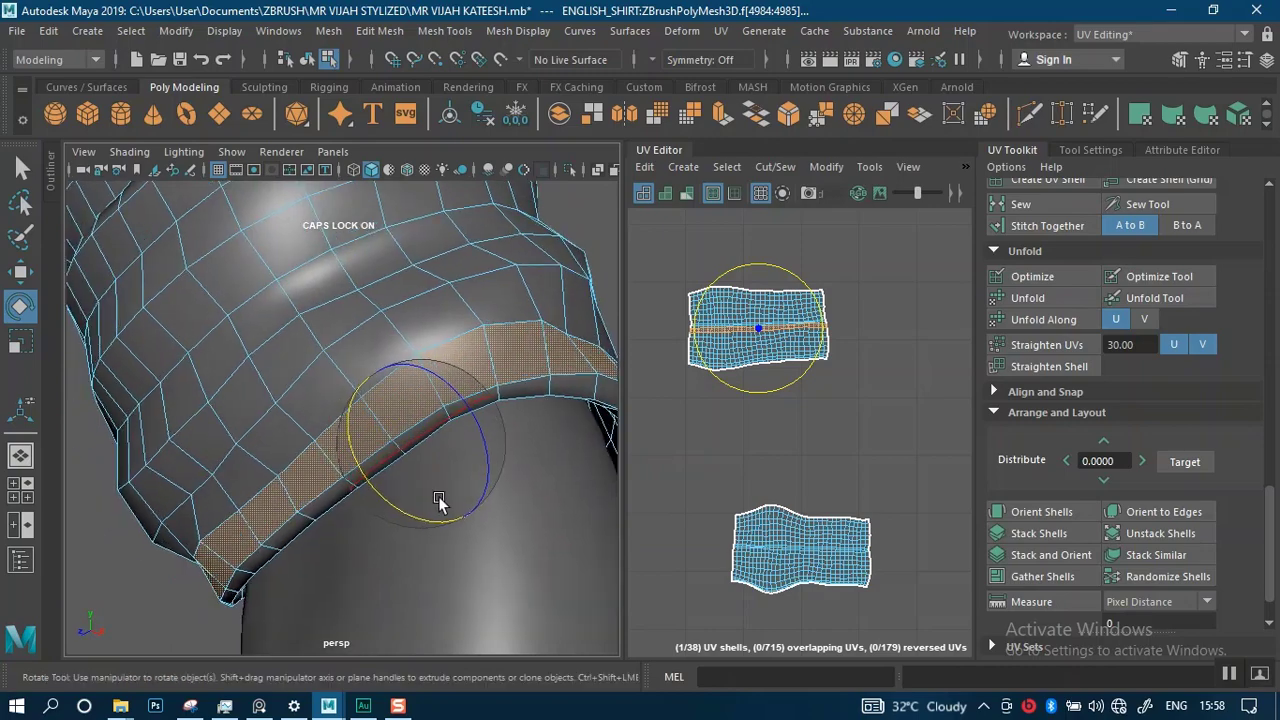
pyautogui.keyDown('alt'); pyautogui.moveTo(440, 504); pyautogui.dragTo(436, 450, button='middle'); pyautogui.keyUp('alt')
pyautogui.keyDown('alt'); pyautogui.moveTo(436, 450); pyautogui.dragTo(391, 326, button='right'); pyautogui.keyUp('alt')
pyautogui.keyDown('alt'); pyautogui.moveTo(318, 490); pyautogui.dragTo(411, 487, button='middle'); pyautogui.keyUp('alt')
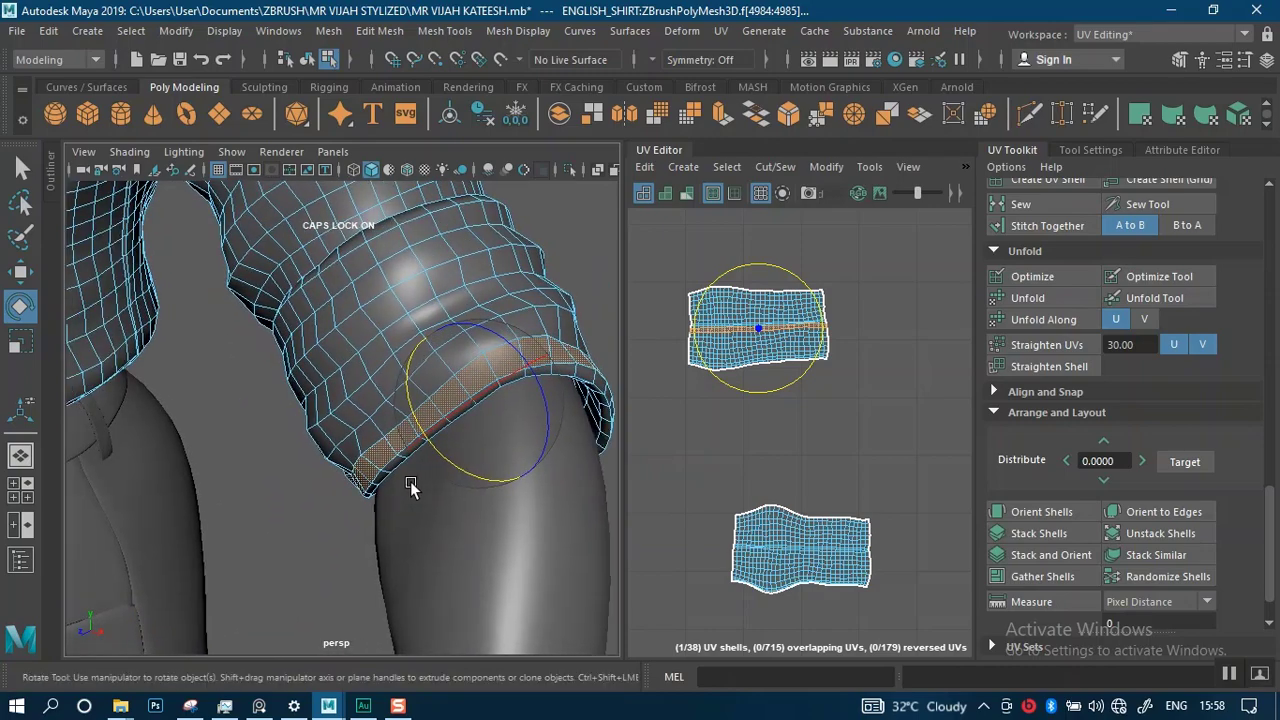
pyautogui.keyDown('alt'); pyautogui.moveTo(411, 487); pyautogui.dragTo(349, 420, button='right'); pyautogui.keyUp('alt')
pyautogui.keyDown('alt'); pyautogui.moveTo(349, 420); pyautogui.dragTo(348, 483, button='middle'); pyautogui.keyUp('alt')
pyautogui.keyDown('alt'); pyautogui.moveTo(818, 389); pyautogui.dragTo(760, 476, button='right'); pyautogui.keyUp('alt')
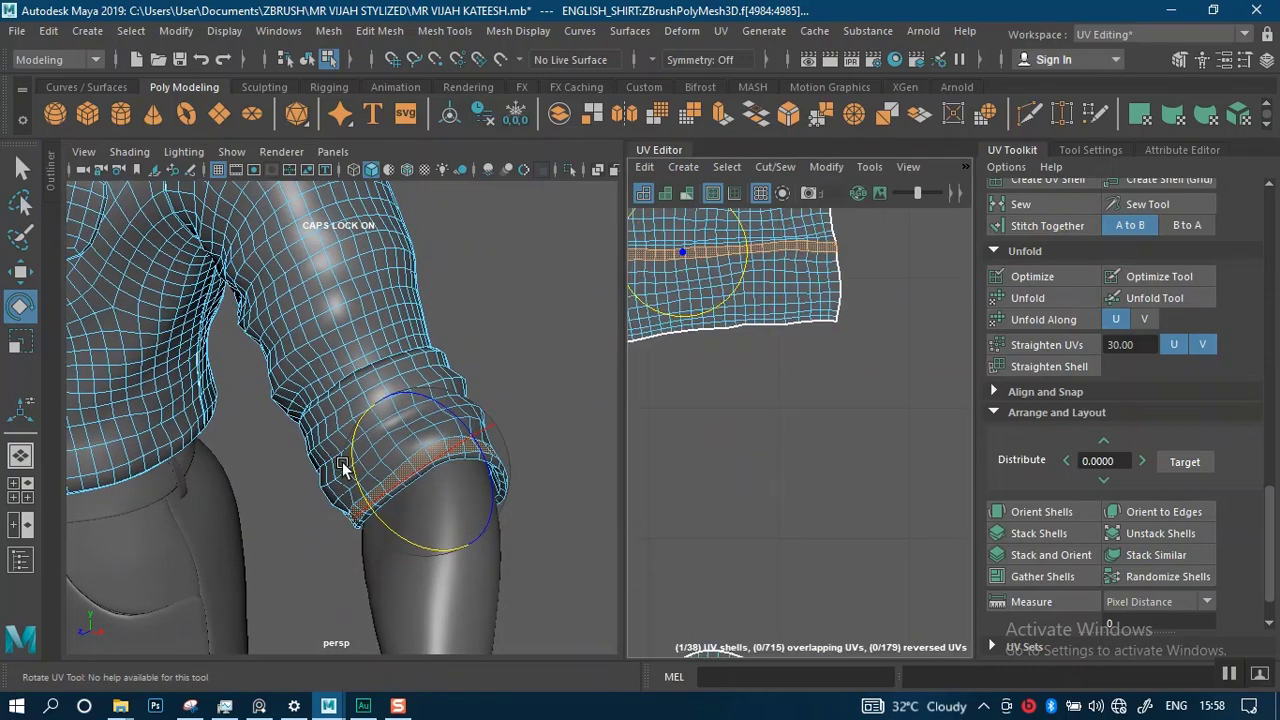
pyautogui.keyDown('alt'); pyautogui.moveTo(343, 467); pyautogui.dragTo(407, 531); pyautogui.keyUp('alt')
pyautogui.scroll(-4, 794, 373)
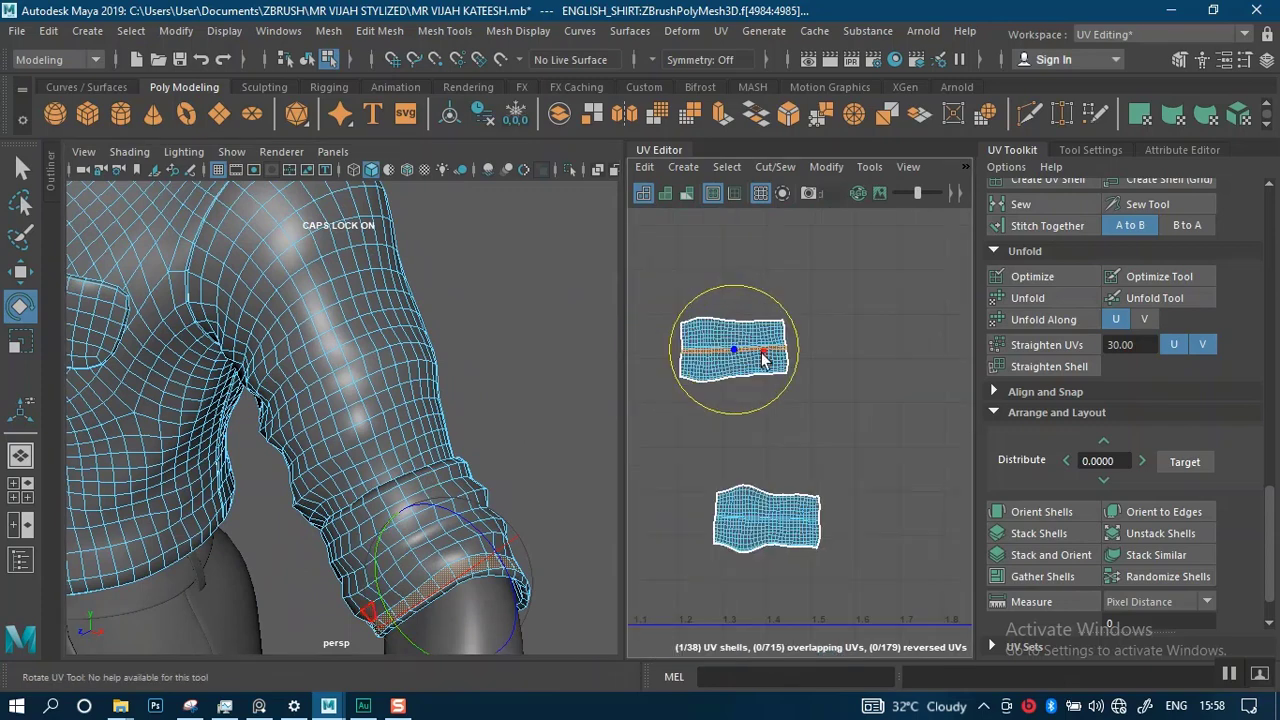
# - Select both complete cuff shells and isolate them in the 3D view
pyautogui.moveTo(762, 358); pyautogui.dragTo(686, 329, button='right')
pyautogui.click(782, 345)
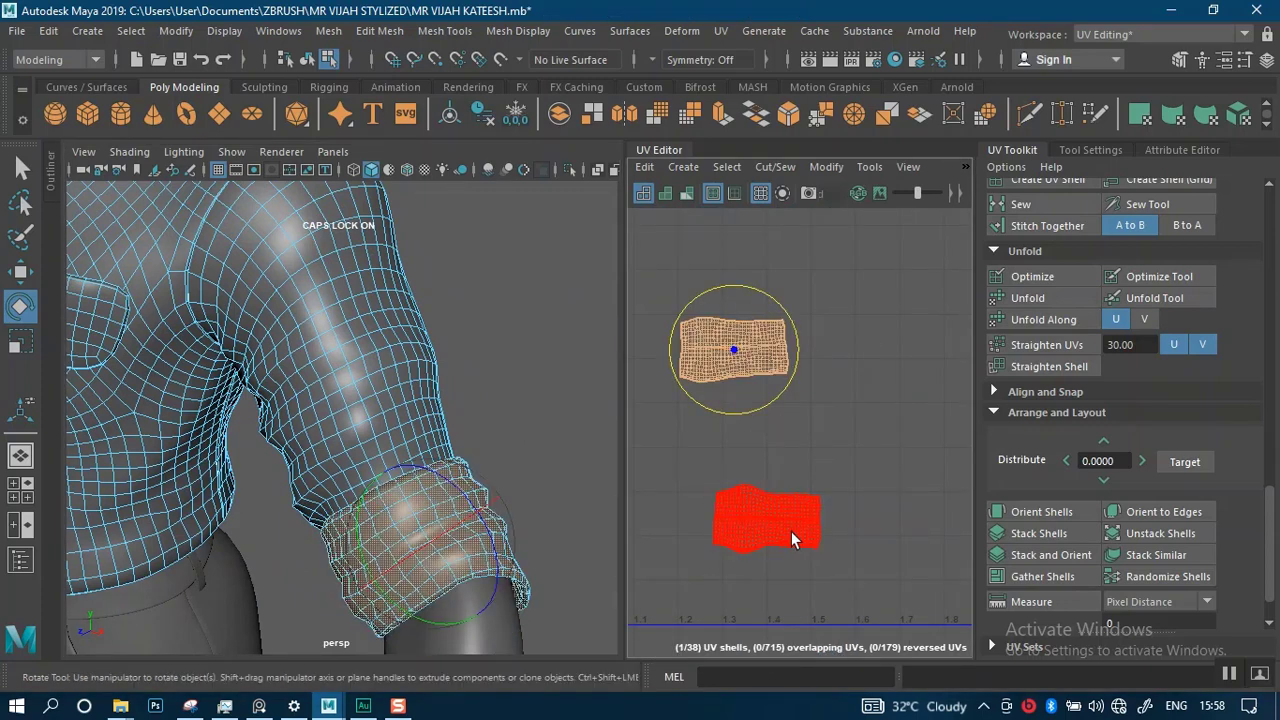
pyautogui.keyDown('shift'); pyautogui.click(791, 531); pyautogui.keyUp('shift')
pyautogui.hotkey('ctrl', '1')
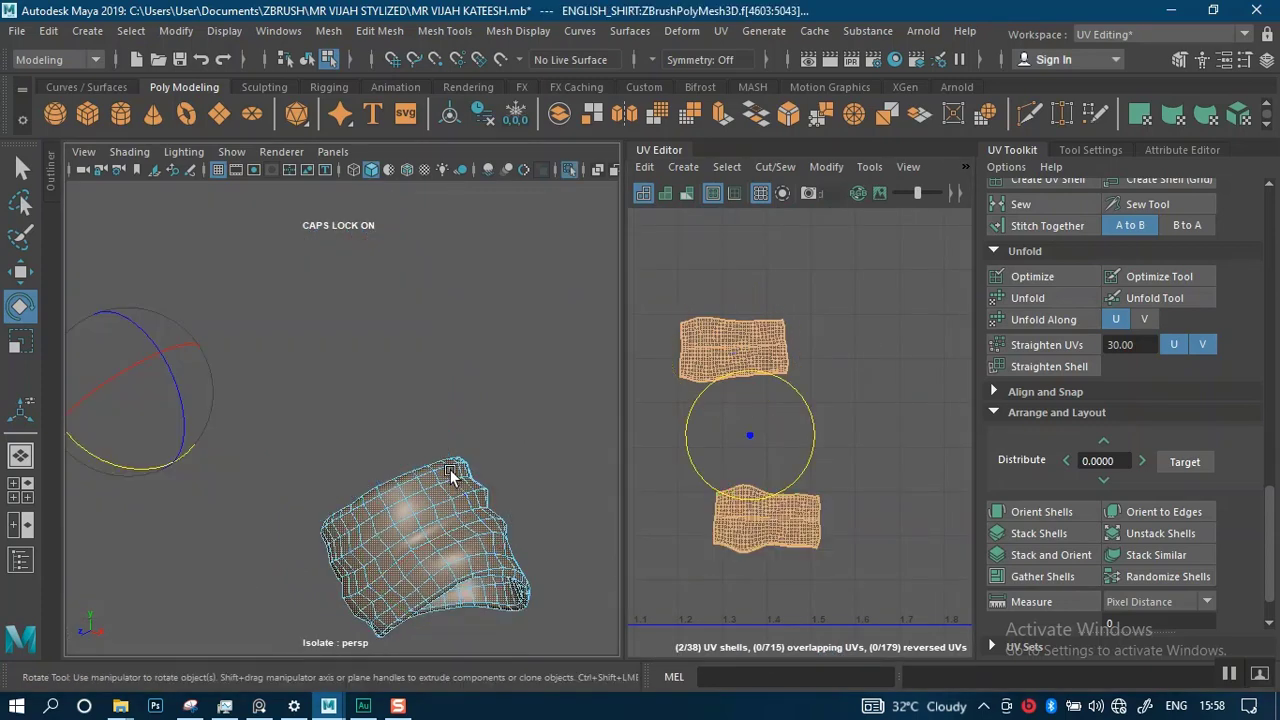
# - Clear the selection and examine the seams and inner and outer sides of the two isolated cuffs
pyautogui.click(478, 436)
pyautogui.keyDown('alt'); pyautogui.moveTo(470, 470); pyautogui.dragTo(534, 376); pyautogui.keyUp('alt')
pyautogui.keyDown('alt'); pyautogui.moveTo(444, 488); pyautogui.dragTo(576, 262, button='middle'); pyautogui.keyUp('alt')
pyautogui.keyDown('alt'); pyautogui.moveTo(576, 262); pyautogui.dragTo(399, 496); pyautogui.keyUp('alt')
pyautogui.keyDown('alt'); pyautogui.moveTo(366, 376); pyautogui.dragTo(391, 470, button='middle'); pyautogui.keyUp('alt')
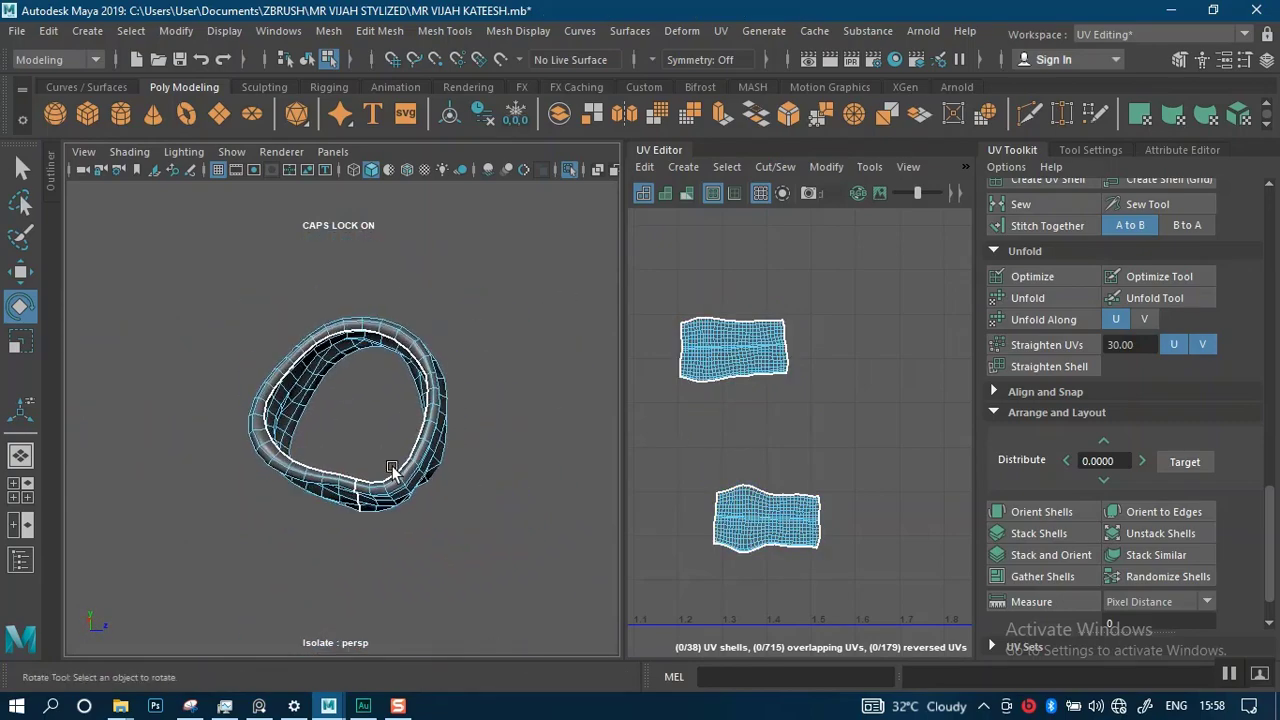
pyautogui.keyDown('alt'); pyautogui.moveTo(391, 470); pyautogui.dragTo(466, 595, button='right'); pyautogui.keyUp('alt')
pyautogui.keyDown('alt'); pyautogui.moveTo(415, 511); pyautogui.dragTo(297, 513); pyautogui.keyUp('alt')
pyautogui.keyDown('alt'); pyautogui.moveTo(297, 513); pyautogui.dragTo(277, 490, button='middle'); pyautogui.keyUp('alt')
pyautogui.keyDown('alt'); pyautogui.moveTo(320, 500); pyautogui.dragTo(285, 333, button='right'); pyautogui.keyUp('alt')
pyautogui.keyDown('alt'); pyautogui.moveTo(283, 348); pyautogui.dragTo(377, 367); pyautogui.keyUp('alt')
pyautogui.keyDown('alt'); pyautogui.moveTo(377, 367); pyautogui.dragTo(437, 603, button='right'); pyautogui.keyUp('alt')
pyautogui.keyDown('alt'); pyautogui.moveTo(437, 603); pyautogui.dragTo(352, 404); pyautogui.keyUp('alt')
pyautogui.keyDown('alt'); pyautogui.moveTo(363, 428); pyautogui.dragTo(374, 489, button='right'); pyautogui.keyUp('alt')
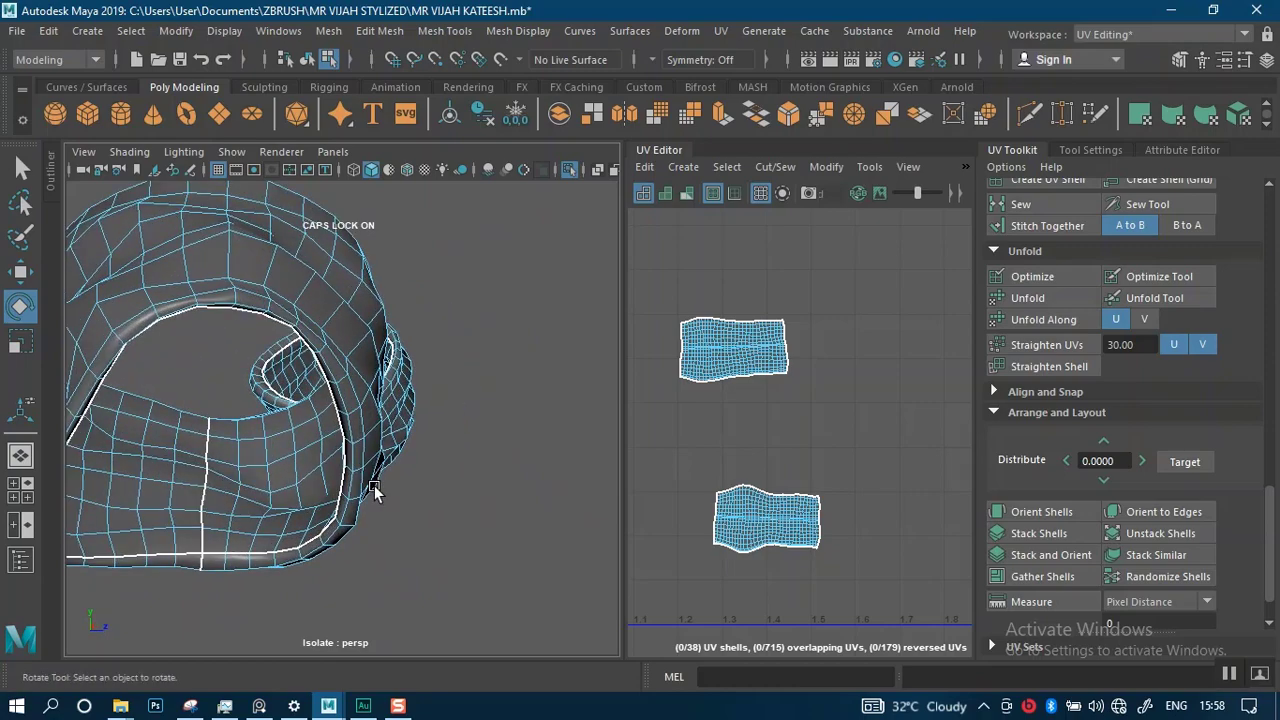
pyautogui.keyDown('alt'); pyautogui.moveTo(374, 489); pyautogui.dragTo(446, 428, button='middle'); pyautogui.keyUp('alt')
pyautogui.keyDown('alt'); pyautogui.moveTo(446, 428); pyautogui.dragTo(420, 432); pyautogui.keyUp('alt')
pyautogui.keyDown('alt'); pyautogui.moveTo(480, 361); pyautogui.dragTo(480, 319); pyautogui.keyUp('alt')
pyautogui.keyDown('alt'); pyautogui.moveTo(463, 388); pyautogui.dragTo(406, 437, button='middle'); pyautogui.keyUp('alt')
pyautogui.keyDown('alt'); pyautogui.moveTo(406, 437); pyautogui.dragTo(503, 574, button='right'); pyautogui.keyUp('alt')
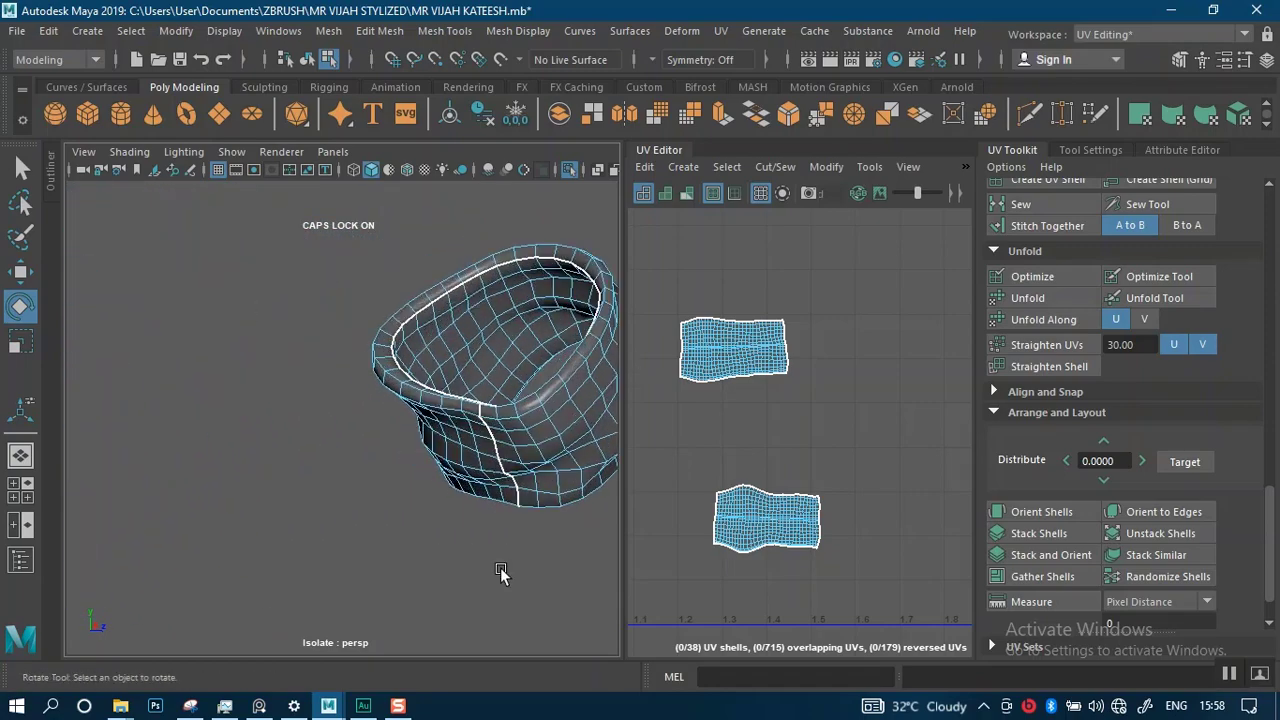
# - Cut the UVs along the edge loop beside the hem of the upper shell's cuff
pyautogui.keyDown('alt'); pyautogui.moveTo(434, 380); pyautogui.dragTo(334, 400, button='middle'); pyautogui.keyUp('alt')
pyautogui.keyDown('alt'); pyautogui.moveTo(334, 400); pyautogui.dragTo(414, 466, button='right'); pyautogui.keyUp('alt')
pyautogui.keyDown('alt'); pyautogui.moveTo(412, 464); pyautogui.dragTo(372, 492); pyautogui.keyUp('alt')
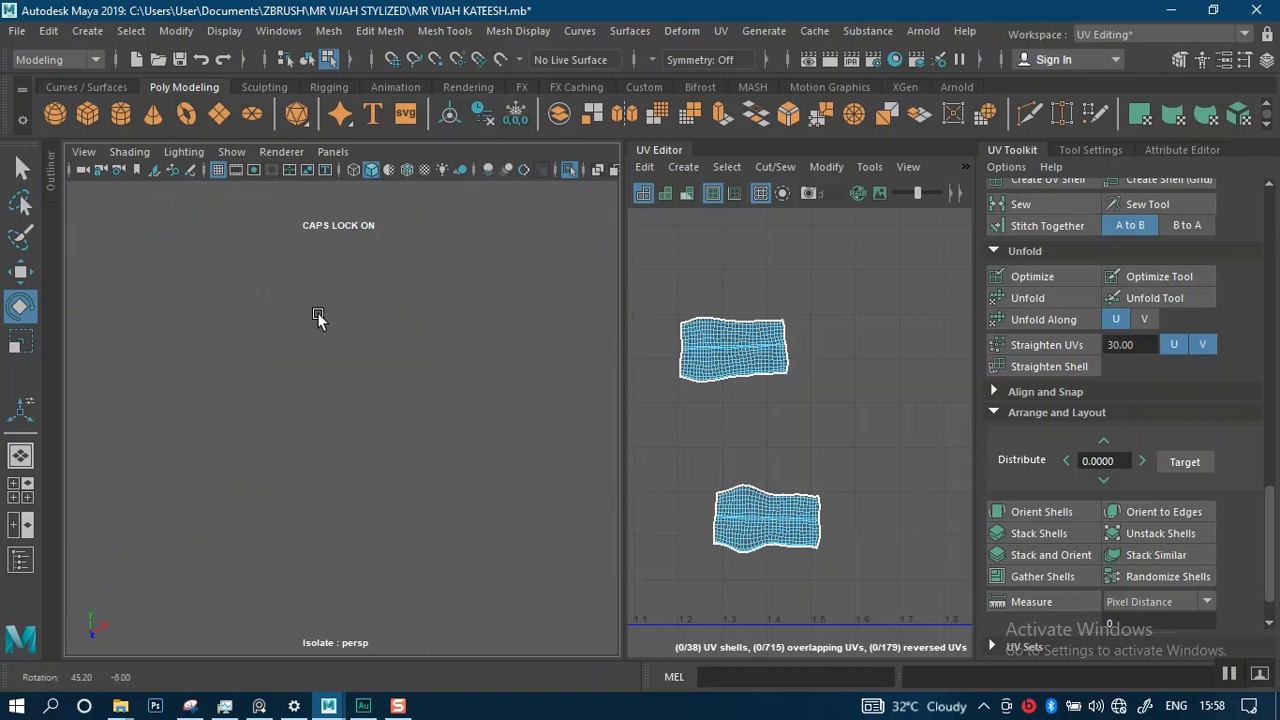
pyautogui.keyDown('alt'); pyautogui.moveTo(362, 369); pyautogui.dragTo(283, 377, button='middle'); pyautogui.keyUp('alt')
pyautogui.keyDown('alt'); pyautogui.moveTo(283, 377); pyautogui.dragTo(205, 335, button='right'); pyautogui.keyUp('alt')
pyautogui.keyDown('alt'); pyautogui.moveTo(317, 436); pyautogui.dragTo(225, 335, button='middle'); pyautogui.keyUp('alt')
pyautogui.keyDown('alt'); pyautogui.moveTo(225, 335); pyautogui.dragTo(431, 484, button='right'); pyautogui.keyUp('alt')
pyautogui.keyDown('alt'); pyautogui.moveTo(431, 484); pyautogui.dragTo(406, 413); pyautogui.keyUp('alt')
pyautogui.keyDown('alt'); pyautogui.moveTo(406, 413); pyautogui.dragTo(358, 530, button='right'); pyautogui.keyUp('alt')
pyautogui.keyDown('alt'); pyautogui.moveTo(358, 530); pyautogui.dragTo(366, 480, button='middle'); pyautogui.keyUp('alt')
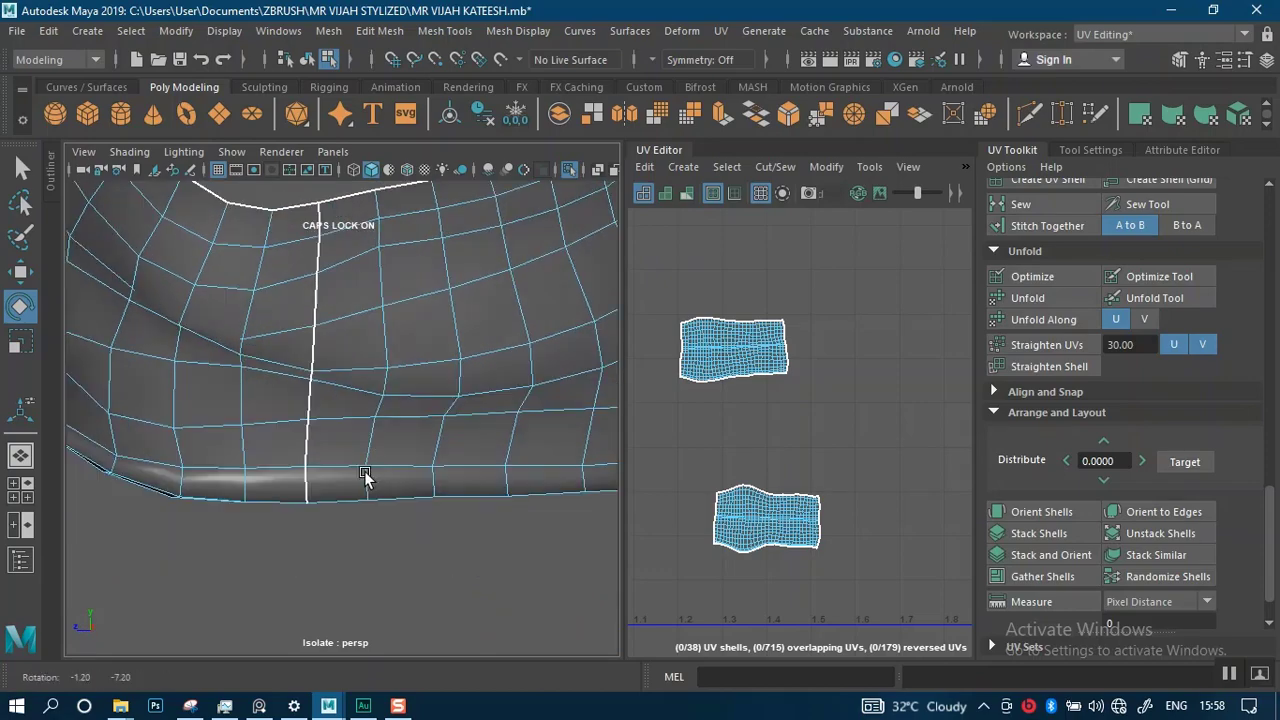
pyautogui.keyDown('alt'); pyautogui.moveTo(366, 480); pyautogui.dragTo(409, 446); pyautogui.keyUp('alt')
pyautogui.keyDown('alt'); pyautogui.moveTo(409, 446); pyautogui.dragTo(429, 135, button='right'); pyautogui.keyUp('alt')
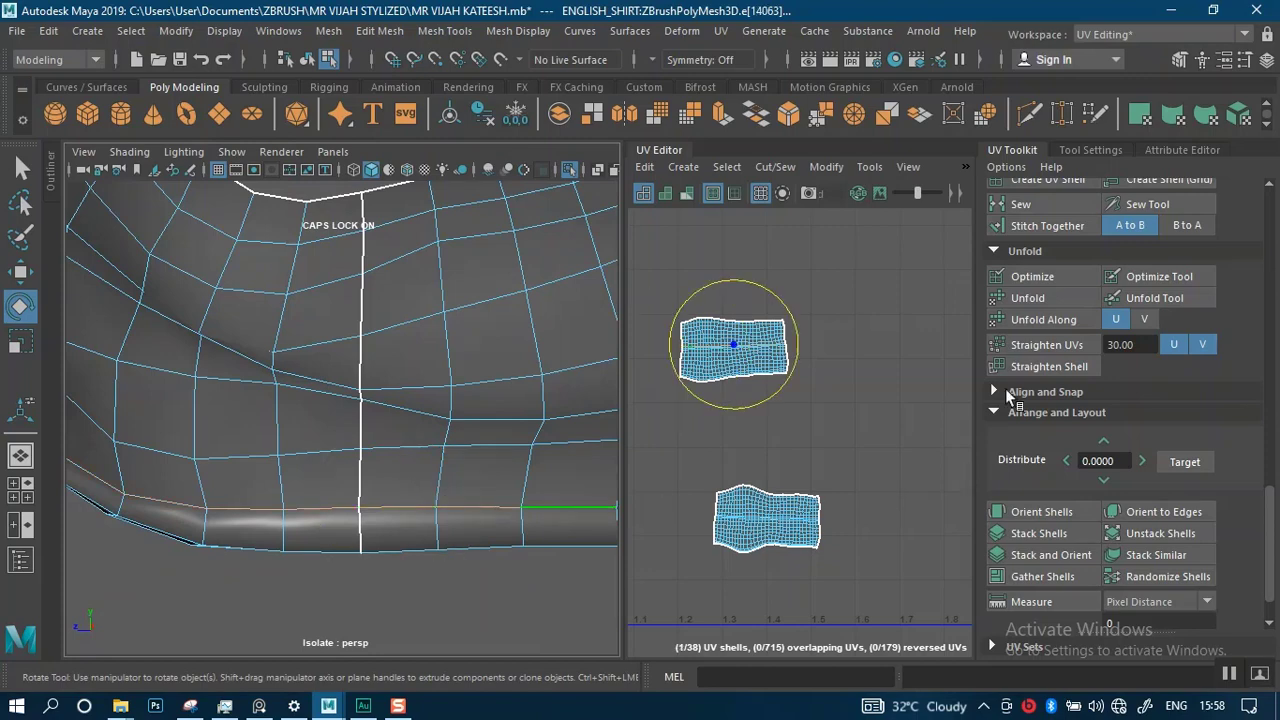
pyautogui.scroll(2, 1040, 270)
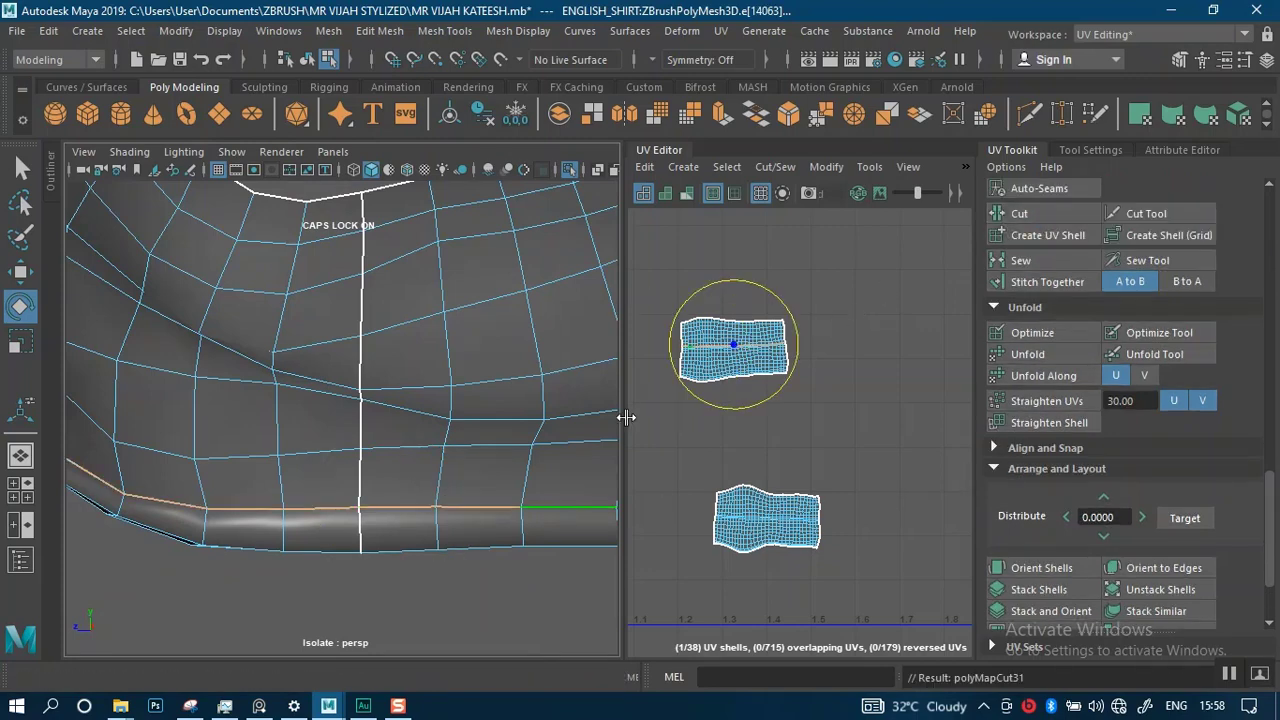
# - Select the seam loop along the cuff's hem and stitch its UV pieces together from A to B
pyautogui.scroll(1, 358, 385)
pyautogui.keyDown('alt'); pyautogui.moveTo(360, 385); pyautogui.dragTo(376, 563, button='middle'); pyautogui.keyUp('alt')
pyautogui.keyDown('alt'); pyautogui.moveTo(384, 400); pyautogui.dragTo(404, 448, button='right'); pyautogui.keyUp('alt')
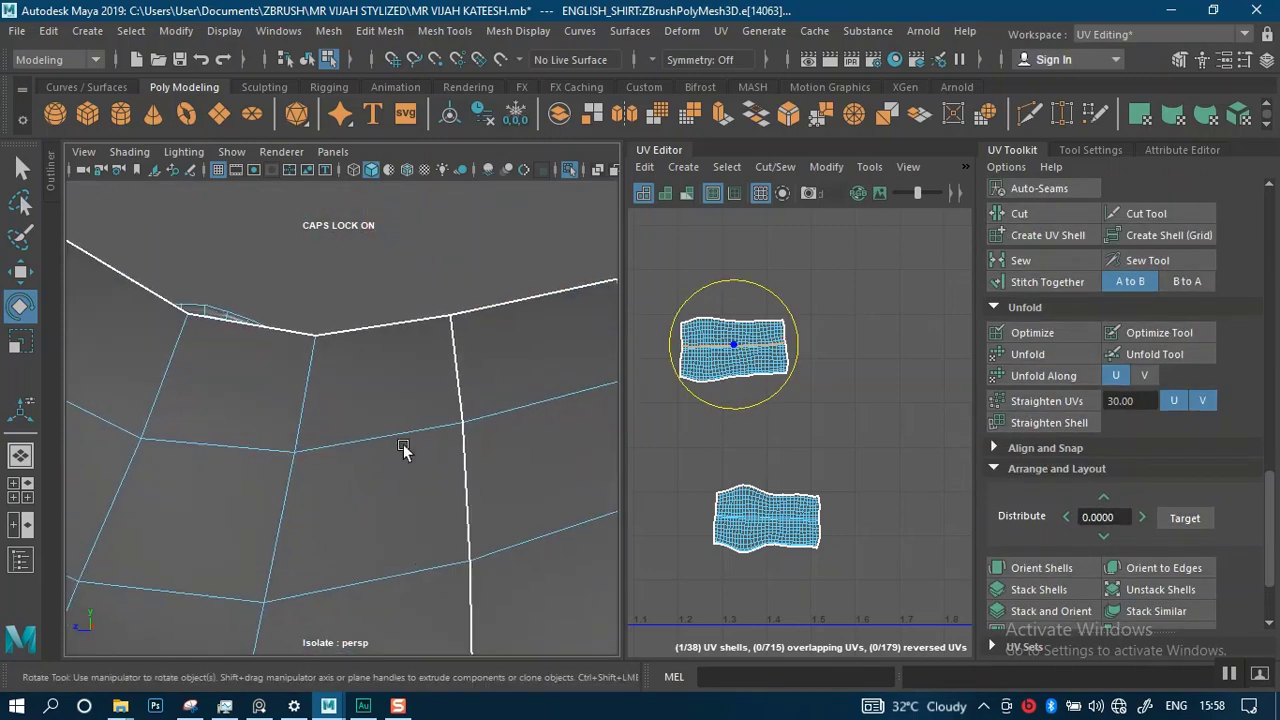
pyautogui.doubleClick(389, 337)
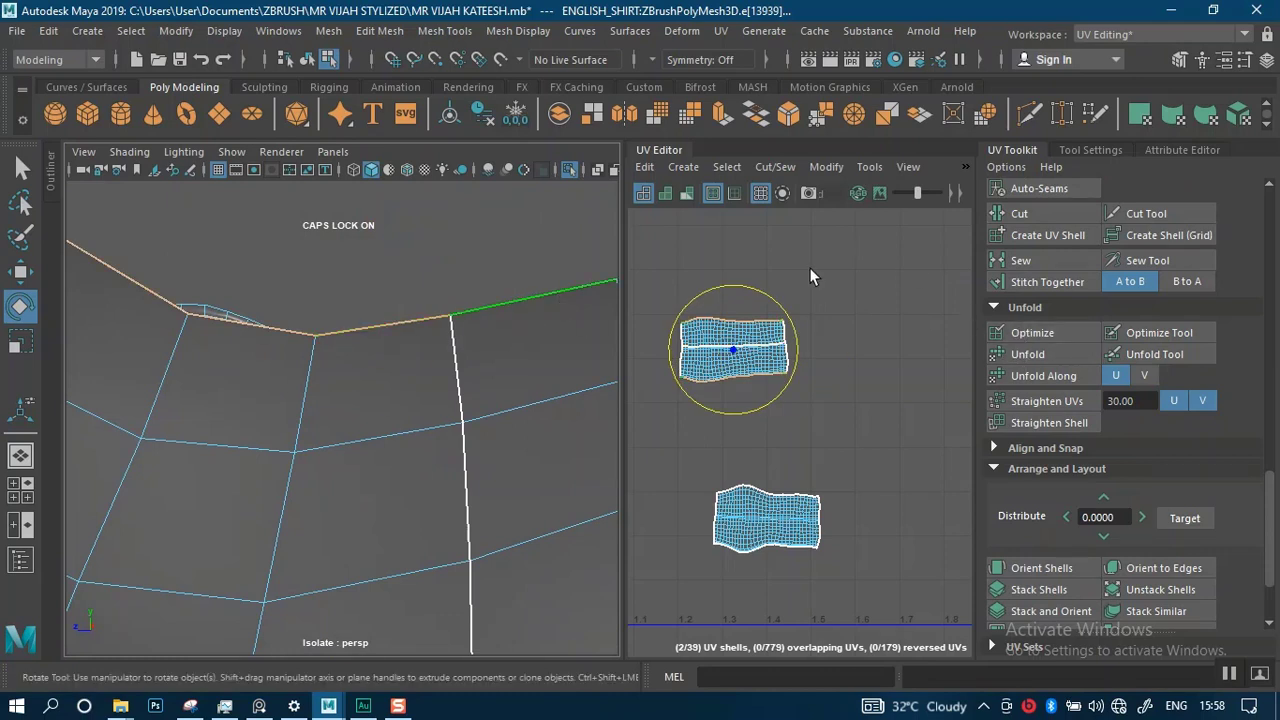
pyautogui.click(1030, 283)
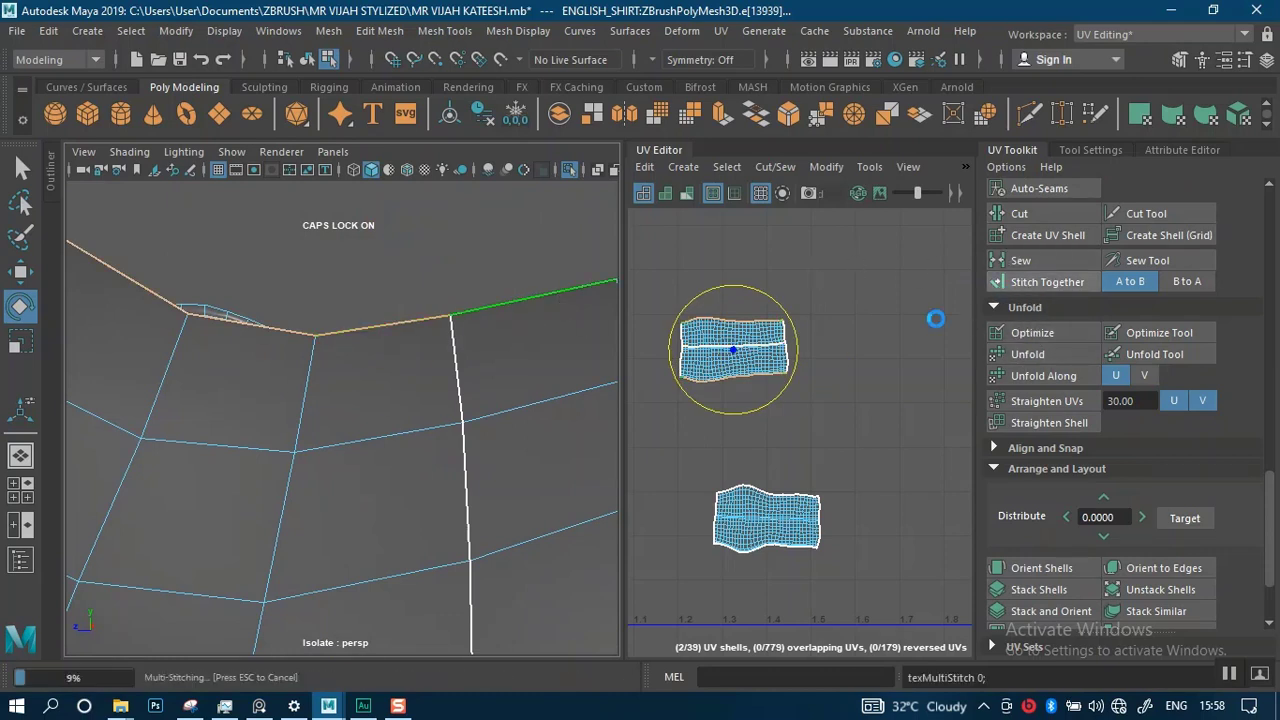
# - Select the stitched upper cuff shell and unfold it
pyautogui.moveTo(757, 362); pyautogui.dragTo(704, 349, button='right')
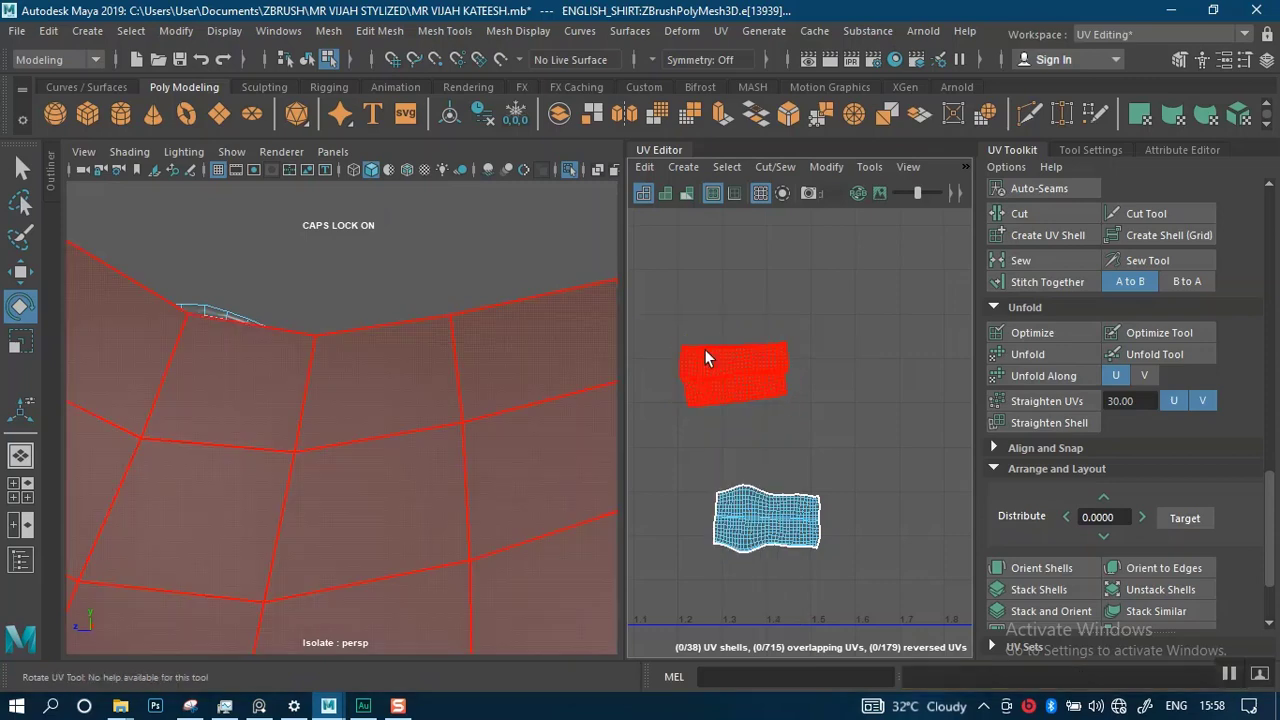
pyautogui.click(1030, 355)
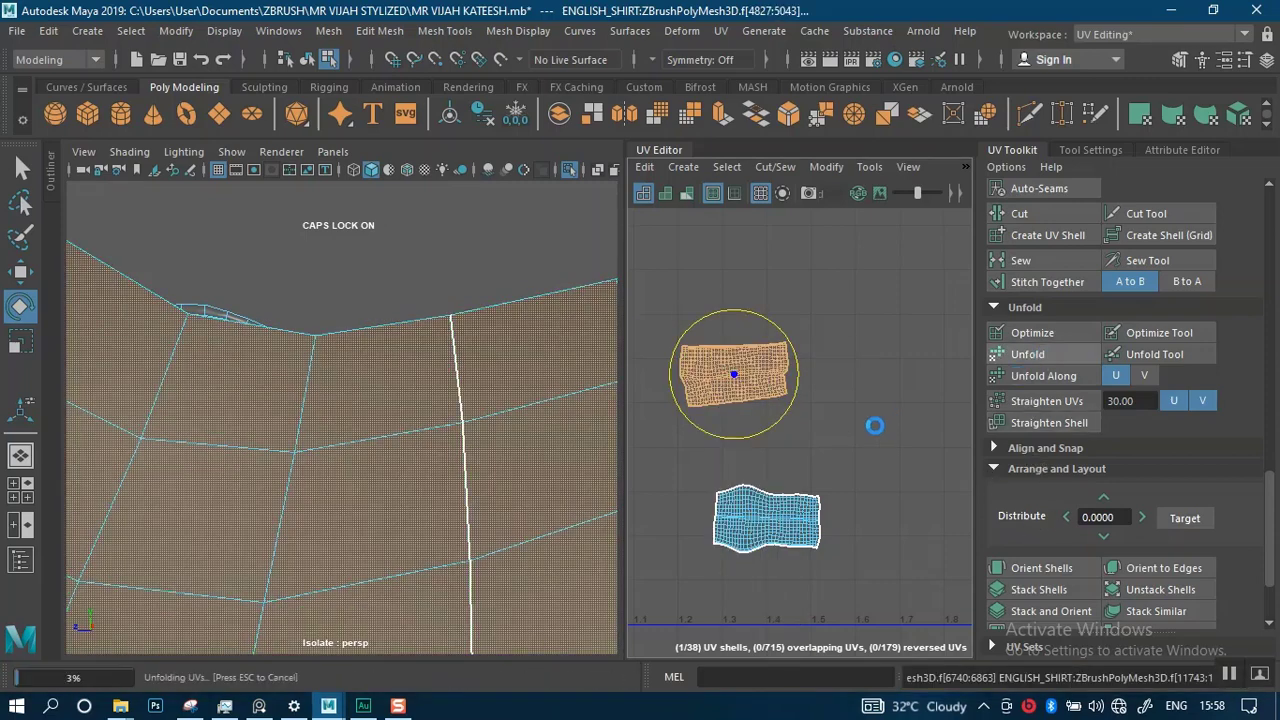
pyautogui.scroll(-1, 811, 479)
pyautogui.keyDown('alt'); pyautogui.moveTo(812, 483); pyautogui.dragTo(821, 443, button='middle'); pyautogui.keyUp('alt')
pyautogui.scroll(-7, 372, 306)
# - Select the face loop around the unfolded cuff's opening and examine where it lies on the cuff and its UV shell
pyautogui.keyDown('alt'); pyautogui.moveTo(367, 320); pyautogui.dragTo(423, 380); pyautogui.keyUp('alt')
pyautogui.scroll(-3, 477, 389)
pyautogui.scroll(-3, 362, 337)
pyautogui.keyDown('alt'); pyautogui.moveTo(362, 339); pyautogui.dragTo(369, 368); pyautogui.keyUp('alt')
pyautogui.press('f')
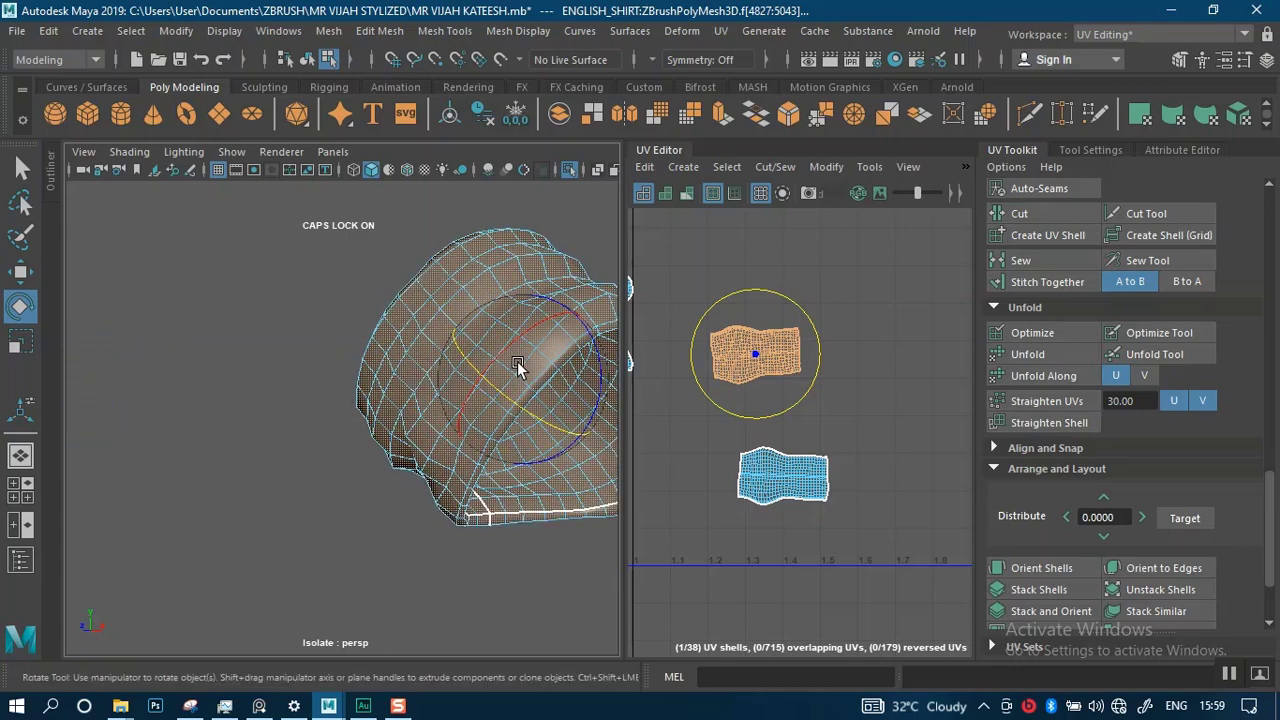
pyautogui.press('w')
pyautogui.moveTo(535, 359); pyautogui.dragTo(530, 232, button='right')
pyautogui.keyDown('alt'); pyautogui.moveTo(275, 514); pyautogui.dragTo(232, 504, button='middle'); pyautogui.keyUp('alt')
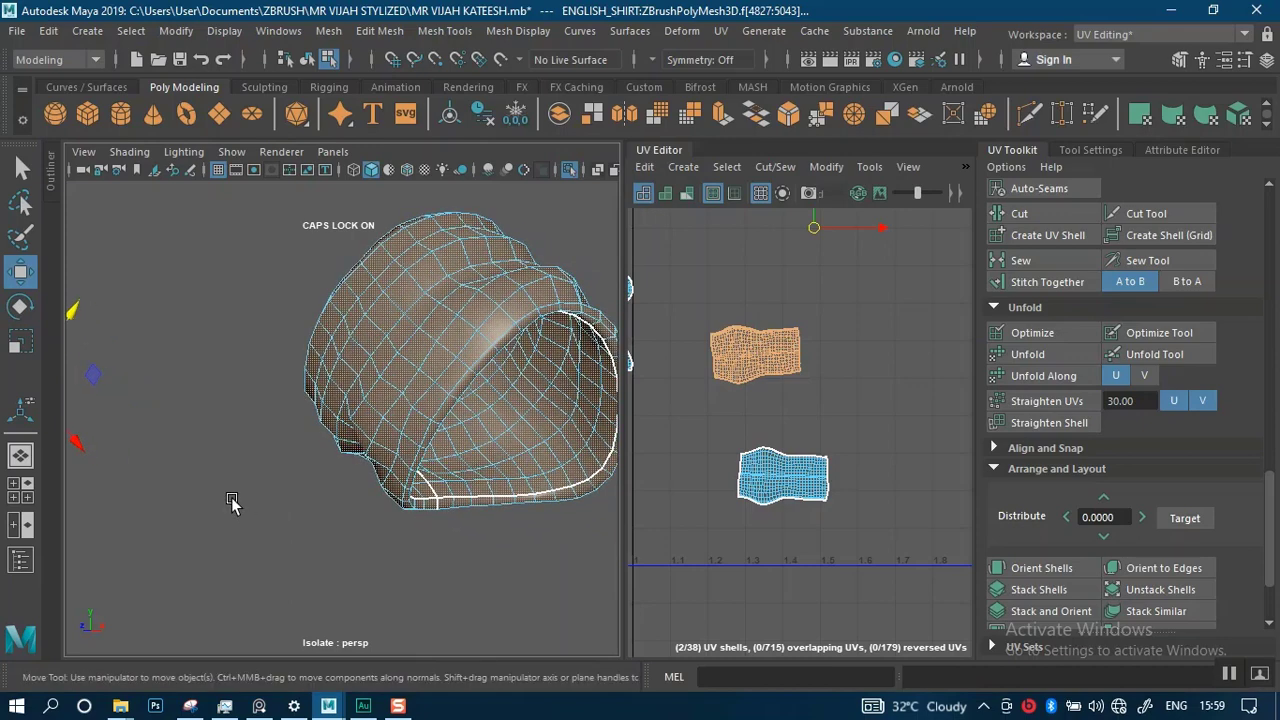
pyautogui.click(232, 504)
pyautogui.scroll(4, 411, 522)
pyautogui.keyDown('alt'); pyautogui.moveTo(540, 440); pyautogui.dragTo(426, 431, button='middle'); pyautogui.keyUp('alt')
pyautogui.scroll(3, 420, 428)
pyautogui.click(388, 414)
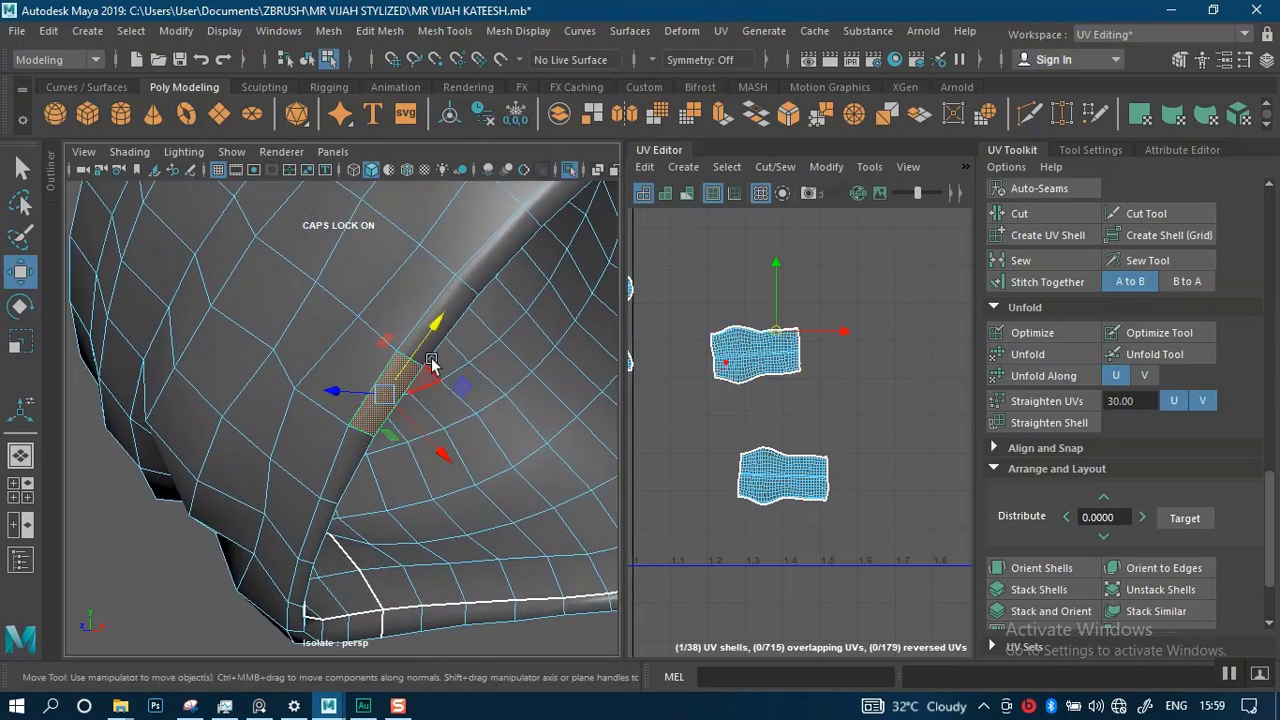
pyautogui.doubleClick(460, 305)
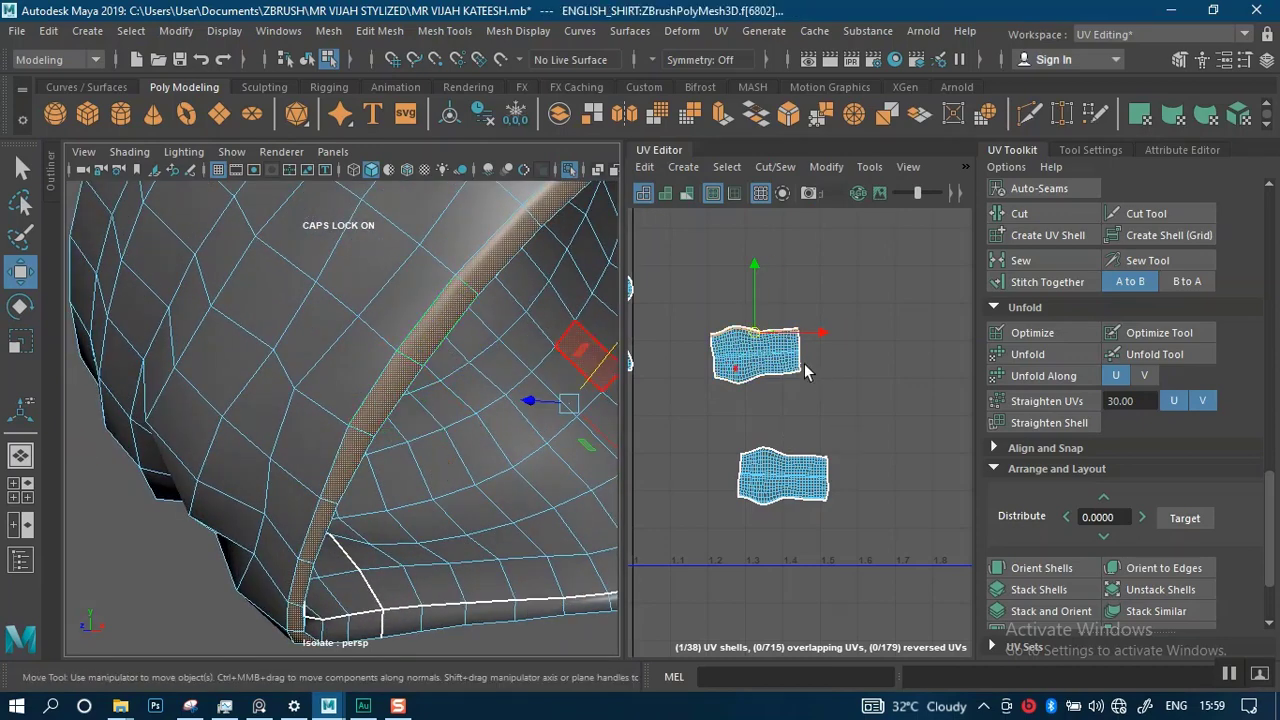
pyautogui.scroll(4, 805, 370)
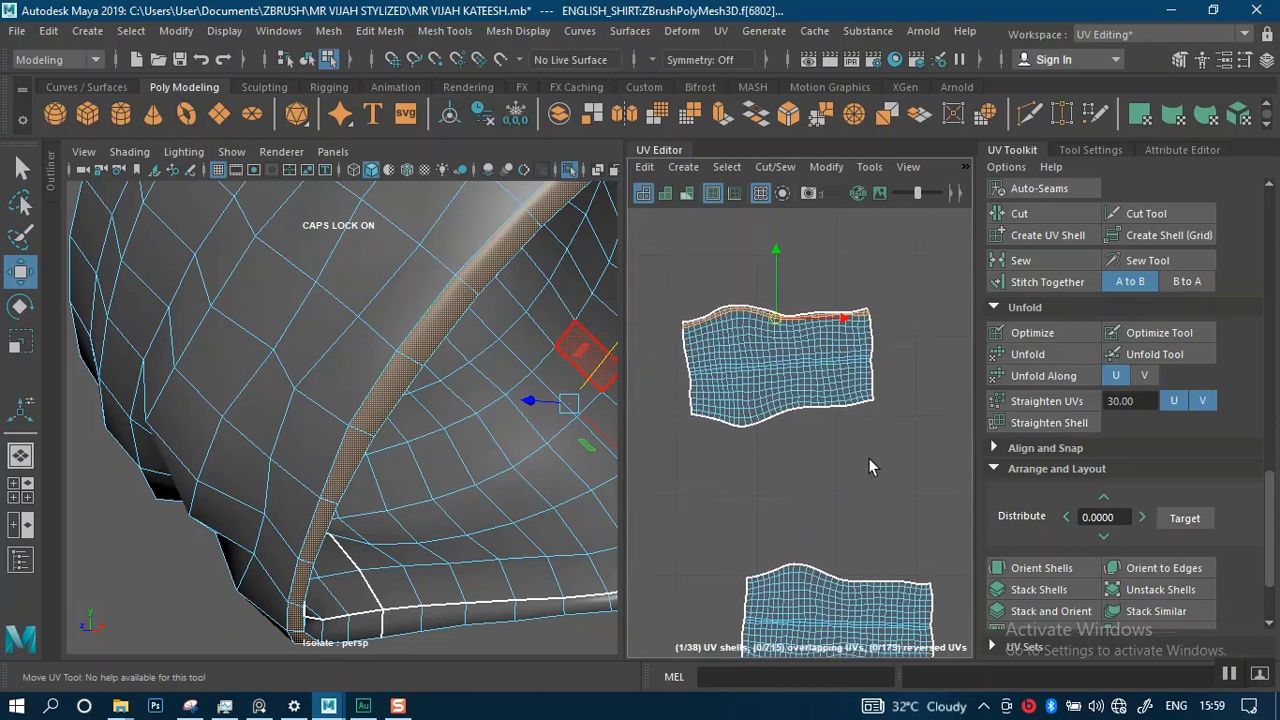
pyautogui.scroll(-1, 870, 465)
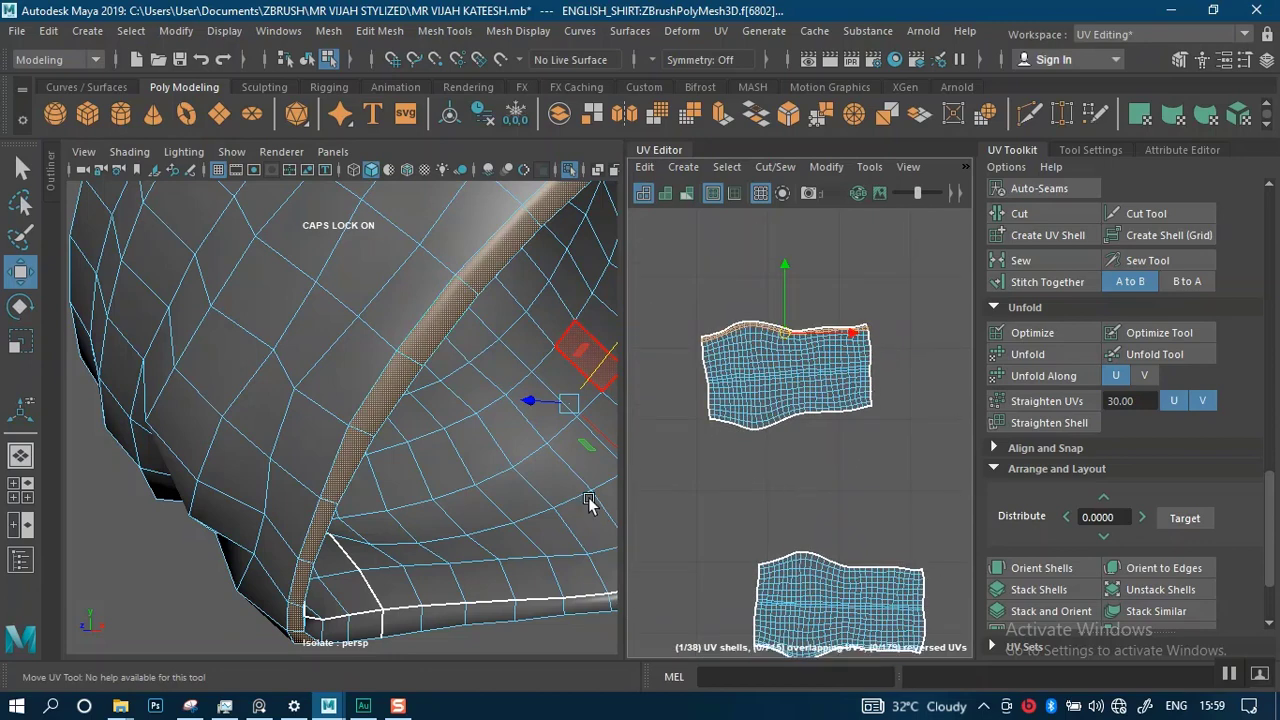
pyautogui.keyDown('alt'); pyautogui.moveTo(377, 425); pyautogui.dragTo(331, 382, button='right'); pyautogui.keyUp('alt')
pyautogui.moveTo(362, 393)
pyautogui.keyDown('alt'); pyautogui.mouseDown()
pyautogui.moveTo(339, 407)
pyautogui.moveTo(348, 412)
pyautogui.mouseUp(); pyautogui.keyUp('alt')
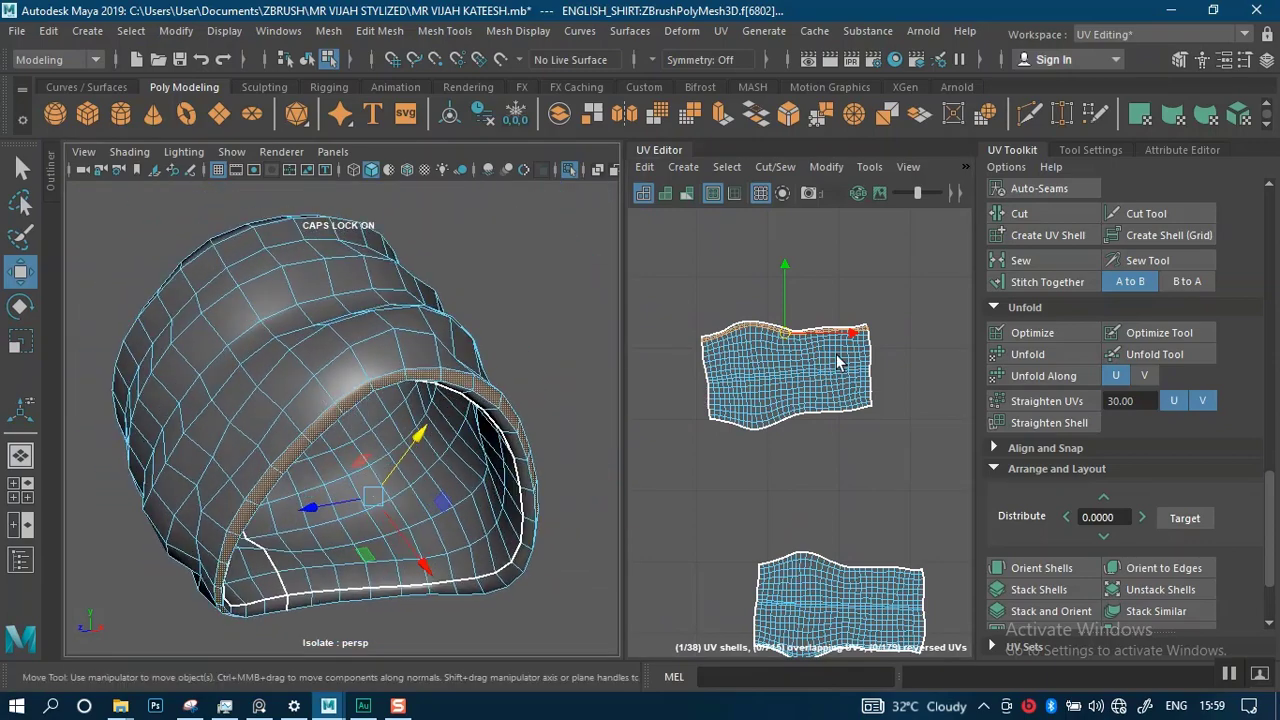
pyautogui.keyDown('alt'); pyautogui.moveTo(366, 468); pyautogui.dragTo(390, 430, button='middle'); pyautogui.keyUp('alt')
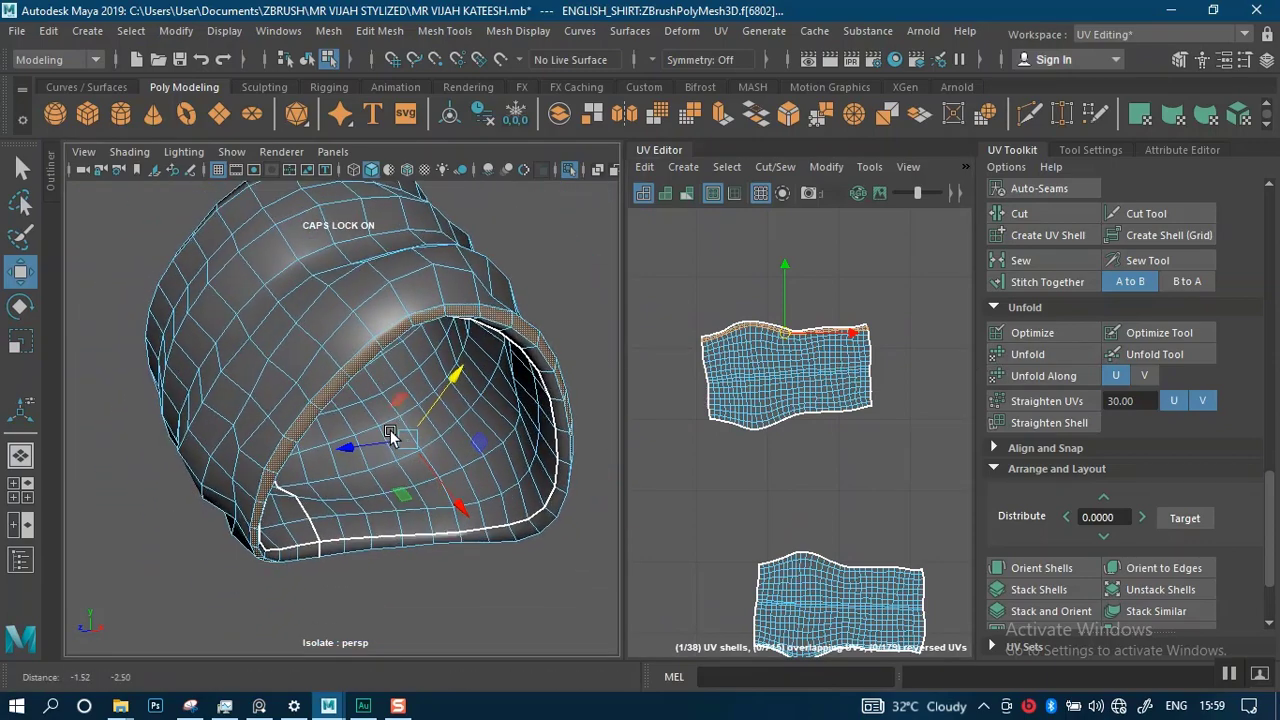
# - Select the complete upper cuff shell and flip it in V
pyautogui.rightClick(815, 390)
pyautogui.moveTo(748, 382); pyautogui.dragTo(743, 363, button='right')
pyautogui.click(754, 380)
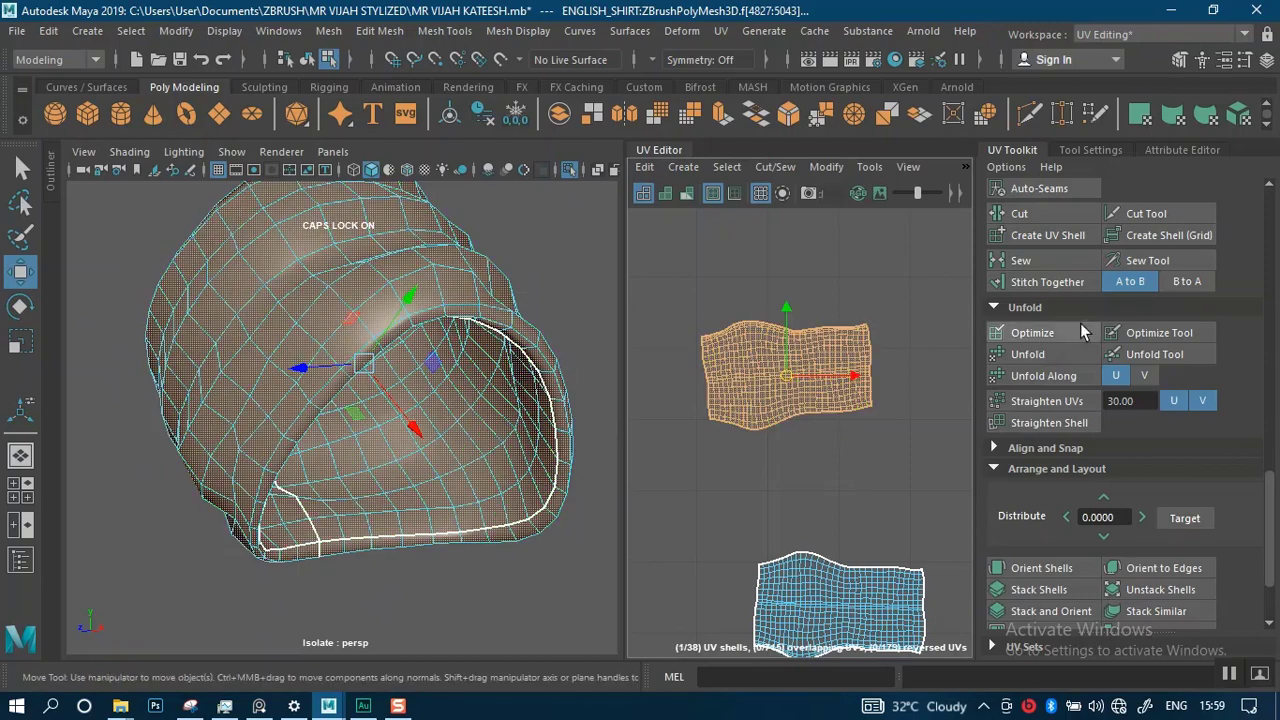
pyautogui.scroll(4, 1115, 312)
pyautogui.scroll(2, 1116, 317)
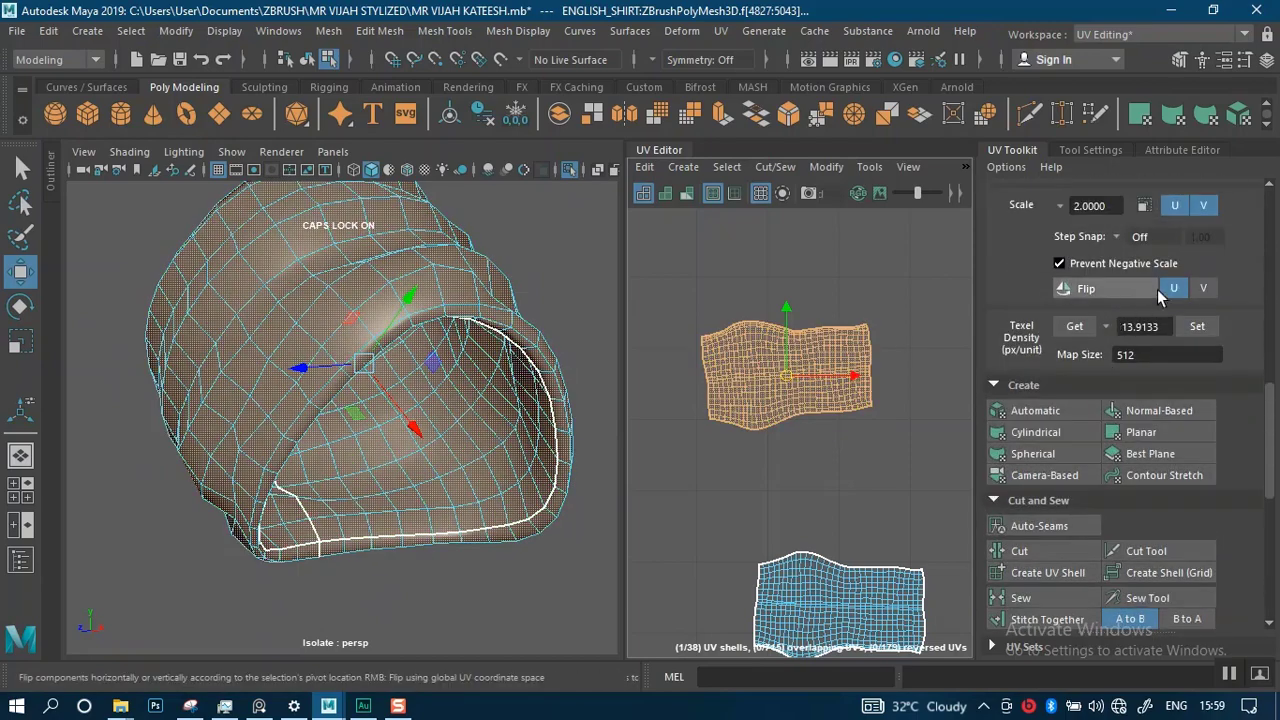
pyautogui.click(1121, 290)
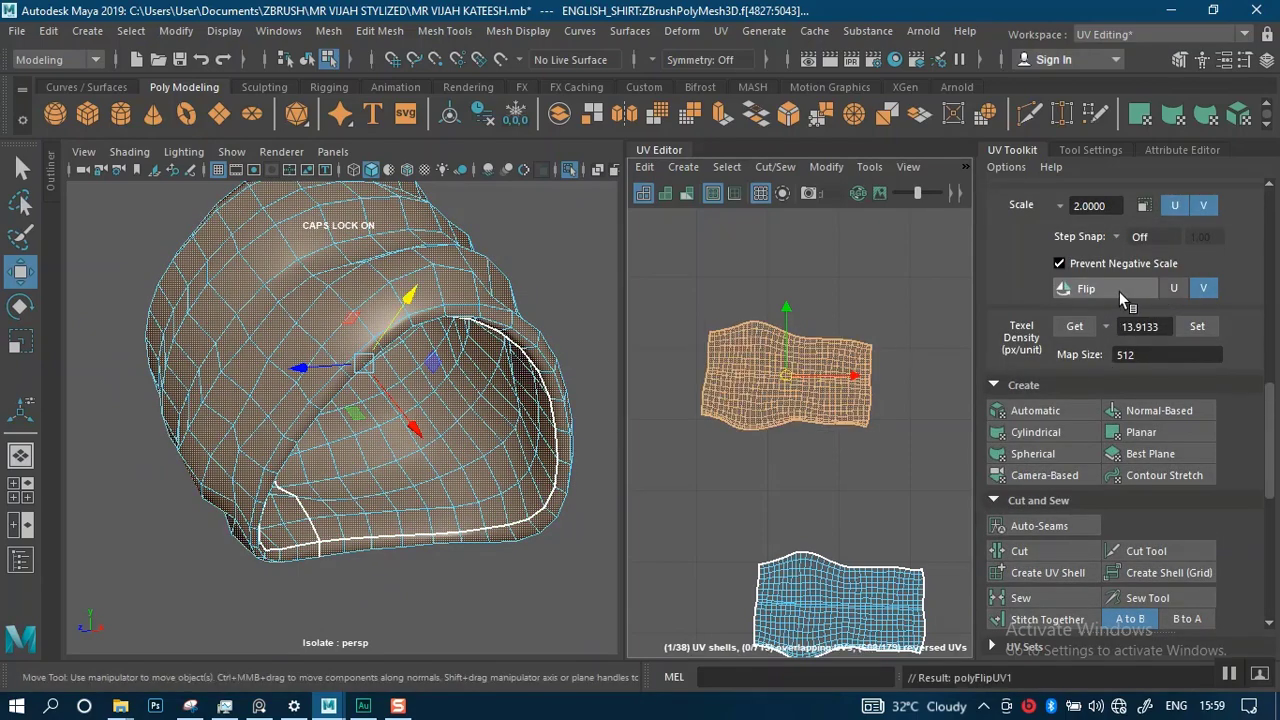
# - Select a single face on the cuff's hem near the seam to locate it on the flipped UV shell
pyautogui.rightClick(731, 371)
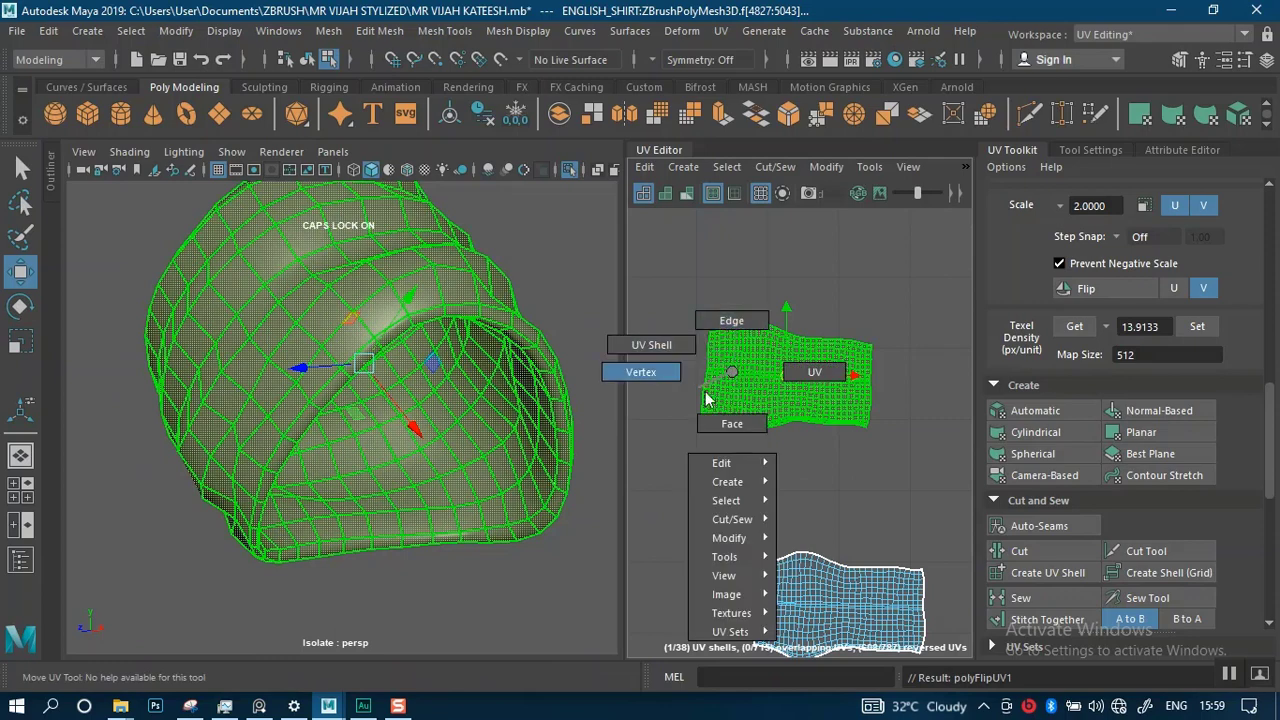
pyautogui.moveTo(706, 399); pyautogui.dragTo(728, 454, button='right')
pyautogui.press('f')
pyautogui.click(401, 590)
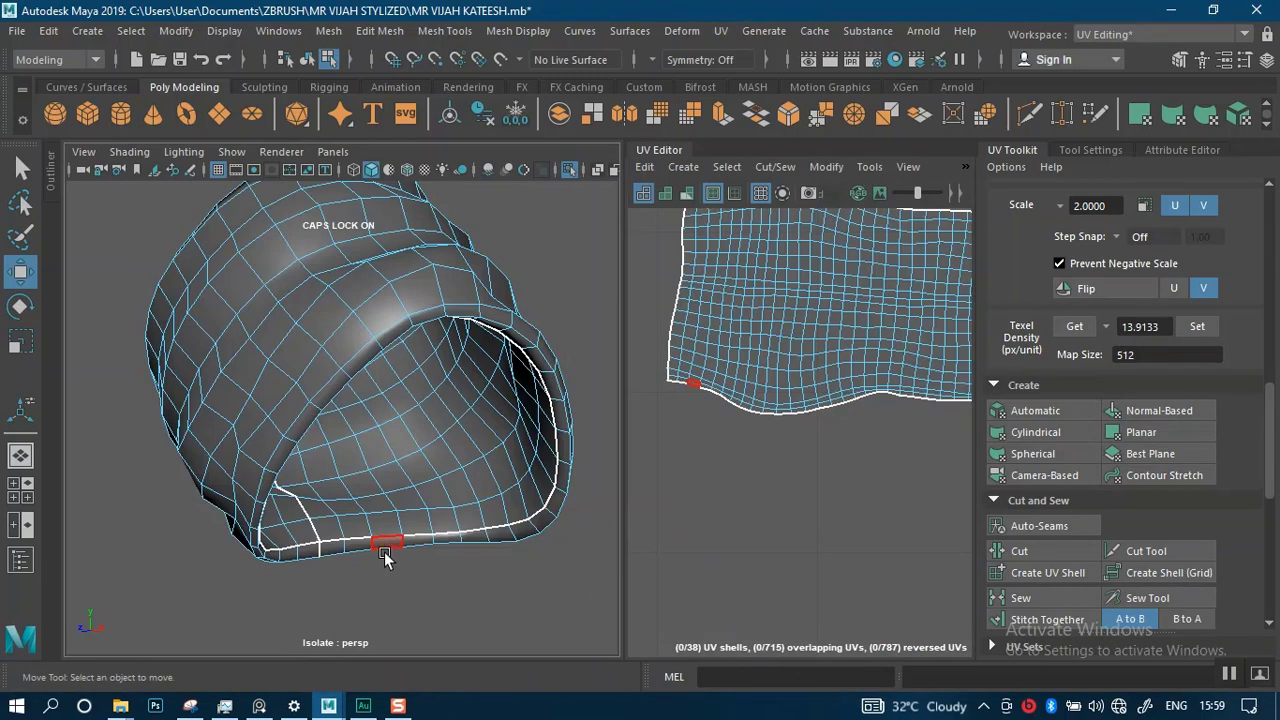
pyautogui.click(382, 550)
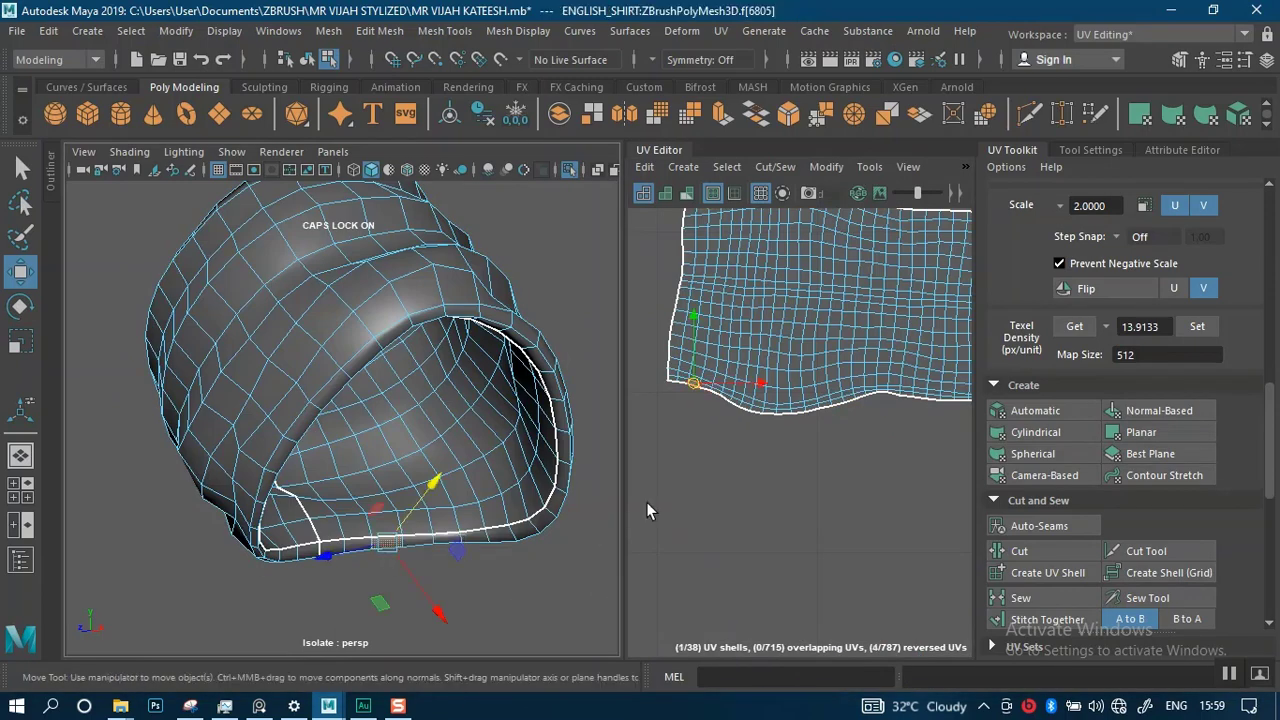
# - Select the corresponding corner face on the lower cuff shell and examine its position on the opposite cuff's hem
pyautogui.keyDown('alt'); pyautogui.moveTo(787, 497); pyautogui.dragTo(797, 420, button='right'); pyautogui.keyUp('alt')
pyautogui.keyDown('alt'); pyautogui.moveTo(843, 647); pyautogui.dragTo(776, 372, button='middle'); pyautogui.keyUp('alt')
pyautogui.keyDown('alt'); pyautogui.moveTo(781, 392); pyautogui.dragTo(783, 545, button='right'); pyautogui.keyUp('alt')
pyautogui.keyDown('alt'); pyautogui.moveTo(775, 509); pyautogui.dragTo(856, 396, button='middle'); pyautogui.keyUp('alt')
pyautogui.click(736, 451)
pyautogui.keyDown('alt'); pyautogui.moveTo(397, 507); pyautogui.dragTo(268, 389, button='right'); pyautogui.keyUp('alt')
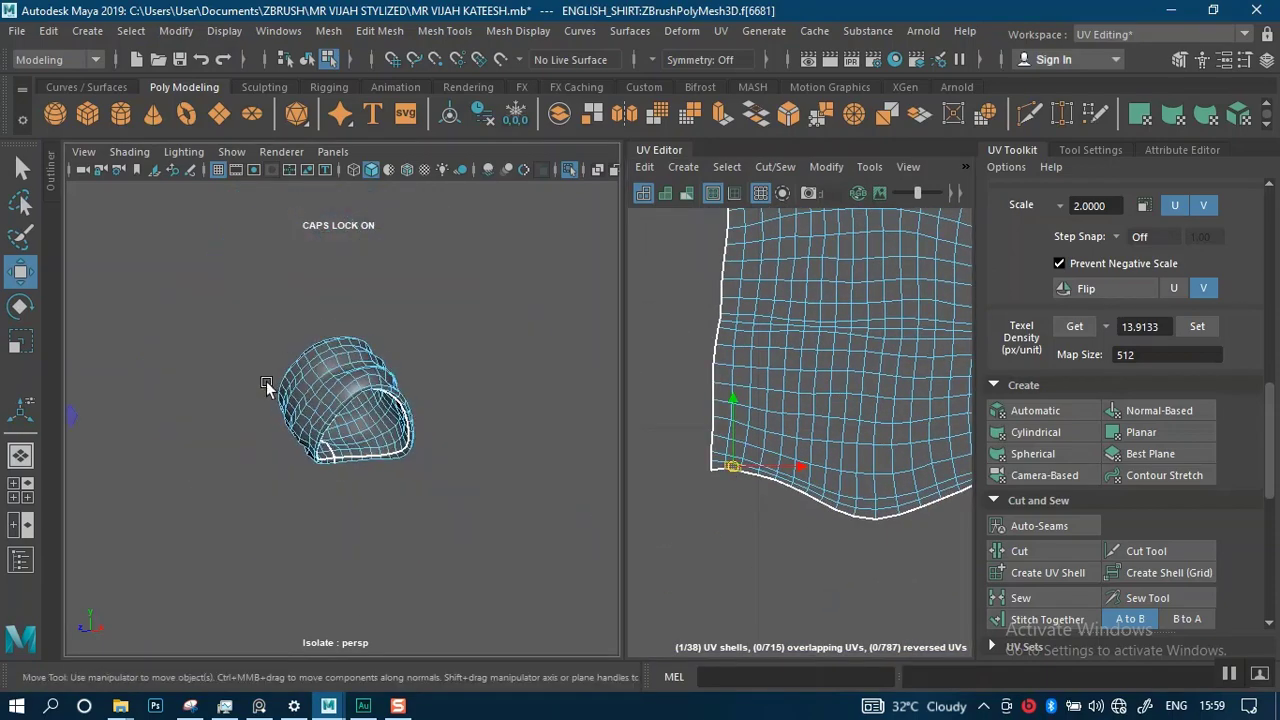
pyautogui.keyDown('alt'); pyautogui.moveTo(268, 389); pyautogui.dragTo(405, 380); pyautogui.keyUp('alt')
pyautogui.keyDown('alt'); pyautogui.moveTo(380, 400); pyautogui.dragTo(370, 530, button='right'); pyautogui.keyUp('alt')
pyautogui.keyDown('alt'); pyautogui.moveTo(370, 388); pyautogui.dragTo(420, 358); pyautogui.keyUp('alt')
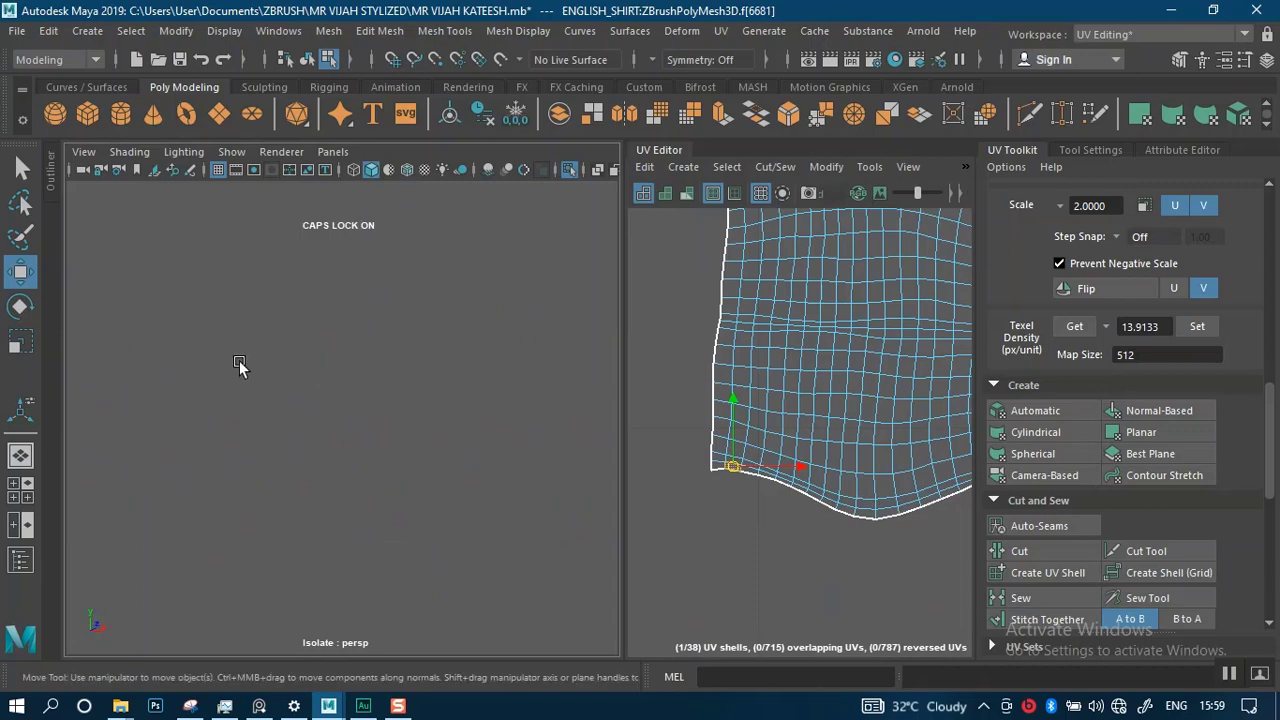
pyautogui.keyDown('alt'); pyautogui.moveTo(240, 366); pyautogui.dragTo(486, 309, button='middle'); pyautogui.keyUp('alt')
pyautogui.keyDown('alt'); pyautogui.moveTo(363, 400); pyautogui.dragTo(303, 394); pyautogui.keyUp('alt')
pyautogui.keyDown('alt'); pyautogui.moveTo(303, 394); pyautogui.dragTo(345, 393, button='right'); pyautogui.keyUp('alt')
pyautogui.keyDown('alt'); pyautogui.moveTo(345, 393); pyautogui.dragTo(285, 347); pyautogui.keyUp('alt')
pyautogui.keyDown('alt'); pyautogui.moveTo(216, 325); pyautogui.dragTo(406, 331, button='middle'); pyautogui.keyUp('alt')
pyautogui.keyDown('alt'); pyautogui.moveTo(406, 331); pyautogui.dragTo(453, 566, button='right'); pyautogui.keyUp('alt')
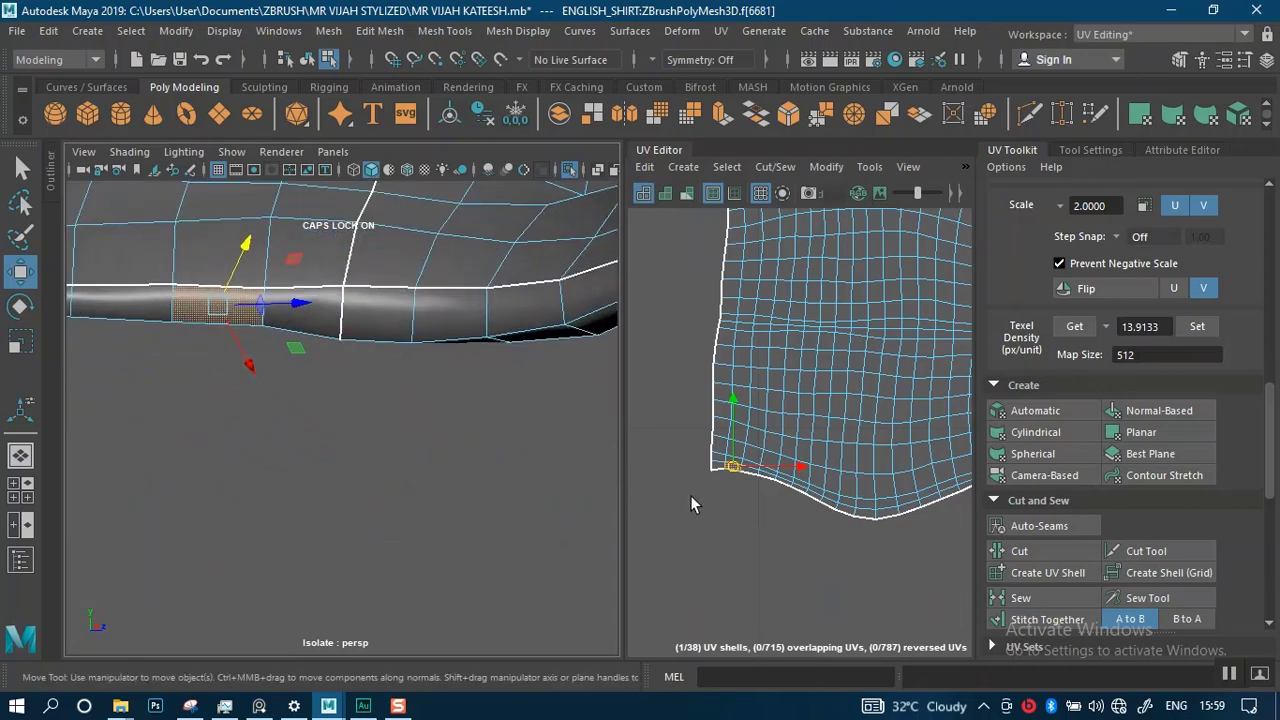
# - Rotate the flipped cuff shell slightly to level it and place it directly above the other cuff shell
pyautogui.scroll(-6, 690, 504)
pyautogui.scroll(4, 812, 472)
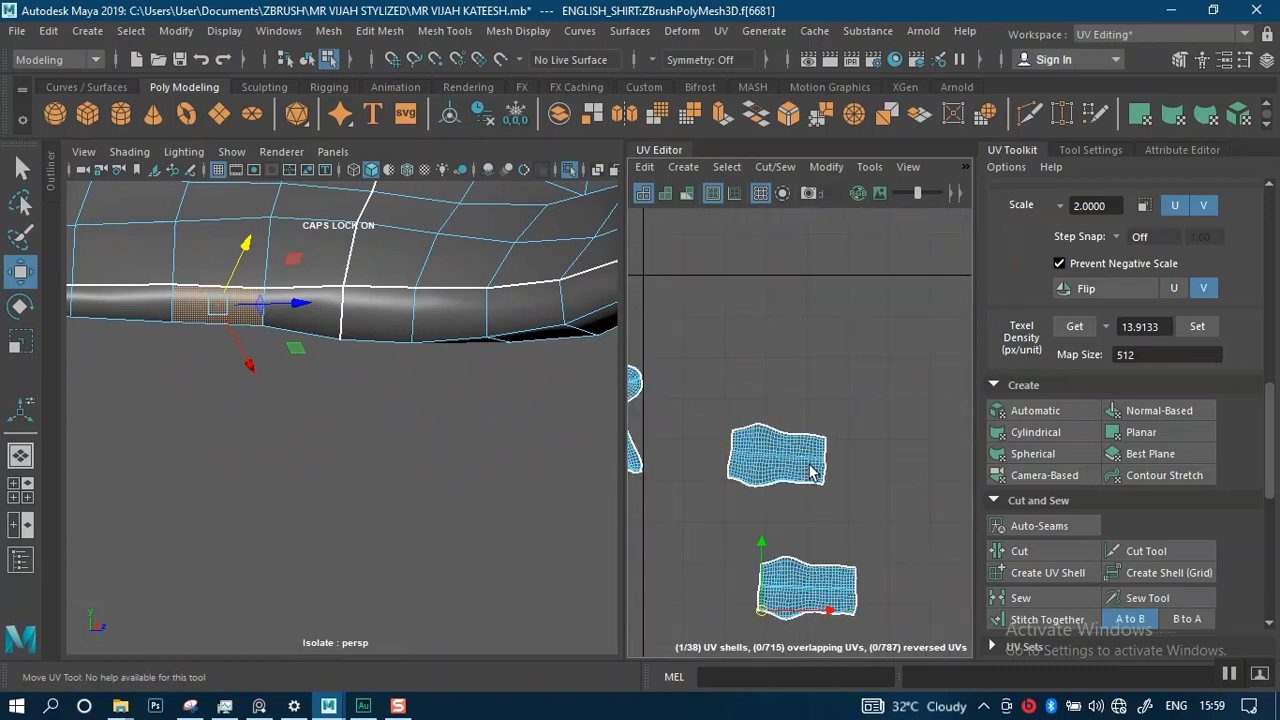
pyautogui.moveTo(810, 442); pyautogui.dragTo(810, 462, button='right')
pyautogui.moveTo(745, 435); pyautogui.dragTo(764, 445, button='right')
pyautogui.click(764, 445)
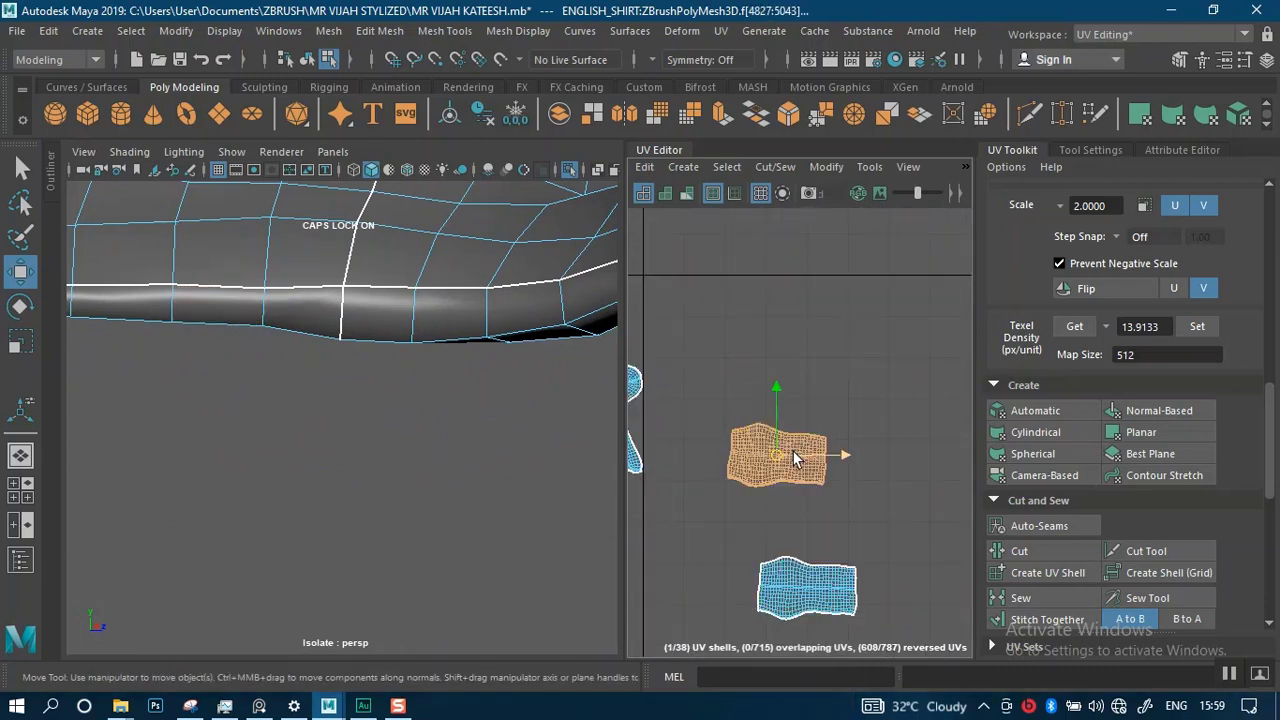
pyautogui.press('e')
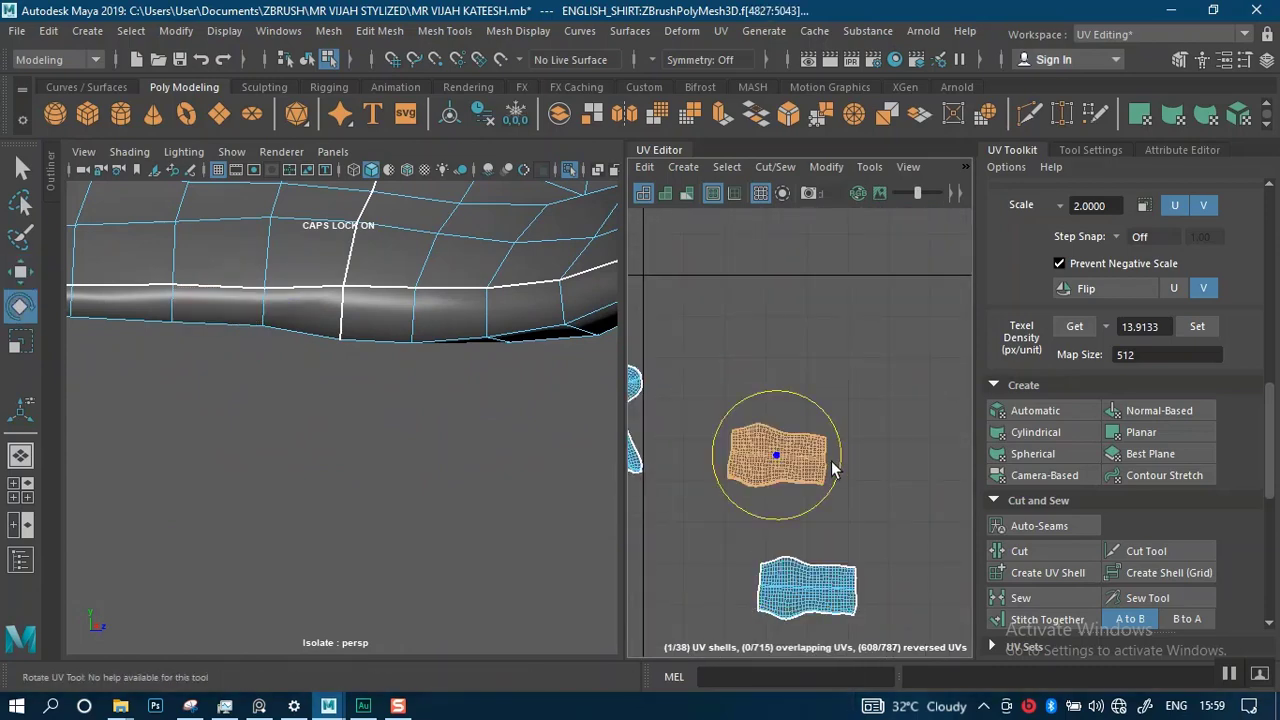
pyautogui.press('w')
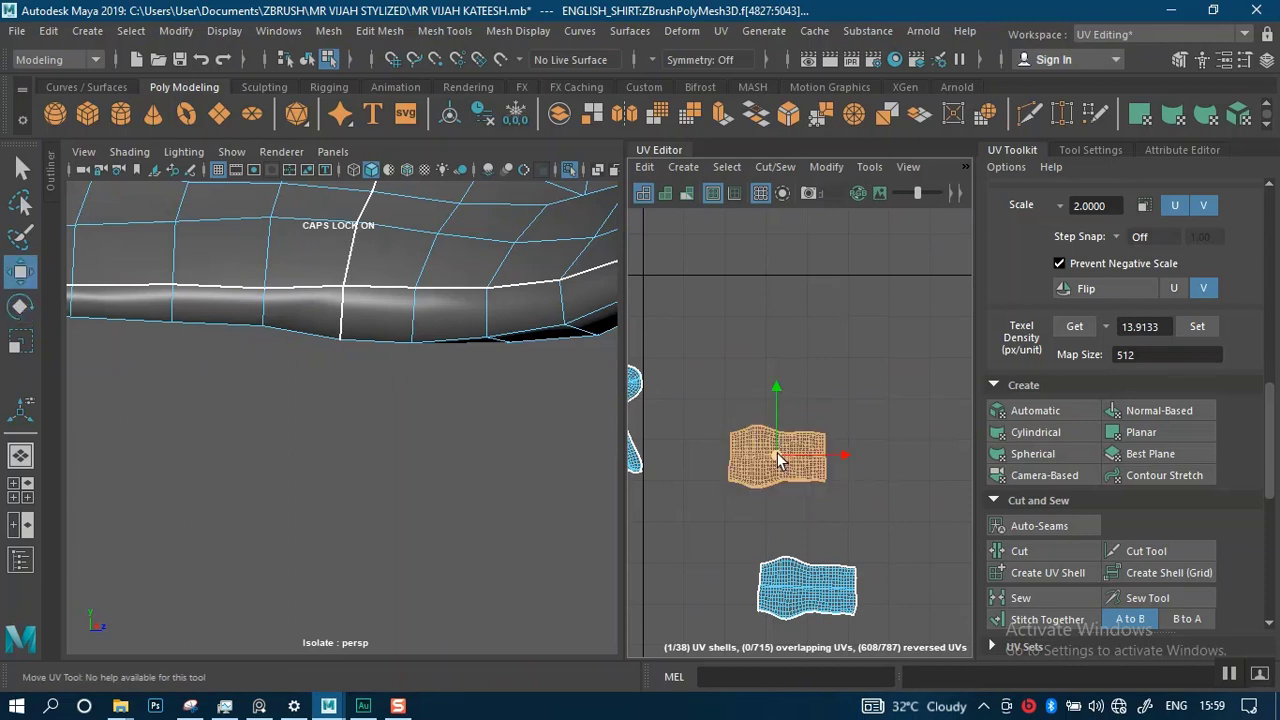
pyautogui.moveTo(777, 452); pyautogui.dragTo(807, 524)
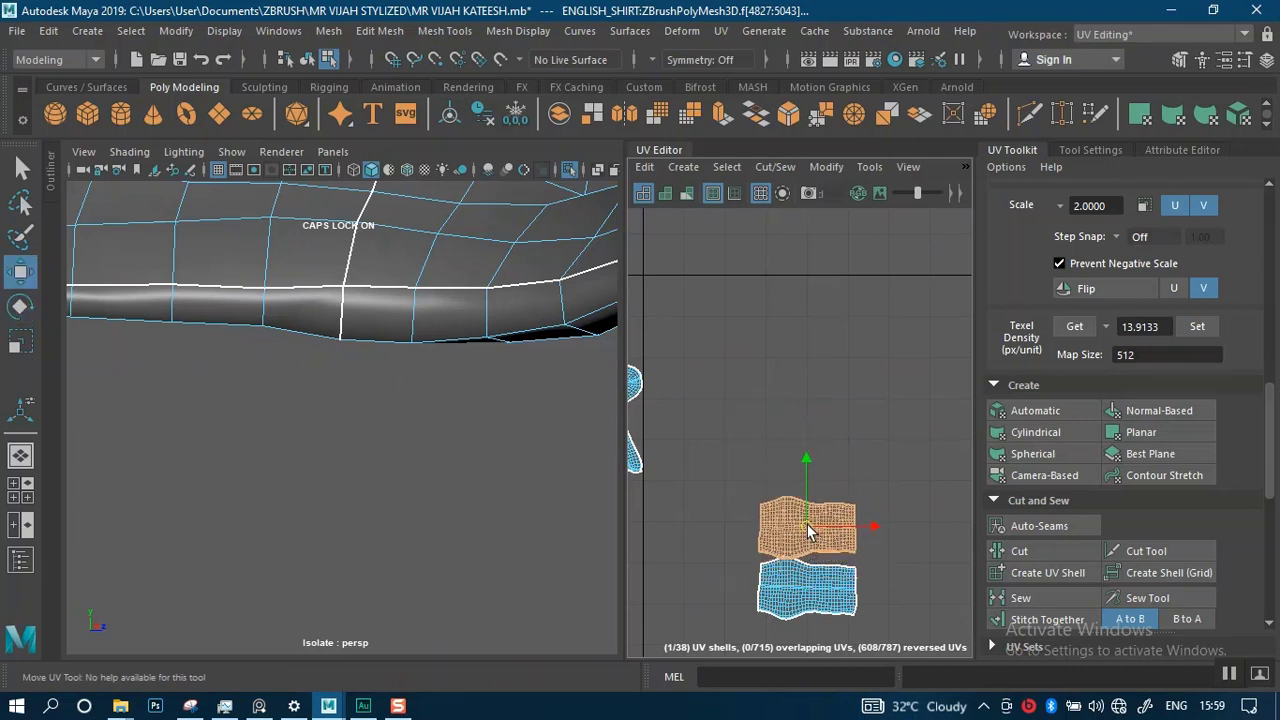
# - Select both cuff shells and move them together to the upper right of the four sleeve shells
pyautogui.moveTo(875, 656); pyautogui.dragTo(875, 657)
pyautogui.keyDown('alt'); pyautogui.moveTo(858, 583); pyautogui.dragTo(770, 370, button='right'); pyautogui.keyUp('alt')
pyautogui.moveTo(830, 564); pyautogui.dragTo(889, 266)
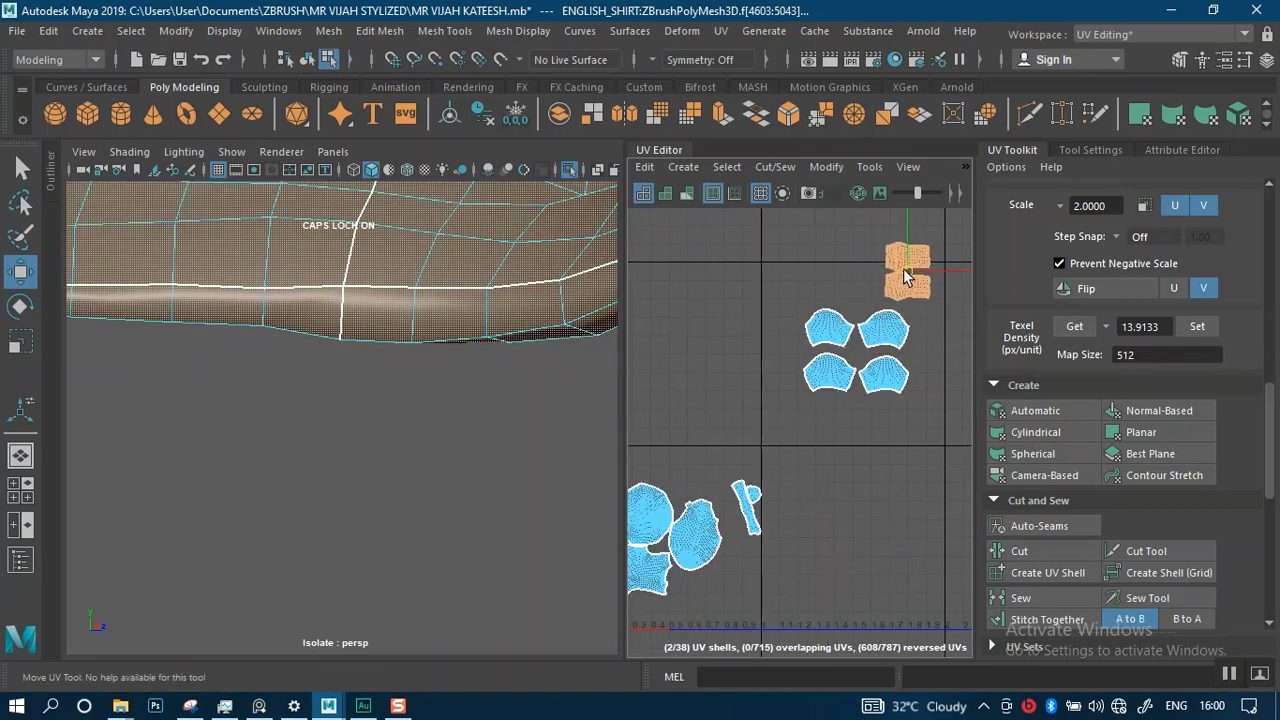
# - Turn off isolation of the cuffs and frame the shirt on the full character in the 3D view
pyautogui.keyDown('alt'); pyautogui.moveTo(413, 450); pyautogui.dragTo(357, 313, button='right'); pyautogui.keyUp('alt')
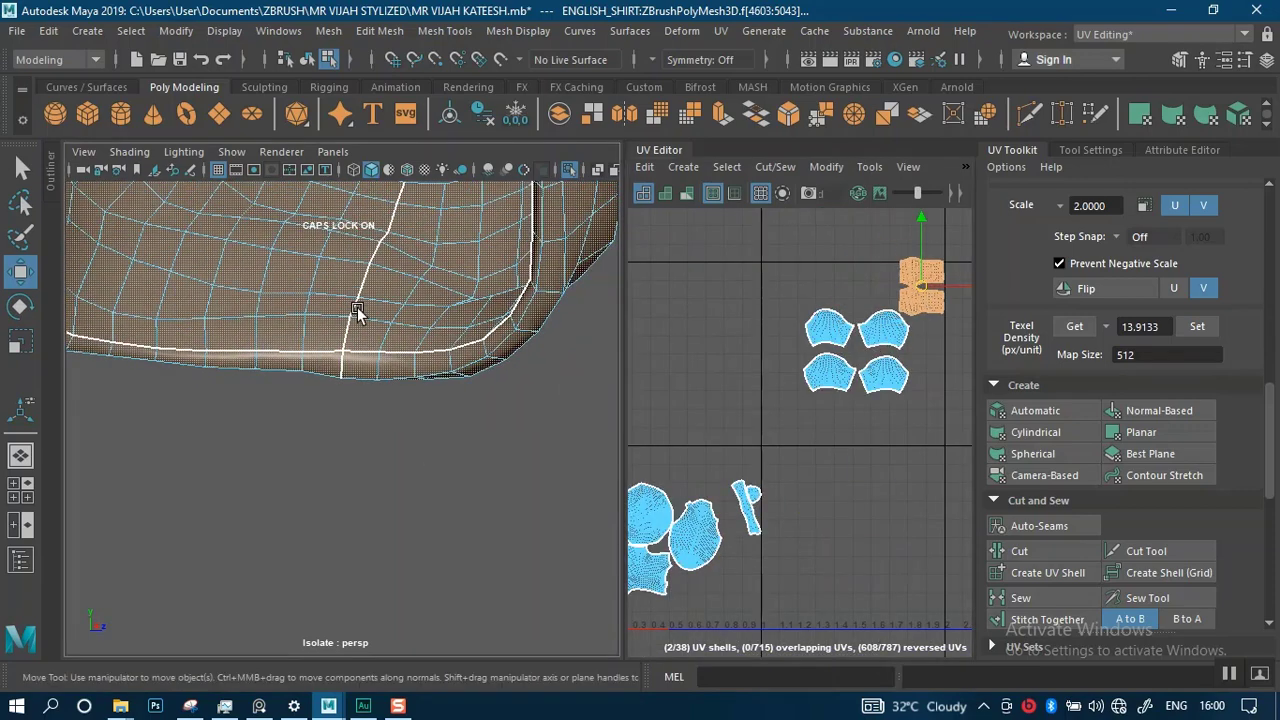
pyautogui.hotkey('ctrl', '1')
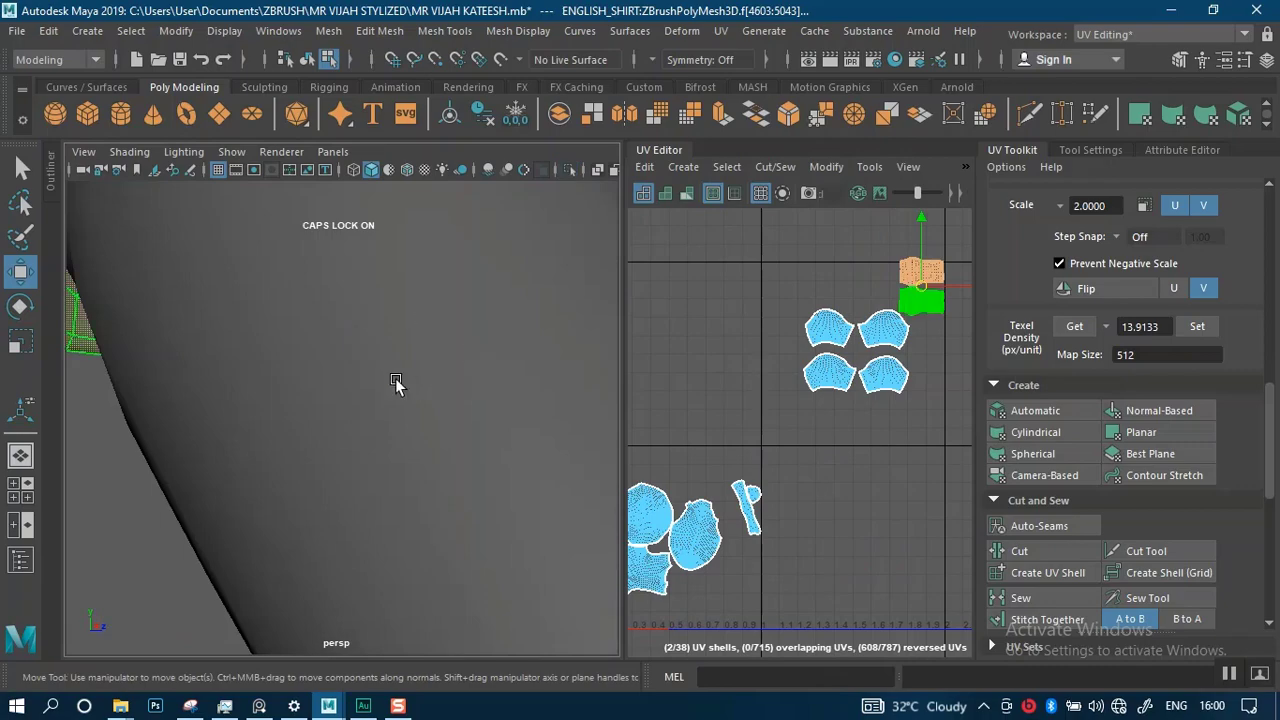
pyautogui.press('f')
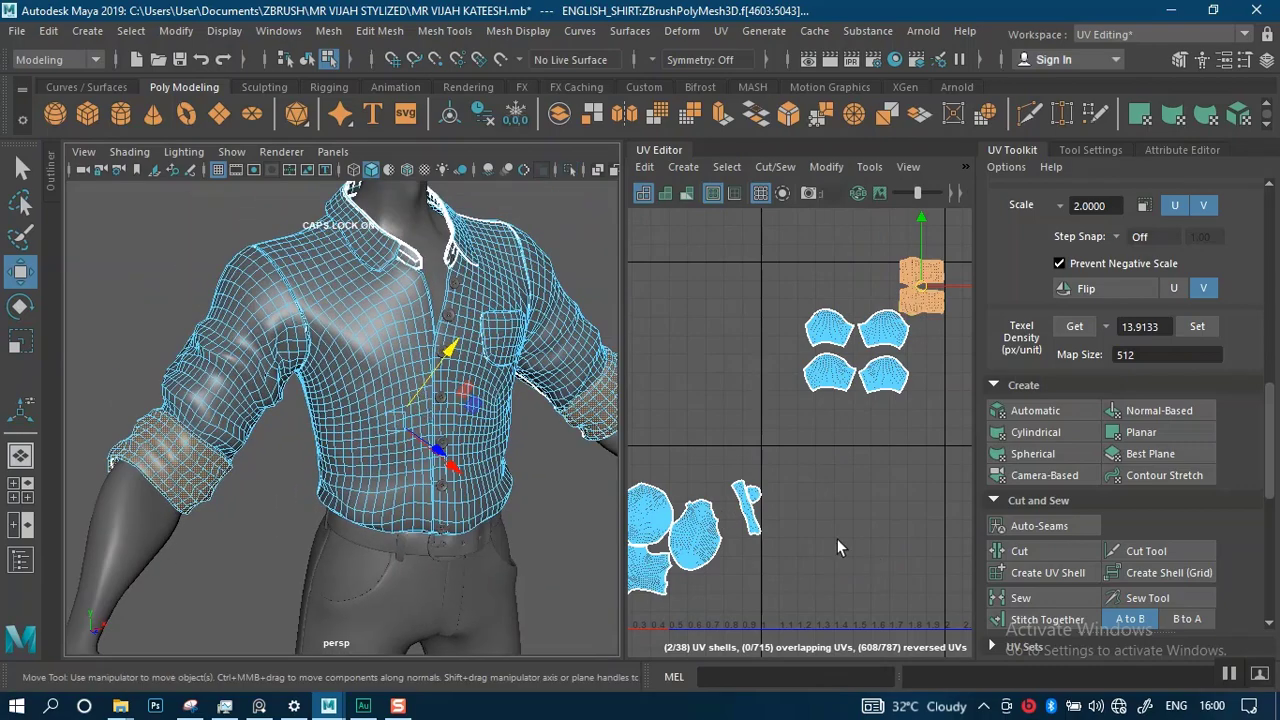
# - Select the UV shells of both front halves of the shirt and isolate them in the 3D view
pyautogui.press('f')
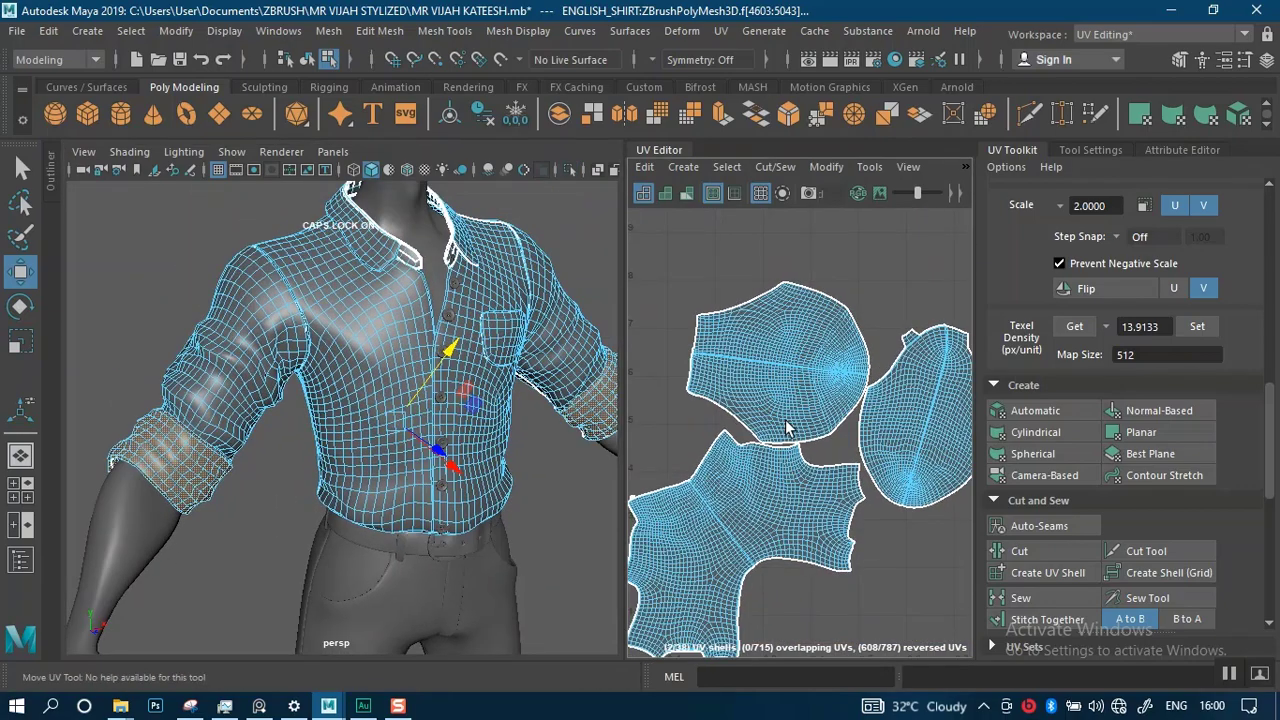
pyautogui.click(785, 380)
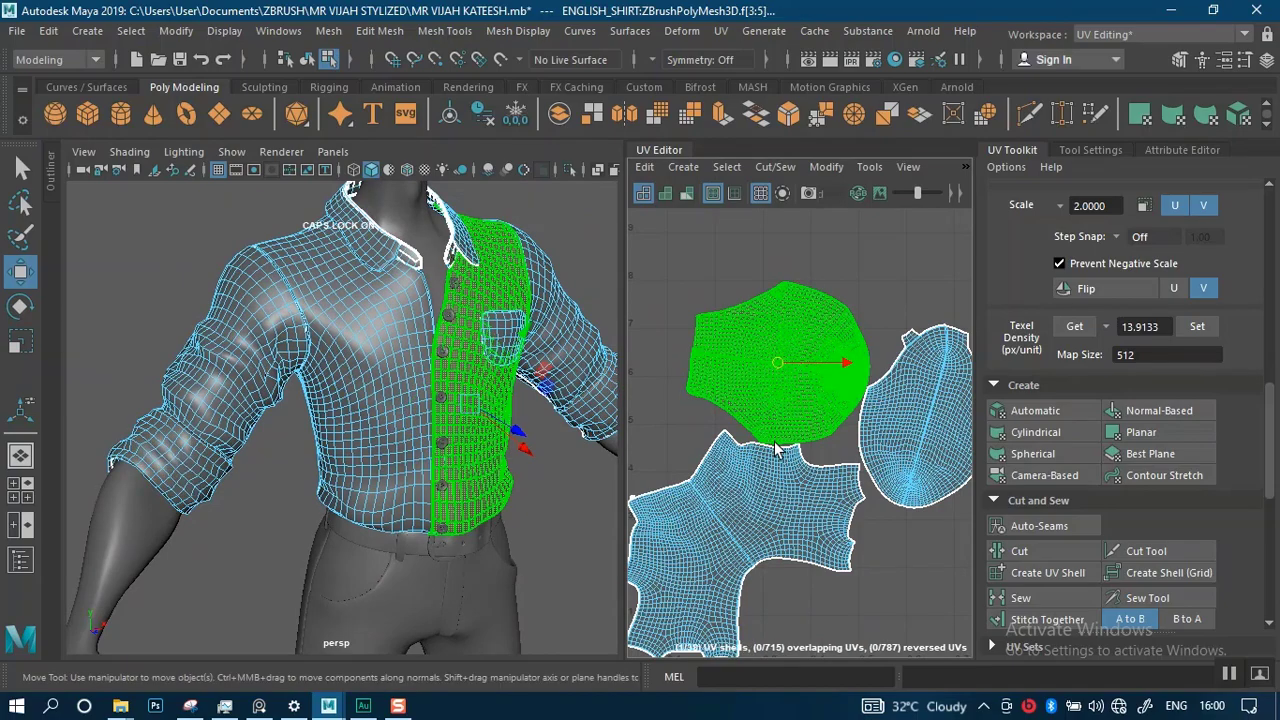
pyautogui.scroll(3, 786, 405)
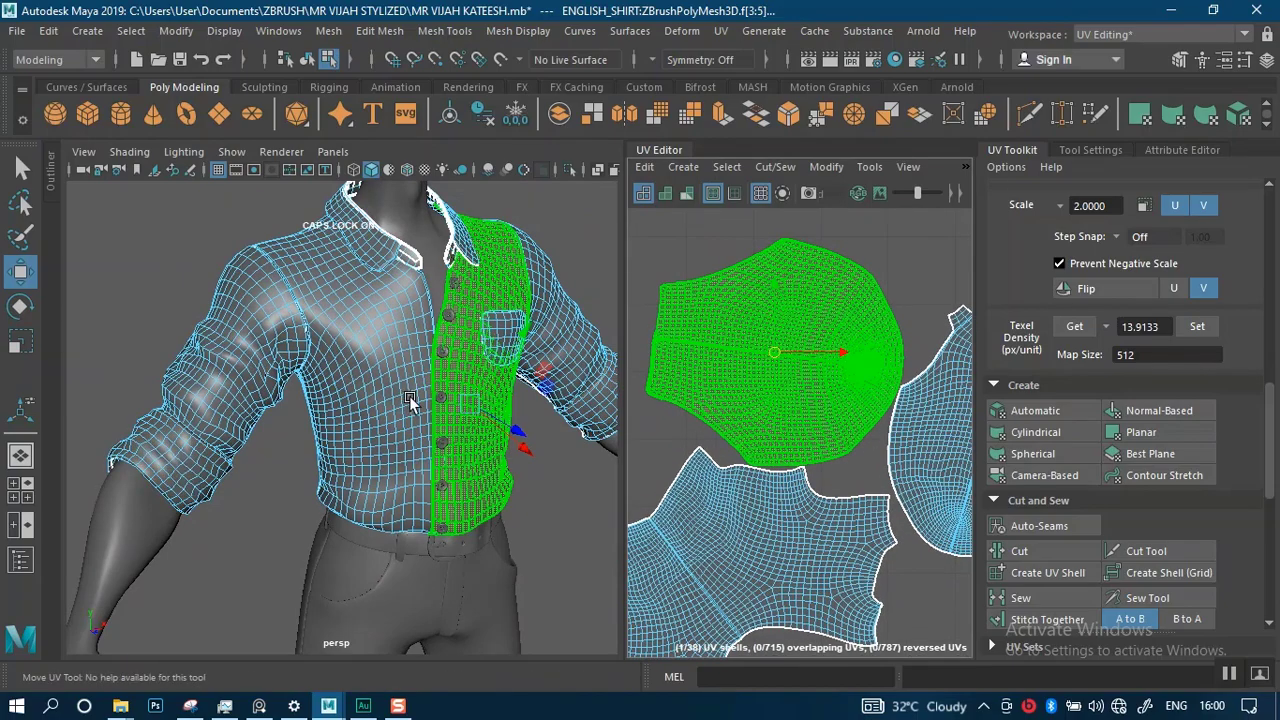
pyautogui.moveTo(410, 400)
pyautogui.keyDown('alt'); pyautogui.mouseDown()
pyautogui.moveTo(443, 443)
pyautogui.moveTo(602, 437)
pyautogui.moveTo(402, 407)
pyautogui.mouseUp(); pyautogui.keyUp('alt')
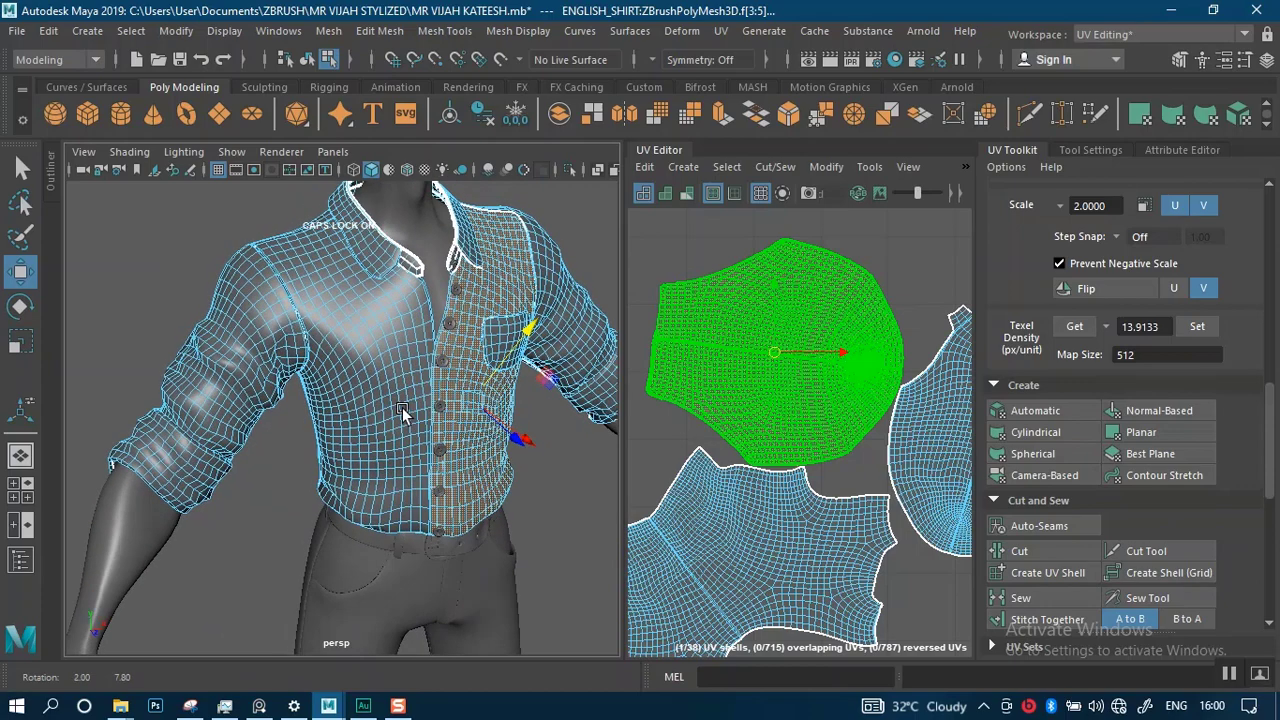
pyautogui.keyDown('shift'); pyautogui.click(386, 413); pyautogui.keyUp('shift')
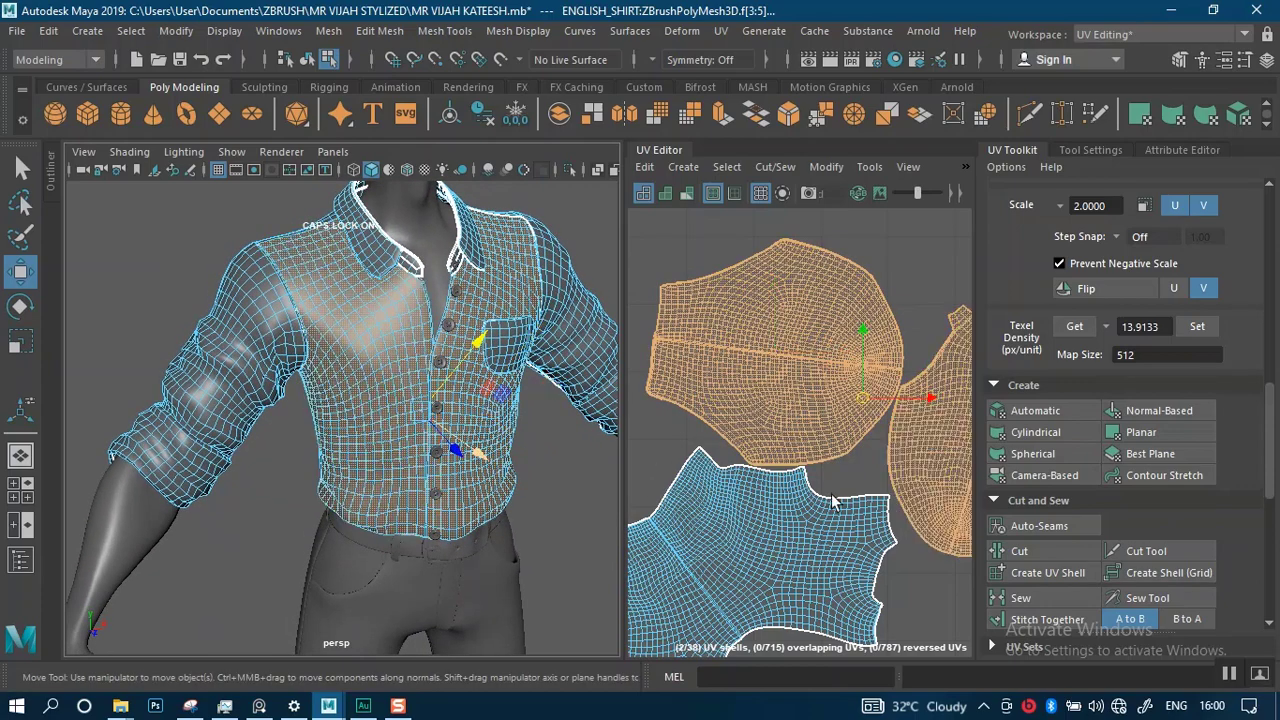
pyautogui.scroll(-5, 752, 370)
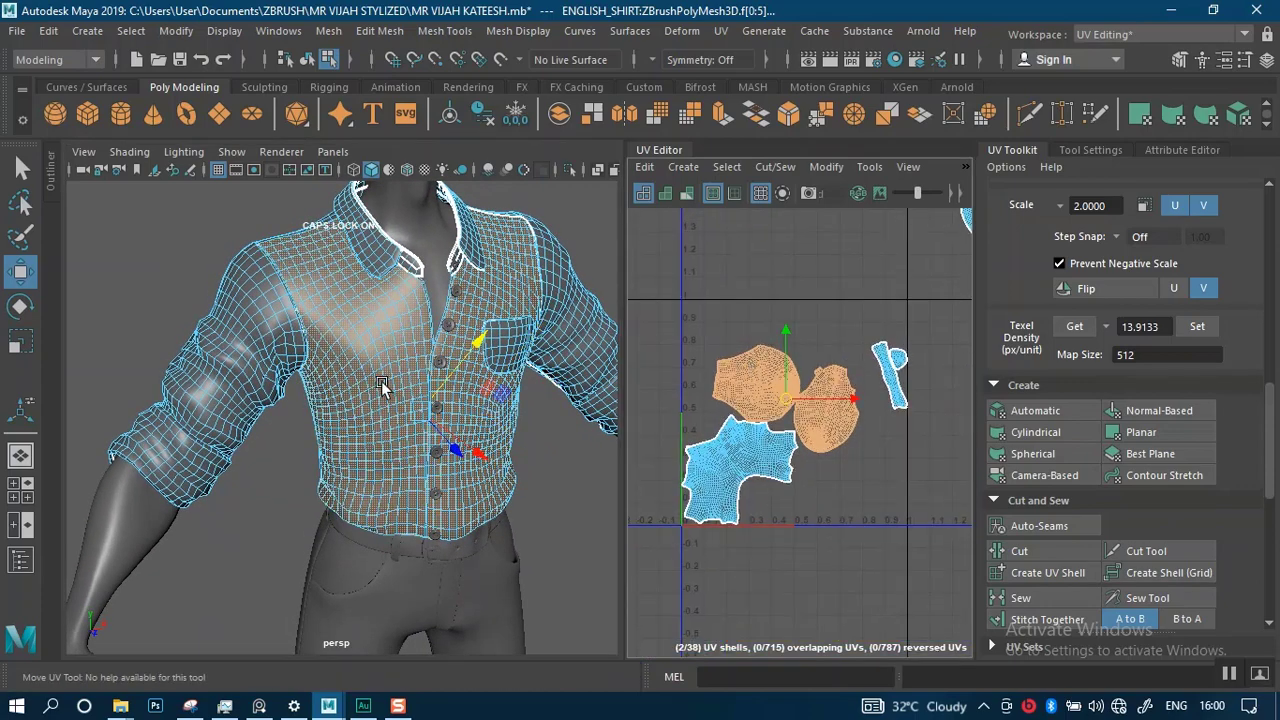
pyautogui.hotkey('ctrl', '1')
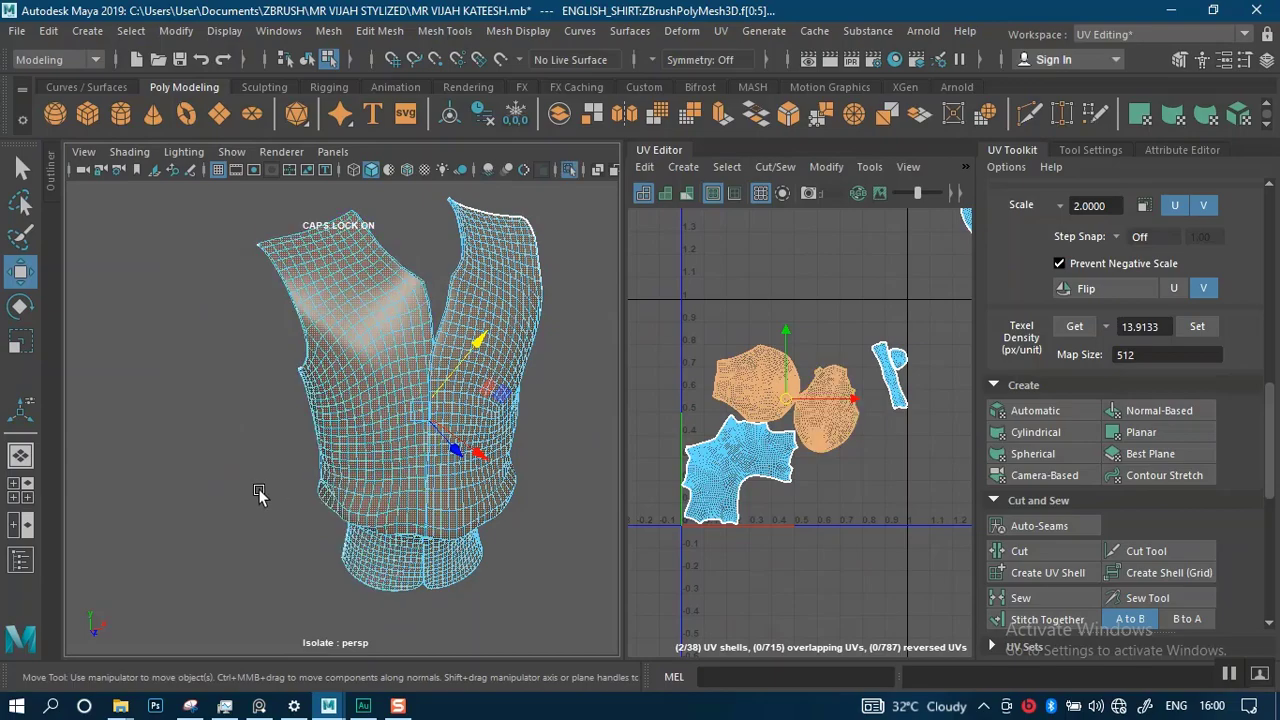
pyautogui.keyDown('alt'); pyautogui.moveTo(381, 381); pyautogui.dragTo(632, 457); pyautogui.keyUp('alt')
# - Select the stepped seam edges beside the front panel's outer rim and stitch them together
pyautogui.scroll(10, 484, 407)
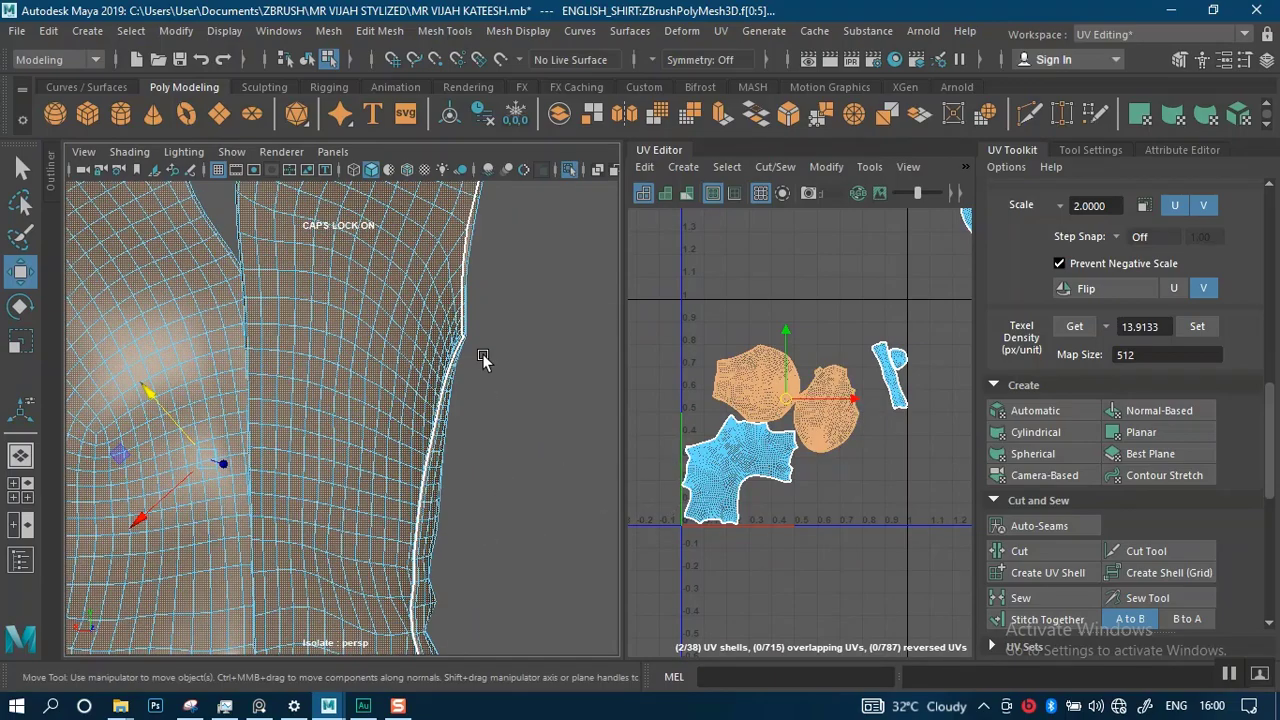
pyautogui.scroll(-5, 418, 450)
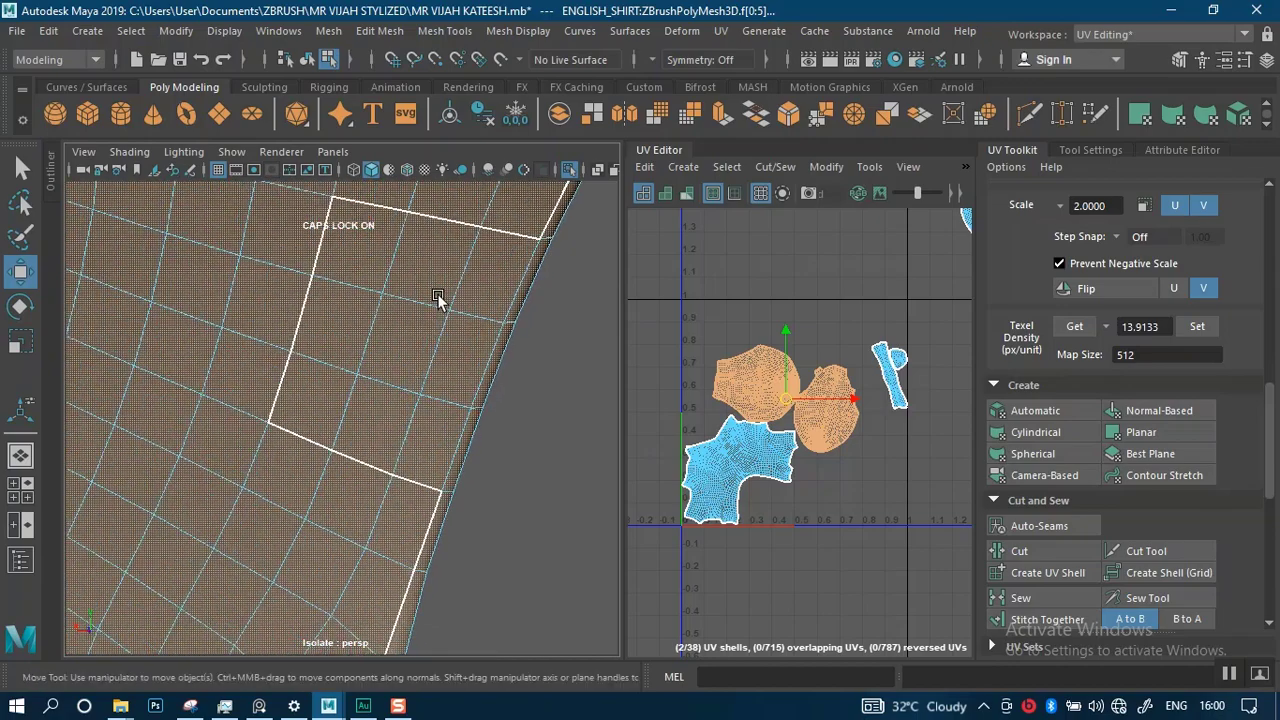
pyautogui.moveTo(443, 185); pyautogui.dragTo(443, 275, button='right')
pyautogui.moveTo(453, 138); pyautogui.dragTo(453, 138, button='right')
pyautogui.click(465, 275)
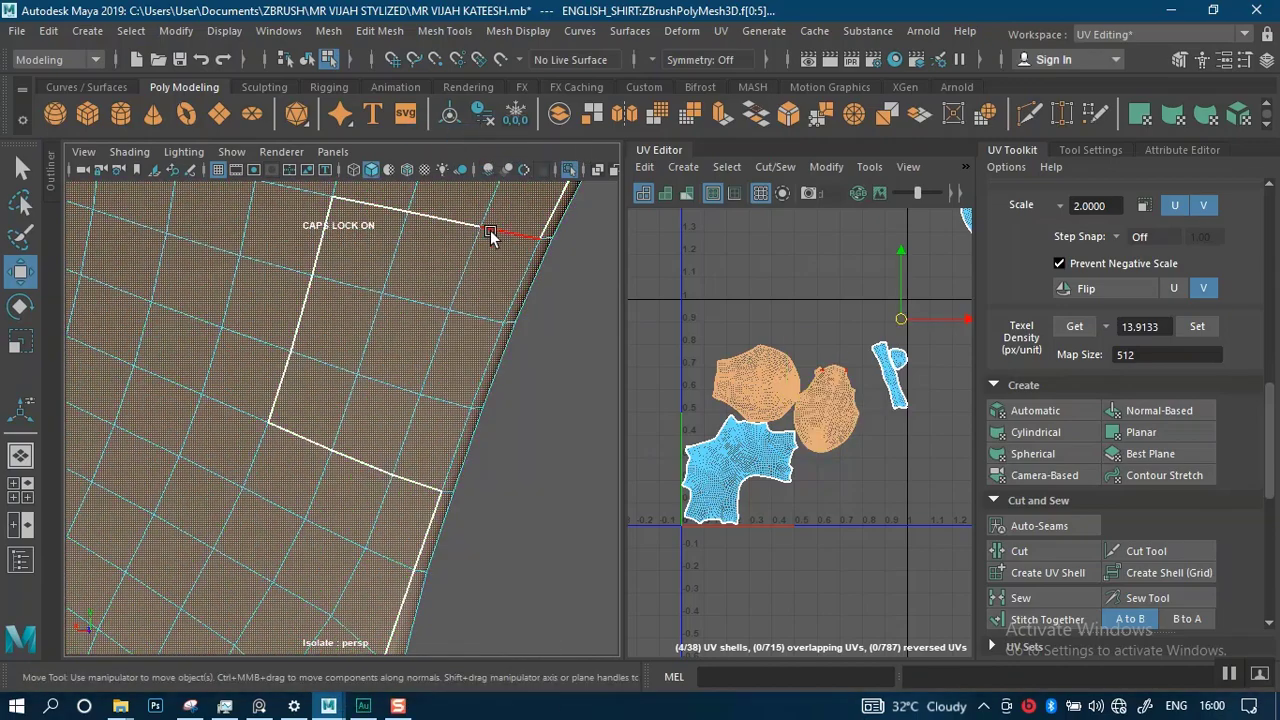
pyautogui.click(490, 232)
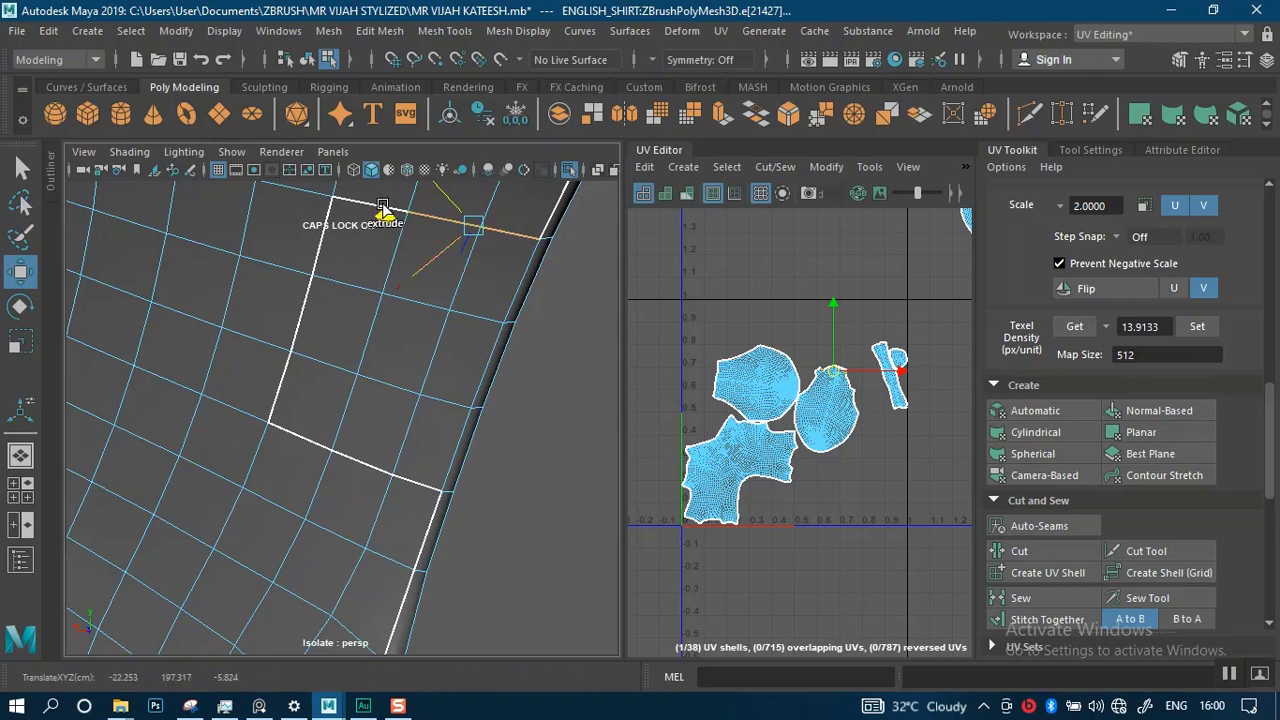
pyautogui.keyDown('alt'); pyautogui.moveTo(435, 392); pyautogui.dragTo(386, 380); pyautogui.keyUp('alt')
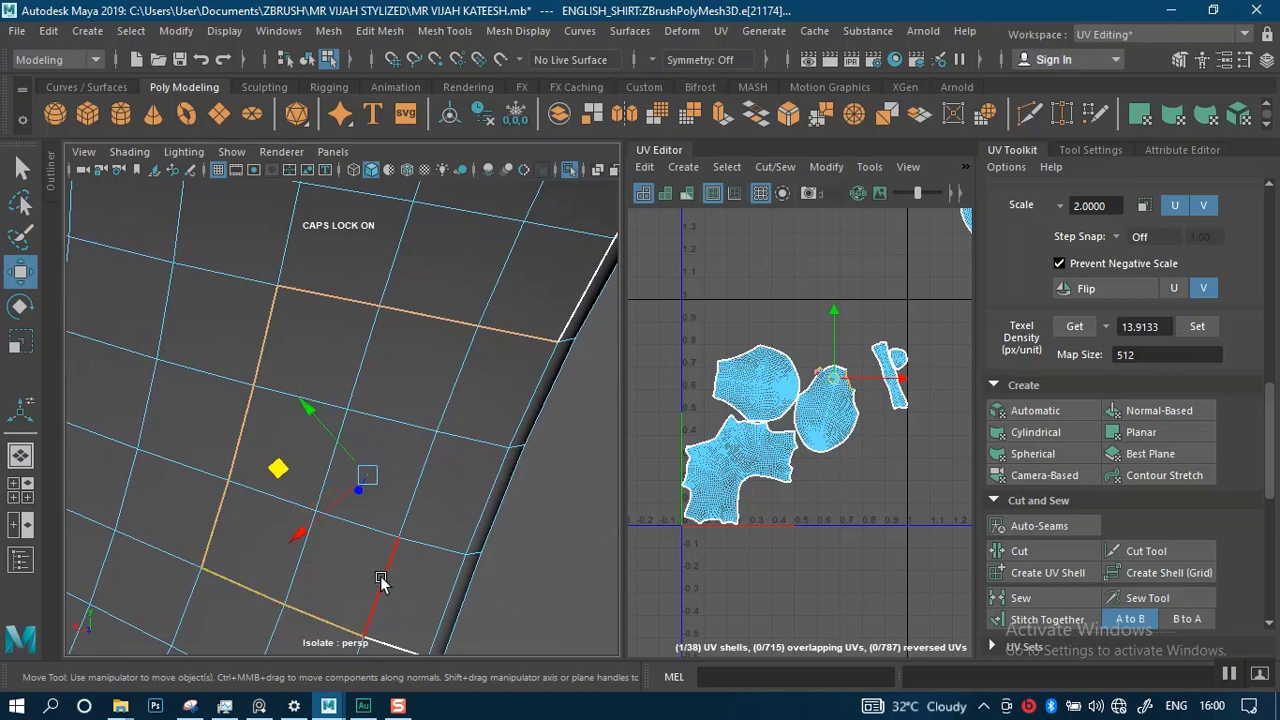
pyautogui.keyDown('alt'); pyautogui.moveTo(381, 580); pyautogui.dragTo(414, 492); pyautogui.keyUp('alt')
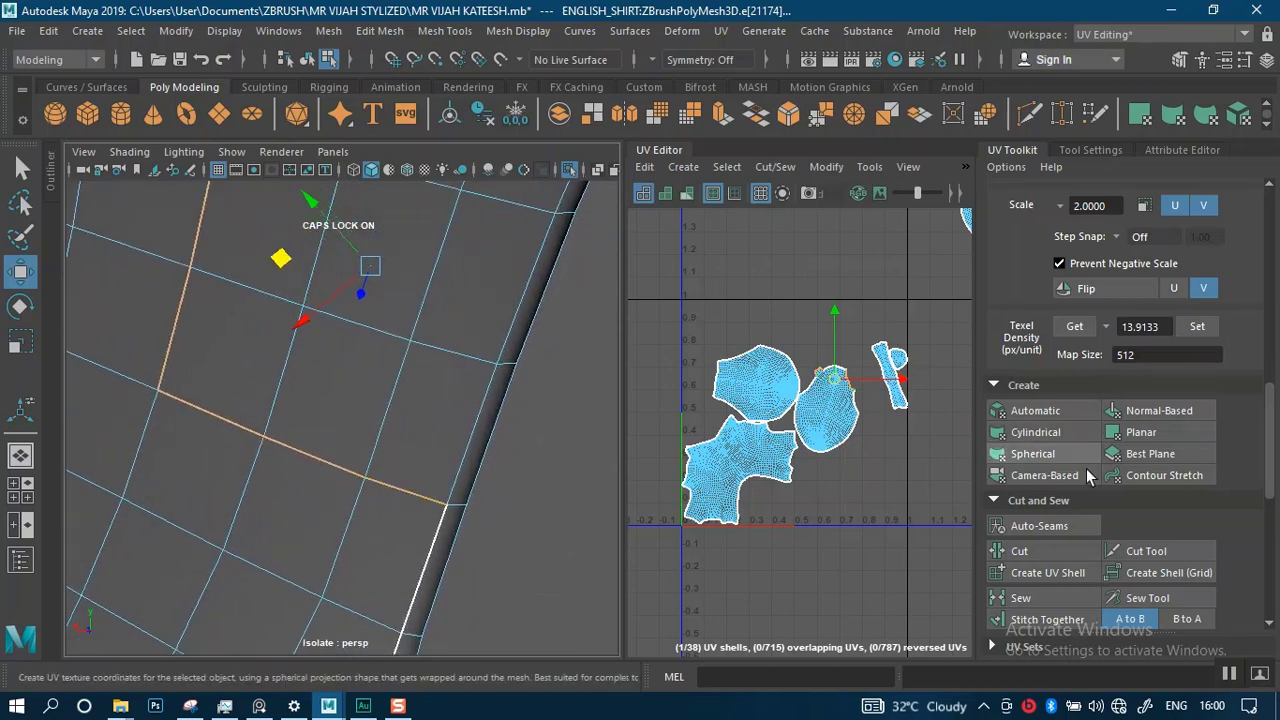
pyautogui.scroll(-3, 1032, 568)
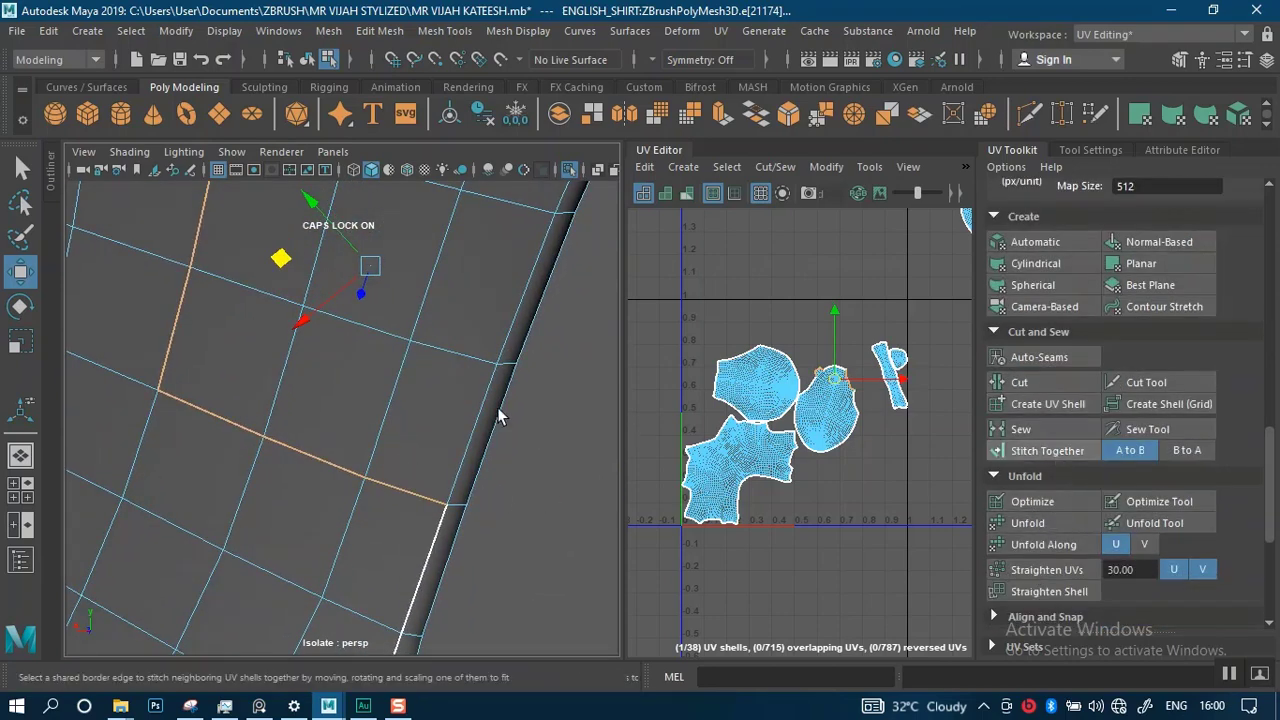
# - Cut the UVs along the selected rim edges to join the seam in a straight line, undoing the mistaken stitch
pyautogui.click(470, 476)
pyautogui.keyDown('alt'); pyautogui.moveTo(463, 483); pyautogui.dragTo(438, 394); pyautogui.keyUp('alt')
pyautogui.scroll(-2, 410, 468)
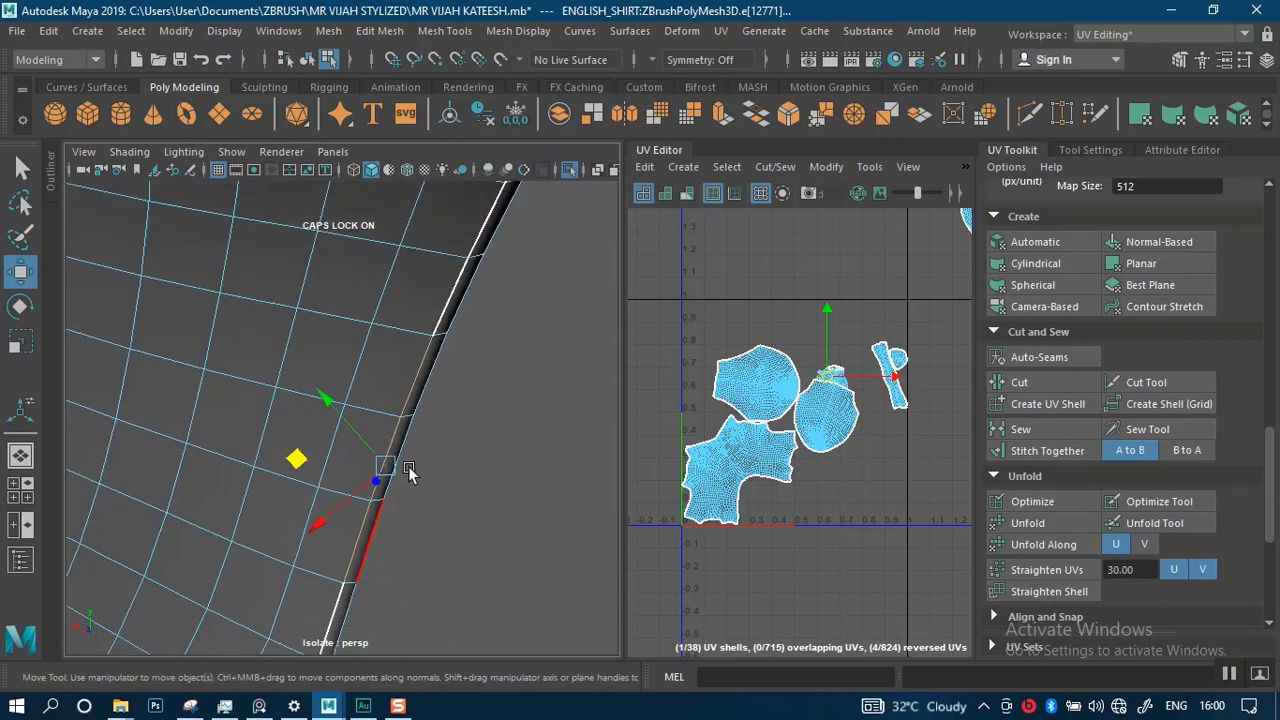
pyautogui.keyDown('alt'); pyautogui.moveTo(410, 468); pyautogui.dragTo(425, 453, button='middle'); pyautogui.keyUp('alt')
pyautogui.click(1031, 452)
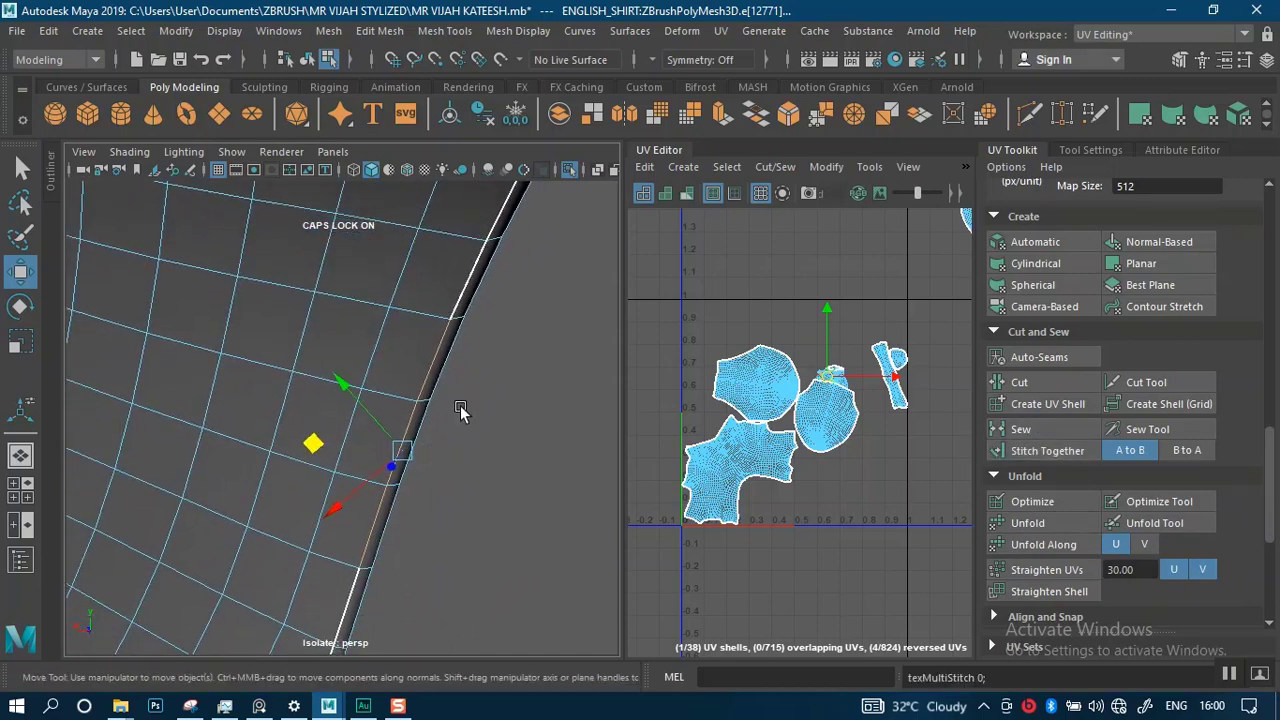
pyautogui.hotkey('ctrl', 'z')
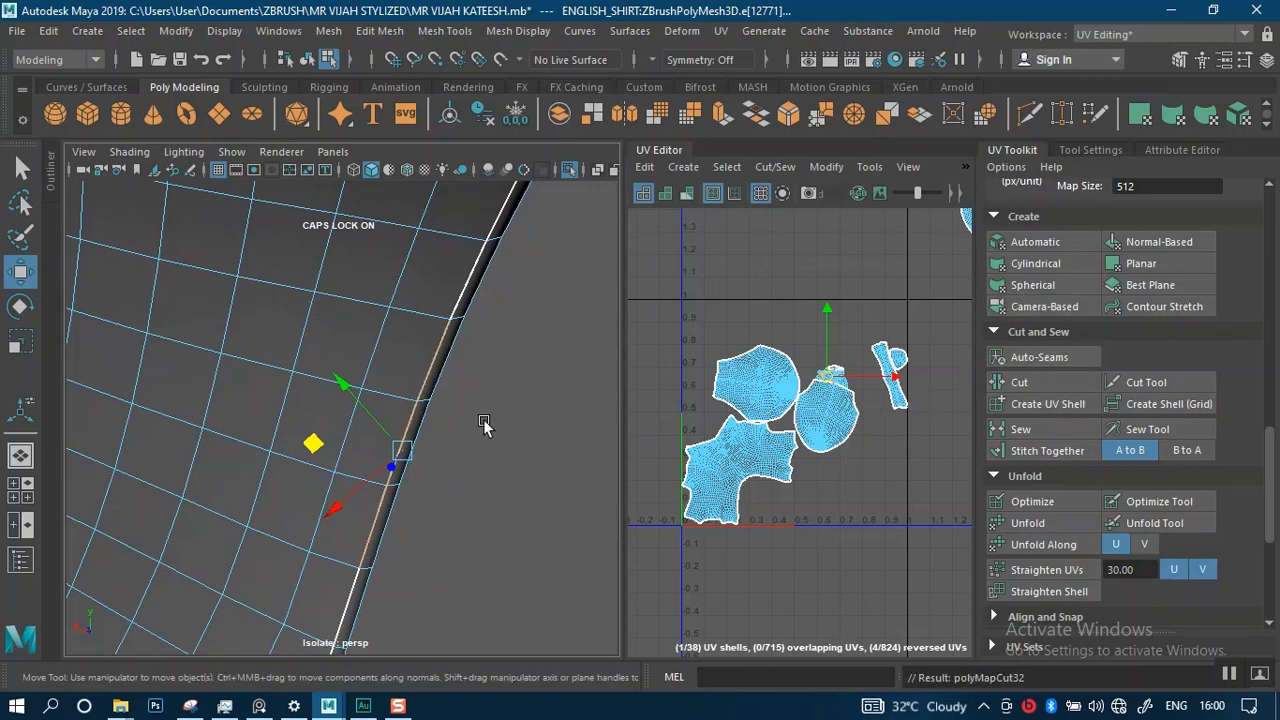
pyautogui.click(489, 464)
# - Examine the seams along the shoulder, neckline and armhole rims of the isolated front panels
pyautogui.scroll(-5, 375, 432)
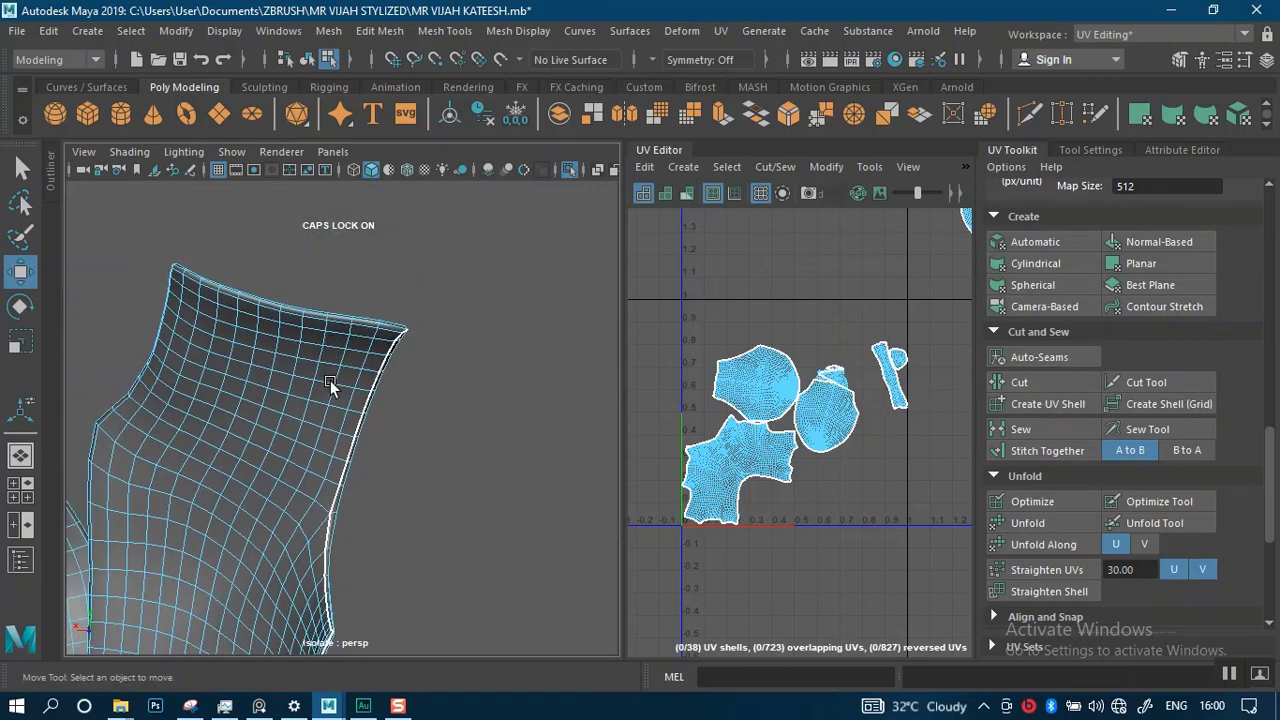
pyautogui.keyDown('alt'); pyautogui.moveTo(330, 383); pyautogui.dragTo(452, 401); pyautogui.keyUp('alt')
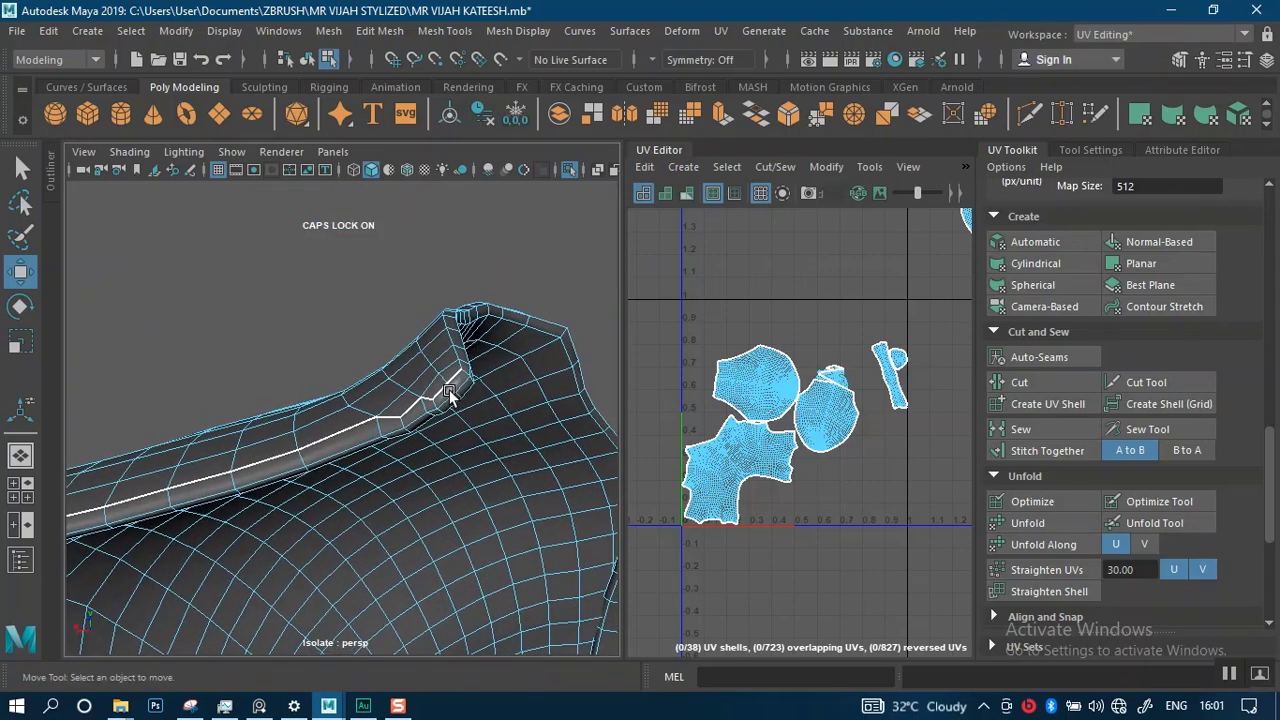
pyautogui.keyDown('alt'); pyautogui.moveTo(447, 414); pyautogui.dragTo(267, 388); pyautogui.keyUp('alt')
pyautogui.keyDown('alt'); pyautogui.moveTo(315, 360); pyautogui.dragTo(408, 415, button='middle'); pyautogui.keyUp('alt')
pyautogui.keyDown('alt'); pyautogui.moveTo(408, 415); pyautogui.dragTo(410, 460, button='right'); pyautogui.keyUp('alt')
pyautogui.keyDown('alt'); pyautogui.moveTo(410, 462); pyautogui.dragTo(39, 383); pyautogui.keyUp('alt')
pyautogui.scroll(3, 478, 430)
pyautogui.keyDown('alt'); pyautogui.moveTo(478, 430); pyautogui.dragTo(229, 343); pyautogui.keyUp('alt')
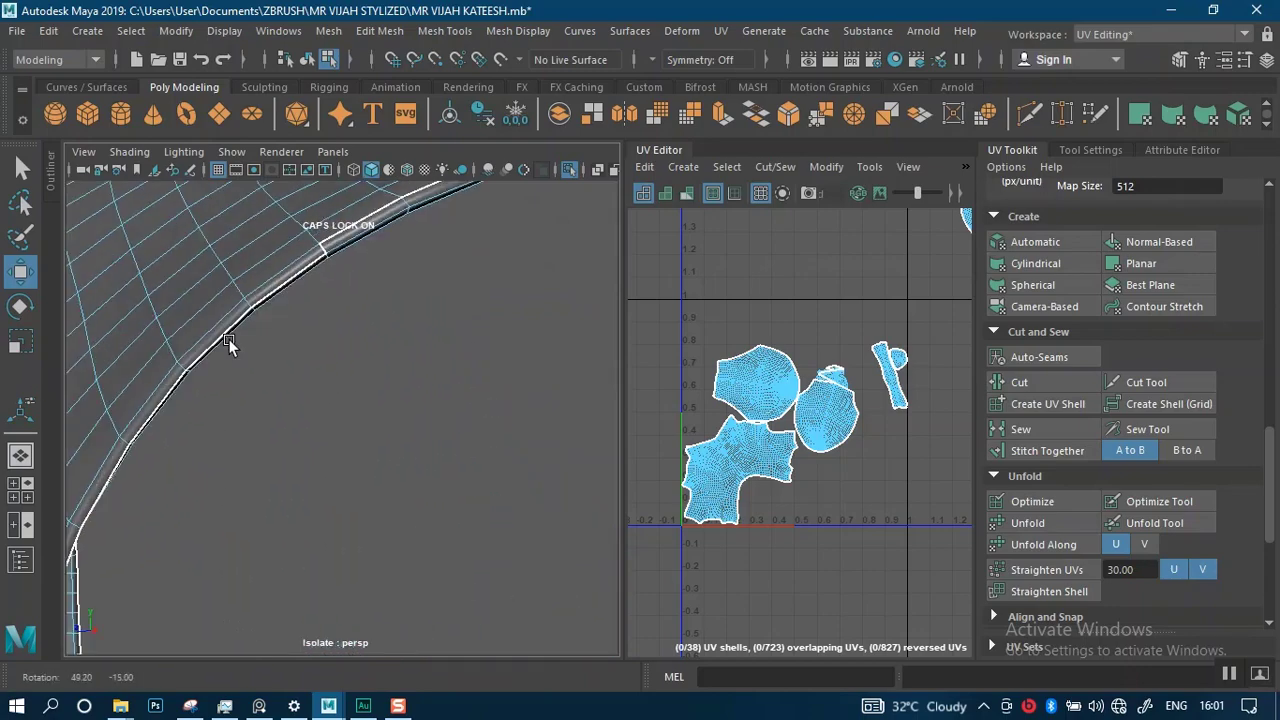
# - Select rim edges on the other front panel and follow its border seam down to the hem
pyautogui.keyDown('alt'); pyautogui.moveTo(340, 293); pyautogui.dragTo(325, 430); pyautogui.keyUp('alt')
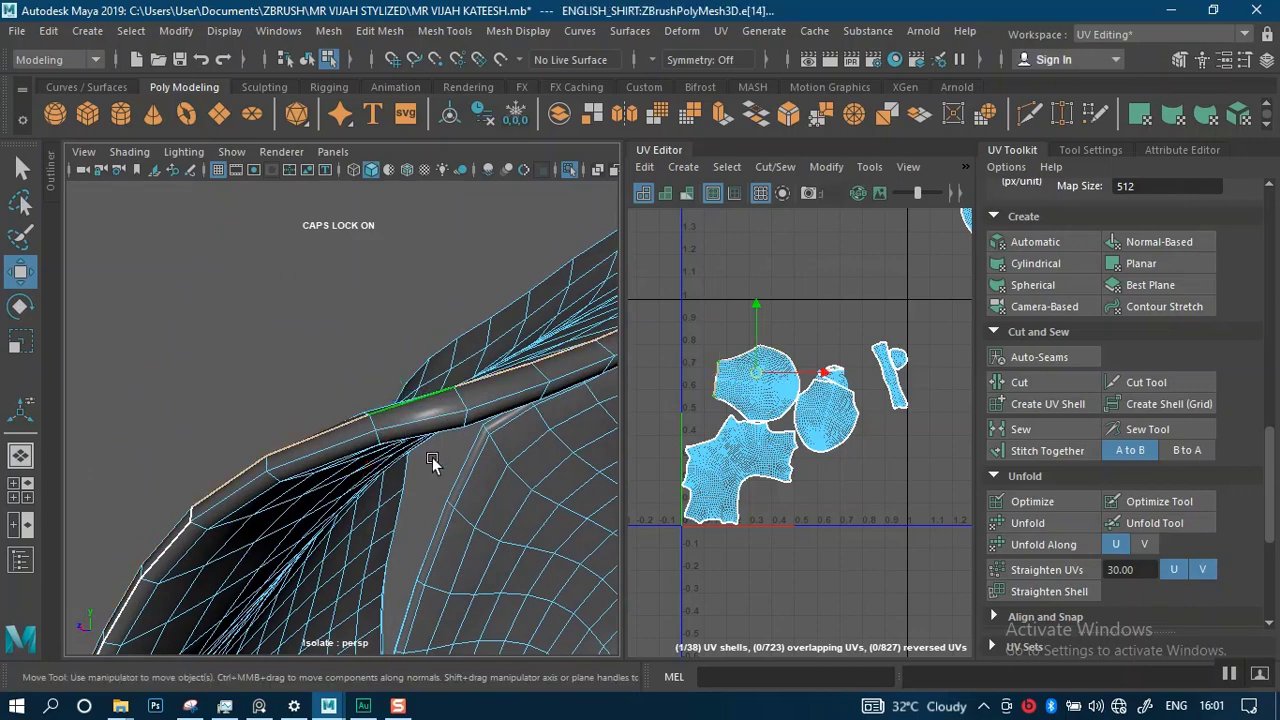
pyautogui.keyDown('alt'); pyautogui.moveTo(432, 457); pyautogui.dragTo(387, 358); pyautogui.keyUp('alt')
pyautogui.keyDown('alt'); pyautogui.moveTo(387, 351); pyautogui.dragTo(403, 356, button='middle'); pyautogui.keyUp('alt')
pyautogui.keyDown('alt'); pyautogui.moveTo(383, 350); pyautogui.dragTo(432, 438, button='right'); pyautogui.keyUp('alt')
pyautogui.keyDown('alt'); pyautogui.moveTo(408, 434); pyautogui.dragTo(363, 337, button='middle'); pyautogui.keyUp('alt')
pyautogui.keyDown('alt'); pyautogui.moveTo(363, 337); pyautogui.dragTo(567, 363); pyautogui.keyUp('alt')
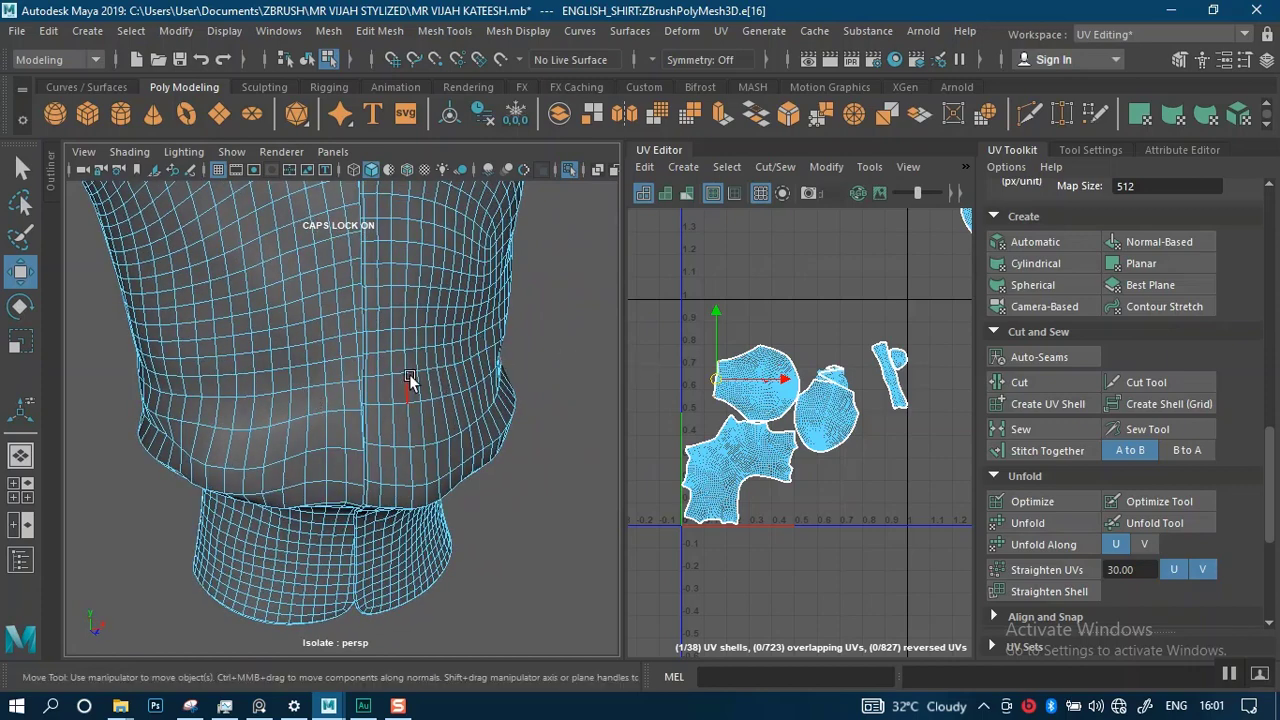
# - Select the front panel carrying the buttons and isolate it alone in the 3D view
pyautogui.moveTo(409, 374); pyautogui.dragTo(539, 196, button='right')
pyautogui.click(408, 322)
pyautogui.hotkey('ctrl', '1')
pyautogui.hotkey('ctrl', '1')
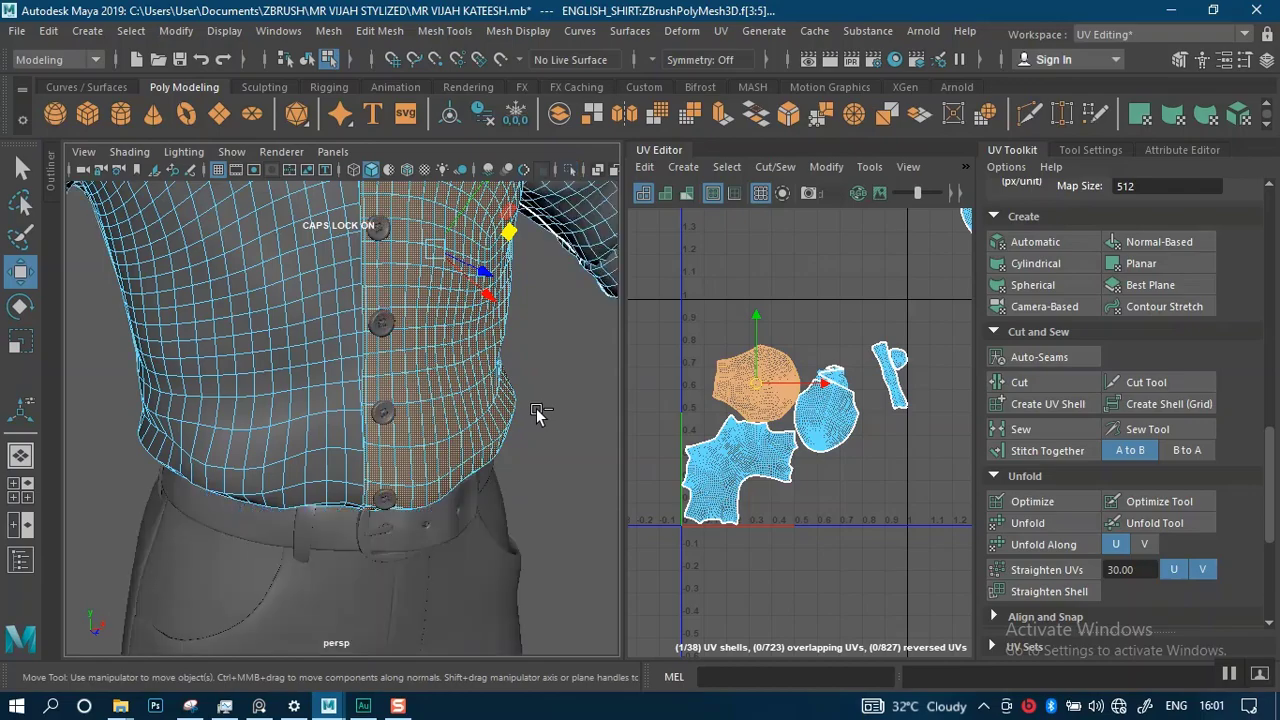
pyautogui.keyDown('alt'); pyautogui.moveTo(468, 468); pyautogui.dragTo(436, 470); pyautogui.keyUp('alt')
pyautogui.keyDown('alt'); pyautogui.moveTo(490, 372); pyautogui.dragTo(447, 570, button='middle'); pyautogui.keyUp('alt')
pyautogui.keyDown('alt'); pyautogui.moveTo(400, 318); pyautogui.dragTo(586, 322); pyautogui.keyUp('alt')
pyautogui.click(602, 283)
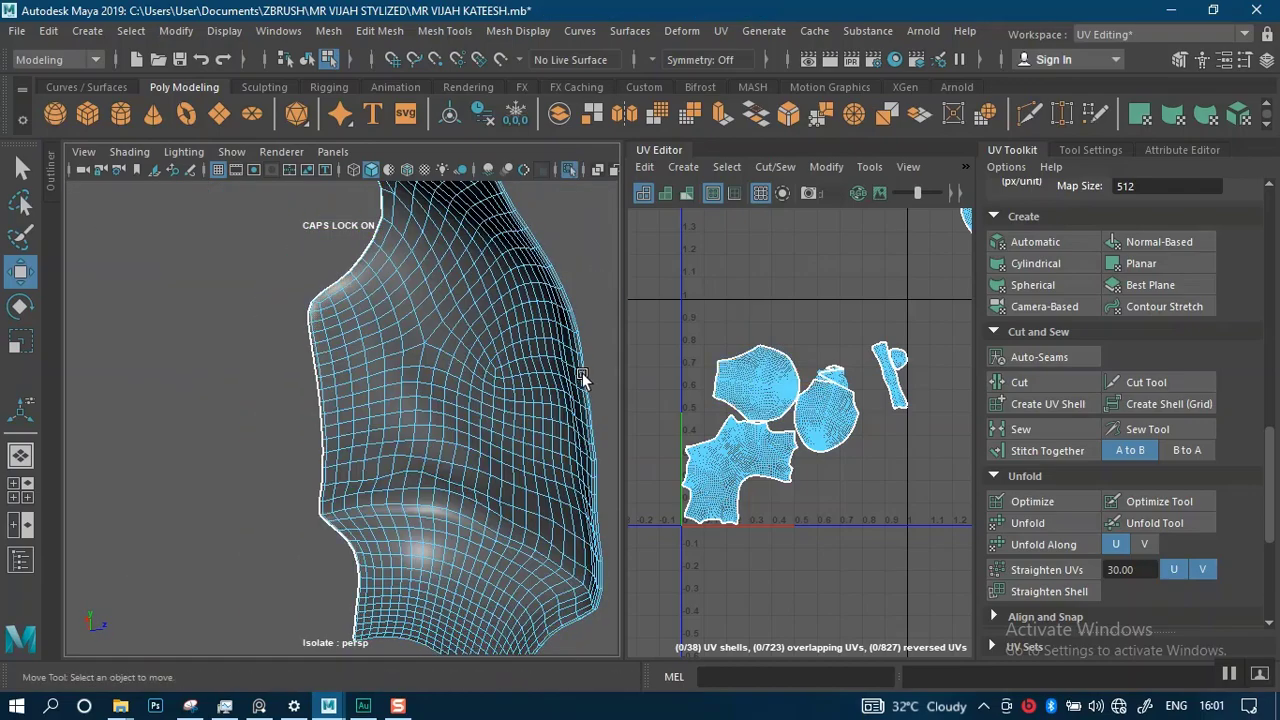
# - Select the whole isolated front panel in a zoomed-out side view and apply a camera-based UV projection
pyautogui.keyDown('alt'); pyautogui.moveTo(583, 374); pyautogui.dragTo(531, 376, button='middle'); pyautogui.keyUp('alt')
pyautogui.keyDown('alt'); pyautogui.moveTo(531, 376); pyautogui.dragTo(471, 298, button='right'); pyautogui.keyUp('alt')
pyautogui.click(437, 357)
pyautogui.keyDown('alt'); pyautogui.moveTo(437, 375); pyautogui.dragTo(243, 388); pyautogui.keyUp('alt')
pyautogui.keyDown('alt'); pyautogui.moveTo(243, 388); pyautogui.dragTo(314, 316, button='right'); pyautogui.keyUp('alt')
pyautogui.moveTo(370, 180); pyautogui.dragTo(455, 152, button='right')
pyautogui.keyDown('alt'); pyautogui.moveTo(486, 530); pyautogui.dragTo(292, 288, button='right'); pyautogui.keyUp('alt')
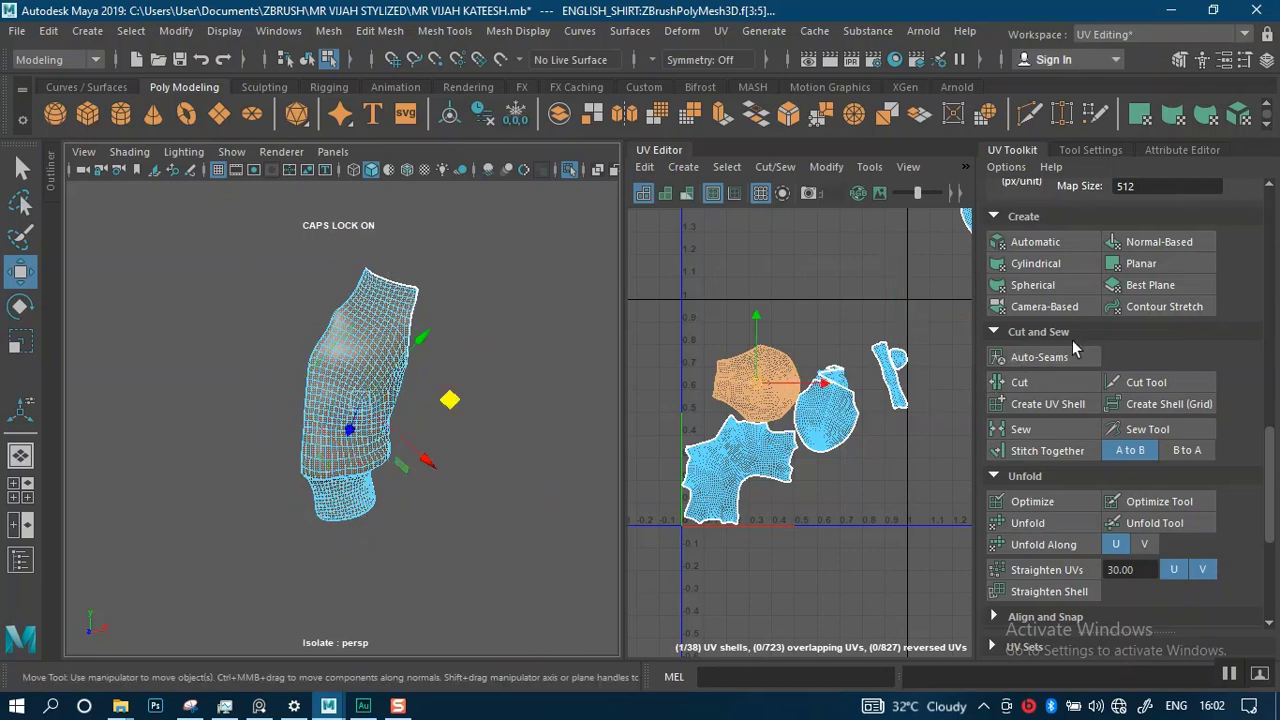
pyautogui.scroll(4, 1075, 347)
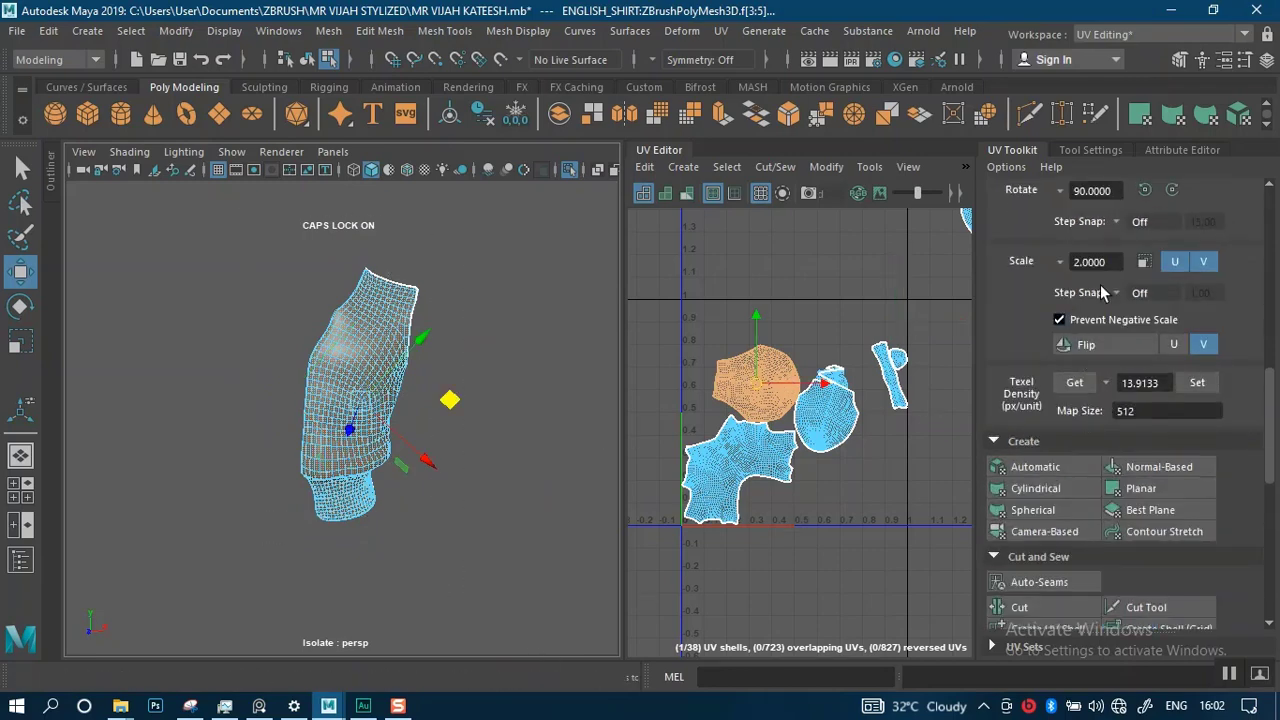
pyautogui.scroll(-1, 1075, 458)
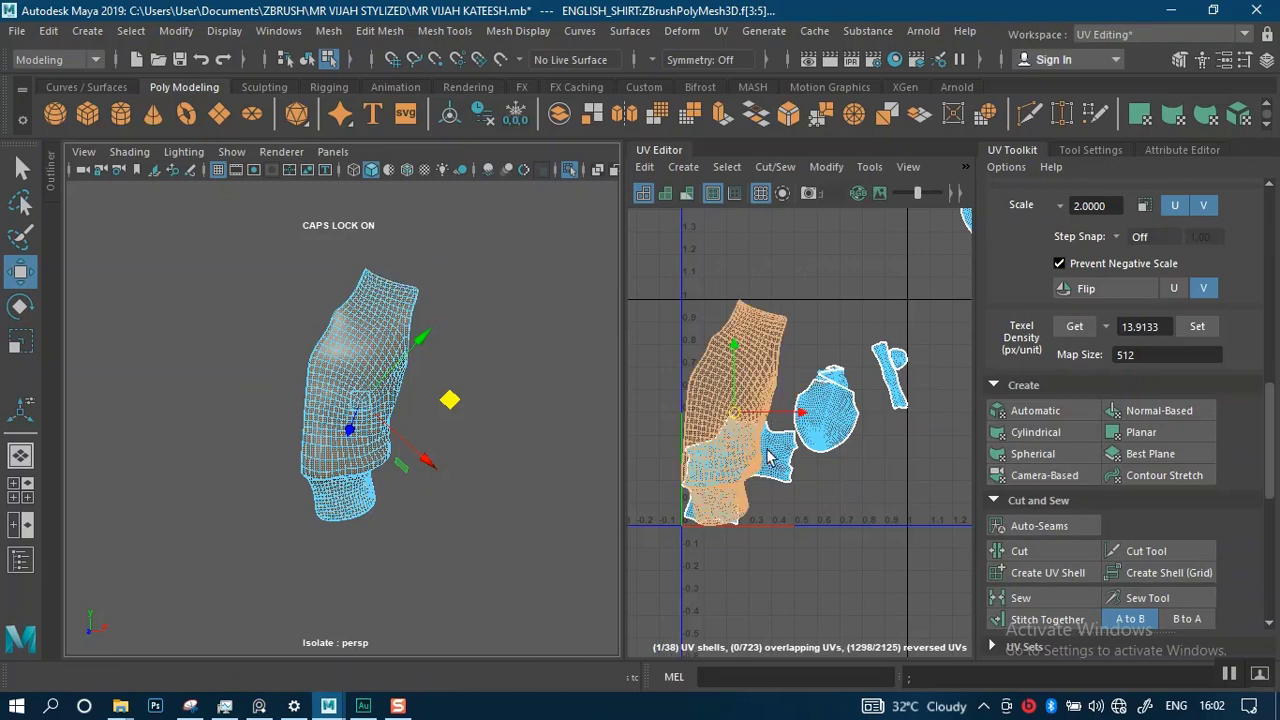
# - Move the projected front panel shell horizontally out of the main UV tile into the empty tile before U 0
pyautogui.keyDown('alt'); pyautogui.moveTo(780, 443); pyautogui.dragTo(729, 396, button='right'); pyautogui.keyUp('alt')
pyautogui.keyDown('alt'); pyautogui.moveTo(811, 419); pyautogui.dragTo(718, 414, button='middle'); pyautogui.keyUp('alt')
pyautogui.keyDown('alt'); pyautogui.moveTo(838, 357); pyautogui.dragTo(872, 349, button='middle'); pyautogui.keyUp('alt')
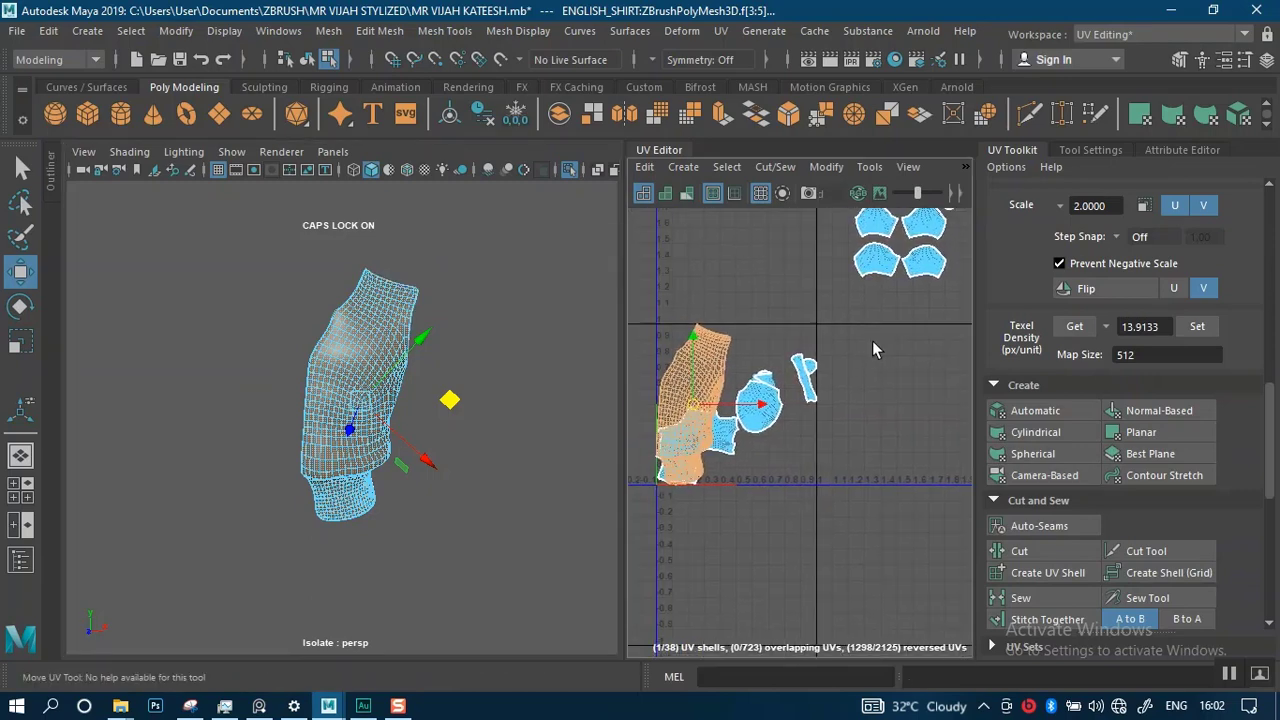
pyautogui.keyDown('alt'); pyautogui.moveTo(794, 393); pyautogui.dragTo(748, 297, button='right'); pyautogui.keyUp('alt')
pyautogui.keyDown('alt'); pyautogui.moveTo(783, 344); pyautogui.dragTo(953, 308, button='middle'); pyautogui.keyUp('alt')
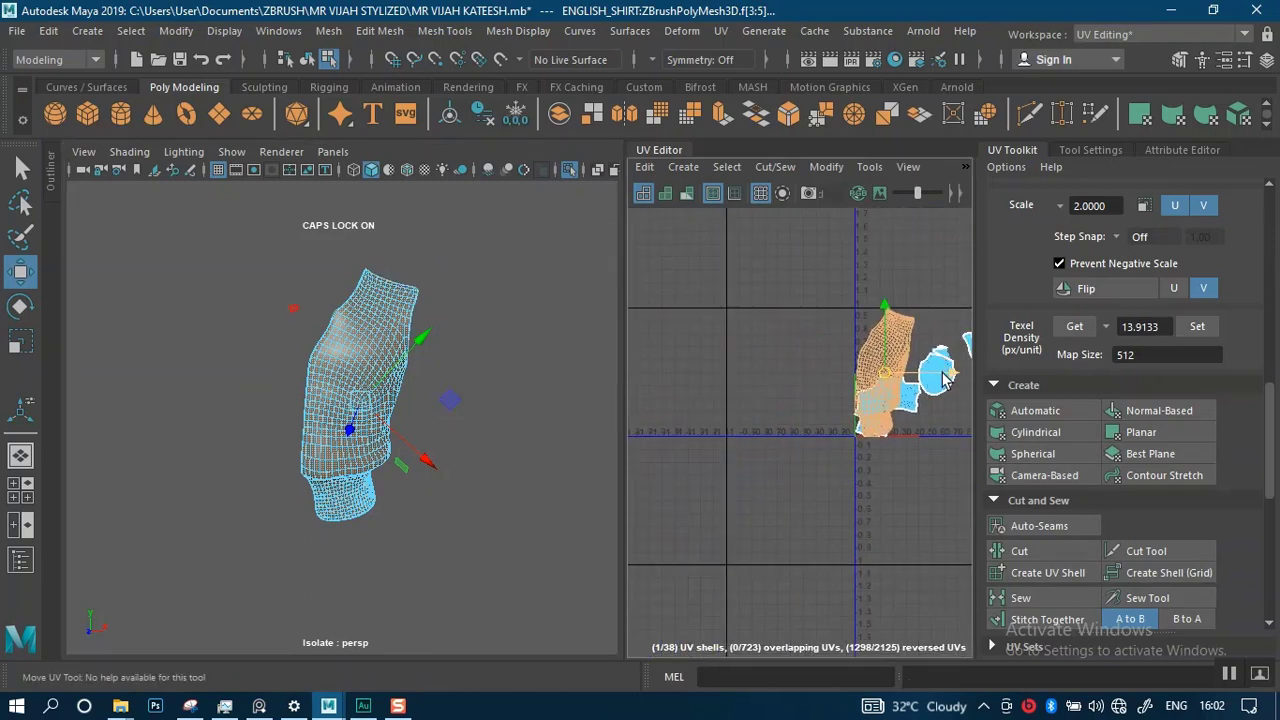
# - Examine the folded rim of the isolated front panel around the shoulder to find a suitable seam line
pyautogui.keyDown('alt'); pyautogui.moveTo(297, 363); pyautogui.dragTo(403, 449, button='right'); pyautogui.keyUp('alt')
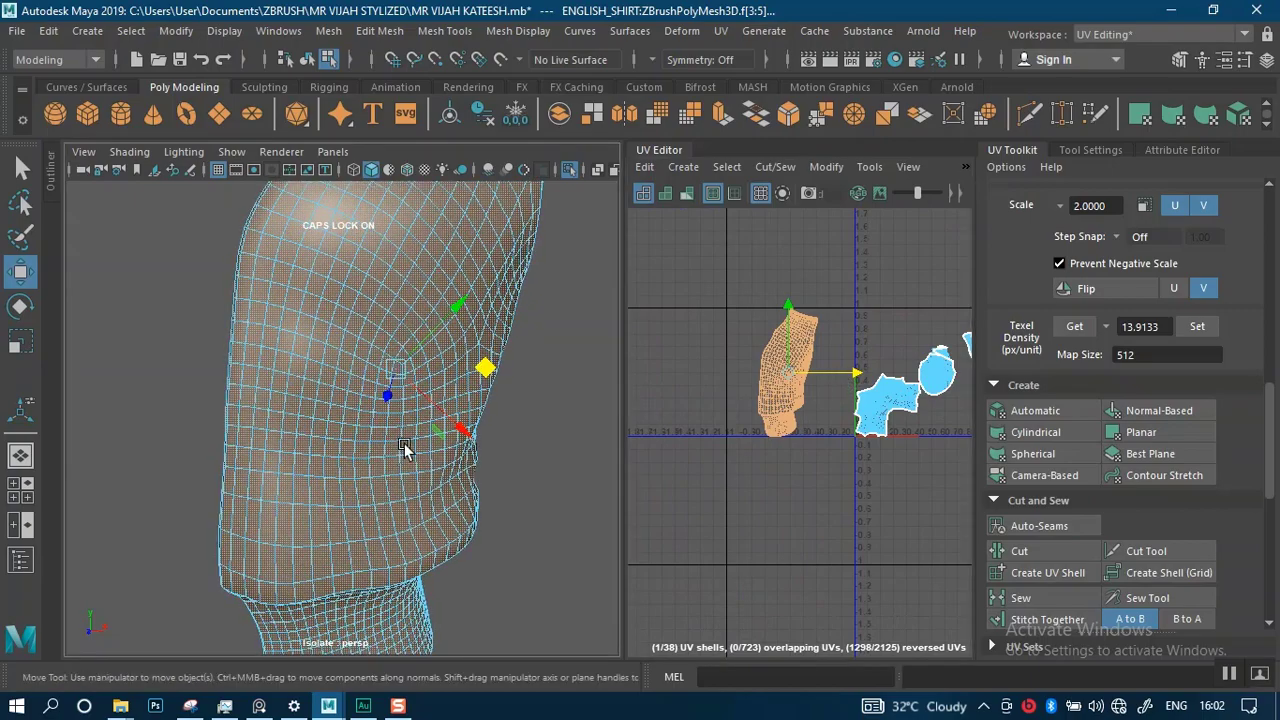
pyautogui.keyDown('alt'); pyautogui.moveTo(403, 449); pyautogui.dragTo(206, 409); pyautogui.keyUp('alt')
pyautogui.keyDown('alt'); pyautogui.moveTo(330, 360); pyautogui.dragTo(249, 366); pyautogui.keyUp('alt')
pyautogui.keyDown('alt'); pyautogui.moveTo(247, 286); pyautogui.dragTo(342, 422, button='middle'); pyautogui.keyUp('alt')
pyautogui.keyDown('alt'); pyautogui.moveTo(342, 422); pyautogui.dragTo(362, 275); pyautogui.keyUp('alt')
pyautogui.keyDown('alt'); pyautogui.moveTo(362, 275); pyautogui.dragTo(363, 426, button='middle'); pyautogui.keyUp('alt')
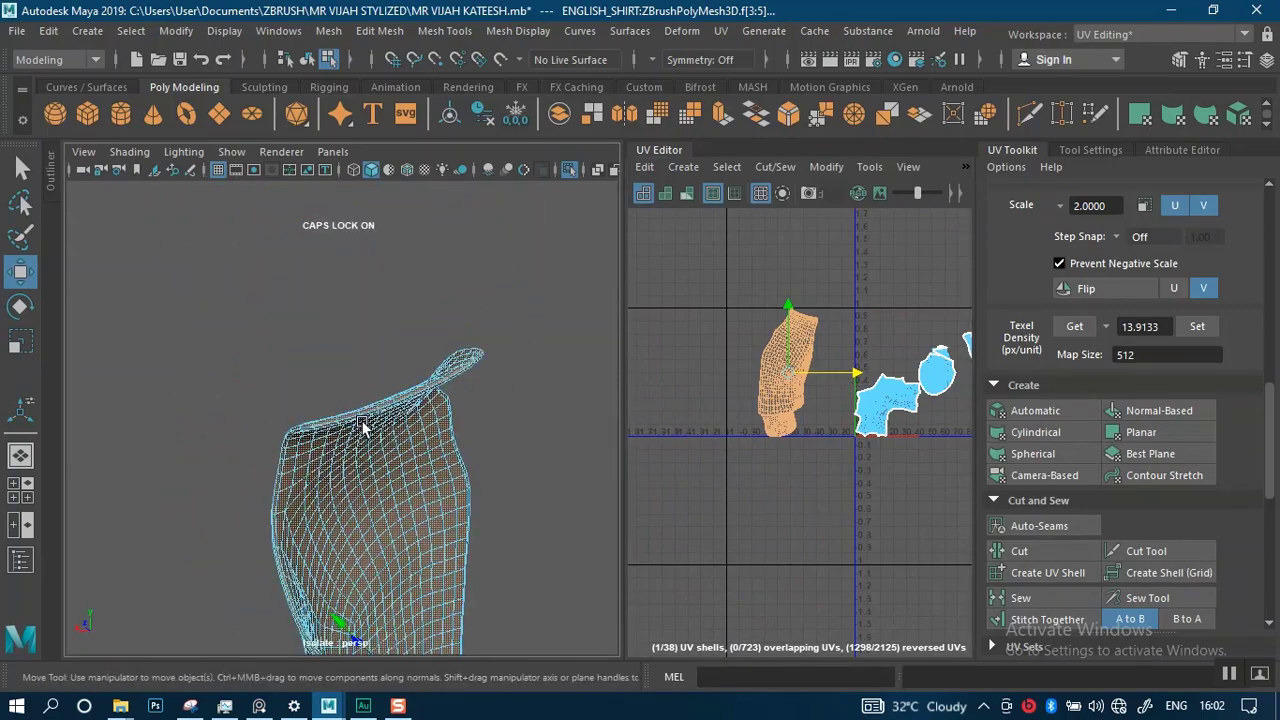
pyautogui.keyDown('alt'); pyautogui.moveTo(363, 426); pyautogui.dragTo(540, 505, button='right'); pyautogui.keyUp('alt')
pyautogui.keyDown('alt'); pyautogui.moveTo(540, 505); pyautogui.dragTo(322, 472, button='middle'); pyautogui.keyUp('alt')
pyautogui.keyDown('alt'); pyautogui.moveTo(322, 472); pyautogui.dragTo(400, 440, button='right'); pyautogui.keyUp('alt')
pyautogui.keyDown('alt'); pyautogui.moveTo(330, 360); pyautogui.dragTo(471, 486, button='middle'); pyautogui.keyUp('alt')
pyautogui.keyDown('alt'); pyautogui.moveTo(400, 445); pyautogui.dragTo(396, 365); pyautogui.keyUp('alt')
# - Switch the isolated front panel to edge selection and select the inner edge loop running just inside its folded rim
pyautogui.rightClick(396, 370)
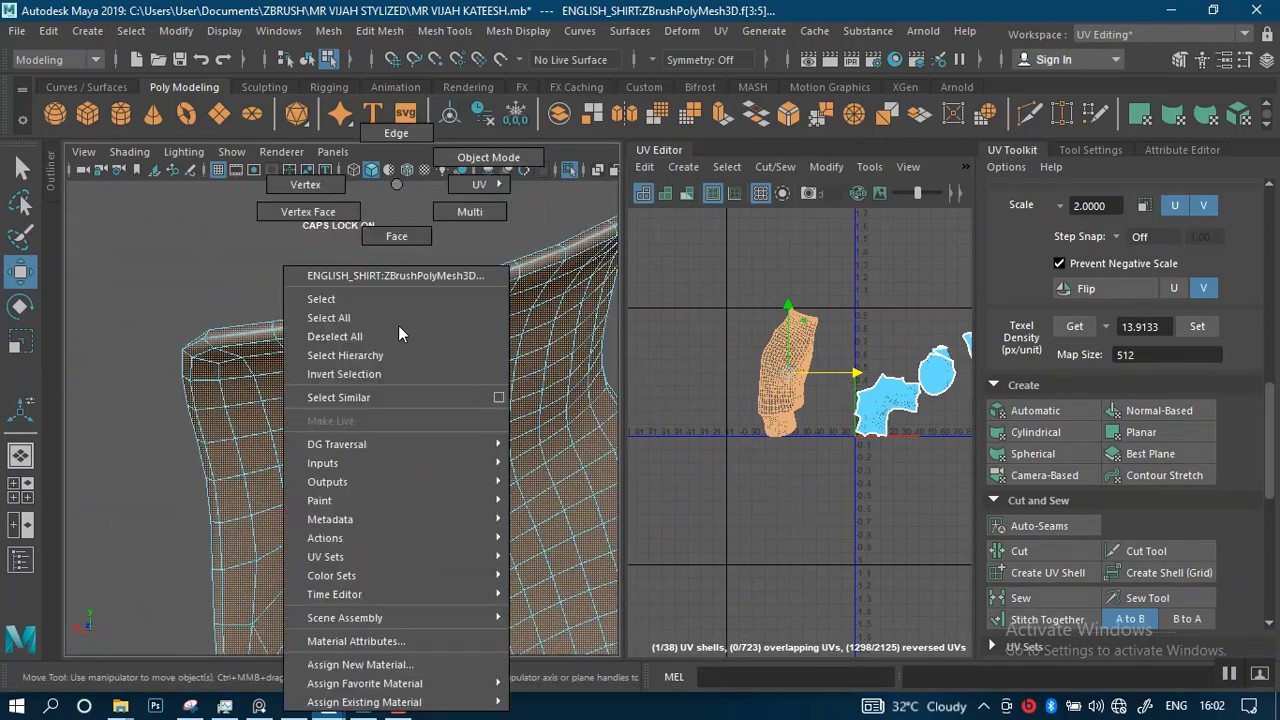
pyautogui.moveTo(400, 133); pyautogui.dragTo(402, 128, button='right')
pyautogui.keyDown('alt'); pyautogui.moveTo(297, 328); pyautogui.dragTo(230, 392); pyautogui.keyUp('alt')
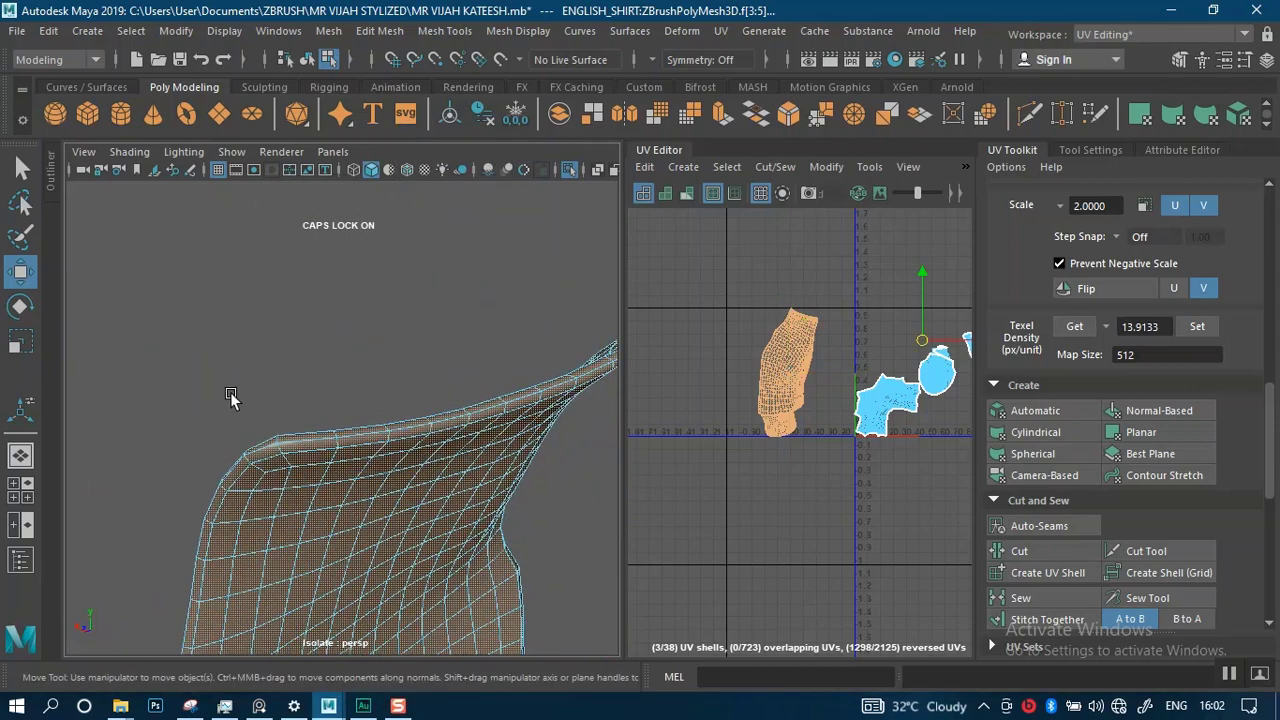
pyautogui.click(258, 374)
pyautogui.keyDown('alt'); pyautogui.moveTo(258, 374); pyautogui.dragTo(307, 458, button='right'); pyautogui.keyUp('alt')
pyautogui.keyDown('alt'); pyautogui.moveTo(307, 458); pyautogui.dragTo(312, 475); pyautogui.keyUp('alt')
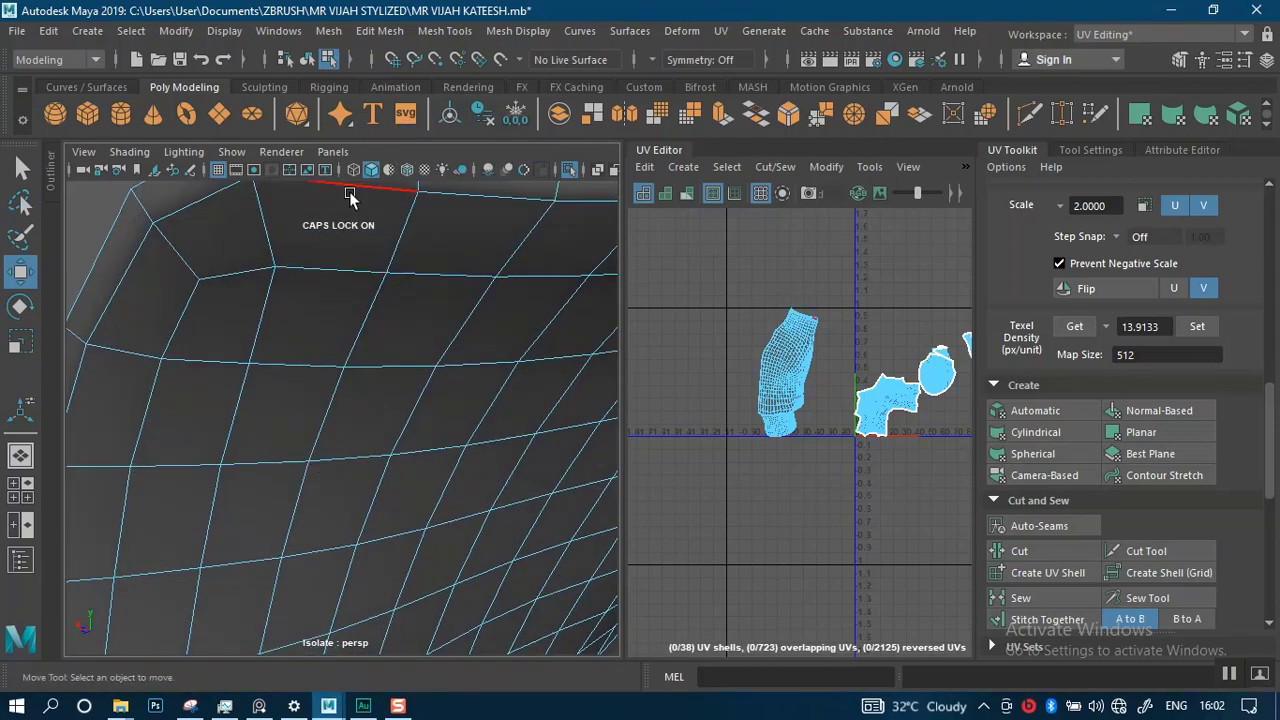
pyautogui.scroll(-5, 343, 322)
pyautogui.keyDown('alt'); pyautogui.moveTo(343, 322); pyautogui.dragTo(257, 392); pyautogui.keyUp('alt')
pyautogui.keyDown('alt'); pyautogui.moveTo(268, 394); pyautogui.dragTo(238, 145, button='middle'); pyautogui.keyUp('alt')
pyautogui.keyDown('alt'); pyautogui.moveTo(340, 308); pyautogui.dragTo(404, 346); pyautogui.keyUp('alt')
pyautogui.scroll(5, 404, 346)
pyautogui.keyDown('alt'); pyautogui.moveTo(422, 486); pyautogui.dragTo(270, 355); pyautogui.keyUp('alt')
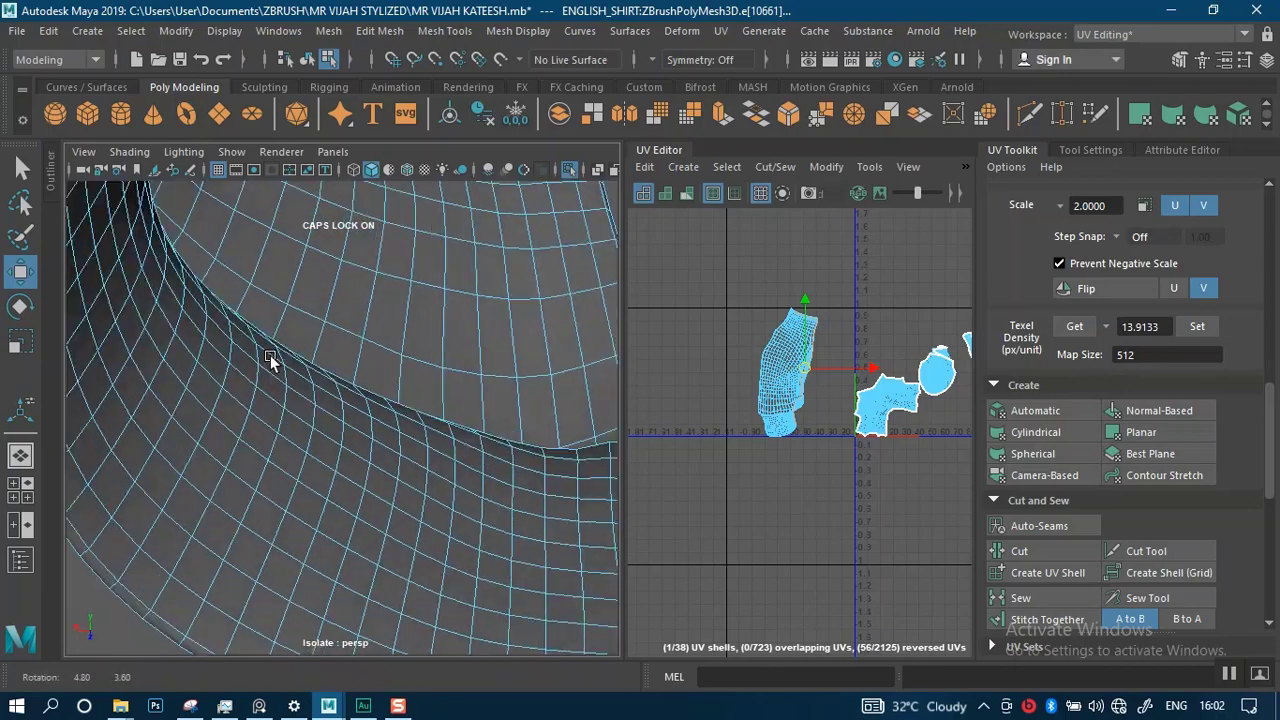
# - Extend the edge selection along the remaining sides and corners of the panel's inner rim and cut the UVs along it
pyautogui.keyDown('alt'); pyautogui.moveTo(270, 355); pyautogui.dragTo(198, 425, button='middle'); pyautogui.keyUp('alt')
pyautogui.keyDown('alt'); pyautogui.moveTo(198, 425); pyautogui.dragTo(475, 328); pyautogui.keyUp('alt')
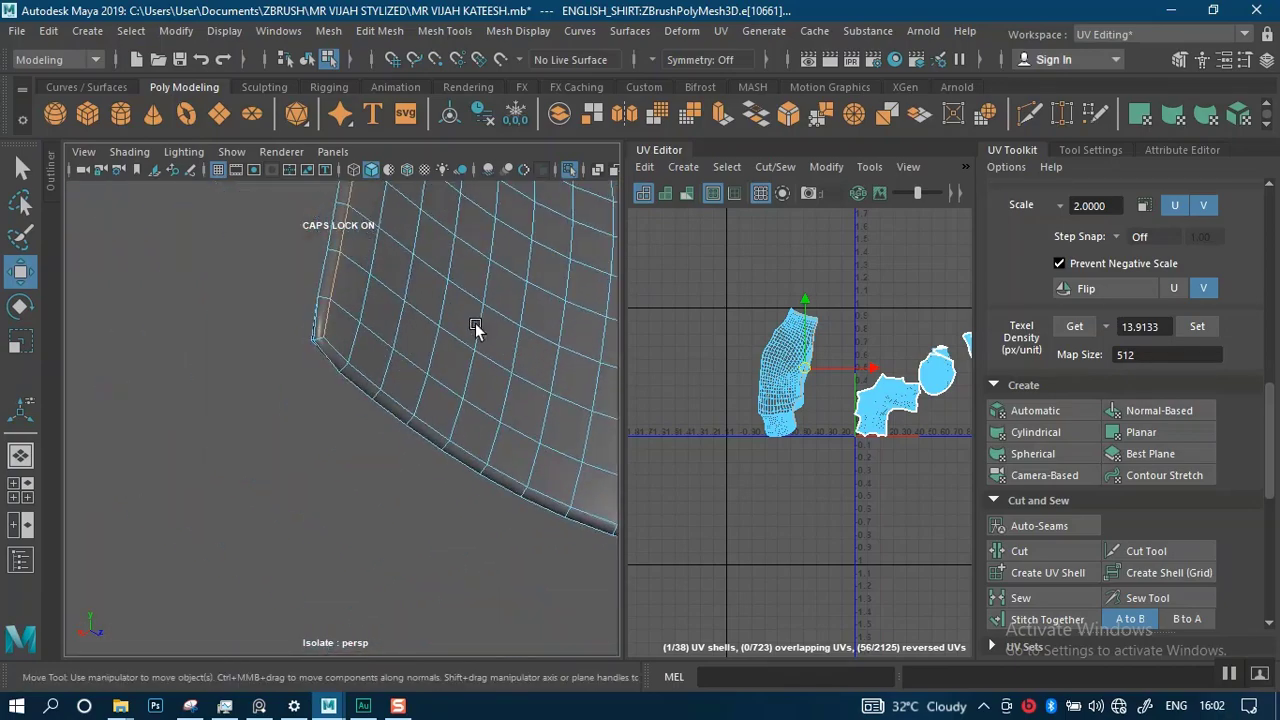
pyautogui.keyDown('alt'); pyautogui.moveTo(389, 379); pyautogui.dragTo(363, 442); pyautogui.keyUp('alt')
pyautogui.keyDown('alt'); pyautogui.moveTo(363, 442); pyautogui.dragTo(452, 630, button='right'); pyautogui.keyUp('alt')
pyautogui.keyDown('alt'); pyautogui.moveTo(452, 630); pyautogui.dragTo(411, 392); pyautogui.keyUp('alt')
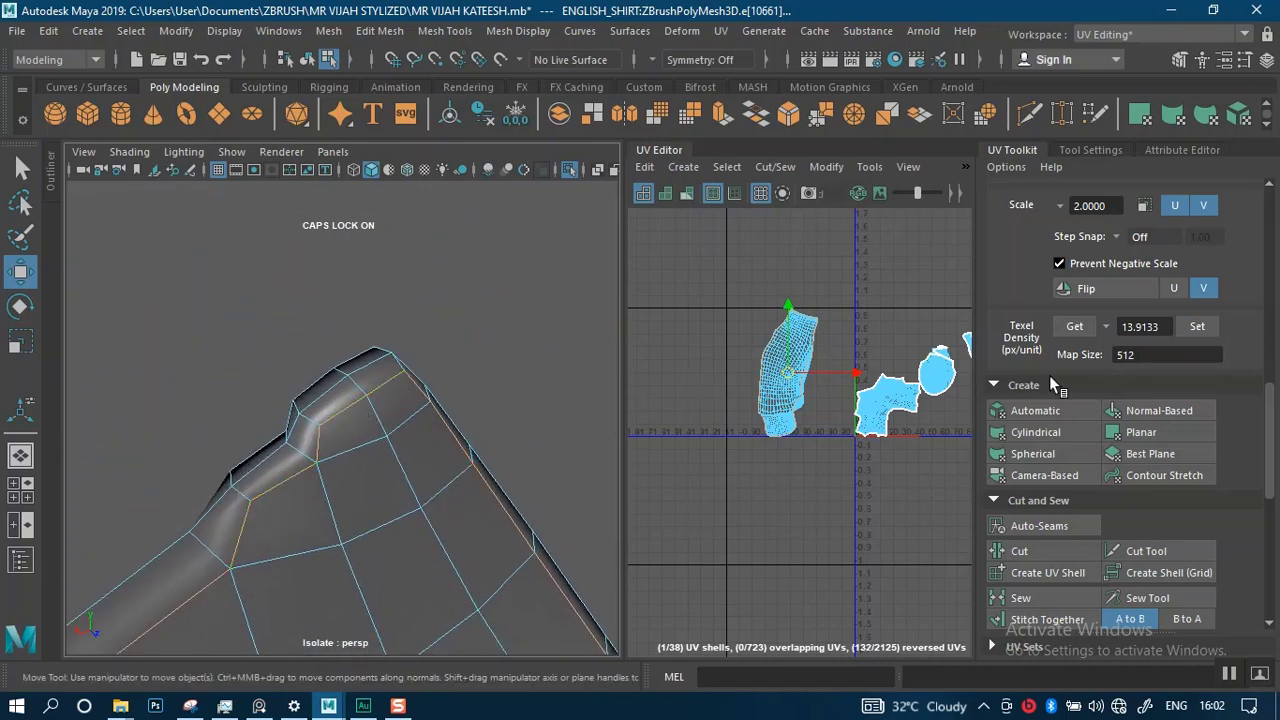
pyautogui.click(1038, 556)
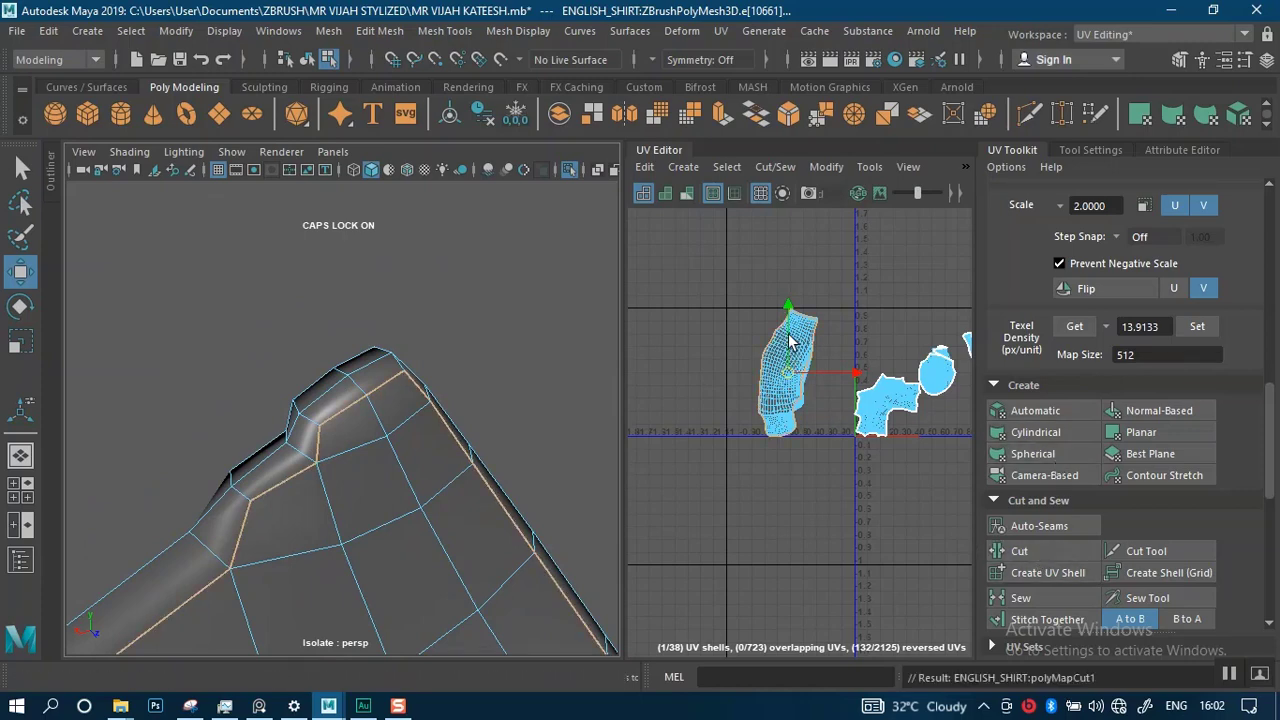
# - Select both UV shells of the cut front panel and unfold them
pyautogui.moveTo(812, 424); pyautogui.dragTo(812, 424)
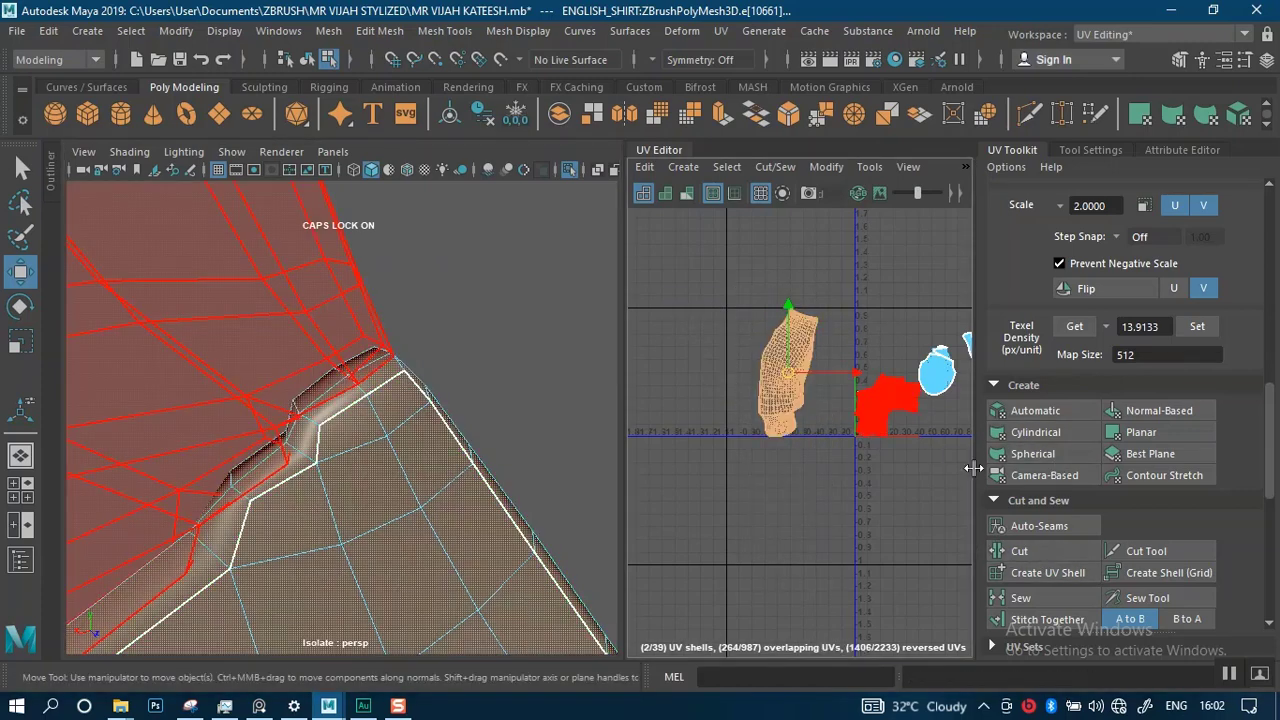
pyautogui.scroll(-3, 1019, 552)
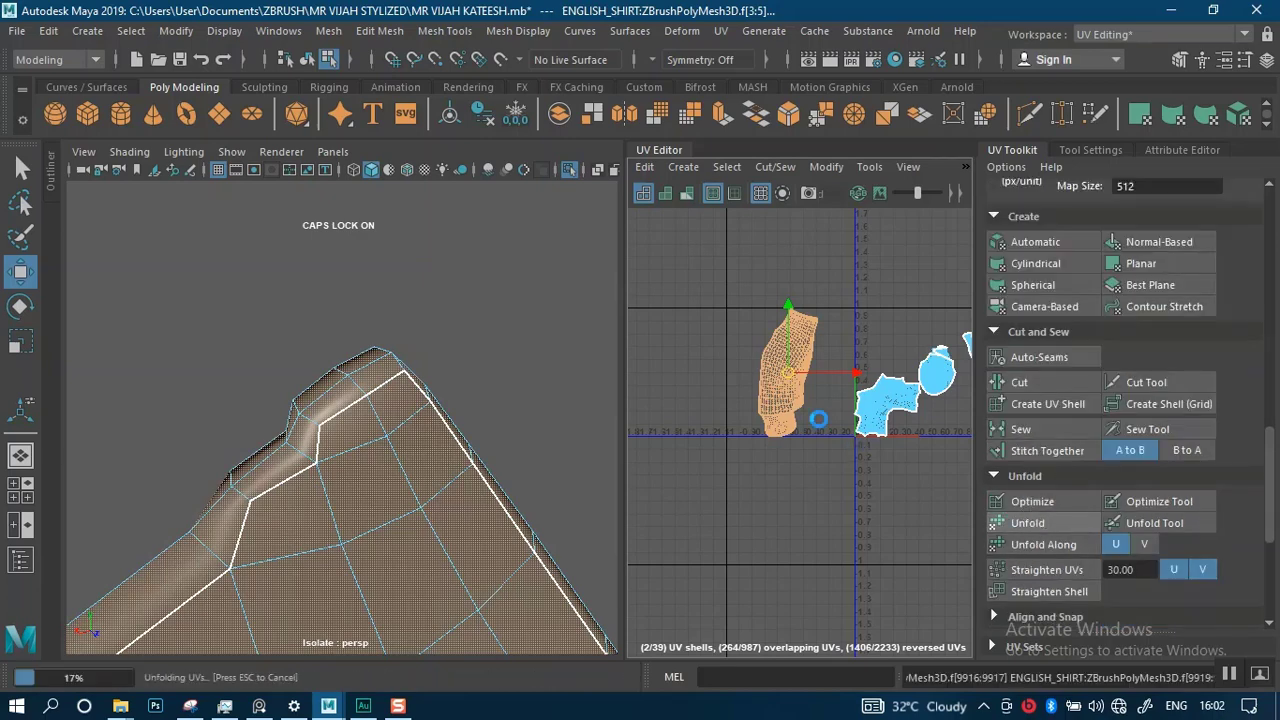
pyautogui.scroll(3, 836, 272)
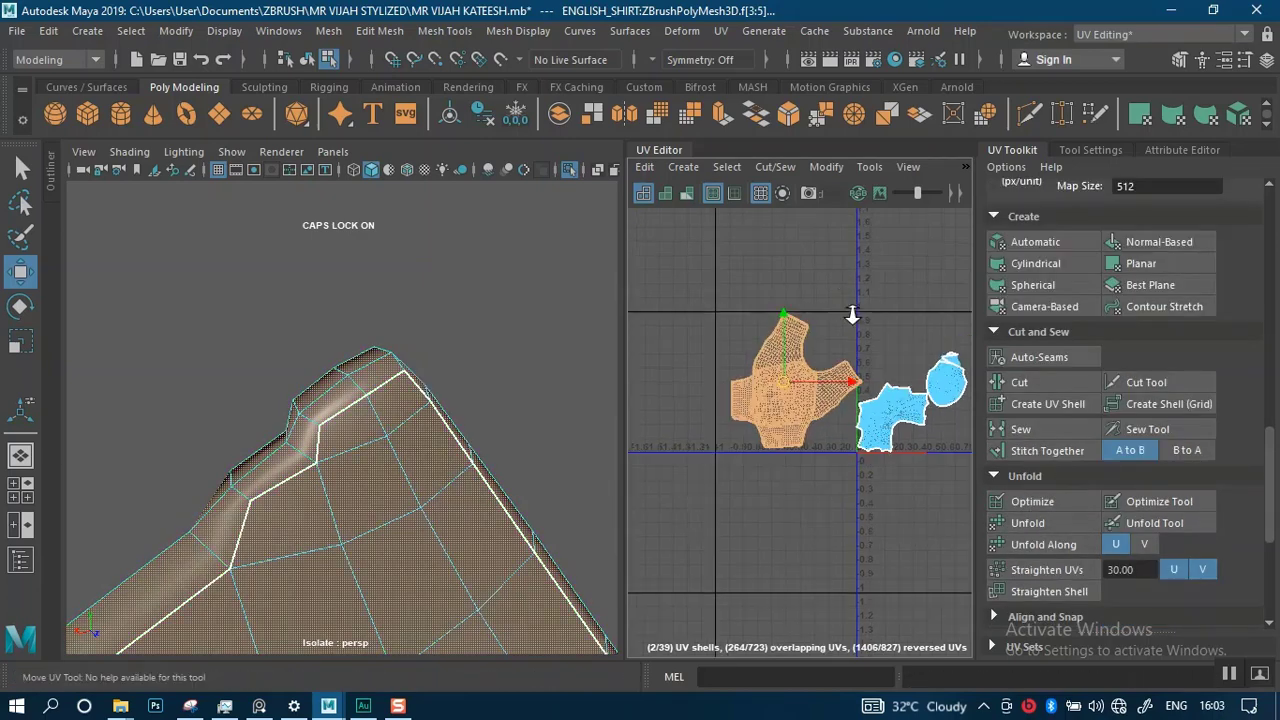
# - Select the sideways UV shell overlapping the upright one and move it horizontally clear into the tile before U -1
pyautogui.click(847, 463)
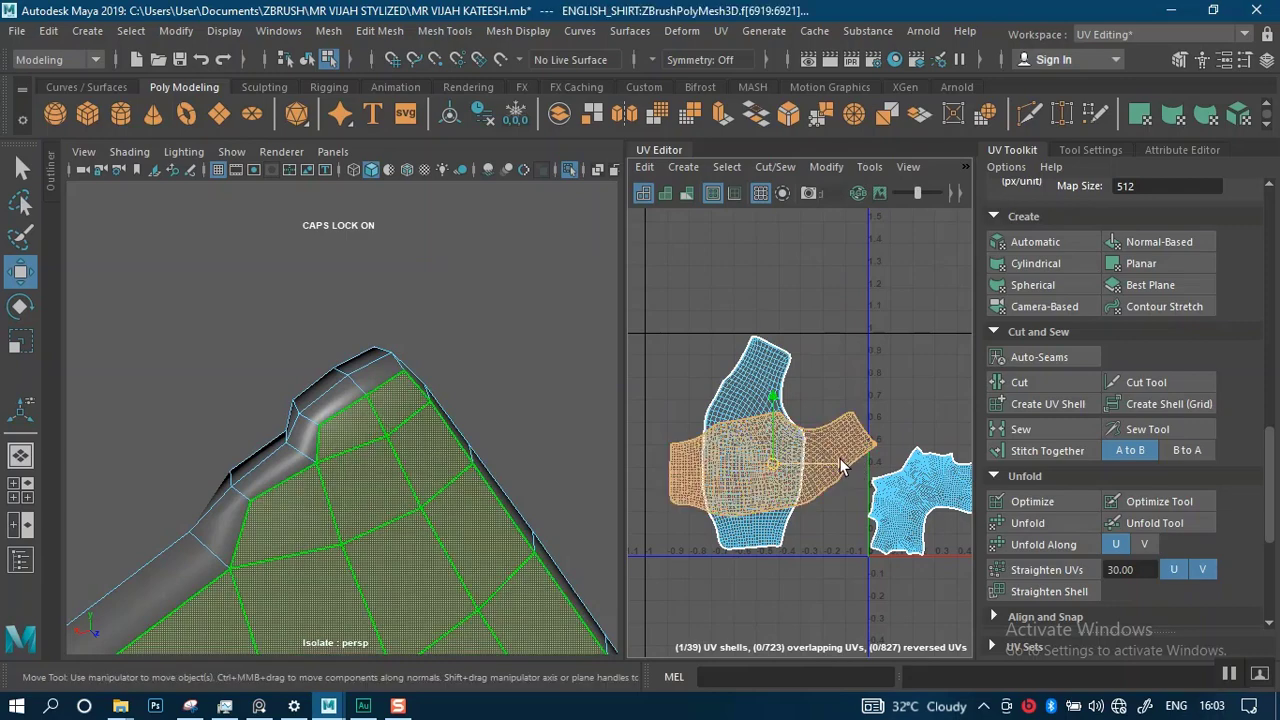
pyautogui.scroll(-1, 816, 424)
pyautogui.keyDown('alt'); pyautogui.moveTo(814, 420); pyautogui.dragTo(816, 317, button='middle'); pyautogui.keyUp('alt')
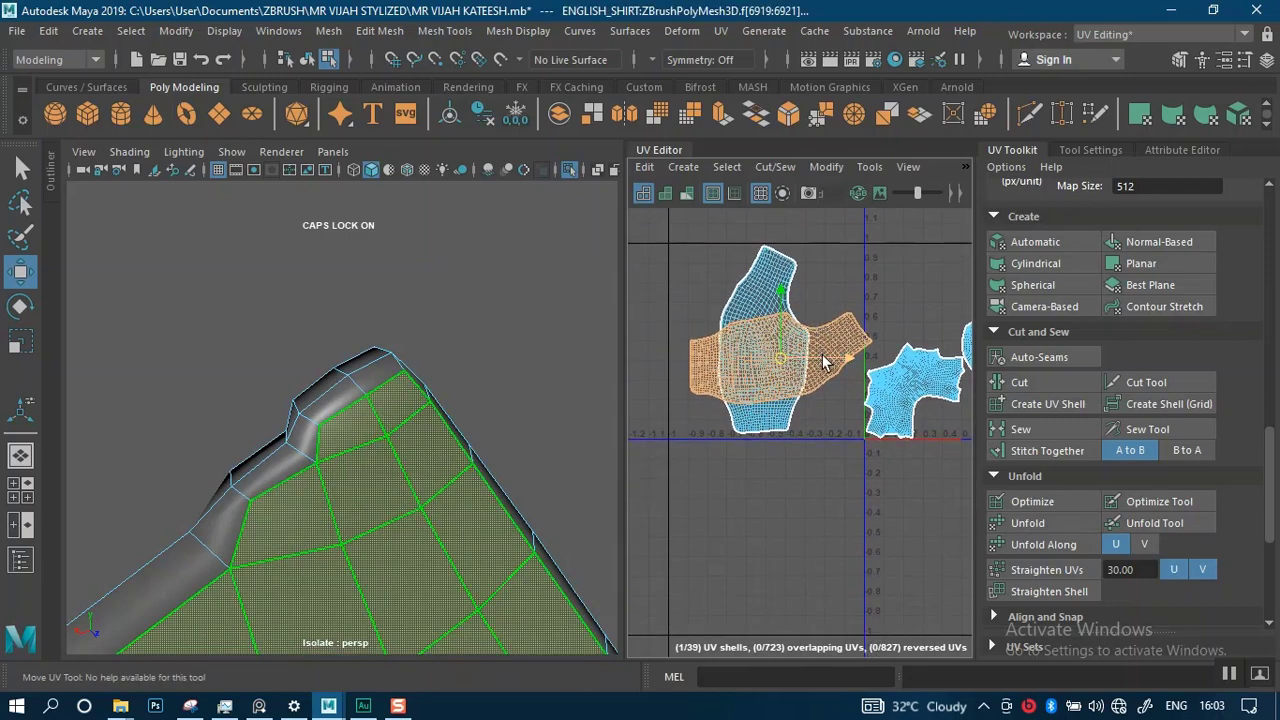
pyautogui.keyDown('alt'); pyautogui.moveTo(783, 360); pyautogui.dragTo(826, 360, button='middle'); pyautogui.keyUp('alt')
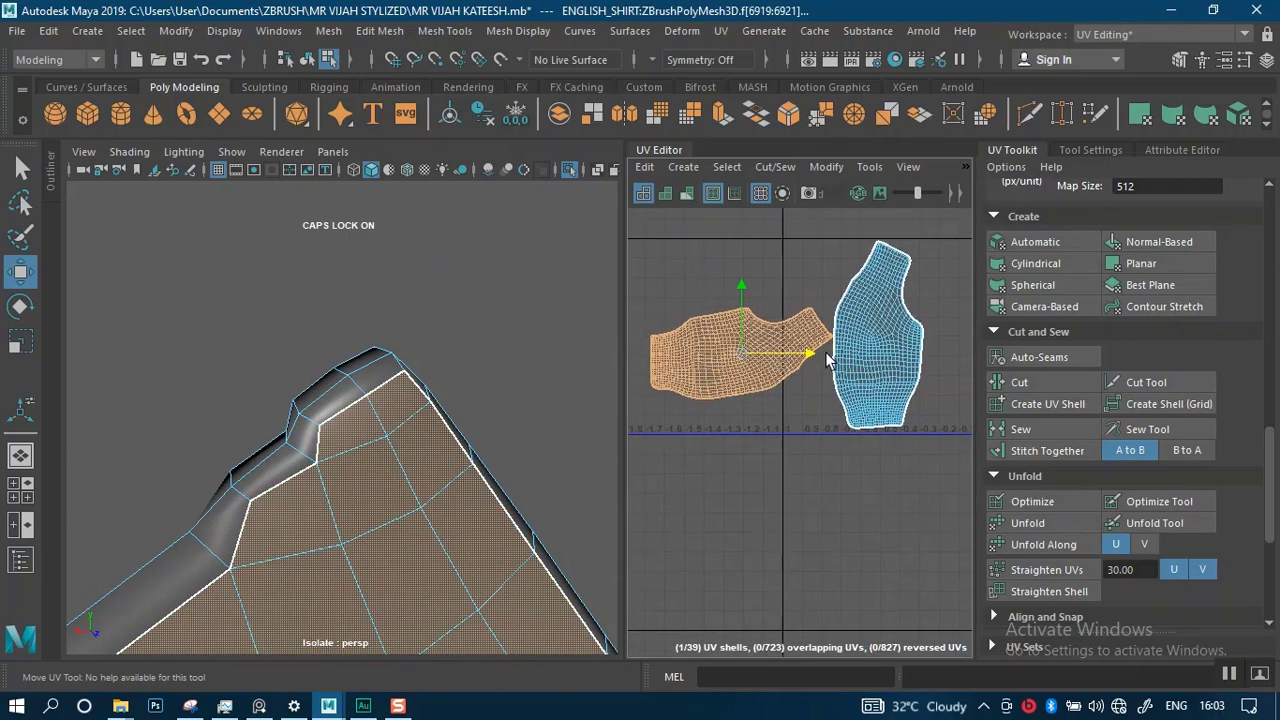
# - Rotate the separated front panel shell so that it stands upright beside the other shell
pyautogui.keyDown('alt'); pyautogui.moveTo(560, 365); pyautogui.dragTo(497, 363); pyautogui.keyUp('alt')
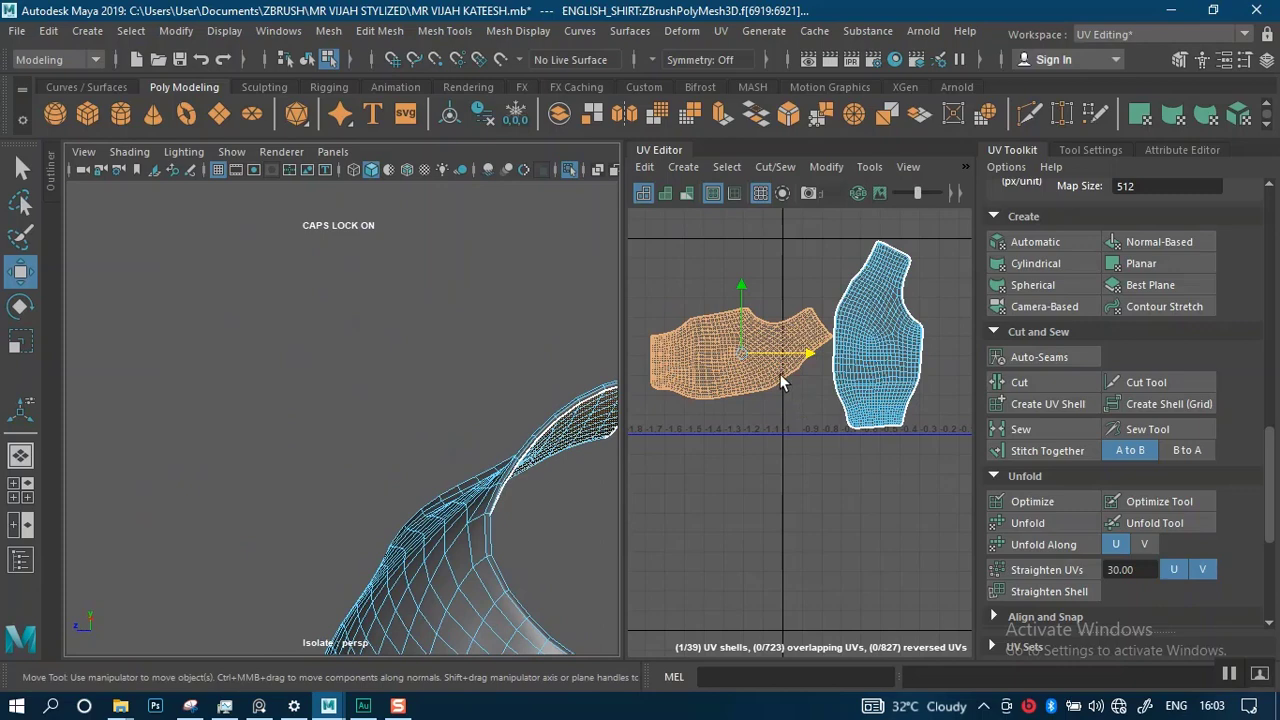
pyautogui.scroll(2, 779, 373)
pyautogui.keyDown('alt'); pyautogui.moveTo(817, 435); pyautogui.dragTo(852, 452, button='middle'); pyautogui.keyUp('alt')
pyautogui.scroll(-1, 825, 430)
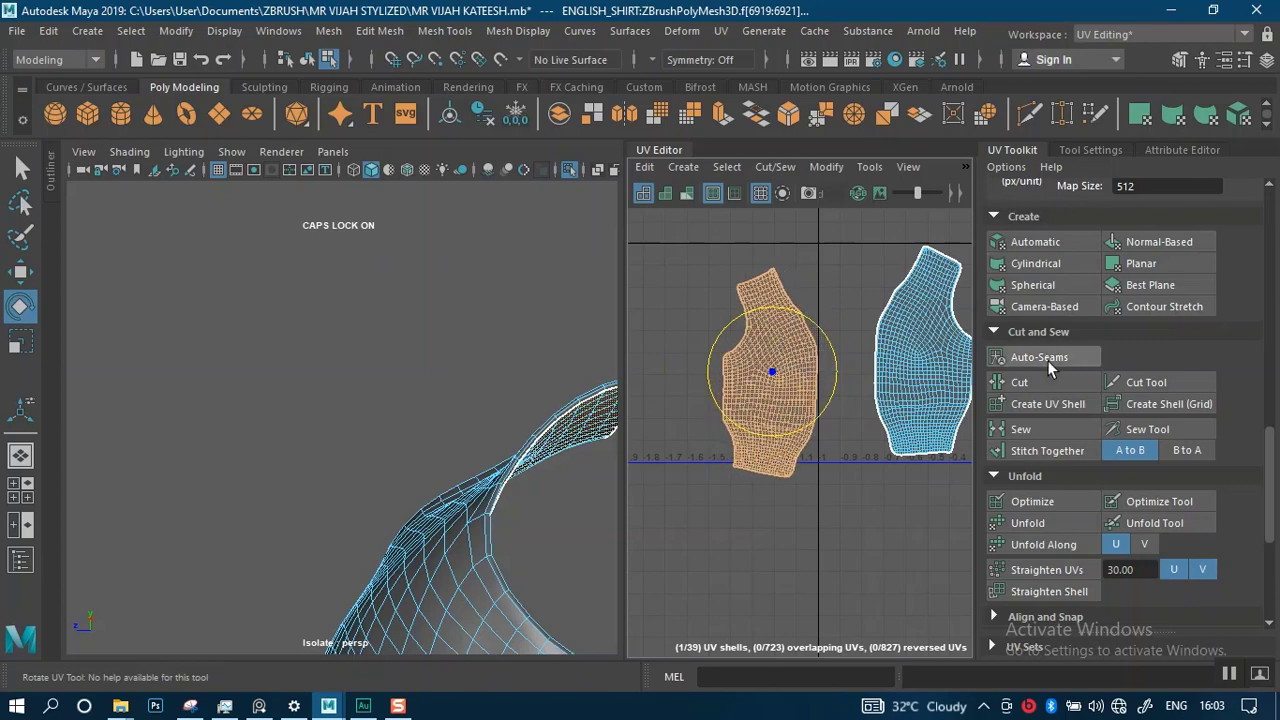
# - Flip the rotated shell along U to match its neighbour, and move both panel shells farther out into negative U
pyautogui.scroll(3, 1095, 336)
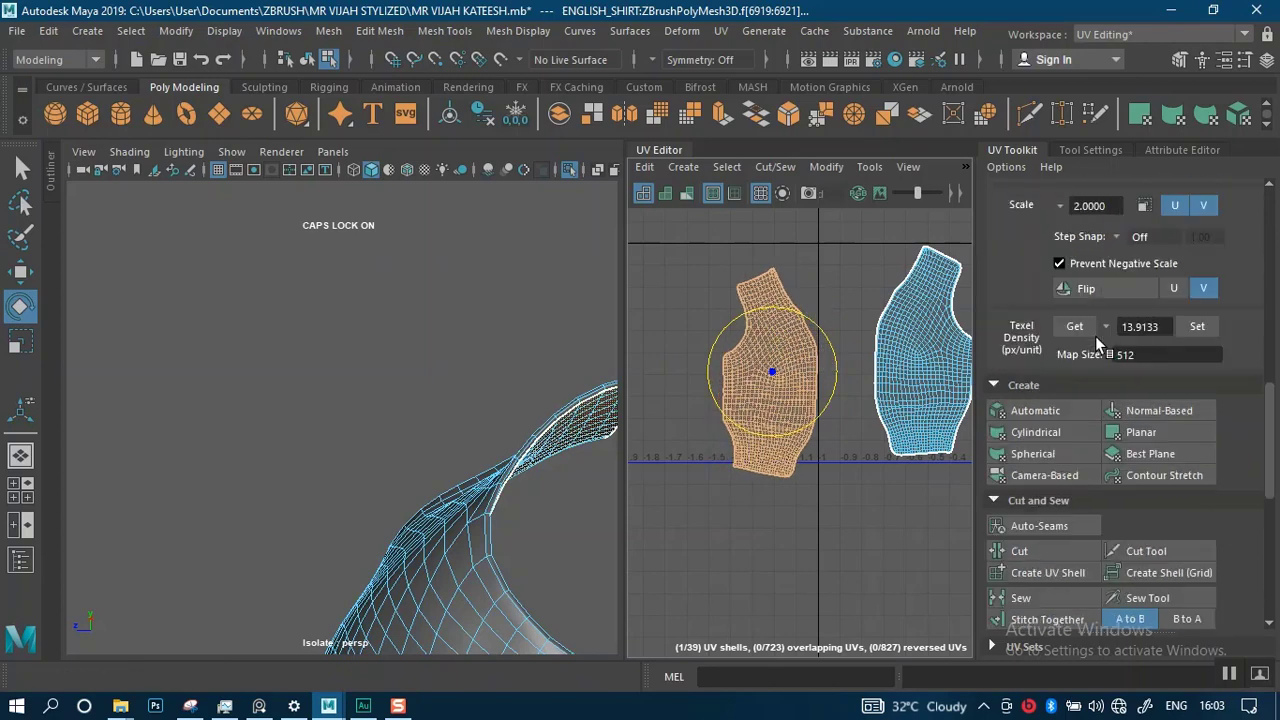
pyautogui.click(1176, 287)
pyautogui.click(1115, 287)
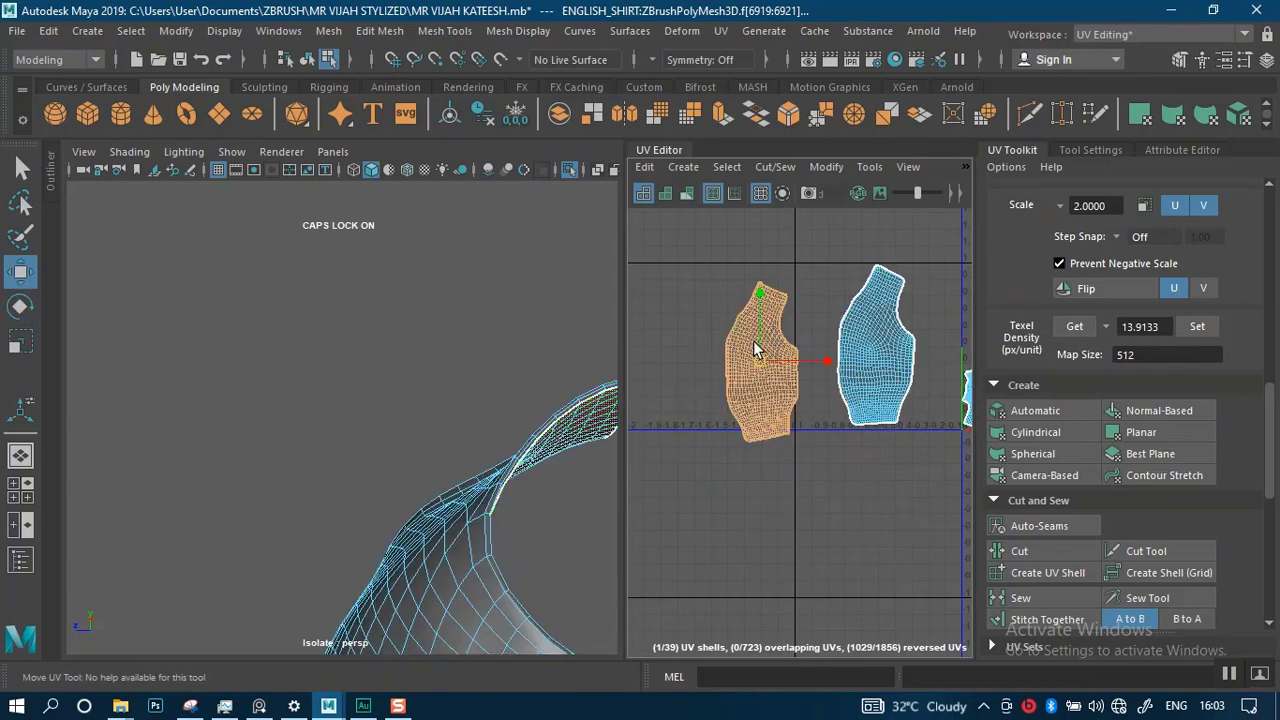
pyautogui.scroll(-2, 758, 345)
pyautogui.keyDown('shift'); pyautogui.click(875, 362); pyautogui.keyUp('shift')
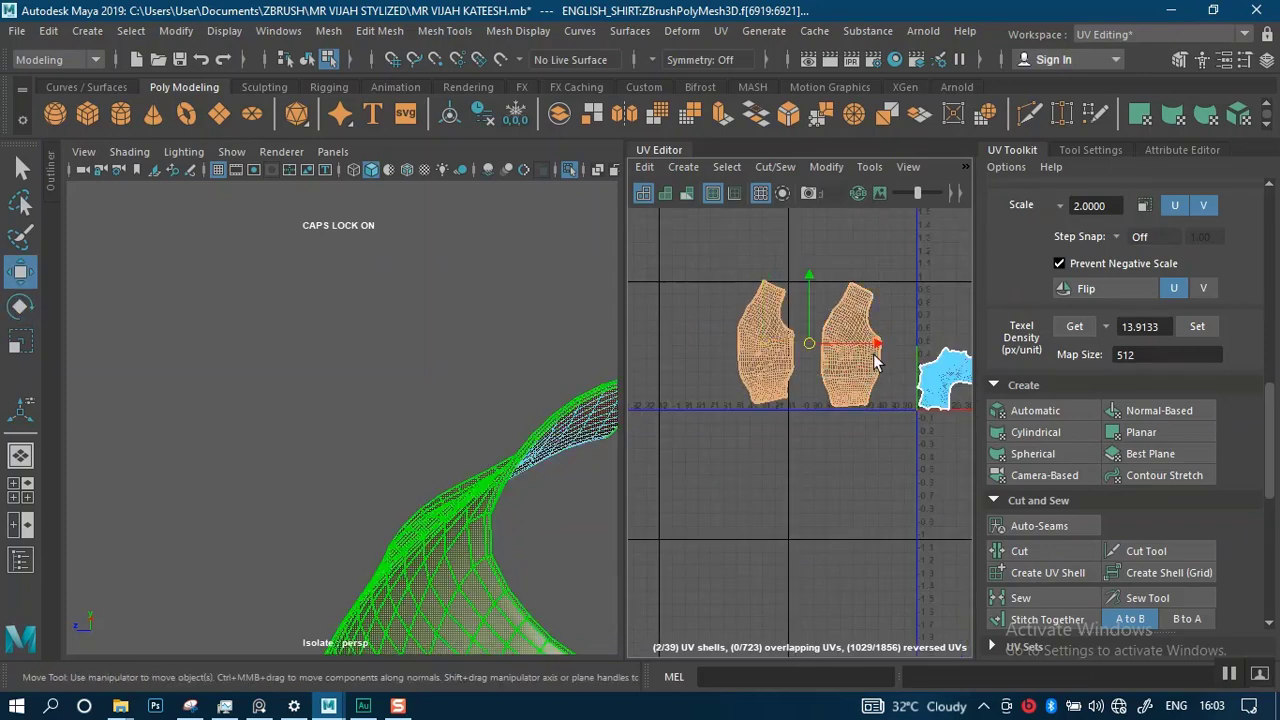
# - Frame the finished front panel and turn off isolation to show the whole shirt again
pyautogui.scroll(-5, 500, 413)
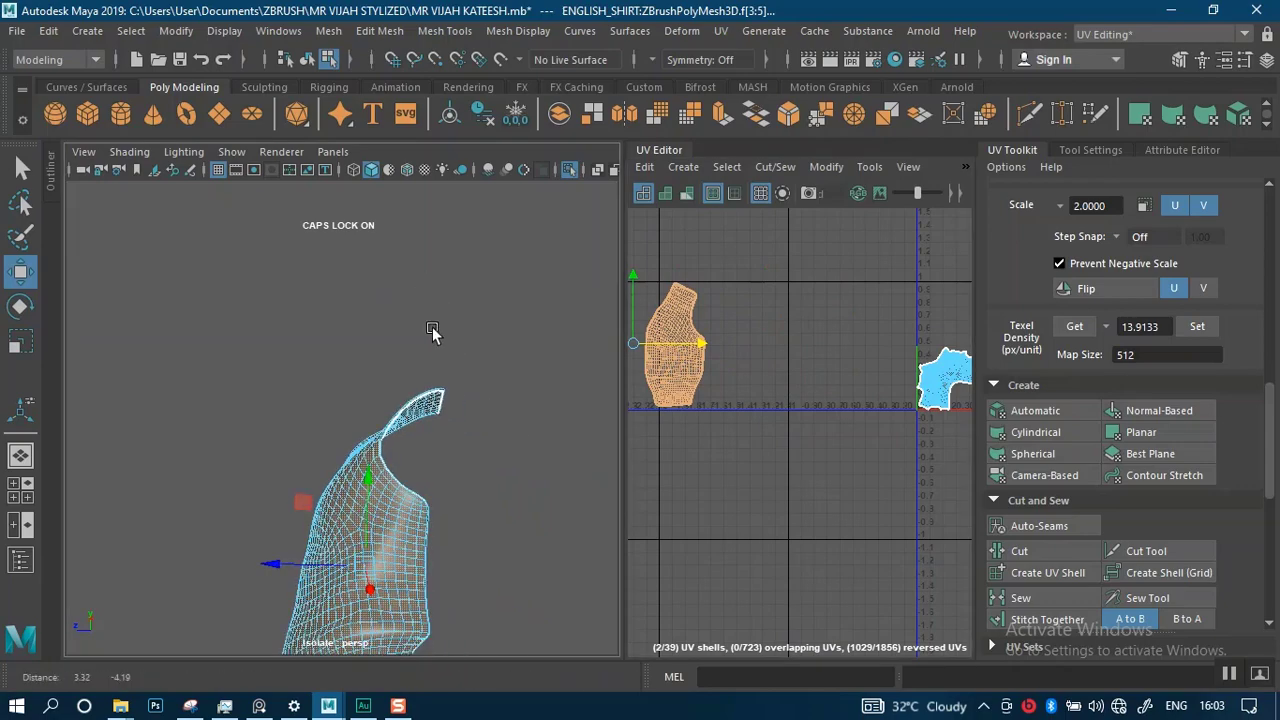
pyautogui.press('f')
pyautogui.keyDown('alt'); pyautogui.moveTo(362, 397); pyautogui.dragTo(310, 420); pyautogui.keyUp('alt')
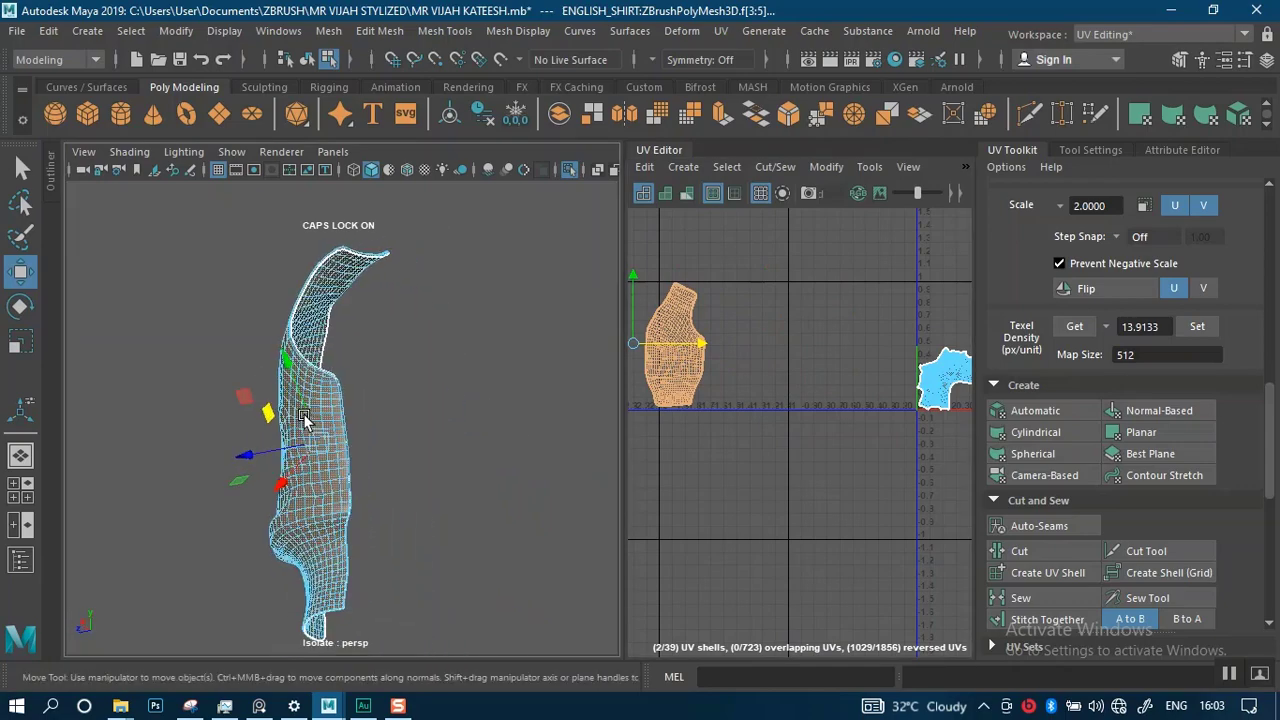
pyautogui.hotkey('ctrl', '1')
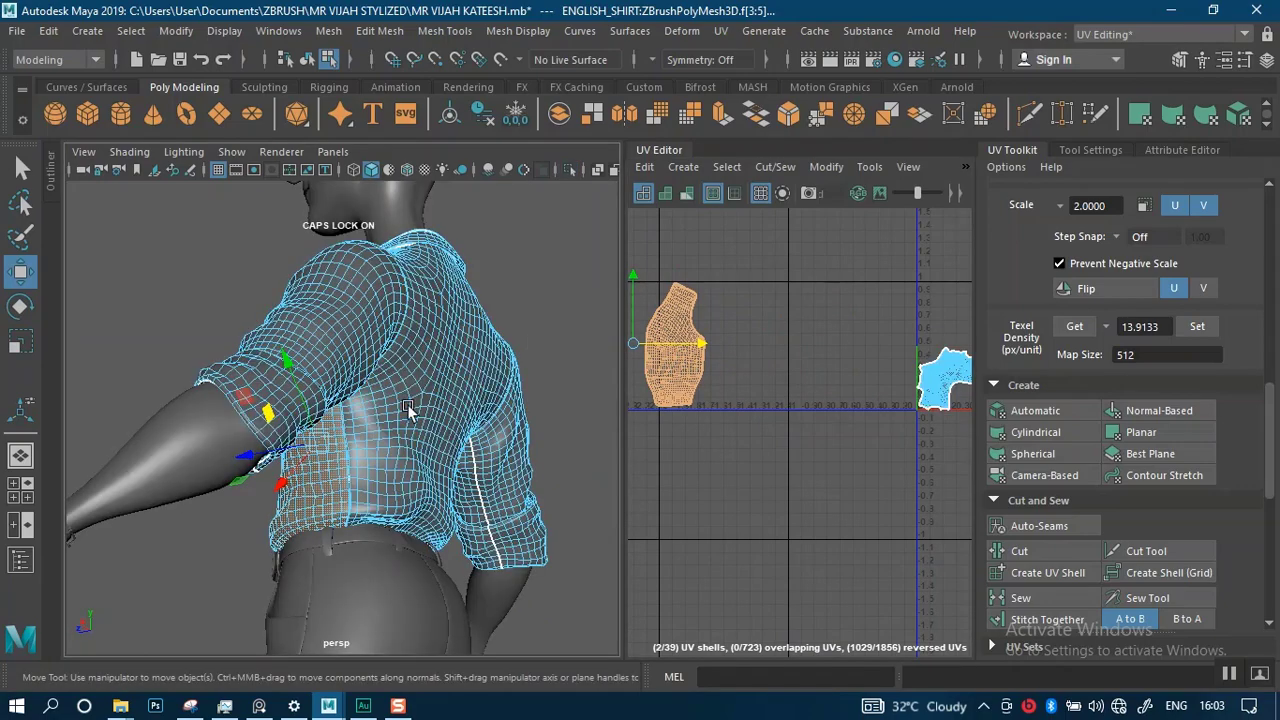
# - Select the opposite front panel, the one without the pocket, and isolate it alone in the 3D view
pyautogui.moveTo(408, 410)
pyautogui.keyDown('alt'); pyautogui.mouseDown()
pyautogui.moveTo(403, 354)
pyautogui.moveTo(420, 391)
pyautogui.mouseUp(); pyautogui.keyUp('alt')
pyautogui.scroll(3, 402, 380)
pyautogui.moveTo(405, 391)
pyautogui.keyDown('alt'); pyautogui.mouseDown(button='middle')
pyautogui.moveTo(398, 370)
pyautogui.moveTo(407, 388)
pyautogui.mouseUp(button='middle'); pyautogui.keyUp('alt')
pyautogui.scroll(3, 405, 402)
pyautogui.doubleClick(267, 387)
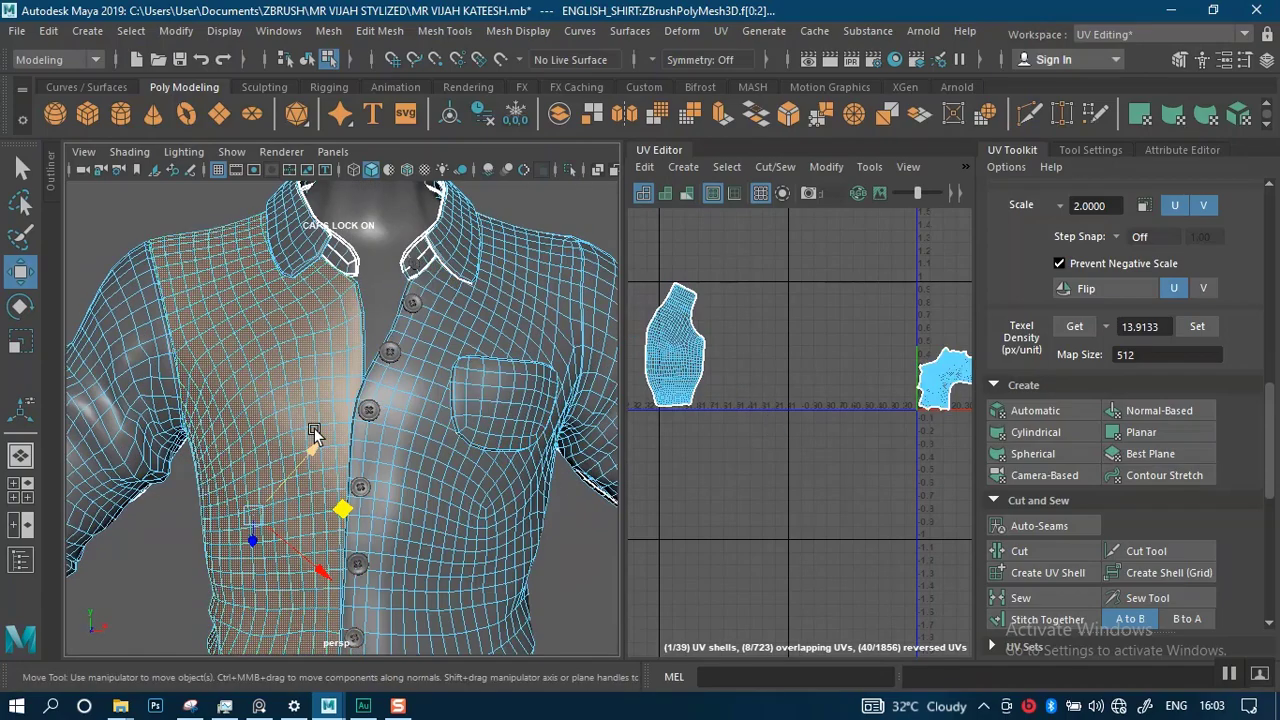
pyautogui.hotkey('ctrl', '1')
# - Examine the isolated panel's front edge and existing seam, along with its current shell in the UV layout
pyautogui.scroll(-3, 793, 484)
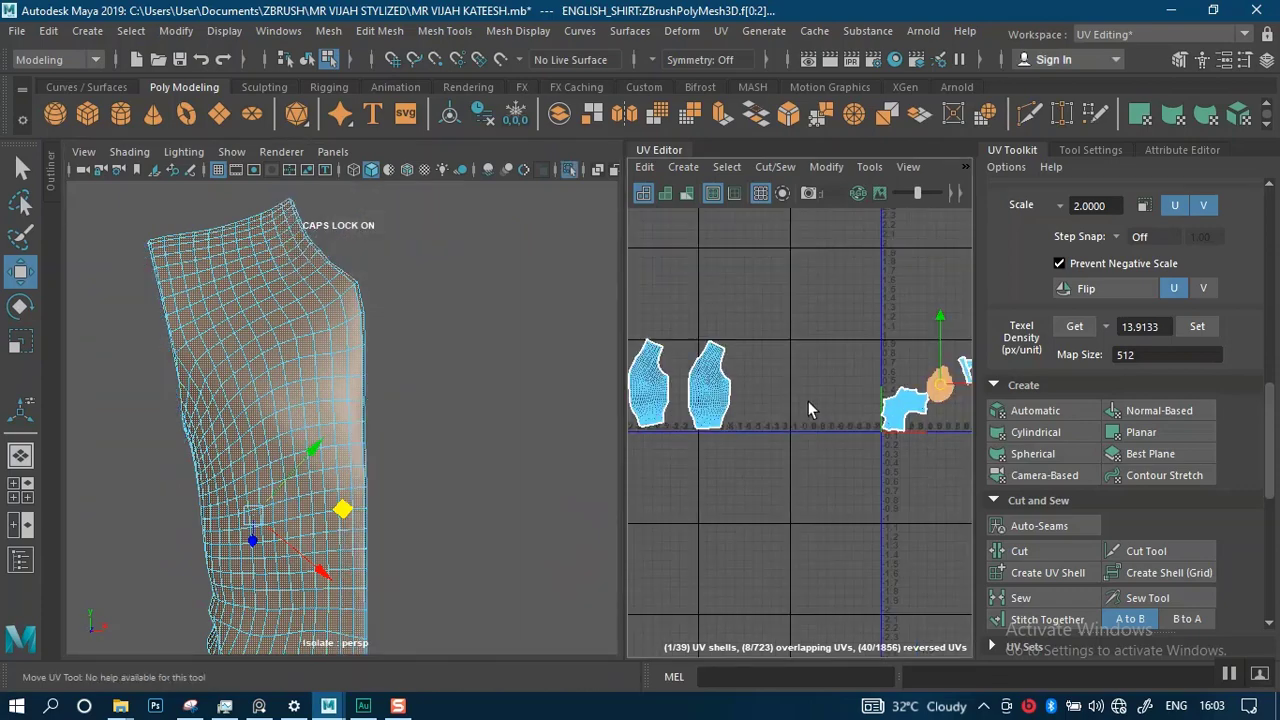
pyautogui.keyDown('alt'); pyautogui.moveTo(850, 390); pyautogui.dragTo(766, 355, button='middle'); pyautogui.keyUp('alt')
pyautogui.keyDown('alt'); pyautogui.moveTo(392, 418); pyautogui.dragTo(587, 309); pyautogui.keyUp('alt')
pyautogui.scroll(3, 508, 417)
pyautogui.keyDown('alt'); pyautogui.moveTo(396, 510); pyautogui.dragTo(443, 222, button='middle'); pyautogui.keyUp('alt')
pyautogui.keyDown('alt'); pyautogui.moveTo(386, 368); pyautogui.dragTo(332, 390); pyautogui.keyUp('alt')
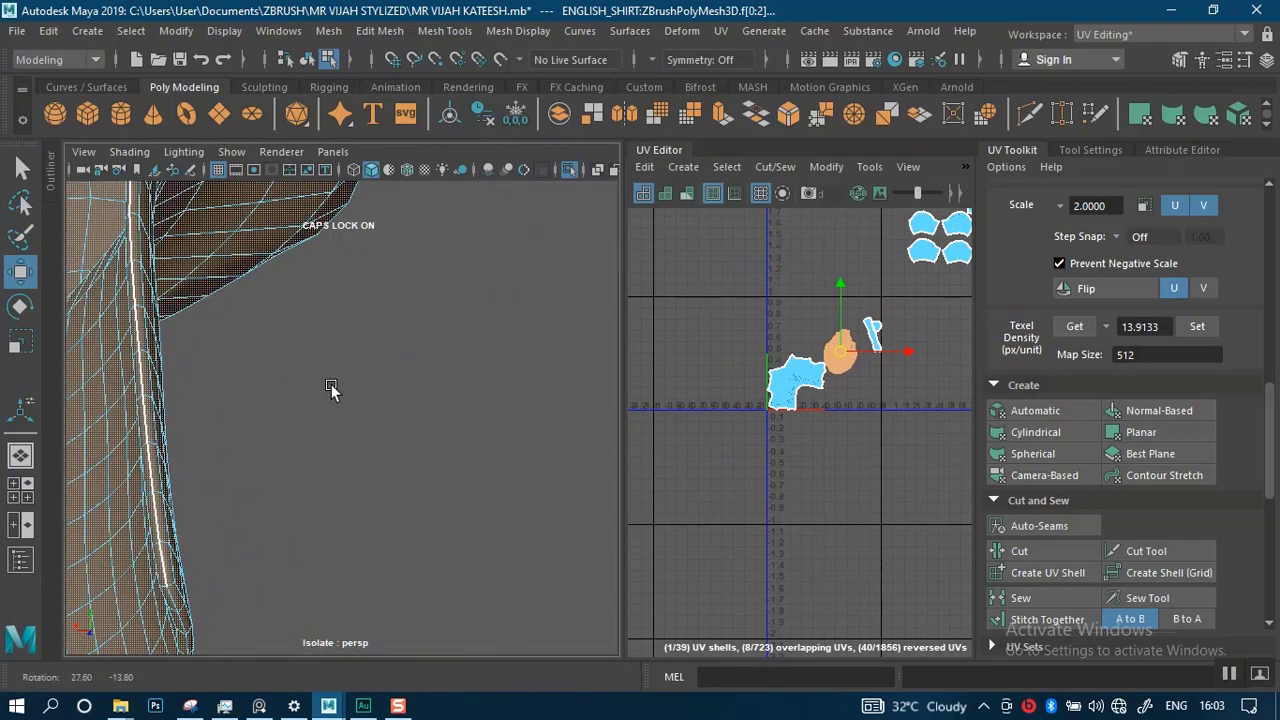
pyautogui.keyDown('alt'); pyautogui.moveTo(332, 408); pyautogui.dragTo(397, 533, button='middle'); pyautogui.keyUp('alt')
pyautogui.click(397, 478)
pyautogui.keyDown('alt'); pyautogui.moveTo(410, 465); pyautogui.dragTo(312, 362); pyautogui.keyUp('alt')
# - Select all faces of the isolated panel, apply a camera-based UV projection and move the shell into the tile before U 0
pyautogui.moveTo(345, 347); pyautogui.dragTo(323, 265, button='right')
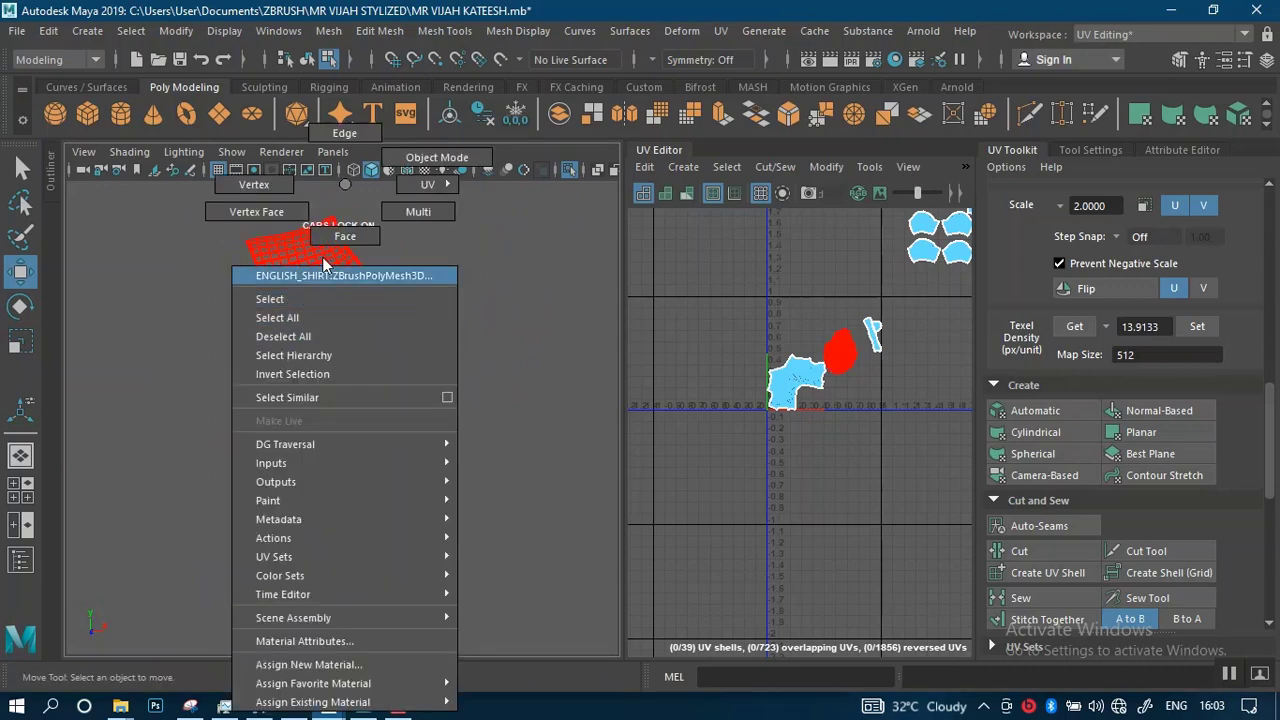
pyautogui.click(324, 264)
pyautogui.hotkey('ctrl', '1')
pyautogui.click(840, 352)
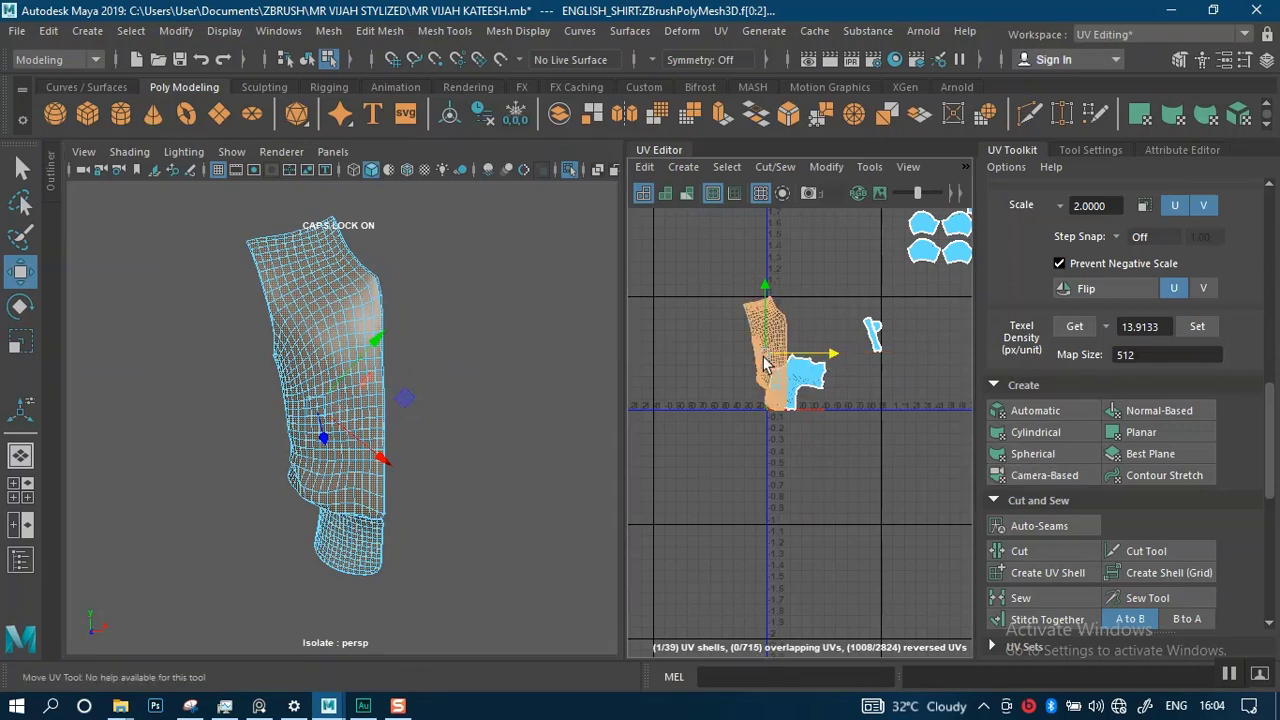
pyautogui.click(498, 380)
# - Switch to edge selection and select the inner edge loop along the folded rim at the panel's shoulder
pyautogui.scroll(4, 452, 460)
pyautogui.keyDown('alt'); pyautogui.moveTo(452, 460); pyautogui.dragTo(297, 386); pyautogui.keyUp('alt')
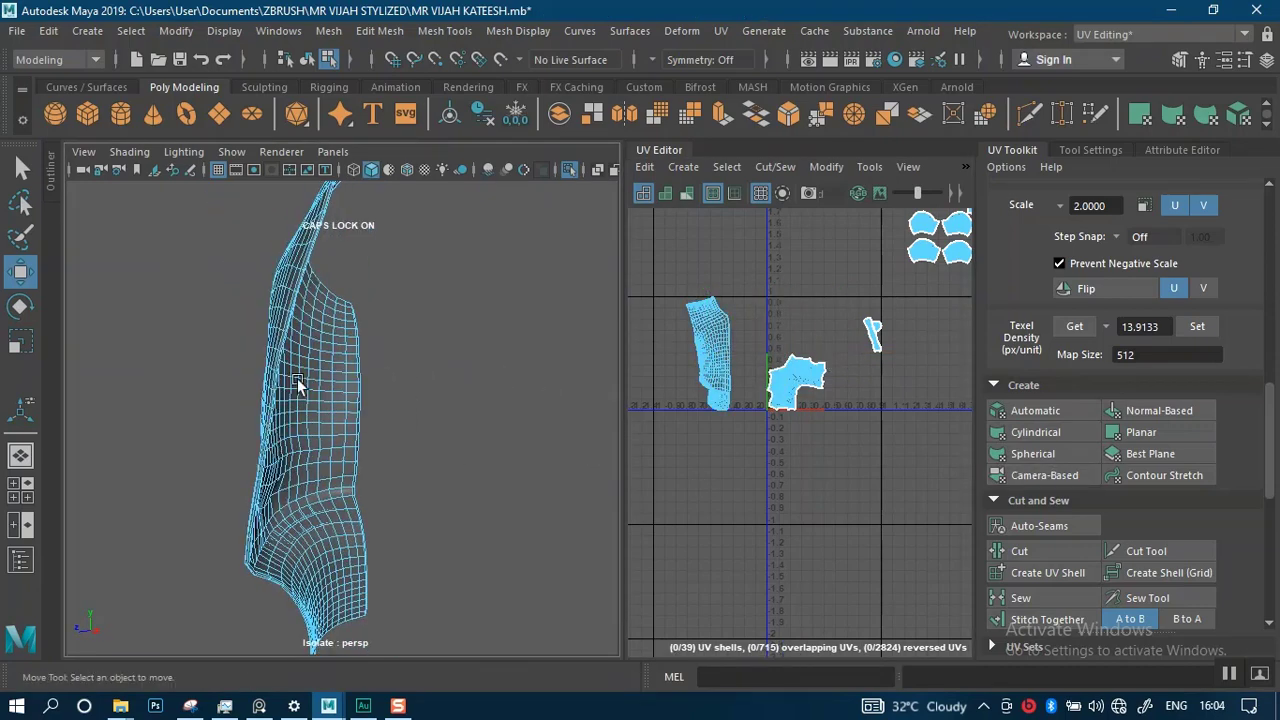
pyautogui.keyDown('alt'); pyautogui.moveTo(345, 250); pyautogui.dragTo(396, 450, button='middle'); pyautogui.keyUp('alt')
pyautogui.scroll(5, 449, 608)
pyautogui.keyDown('alt'); pyautogui.moveTo(449, 608); pyautogui.dragTo(399, 322); pyautogui.keyUp('alt')
pyautogui.keyDown('alt'); pyautogui.moveTo(399, 322); pyautogui.dragTo(392, 365, button='middle'); pyautogui.keyUp('alt')
pyautogui.moveTo(392, 365); pyautogui.dragTo(391, 134, button='right')
pyautogui.scroll(4, 387, 328)
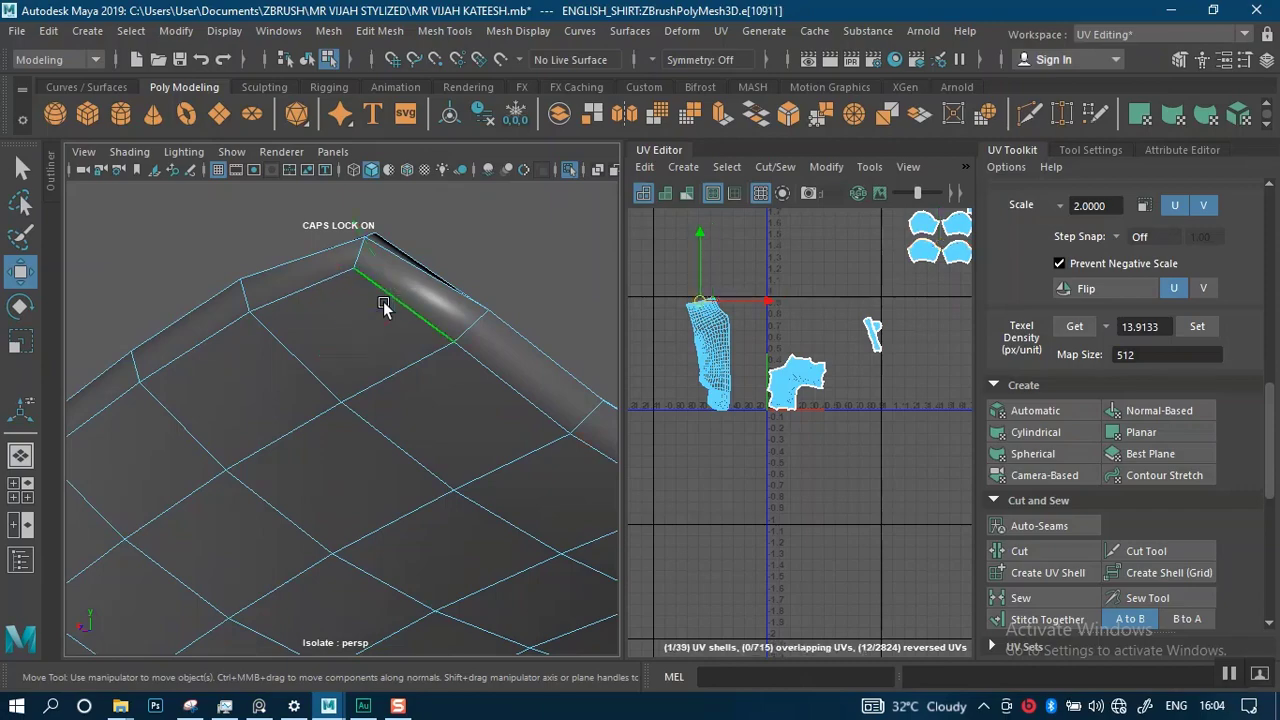
pyautogui.keyDown('shift'); pyautogui.doubleClick(281, 297); pyautogui.keyUp('shift')
# - Extend the inner rim edge selection around the neckline corner and down the panel's remaining sides
pyautogui.scroll(-4, 345, 385)
pyautogui.keyDown('alt'); pyautogui.moveTo(354, 359); pyautogui.dragTo(369, 506); pyautogui.keyUp('alt')
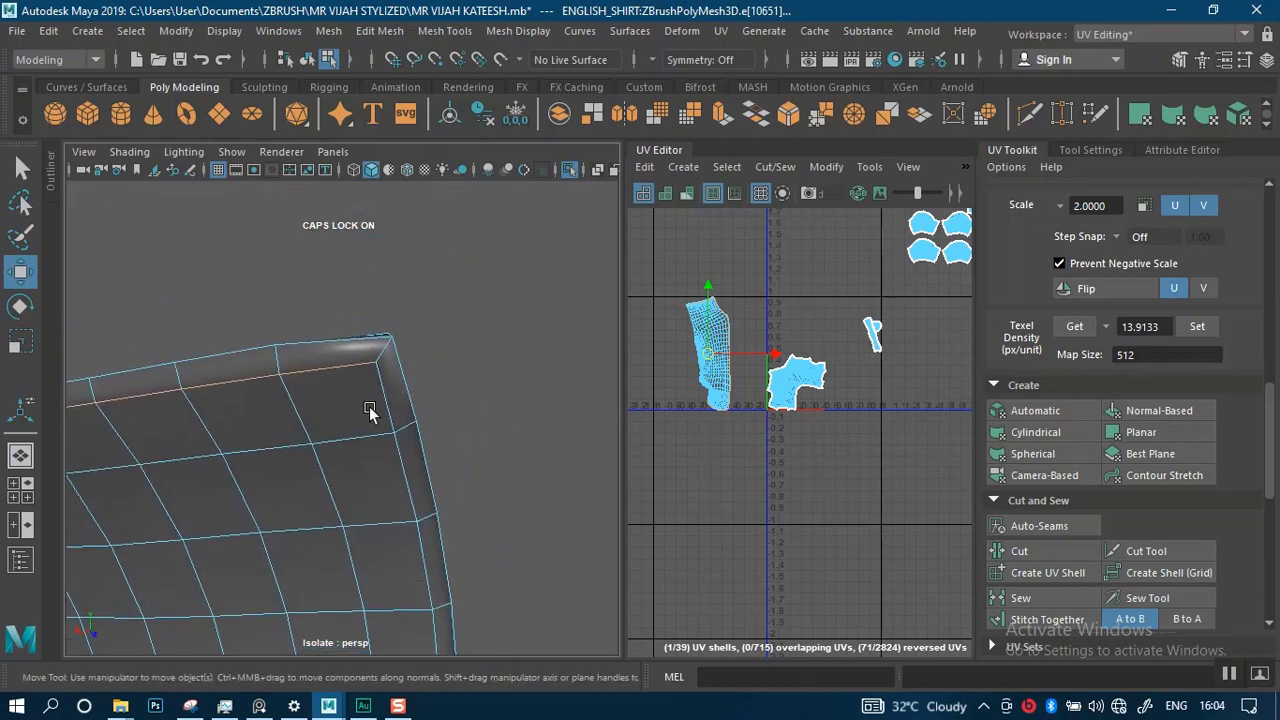
pyautogui.keyDown('alt'); pyautogui.moveTo(430, 563); pyautogui.dragTo(465, 330); pyautogui.keyUp('alt')
pyautogui.keyDown('alt'); pyautogui.moveTo(465, 330); pyautogui.dragTo(398, 357, button='right'); pyautogui.keyUp('alt')
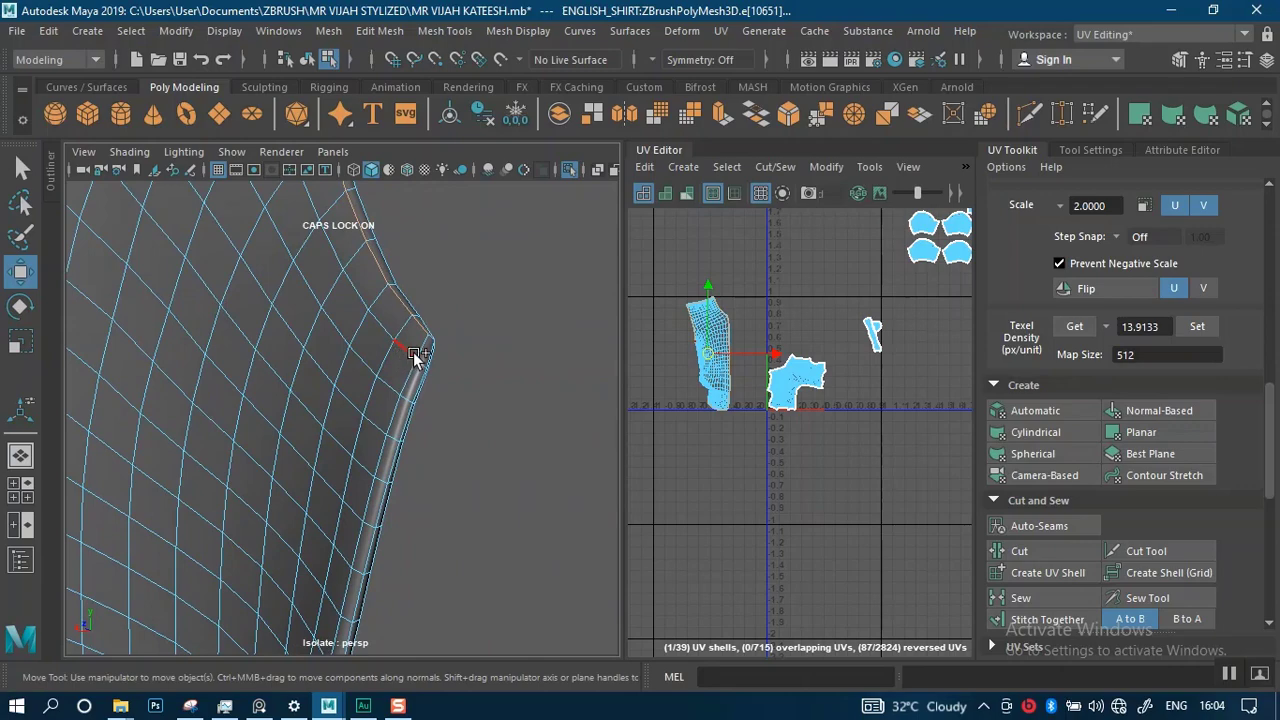
pyautogui.keyDown('alt'); pyautogui.moveTo(408, 479); pyautogui.dragTo(363, 463); pyautogui.keyUp('alt')
pyautogui.keyDown('alt'); pyautogui.moveTo(308, 412); pyautogui.dragTo(325, 522); pyautogui.keyUp('alt')
pyautogui.keyDown('alt'); pyautogui.moveTo(312, 462); pyautogui.dragTo(317, 600, button='middle'); pyautogui.keyUp('alt')
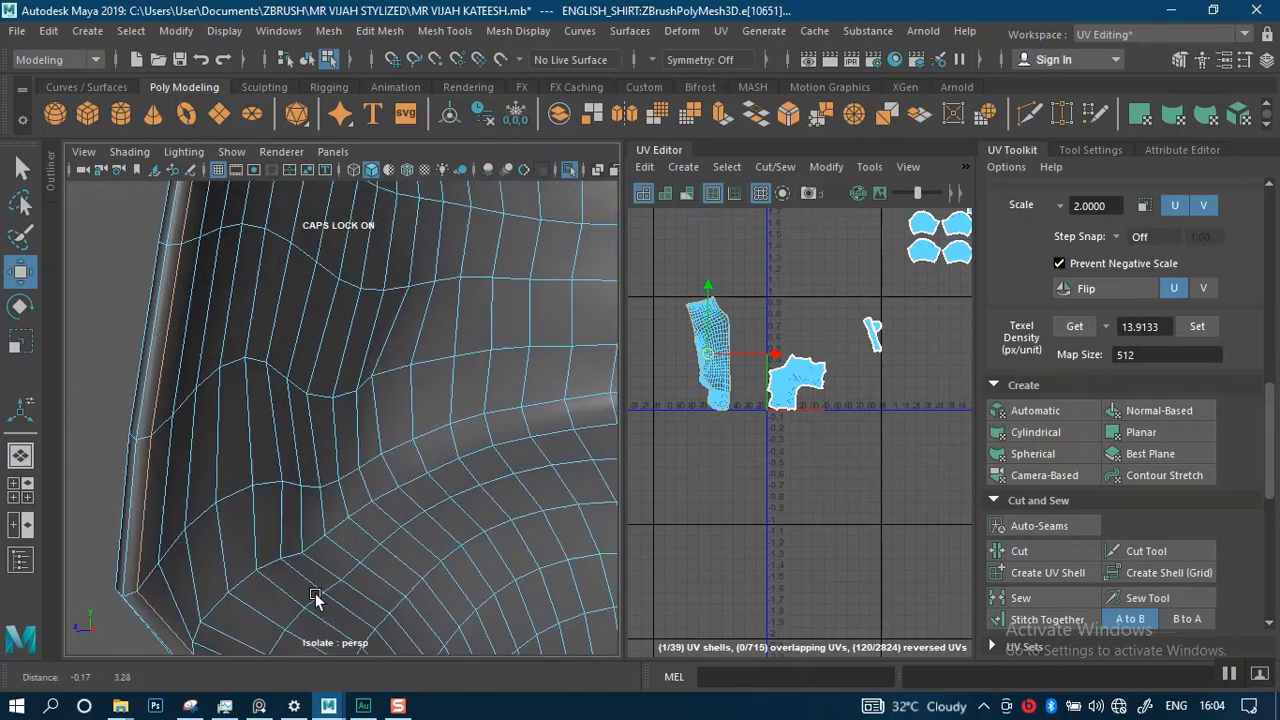
# - Check the selected edge loop around the panel's side and hem, and cut the UVs along it
pyautogui.keyDown('alt'); pyautogui.moveTo(317, 600); pyautogui.dragTo(351, 394); pyautogui.keyUp('alt')
pyautogui.keyDown('alt'); pyautogui.moveTo(351, 394); pyautogui.dragTo(342, 621, button='middle'); pyautogui.keyUp('alt')
pyautogui.keyDown('alt'); pyautogui.moveTo(286, 405); pyautogui.dragTo(294, 638, button='middle'); pyautogui.keyUp('alt')
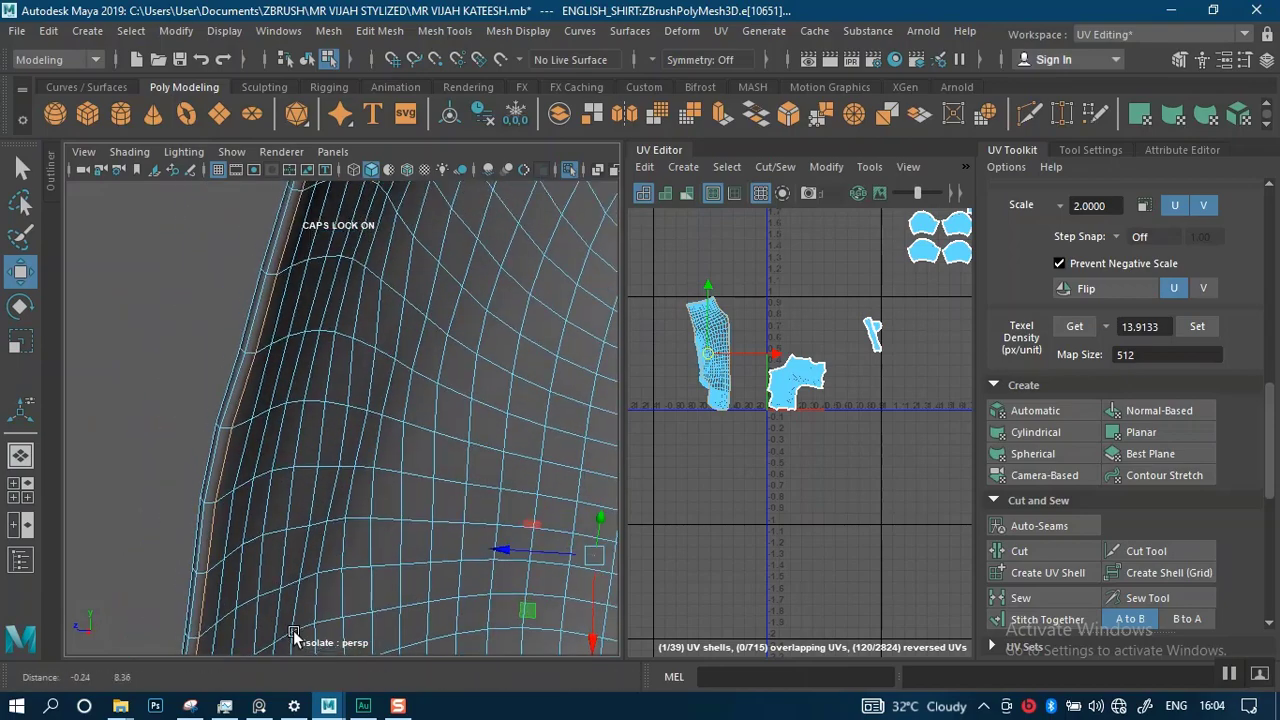
pyautogui.keyDown('alt'); pyautogui.moveTo(300, 440); pyautogui.dragTo(251, 632, button='middle'); pyautogui.keyUp('alt')
pyautogui.keyDown('alt'); pyautogui.moveTo(362, 426); pyautogui.dragTo(294, 612, button='middle'); pyautogui.keyUp('alt')
pyautogui.keyDown('alt'); pyautogui.moveTo(293, 612); pyautogui.dragTo(290, 425); pyautogui.keyUp('alt')
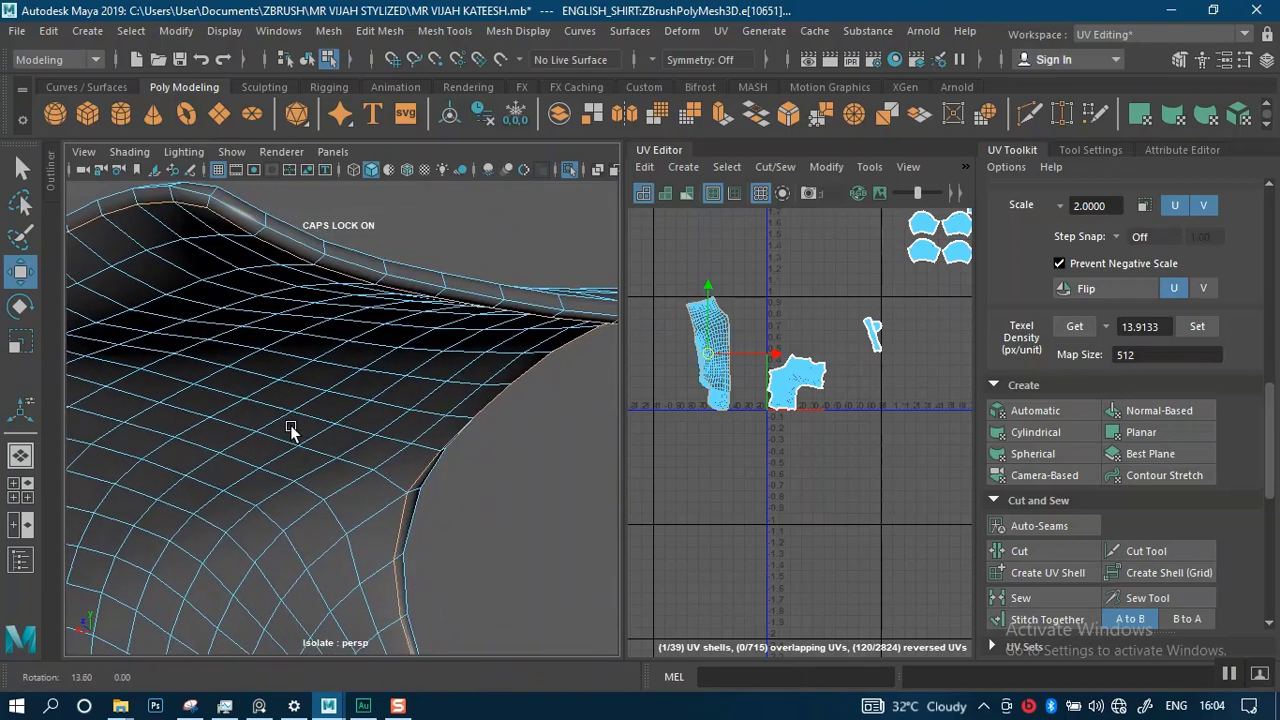
pyautogui.click(1054, 545)
# - Select both UV shells of the newly cut front panel and unfold them
pyautogui.moveTo(711, 331); pyautogui.dragTo(652, 298, button='right')
pyautogui.moveTo(672, 277); pyautogui.dragTo(712, 362)
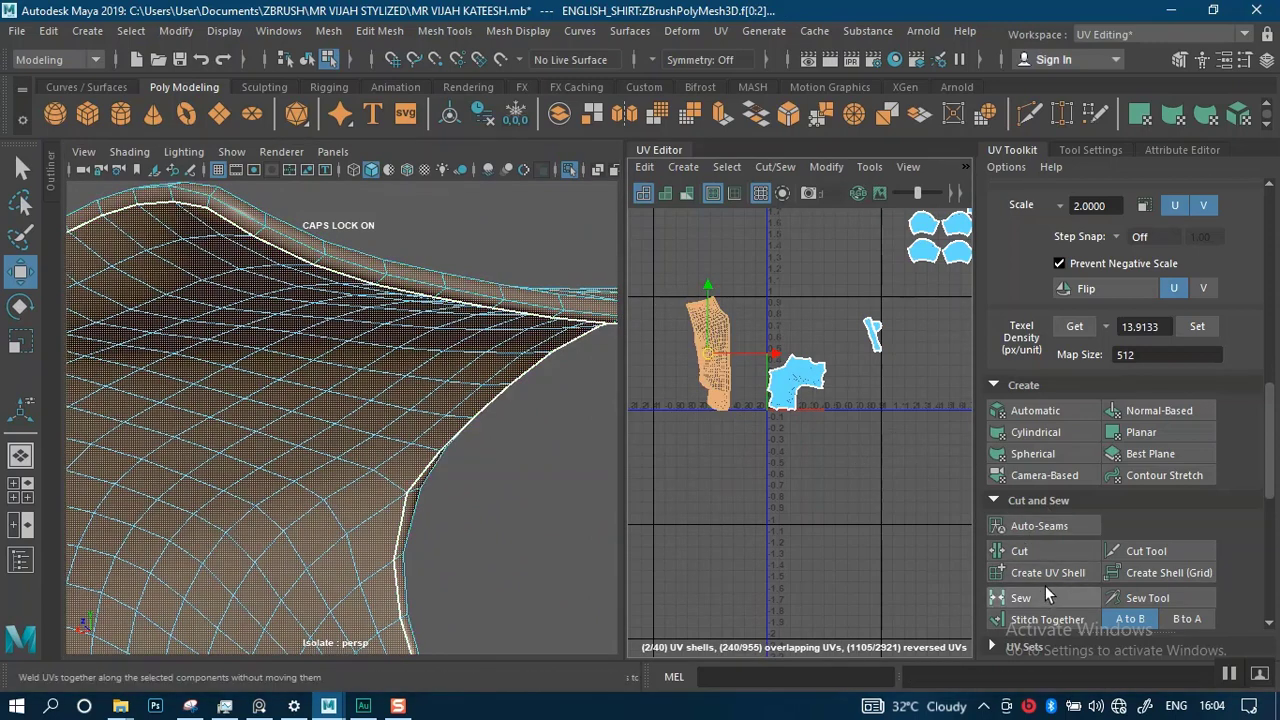
pyautogui.scroll(-3, 1035, 465)
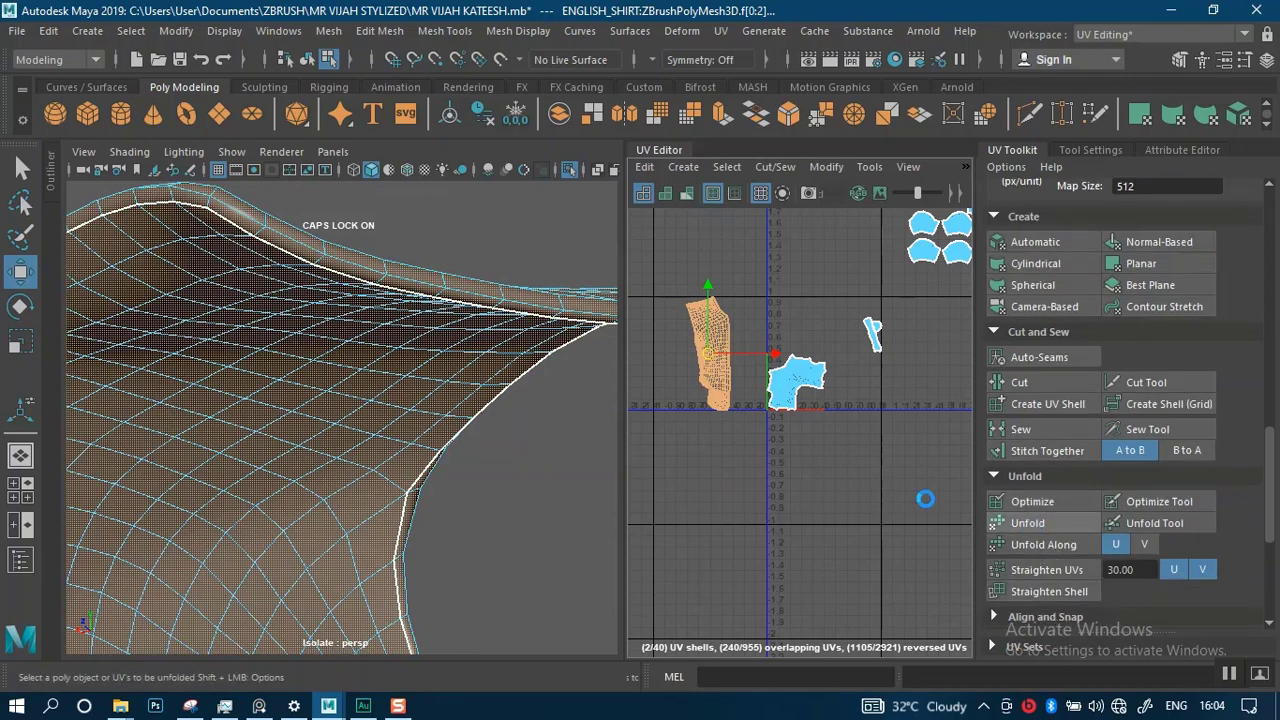
# - Select both overlapping UV shells of the unfolded front panel and rotate them slightly so they stand more upright
pyautogui.click(773, 317)
pyautogui.scroll(3, 775, 345)
pyautogui.keyDown('alt'); pyautogui.moveTo(728, 390); pyautogui.dragTo(829, 384, button='middle'); pyautogui.keyUp('alt')
pyautogui.scroll(1, 832, 378)
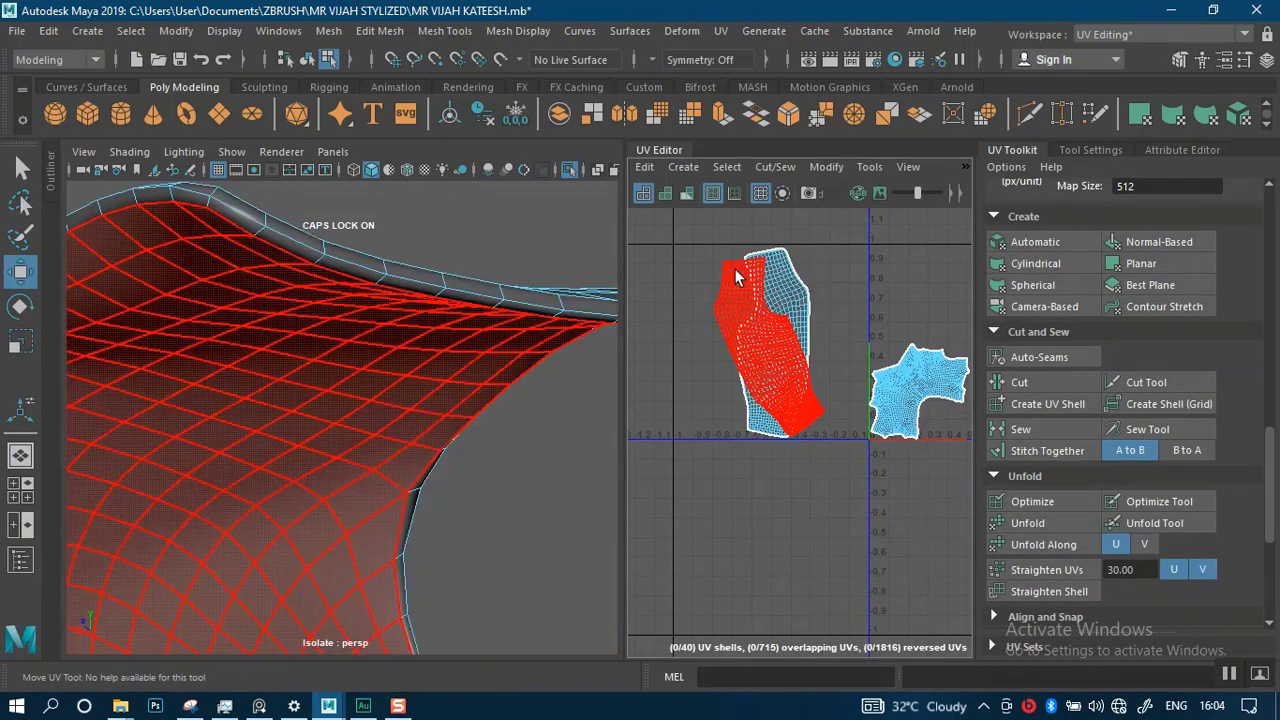
pyautogui.click(808, 362)
pyautogui.press('e')
pyautogui.moveTo(816, 382); pyautogui.dragTo(809, 386)
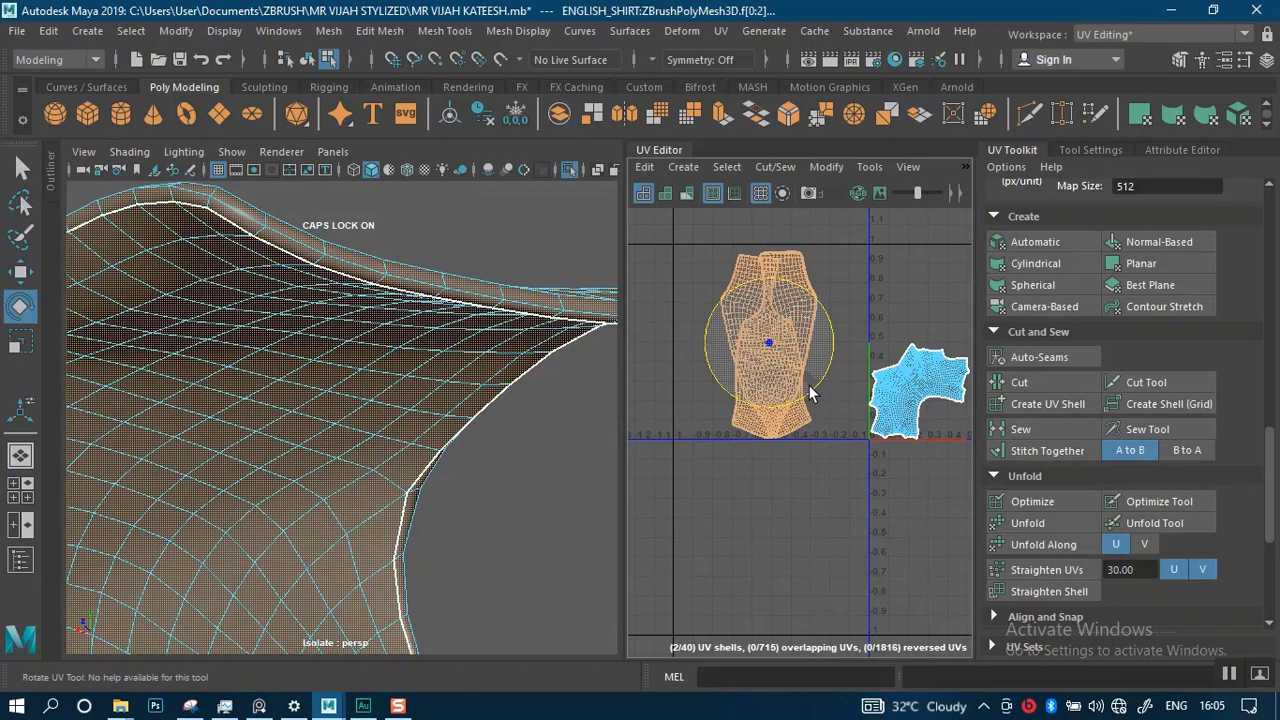
# - Select the front panel's outer shell, check it on the model, and move it sideways clear of the inner shell
pyautogui.click(772, 346)
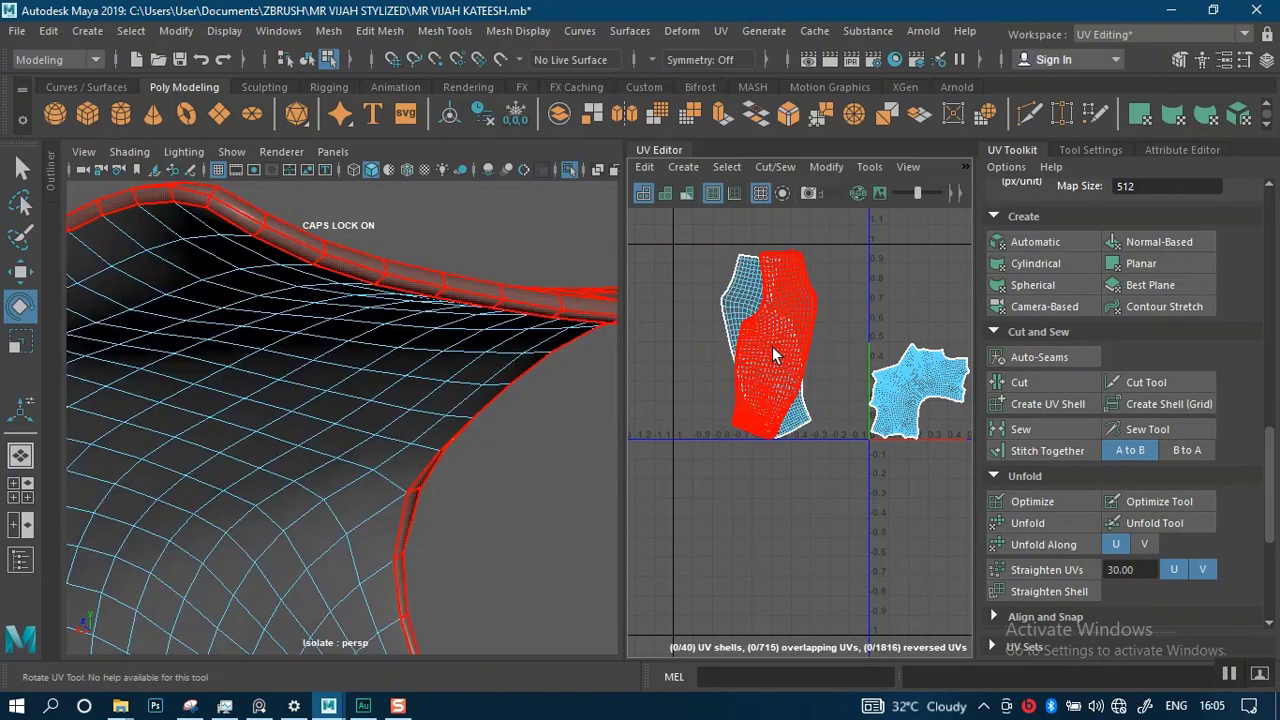
pyautogui.keyDown('alt'); pyautogui.moveTo(426, 474); pyautogui.dragTo(321, 255, button='right'); pyautogui.keyUp('alt')
pyautogui.keyDown('alt'); pyautogui.moveTo(326, 356); pyautogui.dragTo(621, 371); pyautogui.keyUp('alt')
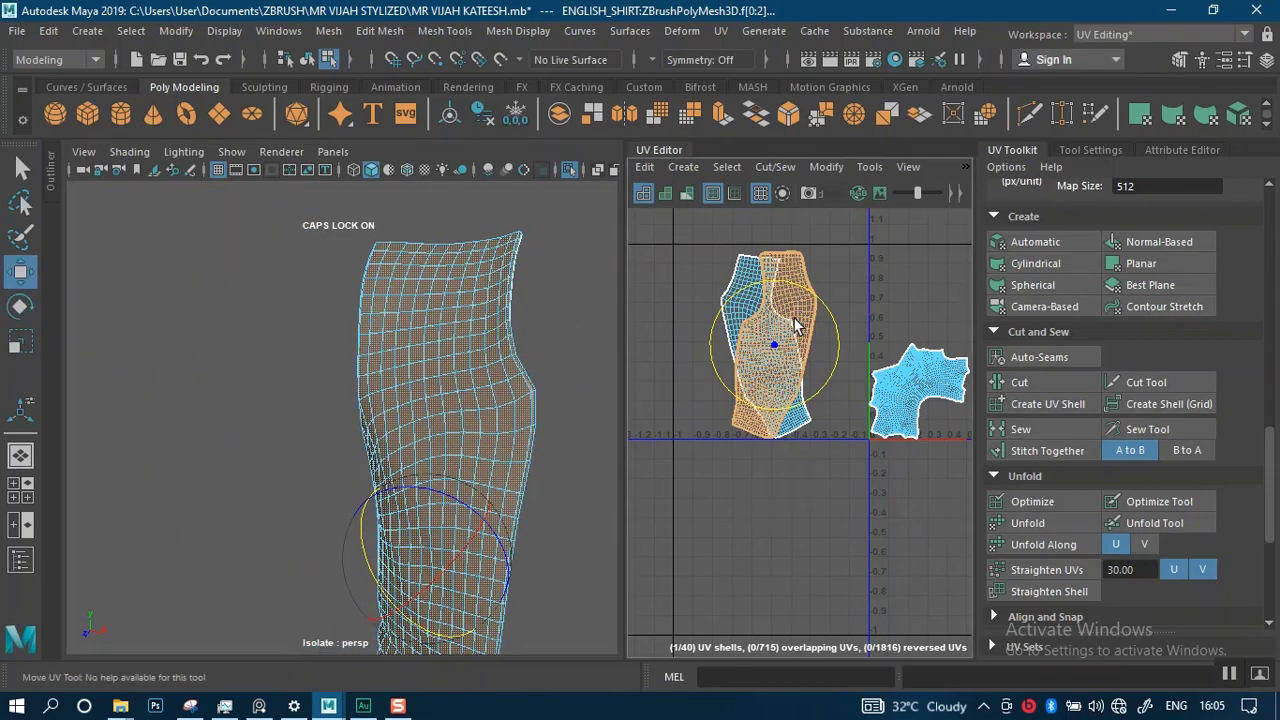
pyautogui.press('w')
pyautogui.moveTo(788, 346); pyautogui.dragTo(645, 348)
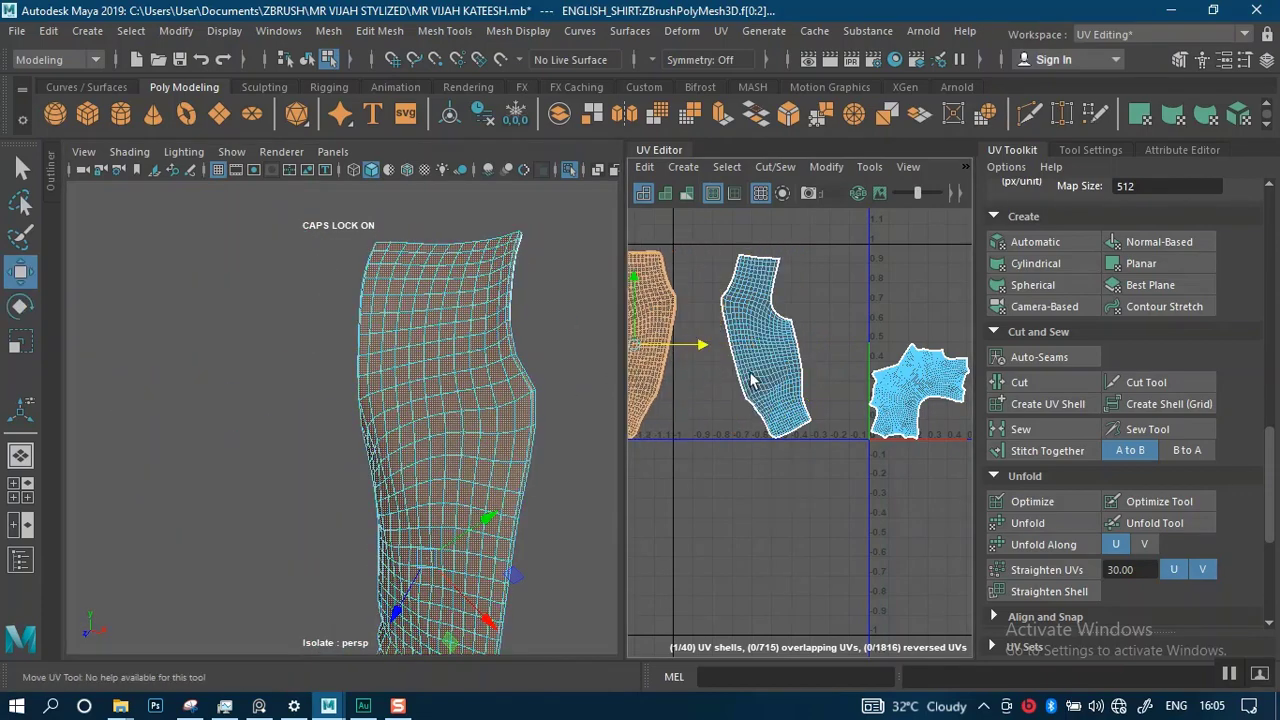
# - Select the remaining inner panel shell and rotate it until its body stands upright
pyautogui.click(752, 372)
pyautogui.press('e')
pyautogui.moveTo(817, 389); pyautogui.dragTo(795, 404)
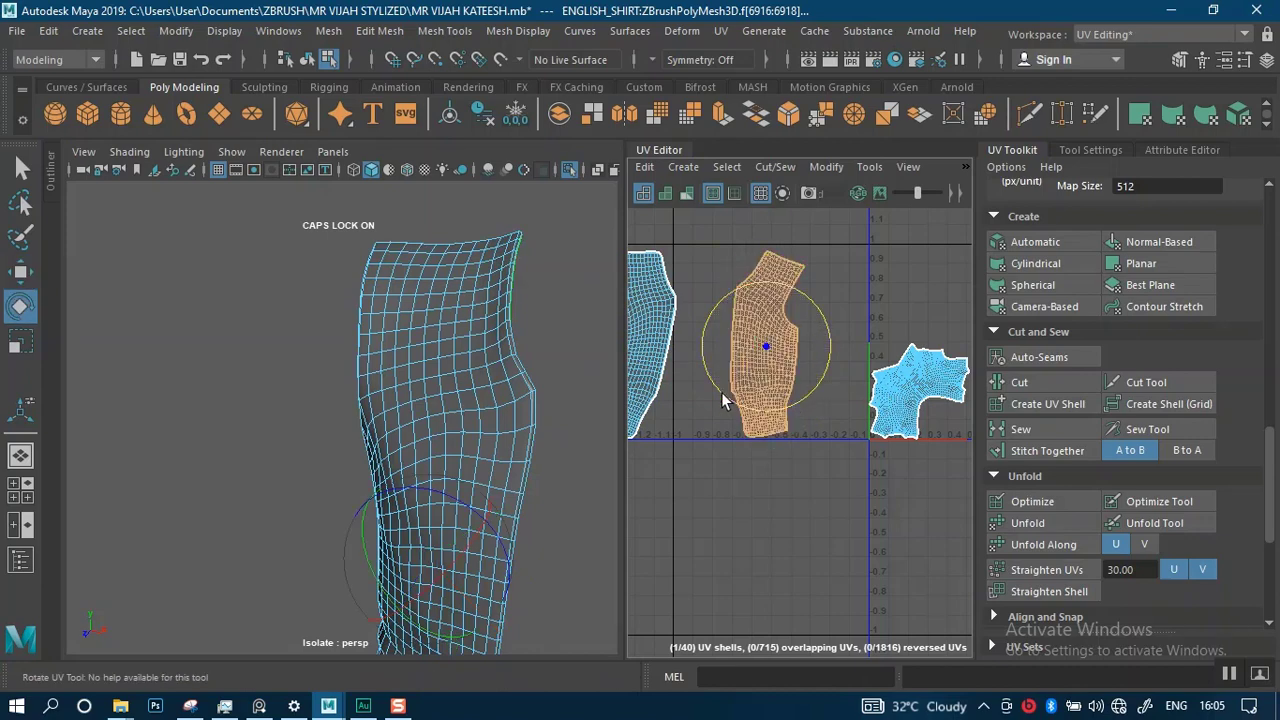
# - Rotate the moved outer panel shell upright and flip it horizontally along U
pyautogui.keyDown('alt'); pyautogui.moveTo(721, 393); pyautogui.dragTo(831, 389, button='middle'); pyautogui.keyUp('alt')
pyautogui.click(770, 367)
pyautogui.moveTo(777, 390); pyautogui.dragTo(792, 376)
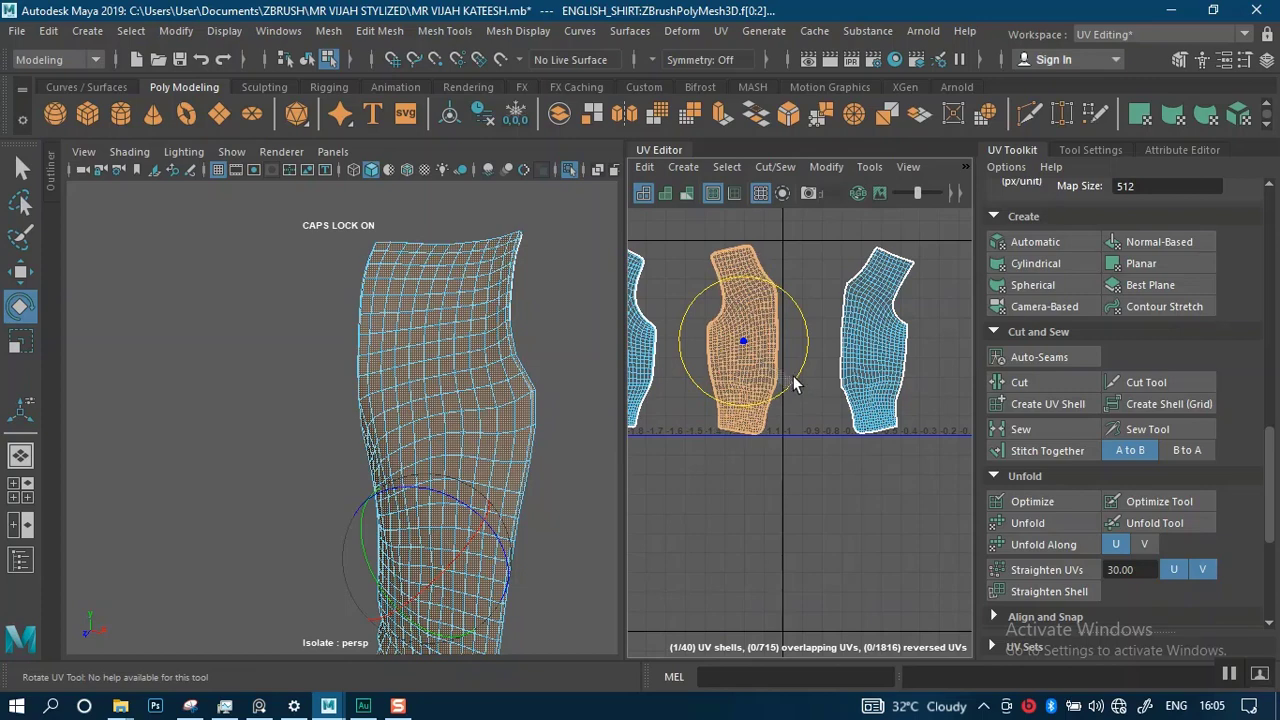
pyautogui.scroll(3, 1083, 384)
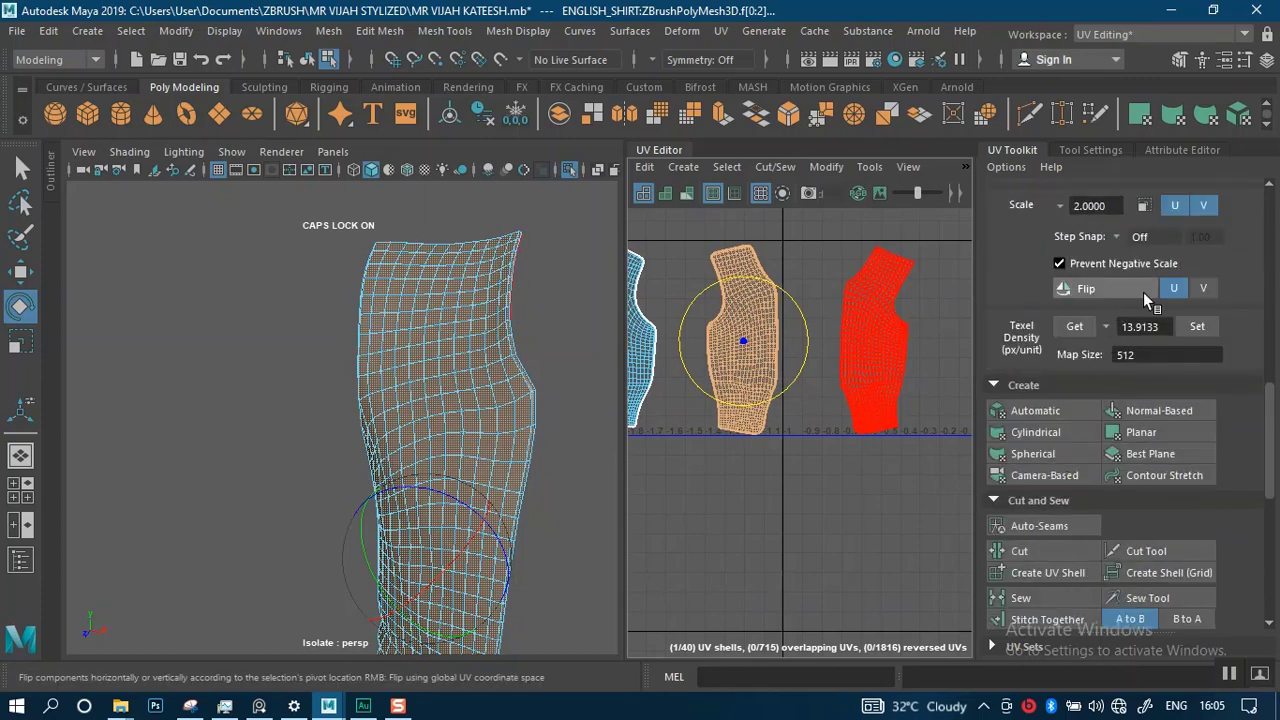
pyautogui.click(1136, 290)
pyautogui.scroll(-3, 809, 423)
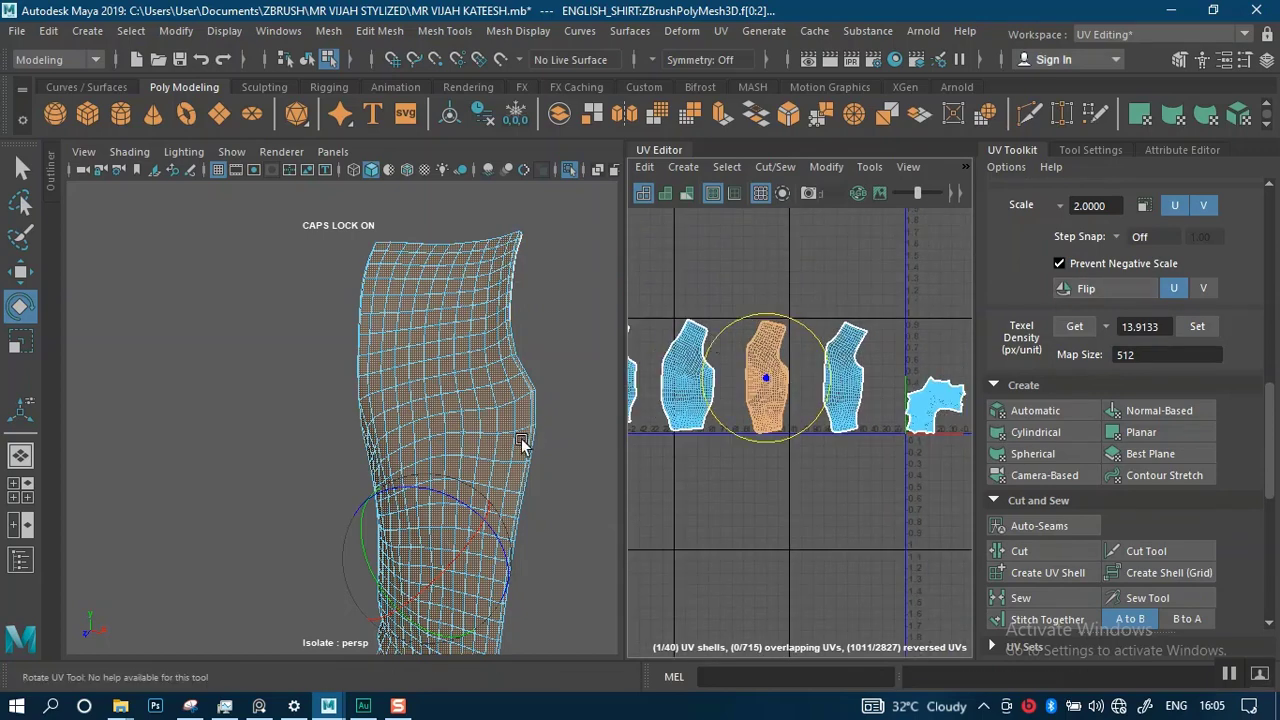
# - Leave the isolated view and select the chest pocket's UV shell on the front of the shirt
pyautogui.scroll(-3, 451, 341)
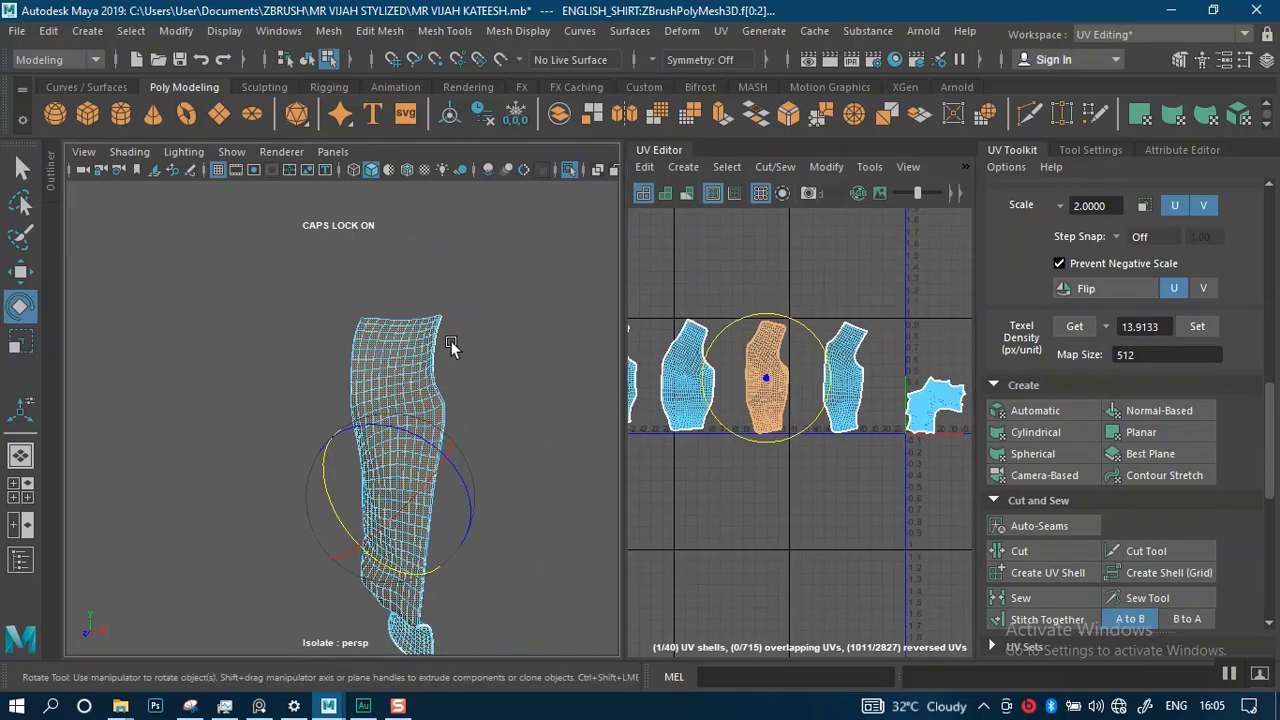
pyautogui.hotkey('ctrl', '1')
pyautogui.scroll(-2, 489, 296)
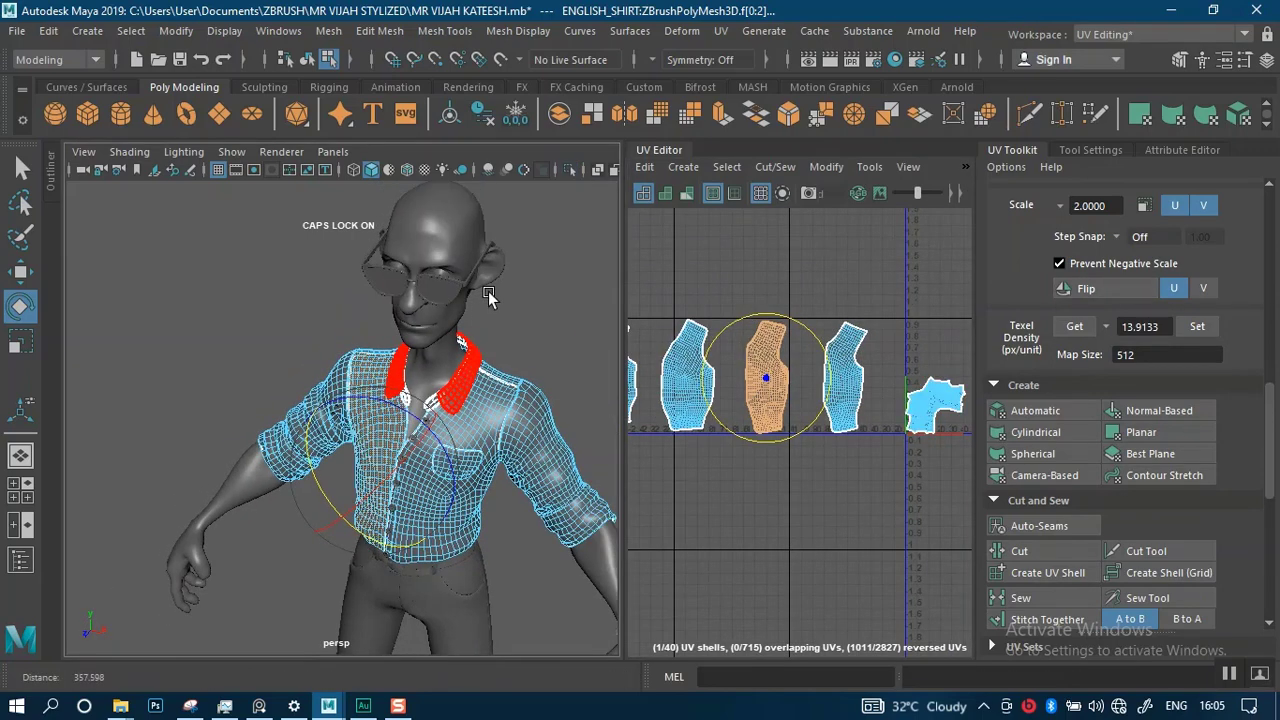
pyautogui.scroll(3, 478, 401)
pyautogui.keyDown('alt'); pyautogui.moveTo(478, 401); pyautogui.dragTo(337, 445); pyautogui.keyUp('alt')
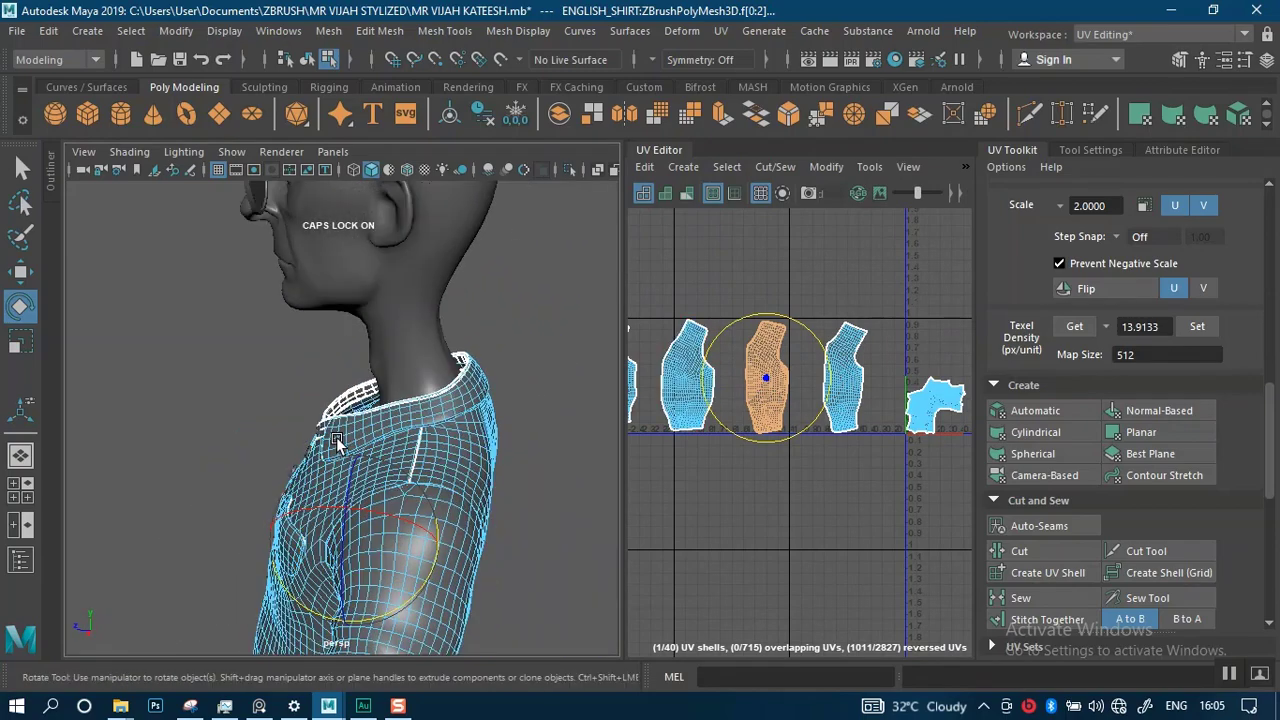
pyautogui.keyDown('alt'); pyautogui.moveTo(357, 451); pyautogui.dragTo(400, 363, button='middle'); pyautogui.keyUp('alt')
pyautogui.keyDown('alt'); pyautogui.moveTo(400, 363); pyautogui.dragTo(510, 350); pyautogui.keyUp('alt')
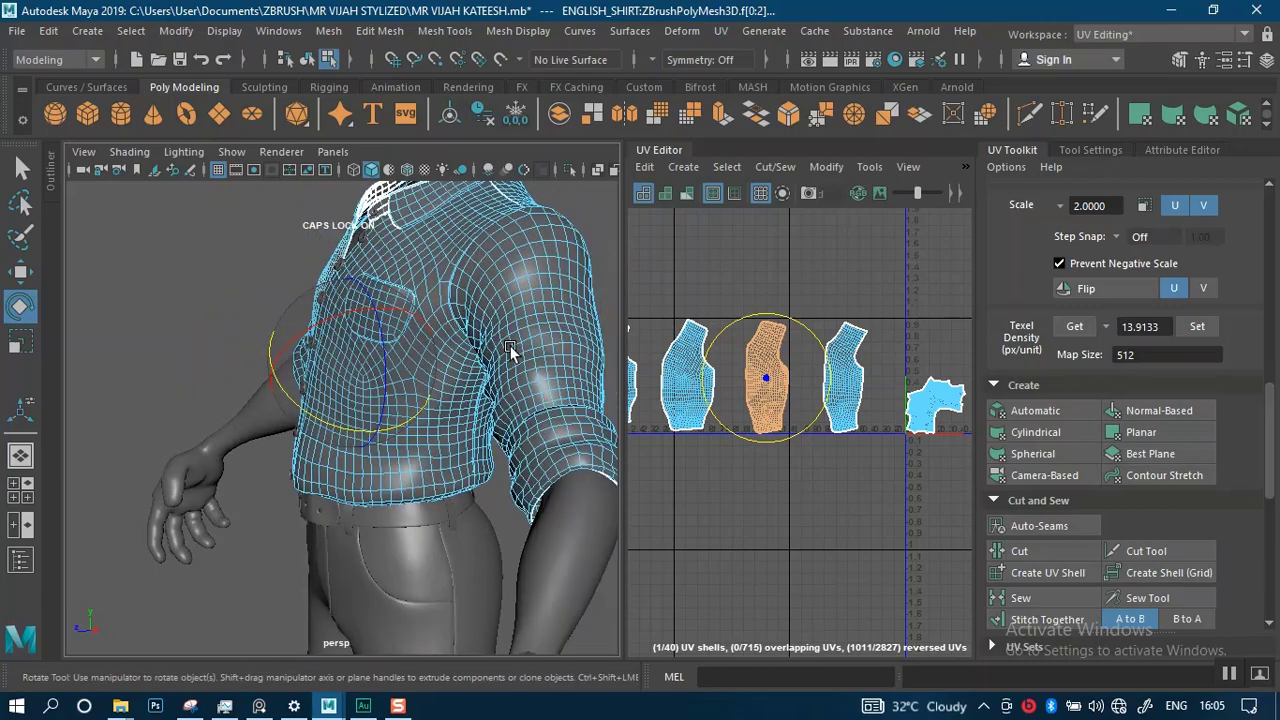
pyautogui.keyDown('alt'); pyautogui.moveTo(510, 350); pyautogui.dragTo(448, 418, button='middle'); pyautogui.keyUp('alt')
pyautogui.scroll(4, 407, 416)
pyautogui.keyDown('alt'); pyautogui.moveTo(407, 416); pyautogui.dragTo(507, 389); pyautogui.keyUp('alt')
pyautogui.keyDown('alt'); pyautogui.moveTo(507, 389); pyautogui.dragTo(422, 405, button='middle'); pyautogui.keyUp('alt')
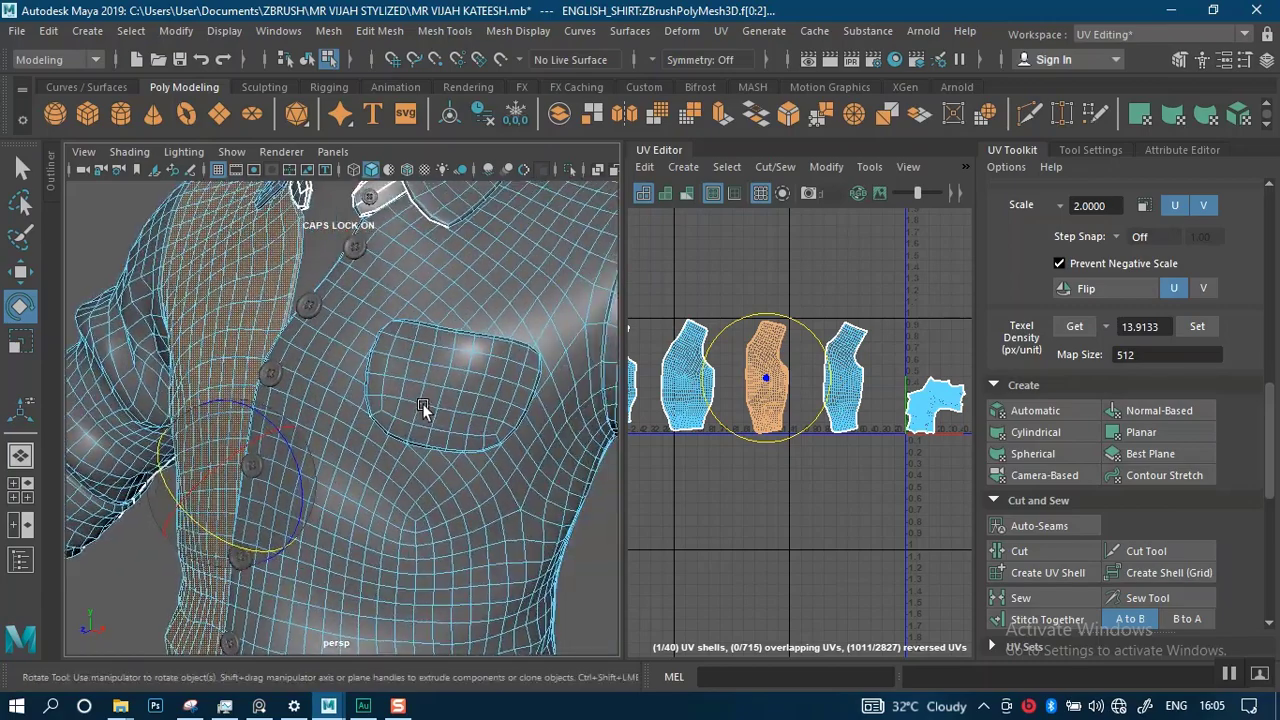
pyautogui.keyDown('alt'); pyautogui.moveTo(422, 403); pyautogui.dragTo(464, 392); pyautogui.keyUp('alt')
pyautogui.click(474, 357)
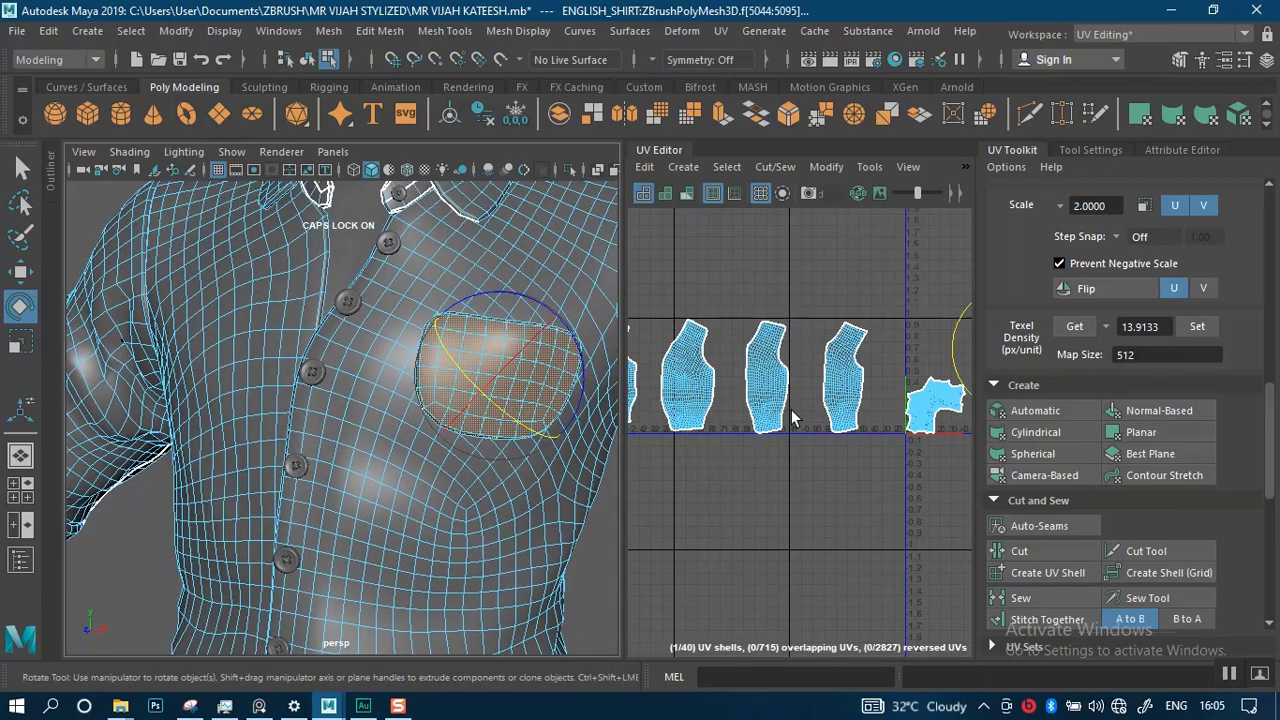
# - Isolate the selected chest pocket in the 3D view and turn it to inspect its back side
pyautogui.hotkey('ctrl', '1')
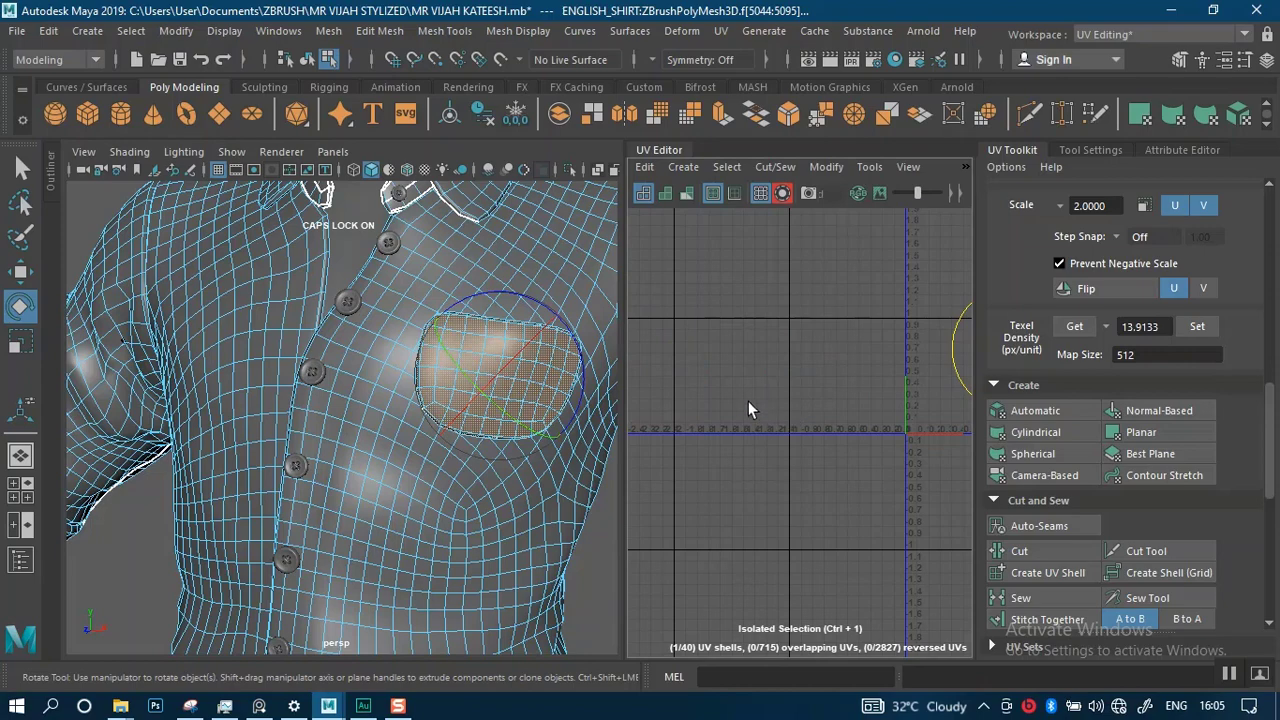
pyautogui.hotkey('ctrl', '1')
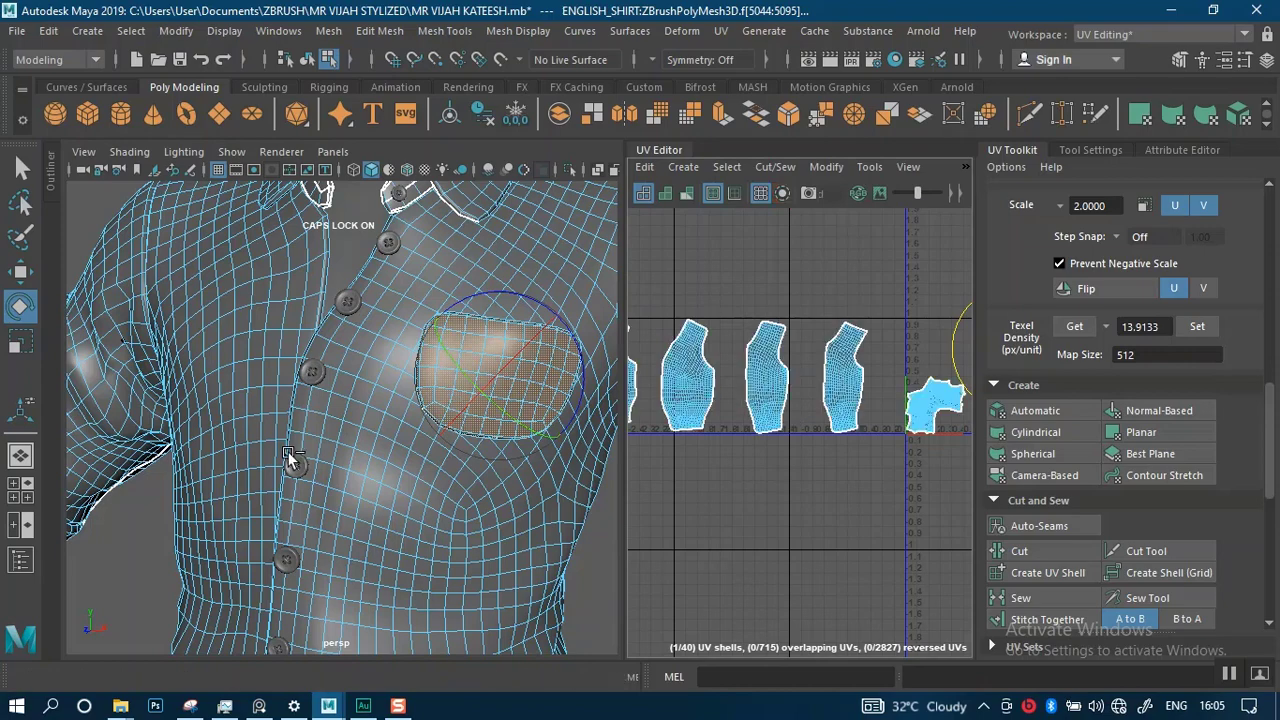
pyautogui.keyDown('alt'); pyautogui.moveTo(290, 458); pyautogui.dragTo(345, 438); pyautogui.keyUp('alt')
pyautogui.hotkey('ctrl', '1')
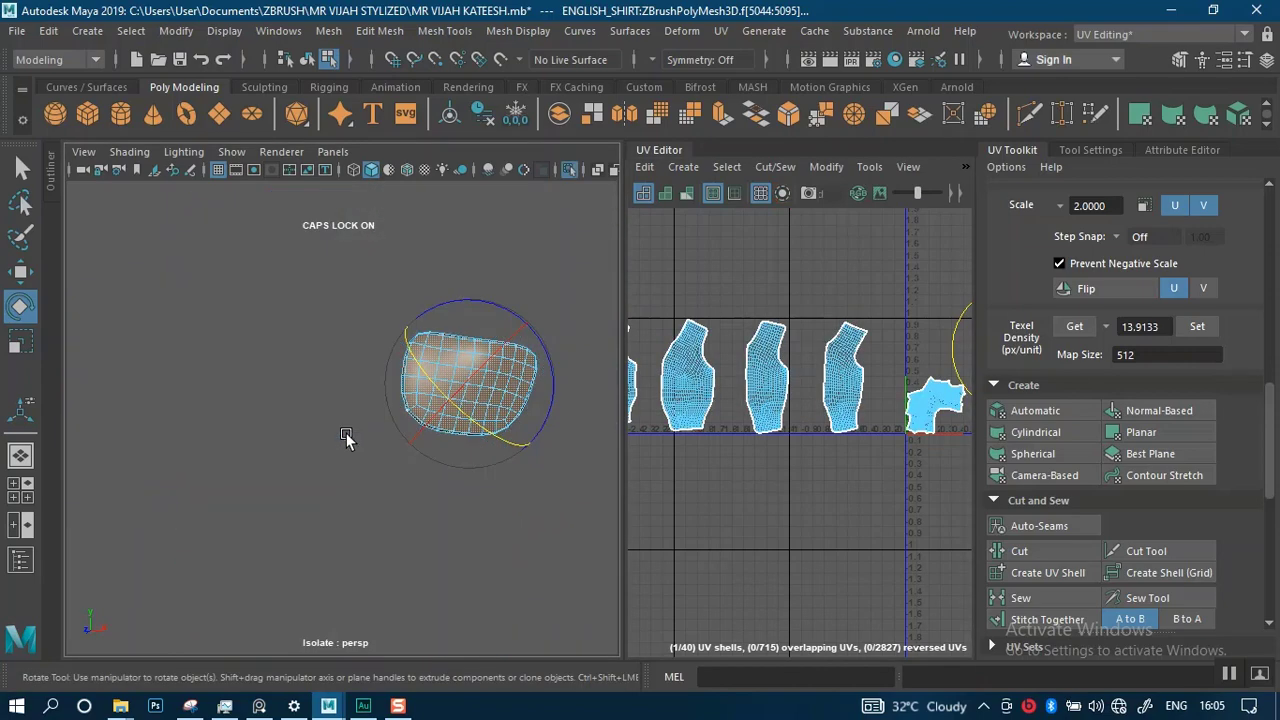
pyautogui.keyDown('alt'); pyautogui.moveTo(616, 428); pyautogui.dragTo(293, 460); pyautogui.keyUp('alt')
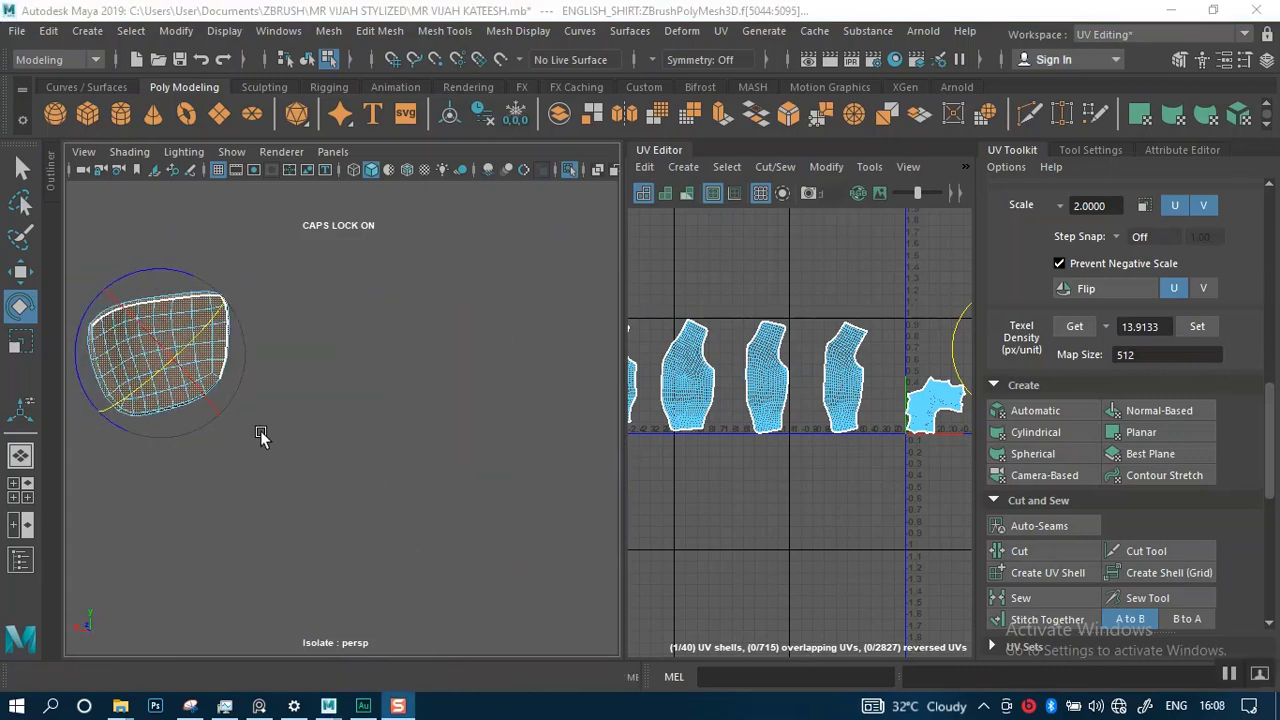
pyautogui.keyDown('alt'); pyautogui.moveTo(263, 437); pyautogui.dragTo(365, 528); pyautogui.keyUp('alt')
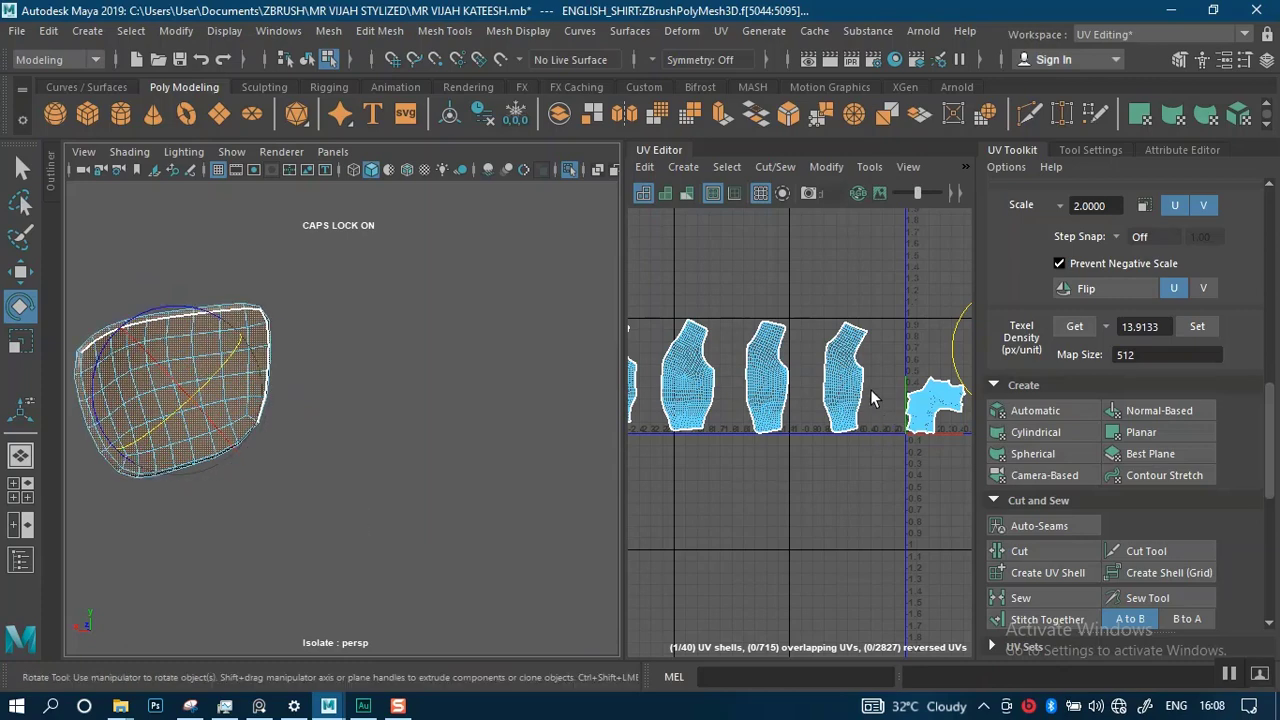
# - Locate the pocket's shell beside the long strip shell in the UV layout and rotate it about a quarter turn
pyautogui.keyDown('alt'); pyautogui.moveTo(870, 390); pyautogui.dragTo(756, 401, button='middle'); pyautogui.keyUp('alt')
pyautogui.keyDown('alt'); pyautogui.moveTo(863, 362); pyautogui.dragTo(851, 586, button='right'); pyautogui.keyUp('alt')
pyautogui.keyDown('alt'); pyautogui.moveTo(865, 374); pyautogui.dragTo(689, 452, button='middle'); pyautogui.keyUp('alt')
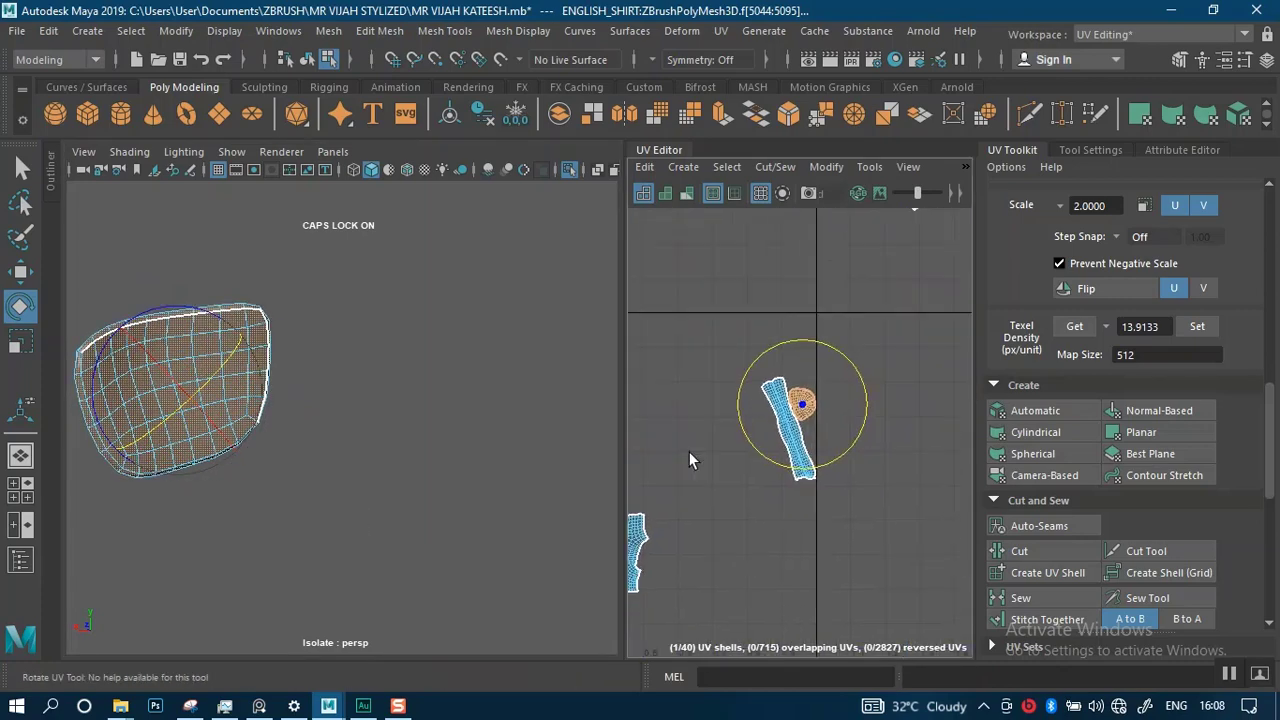
pyautogui.scroll(5, 880, 443)
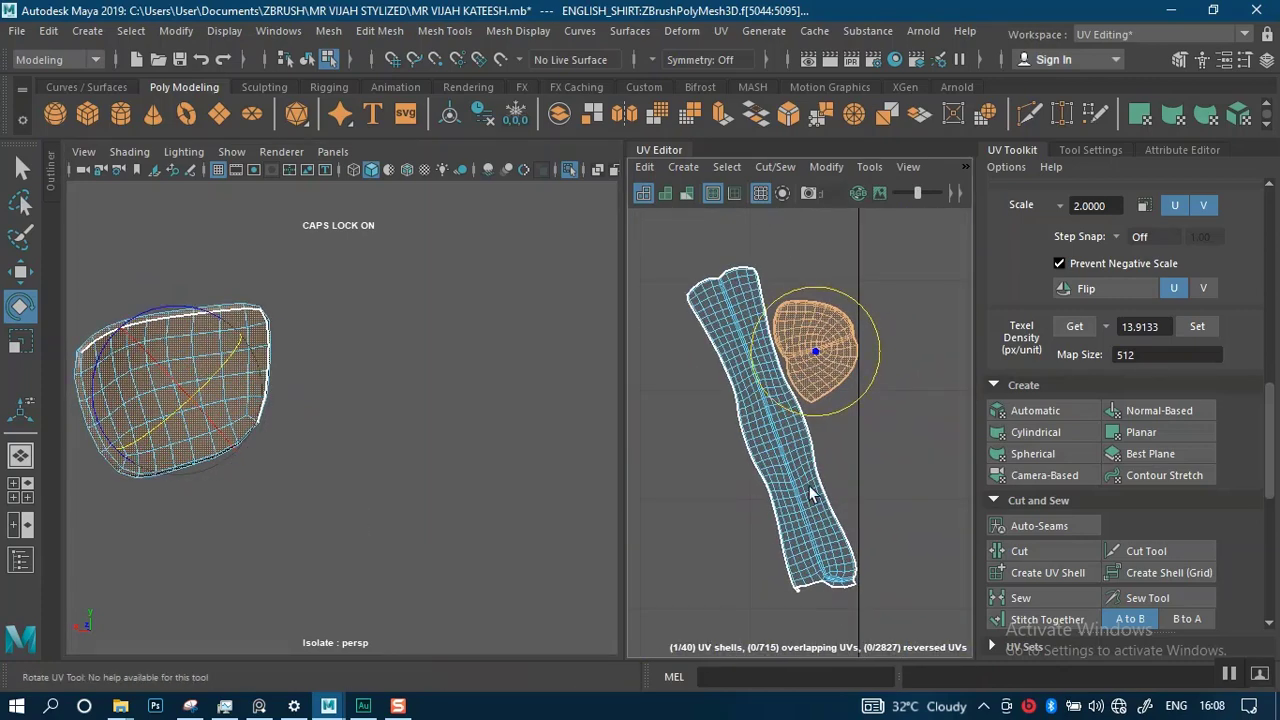
pyautogui.keyDown('alt'); pyautogui.moveTo(413, 489); pyautogui.dragTo(560, 385); pyautogui.keyUp('alt')
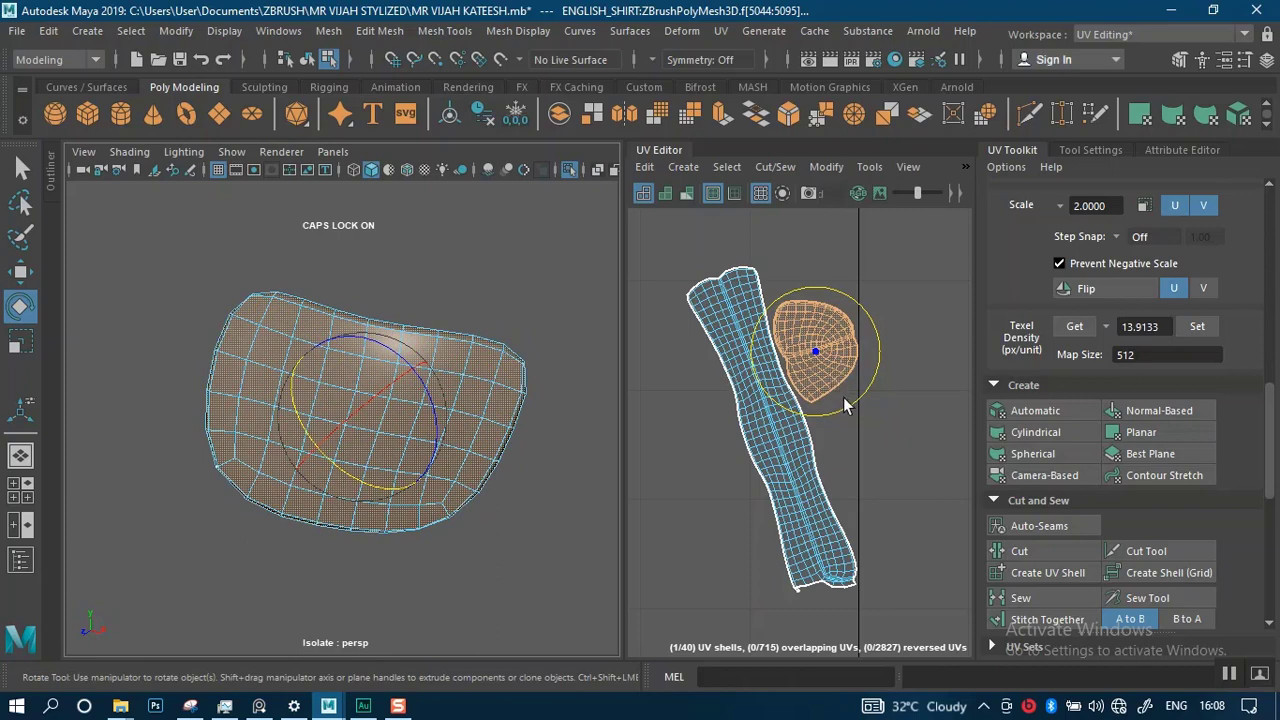
pyautogui.moveTo(845, 405); pyautogui.dragTo(727, 383)
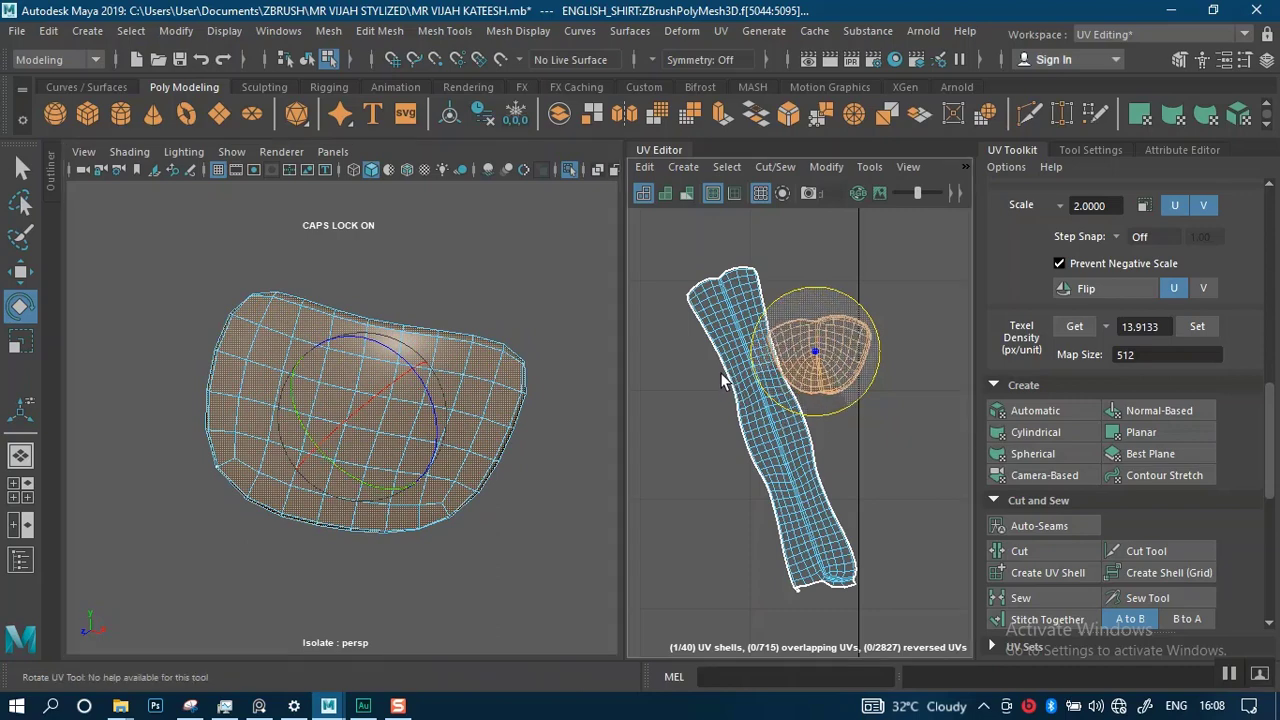
# - Clear the pocket shell selection and switch to edge selection on the pocket's back side
pyautogui.click(570, 460)
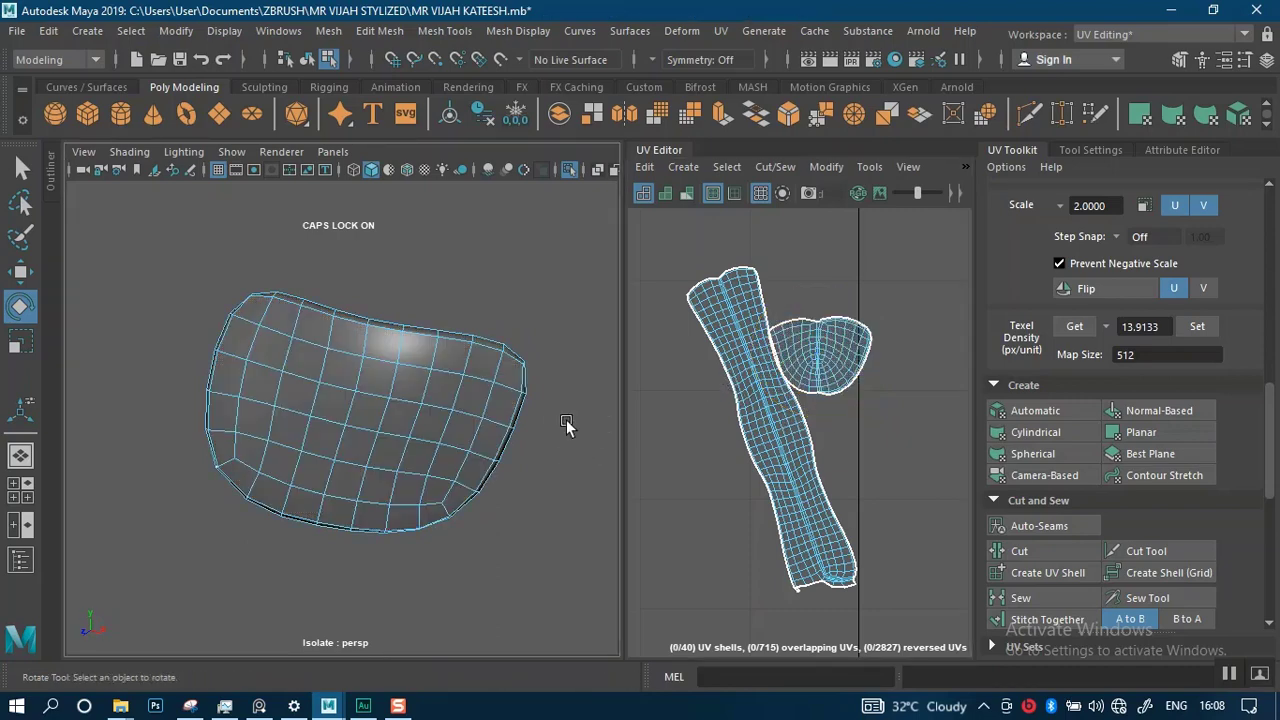
pyautogui.click(400, 427)
pyautogui.moveTo(397, 185); pyautogui.dragTo(400, 236, button='right')
pyautogui.click(337, 383)
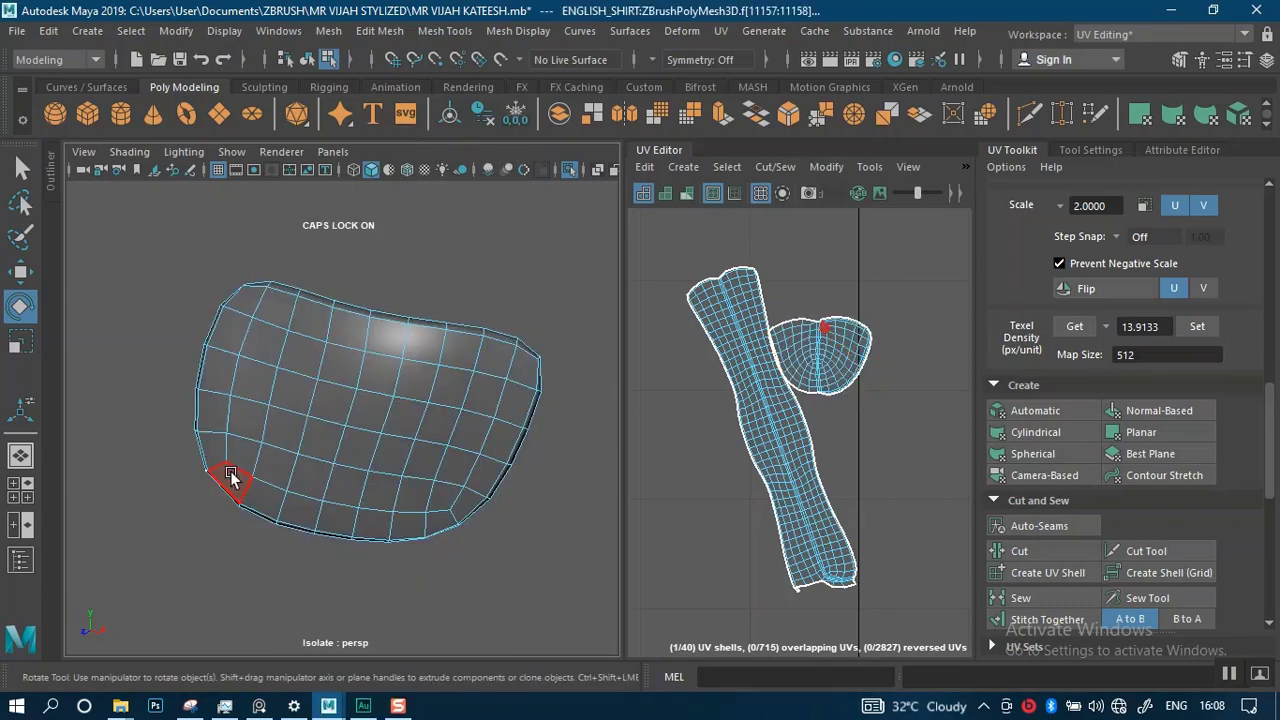
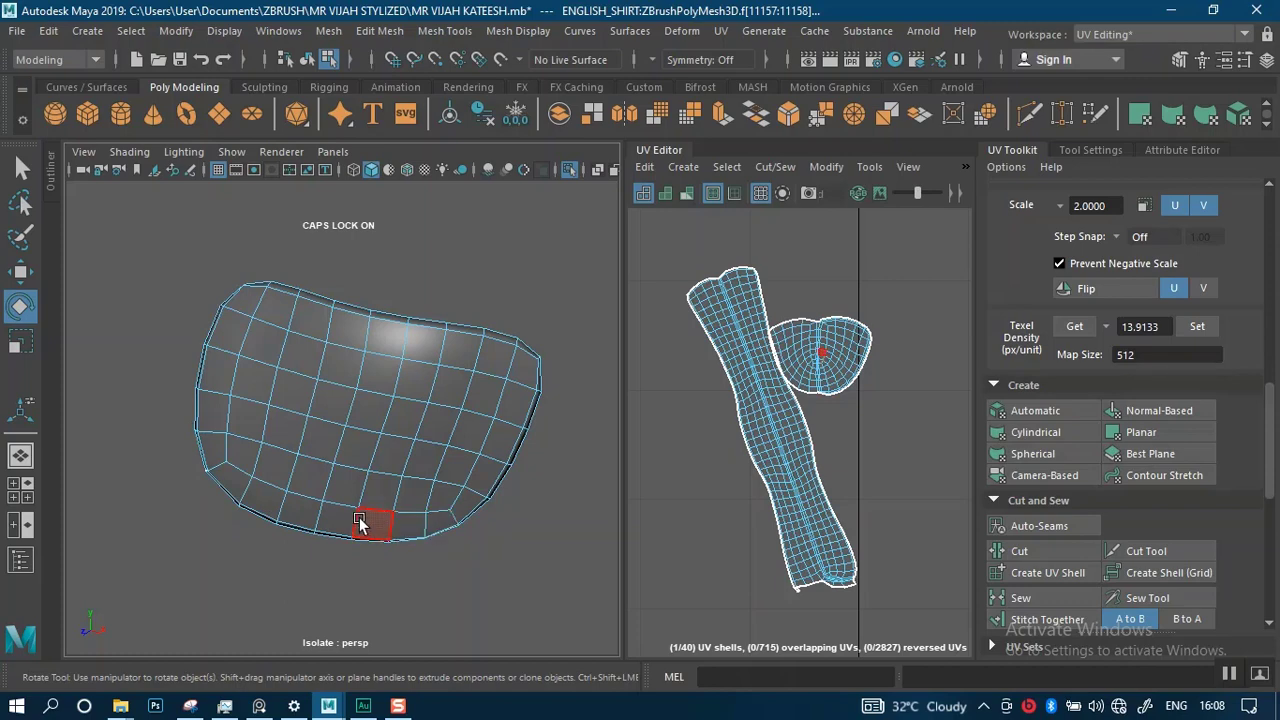
pyautogui.keyDown('alt'); pyautogui.moveTo(360, 522); pyautogui.dragTo(253, 347); pyautogui.keyUp('alt')
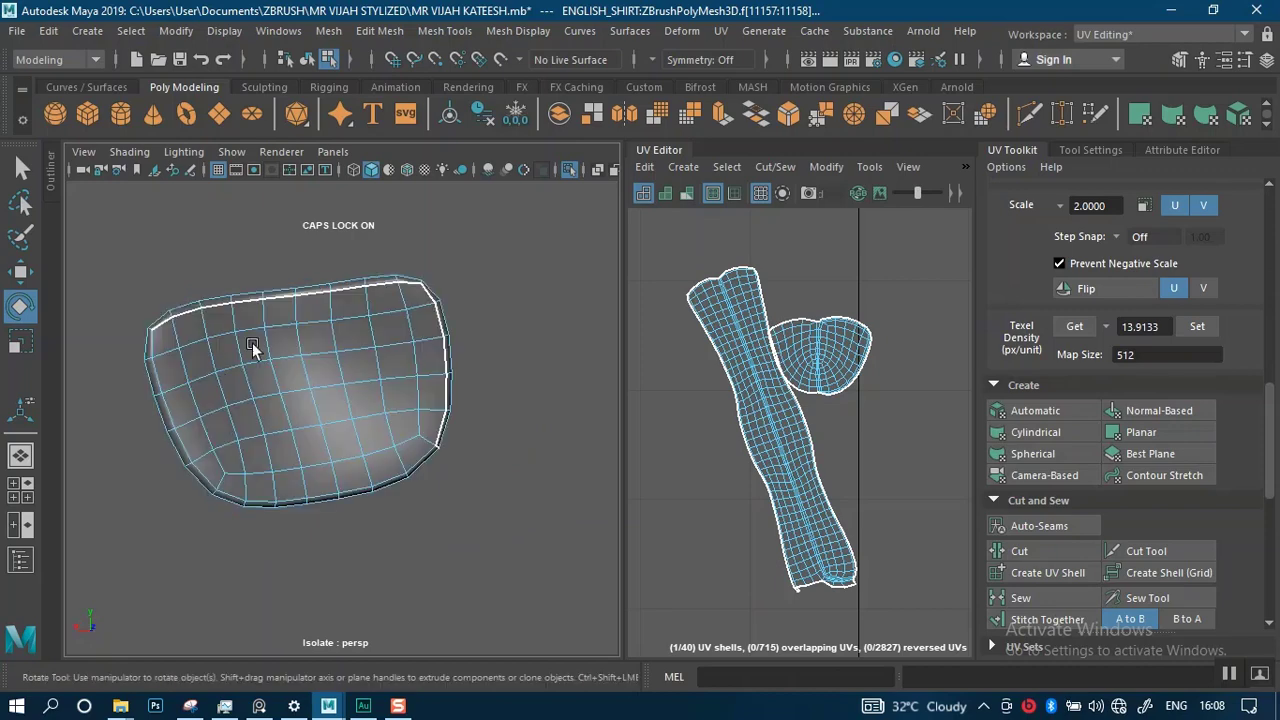
pyautogui.keyDown('alt'); pyautogui.moveTo(253, 347); pyautogui.dragTo(329, 403, button='right'); pyautogui.keyUp('alt')
pyautogui.rightClick(321, 350)
pyautogui.moveTo(318, 184); pyautogui.dragTo(303, 155, button='right')
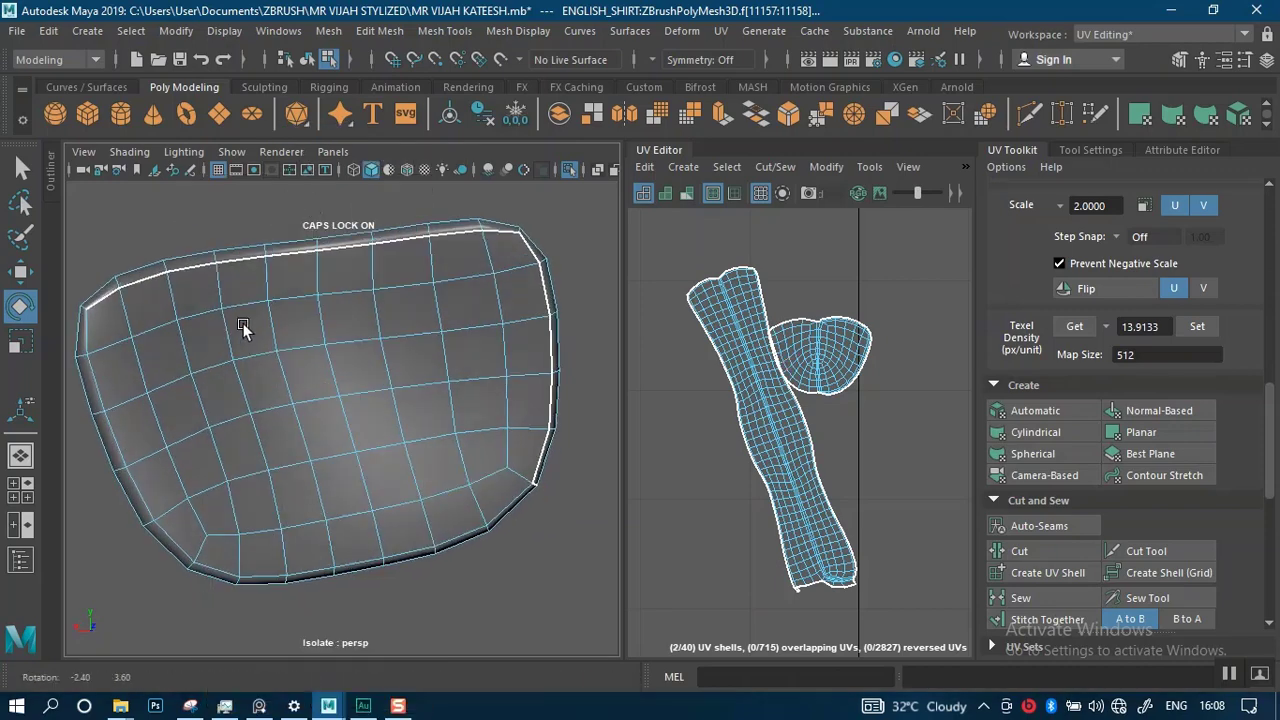
# - Select the edge loop along the inner rim of the pocket's back and cut the UVs along it
pyautogui.moveTo(243, 331)
pyautogui.keyDown('alt'); pyautogui.mouseDown()
pyautogui.moveTo(277, 320)
pyautogui.moveTo(246, 319)
pyautogui.mouseUp(); pyautogui.keyUp('alt')
pyautogui.keyDown('alt'); pyautogui.moveTo(246, 319); pyautogui.dragTo(267, 331, button='right'); pyautogui.keyUp('alt')
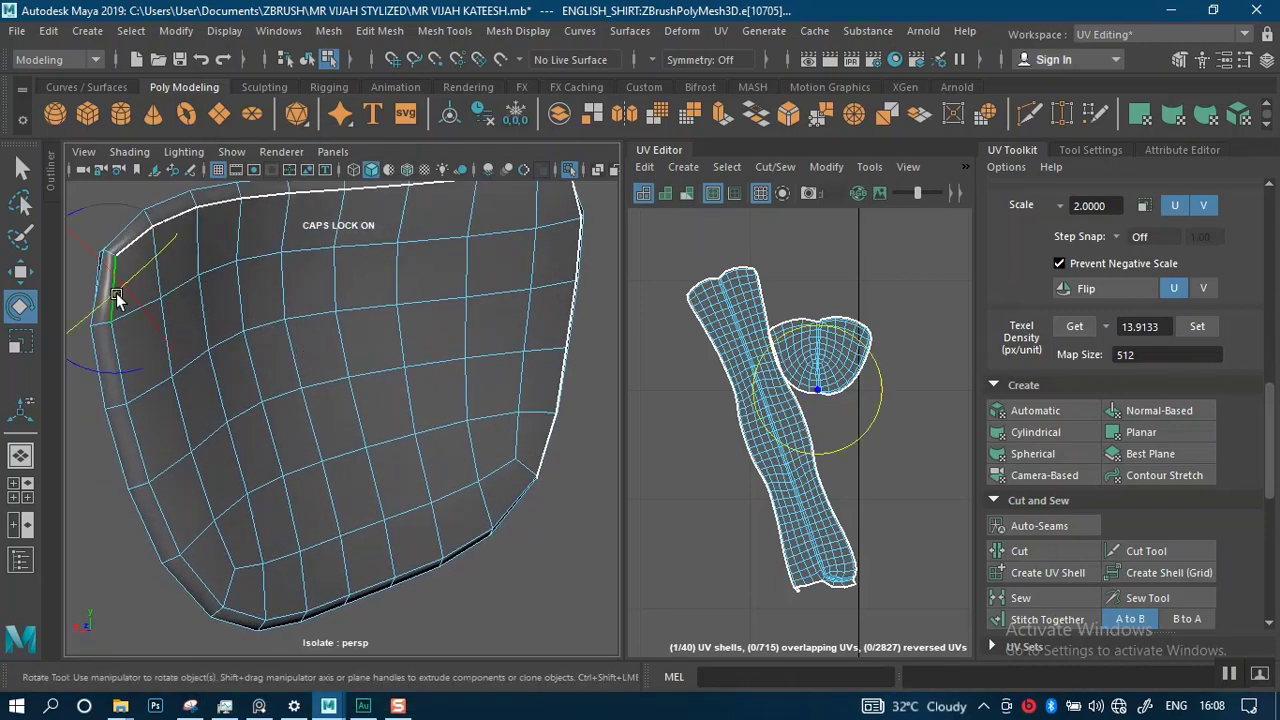
pyautogui.doubleClick(114, 296)
pyautogui.keyDown('alt'); pyautogui.moveTo(591, 488); pyautogui.dragTo(371, 448); pyautogui.keyUp('alt')
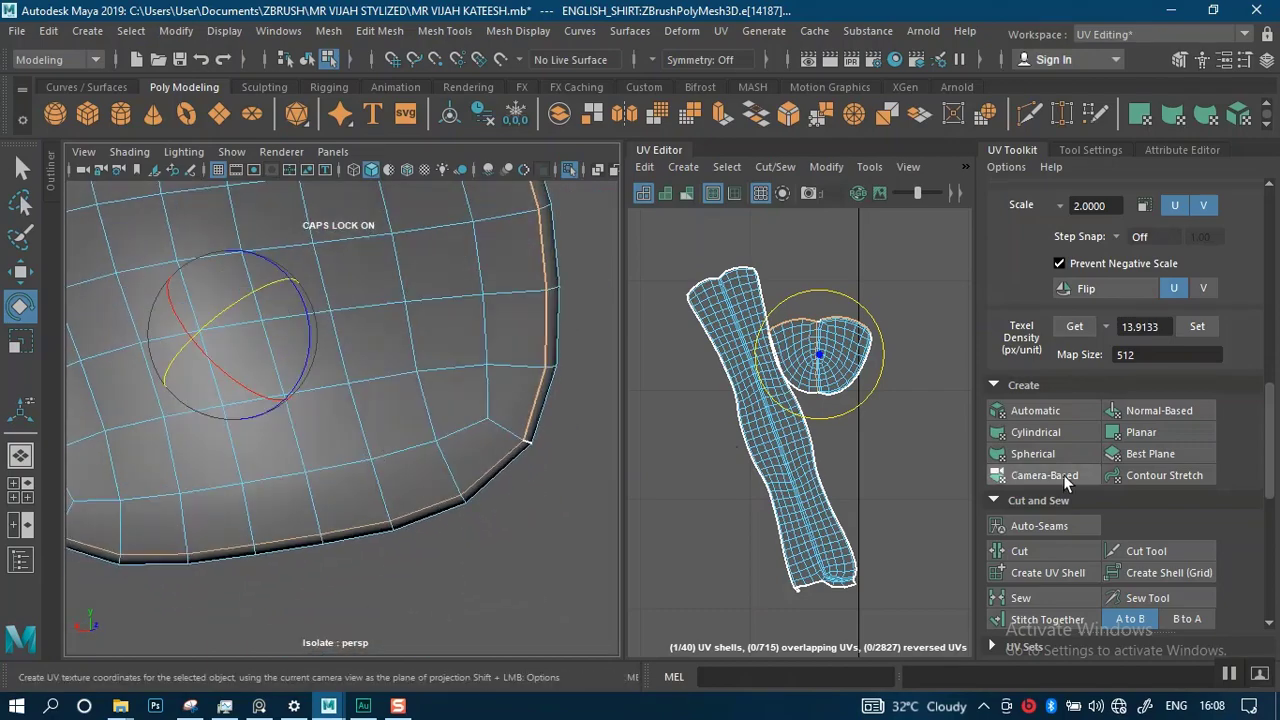
pyautogui.click(1041, 548)
# - Select the short edge crossing the rim at the pocket's lower corner and stitch its UVs together
pyautogui.keyDown('alt'); pyautogui.moveTo(470, 420); pyautogui.dragTo(408, 490); pyautogui.keyUp('alt')
pyautogui.click(405, 488)
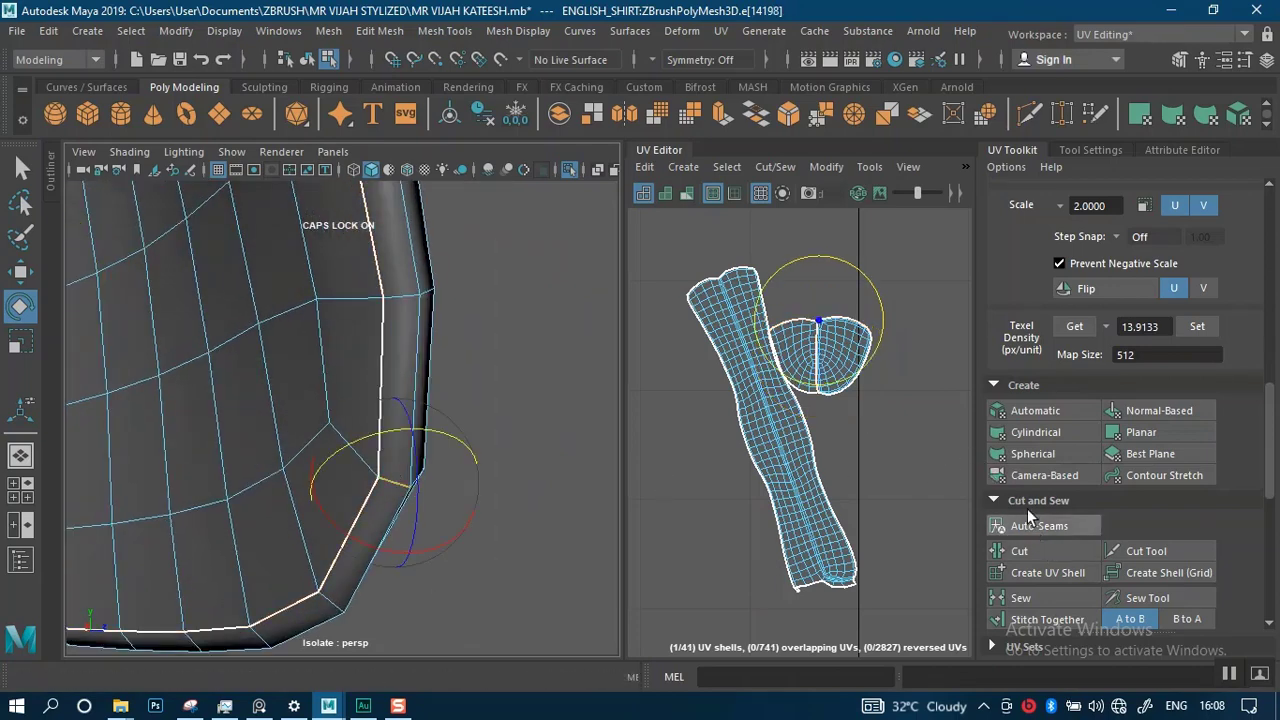
pyautogui.scroll(-2, 1050, 591)
pyautogui.click(1036, 565)
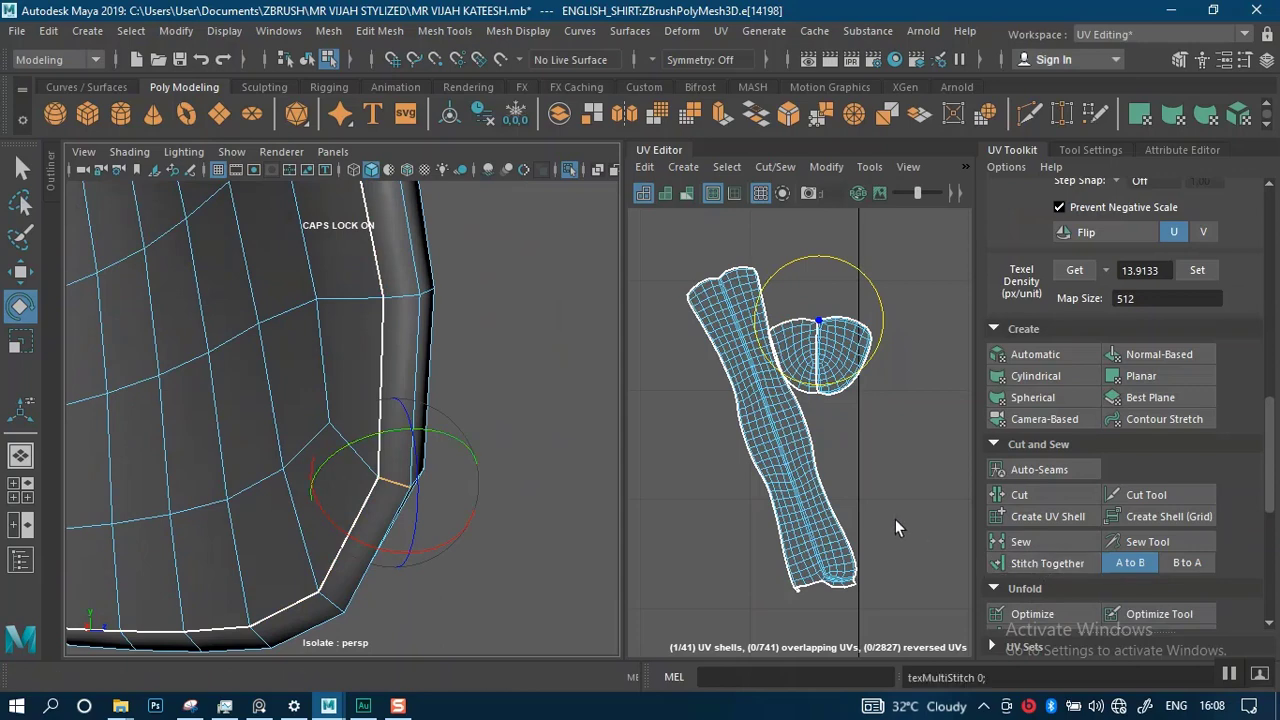
# - Switch to UV shell selection, select the pocket's shell that includes the rim, and unfold it
pyautogui.moveTo(820, 361); pyautogui.dragTo(744, 334, button='right')
pyautogui.click(834, 346)
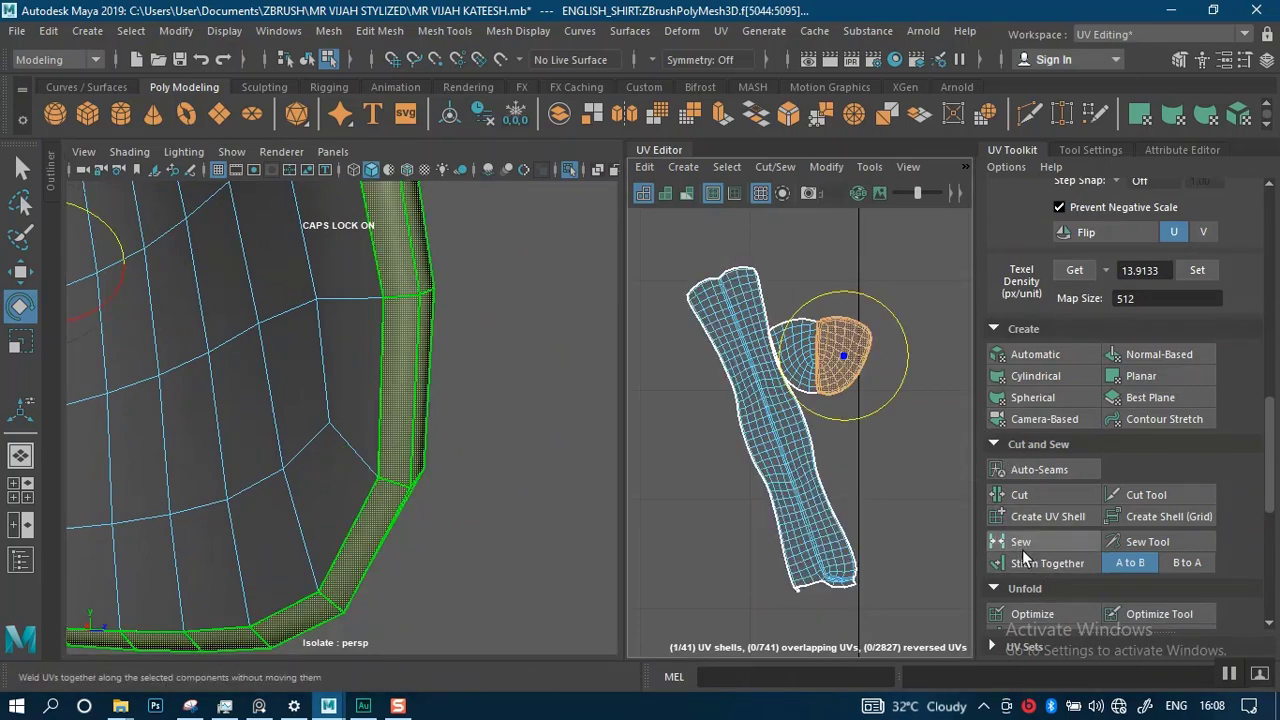
pyautogui.scroll(-5, 1024, 557)
pyautogui.click(1032, 467)
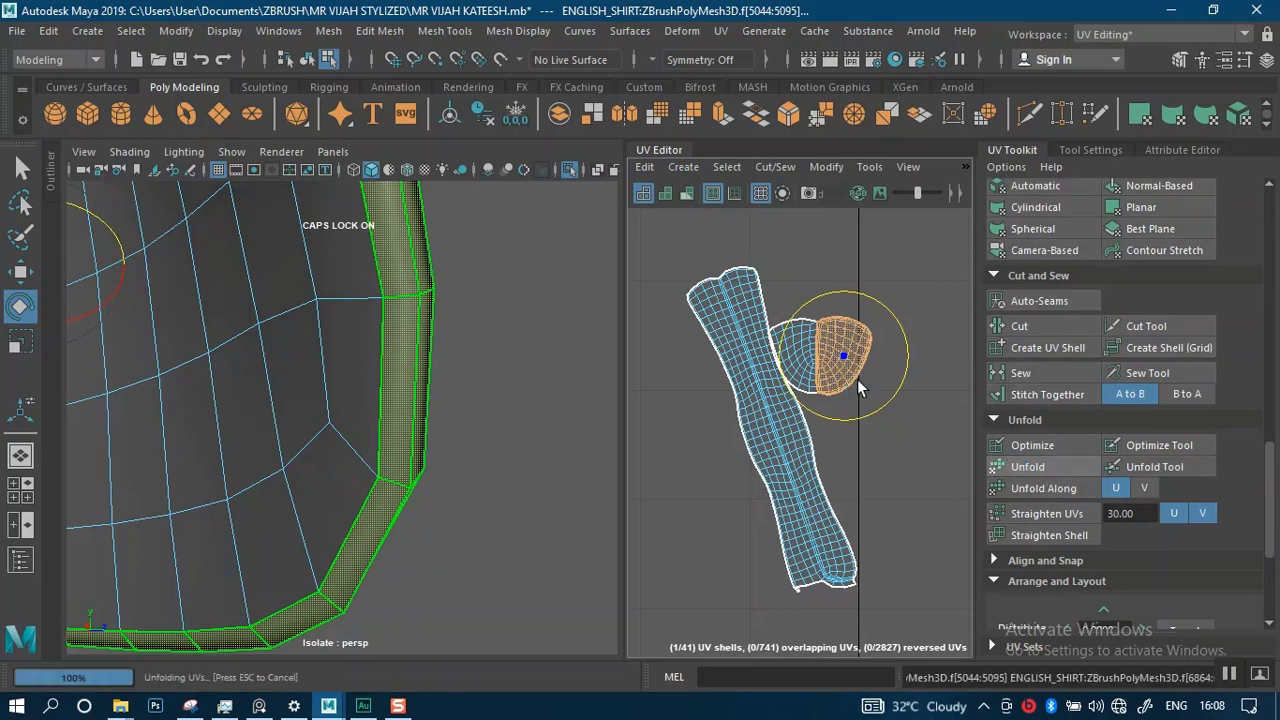
# - Select the UV shell of the pocket's back panel inside the cut rim and unfold it
pyautogui.click(799, 339)
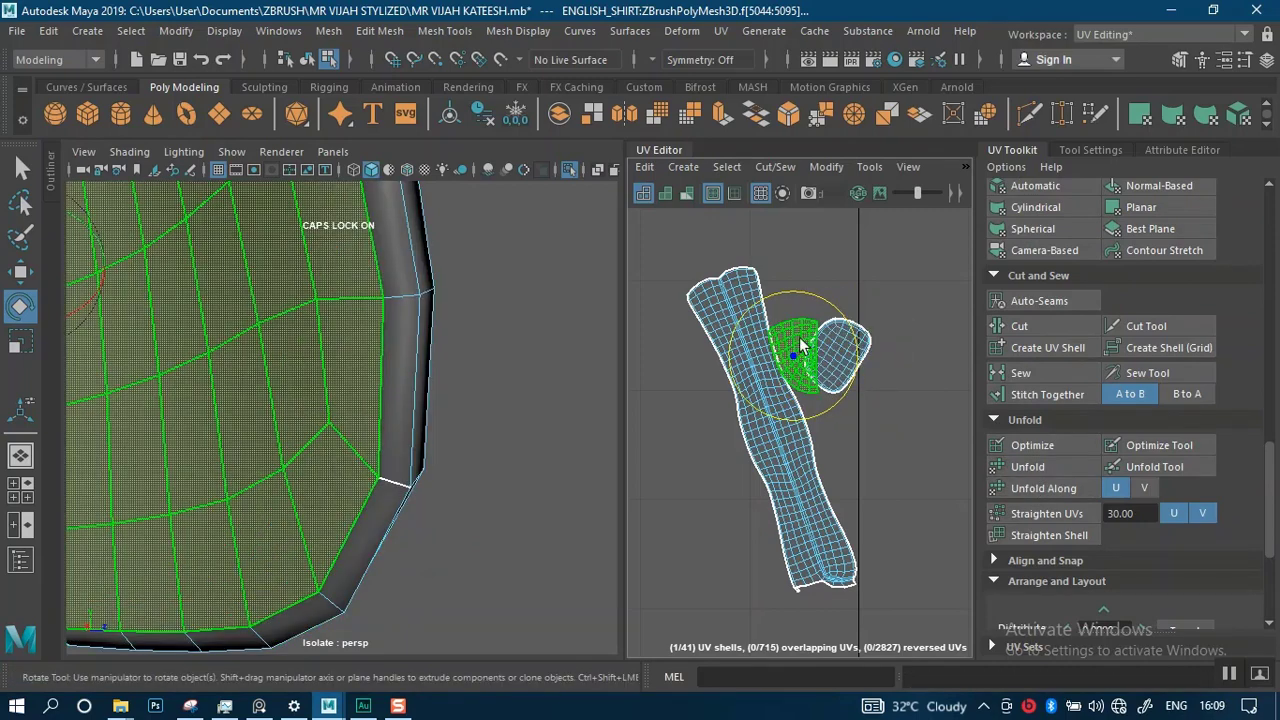
pyautogui.click(1015, 469)
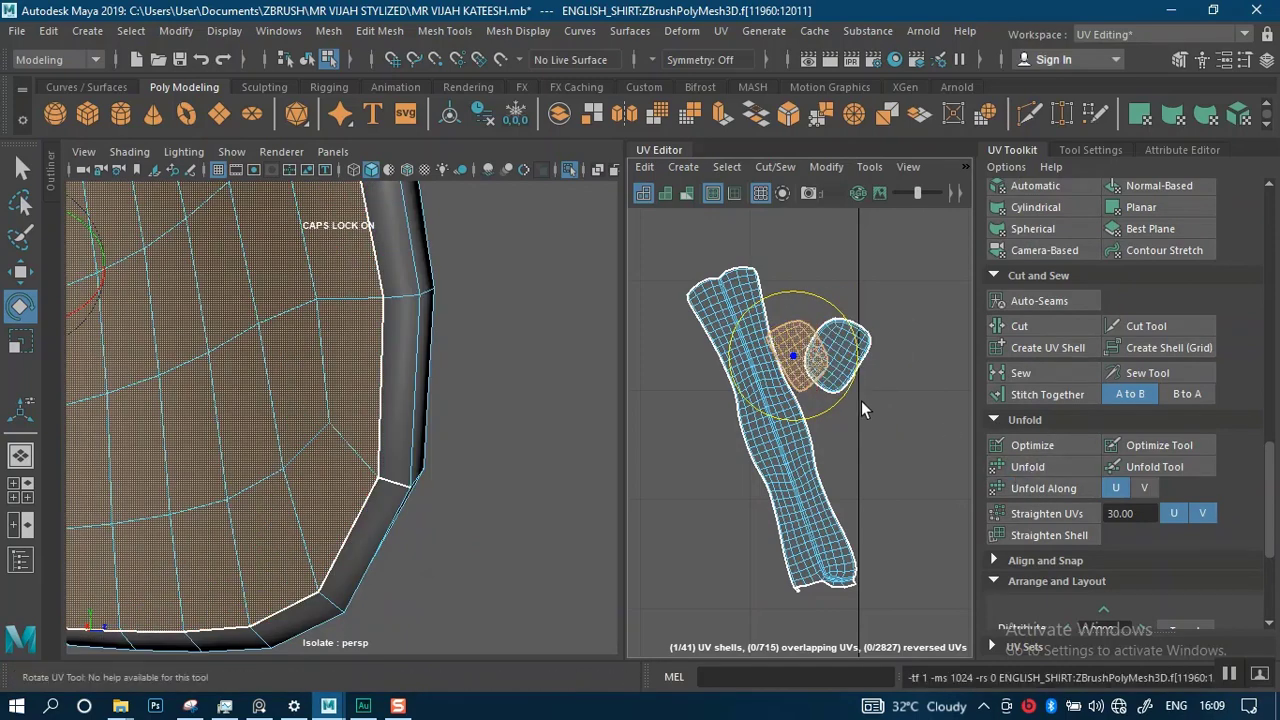
# - Activate the Move tool and switch to edge selection at the upper corner of the pocket's back rim
pyautogui.scroll(-5, 377, 434)
pyautogui.keyDown('alt'); pyautogui.moveTo(382, 362); pyautogui.dragTo(431, 434); pyautogui.keyUp('alt')
pyautogui.keyDown('alt'); pyautogui.moveTo(411, 384); pyautogui.dragTo(377, 528, button='middle'); pyautogui.keyUp('alt')
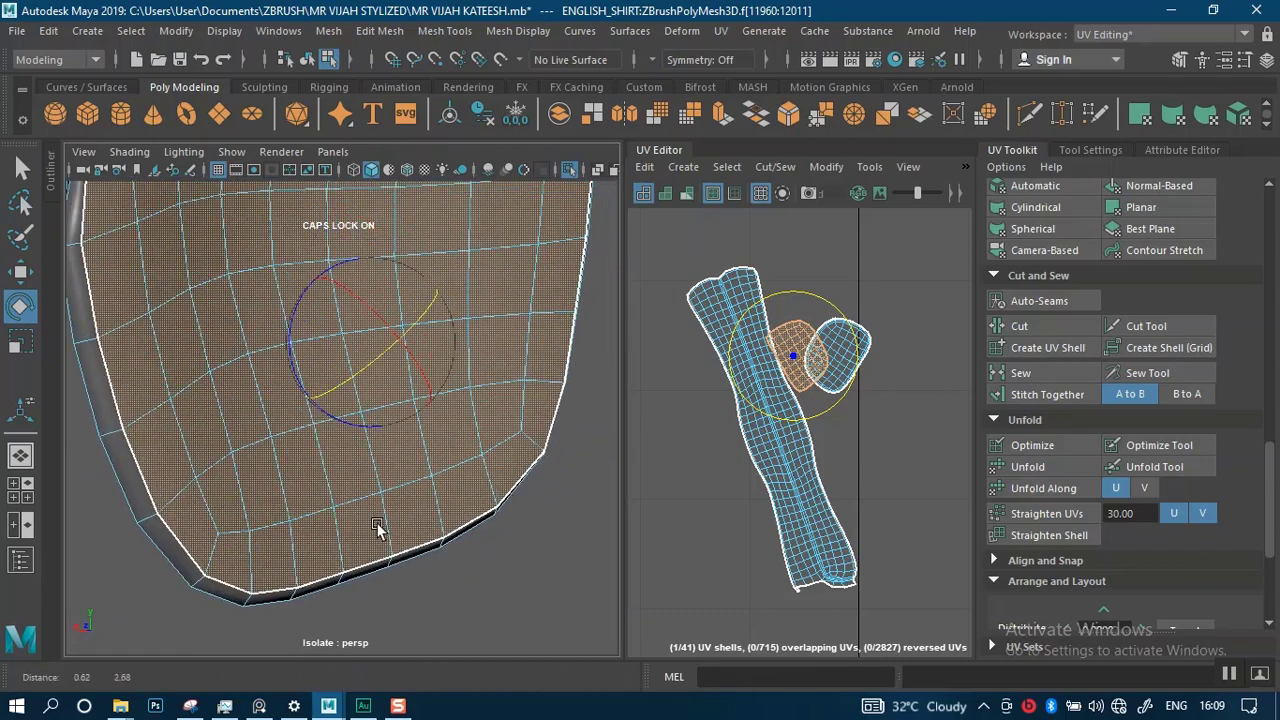
pyautogui.keyDown('alt'); pyautogui.moveTo(378, 530); pyautogui.dragTo(358, 446); pyautogui.keyUp('alt')
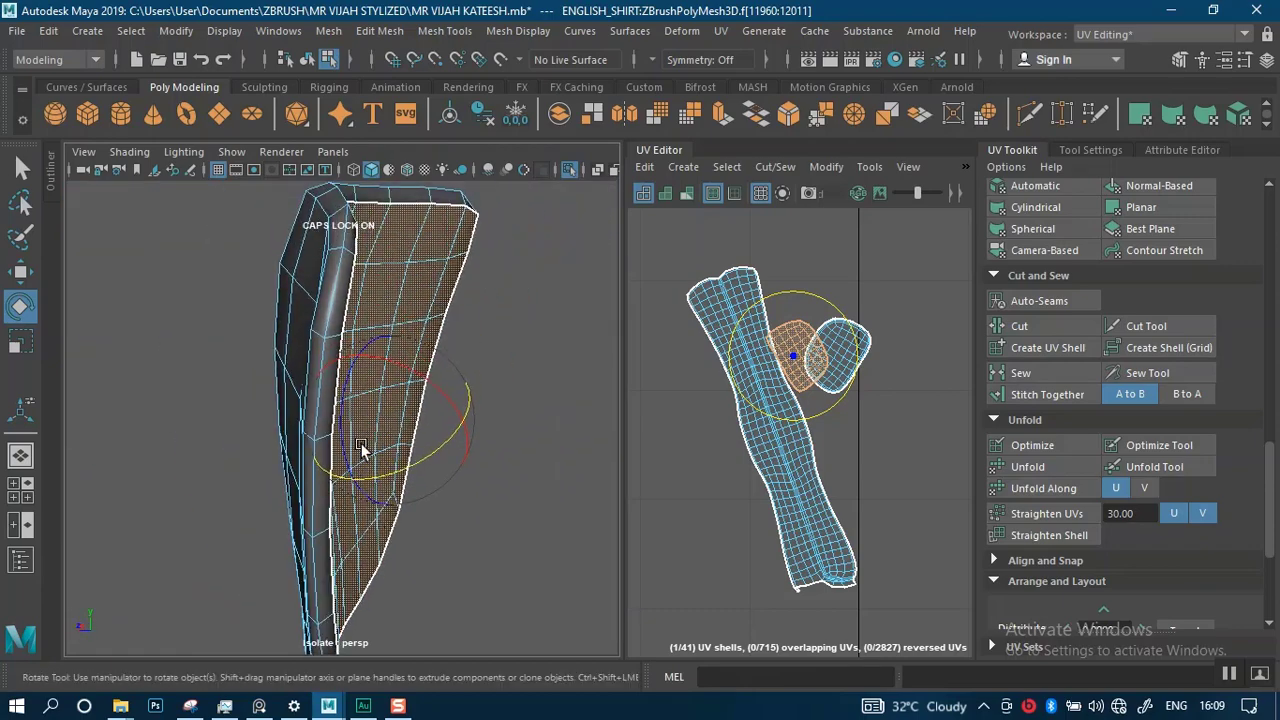
pyautogui.press('w')
pyautogui.keyDown('alt'); pyautogui.moveTo(345, 502); pyautogui.dragTo(254, 434); pyautogui.keyUp('alt')
pyautogui.keyDown('alt'); pyautogui.moveTo(254, 434); pyautogui.dragTo(315, 483, button='middle'); pyautogui.keyUp('alt')
pyautogui.scroll(2, 290, 375)
pyautogui.keyDown('alt'); pyautogui.moveTo(258, 363); pyautogui.dragTo(264, 417, button='middle'); pyautogui.keyUp('alt')
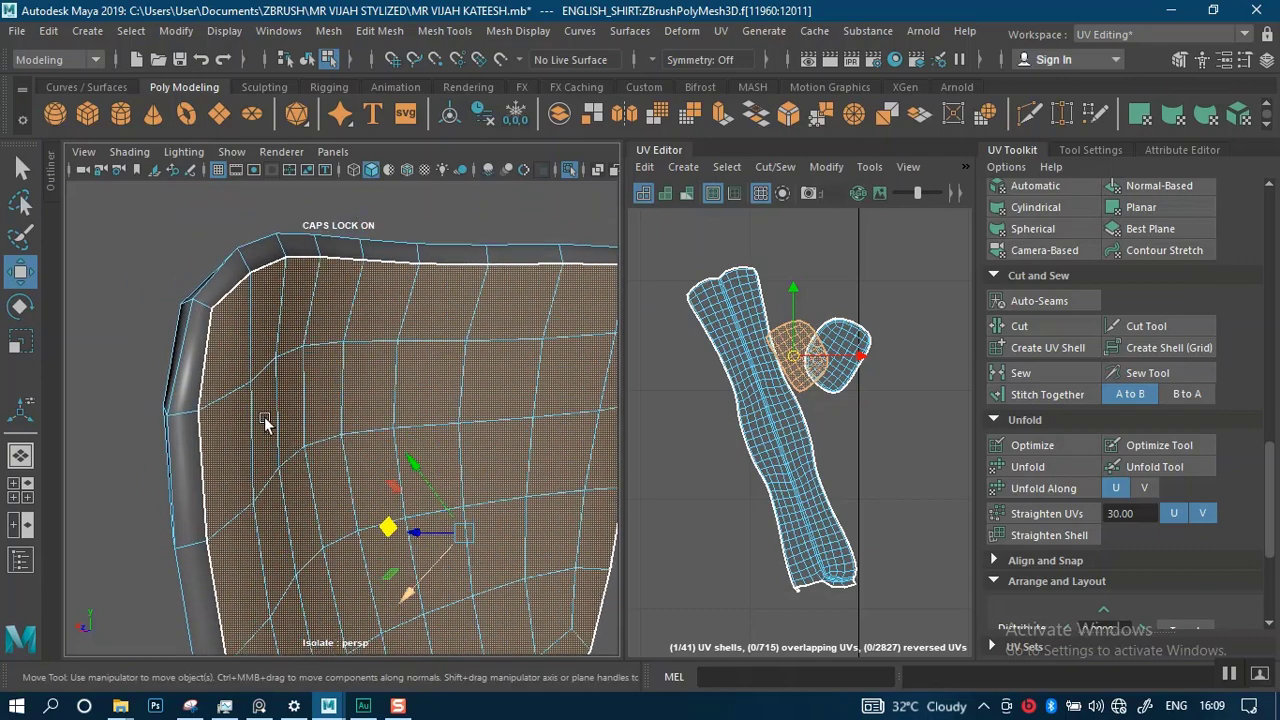
pyautogui.scroll(2, 264, 417)
pyautogui.moveTo(170, 320); pyautogui.dragTo(180, 136, button='right')
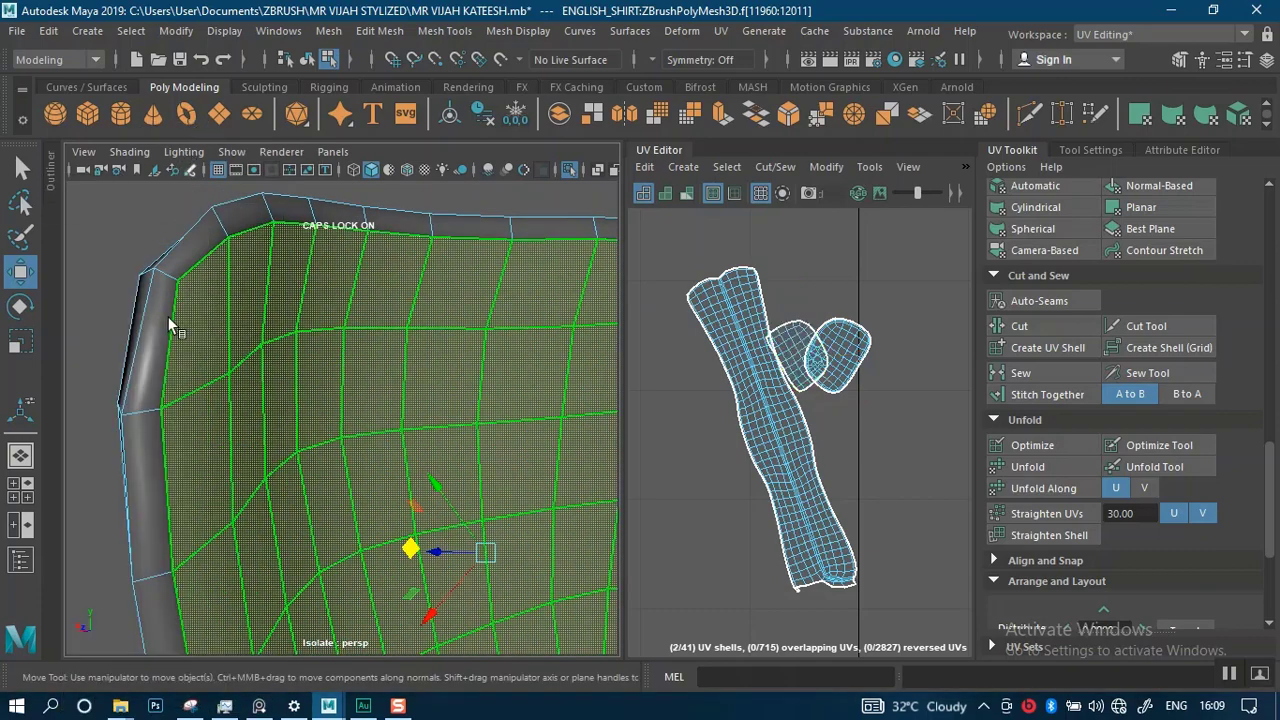
# - Try stitching the isolated piece's two UV shells together along a border edge on the lower part of its left side
pyautogui.click(167, 330)
pyautogui.keyDown('alt'); pyautogui.moveTo(201, 447); pyautogui.dragTo(241, 327, button='middle'); pyautogui.keyUp('alt')
pyautogui.scroll(2, 243, 365)
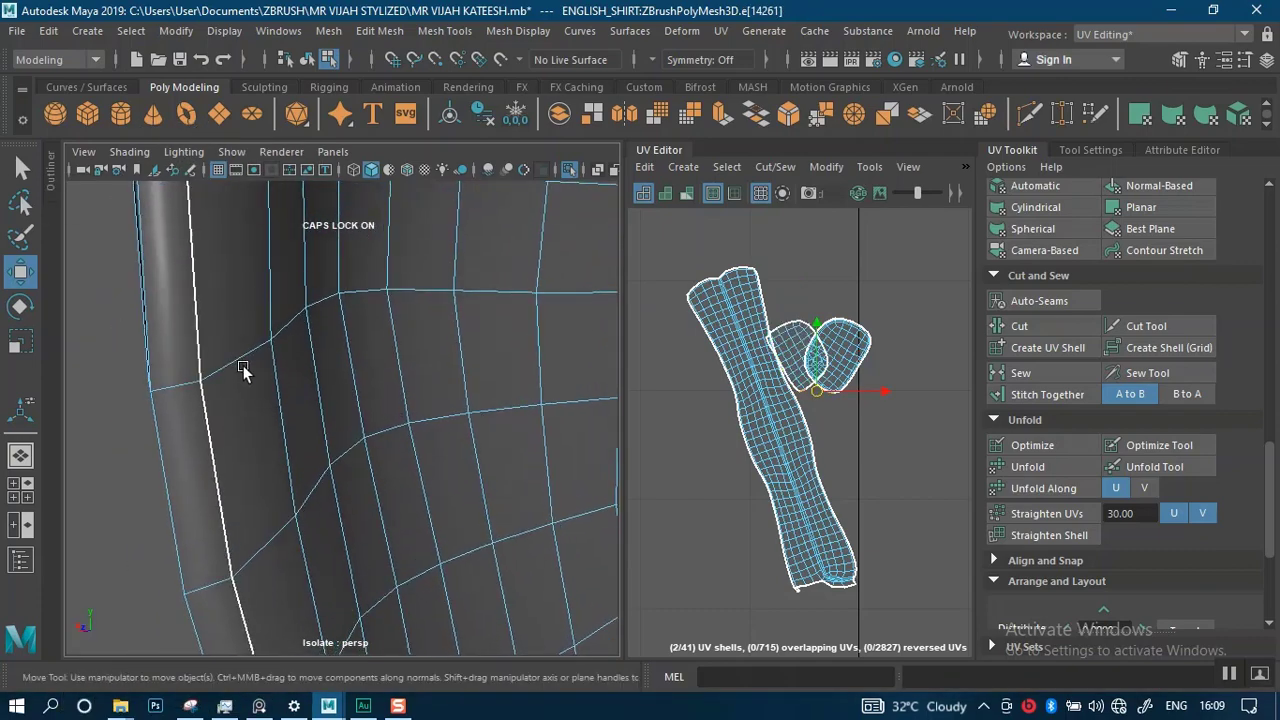
pyautogui.scroll(-5, 205, 400)
pyautogui.keyDown('alt'); pyautogui.moveTo(243, 437); pyautogui.dragTo(188, 428); pyautogui.keyUp('alt')
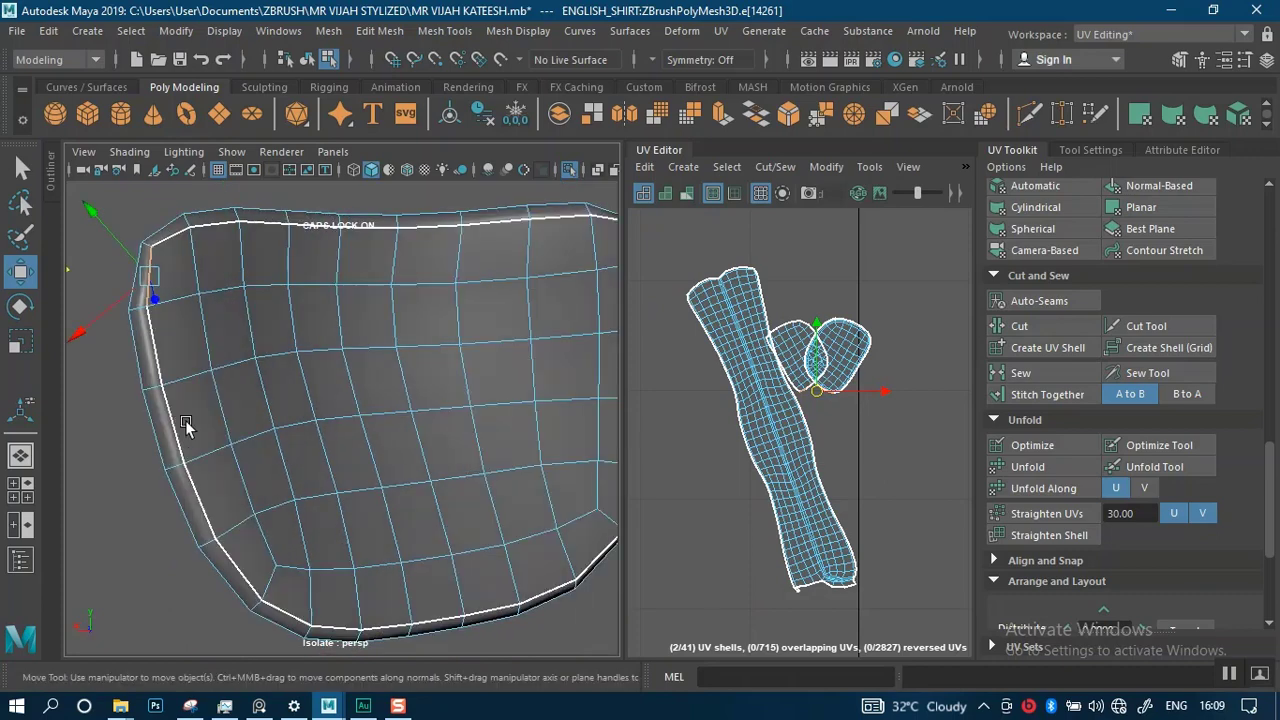
pyautogui.keyDown('alt'); pyautogui.moveTo(188, 428); pyautogui.dragTo(204, 371, button='middle'); pyautogui.keyUp('alt')
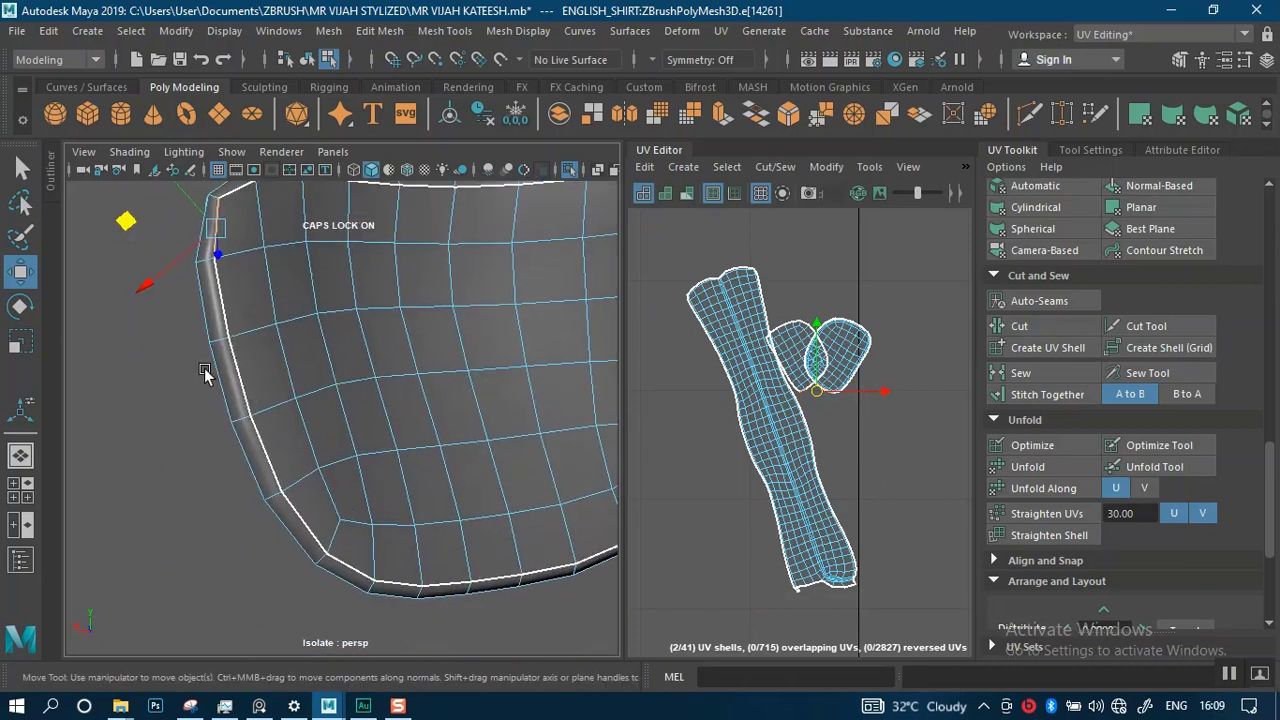
pyautogui.click(263, 429)
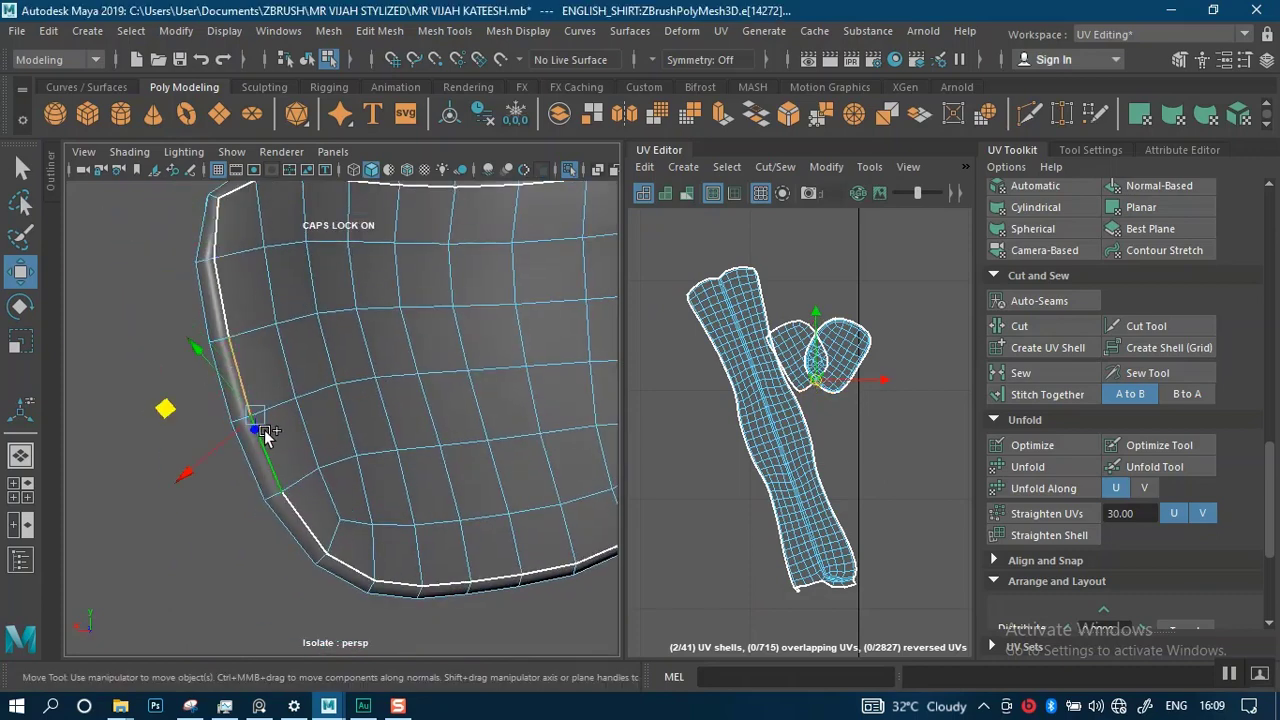
pyautogui.click(1037, 397)
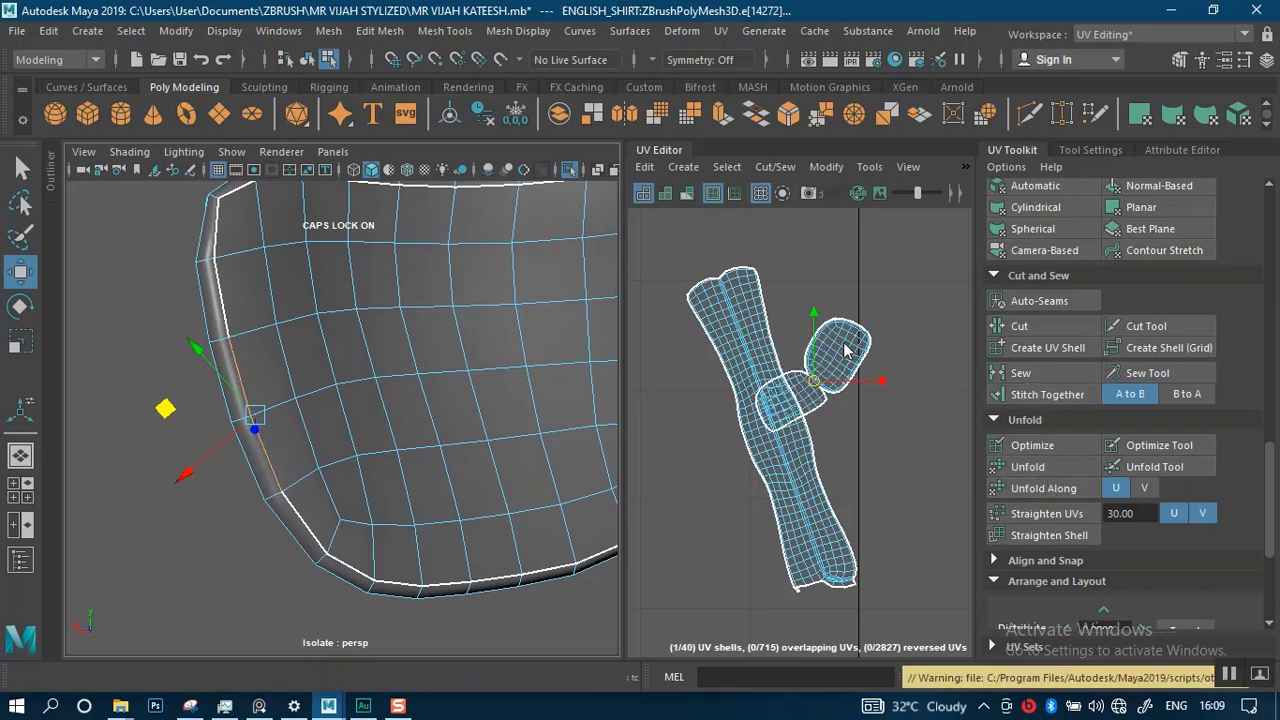
# - Select both rounded UV shells, and undo the selections and the stitch made along the lower side edge
pyautogui.moveTo(837, 343); pyautogui.dragTo(765, 312, button='right')
pyautogui.click(808, 356)
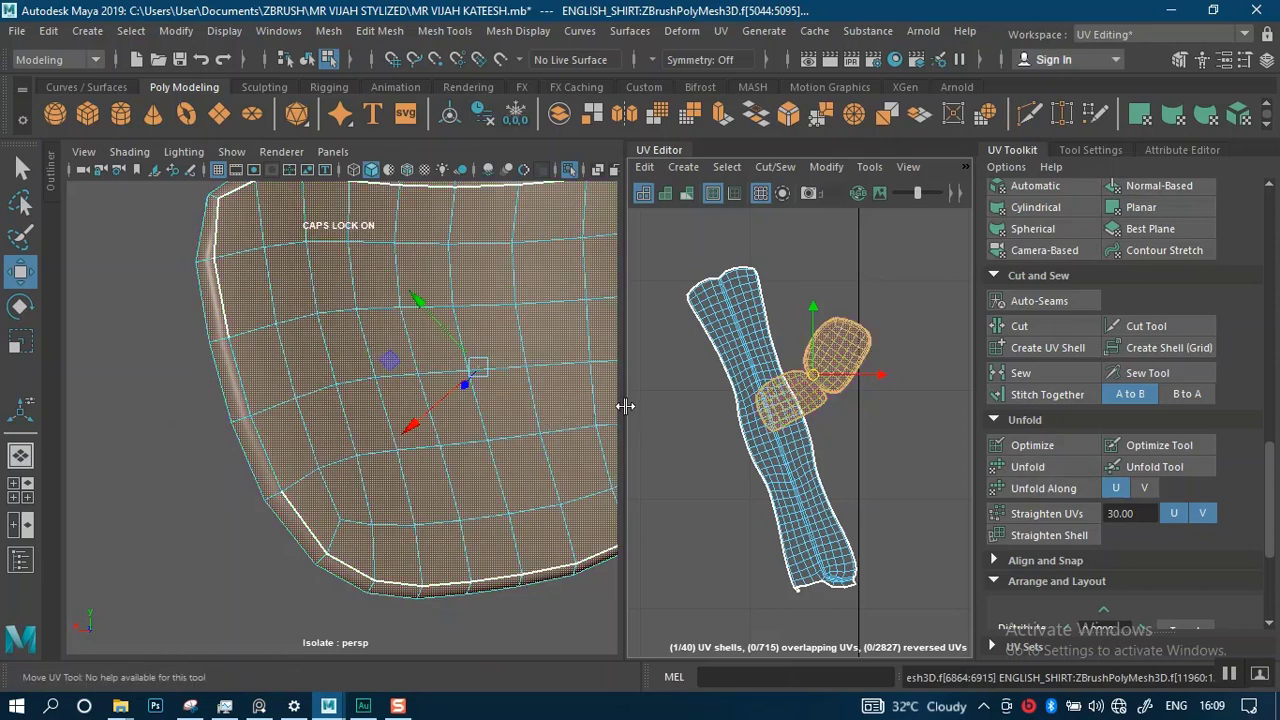
pyautogui.click(758, 418)
pyautogui.hotkey('ctrl', 'z')
pyautogui.hotkey('ctrl', 'z')
pyautogui.hotkey('ctrl', 'z')
pyautogui.hotkey('ctrl', 'z')
pyautogui.hotkey('ctrl', 'z')
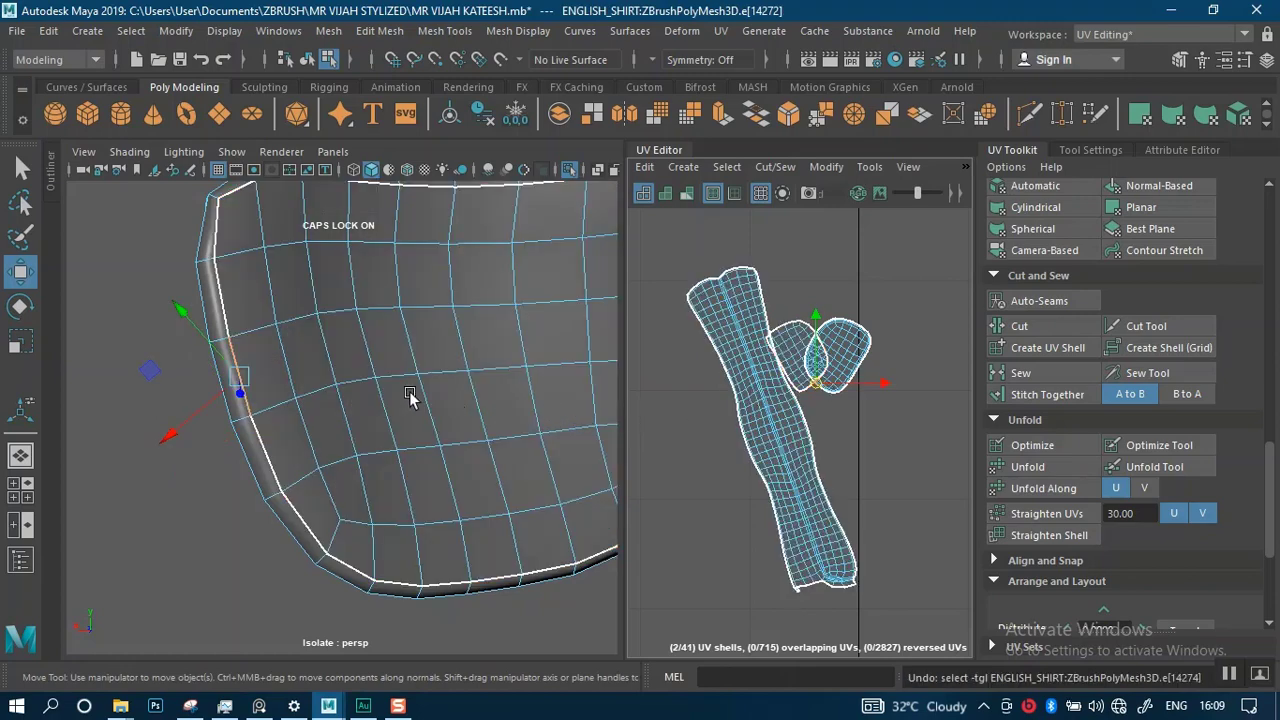
# - Stitch the piece's front and rim UV shells together at the side border edge just below its upper-left corner
pyautogui.keyDown('alt'); pyautogui.moveTo(410, 397); pyautogui.dragTo(400, 443); pyautogui.keyUp('alt')
pyautogui.keyDown('alt'); pyautogui.moveTo(392, 385); pyautogui.dragTo(400, 500, button='middle'); pyautogui.keyUp('alt')
pyautogui.scroll(2, 394, 440)
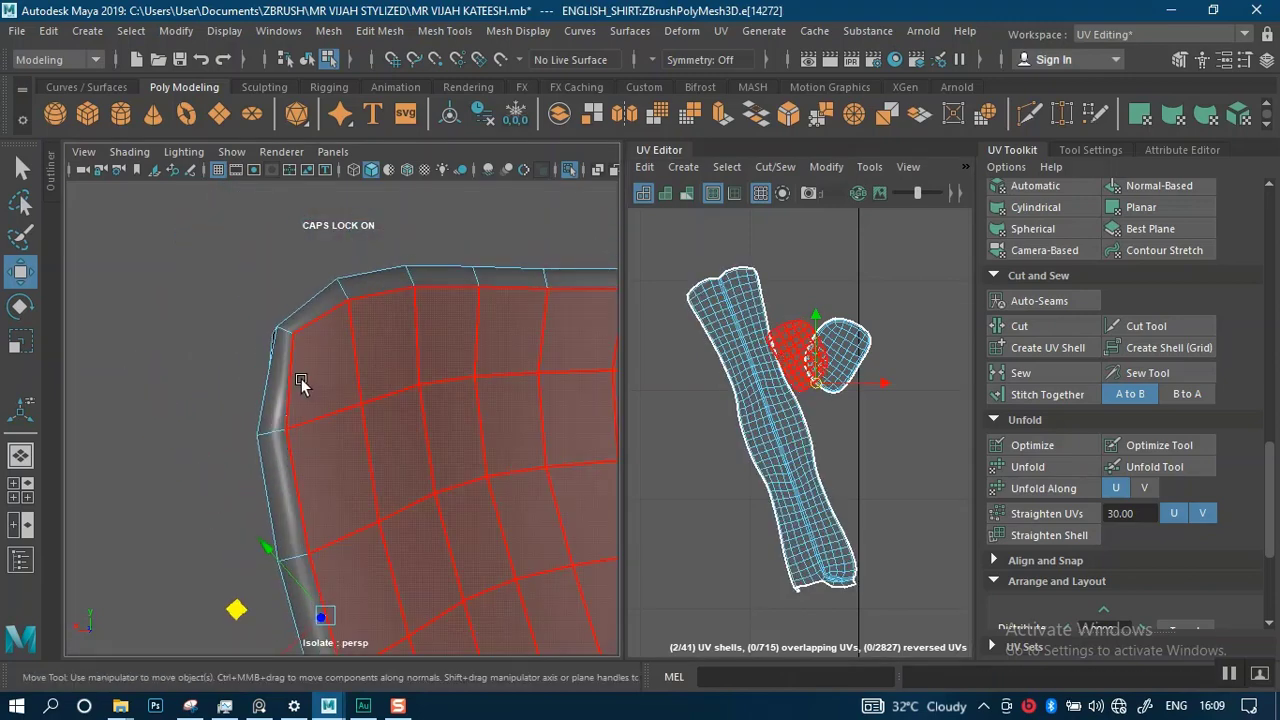
pyautogui.moveTo(291, 375); pyautogui.dragTo(289, 131, button='right')
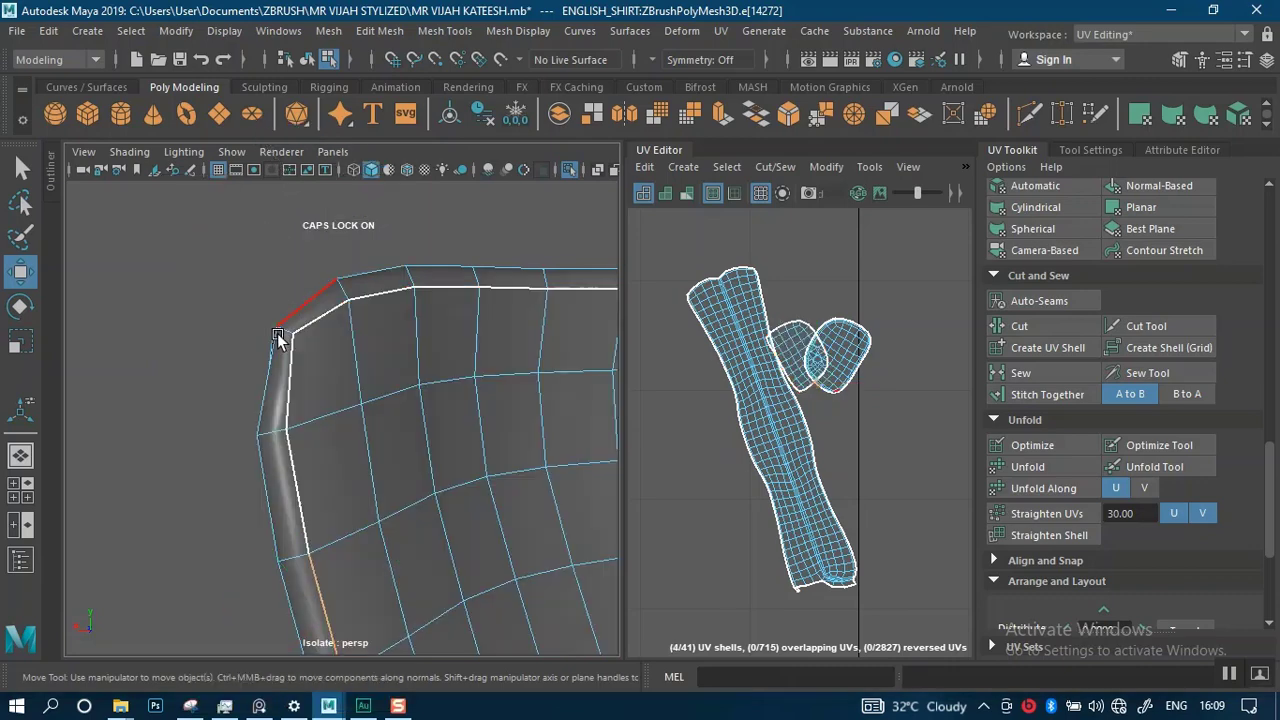
pyautogui.click(289, 370)
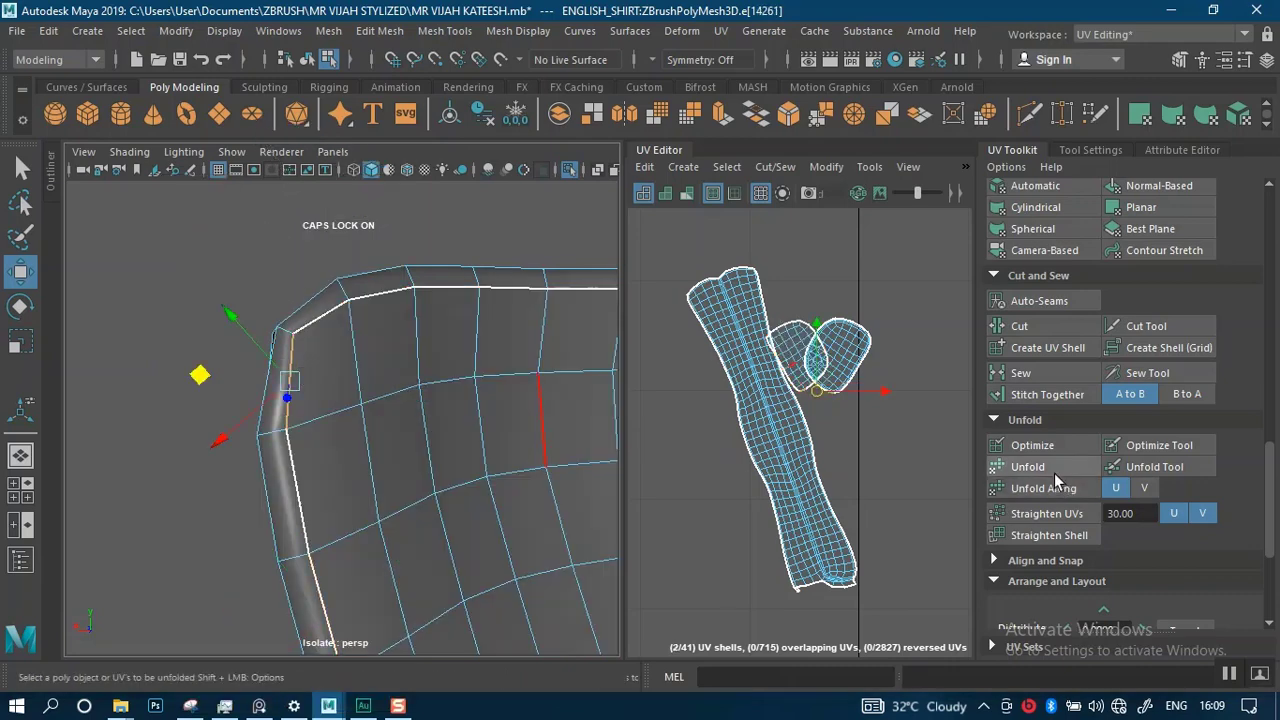
pyautogui.click(1047, 394)
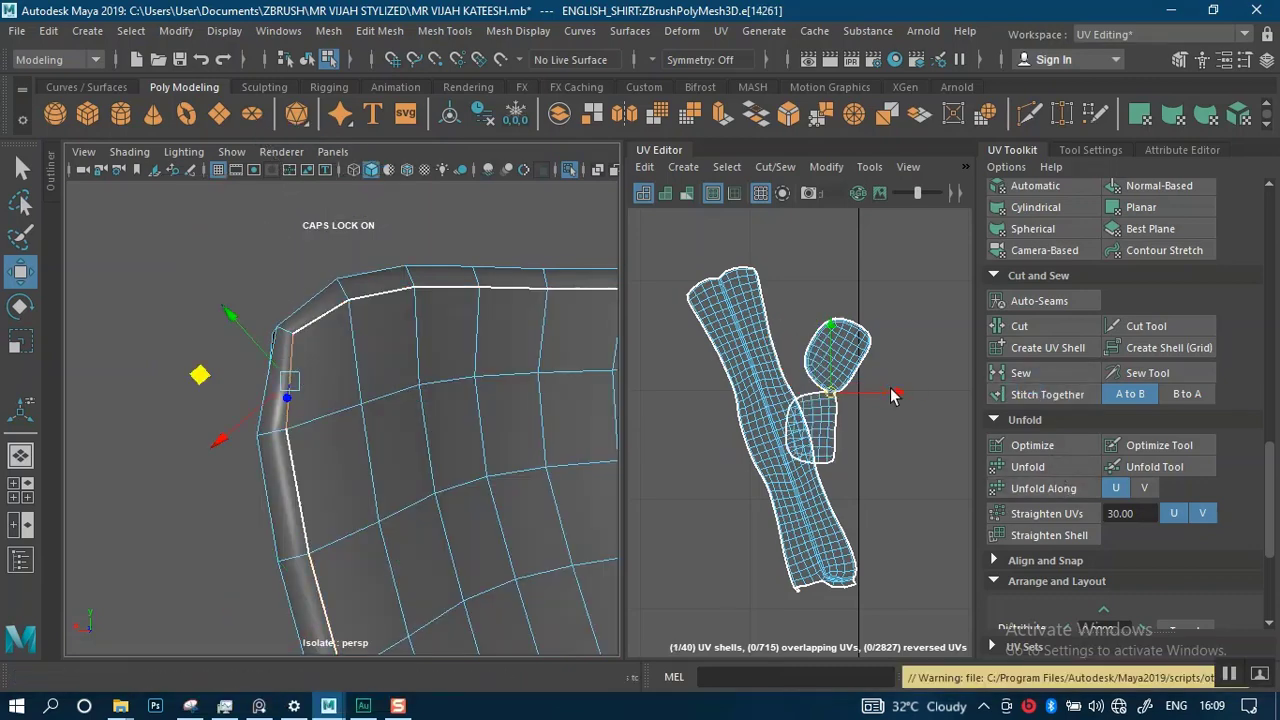
# - Select both stitched rounded shells and rotate them counterclockwise until they lie roughly side by side
pyautogui.moveTo(830, 355); pyautogui.dragTo(765, 334, button='right')
pyautogui.click(820, 356)
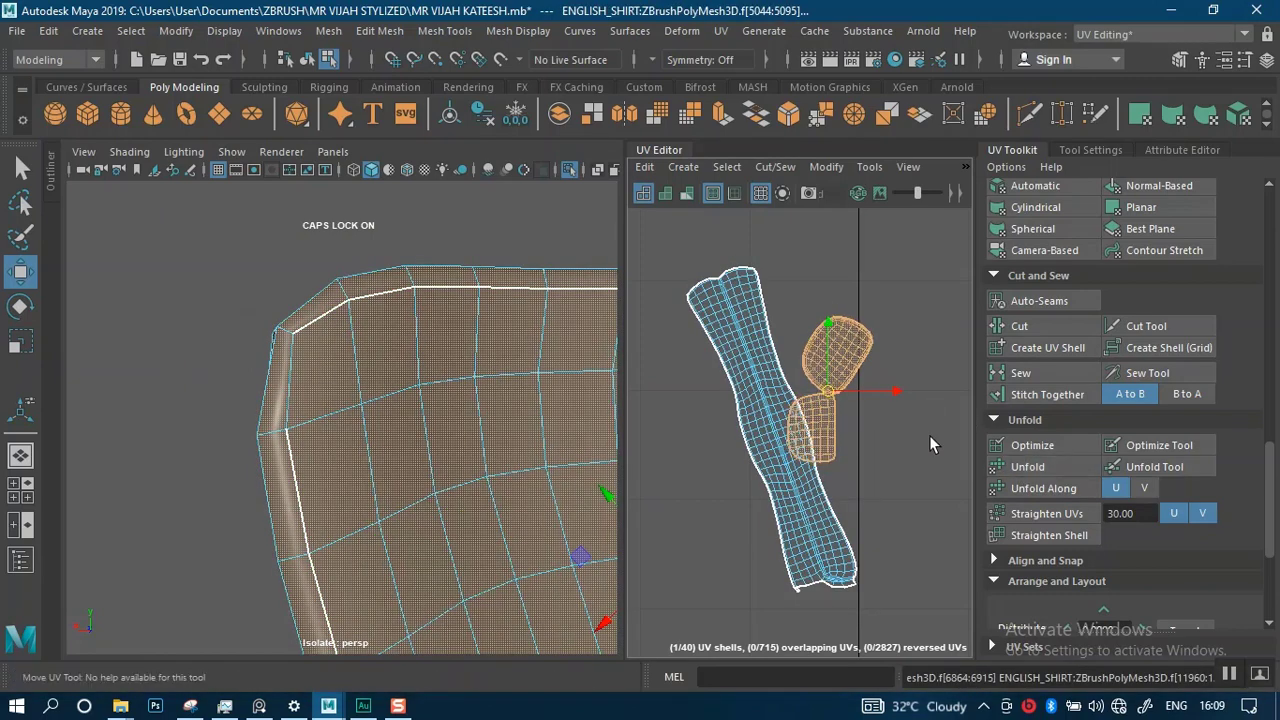
pyautogui.press('e')
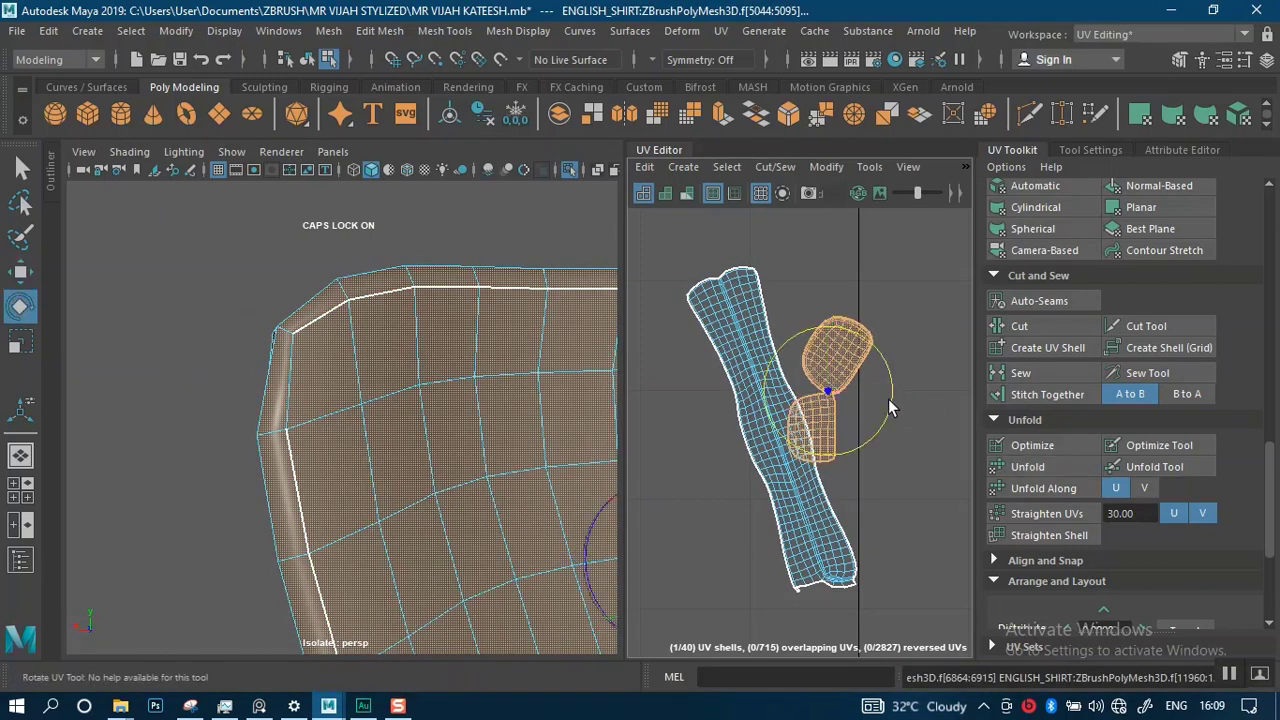
pyautogui.moveTo(888, 401); pyautogui.dragTo(825, 307)
pyautogui.scroll(4, 850, 350)
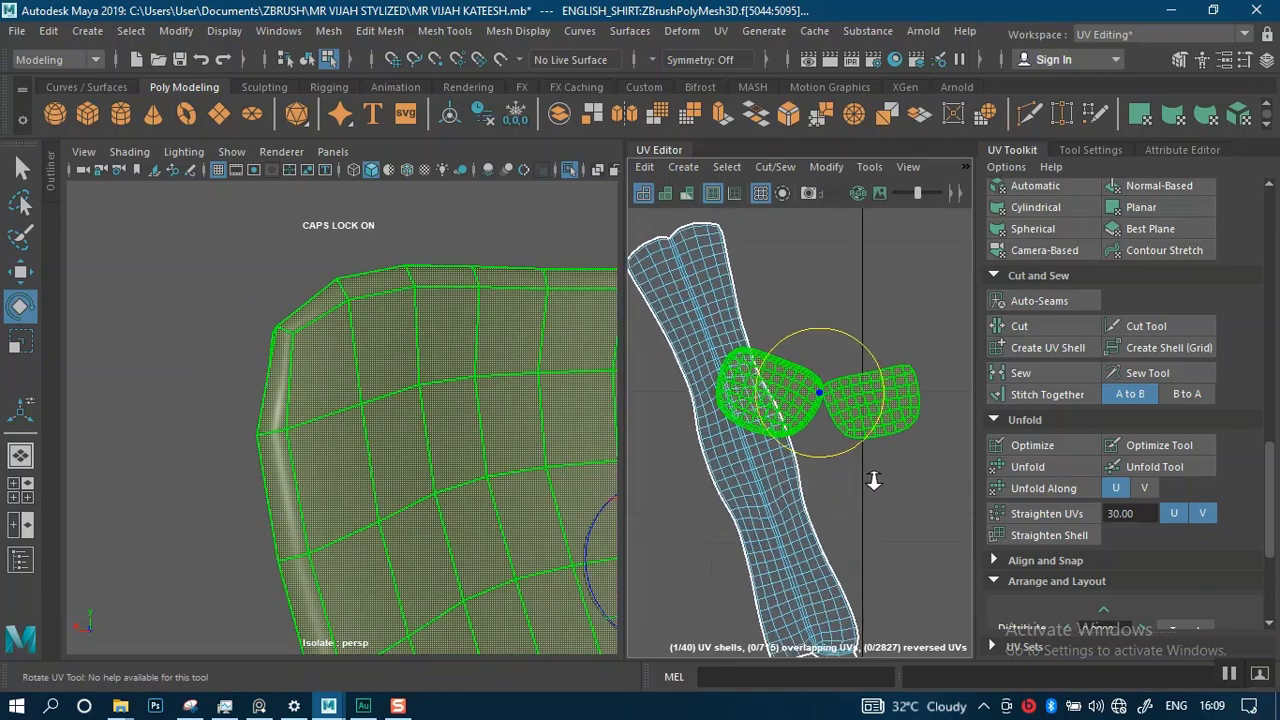
# - Cut the UVs at the stitched border edge below the upper-left corner to separate the two rounded shells
pyautogui.rightClick(303, 368)
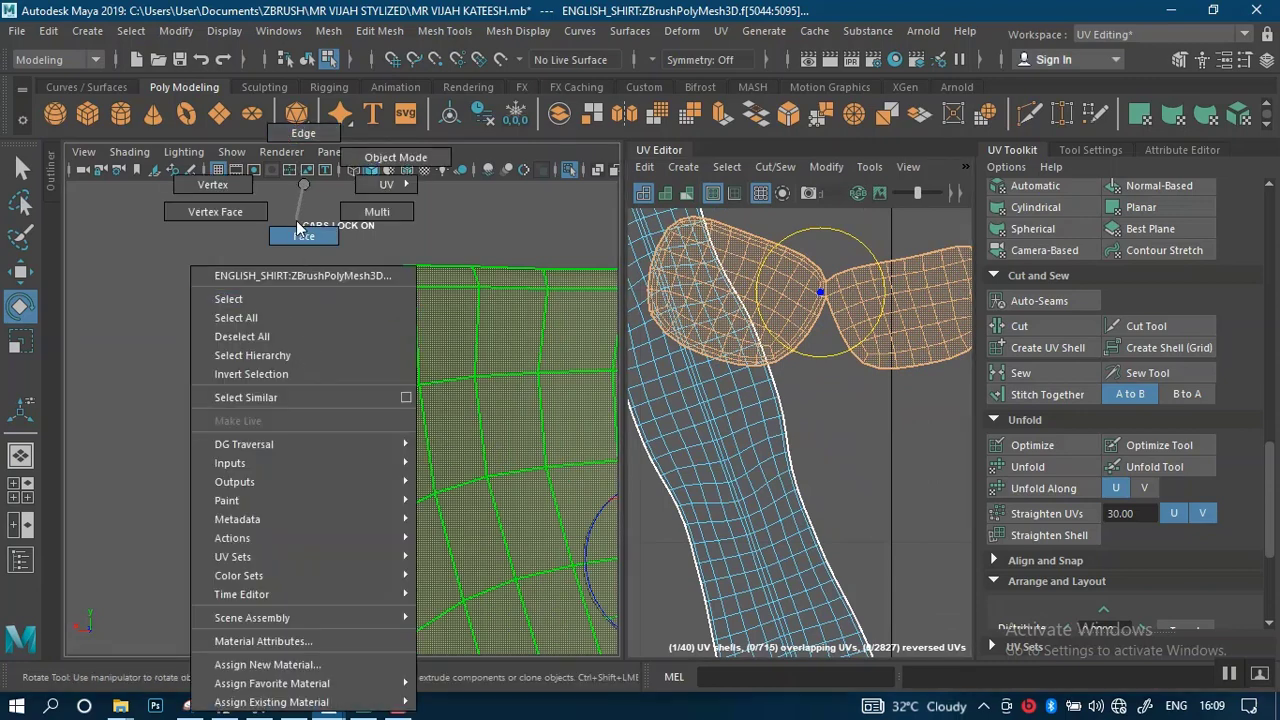
pyautogui.moveTo(303, 157); pyautogui.dragTo(303, 140, button='right')
pyautogui.click(292, 388)
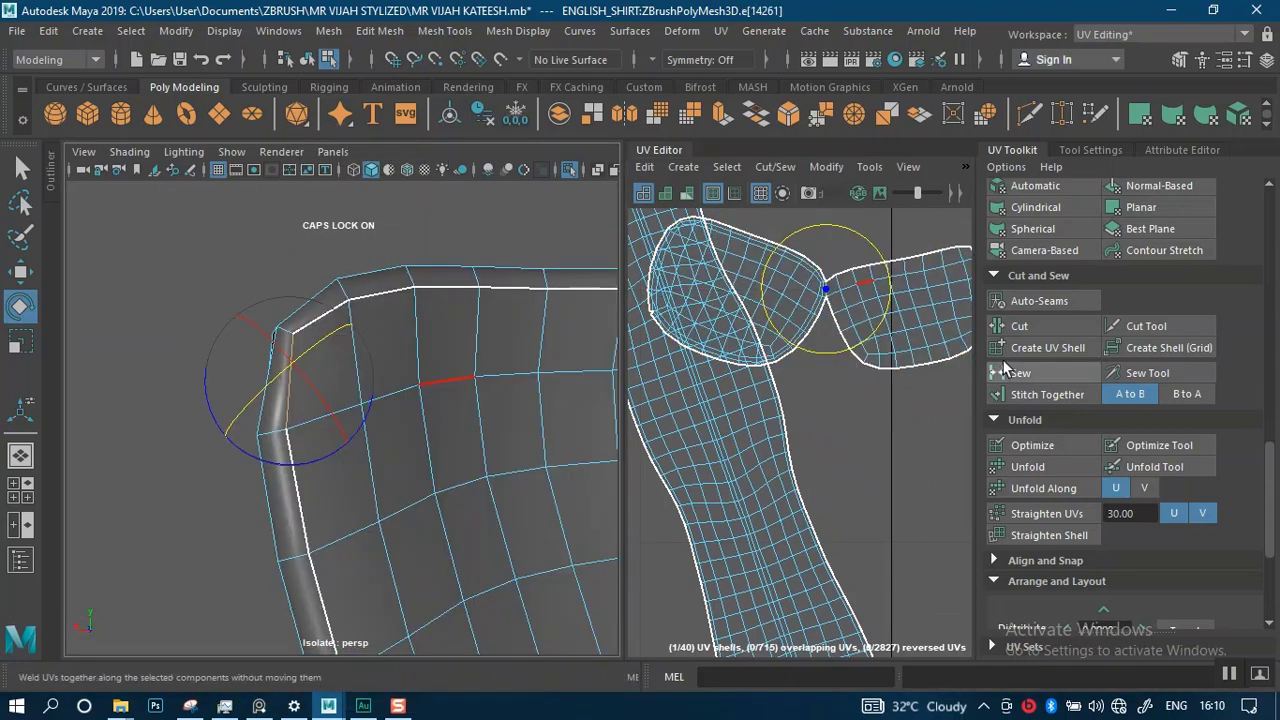
pyautogui.click(1037, 328)
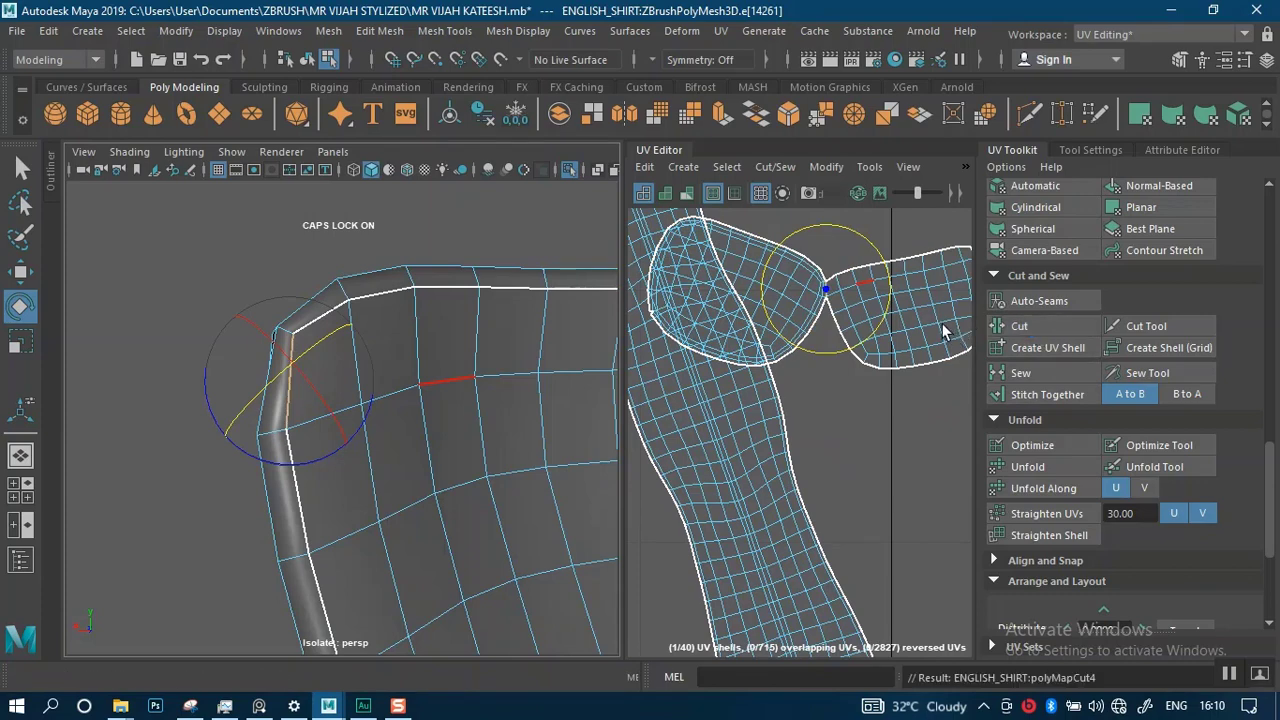
# - Rotate each of the two rounded shells individually in UV space so their top edges run roughly horizontal
pyautogui.moveTo(943, 333); pyautogui.dragTo(882, 305, button='right')
pyautogui.click(921, 317)
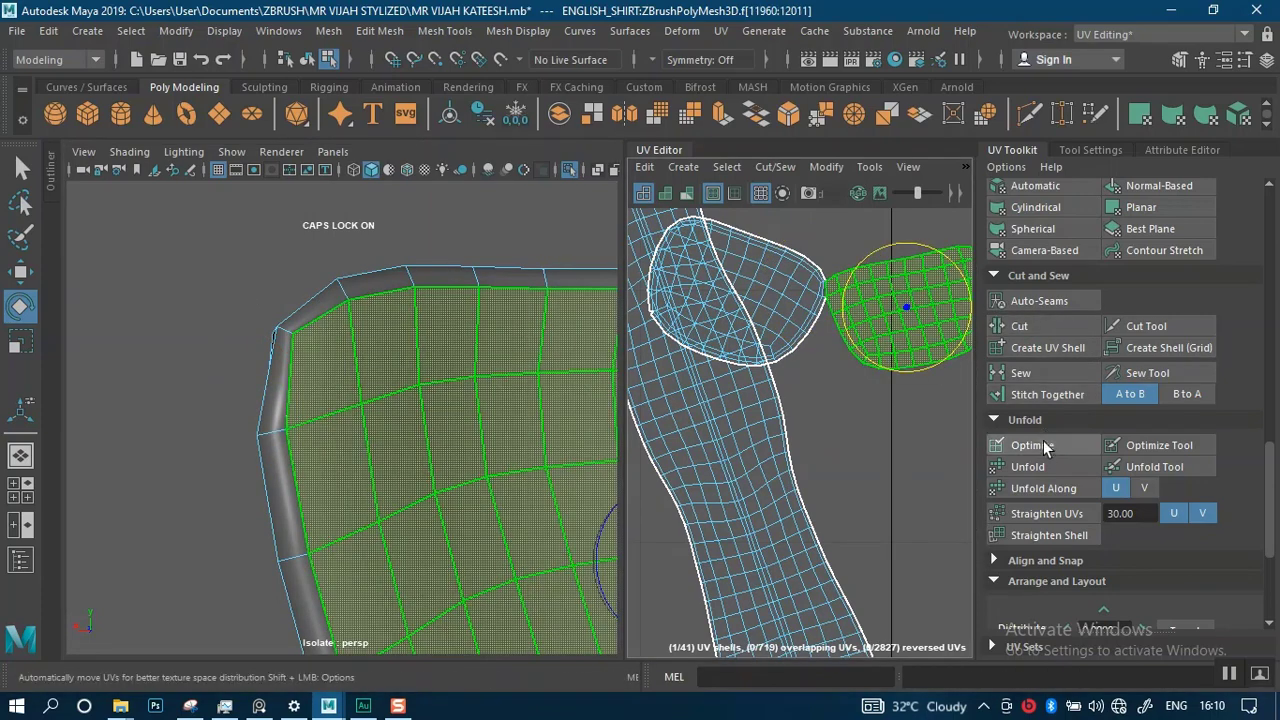
pyautogui.click(777, 328)
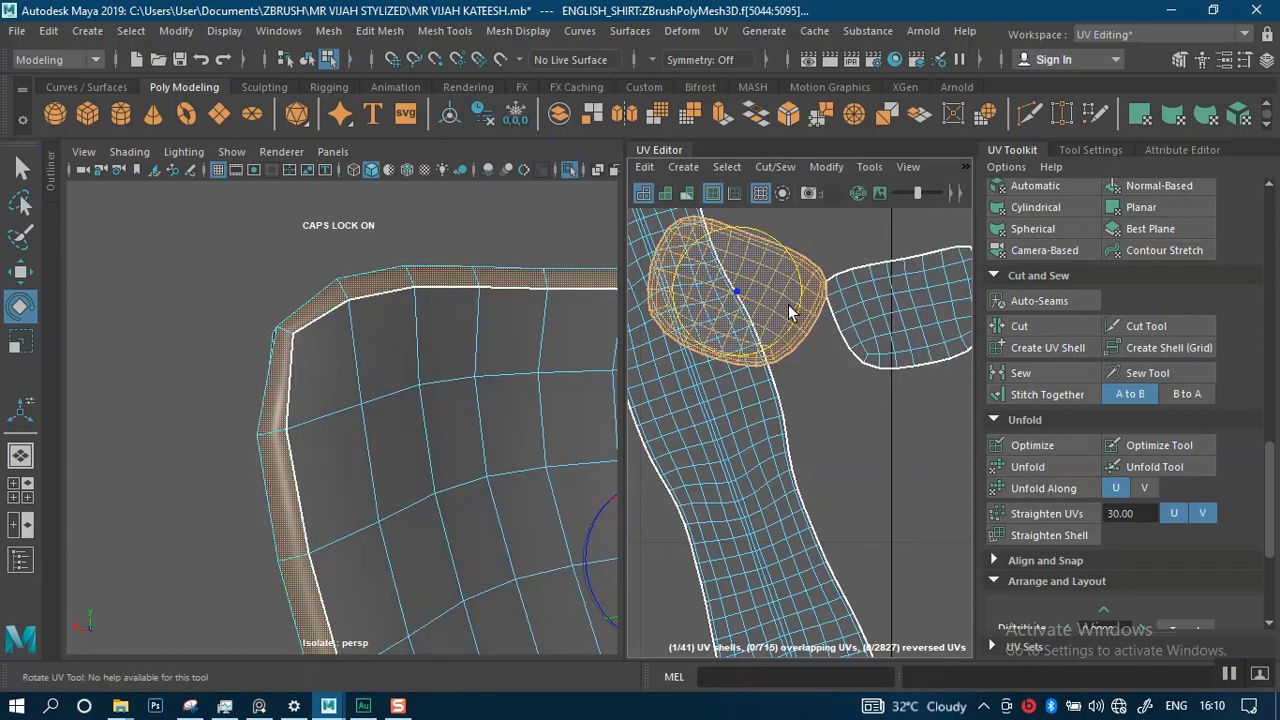
pyautogui.moveTo(788, 304); pyautogui.dragTo(793, 302)
pyautogui.click(845, 340)
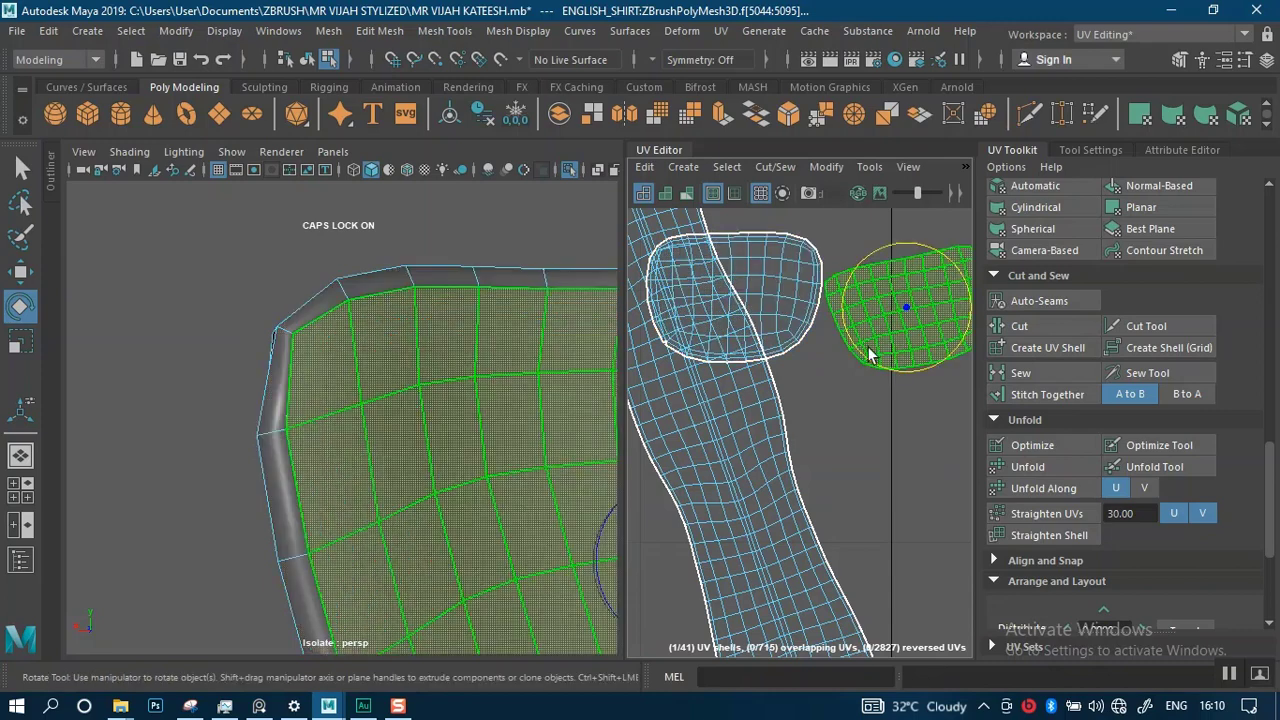
pyautogui.moveTo(856, 351); pyautogui.dragTo(840, 331)
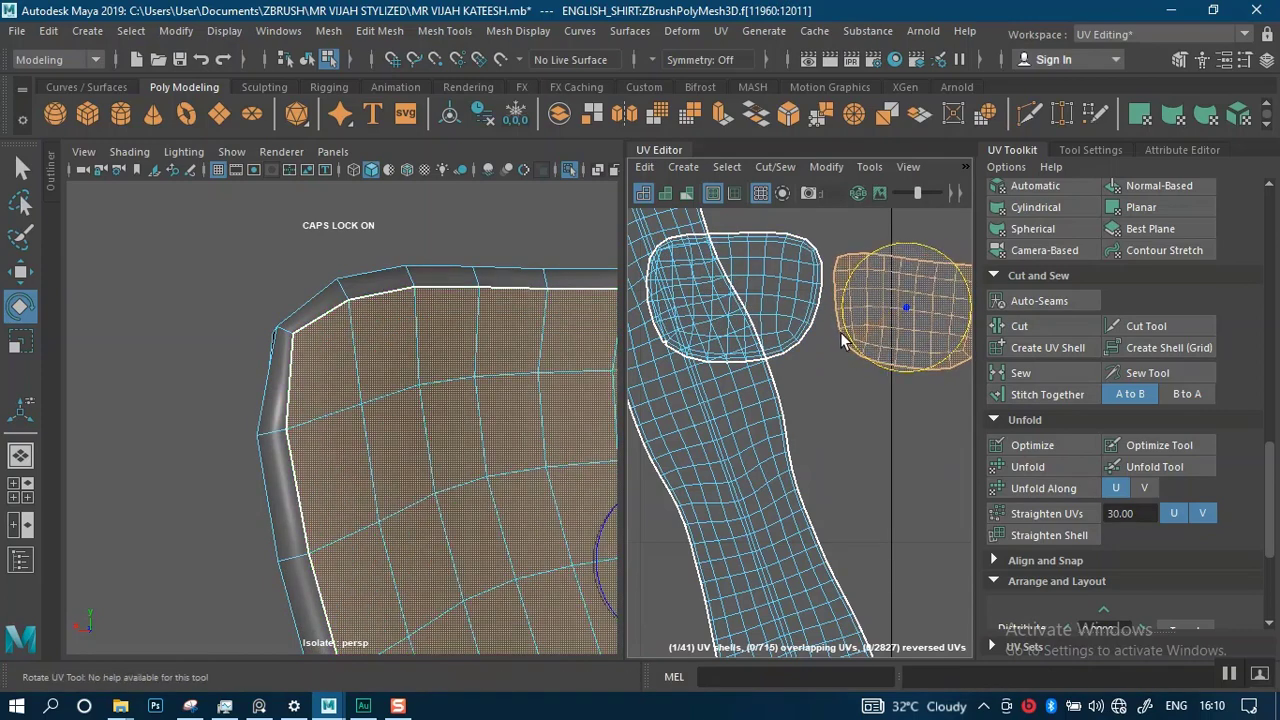
# - Select both rounded shells and move them together outside the 0–1 UV tile, just left of its upper part
pyautogui.keyDown('alt'); pyautogui.moveTo(800, 412); pyautogui.dragTo(761, 327, button='right'); pyautogui.keyUp('alt')
pyautogui.keyDown('alt'); pyautogui.moveTo(793, 377); pyautogui.dragTo(708, 278, button='right'); pyautogui.keyUp('alt')
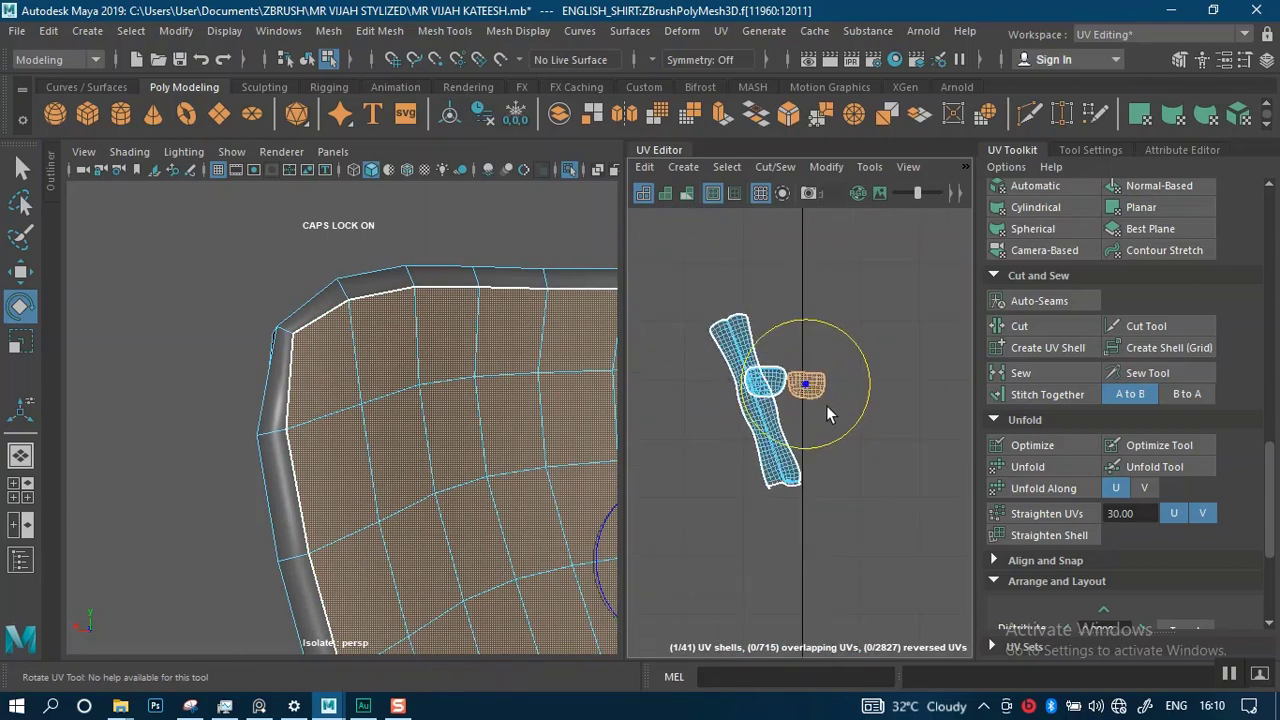
pyautogui.keyDown('alt'); pyautogui.moveTo(826, 405); pyautogui.dragTo(805, 367, button='right'); pyautogui.keyUp('alt')
pyautogui.keyDown('shift'); pyautogui.click(803, 382); pyautogui.keyUp('shift')
pyautogui.press('w')
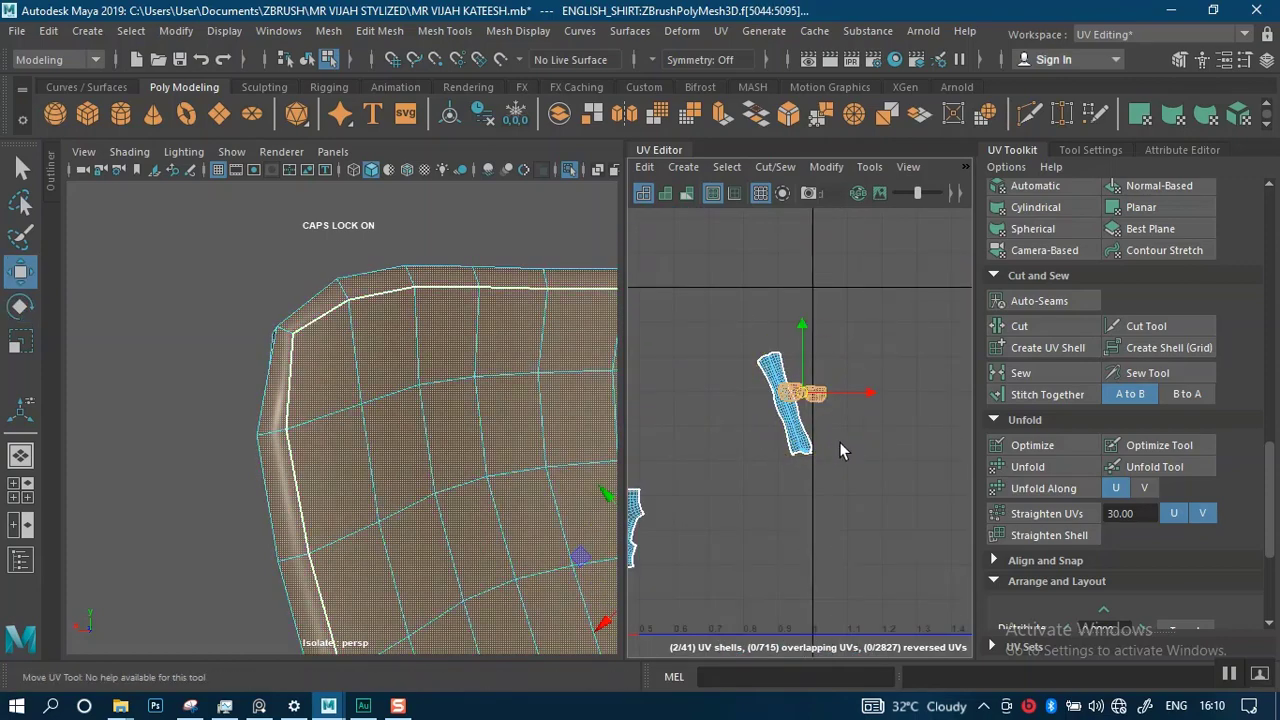
pyautogui.keyDown('alt'); pyautogui.moveTo(839, 442); pyautogui.dragTo(766, 361, button='right'); pyautogui.keyUp('alt')
pyautogui.keyDown('alt'); pyautogui.moveTo(766, 361); pyautogui.dragTo(876, 329, button='middle'); pyautogui.keyUp('alt')
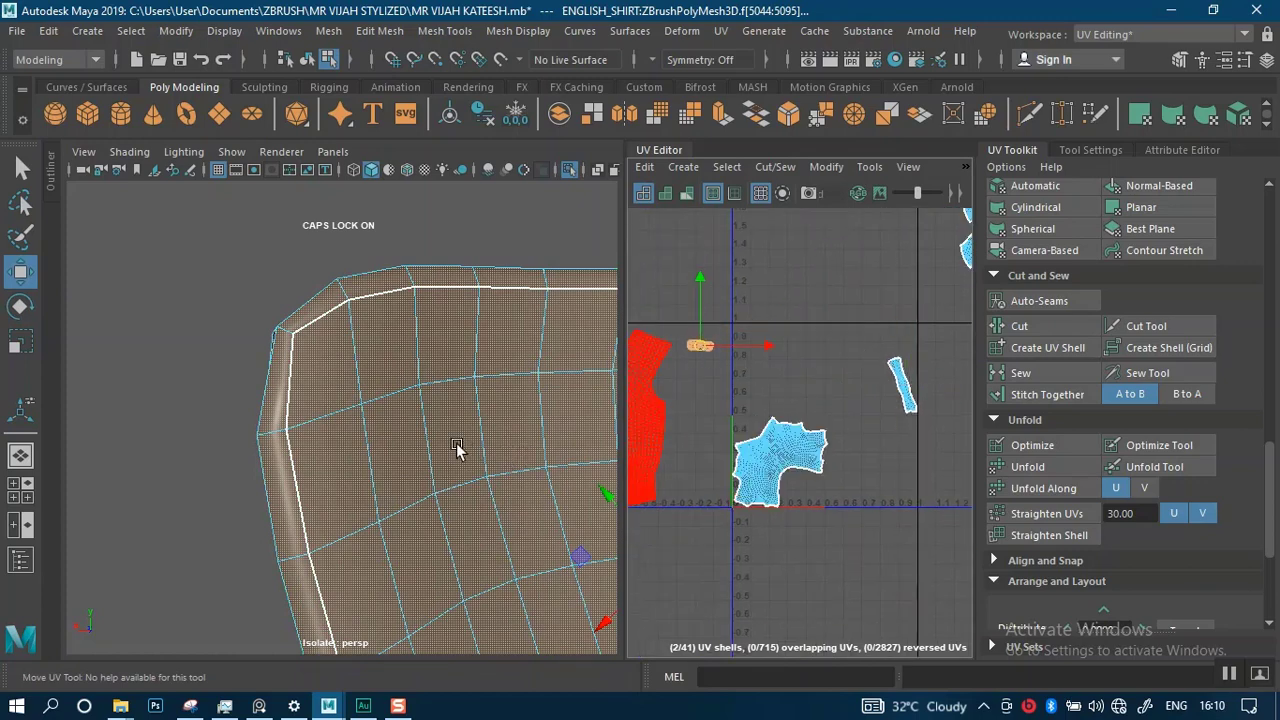
# - Show the whole shirt again and select the collar band's UV shell at the front of the neck
pyautogui.scroll(-5, 457, 449)
pyautogui.hotkey('ctrl', '1')
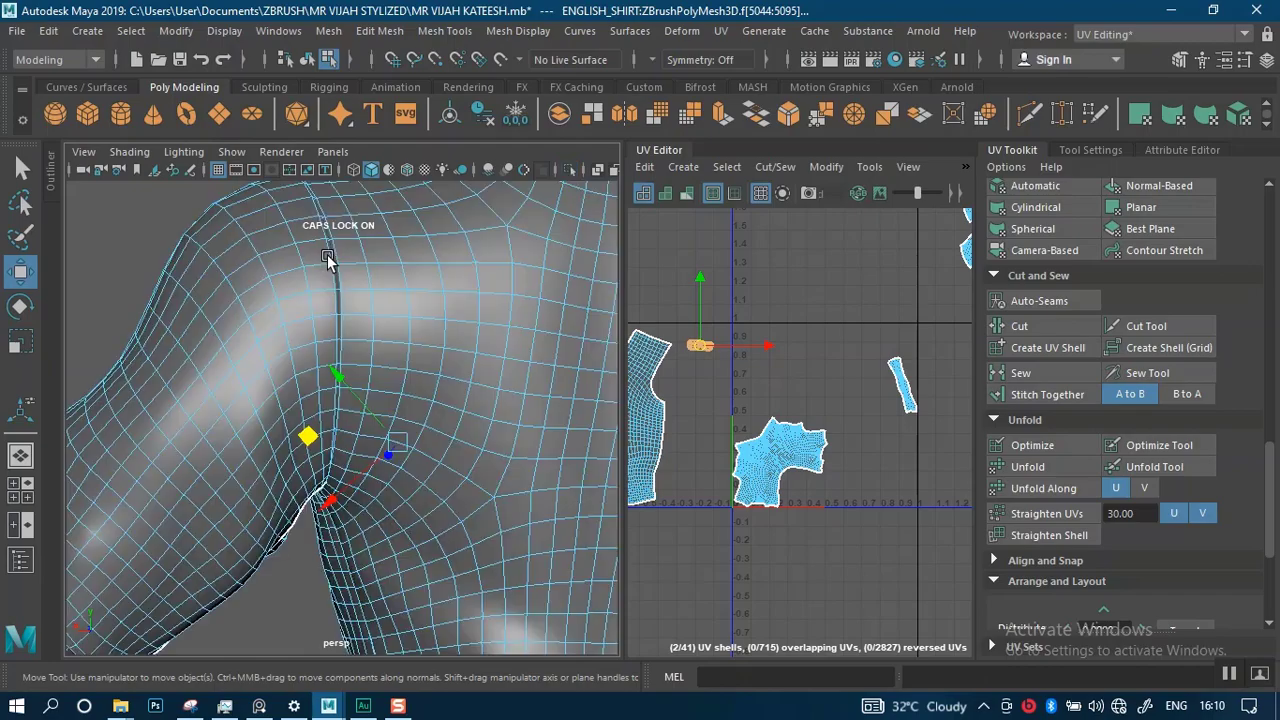
pyautogui.scroll(-3, 418, 306)
pyautogui.keyDown('alt'); pyautogui.moveTo(418, 306); pyautogui.dragTo(420, 355, button='middle'); pyautogui.keyUp('alt')
pyautogui.keyDown('alt'); pyautogui.moveTo(420, 355); pyautogui.dragTo(424, 495, button='right'); pyautogui.keyUp('alt')
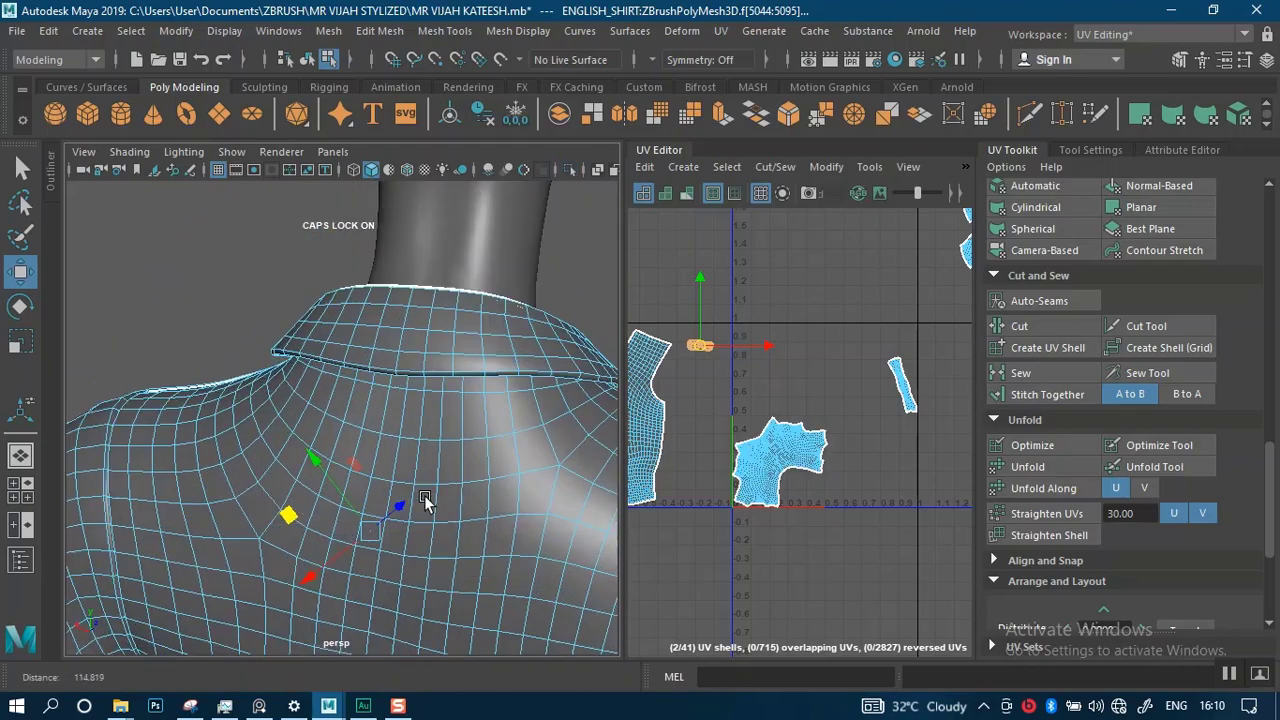
pyautogui.keyDown('alt'); pyautogui.moveTo(424, 495); pyautogui.dragTo(617, 446); pyautogui.keyUp('alt')
pyautogui.keyDown('alt'); pyautogui.moveTo(617, 446); pyautogui.dragTo(229, 514, button='middle'); pyautogui.keyUp('alt')
pyautogui.keyDown('alt'); pyautogui.moveTo(229, 514); pyautogui.dragTo(420, 457); pyautogui.keyUp('alt')
pyautogui.click(401, 490)
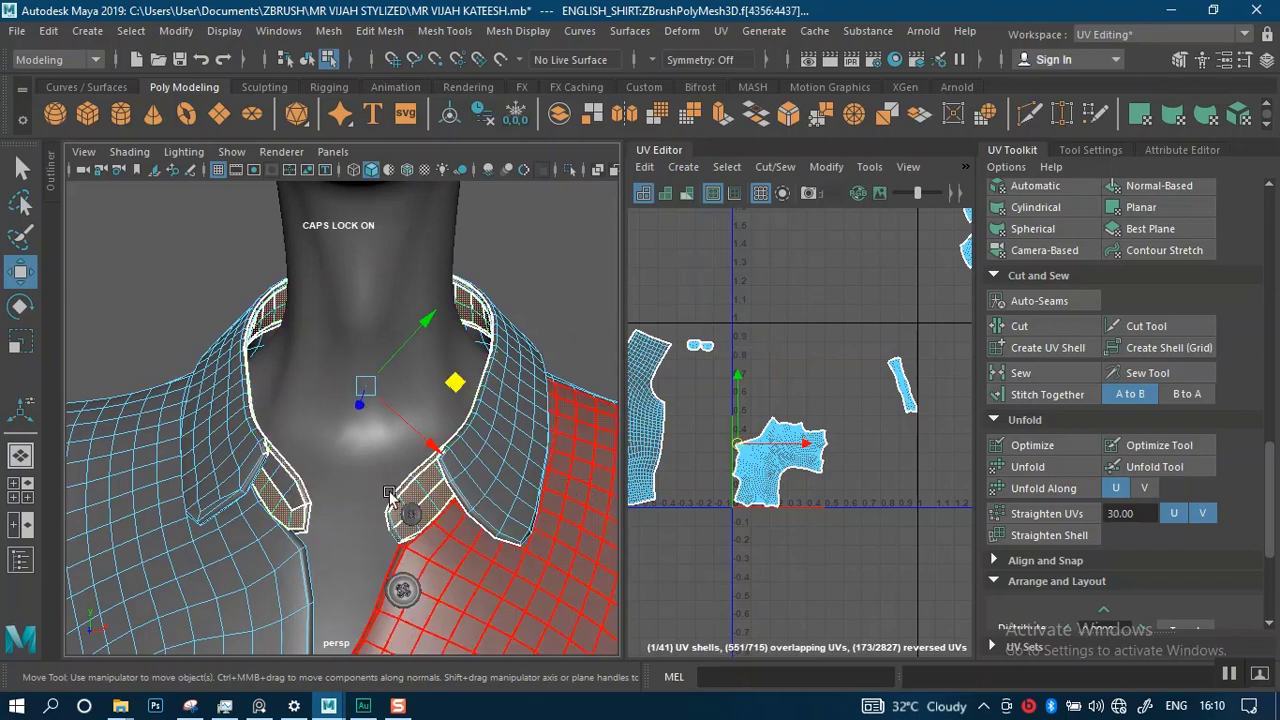
# - Add the adjoining collar band shell to the selection and move both above the large overlapping shell in the 0–1 UV tile
pyautogui.keyDown('alt'); pyautogui.moveTo(361, 489); pyautogui.dragTo(297, 569, button='right'); pyautogui.keyUp('alt')
pyautogui.keyDown('alt'); pyautogui.moveTo(297, 569); pyautogui.dragTo(359, 442, button='middle'); pyautogui.keyUp('alt')
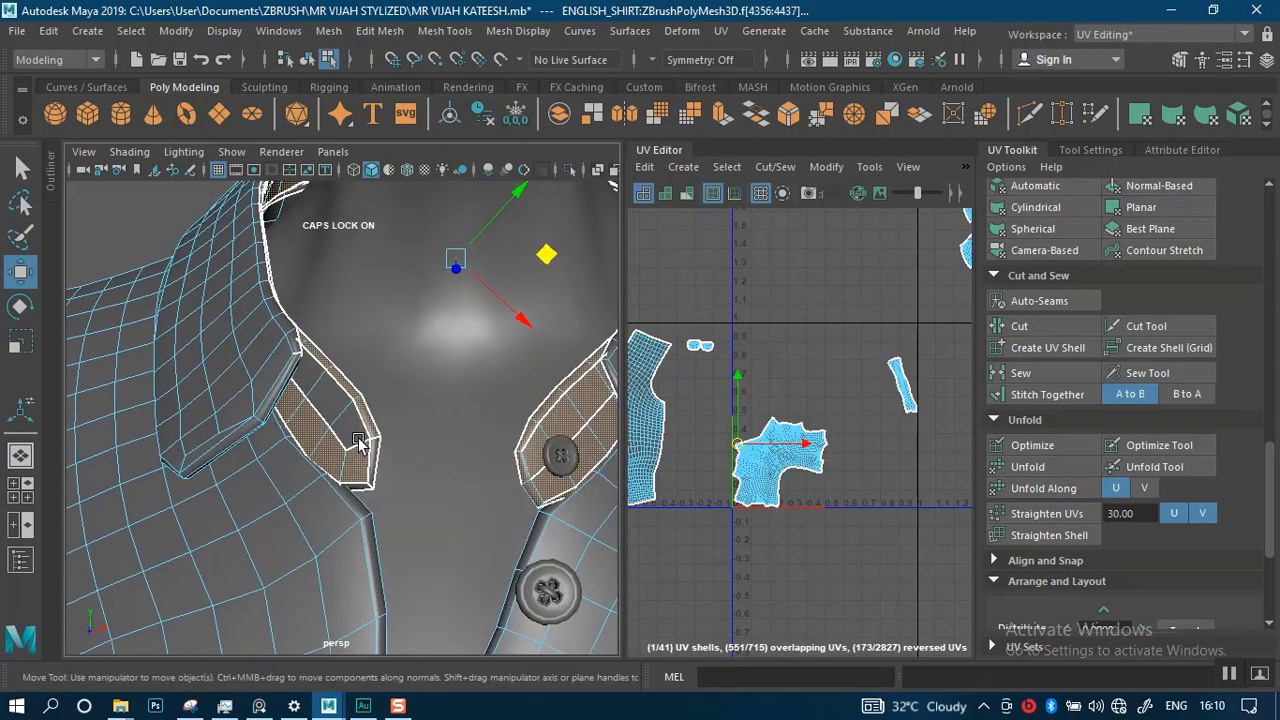
pyautogui.keyDown('shift'); pyautogui.click(349, 428); pyautogui.keyUp('shift')
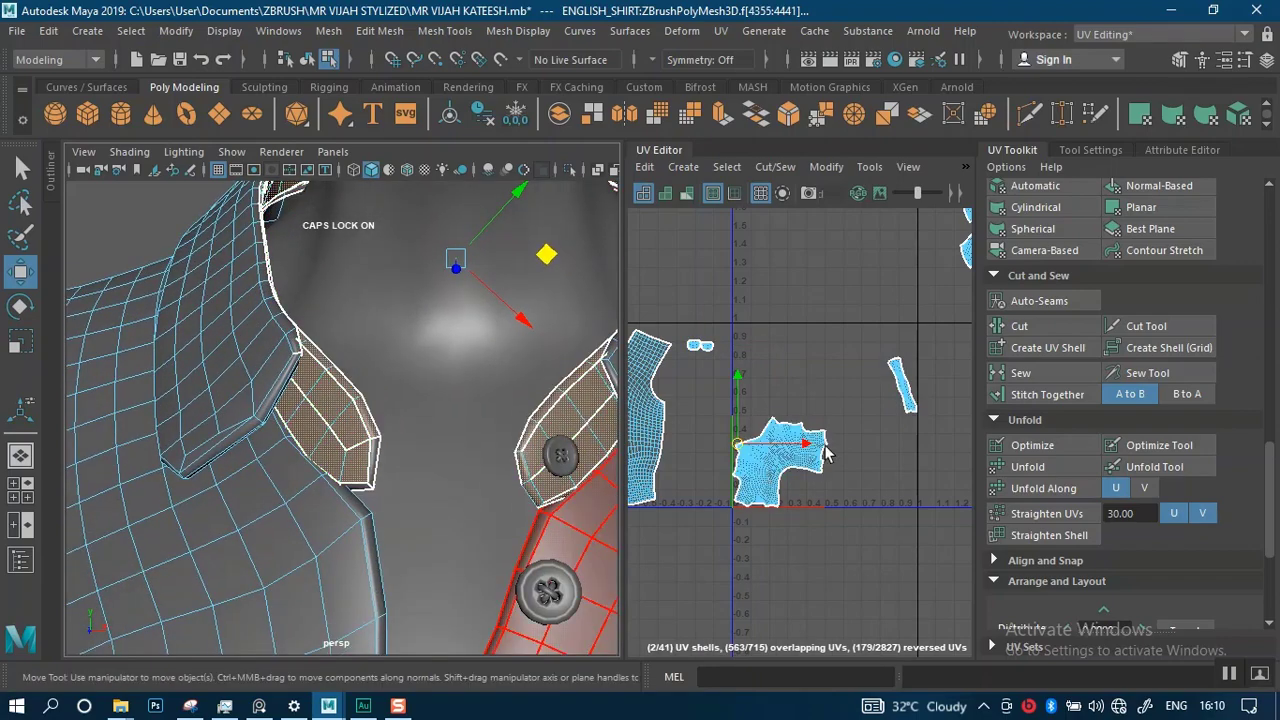
pyautogui.moveTo(738, 442); pyautogui.dragTo(762, 361)
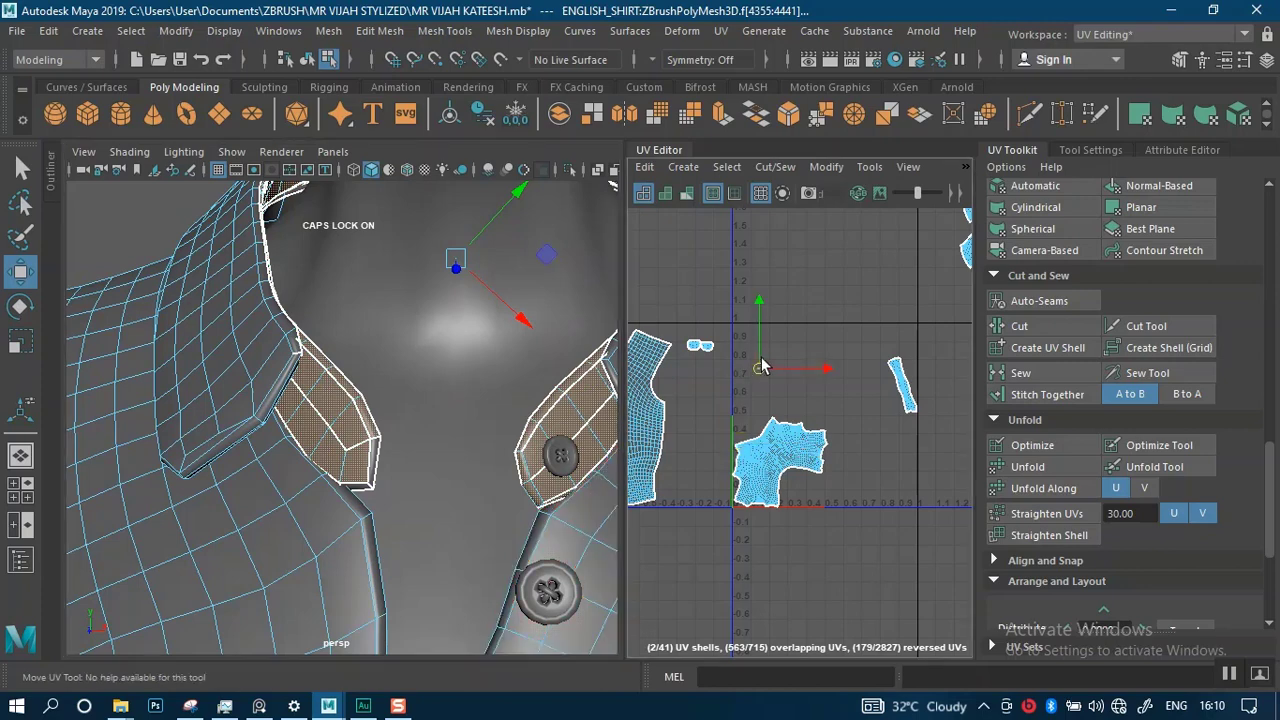
pyautogui.scroll(5, 794, 428)
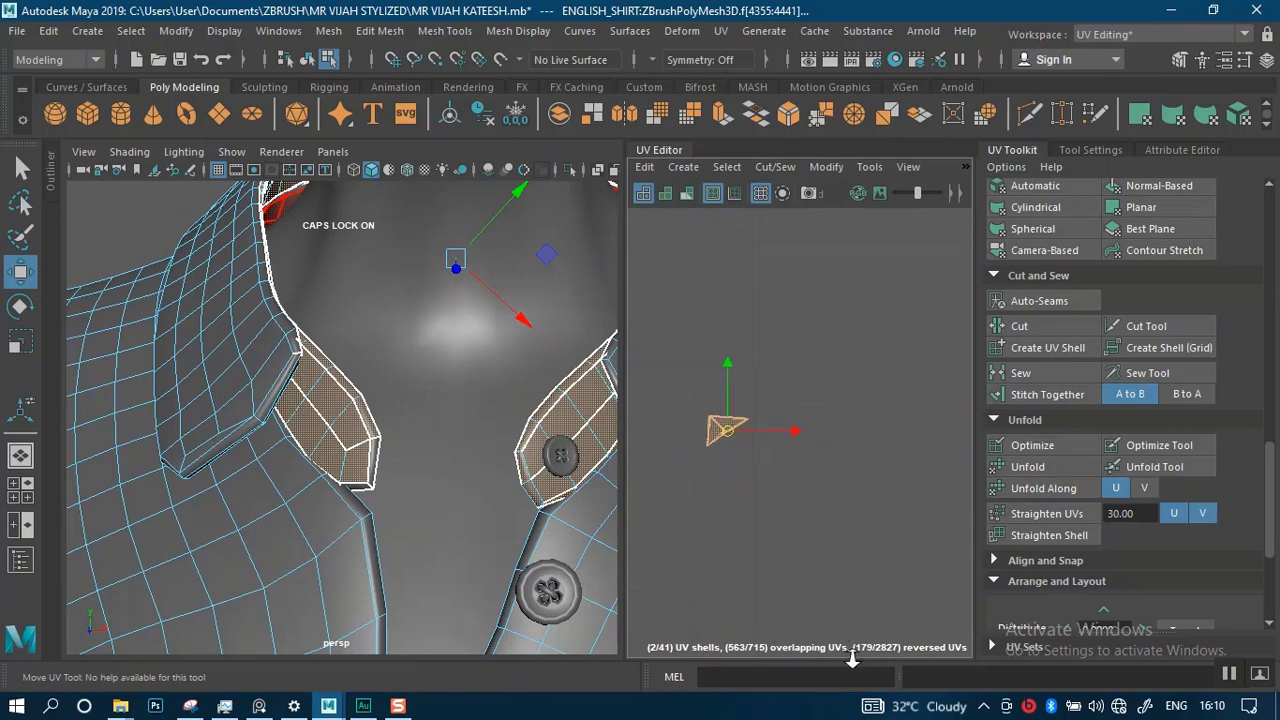
pyautogui.scroll(-8, 790, 280)
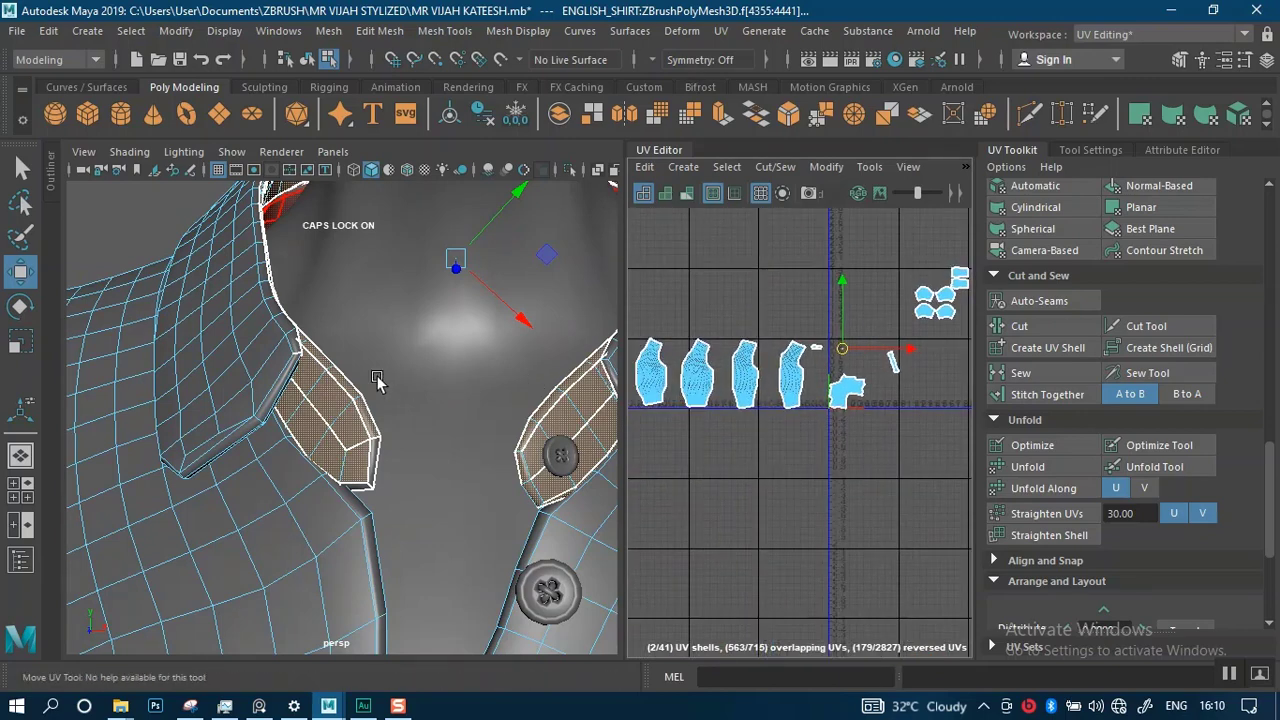
# - Isolate the selected collar band shells, inspect their shape from the side, and bring back the full shirt
pyautogui.hotkey('ctrl', '1')
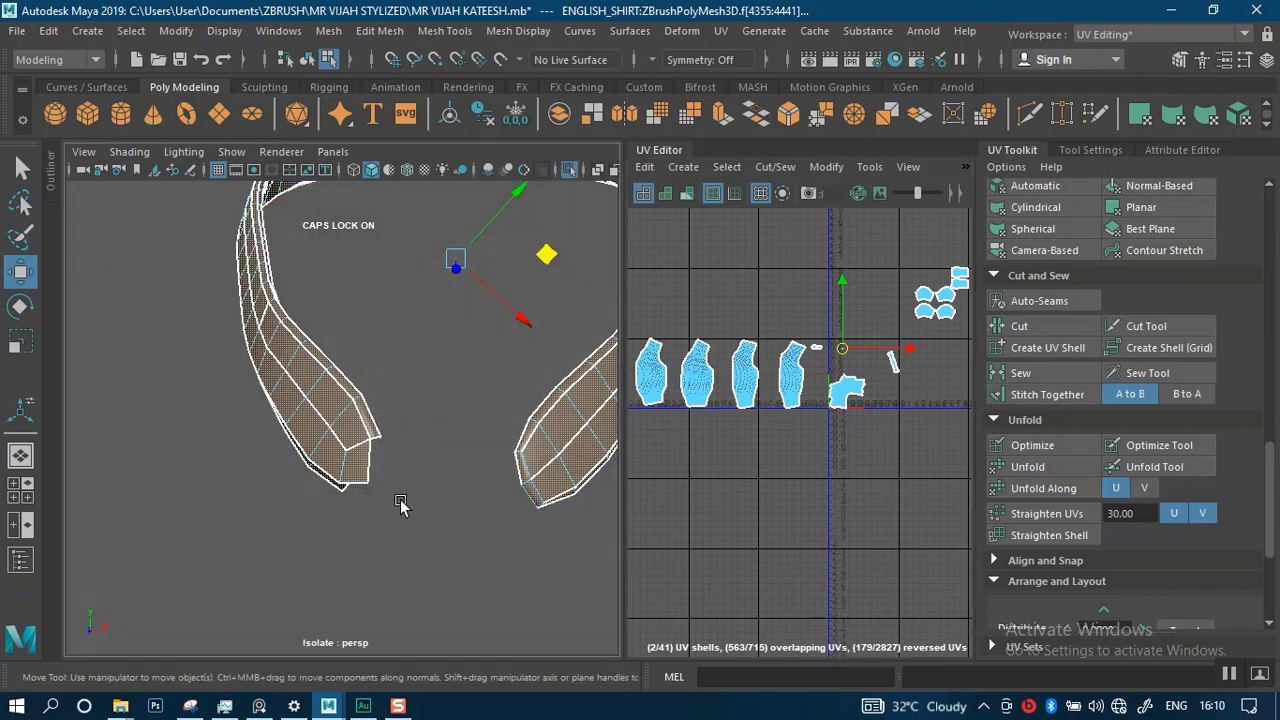
pyautogui.keyDown('alt'); pyautogui.moveTo(400, 503); pyautogui.dragTo(307, 477); pyautogui.keyUp('alt')
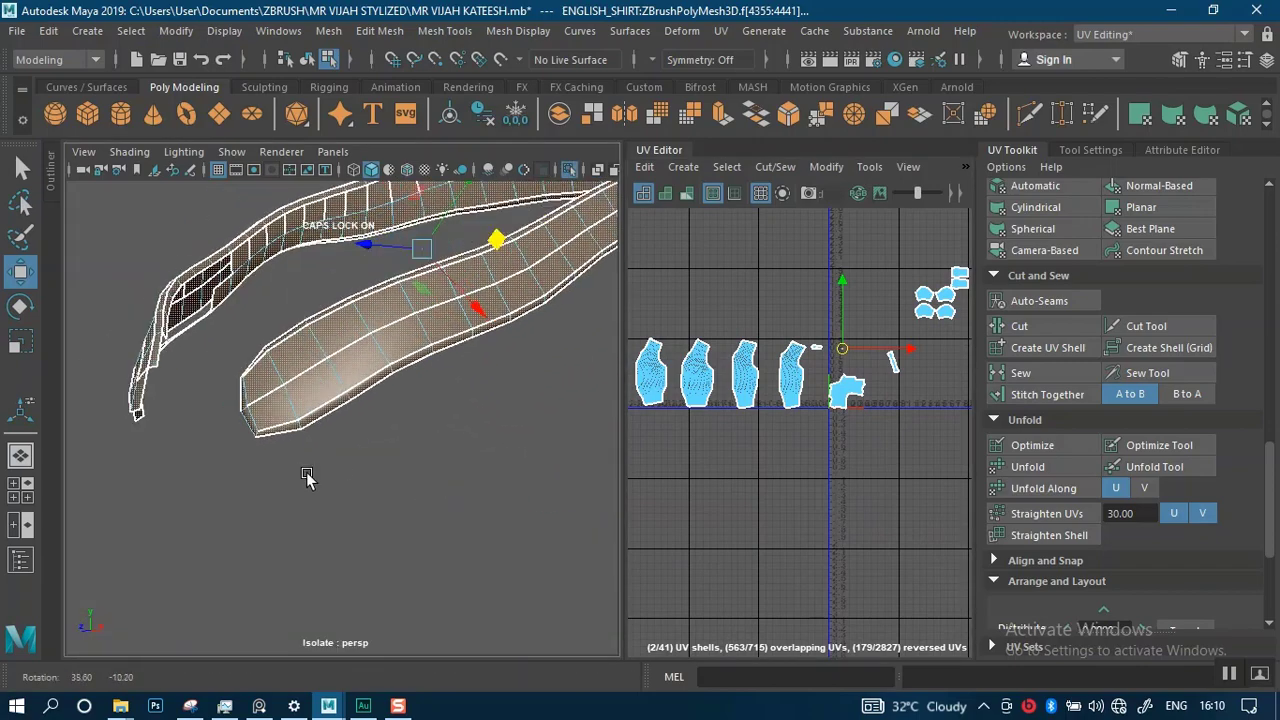
pyautogui.hotkey('ctrl', '1')
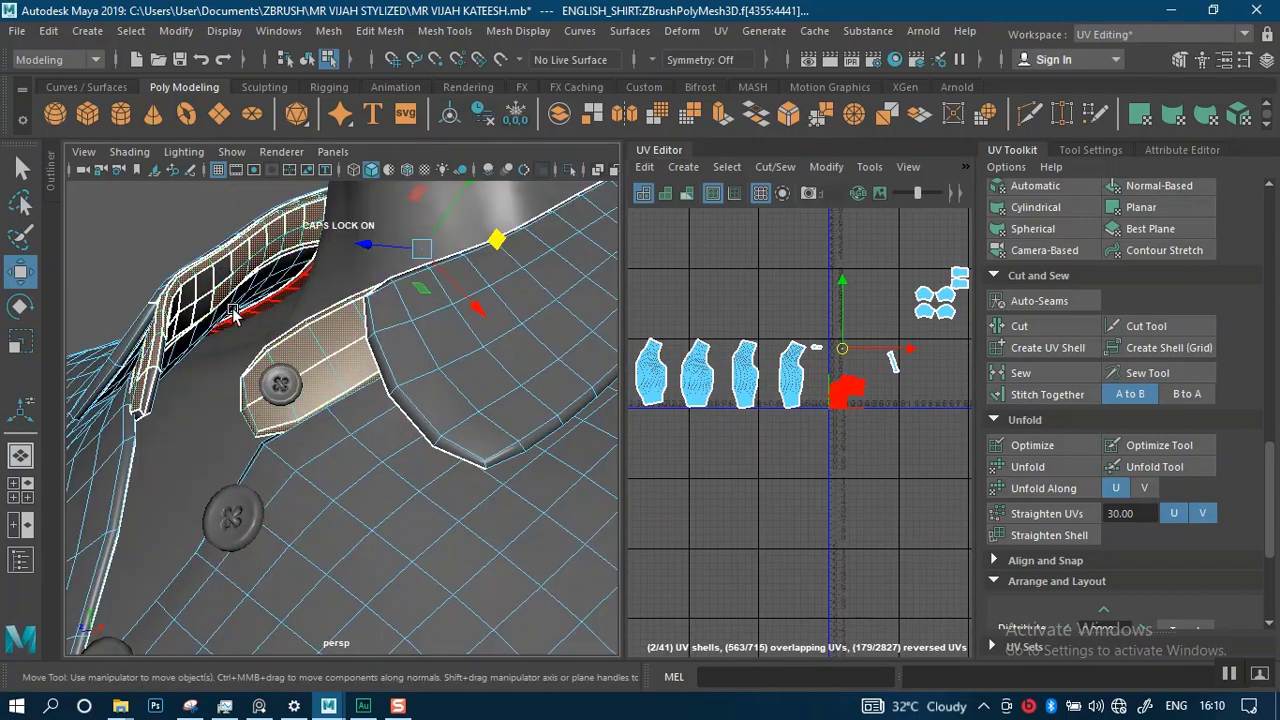
# - Inspect the collar band around the neck and add its remaining UV shells to the selection
pyautogui.keyDown('alt'); pyautogui.moveTo(233, 313); pyautogui.dragTo(251, 303); pyautogui.keyUp('alt')
pyautogui.keyDown('alt'); pyautogui.moveTo(251, 303); pyautogui.dragTo(311, 403, button='middle'); pyautogui.keyUp('alt')
pyautogui.moveTo(311, 403)
pyautogui.keyDown('alt'); pyautogui.mouseDown()
pyautogui.moveTo(251, 403)
pyautogui.moveTo(292, 408)
pyautogui.mouseUp(); pyautogui.keyUp('alt')
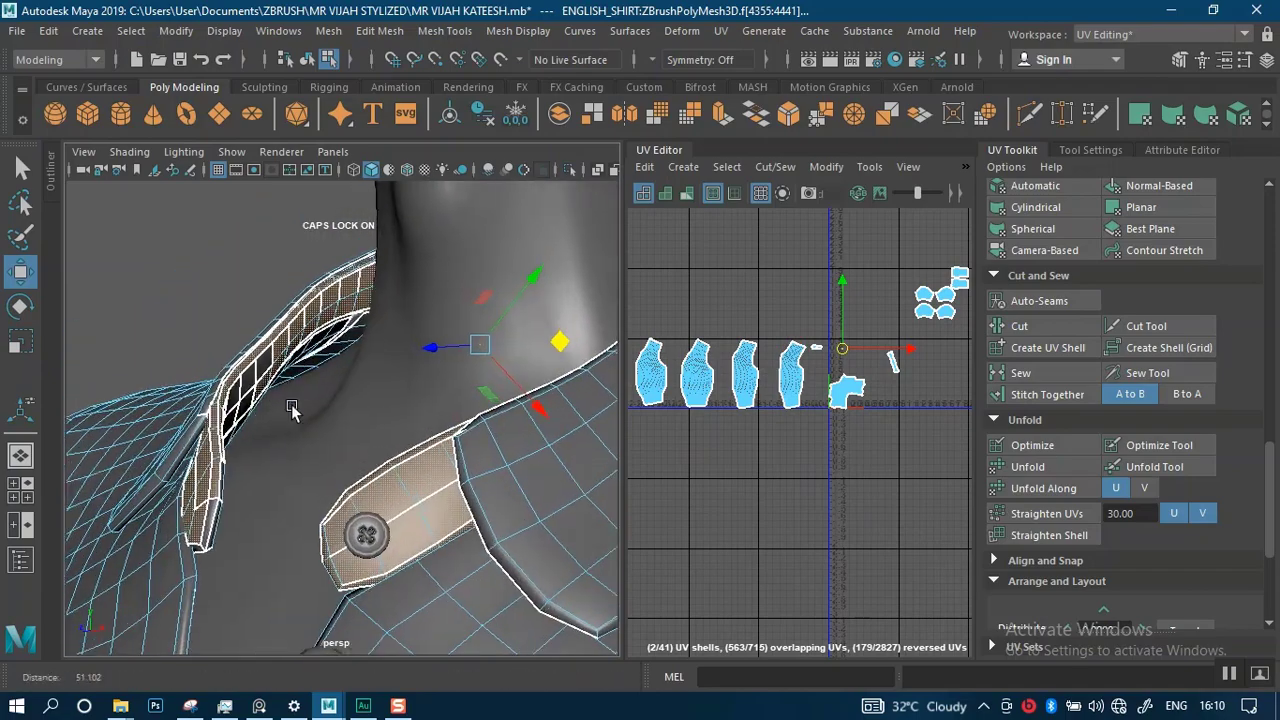
pyautogui.keyDown('alt'); pyautogui.moveTo(292, 408); pyautogui.dragTo(268, 410, button='right'); pyautogui.keyUp('alt')
pyautogui.keyDown('alt'); pyautogui.moveTo(268, 410); pyautogui.dragTo(351, 389); pyautogui.keyUp('alt')
pyautogui.keyDown('alt'); pyautogui.moveTo(351, 389); pyautogui.dragTo(318, 410, button='right'); pyautogui.keyUp('alt')
pyautogui.keyDown('alt'); pyautogui.moveTo(319, 420); pyautogui.dragTo(331, 380, button='middle'); pyautogui.keyUp('alt')
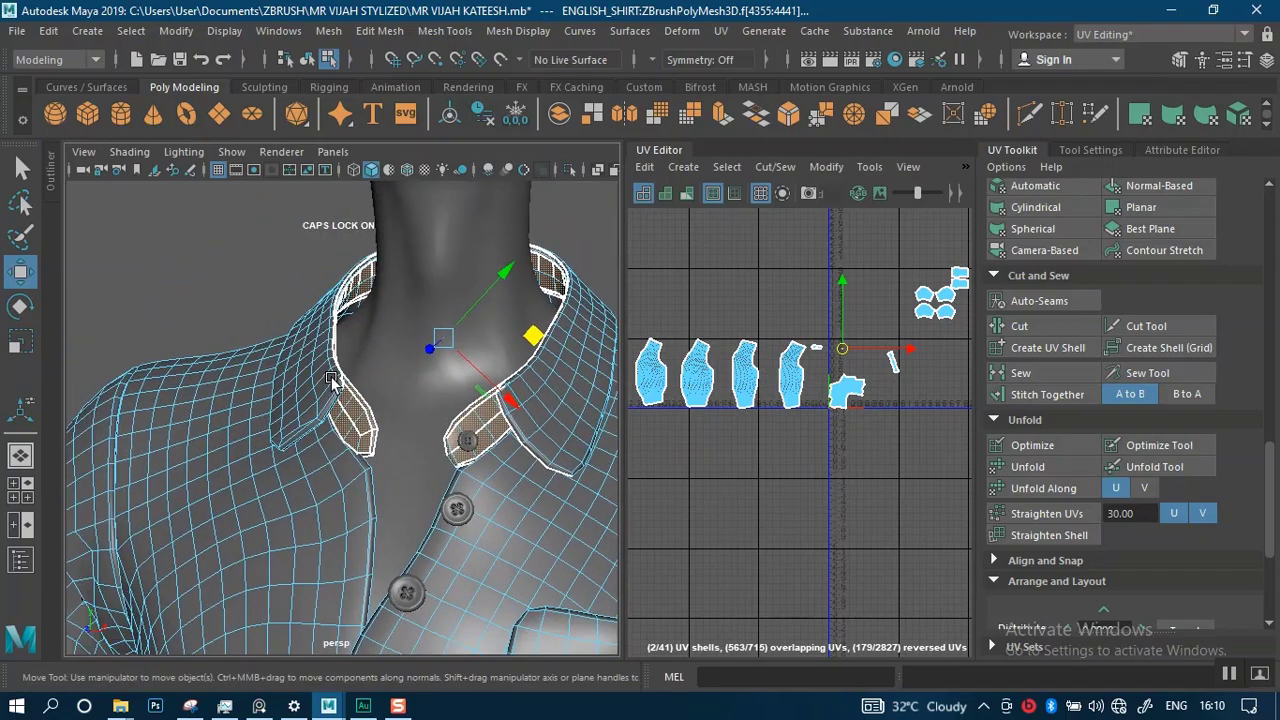
pyautogui.keyDown('alt'); pyautogui.moveTo(331, 380); pyautogui.dragTo(355, 437); pyautogui.keyUp('alt')
pyautogui.rightClick(335, 321)
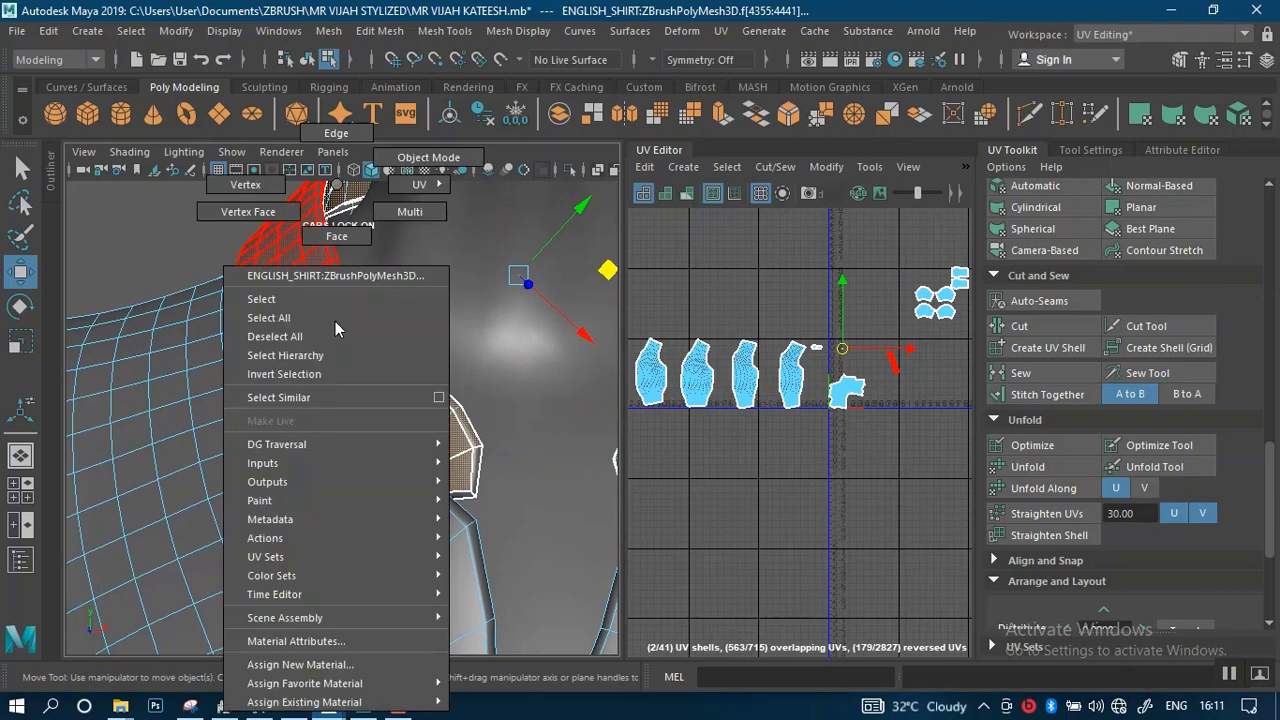
pyautogui.click(409, 211)
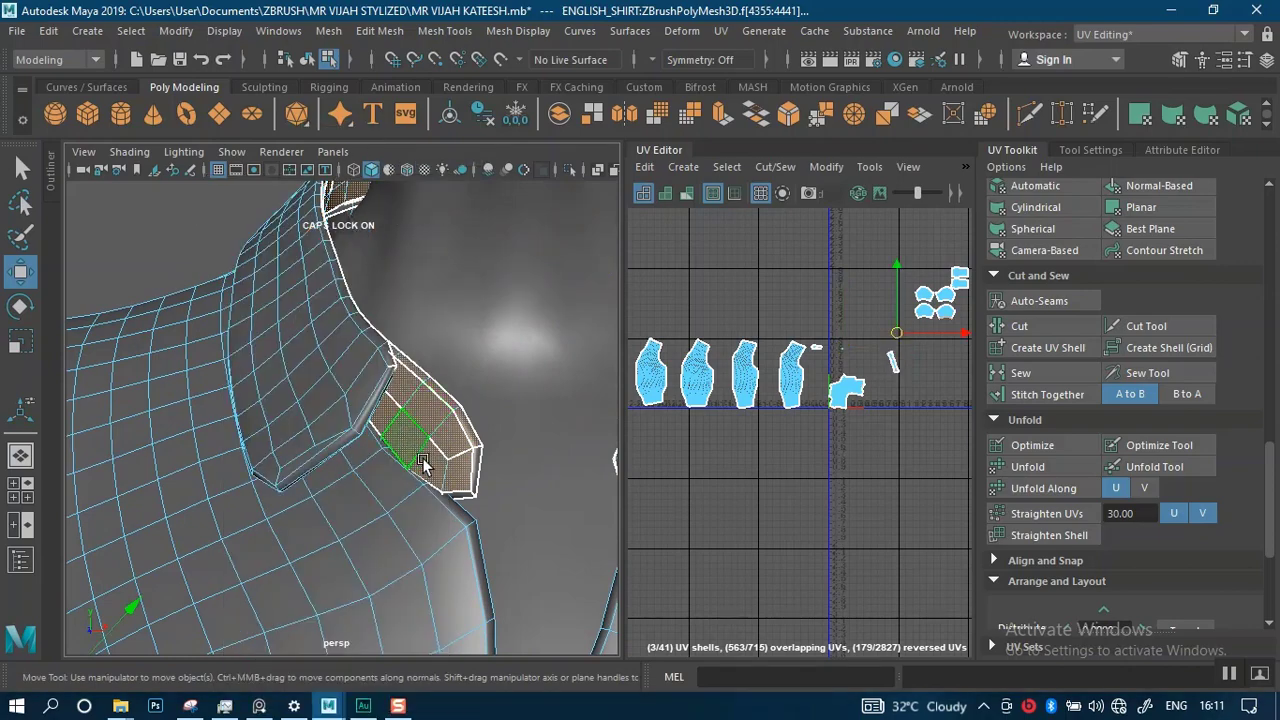
pyautogui.keyDown('alt'); pyautogui.moveTo(418, 463); pyautogui.dragTo(367, 440); pyautogui.keyUp('alt')
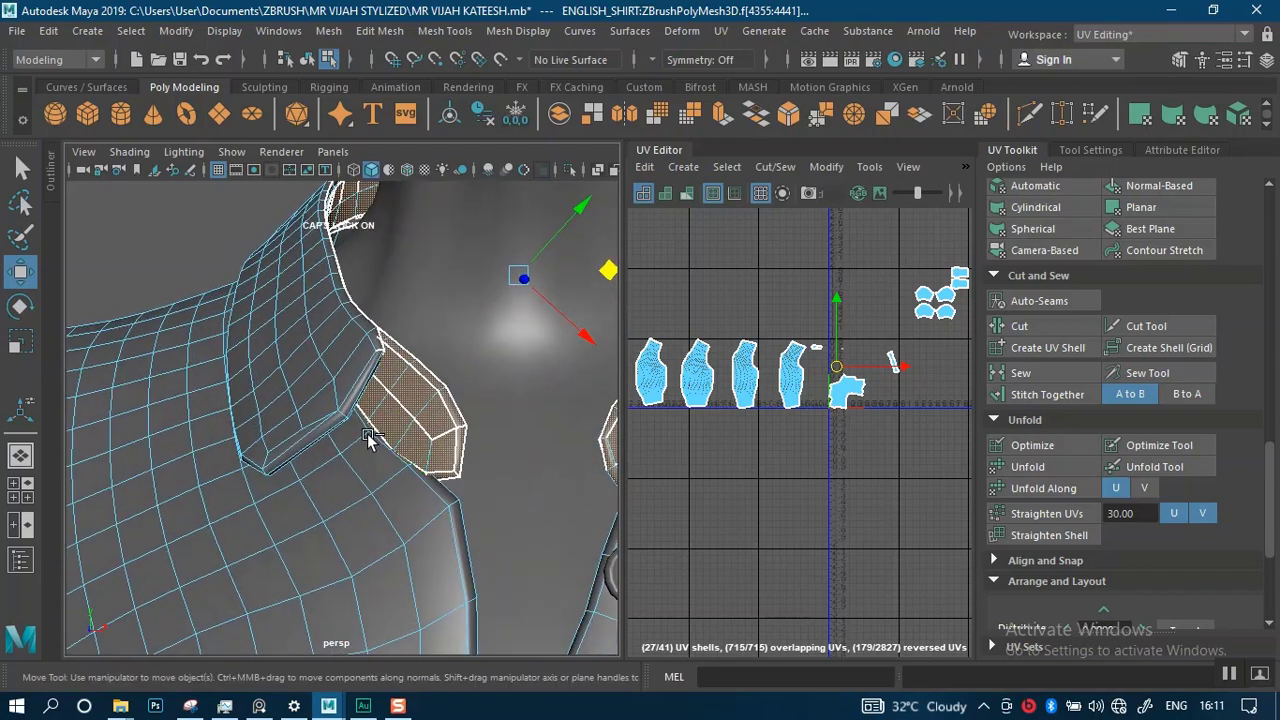
# - Isolate the complete collar band, frame it, and apply a camera-based UV projection to it
pyautogui.hotkey('ctrl', '1')
pyautogui.press('f')
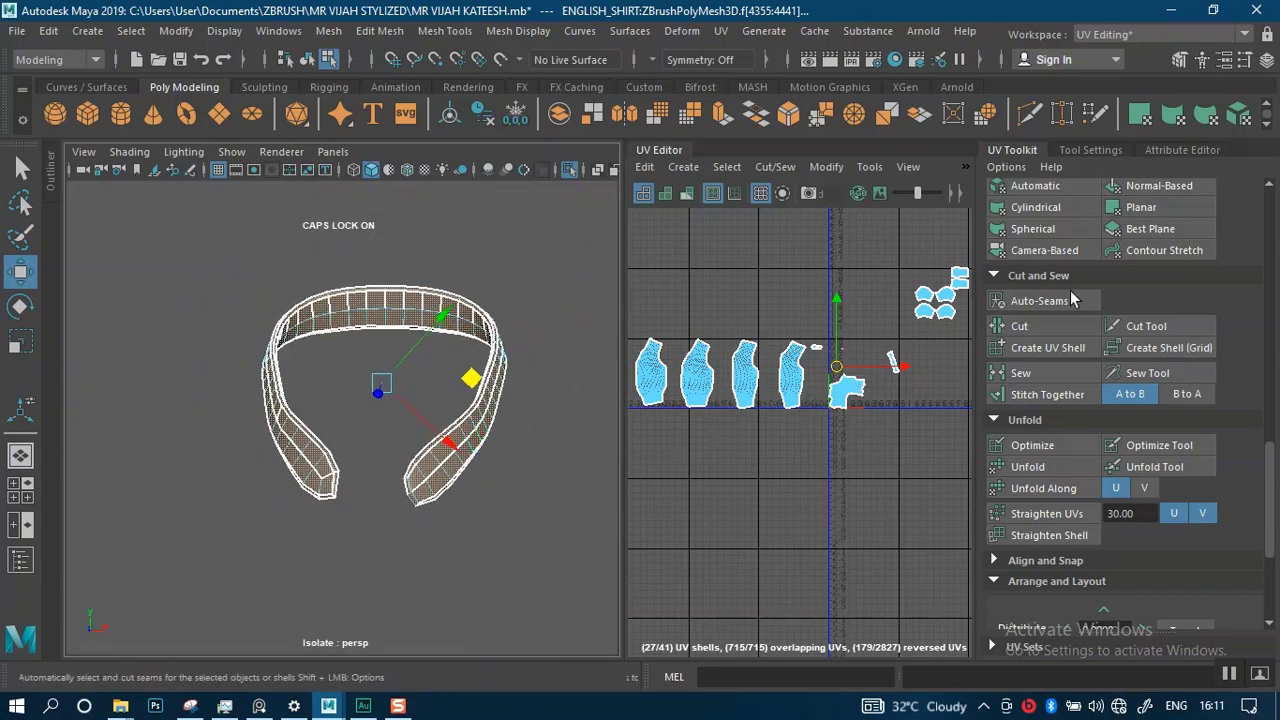
pyautogui.click(1046, 250)
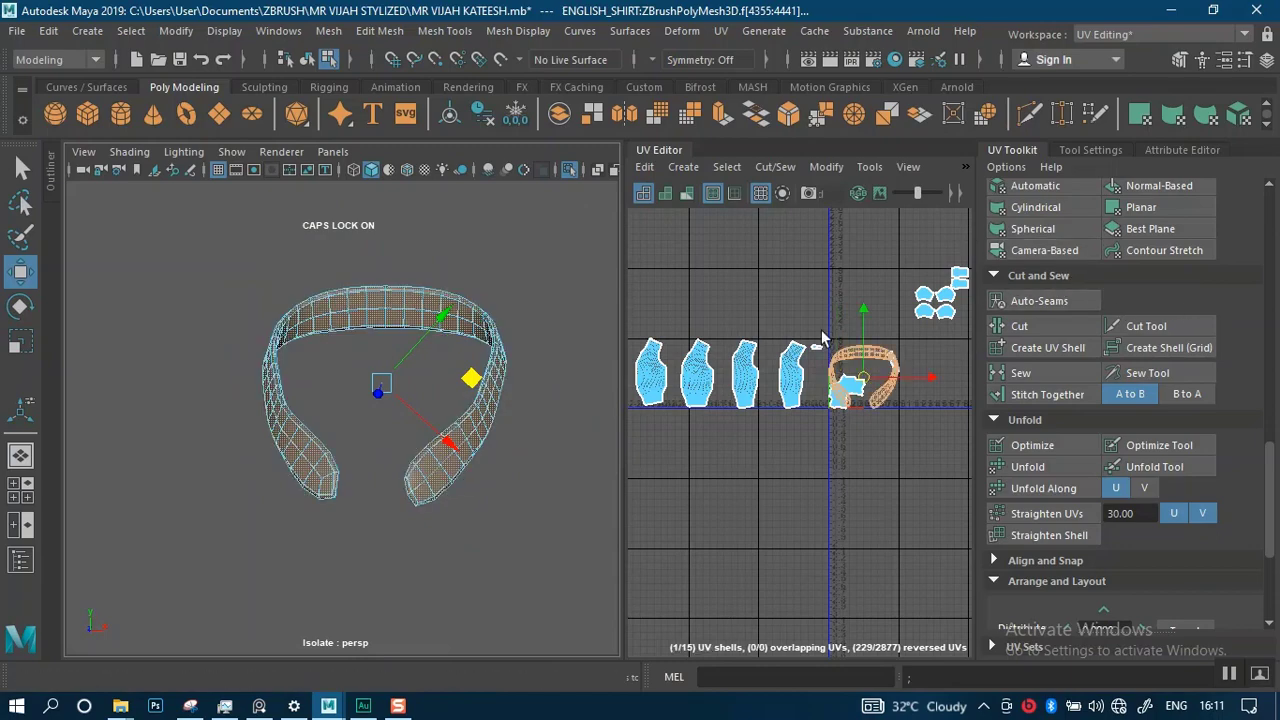
# - Switch to edge selection and select the edge loop bordering the collar band near its pointed front end
pyautogui.click(503, 277)
pyautogui.keyDown('alt'); pyautogui.moveTo(503, 280); pyautogui.dragTo(338, 519); pyautogui.keyUp('alt')
pyautogui.moveTo(247, 411); pyautogui.dragTo(248, 133, button='right')
pyautogui.keyDown('alt'); pyautogui.moveTo(333, 364); pyautogui.dragTo(248, 396); pyautogui.keyUp('alt')
pyautogui.keyDown('alt'); pyautogui.moveTo(248, 396); pyautogui.dragTo(357, 423, button='middle'); pyautogui.keyUp('alt')
pyautogui.keyDown('alt'); pyautogui.moveTo(357, 423); pyautogui.dragTo(398, 417); pyautogui.keyUp('alt')
pyautogui.keyDown('alt'); pyautogui.moveTo(398, 417); pyautogui.dragTo(421, 457, button='middle'); pyautogui.keyUp('alt')
pyautogui.keyDown('alt'); pyautogui.moveTo(420, 457); pyautogui.dragTo(238, 347); pyautogui.keyUp('alt')
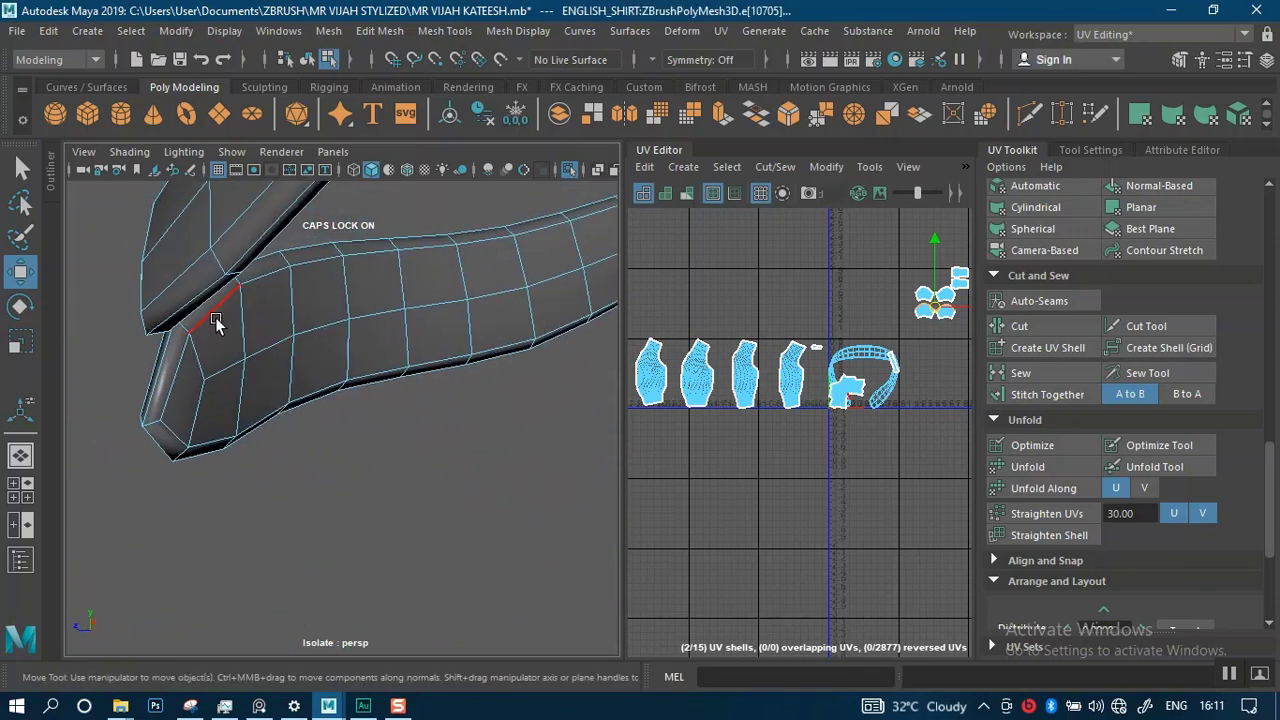
pyautogui.doubleClick(215, 317)
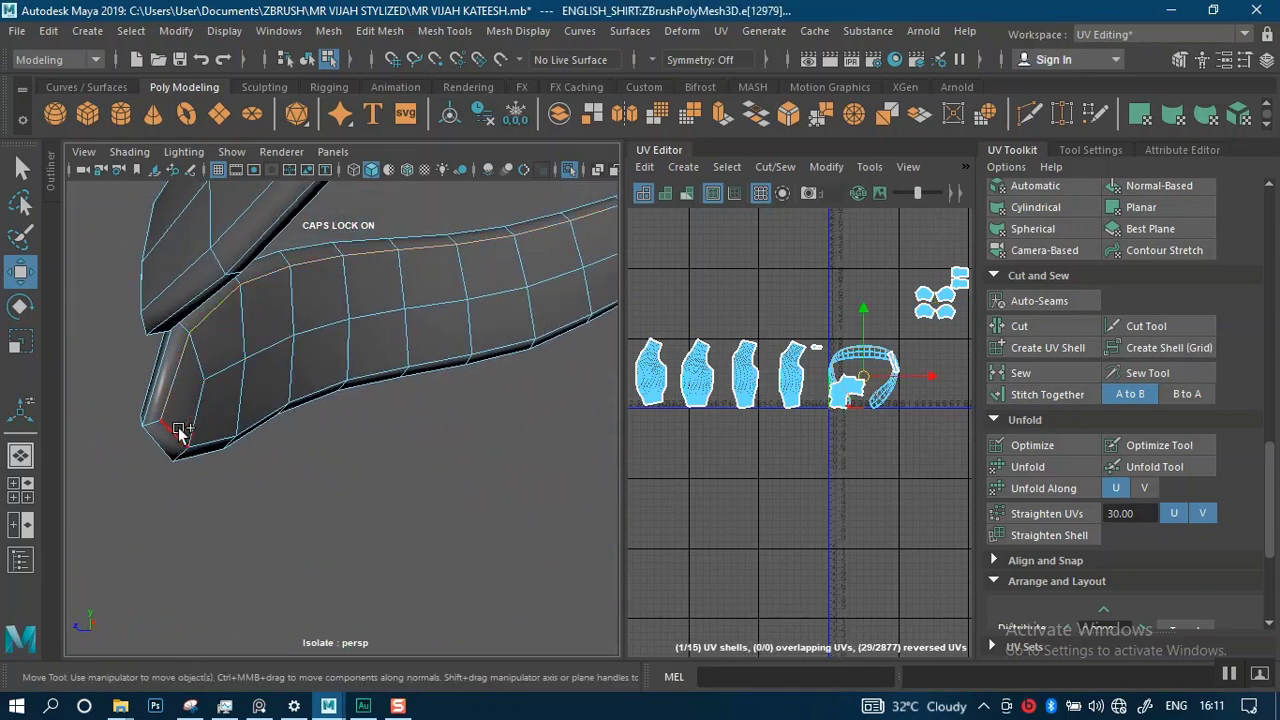
# - Check the selected edge loop around both front ends of the collar band and cut the UVs along it
pyautogui.keyDown('alt'); pyautogui.moveTo(452, 424); pyautogui.dragTo(390, 285); pyautogui.keyUp('alt')
pyautogui.keyDown('alt'); pyautogui.moveTo(364, 368); pyautogui.dragTo(417, 285, button='middle'); pyautogui.keyUp('alt')
pyautogui.keyDown('alt'); pyautogui.moveTo(417, 285); pyautogui.dragTo(444, 531, button='right'); pyautogui.keyUp('alt')
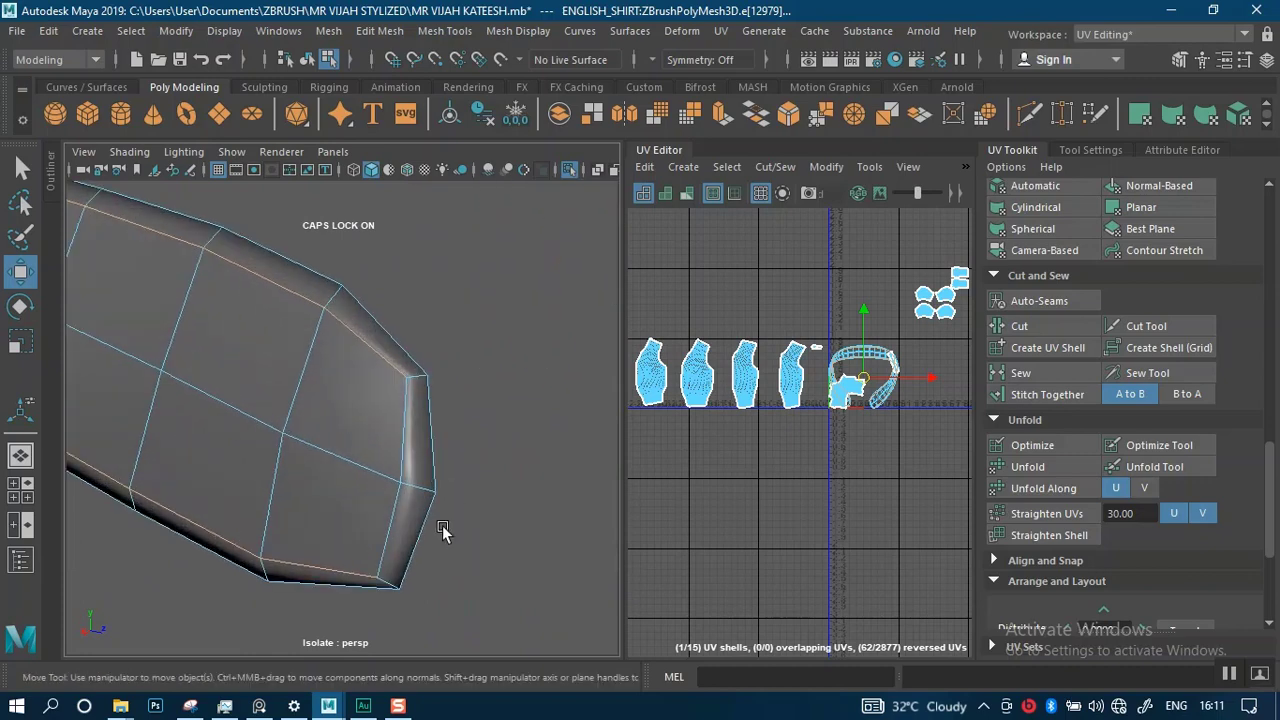
pyautogui.keyDown('alt'); pyautogui.moveTo(464, 530); pyautogui.dragTo(176, 451); pyautogui.keyUp('alt')
pyautogui.keyDown('alt'); pyautogui.moveTo(390, 427); pyautogui.dragTo(572, 410); pyautogui.keyUp('alt')
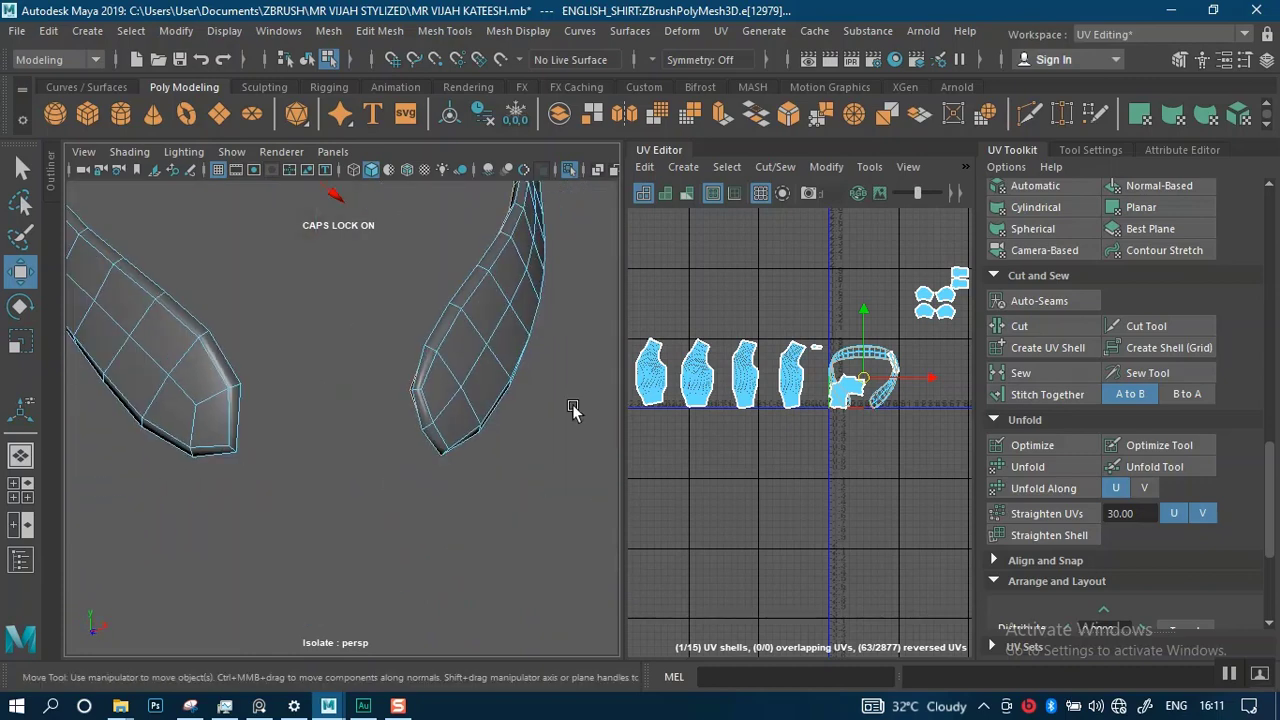
pyautogui.click(1019, 326)
# - Select the projected collar band in UV shell mode and unfold it
pyautogui.rightClick(868, 345)
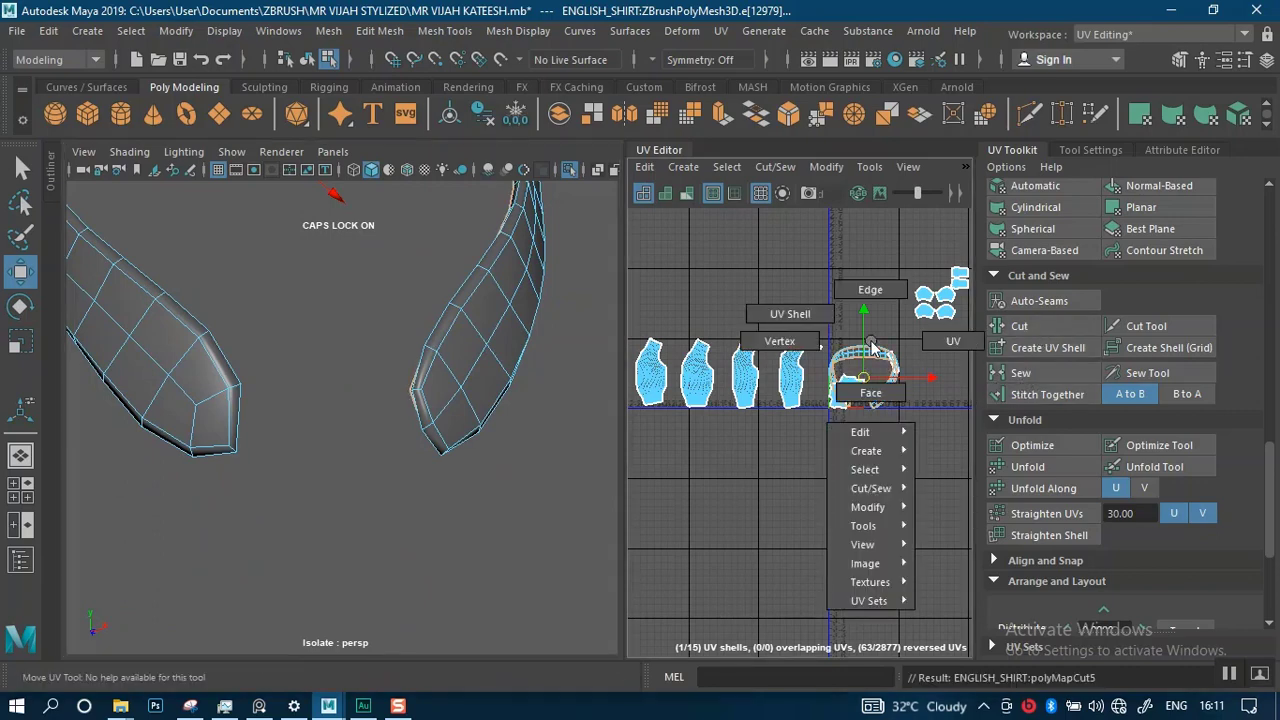
pyautogui.click(815, 316)
pyautogui.click(885, 360)
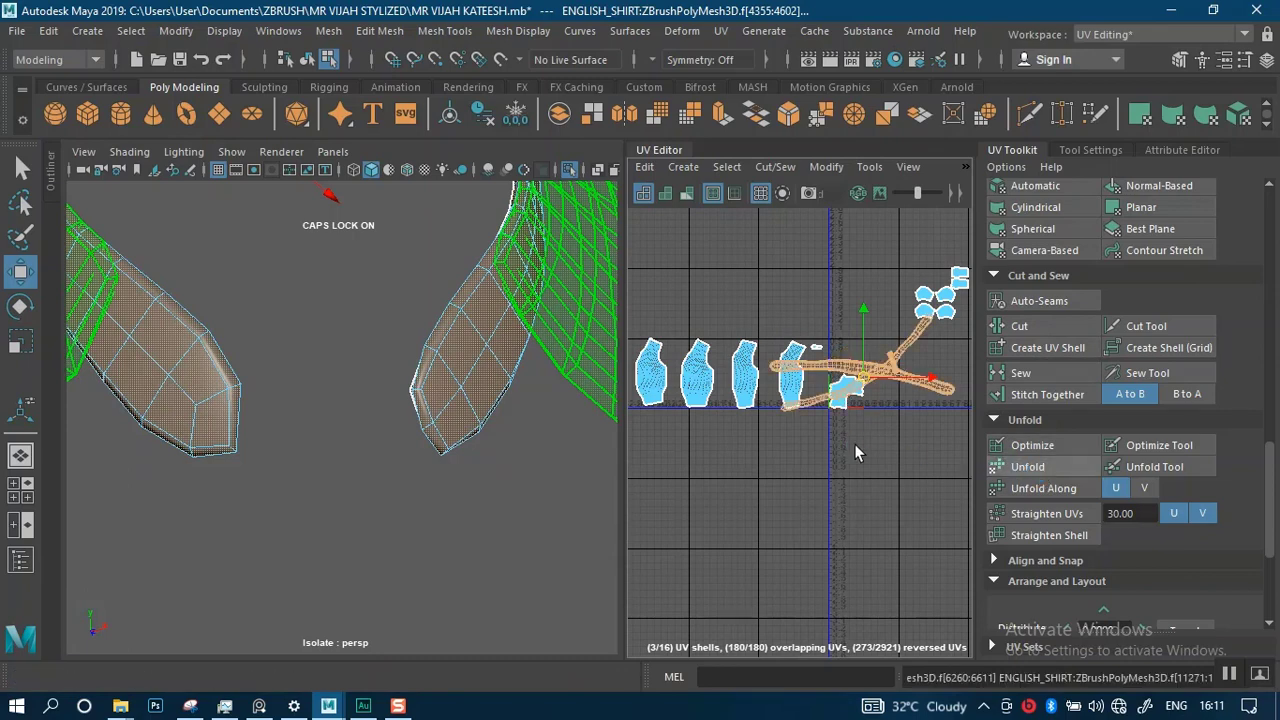
# - Examine which sides of the collar band the two long unfolded shells cover, selecting them in turn
pyautogui.scroll(-1, 510, 405)
pyautogui.scroll(3, 507, 438)
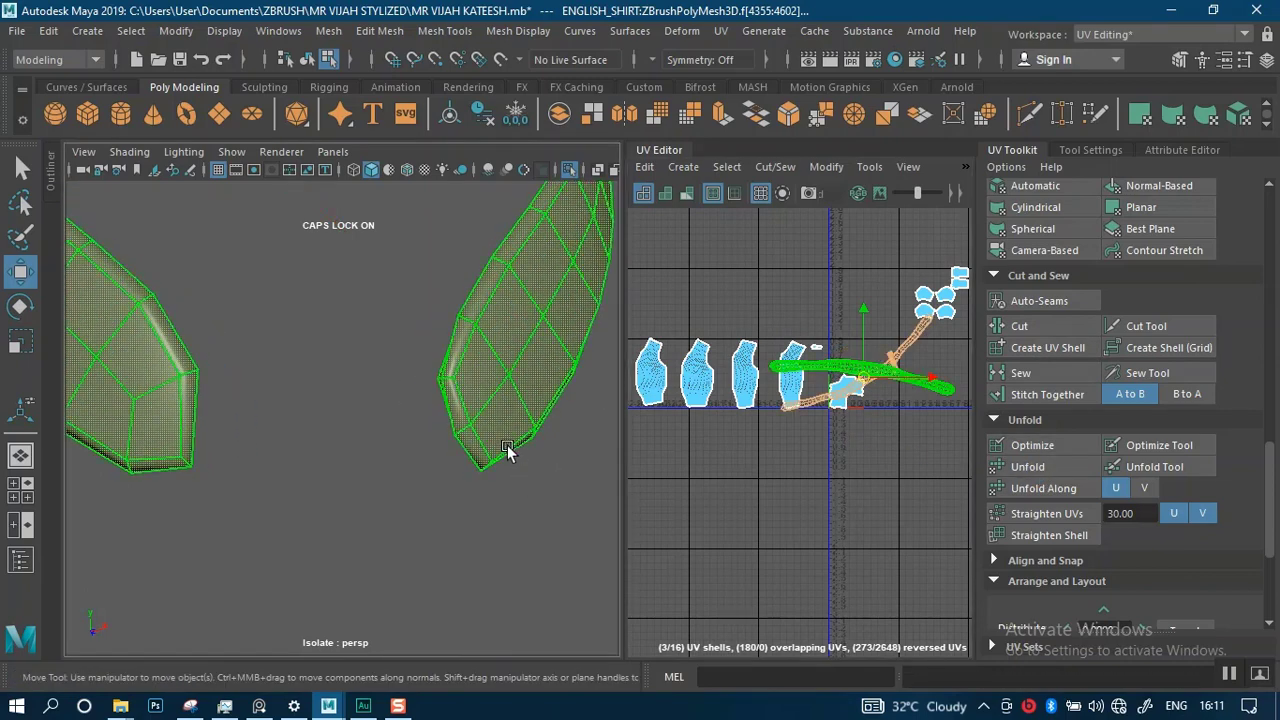
pyautogui.click(506, 445)
pyautogui.click(517, 510)
pyautogui.click(496, 423)
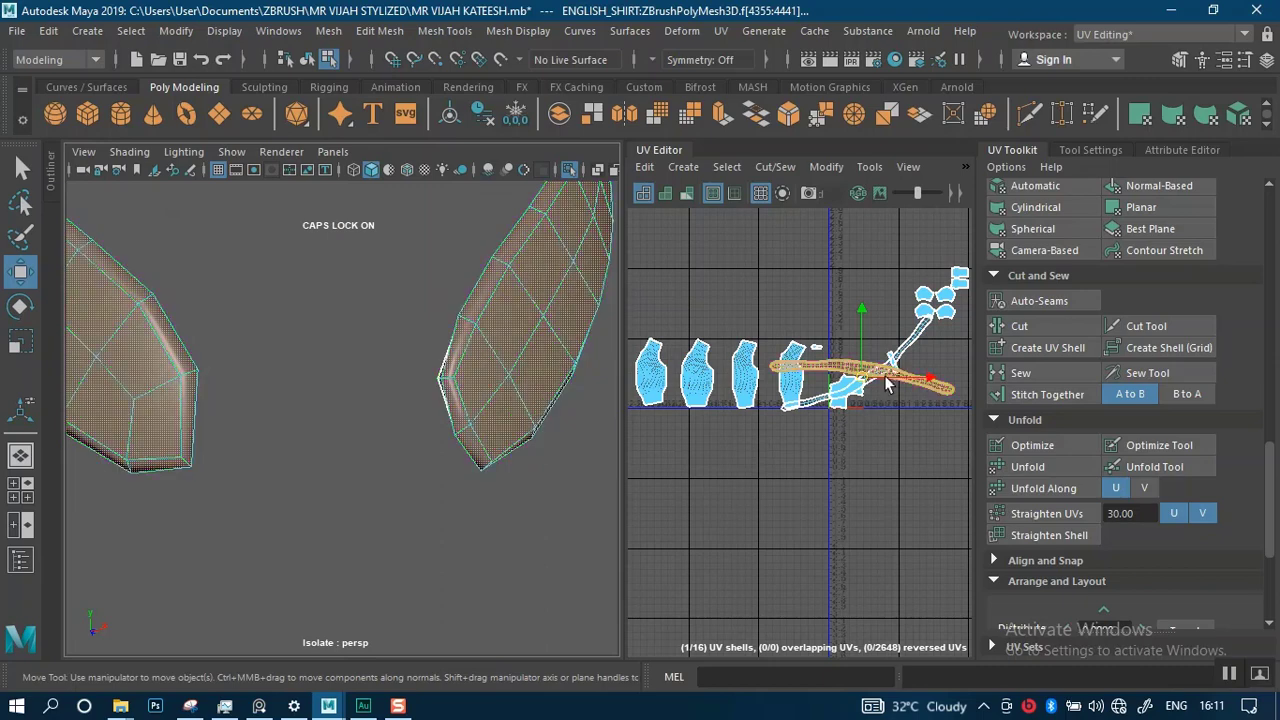
pyautogui.keyDown('alt'); pyautogui.moveTo(246, 414); pyautogui.dragTo(376, 332); pyautogui.keyUp('alt')
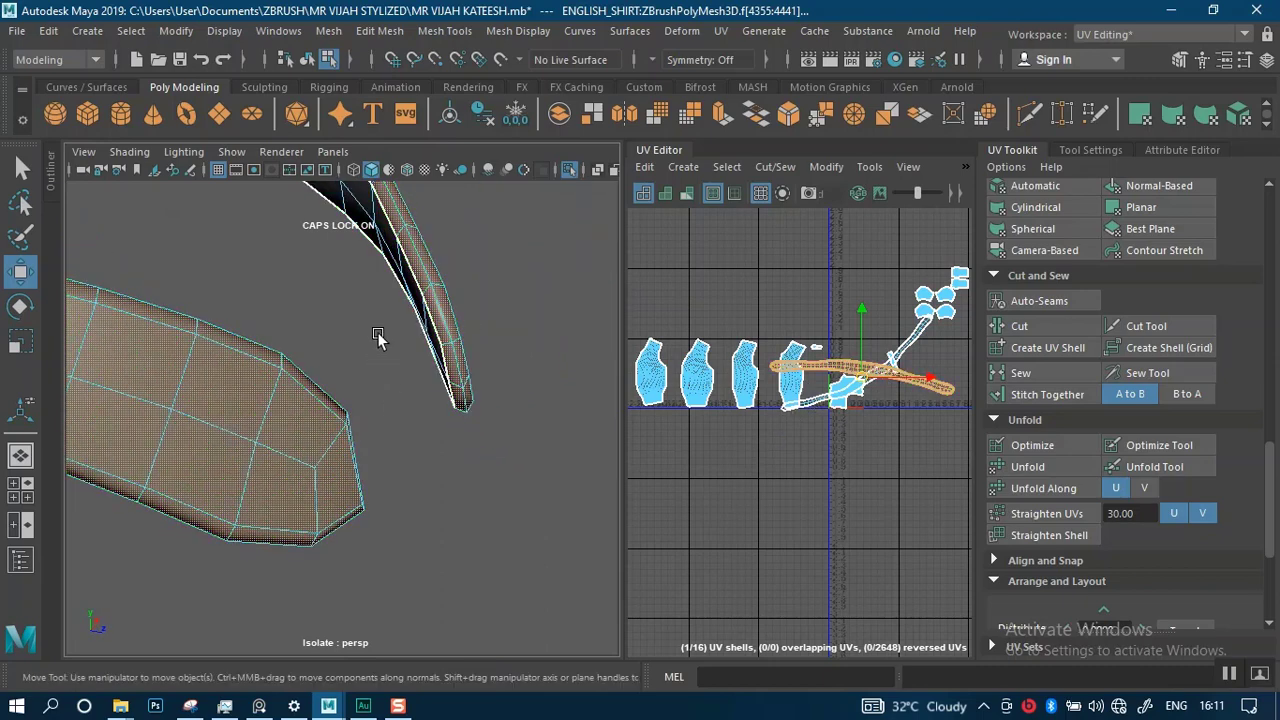
pyautogui.moveTo(443, 227); pyautogui.dragTo(370, 350)
pyautogui.scroll(6, 794, 483)
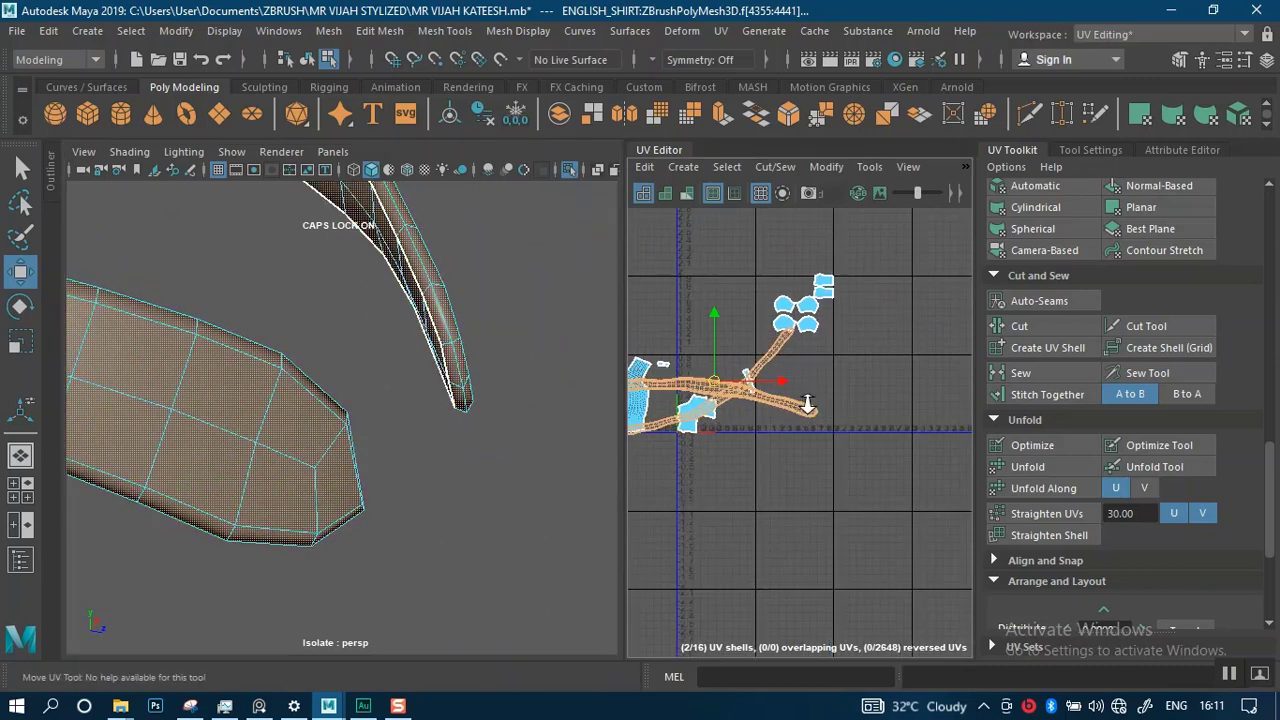
pyautogui.click(818, 314)
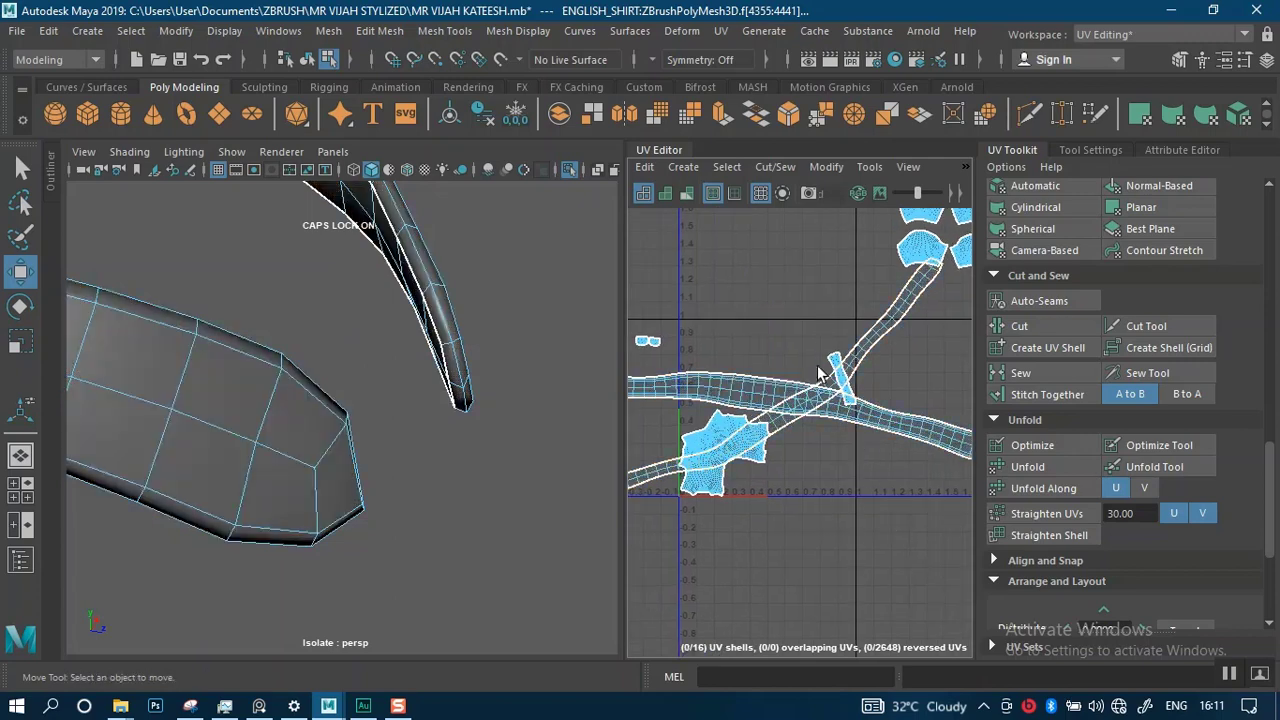
# - Rotate the wide collar band shell slightly, and turn the narrow one until both lie roughly horizontal
pyautogui.click(815, 408)
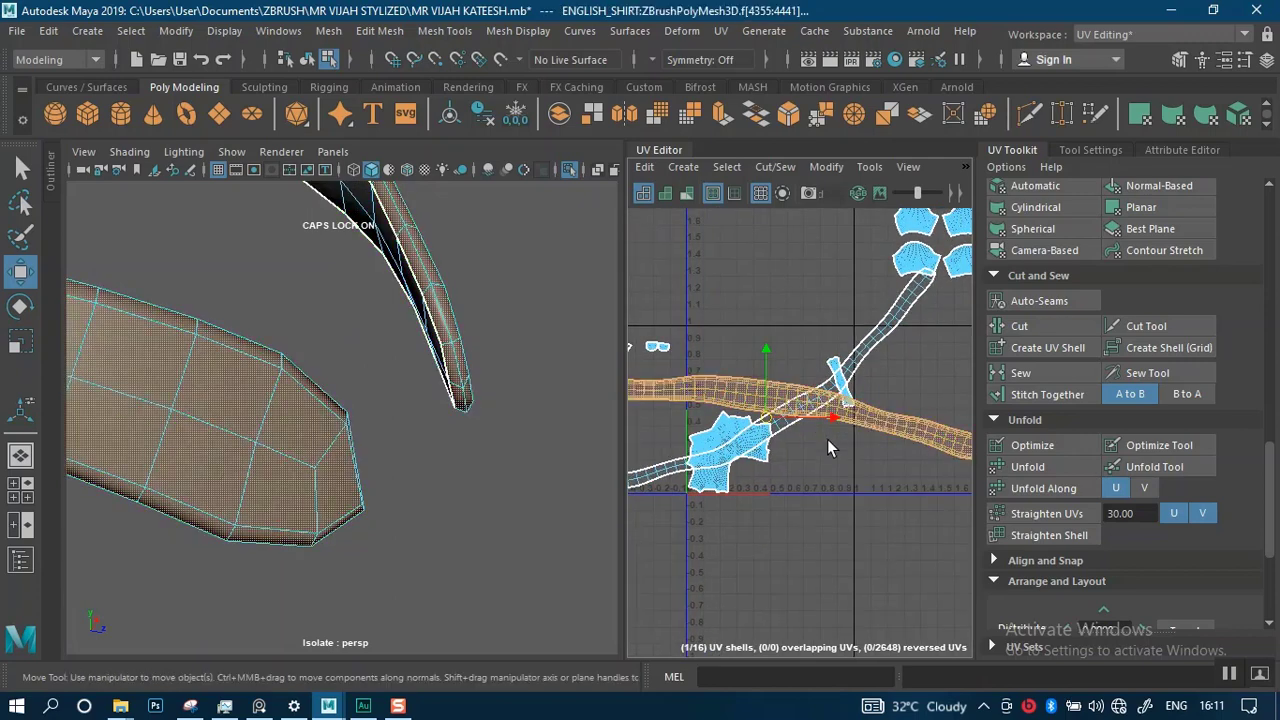
pyautogui.press('e')
pyautogui.moveTo(826, 411); pyautogui.dragTo(825, 405)
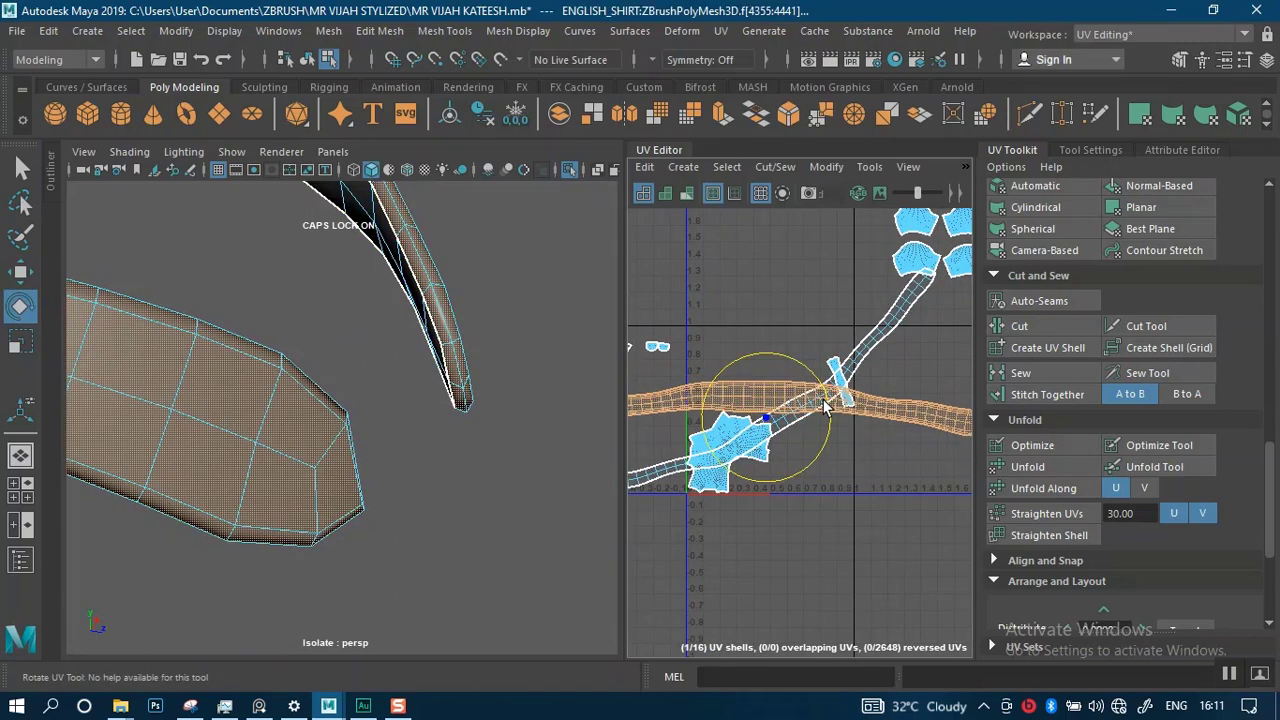
pyautogui.click(835, 398)
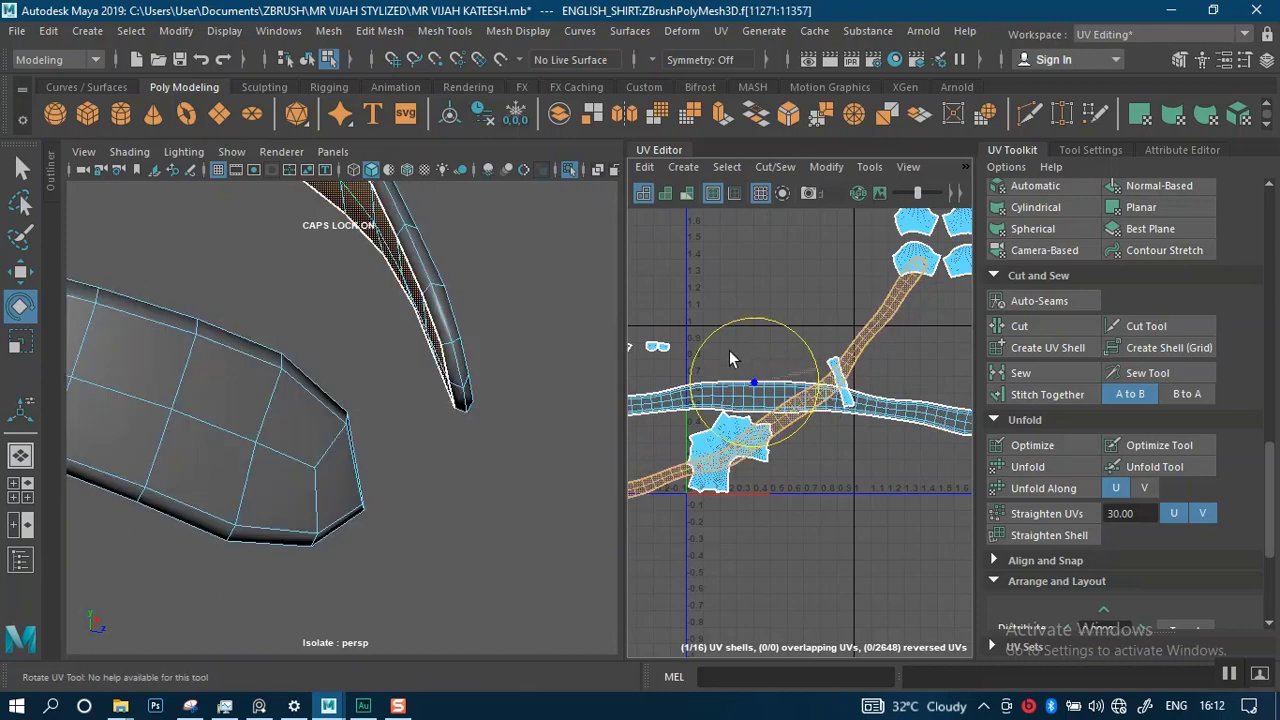
pyautogui.moveTo(730, 359); pyautogui.dragTo(682, 353)
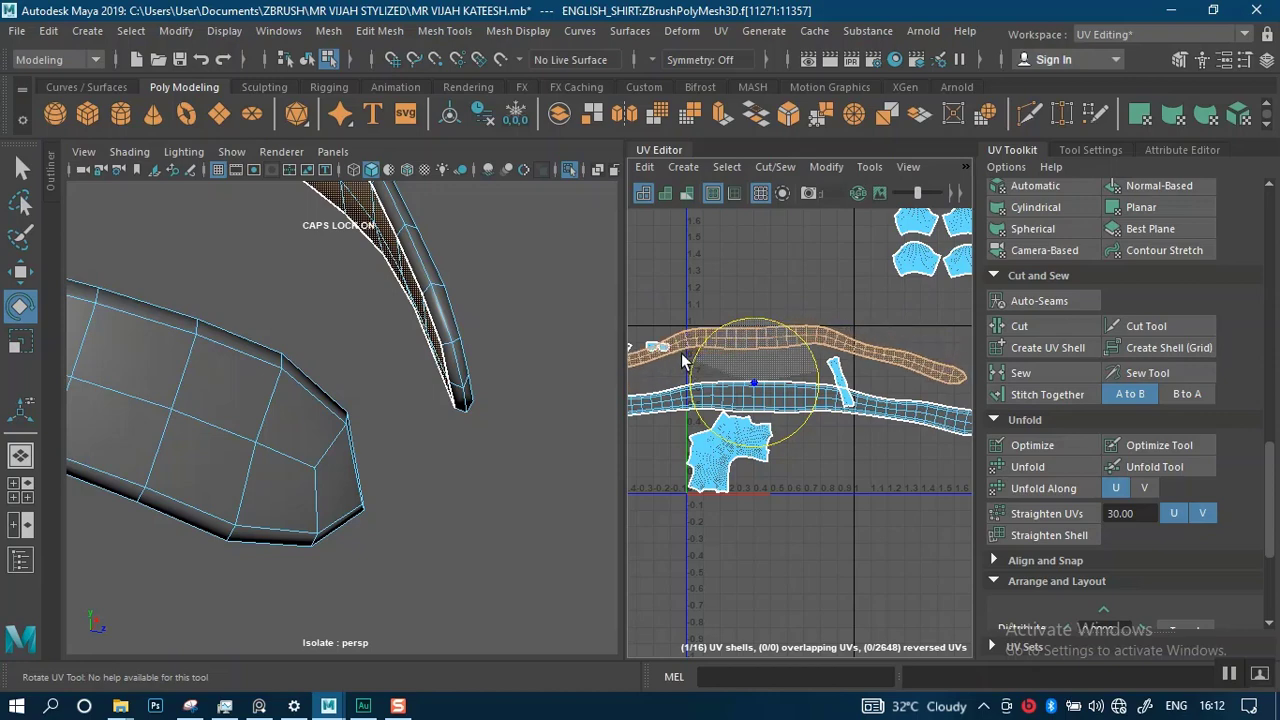
# - Zoom into the UV layout and select the small tilted collar shell overlapping the wide collar band strip
pyautogui.keyDown('alt'); pyautogui.moveTo(774, 437); pyautogui.dragTo(756, 259, button='right'); pyautogui.keyUp('alt')
pyautogui.keyDown('alt'); pyautogui.moveTo(443, 458); pyautogui.dragTo(375, 393, button='right'); pyautogui.keyUp('alt')
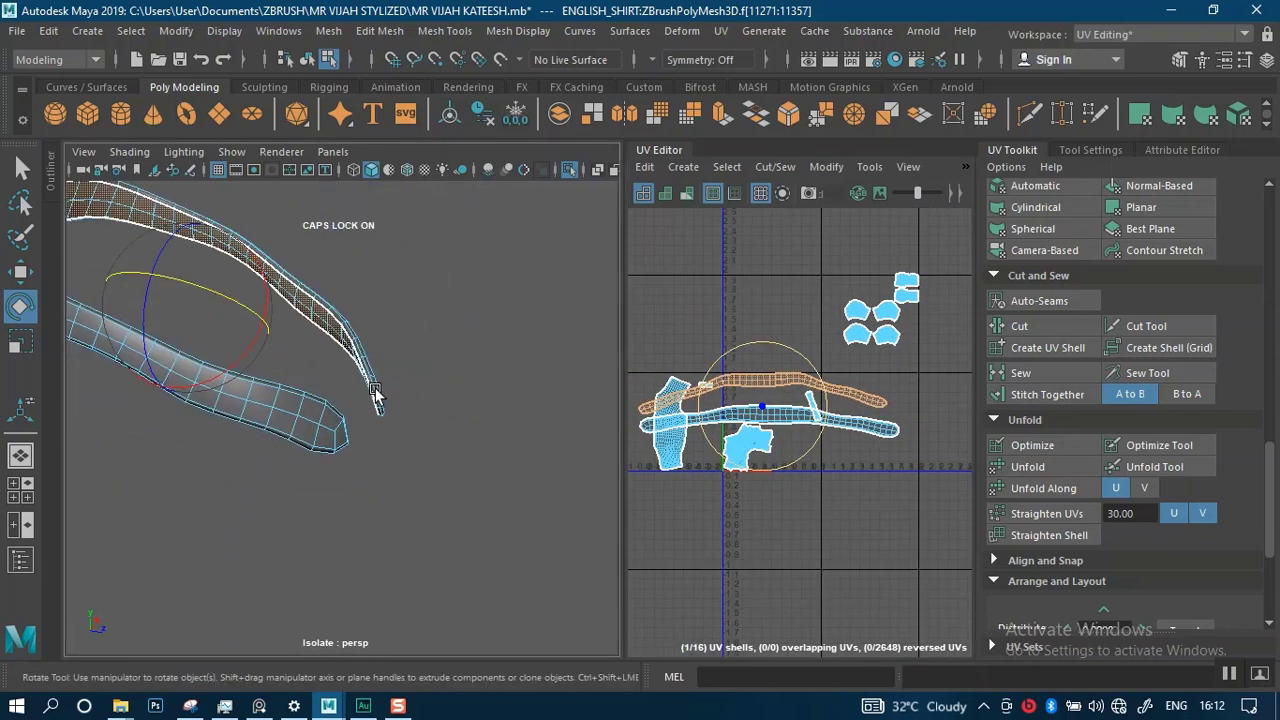
pyautogui.keyDown('alt'); pyautogui.moveTo(372, 381); pyautogui.dragTo(375, 356, button='middle'); pyautogui.keyUp('alt')
pyautogui.keyDown('alt'); pyautogui.moveTo(375, 356); pyautogui.dragTo(377, 412, button='right'); pyautogui.keyUp('alt')
pyautogui.keyDown('alt'); pyautogui.moveTo(377, 412); pyautogui.dragTo(279, 421); pyautogui.keyUp('alt')
pyautogui.keyDown('alt'); pyautogui.moveTo(334, 377); pyautogui.dragTo(354, 456, button='right'); pyautogui.keyUp('alt')
pyautogui.scroll(5, 730, 378)
pyautogui.click(852, 430)
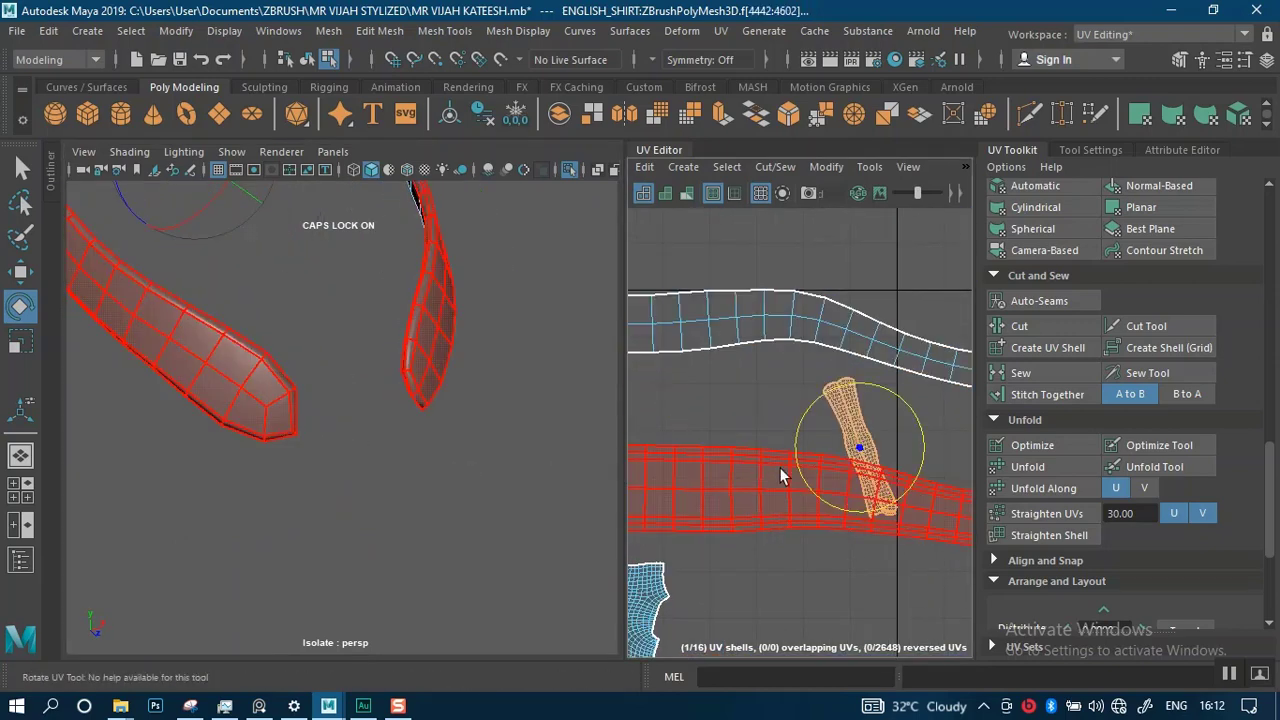
# - Bring back the full shirt to view the selected collar from the front, and isolate the collar
pyautogui.hotkey('ctrl', '1')
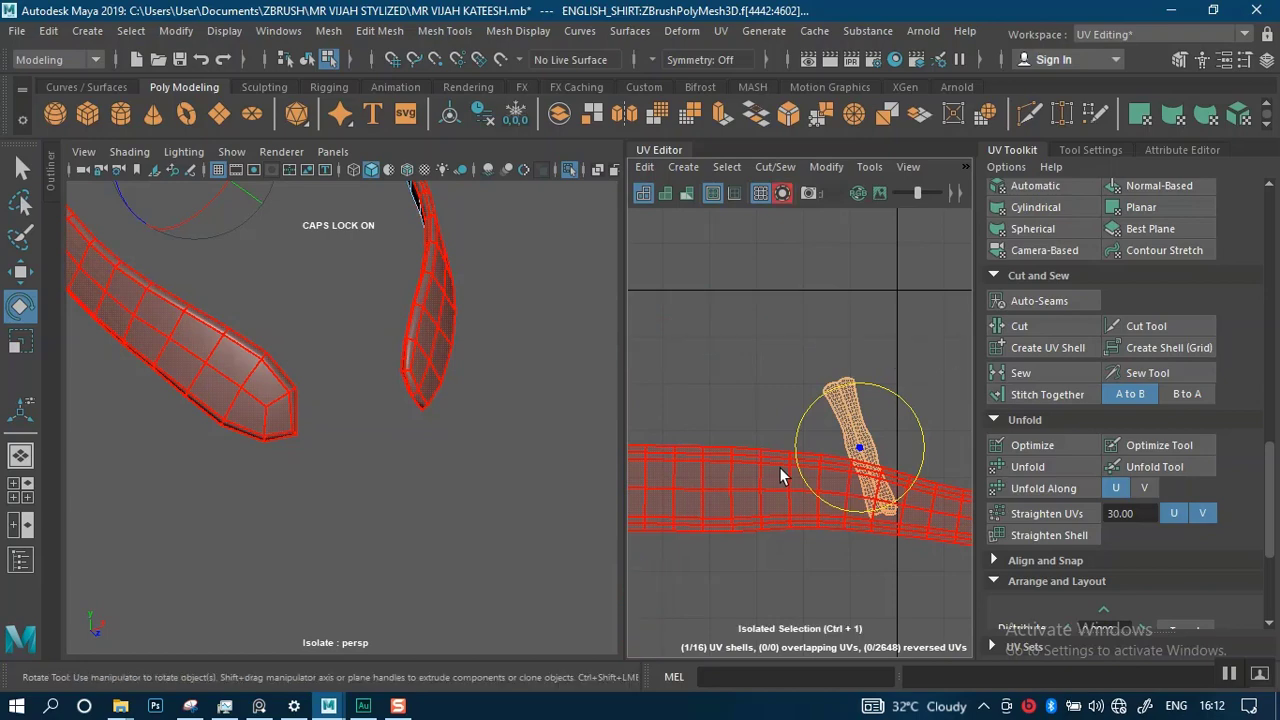
pyautogui.hotkey('ctrl', '1')
pyautogui.scroll(-3, 478, 392)
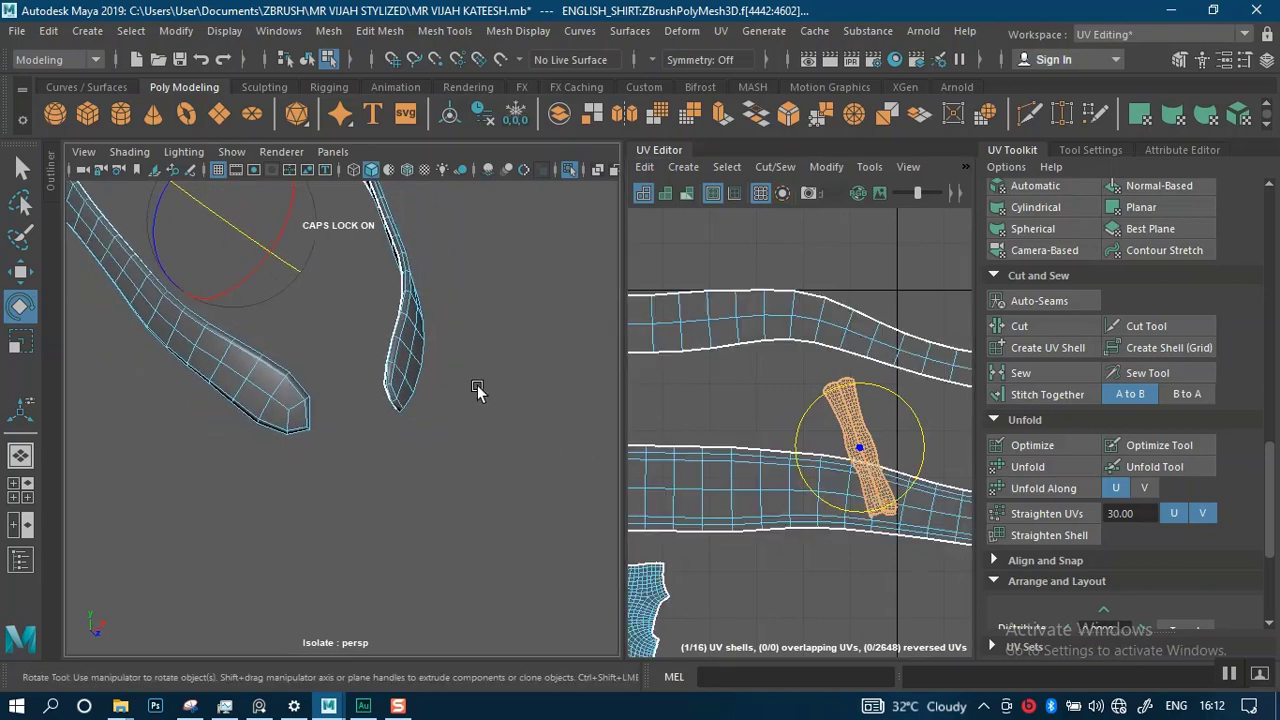
pyautogui.hotkey('ctrl', '1')
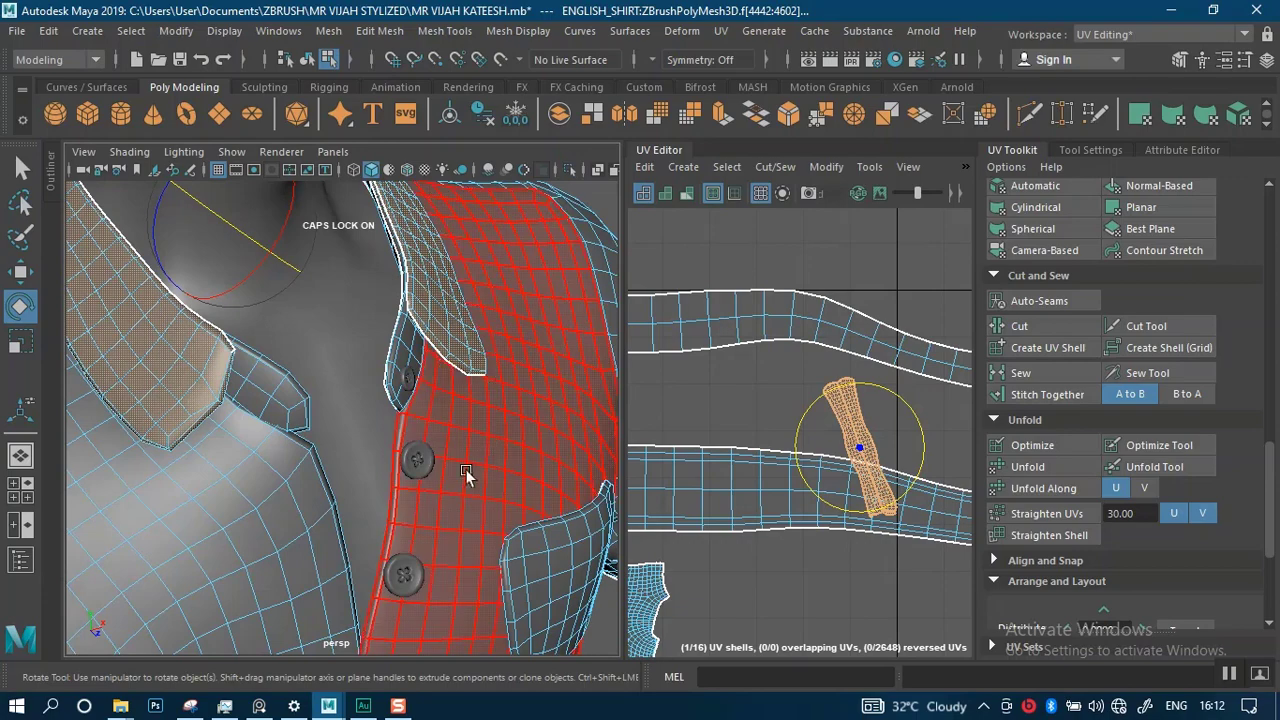
pyautogui.scroll(-4, 390, 430)
pyautogui.press('w')
pyautogui.keyDown('alt'); pyautogui.moveTo(402, 430); pyautogui.dragTo(338, 440); pyautogui.keyUp('alt')
pyautogui.scroll(2, 413, 418)
pyautogui.scroll(2, 418, 430)
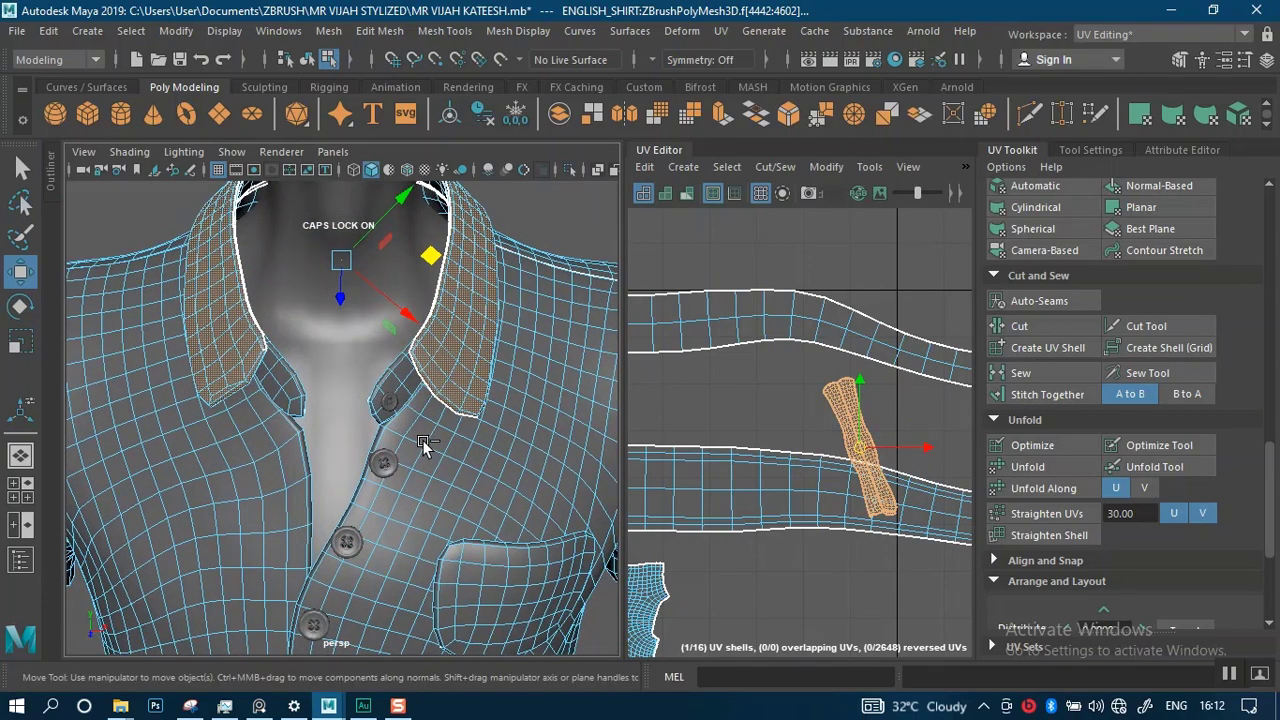
pyautogui.hotkey('ctrl', '1')
pyautogui.click(420, 436)
pyautogui.keyDown('alt'); pyautogui.moveTo(417, 423); pyautogui.dragTo(396, 330); pyautogui.keyUp('alt')
pyautogui.scroll(-7, 396, 330)
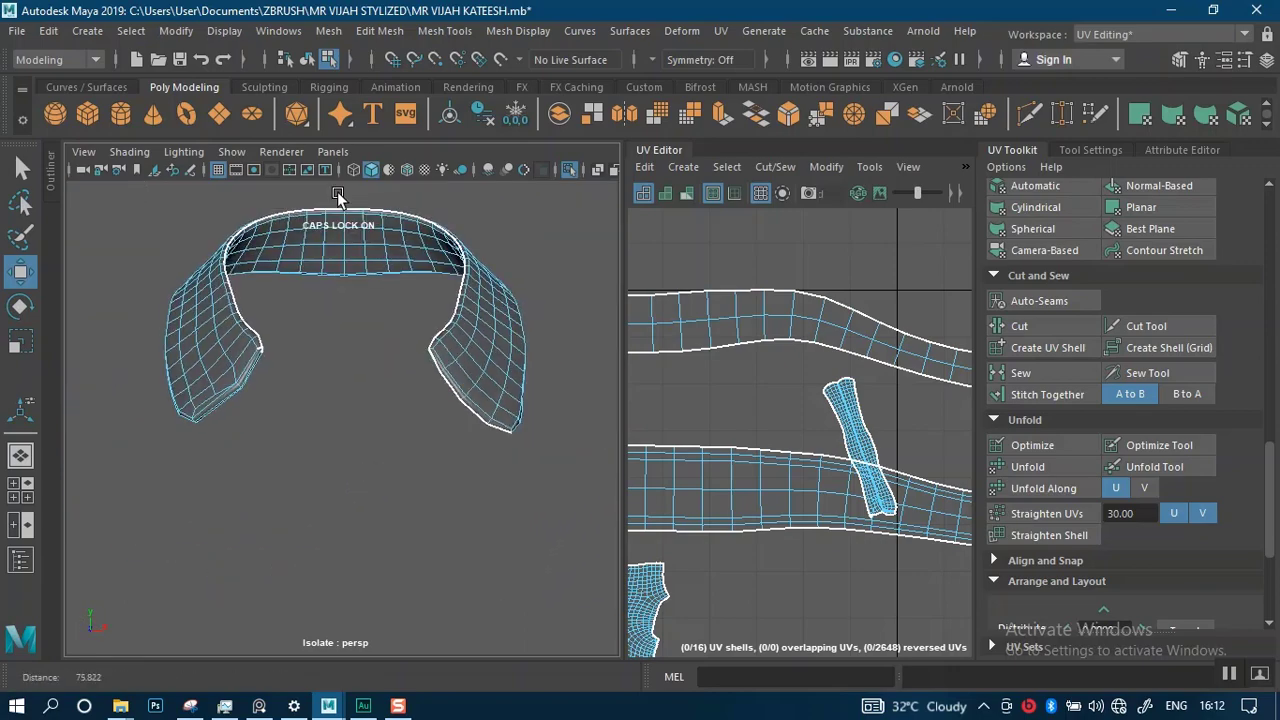
# - Select the isolated collar's UV shell and apply a camera-based projection to it
pyautogui.scroll(2, 420, 335)
pyautogui.rightClick(465, 322)
pyautogui.click(452, 299)
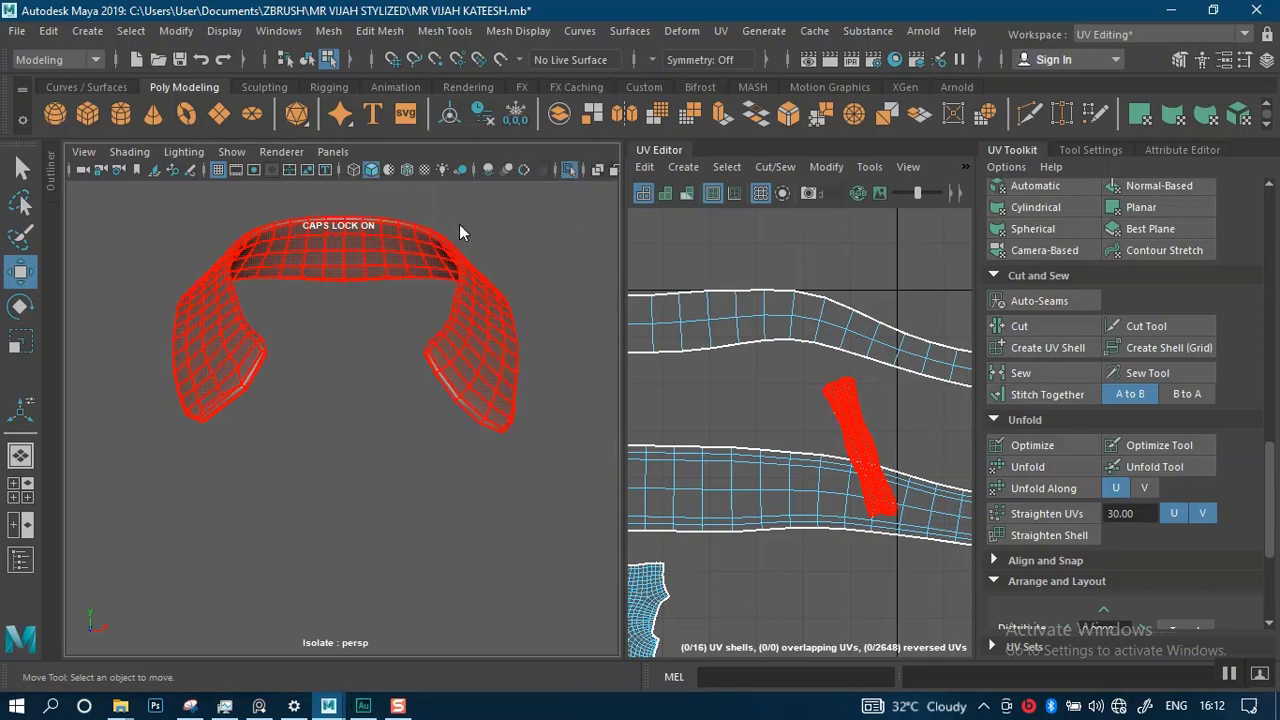
pyautogui.moveTo(558, 483); pyautogui.dragTo(558, 483)
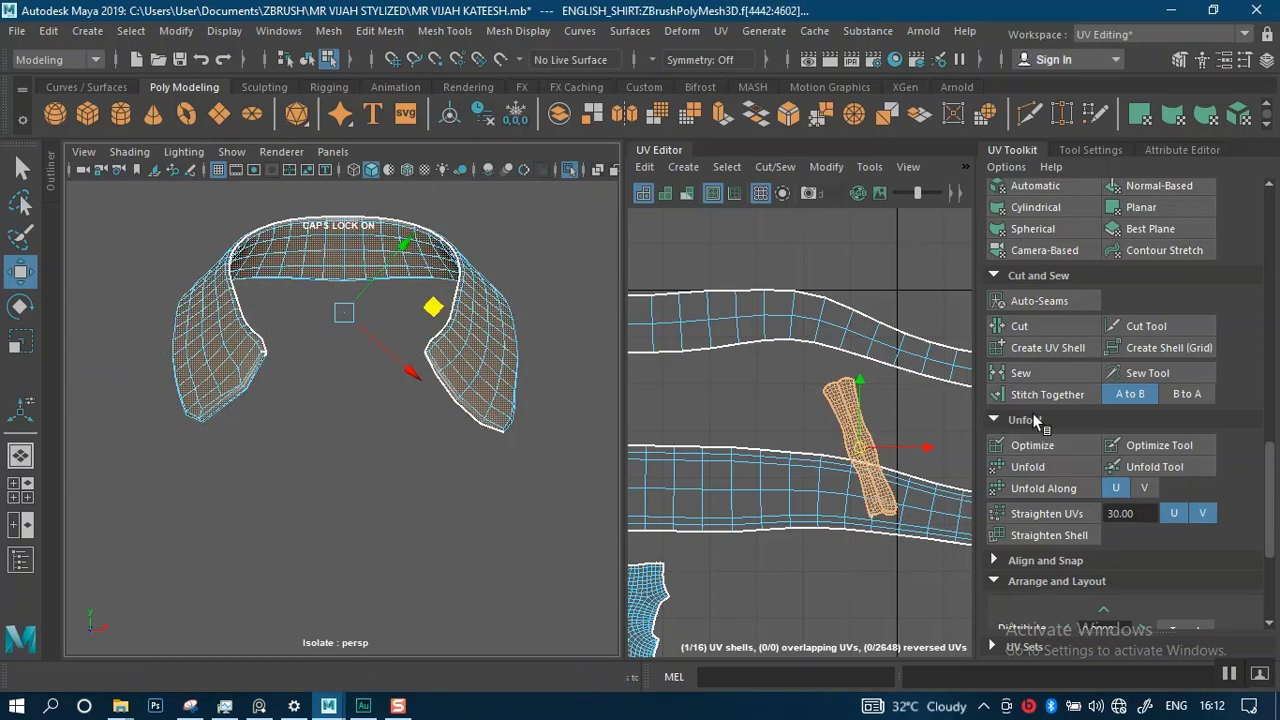
pyautogui.scroll(3, 1049, 323)
pyautogui.click(1061, 358)
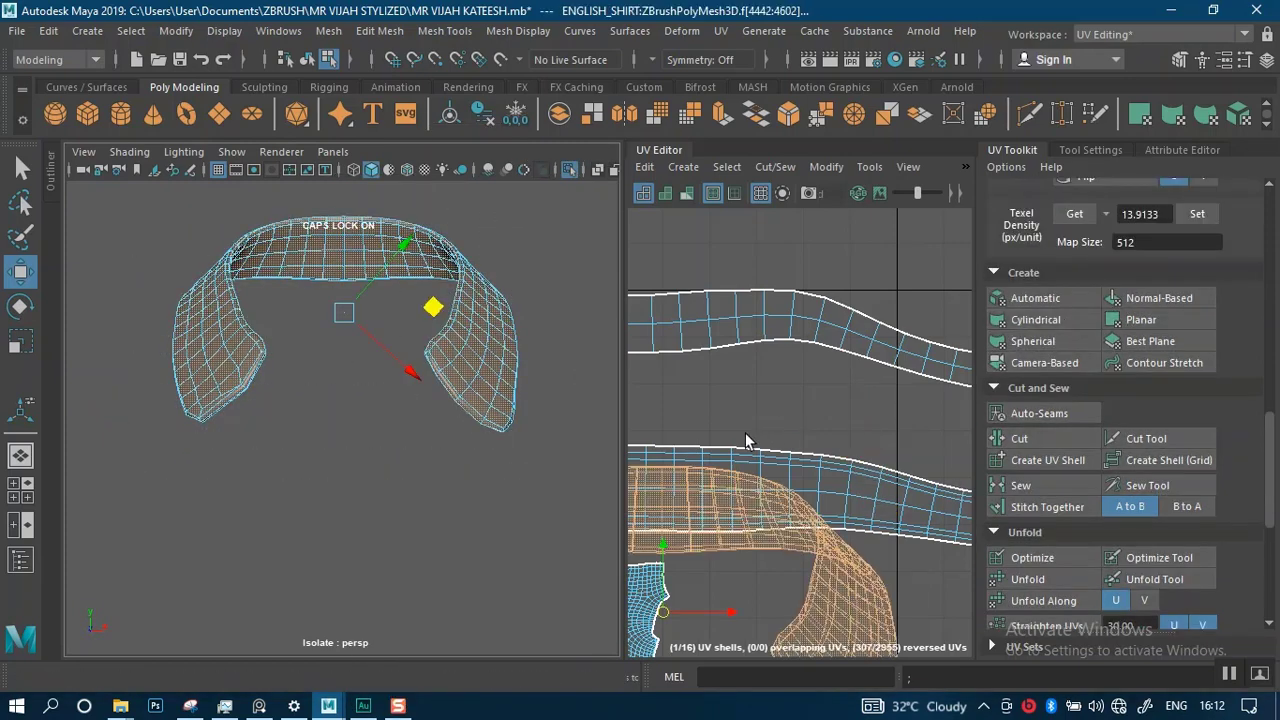
# - Select both long collar band shells and move them up and left, away from the projected collar shell
pyautogui.scroll(-4, 674, 282)
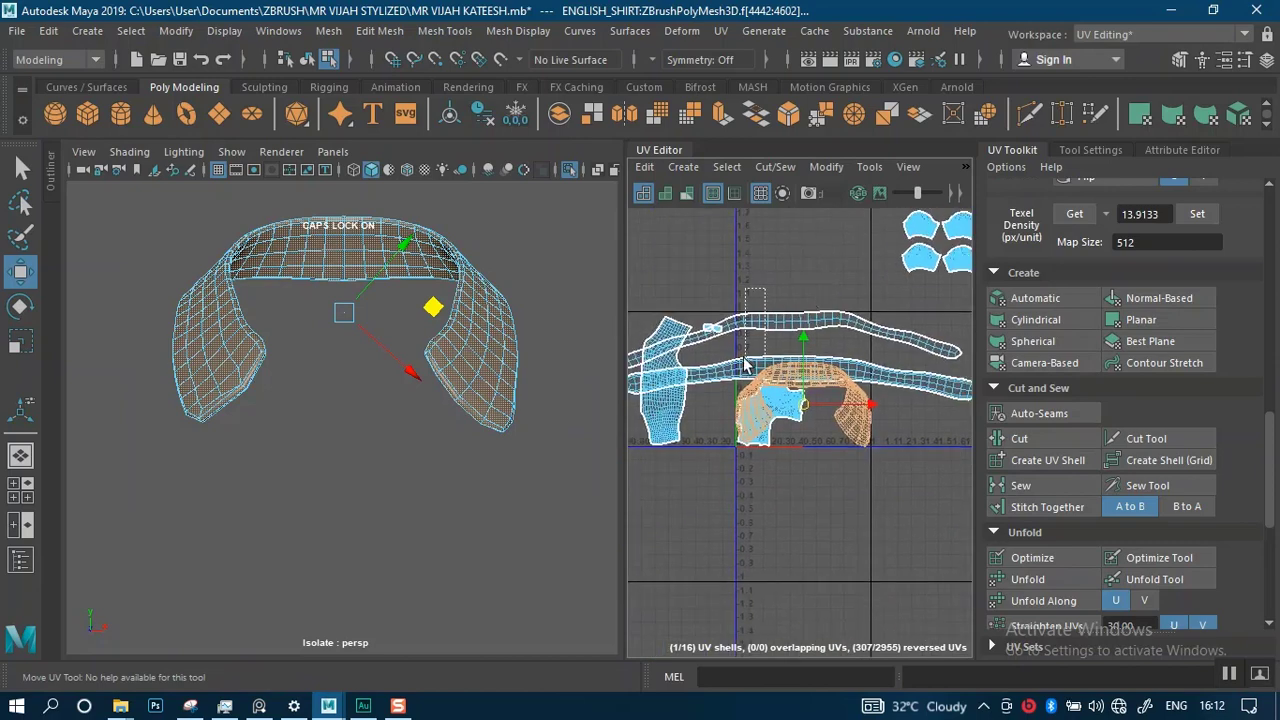
pyautogui.moveTo(738, 388); pyautogui.dragTo(775, 333)
pyautogui.moveTo(855, 343); pyautogui.dragTo(846, 300, button='right')
pyautogui.moveTo(905, 384); pyautogui.dragTo(905, 384)
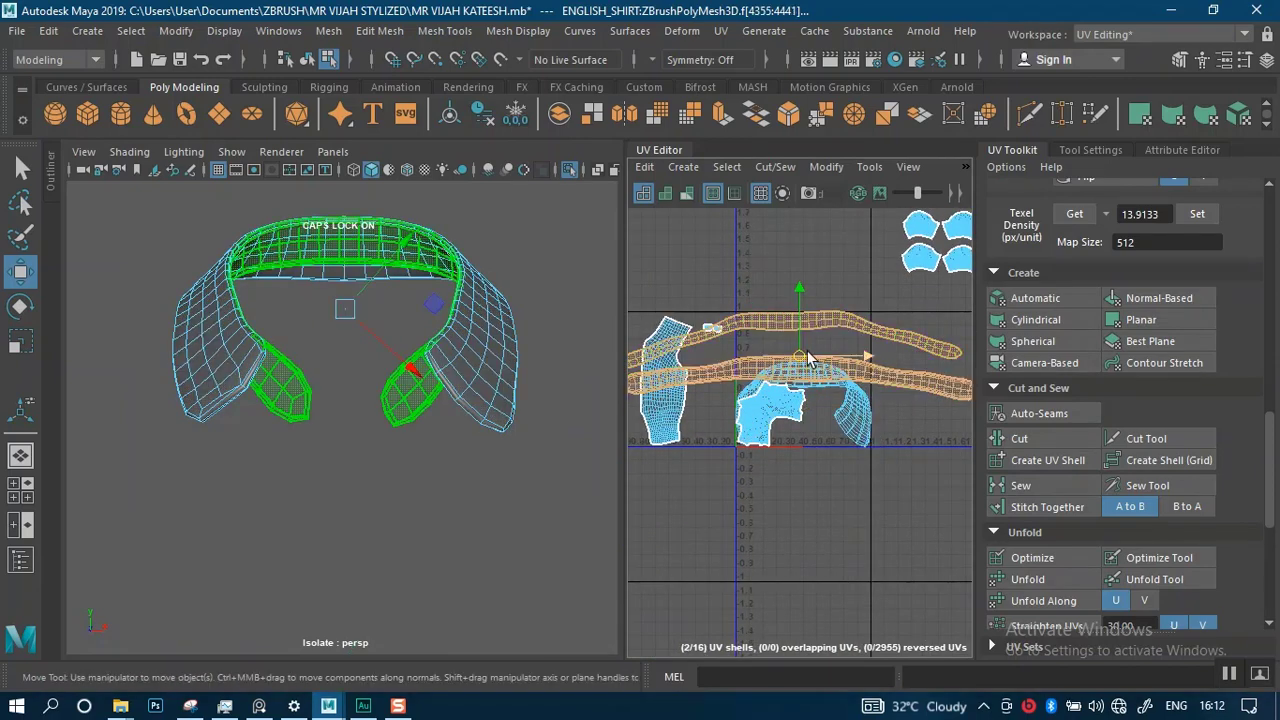
pyautogui.moveTo(799, 355); pyautogui.dragTo(705, 219)
# - Select the projected collar shell, switch to edge selection, and select the collar's rim edge loop plus the adjoining edge at the front corner
pyautogui.keyDown('alt'); pyautogui.moveTo(823, 388); pyautogui.dragTo(824, 498, button='right'); pyautogui.keyUp('alt')
pyautogui.click(811, 364)
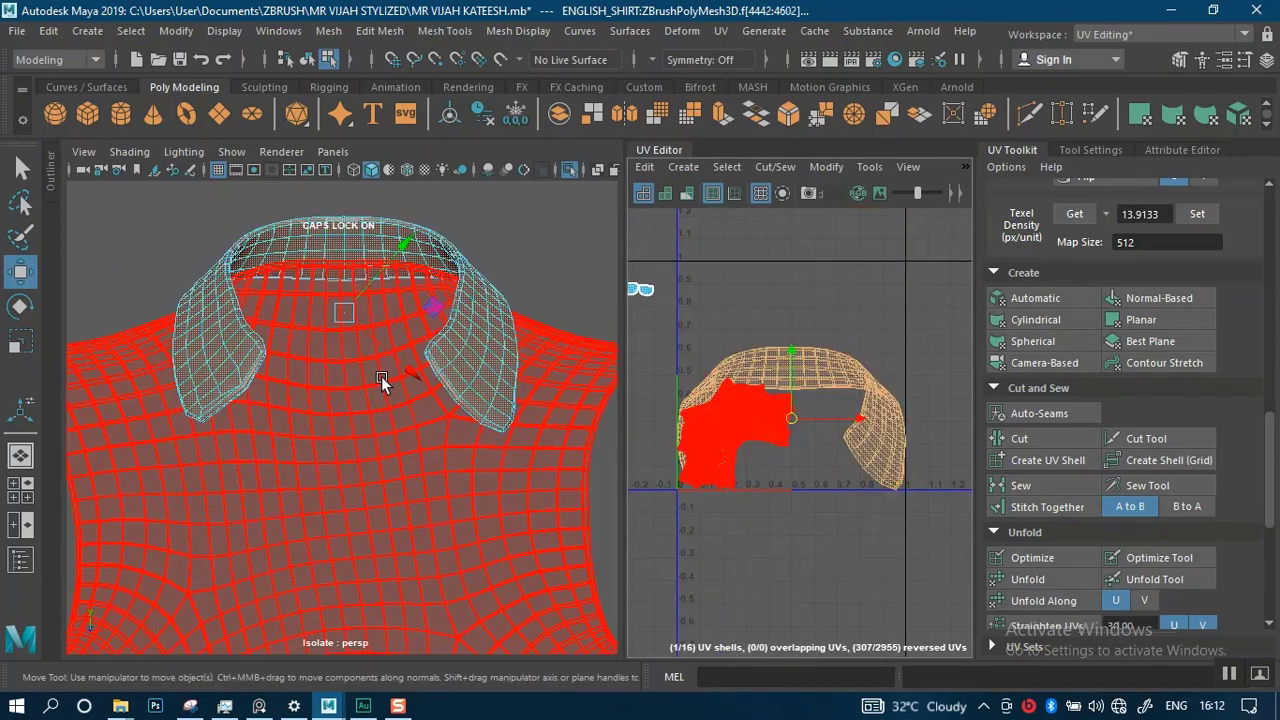
pyautogui.keyDown('alt'); pyautogui.moveTo(381, 376); pyautogui.dragTo(380, 487, button='right'); pyautogui.keyUp('alt')
pyautogui.moveTo(303, 362)
pyautogui.keyDown('alt'); pyautogui.mouseDown()
pyautogui.moveTo(270, 361)
pyautogui.moveTo(292, 358)
pyautogui.mouseUp(); pyautogui.keyUp('alt')
pyautogui.rightClick(292, 358)
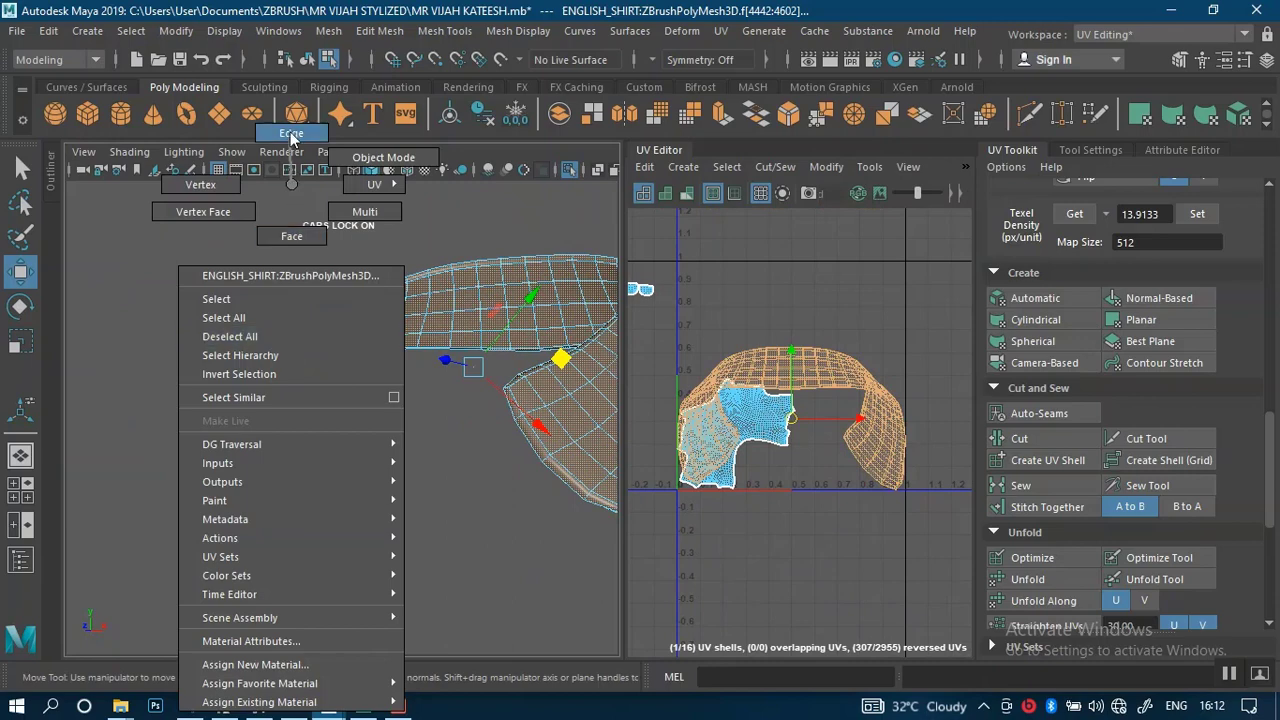
pyautogui.moveTo(291, 137); pyautogui.dragTo(291, 134, button='right')
pyautogui.keyDown('alt'); pyautogui.moveTo(296, 415); pyautogui.dragTo(334, 424); pyautogui.keyUp('alt')
pyautogui.keyDown('alt'); pyautogui.moveTo(334, 424); pyautogui.dragTo(303, 457, button='right'); pyautogui.keyUp('alt')
pyautogui.keyDown('alt'); pyautogui.moveTo(303, 457); pyautogui.dragTo(308, 455); pyautogui.keyUp('alt')
pyautogui.keyDown('alt'); pyautogui.moveTo(308, 455); pyautogui.dragTo(303, 407, button='middle'); pyautogui.keyUp('alt')
pyautogui.moveTo(303, 407)
pyautogui.keyDown('alt'); pyautogui.mouseDown()
pyautogui.moveTo(269, 406)
pyautogui.moveTo(316, 392)
pyautogui.mouseUp(); pyautogui.keyUp('alt')
pyautogui.click(318, 390)
pyautogui.doubleClick(323, 368)
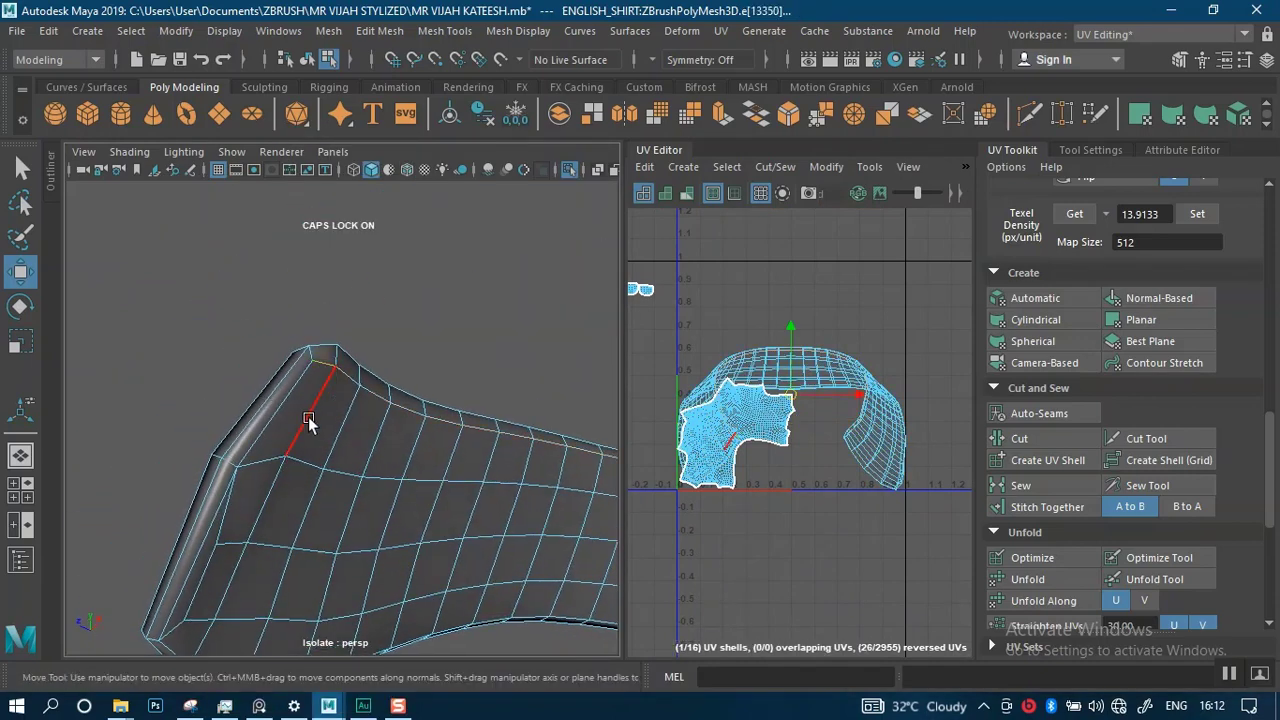
pyautogui.keyDown('shift'); pyautogui.click(276, 415); pyautogui.keyUp('shift')
# - Extend the seam selection down the collar tip, along its outer rim and around the opposite end
pyautogui.keyDown('alt'); pyautogui.moveTo(310, 499); pyautogui.dragTo(354, 377, button='middle'); pyautogui.keyUp('alt')
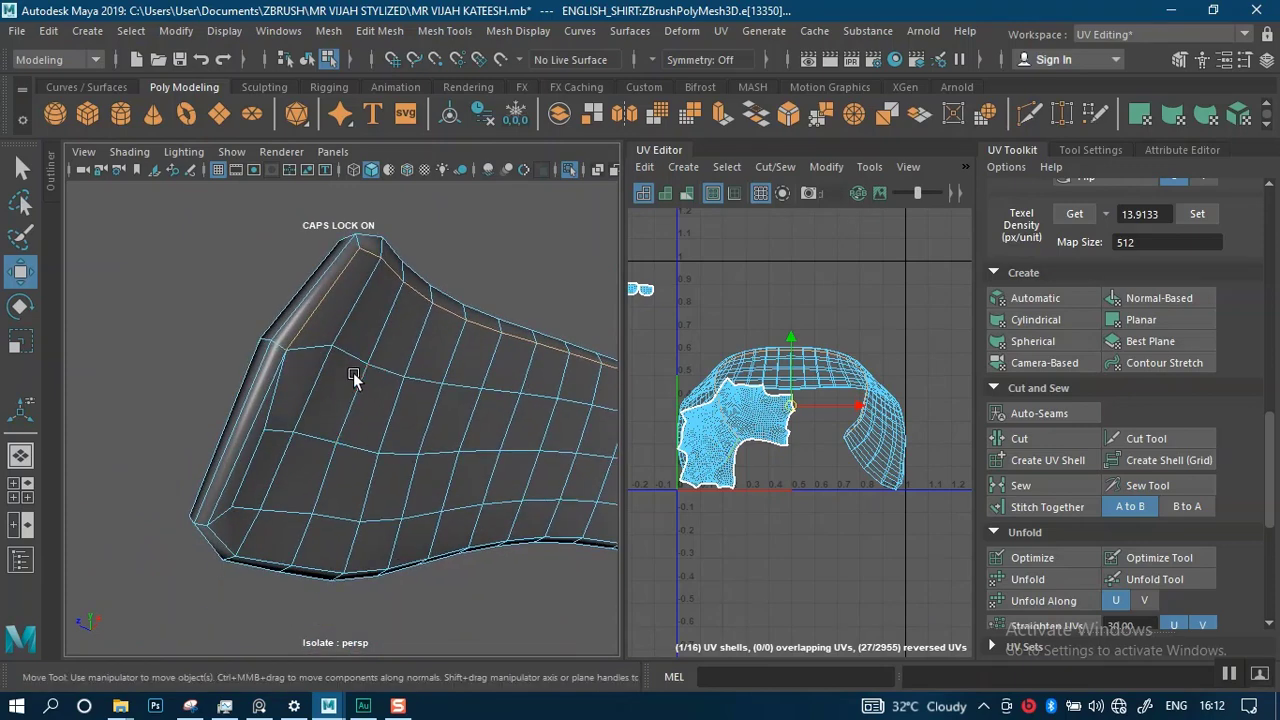
pyautogui.keyDown('alt'); pyautogui.moveTo(354, 377); pyautogui.dragTo(283, 459, button='right'); pyautogui.keyUp('alt')
pyautogui.keyDown('alt'); pyautogui.moveTo(283, 459); pyautogui.dragTo(287, 370); pyautogui.keyUp('alt')
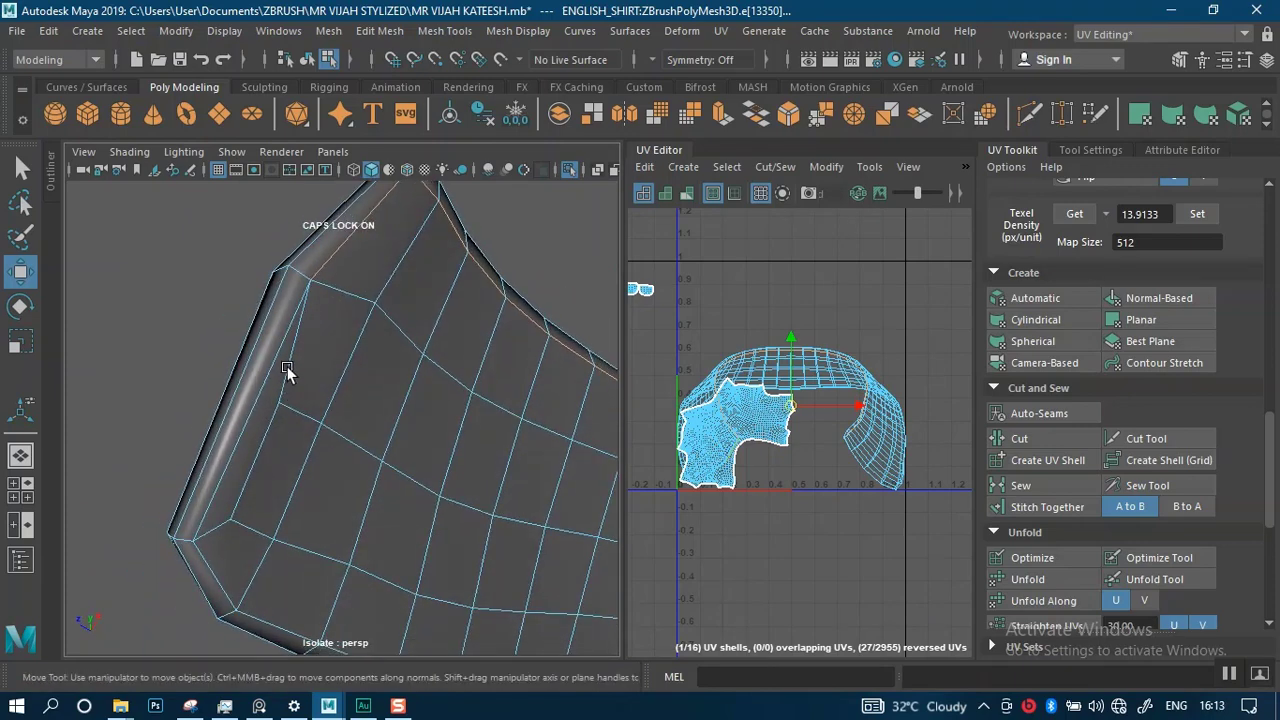
pyautogui.keyDown('alt'); pyautogui.moveTo(287, 433); pyautogui.dragTo(264, 467); pyautogui.keyUp('alt')
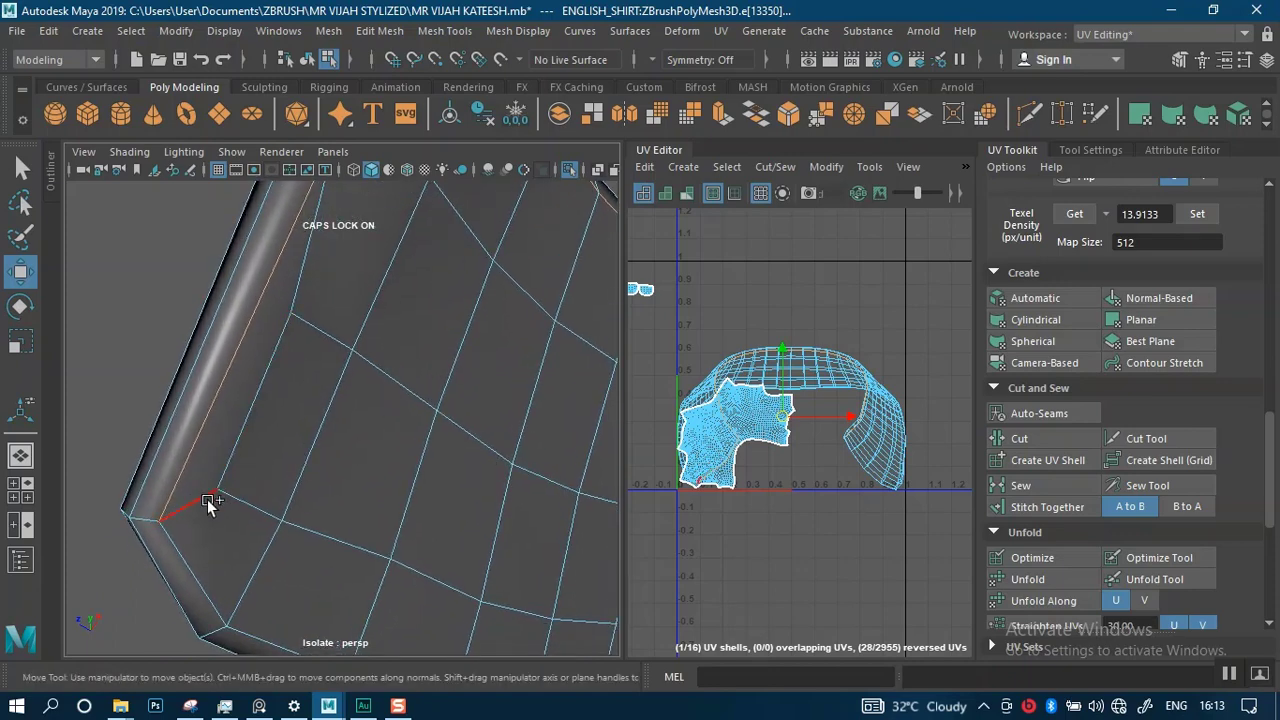
pyautogui.keyDown('alt'); pyautogui.moveTo(364, 601); pyautogui.dragTo(395, 424); pyautogui.keyUp('alt')
pyautogui.keyDown('alt'); pyautogui.moveTo(422, 398); pyautogui.dragTo(277, 447); pyautogui.keyUp('alt')
pyautogui.keyDown('shift'); pyautogui.click(236, 398); pyautogui.keyUp('shift')
pyautogui.keyDown('shift'); pyautogui.click(285, 535); pyautogui.keyUp('shift')
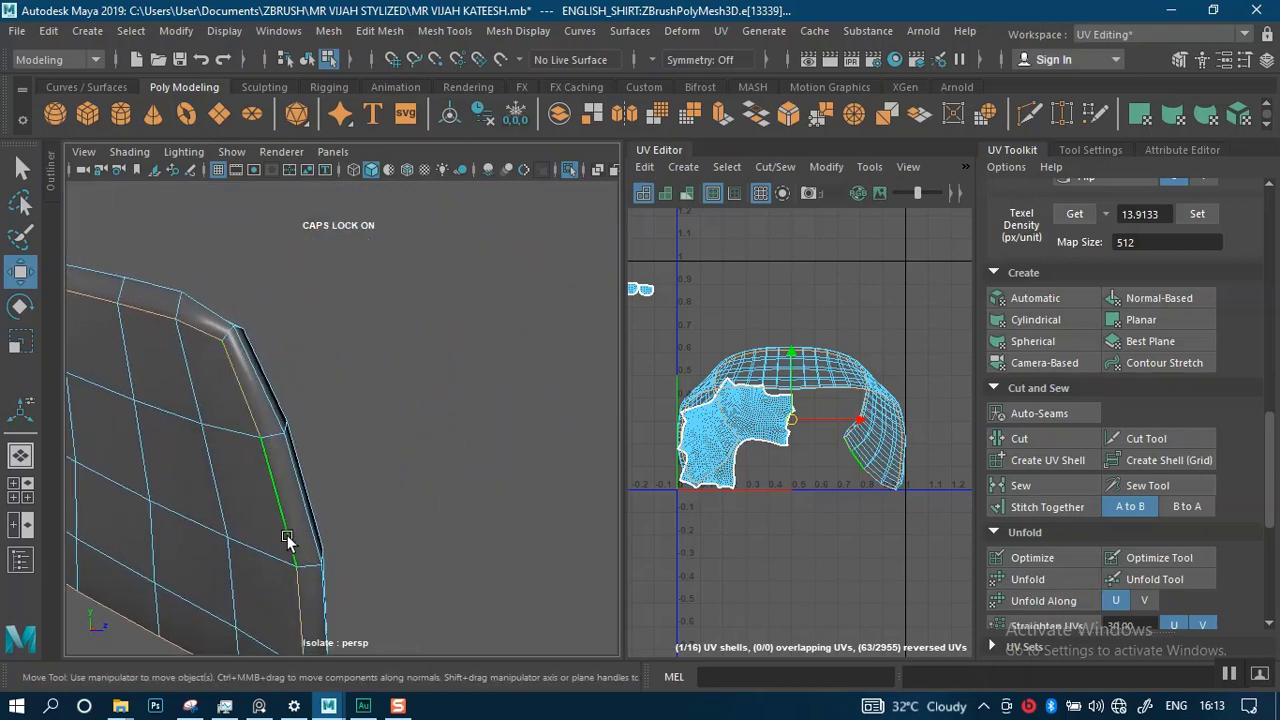
pyautogui.keyDown('alt'); pyautogui.moveTo(287, 537); pyautogui.dragTo(384, 296, button='middle'); pyautogui.keyUp('alt')
pyautogui.keyDown('shift'); pyautogui.click(377, 460); pyautogui.keyUp('shift')
# - Cut the collar's UVs along the selected rim edges to separate its inner and outer sides
pyautogui.keyDown('alt'); pyautogui.moveTo(376, 463); pyautogui.dragTo(290, 345); pyautogui.keyUp('alt')
pyautogui.keyDown('alt'); pyautogui.moveTo(290, 345); pyautogui.dragTo(246, 275, button='right'); pyautogui.keyUp('alt')
pyautogui.keyDown('alt'); pyautogui.moveTo(322, 352); pyautogui.dragTo(394, 463, button='middle'); pyautogui.keyUp('alt')
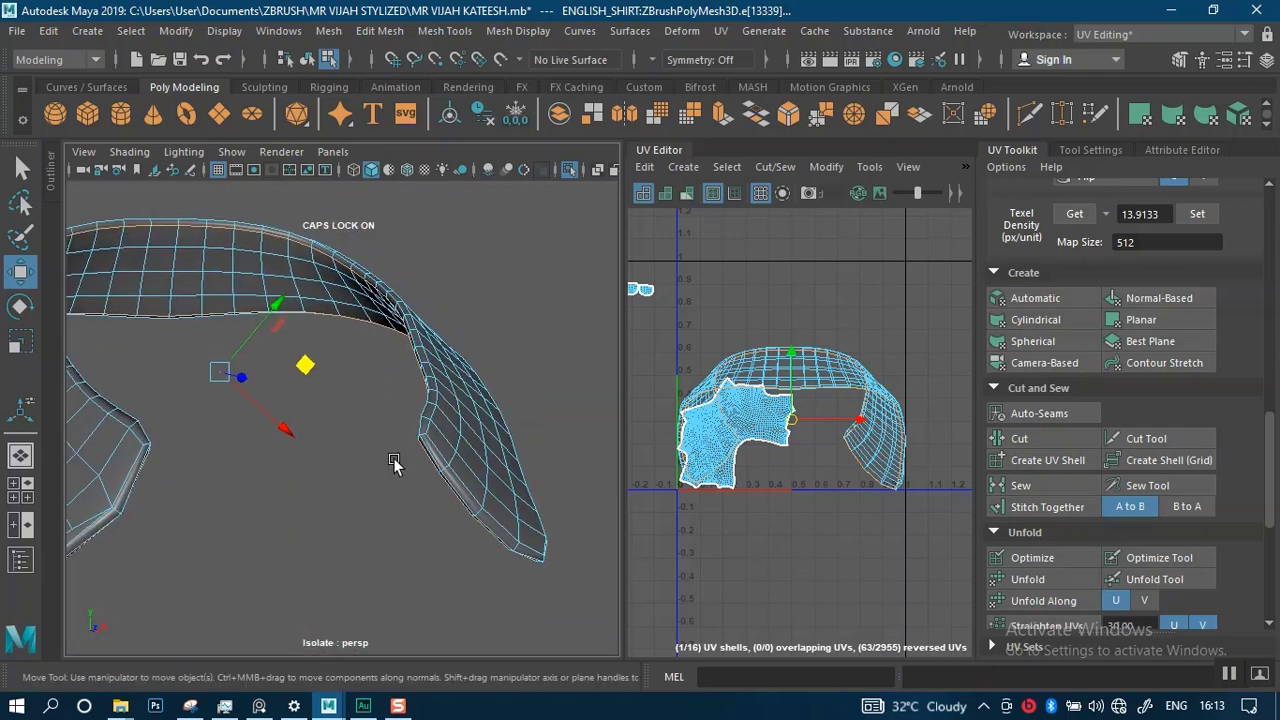
pyautogui.keyDown('alt'); pyautogui.moveTo(394, 463); pyautogui.dragTo(353, 386, button='right'); pyautogui.keyUp('alt')
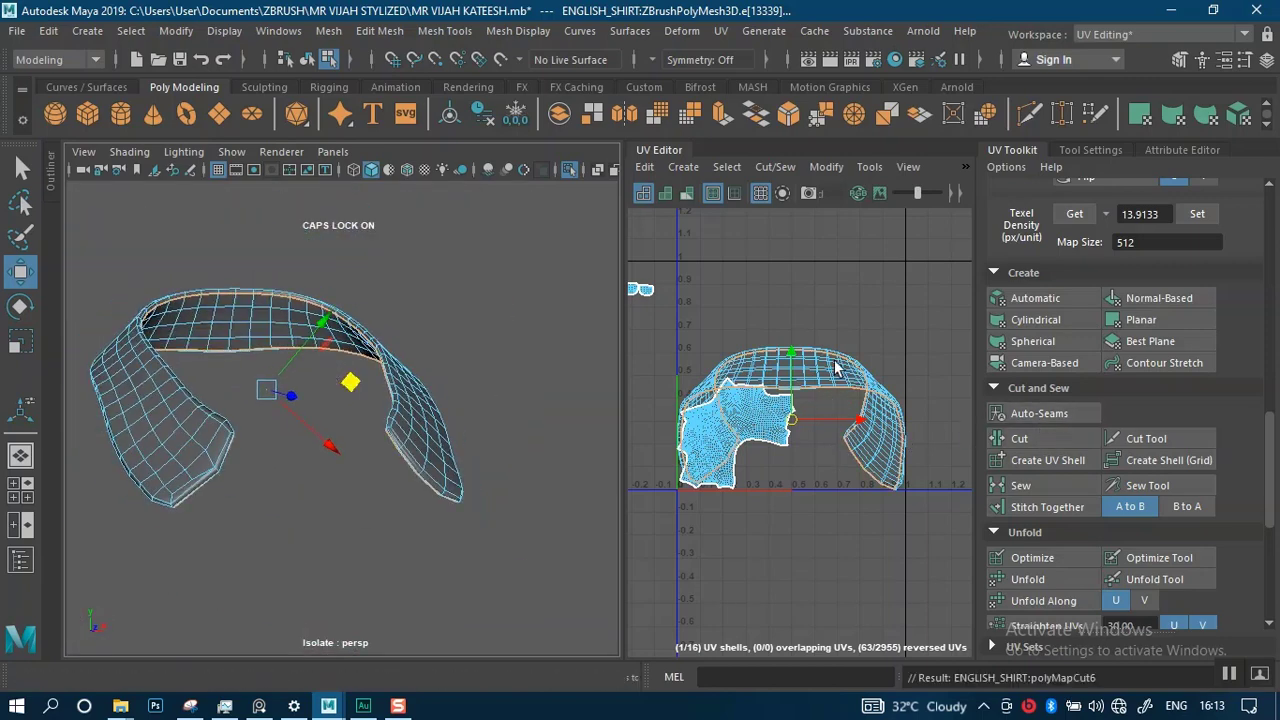
# - Switch to shell selection, select both halves of the cut collar and unfold them
pyautogui.moveTo(834, 360); pyautogui.dragTo(740, 318, button='right')
pyautogui.moveTo(750, 310); pyautogui.dragTo(798, 378)
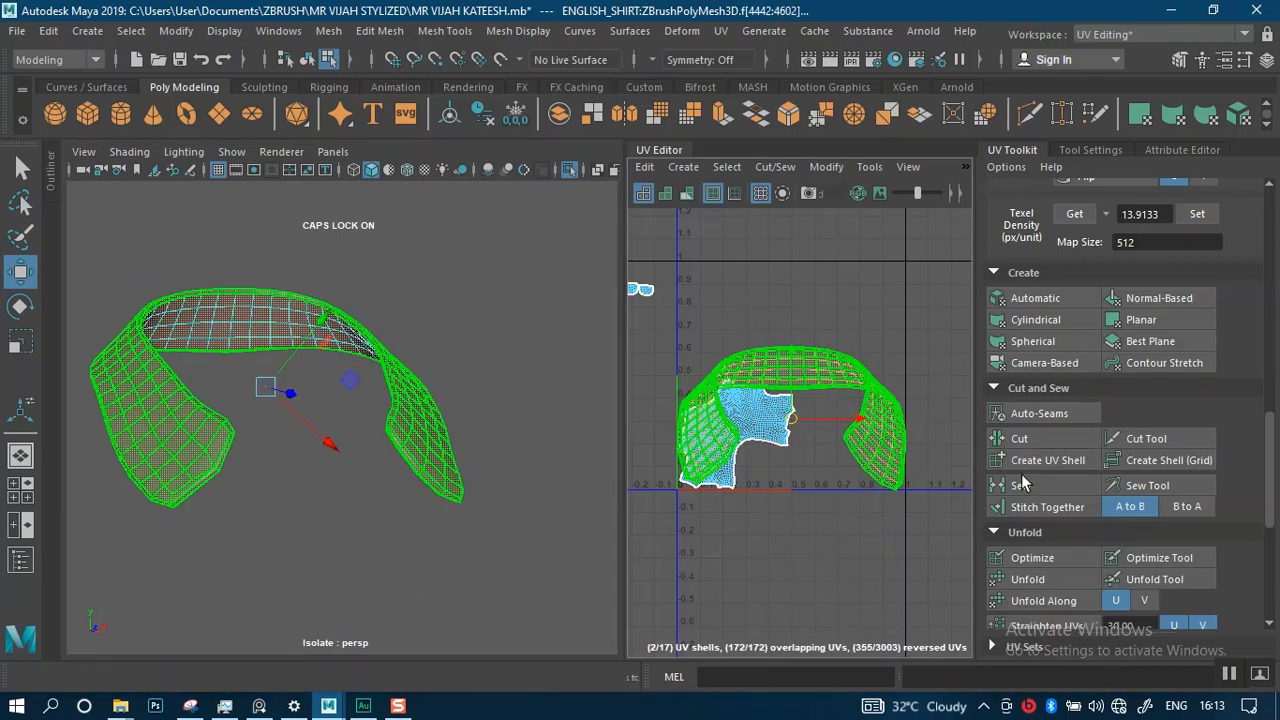
pyautogui.click(1027, 579)
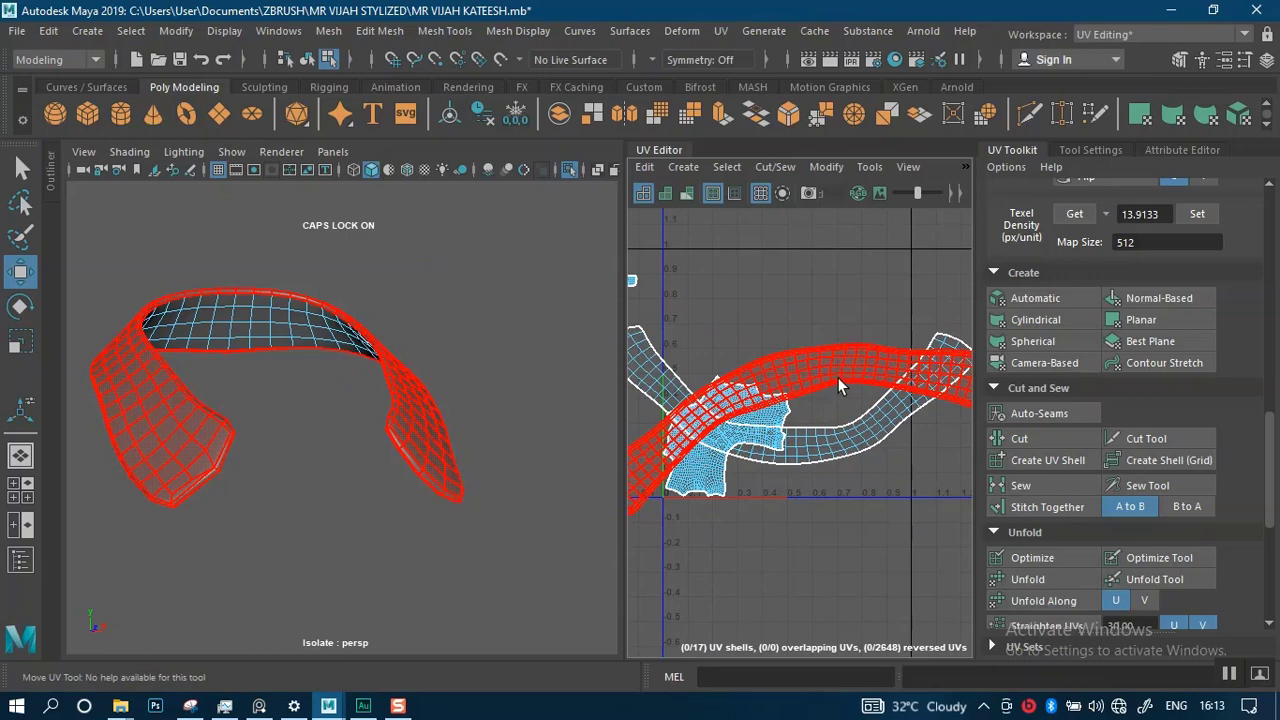
# - Rotate each of the two unfolded collar shells so that both arch upward
pyautogui.click(838, 376)
pyautogui.press('e')
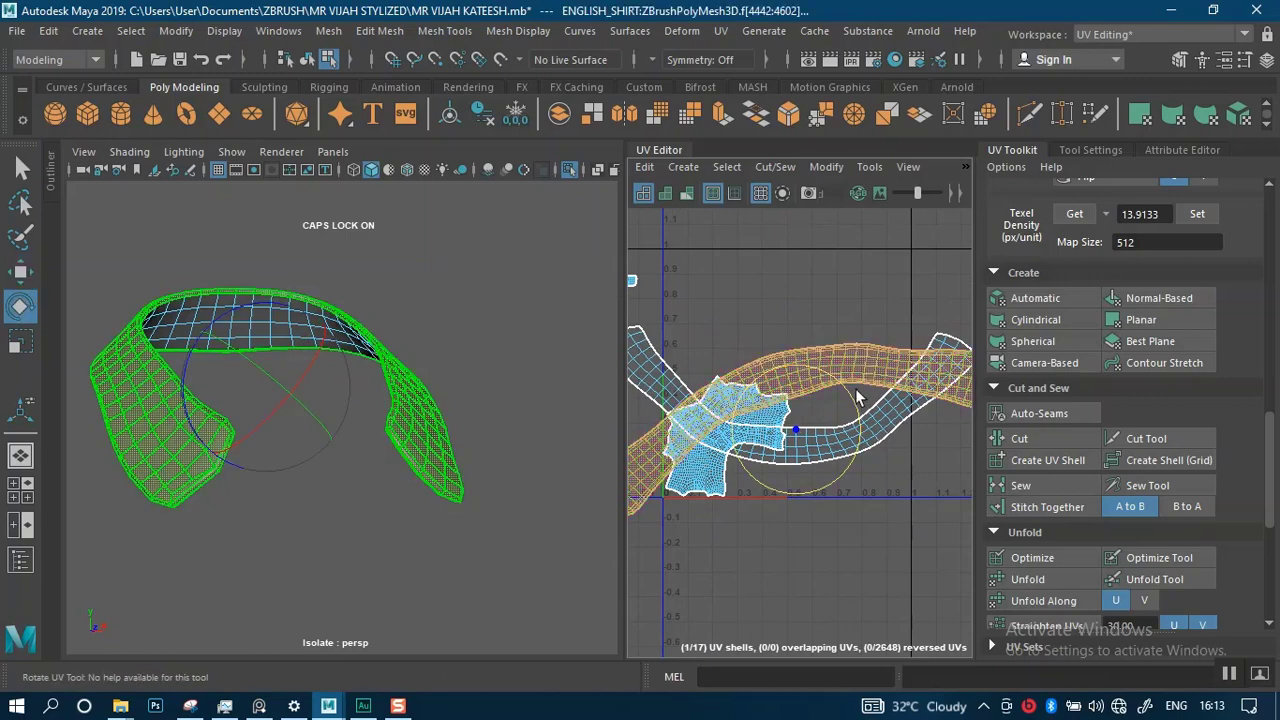
pyautogui.moveTo(856, 390); pyautogui.dragTo(856, 411)
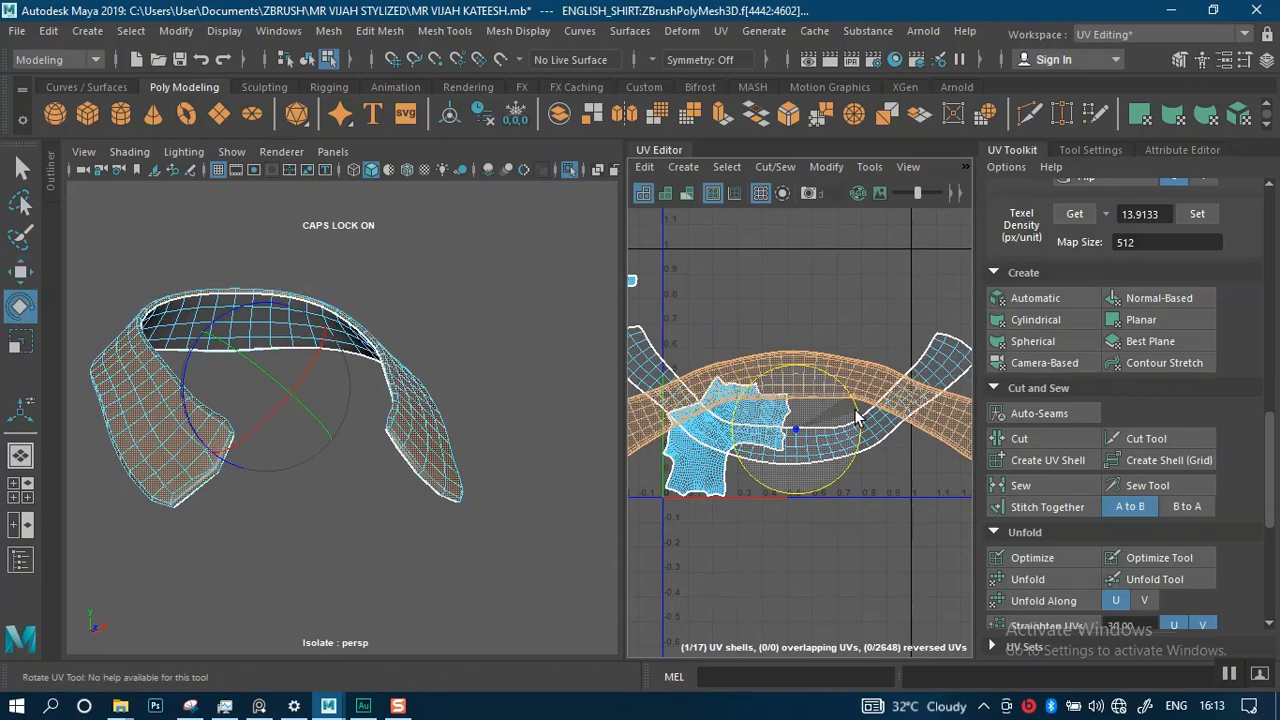
pyautogui.click(945, 375)
pyautogui.moveTo(787, 334); pyautogui.dragTo(743, 430)
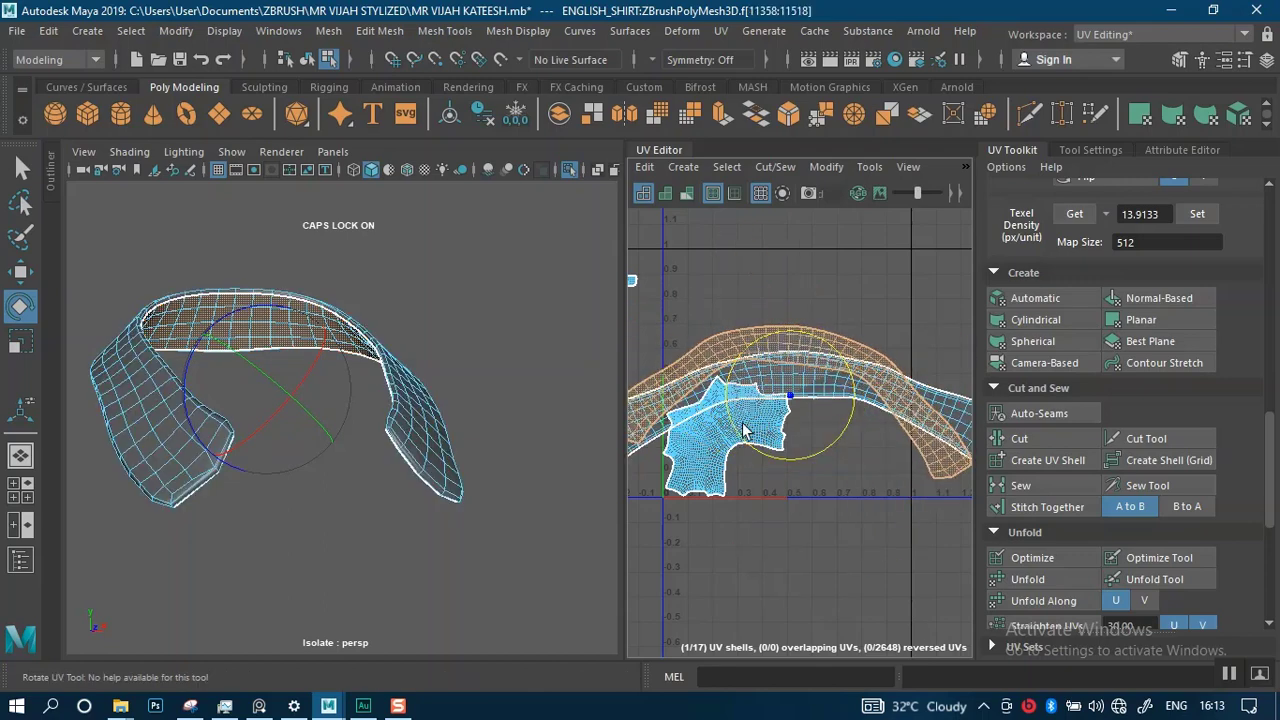
# - Examine how the two collar shells sit relative to the collar bands and other pieces in the UV layout
pyautogui.keyDown('alt'); pyautogui.moveTo(760, 389); pyautogui.dragTo(723, 351, button='right'); pyautogui.keyUp('alt')
pyautogui.keyDown('alt'); pyautogui.moveTo(735, 346); pyautogui.dragTo(766, 283, button='middle'); pyautogui.keyUp('alt')
pyautogui.keyDown('alt'); pyautogui.moveTo(766, 283); pyautogui.dragTo(766, 350, button='right'); pyautogui.keyUp('alt')
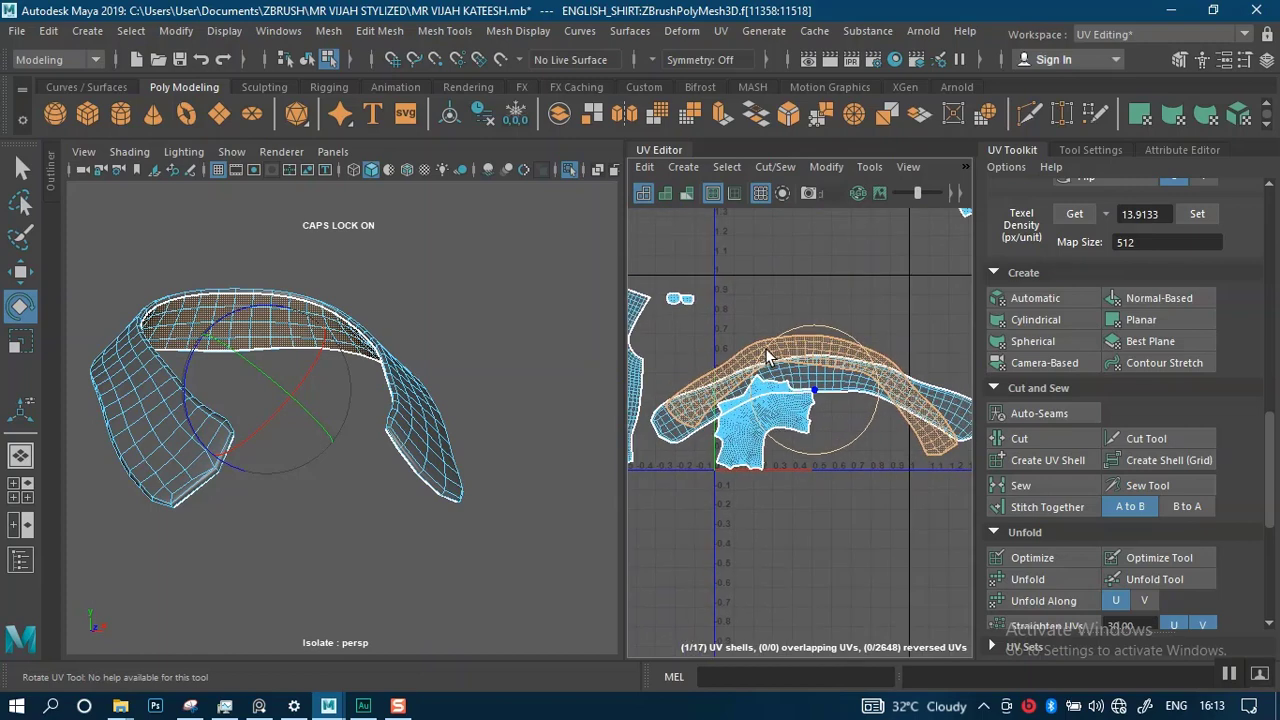
pyautogui.keyDown('alt'); pyautogui.moveTo(807, 438); pyautogui.dragTo(780, 306, button='right'); pyautogui.keyUp('alt')
pyautogui.keyDown('alt'); pyautogui.moveTo(796, 408); pyautogui.dragTo(816, 529, button='middle'); pyautogui.keyUp('alt')
pyautogui.keyDown('alt'); pyautogui.moveTo(816, 529); pyautogui.dragTo(776, 420, button='right'); pyautogui.keyUp('alt')
pyautogui.keyDown('alt'); pyautogui.moveTo(796, 465); pyautogui.dragTo(848, 305, button='middle'); pyautogui.keyUp('alt')
pyautogui.keyDown('alt'); pyautogui.moveTo(847, 330); pyautogui.dragTo(838, 526, button='right'); pyautogui.keyUp('alt')
pyautogui.keyDown('alt'); pyautogui.moveTo(837, 525); pyautogui.dragTo(700, 575, button='middle'); pyautogui.keyUp('alt')
pyautogui.keyDown('alt'); pyautogui.moveTo(744, 537); pyautogui.dragTo(764, 420, button='right'); pyautogui.keyUp('alt')
pyautogui.keyDown('alt'); pyautogui.moveTo(764, 420); pyautogui.dragTo(836, 390, button='middle'); pyautogui.keyUp('alt')
pyautogui.keyDown('alt'); pyautogui.moveTo(830, 390); pyautogui.dragTo(797, 306, button='right'); pyautogui.keyUp('alt')
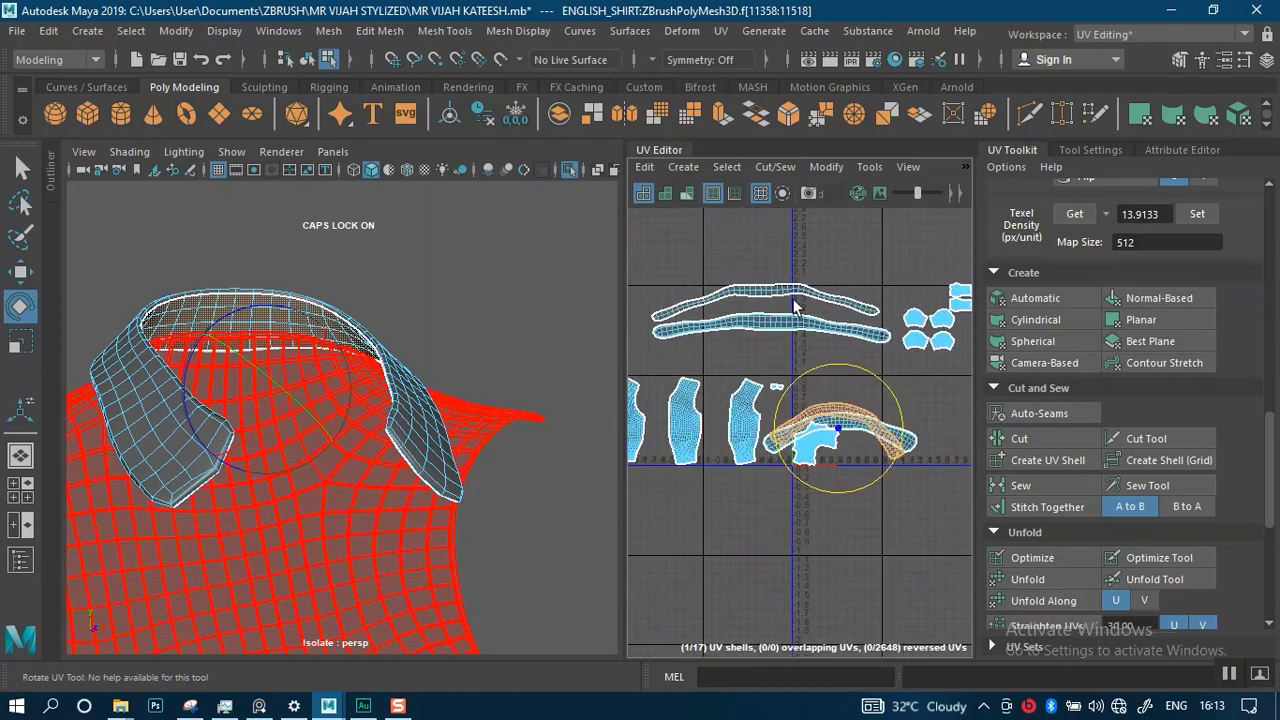
pyautogui.keyDown('alt'); pyautogui.moveTo(798, 425); pyautogui.dragTo(714, 297, button='right'); pyautogui.keyUp('alt')
pyautogui.keyDown('alt'); pyautogui.moveTo(742, 340); pyautogui.dragTo(803, 512, button='right'); pyautogui.keyUp('alt')
pyautogui.keyDown('alt'); pyautogui.moveTo(470, 457); pyautogui.dragTo(415, 433, button='right'); pyautogui.keyUp('alt')
pyautogui.keyDown('alt'); pyautogui.moveTo(415, 432); pyautogui.dragTo(479, 347); pyautogui.keyUp('alt')
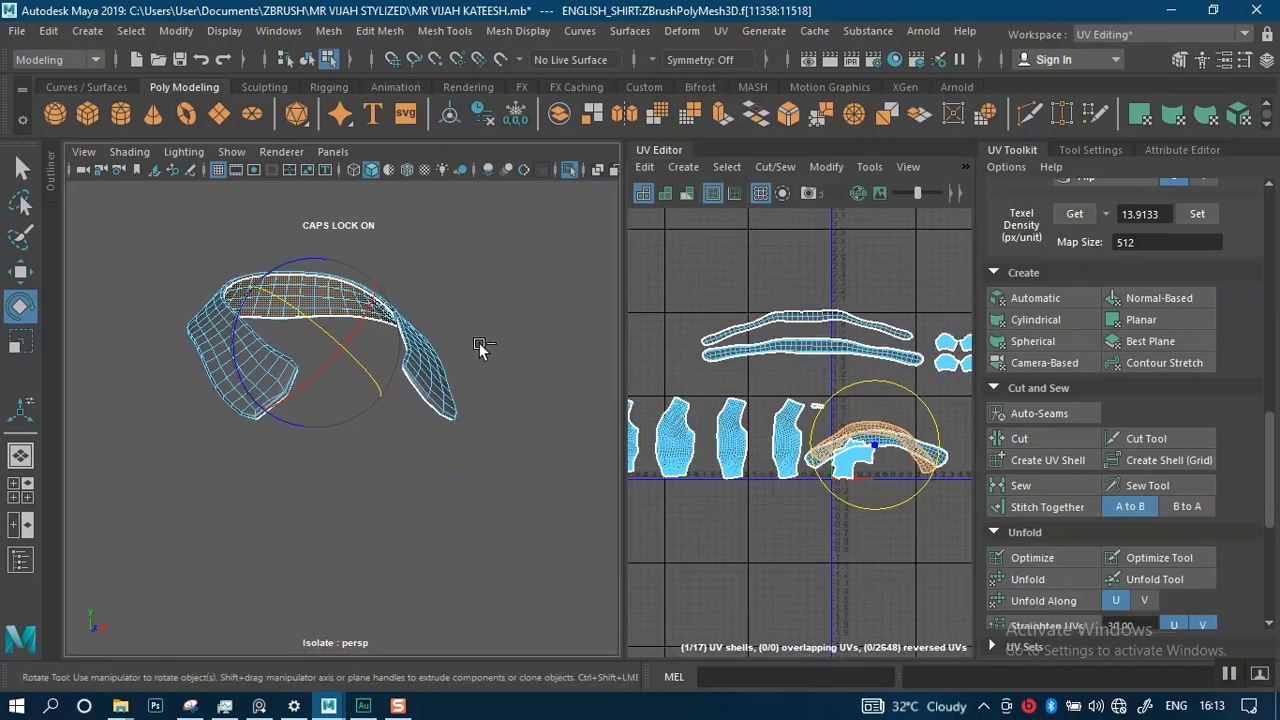
# - Bring back the full shirt and compare it with the UV shells laid out so far
pyautogui.hotkey('ctrl', '1')
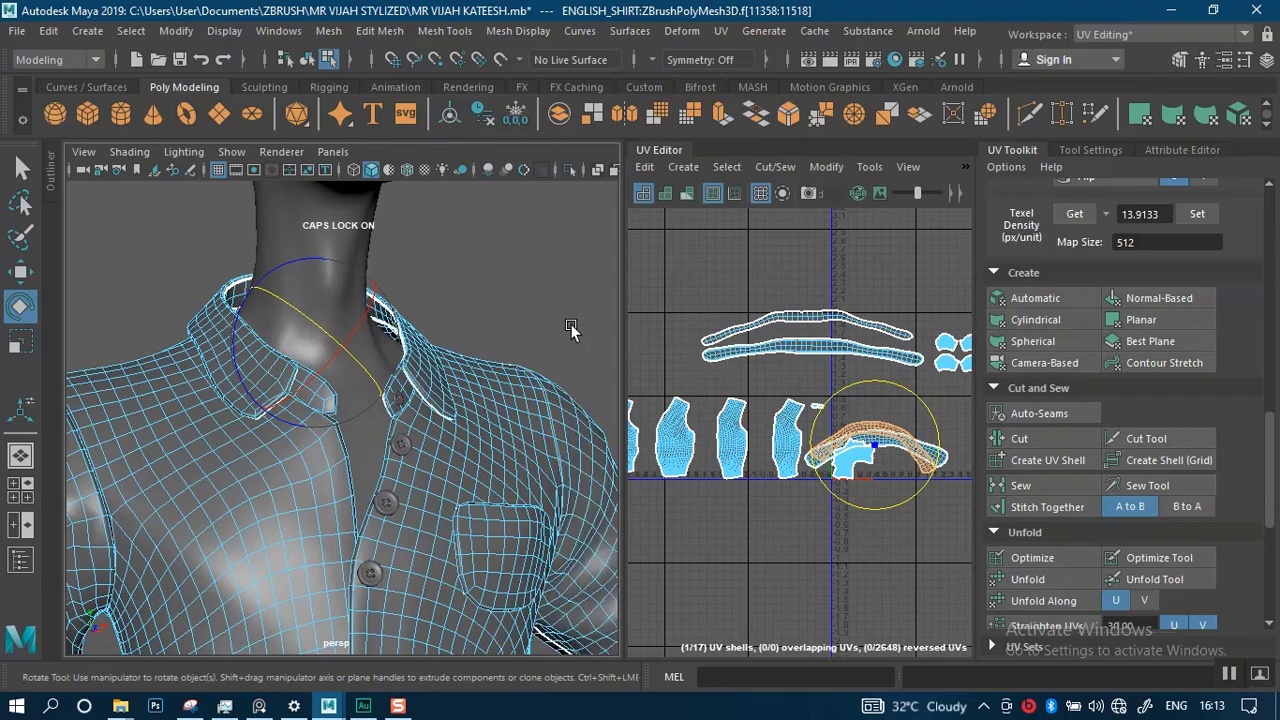
pyautogui.keyDown('alt'); pyautogui.moveTo(520, 334); pyautogui.dragTo(475, 344); pyautogui.keyUp('alt')
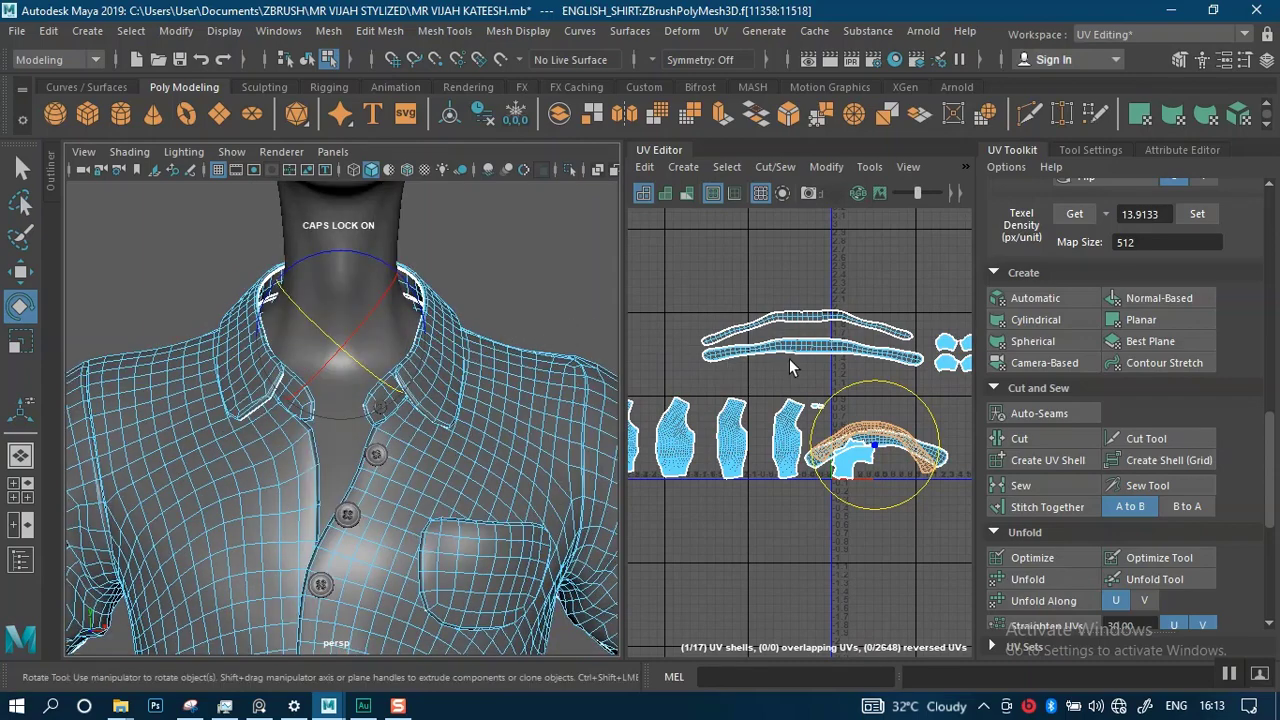
pyautogui.keyDown('alt'); pyautogui.moveTo(789, 358); pyautogui.dragTo(849, 584, button='right'); pyautogui.keyUp('alt')
pyautogui.keyDown('alt'); pyautogui.moveTo(767, 391); pyautogui.dragTo(880, 416, button='middle'); pyautogui.keyUp('alt')
pyautogui.keyDown('alt'); pyautogui.moveTo(880, 416); pyautogui.dragTo(830, 394, button='right'); pyautogui.keyUp('alt')
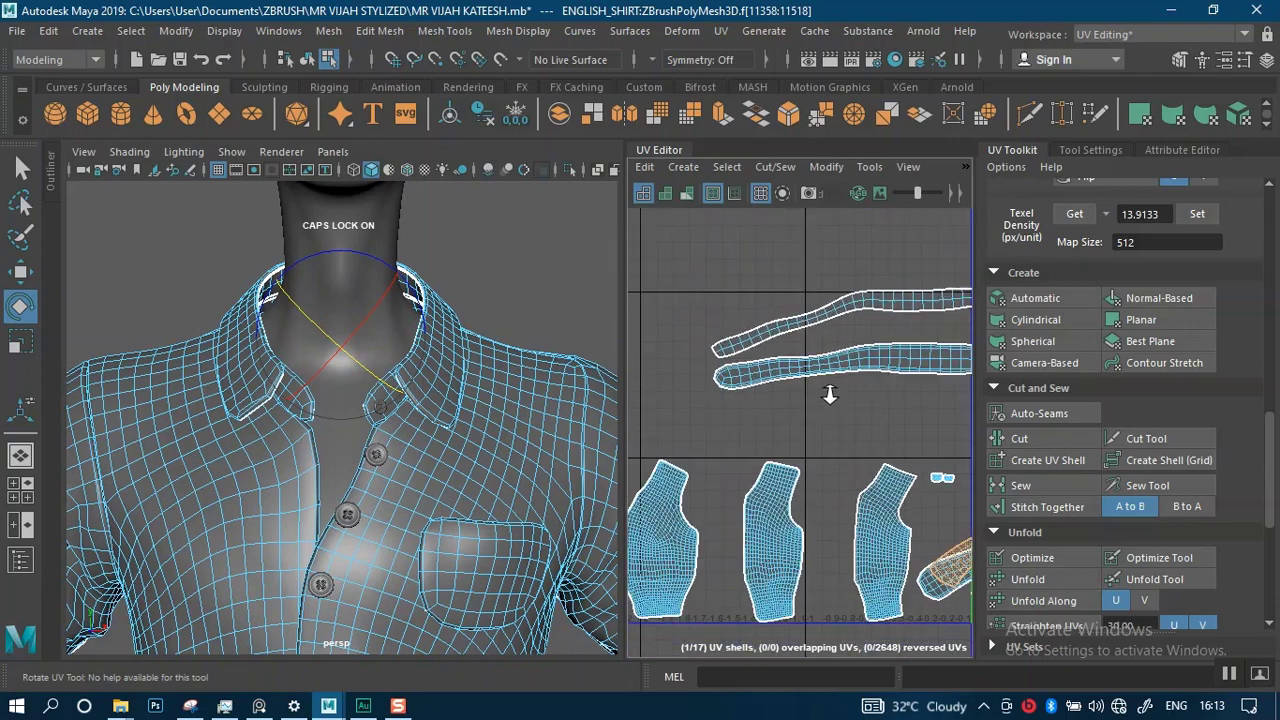
pyautogui.scroll(-2, 829, 394)
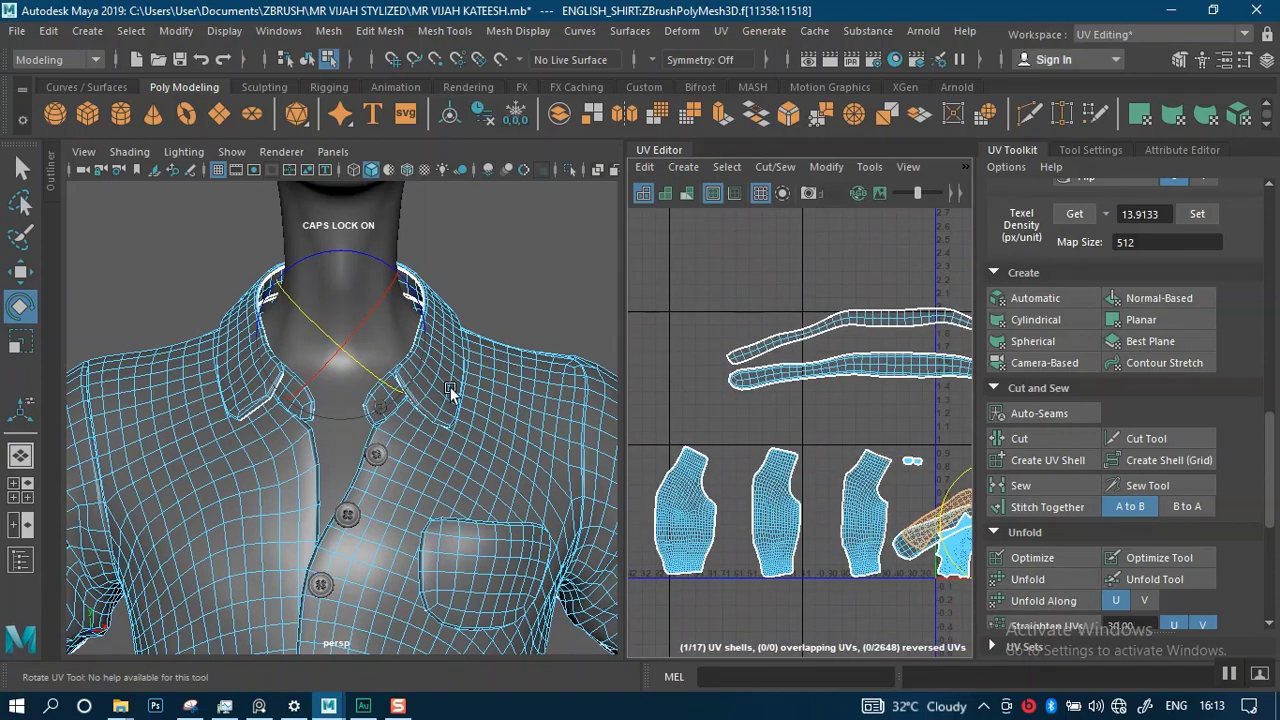
pyautogui.scroll(-3, 437, 378)
pyautogui.keyDown('alt'); pyautogui.moveTo(877, 399); pyautogui.dragTo(780, 352, button='middle'); pyautogui.keyUp('alt')
pyautogui.scroll(-2, 783, 368)
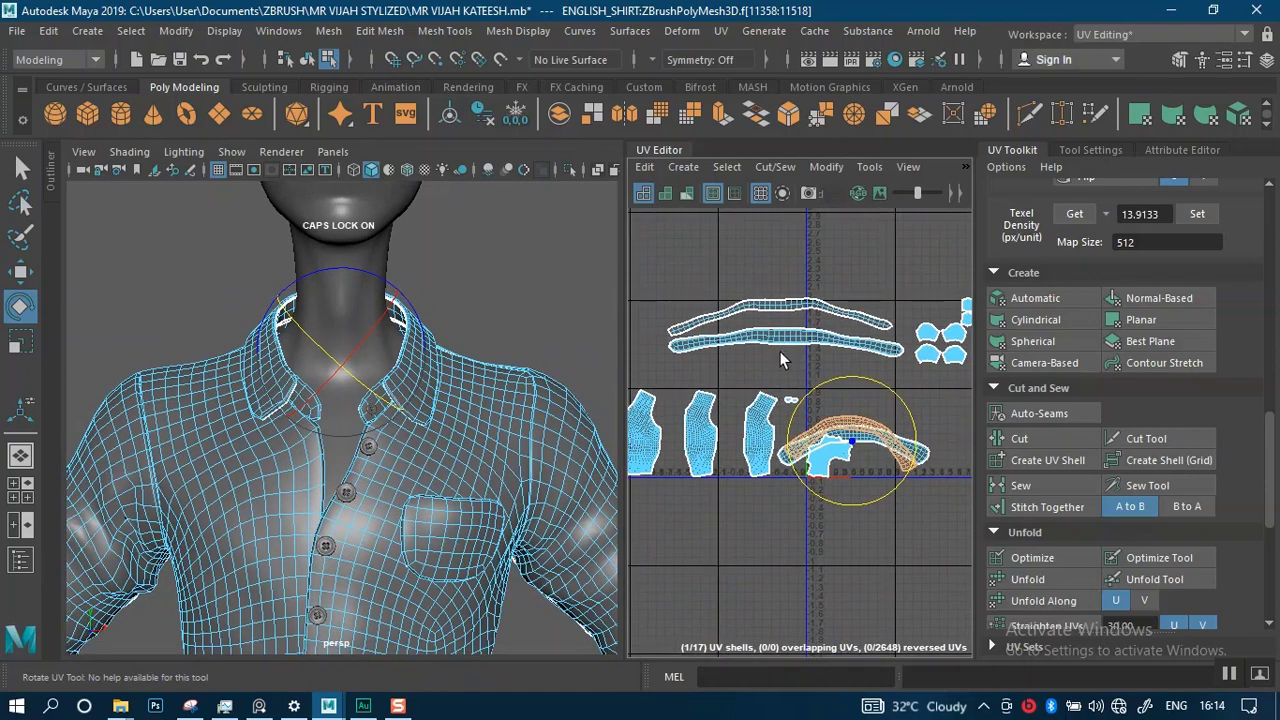
pyautogui.scroll(3, 858, 400)
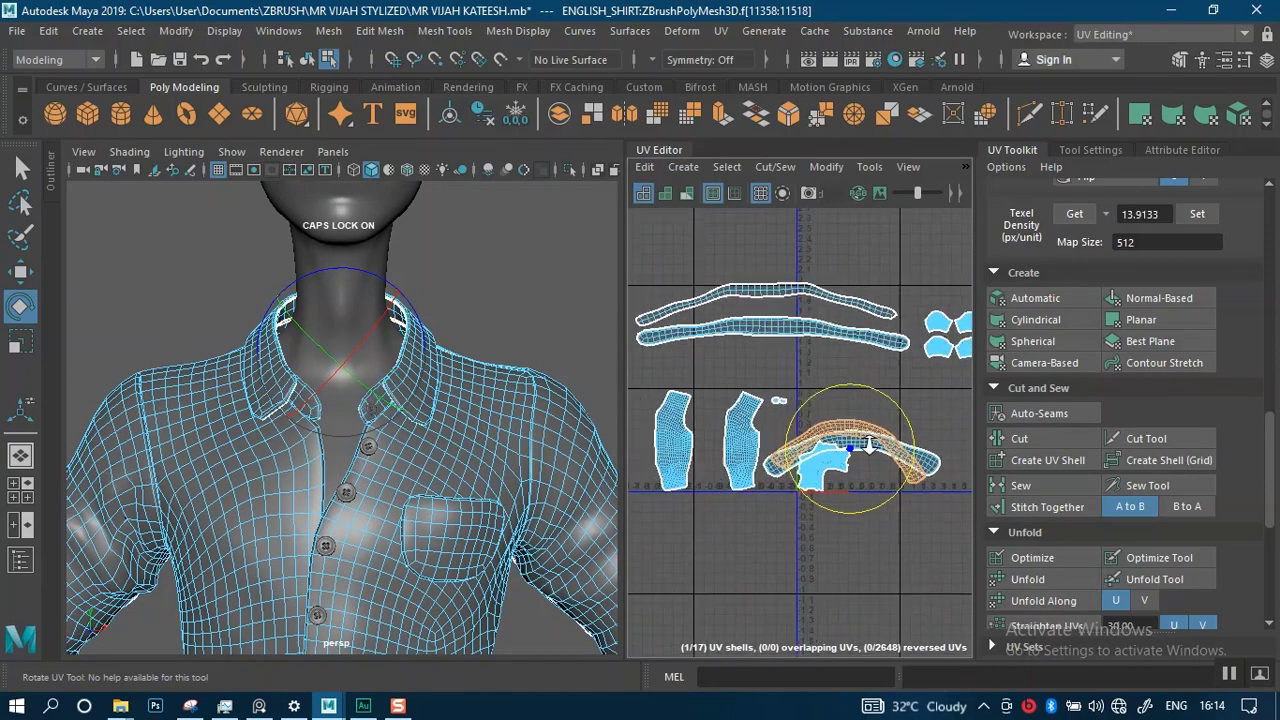
pyautogui.scroll(-4, 865, 450)
pyautogui.scroll(-4, 780, 322)
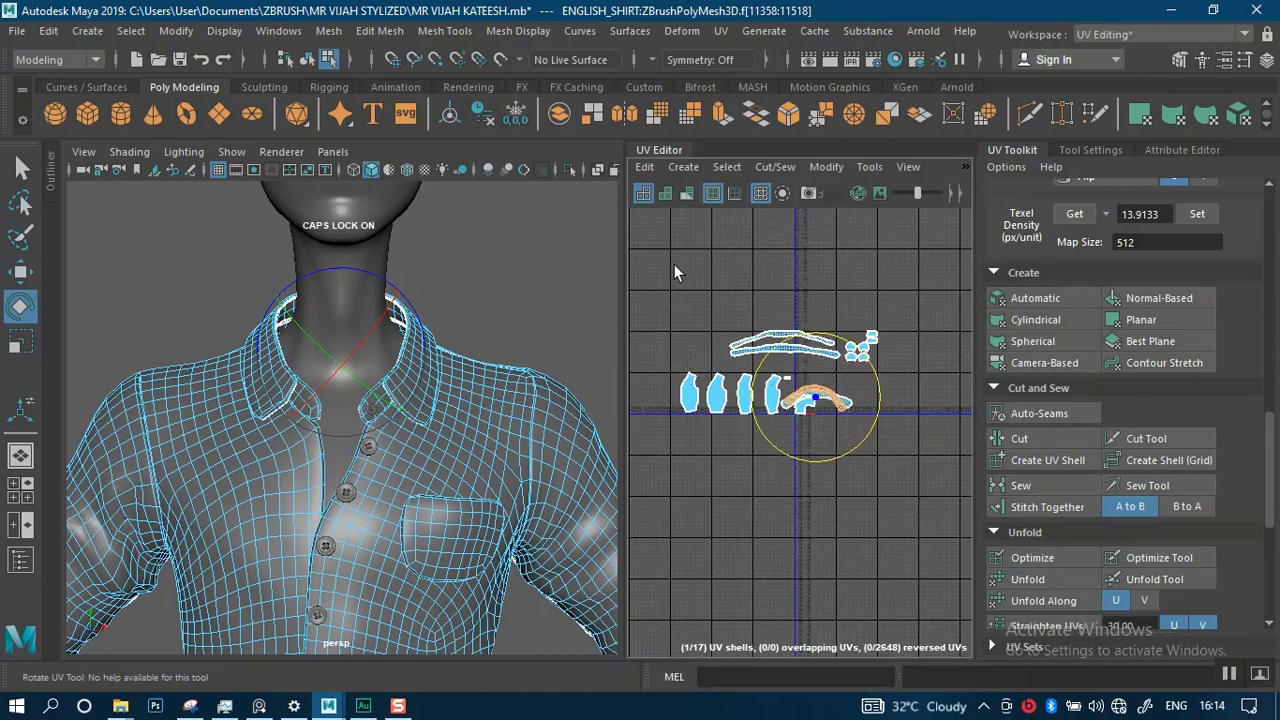
# - Select the shirt's back panel, isolate it and frame it straight from behind
pyautogui.keyDown('alt'); pyautogui.moveTo(503, 393); pyautogui.dragTo(240, 430); pyautogui.keyUp('alt')
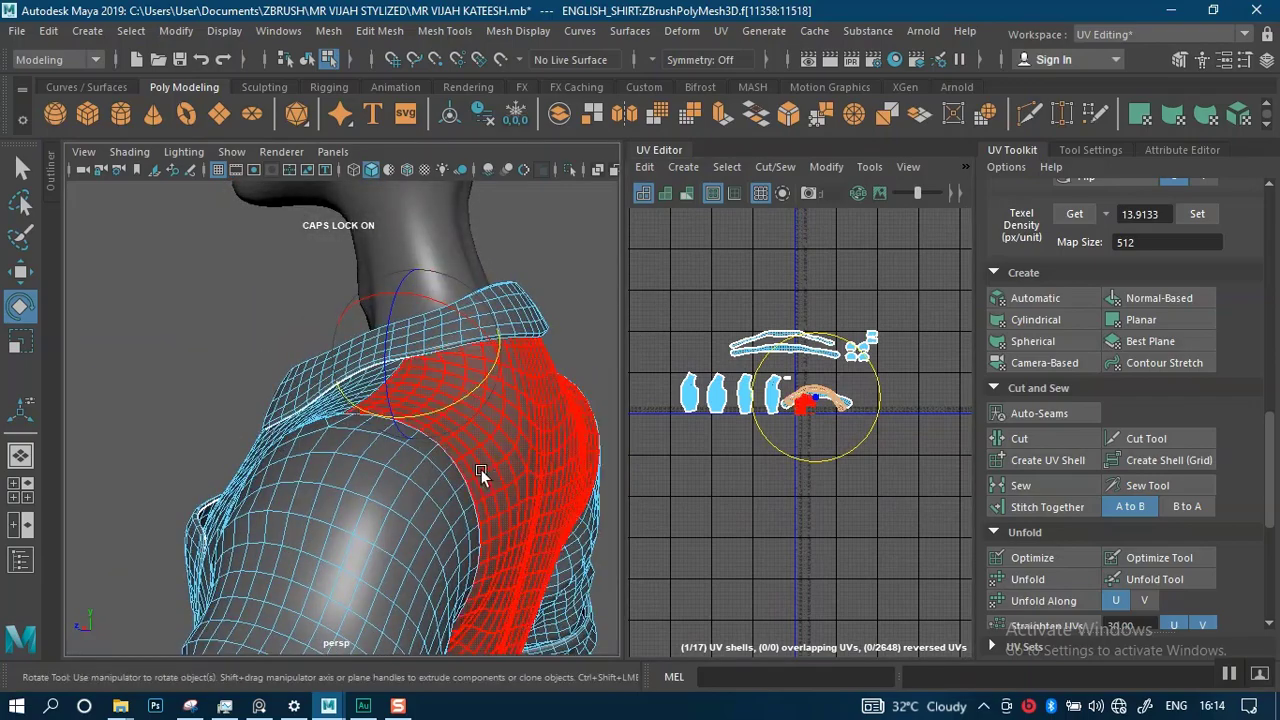
pyautogui.click(485, 477)
pyautogui.keyDown('alt'); pyautogui.moveTo(563, 494); pyautogui.dragTo(482, 359); pyautogui.keyUp('alt')
pyautogui.hotkey('ctrl', '1')
pyautogui.keyDown('alt'); pyautogui.moveTo(482, 359); pyautogui.dragTo(484, 302, button='right'); pyautogui.keyUp('alt')
pyautogui.keyDown('alt'); pyautogui.moveTo(485, 300); pyautogui.dragTo(503, 296, button='middle'); pyautogui.keyUp('alt')
# - Project the back panel's UVs from the current camera view and move its shell right, clear of the collar shells
pyautogui.moveTo(467, 290); pyautogui.dragTo(446, 238, button='right')
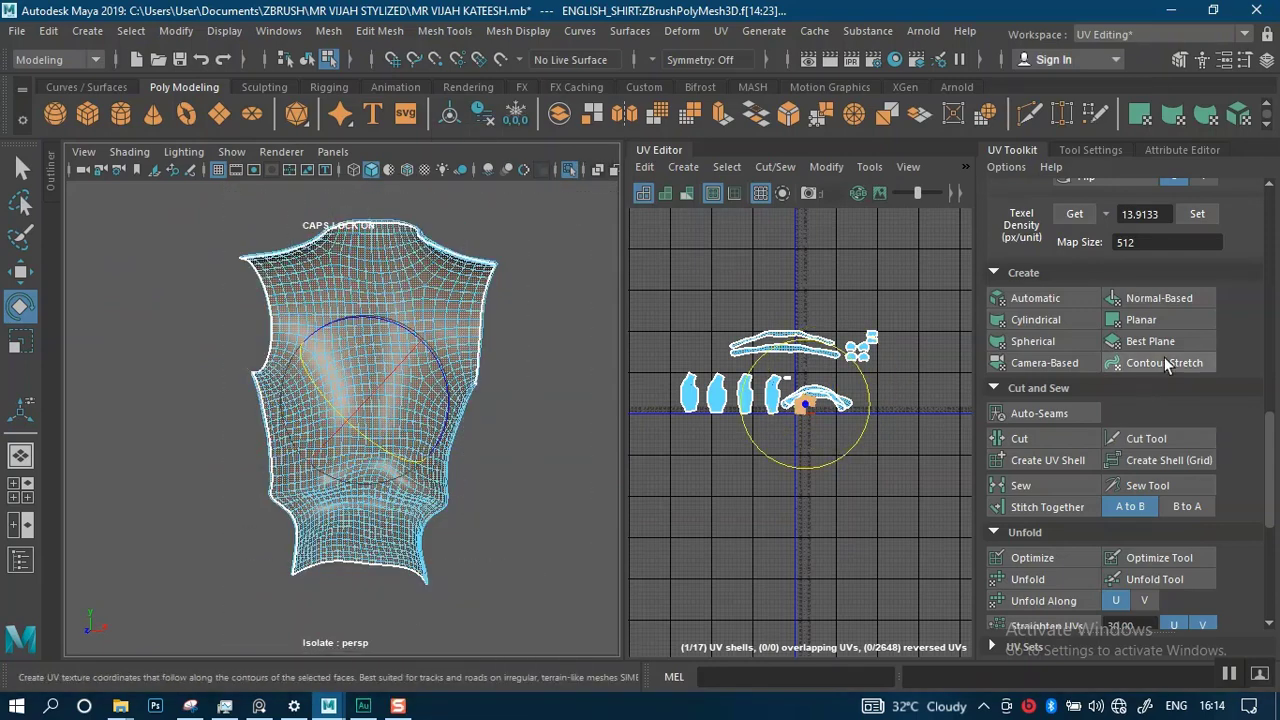
pyautogui.scroll(2, 1097, 390)
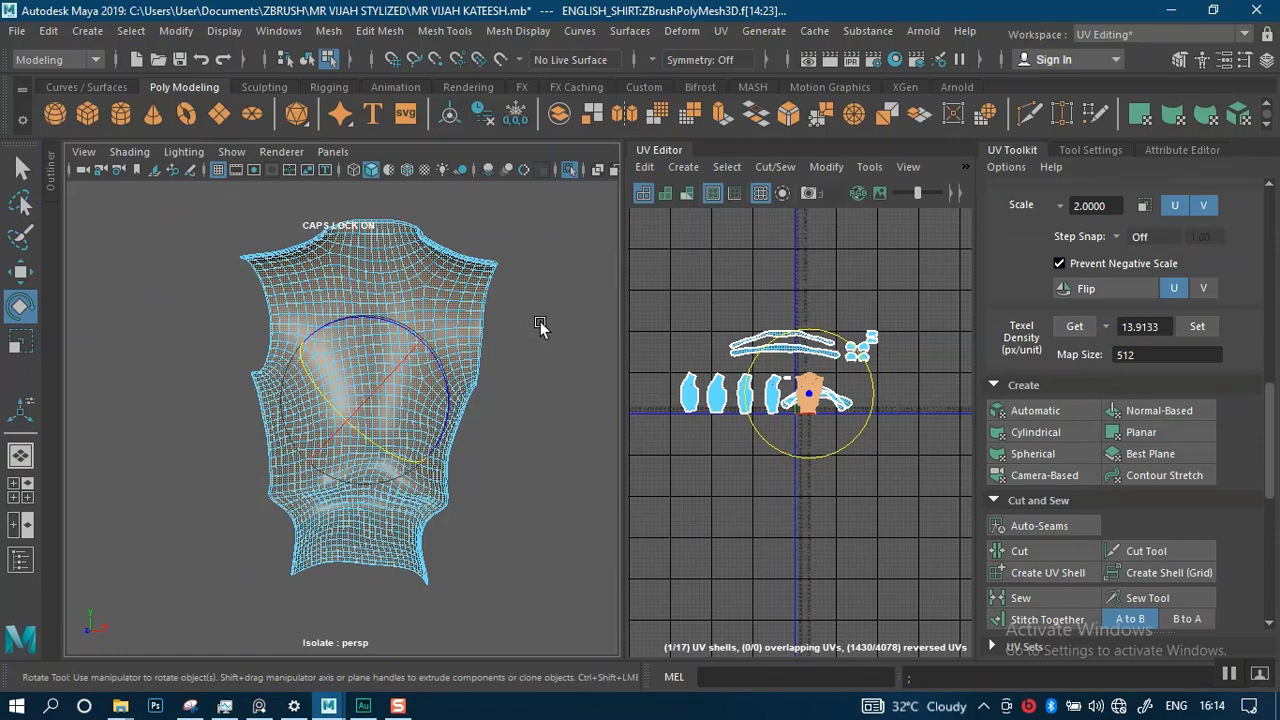
pyautogui.scroll(5, 518, 429)
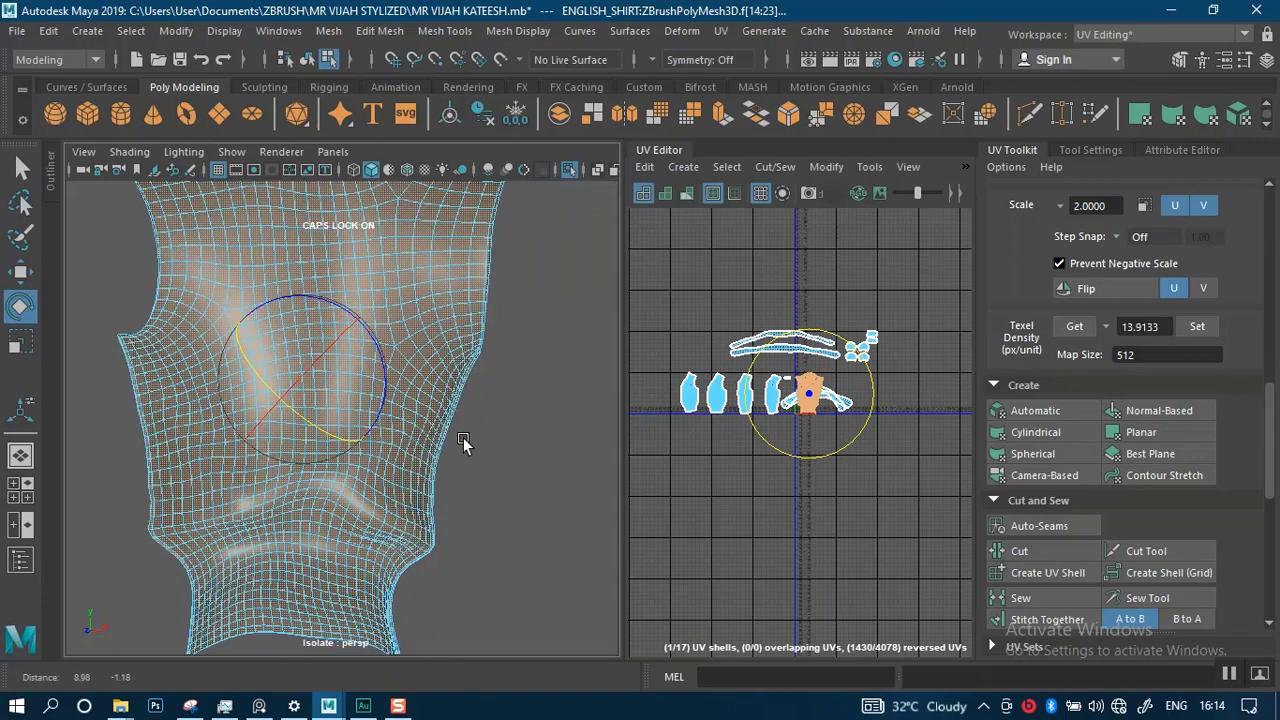
pyautogui.press('w')
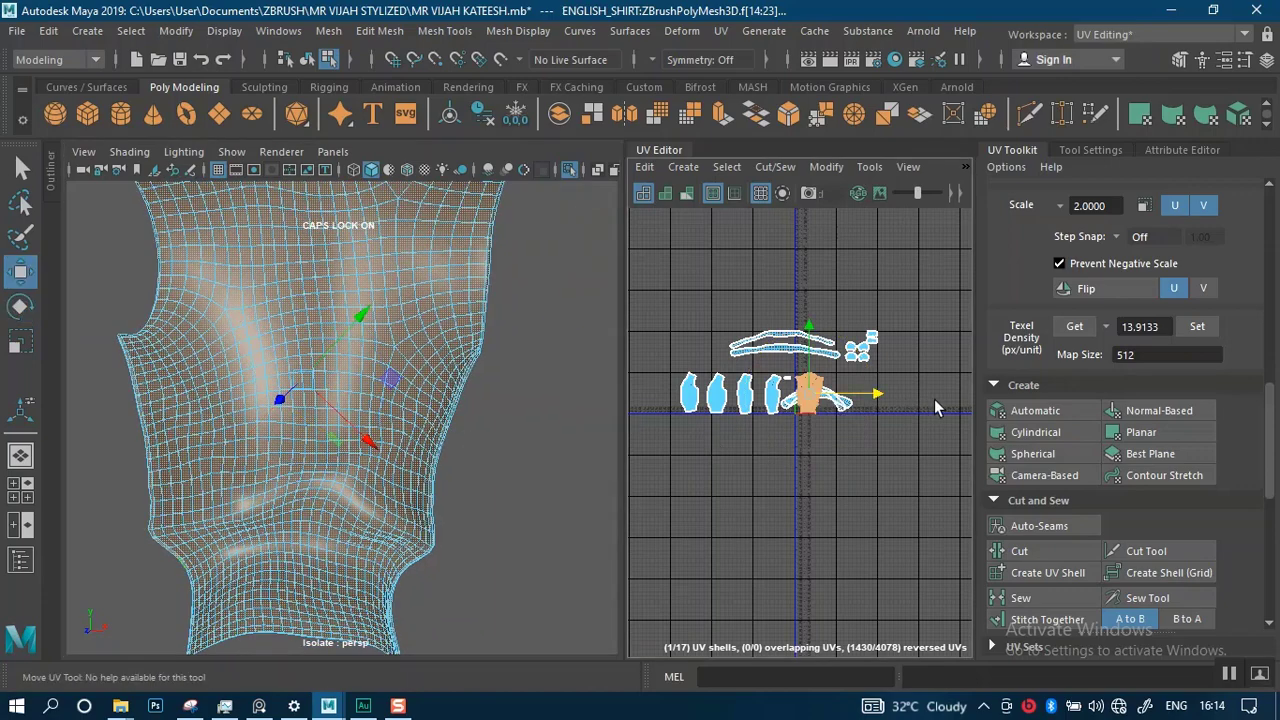
pyautogui.moveTo(934, 399); pyautogui.dragTo(936, 399)
# - Select the first inner border edge along the back panel's shoulder, beside the neck corner, to start the seam
pyautogui.keyDown('alt'); pyautogui.moveTo(394, 384); pyautogui.dragTo(426, 439, button='middle'); pyautogui.keyUp('alt')
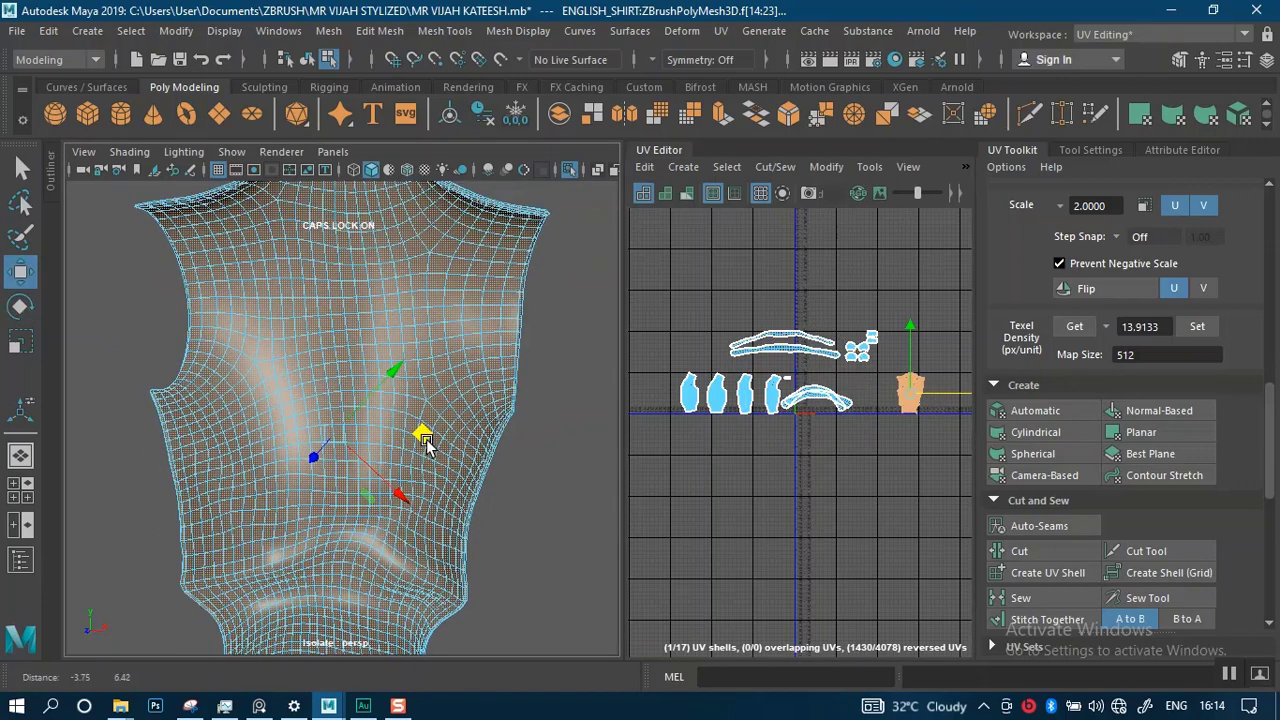
pyautogui.scroll(3, 425, 445)
pyautogui.scroll(-3, 430, 450)
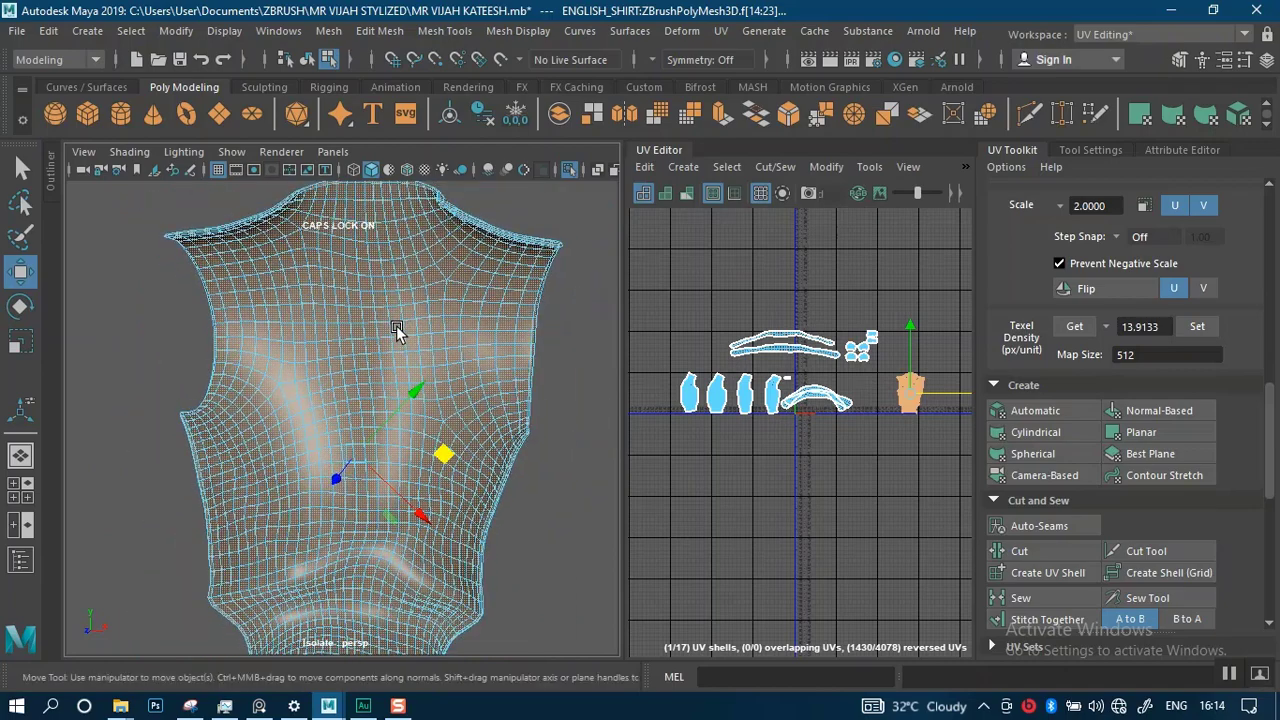
pyautogui.scroll(4, 400, 391)
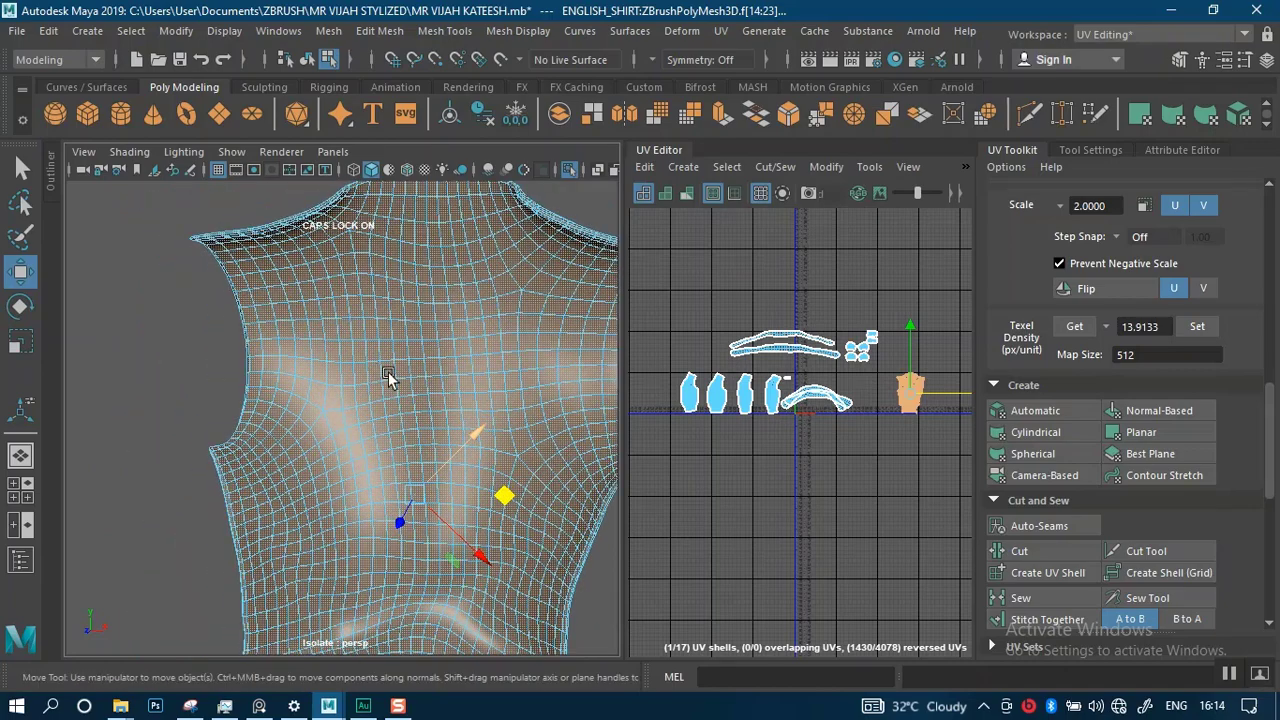
pyautogui.keyDown('alt'); pyautogui.moveTo(390, 378); pyautogui.dragTo(414, 529); pyautogui.keyUp('alt')
pyautogui.scroll(5, 434, 630)
pyautogui.keyDown('alt'); pyautogui.moveTo(434, 634); pyautogui.dragTo(358, 361); pyautogui.keyUp('alt')
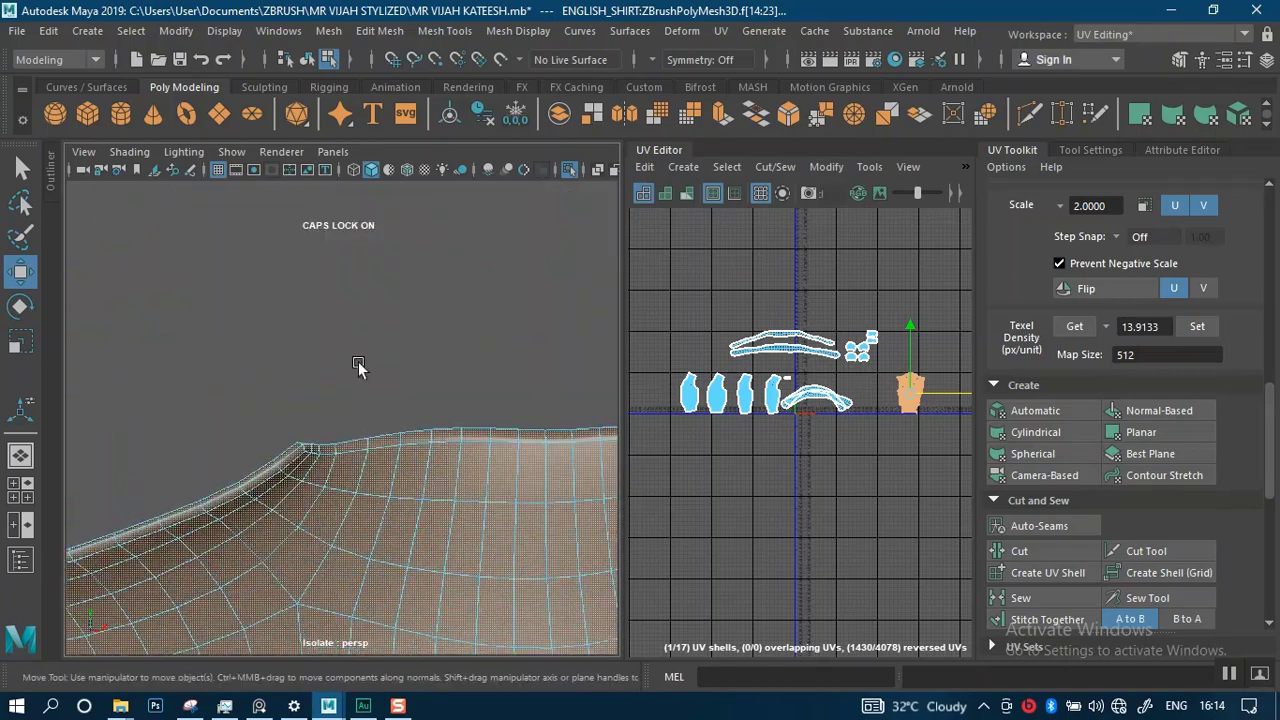
pyautogui.moveTo(368, 456); pyautogui.dragTo(367, 234, button='right')
pyautogui.keyDown('alt'); pyautogui.moveTo(389, 354); pyautogui.dragTo(403, 376); pyautogui.keyUp('alt')
pyautogui.scroll(3, 338, 555)
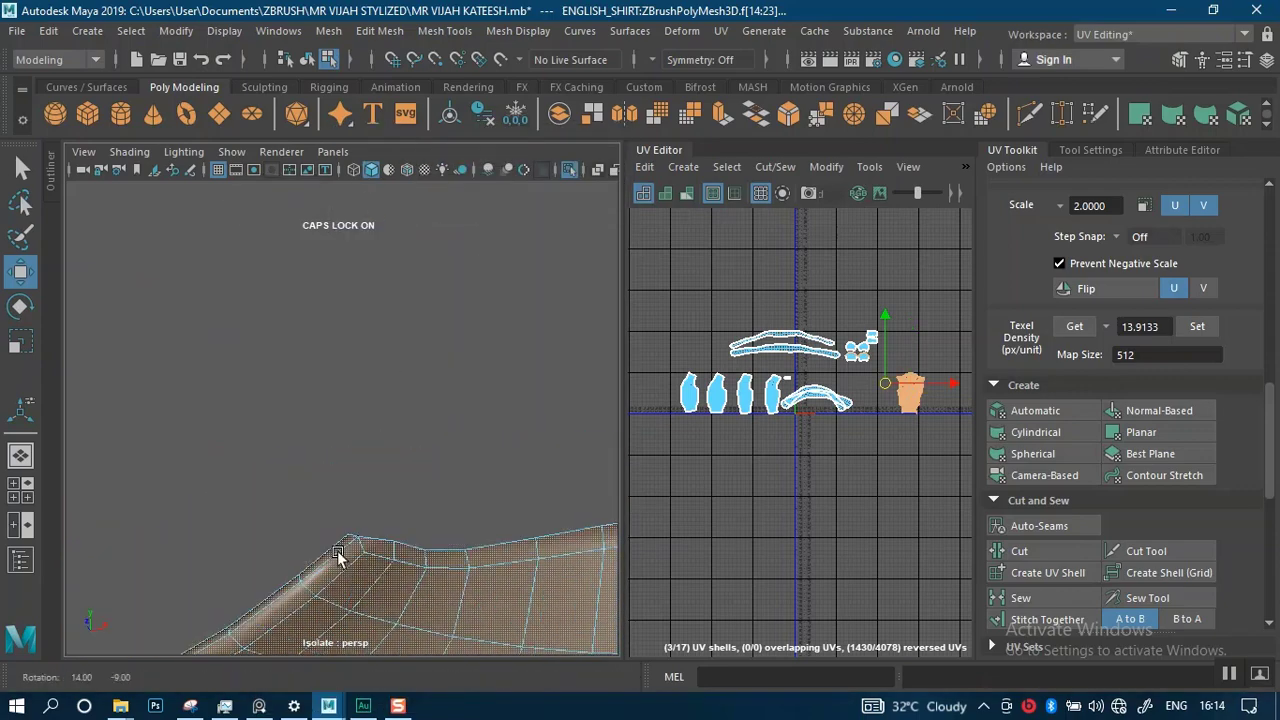
pyautogui.keyDown('alt'); pyautogui.moveTo(338, 557); pyautogui.dragTo(371, 414, button='middle'); pyautogui.keyUp('alt')
pyautogui.click(370, 415)
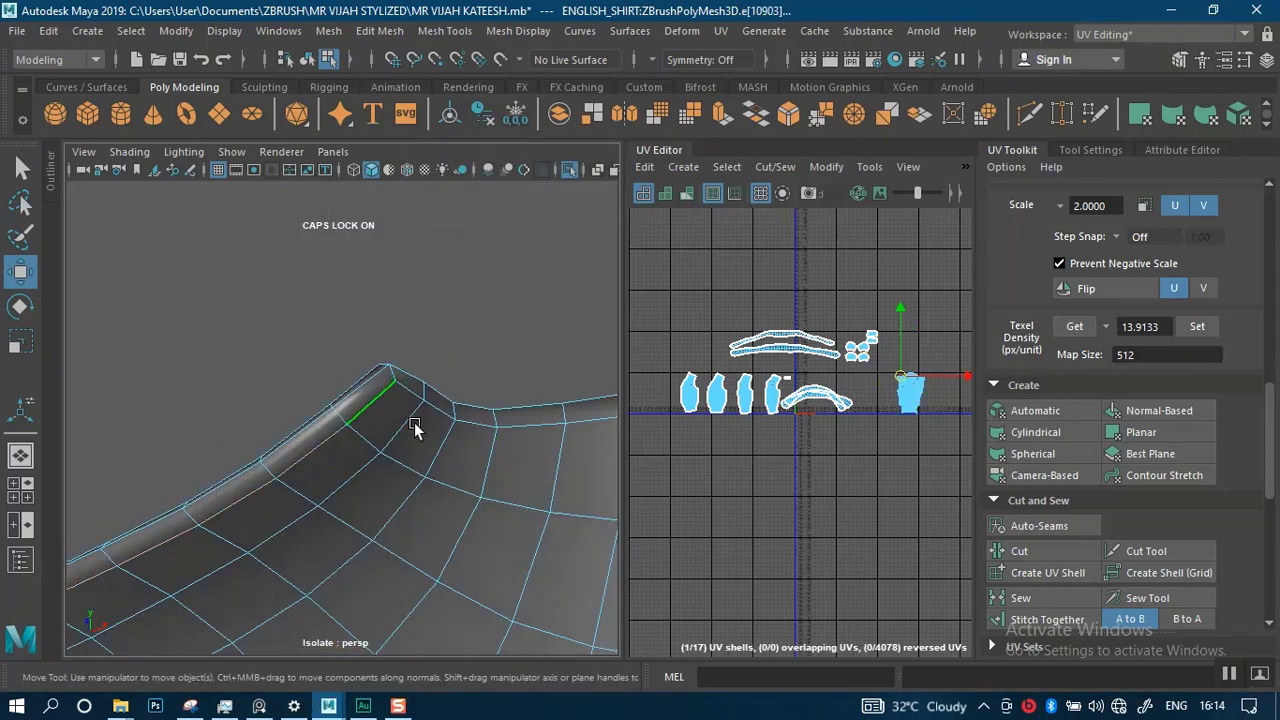
# - Extend the seam selection along the shoulder, armhole and side of the back panel, down to and across its hem
pyautogui.keyDown('alt'); pyautogui.moveTo(334, 510); pyautogui.dragTo(254, 483); pyautogui.keyUp('alt')
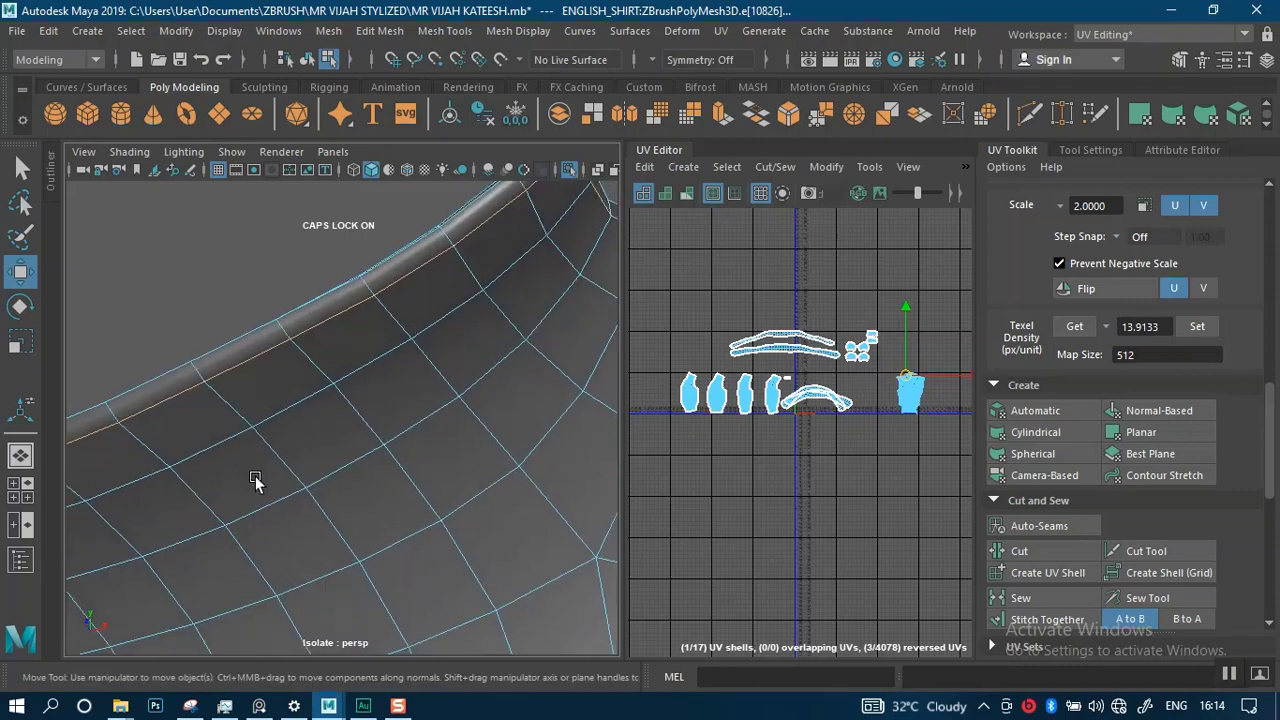
pyautogui.keyDown('alt'); pyautogui.moveTo(254, 483); pyautogui.dragTo(640, 263, button='middle'); pyautogui.keyUp('alt')
pyautogui.keyDown('alt'); pyautogui.moveTo(358, 438); pyautogui.dragTo(506, 360, button='middle'); pyautogui.keyUp('alt')
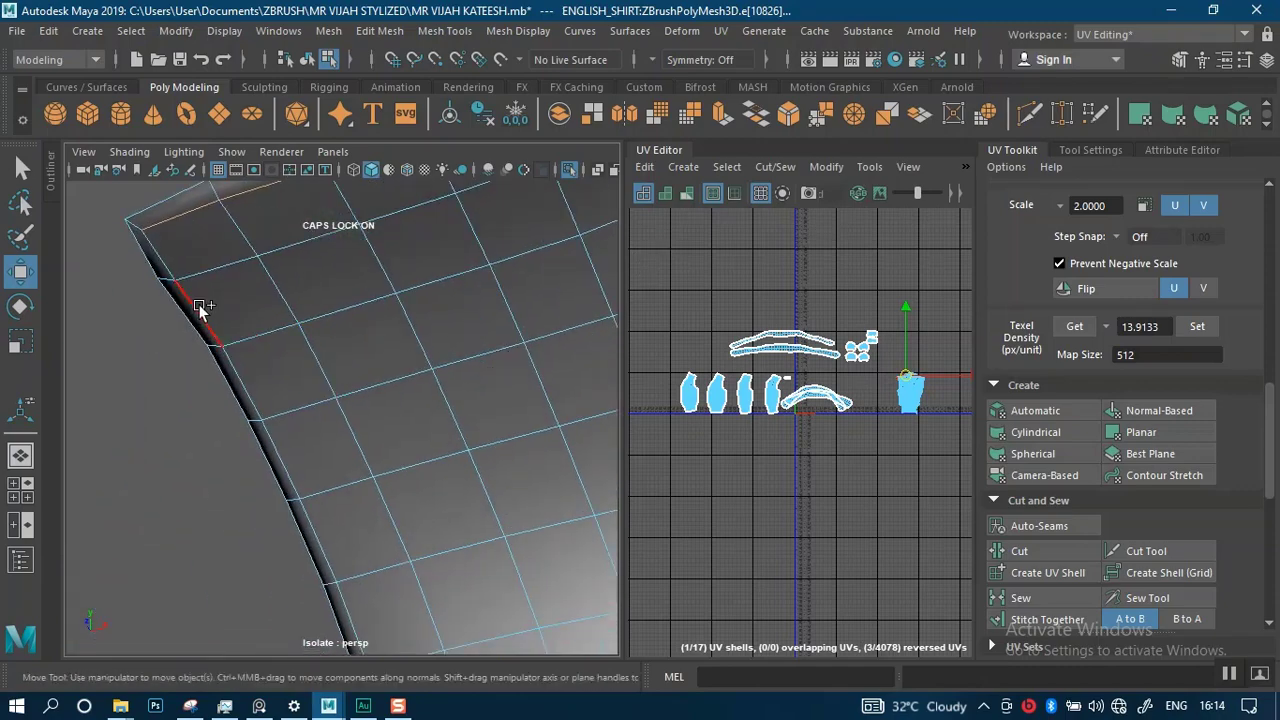
pyautogui.keyDown('alt'); pyautogui.moveTo(488, 530); pyautogui.dragTo(311, 518); pyautogui.keyUp('alt')
pyautogui.keyDown('alt'); pyautogui.moveTo(311, 518); pyautogui.dragTo(387, 363, button='middle'); pyautogui.keyUp('alt')
pyautogui.keyDown('alt'); pyautogui.moveTo(387, 363); pyautogui.dragTo(471, 363, button='right'); pyautogui.keyUp('alt')
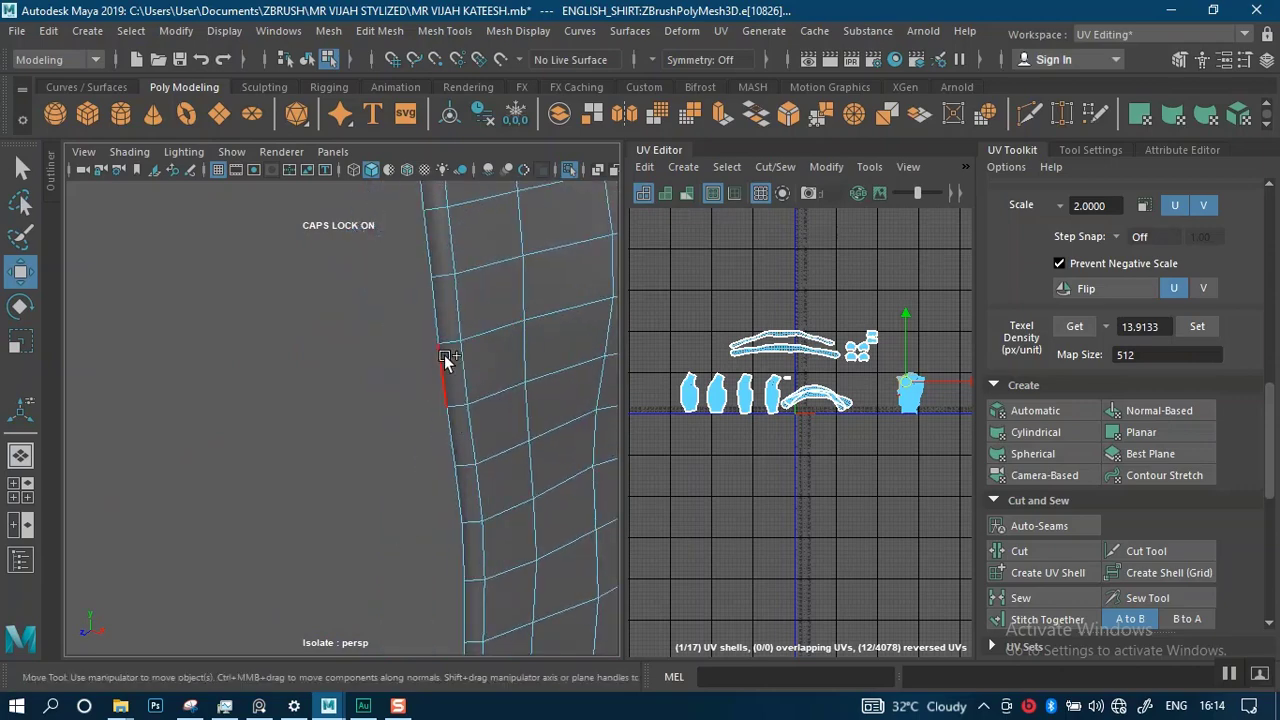
pyautogui.keyDown('alt'); pyautogui.moveTo(482, 390); pyautogui.dragTo(340, 420); pyautogui.keyUp('alt')
pyautogui.keyDown('alt'); pyautogui.moveTo(474, 452); pyautogui.dragTo(333, 389); pyautogui.keyUp('alt')
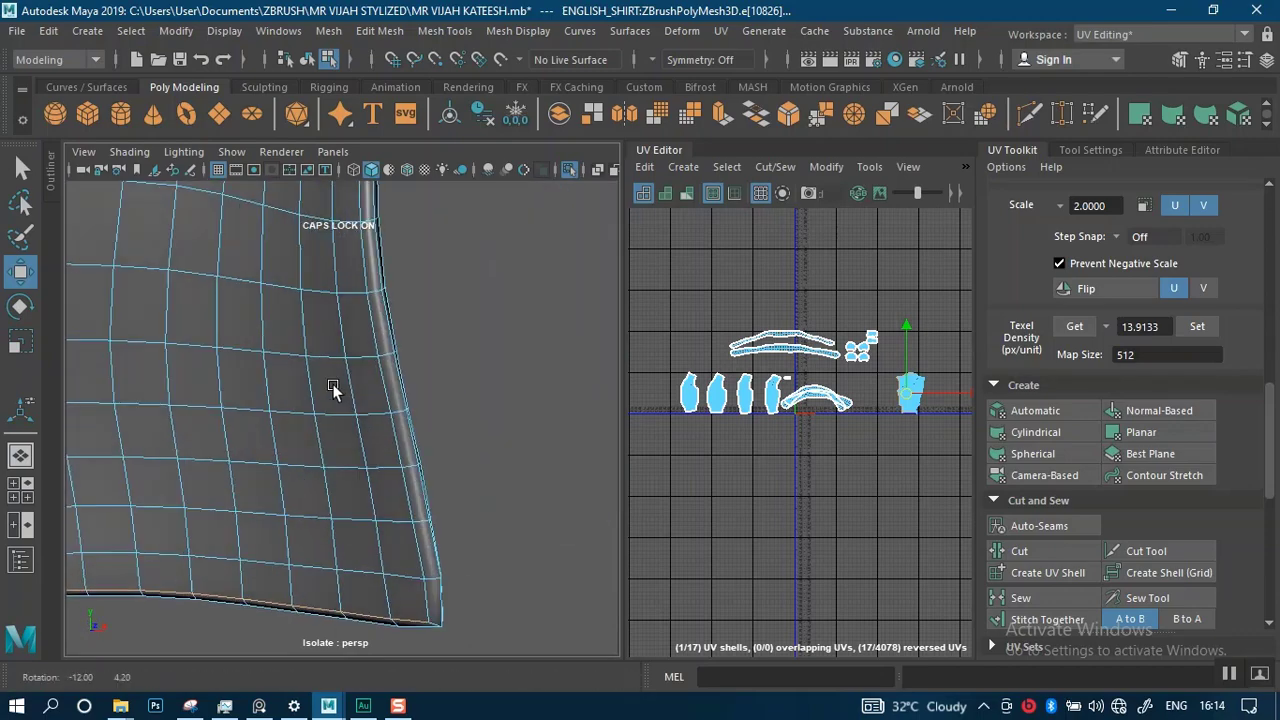
# - Add the inner border edges of the opposite side, armhole, shoulder and neckline to the seam selection
pyautogui.click(388, 428)
pyautogui.keyDown('alt'); pyautogui.moveTo(400, 471); pyautogui.dragTo(379, 404); pyautogui.keyUp('alt')
pyautogui.scroll(3, 445, 332)
pyautogui.keyDown('alt'); pyautogui.moveTo(445, 332); pyautogui.dragTo(391, 436, button='middle'); pyautogui.keyUp('alt')
pyautogui.scroll(3, 391, 436)
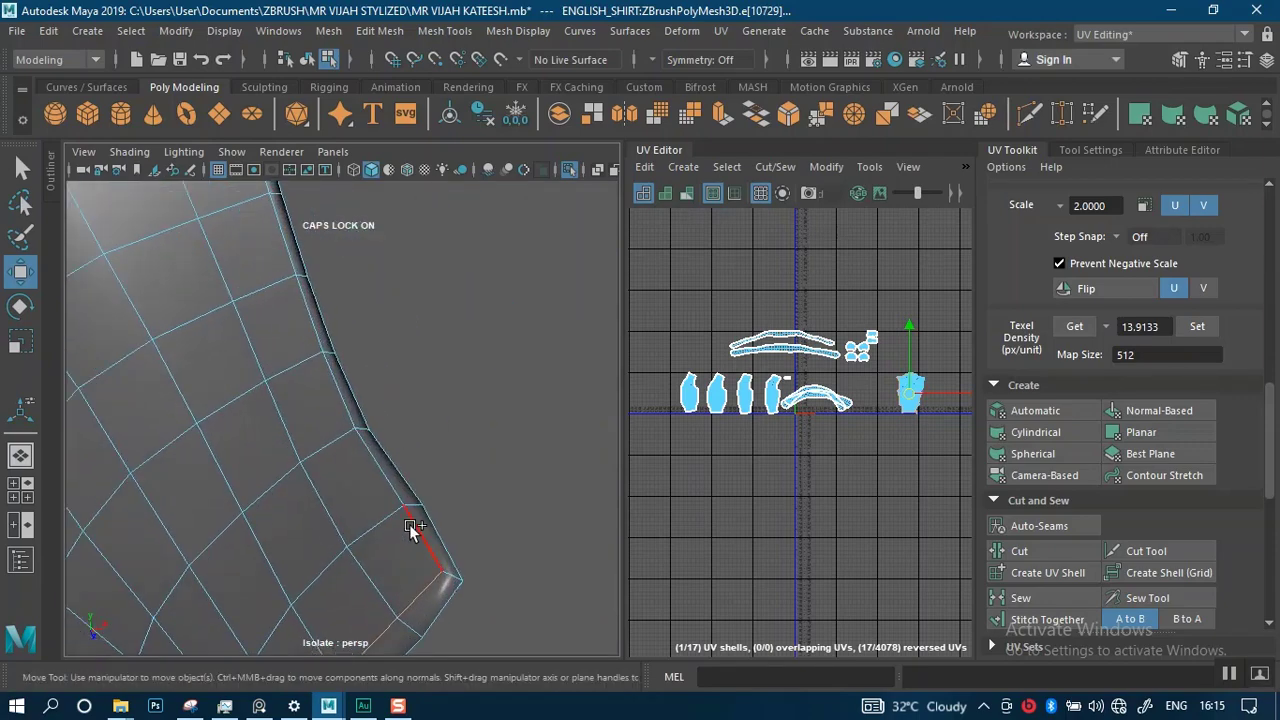
pyautogui.keyDown('alt'); pyautogui.moveTo(410, 528); pyautogui.dragTo(340, 443); pyautogui.keyUp('alt')
pyautogui.keyDown('alt'); pyautogui.moveTo(342, 520); pyautogui.dragTo(294, 320); pyautogui.keyUp('alt')
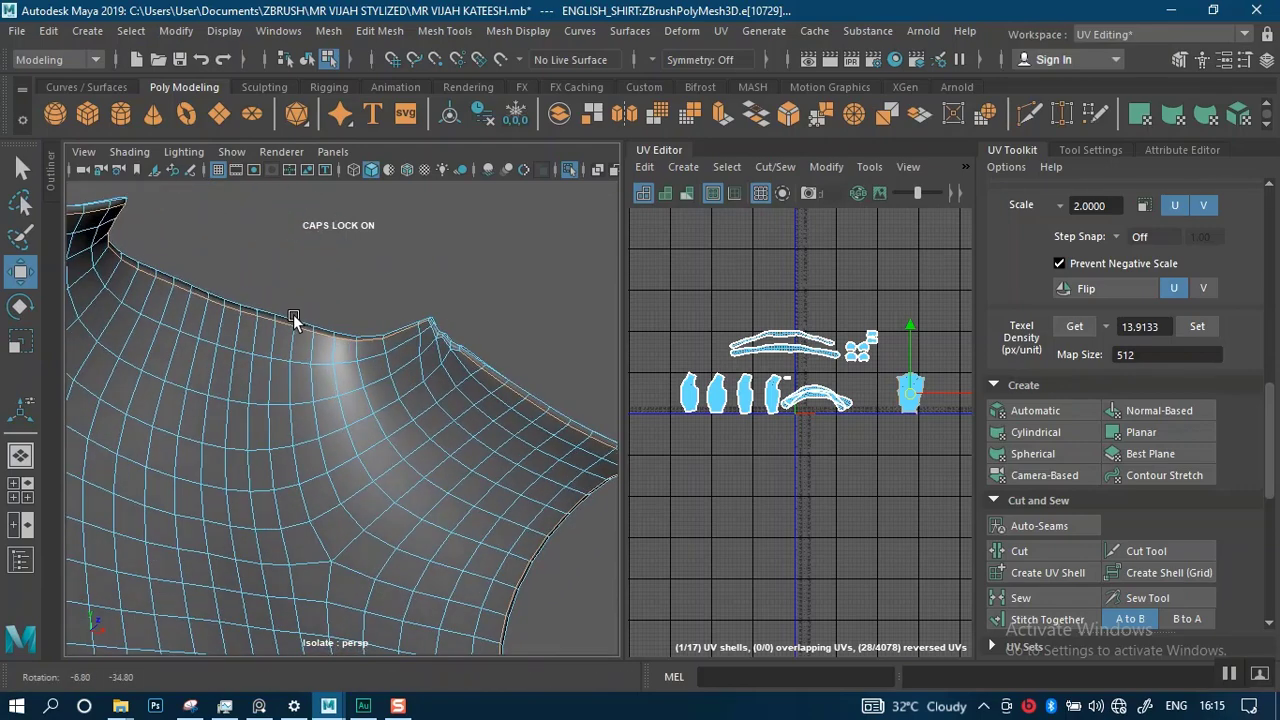
# - Close the seam selection around the jagged neck-to-shoulder corner and cut the UVs along it
pyautogui.keyDown('alt'); pyautogui.moveTo(357, 336); pyautogui.dragTo(429, 406, button='right'); pyautogui.keyUp('alt')
pyautogui.keyDown('alt'); pyautogui.moveTo(429, 406); pyautogui.dragTo(358, 408); pyautogui.keyUp('alt')
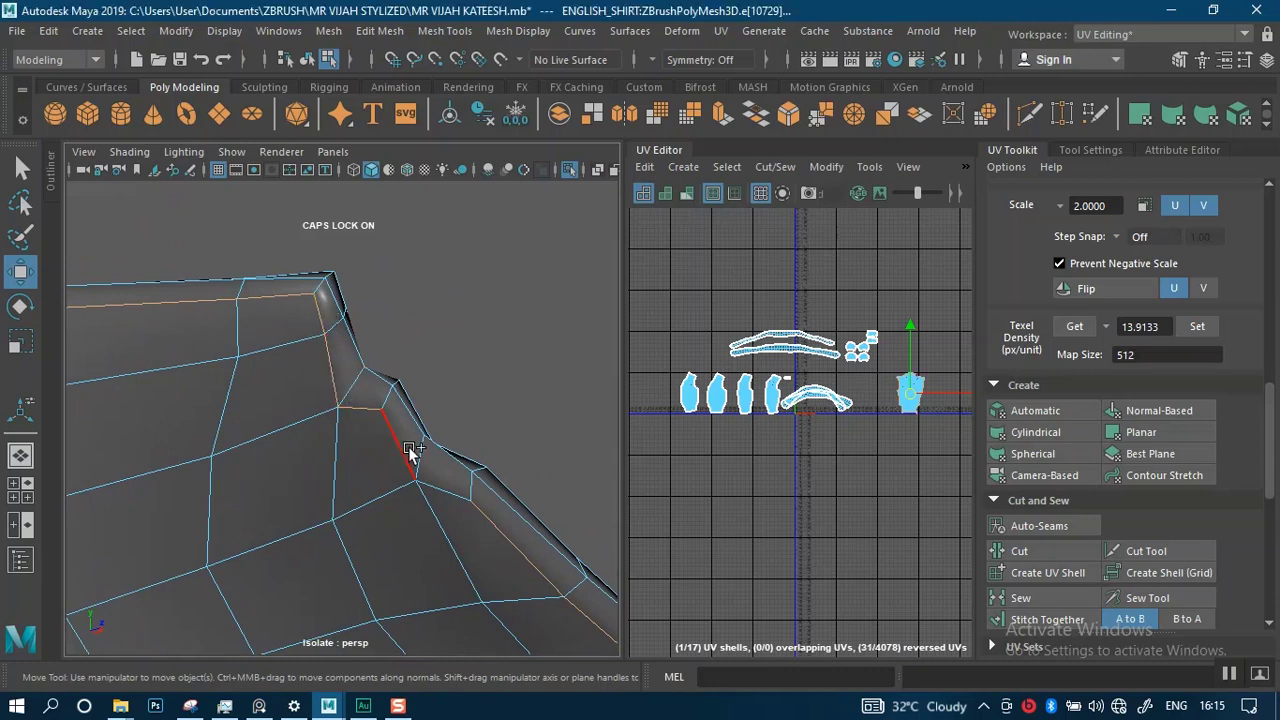
pyautogui.keyDown('alt'); pyautogui.moveTo(543, 487); pyautogui.dragTo(490, 320); pyautogui.keyUp('alt')
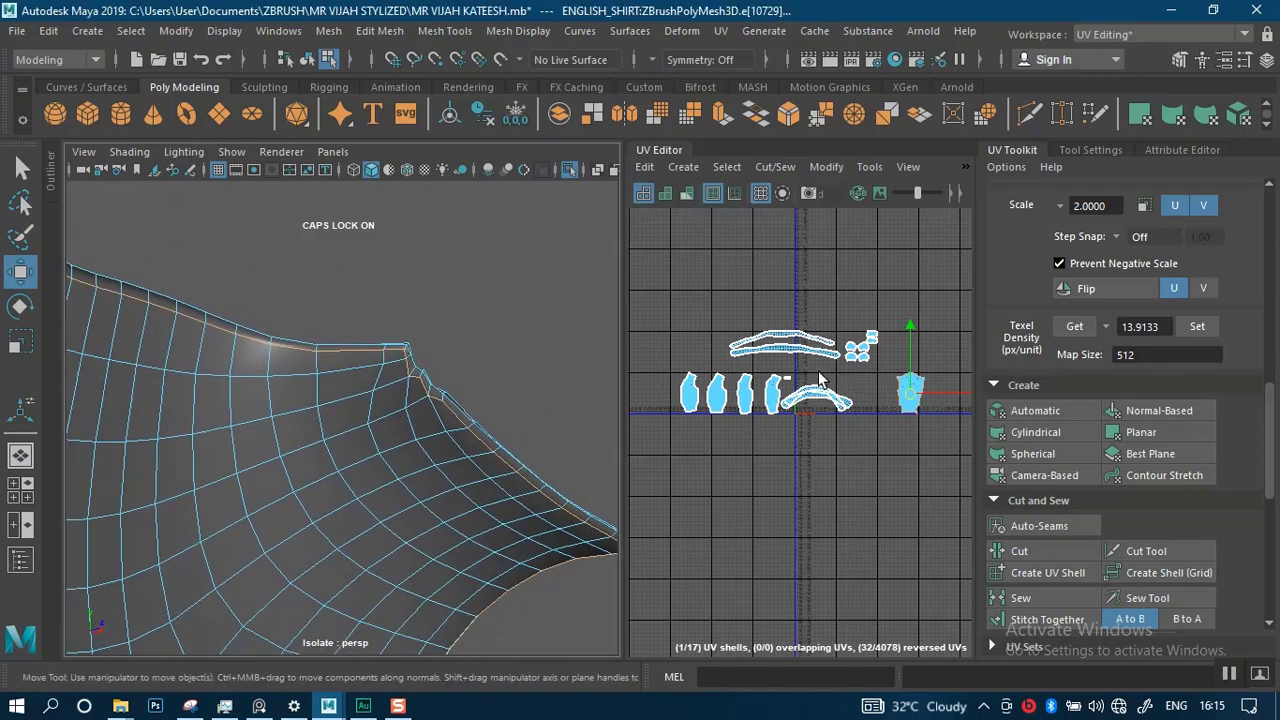
pyautogui.click(1038, 556)
# - Select both overlapping back panel shells and unfold them
pyautogui.moveTo(908, 336); pyautogui.dragTo(822, 308, button='right')
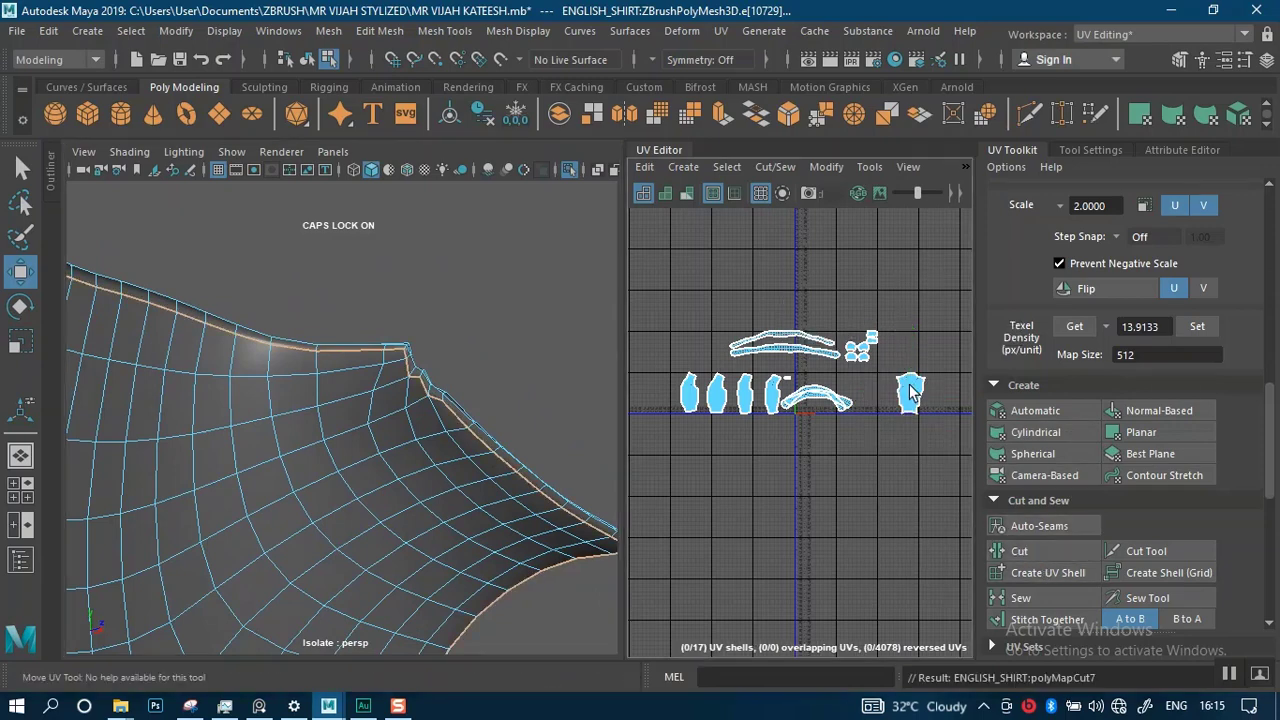
pyautogui.click(928, 415)
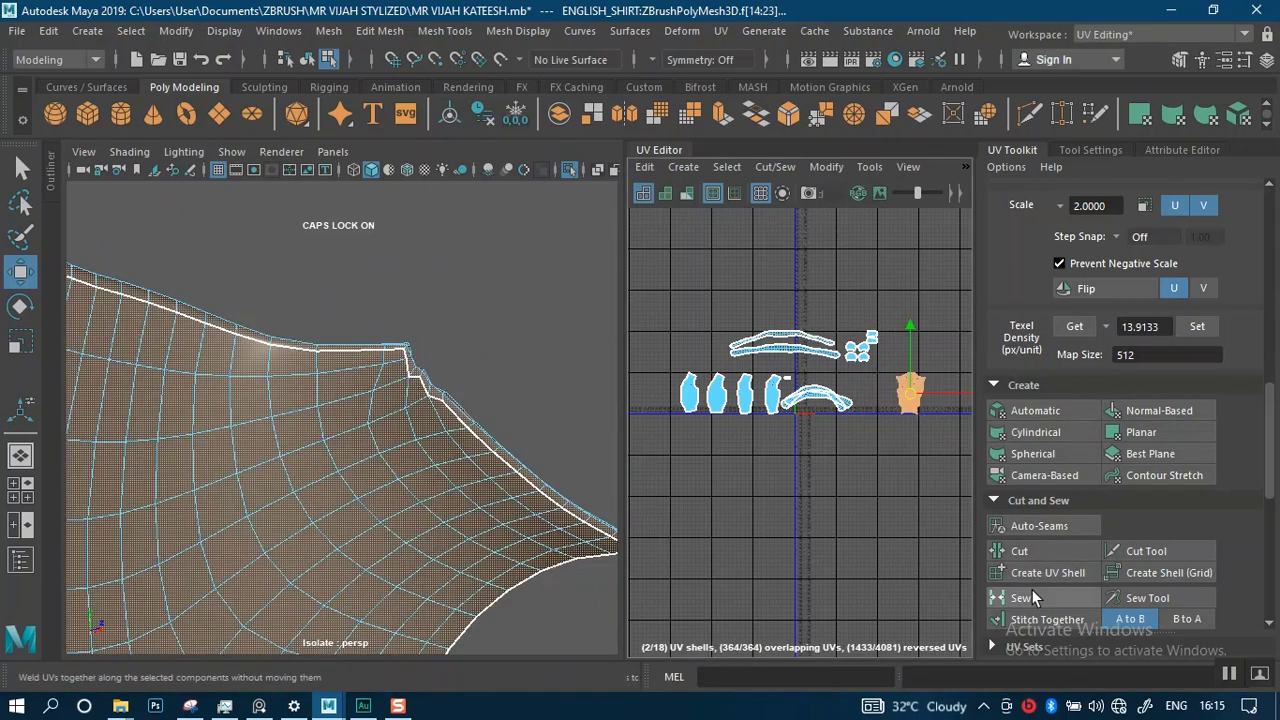
pyautogui.scroll(-3, 1032, 590)
pyautogui.click(1030, 522)
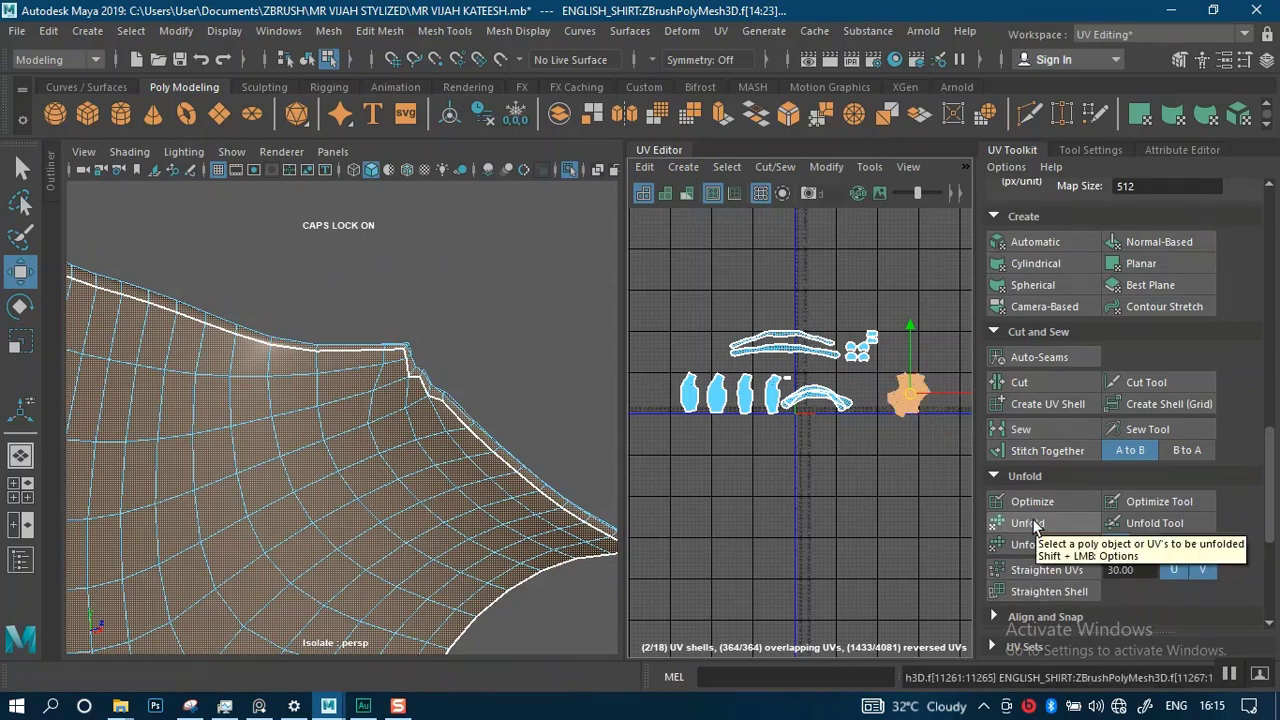
pyautogui.press('f')
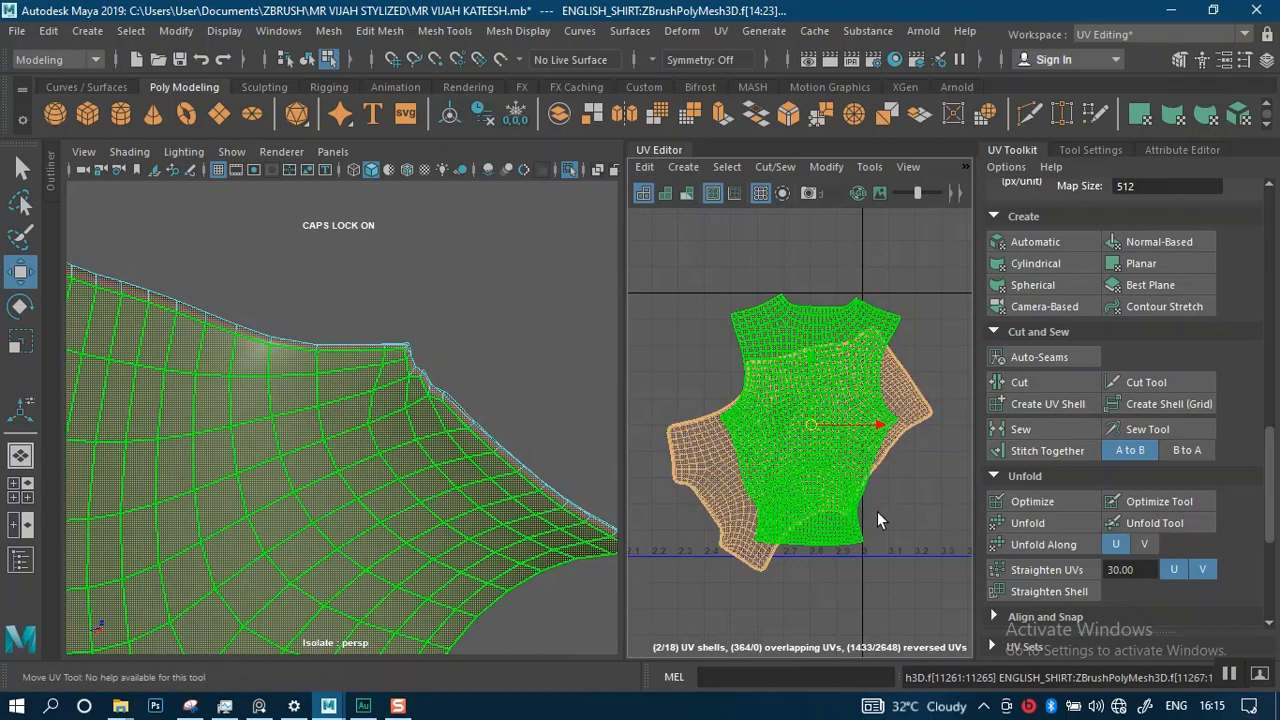
# - Rotate the tilted back panel shell until it stands upright with its neckline at the top
pyautogui.keyDown('alt'); pyautogui.moveTo(873, 475); pyautogui.dragTo(870, 471, button='middle'); pyautogui.keyUp('alt')
pyautogui.click(895, 386)
pyautogui.press('e')
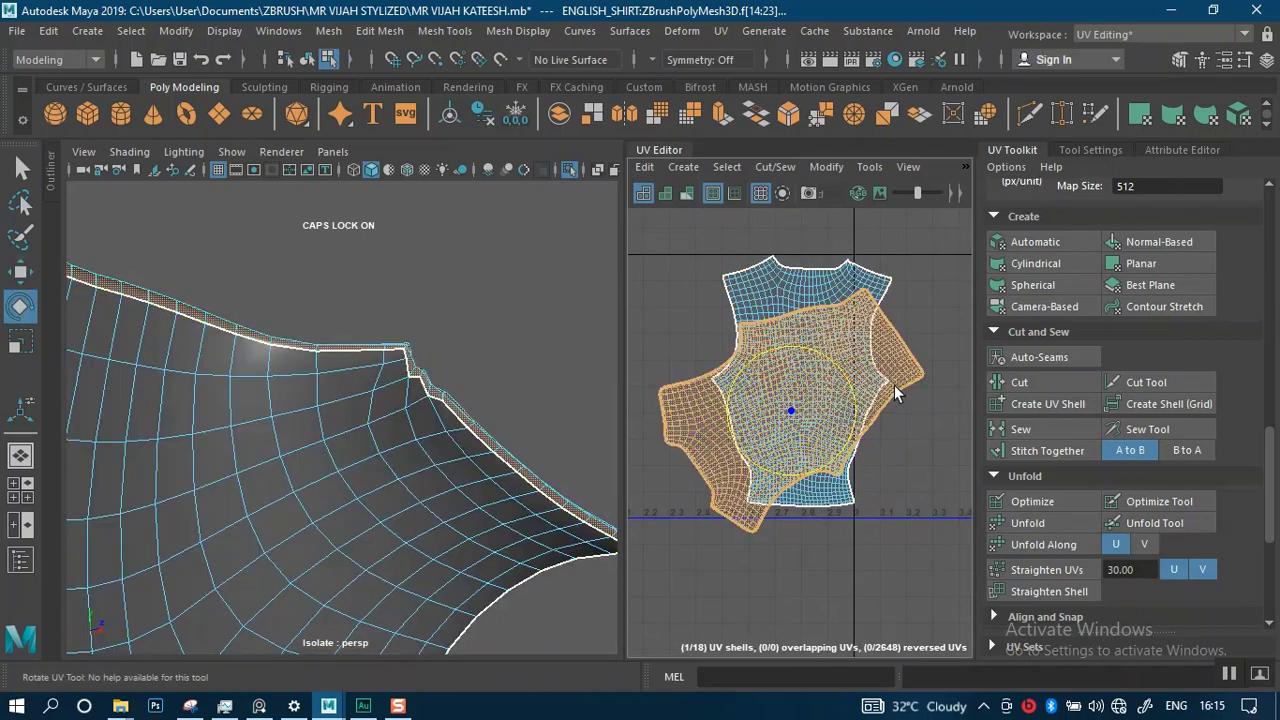
pyautogui.moveTo(854, 409); pyautogui.dragTo(714, 515)
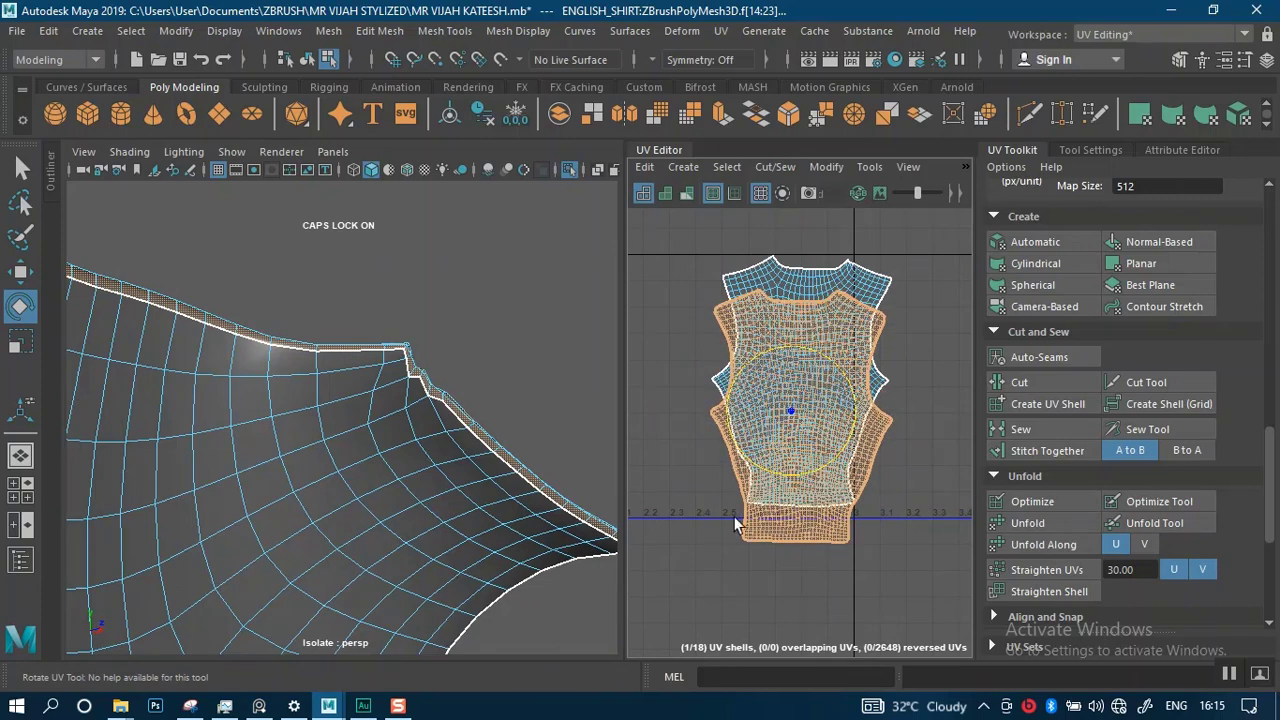
# - Select all of the shirt's UV shells and lay them out together inside the 0–1 UV tile
pyautogui.keyDown('alt'); pyautogui.moveTo(752, 418); pyautogui.dragTo(746, 200, button='right'); pyautogui.keyUp('alt')
pyautogui.keyDown('alt'); pyautogui.moveTo(754, 323); pyautogui.dragTo(755, 337, button='middle'); pyautogui.keyUp('alt')
pyautogui.scroll(-5, 755, 336)
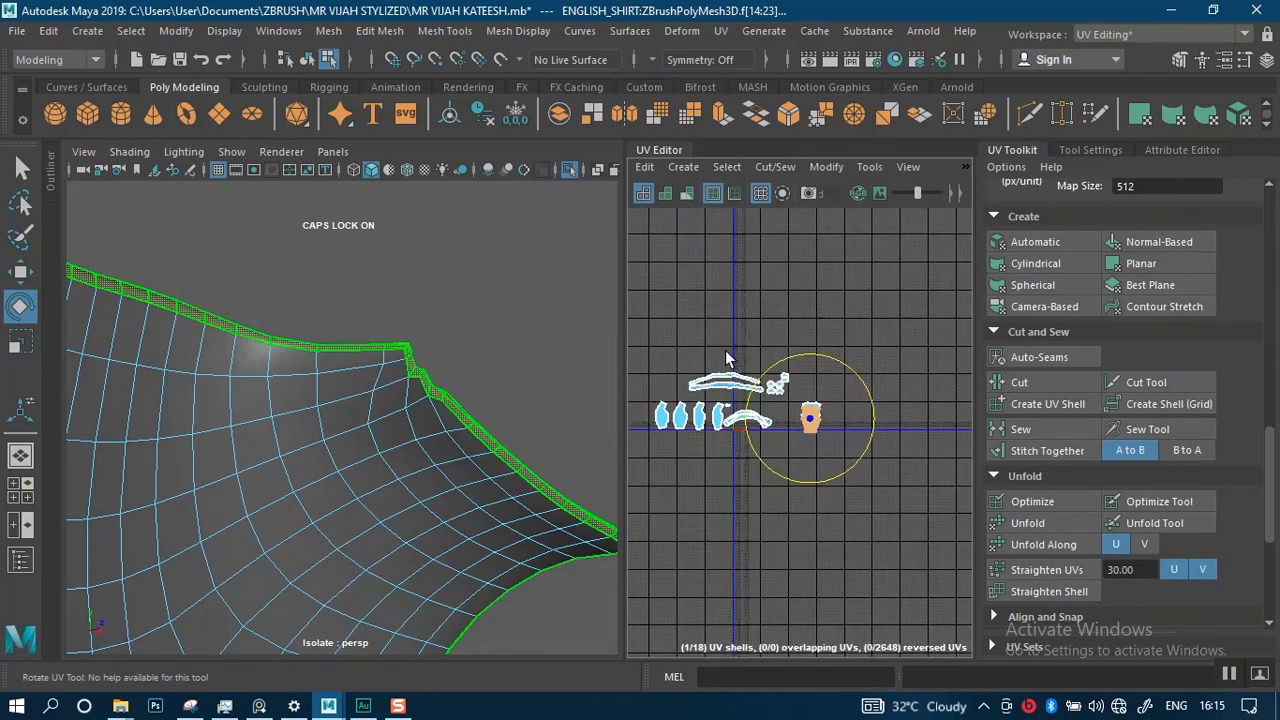
pyautogui.hotkey('ctrl', 'shift', 'a')
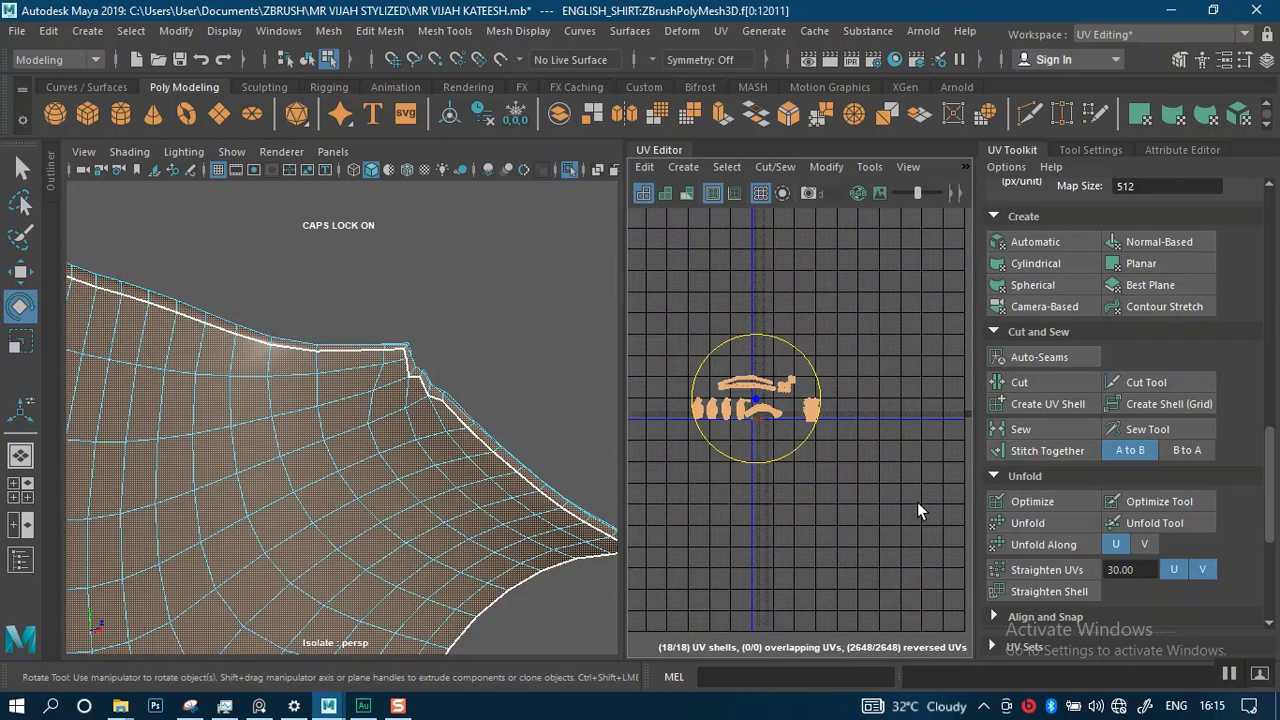
pyautogui.scroll(-5, 1020, 576)
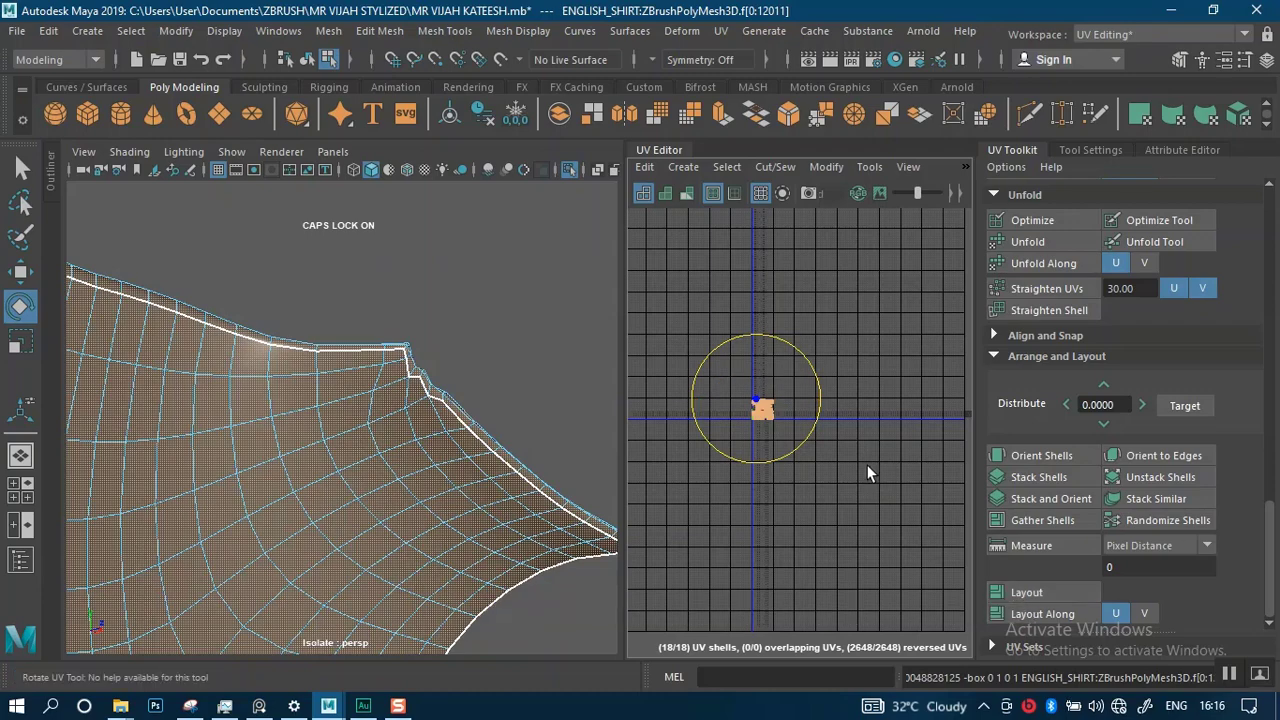
pyautogui.press('f')
# - Clear the UV selection and examine the packed layout, checking the sleeve, collar, front and back shells up close
pyautogui.keyDown('alt'); pyautogui.moveTo(778, 480); pyautogui.dragTo(784, 580, button='right'); pyautogui.keyUp('alt')
pyautogui.keyDown('alt'); pyautogui.moveTo(733, 460); pyautogui.dragTo(787, 428, button='middle'); pyautogui.keyUp('alt')
pyautogui.keyDown('alt'); pyautogui.moveTo(787, 428); pyautogui.dragTo(816, 464, button='right'); pyautogui.keyUp('alt')
pyautogui.keyDown('alt'); pyautogui.moveTo(843, 400); pyautogui.dragTo(748, 460, button='middle'); pyautogui.keyUp('alt')
pyautogui.keyDown('alt'); pyautogui.moveTo(748, 460); pyautogui.dragTo(818, 453, button='right'); pyautogui.keyUp('alt')
pyautogui.keyDown('alt'); pyautogui.moveTo(818, 453); pyautogui.dragTo(742, 422, button='middle'); pyautogui.keyUp('alt')
pyautogui.click(810, 298)
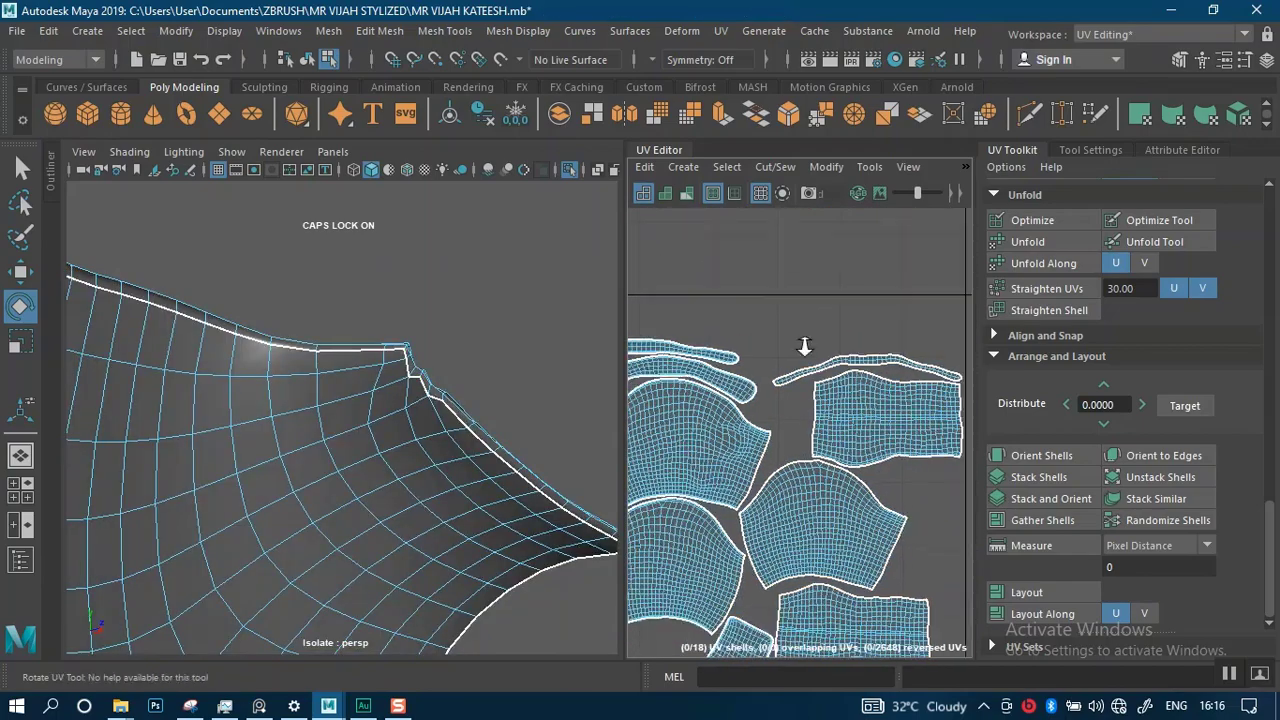
pyautogui.scroll(4, 806, 346)
pyautogui.keyDown('alt'); pyautogui.moveTo(868, 357); pyautogui.dragTo(929, 327, button='middle'); pyautogui.keyUp('alt')
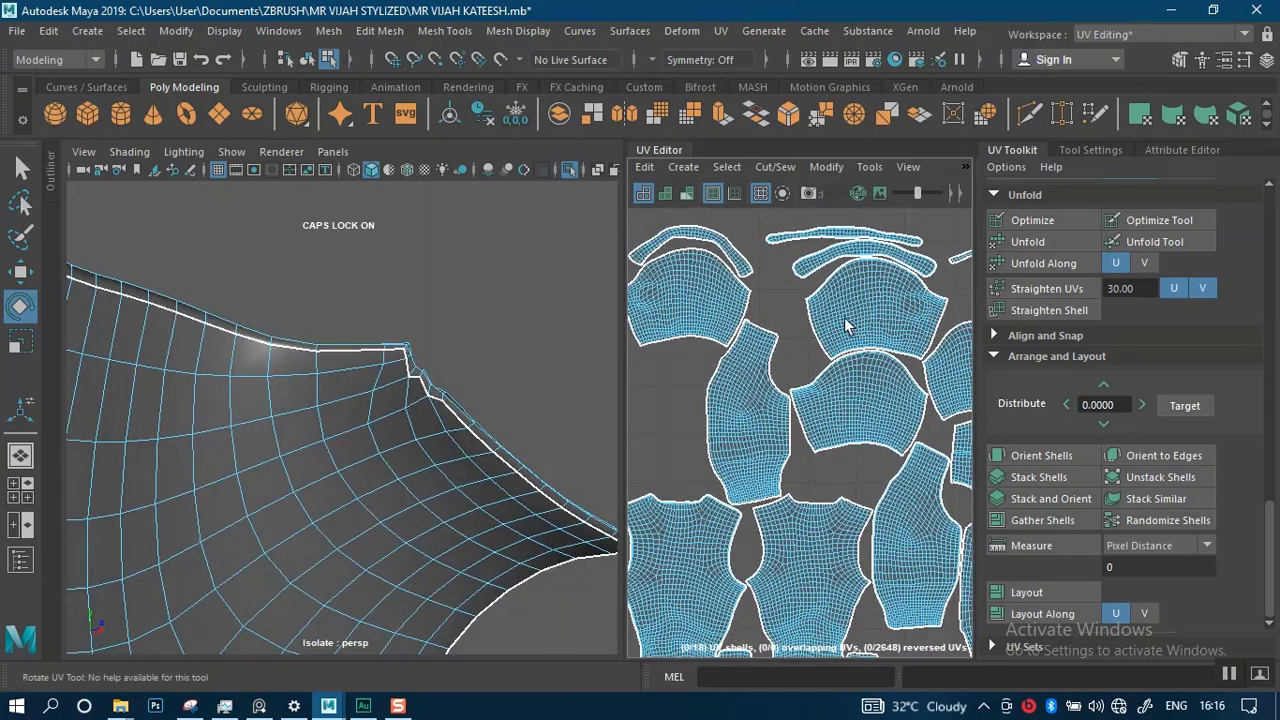
pyautogui.keyDown('alt'); pyautogui.moveTo(845, 327); pyautogui.dragTo(886, 356, button='middle'); pyautogui.keyUp('alt')
pyautogui.keyDown('alt'); pyautogui.moveTo(886, 356); pyautogui.dragTo(815, 369, button='right'); pyautogui.keyUp('alt')
pyautogui.keyDown('alt'); pyautogui.moveTo(815, 369); pyautogui.dragTo(740, 369, button='middle'); pyautogui.keyUp('alt')
pyautogui.keyDown('alt'); pyautogui.moveTo(740, 369); pyautogui.dragTo(770, 486, button='right'); pyautogui.keyUp('alt')
pyautogui.keyDown('alt'); pyautogui.moveTo(760, 363); pyautogui.dragTo(813, 460, button='middle'); pyautogui.keyUp('alt')
pyautogui.keyDown('alt'); pyautogui.moveTo(813, 460); pyautogui.dragTo(820, 543, button='right'); pyautogui.keyUp('alt')
pyautogui.keyDown('alt'); pyautogui.moveTo(722, 412); pyautogui.dragTo(820, 420, button='middle'); pyautogui.keyUp('alt')
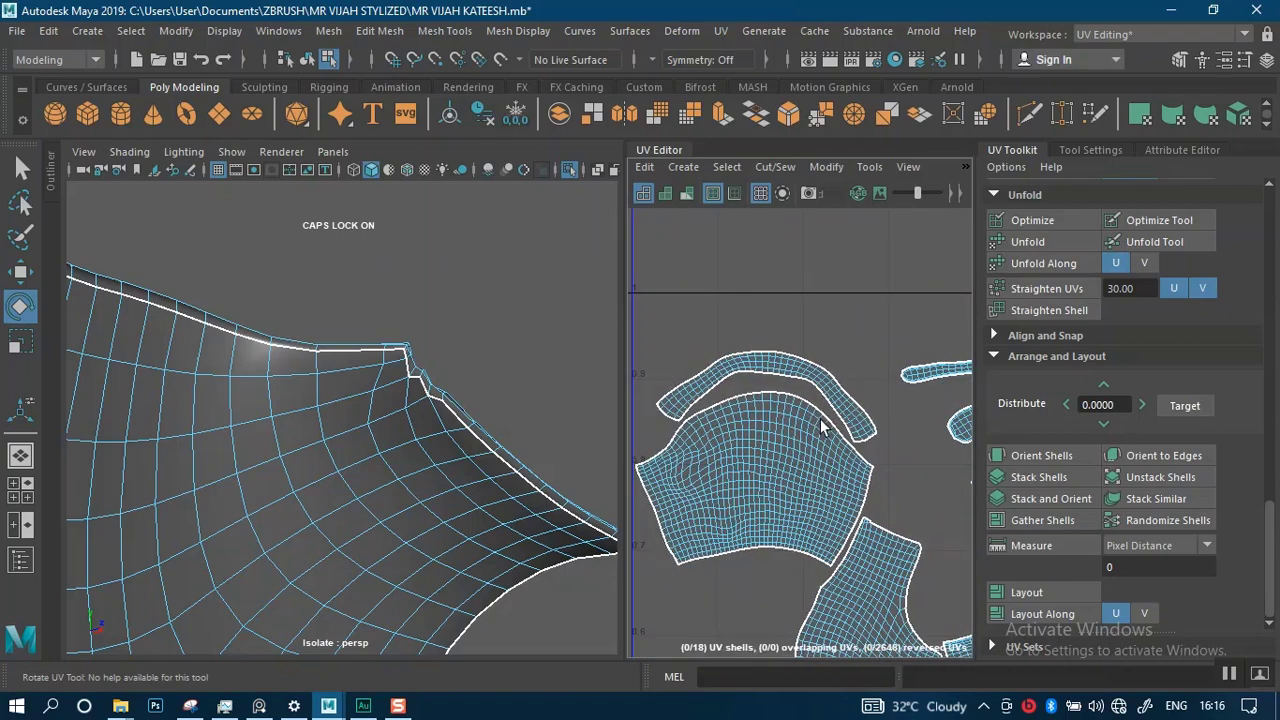
pyautogui.keyDown('alt'); pyautogui.moveTo(822, 428); pyautogui.dragTo(815, 577, button='right'); pyautogui.keyUp('alt')
pyautogui.keyDown('alt'); pyautogui.moveTo(791, 400); pyautogui.dragTo(818, 392, button='middle'); pyautogui.keyUp('alt')
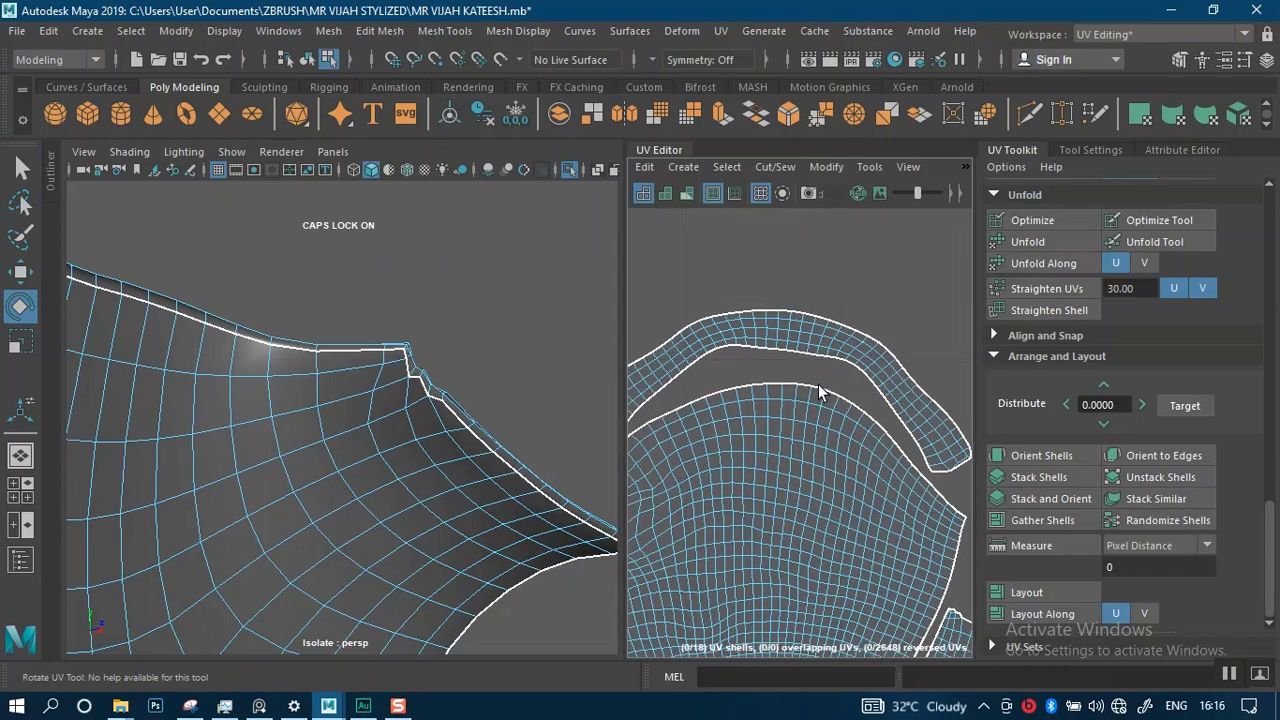
# - Bring the full character back from isolation and frame the shirt collar from the front
pyautogui.keyDown('alt'); pyautogui.moveTo(389, 415); pyautogui.dragTo(322, 271, button='right'); pyautogui.keyUp('alt')
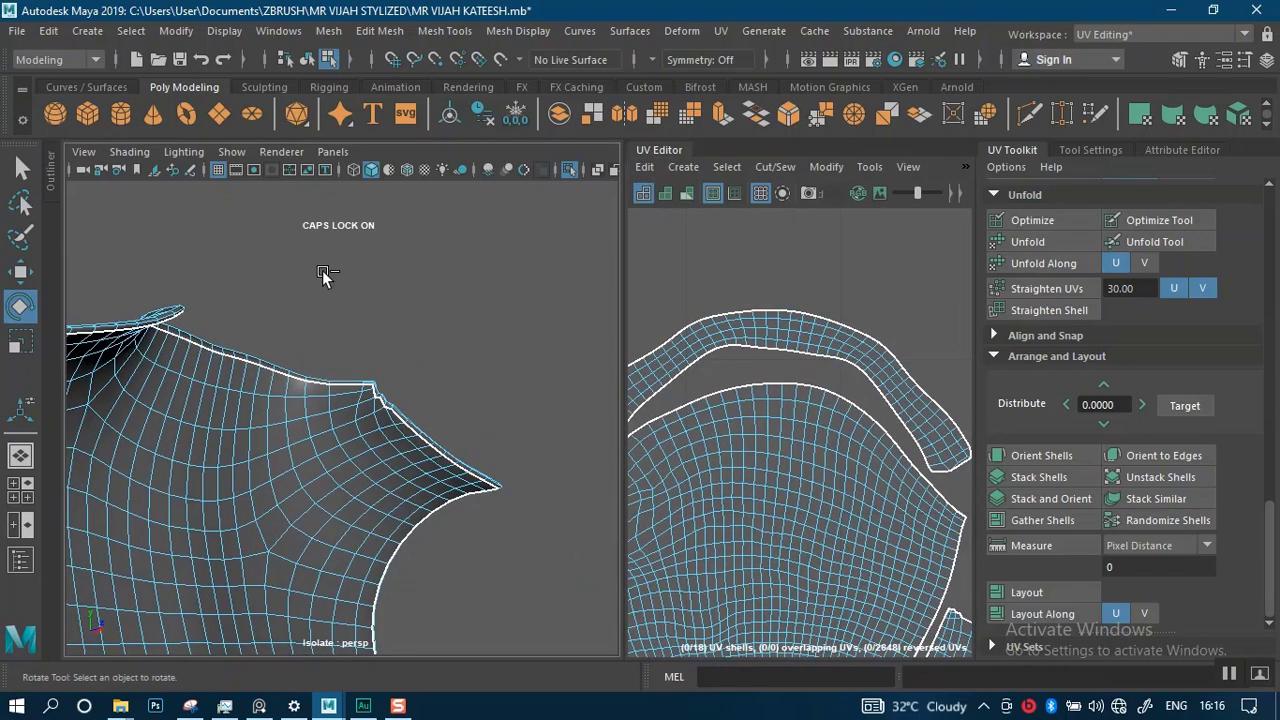
pyautogui.scroll(-3, 322, 270)
pyautogui.scroll(-3, 278, 347)
pyautogui.scroll(-3, 278, 347)
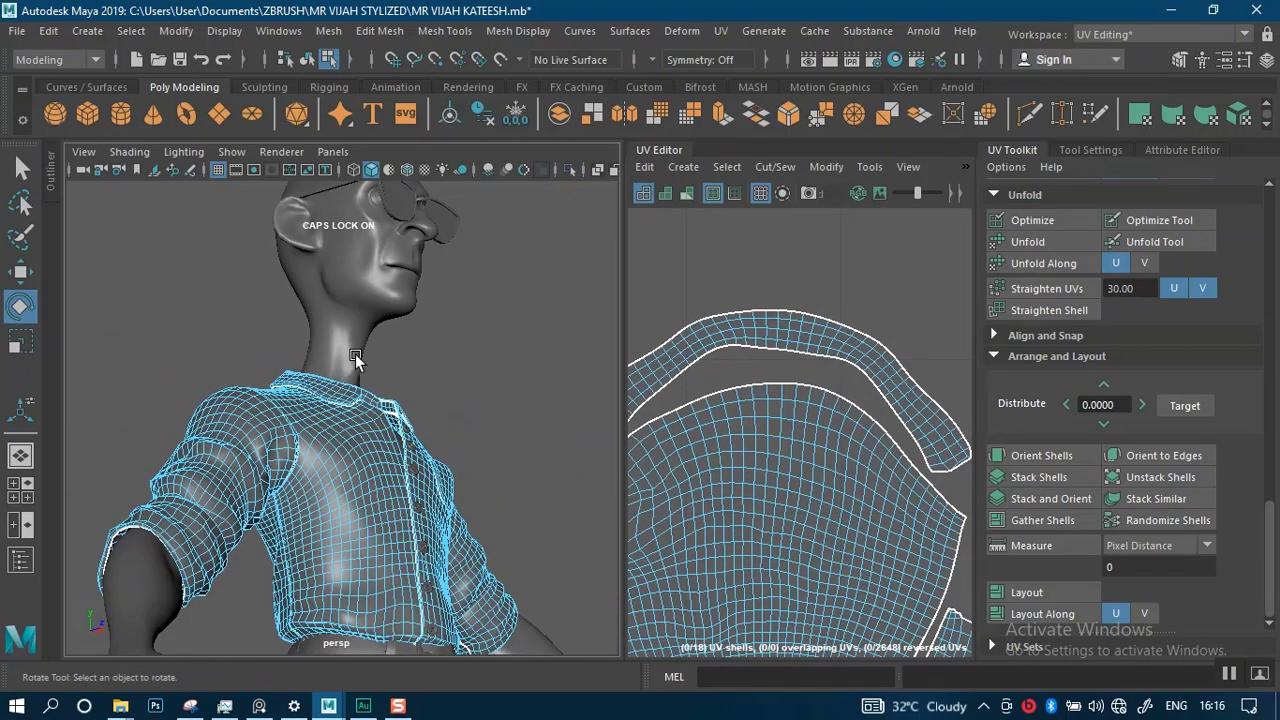
pyautogui.keyDown('alt'); pyautogui.moveTo(355, 354); pyautogui.dragTo(277, 397); pyautogui.keyUp('alt')
pyautogui.scroll(4, 277, 397)
pyautogui.keyDown('alt'); pyautogui.moveTo(335, 482); pyautogui.dragTo(392, 435, button='middle'); pyautogui.keyUp('alt')
pyautogui.scroll(-1, 765, 325)
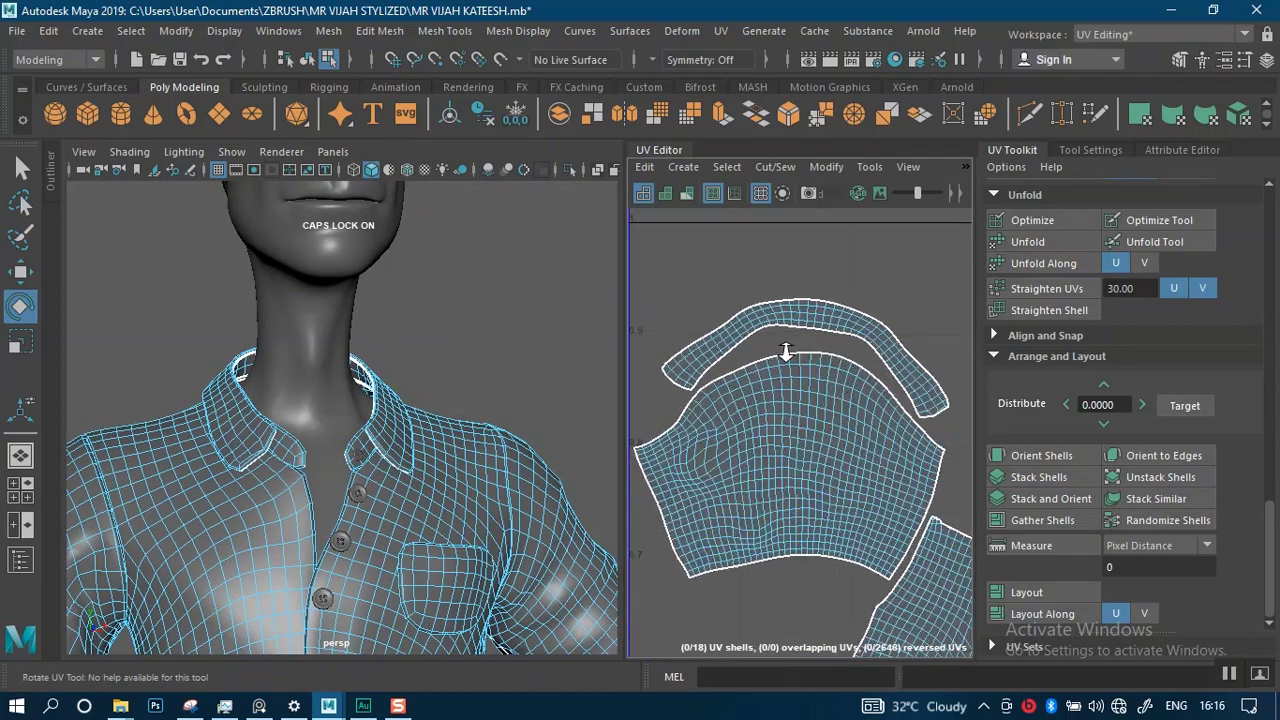
# - Select the two arched collar shells, checking them on the collar mesh, and move both above the 0–1 UV tile
pyautogui.click(786, 310)
pyautogui.scroll(-2, 810, 330)
pyautogui.scroll(-2, 760, 350)
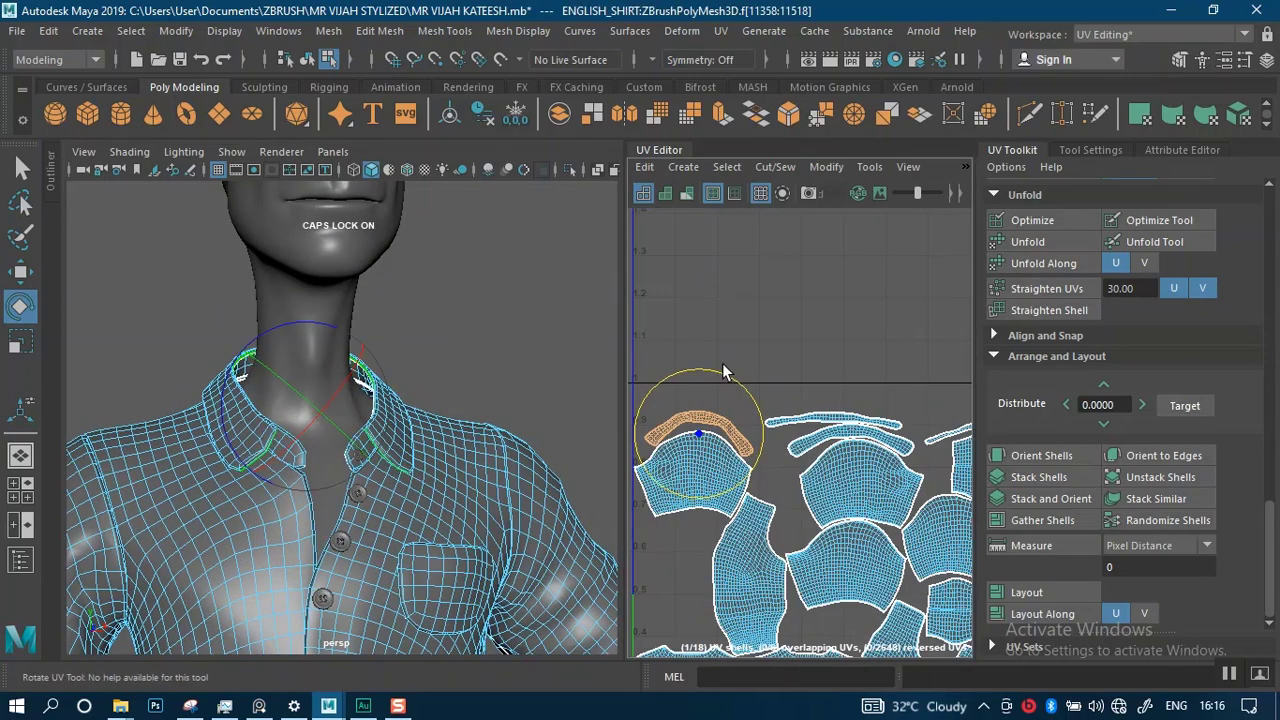
pyautogui.scroll(4, 390, 420)
pyautogui.keyDown('alt'); pyautogui.moveTo(429, 414); pyautogui.dragTo(487, 468); pyautogui.keyUp('alt')
pyautogui.keyDown('alt'); pyautogui.moveTo(461, 372); pyautogui.dragTo(390, 490); pyautogui.keyUp('alt')
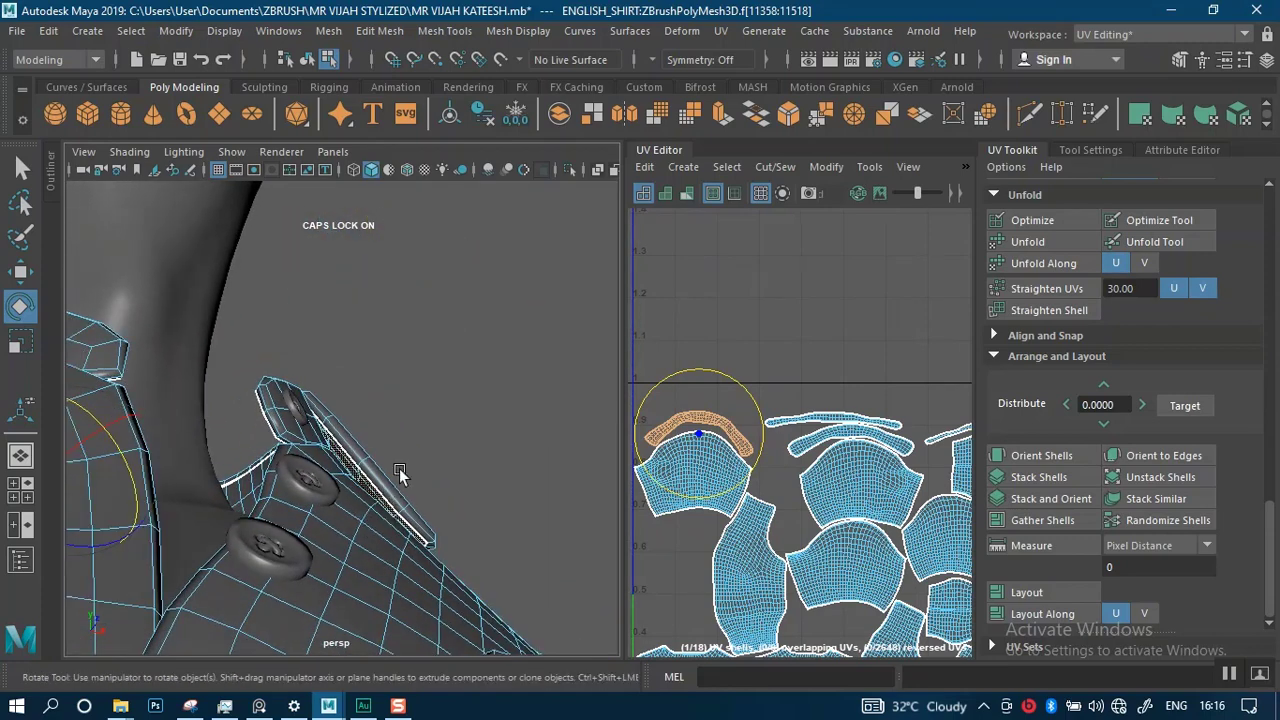
pyautogui.doubleClick(384, 478)
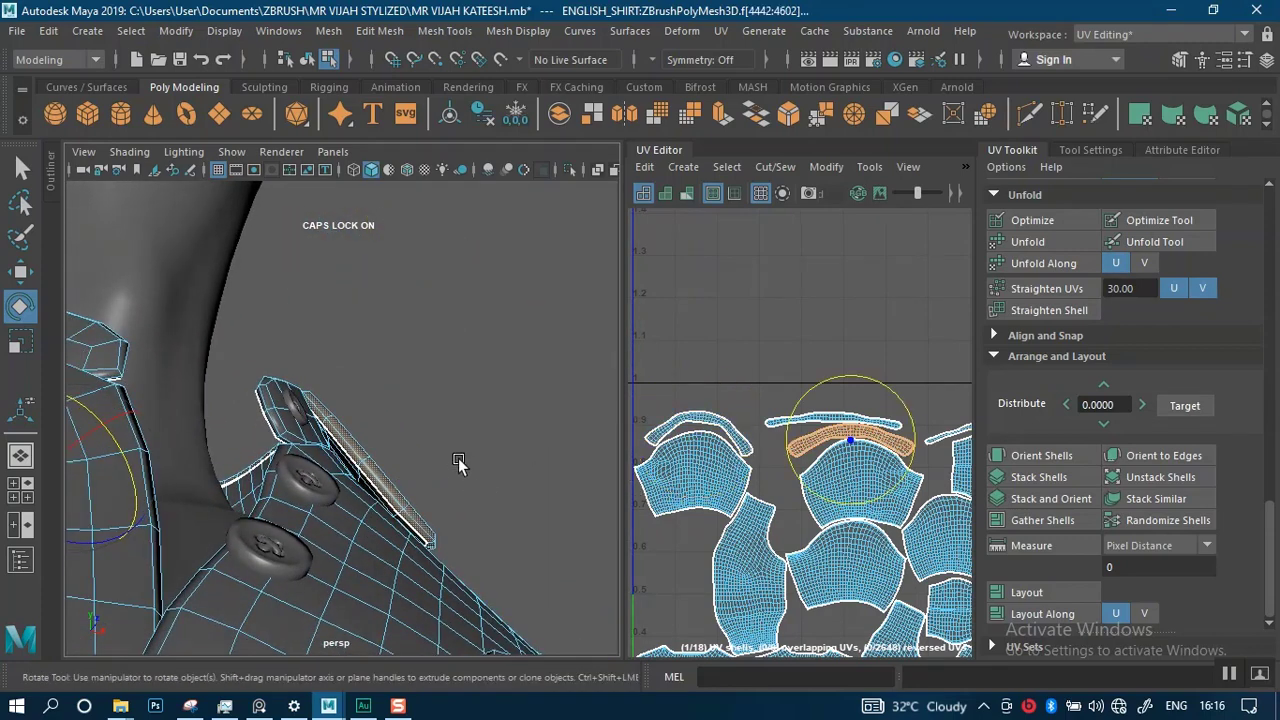
pyautogui.moveTo(377, 473); pyautogui.dragTo(368, 481)
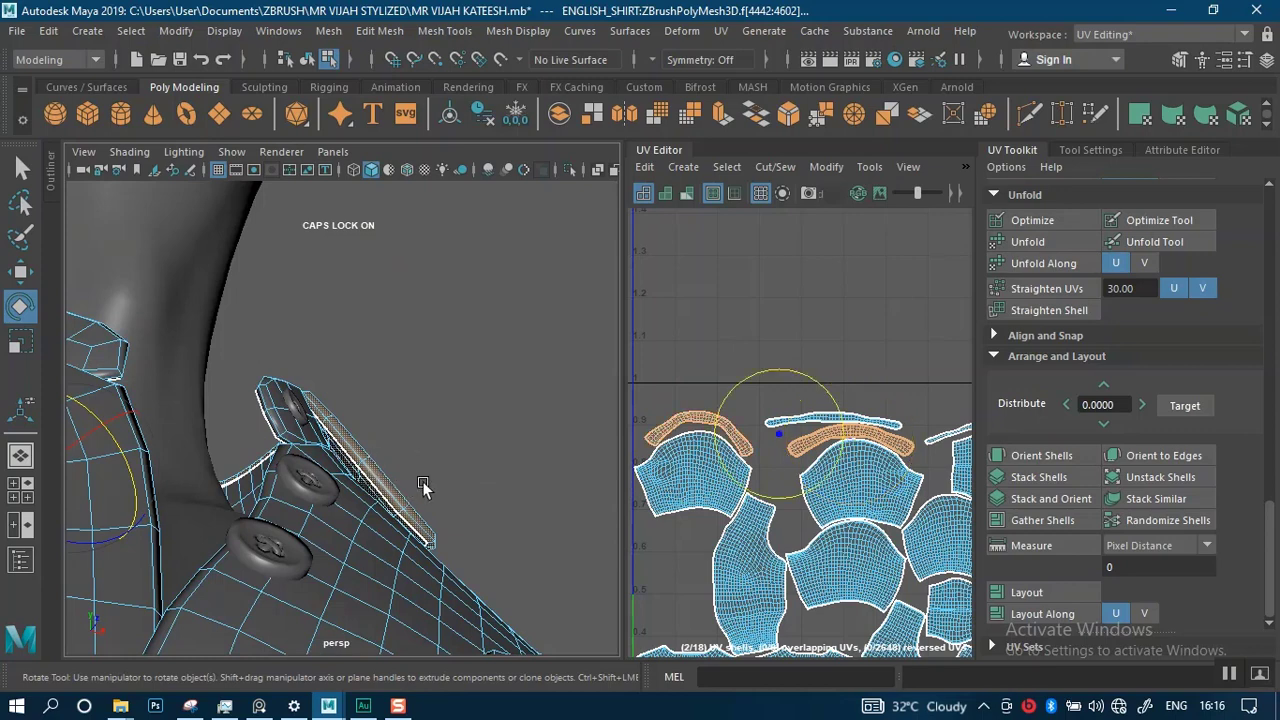
pyautogui.scroll(-2, 756, 470)
pyautogui.press('w')
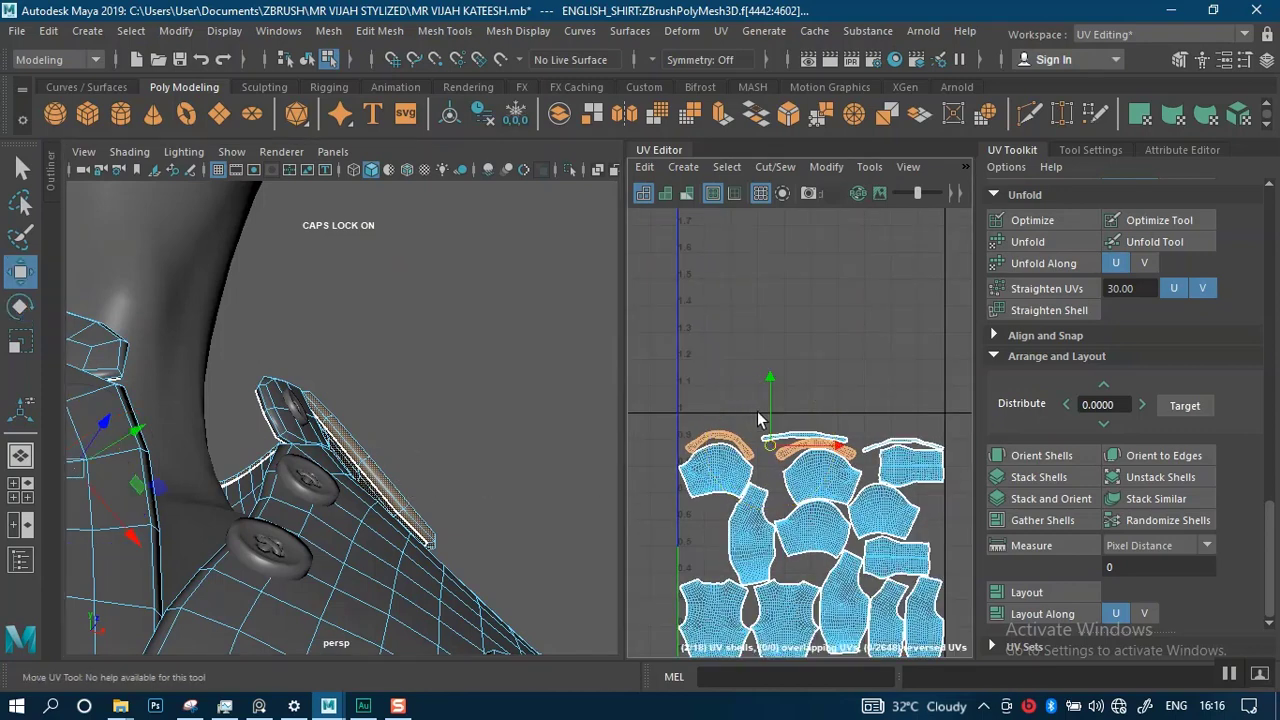
pyautogui.moveTo(757, 420); pyautogui.dragTo(781, 284)
pyautogui.keyDown('alt'); pyautogui.moveTo(786, 360); pyautogui.dragTo(846, 360, button='middle'); pyautogui.keyUp('alt')
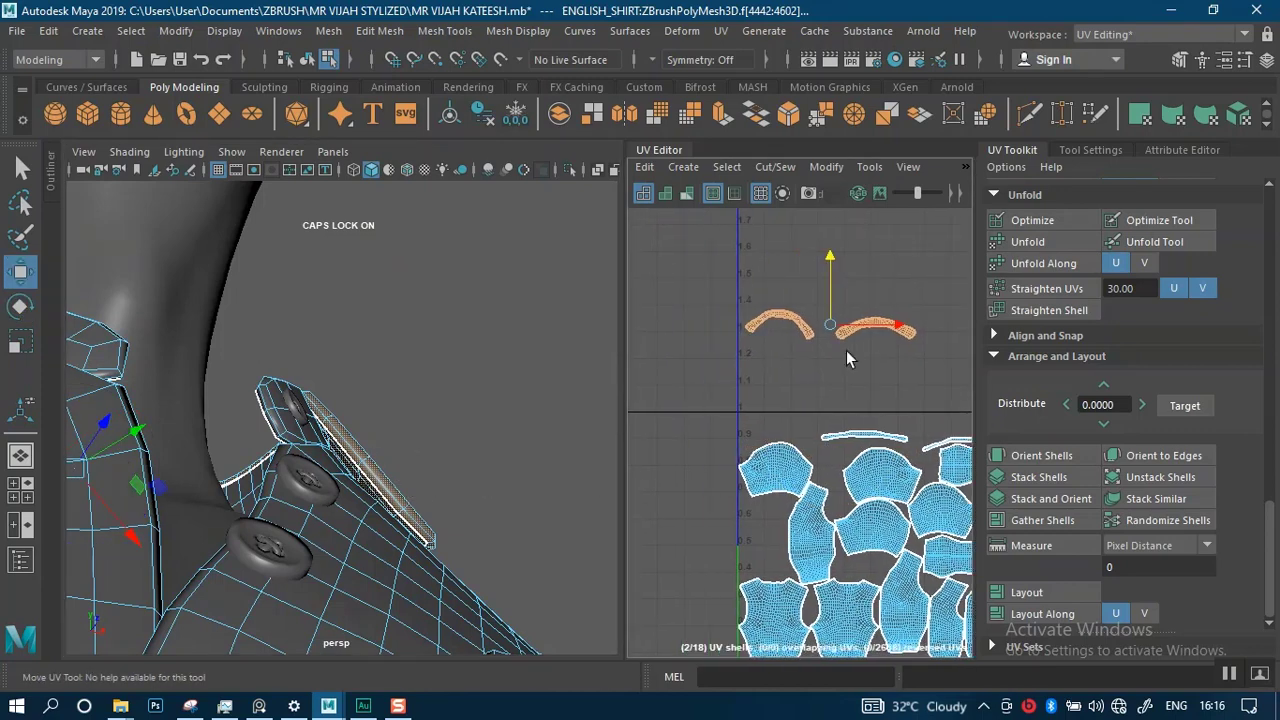
# - Clear the UV selection and examine the left arched collar shell up close along its bends
pyautogui.keyDown('alt'); pyautogui.moveTo(846, 350); pyautogui.dragTo(853, 589, button='right'); pyautogui.keyUp('alt')
pyautogui.keyDown('alt'); pyautogui.moveTo(654, 326); pyautogui.dragTo(716, 426, button='middle'); pyautogui.keyUp('alt')
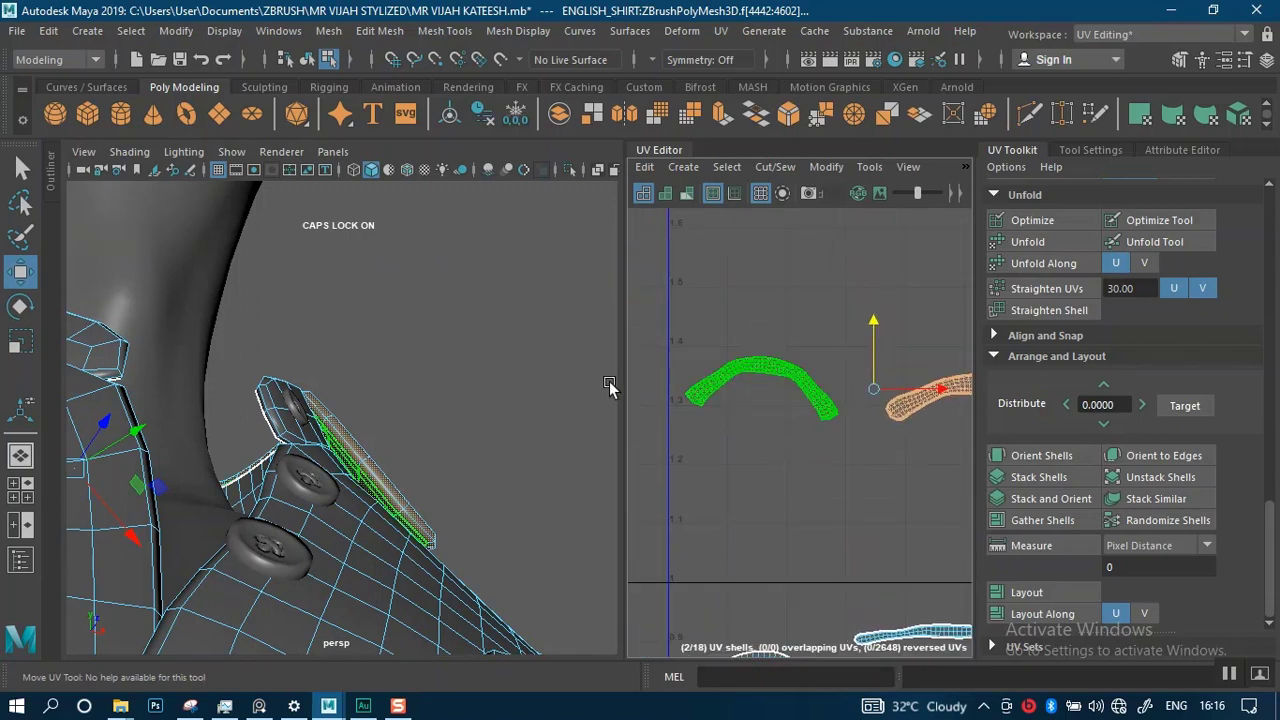
pyautogui.scroll(-3, 764, 400)
pyautogui.keyDown('alt'); pyautogui.moveTo(891, 394); pyautogui.dragTo(861, 392, button='middle'); pyautogui.keyUp('alt')
pyautogui.keyDown('alt'); pyautogui.moveTo(861, 392); pyautogui.dragTo(869, 466, button='right'); pyautogui.keyUp('alt')
pyautogui.keyDown('alt'); pyautogui.moveTo(761, 332); pyautogui.dragTo(831, 290, button='middle'); pyautogui.keyUp('alt')
pyautogui.click(712, 298)
pyautogui.keyDown('alt'); pyautogui.moveTo(752, 348); pyautogui.dragTo(735, 501, button='right'); pyautogui.keyUp('alt')
pyautogui.keyDown('alt'); pyautogui.moveTo(648, 391); pyautogui.dragTo(769, 341, button='middle'); pyautogui.keyUp('alt')
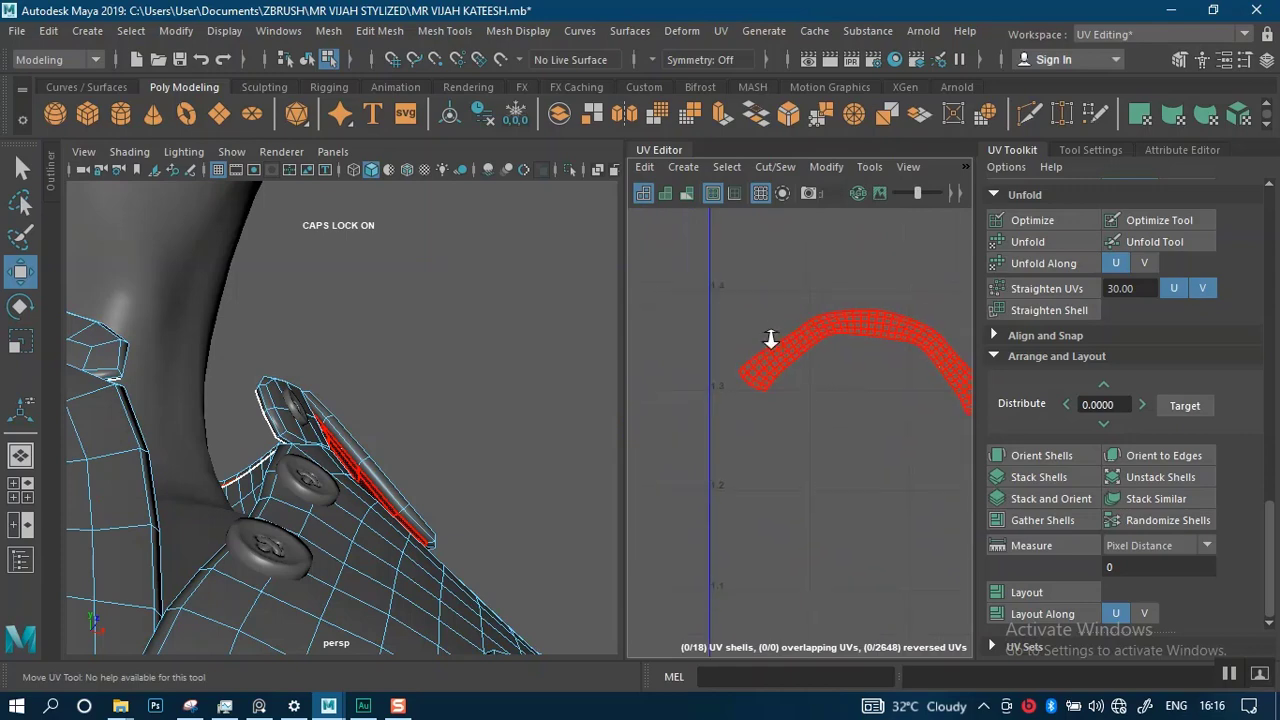
pyautogui.keyDown('alt'); pyautogui.moveTo(769, 341); pyautogui.dragTo(793, 384, button='right'); pyautogui.keyUp('alt')
pyautogui.keyDown('alt'); pyautogui.moveTo(793, 384); pyautogui.dragTo(747, 417, button='middle'); pyautogui.keyUp('alt')
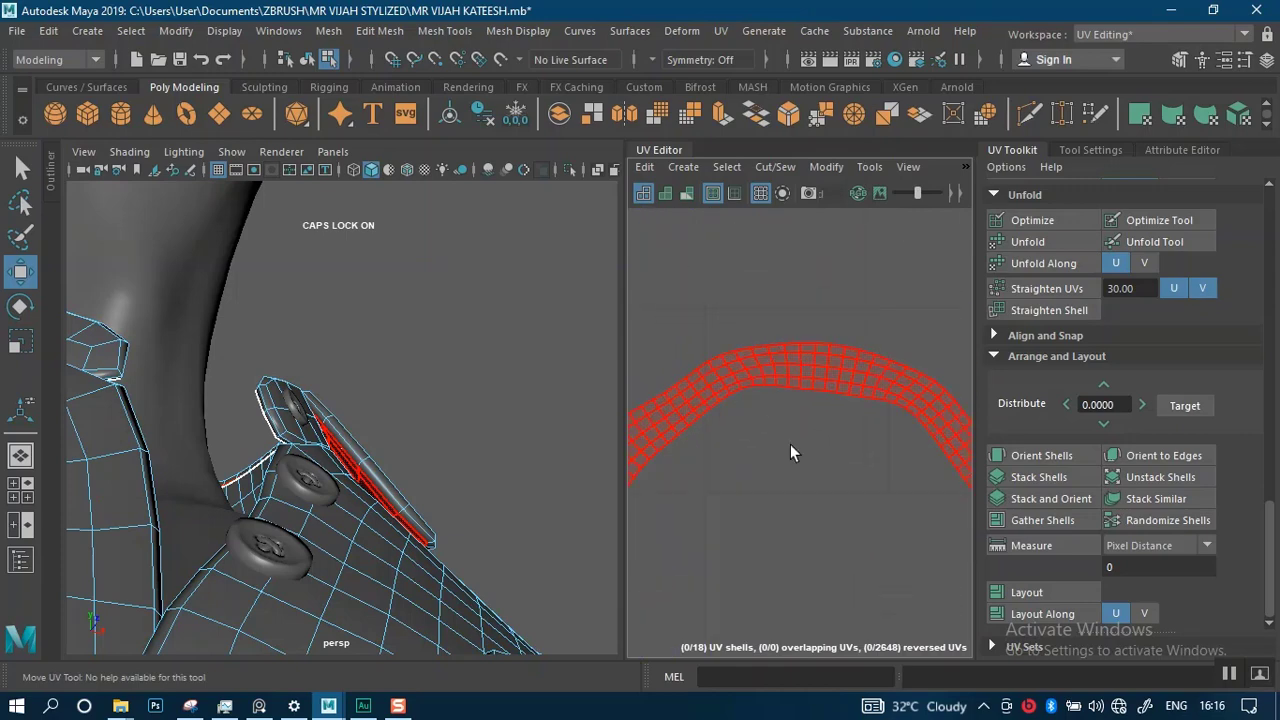
# - Cut the left arched collar shell along the cross edges at its left bend
pyautogui.moveTo(782, 385); pyautogui.dragTo(759, 336, button='right')
pyautogui.keyDown('alt'); pyautogui.moveTo(700, 396); pyautogui.dragTo(806, 356, button='middle'); pyautogui.keyUp('alt')
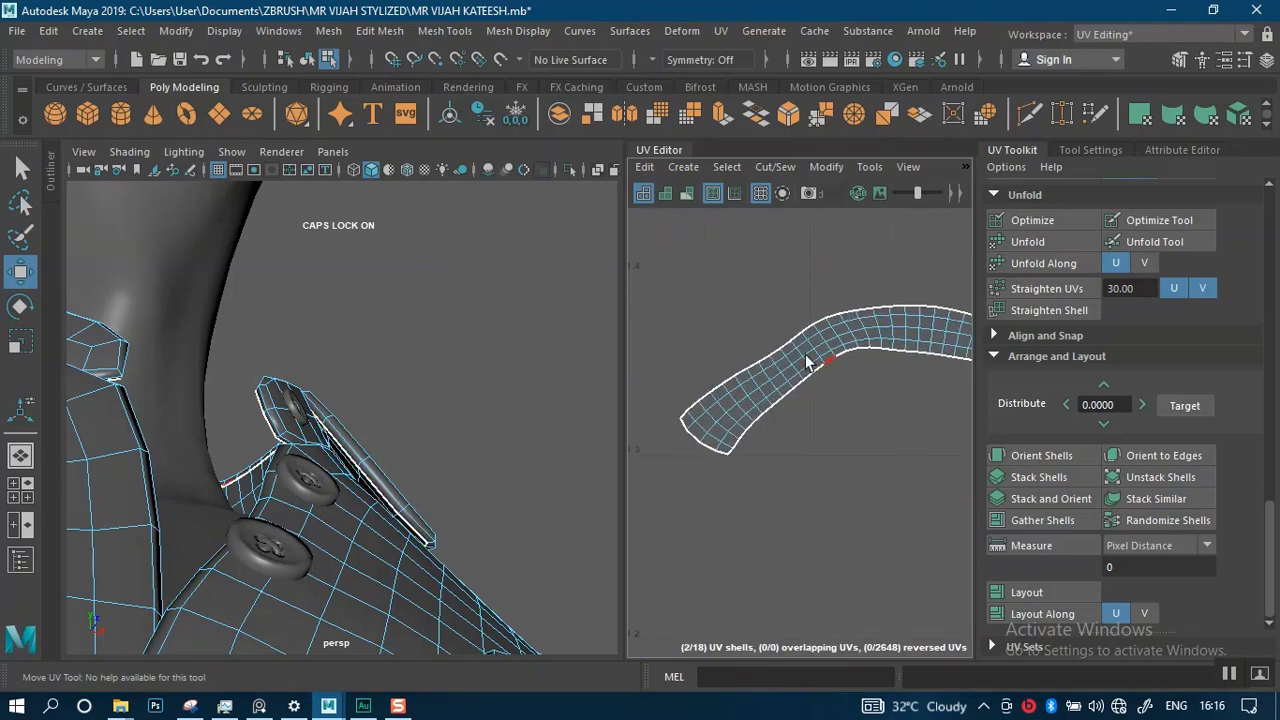
pyautogui.scroll(3, 815, 362)
pyautogui.press('w')
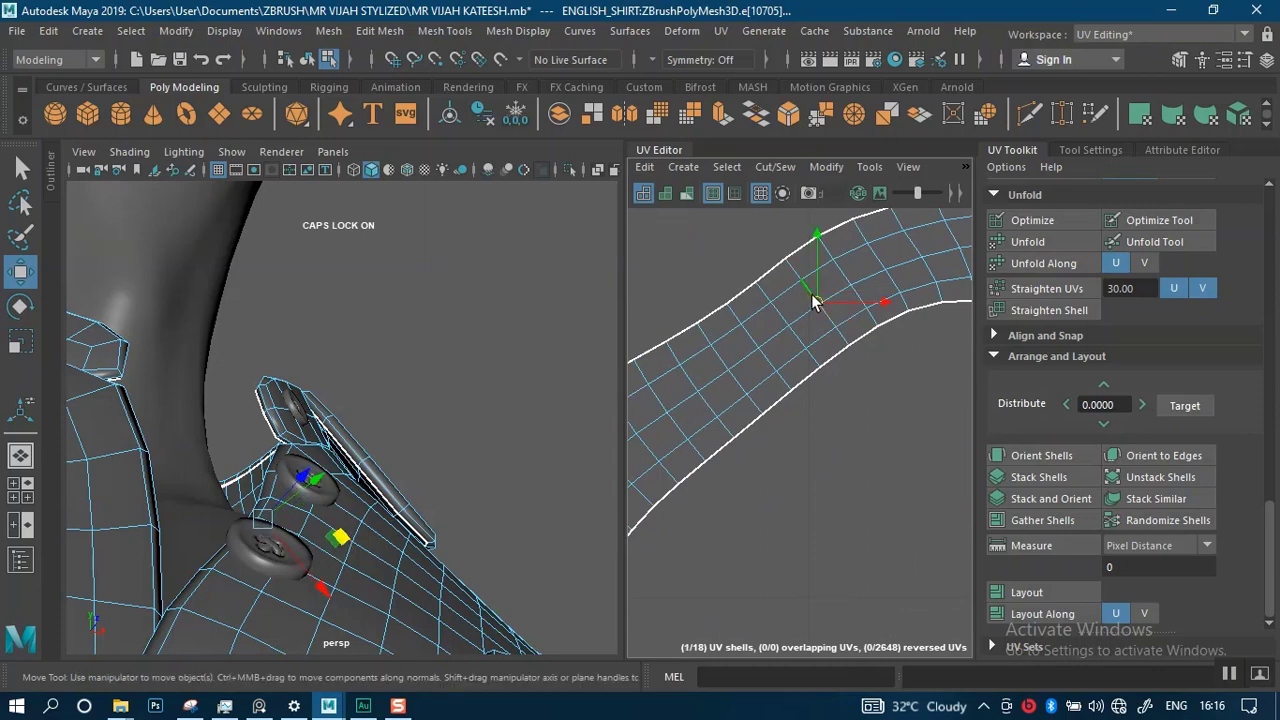
pyautogui.scroll(1, 1036, 353)
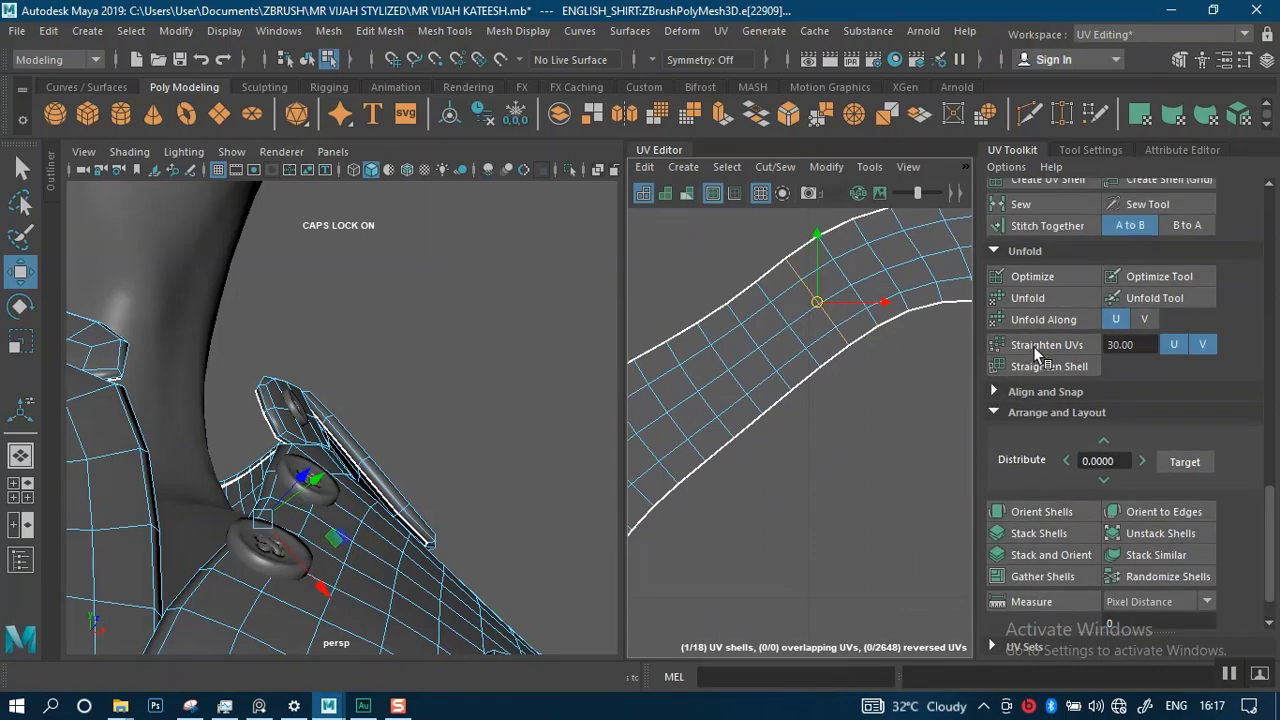
pyautogui.scroll(1, 1036, 345)
pyautogui.click(1019, 213)
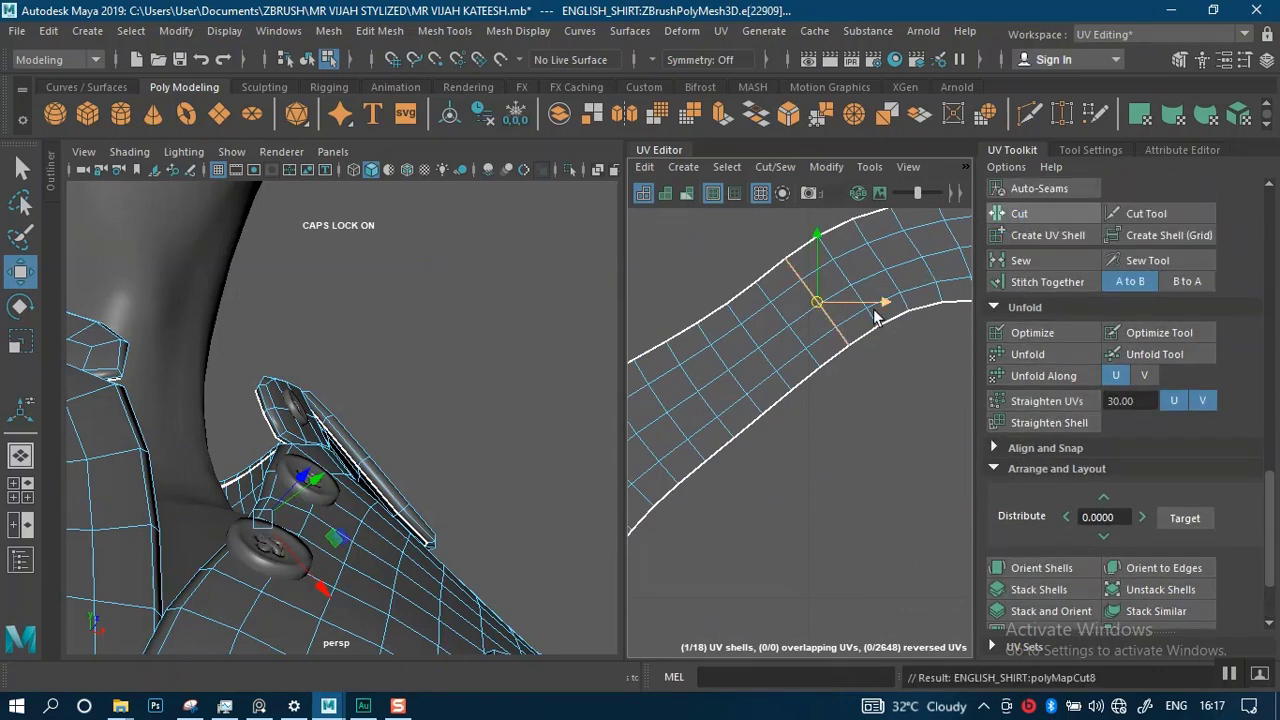
# - Cut the same arched collar shell along the cross edges at its right bend
pyautogui.keyDown('alt'); pyautogui.moveTo(874, 316); pyautogui.dragTo(777, 292, button='right'); pyautogui.keyUp('alt')
pyautogui.keyDown('alt'); pyautogui.moveTo(752, 240); pyautogui.dragTo(589, 265, button='middle'); pyautogui.keyUp('alt')
pyautogui.keyDown('alt'); pyautogui.moveTo(858, 354); pyautogui.dragTo(819, 307, button='middle'); pyautogui.keyUp('alt')
pyautogui.keyDown('alt'); pyautogui.moveTo(819, 307); pyautogui.dragTo(852, 437, button='right'); pyautogui.keyUp('alt')
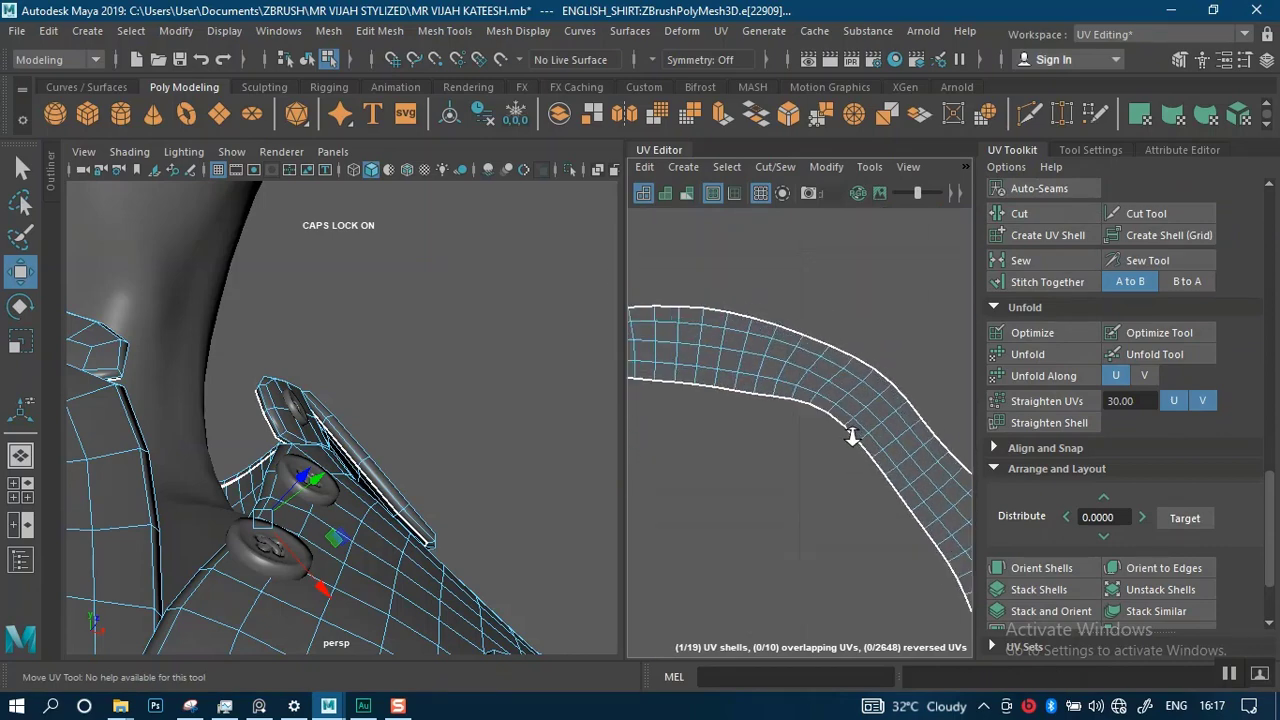
pyautogui.scroll(3, 851, 437)
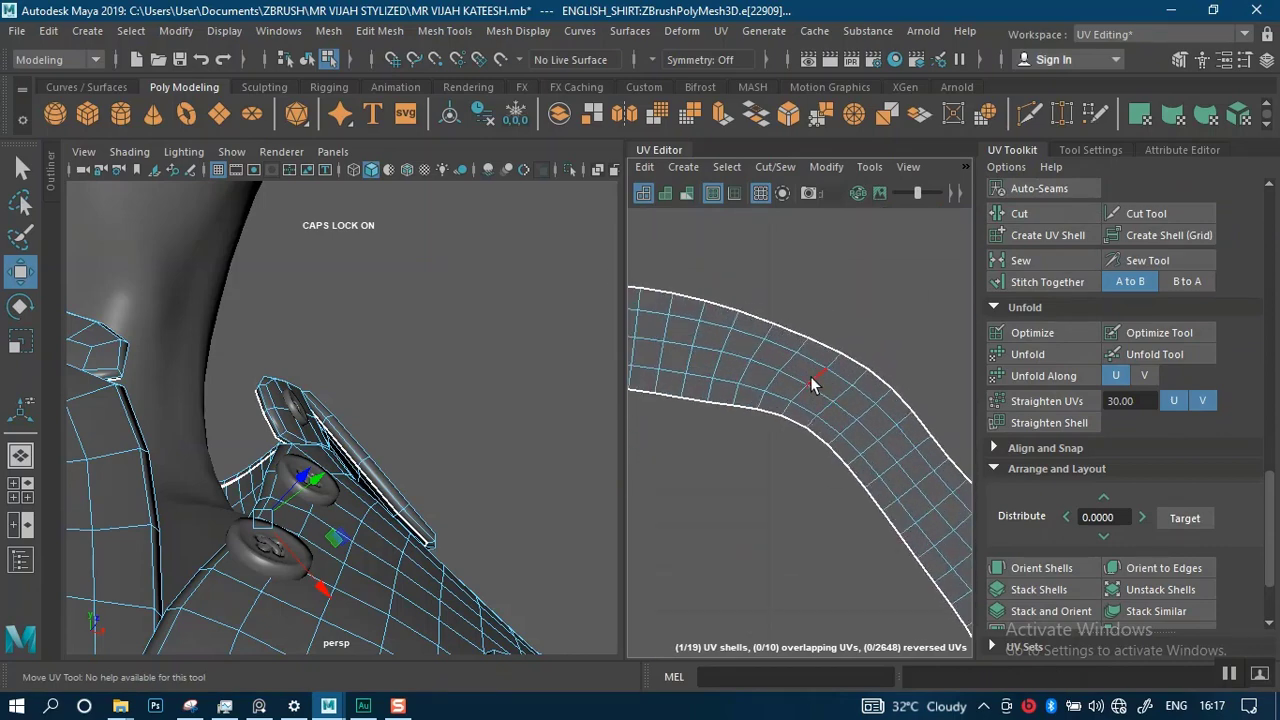
pyautogui.click(812, 385)
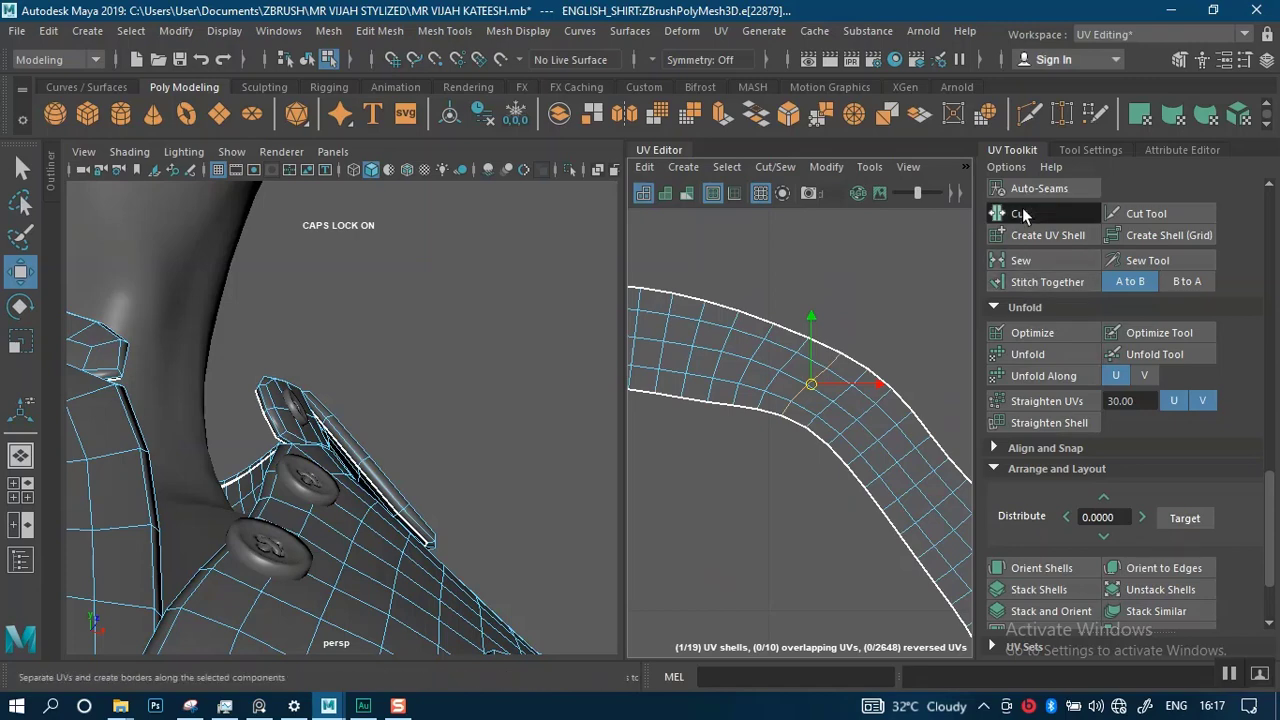
pyautogui.click(1019, 213)
# - Select the middle piece of the cut collar shell and move it up, away from the two end pieces
pyautogui.scroll(-3, 801, 476)
pyautogui.moveTo(835, 332); pyautogui.dragTo(754, 306, button='right')
pyautogui.click(819, 335)
pyautogui.moveTo(827, 329); pyautogui.dragTo(813, 267)
# - Rotate the left end piece of the cut collar shell until it lies horizontal
pyautogui.click(745, 388)
pyautogui.press('e')
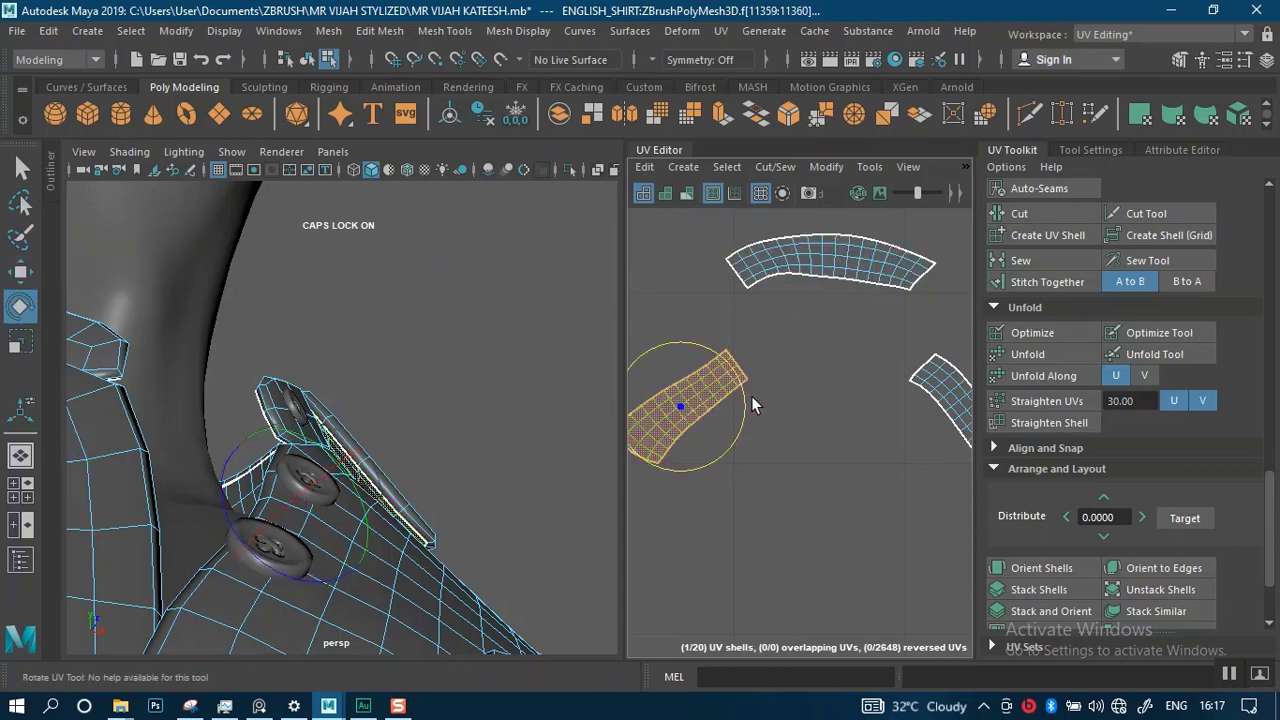
pyautogui.moveTo(742, 420); pyautogui.dragTo(718, 455)
# - Rotate the right end piece of the cut collar shell until it lies horizontal
pyautogui.scroll(-3, 789, 455)
pyautogui.keyDown('alt'); pyautogui.moveTo(768, 343); pyautogui.dragTo(701, 337, button='middle'); pyautogui.keyUp('alt')
pyautogui.click(893, 432)
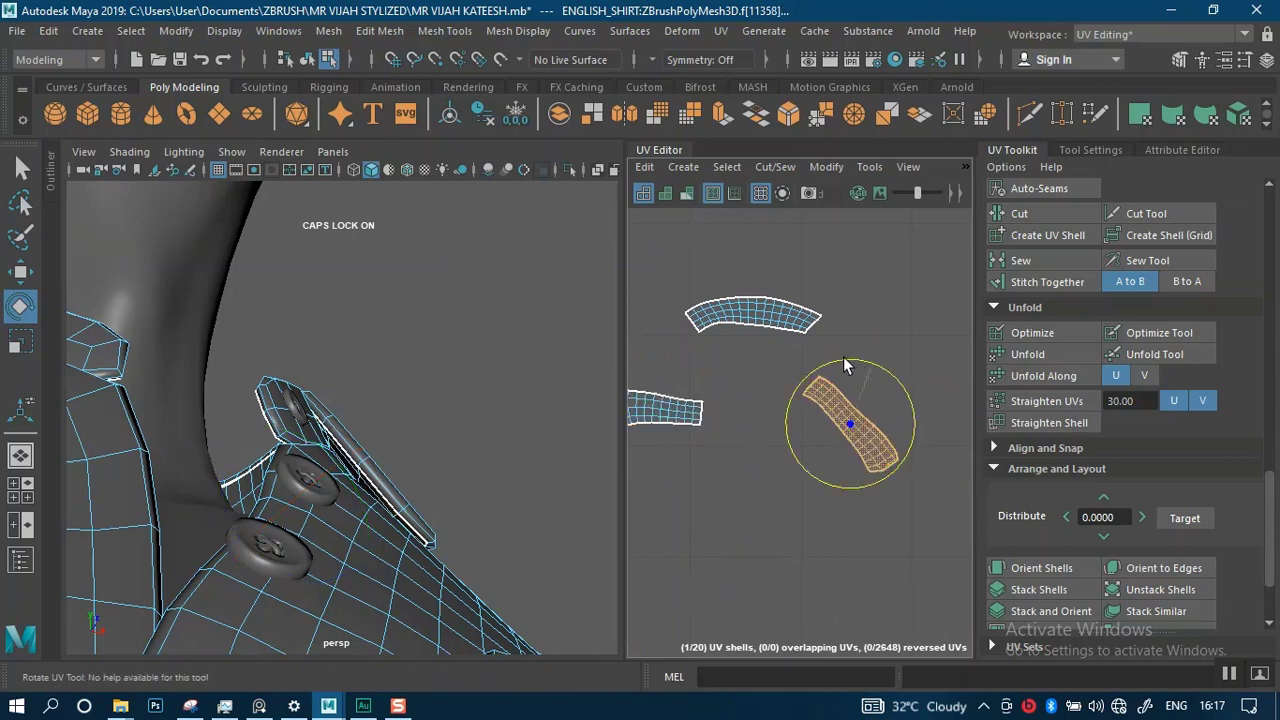
pyautogui.moveTo(843, 356); pyautogui.dragTo(815, 366)
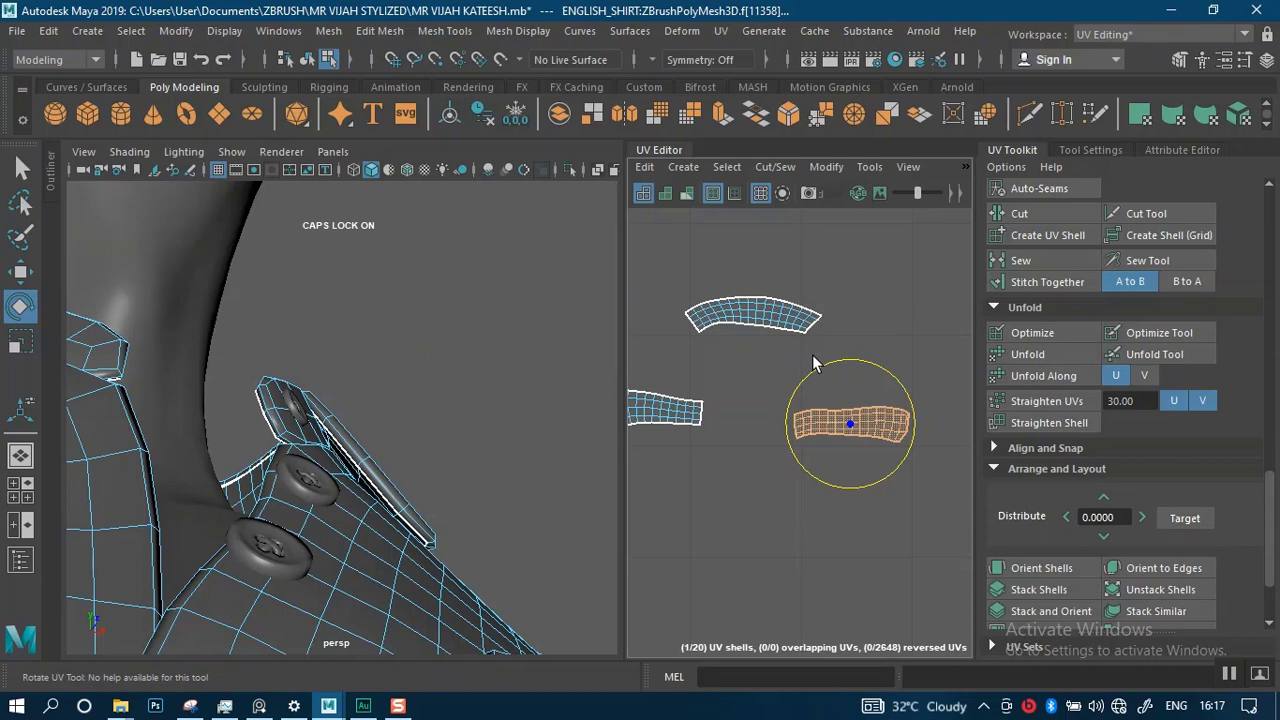
# - Select all UVs of the left collar end piece and straighten them into a regular rectangular grid
pyautogui.keyDown('alt'); pyautogui.moveTo(791, 421); pyautogui.dragTo(902, 466, button='middle'); pyautogui.keyUp('alt')
pyautogui.moveTo(815, 441); pyautogui.dragTo(855, 438, button='right')
pyautogui.moveTo(673, 412); pyautogui.dragTo(819, 539)
pyautogui.keyDown('shift'); pyautogui.moveTo(792, 340); pyautogui.dragTo(837, 270, button='right'); pyautogui.keyUp('shift')
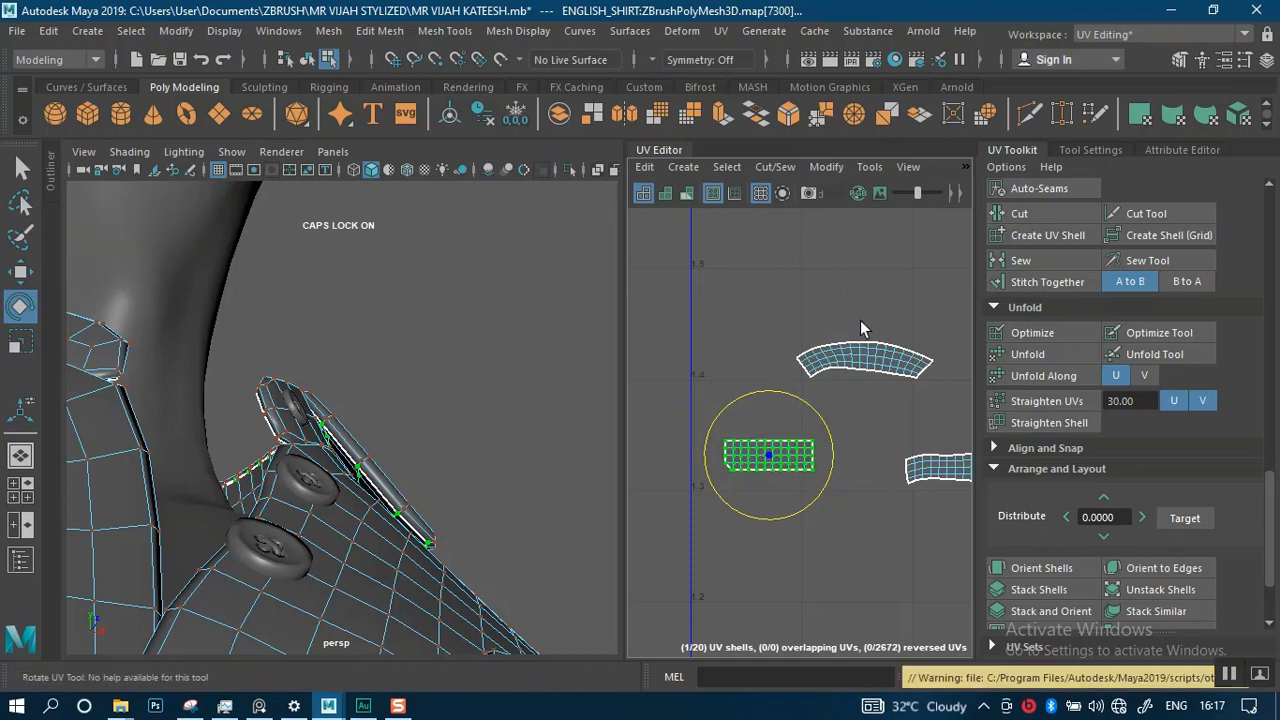
# - Move the lower-left corner UV of the straightened collar piece outward to square off its slanted corner
pyautogui.keyDown('alt'); pyautogui.moveTo(807, 432); pyautogui.dragTo(829, 596, button='right'); pyautogui.keyUp('alt')
pyautogui.keyDown('alt'); pyautogui.moveTo(783, 470); pyautogui.dragTo(878, 347, button='middle'); pyautogui.keyUp('alt')
pyautogui.keyDown('alt'); pyautogui.moveTo(797, 474); pyautogui.dragTo(763, 522, button='right'); pyautogui.keyUp('alt')
pyautogui.keyDown('alt'); pyautogui.moveTo(748, 468); pyautogui.dragTo(794, 498, button='middle'); pyautogui.keyUp('alt')
pyautogui.keyDown('alt'); pyautogui.moveTo(794, 499); pyautogui.dragTo(754, 419, button='right'); pyautogui.keyUp('alt')
pyautogui.keyDown('alt'); pyautogui.moveTo(754, 419); pyautogui.dragTo(787, 345, button='middle'); pyautogui.keyUp('alt')
pyautogui.keyDown('alt'); pyautogui.moveTo(787, 345); pyautogui.dragTo(776, 466, button='right'); pyautogui.keyUp('alt')
pyautogui.scroll(5, 771, 391)
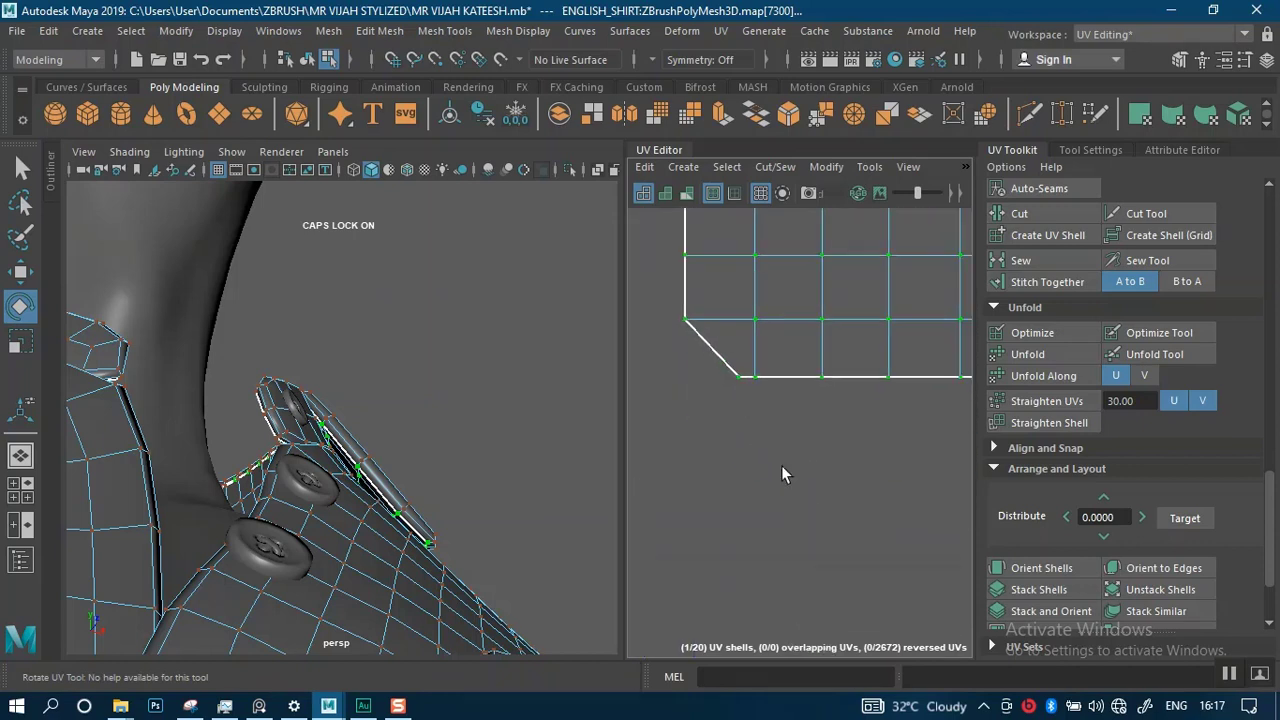
pyautogui.scroll(3, 786, 466)
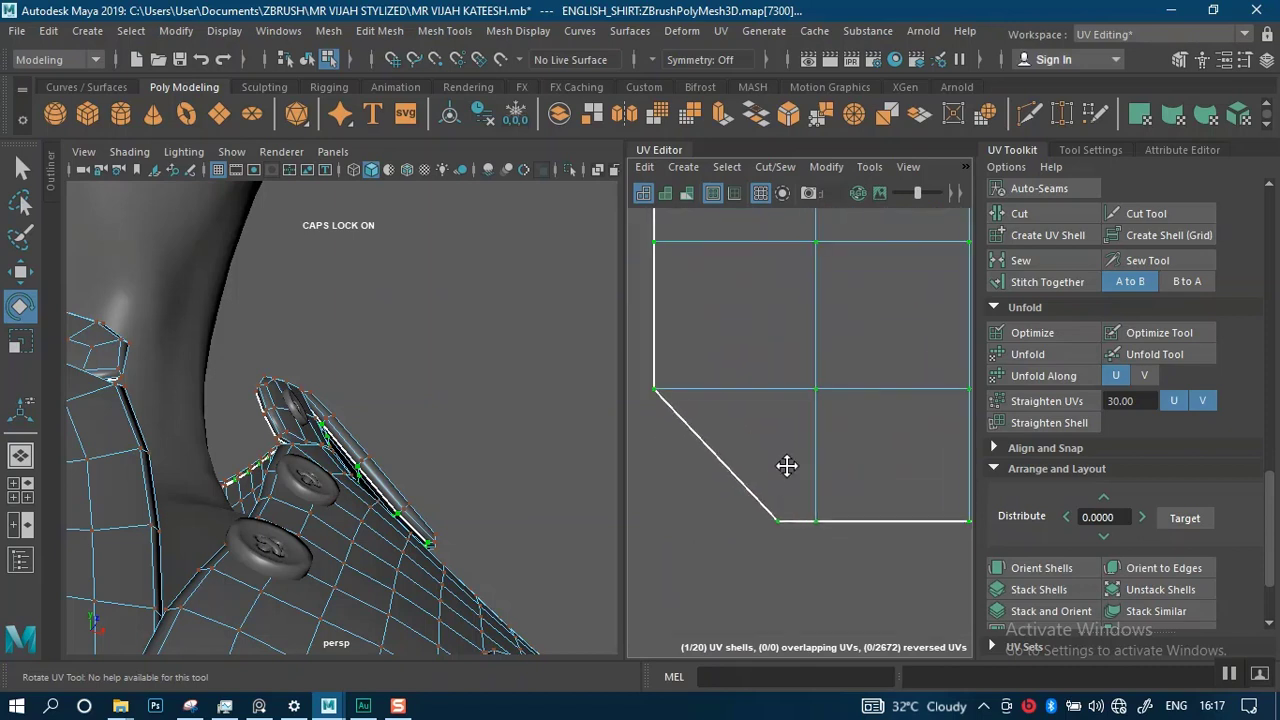
pyautogui.moveTo(769, 470); pyautogui.dragTo(696, 494)
pyautogui.press('w')
pyautogui.scroll(-10, 665, 295)
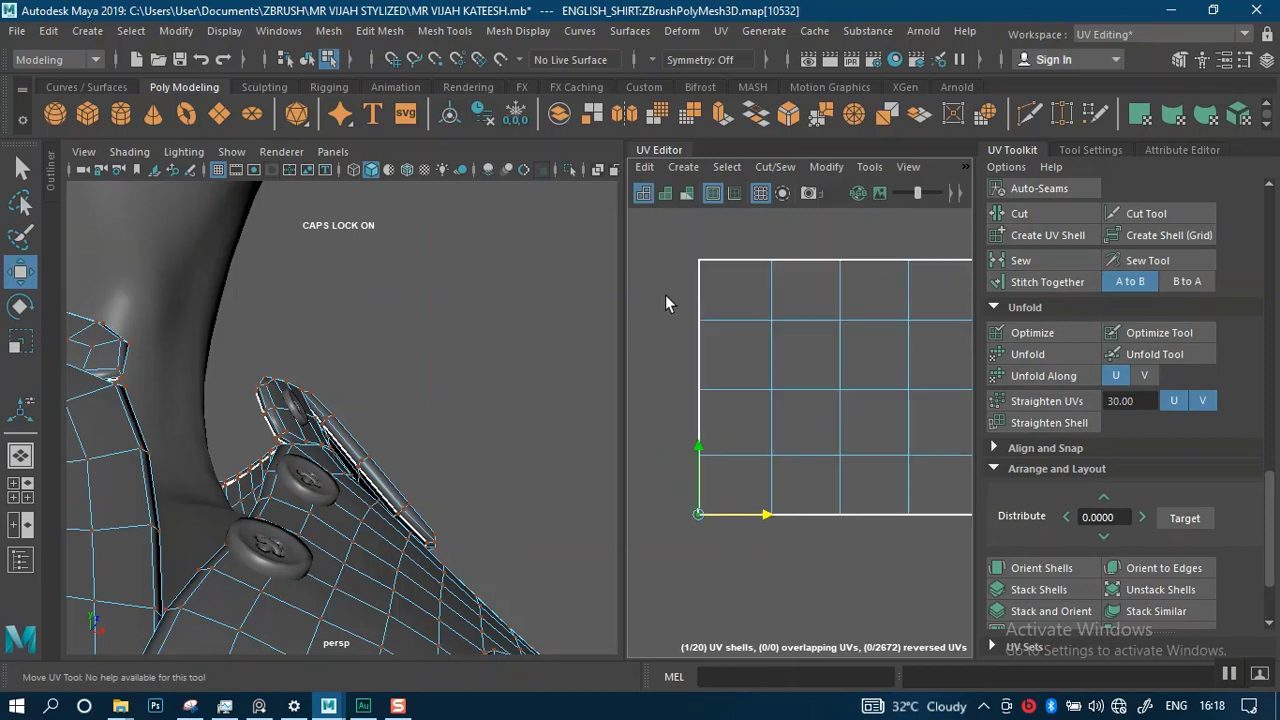
# - Try to straighten all UVs of the right collar end piece into a regular grid
pyautogui.scroll(-3, 693, 284)
pyautogui.keyDown('alt'); pyautogui.moveTo(777, 381); pyautogui.dragTo(682, 350, button='middle'); pyautogui.keyUp('alt')
pyautogui.scroll(6, 826, 506)
pyautogui.keyDown('alt'); pyautogui.moveTo(798, 457); pyautogui.dragTo(756, 390, button='middle'); pyautogui.keyUp('alt')
pyautogui.scroll(-1, 780, 388)
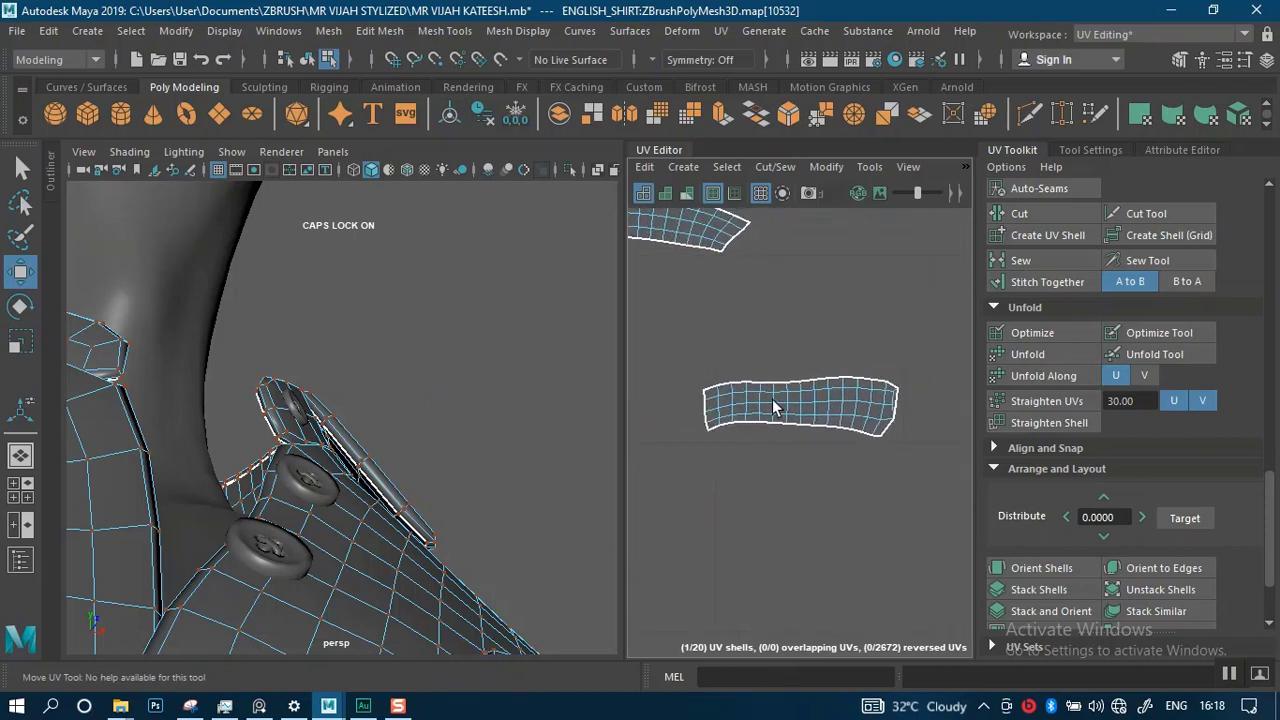
pyautogui.moveTo(773, 401); pyautogui.dragTo(817, 396, button='right')
pyautogui.moveTo(674, 340); pyautogui.dragTo(946, 482)
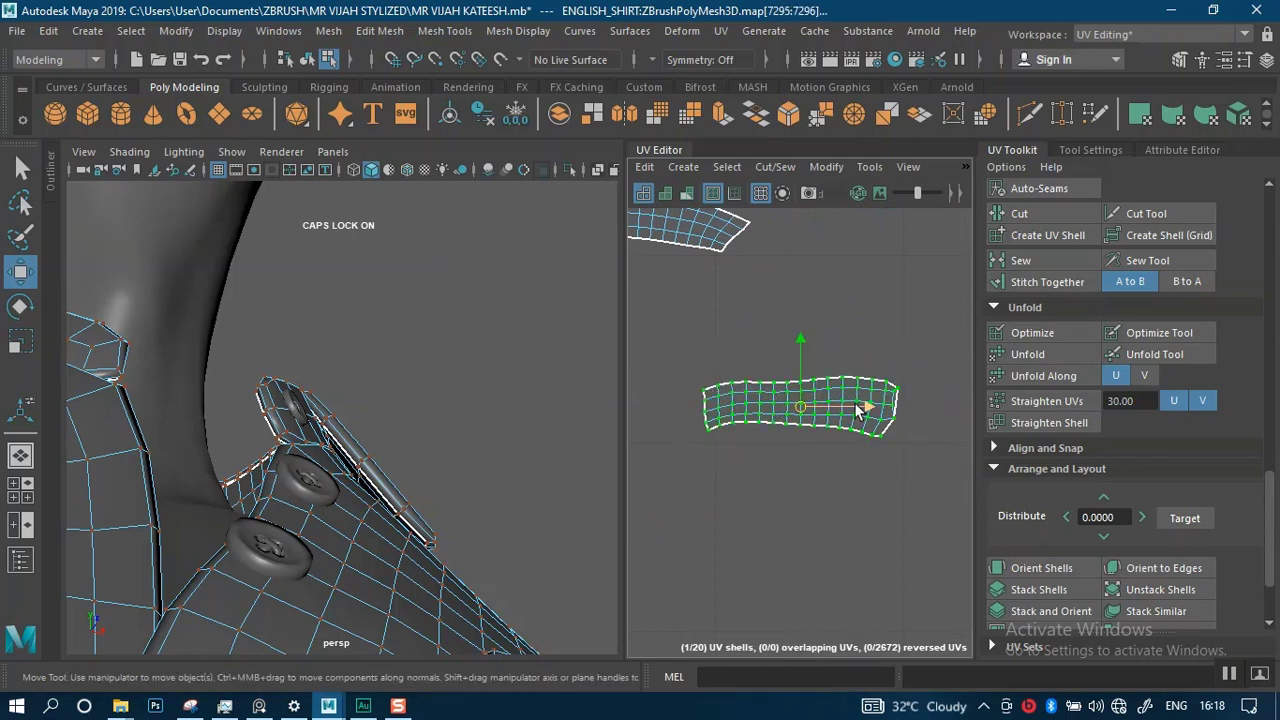
pyautogui.keyDown('shift'); pyautogui.moveTo(855, 339); pyautogui.dragTo(919, 232, button='right'); pyautogui.keyUp('shift')
pyautogui.press('g')
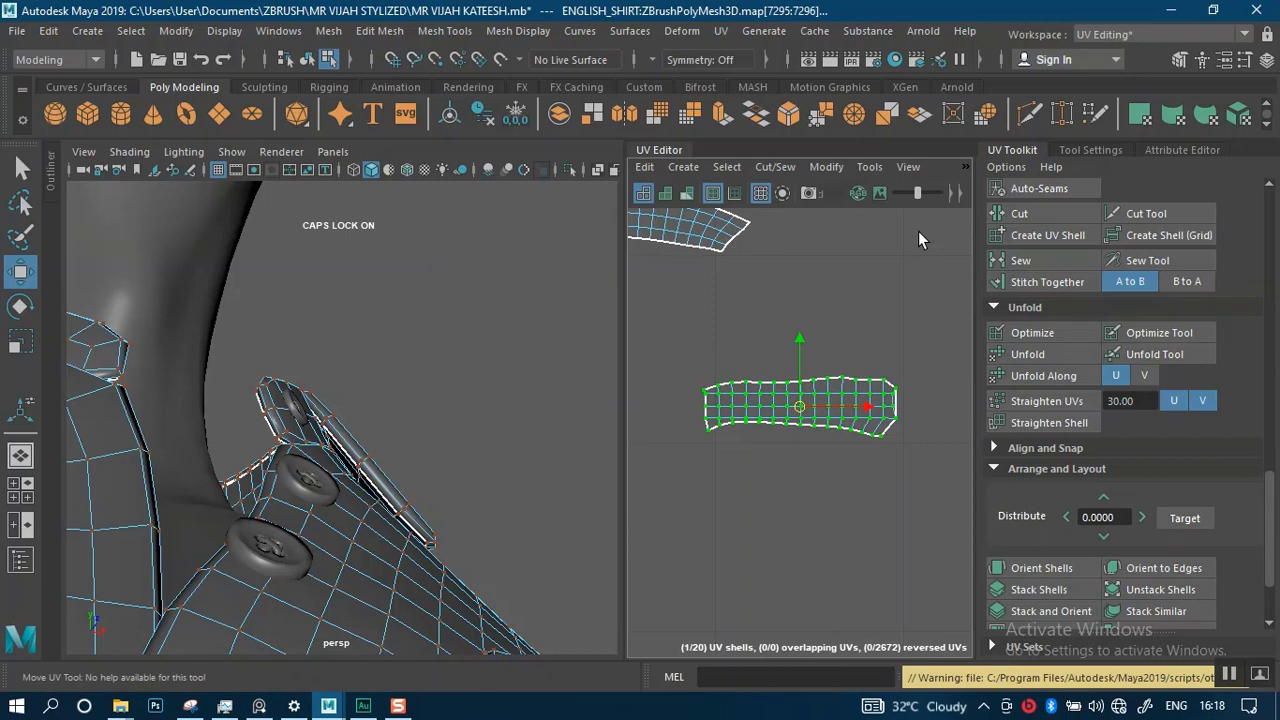
# - Try to straighten only the upper two UV rows of the right collar end piece
pyautogui.scroll(4, 765, 462)
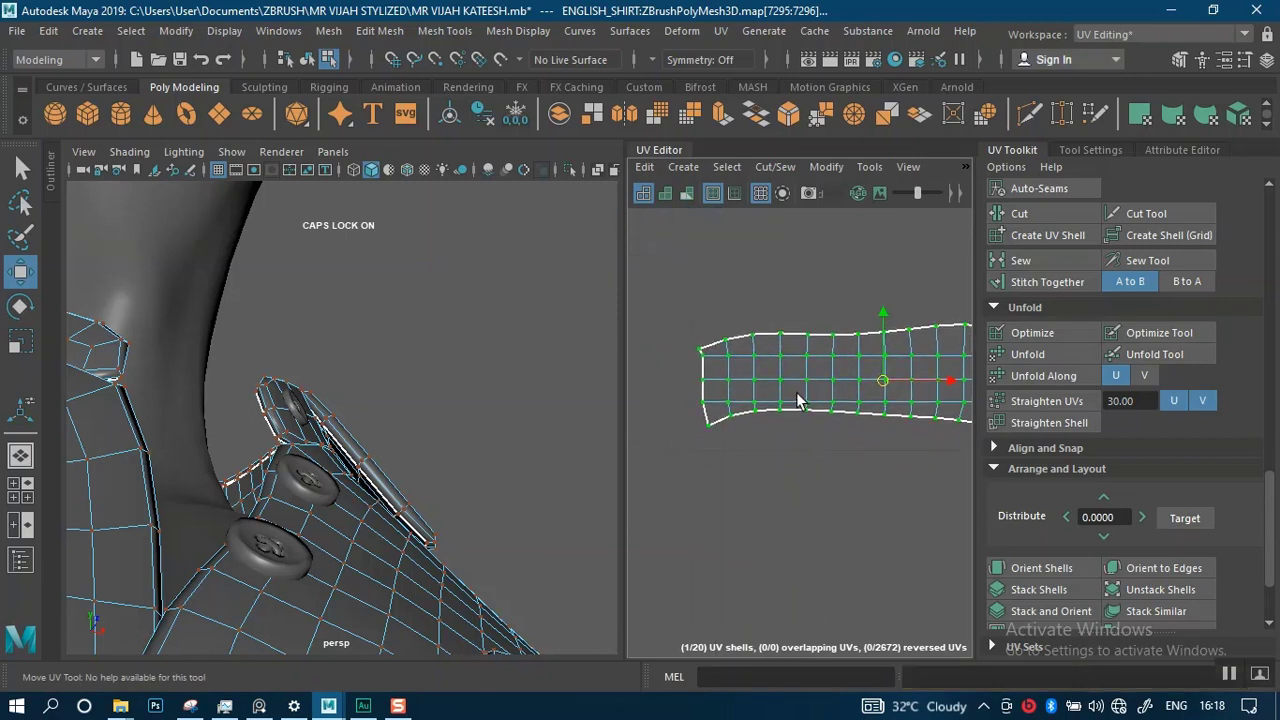
pyautogui.keyDown('alt'); pyautogui.moveTo(797, 393); pyautogui.dragTo(800, 560, button='right'); pyautogui.keyUp('alt')
pyautogui.keyDown('alt'); pyautogui.moveTo(766, 452); pyautogui.dragTo(757, 330, button='right'); pyautogui.keyUp('alt')
pyautogui.keyDown('alt'); pyautogui.moveTo(753, 358); pyautogui.dragTo(663, 357, button='middle'); pyautogui.keyUp('alt')
pyautogui.keyDown('alt'); pyautogui.moveTo(769, 406); pyautogui.dragTo(855, 444, button='middle'); pyautogui.keyUp('alt')
pyautogui.keyDown('alt'); pyautogui.moveTo(855, 444); pyautogui.dragTo(775, 410, button='right'); pyautogui.keyUp('alt')
pyautogui.keyDown('alt'); pyautogui.moveTo(709, 396); pyautogui.dragTo(678, 397, button='middle'); pyautogui.keyUp('alt')
pyautogui.moveTo(678, 375); pyautogui.dragTo(958, 439)
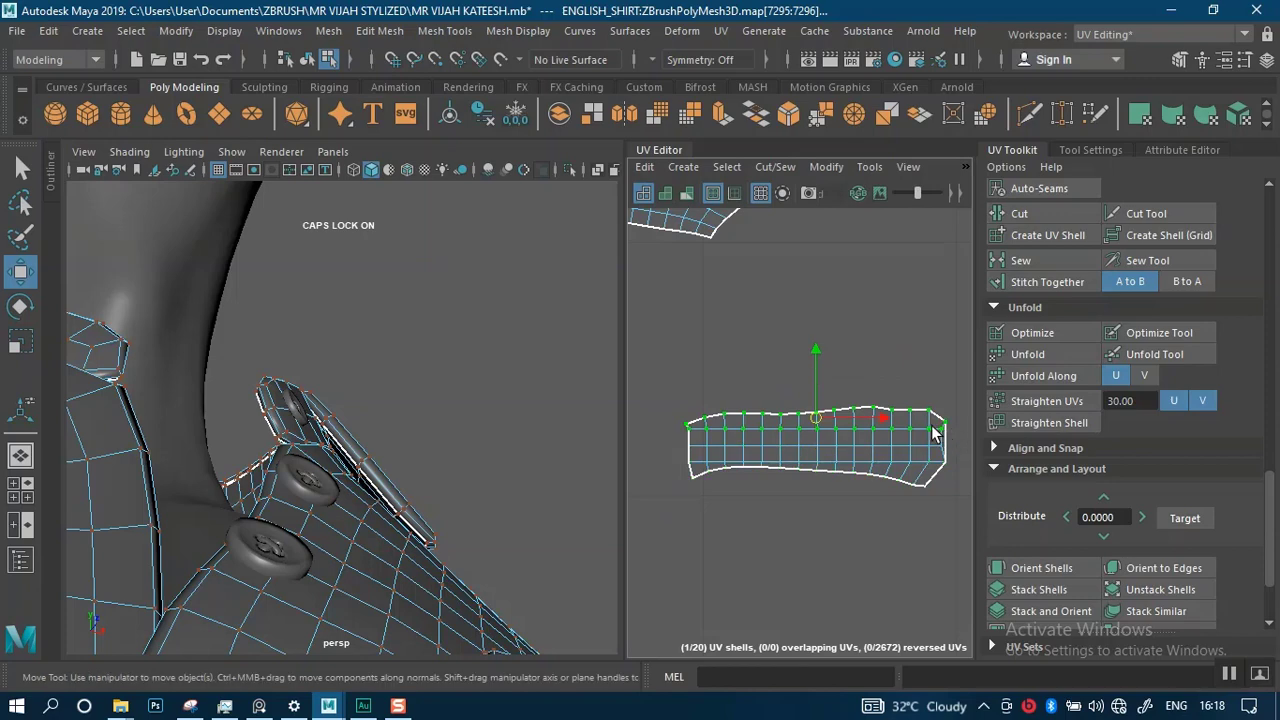
pyautogui.keyDown('shift'); pyautogui.moveTo(932, 432); pyautogui.dragTo(976, 255, button='right'); pyautogui.keyUp('shift')
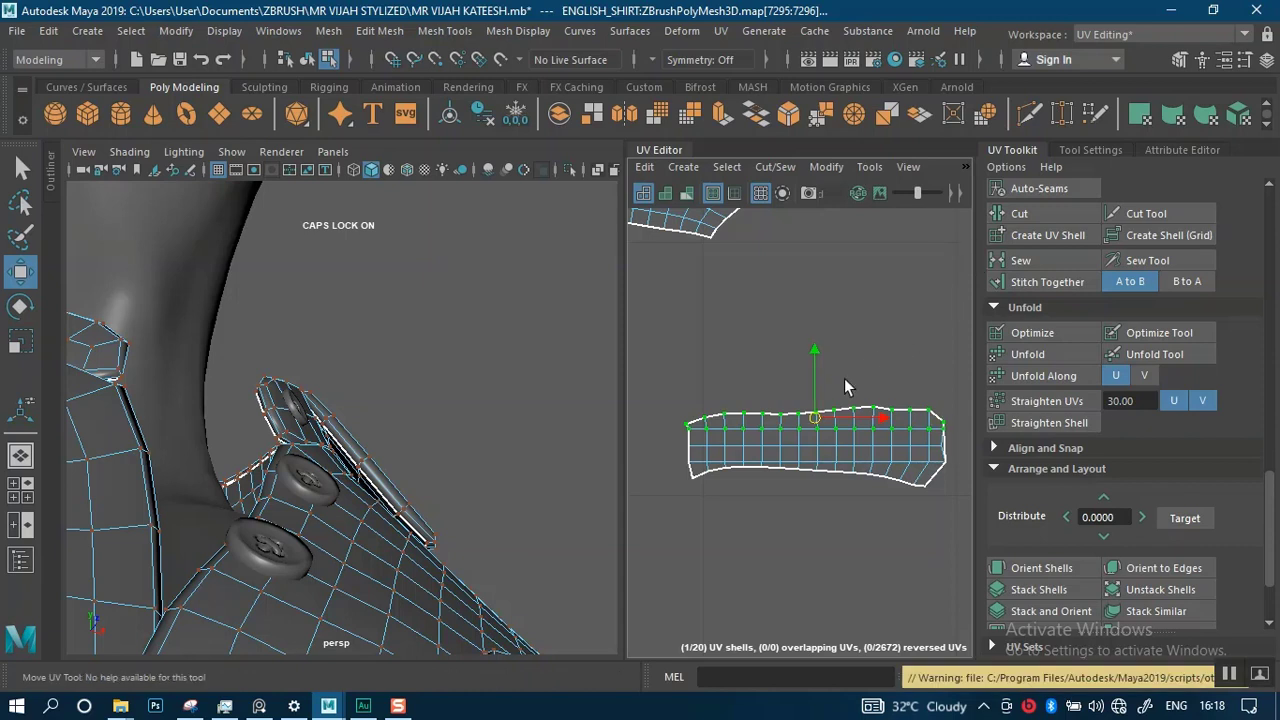
# - Grow the UV selection across the right collar end piece and undo its straightening attempts
pyautogui.scroll(2, 845, 380)
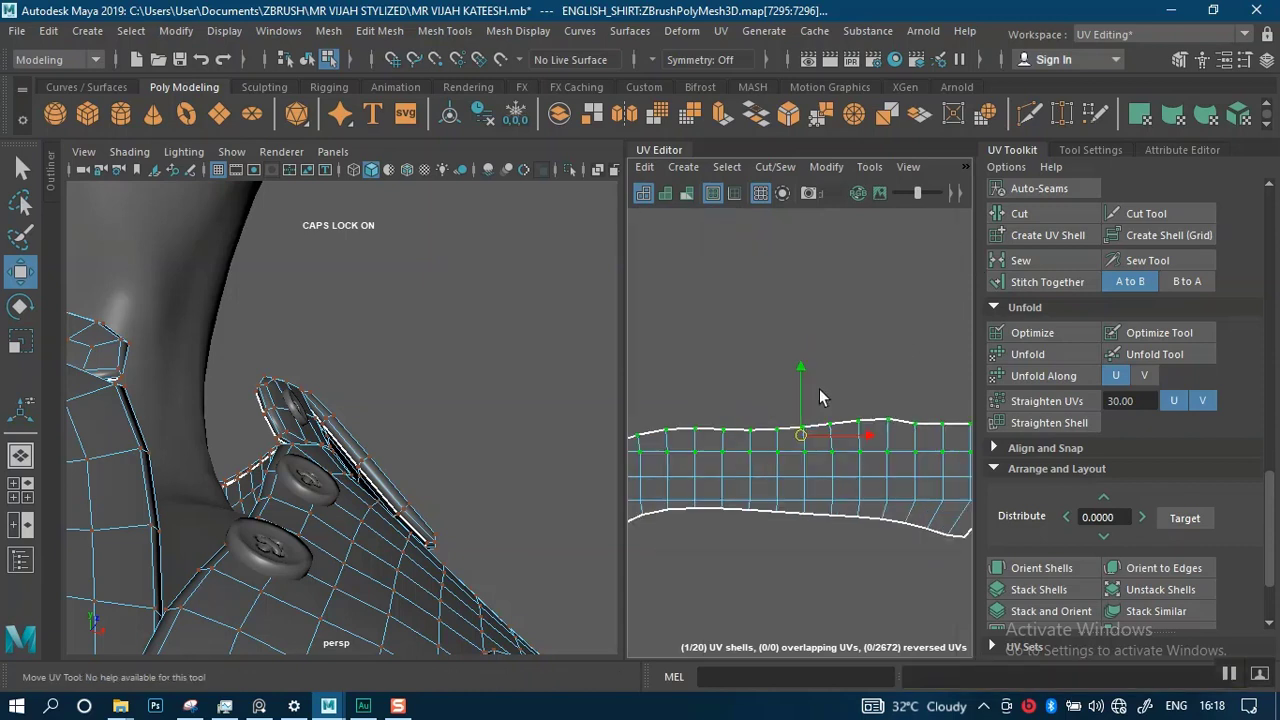
pyautogui.hotkey('shift', '.')
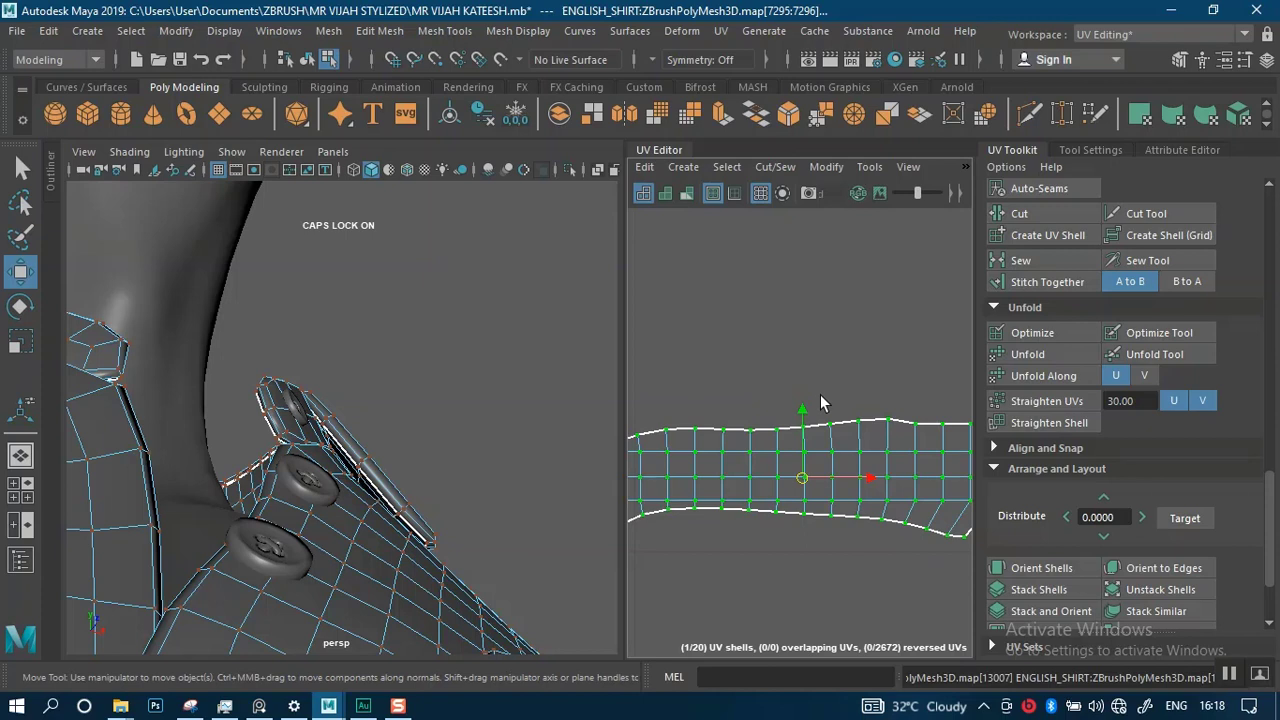
pyautogui.scroll(-2, 820, 398)
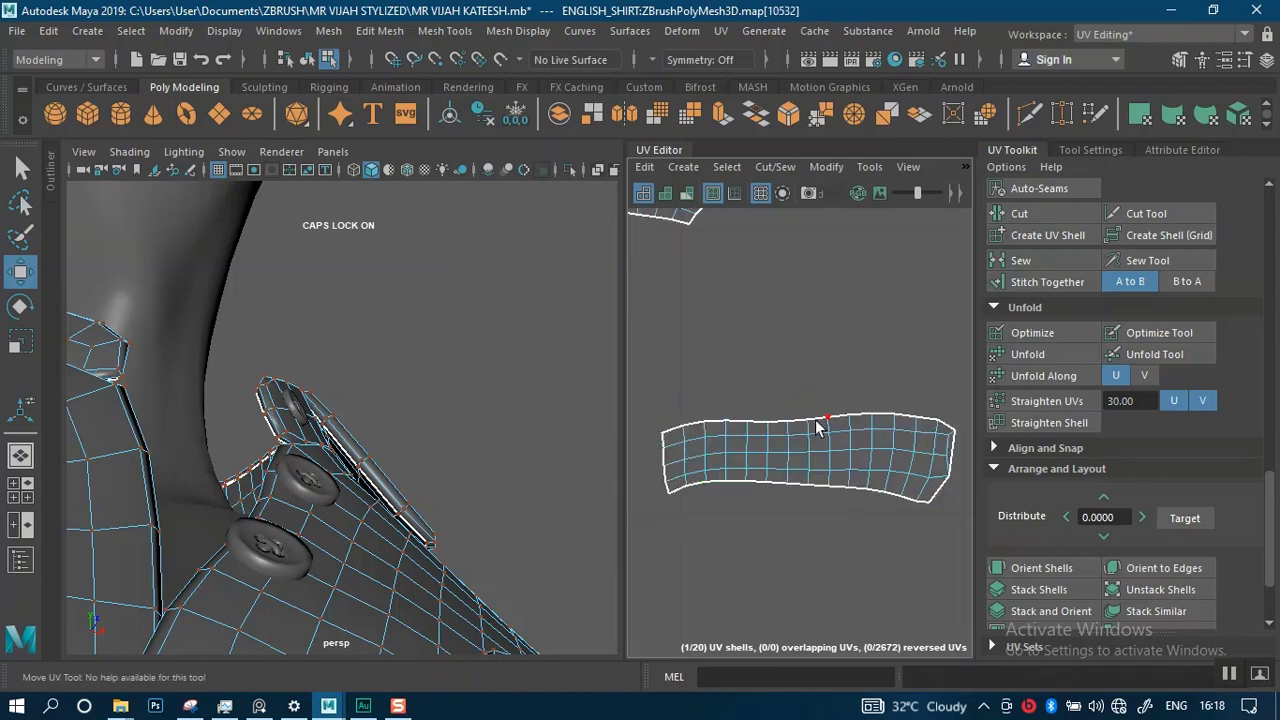
# - Cut the right collar end piece along the vertical edge loop at its middle and move the left half away from the right
pyautogui.keyDown('alt'); pyautogui.moveTo(795, 459); pyautogui.dragTo(877, 411, button='middle'); pyautogui.keyUp('alt')
pyautogui.keyDown('alt'); pyautogui.moveTo(877, 411); pyautogui.dragTo(845, 519, button='right'); pyautogui.keyUp('alt')
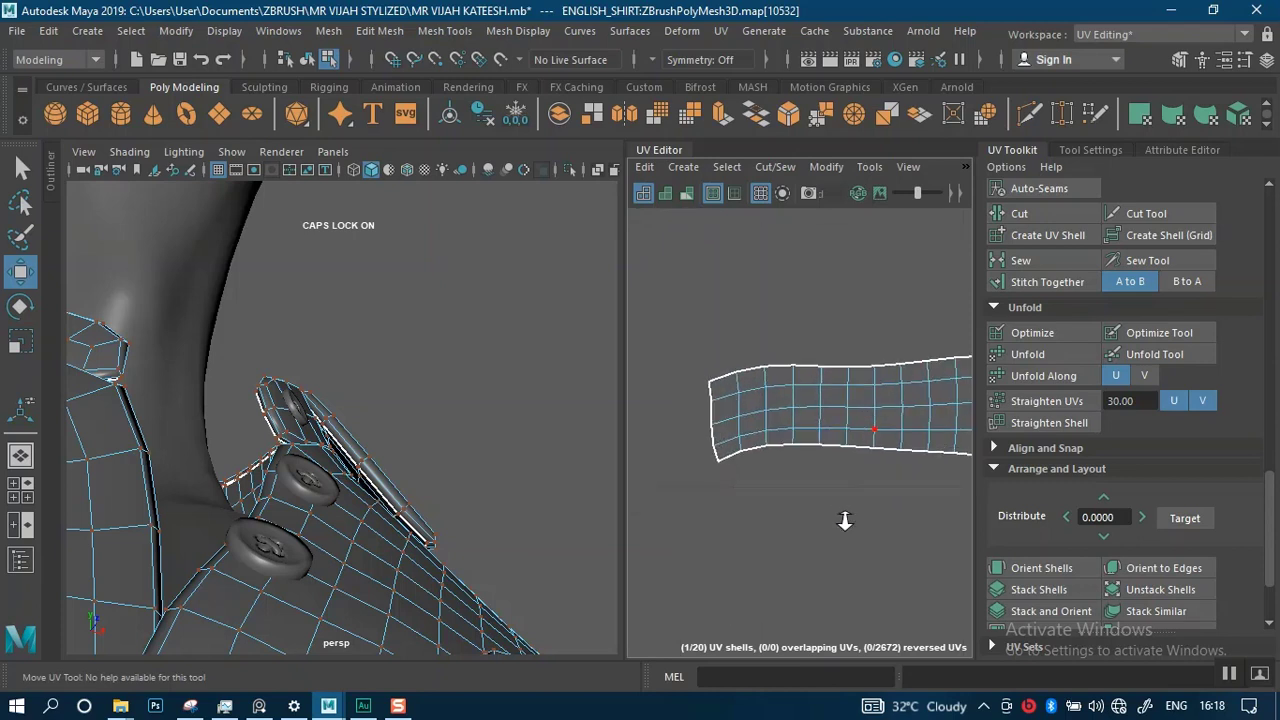
pyautogui.moveTo(772, 416)
pyautogui.keyDown('alt'); pyautogui.mouseDown(button='right')
pyautogui.moveTo(798, 469)
pyautogui.moveTo(771, 391)
pyautogui.mouseUp(button='right'); pyautogui.keyUp('alt')
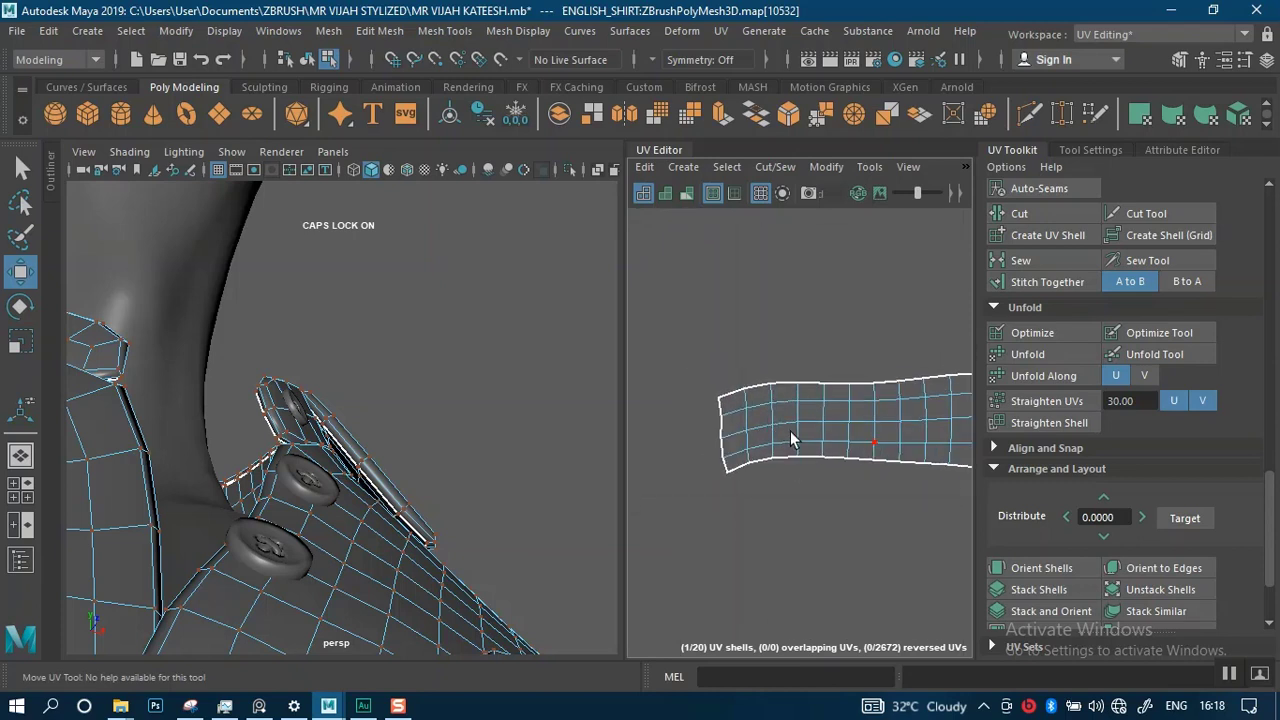
pyautogui.keyDown('alt'); pyautogui.moveTo(790, 431); pyautogui.dragTo(718, 434, button='middle'); pyautogui.keyUp('alt')
pyautogui.moveTo(778, 425); pyautogui.dragTo(778, 378, button='right')
pyautogui.click(839, 413)
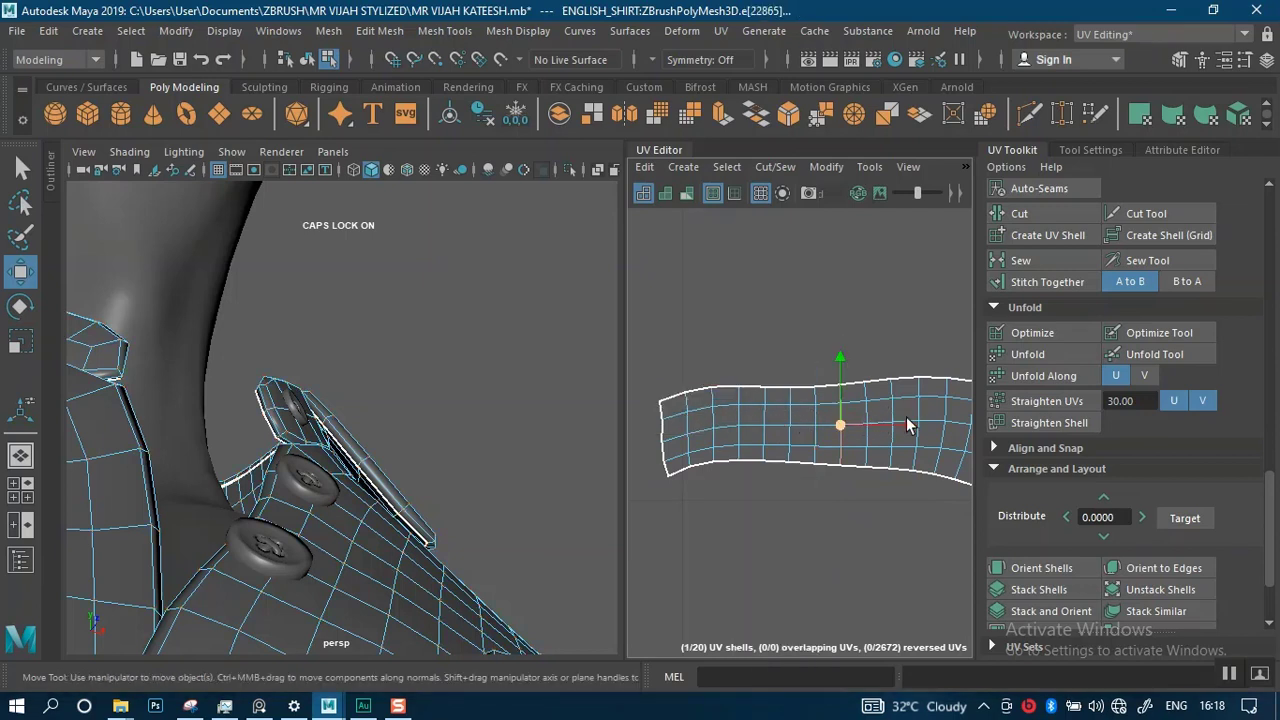
pyautogui.click(1019, 213)
pyautogui.moveTo(797, 415); pyautogui.dragTo(712, 388, button='right')
pyautogui.click(745, 425)
pyautogui.scroll(-2, 757, 436)
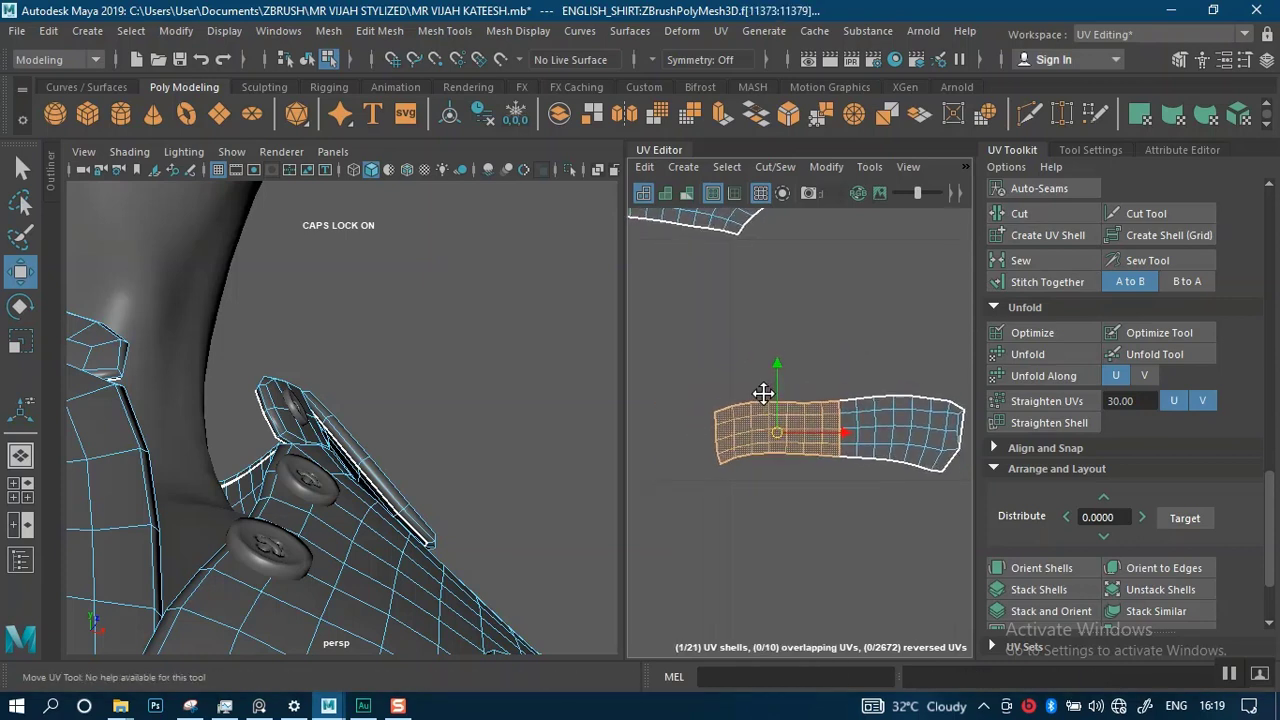
pyautogui.moveTo(782, 430); pyautogui.dragTo(745, 427)
# - Straighten all UVs of the separated left half into a regular rectangular grid
pyautogui.moveTo(808, 420); pyautogui.dragTo(858, 409, button='right')
pyautogui.moveTo(656, 349); pyautogui.dragTo(826, 497)
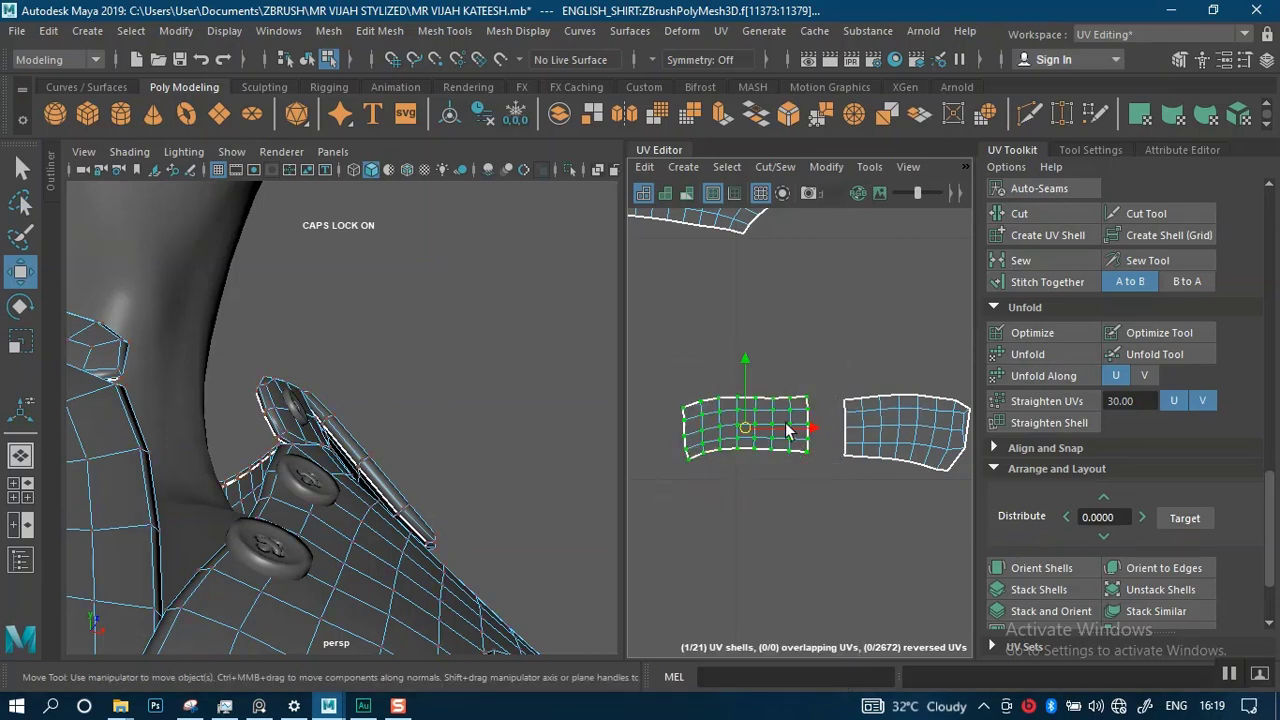
pyautogui.keyDown('shift'); pyautogui.moveTo(786, 339); pyautogui.dragTo(853, 233, button='right'); pyautogui.keyUp('shift')
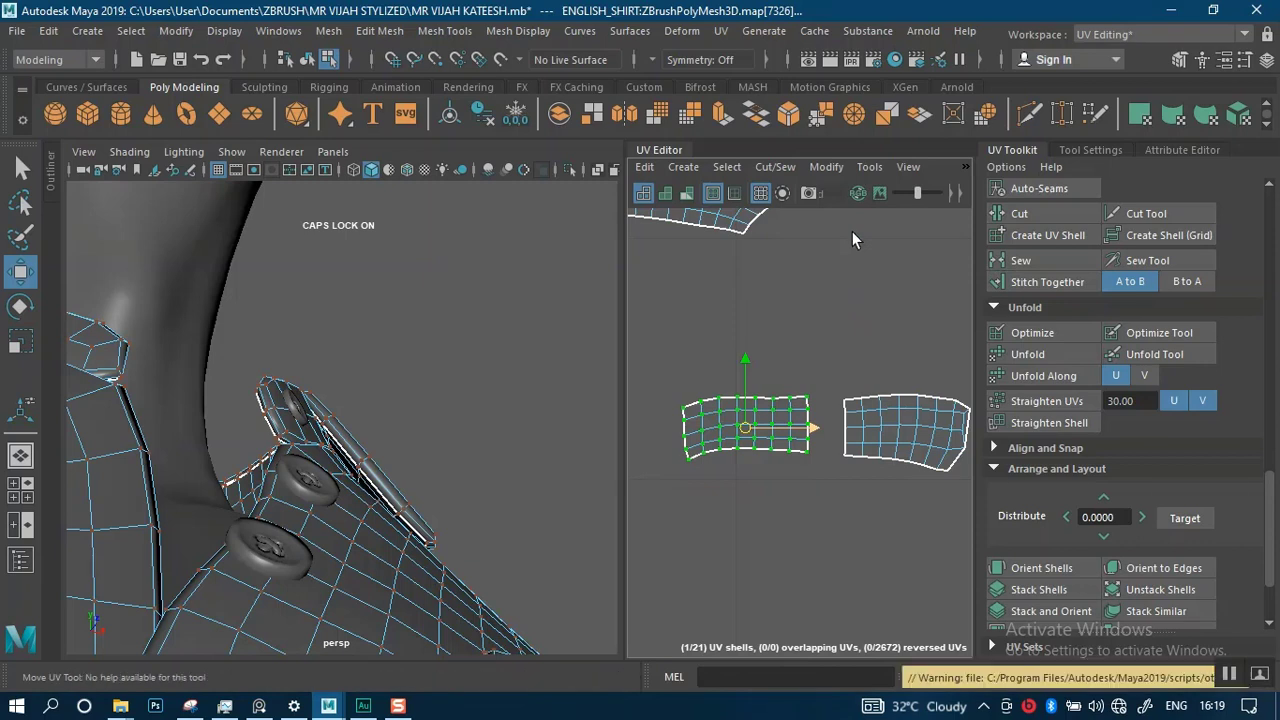
# - Apply Straighten UVs to the whole right half of the collar end piece
pyautogui.keyDown('alt'); pyautogui.moveTo(845, 399); pyautogui.dragTo(775, 400, button='middle'); pyautogui.keyUp('alt')
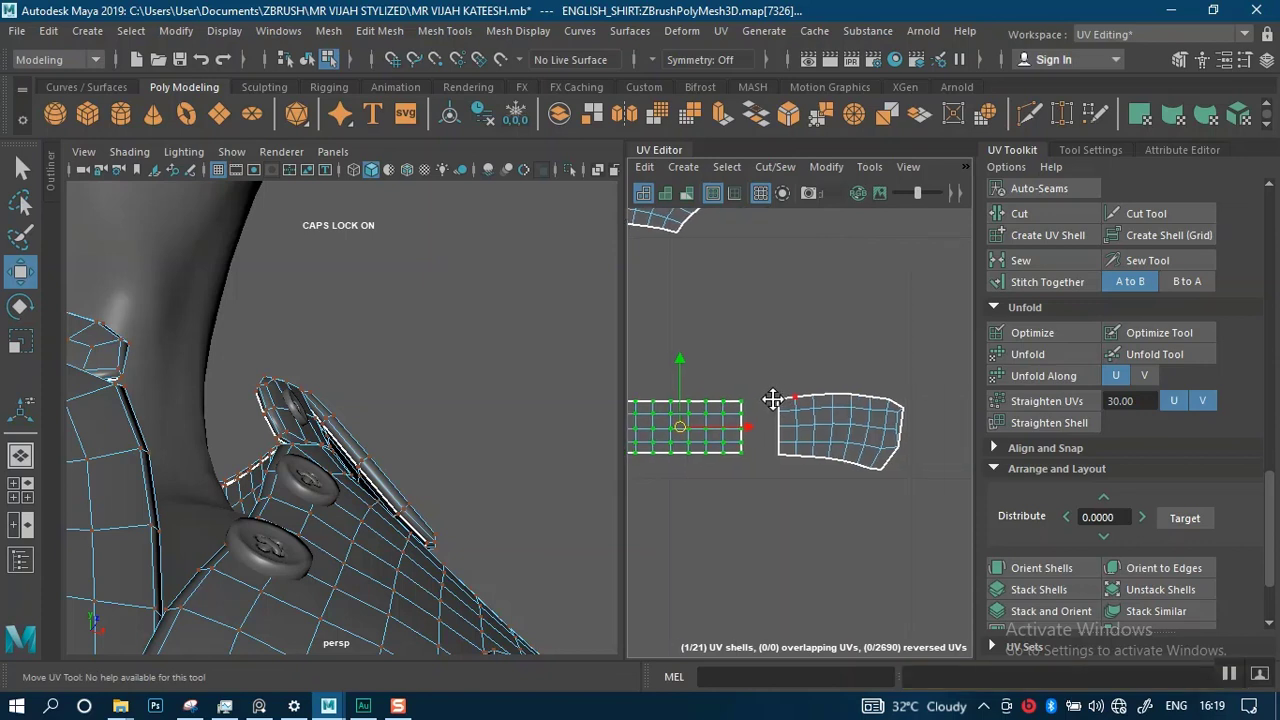
pyautogui.keyDown('alt'); pyautogui.moveTo(776, 402); pyautogui.dragTo(821, 455, button='right'); pyautogui.keyUp('alt')
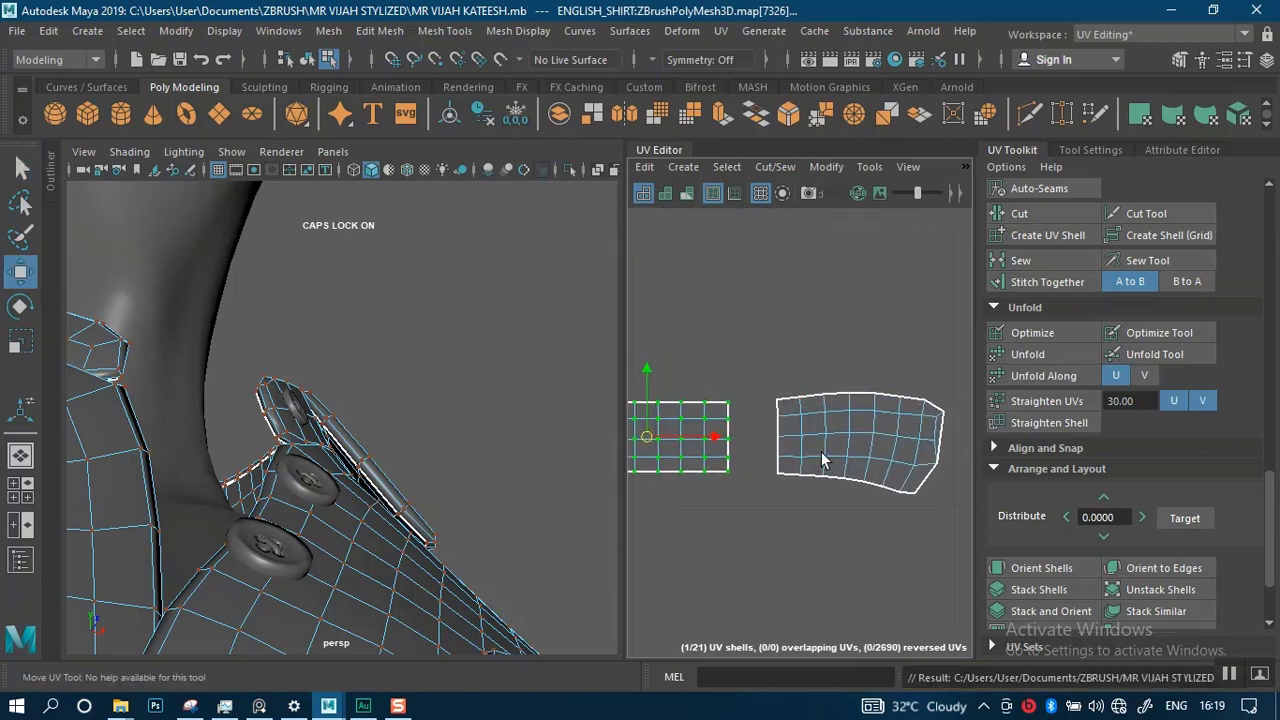
pyautogui.keyDown('alt'); pyautogui.moveTo(820, 458); pyautogui.dragTo(785, 432, button='middle'); pyautogui.keyUp('alt')
pyautogui.keyDown('alt'); pyautogui.moveTo(785, 430); pyautogui.dragTo(825, 518, button='right'); pyautogui.keyUp('alt')
pyautogui.keyDown('alt'); pyautogui.moveTo(825, 474); pyautogui.dragTo(766, 454, button='middle'); pyautogui.keyUp('alt')
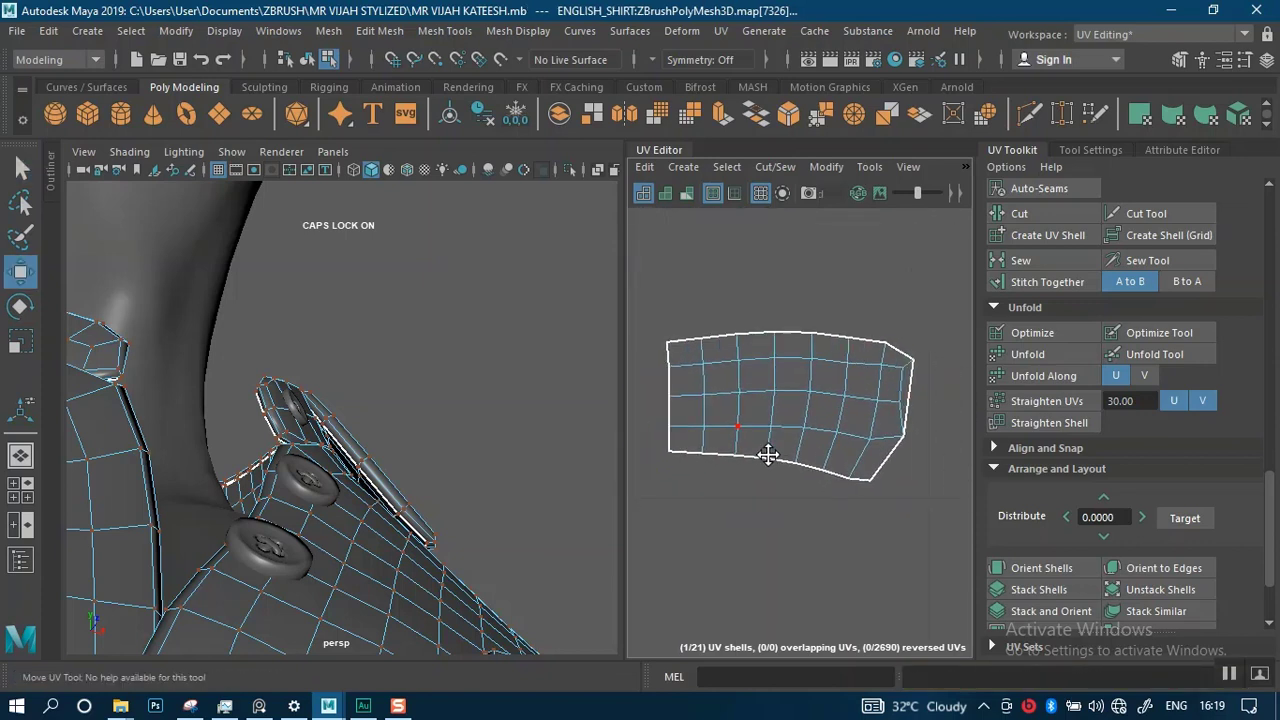
pyautogui.keyDown('alt'); pyautogui.moveTo(766, 454); pyautogui.dragTo(816, 452, button='right'); pyautogui.keyUp('alt')
pyautogui.keyDown('alt'); pyautogui.moveTo(814, 448); pyautogui.dragTo(843, 459, button='middle'); pyautogui.keyUp('alt')
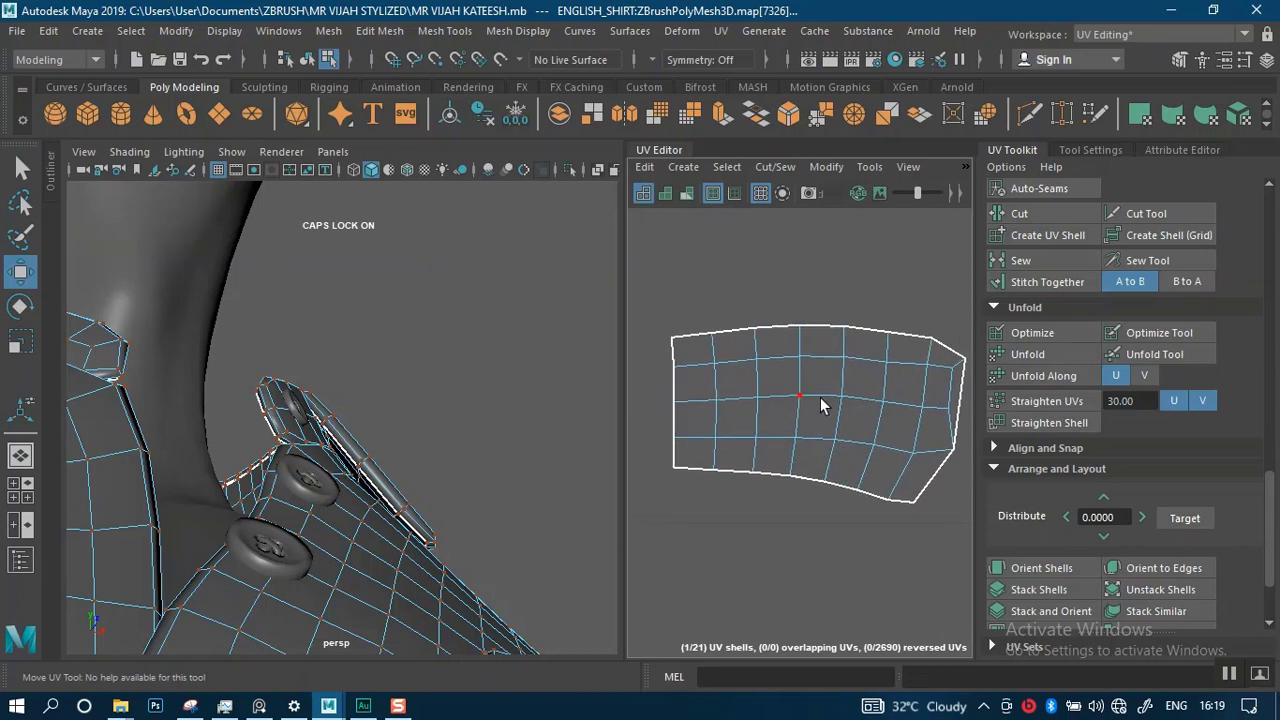
pyautogui.keyDown('alt'); pyautogui.moveTo(820, 397); pyautogui.dragTo(875, 391, button='right'); pyautogui.keyUp('alt')
pyautogui.moveTo(716, 338); pyautogui.dragTo(930, 516)
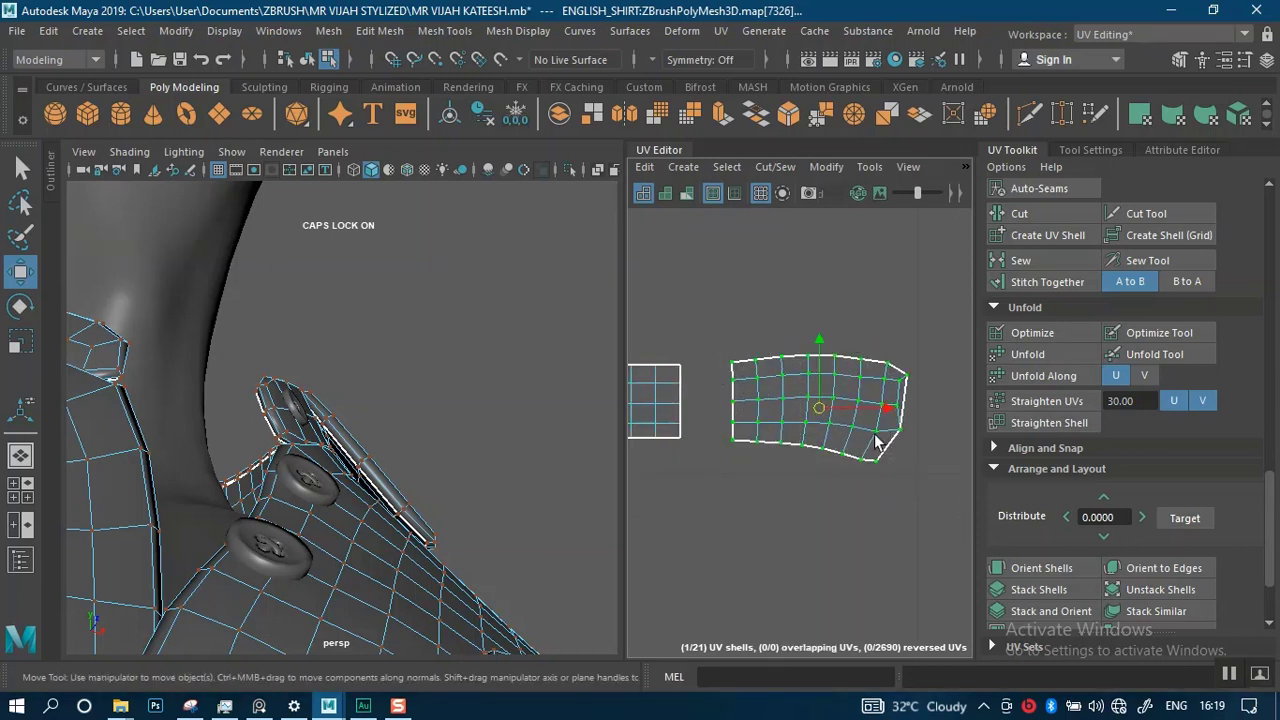
pyautogui.keyDown('shift'); pyautogui.rightClick(873, 412); pyautogui.keyUp('shift')
pyautogui.moveTo(929, 316)
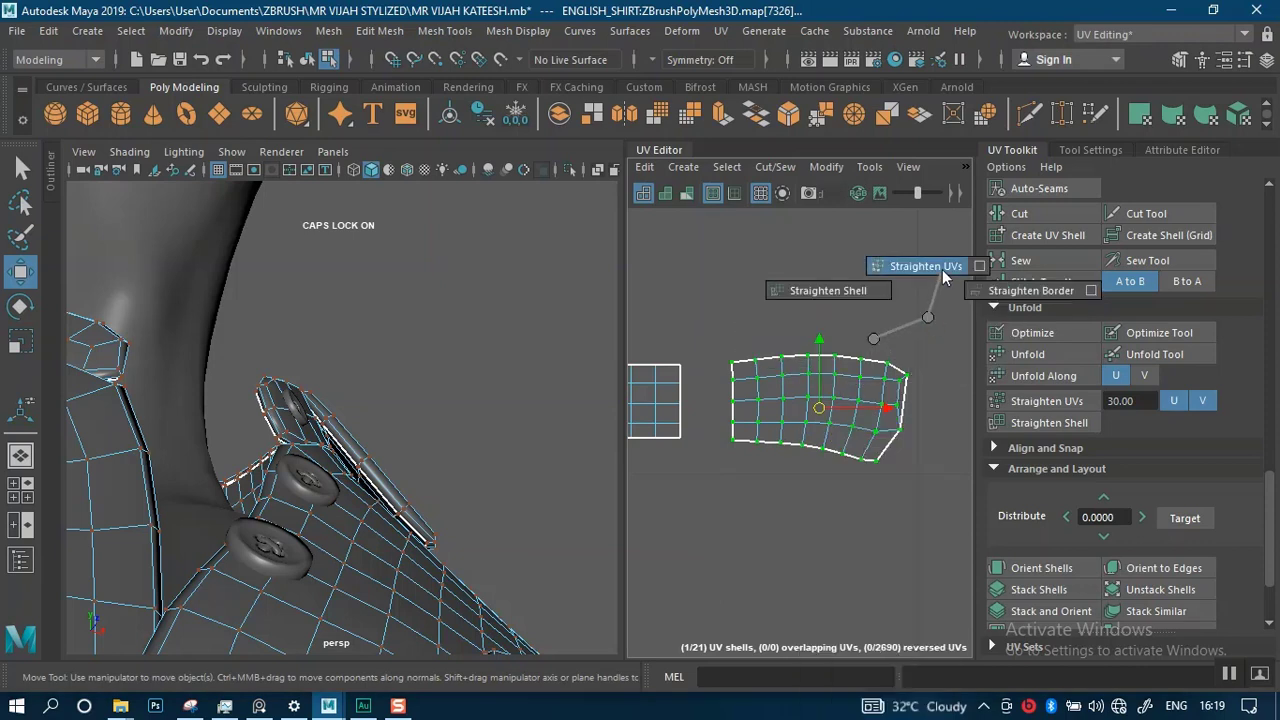
pyautogui.click(942, 269)
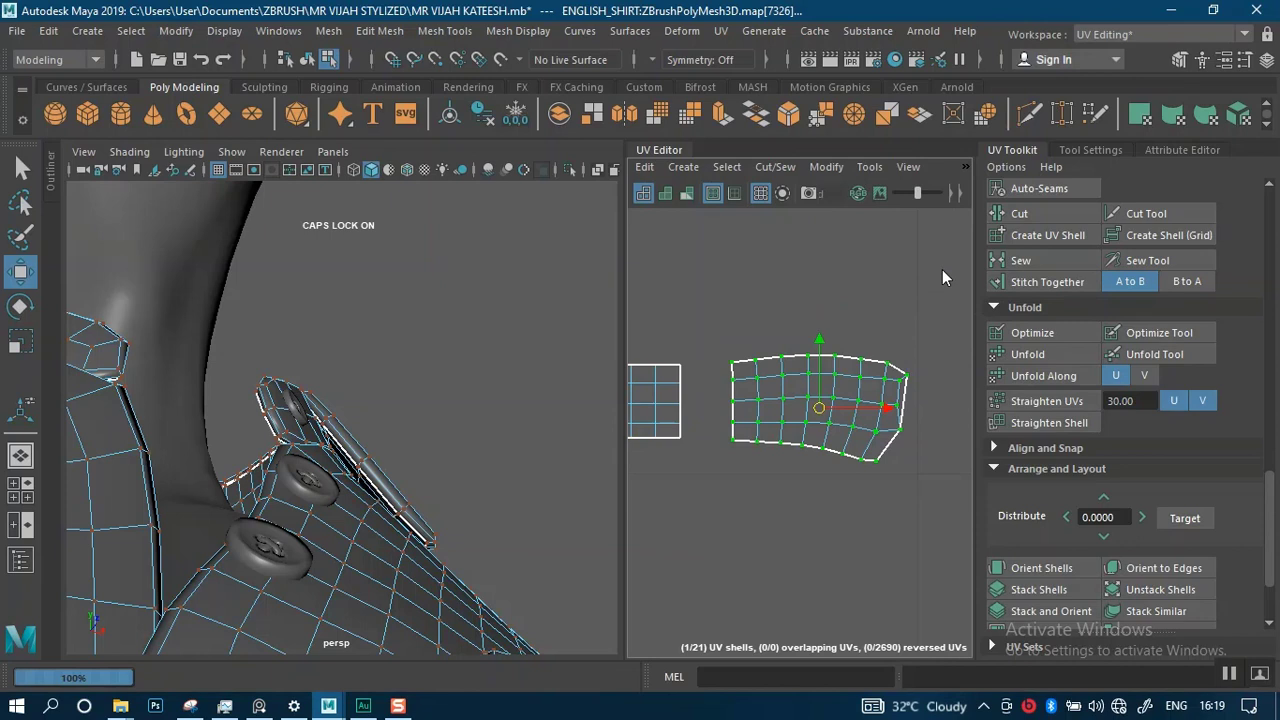
# - Flatten the slanted lower border UVs near the right half's right end into a horizontal line and raise them slightly
pyautogui.scroll(3, 805, 373)
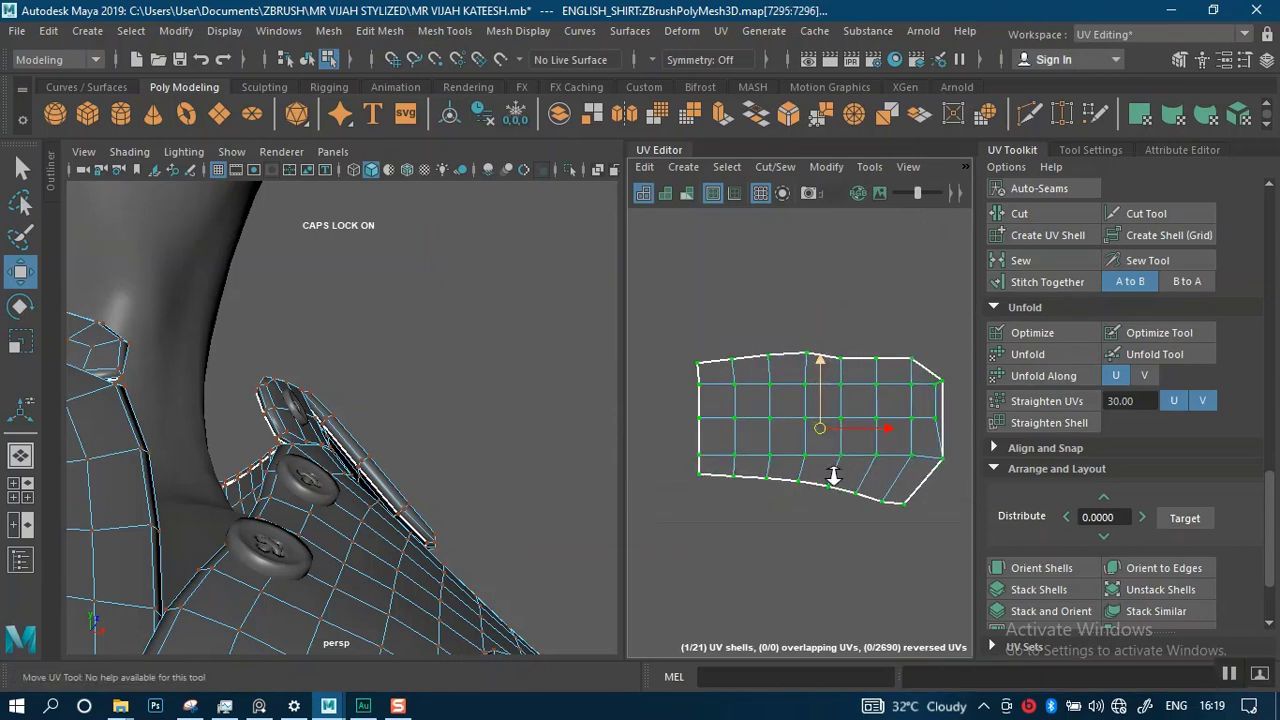
pyautogui.keyDown('alt'); pyautogui.moveTo(789, 444); pyautogui.dragTo(786, 441, button='middle'); pyautogui.keyUp('alt')
pyautogui.keyDown('alt'); pyautogui.moveTo(870, 504); pyautogui.dragTo(832, 491, button='middle'); pyautogui.keyUp('alt')
pyautogui.moveTo(884, 539); pyautogui.dragTo(814, 572)
pyautogui.press('r')
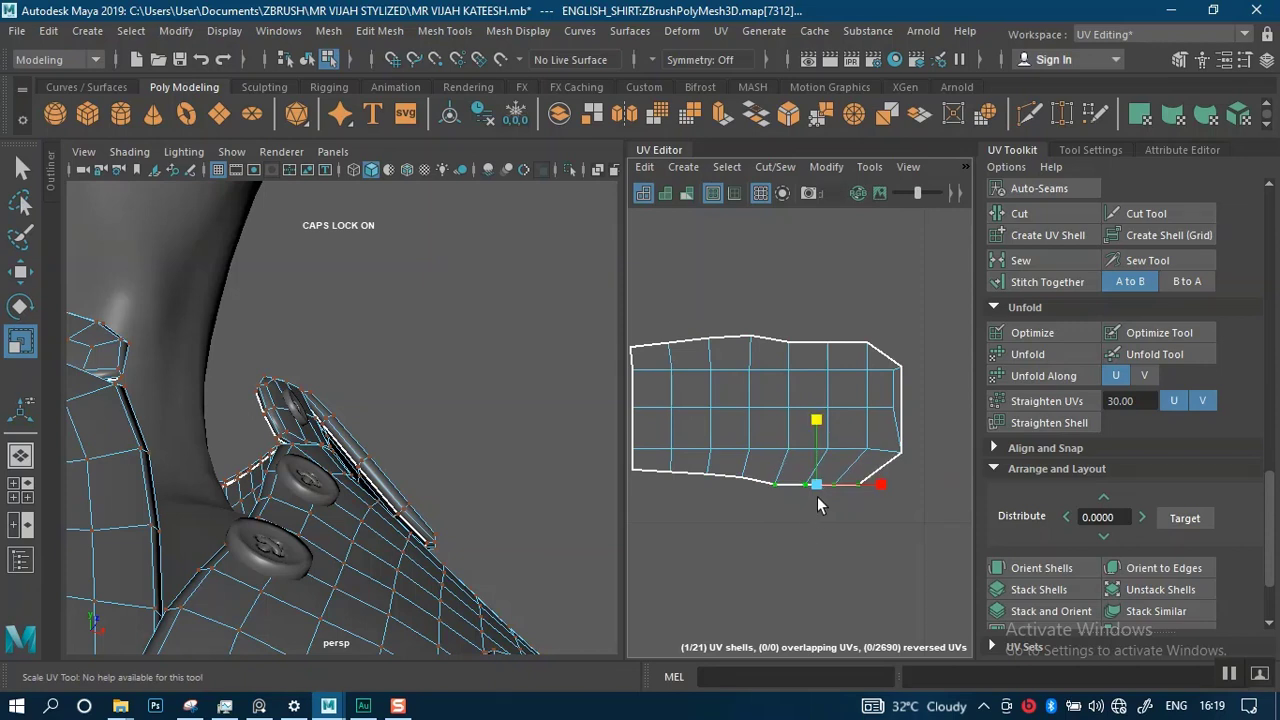
pyautogui.press('w')
pyautogui.moveTo(815, 464); pyautogui.dragTo(815, 460)
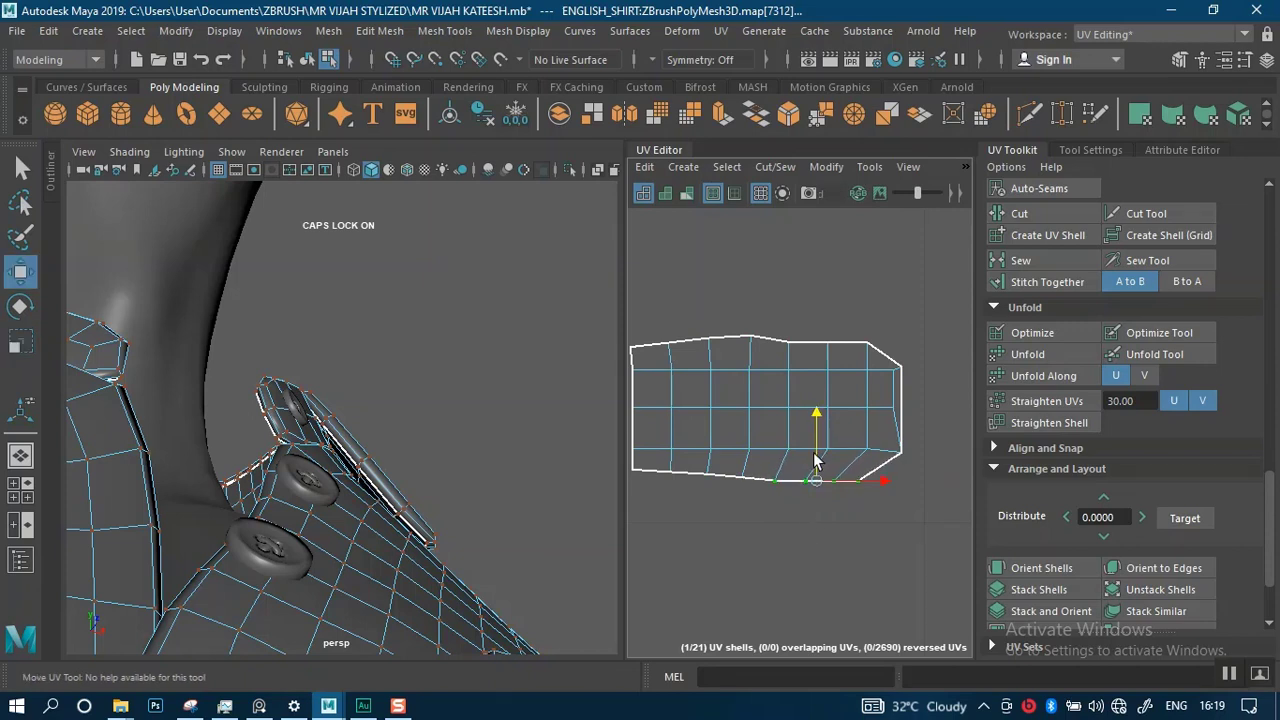
# - Flatten the right half's upper border UVs into a horizontal line and align its left border UVs vertically
pyautogui.keyDown('alt'); pyautogui.moveTo(673, 343); pyautogui.dragTo(671, 320, button='middle'); pyautogui.keyUp('alt')
pyautogui.moveTo(708, 348); pyautogui.dragTo(934, 379)
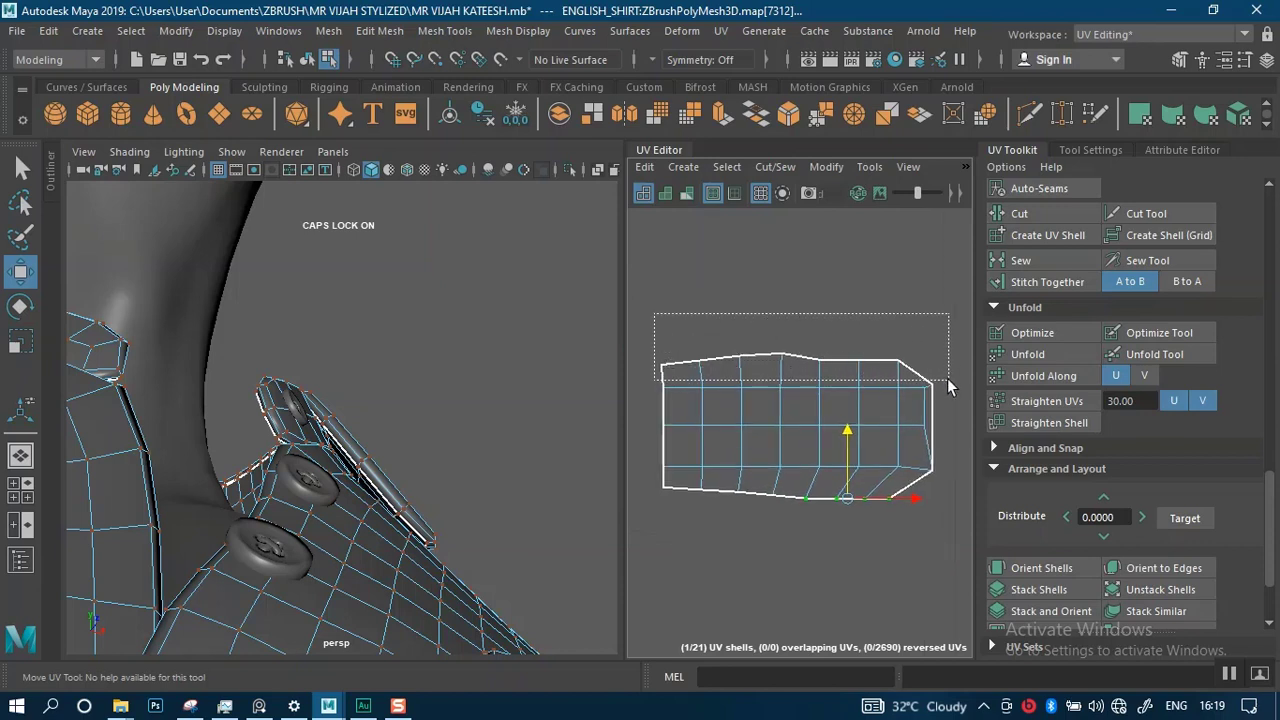
pyautogui.press('w')
pyautogui.press('r')
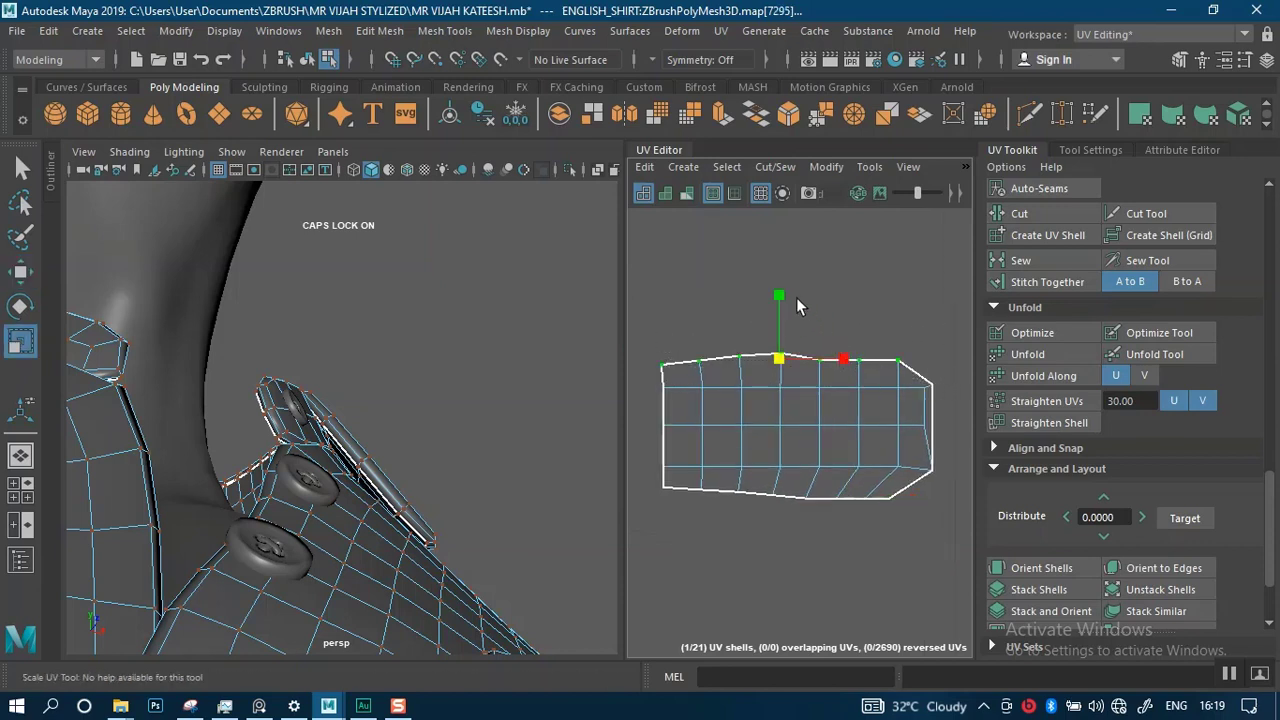
pyautogui.moveTo(758, 501); pyautogui.dragTo(751, 538)
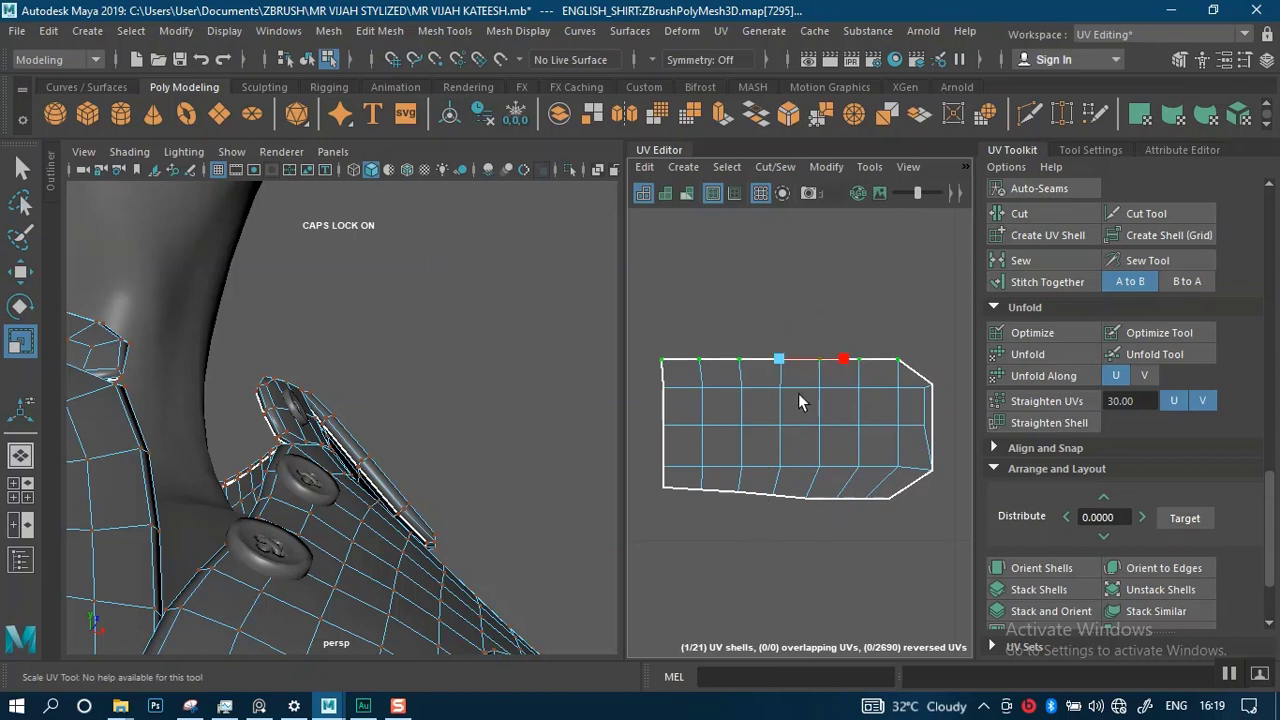
pyautogui.scroll(-2, 799, 396)
pyautogui.keyDown('alt'); pyautogui.moveTo(789, 411); pyautogui.dragTo(845, 413, button='middle'); pyautogui.keyUp('alt')
pyautogui.moveTo(758, 478); pyautogui.dragTo(760, 480)
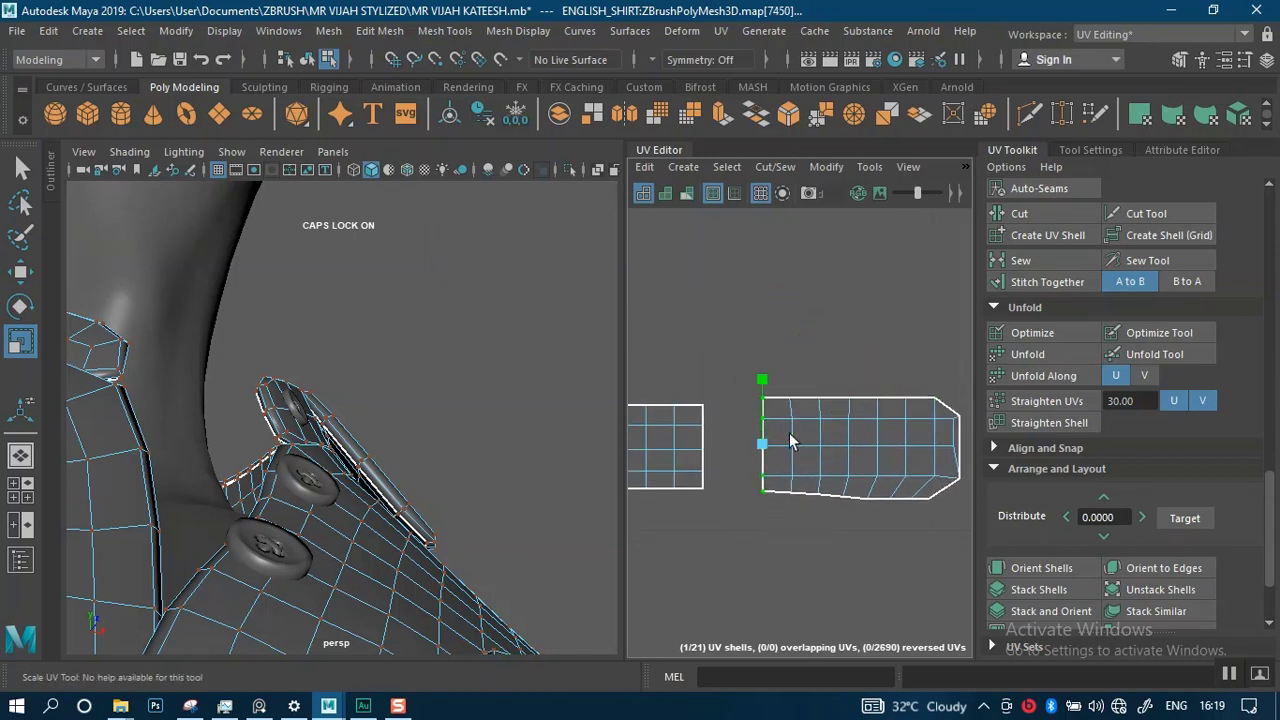
# - Stitch the two collar halves back together along the left half's right border edges, using the A to B direction
pyautogui.keyDown('alt'); pyautogui.moveTo(789, 434); pyautogui.dragTo(820, 396, button='middle'); pyautogui.keyUp('alt')
pyautogui.scroll(-2, 850, 424)
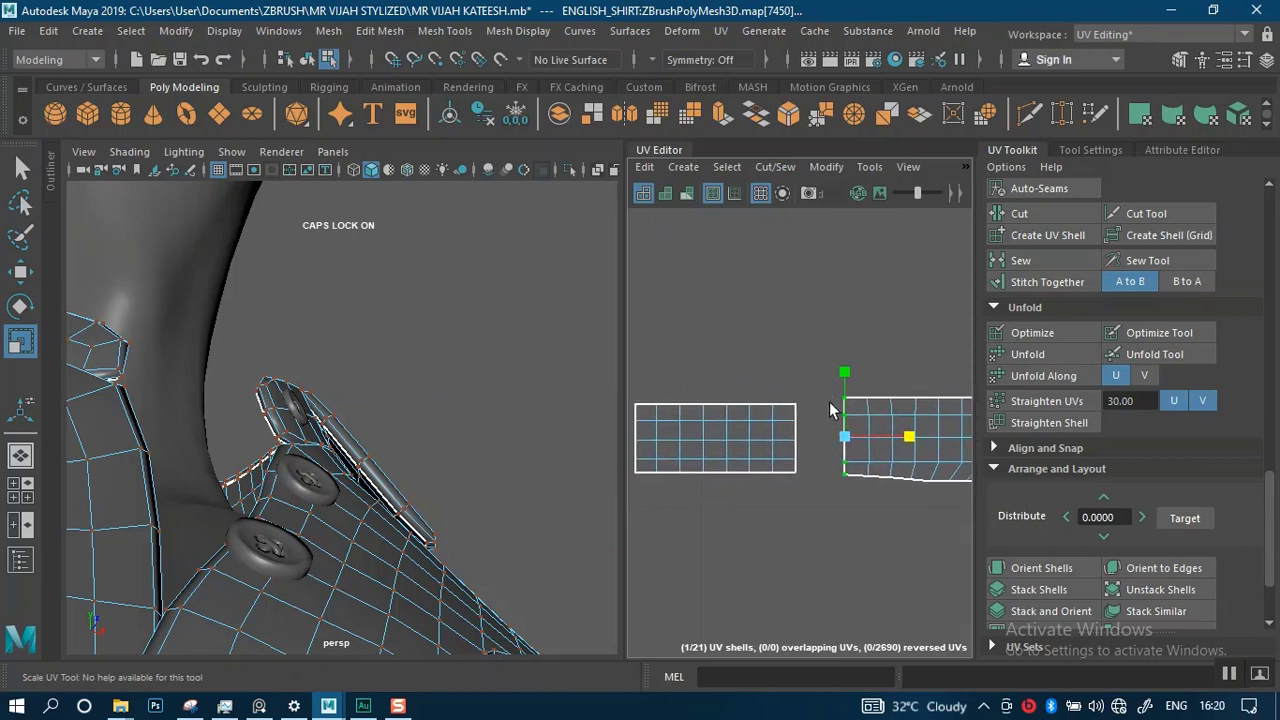
pyautogui.scroll(2, 833, 409)
pyautogui.keyDown('alt'); pyautogui.moveTo(821, 465); pyautogui.dragTo(797, 439, button='middle'); pyautogui.keyUp('alt')
pyautogui.rightClick(843, 411)
pyautogui.moveTo(843, 415); pyautogui.dragTo(840, 366, button='right')
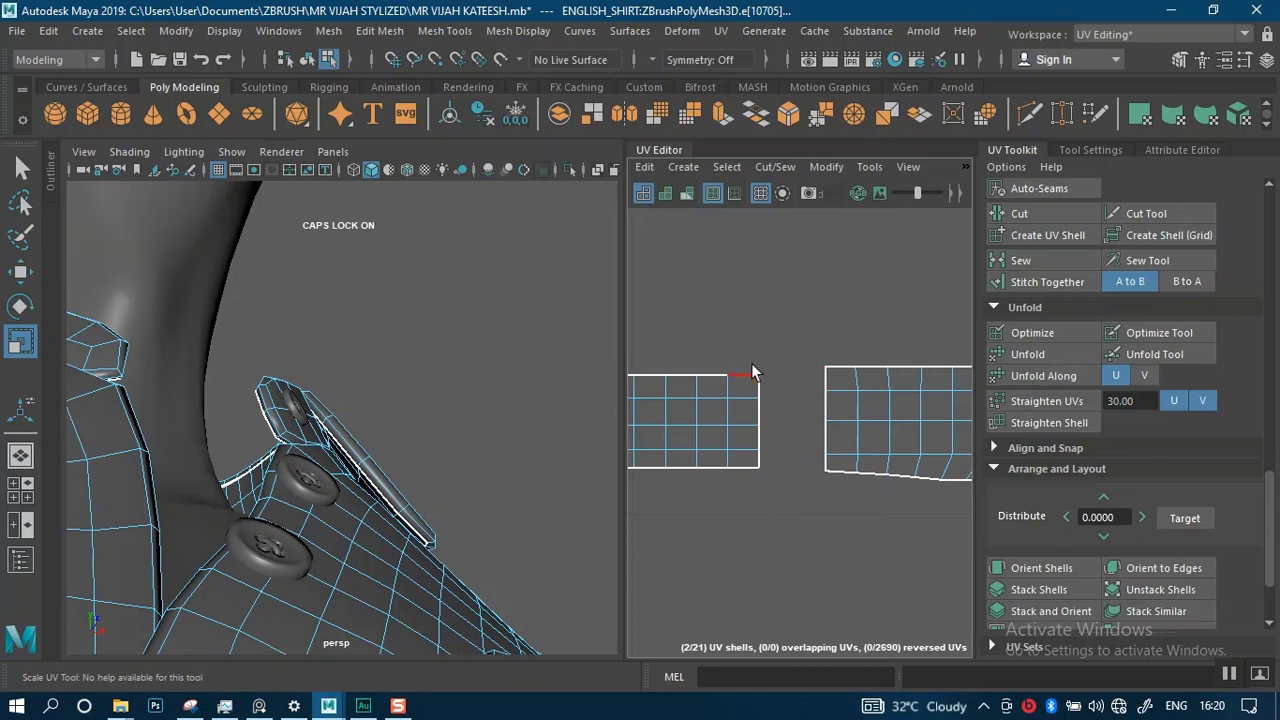
pyautogui.moveTo(762, 465); pyautogui.dragTo(828, 458)
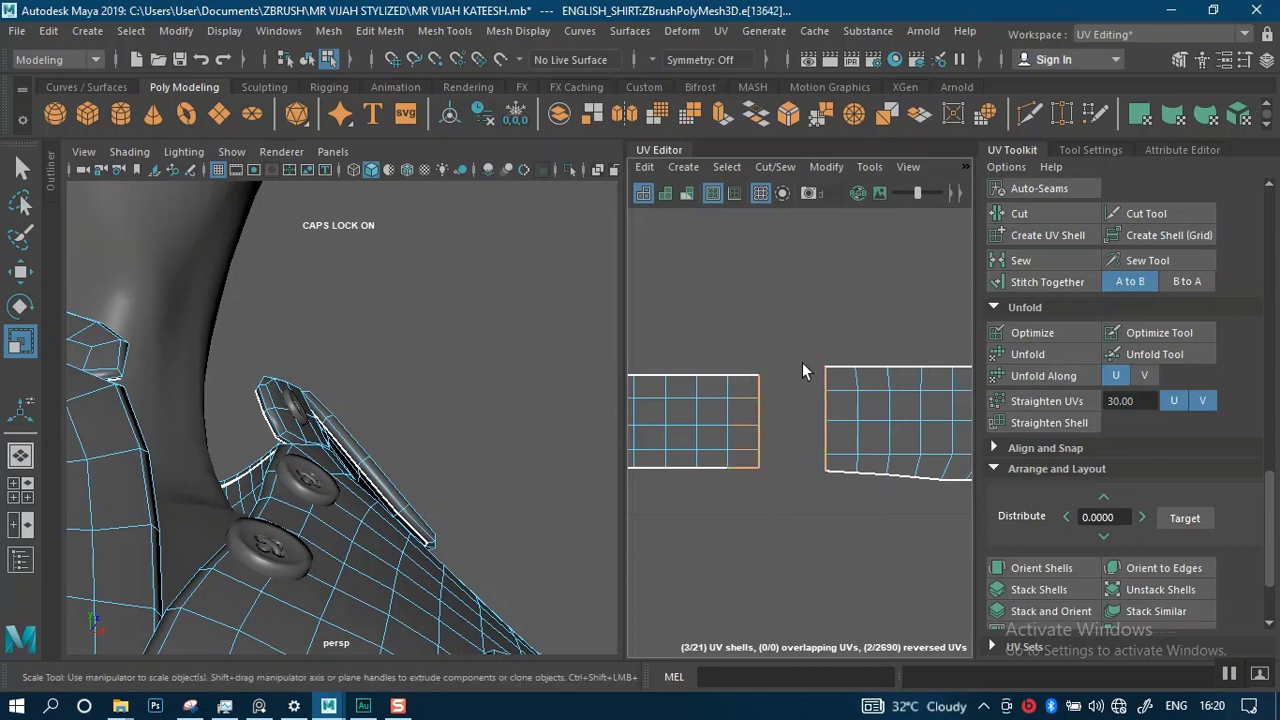
pyautogui.keyDown('ctrl'); pyautogui.moveTo(725, 339); pyautogui.dragTo(736, 511); pyautogui.keyUp('ctrl')
pyautogui.click(1039, 284)
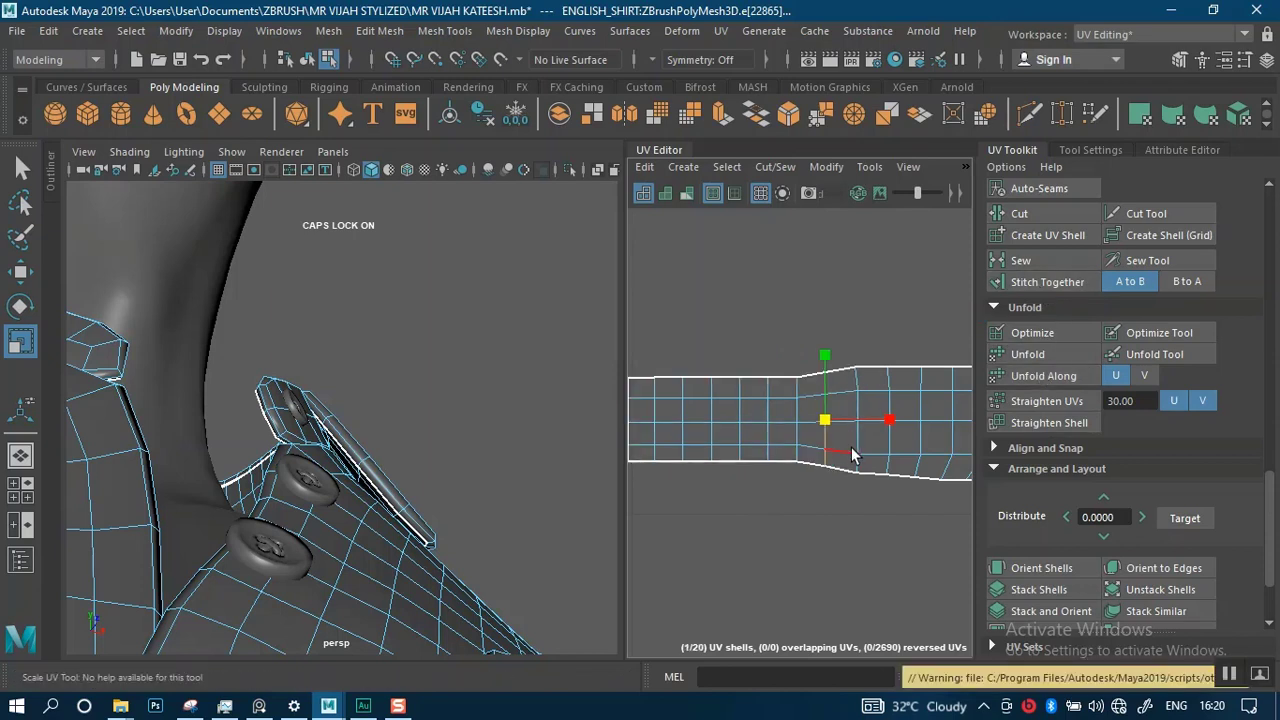
# - Scale down the wider right part of the stitched collar piece vertically to match the height of the left part
pyautogui.keyDown('alt'); pyautogui.moveTo(852, 448); pyautogui.dragTo(826, 442, button='middle'); pyautogui.keyUp('alt')
pyautogui.keyDown('alt'); pyautogui.moveTo(826, 442); pyautogui.dragTo(803, 406, button='right'); pyautogui.keyUp('alt')
pyautogui.moveTo(803, 406)
pyautogui.keyDown('alt'); pyautogui.mouseDown(button='middle')
pyautogui.moveTo(831, 407)
pyautogui.moveTo(822, 402)
pyautogui.mouseUp(button='middle'); pyautogui.keyUp('alt')
pyautogui.keyDown('alt'); pyautogui.moveTo(825, 408); pyautogui.dragTo(890, 551, button='right'); pyautogui.keyUp('alt')
pyautogui.keyDown('alt'); pyautogui.moveTo(894, 528); pyautogui.dragTo(869, 505, button='middle'); pyautogui.keyUp('alt')
pyautogui.keyDown('alt'); pyautogui.moveTo(869, 505); pyautogui.dragTo(792, 362, button='right'); pyautogui.keyUp('alt')
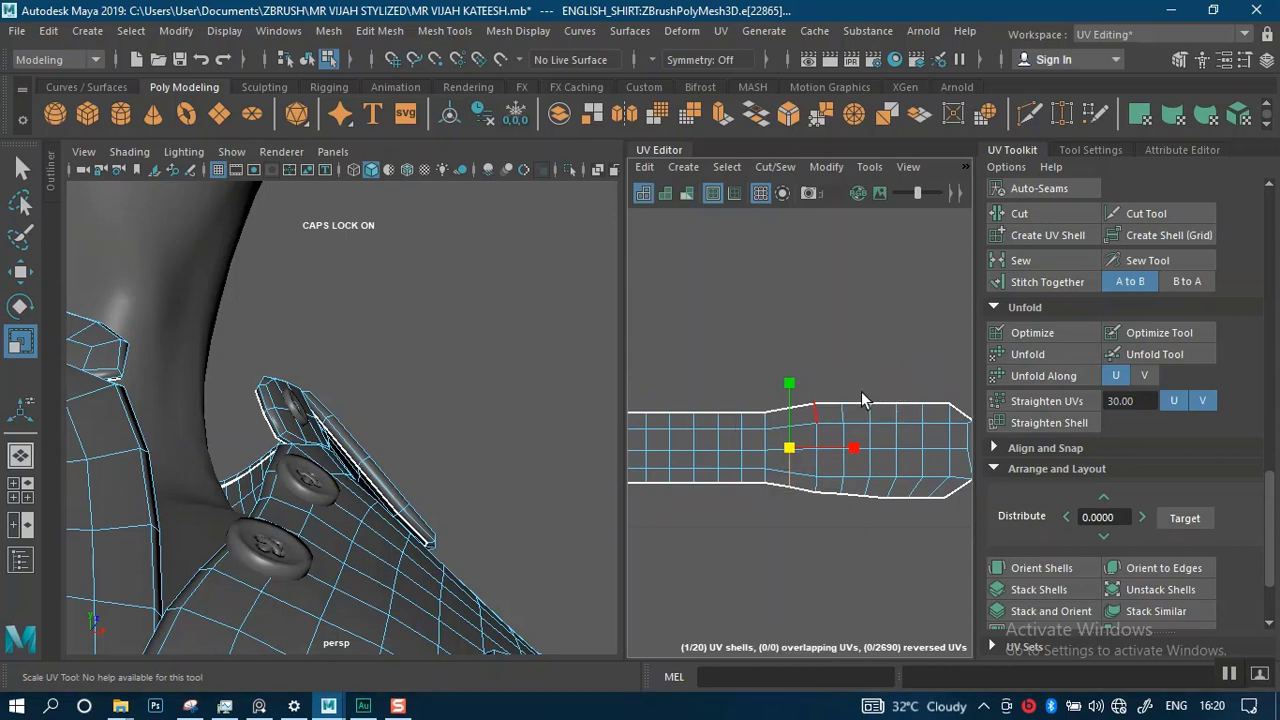
pyautogui.moveTo(792, 362); pyautogui.dragTo(967, 536)
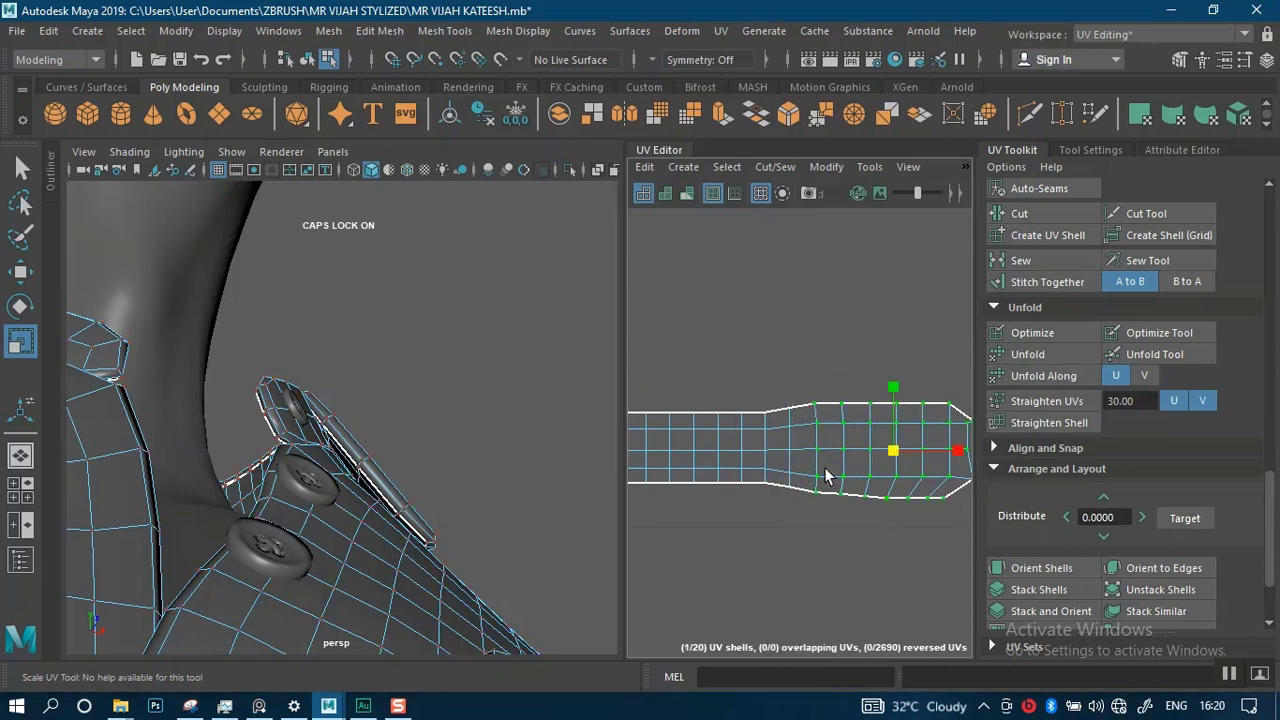
pyautogui.keyDown('alt'); pyautogui.moveTo(850, 418); pyautogui.dragTo(830, 408, button='middle'); pyautogui.keyUp('alt')
pyautogui.moveTo(868, 392); pyautogui.dragTo(869, 389)
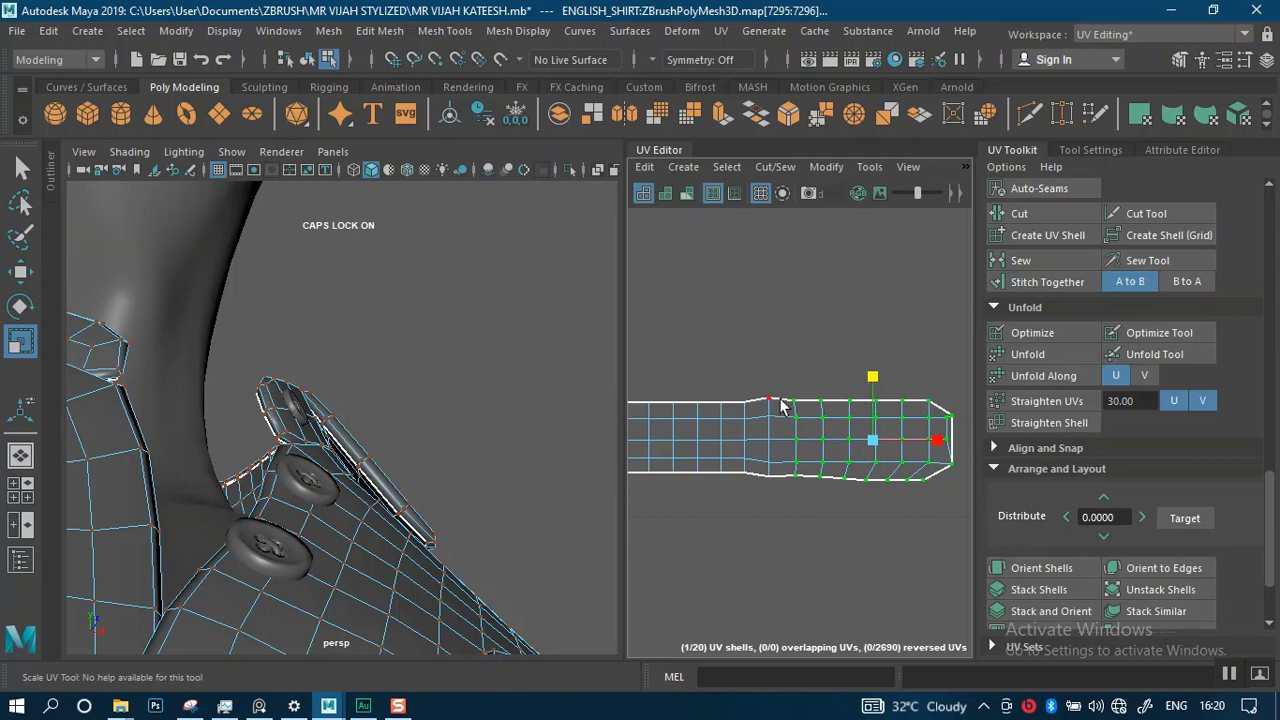
# - Scale the bulging UV column at the stitched seam vertically to line up with the neighbouring left columns
pyautogui.scroll(2, 771, 443)
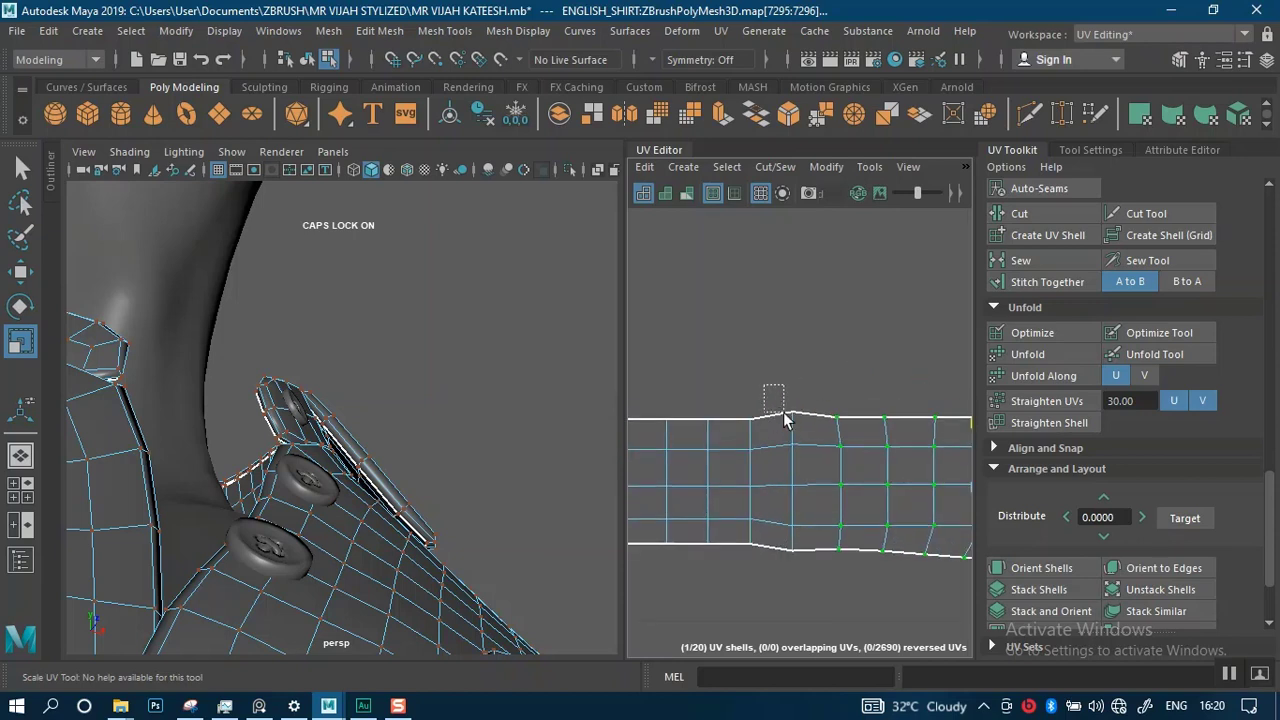
pyautogui.moveTo(801, 556); pyautogui.dragTo(801, 556)
pyautogui.moveTo(792, 419); pyautogui.dragTo(791, 424)
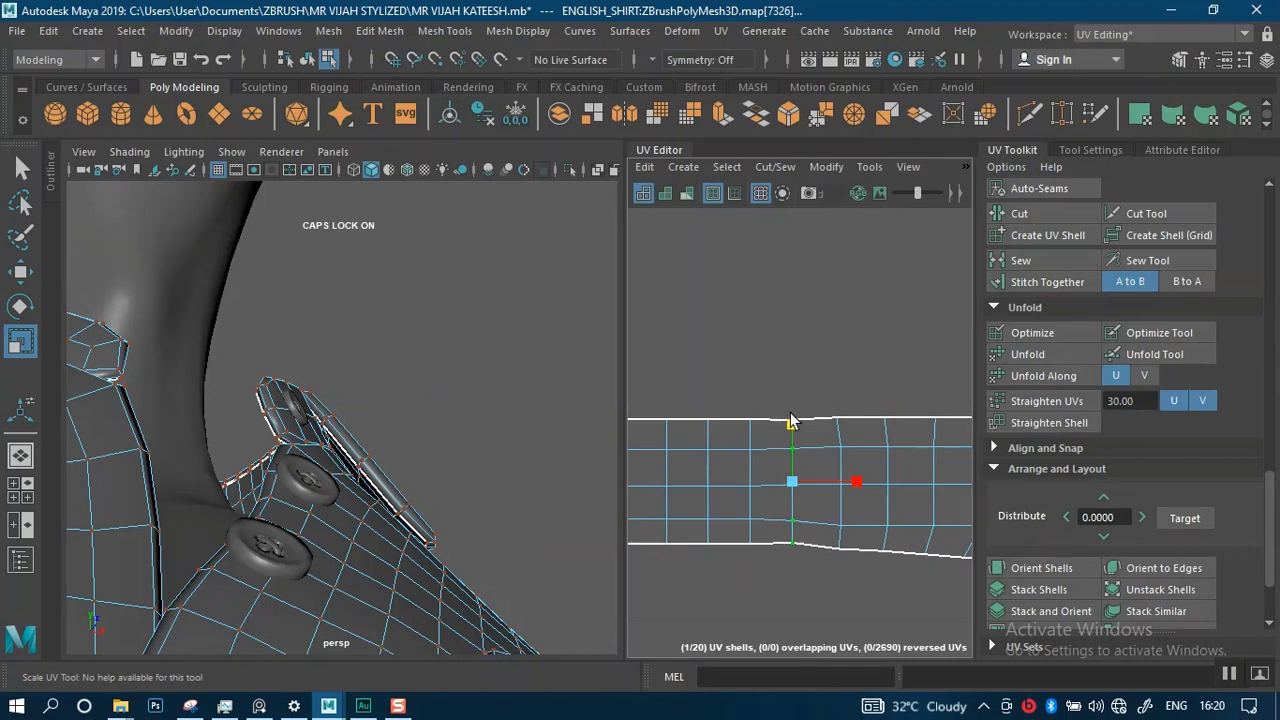
# - Select all UVs of the arched collar shell above the finished piece and apply Straighten UVs
pyautogui.scroll(-6, 792, 419)
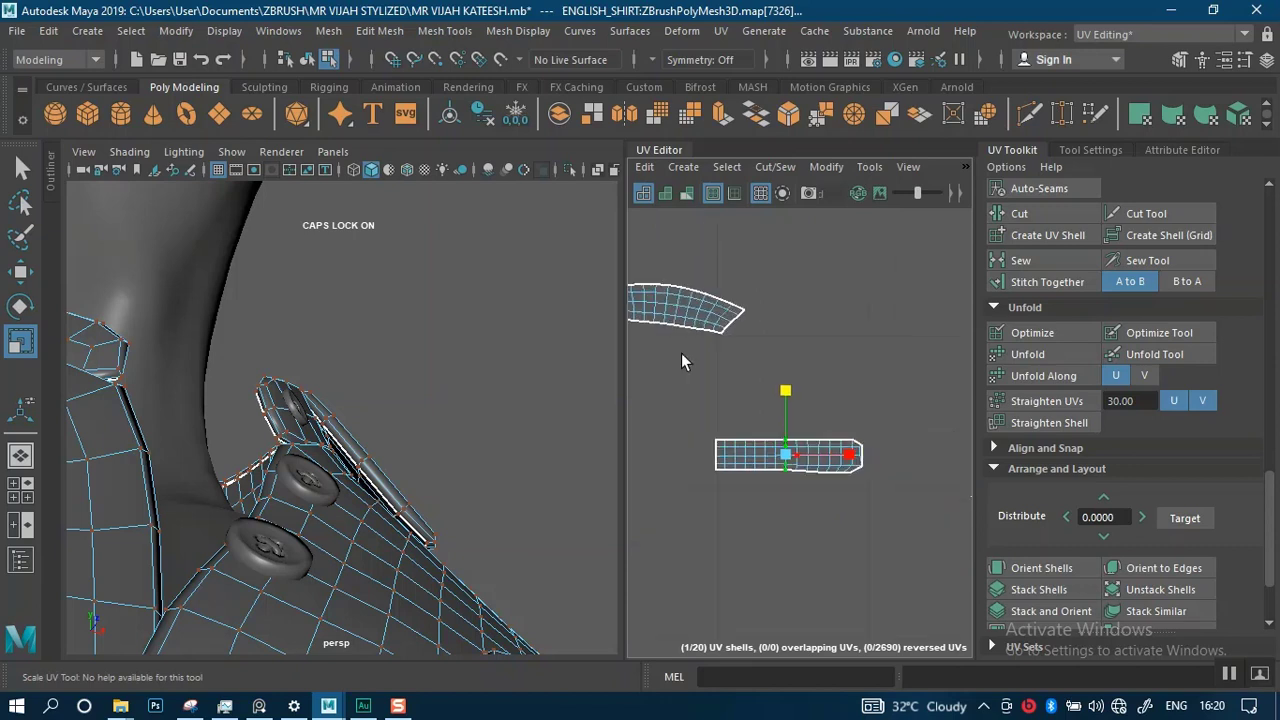
pyautogui.keyDown('alt'); pyautogui.moveTo(763, 367); pyautogui.dragTo(653, 397, button='middle'); pyautogui.keyUp('alt')
pyautogui.keyDown('alt'); pyautogui.moveTo(781, 395); pyautogui.dragTo(825, 415, button='middle'); pyautogui.keyUp('alt')
pyautogui.keyDown('alt'); pyautogui.moveTo(825, 415); pyautogui.dragTo(818, 507, button='right'); pyautogui.keyUp('alt')
pyautogui.keyDown('alt'); pyautogui.moveTo(771, 331); pyautogui.dragTo(775, 436, button='middle'); pyautogui.keyUp('alt')
pyautogui.keyDown('alt'); pyautogui.moveTo(775, 436); pyautogui.dragTo(677, 360, button='right'); pyautogui.keyUp('alt')
pyautogui.rightClick(852, 442)
pyautogui.click(771, 415)
pyautogui.moveTo(677, 360); pyautogui.dragTo(980, 516)
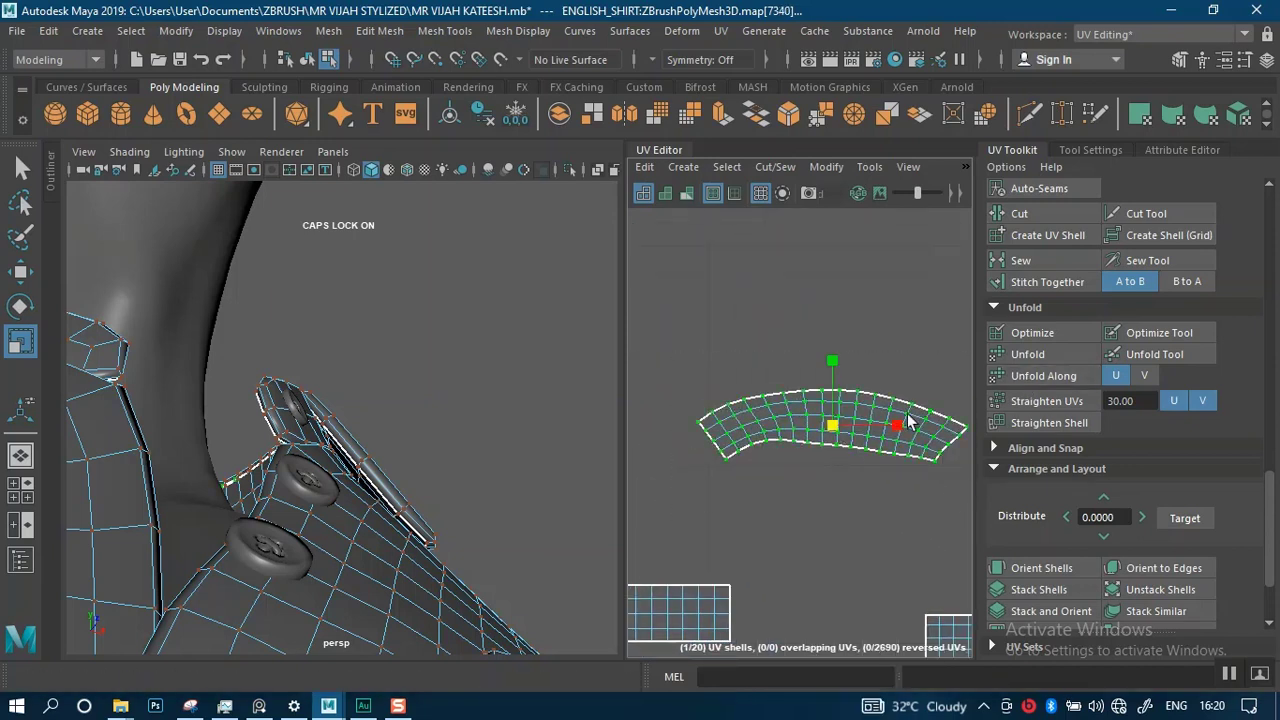
pyautogui.keyDown('shift'); pyautogui.moveTo(847, 339); pyautogui.dragTo(922, 252, button='right'); pyautogui.keyUp('shift')
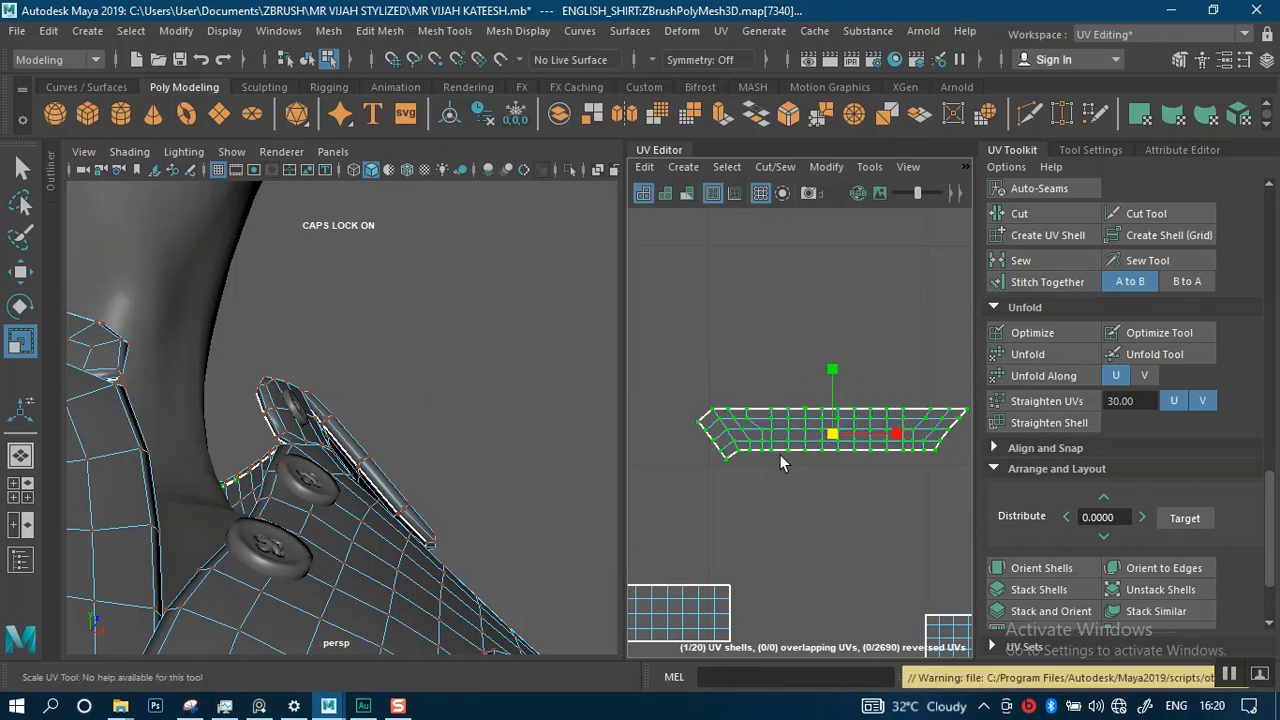
# - Cut the vertical edge loop that separates the slanted left end from the straight part of the collar shell
pyautogui.scroll(3, 785, 474)
pyautogui.moveTo(833, 502)
pyautogui.keyDown('alt'); pyautogui.mouseDown(button='middle')
pyautogui.moveTo(702, 516)
pyautogui.moveTo(851, 491)
pyautogui.mouseUp(button='middle'); pyautogui.keyUp('alt')
pyautogui.scroll(3, 791, 557)
pyautogui.keyDown('alt'); pyautogui.moveTo(718, 474); pyautogui.dragTo(798, 455, button='middle'); pyautogui.keyUp('alt')
pyautogui.scroll(2, 806, 497)
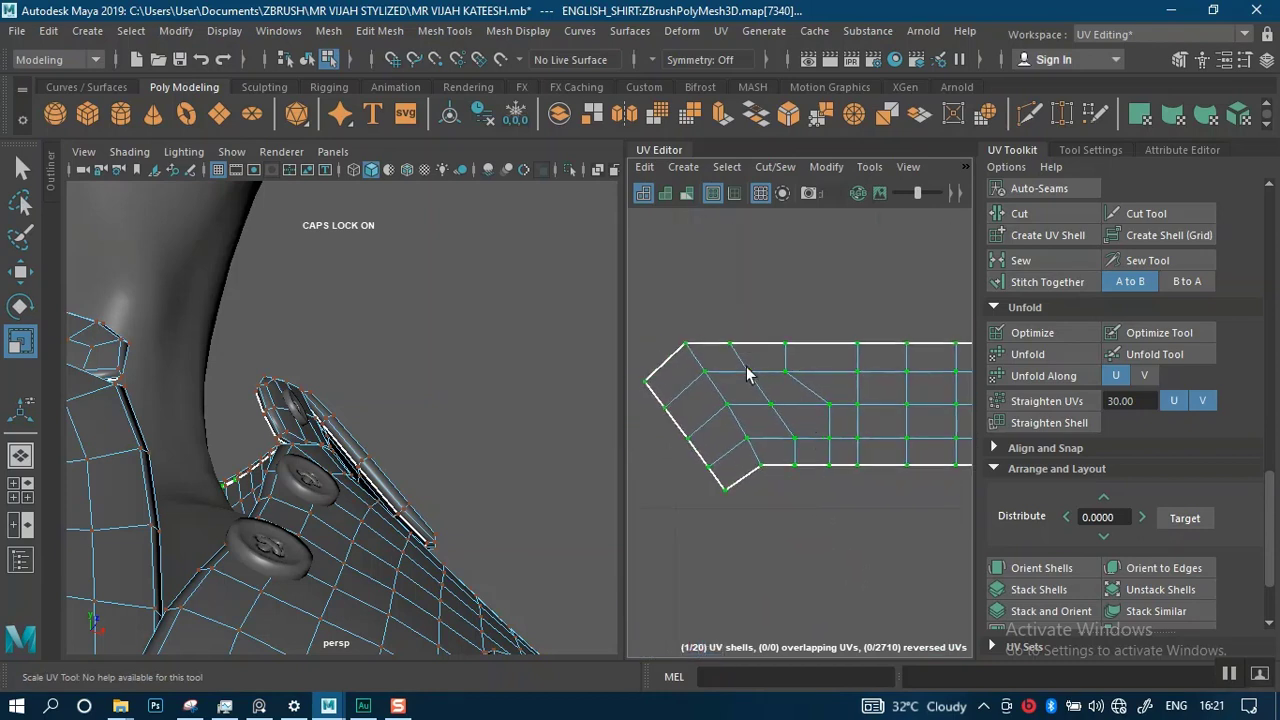
pyautogui.moveTo(845, 377); pyautogui.dragTo(858, 322, button='right')
pyautogui.click(865, 387)
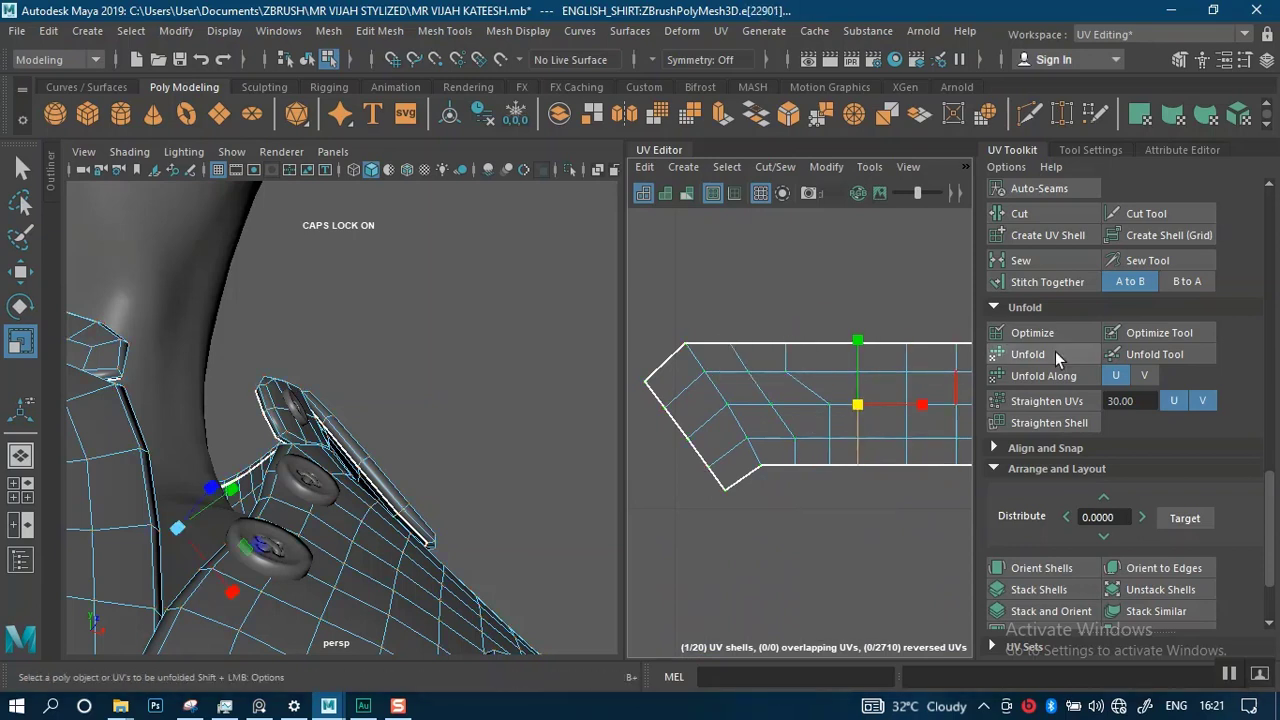
pyautogui.click(1025, 214)
# - Unfold the cut-off left end piece of the collar shell and rotate it clockwise until it lies roughly level
pyautogui.moveTo(784, 380); pyautogui.dragTo(701, 348, button='right')
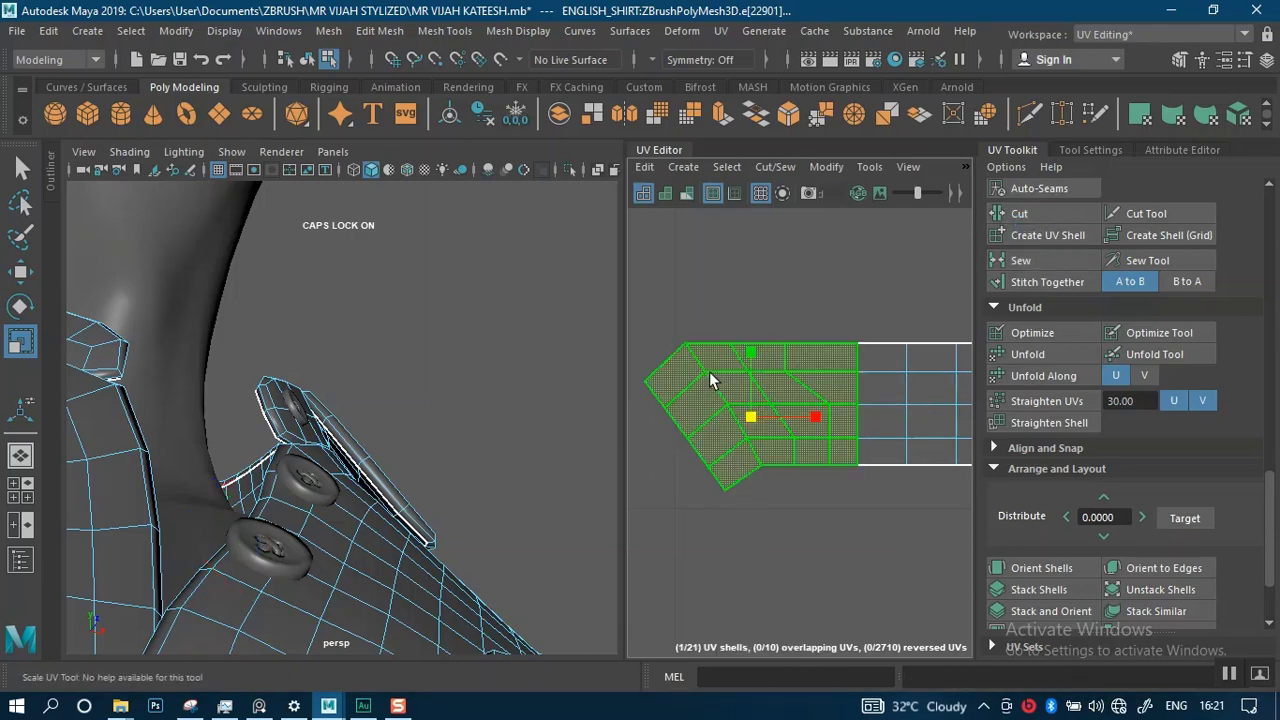
pyautogui.click(709, 371)
pyautogui.click(1027, 354)
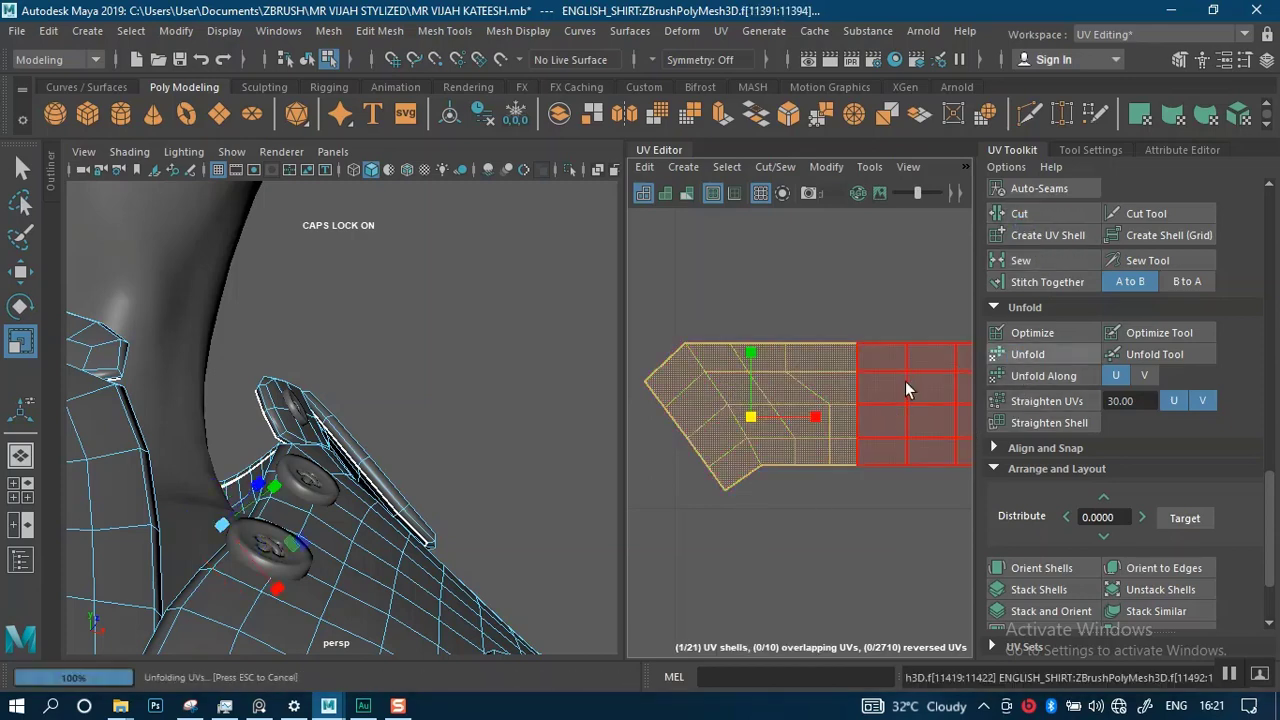
pyautogui.press('e')
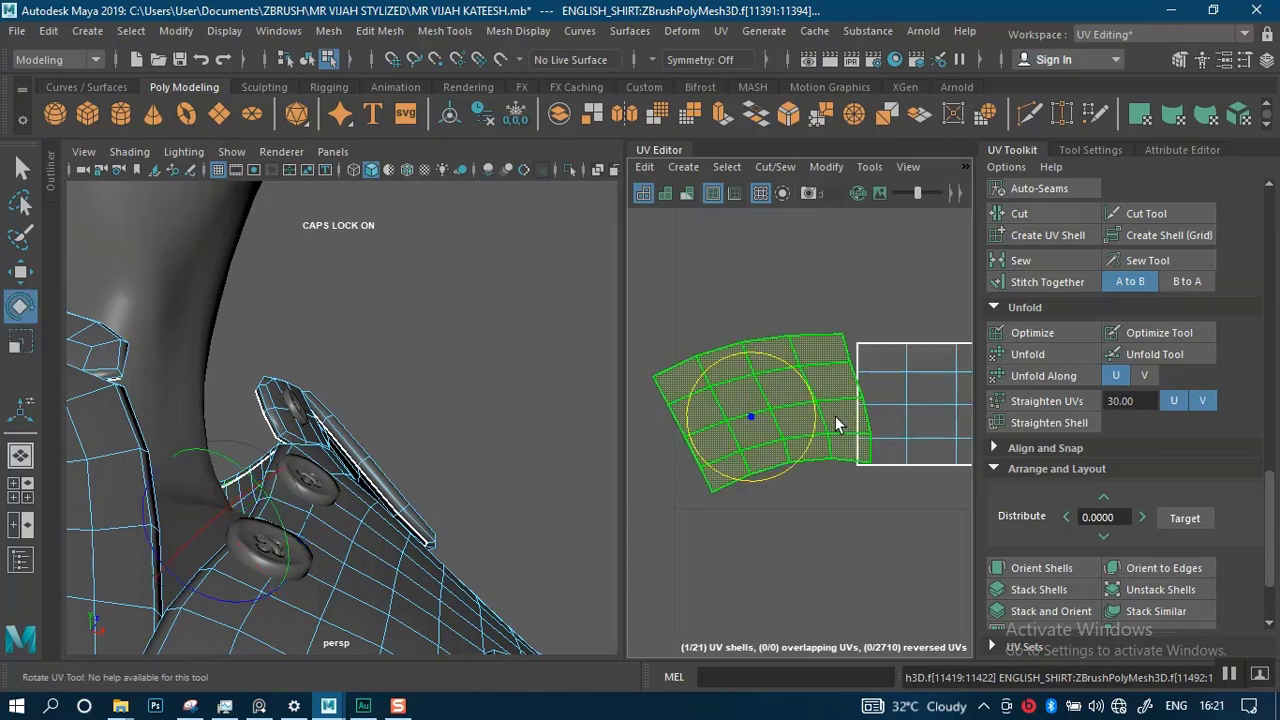
pyautogui.moveTo(817, 409); pyautogui.dragTo(804, 429)
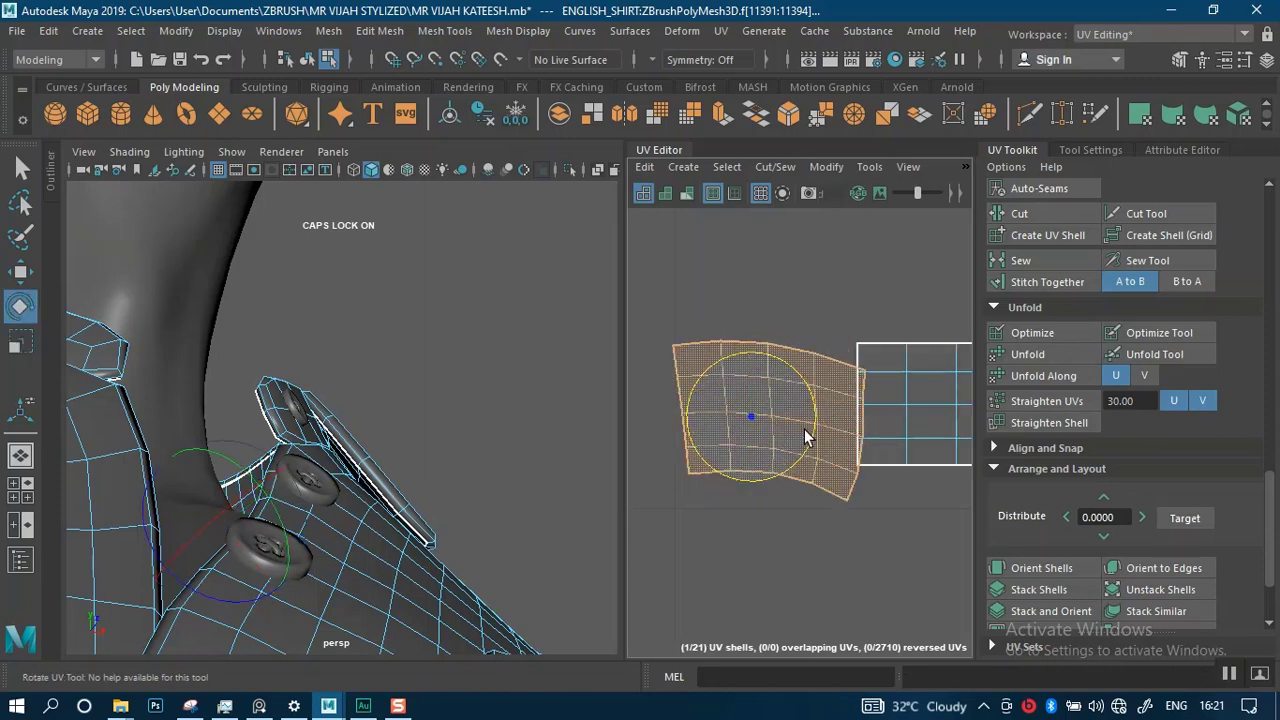
# - Move the left end piece clear of the main strip and apply Straighten UVs to all its UVs
pyautogui.scroll(-3, 815, 472)
pyautogui.press('w')
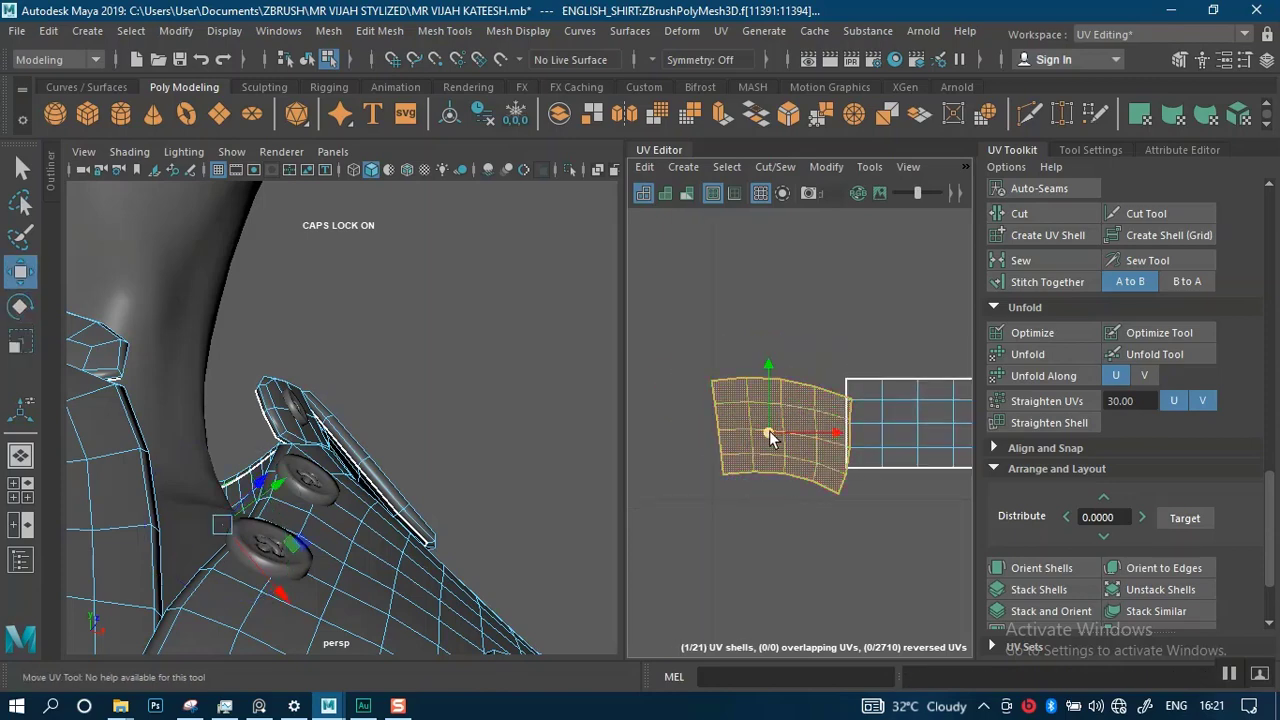
pyautogui.moveTo(769, 431); pyautogui.dragTo(736, 428)
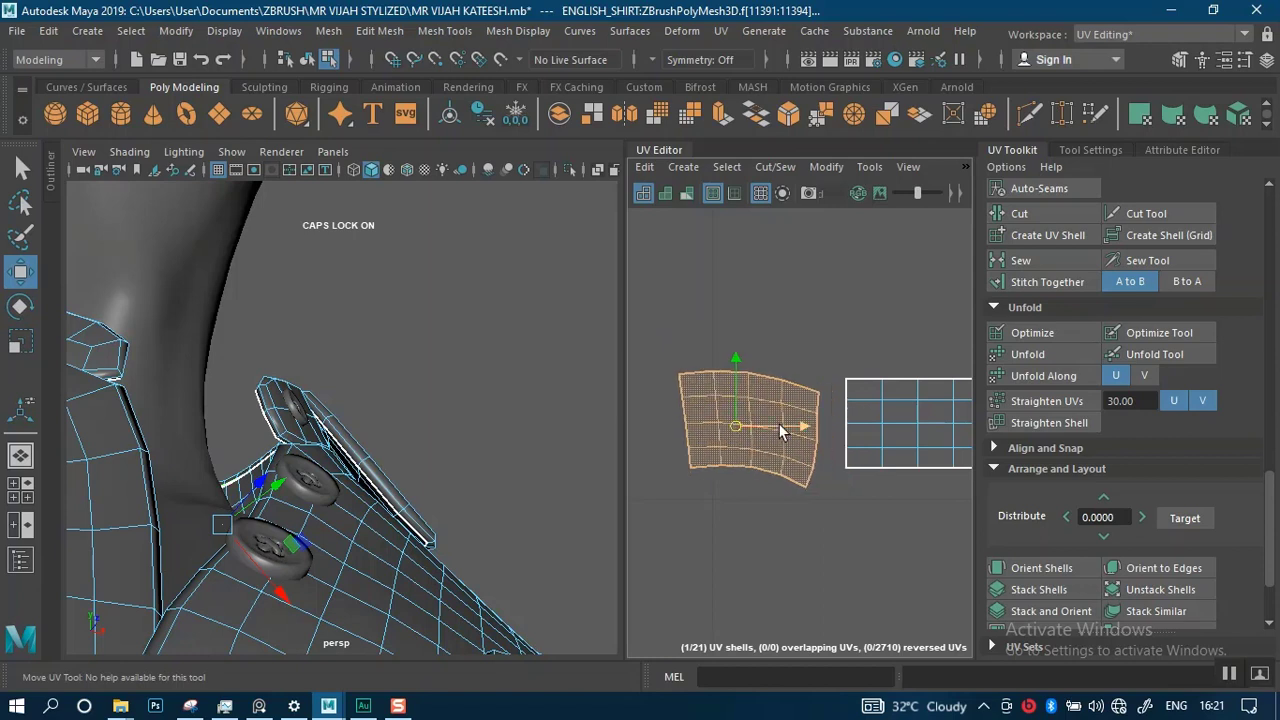
pyautogui.moveTo(793, 410); pyautogui.dragTo(872, 409, button='right')
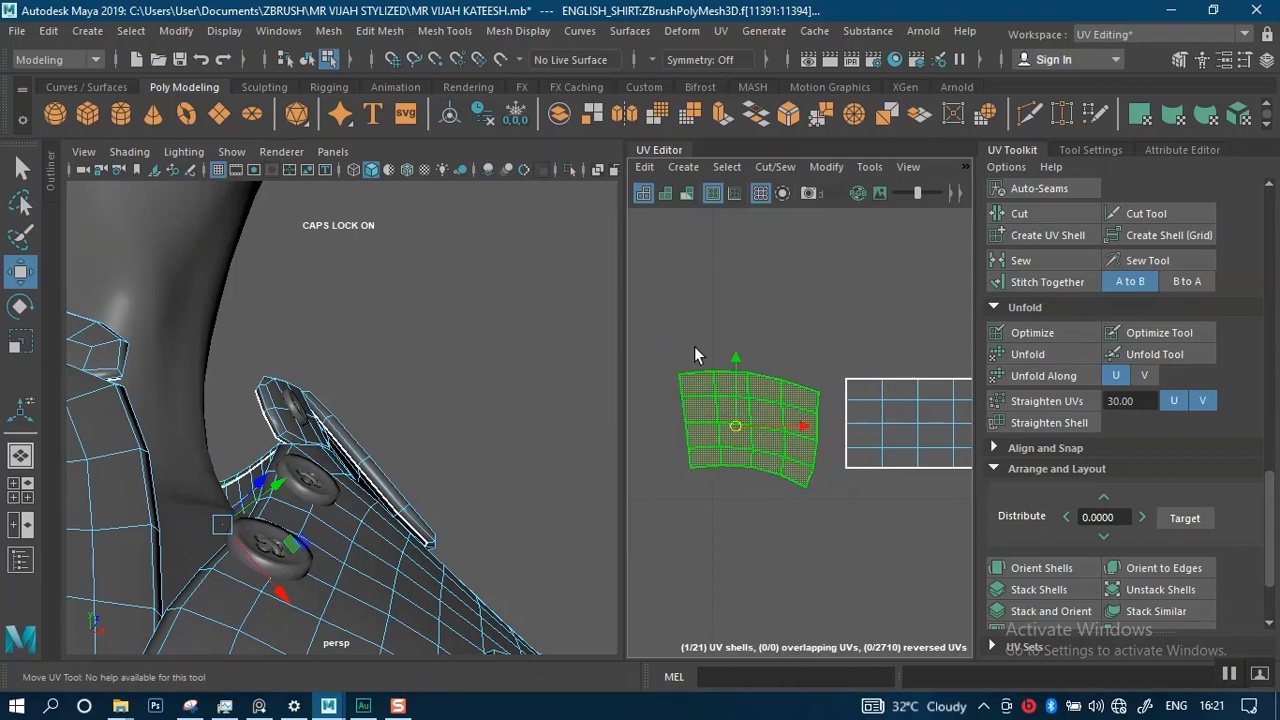
pyautogui.moveTo(653, 324); pyautogui.dragTo(825, 533)
pyautogui.keyDown('shift'); pyautogui.moveTo(780, 429); pyautogui.dragTo(856, 252, button='right'); pyautogui.keyUp('shift')
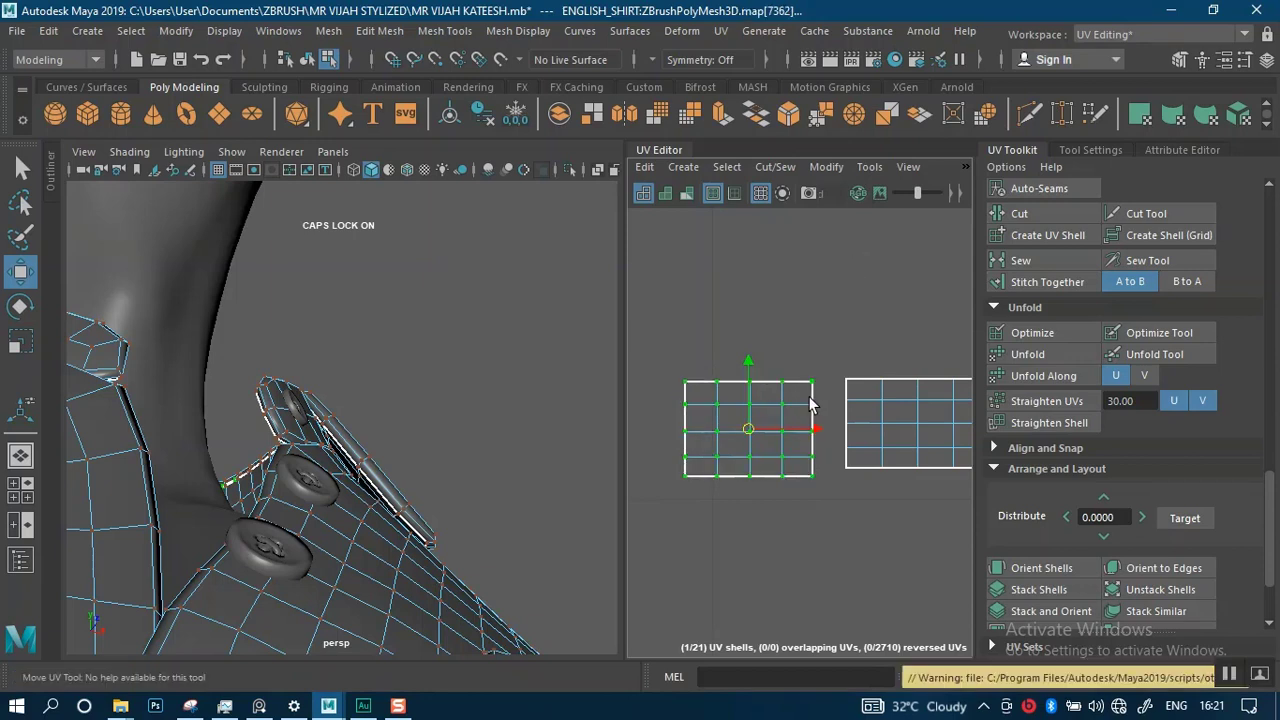
# - Stitch the straightened left end piece to the main strip along their shared border edges, using the A to B direction
pyautogui.scroll(-1, 808, 396)
pyautogui.keyDown('alt'); pyautogui.moveTo(816, 394); pyautogui.dragTo(768, 398, button='middle'); pyautogui.keyUp('alt')
pyautogui.keyDown('alt'); pyautogui.moveTo(768, 399); pyautogui.dragTo(827, 367, button='right'); pyautogui.keyUp('alt')
pyautogui.click(761, 405)
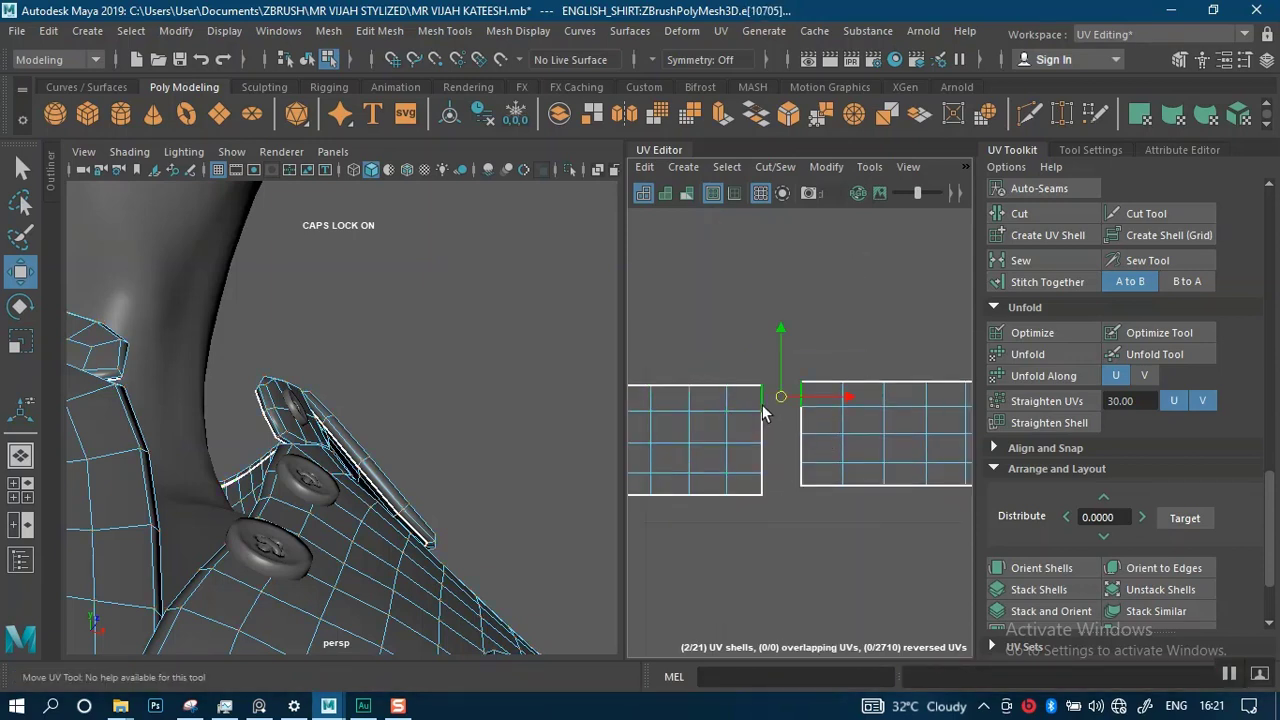
pyautogui.doubleClick(760, 482)
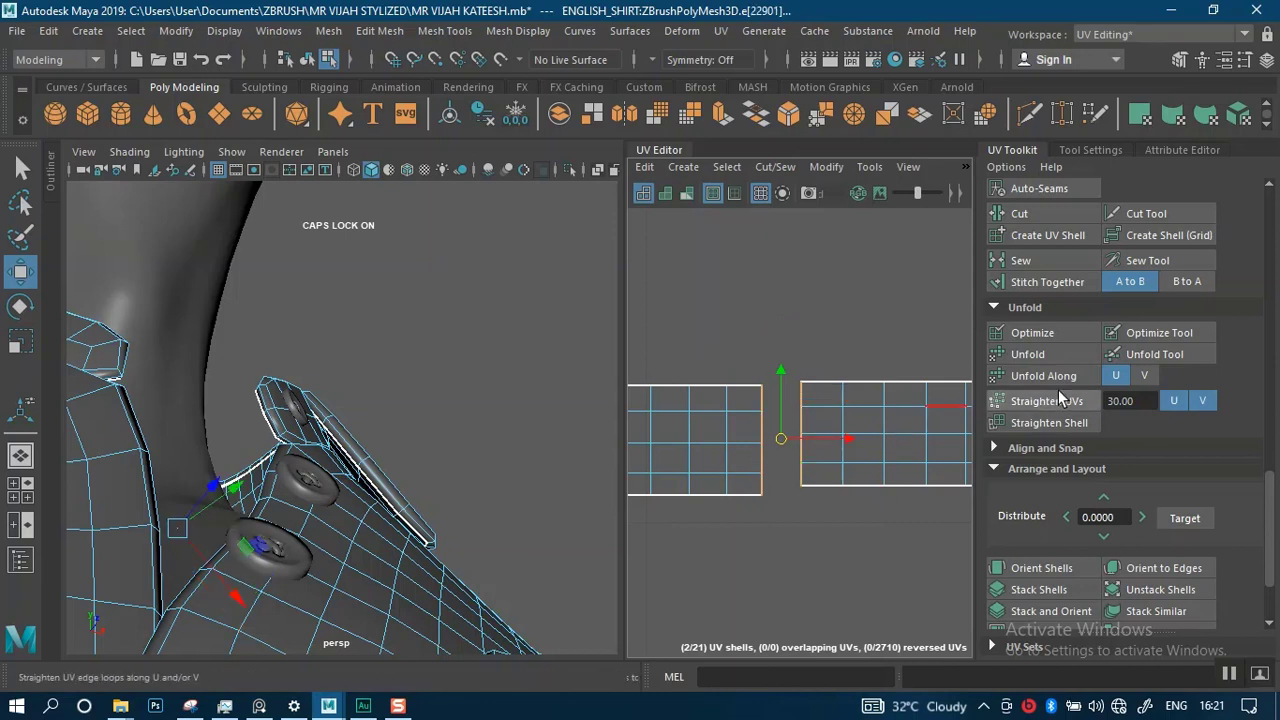
pyautogui.click(1031, 284)
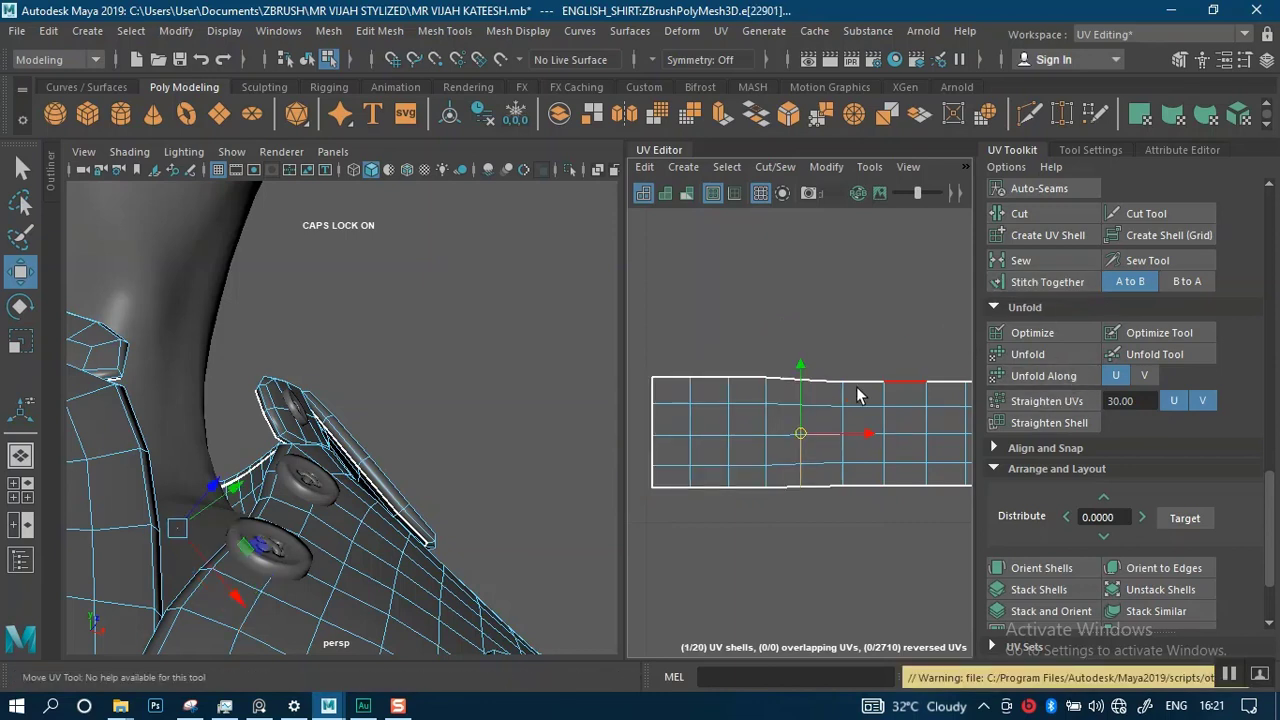
# - Try to square up the slanted UVs at the strip's right end with Straighten UVs
pyautogui.scroll(-8, 848, 396)
pyautogui.keyDown('alt'); pyautogui.moveTo(810, 330); pyautogui.dragTo(715, 320, button='middle'); pyautogui.keyUp('alt')
pyautogui.scroll(4, 834, 380)
pyautogui.keyDown('alt'); pyautogui.moveTo(808, 421); pyautogui.dragTo(820, 440, button='middle'); pyautogui.keyUp('alt')
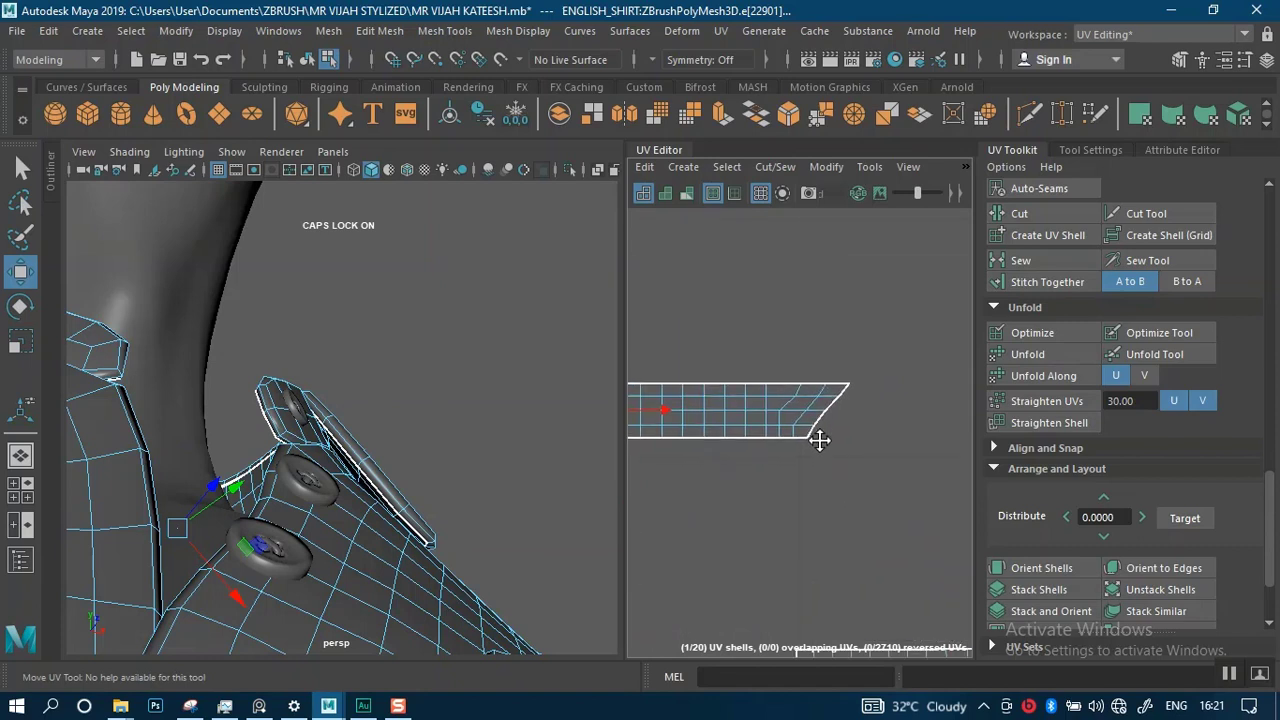
pyautogui.scroll(1, 819, 440)
pyautogui.moveTo(765, 362); pyautogui.dragTo(812, 357, button='right')
pyautogui.moveTo(809, 490); pyautogui.dragTo(810, 489)
pyautogui.press('w')
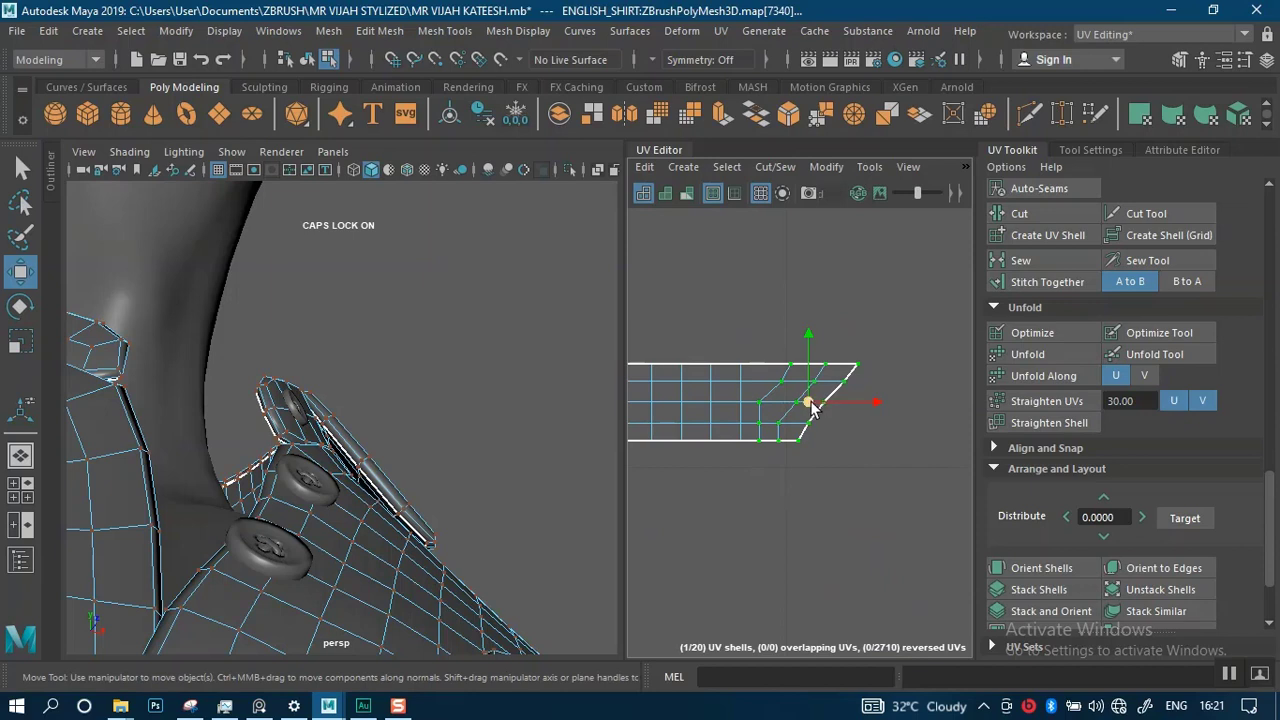
pyautogui.keyDown('shift'); pyautogui.moveTo(812, 408); pyautogui.dragTo(906, 262, button='right'); pyautogui.keyUp('shift')
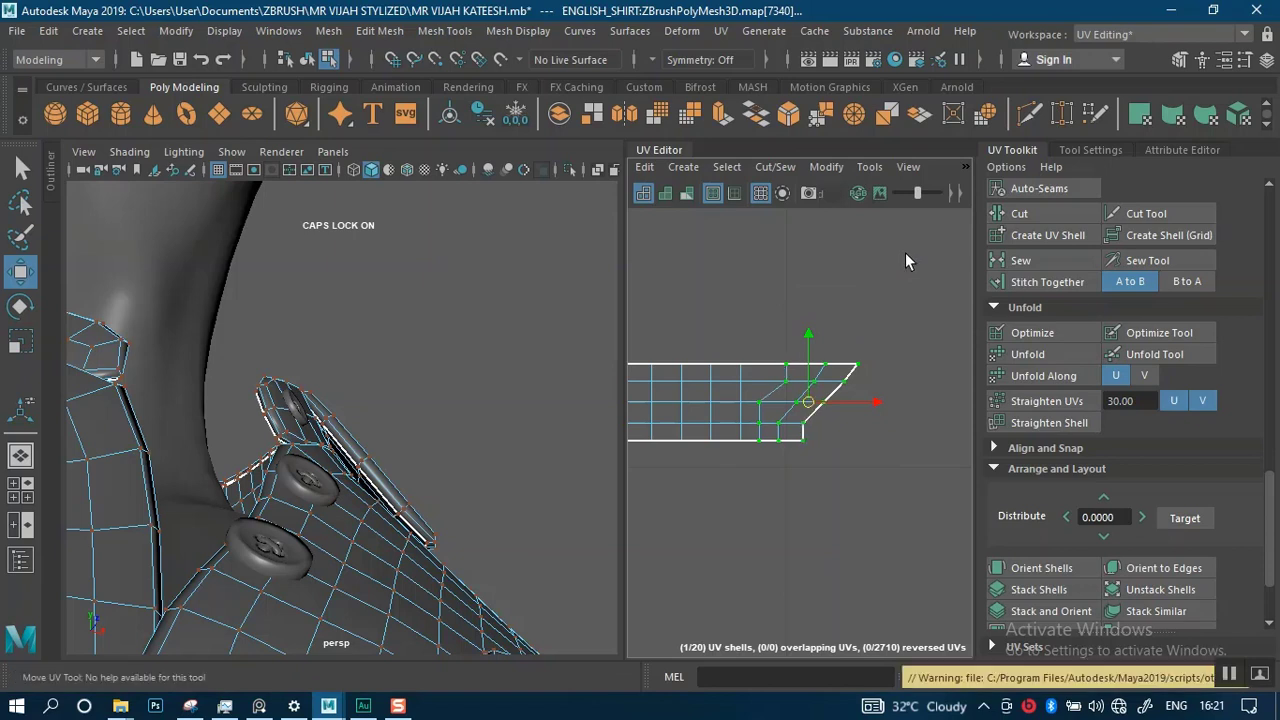
# - Cut the vertical edge loop just before the slanted right end of the collar strip
pyautogui.scroll(4, 787, 438)
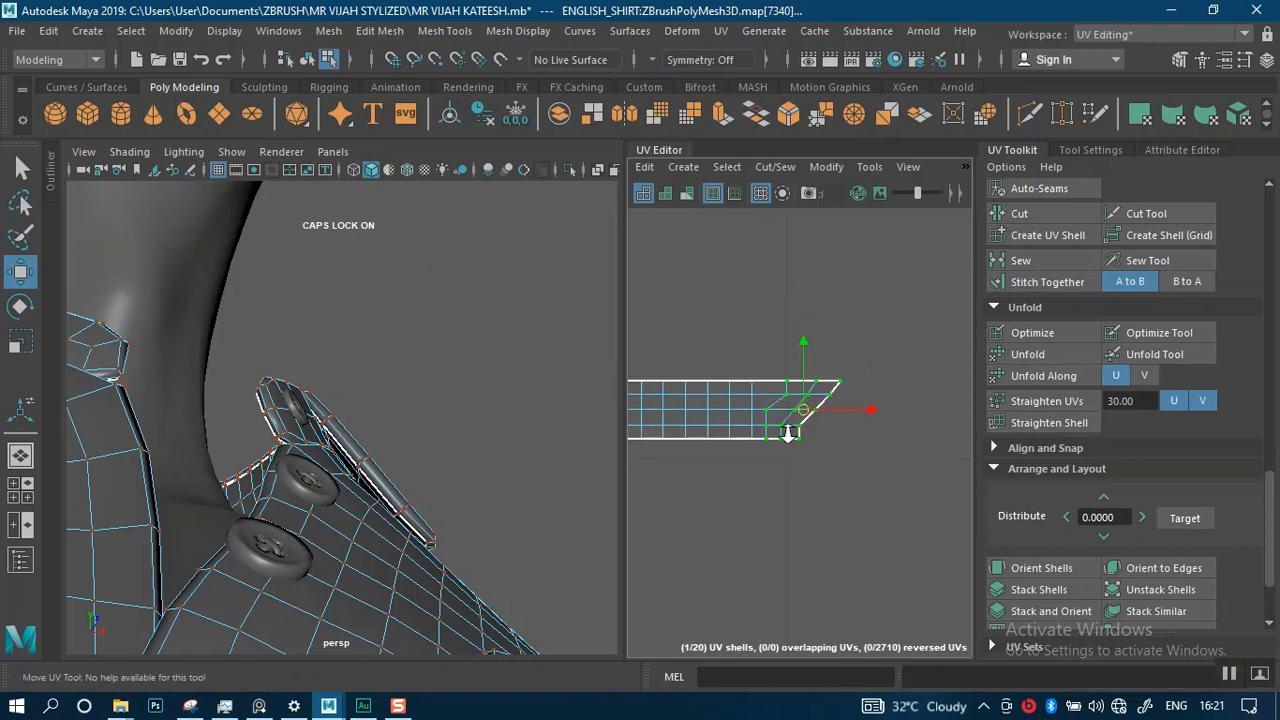
pyautogui.scroll(-3, 857, 417)
pyautogui.moveTo(775, 326); pyautogui.dragTo(766, 280, button='right')
pyautogui.click(763, 362)
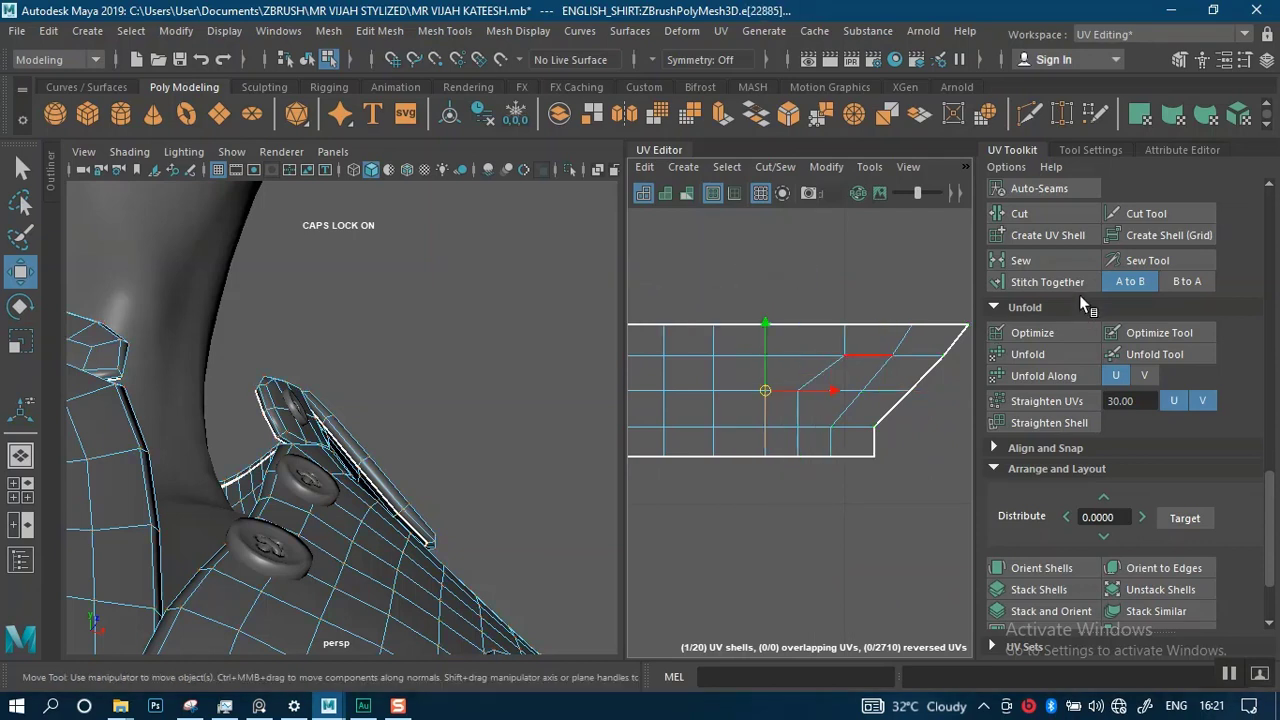
pyautogui.click(1040, 219)
# - Unfold the cut-off right end piece and move it horizontally clear of the main strip
pyautogui.moveTo(863, 391); pyautogui.dragTo(811, 370, button='right')
pyautogui.click(811, 370)
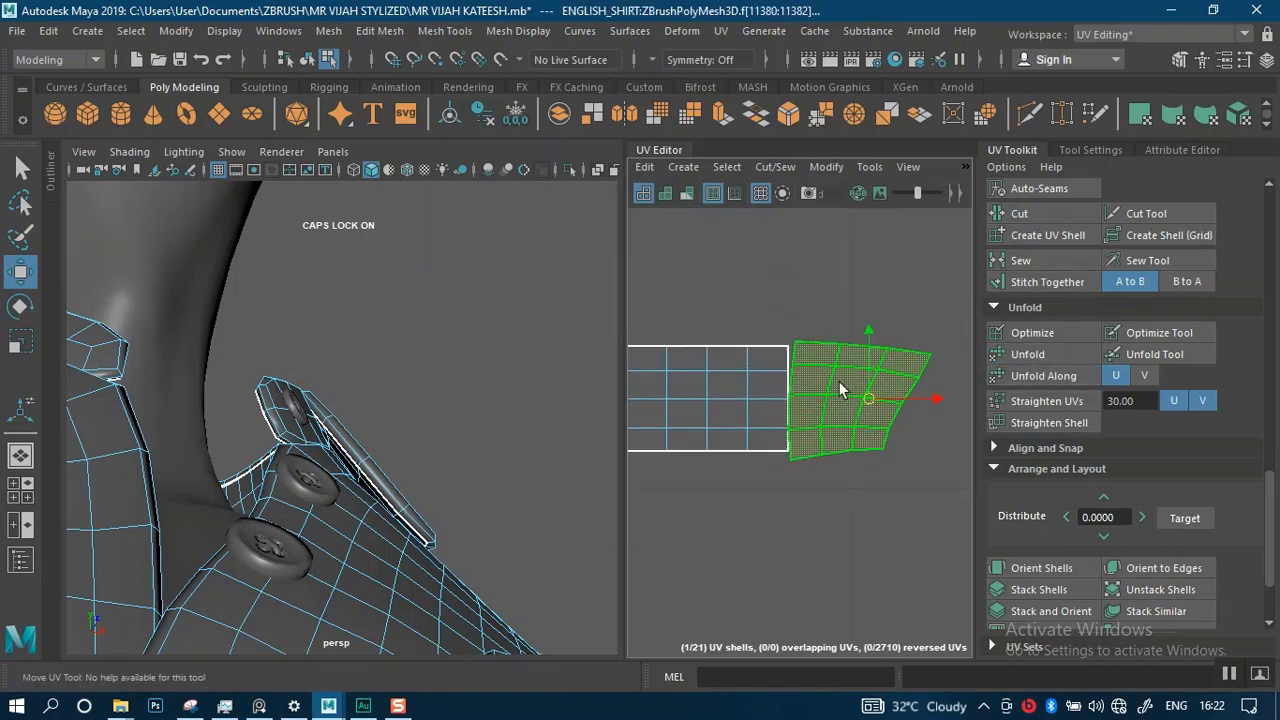
pyautogui.moveTo(885, 399); pyautogui.dragTo(922, 399)
# - Select all UVs of the unfolded right end piece and apply Straighten UVs
pyautogui.moveTo(870, 377); pyautogui.dragTo(910, 375, button='right')
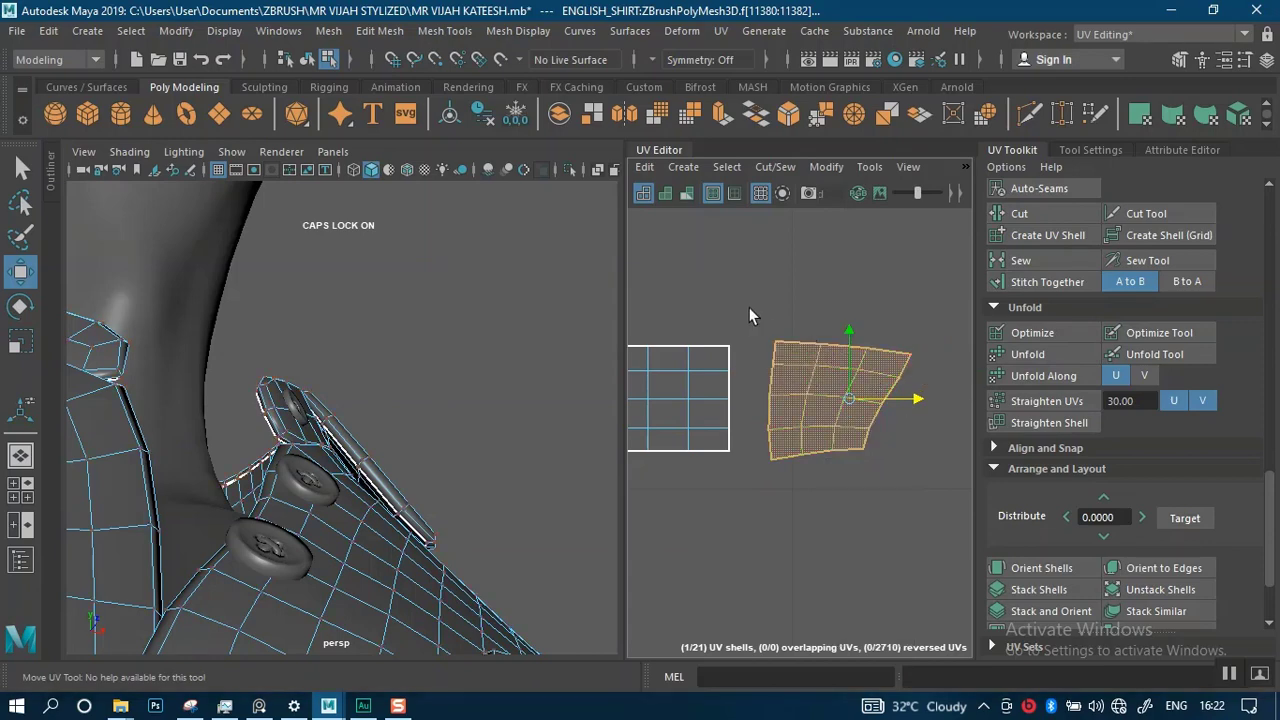
pyautogui.moveTo(749, 307); pyautogui.dragTo(881, 500)
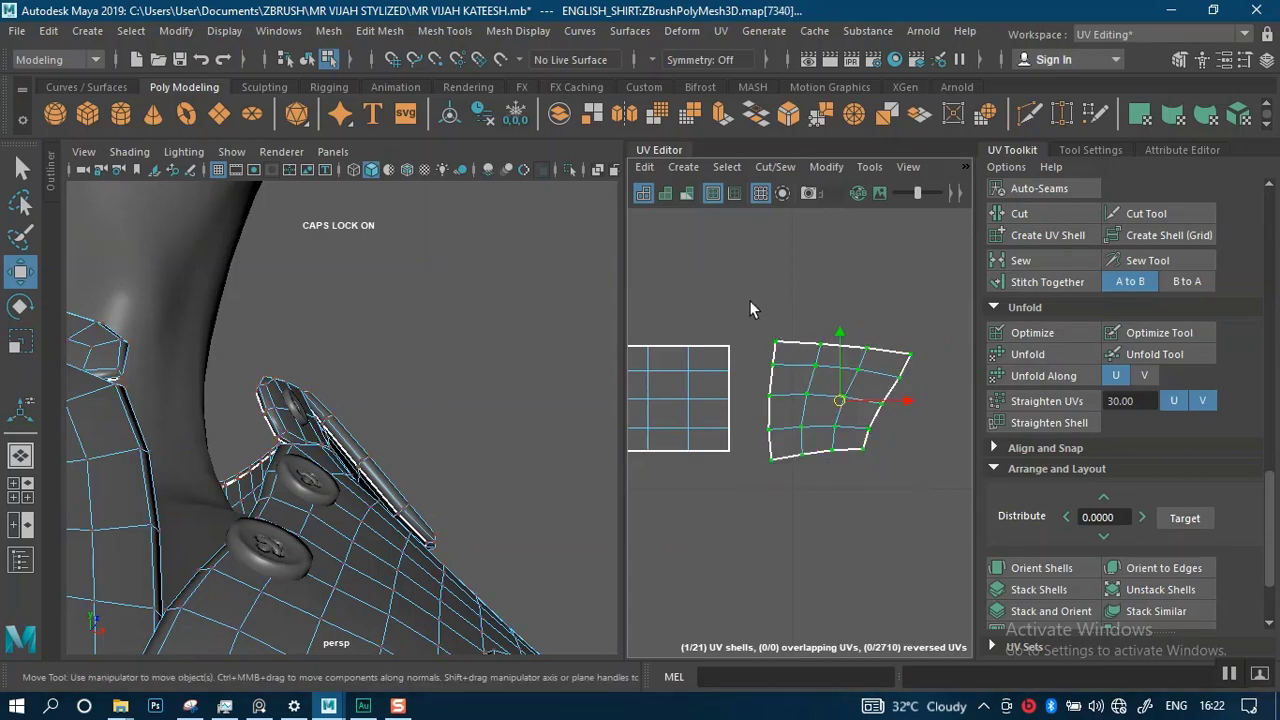
pyautogui.moveTo(749, 300); pyautogui.dragTo(922, 535)
pyautogui.keyDown('shift'); pyautogui.moveTo(858, 340); pyautogui.dragTo(923, 265, button='right'); pyautogui.keyUp('shift')
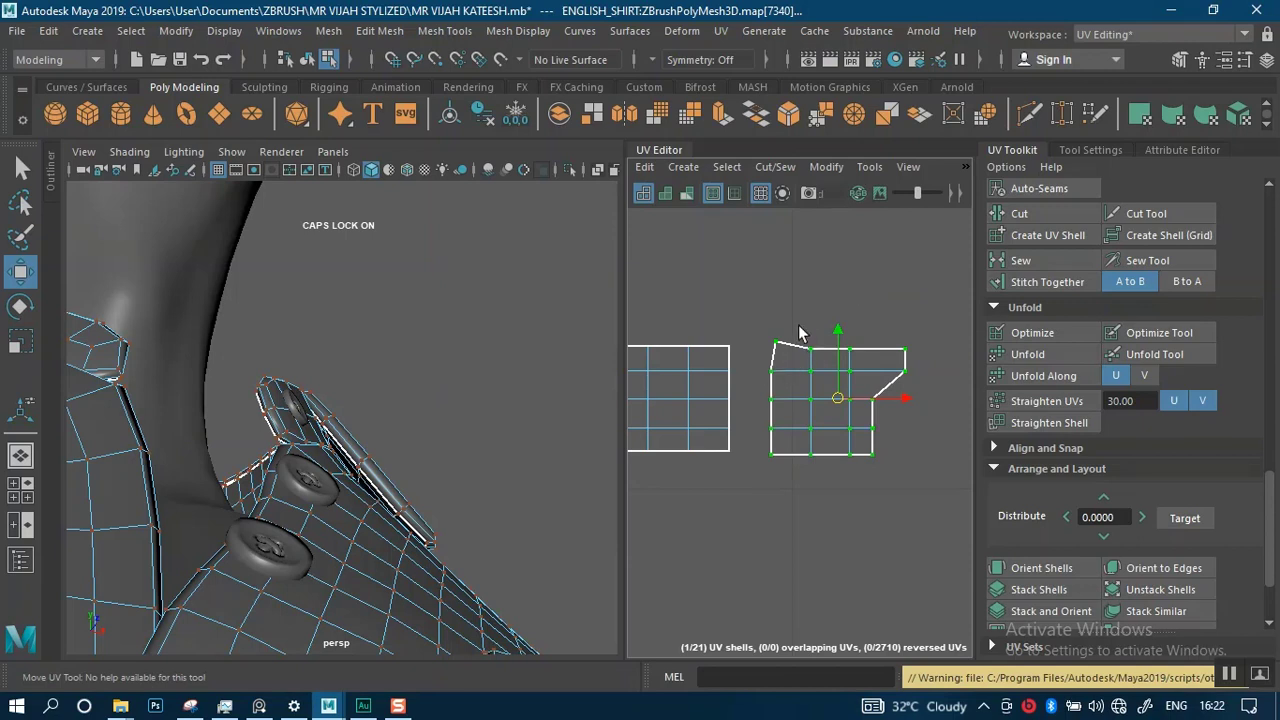
# - Move the stray upper-left corner UV and the two protruding upper-right UVs into line to make the end piece rectangular
pyautogui.keyDown('alt'); pyautogui.moveTo(805, 344); pyautogui.dragTo(769, 373, button='middle'); pyautogui.keyUp('alt')
pyautogui.scroll(3, 769, 376)
pyautogui.moveTo(721, 338)
pyautogui.mouseDown()
pyautogui.moveTo(746, 386)
pyautogui.moveTo(729, 358)
pyautogui.mouseUp()
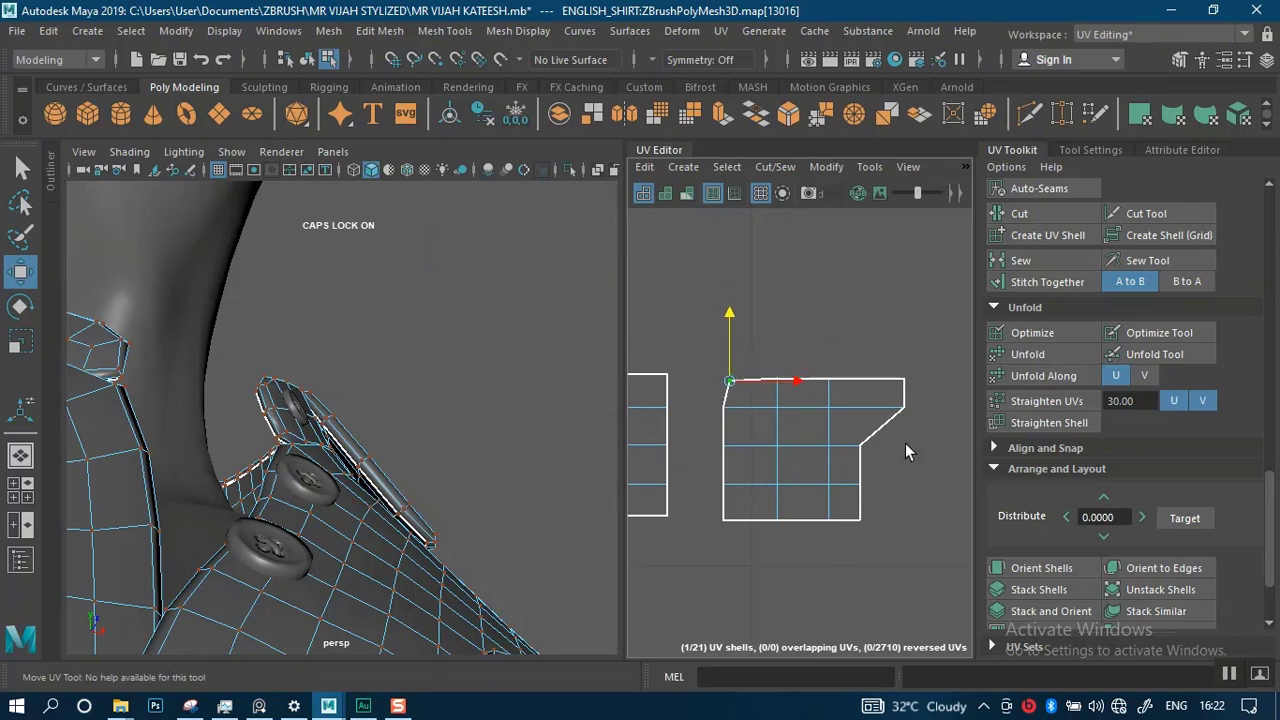
pyautogui.moveTo(885, 430); pyautogui.dragTo(884, 435)
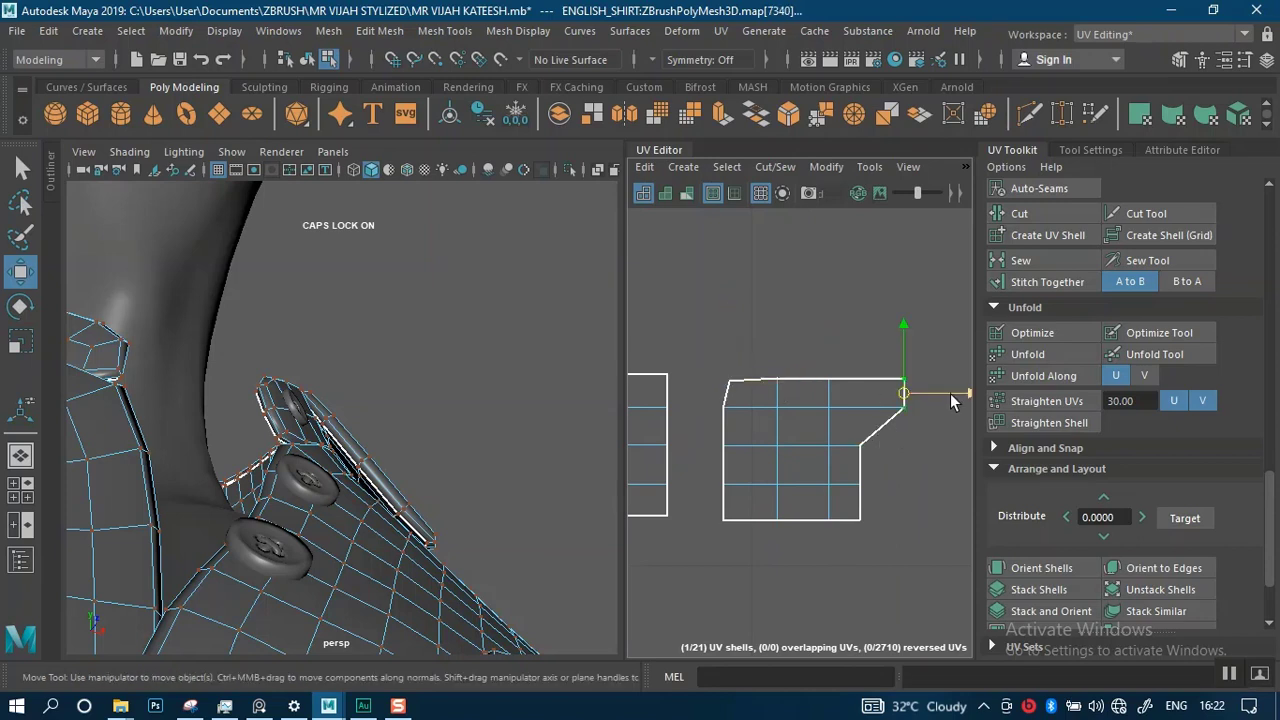
pyautogui.moveTo(951, 401); pyautogui.dragTo(910, 404)
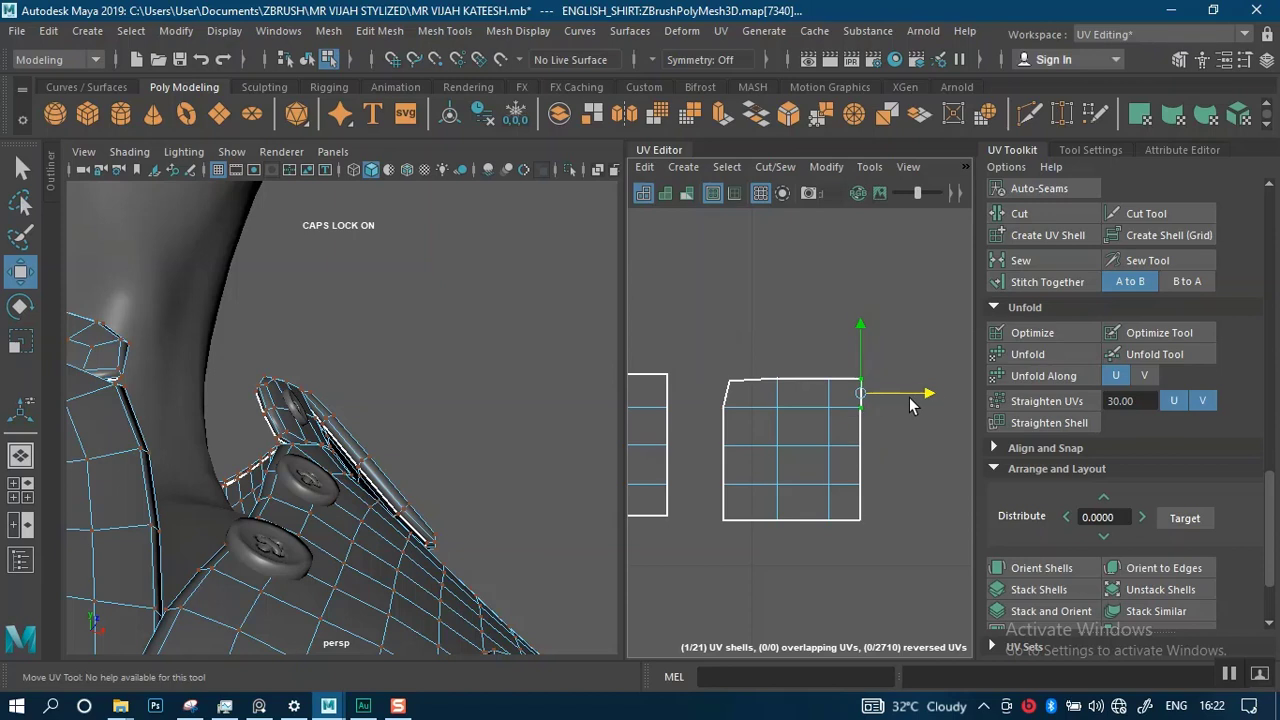
pyautogui.moveTo(702, 361); pyautogui.dragTo(751, 381)
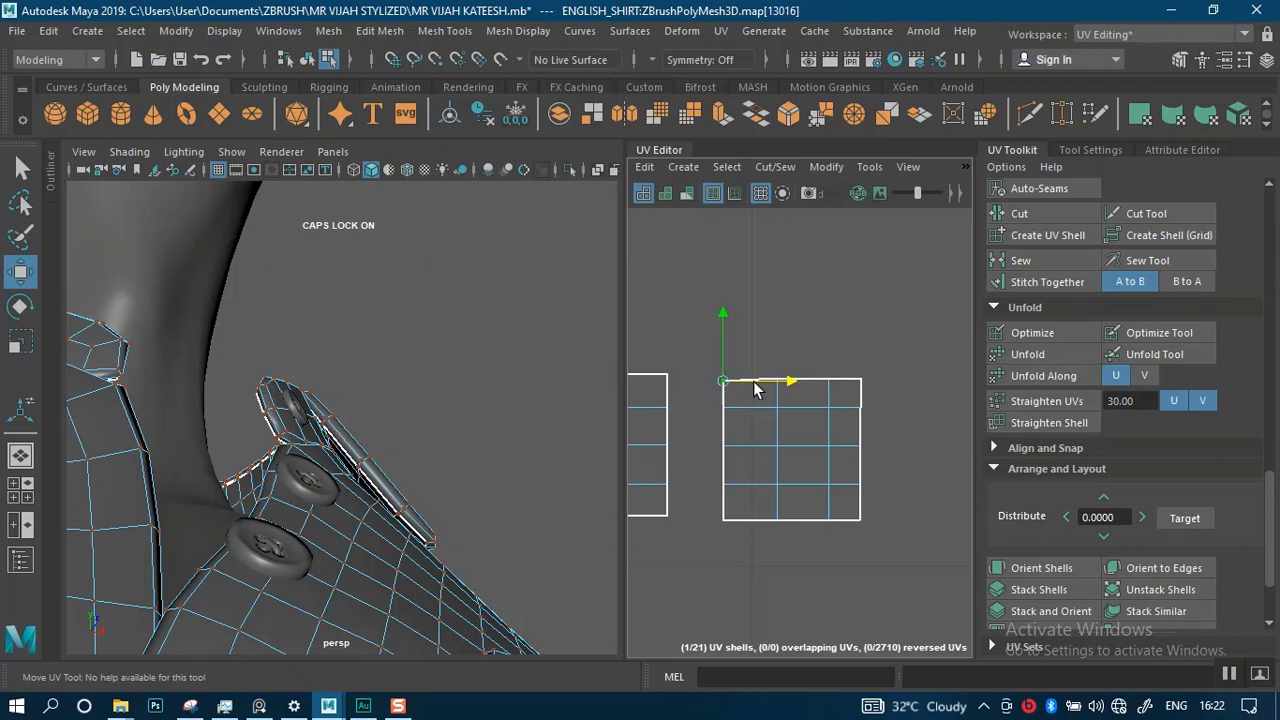
# - Stitch the squared right end piece back onto the main strip along its left border edges
pyautogui.moveTo(755, 418); pyautogui.dragTo(751, 358, button='right')
pyautogui.click(722, 399)
pyautogui.keyDown('shift'); pyautogui.doubleClick(723, 506); pyautogui.keyUp('shift')
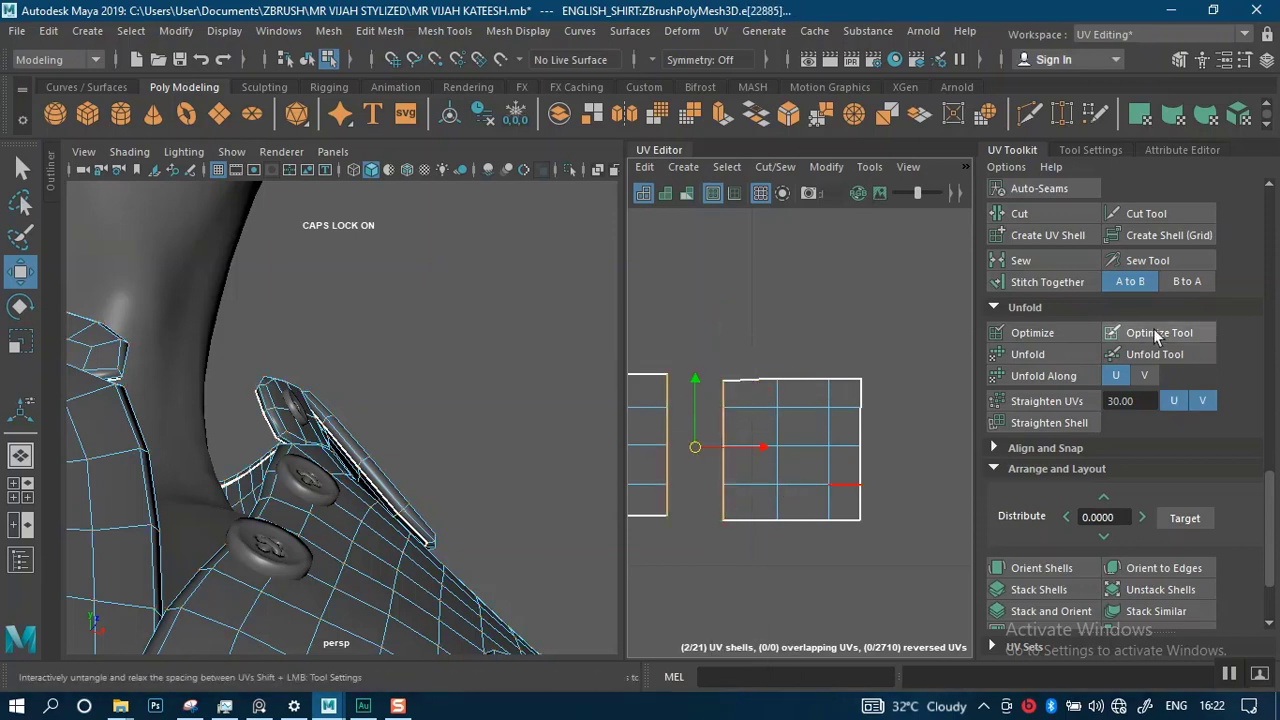
pyautogui.click(1041, 284)
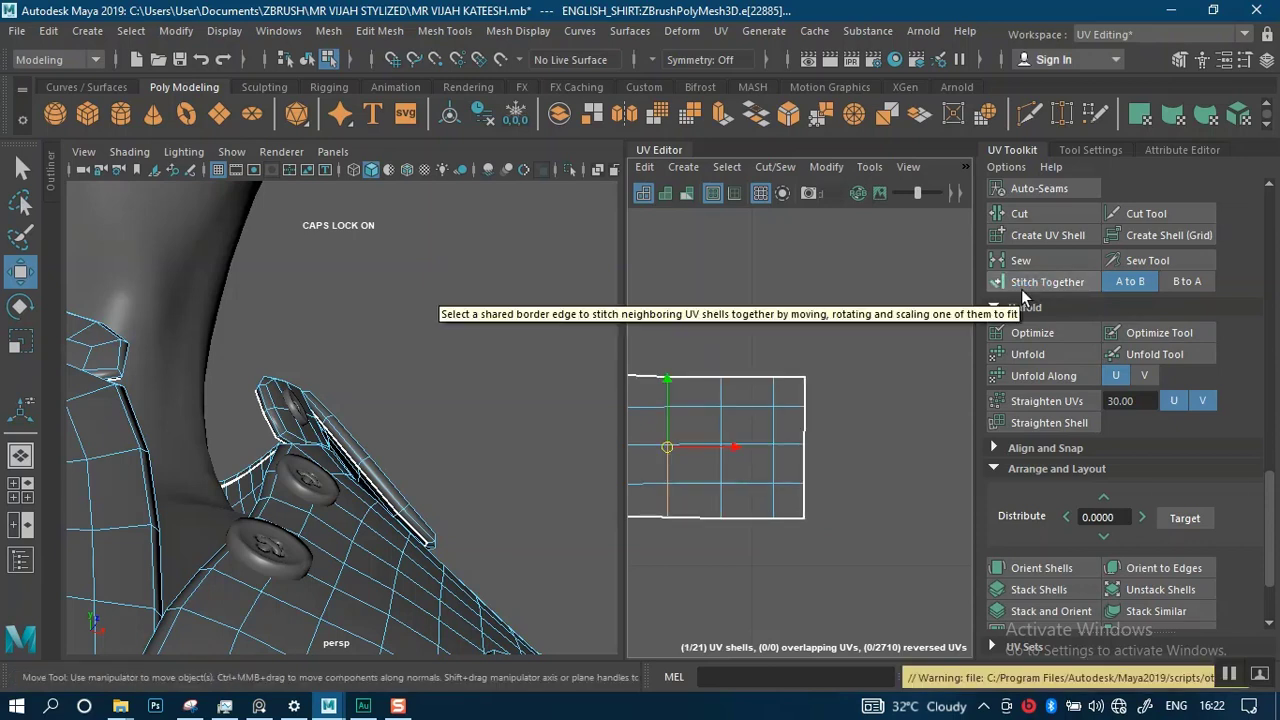
# - Stitch the strip's left border to the matching rectangular shell below it, using the A to B direction
pyautogui.scroll(-3, 800, 528)
pyautogui.keyDown('alt'); pyautogui.moveTo(704, 325); pyautogui.dragTo(856, 224, button='middle'); pyautogui.keyUp('alt')
pyautogui.scroll(4, 854, 333)
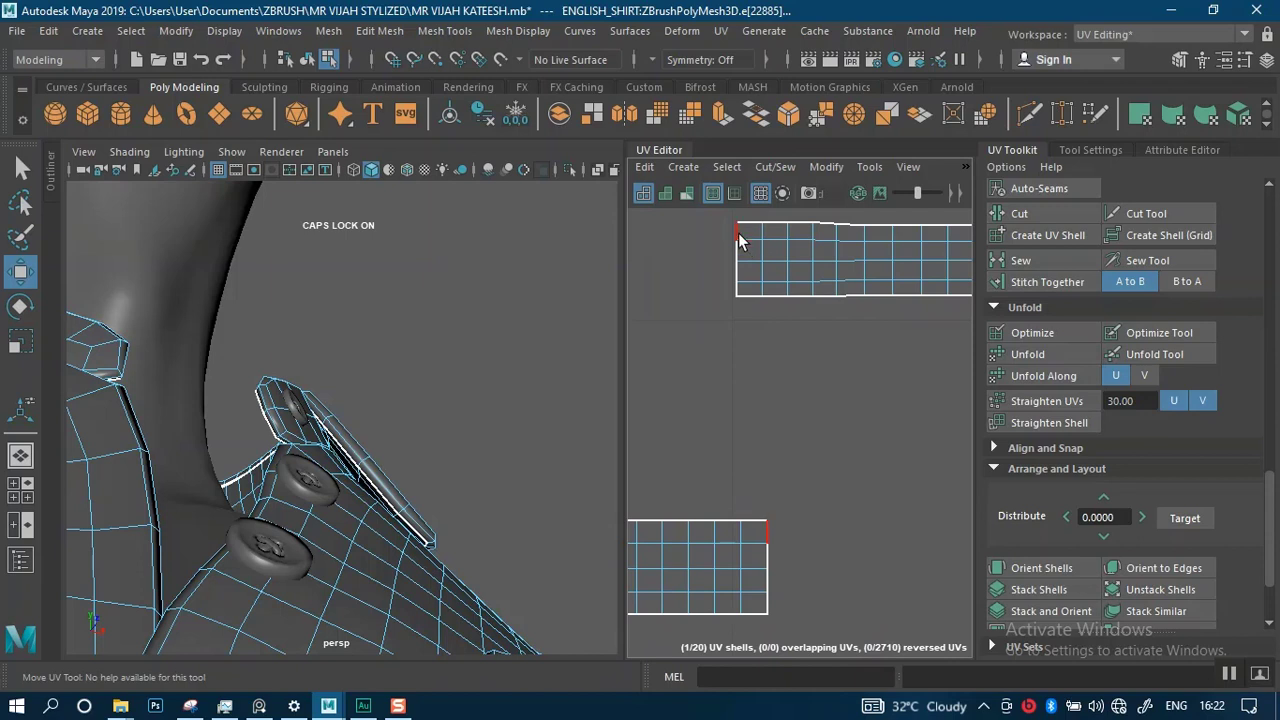
pyautogui.doubleClick(738, 240)
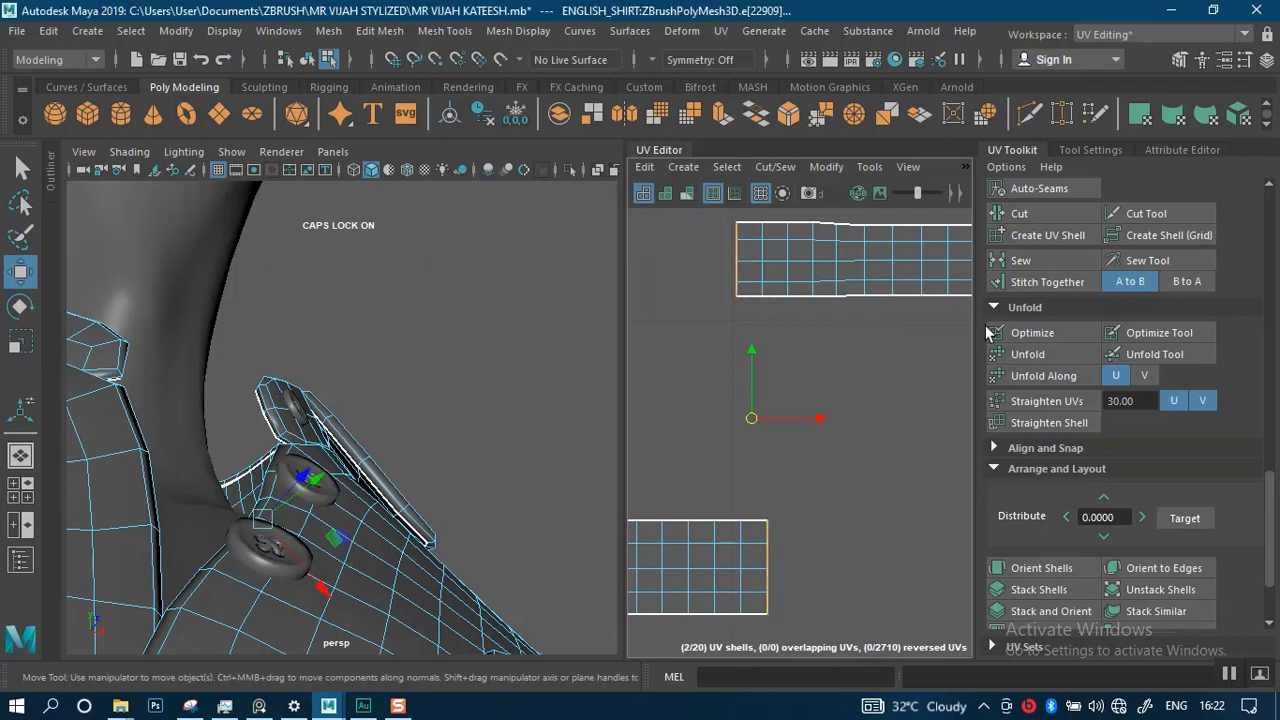
pyautogui.click(1046, 282)
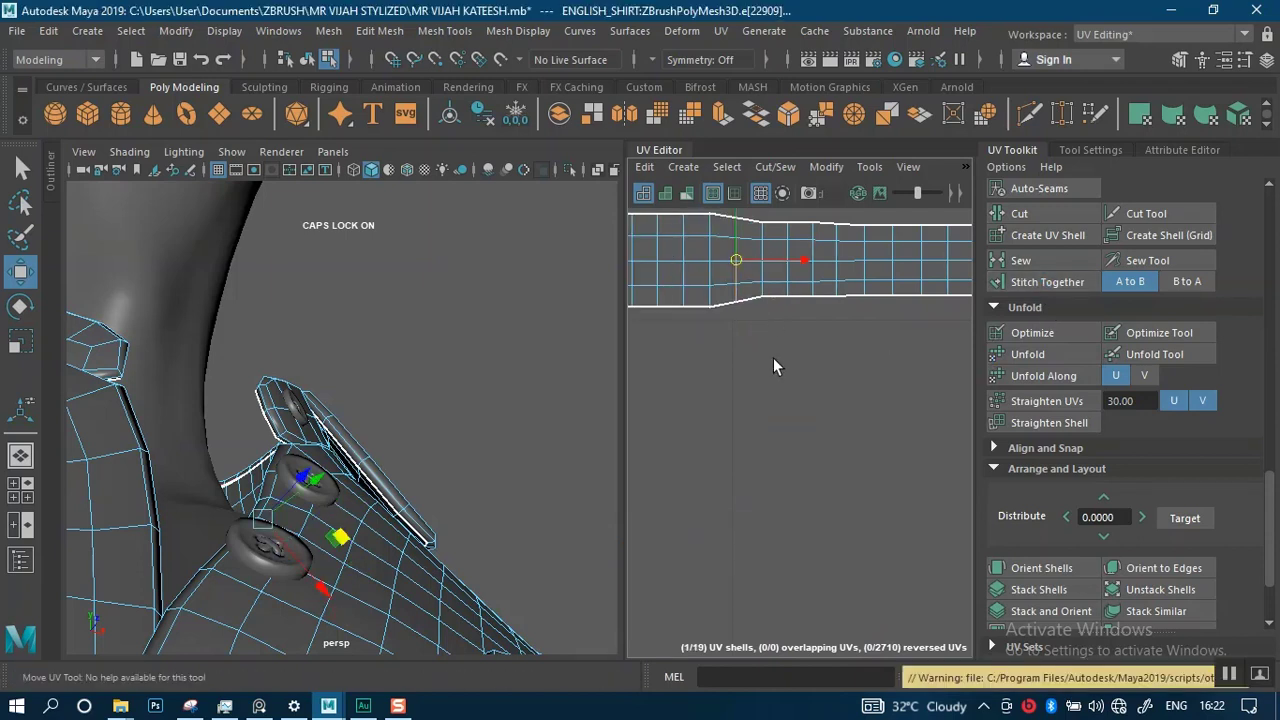
# - Stitch the strip's right border to its neighbouring collar shell to form one continuous band
pyautogui.scroll(-3, 772, 430)
pyautogui.keyDown('alt'); pyautogui.moveTo(806, 391); pyautogui.dragTo(605, 460, button='middle'); pyautogui.keyUp('alt')
pyautogui.scroll(3, 836, 420)
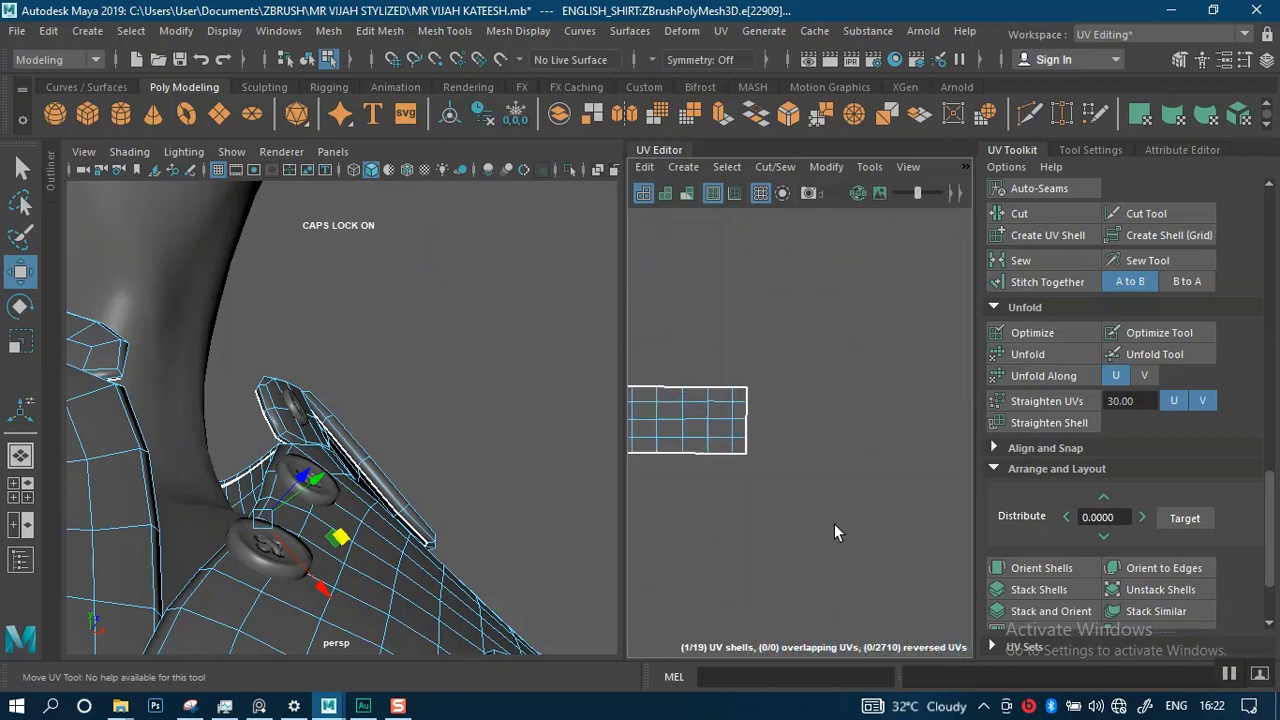
pyautogui.doubleClick(747, 440)
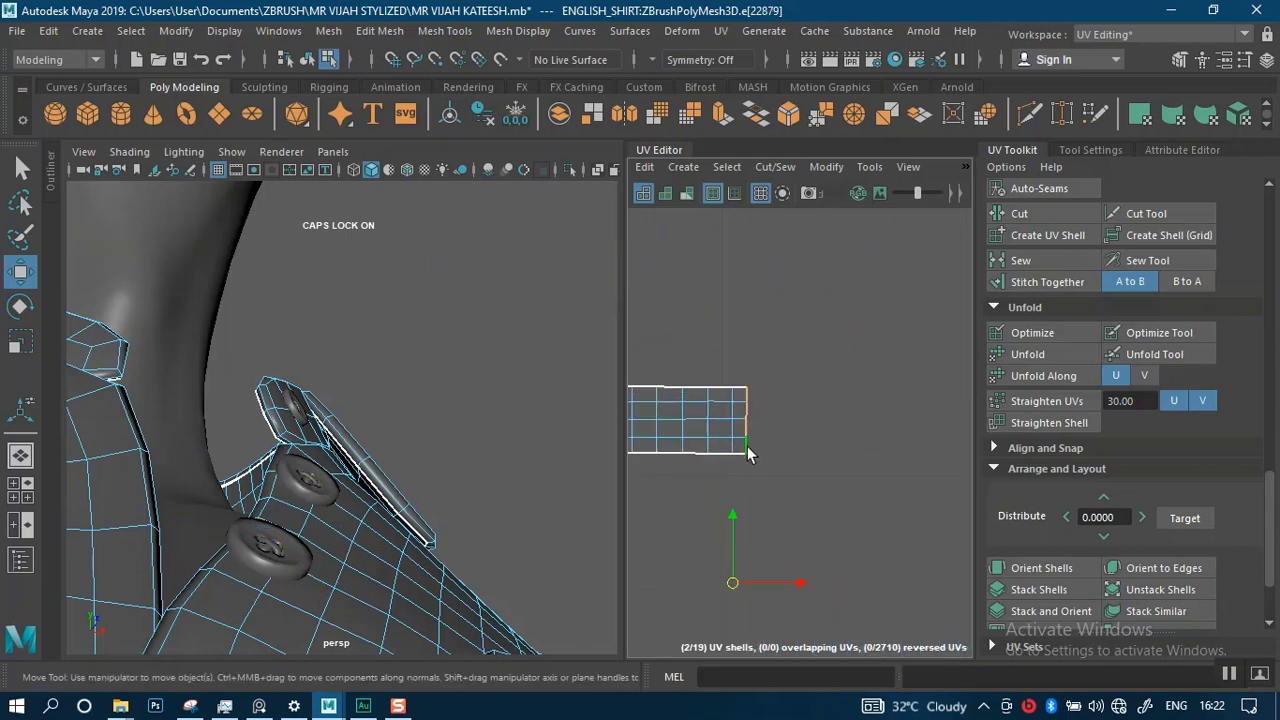
pyautogui.click(1040, 282)
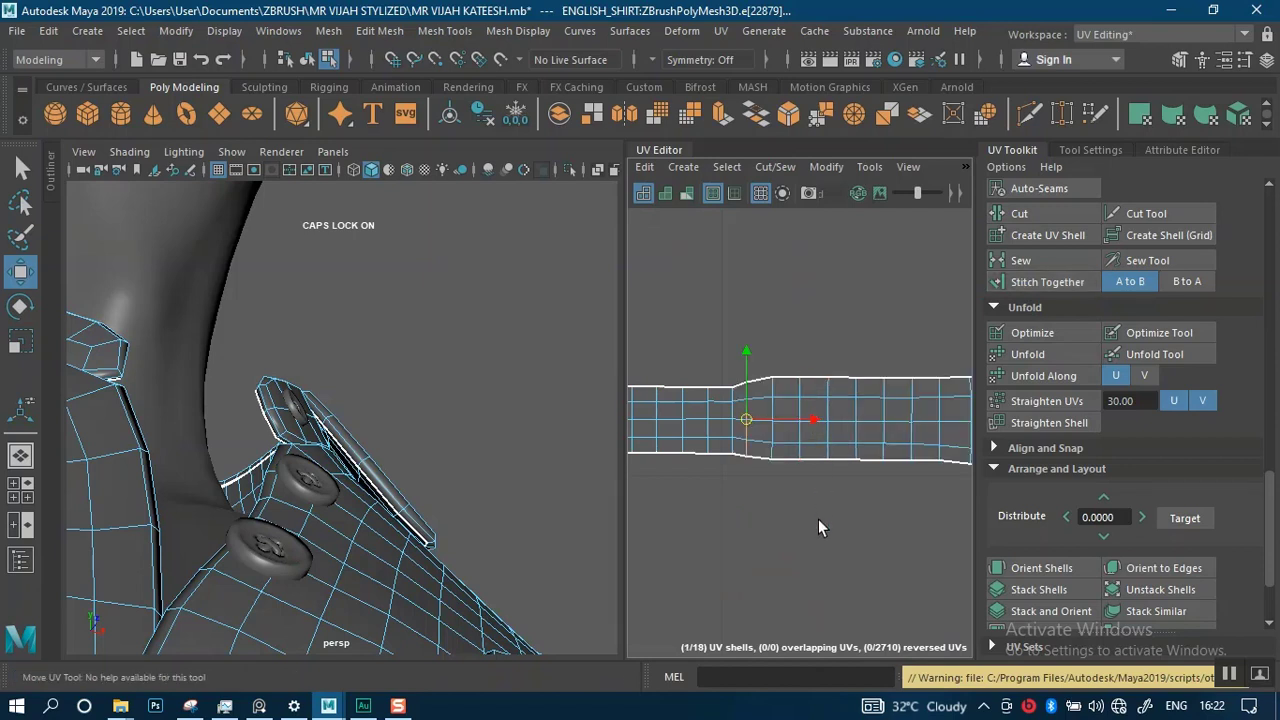
pyautogui.keyDown('alt'); pyautogui.moveTo(818, 519); pyautogui.dragTo(714, 377, button='right'); pyautogui.keyUp('alt')
pyautogui.keyDown('alt'); pyautogui.moveTo(769, 426); pyautogui.dragTo(804, 397, button='middle'); pyautogui.keyUp('alt')
pyautogui.keyDown('alt'); pyautogui.moveTo(804, 397); pyautogui.dragTo(652, 380, button='right'); pyautogui.keyUp('alt')
pyautogui.scroll(-3, 785, 452)
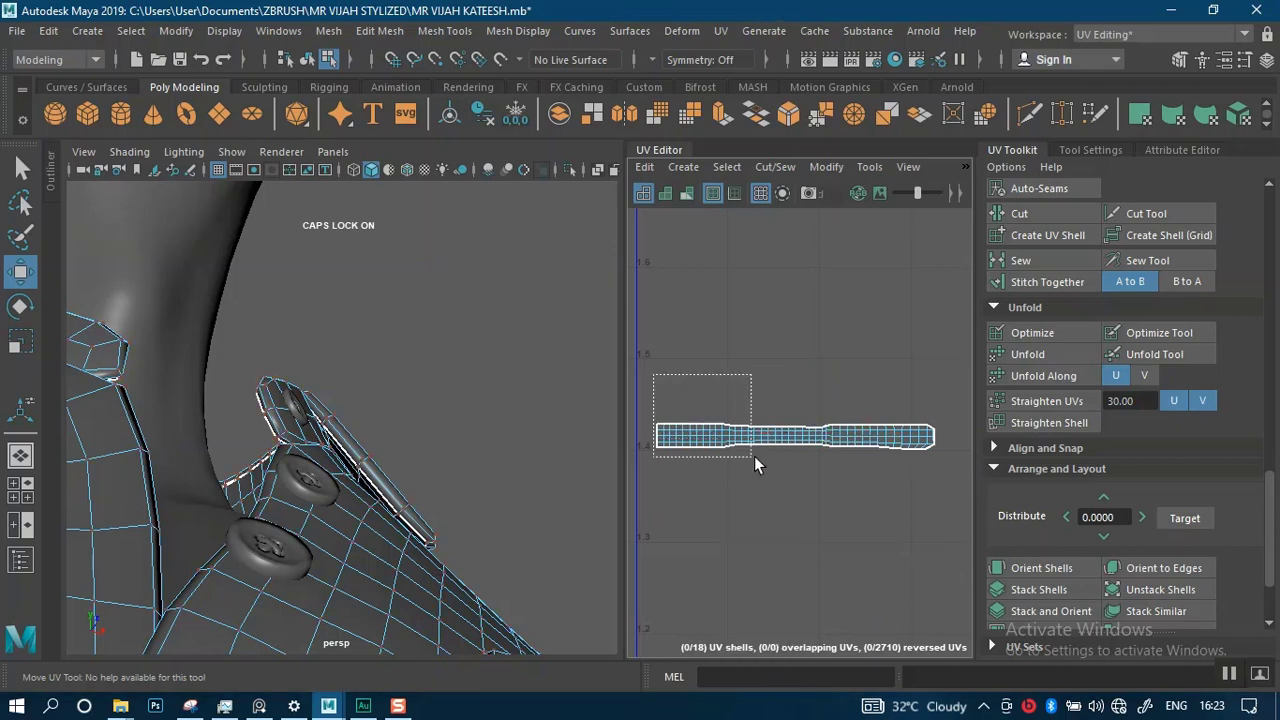
# - Select all UVs of the joined collar band and examine where its height changes along the length
pyautogui.moveTo(754, 456); pyautogui.dragTo(830, 494)
pyautogui.keyDown('shift'); pyautogui.moveTo(906, 339); pyautogui.dragTo(993, 281, button='right'); pyautogui.keyUp('shift')
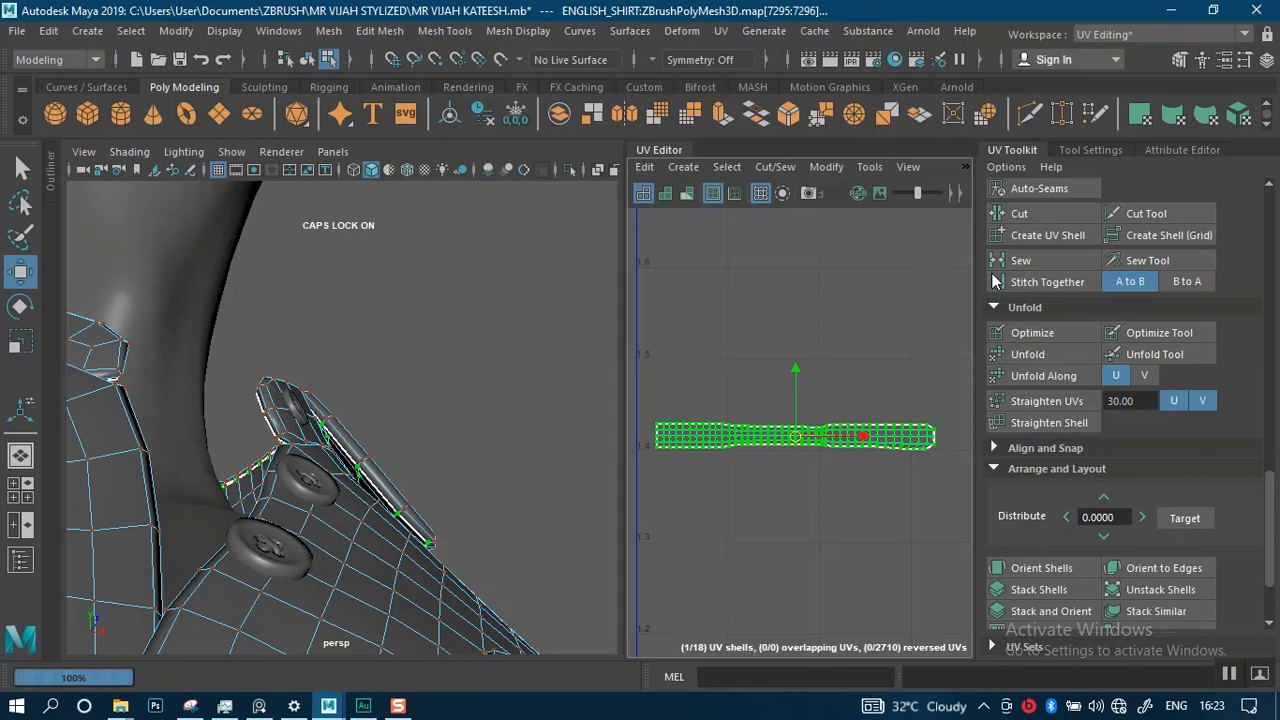
pyautogui.click(1229, 676)
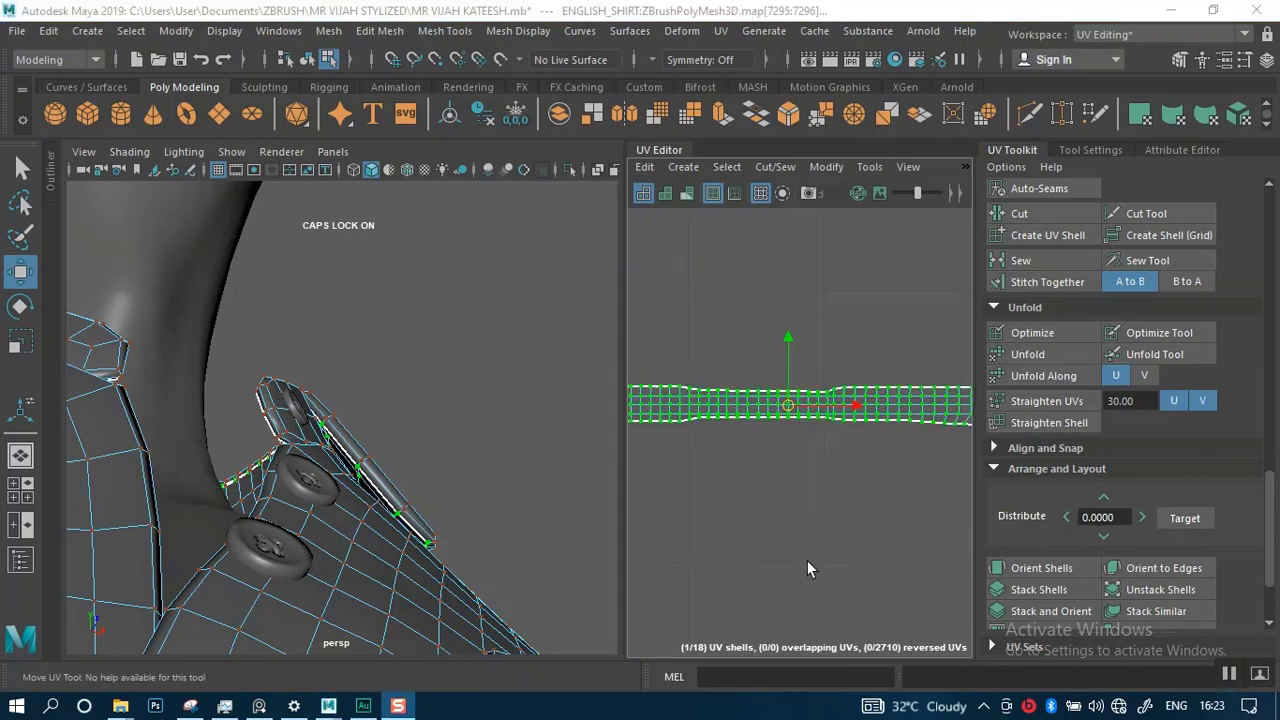
pyautogui.keyDown('alt'); pyautogui.moveTo(793, 525); pyautogui.dragTo(885, 569, button='middle'); pyautogui.keyUp('alt')
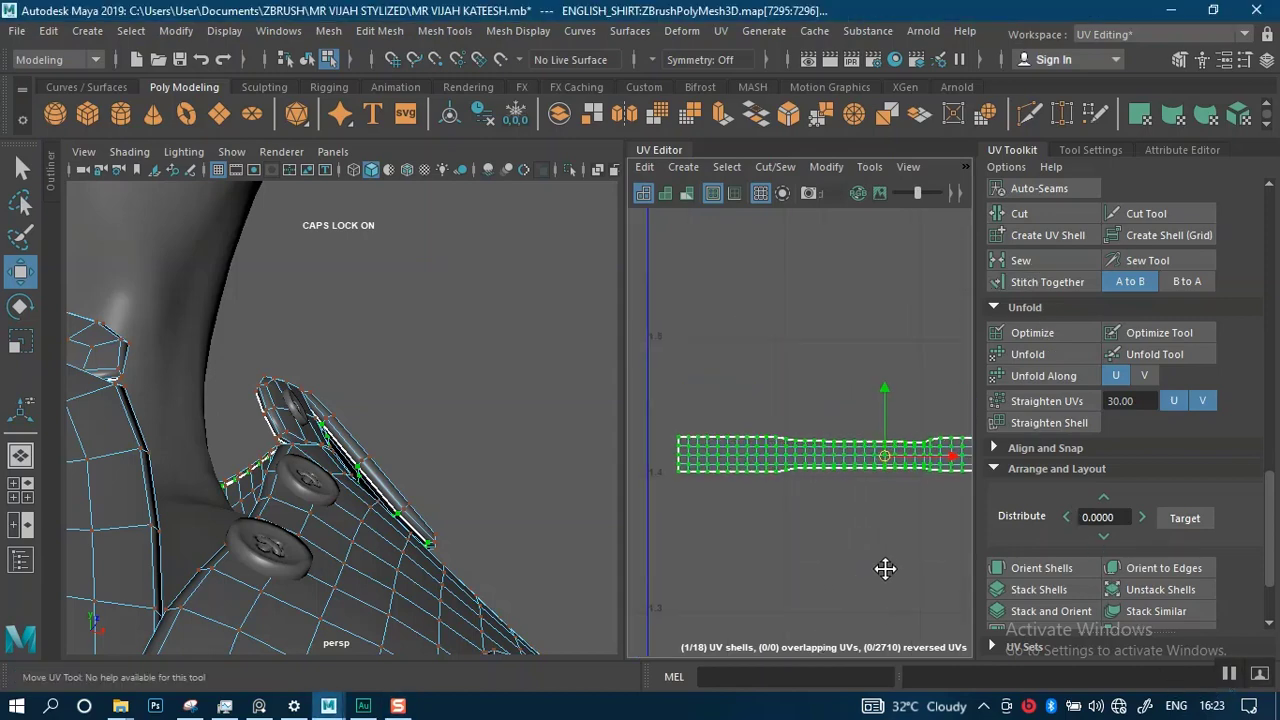
pyautogui.scroll(6, 823, 583)
pyautogui.keyDown('alt'); pyautogui.moveTo(763, 445); pyautogui.dragTo(707, 523, button='middle'); pyautogui.keyUp('alt')
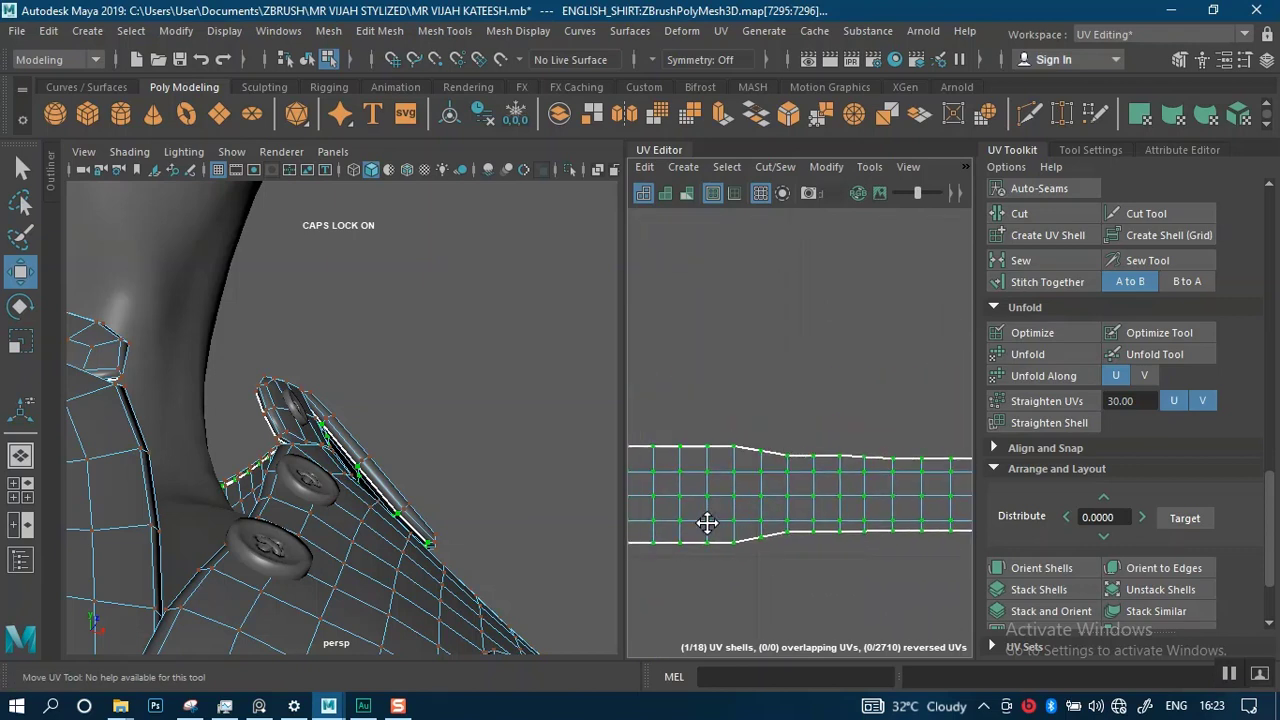
pyautogui.scroll(-5, 707, 522)
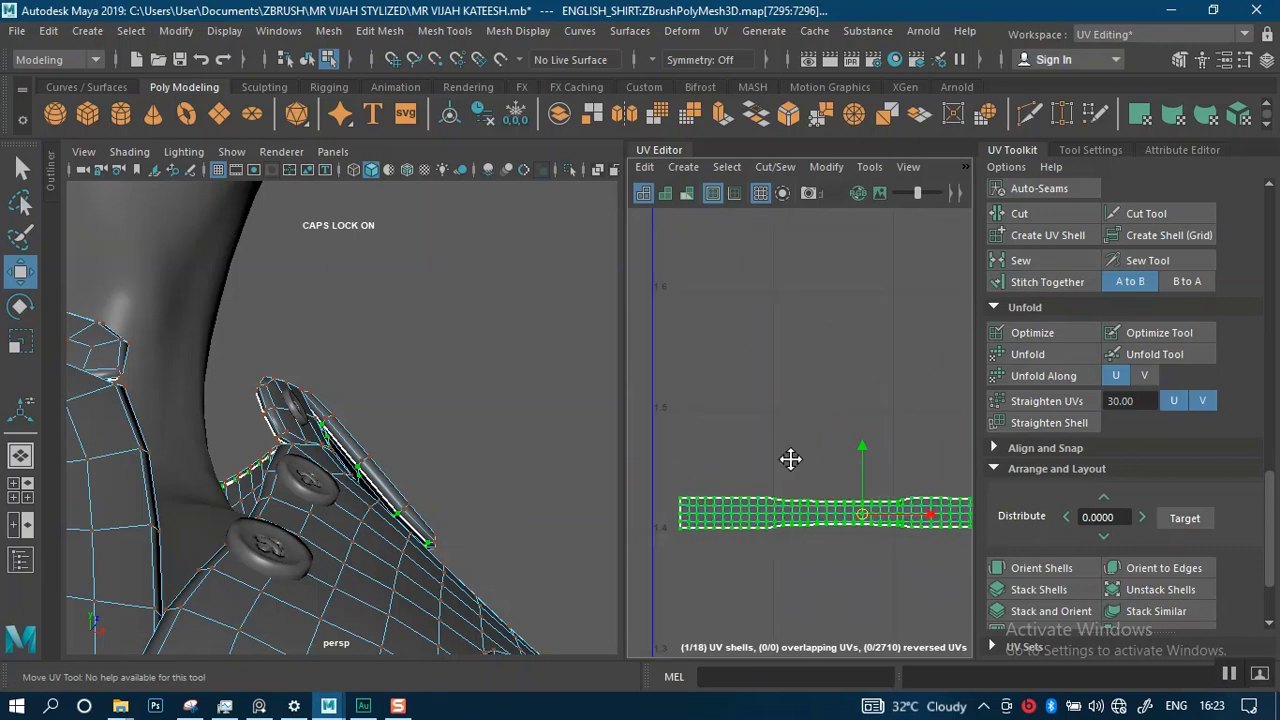
pyautogui.scroll(4, 790, 459)
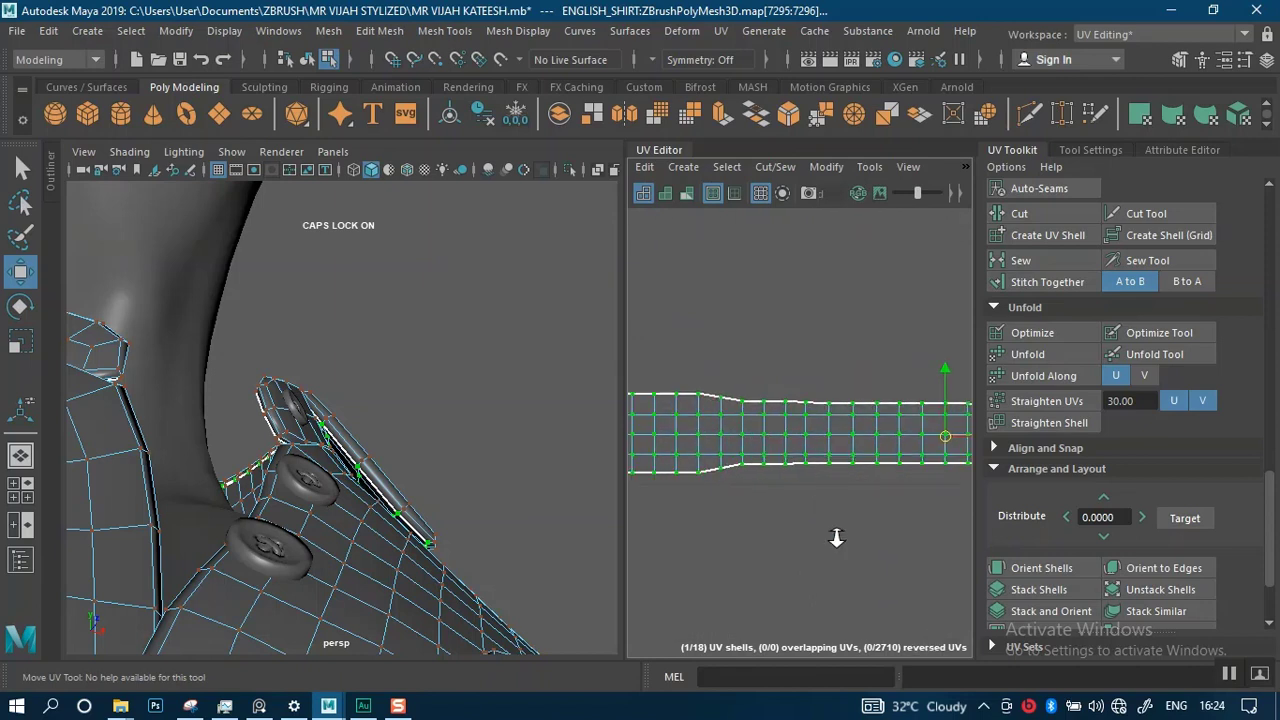
pyautogui.scroll(1, 836, 538)
pyautogui.scroll(-2, 794, 472)
# - Select the UV columns of the band's narrow middle section and scale them vertically to match the taller end sections
pyautogui.click(744, 385)
pyautogui.moveTo(734, 388); pyautogui.dragTo(837, 508)
pyautogui.keyDown('alt'); pyautogui.moveTo(889, 497); pyautogui.dragTo(765, 533, button='middle'); pyautogui.keyUp('alt')
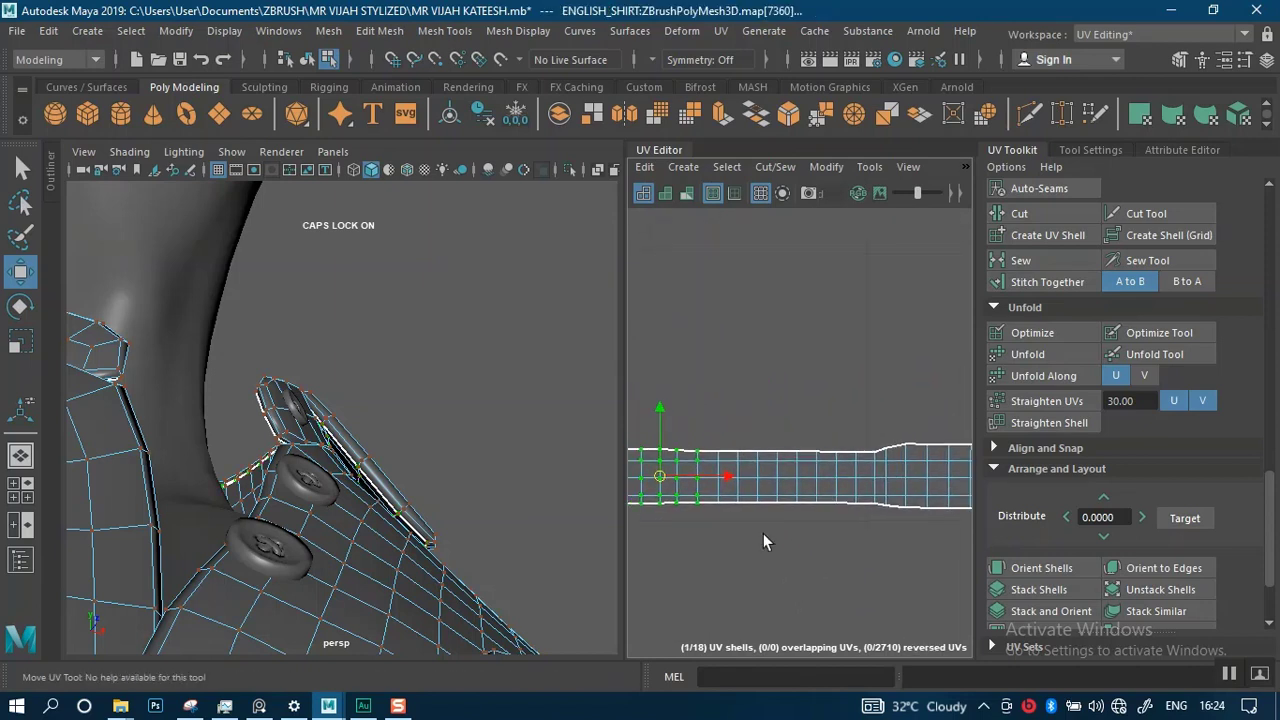
pyautogui.keyDown('shift'); pyautogui.moveTo(779, 535); pyautogui.dragTo(860, 566); pyautogui.keyUp('shift')
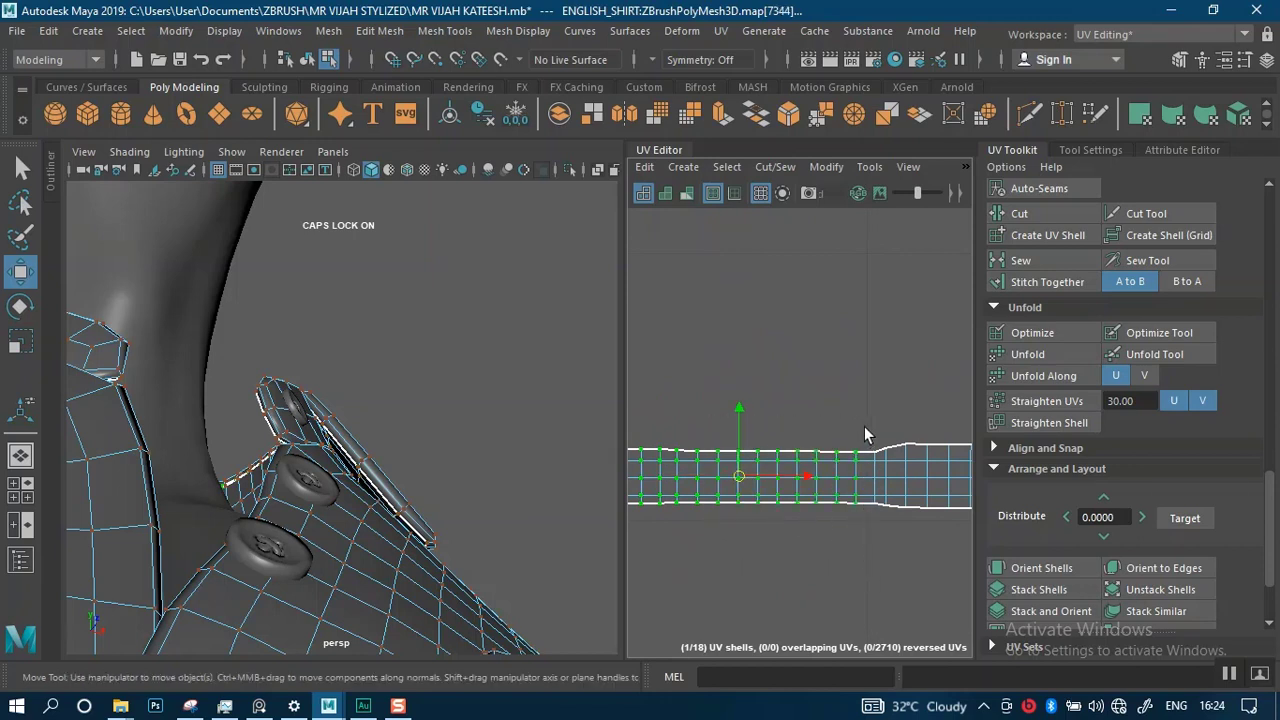
pyautogui.keyDown('shift'); pyautogui.moveTo(864, 426); pyautogui.dragTo(879, 509); pyautogui.keyUp('shift')
pyautogui.keyDown('alt'); pyautogui.moveTo(824, 502); pyautogui.dragTo(834, 474, button='middle'); pyautogui.keyUp('alt')
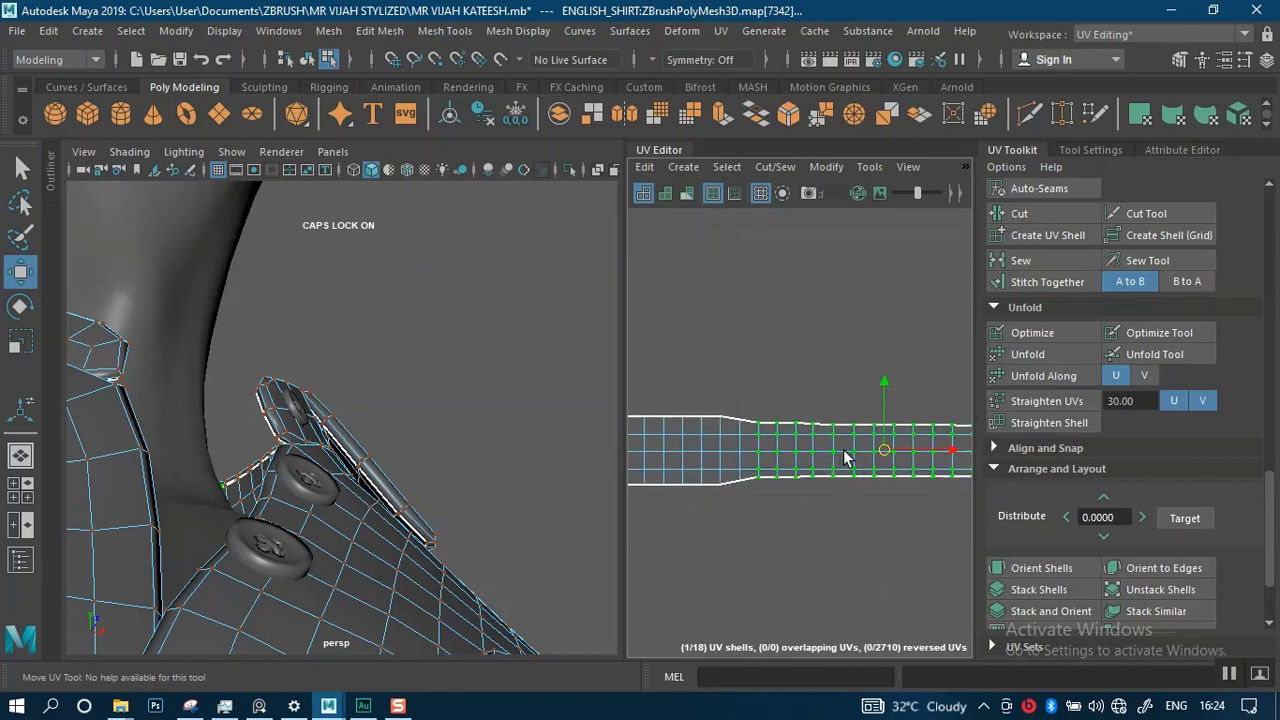
pyautogui.press('r')
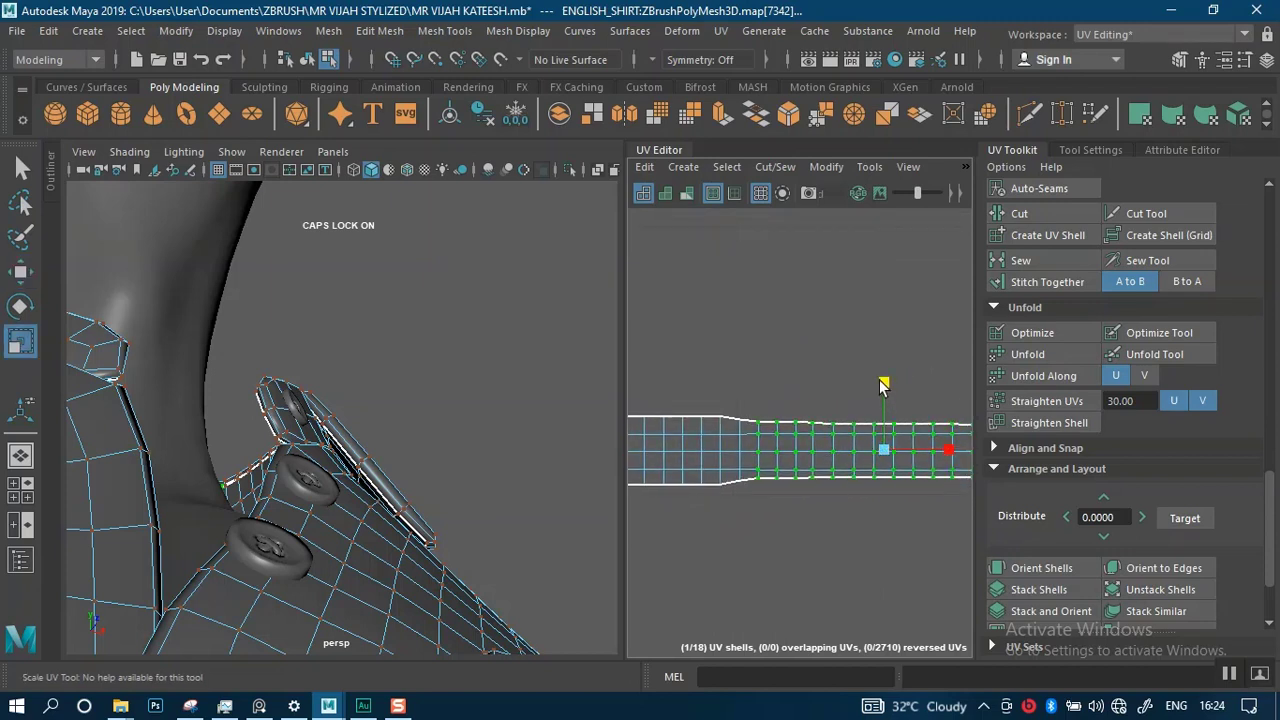
pyautogui.moveTo(882, 386); pyautogui.dragTo(875, 373)
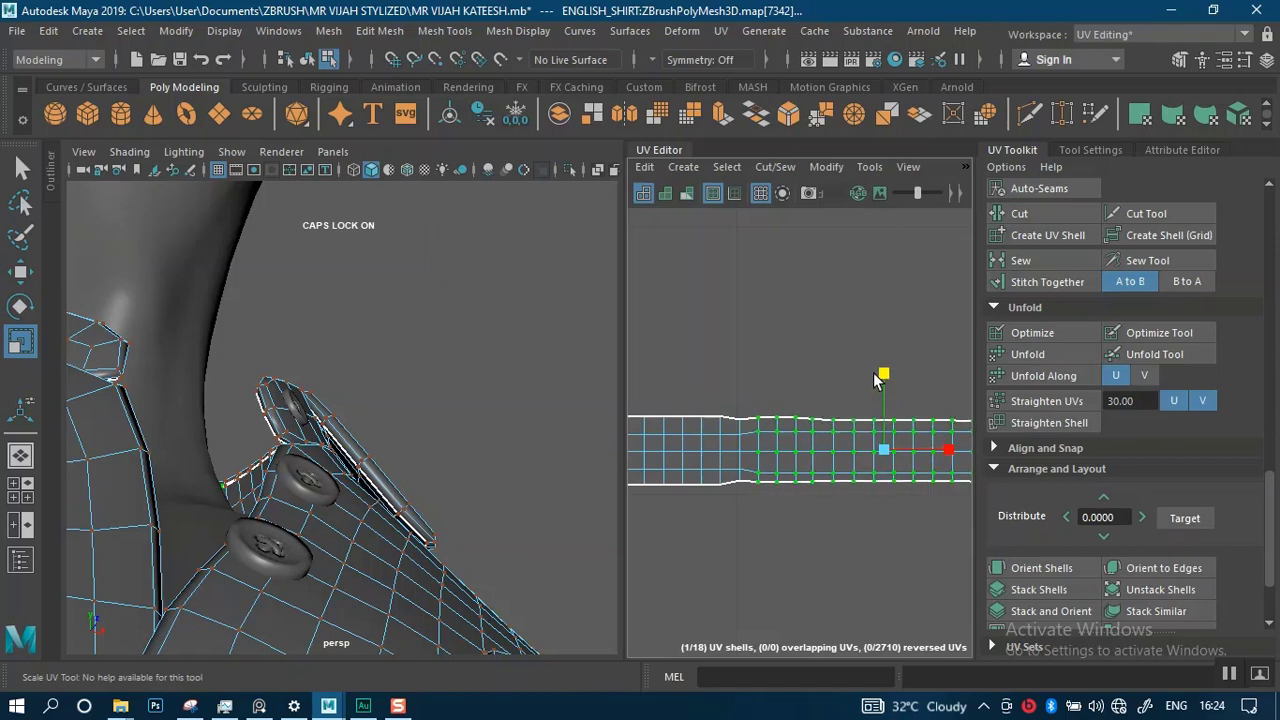
# - Scale the pinched UV column at the left transition vertically so its borders line up with the neighbouring columns
pyautogui.keyDown('alt'); pyautogui.moveTo(802, 521); pyautogui.dragTo(765, 473, button='right'); pyautogui.keyUp('alt')
pyautogui.scroll(5, 800, 505)
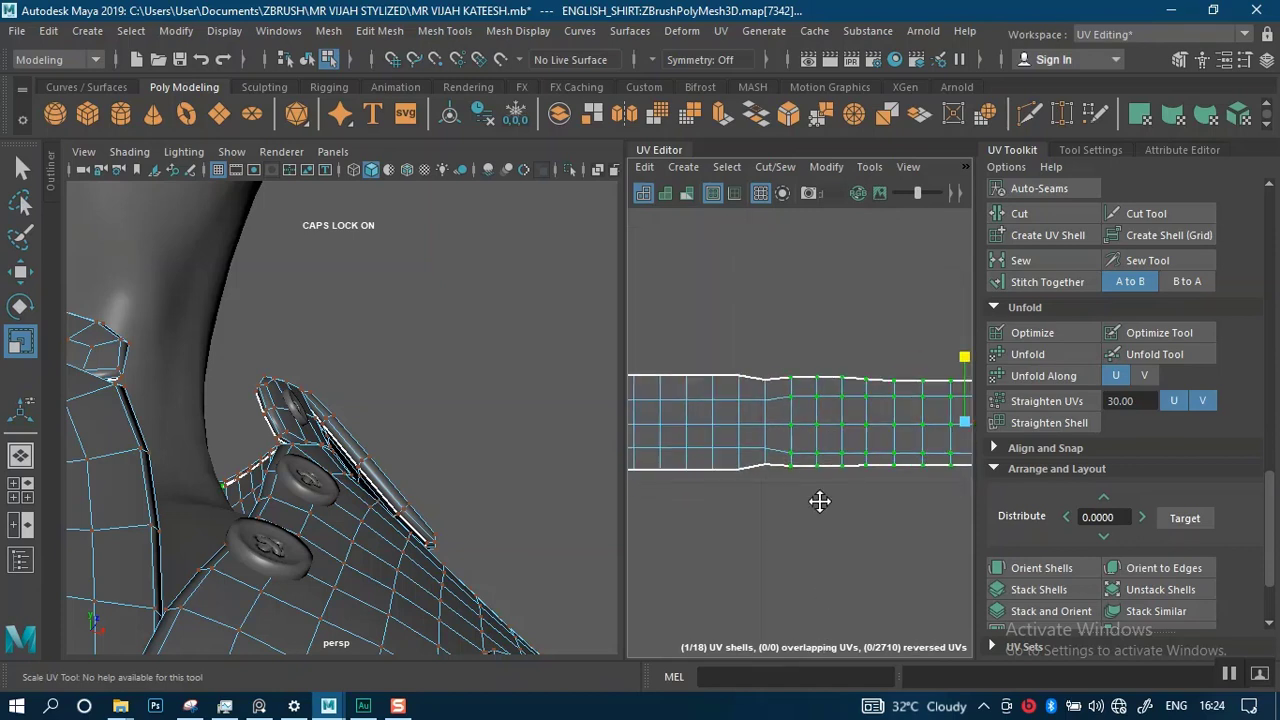
pyautogui.moveTo(759, 292); pyautogui.dragTo(780, 458)
pyautogui.moveTo(757, 312); pyautogui.dragTo(758, 305)
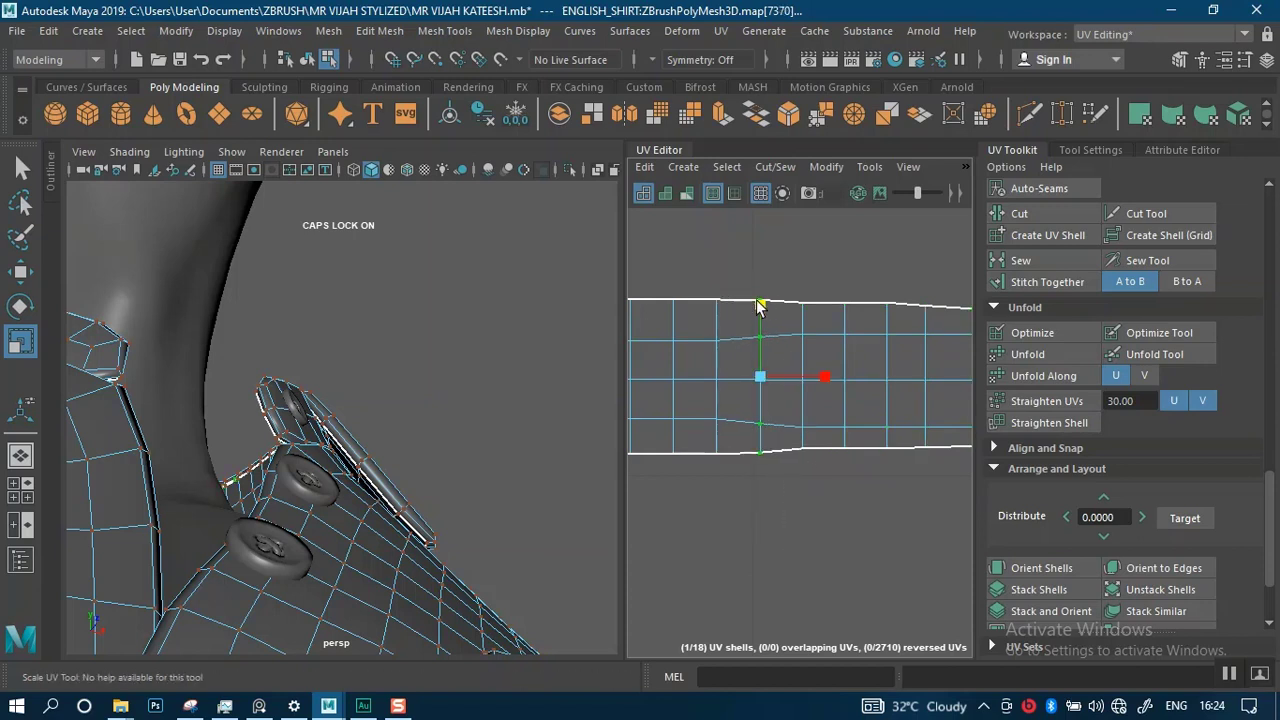
# - Scale the pinched UV column at the band's right transition vertically to even out both borders
pyautogui.scroll(-3, 836, 484)
pyautogui.keyDown('alt'); pyautogui.moveTo(803, 380); pyautogui.dragTo(615, 361, button='middle'); pyautogui.keyUp('alt')
pyautogui.keyDown('alt'); pyautogui.moveTo(844, 404); pyautogui.dragTo(686, 402, button='middle'); pyautogui.keyUp('alt')
pyautogui.scroll(3, 800, 395)
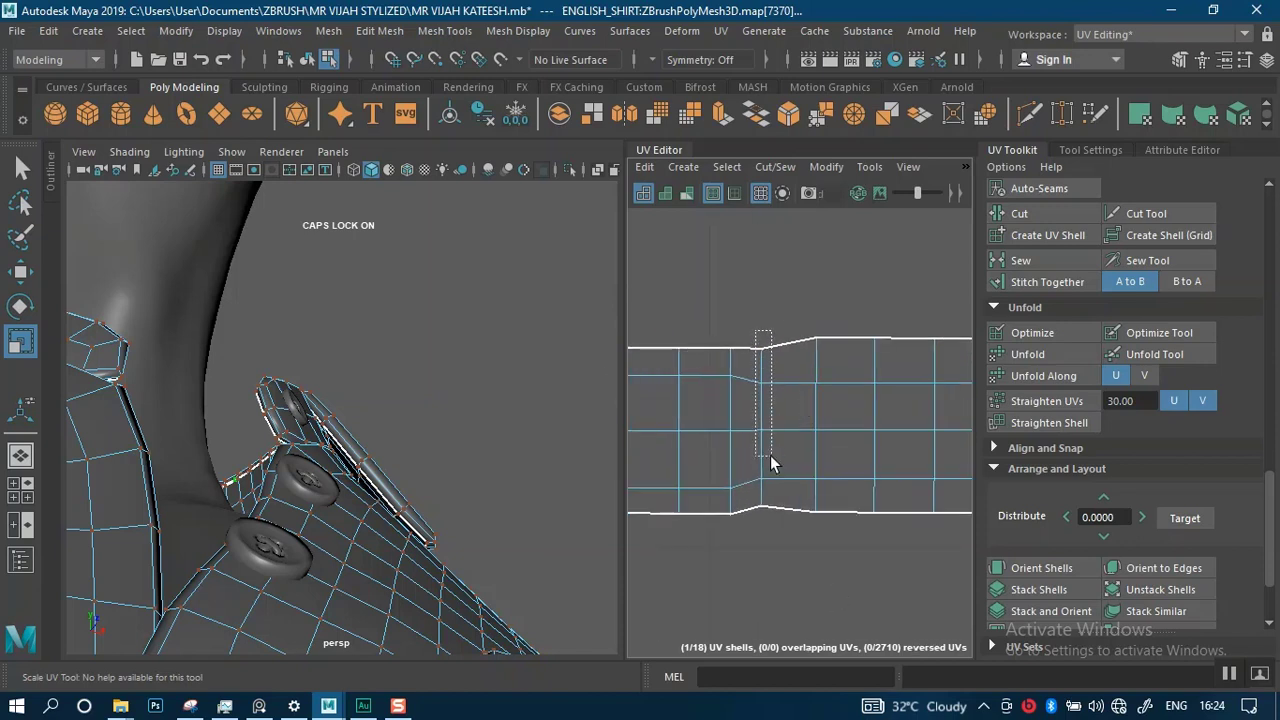
pyautogui.moveTo(770, 455); pyautogui.dragTo(766, 450)
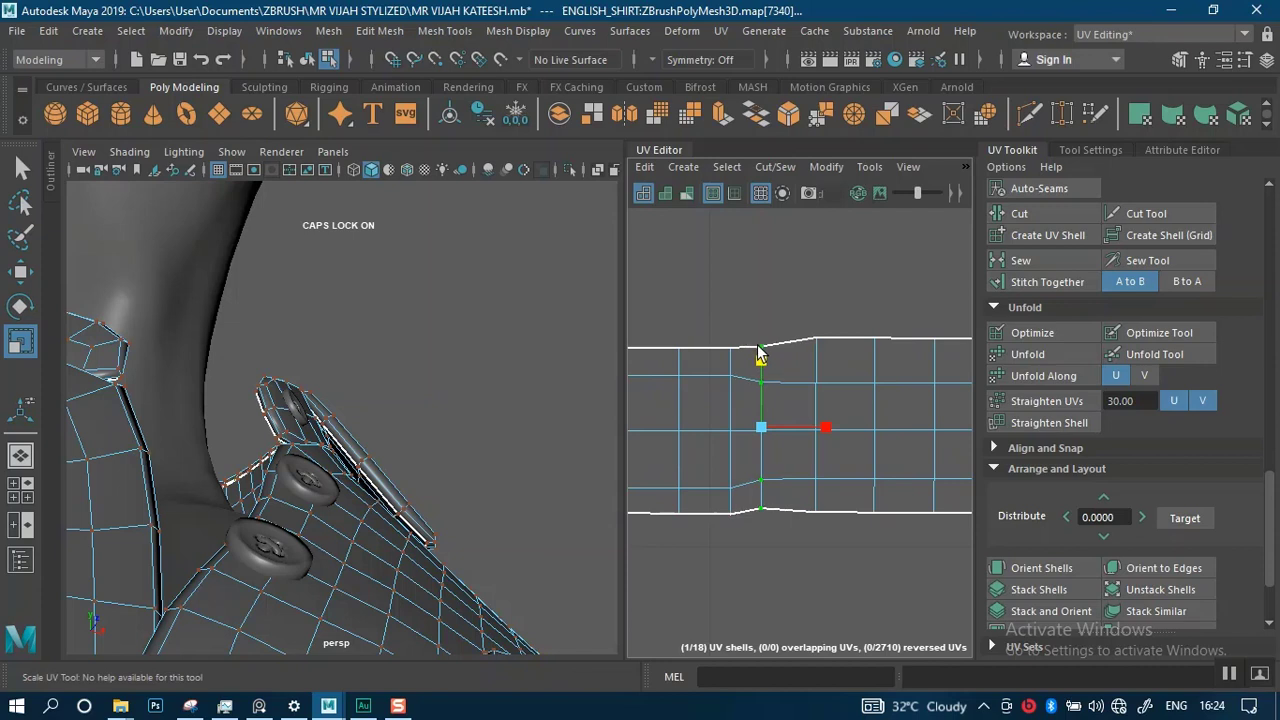
pyautogui.moveTo(760, 352); pyautogui.dragTo(762, 341)
pyautogui.scroll(-2, 770, 455)
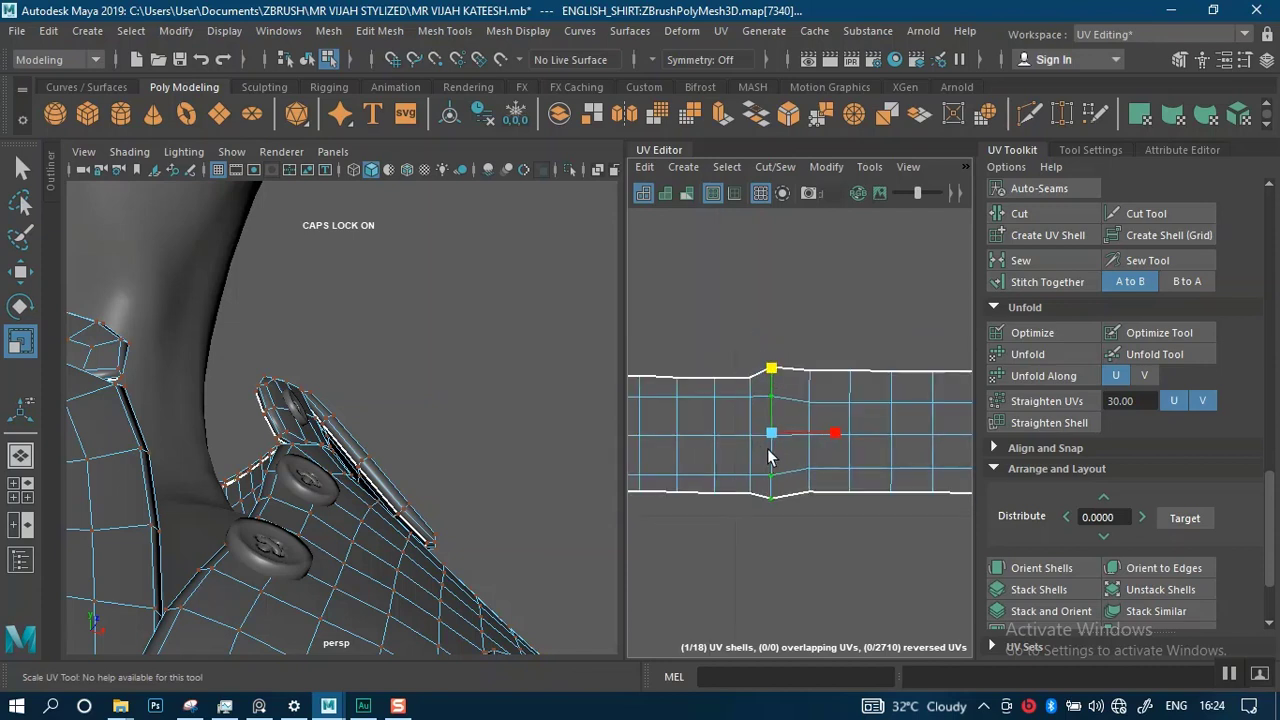
pyautogui.scroll(2, 783, 412)
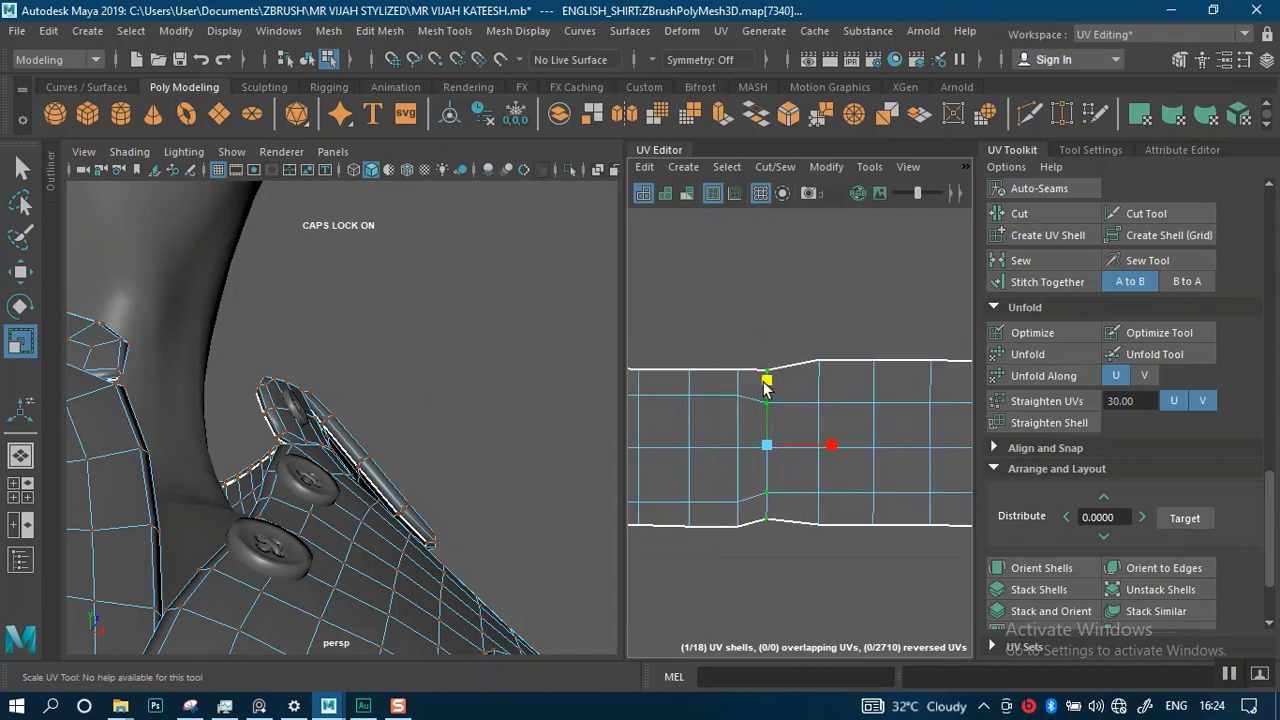
pyautogui.moveTo(765, 378); pyautogui.dragTo(766, 377)
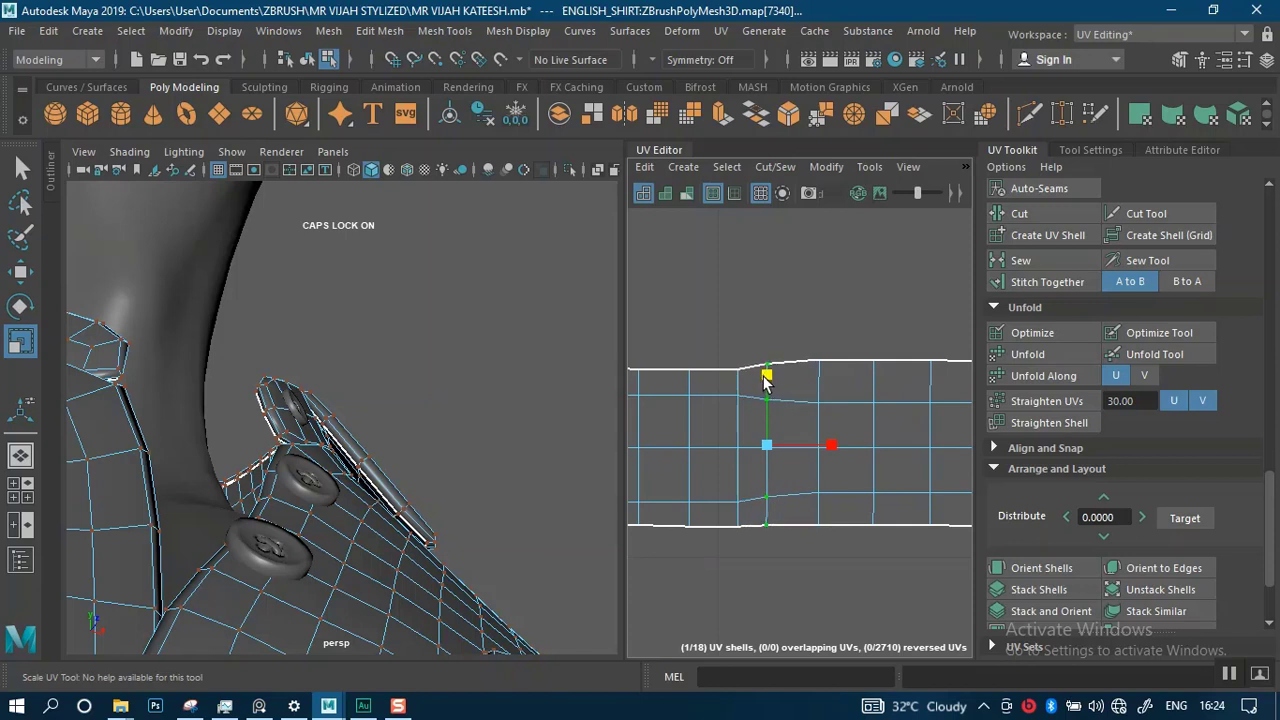
# - Move the upper border UVs of the band's middle section slightly up, level with the adjoining sections
pyautogui.scroll(-5, 690, 320)
pyautogui.keyDown('alt'); pyautogui.moveTo(721, 378); pyautogui.dragTo(771, 373, button='middle'); pyautogui.keyUp('alt')
pyautogui.keyDown('alt'); pyautogui.moveTo(771, 373); pyautogui.dragTo(826, 426, button='right'); pyautogui.keyUp('alt')
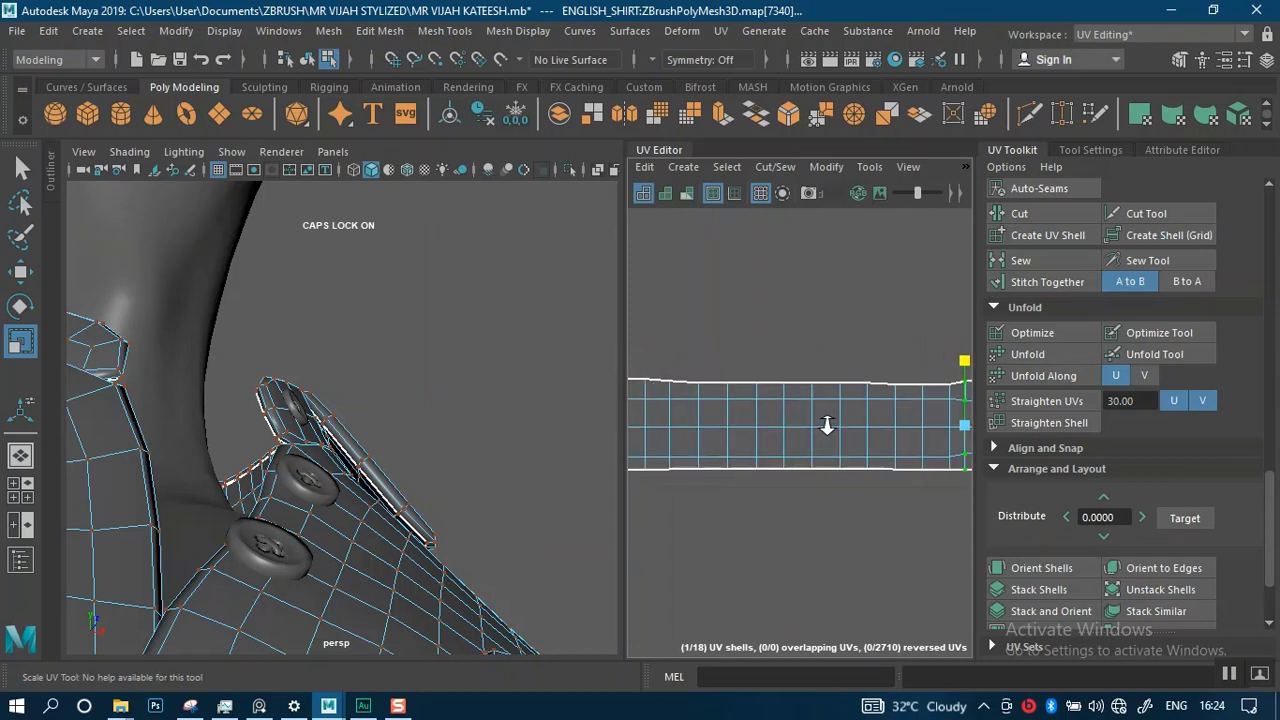
pyautogui.moveTo(826, 426)
pyautogui.keyDown('alt'); pyautogui.mouseDown(button='middle')
pyautogui.moveTo(916, 418)
pyautogui.moveTo(806, 436)
pyautogui.mouseUp(button='middle'); pyautogui.keyUp('alt')
pyautogui.keyDown('alt'); pyautogui.moveTo(806, 436); pyautogui.dragTo(815, 510, button='right'); pyautogui.keyUp('alt')
pyautogui.scroll(-4, 815, 510)
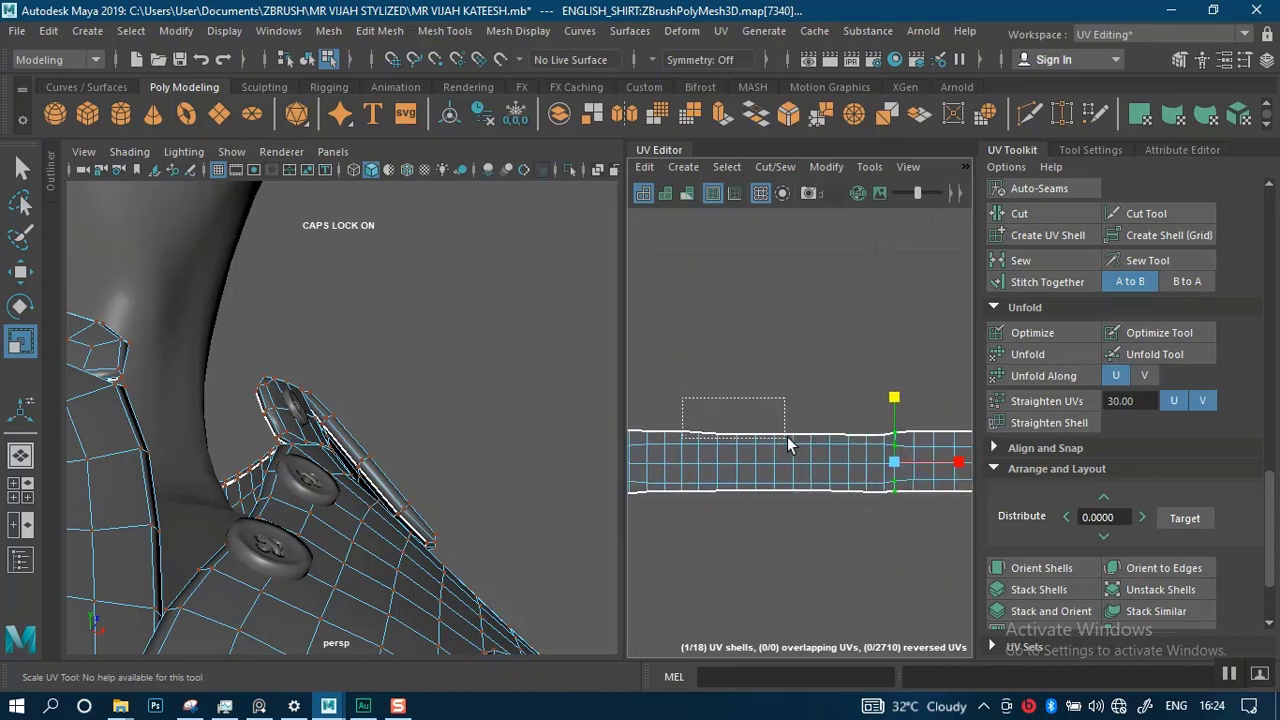
pyautogui.moveTo(787, 437); pyautogui.dragTo(890, 445)
pyautogui.press('w')
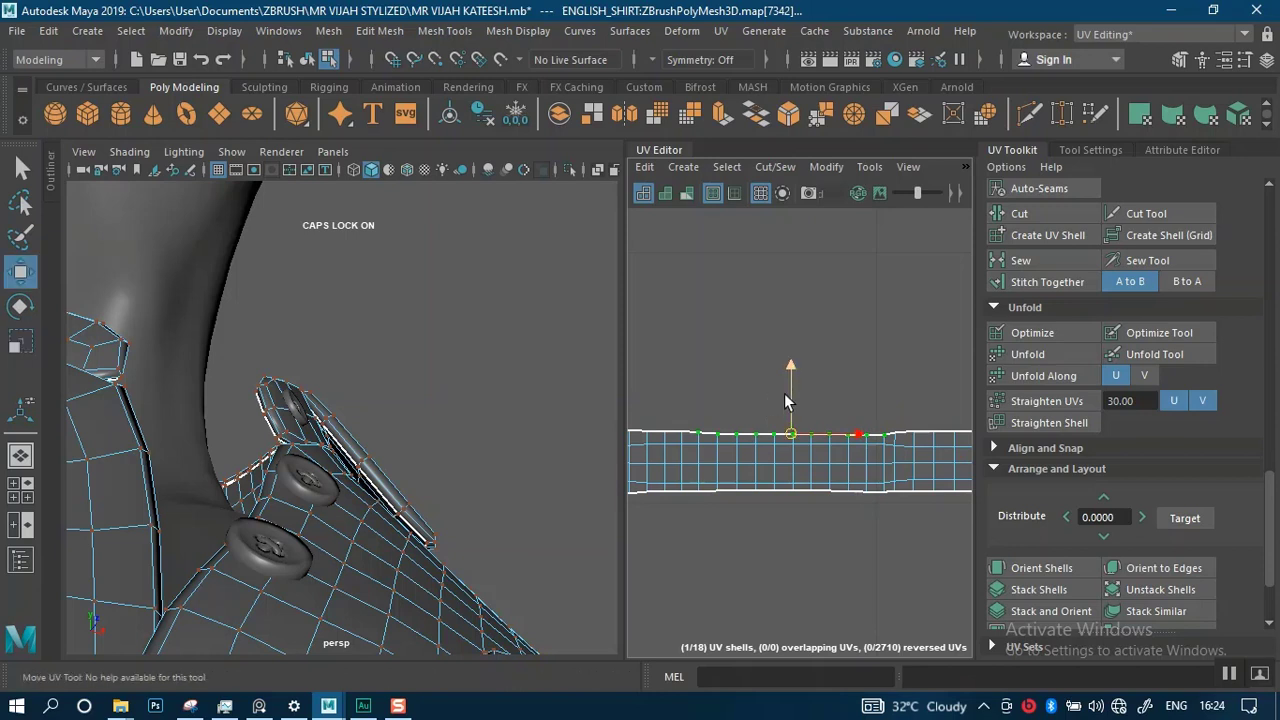
pyautogui.moveTo(790, 401); pyautogui.dragTo(790, 397)
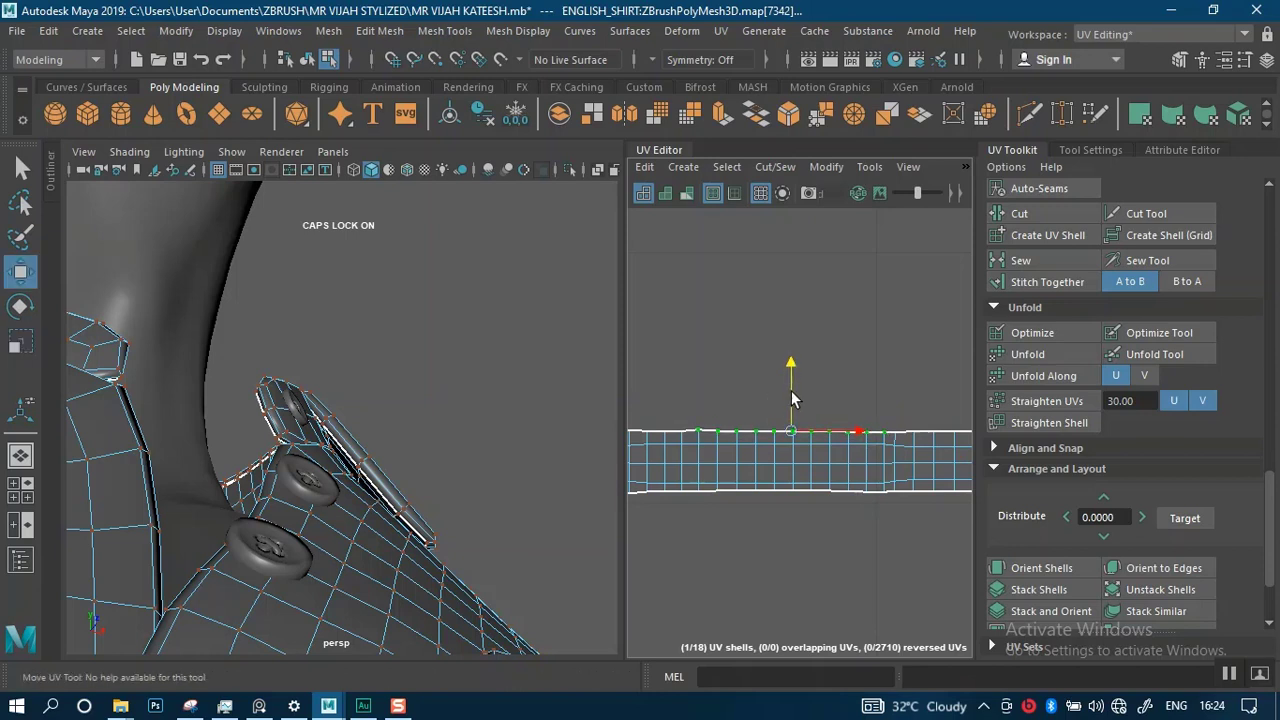
# - Select the long arched collar shell lying beyond the right end of the straightened band
pyautogui.keyDown('alt'); pyautogui.moveTo(779, 513); pyautogui.dragTo(774, 470, button='middle'); pyautogui.keyUp('alt')
pyautogui.keyDown('alt'); pyautogui.moveTo(812, 446); pyautogui.dragTo(803, 270, button='right'); pyautogui.keyUp('alt')
pyautogui.keyDown('alt'); pyautogui.moveTo(837, 474); pyautogui.dragTo(682, 418, button='middle'); pyautogui.keyUp('alt')
pyautogui.keyDown('alt'); pyautogui.moveTo(774, 414); pyautogui.dragTo(814, 491, button='right'); pyautogui.keyUp('alt')
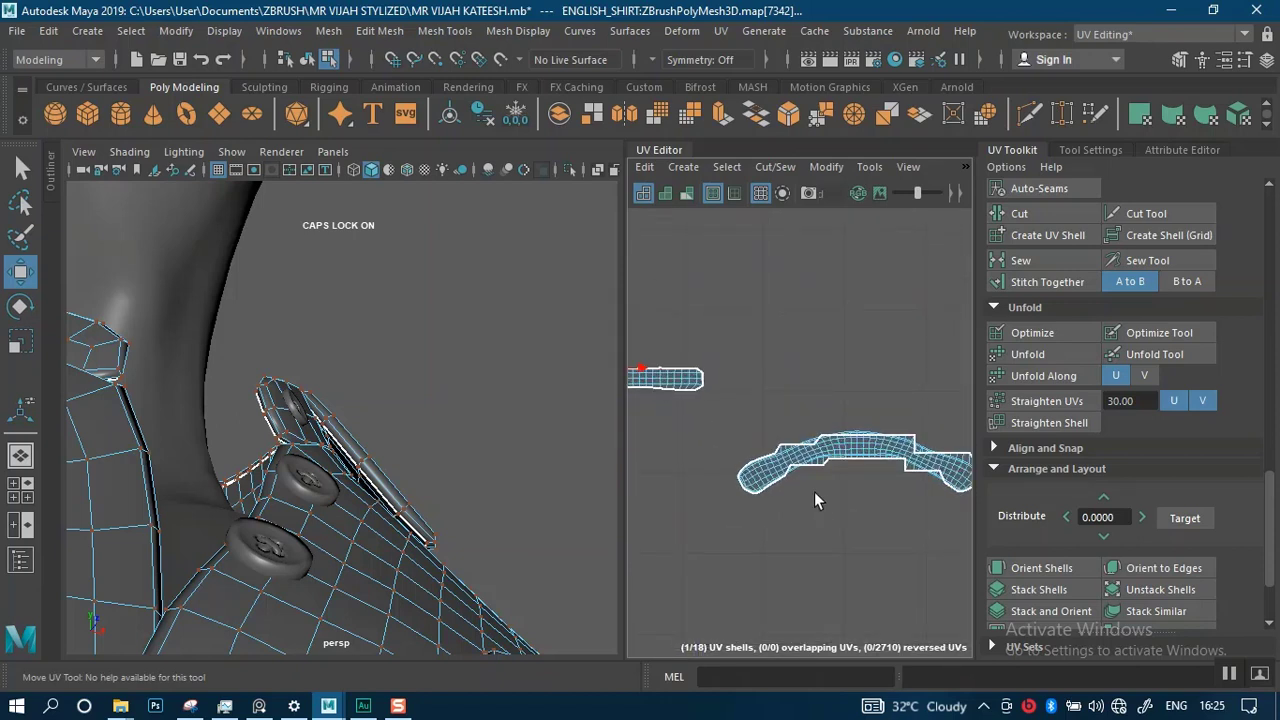
pyautogui.keyDown('alt'); pyautogui.moveTo(822, 512); pyautogui.dragTo(760, 408, button='middle'); pyautogui.keyUp('alt')
pyautogui.keyDown('alt'); pyautogui.moveTo(764, 358); pyautogui.dragTo(812, 462, button='right'); pyautogui.keyUp('alt')
pyautogui.moveTo(805, 326); pyautogui.dragTo(759, 298, button='right')
pyautogui.click(759, 298)
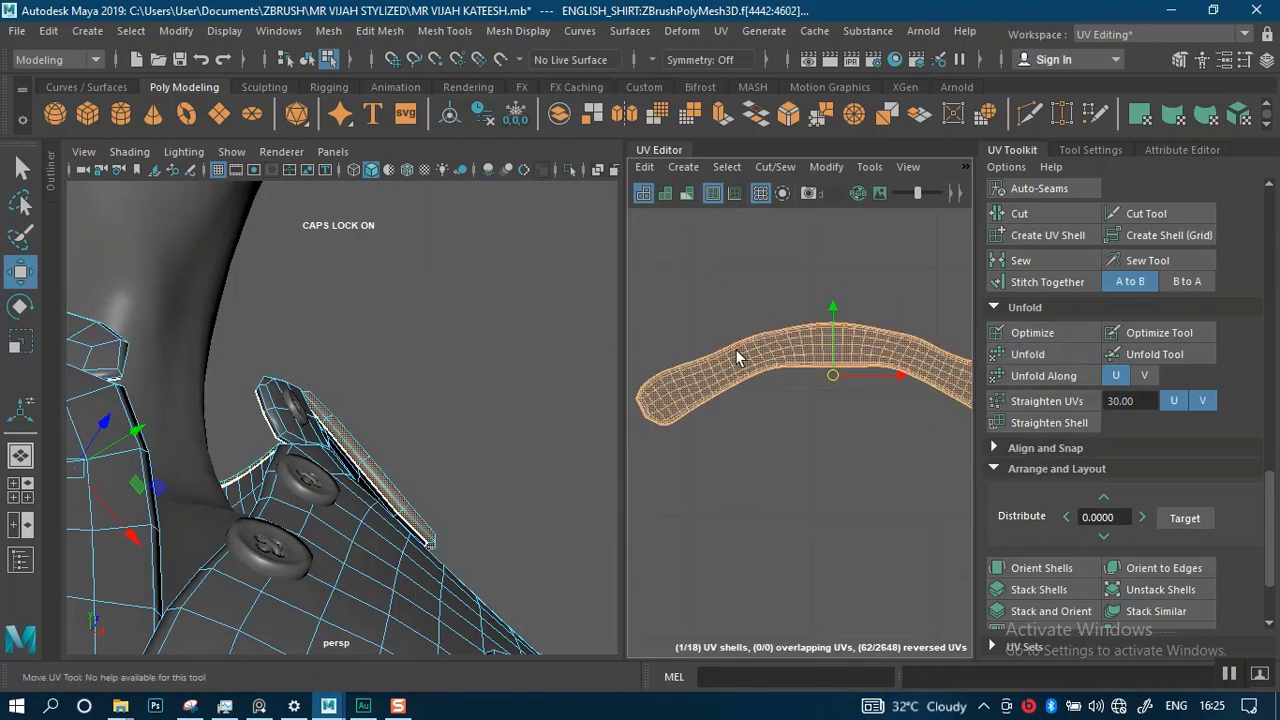
# - Examine the arched collar shell and its surroundings to find where it bends
pyautogui.scroll(2, 814, 420)
pyautogui.keyDown('alt'); pyautogui.moveTo(806, 320); pyautogui.dragTo(771, 353, button='middle'); pyautogui.keyUp('alt')
pyautogui.scroll(-3, 760, 424)
pyautogui.scroll(-7, 830, 410)
pyautogui.scroll(6, 770, 352)
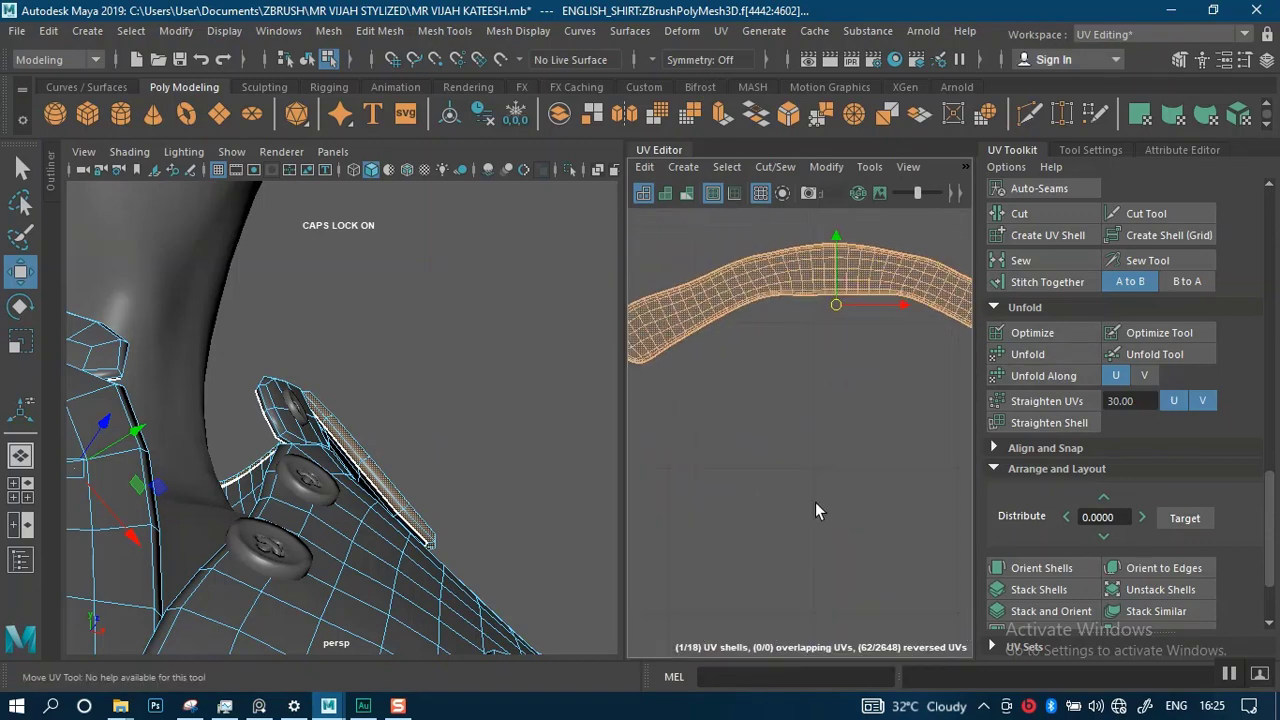
pyautogui.scroll(-3, 788, 490)
pyautogui.keyDown('alt'); pyautogui.moveTo(760, 412); pyautogui.dragTo(878, 340, button='middle'); pyautogui.keyUp('alt')
pyautogui.scroll(-3, 842, 370)
pyautogui.keyDown('alt'); pyautogui.moveTo(769, 371); pyautogui.dragTo(708, 381, button='middle'); pyautogui.keyUp('alt')
pyautogui.moveTo(738, 393)
pyautogui.keyDown('alt'); pyautogui.mouseDown(button='right')
pyautogui.moveTo(794, 508)
pyautogui.moveTo(736, 384)
pyautogui.mouseUp(button='right'); pyautogui.keyUp('alt')
pyautogui.keyDown('alt'); pyautogui.moveTo(747, 409); pyautogui.dragTo(739, 300, button='middle'); pyautogui.keyUp('alt')
pyautogui.keyDown('alt'); pyautogui.moveTo(770, 434); pyautogui.dragTo(819, 532, button='right'); pyautogui.keyUp('alt')
pyautogui.keyDown('alt'); pyautogui.moveTo(742, 212); pyautogui.dragTo(748, 406, button='middle'); pyautogui.keyUp('alt')
pyautogui.keyDown('alt'); pyautogui.moveTo(748, 406); pyautogui.dragTo(784, 462, button='right'); pyautogui.keyUp('alt')
pyautogui.keyDown('alt'); pyautogui.moveTo(744, 437); pyautogui.dragTo(802, 412, button='middle'); pyautogui.keyUp('alt')
pyautogui.keyDown('alt'); pyautogui.moveTo(802, 412); pyautogui.dragTo(845, 475, button='right'); pyautogui.keyUp('alt')
# - Cut the arched collar shell across its width along four edge lines near its bends
pyautogui.moveTo(844, 361); pyautogui.dragTo(844, 312, button='right')
pyautogui.click(777, 380)
pyautogui.keyDown('alt'); pyautogui.moveTo(775, 386); pyautogui.dragTo(749, 362, button='right'); pyautogui.keyUp('alt')
pyautogui.keyDown('alt'); pyautogui.moveTo(741, 372); pyautogui.dragTo(664, 389, button='middle'); pyautogui.keyUp('alt')
pyautogui.keyDown('alt'); pyautogui.moveTo(747, 364); pyautogui.dragTo(830, 391, button='right'); pyautogui.keyUp('alt')
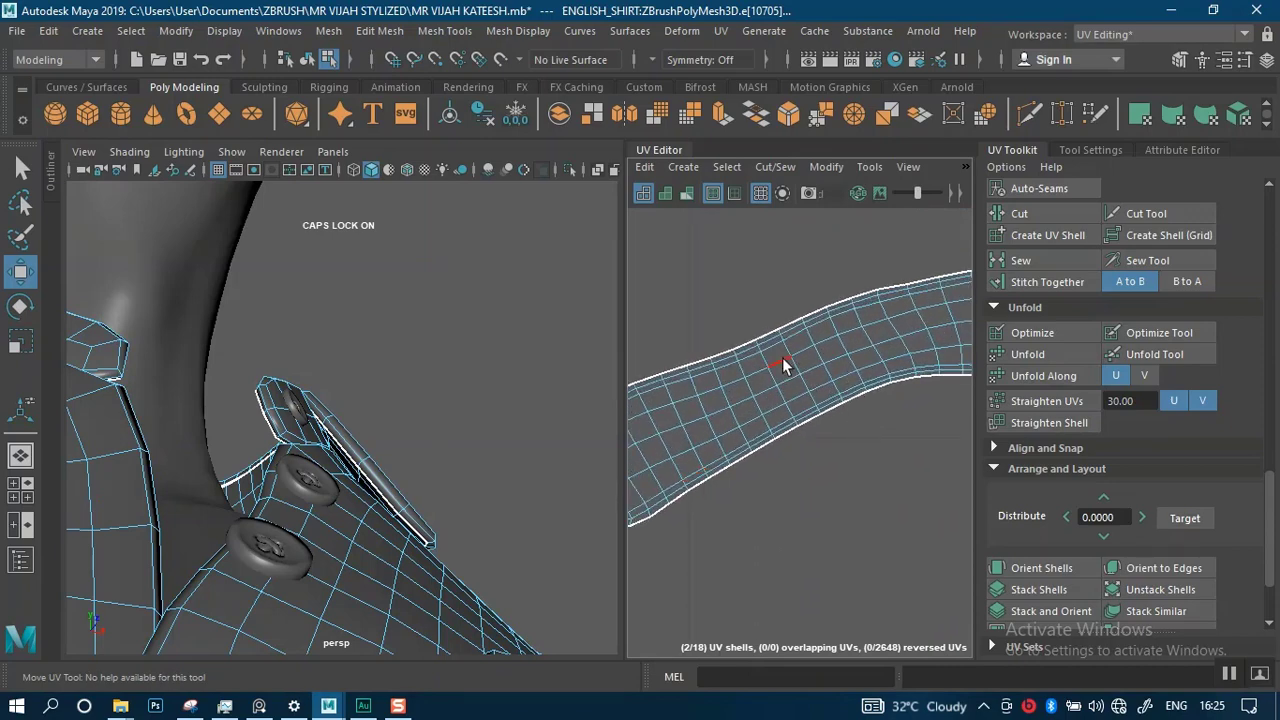
pyautogui.click(794, 365)
pyautogui.keyDown('alt'); pyautogui.moveTo(830, 402); pyautogui.dragTo(571, 467, button='middle'); pyautogui.keyUp('alt')
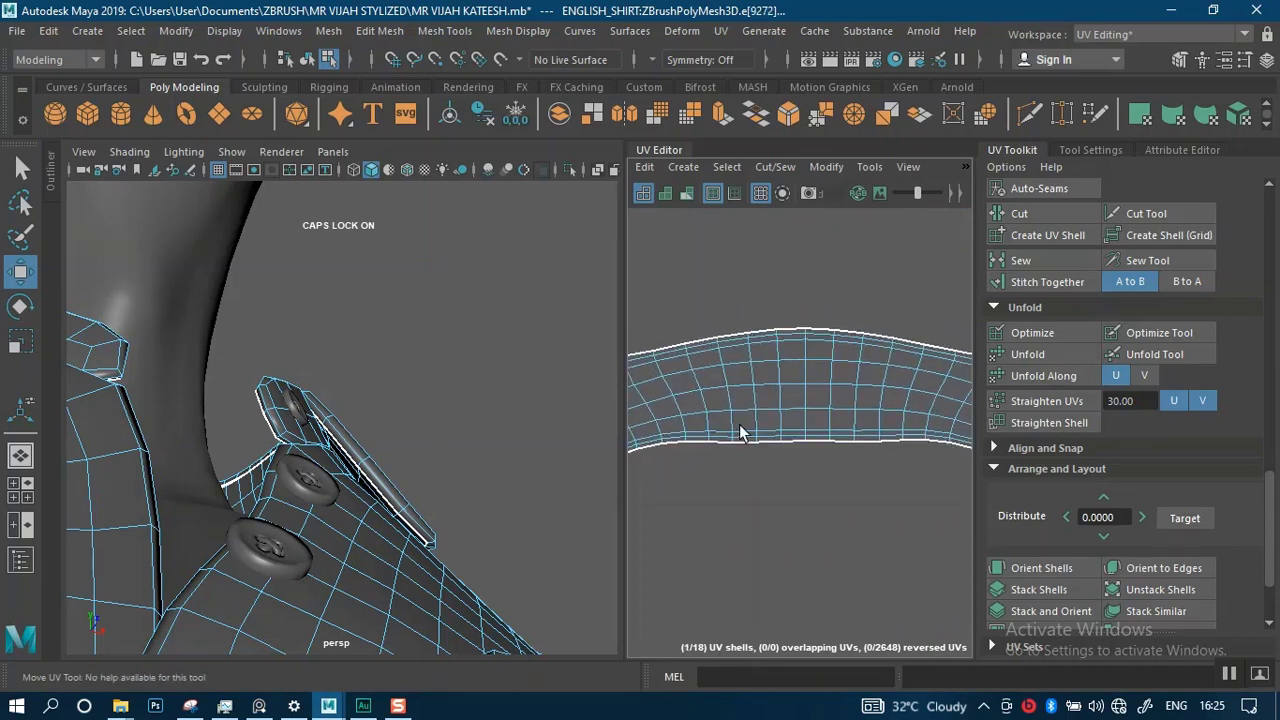
pyautogui.keyDown('alt'); pyautogui.moveTo(745, 374); pyautogui.dragTo(647, 457, button='middle'); pyautogui.keyUp('alt')
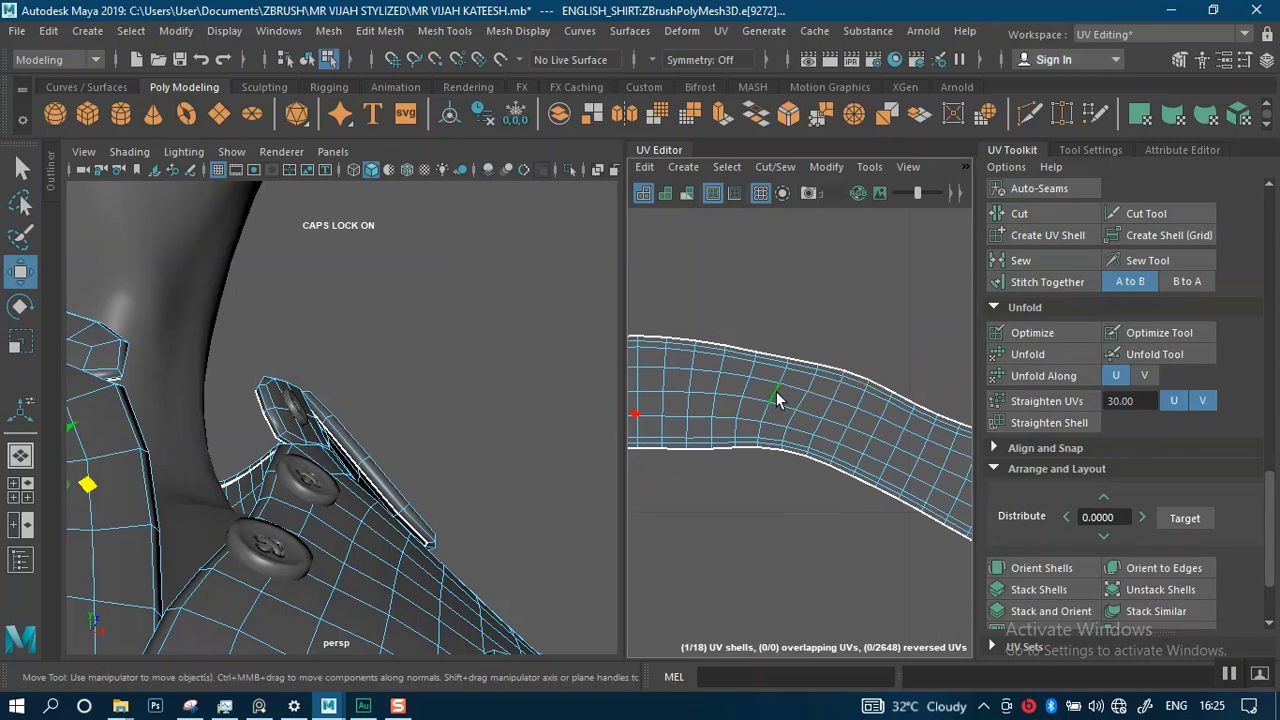
pyautogui.click(852, 468)
pyautogui.keyDown('alt'); pyautogui.moveTo(852, 468); pyautogui.dragTo(727, 428, button='middle'); pyautogui.keyUp('alt')
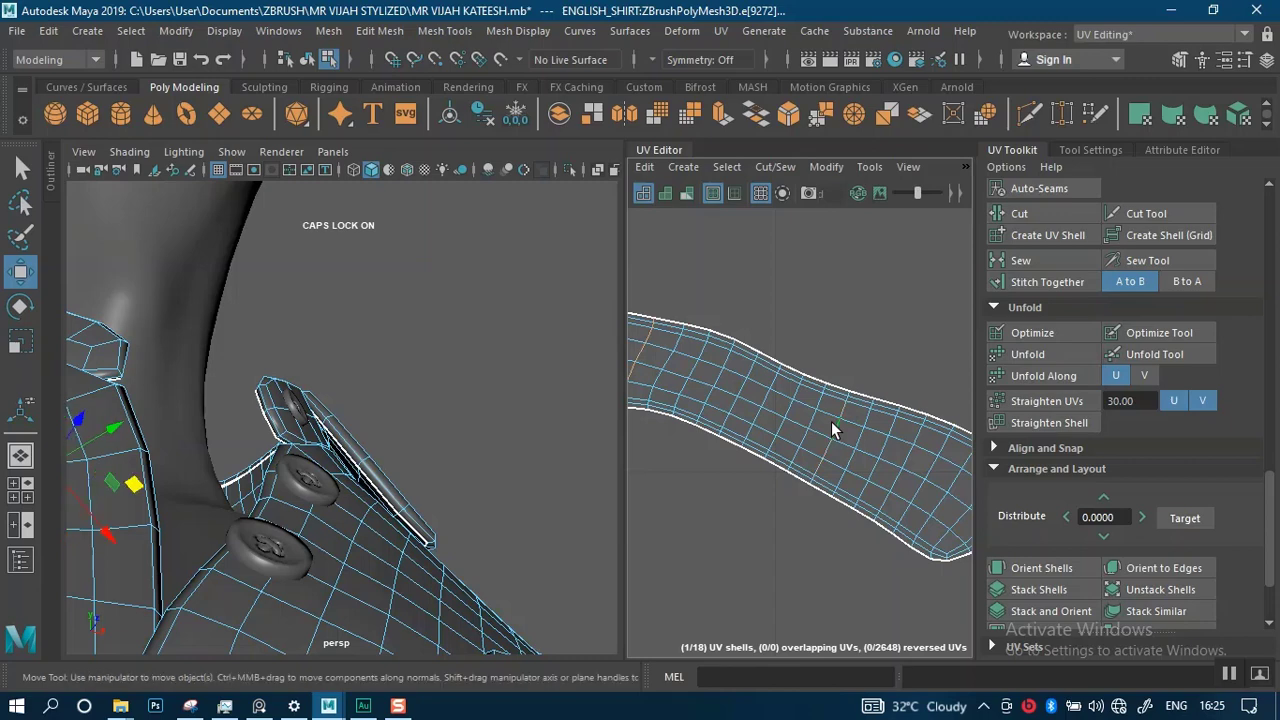
pyautogui.click(947, 485)
pyautogui.click(1038, 215)
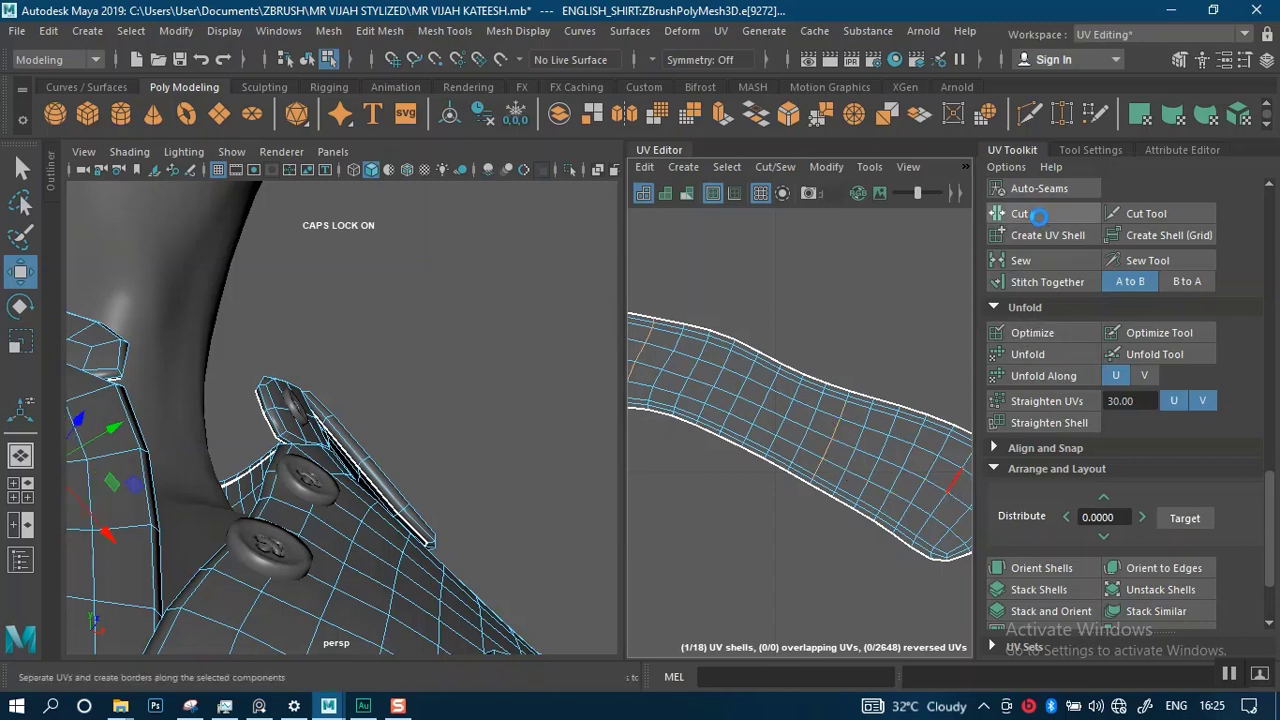
# - Move the cut-off left end piece away from the arched shell and rotate it level
pyautogui.keyDown('alt'); pyautogui.moveTo(834, 480); pyautogui.dragTo(746, 293, button='right'); pyautogui.keyUp('alt')
pyautogui.keyDown('alt'); pyautogui.moveTo(664, 456); pyautogui.dragTo(853, 380, button='middle'); pyautogui.keyUp('alt')
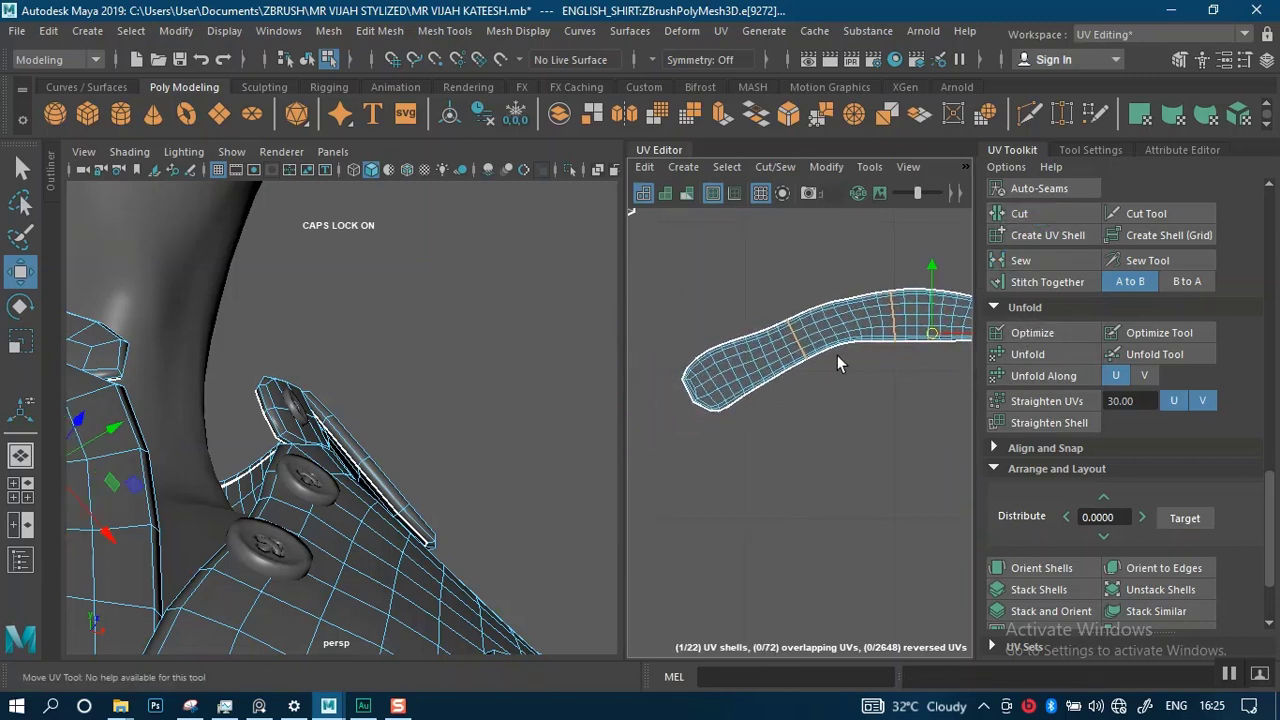
pyautogui.moveTo(729, 346)
pyautogui.mouseDown(button='right')
pyautogui.moveTo(660, 325)
pyautogui.moveTo(715, 367)
pyautogui.mouseUp(button='right')
pyautogui.click(715, 375)
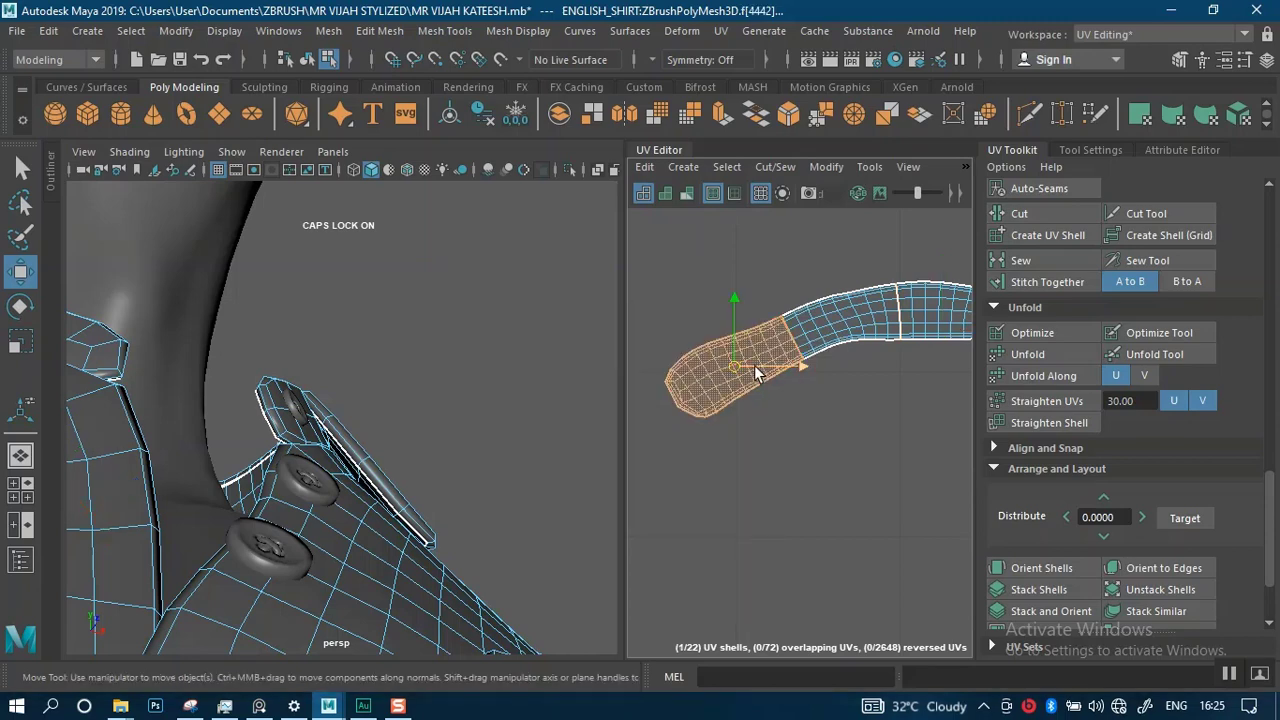
pyautogui.moveTo(695, 398); pyautogui.dragTo(706, 437)
pyautogui.press('e')
# - Rotate the adjacent curved piece level and move it into the gap between the left end piece and the middle piece
pyautogui.click(845, 345)
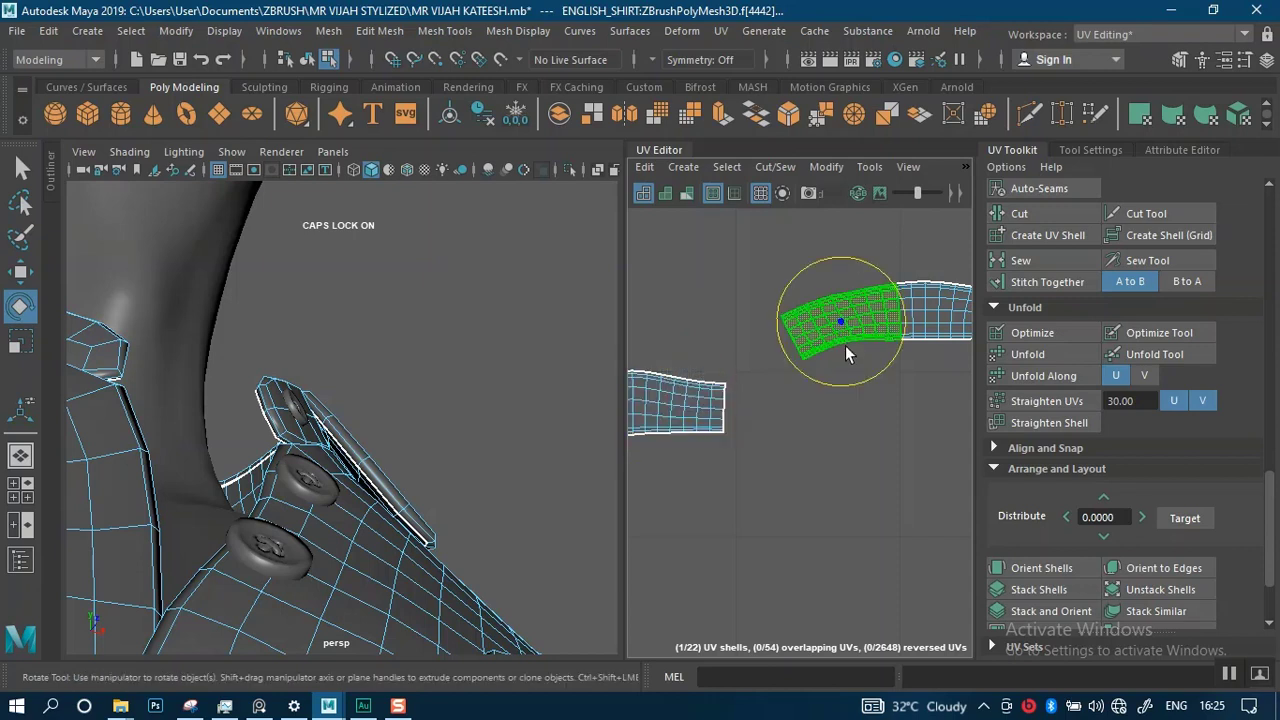
pyautogui.moveTo(786, 370); pyautogui.dragTo(786, 333)
pyautogui.press('w')
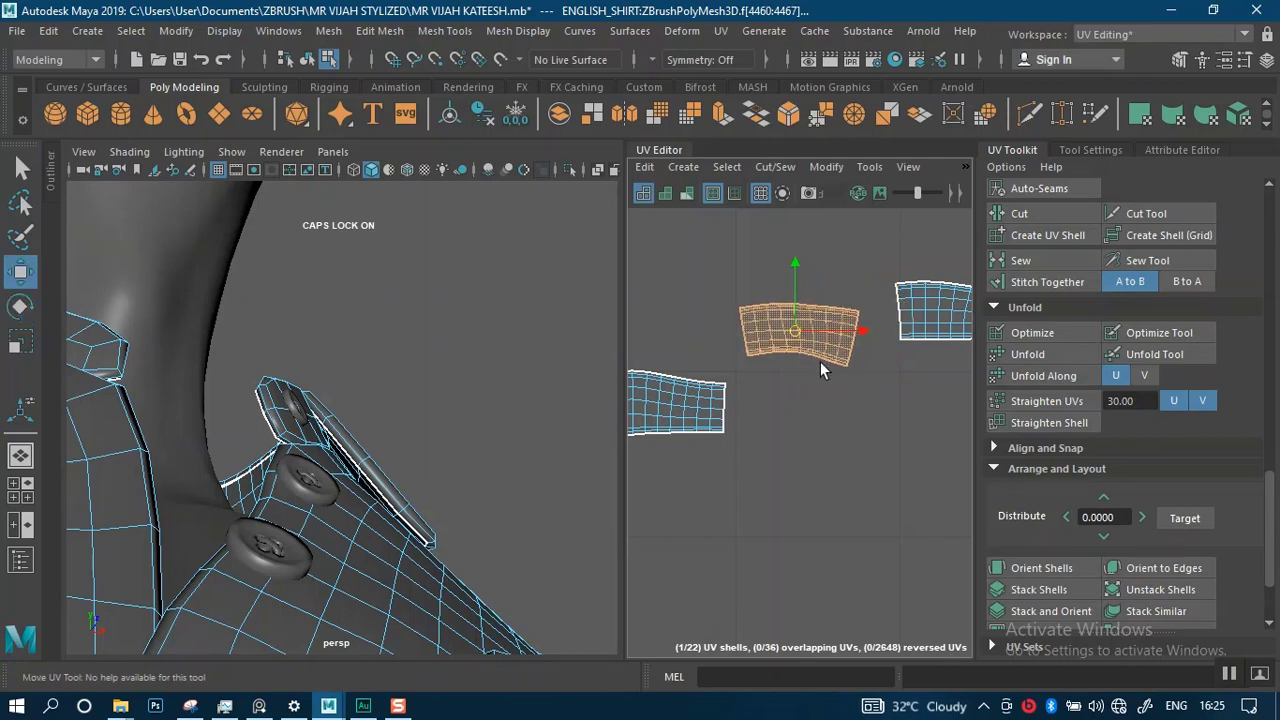
pyautogui.keyDown('alt'); pyautogui.moveTo(820, 361); pyautogui.dragTo(705, 373, button='middle'); pyautogui.keyUp('alt')
pyautogui.keyDown('alt'); pyautogui.moveTo(829, 331); pyautogui.dragTo(763, 338, button='middle'); pyautogui.keyUp('alt')
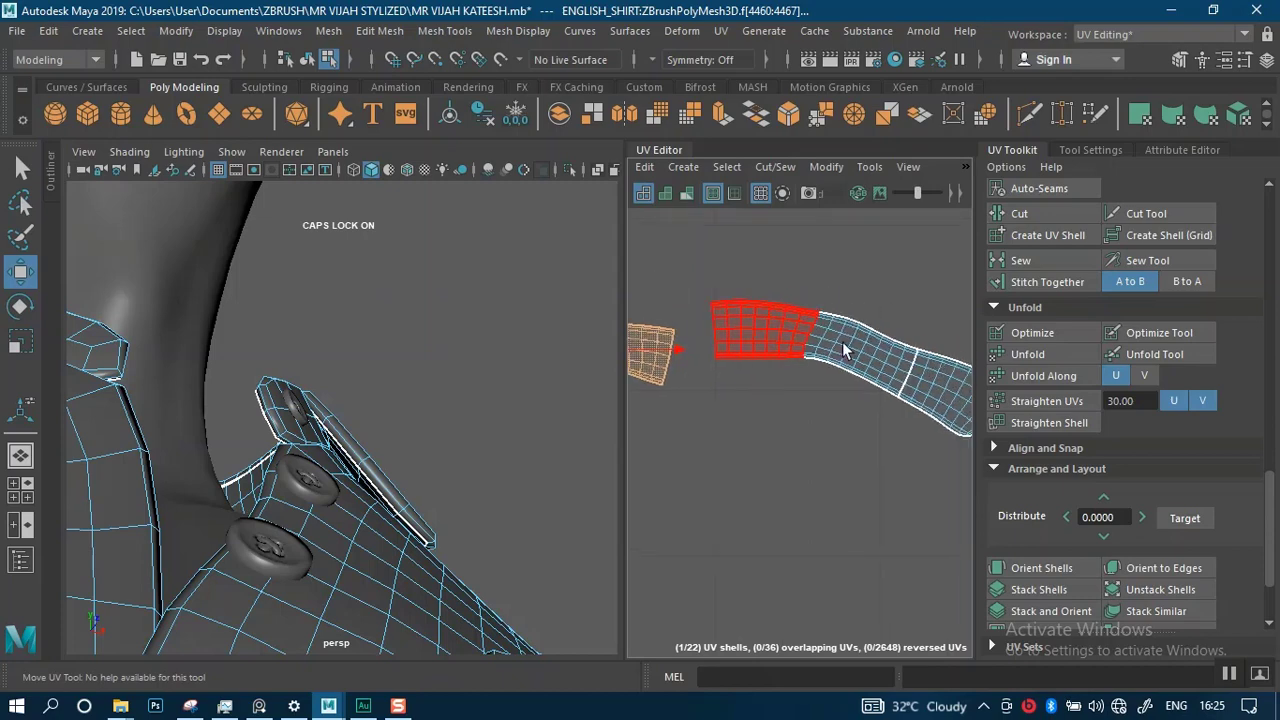
# - Move the two right-hand collar pieces away from the middle piece and rotate the inner one level
pyautogui.click(763, 338)
pyautogui.keyDown('alt'); pyautogui.moveTo(930, 388); pyautogui.dragTo(889, 360, button='middle'); pyautogui.keyUp('alt')
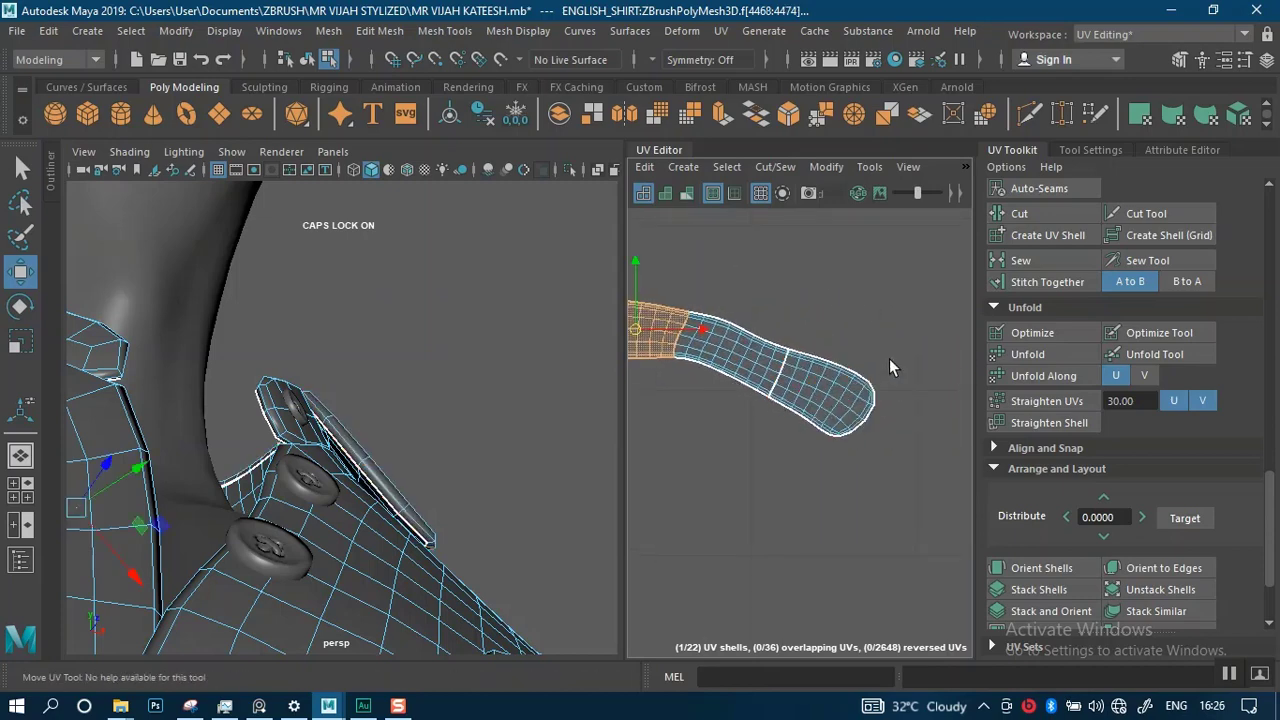
pyautogui.click(772, 388)
pyautogui.moveTo(786, 392); pyautogui.dragTo(807, 390)
pyautogui.click(778, 273)
pyautogui.click(774, 351)
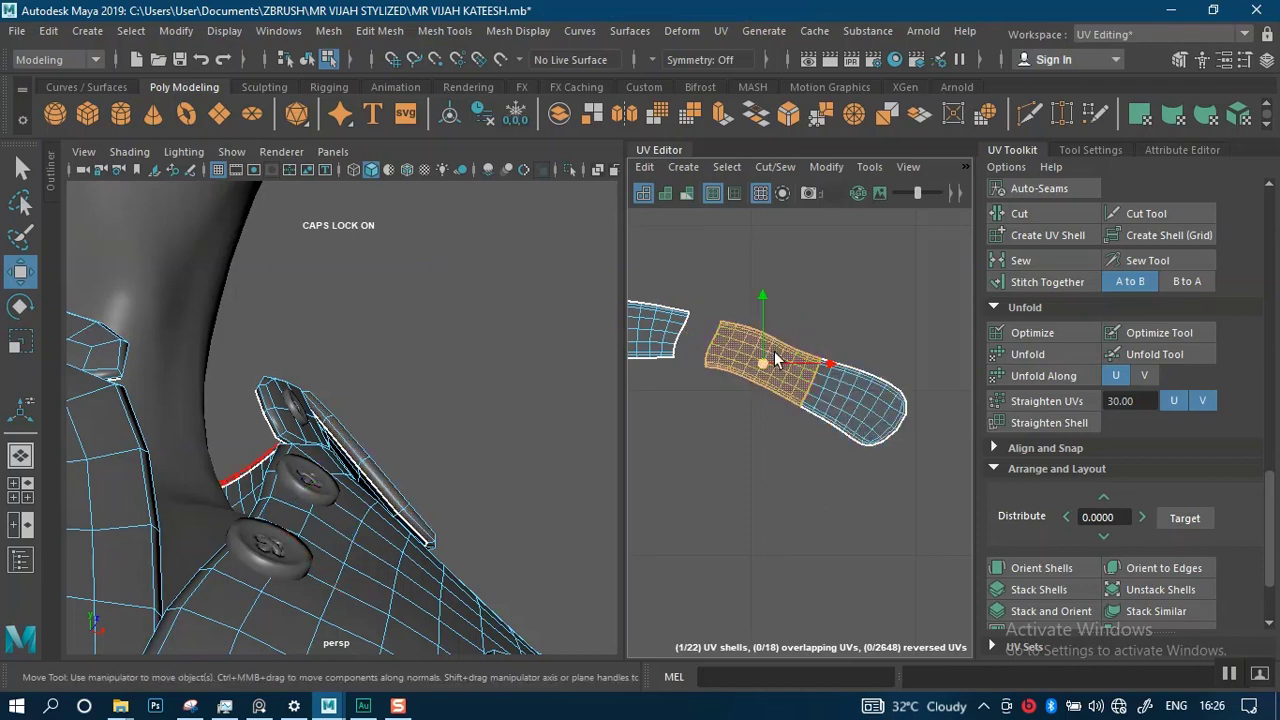
pyautogui.press('e')
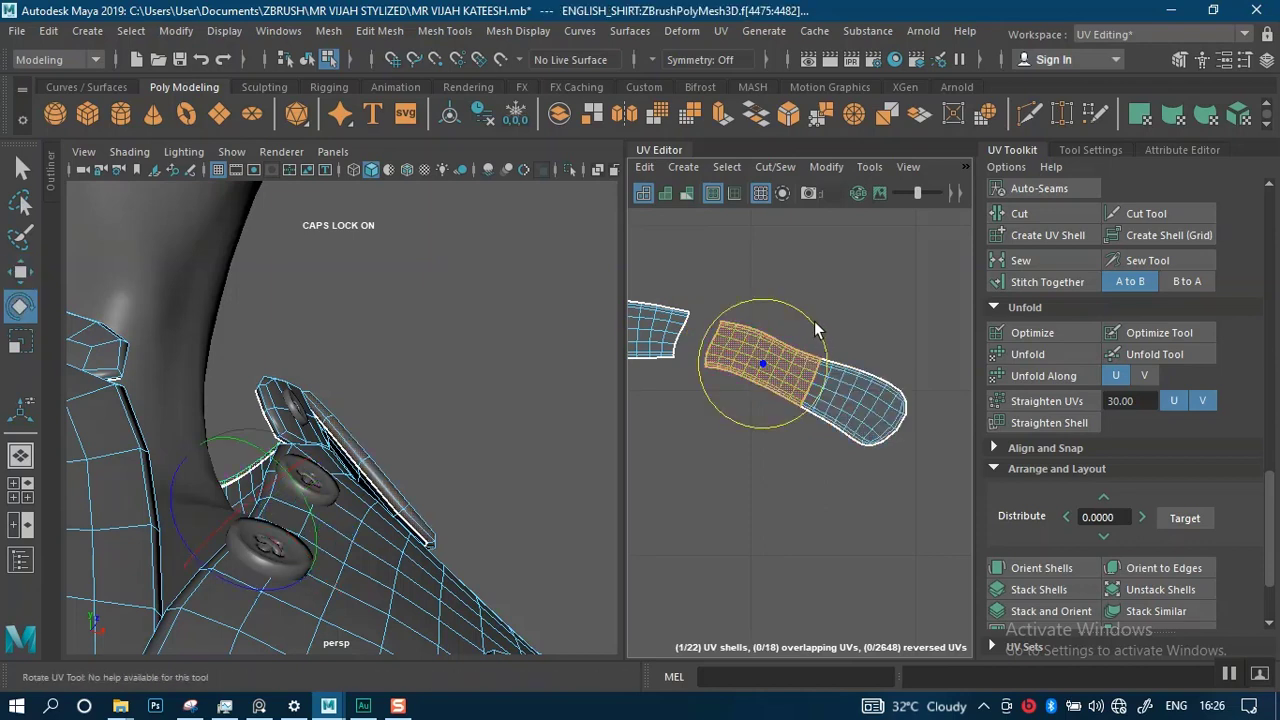
pyautogui.moveTo(806, 316); pyautogui.dragTo(808, 322)
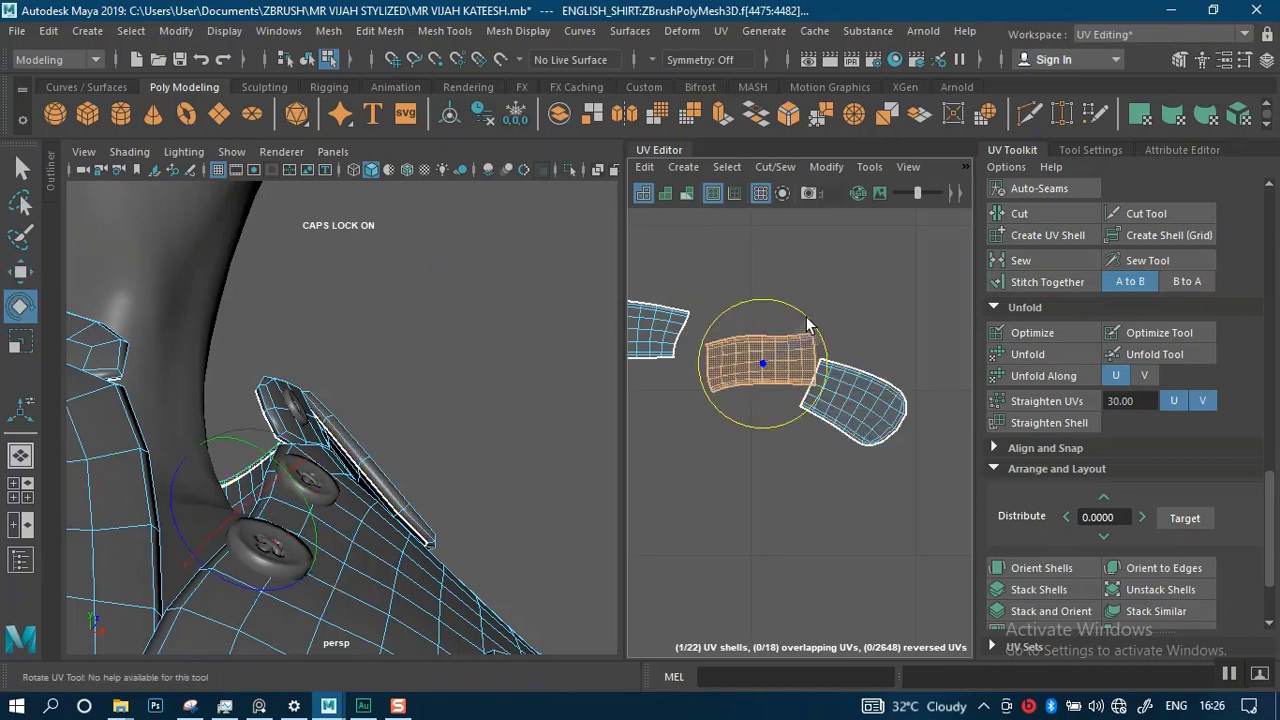
# - Rotate the rounded right end piece of the collar level and move it clear of its neighbour
pyautogui.click(859, 407)
pyautogui.moveTo(887, 350); pyautogui.dragTo(887, 350)
pyautogui.press('w')
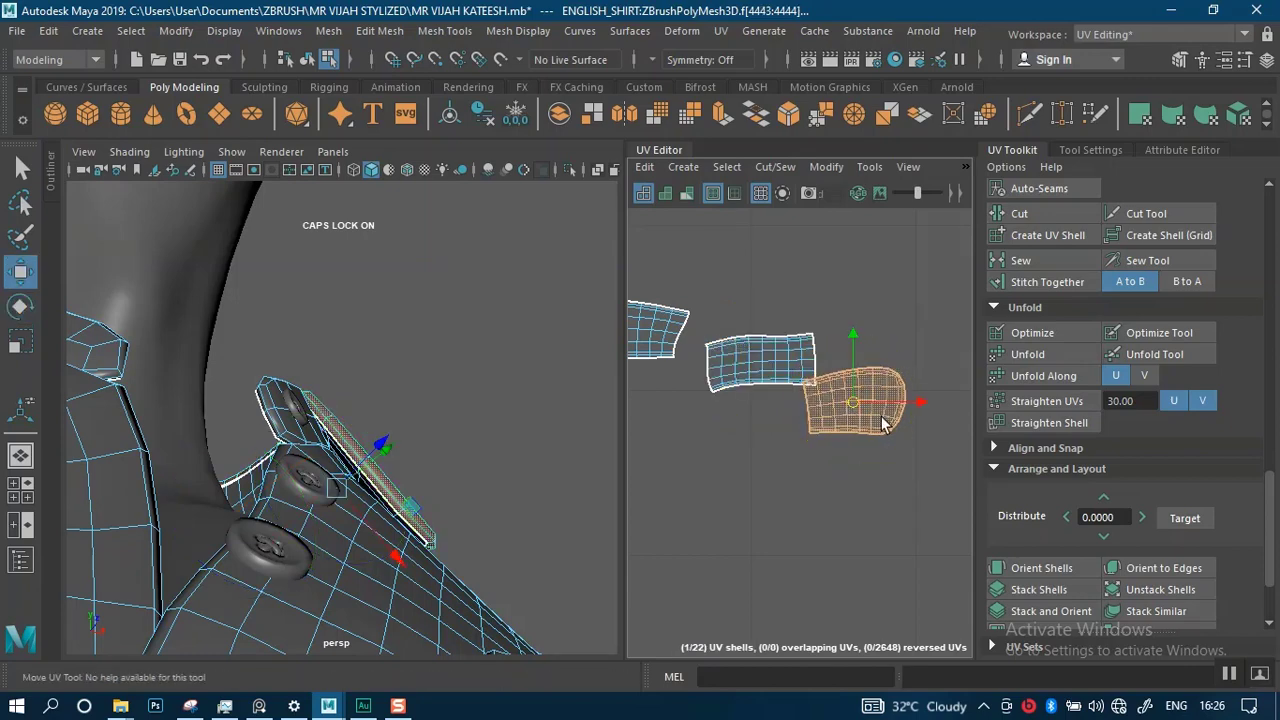
pyautogui.moveTo(846, 404); pyautogui.dragTo(927, 443)
# - Select all UVs of the left end piece of the collar and straighten them
pyautogui.scroll(-3, 793, 391)
pyautogui.keyDown('alt'); pyautogui.moveTo(747, 380); pyautogui.dragTo(797, 368, button='middle'); pyautogui.keyUp('alt')
pyautogui.scroll(2, 765, 482)
pyautogui.moveTo(711, 377); pyautogui.dragTo(792, 378, button='right')
pyautogui.moveTo(674, 349); pyautogui.dragTo(796, 459)
pyautogui.keyDown('shift'); pyautogui.moveTo(774, 339); pyautogui.dragTo(878, 238, button='right'); pyautogui.keyUp('shift')
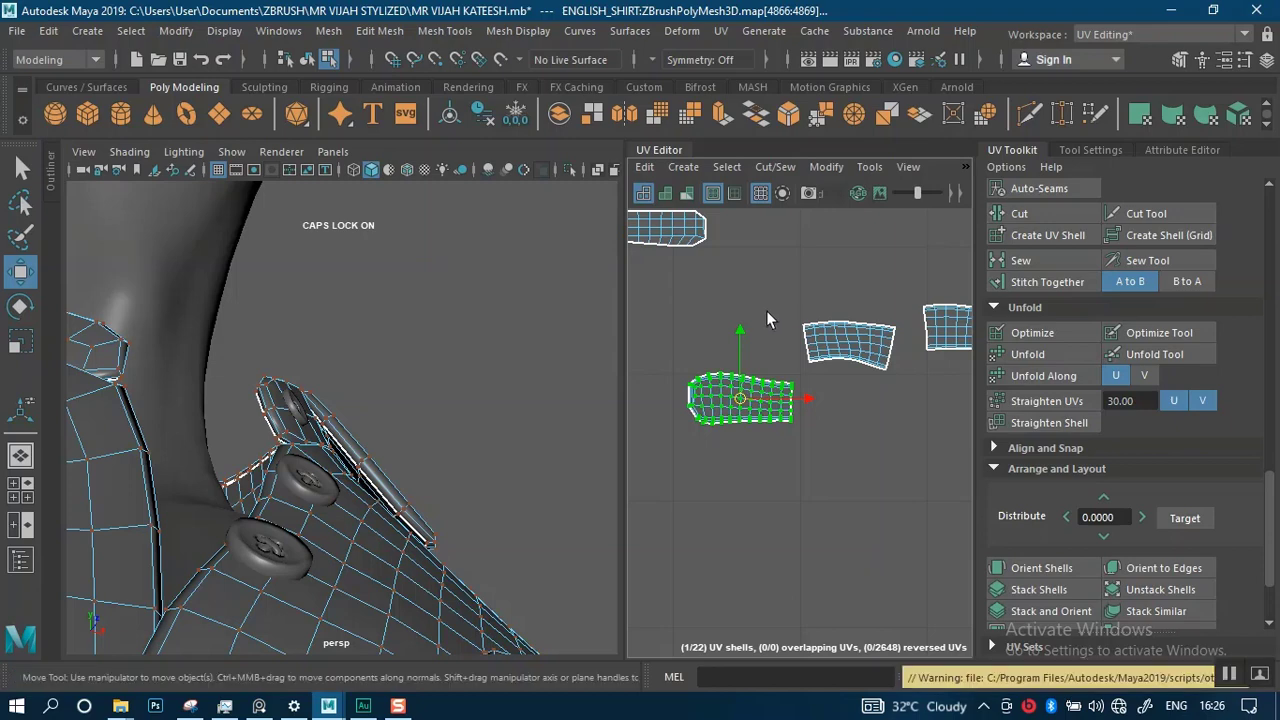
pyautogui.hotkey('ctrl', 'z')
# - Examine the straightened left end piece for overlapping or uneven UVs along its border rows
pyautogui.keyDown('alt'); pyautogui.moveTo(752, 416); pyautogui.dragTo(785, 515, button='right'); pyautogui.keyUp('alt')
pyautogui.keyDown('alt'); pyautogui.moveTo(785, 515); pyautogui.dragTo(875, 480, button='middle'); pyautogui.keyUp('alt')
pyautogui.keyDown('alt'); pyautogui.moveTo(808, 468); pyautogui.dragTo(858, 560, button='right'); pyautogui.keyUp('alt')
pyautogui.keyDown('alt'); pyautogui.moveTo(817, 479); pyautogui.dragTo(777, 603, button='middle'); pyautogui.keyUp('alt')
pyautogui.keyDown('alt'); pyautogui.moveTo(785, 442); pyautogui.dragTo(849, 566, button='right'); pyautogui.keyUp('alt')
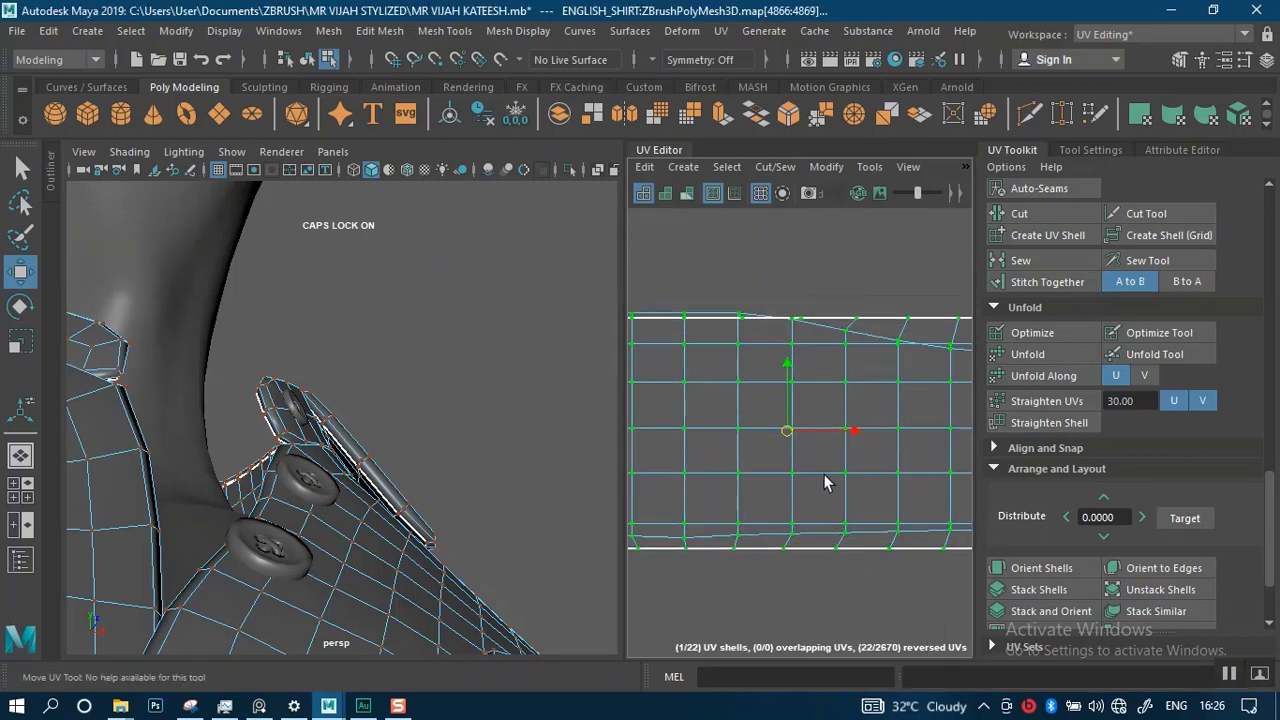
pyautogui.scroll(-3, 834, 457)
pyautogui.keyDown('alt'); pyautogui.moveTo(807, 412); pyautogui.dragTo(793, 384, button='middle'); pyautogui.keyUp('alt')
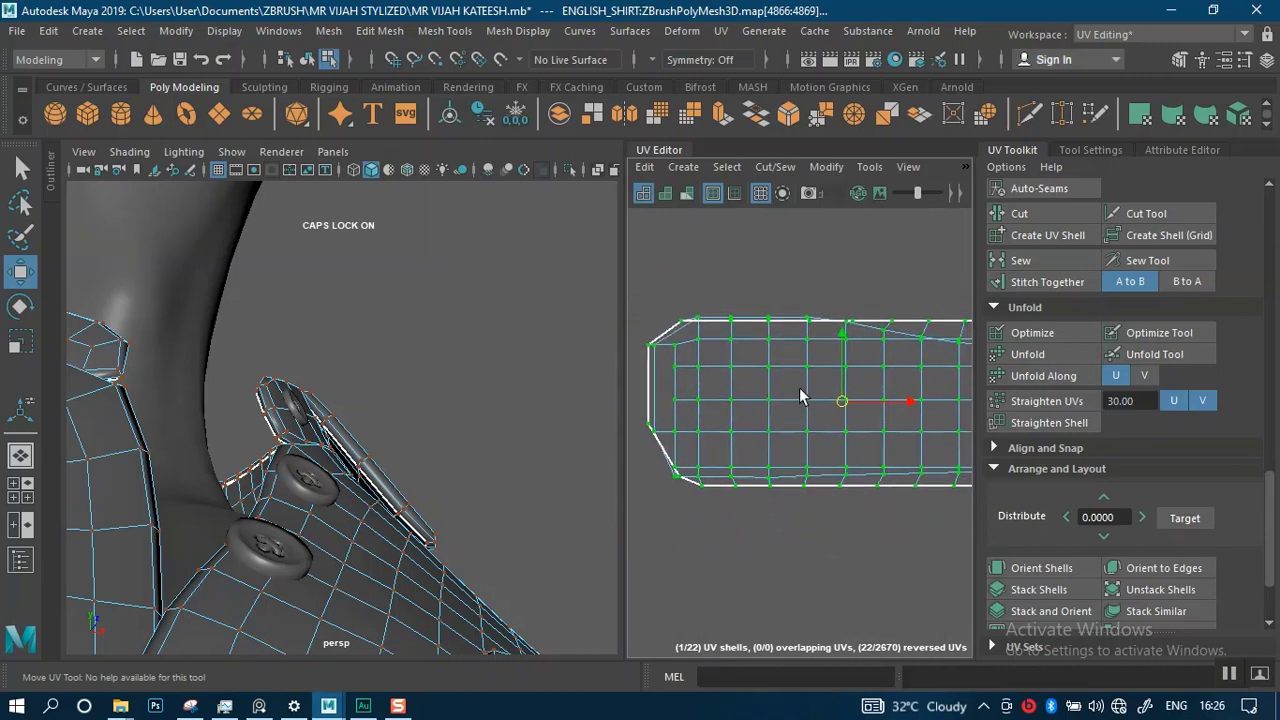
pyautogui.keyDown('alt'); pyautogui.moveTo(799, 387); pyautogui.dragTo(807, 424, button='right'); pyautogui.keyUp('alt')
pyautogui.click(758, 566)
pyautogui.keyDown('alt'); pyautogui.moveTo(826, 480); pyautogui.dragTo(696, 540, button='middle'); pyautogui.keyUp('alt')
pyautogui.keyDown('alt'); pyautogui.moveTo(760, 478); pyautogui.dragTo(755, 390, button='right'); pyautogui.keyUp('alt')
pyautogui.keyDown('alt'); pyautogui.moveTo(782, 393); pyautogui.dragTo(828, 413, button='middle'); pyautogui.keyUp('alt')
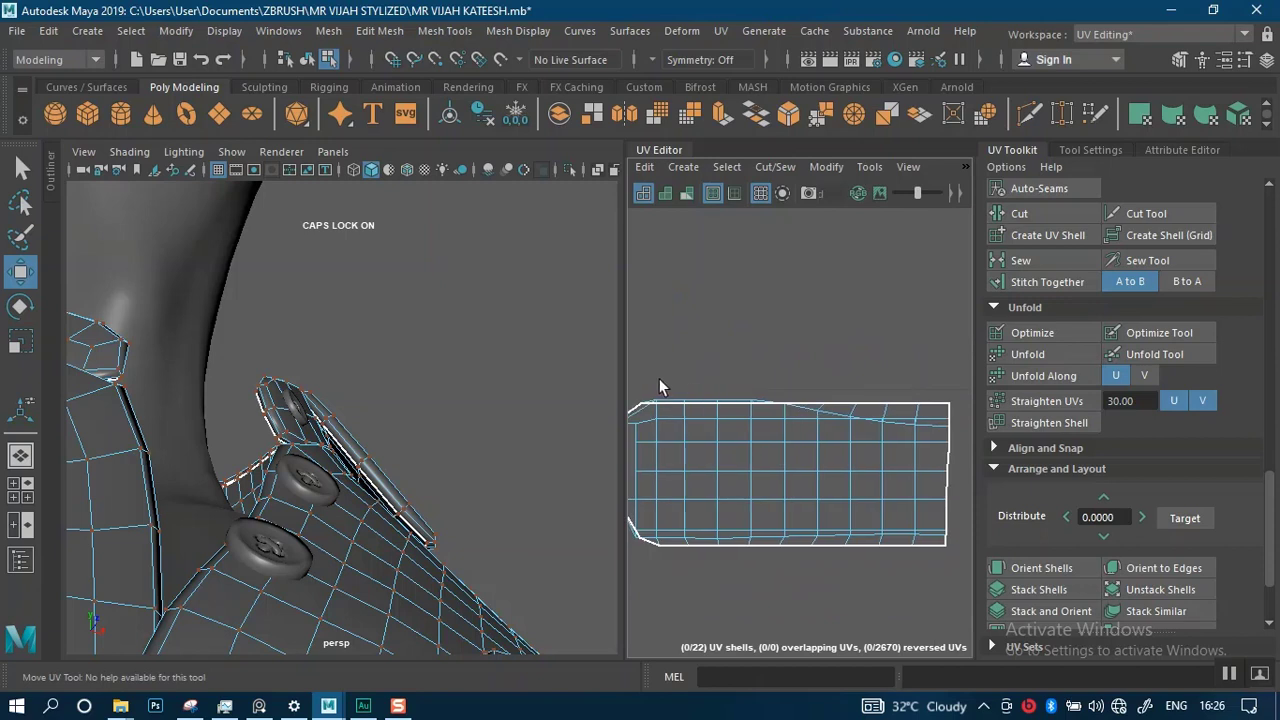
# - Unfold the UVs of the left end piece's upper border rows and of its tapered outer end
pyautogui.moveTo(651, 385); pyautogui.dragTo(972, 434)
pyautogui.click(1027, 354)
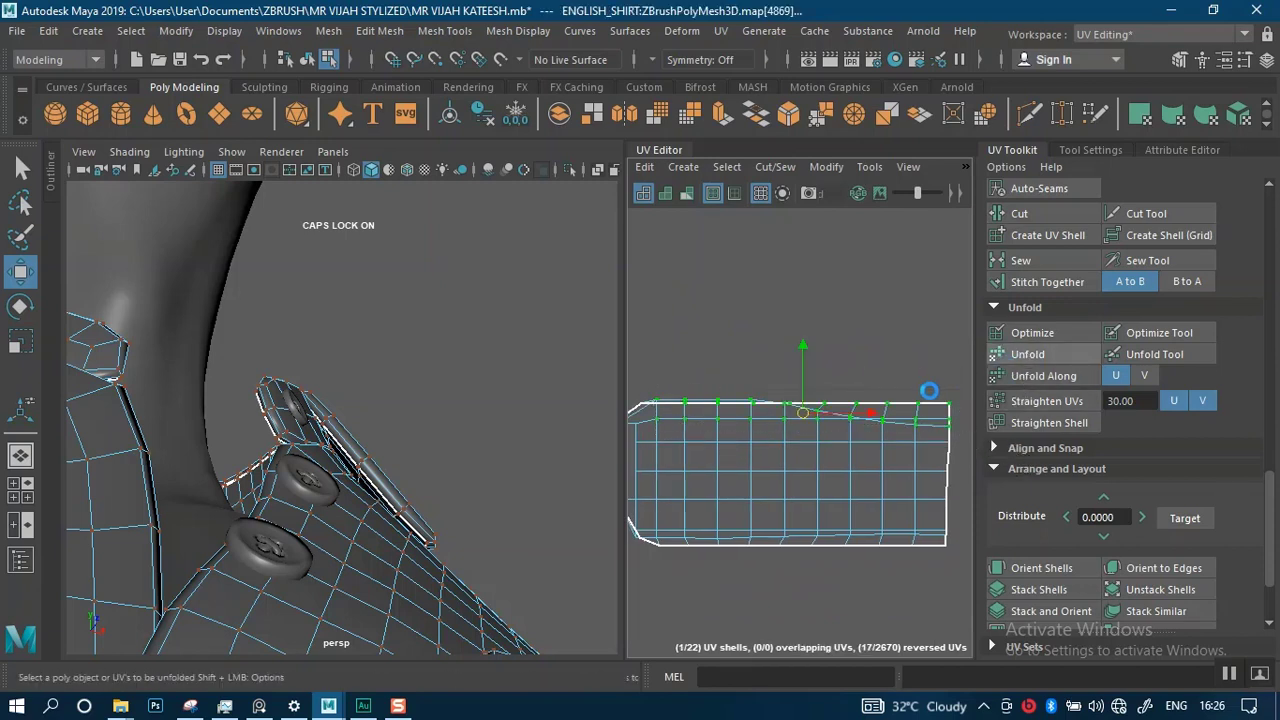
pyautogui.keyDown('alt'); pyautogui.moveTo(862, 446); pyautogui.dragTo(932, 403, button='middle'); pyautogui.keyUp('alt')
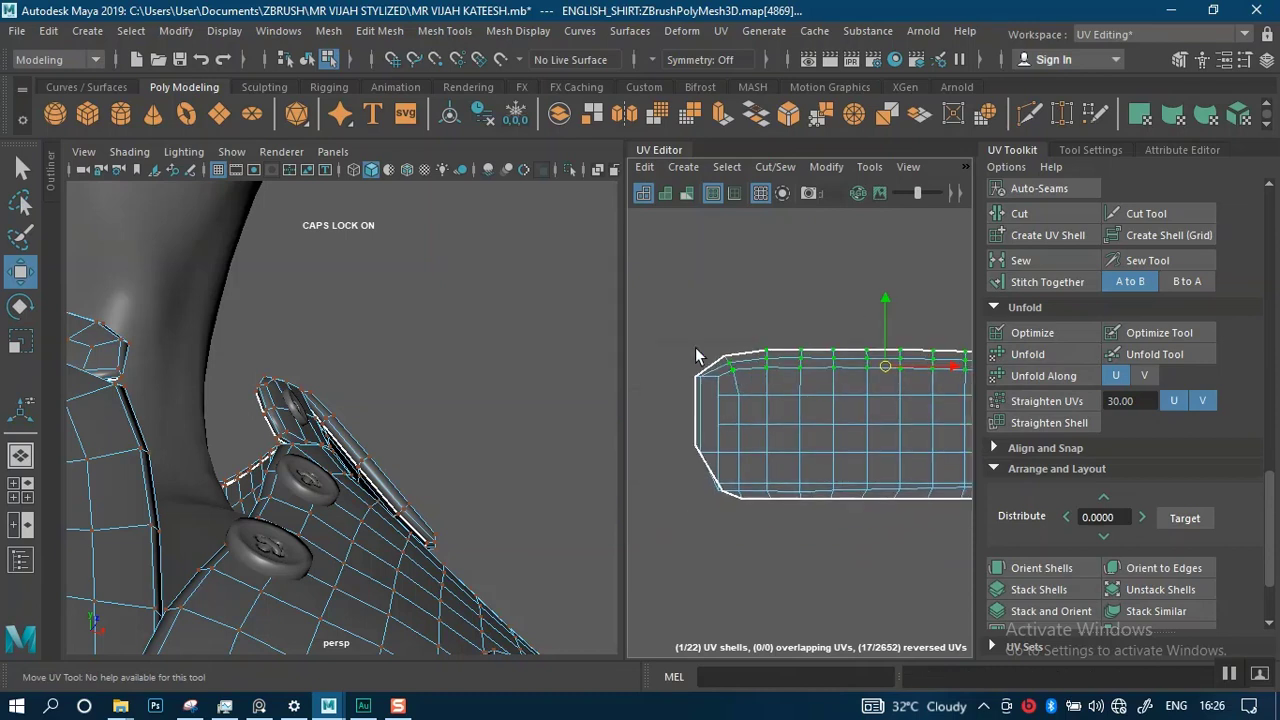
pyautogui.moveTo(717, 494); pyautogui.dragTo(740, 528)
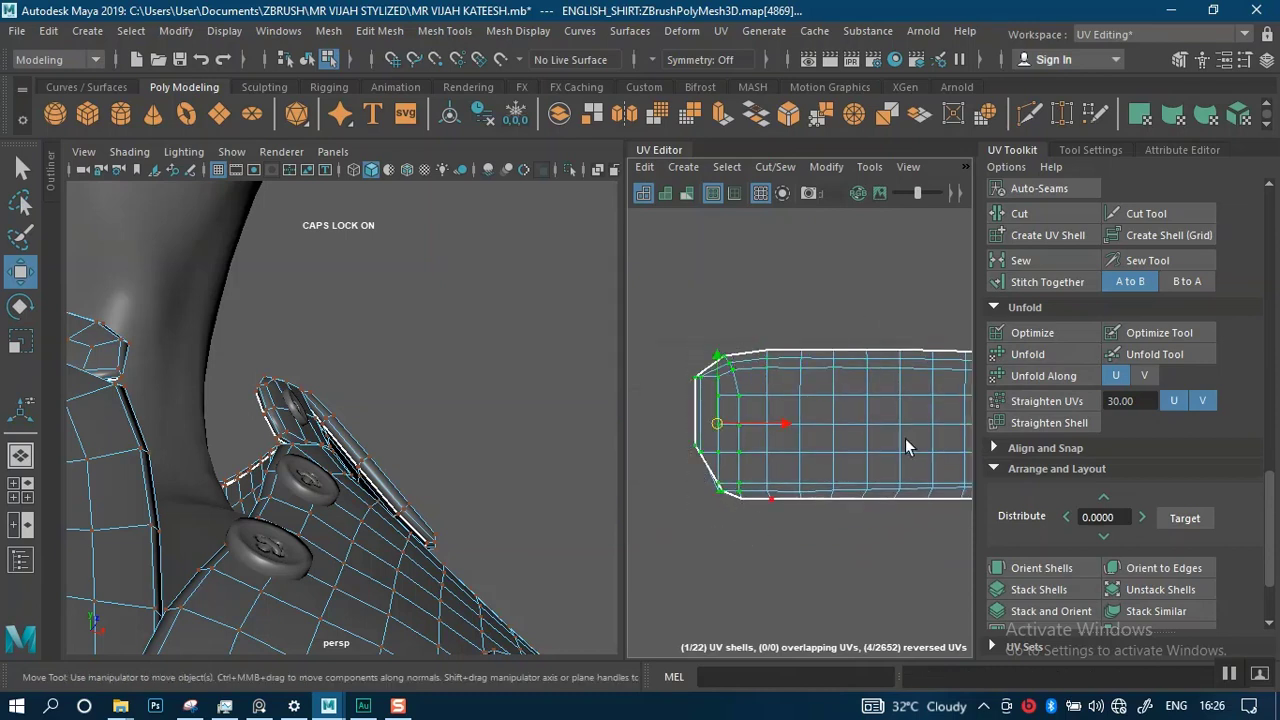
pyautogui.click(1029, 356)
pyautogui.click(1027, 356)
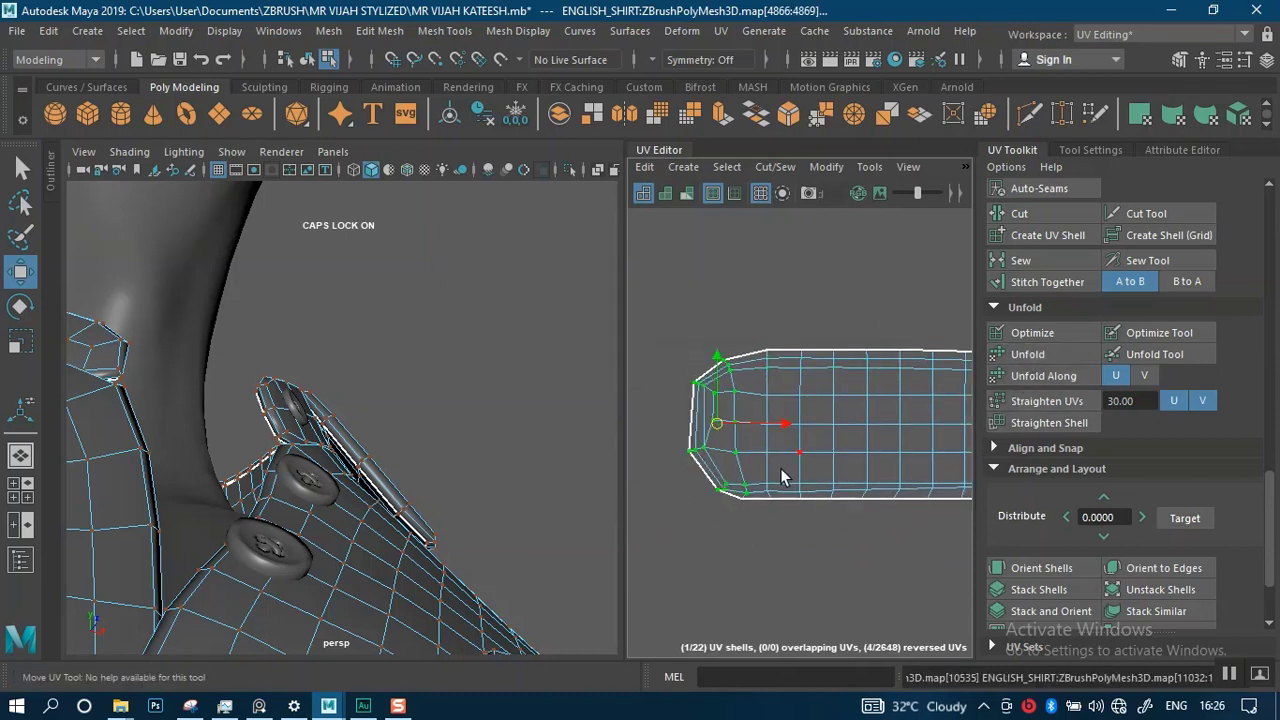
# - Select all UVs of the curved piece beside the left end piece and straighten them
pyautogui.scroll(-1, 872, 480)
pyautogui.keyDown('alt'); pyautogui.moveTo(872, 480); pyautogui.dragTo(748, 481, button='middle'); pyautogui.keyUp('alt')
pyautogui.scroll(-1, 748, 482)
pyautogui.moveTo(804, 398)
pyautogui.keyDown('alt'); pyautogui.mouseDown(button='middle')
pyautogui.moveTo(766, 417)
pyautogui.moveTo(782, 432)
pyautogui.moveTo(785, 400)
pyautogui.mouseUp(button='middle'); pyautogui.keyUp('alt')
pyautogui.scroll(1, 788, 430)
pyautogui.scroll(1, 811, 467)
pyautogui.moveTo(785, 400); pyautogui.dragTo(845, 405, button='right')
pyautogui.moveTo(893, 464); pyautogui.dragTo(928, 469)
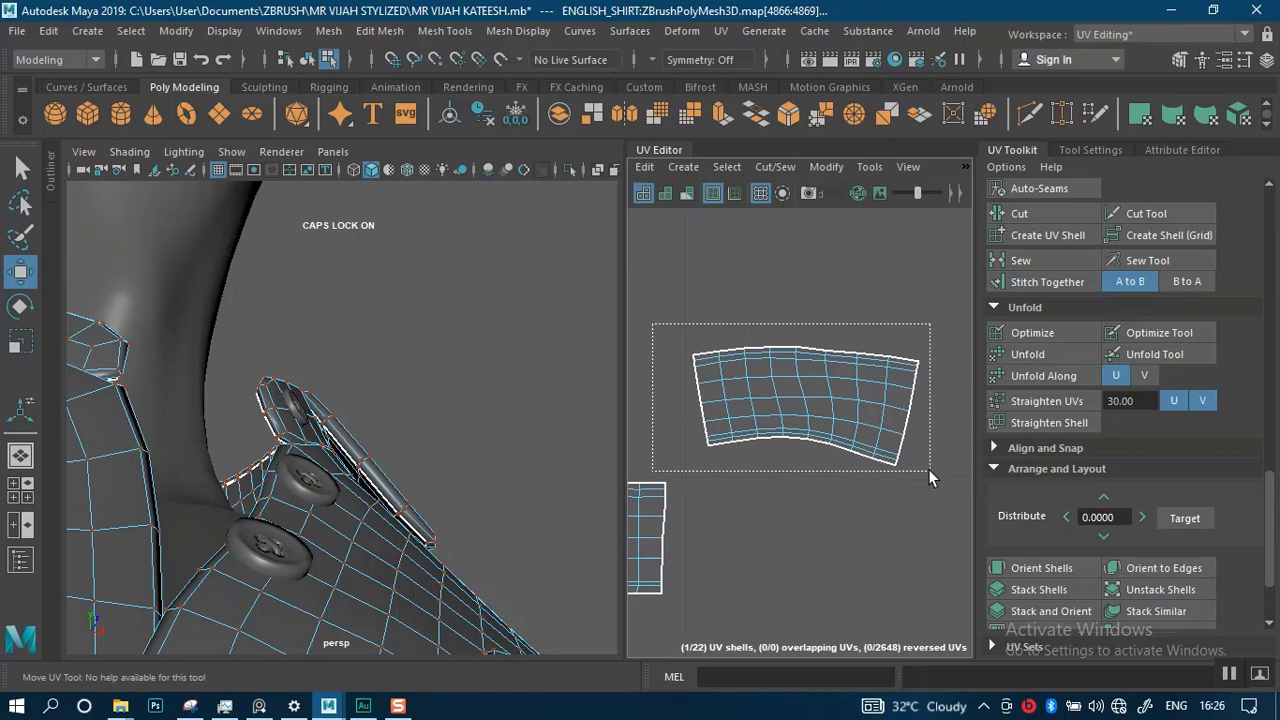
pyautogui.press('w')
pyautogui.keyDown('shift'); pyautogui.rightClick(812, 390); pyautogui.keyUp('shift')
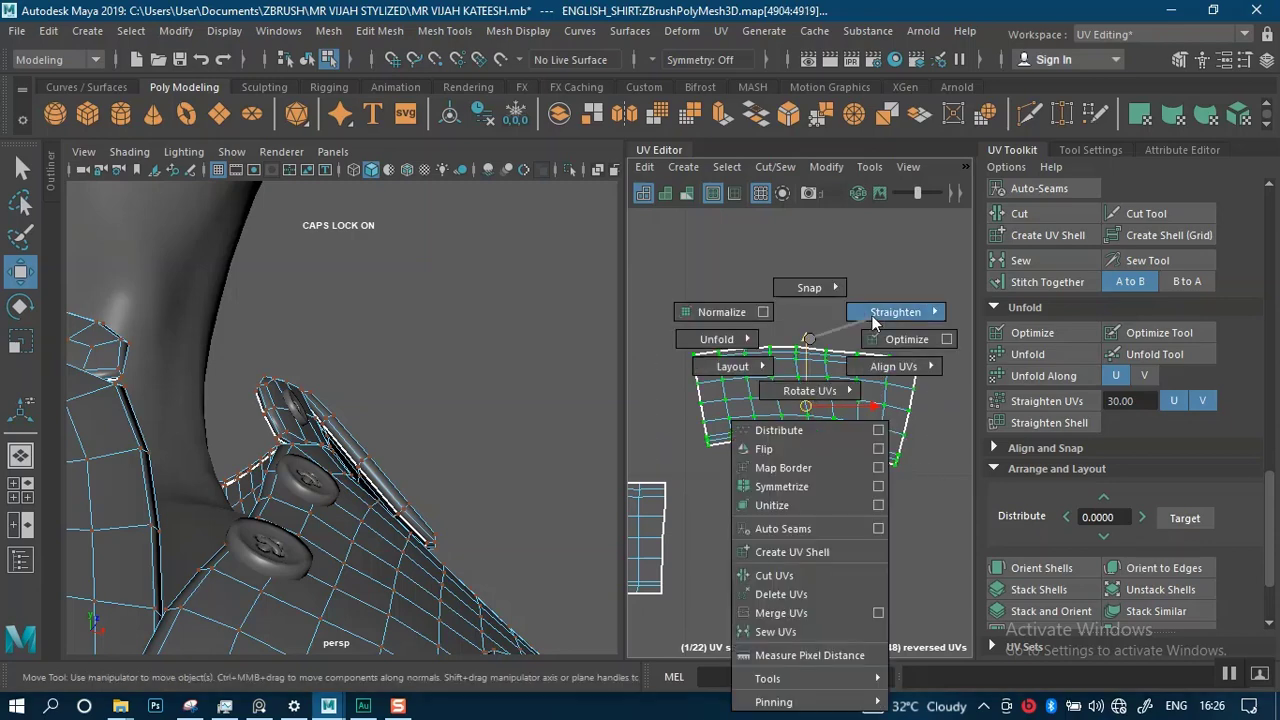
pyautogui.moveTo(895, 312)
pyautogui.click(868, 258)
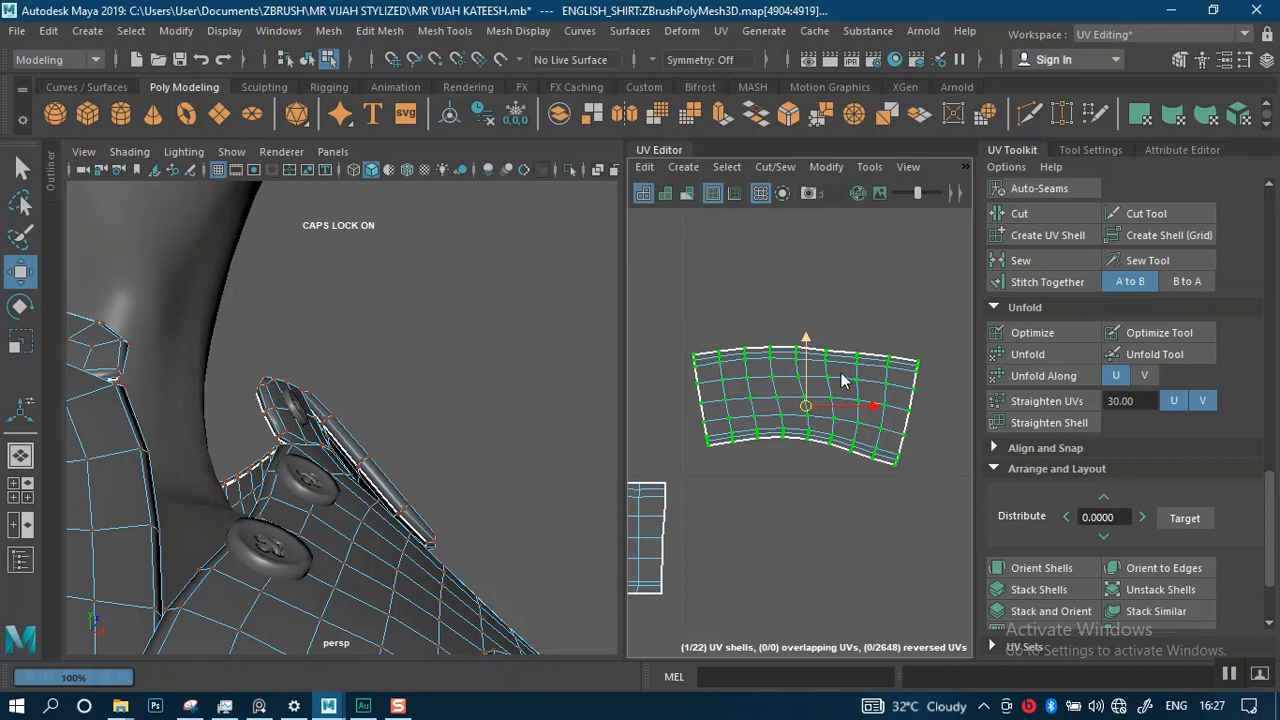
pyautogui.press('g')
# - Unfold the UVs of the straightened curved piece's upper border rows and of its lower border rows
pyautogui.keyDown('alt'); pyautogui.moveTo(843, 458); pyautogui.dragTo(816, 464, button='middle'); pyautogui.keyUp('alt')
pyautogui.scroll(2, 818, 464)
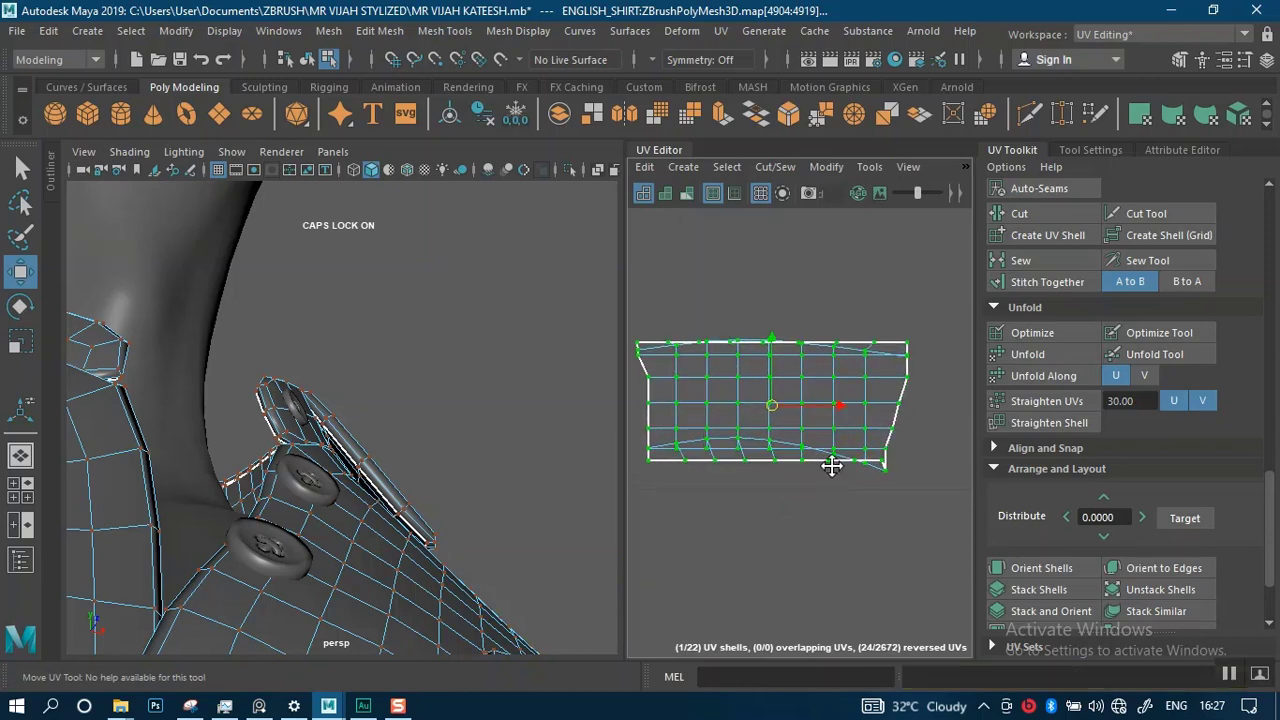
pyautogui.moveTo(832, 465); pyautogui.dragTo(842, 467)
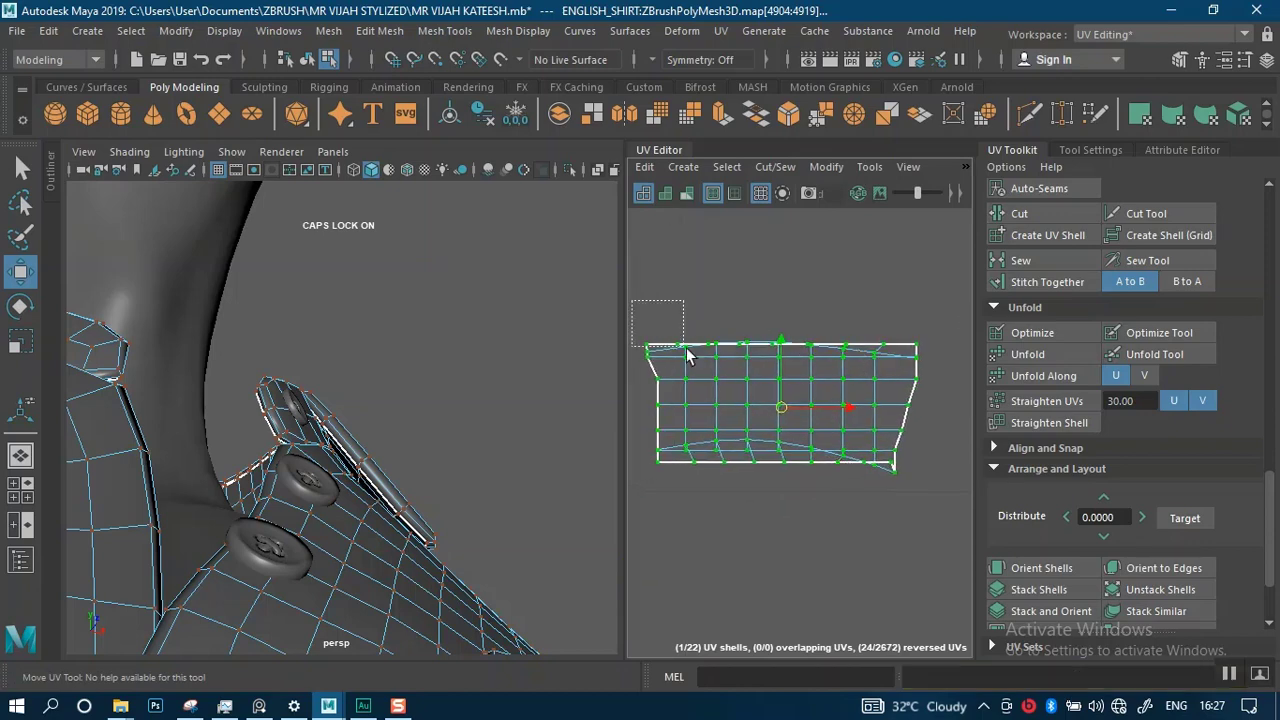
pyautogui.moveTo(686, 354); pyautogui.dragTo(953, 372)
pyautogui.click(1035, 362)
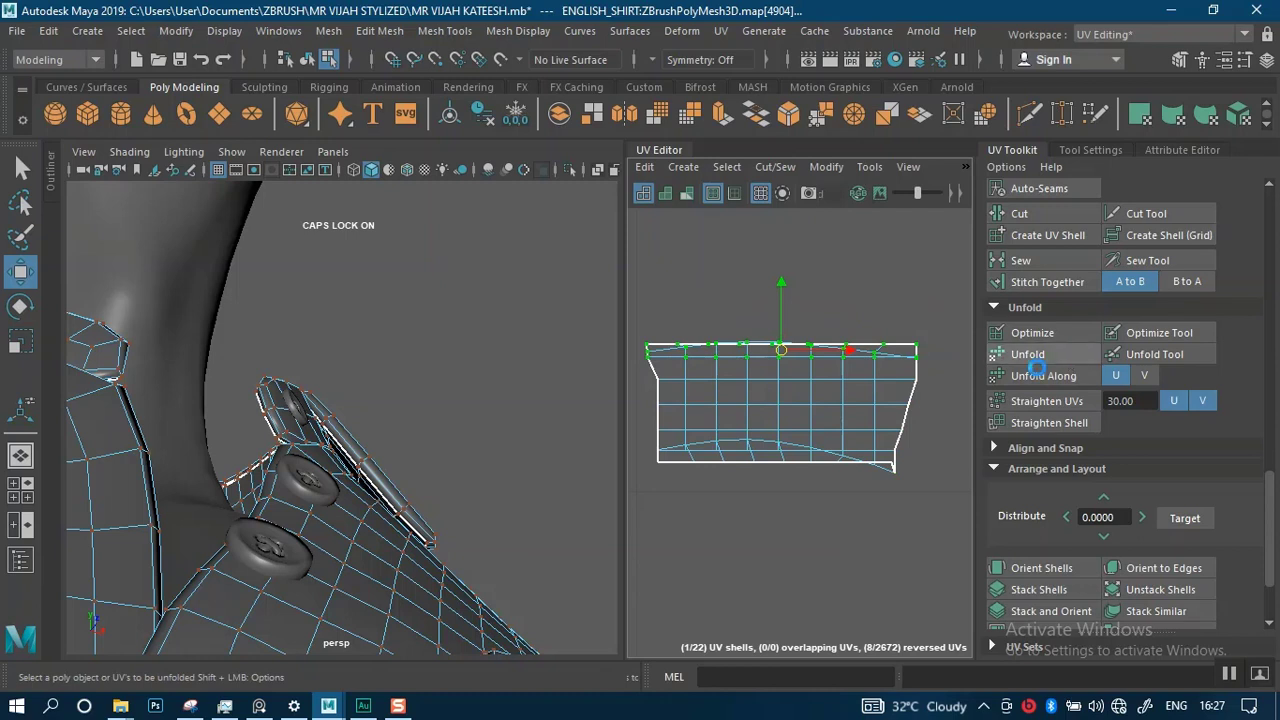
pyautogui.moveTo(932, 515); pyautogui.dragTo(623, 431)
pyautogui.click(1038, 370)
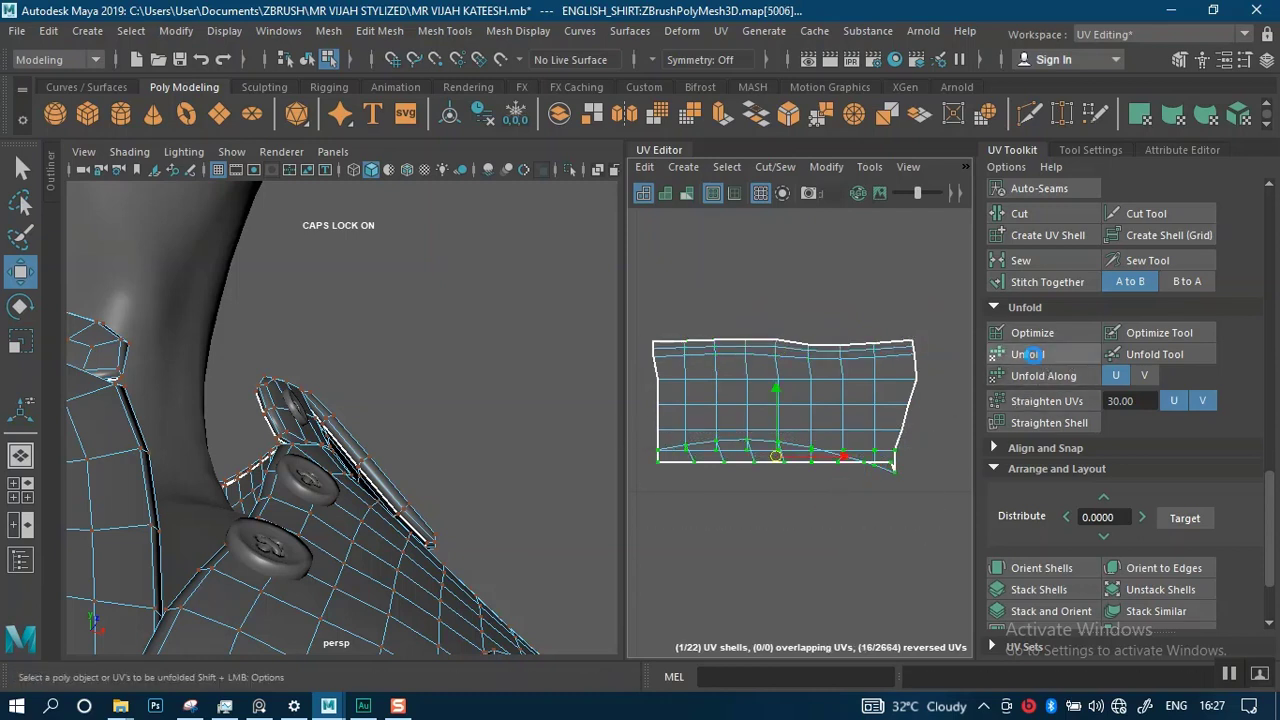
# - Straighten the UVs of the bottom rows and the top rows of the unfolded shell
pyautogui.keyDown('alt'); pyautogui.moveTo(826, 437); pyautogui.dragTo(829, 387, button='middle'); pyautogui.keyUp('alt')
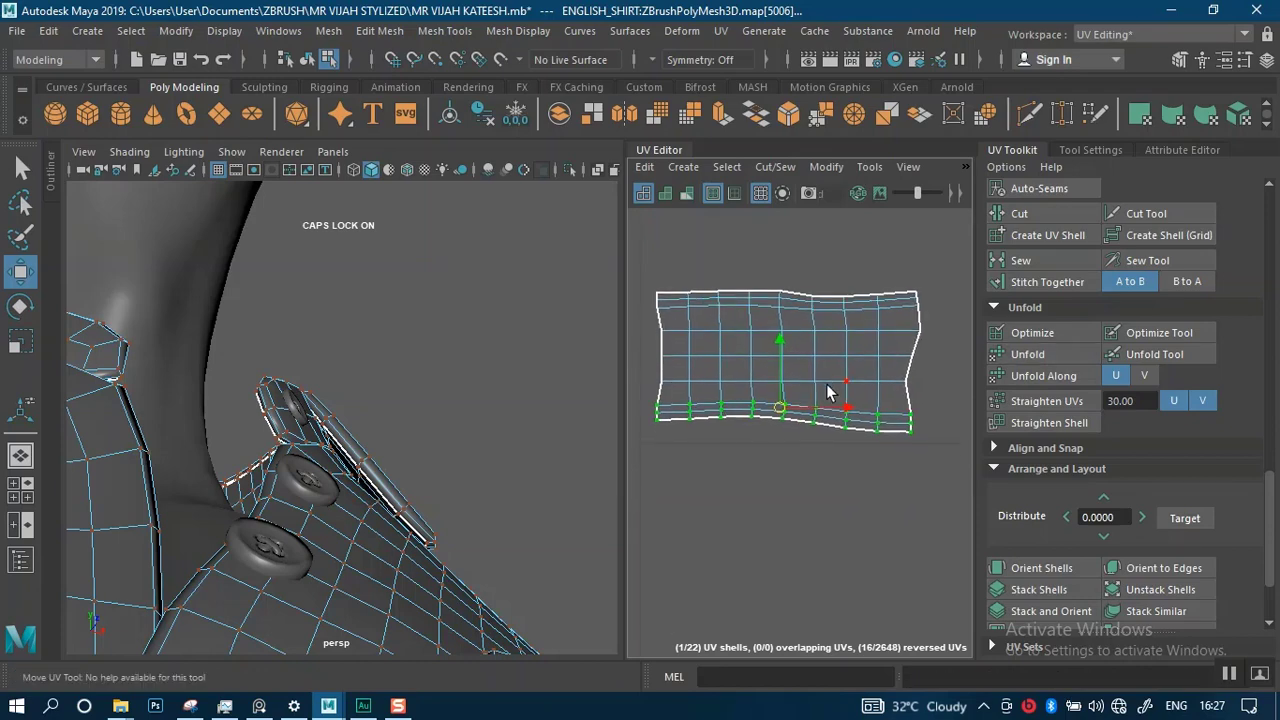
pyautogui.keyDown('shift'); pyautogui.moveTo(887, 426); pyautogui.dragTo(940, 296, button='right'); pyautogui.keyUp('shift')
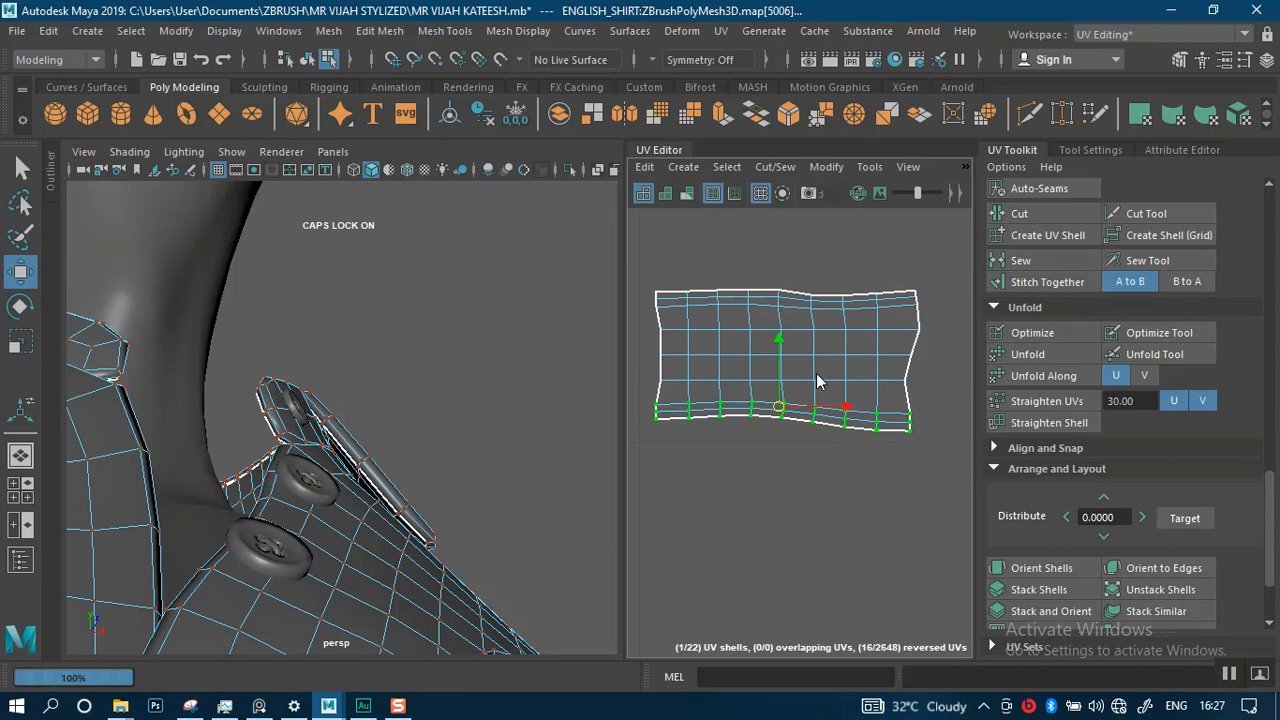
pyautogui.moveTo(645, 260); pyautogui.dragTo(938, 322)
pyautogui.keyDown('shift'); pyautogui.moveTo(914, 302); pyautogui.dragTo(961, 203, button='right'); pyautogui.keyUp('shift')
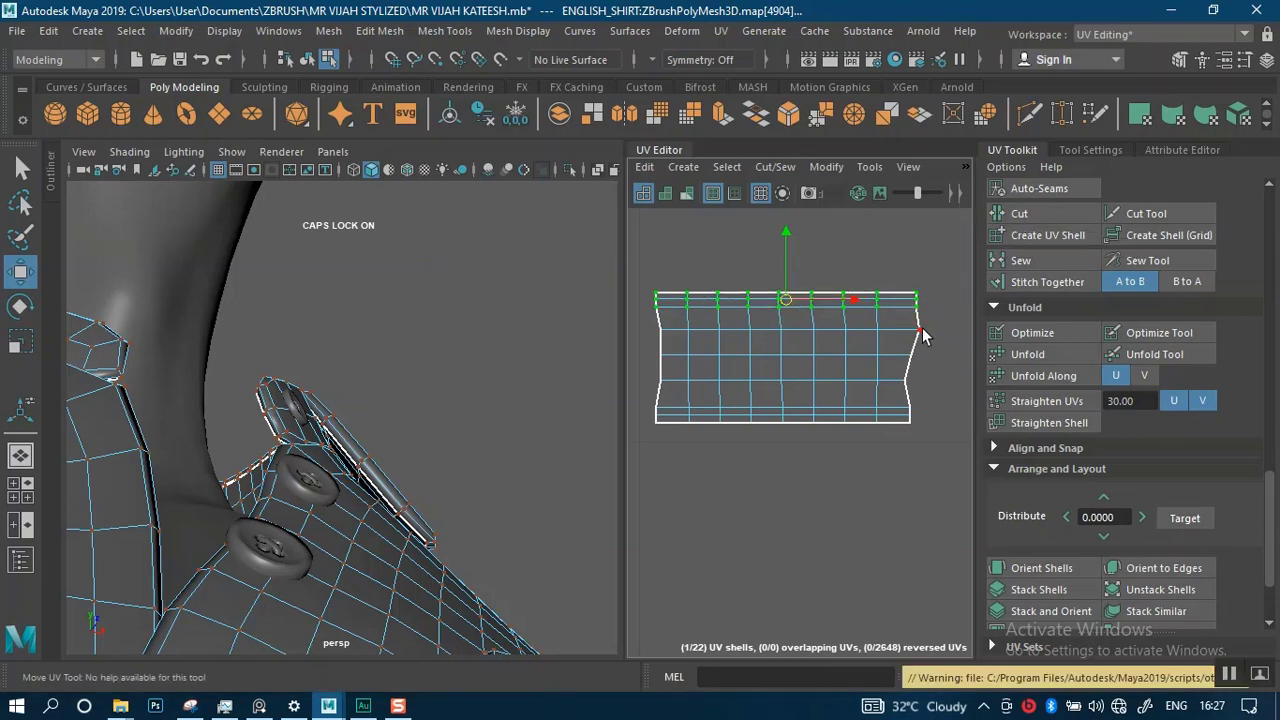
# - Scale the shell's right and left border UV columns horizontally into straight vertical lines and save the scene
pyautogui.moveTo(898, 252); pyautogui.dragTo(928, 505)
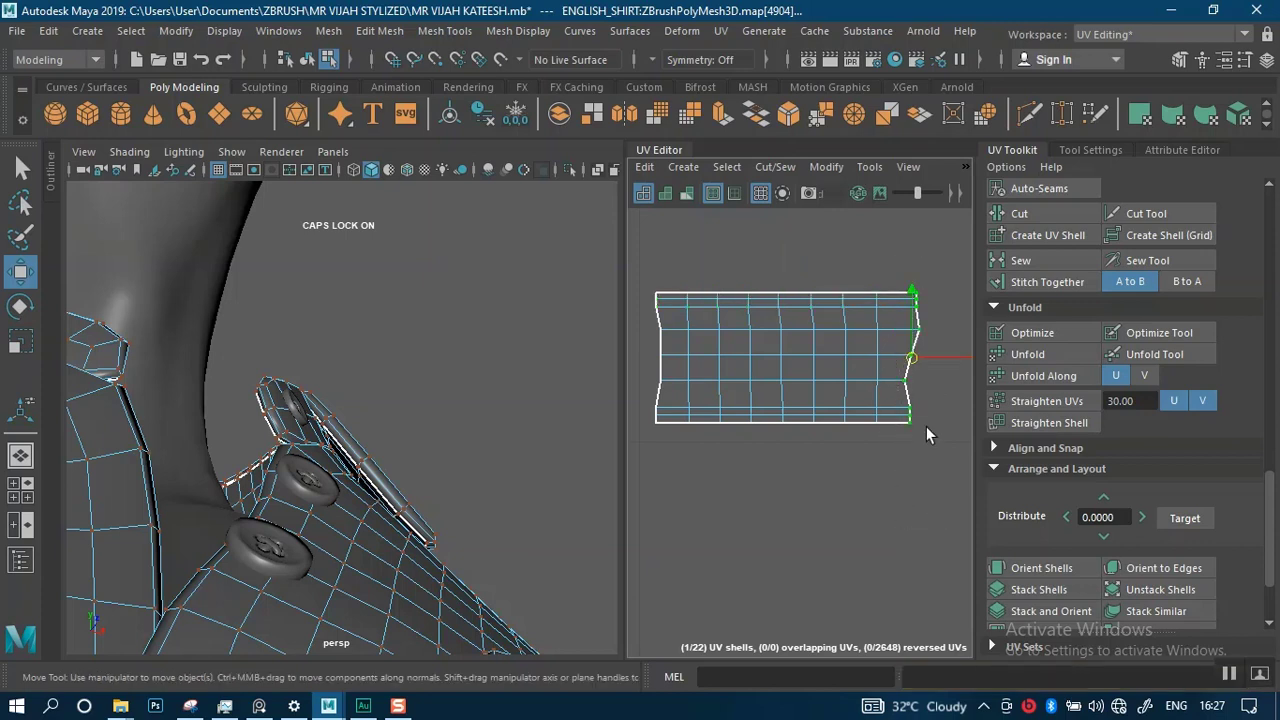
pyautogui.press('r')
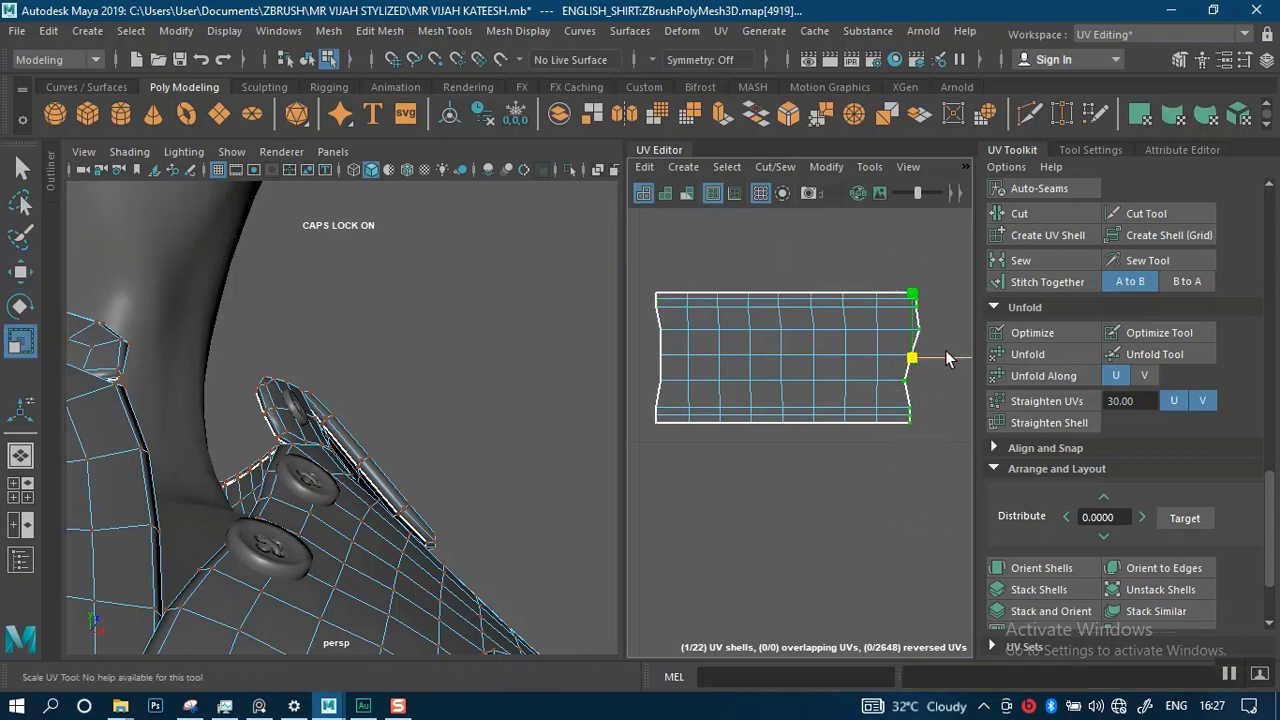
pyautogui.moveTo(946, 357); pyautogui.dragTo(849, 362)
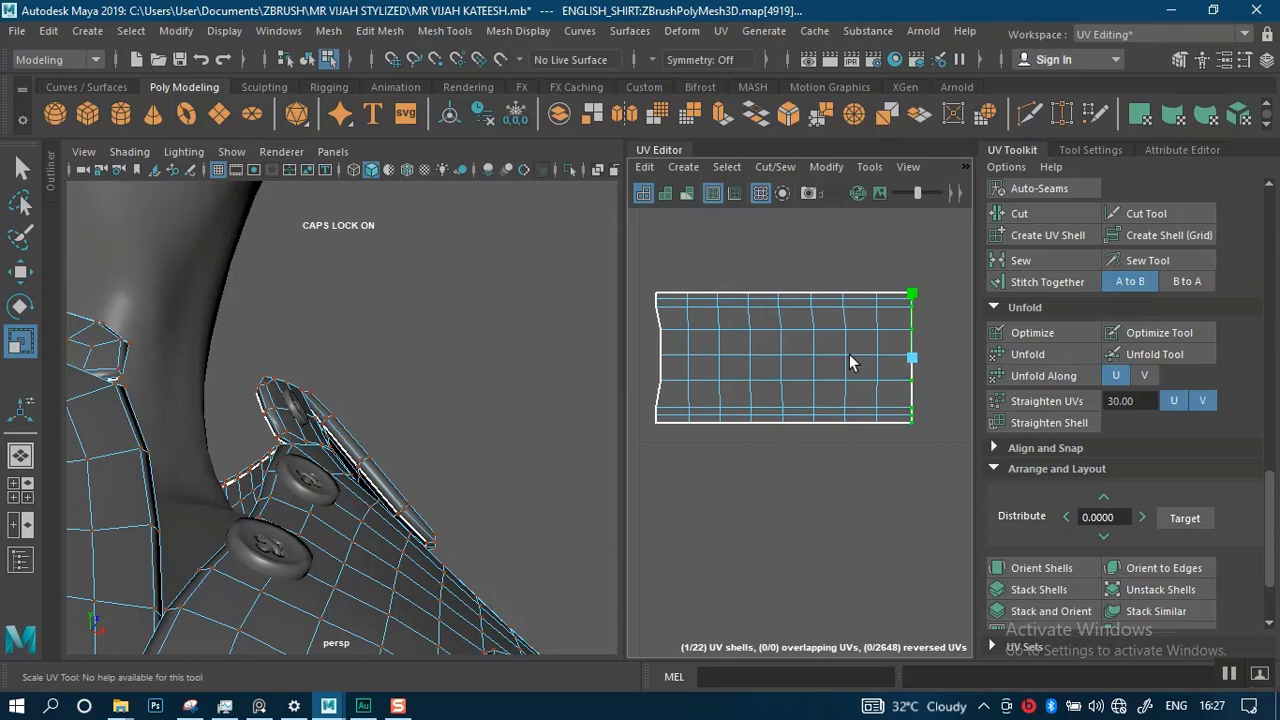
pyautogui.moveTo(636, 267); pyautogui.dragTo(671, 474)
pyautogui.moveTo(577, 369); pyautogui.dragTo(542, 373)
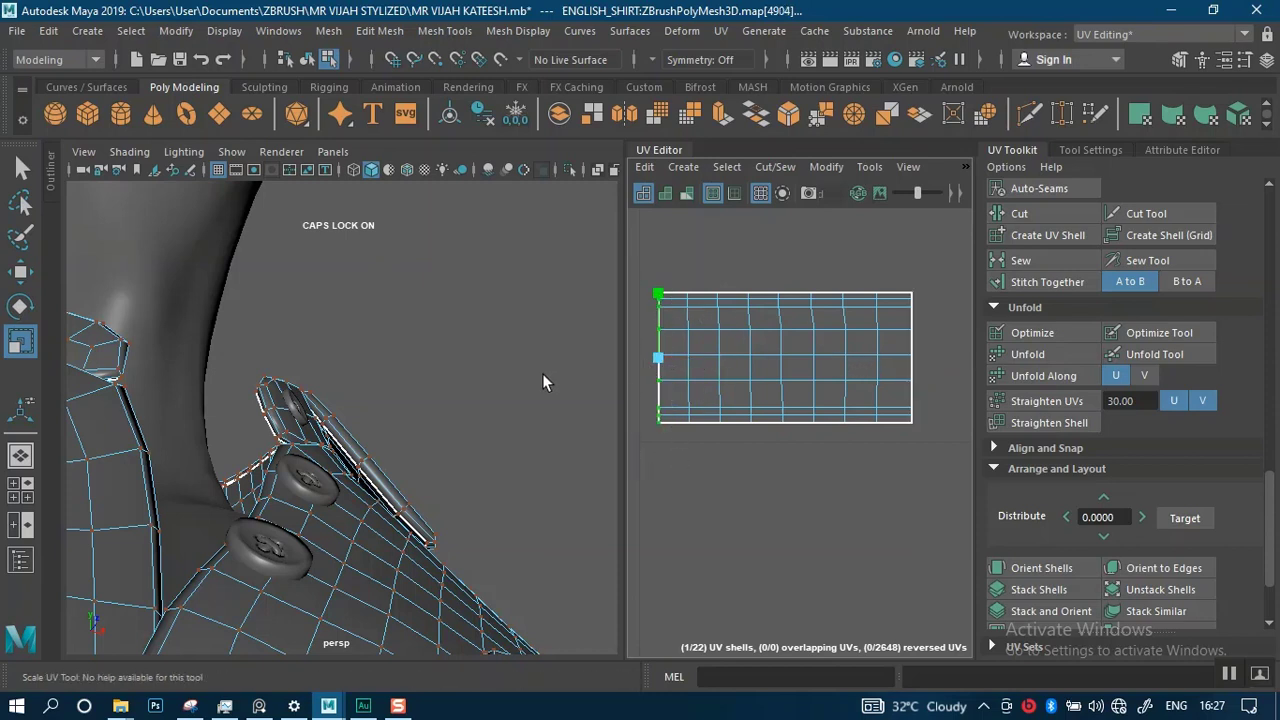
pyautogui.scroll(-3, 740, 362)
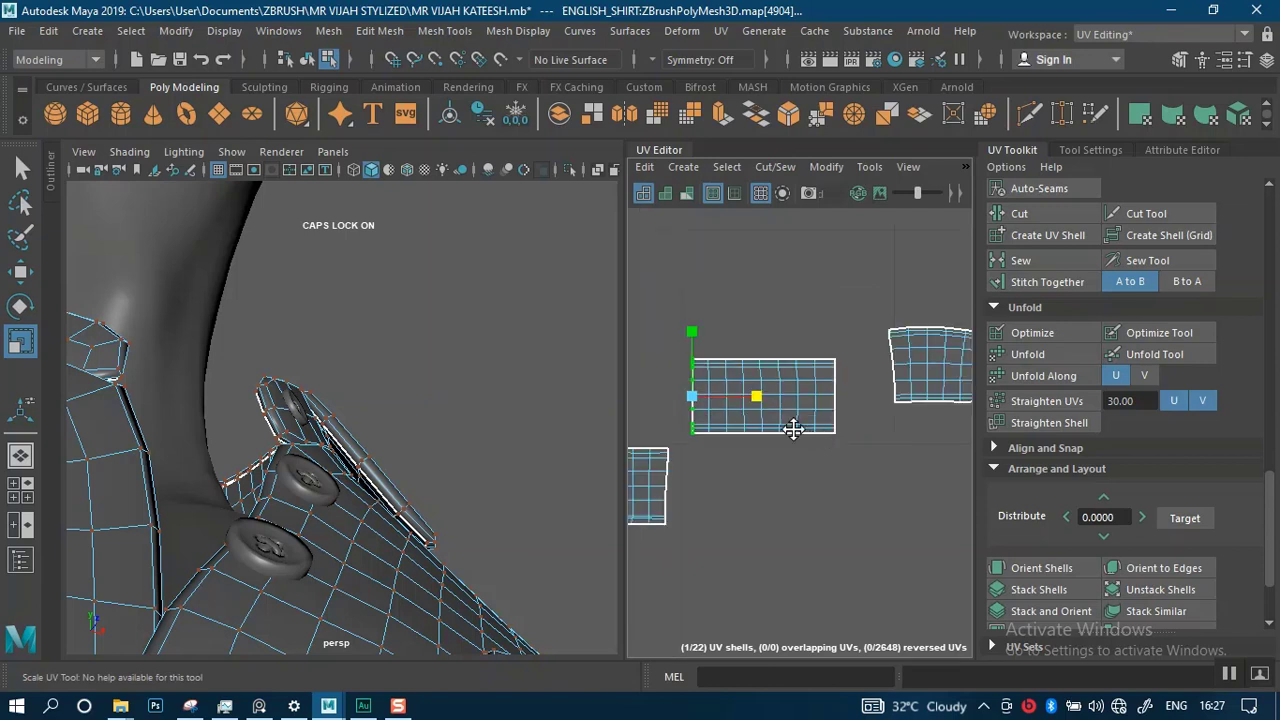
pyautogui.keyDown('alt'); pyautogui.moveTo(793, 428); pyautogui.dragTo(743, 436, button='middle'); pyautogui.keyUp('alt')
pyautogui.hotkey('ctrl', 's')
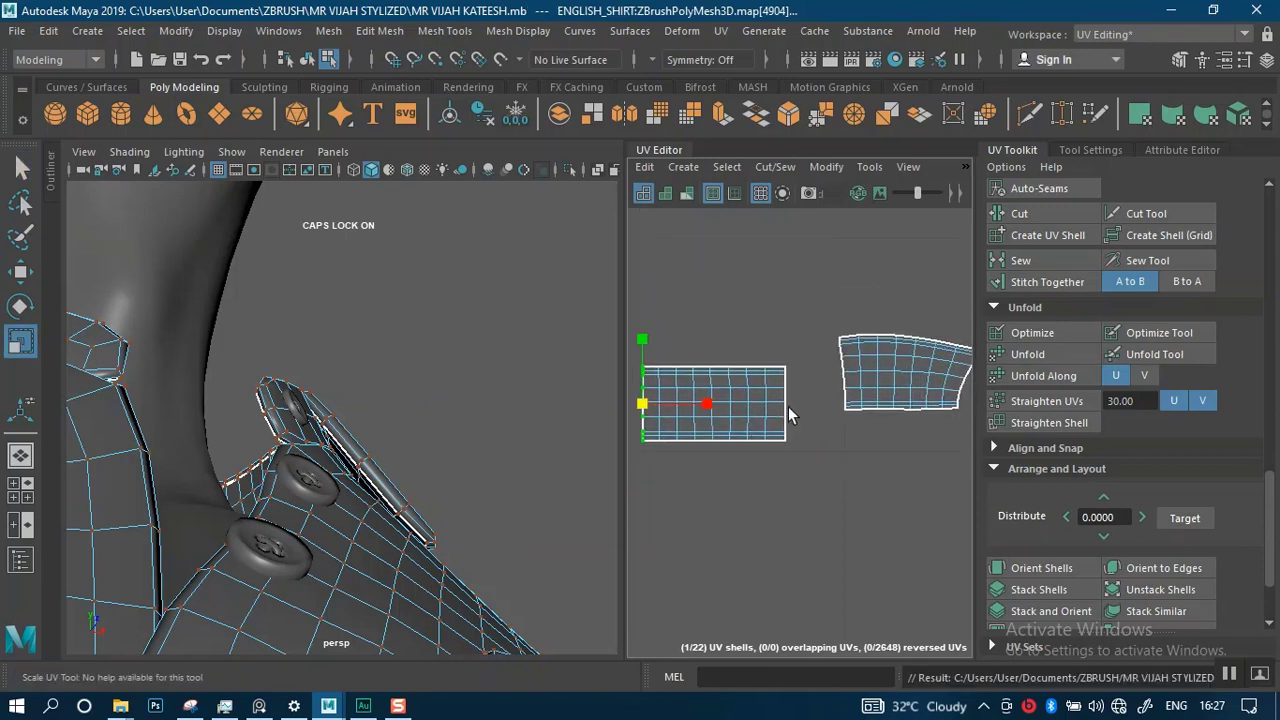
# - Select all UVs of the neighbouring curved shell on the right and straighten them into a grid
pyautogui.keyDown('alt'); pyautogui.moveTo(860, 366); pyautogui.dragTo(786, 405, button='middle'); pyautogui.keyUp('alt')
pyautogui.scroll(4, 772, 392)
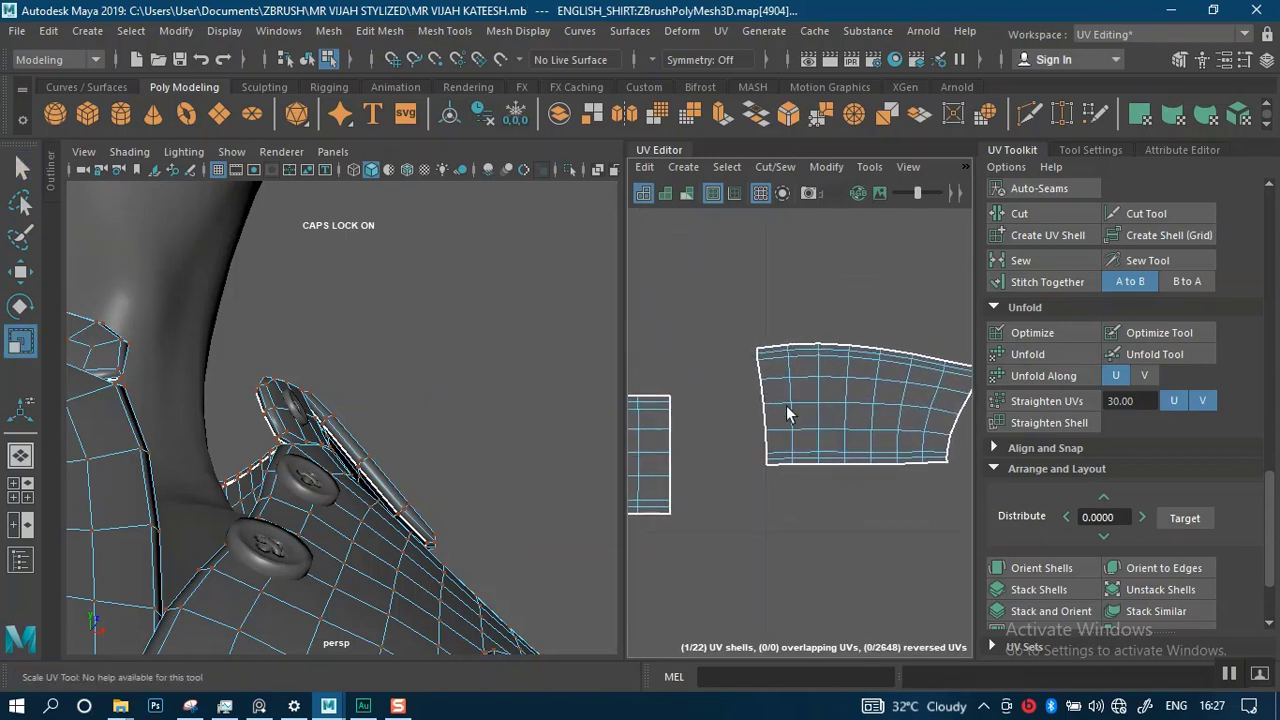
pyautogui.scroll(2, 786, 414)
pyautogui.moveTo(724, 302); pyautogui.dragTo(772, 521)
pyautogui.scroll(-3, 789, 462)
pyautogui.keyDown('alt'); pyautogui.moveTo(772, 392); pyautogui.dragTo(694, 402, button='middle'); pyautogui.keyUp('alt')
pyautogui.moveTo(664, 355); pyautogui.dragTo(882, 508)
pyautogui.rightClick(821, 415)
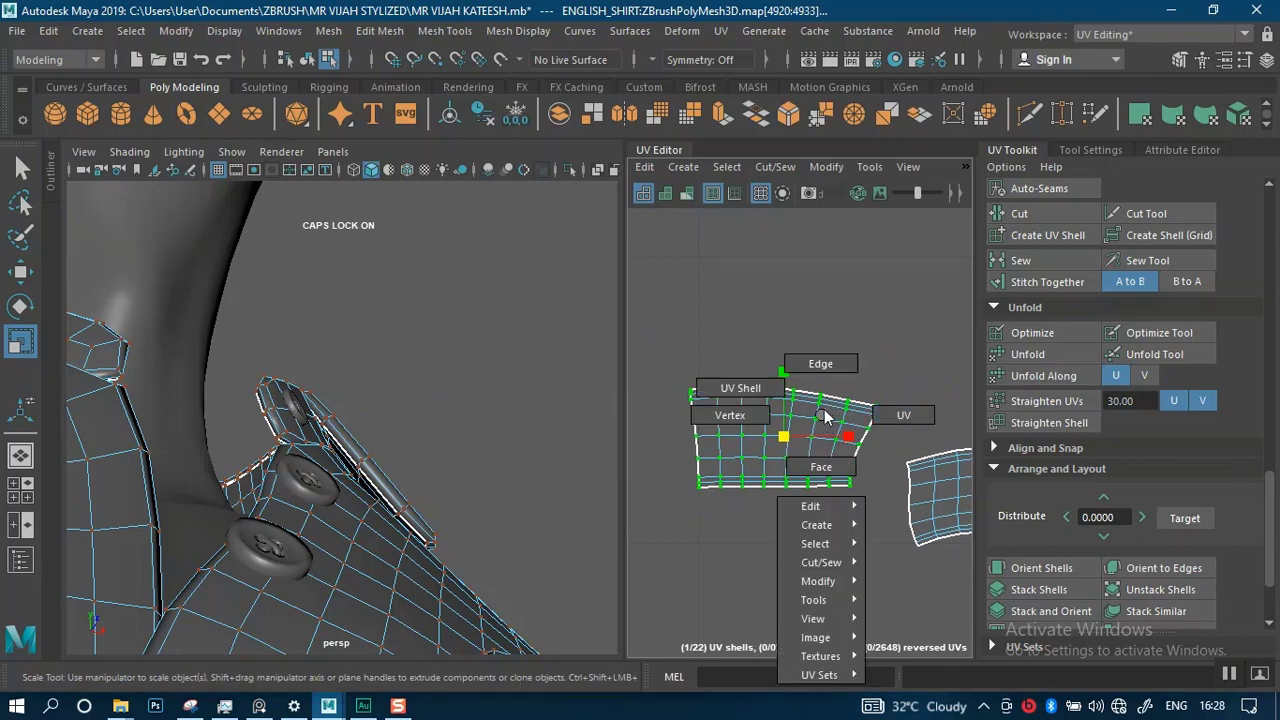
pyautogui.keyDown('shift'); pyautogui.moveTo(823, 407); pyautogui.dragTo(882, 253, button='right'); pyautogui.keyUp('shift')
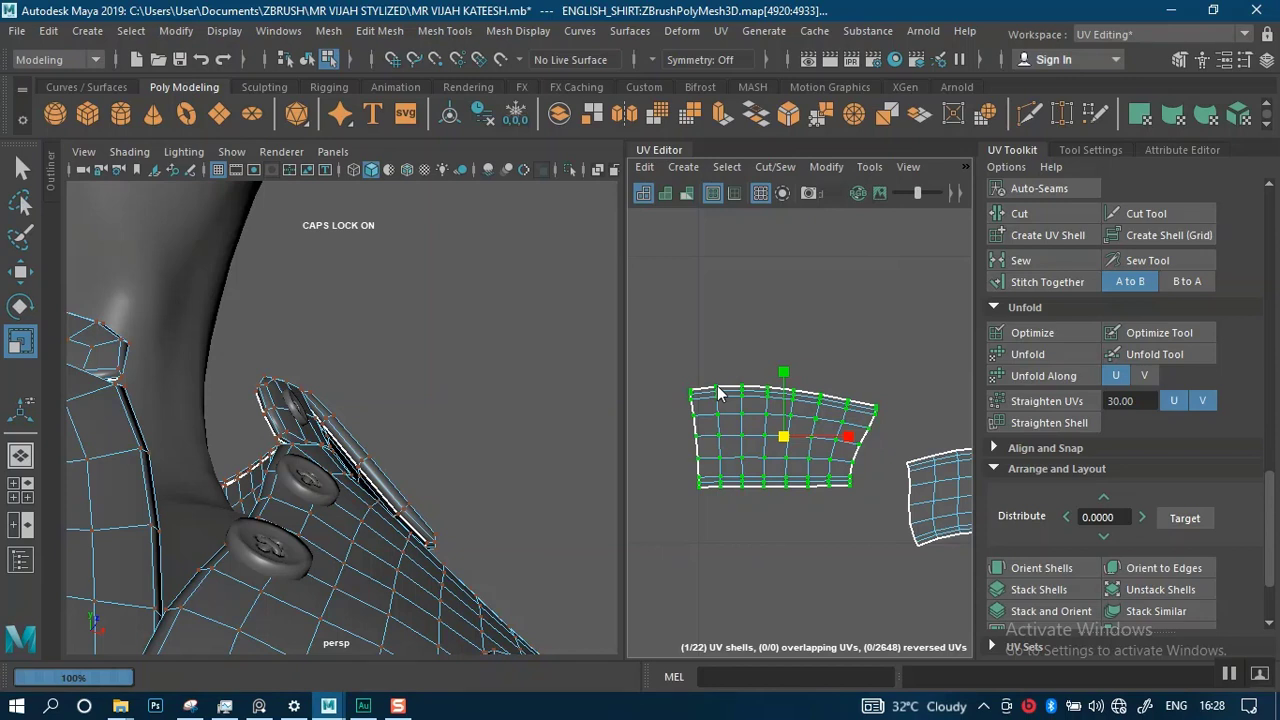
pyautogui.scroll(3, 789, 440)
pyautogui.keyDown('alt'); pyautogui.moveTo(789, 482); pyautogui.dragTo(819, 478, button='middle'); pyautogui.keyUp('alt')
pyautogui.scroll(3, 738, 394)
pyautogui.keyDown('alt'); pyautogui.moveTo(860, 525); pyautogui.dragTo(834, 513, button='middle'); pyautogui.keyUp('alt')
pyautogui.scroll(-4, 834, 514)
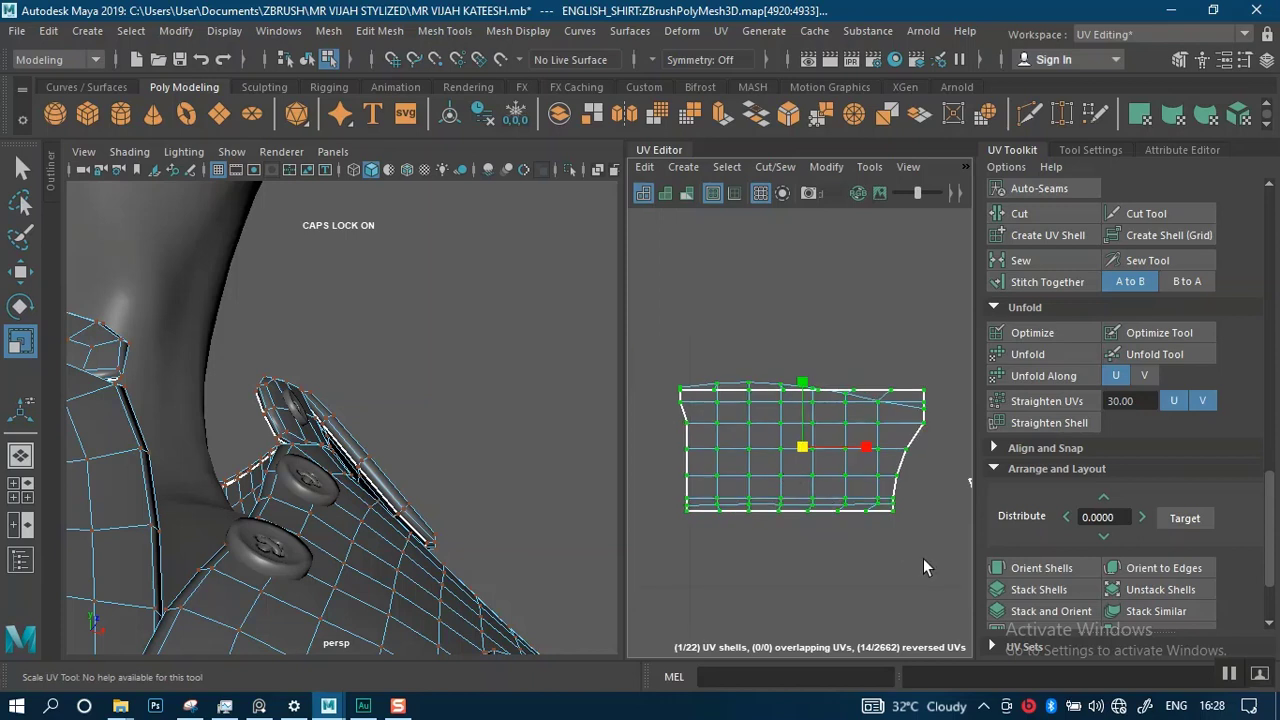
# - Unfold the UVs of the top rows of the straightened shell to remove their overlaps
pyautogui.moveTo(659, 345); pyautogui.dragTo(963, 416)
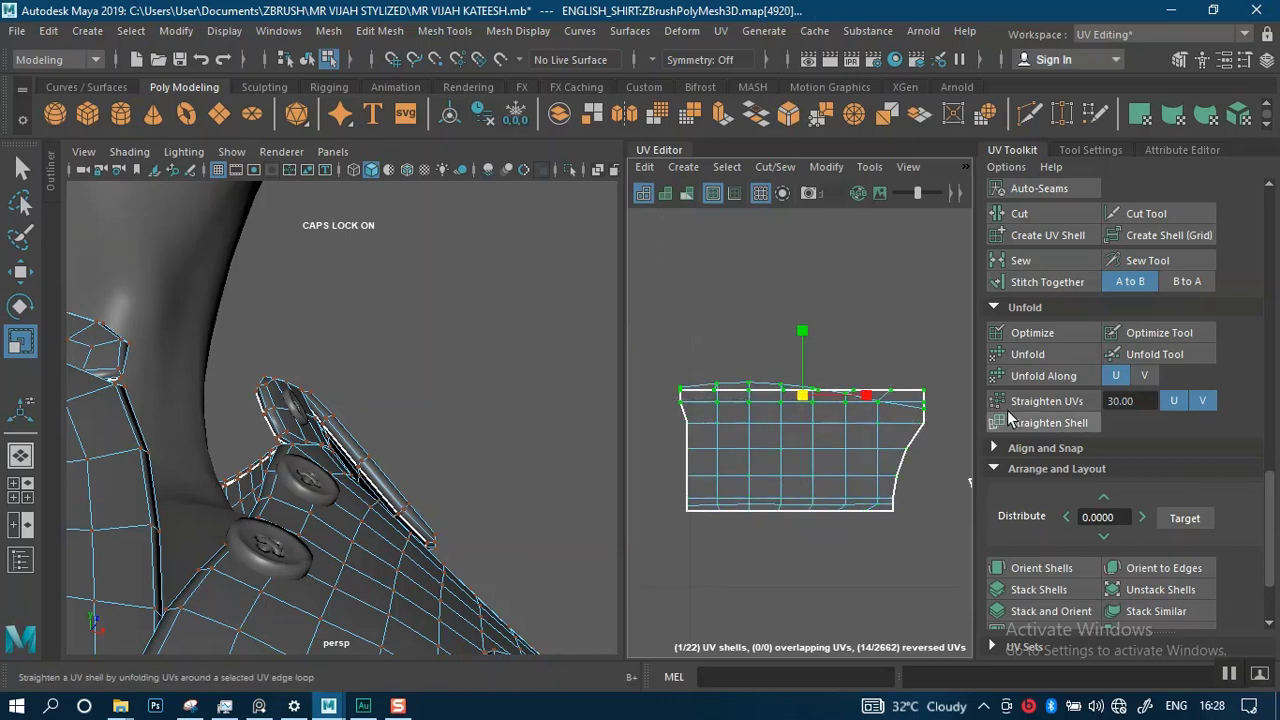
pyautogui.click(1030, 355)
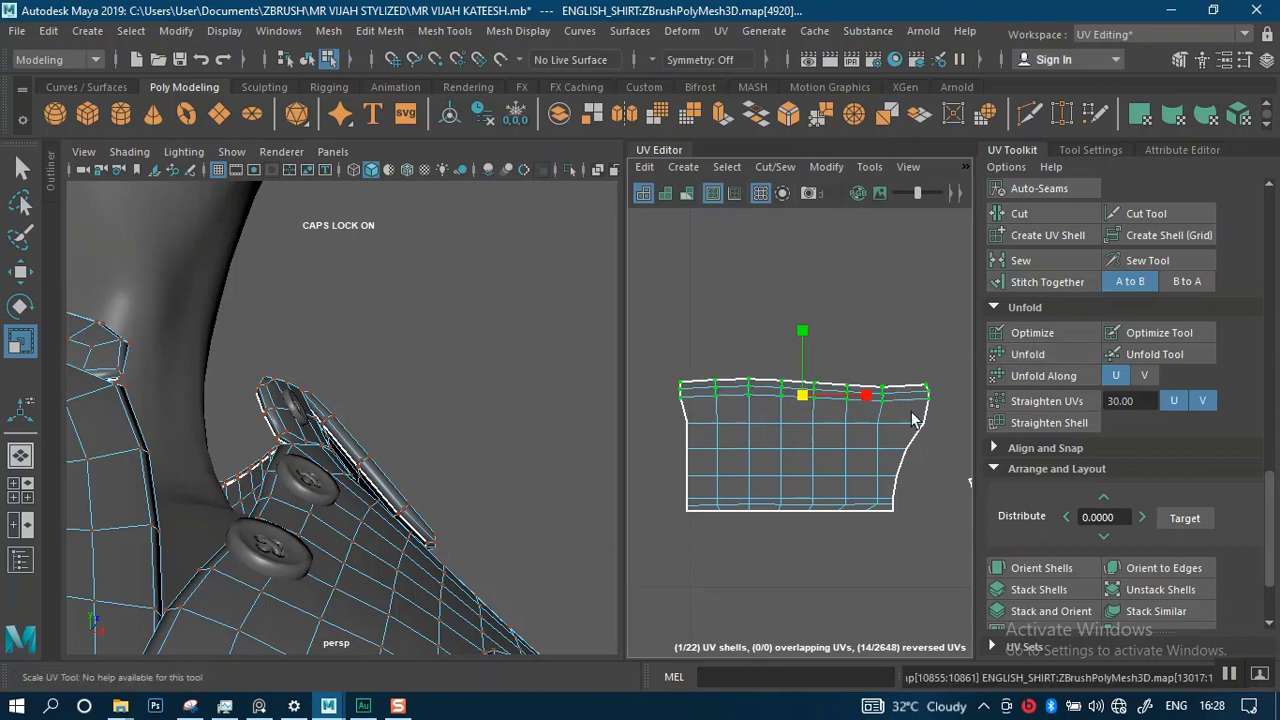
pyautogui.keyDown('alt'); pyautogui.moveTo(876, 457); pyautogui.dragTo(875, 447, button='middle'); pyautogui.keyUp('alt')
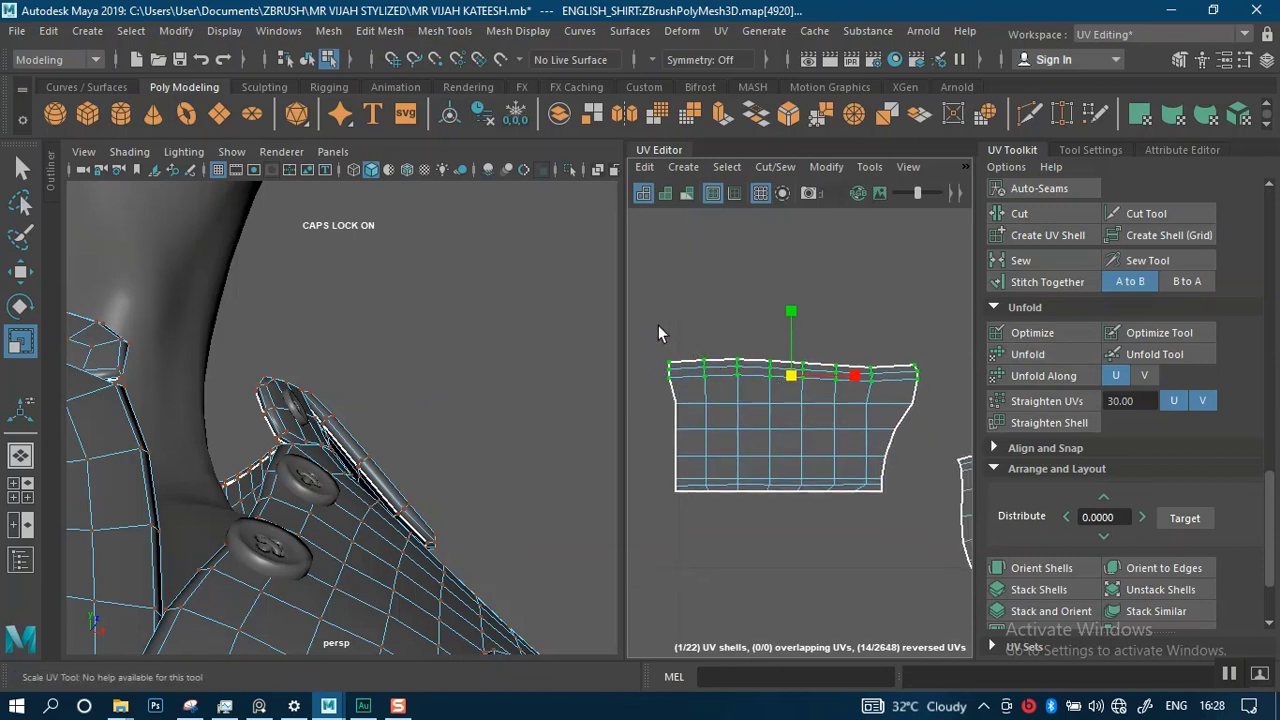
# - Scale the shell's right border UV column and the column beside it horizontally into straight vertical lines
pyautogui.moveTo(649, 331); pyautogui.dragTo(721, 613)
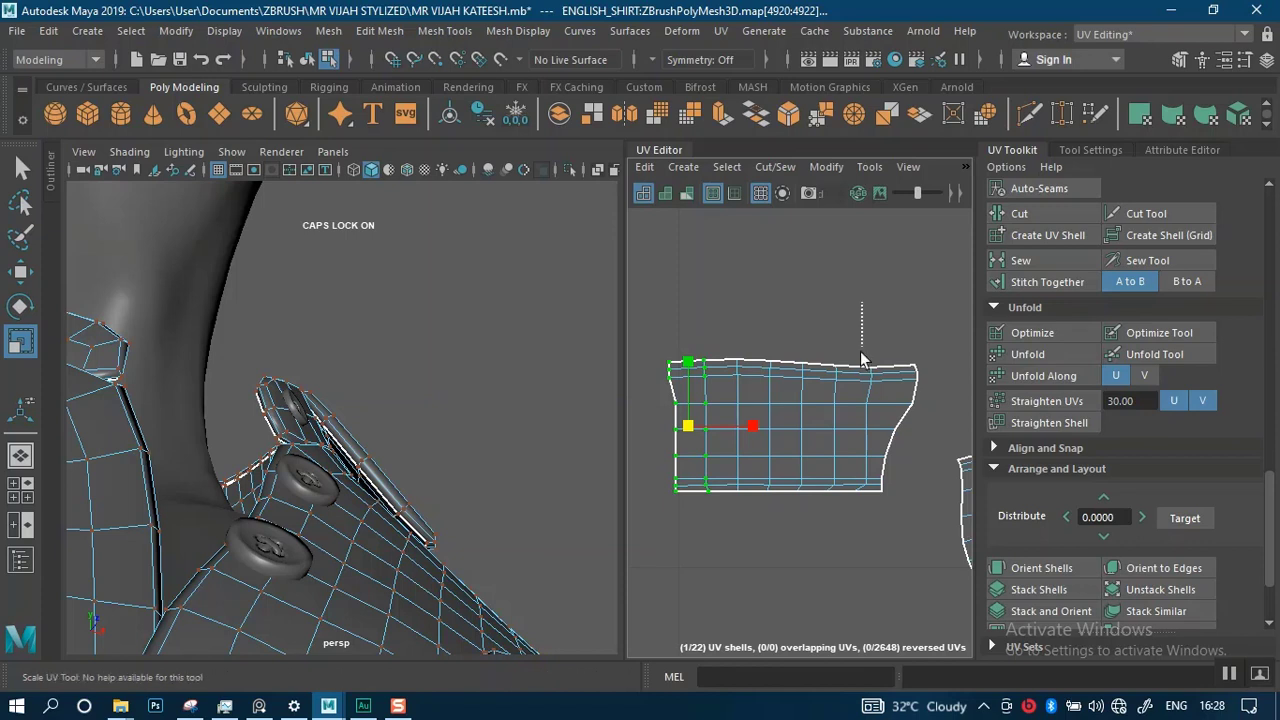
pyautogui.moveTo(860, 300); pyautogui.dragTo(914, 558)
pyautogui.moveTo(848, 333); pyautogui.dragTo(922, 561)
pyautogui.moveTo(947, 330); pyautogui.dragTo(876, 512)
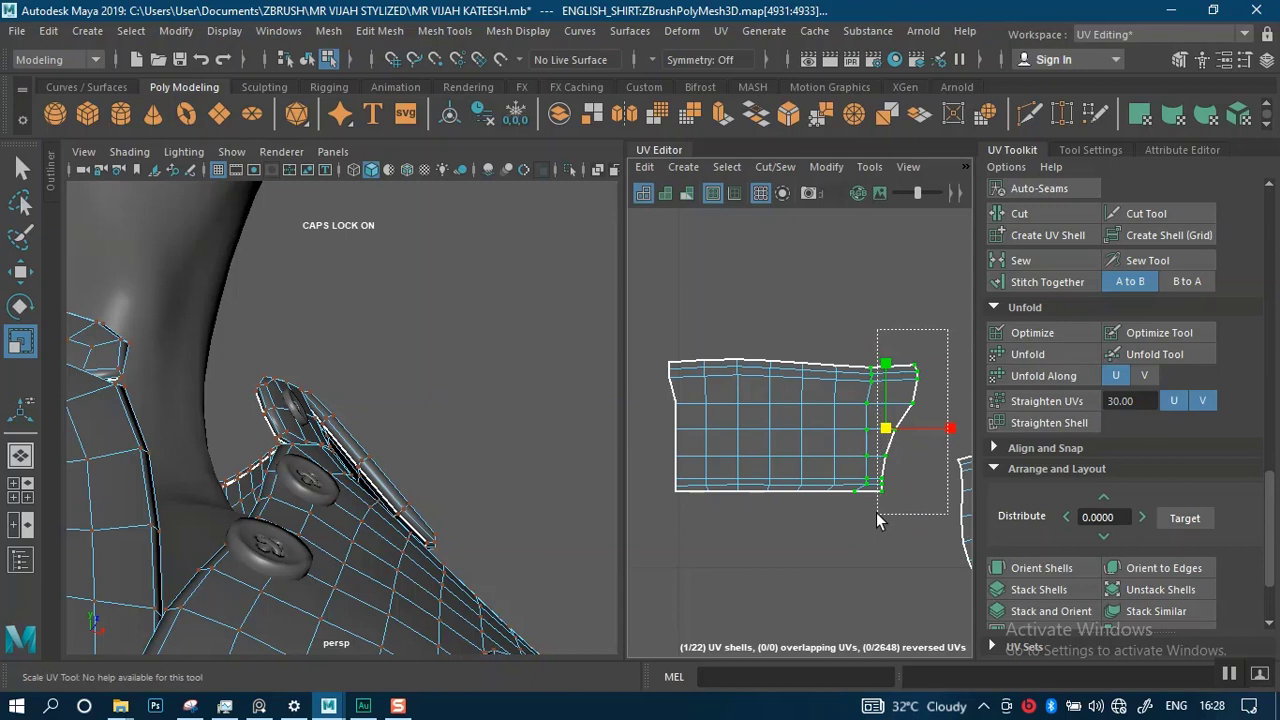
pyautogui.moveTo(939, 428); pyautogui.dragTo(794, 432)
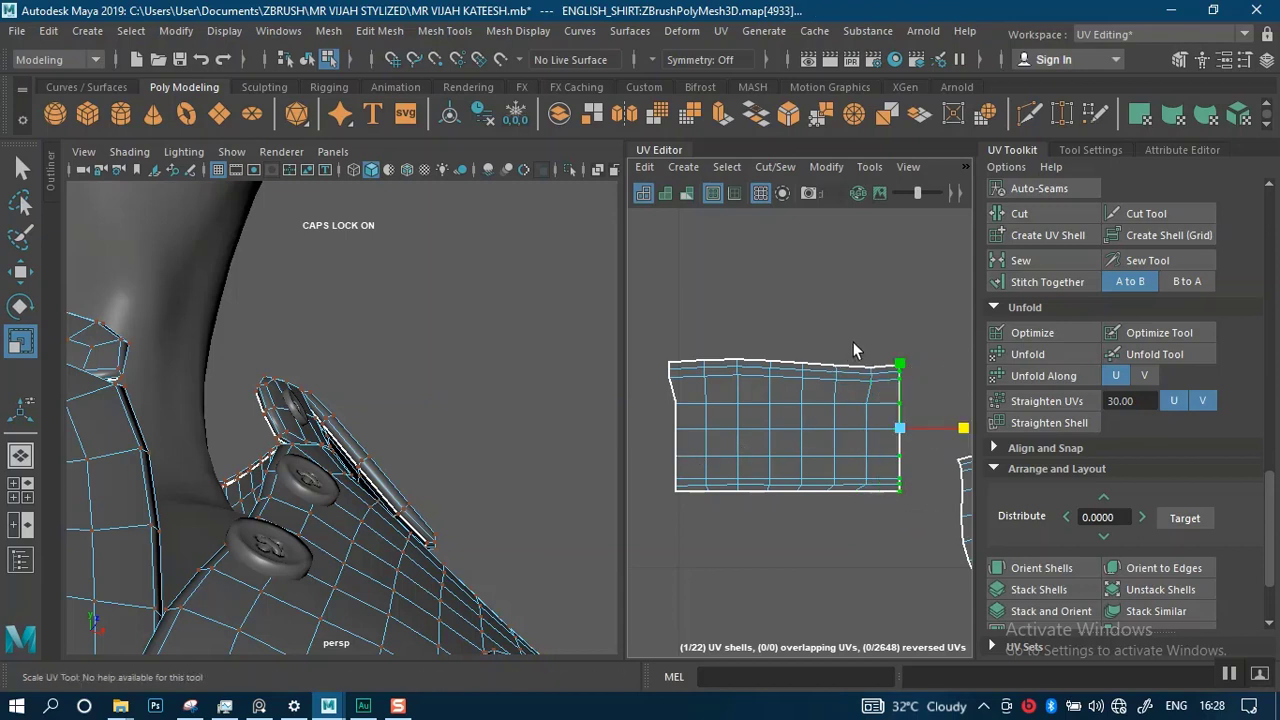
pyautogui.moveTo(850, 347); pyautogui.dragTo(875, 545)
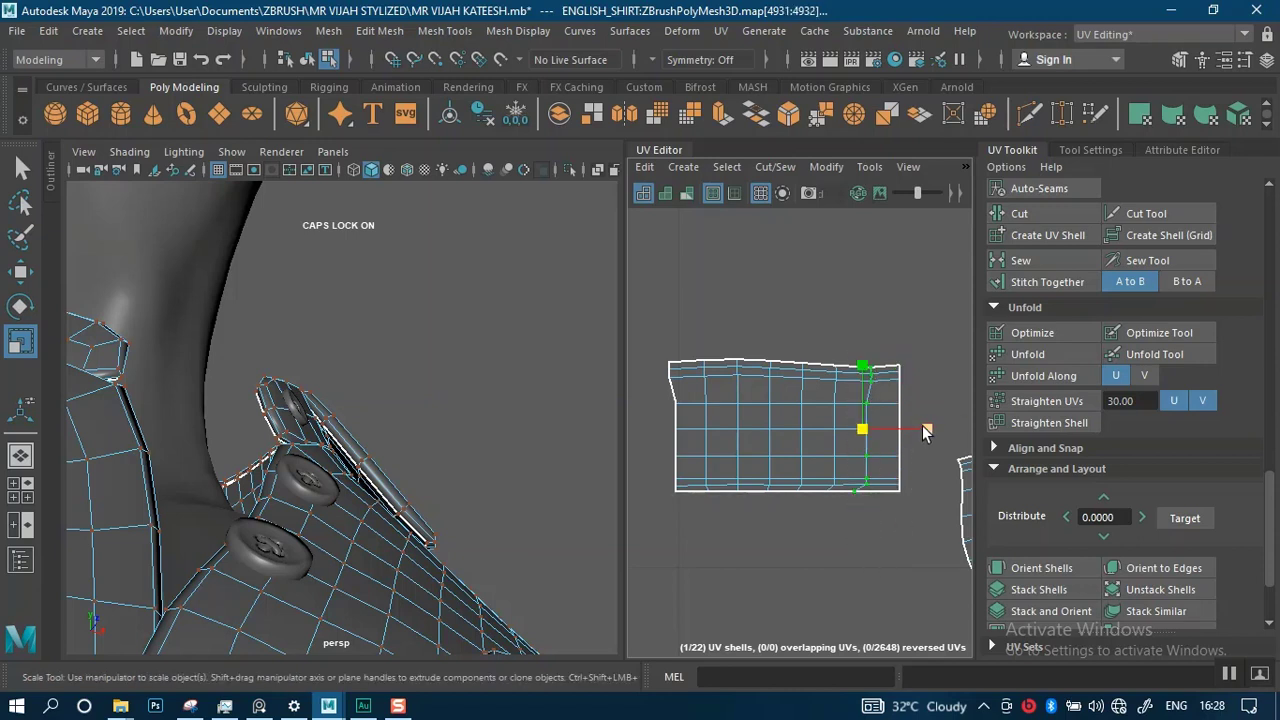
pyautogui.moveTo(922, 425); pyautogui.dragTo(631, 457)
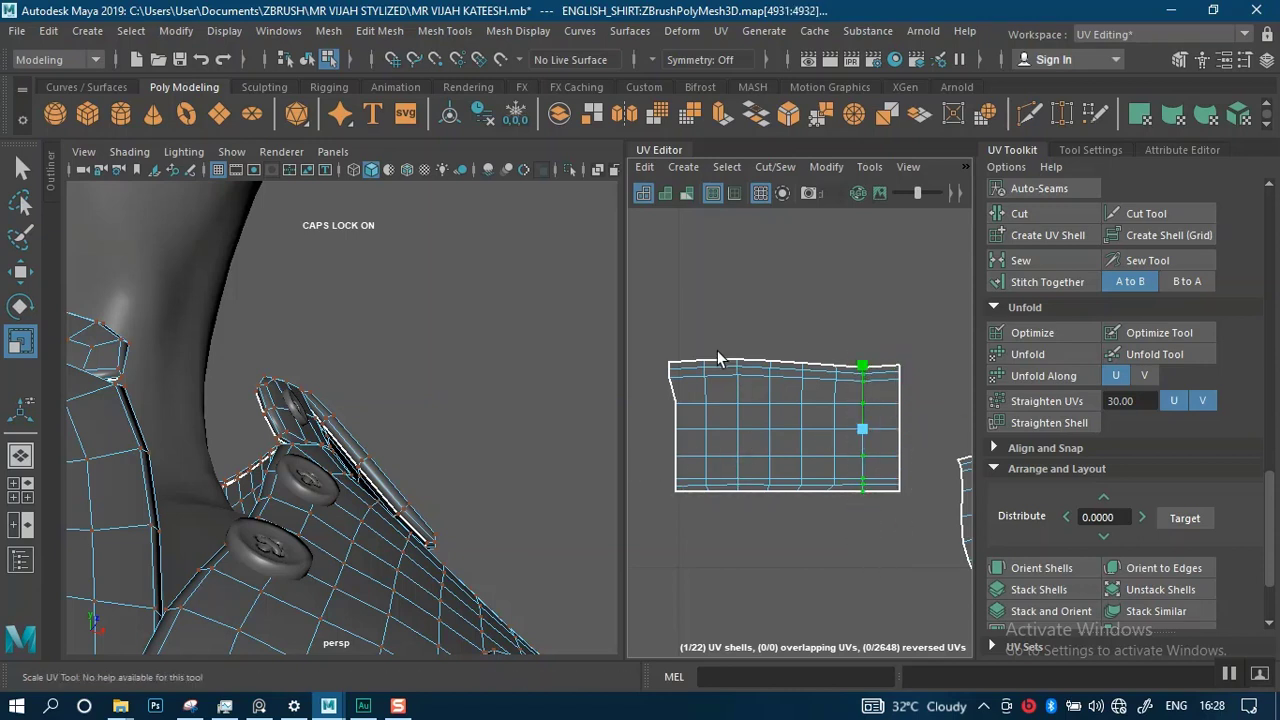
# - Flatten the shell's left border column into a vertical line and straighten the UVs of its top rows
pyautogui.moveTo(647, 343); pyautogui.dragTo(688, 556)
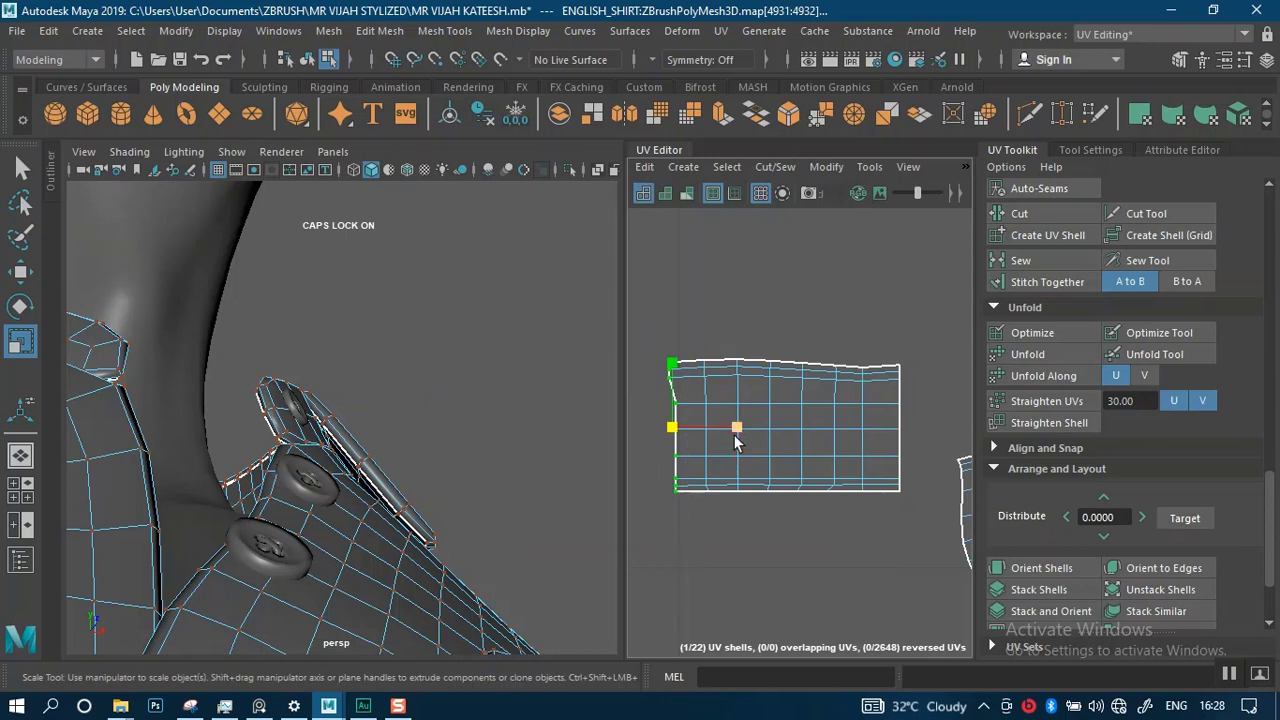
pyautogui.moveTo(733, 434); pyautogui.dragTo(556, 428)
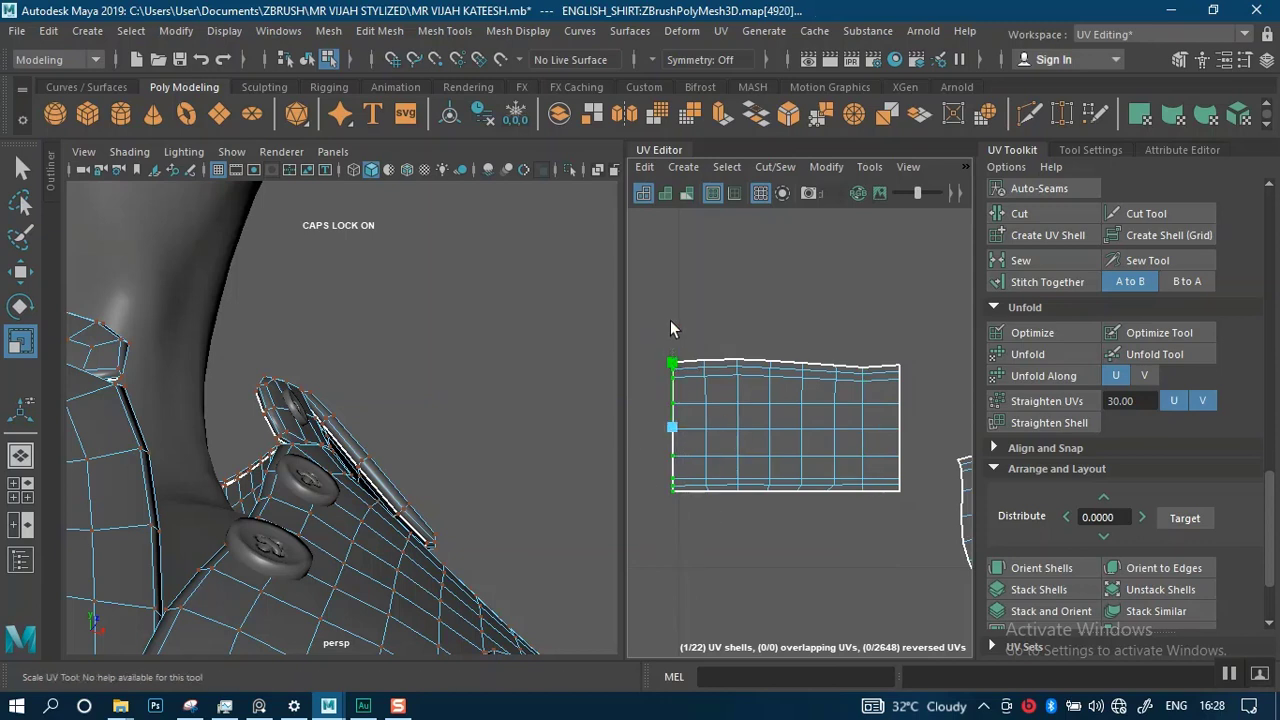
pyautogui.moveTo(647, 308); pyautogui.dragTo(943, 397)
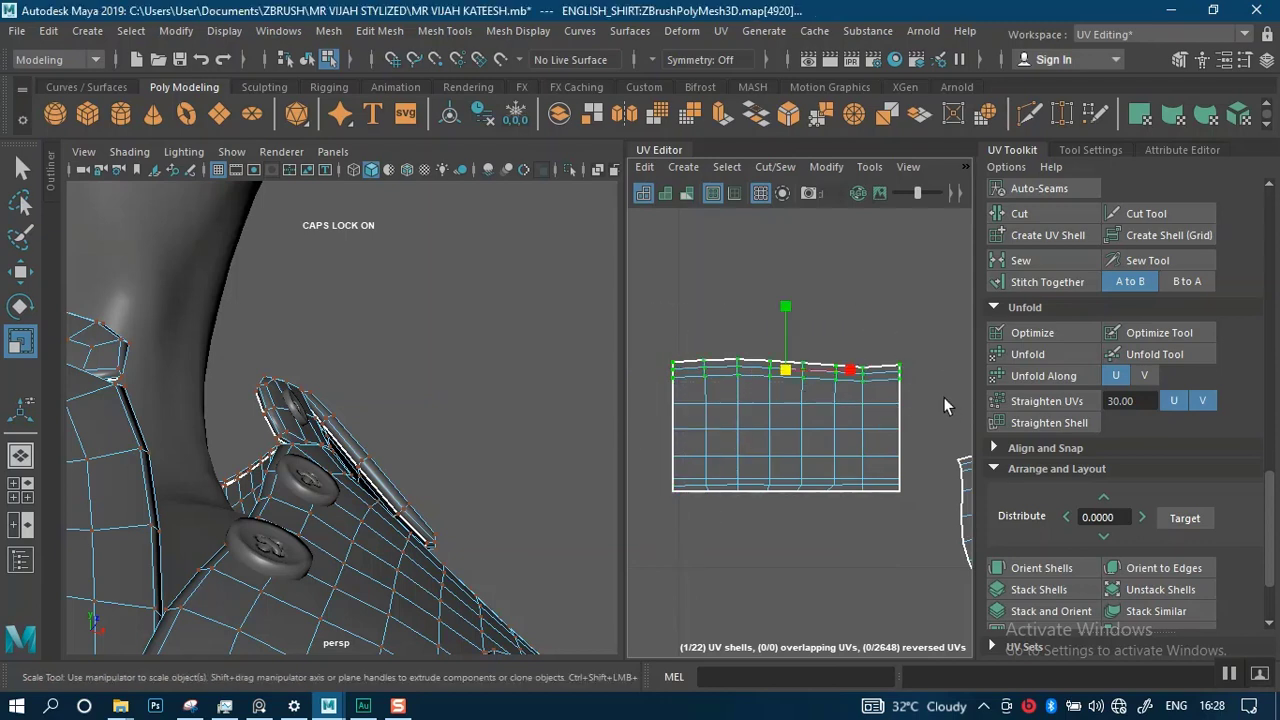
pyautogui.keyDown('shift'); pyautogui.moveTo(830, 339); pyautogui.dragTo(916, 257, button='right'); pyautogui.keyUp('shift')
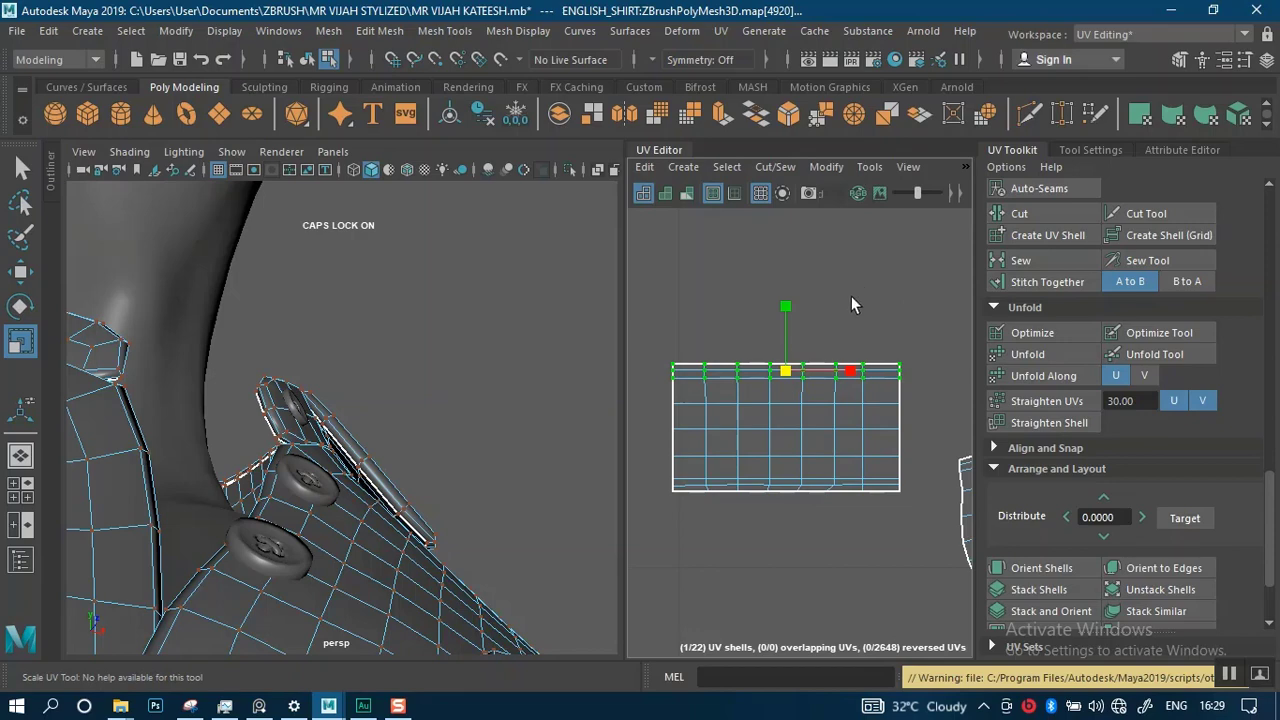
# - Select the next wavy UV shell to the right and rotate it slightly clockwise to level it
pyautogui.scroll(-5, 851, 305)
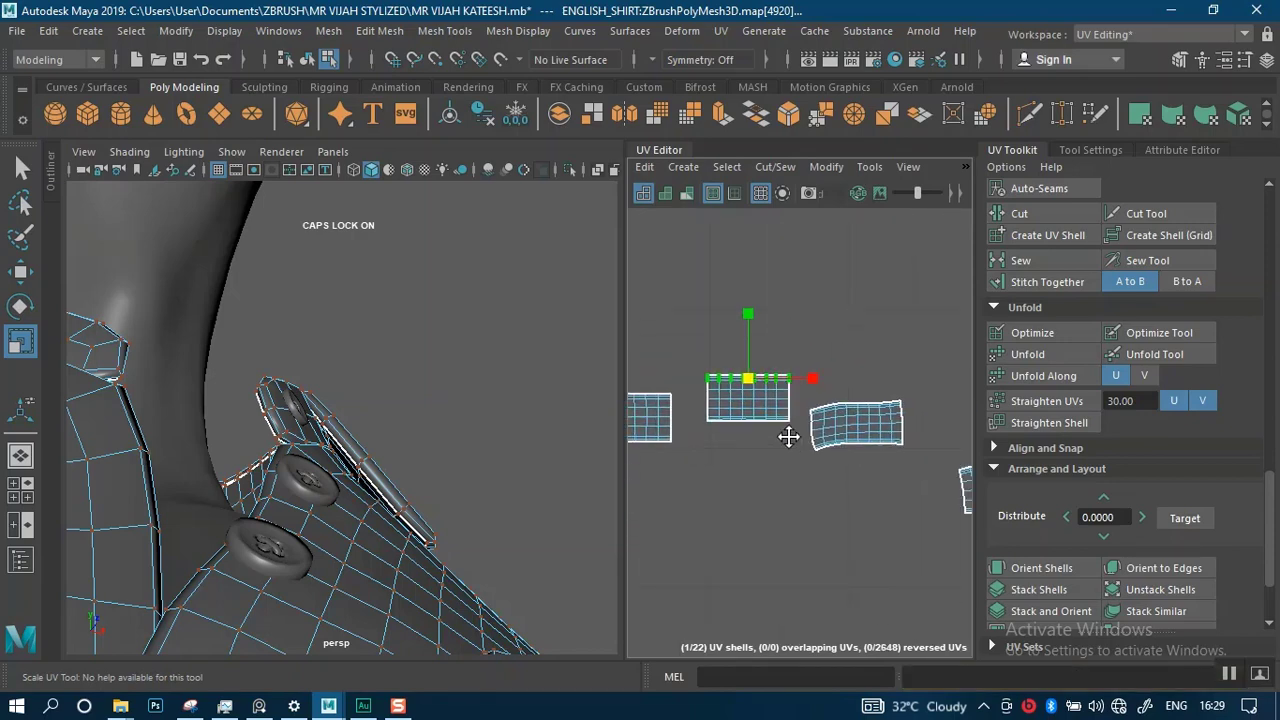
pyautogui.keyDown('alt'); pyautogui.moveTo(789, 437); pyautogui.dragTo(725, 421, button='middle'); pyautogui.keyUp('alt')
pyautogui.scroll(3, 775, 432)
pyautogui.keyDown('alt'); pyautogui.moveTo(755, 485); pyautogui.dragTo(789, 480, button='middle'); pyautogui.keyUp('alt')
pyautogui.scroll(3, 792, 422)
pyautogui.keyDown('alt'); pyautogui.moveTo(798, 416); pyautogui.dragTo(803, 456, button='middle'); pyautogui.keyUp('alt')
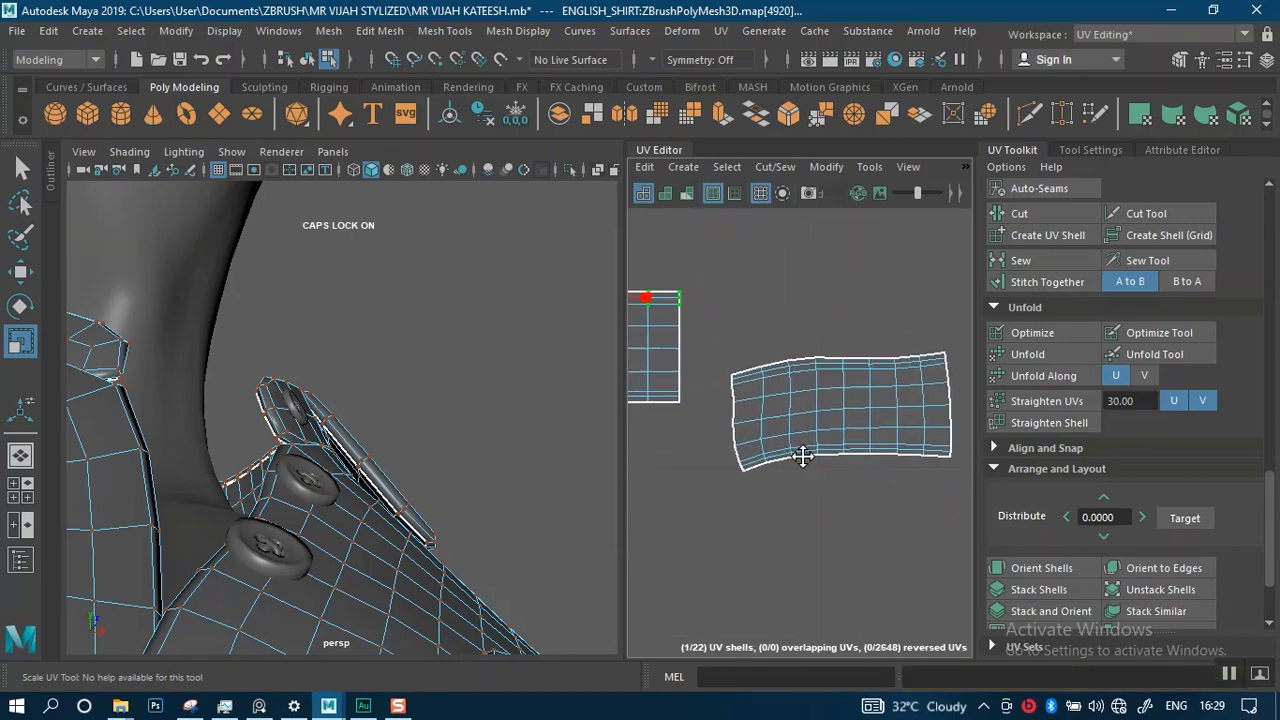
pyautogui.scroll(4, 803, 456)
pyautogui.rightClick(808, 440)
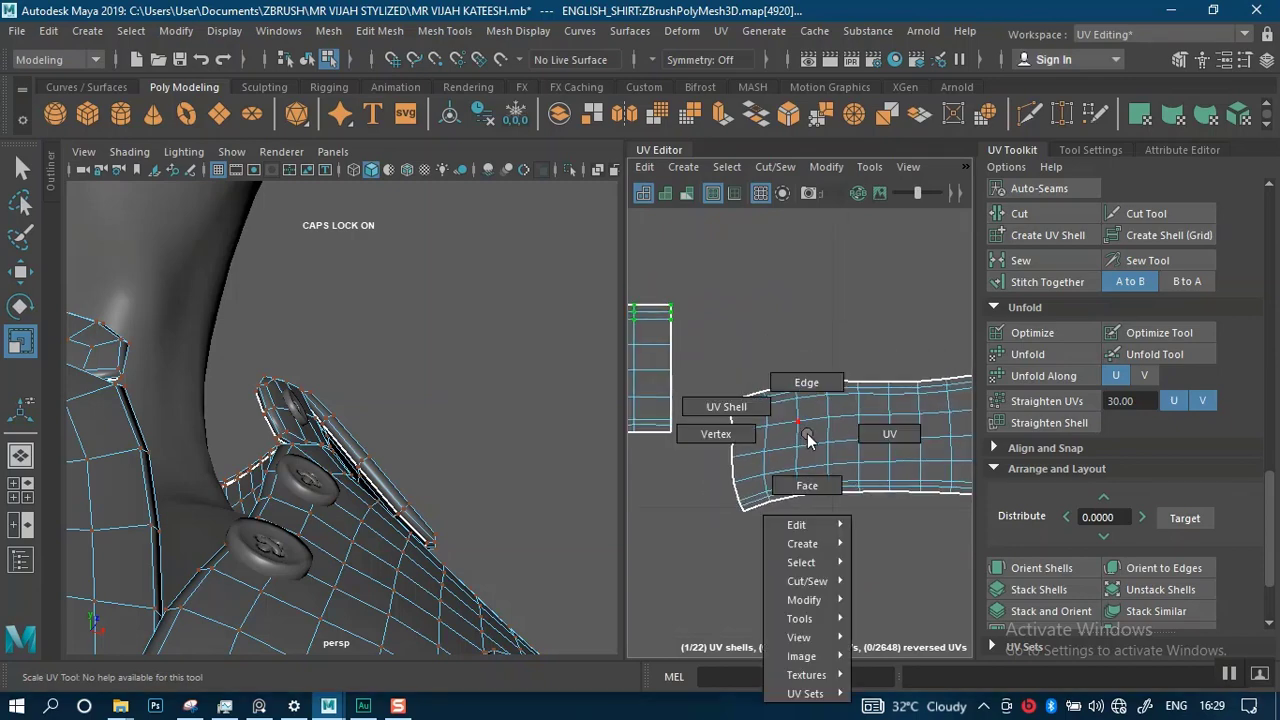
pyautogui.moveTo(808, 440); pyautogui.dragTo(740, 407, button='right')
pyautogui.press('w')
pyautogui.click(856, 425)
pyautogui.press('e')
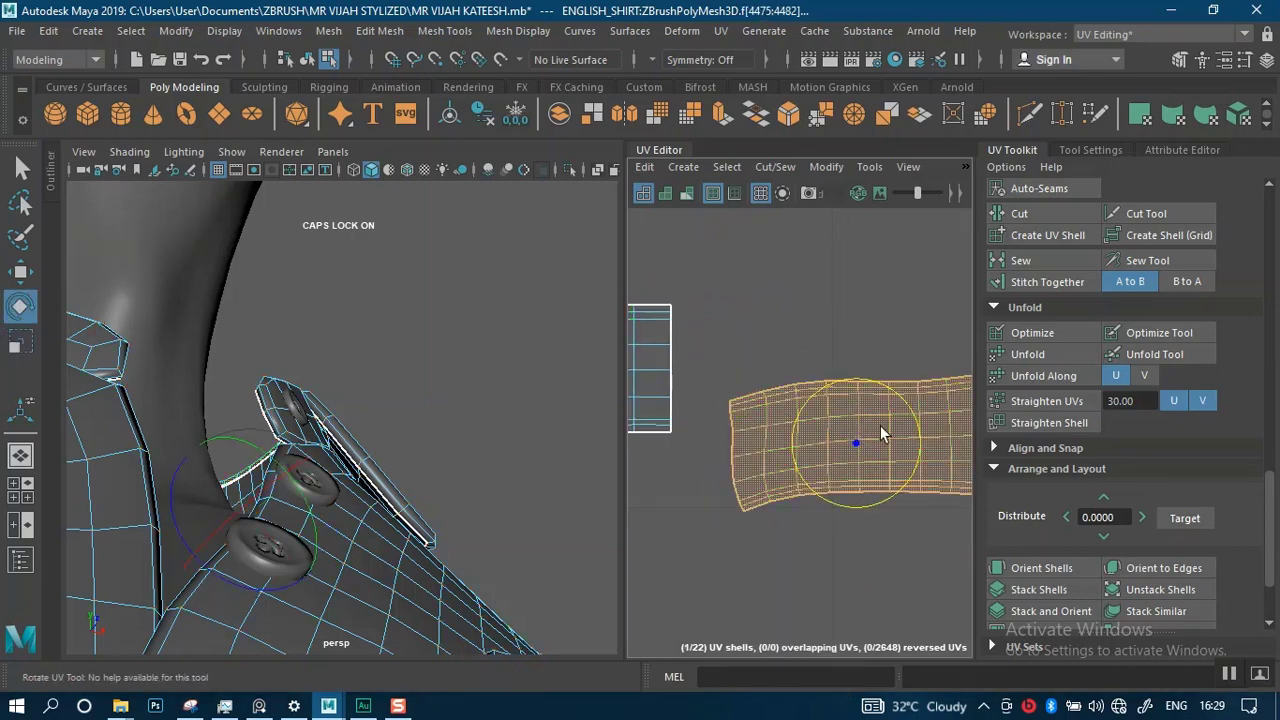
pyautogui.moveTo(881, 427); pyautogui.dragTo(898, 484)
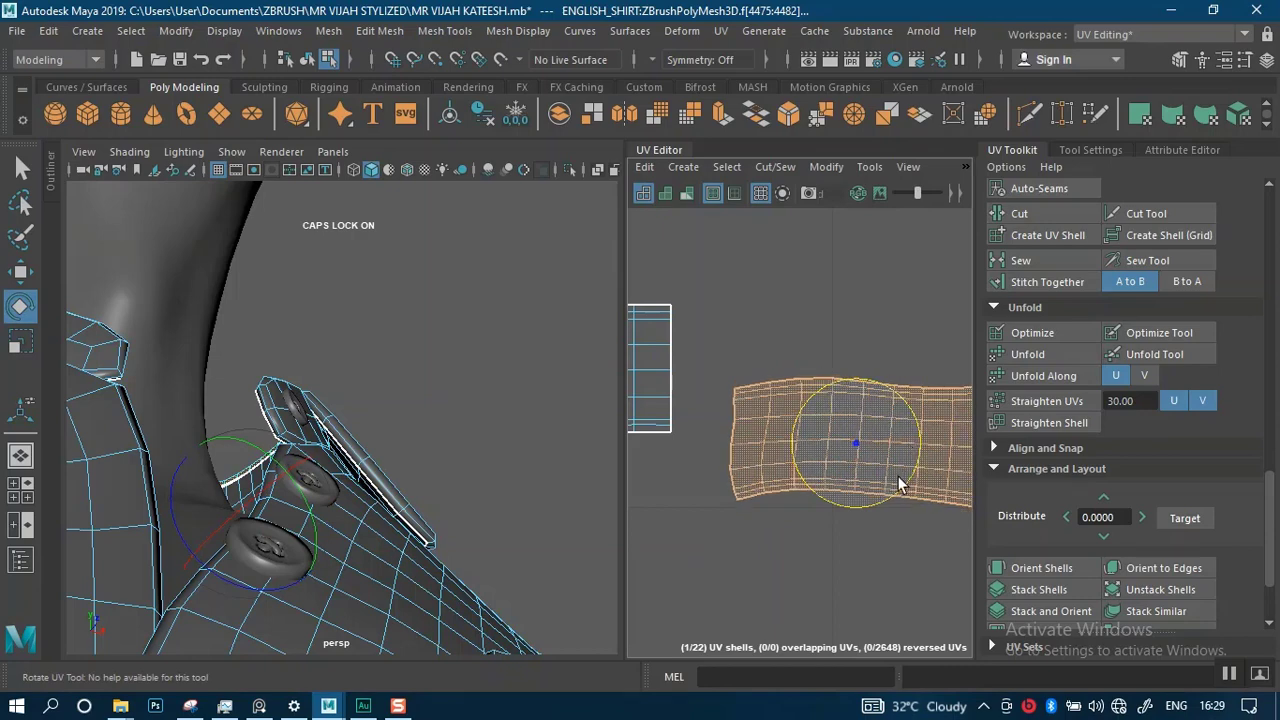
# - Select all UVs of the rotated shell and straighten them into a rectangular grid
pyautogui.scroll(-2, 836, 443)
pyautogui.moveTo(836, 443); pyautogui.dragTo(886, 432, button='right')
pyautogui.moveTo(705, 372); pyautogui.dragTo(951, 550)
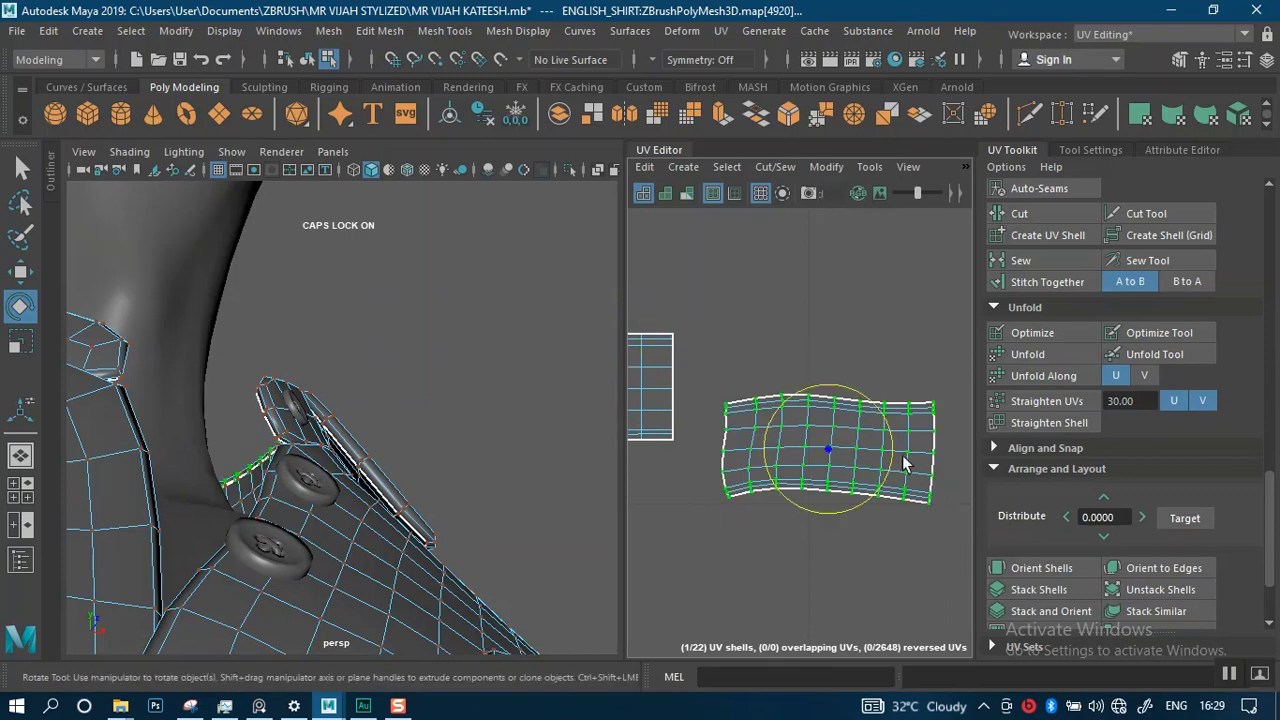
pyautogui.keyDown('shift'); pyautogui.moveTo(903, 462); pyautogui.dragTo(958, 249, button='right'); pyautogui.keyUp('shift')
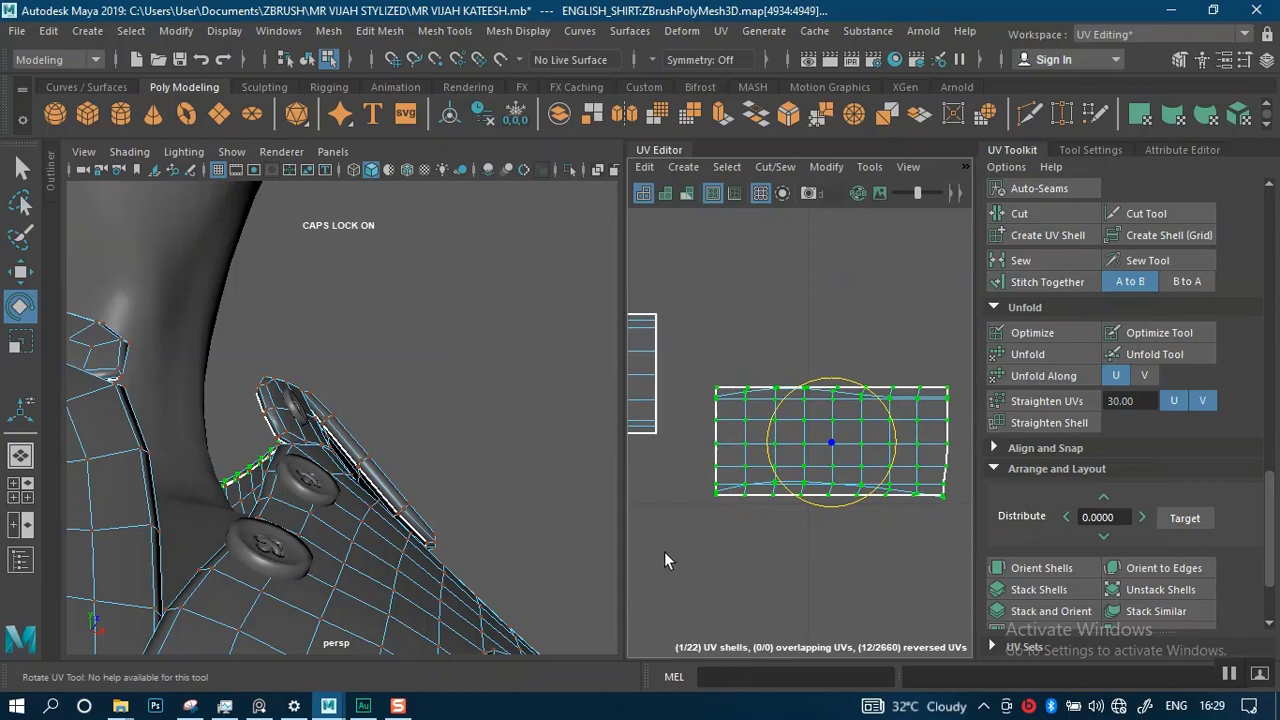
# - Unfold the bottom rows of the new grid shell and straighten their UVs
pyautogui.moveTo(664, 551); pyautogui.dragTo(975, 474)
pyautogui.click(1027, 354)
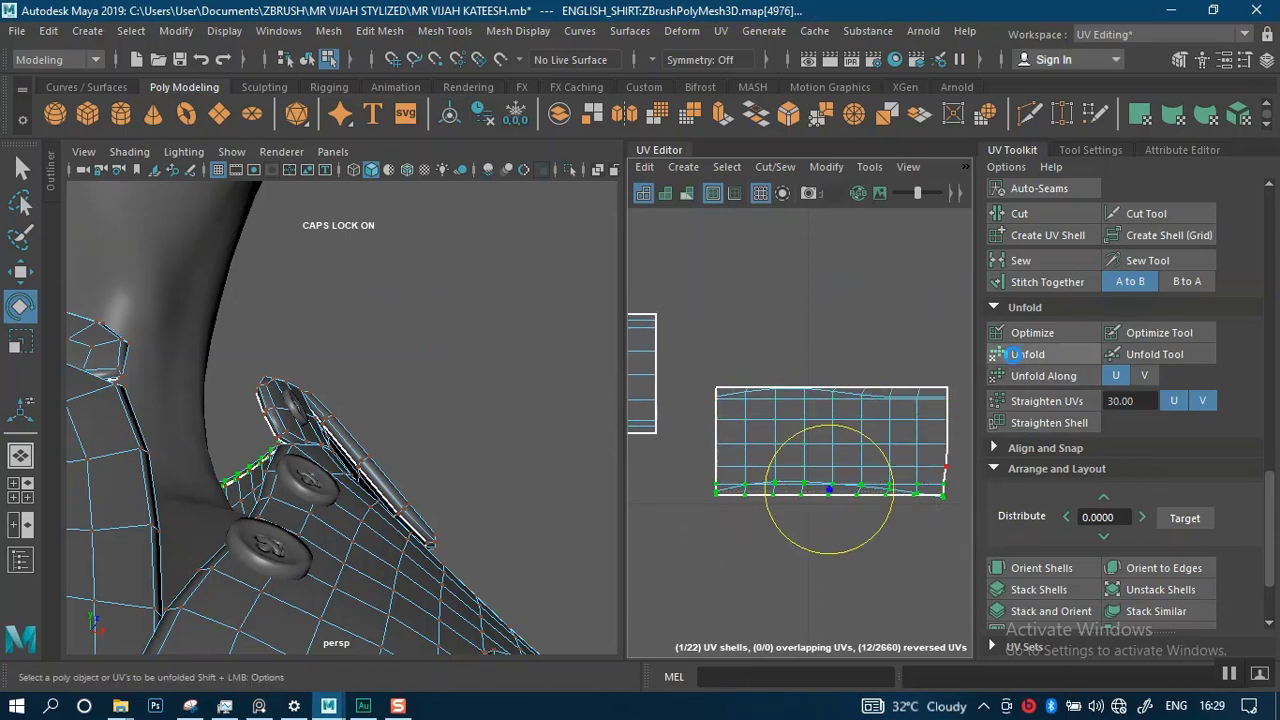
pyautogui.moveTo(683, 361); pyautogui.dragTo(977, 415)
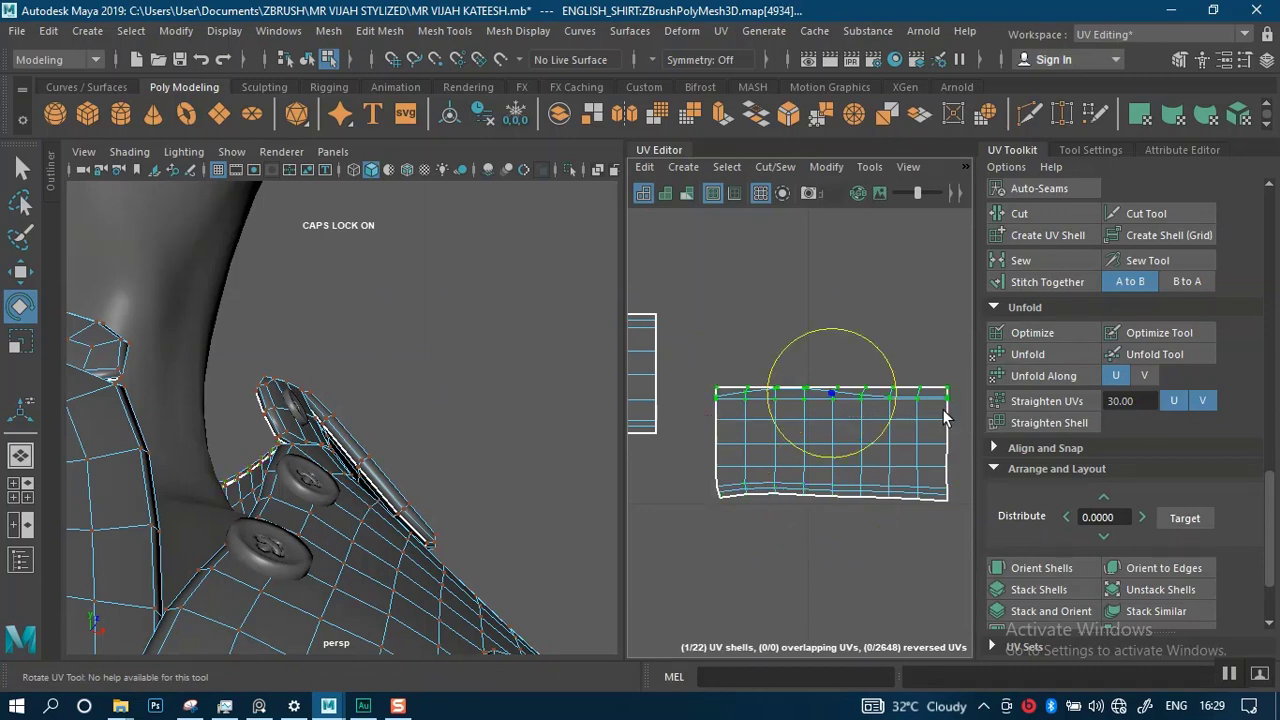
pyautogui.hotkey('ctrl', 'z')
pyautogui.keyDown('shift'); pyautogui.moveTo(825, 338); pyautogui.dragTo(890, 265, button='right'); pyautogui.keyUp('shift')
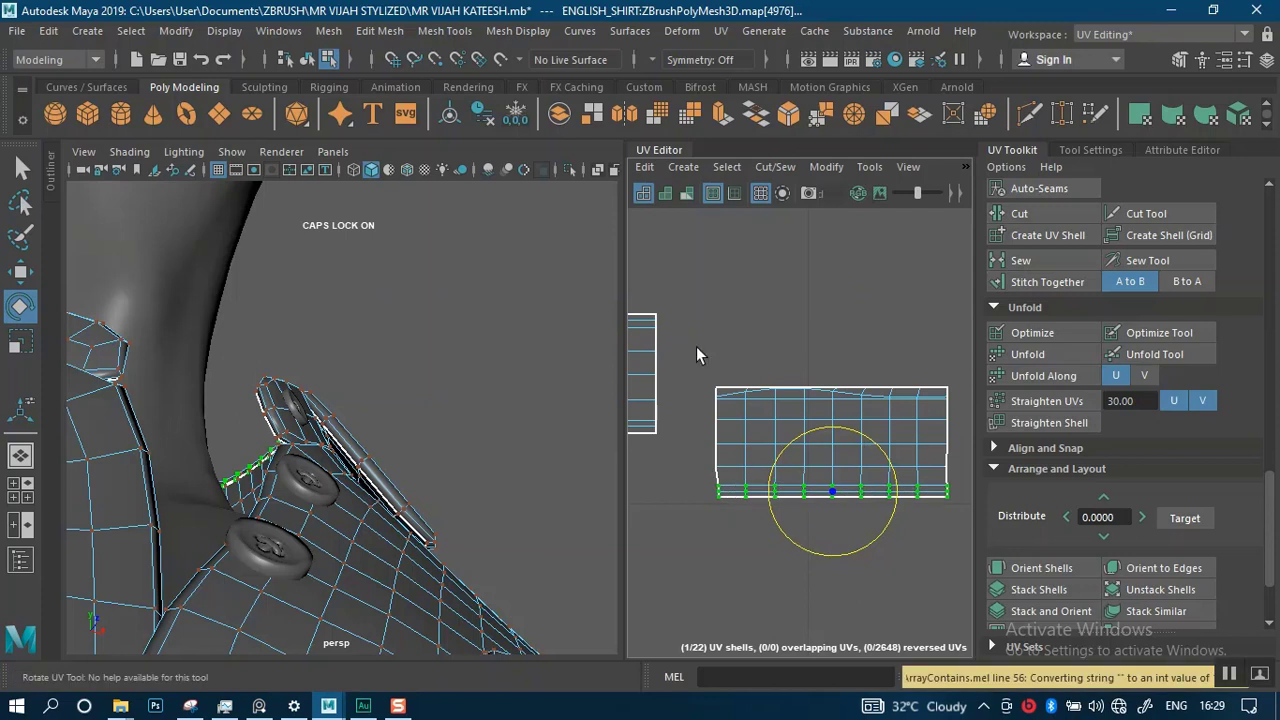
# - Unfold the top rows of the grid shell and straighten their UVs
pyautogui.moveTo(697, 347); pyautogui.dragTo(968, 416)
pyautogui.click(1020, 357)
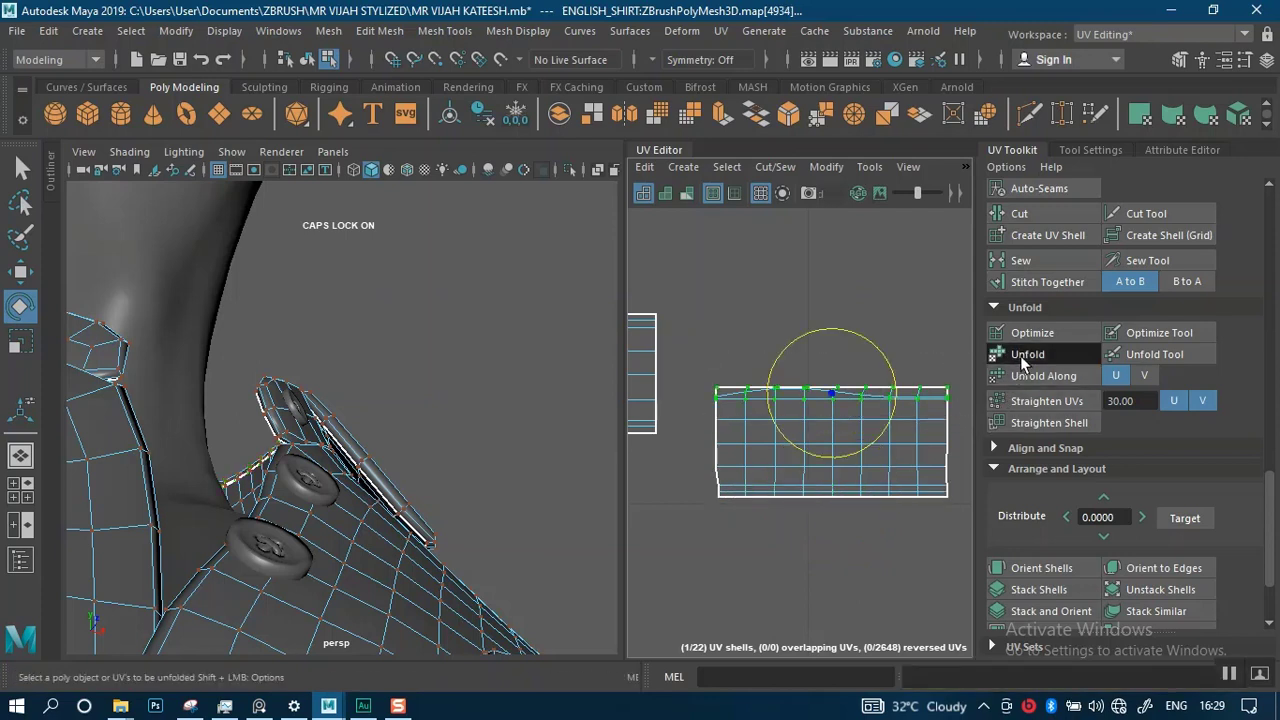
pyautogui.rightClick(840, 408)
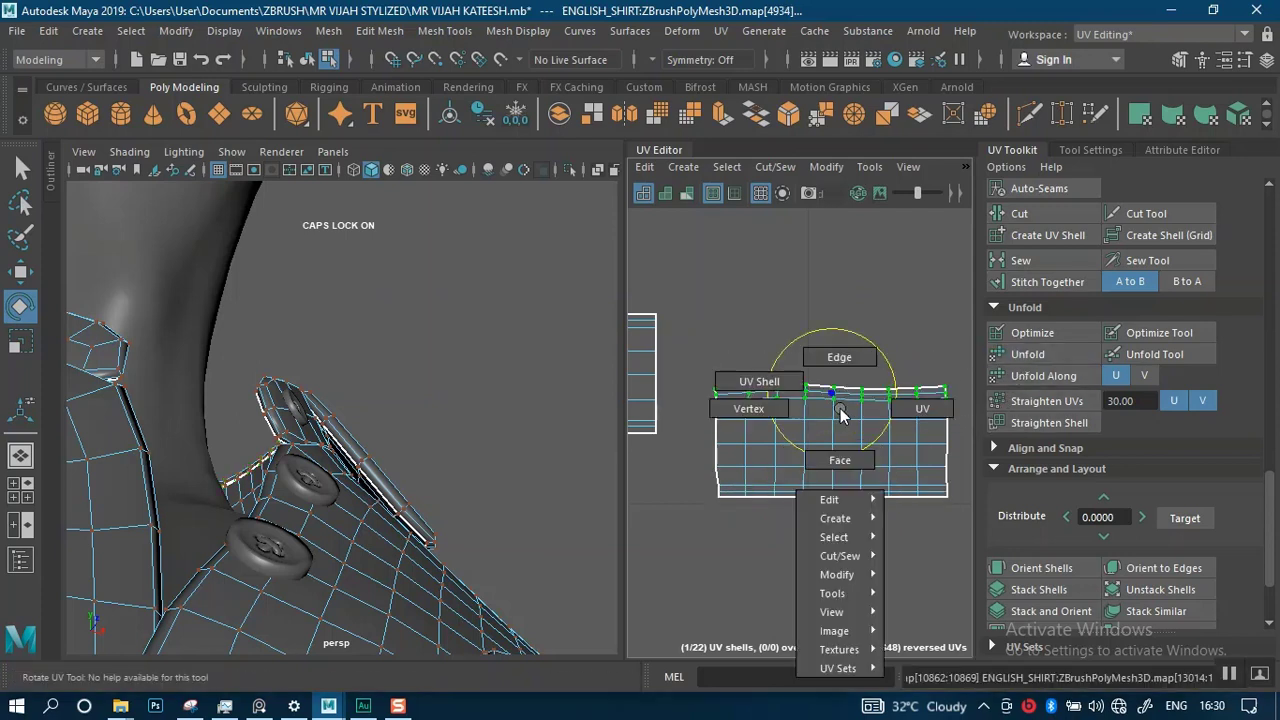
pyautogui.keyDown('shift'); pyautogui.rightClick(837, 403); pyautogui.keyUp('shift')
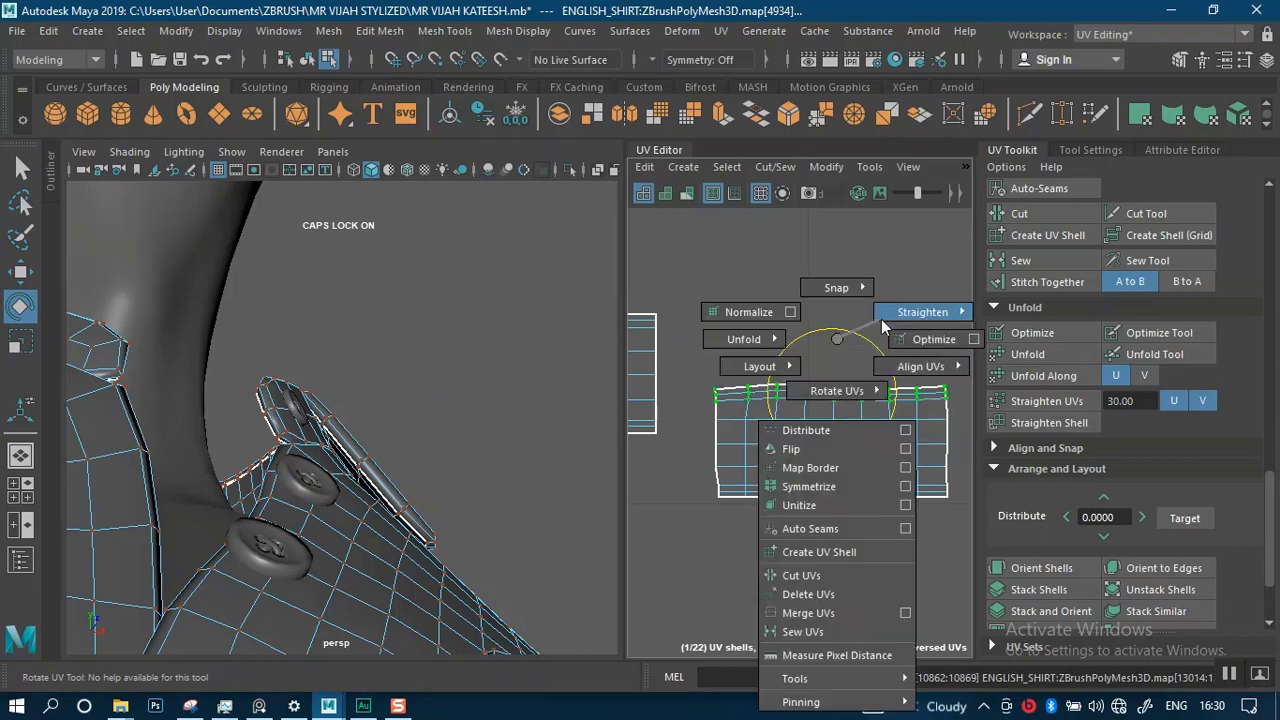
pyautogui.moveTo(883, 322)
pyautogui.click(881, 275)
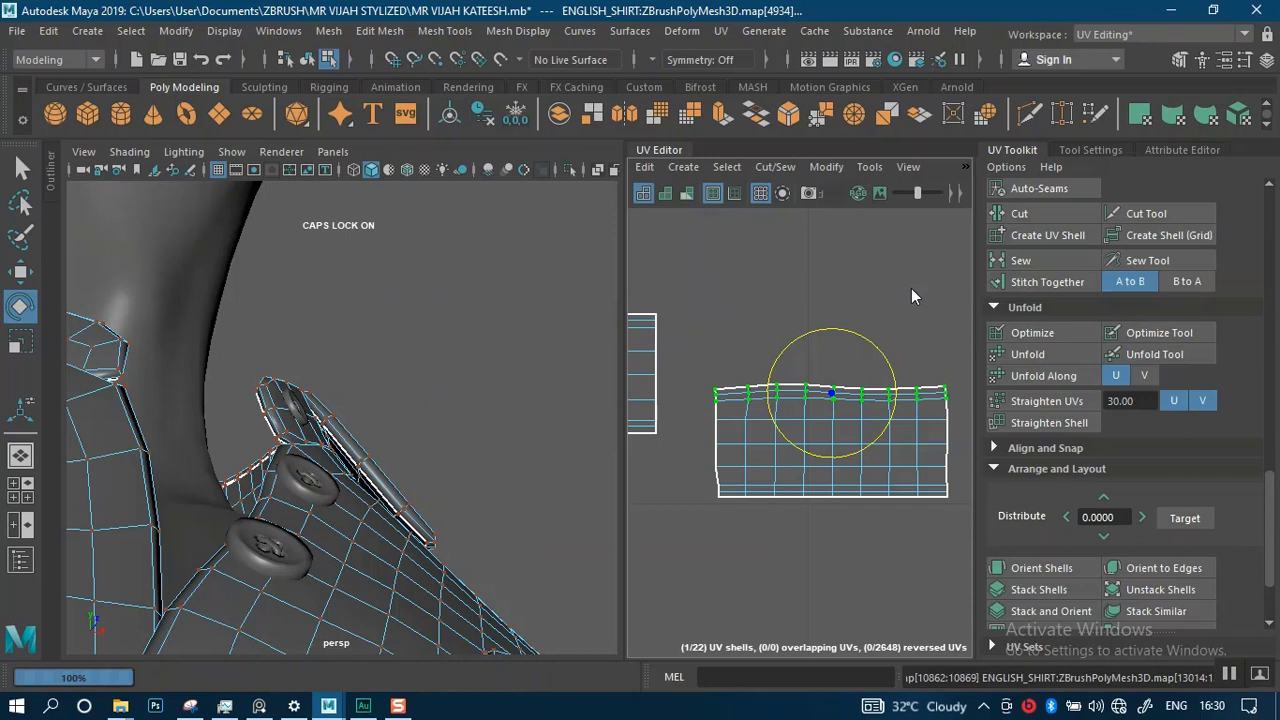
pyautogui.press('g')
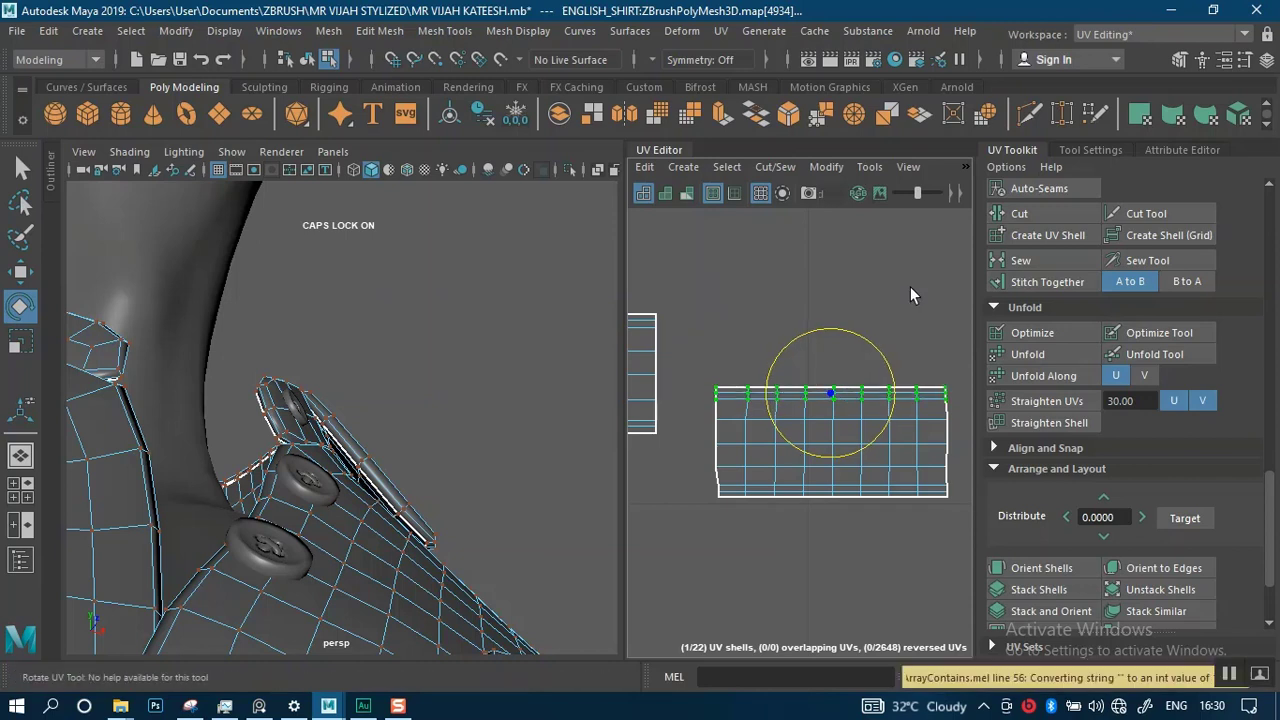
# - Scale the UVs of the grid shell's left and right border columns horizontally into straight vertical lines
pyautogui.moveTo(708, 342); pyautogui.dragTo(733, 500)
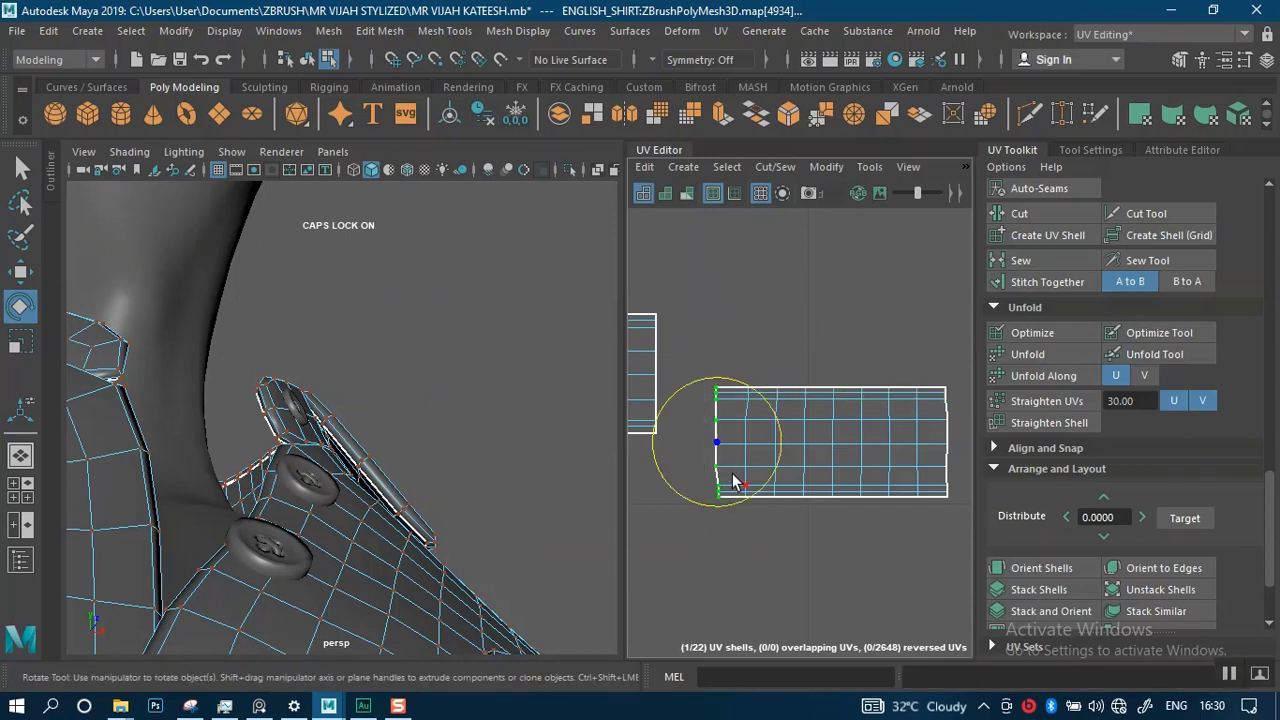
pyautogui.press('r')
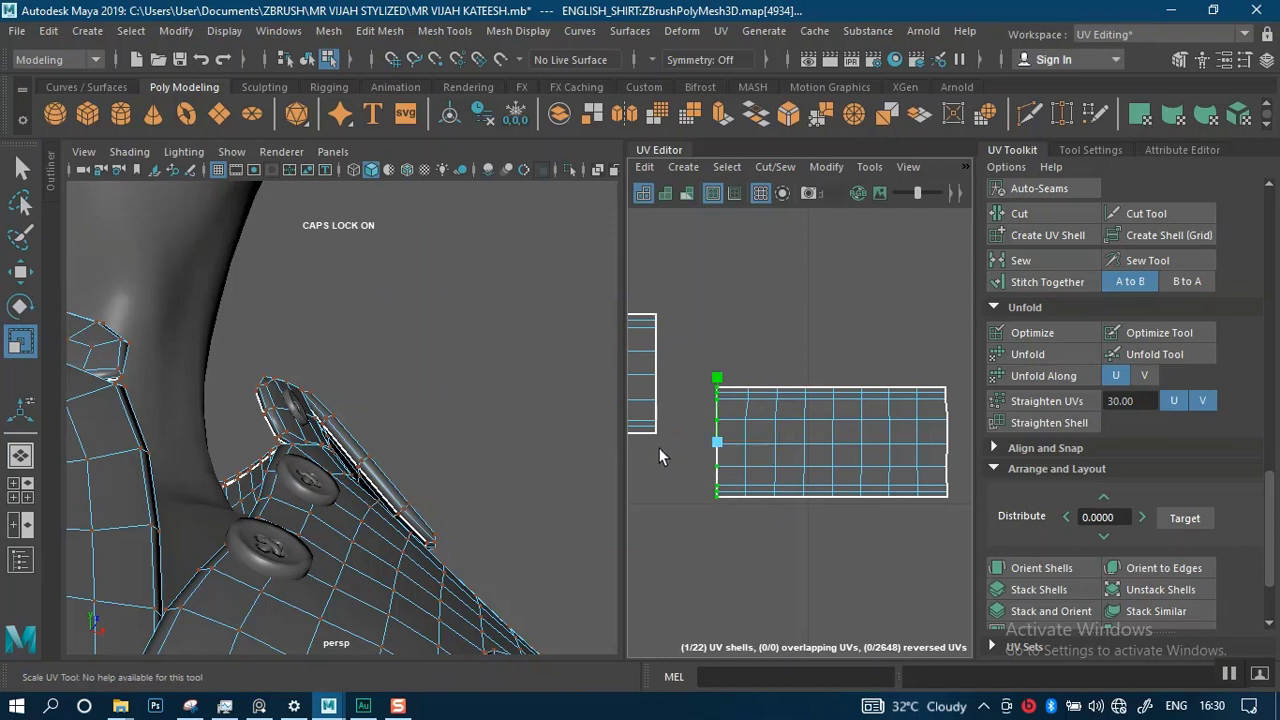
pyautogui.scroll(-3, 797, 448)
pyautogui.keyDown('alt'); pyautogui.moveTo(802, 374); pyautogui.dragTo(698, 368, button='middle'); pyautogui.keyUp('alt')
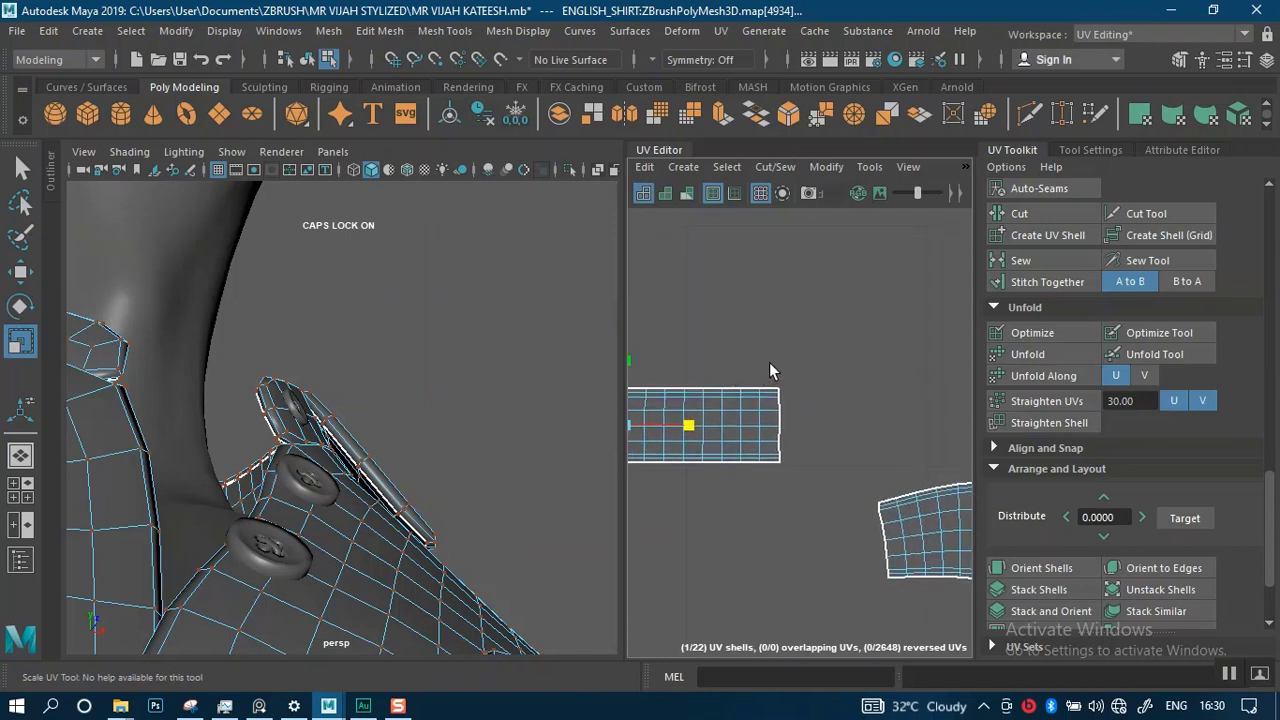
pyautogui.moveTo(769, 362); pyautogui.dragTo(790, 462)
pyautogui.moveTo(665, 436); pyautogui.dragTo(613, 437, button='middle')
# - Select all UVs of the neighbouring round-ended shell and straighten it into a grid
pyautogui.keyDown('alt'); pyautogui.moveTo(932, 536); pyautogui.dragTo(841, 443, button='middle'); pyautogui.keyUp('alt')
pyautogui.keyDown('alt'); pyautogui.moveTo(838, 440); pyautogui.dragTo(840, 490, button='right'); pyautogui.keyUp('alt')
pyautogui.keyDown('alt'); pyautogui.moveTo(766, 430); pyautogui.dragTo(810, 421, button='middle'); pyautogui.keyUp('alt')
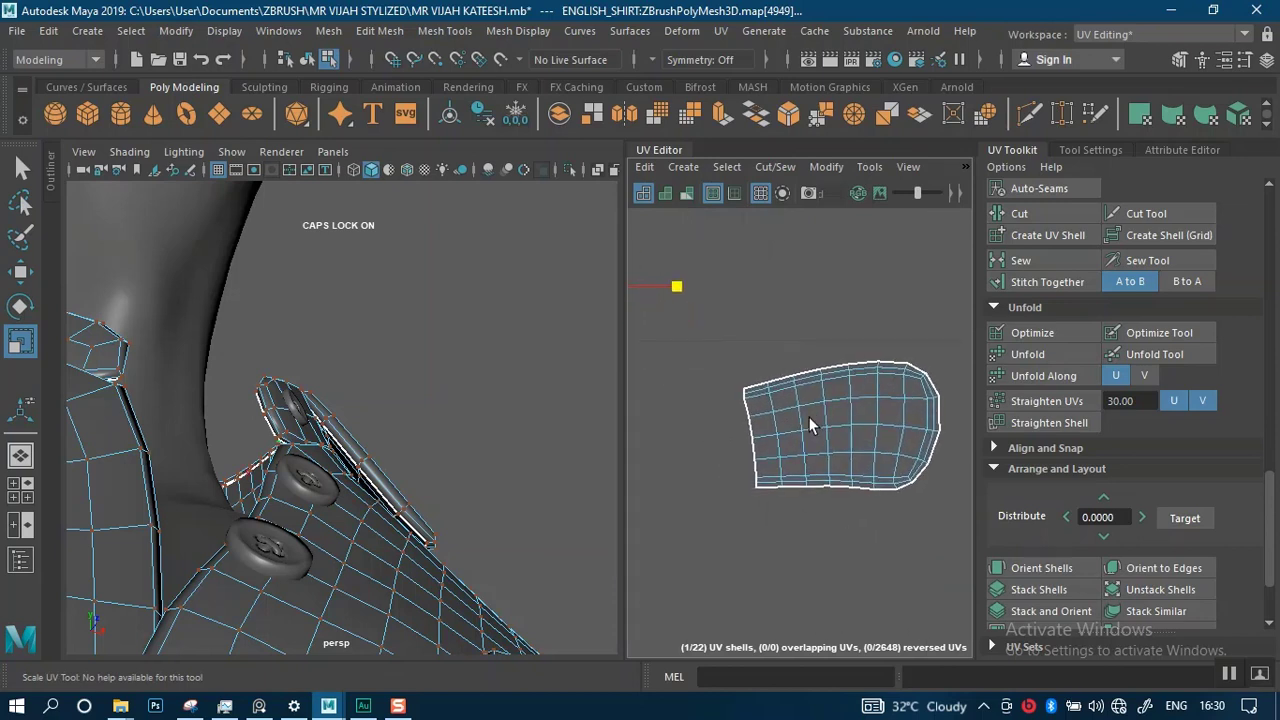
pyautogui.keyDown('alt'); pyautogui.moveTo(849, 449); pyautogui.dragTo(828, 486, button='right'); pyautogui.keyUp('alt')
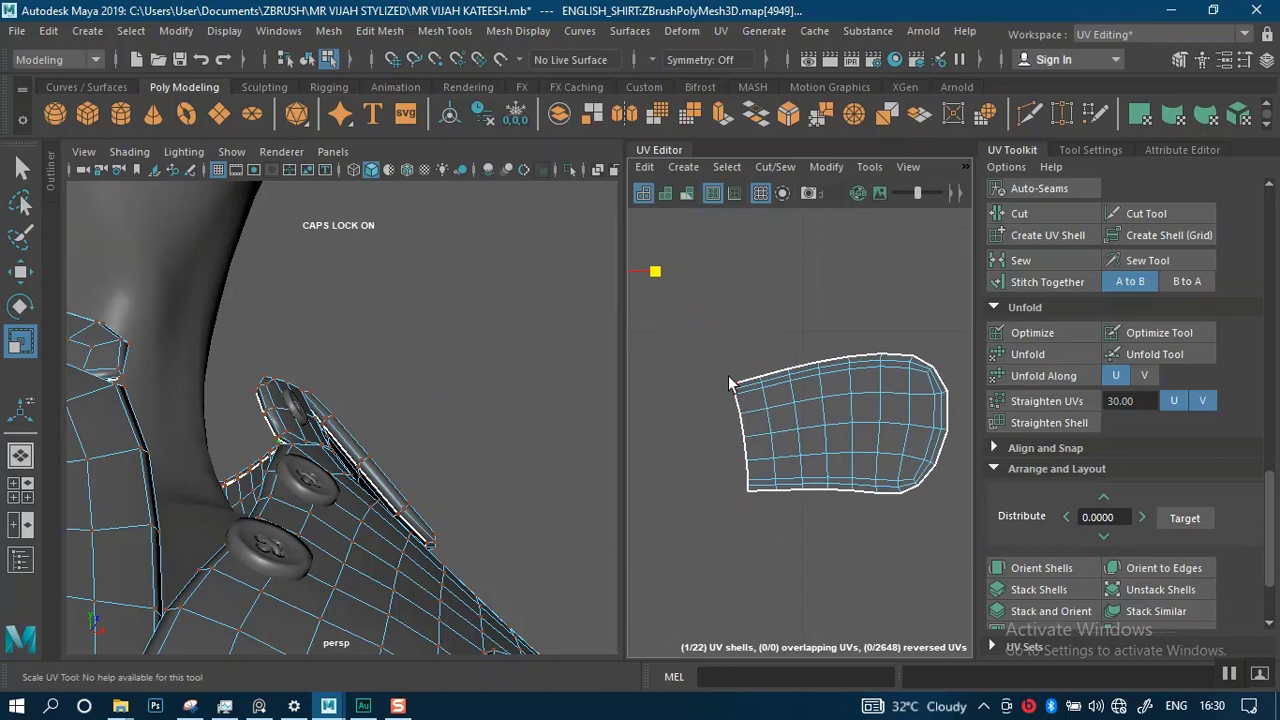
pyautogui.rightClick(821, 392)
pyautogui.moveTo(821, 390)
pyautogui.mouseDown(button='right')
pyautogui.moveTo(743, 358)
pyautogui.moveTo(865, 375)
pyautogui.mouseUp(button='right')
pyautogui.moveTo(690, 337)
pyautogui.mouseDown()
pyautogui.moveTo(791, 463)
pyautogui.moveTo(949, 549)
pyautogui.mouseUp()
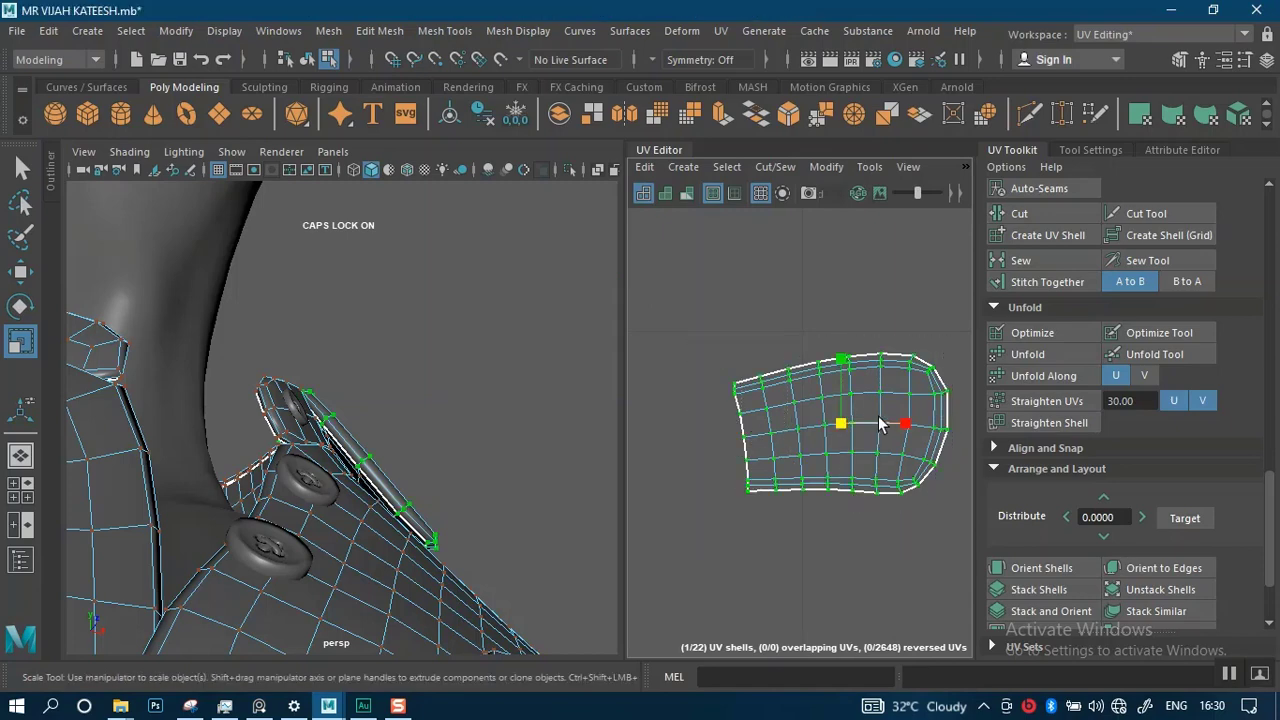
pyautogui.keyDown('shift'); pyautogui.moveTo(879, 339); pyautogui.dragTo(957, 312, button='right'); pyautogui.keyUp('shift')
pyautogui.keyDown('shift'); pyautogui.moveTo(954, 284); pyautogui.dragTo(955, 270, button='right'); pyautogui.keyUp('shift')
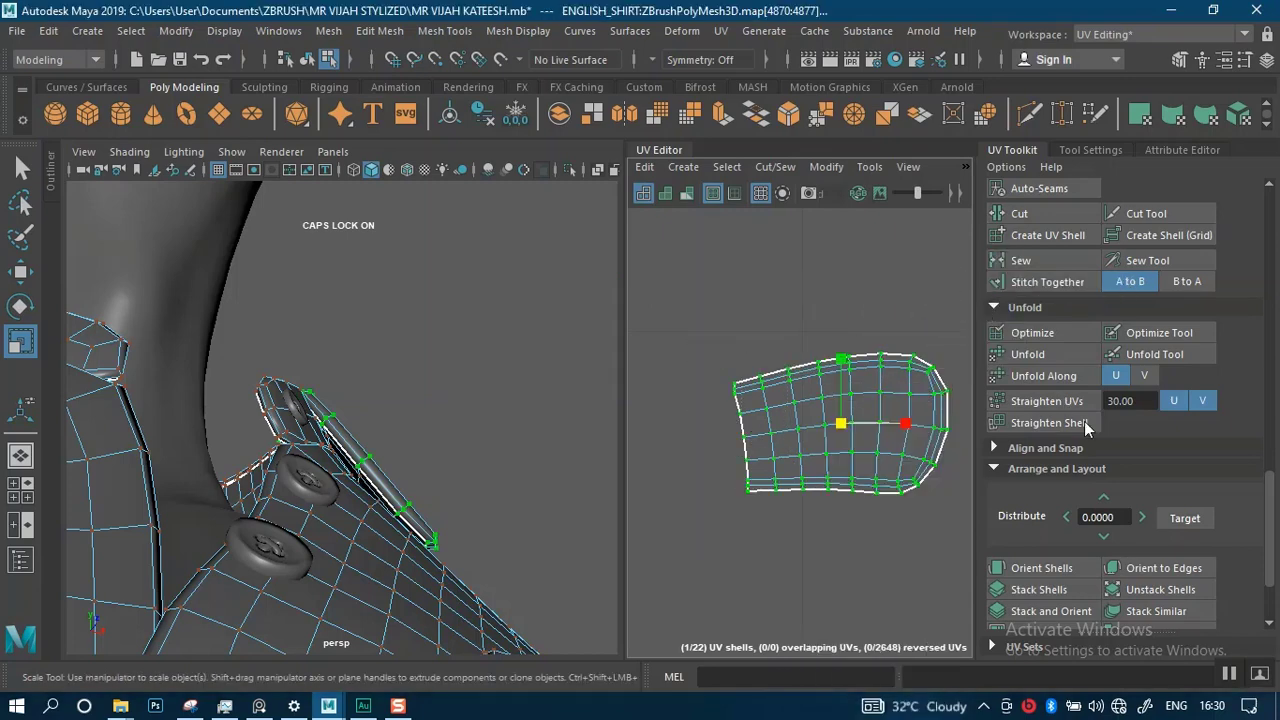
pyautogui.scroll(2, 818, 515)
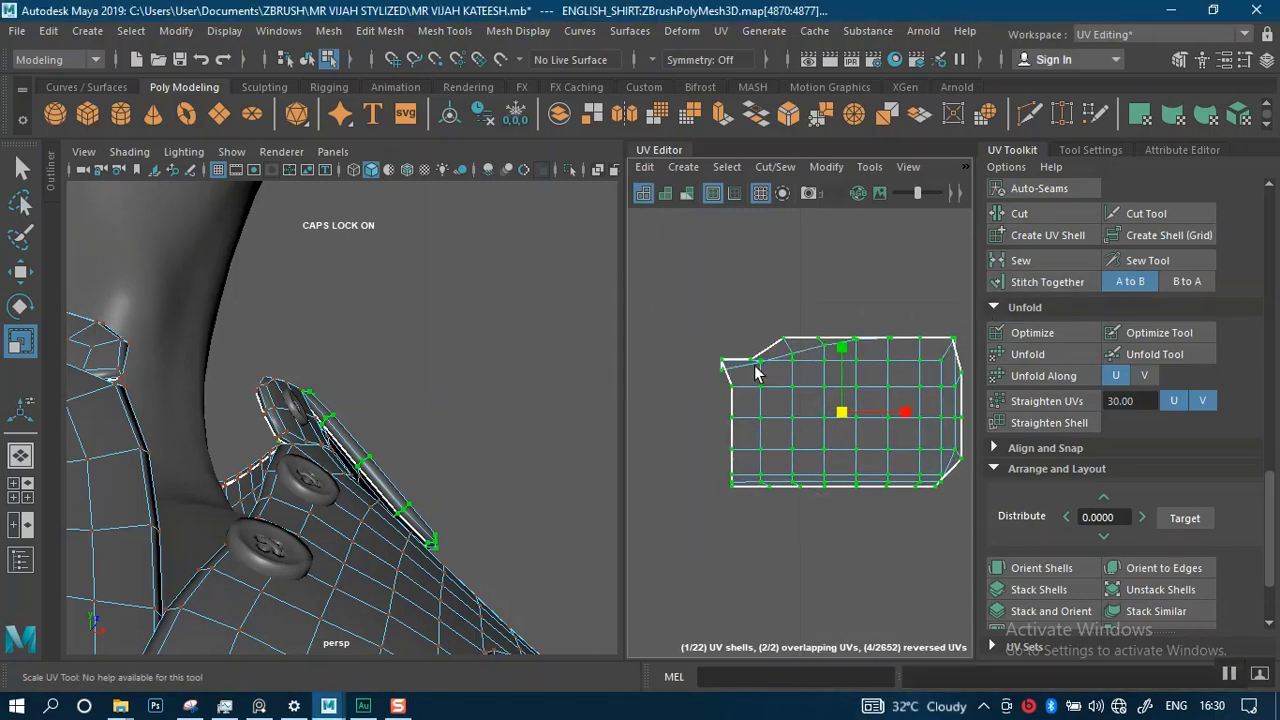
# - Unfold the UV columns at the right end of the shell to restore its rounded tip
pyautogui.keyDown('alt'); pyautogui.moveTo(765, 378); pyautogui.dragTo(672, 390, button='middle'); pyautogui.keyUp('alt')
pyautogui.moveTo(823, 310); pyautogui.dragTo(877, 512)
pyautogui.moveTo(917, 298); pyautogui.dragTo(832, 514)
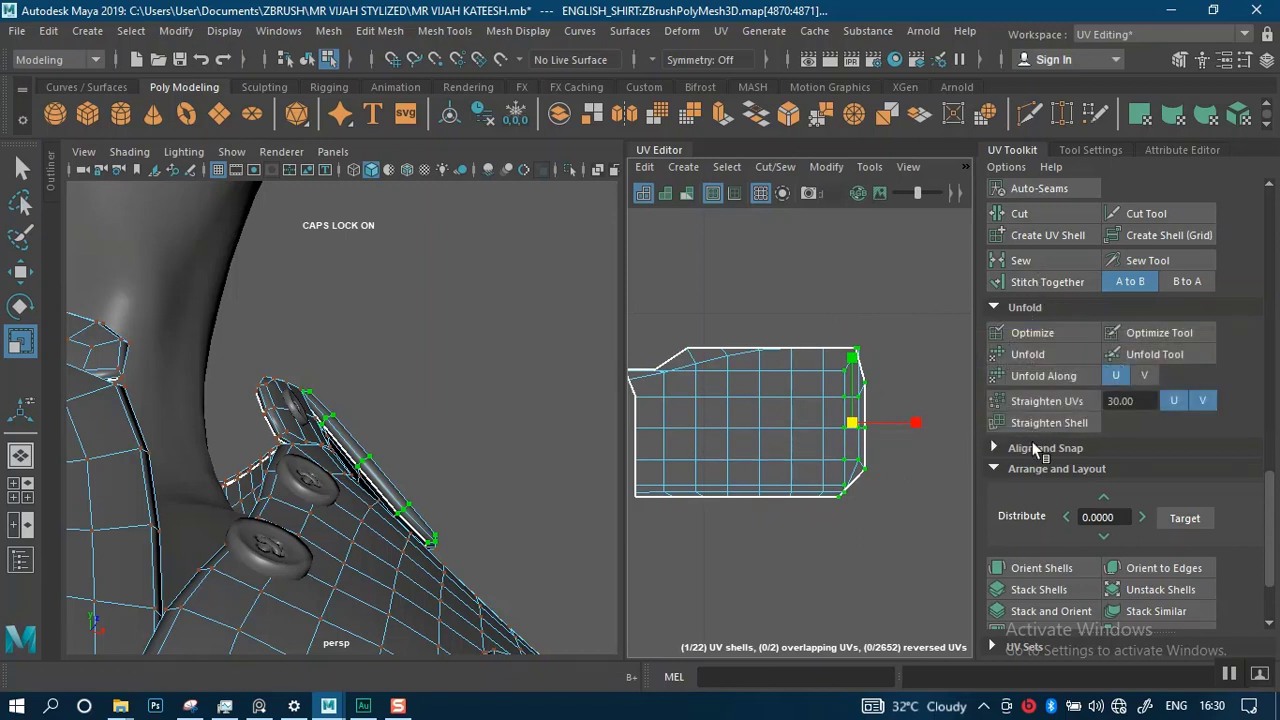
pyautogui.click(1018, 358)
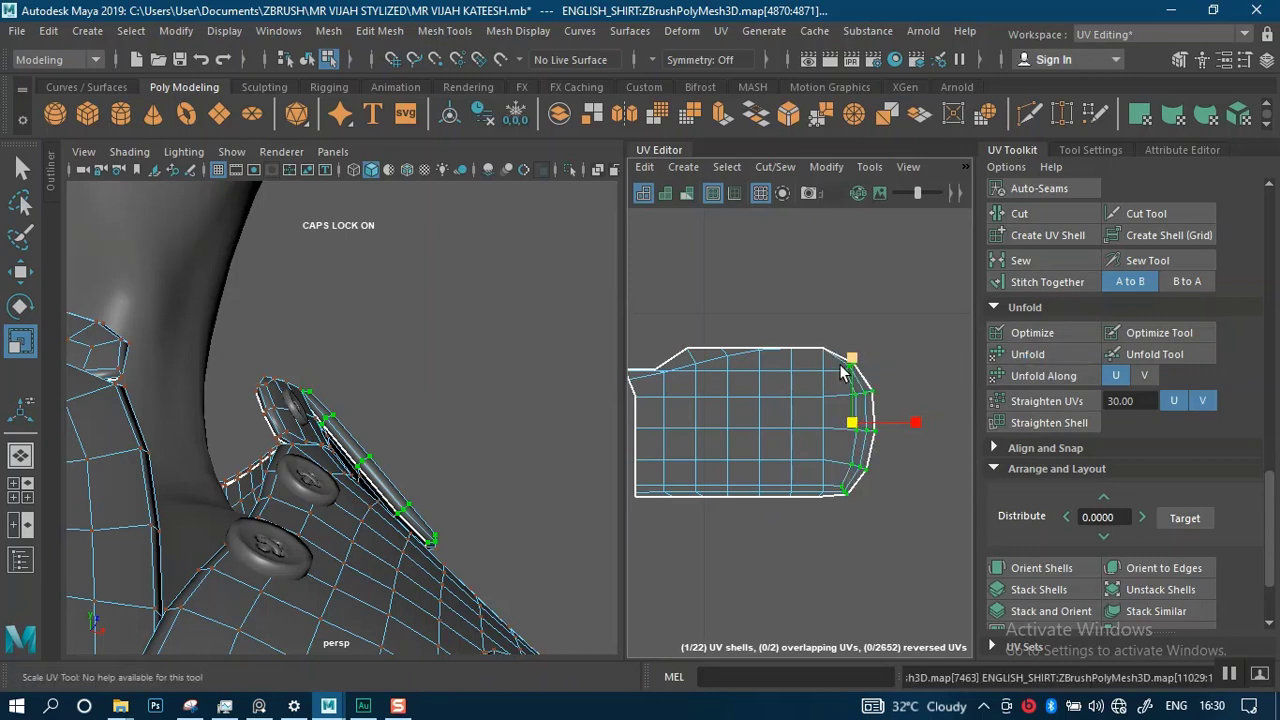
# - Unfold the distorted top-left rows of the round-ended shell and try straightening the UVs of its left border column
pyautogui.moveTo(657, 305); pyautogui.dragTo(824, 366)
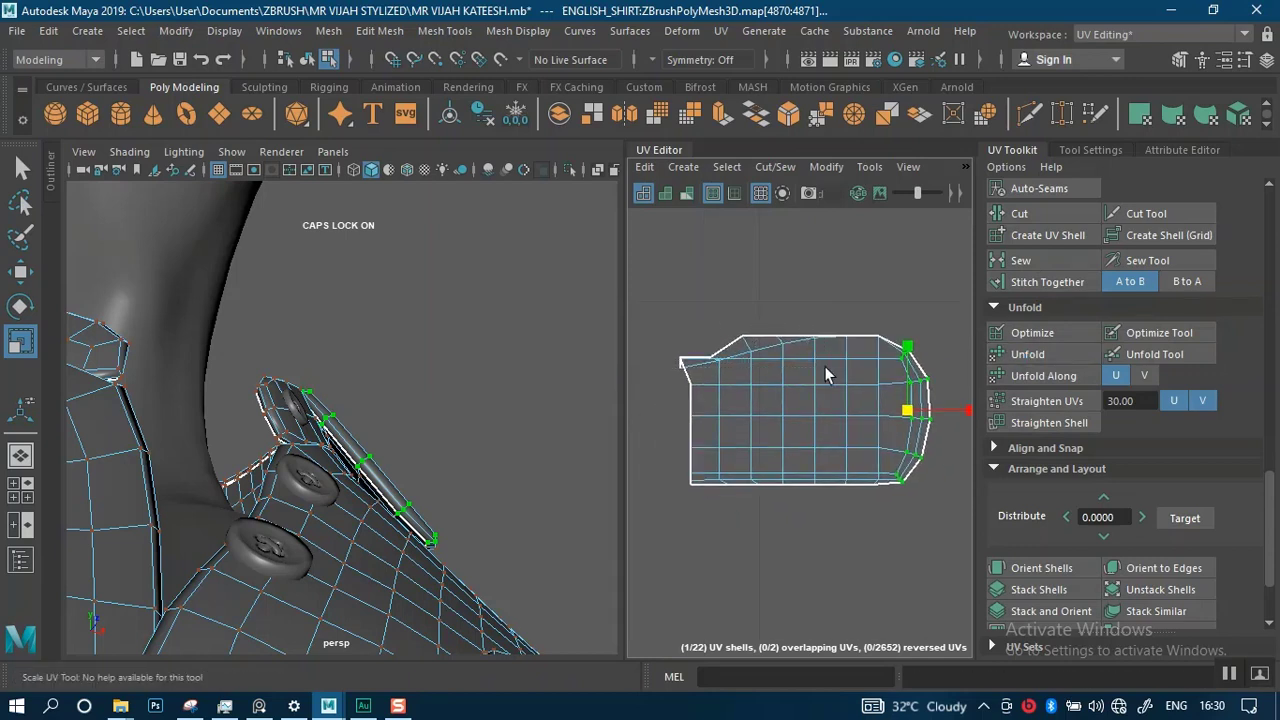
pyautogui.click(1026, 354)
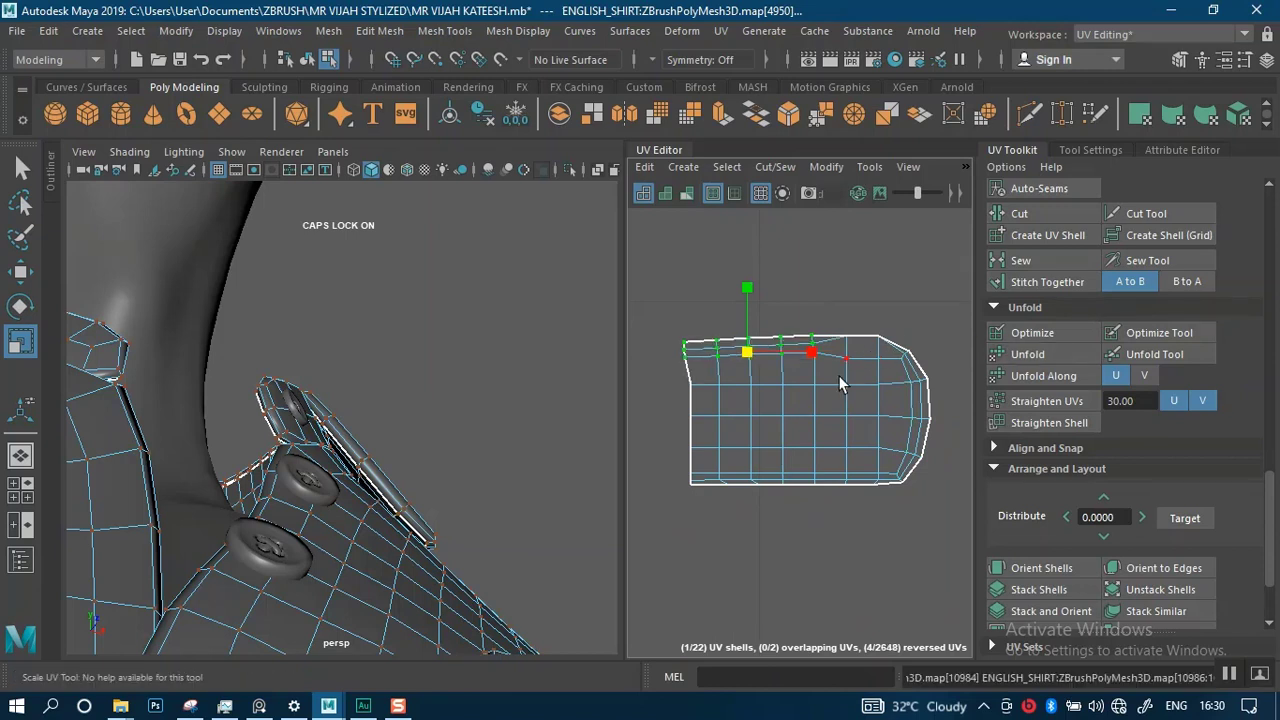
pyautogui.moveTo(678, 302); pyautogui.dragTo(708, 525)
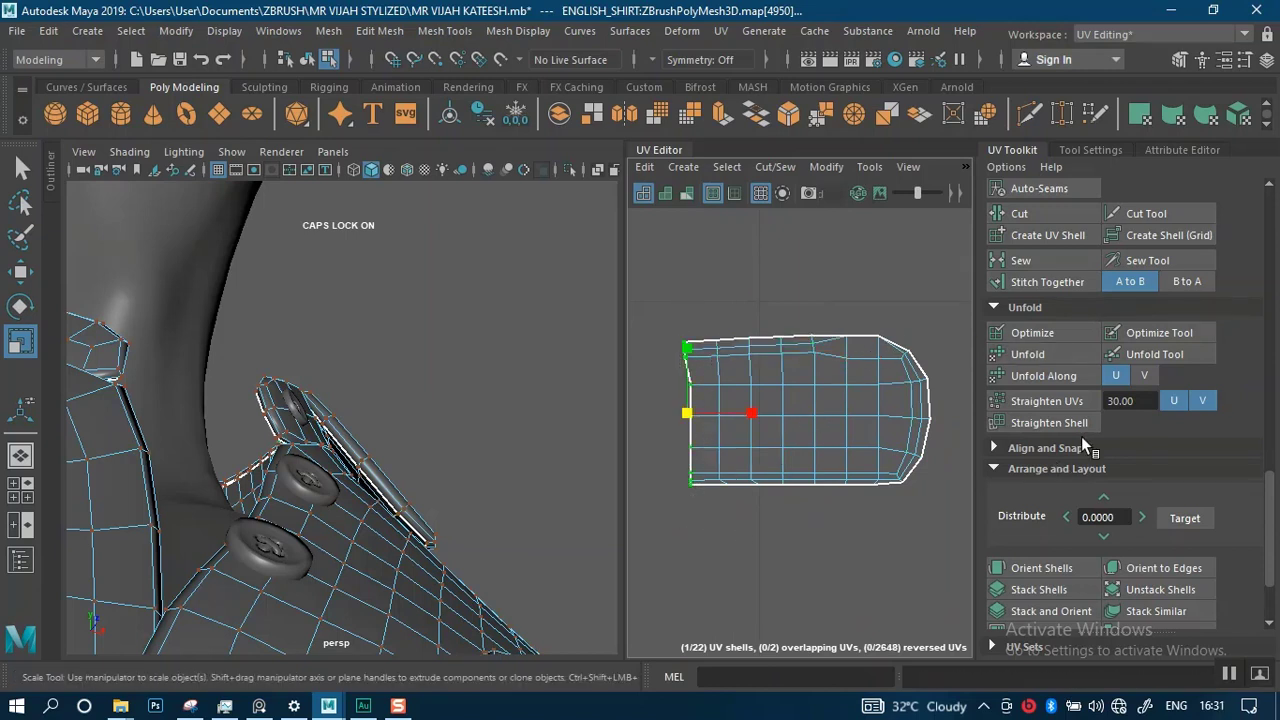
pyautogui.click(1055, 401)
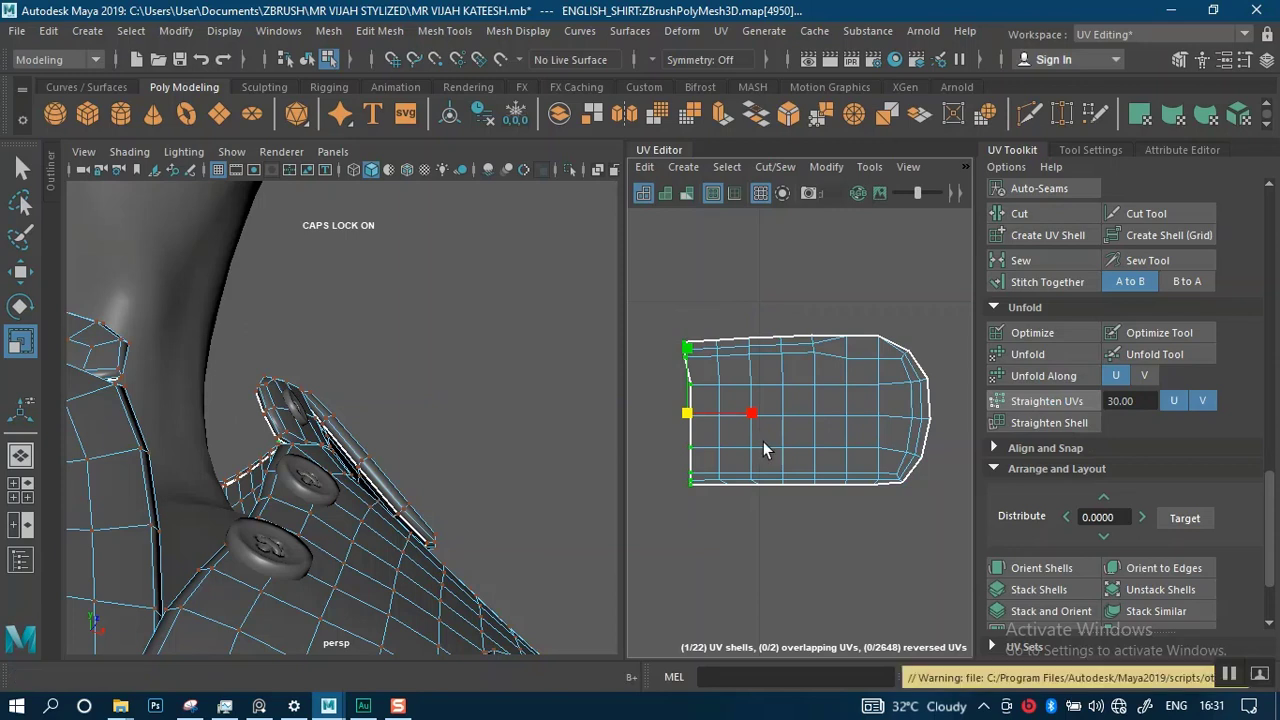
# - Unfold the top-right rows of the round-ended shell and flatten its left border column into a vertical line
pyautogui.scroll(5, 862, 392)
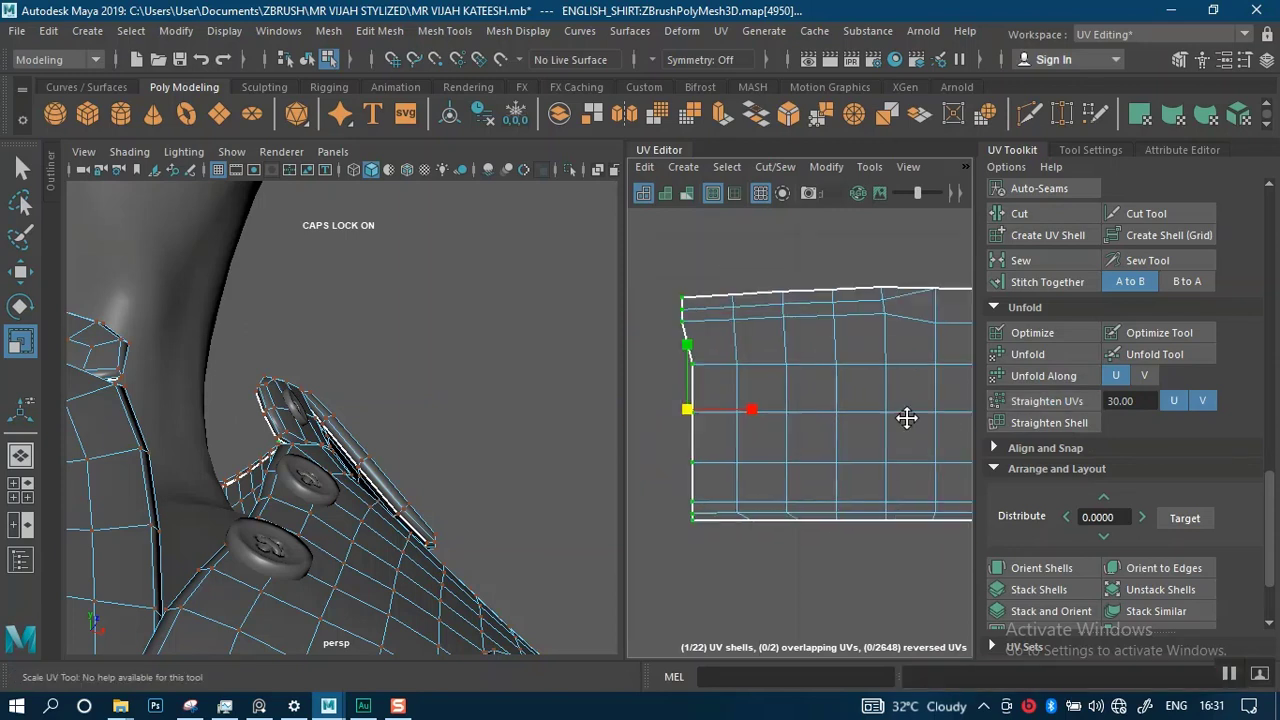
pyautogui.keyDown('alt'); pyautogui.moveTo(846, 380); pyautogui.dragTo(715, 433, button='middle'); pyautogui.keyUp('alt')
pyautogui.scroll(-1, 715, 433)
pyautogui.moveTo(757, 286); pyautogui.dragTo(938, 388)
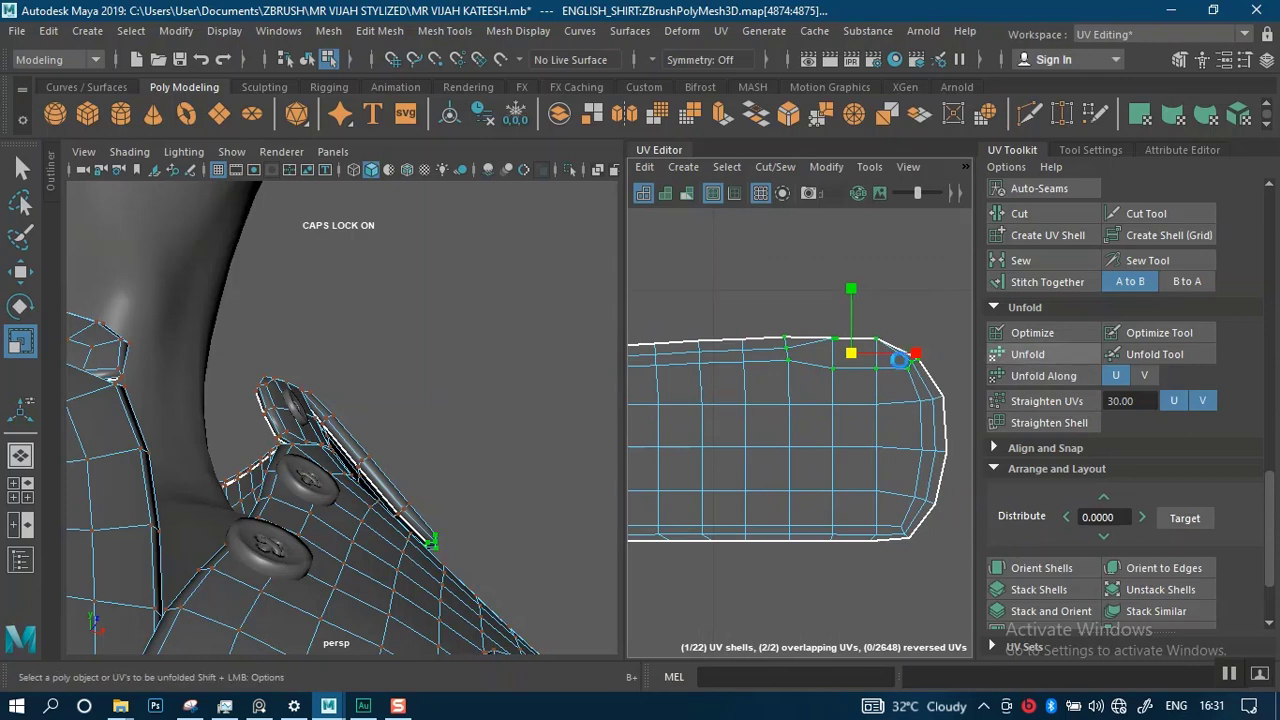
pyautogui.click(1030, 354)
pyautogui.press('r')
pyautogui.scroll(-2, 836, 394)
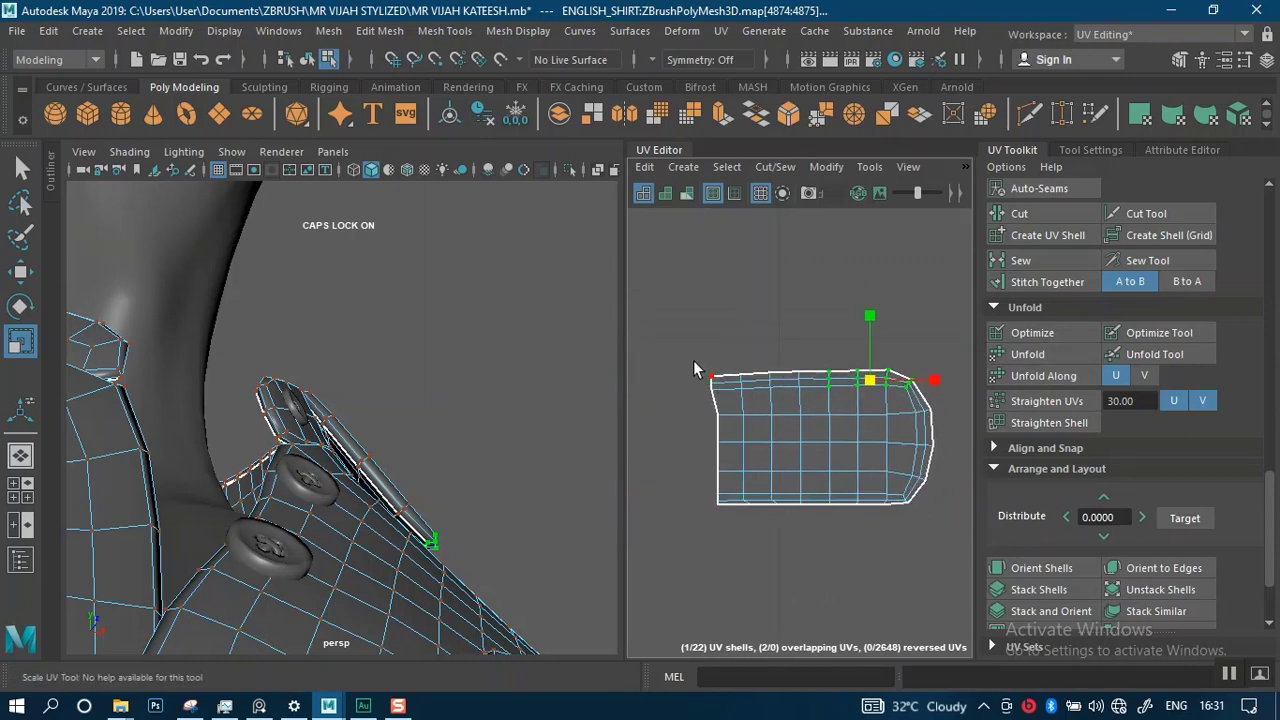
pyautogui.moveTo(730, 547); pyautogui.dragTo(731, 547)
pyautogui.moveTo(773, 437); pyautogui.dragTo(611, 442)
# - Switch to edge selection and select the full right border of the grid shell beside the round-ended one
pyautogui.scroll(-5, 726, 347)
pyautogui.keyDown('alt'); pyautogui.moveTo(730, 348); pyautogui.dragTo(836, 373, button='middle'); pyautogui.keyUp('alt')
pyautogui.scroll(3, 768, 440)
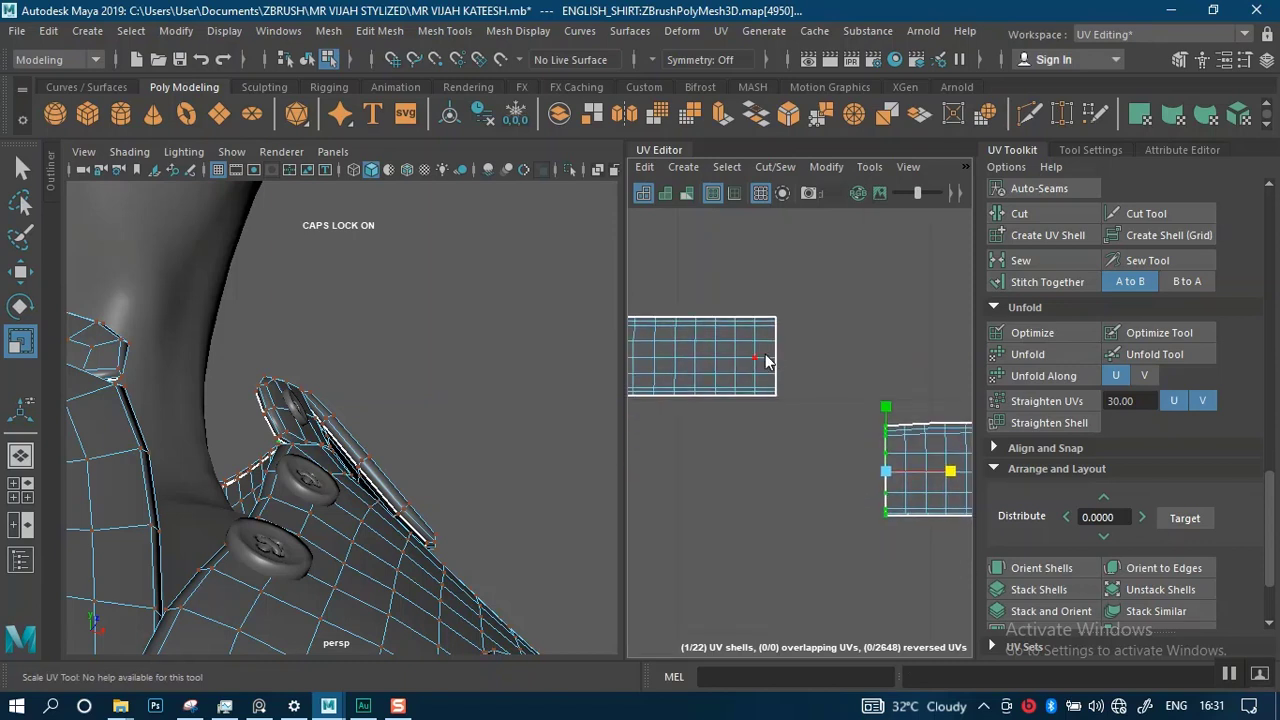
pyautogui.moveTo(766, 354); pyautogui.dragTo(766, 300, button='right')
pyautogui.scroll(3, 775, 329)
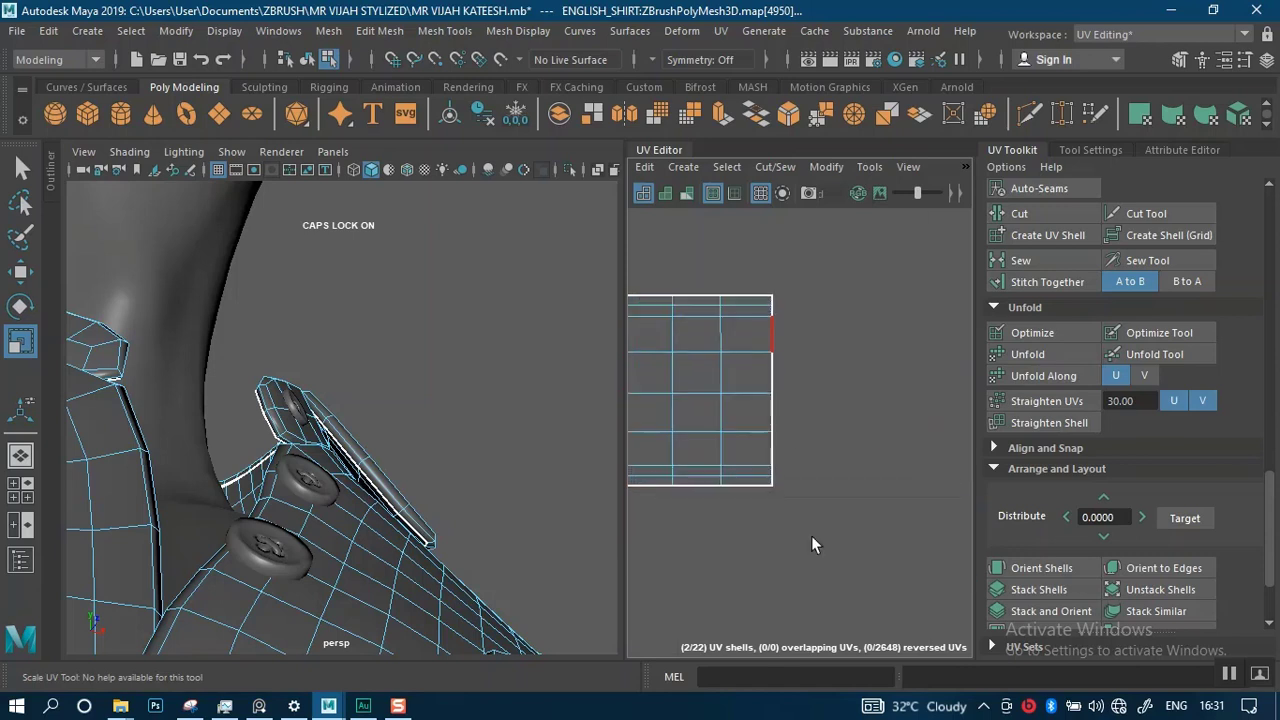
pyautogui.click(779, 306)
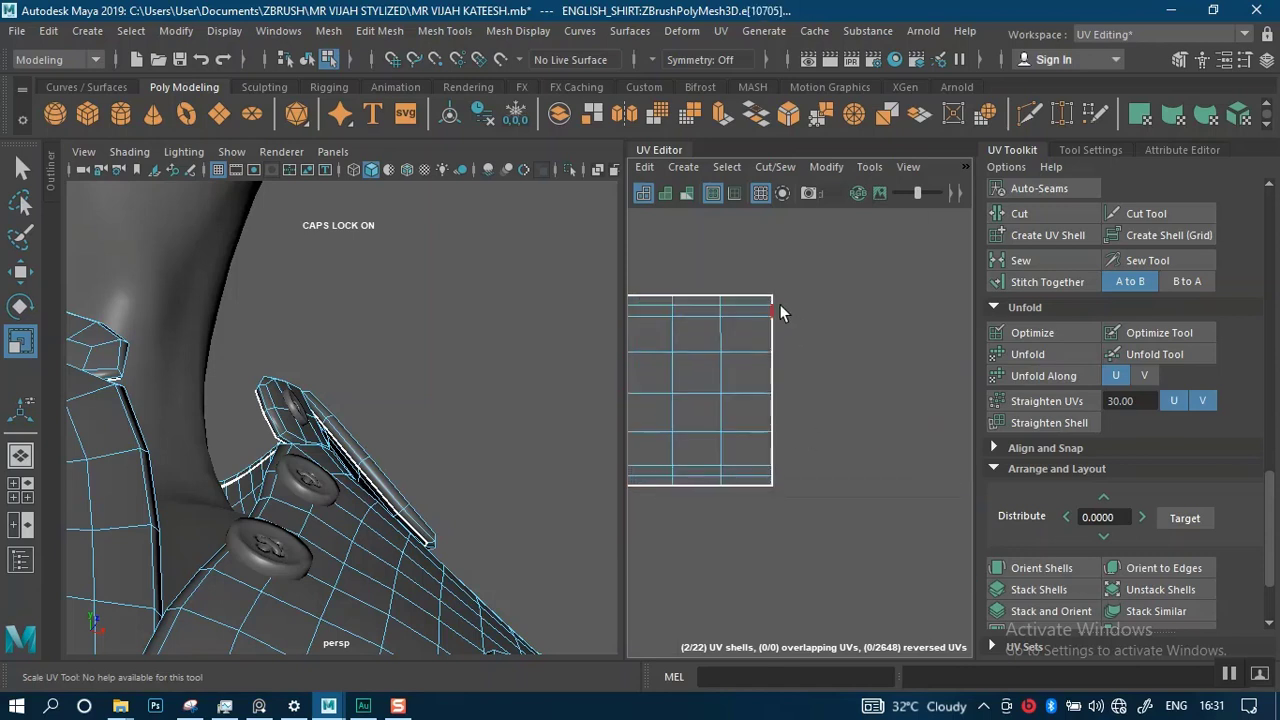
pyautogui.keyDown('shift'); pyautogui.doubleClick(774, 481); pyautogui.keyUp('shift')
# - Add the full right border edges of the next two grid shells to the left to the selection
pyautogui.keyDown('alt'); pyautogui.moveTo(743, 453); pyautogui.dragTo(985, 458, button='middle'); pyautogui.keyUp('alt')
pyautogui.scroll(-3, 862, 415)
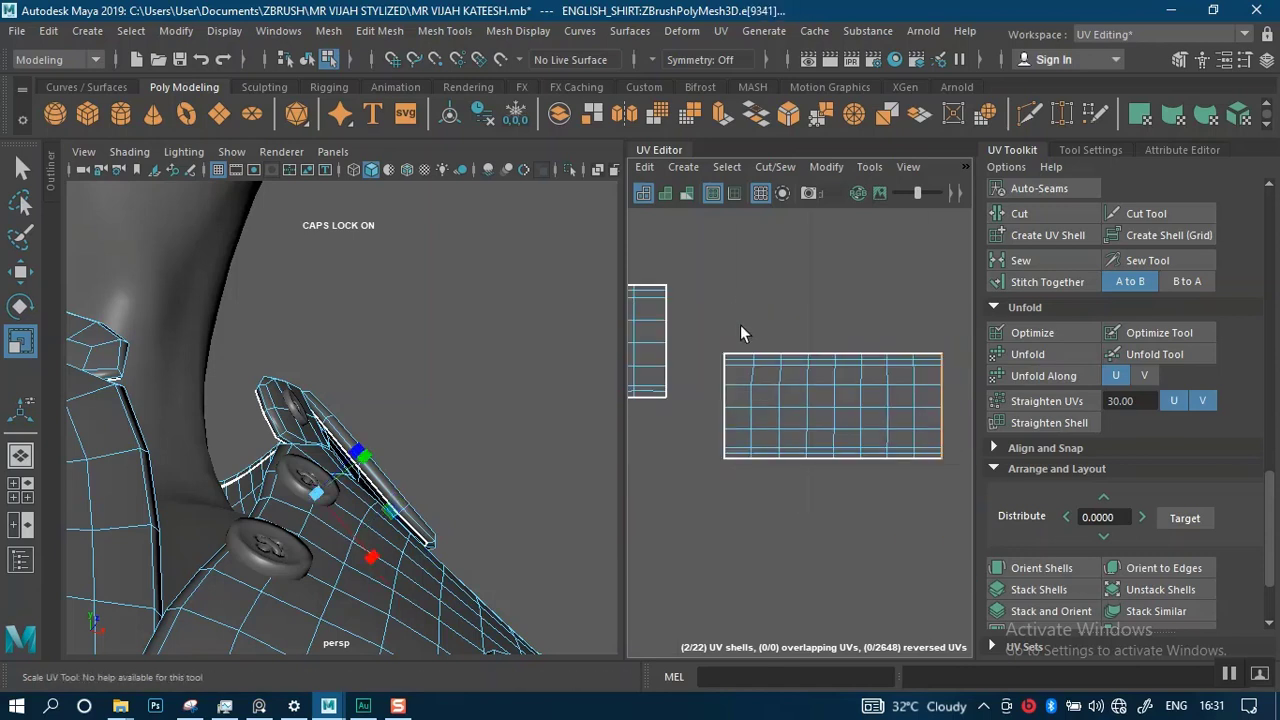
pyautogui.keyDown('alt'); pyautogui.moveTo(730, 308); pyautogui.dragTo(866, 344, button='middle'); pyautogui.keyUp('alt')
pyautogui.scroll(4, 866, 344)
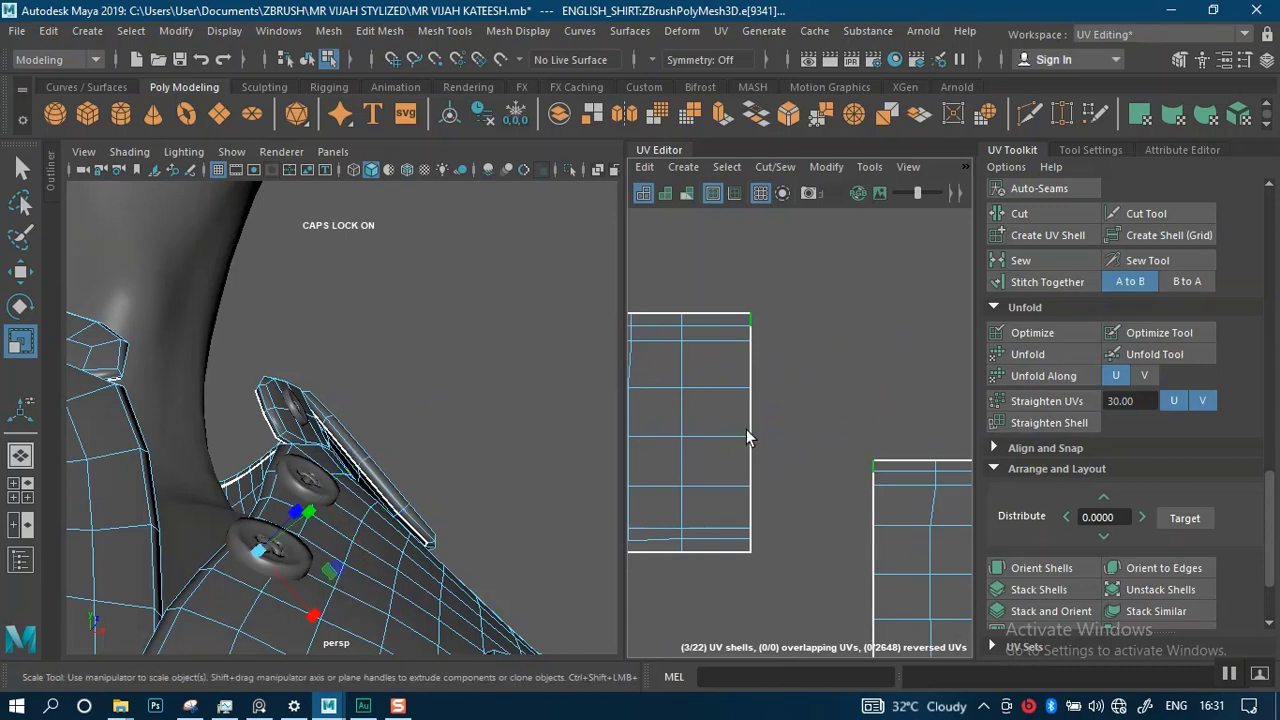
pyautogui.doubleClick(756, 546)
pyautogui.scroll(-4, 836, 540)
pyautogui.keyDown('alt'); pyautogui.moveTo(735, 463); pyautogui.dragTo(946, 361, button='middle'); pyautogui.keyUp('alt')
pyautogui.scroll(2, 808, 380)
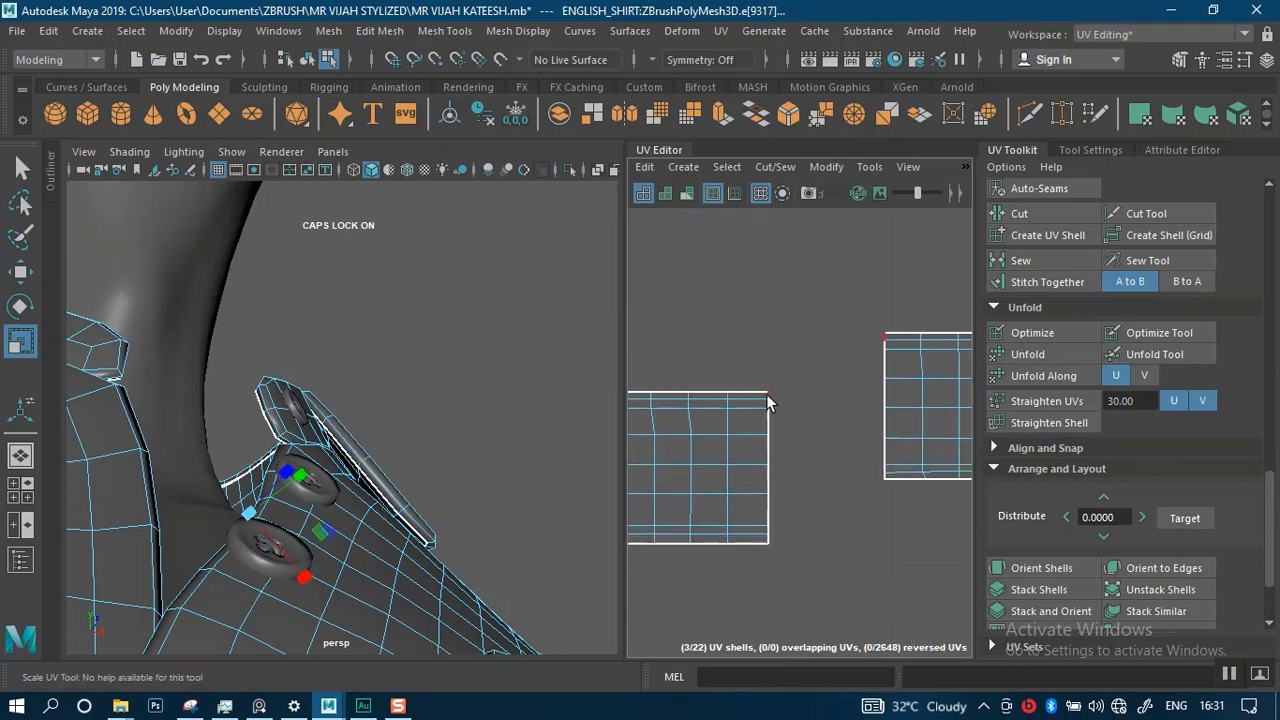
pyautogui.click(766, 397)
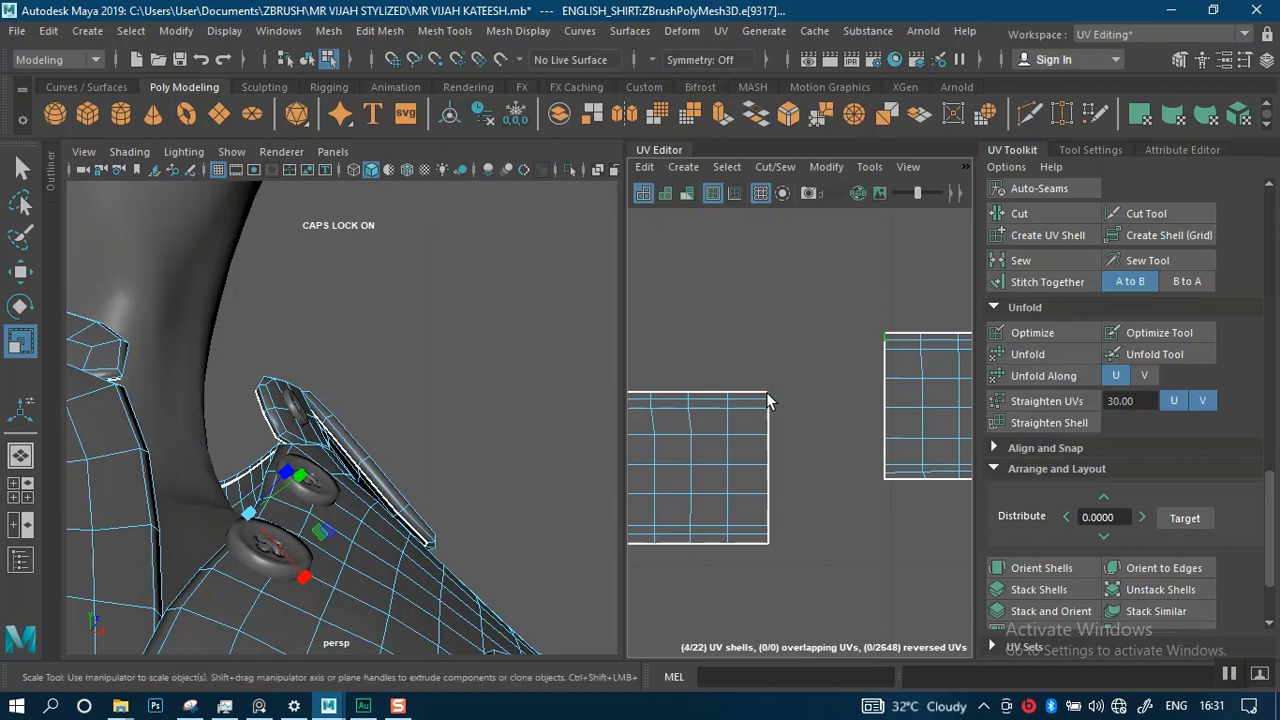
pyautogui.keyDown('shift'); pyautogui.doubleClick(772, 538); pyautogui.keyUp('shift')
# - Add the right border edges of the leftmost shell to the selection and stitch the shells together A to B
pyautogui.scroll(-7, 797, 477)
pyautogui.keyDown('alt'); pyautogui.moveTo(727, 457); pyautogui.dragTo(838, 310, button='middle'); pyautogui.keyUp('alt')
pyautogui.scroll(1, 774, 401)
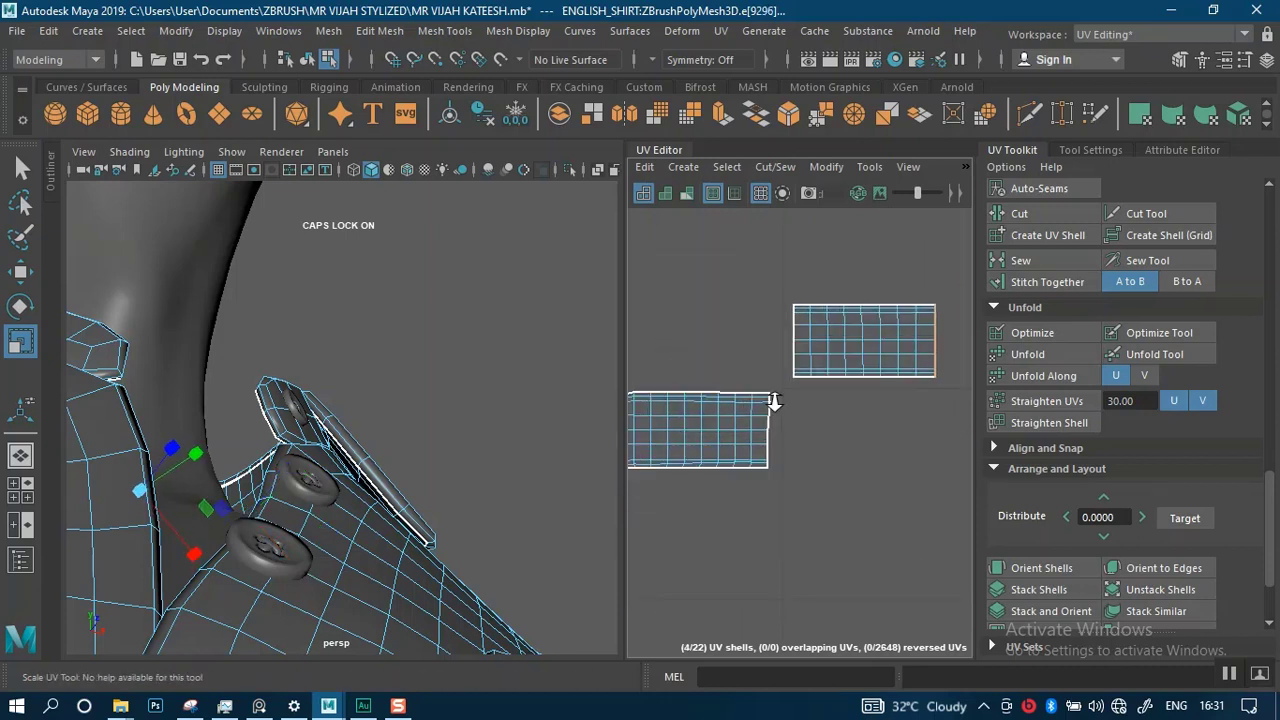
pyautogui.keyDown('alt'); pyautogui.moveTo(774, 401); pyautogui.dragTo(788, 440, button='right'); pyautogui.keyUp('alt')
pyautogui.keyDown('alt'); pyautogui.moveTo(776, 341); pyautogui.dragTo(715, 395, button='middle'); pyautogui.keyUp('alt')
pyautogui.keyDown('alt'); pyautogui.moveTo(722, 412); pyautogui.dragTo(775, 488, button='right'); pyautogui.keyUp('alt')
pyautogui.keyDown('alt'); pyautogui.moveTo(737, 397); pyautogui.dragTo(790, 302, button='middle'); pyautogui.keyUp('alt')
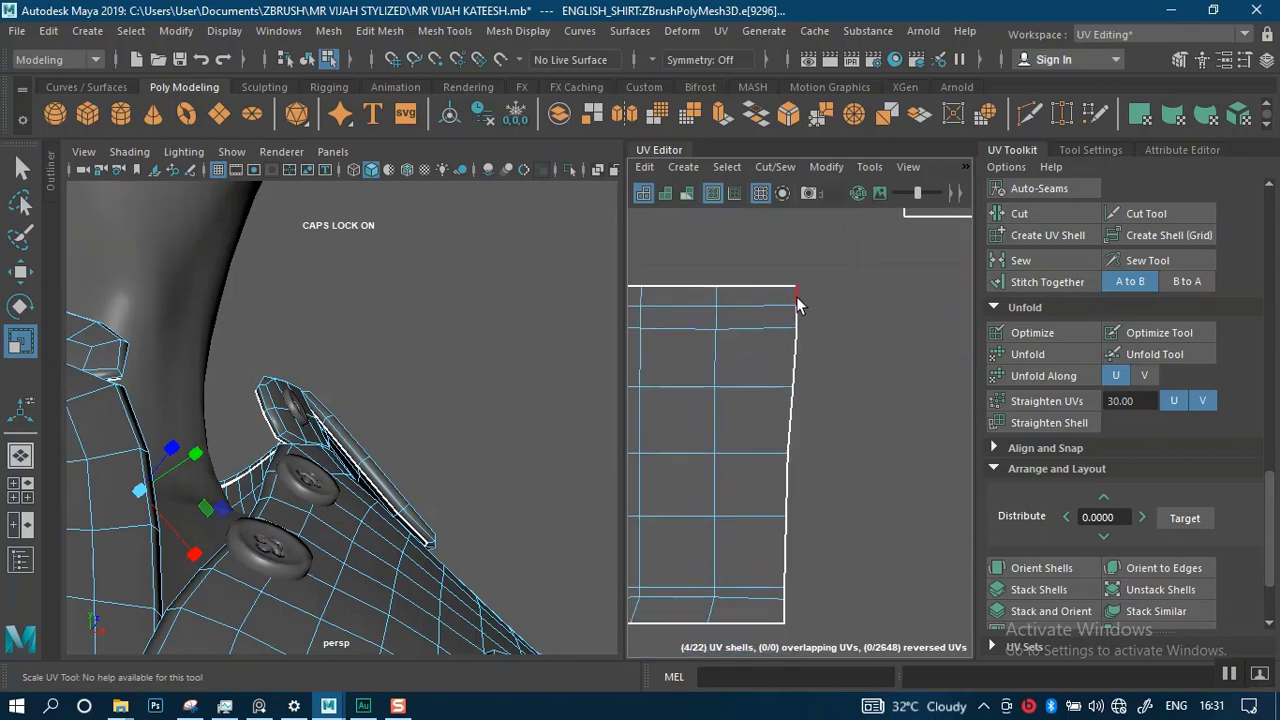
pyautogui.keyDown('shift'); pyautogui.doubleClick(785, 615); pyautogui.keyUp('shift')
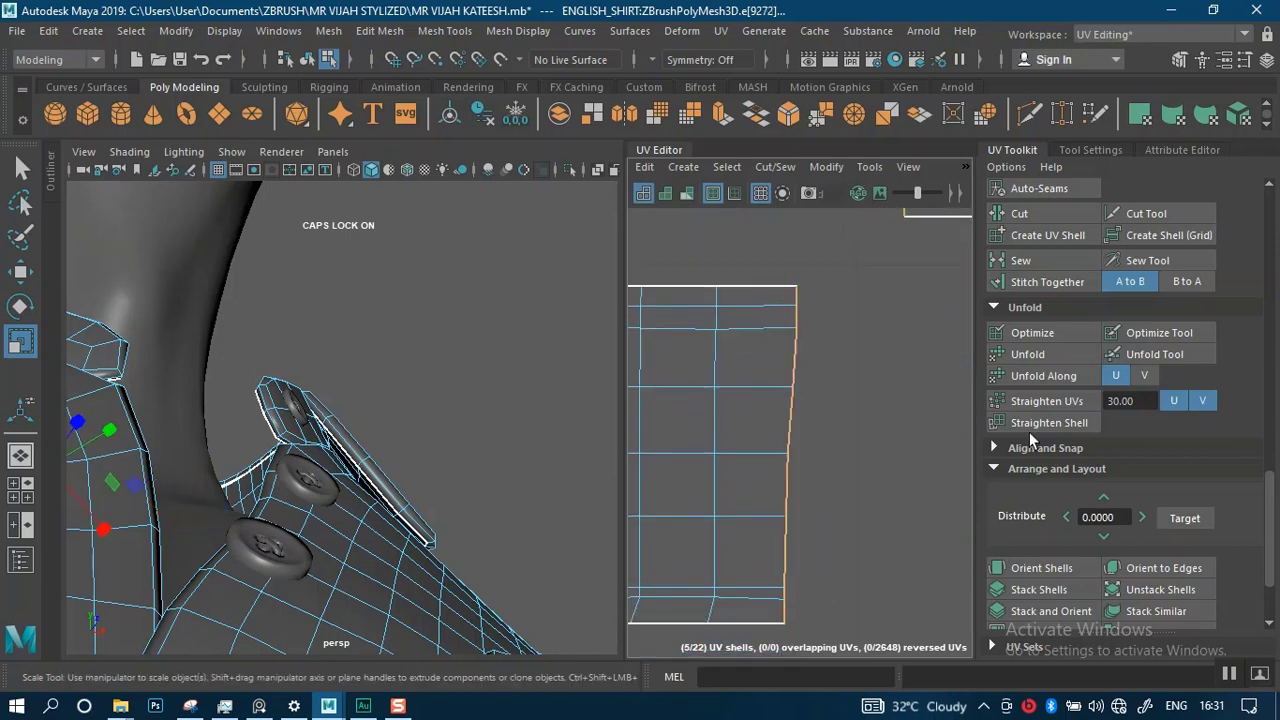
pyautogui.click(1036, 287)
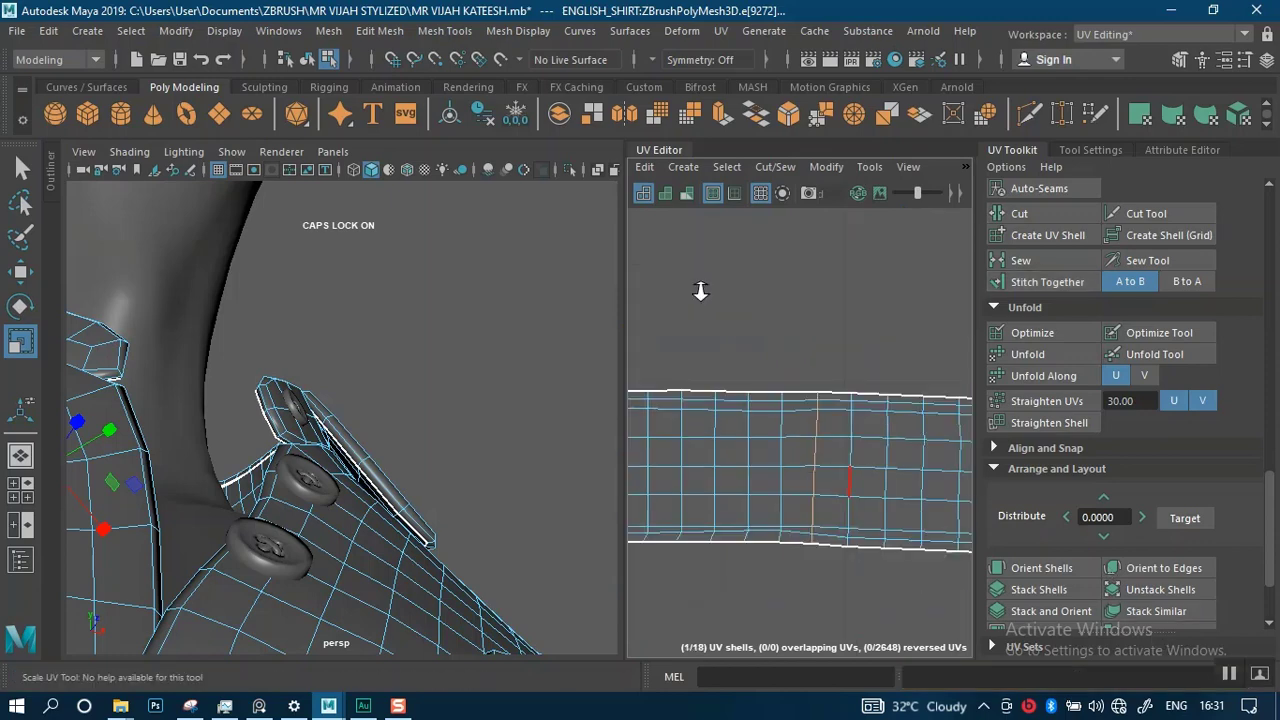
# - Select the whole stitched strip shell and rotate it slightly until it lies horizontally level
pyautogui.keyDown('alt'); pyautogui.moveTo(657, 279); pyautogui.dragTo(760, 440, button='right'); pyautogui.keyUp('alt')
pyautogui.keyDown('alt'); pyautogui.moveTo(836, 470); pyautogui.dragTo(770, 430, button='middle'); pyautogui.keyUp('alt')
pyautogui.keyDown('alt'); pyautogui.moveTo(770, 430); pyautogui.dragTo(801, 529, button='right'); pyautogui.keyUp('alt')
pyautogui.keyDown('alt'); pyautogui.moveTo(768, 492); pyautogui.dragTo(862, 437, button='middle'); pyautogui.keyUp('alt')
pyautogui.keyDown('alt'); pyautogui.moveTo(862, 437); pyautogui.dragTo(798, 339, button='right'); pyautogui.keyUp('alt')
pyautogui.scroll(-3, 817, 440)
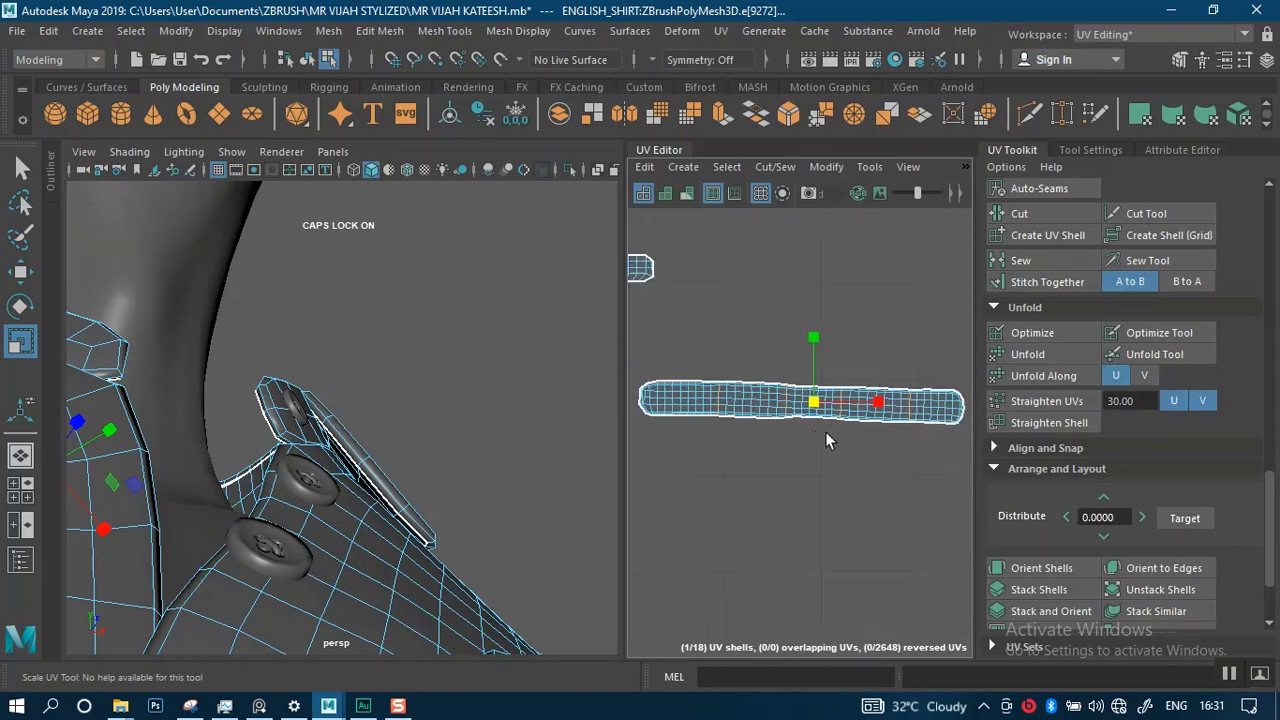
pyautogui.scroll(-2, 773, 388)
pyautogui.scroll(1, 793, 445)
pyautogui.moveTo(873, 427); pyautogui.dragTo(830, 411, button='right')
pyautogui.click(877, 415)
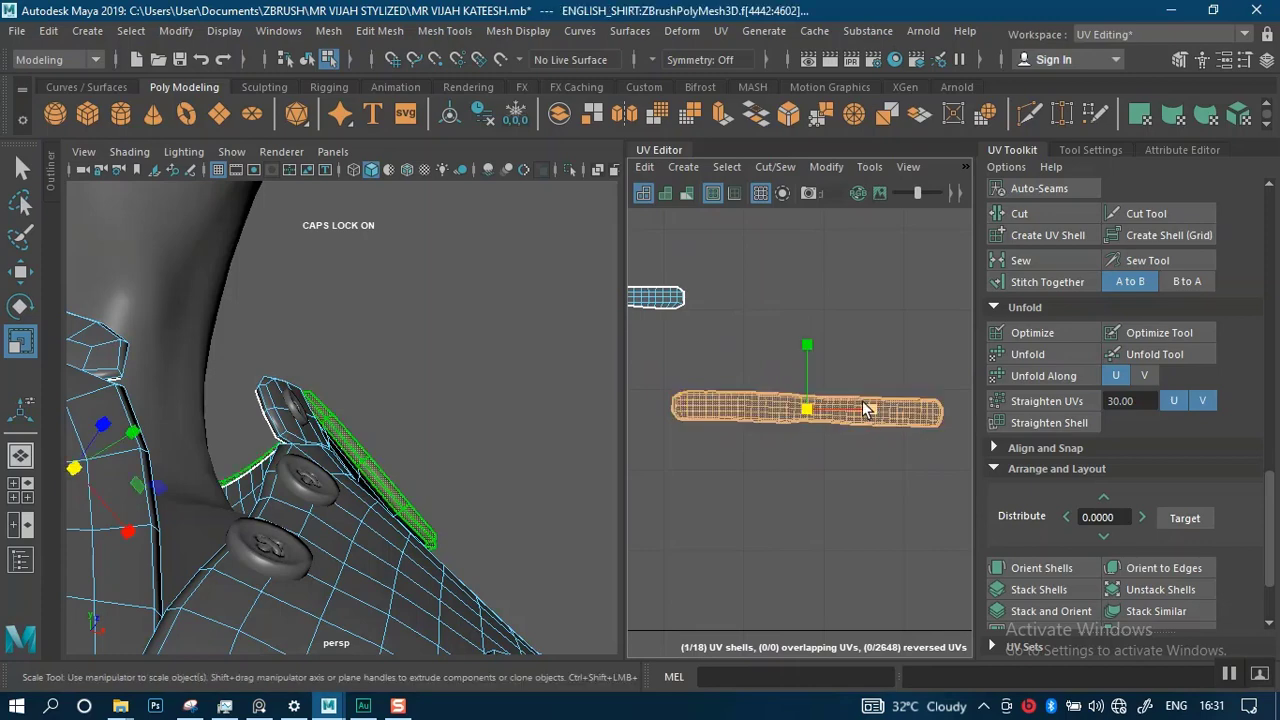
pyautogui.press('e')
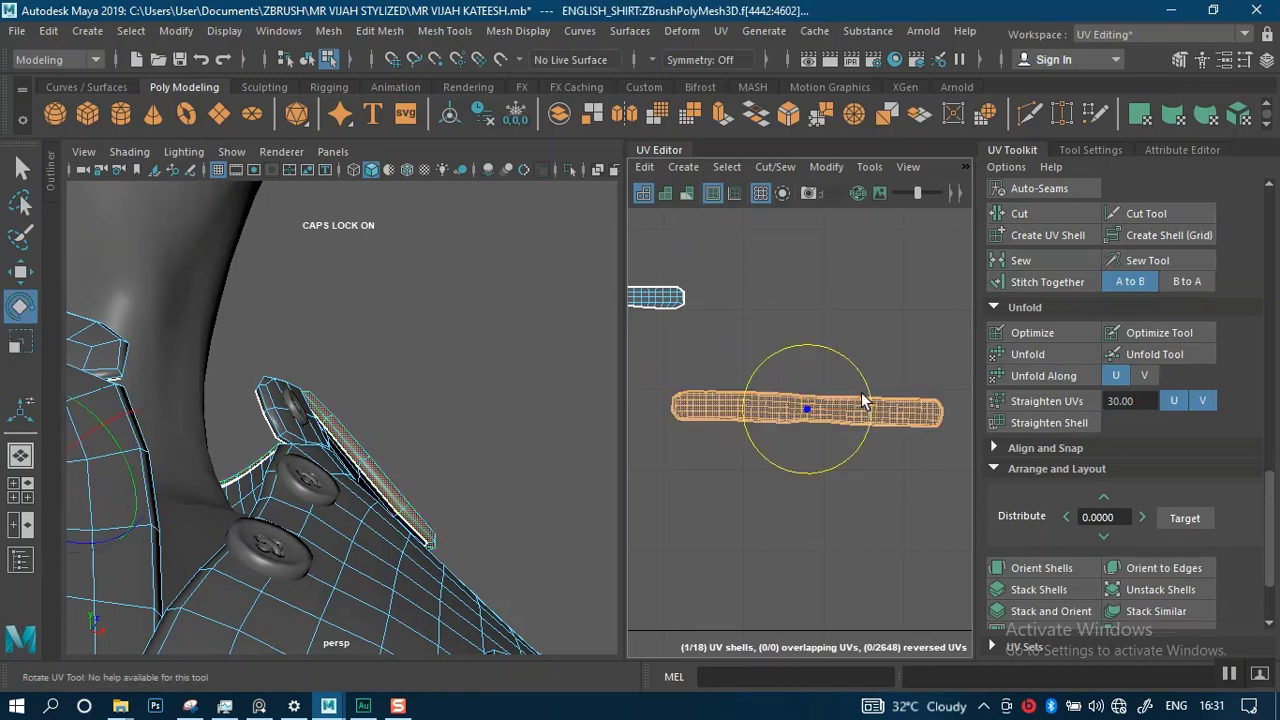
pyautogui.moveTo(862, 390); pyautogui.dragTo(862, 389)
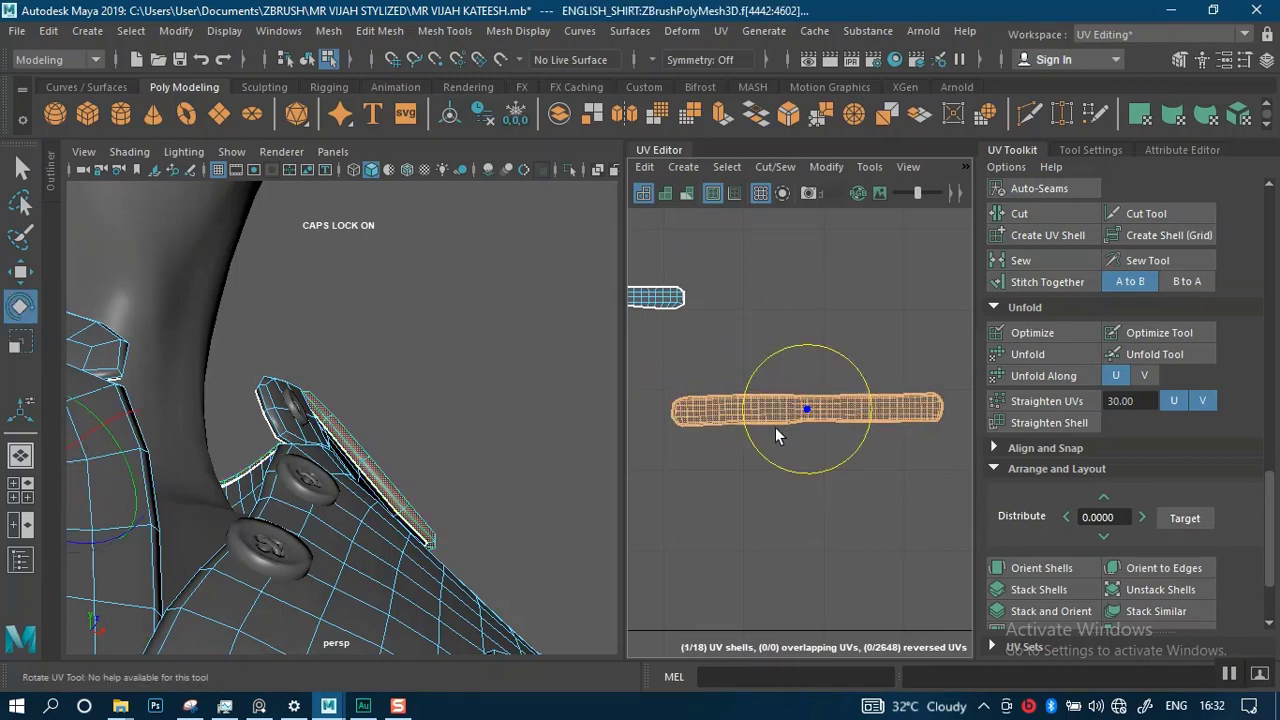
# - Select the two thin curved shells above the remaining shirt shells and move them to the empty UV space up and right of the 0–1 tile
pyautogui.scroll(-5, 775, 430)
pyautogui.scroll(5, 763, 324)
pyautogui.keyDown('alt'); pyautogui.moveTo(775, 530); pyautogui.dragTo(743, 403, button='middle'); pyautogui.keyUp('alt')
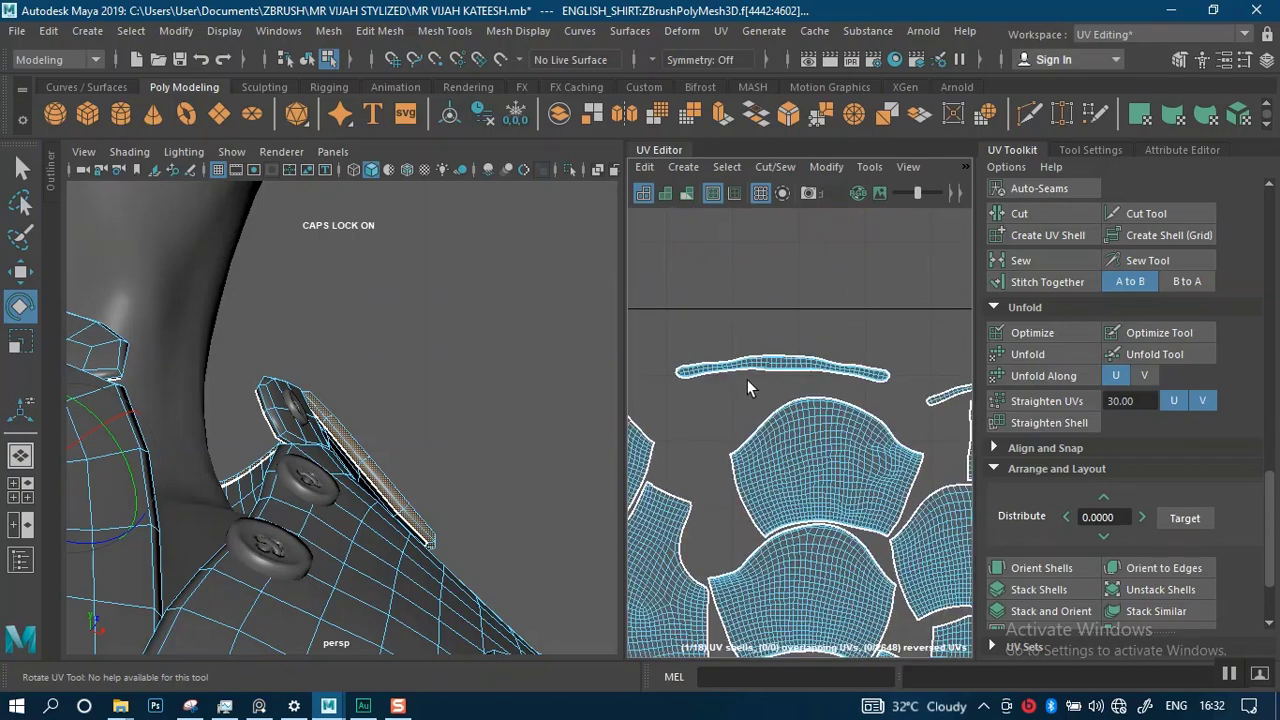
pyautogui.scroll(5, 750, 388)
pyautogui.keyDown('alt'); pyautogui.moveTo(830, 480); pyautogui.dragTo(640, 536, button='middle'); pyautogui.keyUp('alt')
pyautogui.scroll(-2, 780, 475)
pyautogui.keyDown('alt'); pyautogui.moveTo(798, 436); pyautogui.dragTo(628, 421, button='middle'); pyautogui.keyUp('alt')
pyautogui.scroll(3, 800, 480)
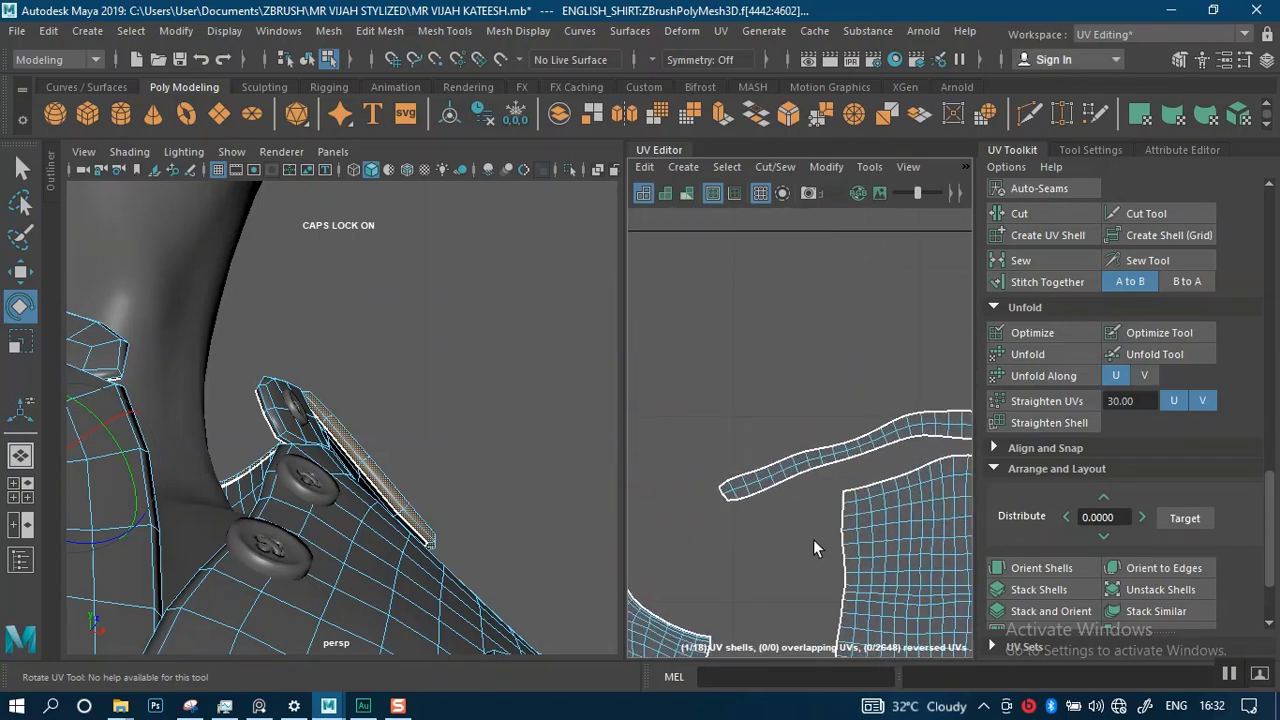
pyautogui.scroll(-6, 811, 480)
pyautogui.keyDown('alt'); pyautogui.moveTo(743, 416); pyautogui.dragTo(867, 390, button='middle'); pyautogui.keyUp('alt')
pyautogui.click(790, 420)
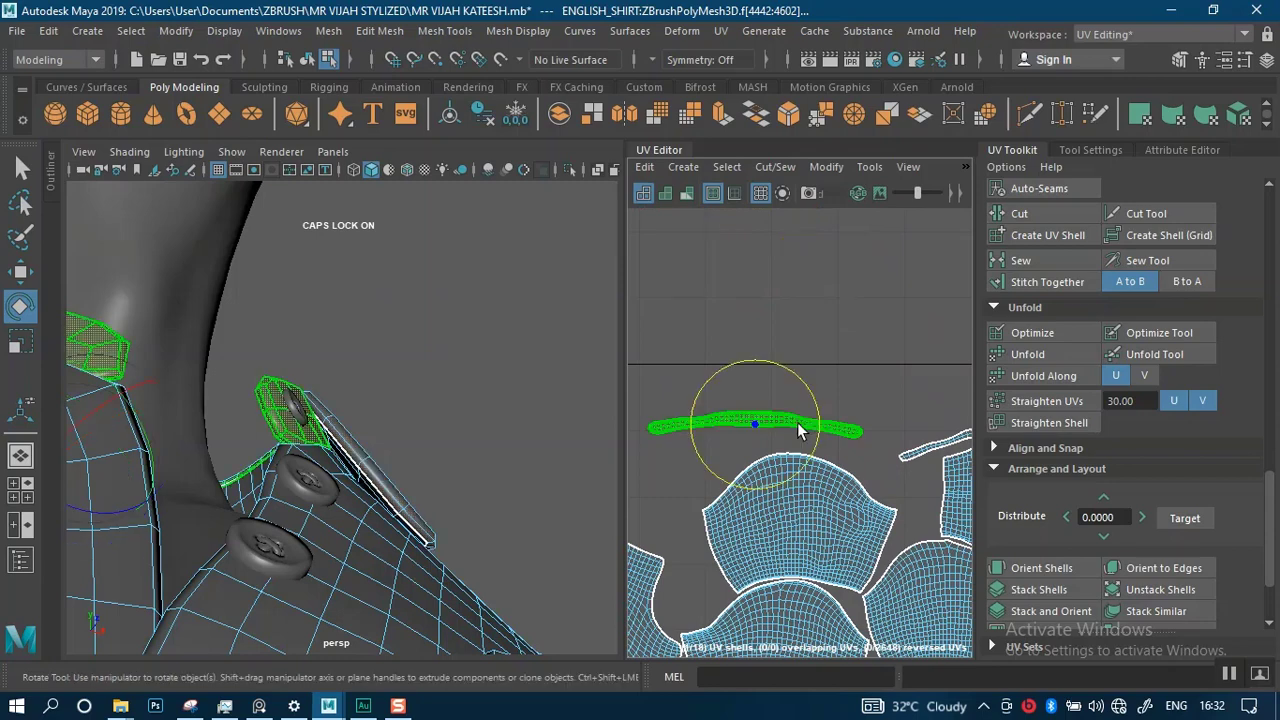
pyautogui.keyDown('shift'); pyautogui.click(935, 445); pyautogui.keyUp('shift')
pyautogui.scroll(-3, 809, 481)
pyautogui.keyDown('alt'); pyautogui.moveTo(752, 358); pyautogui.dragTo(736, 369, button='right'); pyautogui.keyUp('alt')
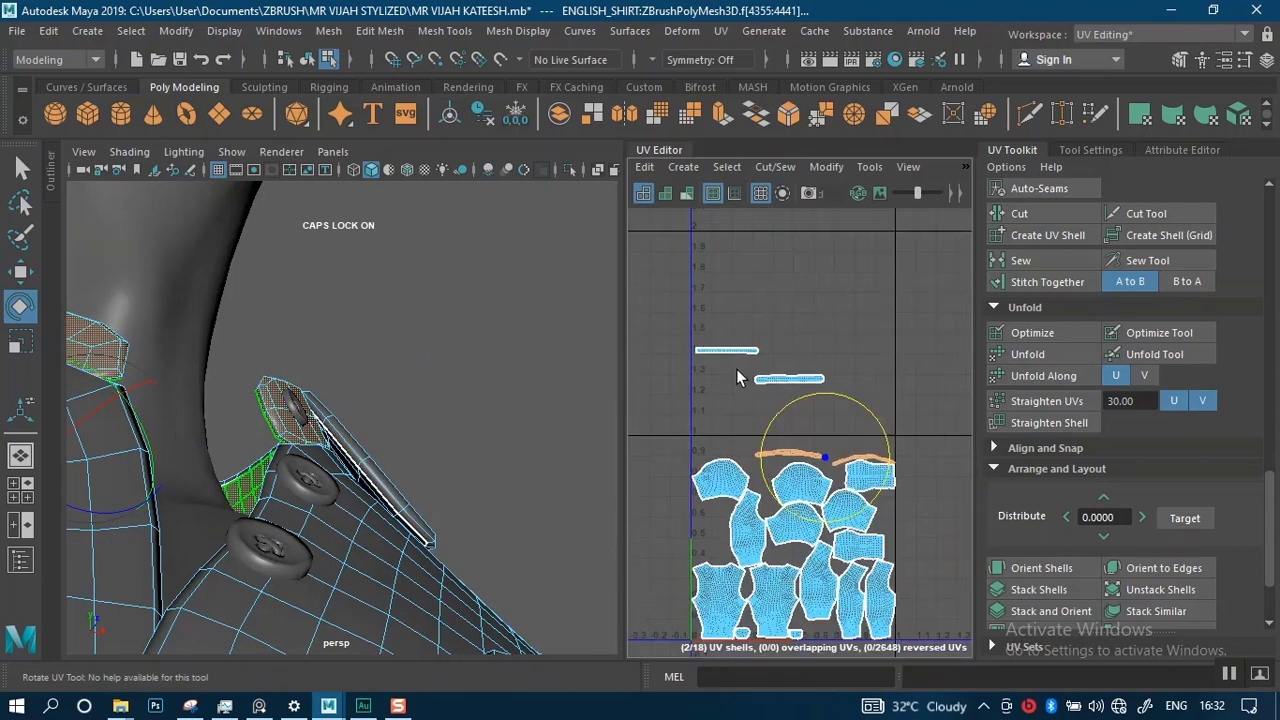
pyautogui.press('w')
pyautogui.keyDown('alt'); pyautogui.moveTo(810, 460); pyautogui.dragTo(738, 489, button='middle'); pyautogui.keyUp('alt')
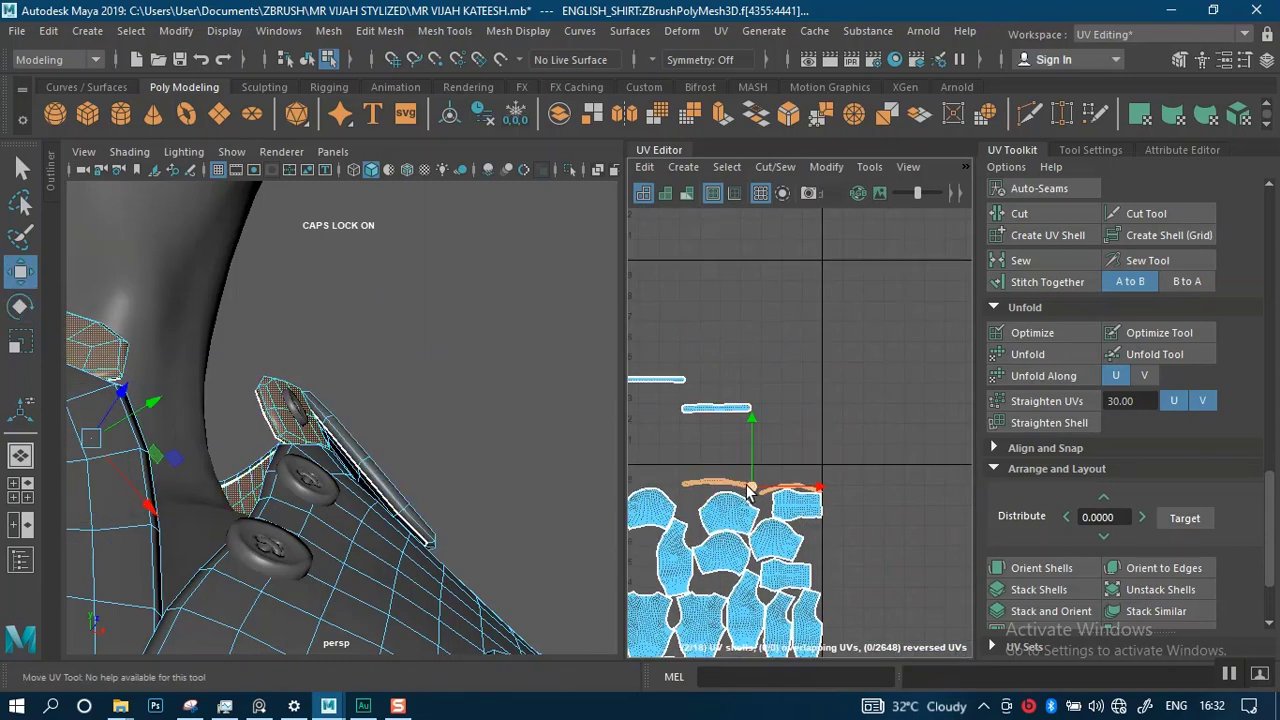
pyautogui.moveTo(748, 490); pyautogui.dragTo(906, 372)
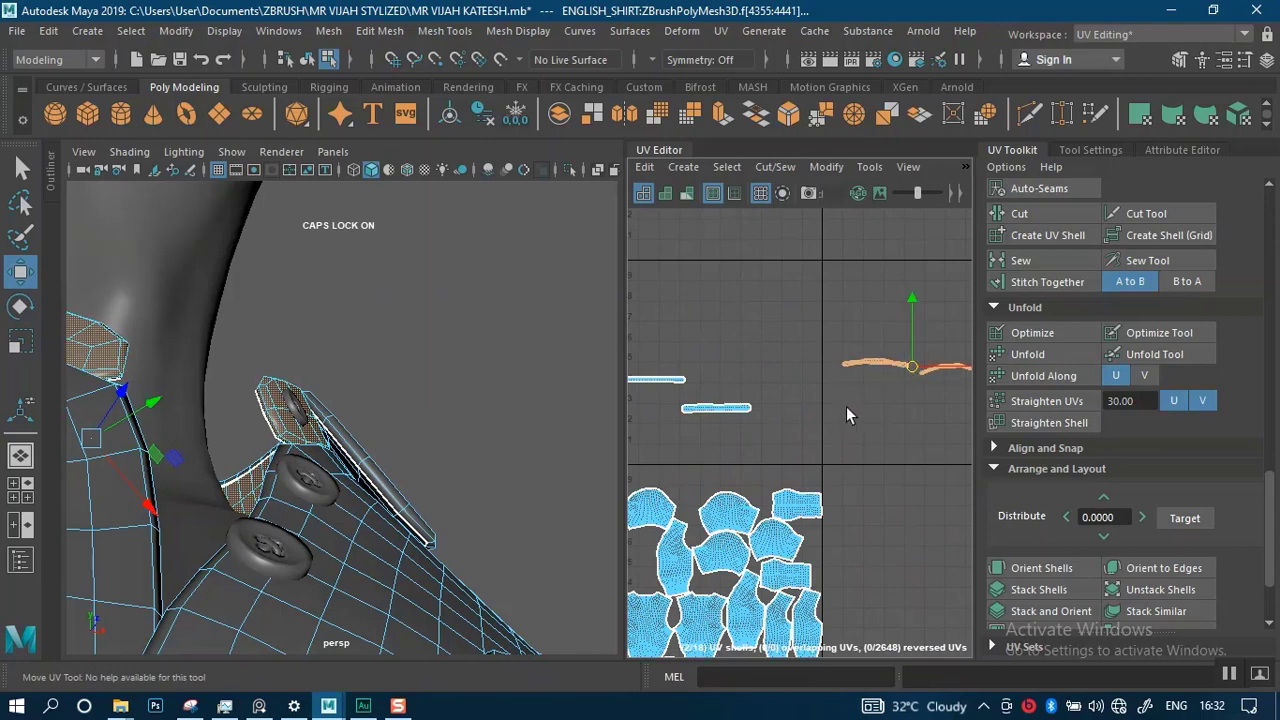
# - Cut the left one of the two curved shells in two along the full vertical edge column near its middle
pyautogui.keyDown('alt'); pyautogui.moveTo(846, 406); pyautogui.dragTo(743, 399, button='middle'); pyautogui.keyUp('alt')
pyautogui.scroll(5, 780, 522)
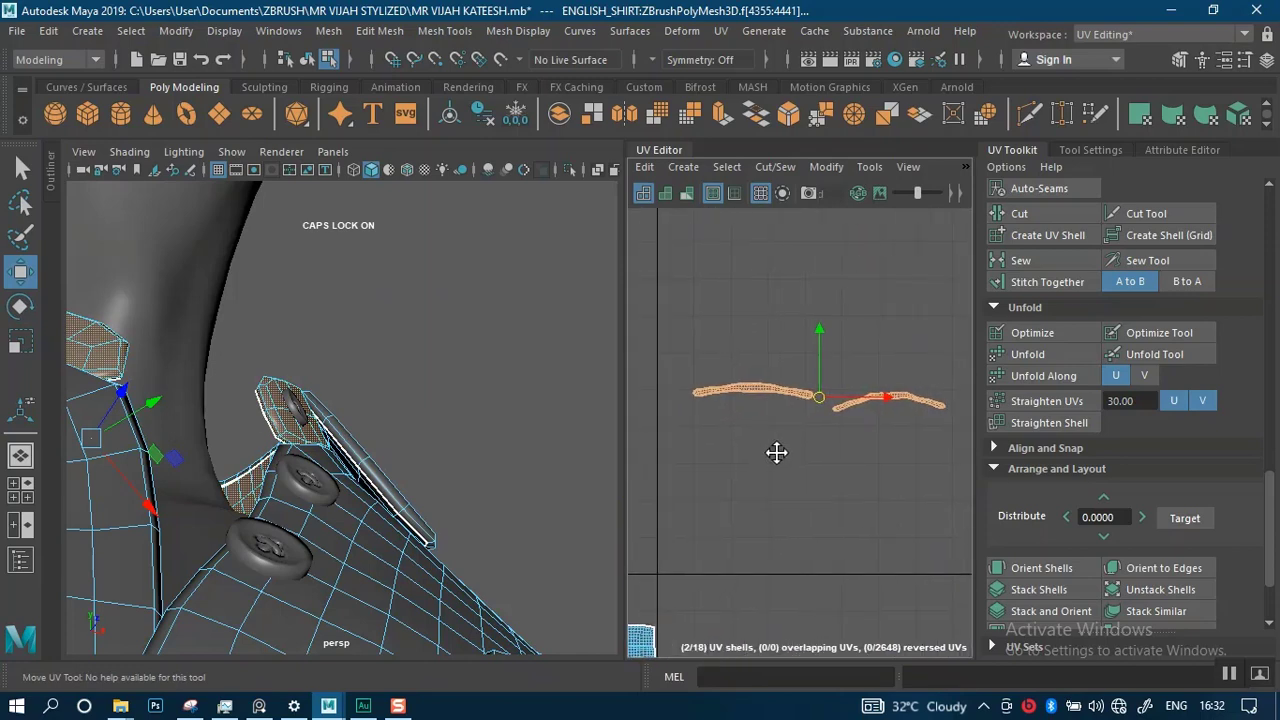
pyautogui.keyDown('alt'); pyautogui.moveTo(762, 461); pyautogui.dragTo(860, 461, button='middle'); pyautogui.keyUp('alt')
pyautogui.keyDown('alt'); pyautogui.moveTo(794, 436); pyautogui.dragTo(774, 400, button='right'); pyautogui.keyUp('alt')
pyautogui.keyDown('alt'); pyautogui.moveTo(774, 397); pyautogui.dragTo(767, 366, button='middle'); pyautogui.keyUp('alt')
pyautogui.keyDown('alt'); pyautogui.moveTo(770, 364); pyautogui.dragTo(778, 481, button='right'); pyautogui.keyUp('alt')
pyautogui.scroll(4, 780, 481)
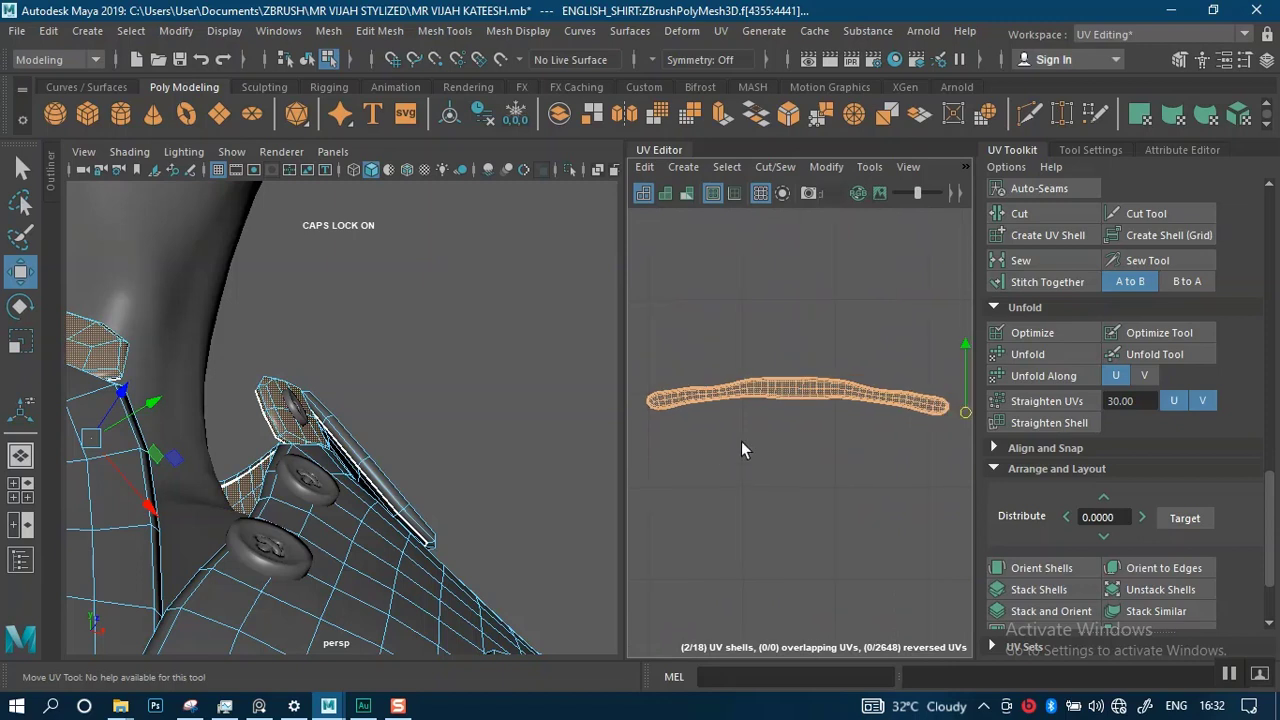
pyautogui.scroll(-3, 774, 380)
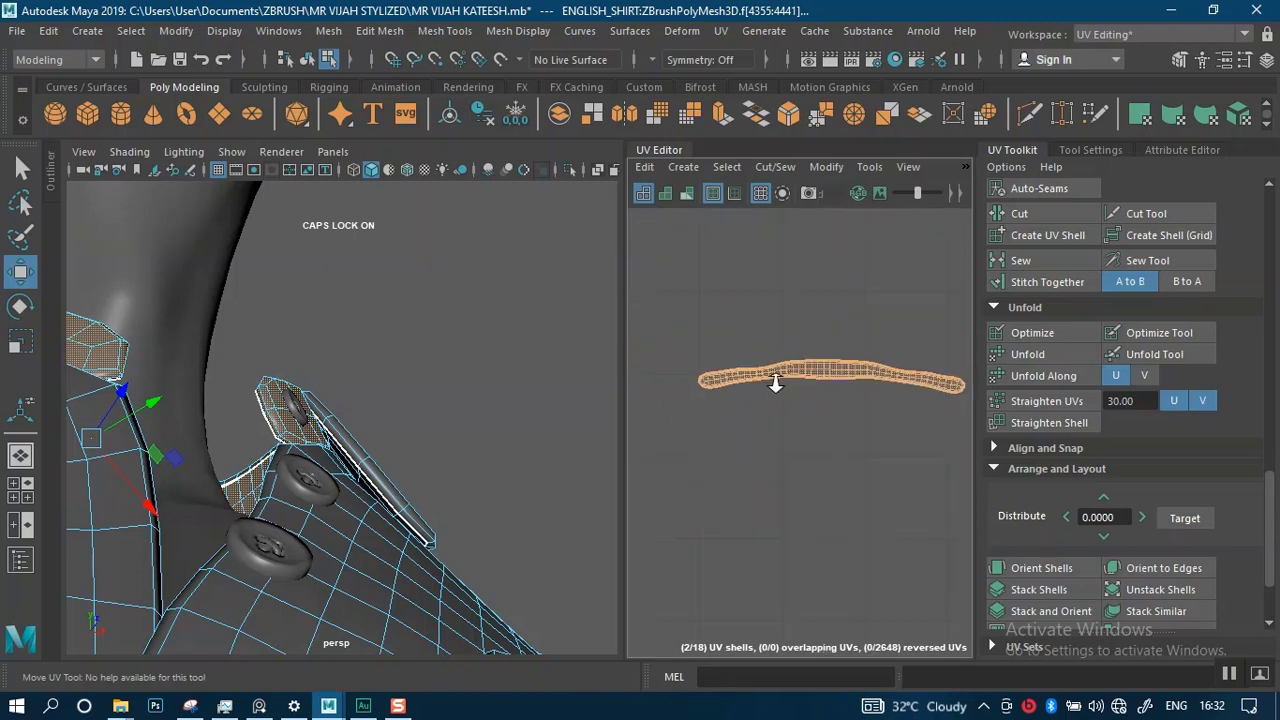
pyautogui.keyDown('alt'); pyautogui.moveTo(811, 372); pyautogui.dragTo(769, 342, button='middle'); pyautogui.keyUp('alt')
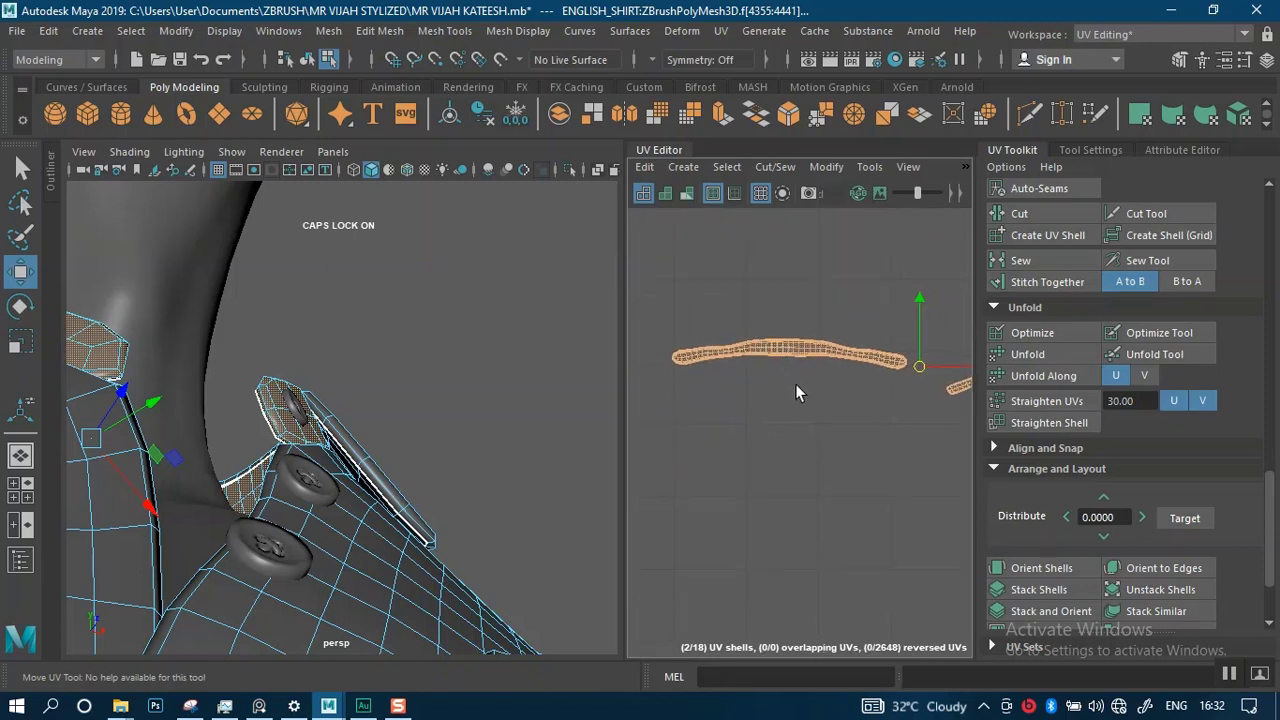
pyautogui.click(797, 386)
pyautogui.keyDown('alt'); pyautogui.moveTo(785, 366); pyautogui.dragTo(819, 428, button='right'); pyautogui.keyUp('alt')
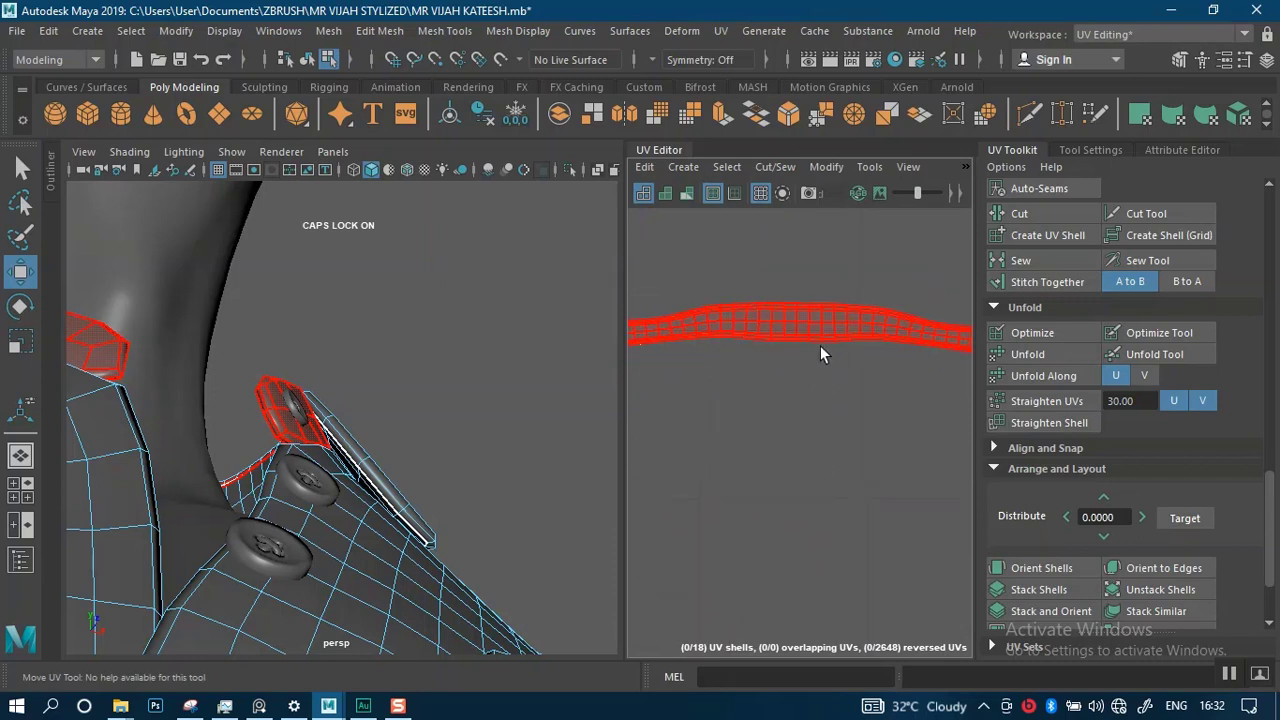
pyautogui.moveTo(820, 345); pyautogui.dragTo(811, 293, button='right')
pyautogui.click(781, 297)
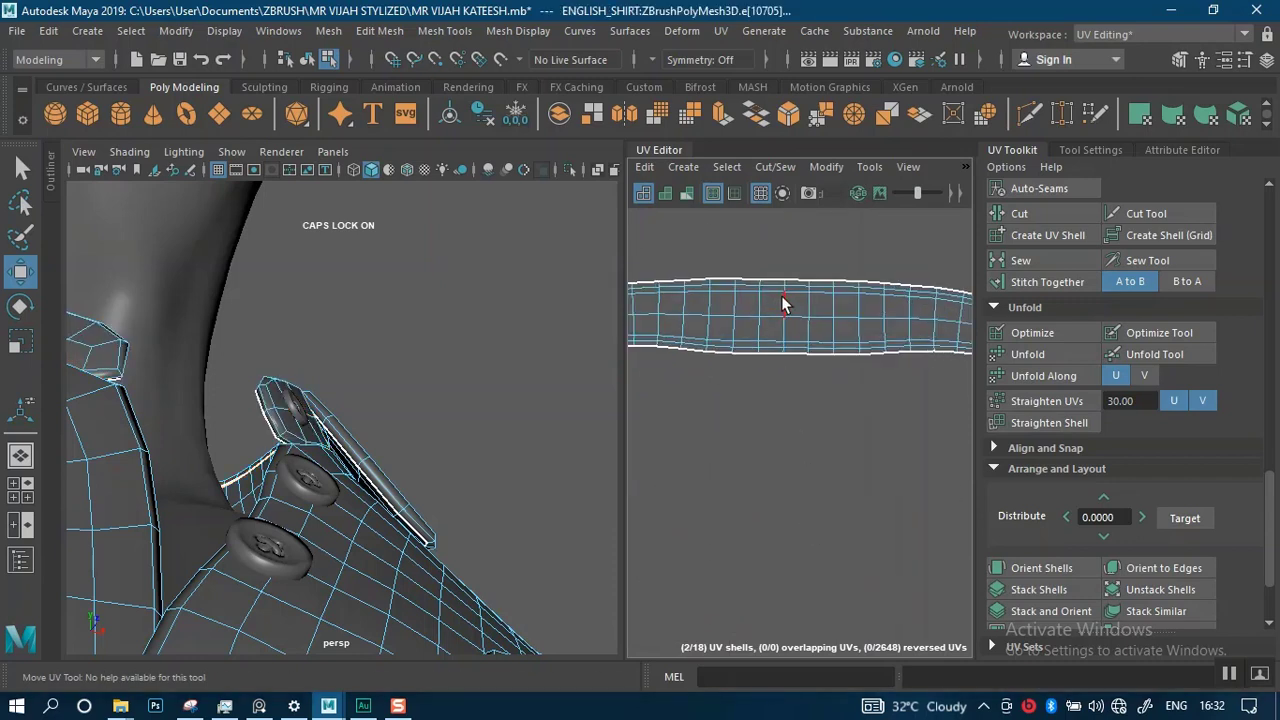
pyautogui.doubleClick(781, 297)
pyautogui.click(782, 299)
pyautogui.keyDown('alt'); pyautogui.moveTo(792, 374); pyautogui.dragTo(898, 405, button='middle'); pyautogui.keyUp('alt')
pyautogui.keyDown('alt'); pyautogui.moveTo(829, 373); pyautogui.dragTo(734, 380, button='right'); pyautogui.keyUp('alt')
pyautogui.click(1019, 213)
# - Move the left half of the cut shell up away from the right half and rotate it to lie roughly horizontal
pyautogui.rightClick(766, 378)
pyautogui.click(749, 384)
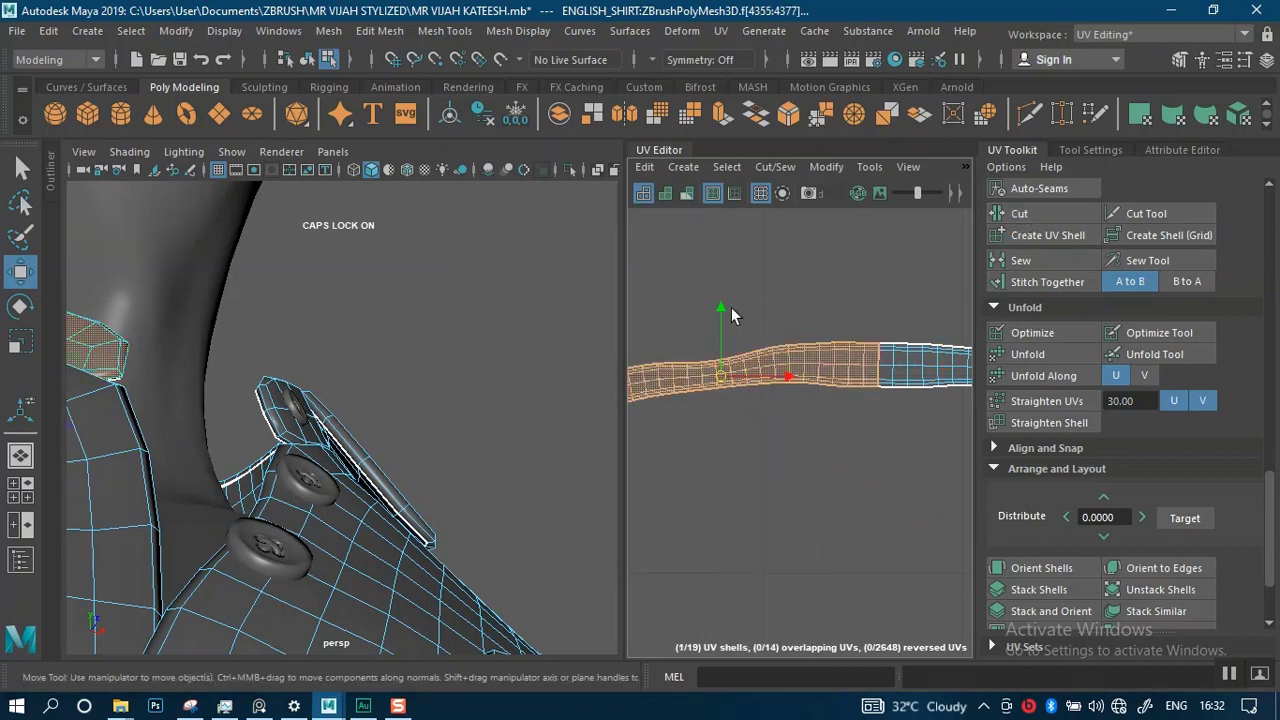
pyautogui.moveTo(802, 378); pyautogui.dragTo(815, 318, button='middle')
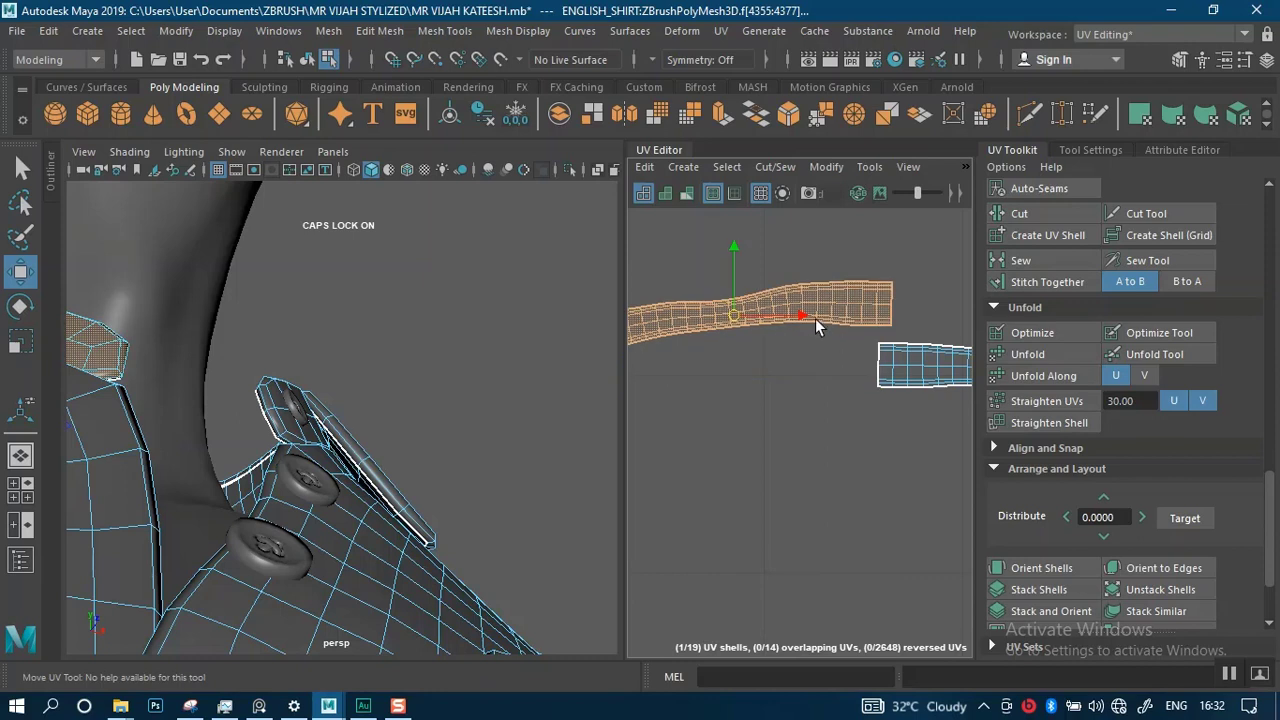
pyautogui.press('e')
pyautogui.moveTo(797, 340); pyautogui.dragTo(792, 346)
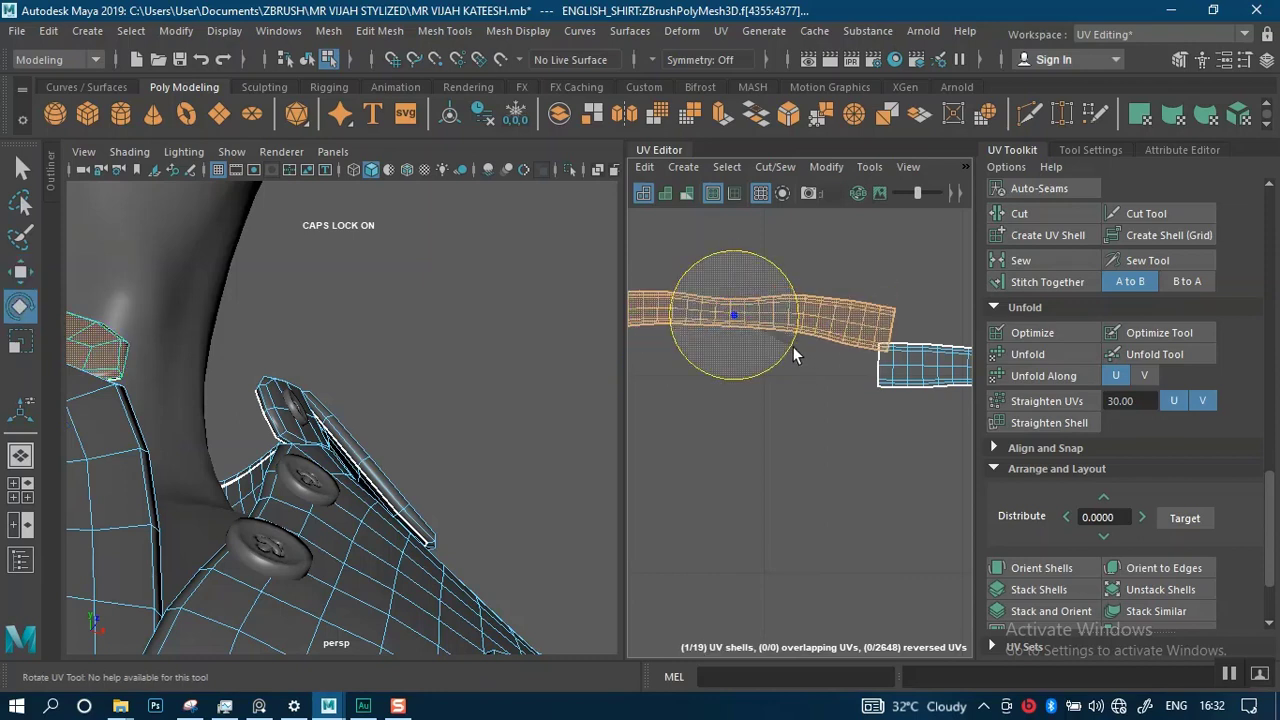
pyautogui.scroll(-3, 812, 376)
pyautogui.keyDown('alt'); pyautogui.moveTo(796, 299); pyautogui.dragTo(805, 362, button='middle'); pyautogui.keyUp('alt')
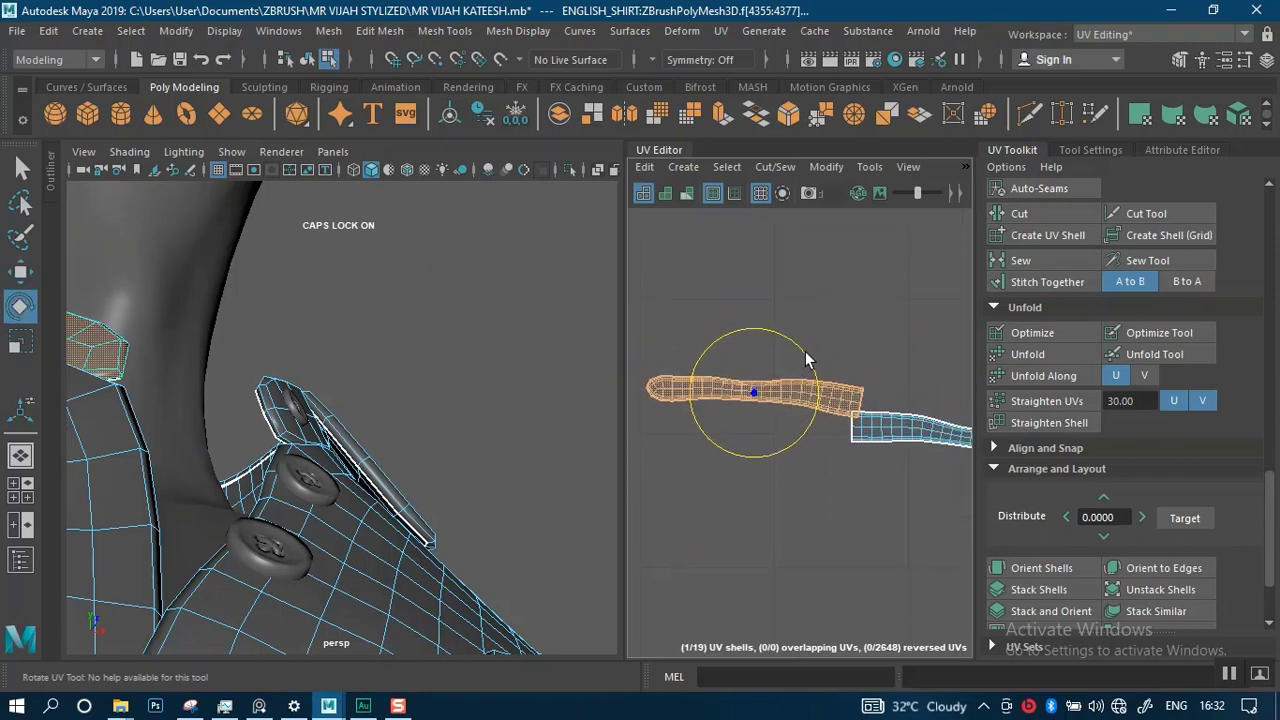
pyautogui.moveTo(805, 351); pyautogui.dragTo(804, 351)
# - Select the right half of the cut shell and rotate it slightly counterclockwise
pyautogui.keyDown('alt'); pyautogui.moveTo(823, 469); pyautogui.dragTo(755, 449, button='middle'); pyautogui.keyUp('alt')
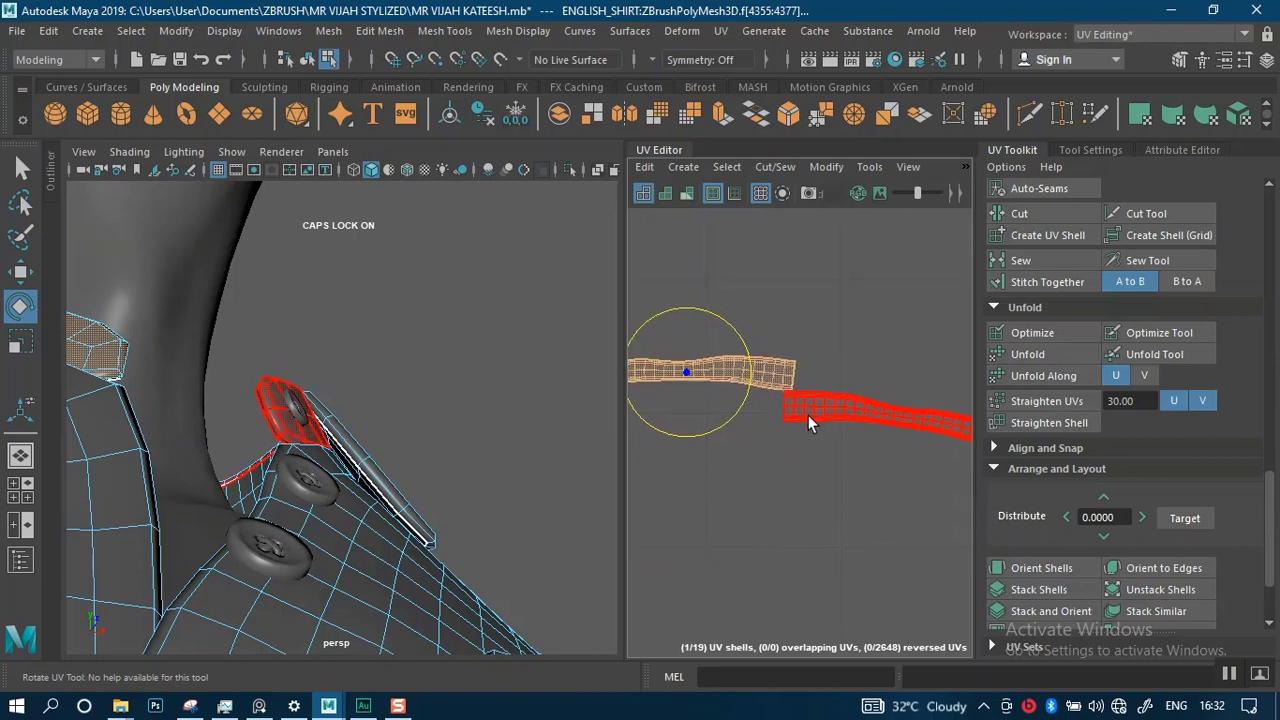
pyautogui.click(808, 415)
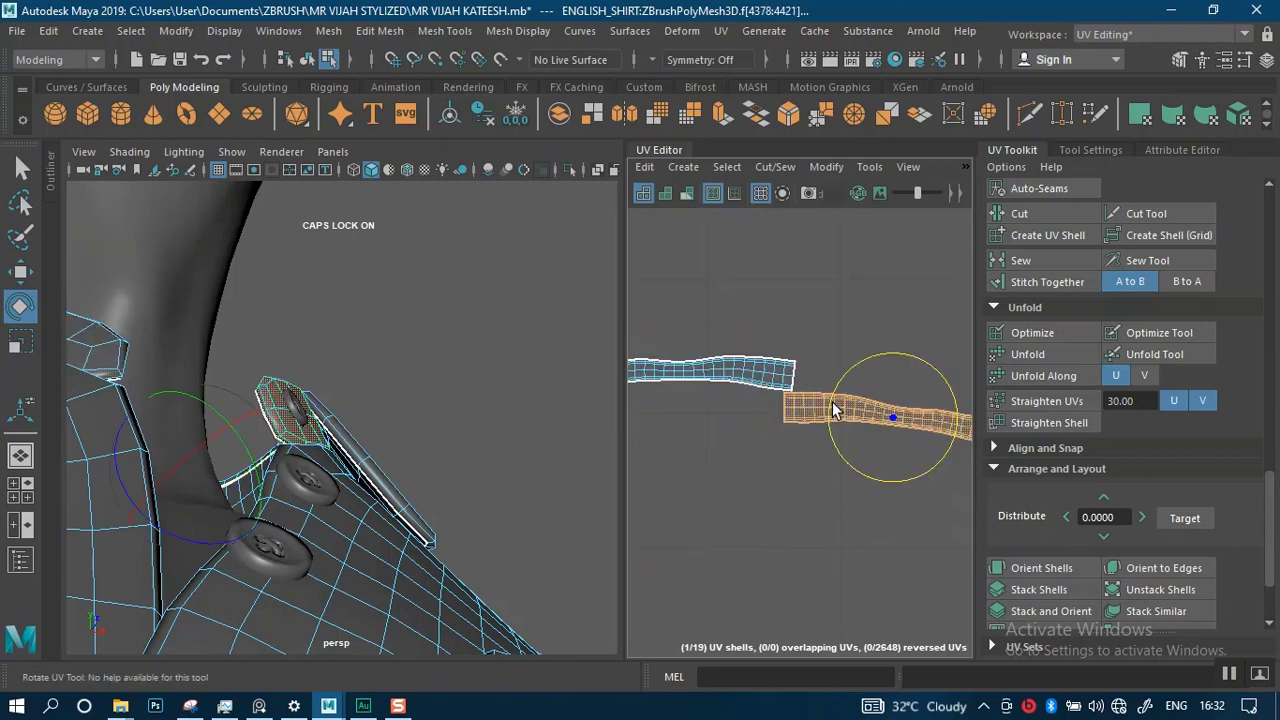
pyautogui.moveTo(833, 409); pyautogui.dragTo(833, 411)
# - Select all UVs of the left half shell and straighten them in U and V with a 30.00 angle
pyautogui.keyDown('alt'); pyautogui.moveTo(833, 410); pyautogui.dragTo(953, 418, button='middle'); pyautogui.keyUp('alt')
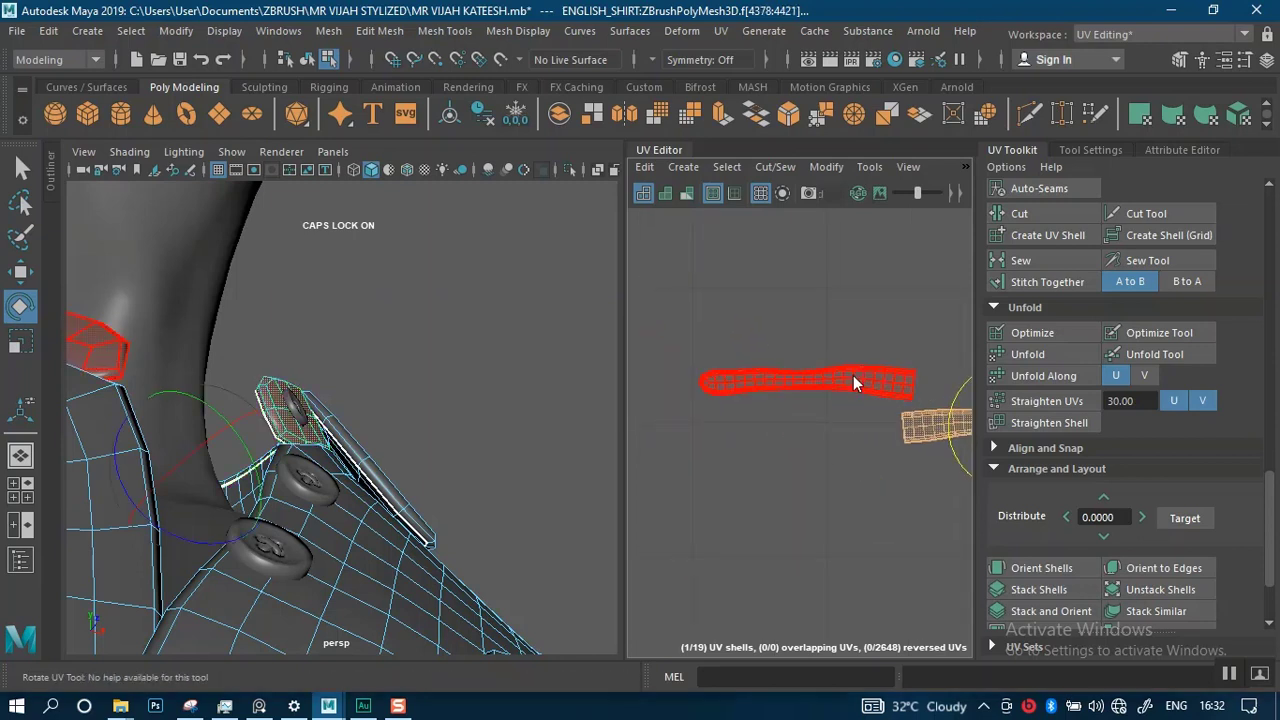
pyautogui.moveTo(857, 377); pyautogui.dragTo(686, 347, button='right')
pyautogui.moveTo(652, 316); pyautogui.dragTo(957, 402)
pyautogui.keyDown('alt'); pyautogui.moveTo(811, 332); pyautogui.dragTo(829, 379, button='right'); pyautogui.keyUp('alt')
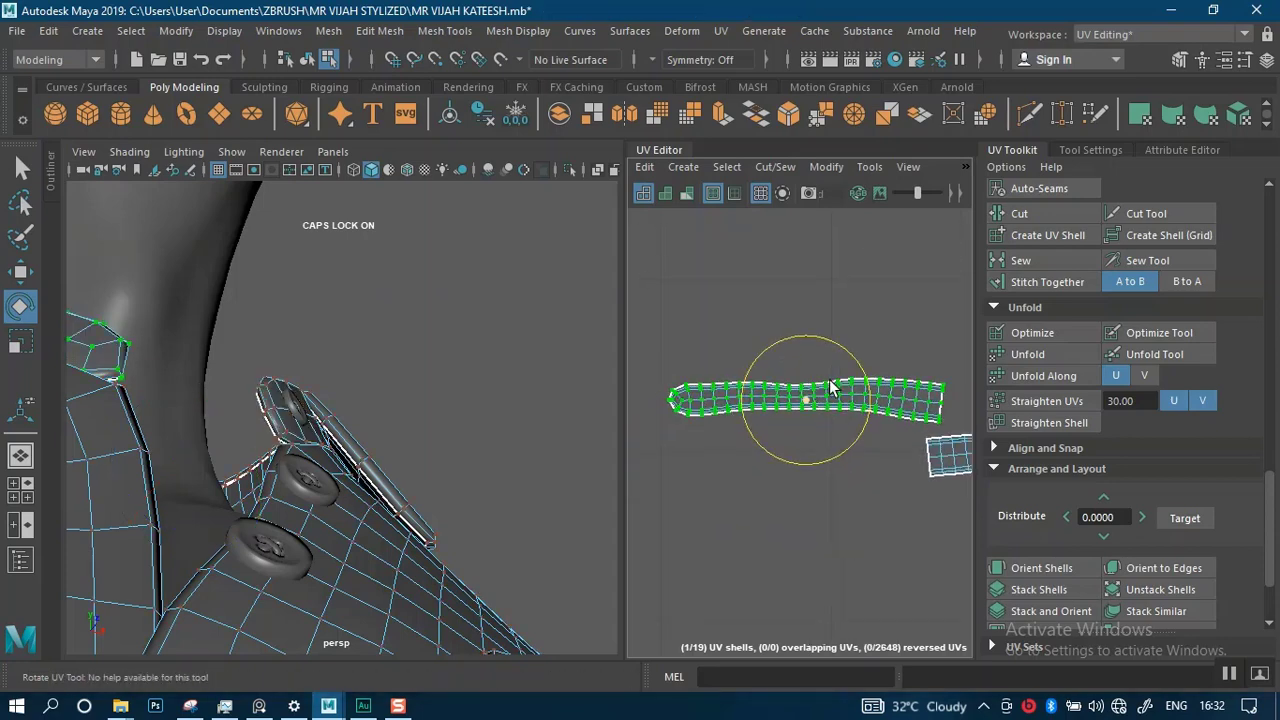
pyautogui.click(1025, 398)
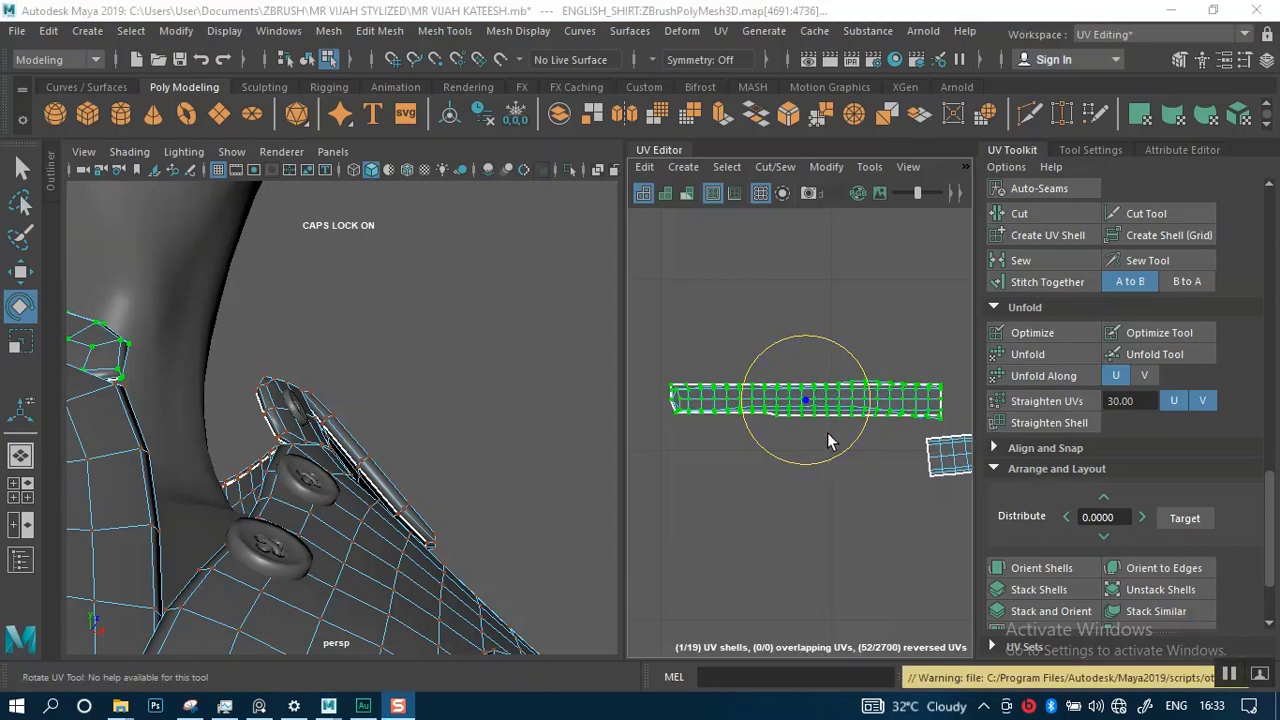
# - Select the UVs at the left rounded end of the straightened half shell and unfold them
pyautogui.keyDown('alt'); pyautogui.moveTo(828, 434); pyautogui.dragTo(833, 572, button='right'); pyautogui.keyUp('alt')
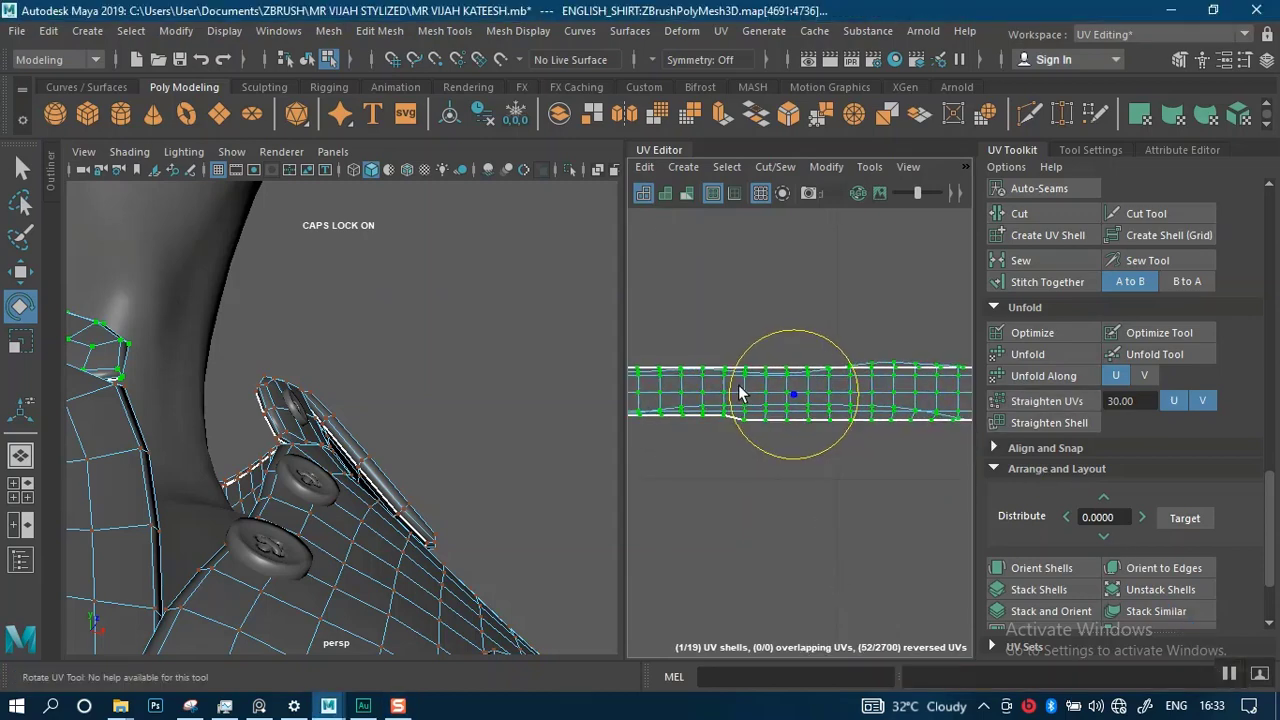
pyautogui.keyDown('alt'); pyautogui.moveTo(715, 354); pyautogui.dragTo(833, 338, button='middle'); pyautogui.keyUp('alt')
pyautogui.keyDown('alt'); pyautogui.moveTo(832, 337); pyautogui.dragTo(788, 418, button='right'); pyautogui.keyUp('alt')
pyautogui.keyDown('alt'); pyautogui.moveTo(772, 406); pyautogui.dragTo(814, 460, button='middle'); pyautogui.keyUp('alt')
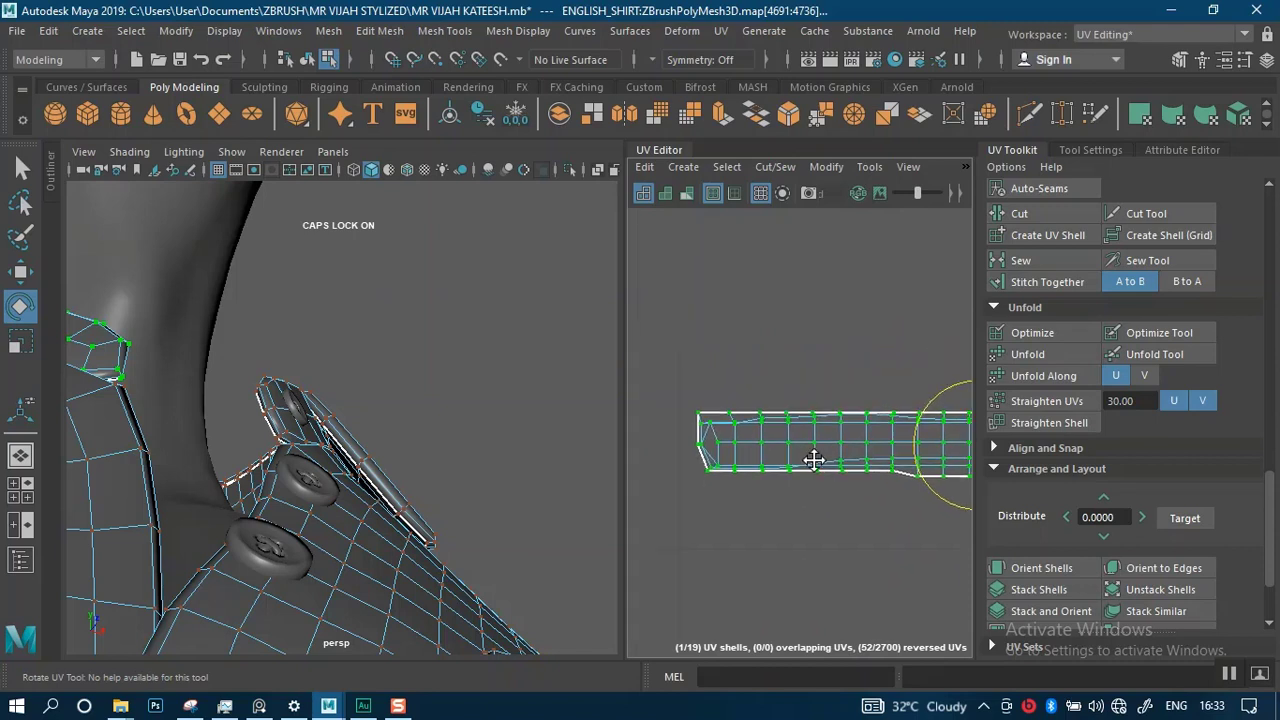
pyautogui.keyDown('alt'); pyautogui.moveTo(765, 414); pyautogui.dragTo(782, 467, button='right'); pyautogui.keyUp('alt')
pyautogui.keyDown('alt'); pyautogui.moveTo(784, 476); pyautogui.dragTo(835, 439, button='middle'); pyautogui.keyUp('alt')
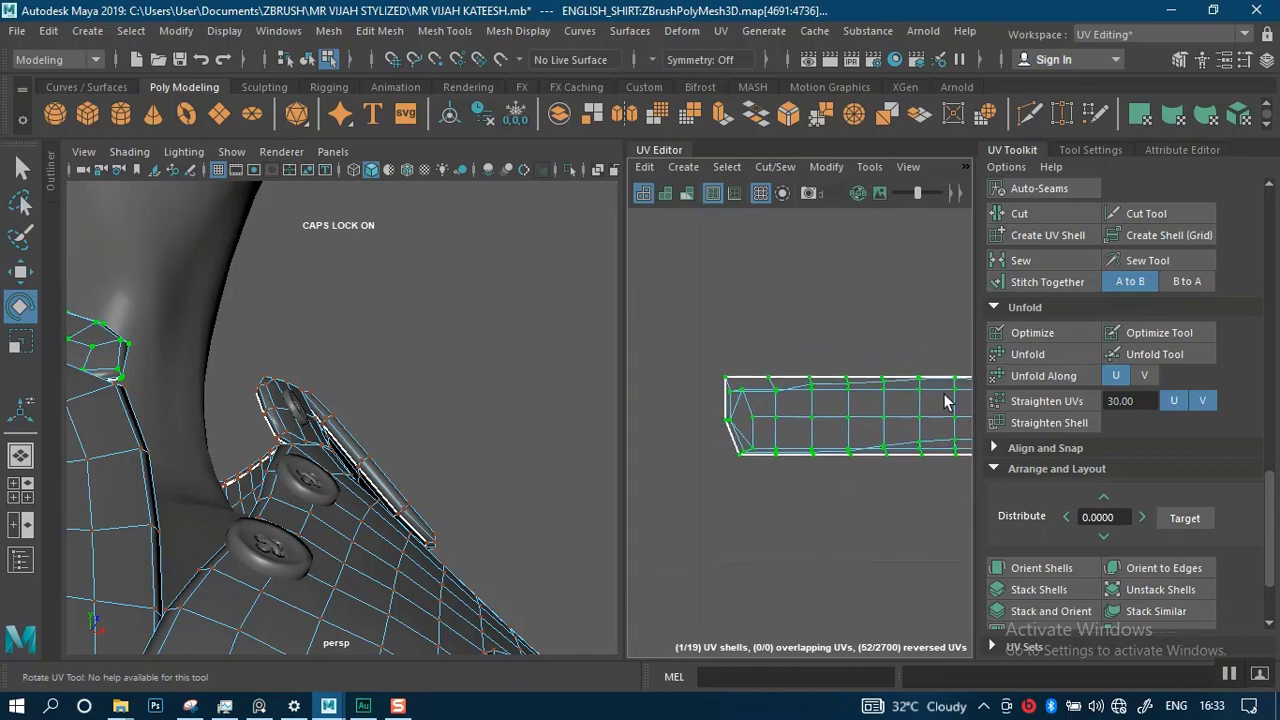
pyautogui.rightClick(862, 380)
pyautogui.moveTo(865, 380); pyautogui.dragTo(786, 346, button='right')
pyautogui.click(762, 374)
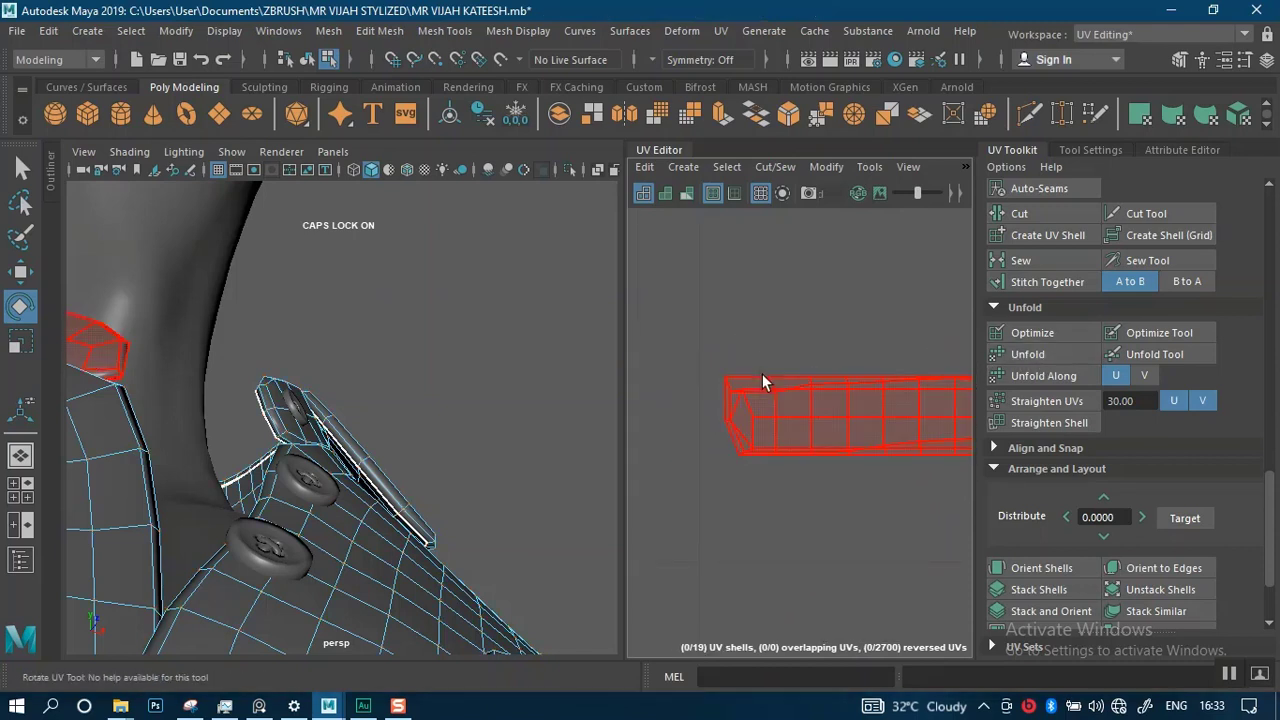
pyautogui.rightClick(775, 397)
pyautogui.moveTo(775, 397); pyautogui.dragTo(830, 397, button='right')
pyautogui.moveTo(701, 340); pyautogui.dragTo(786, 508)
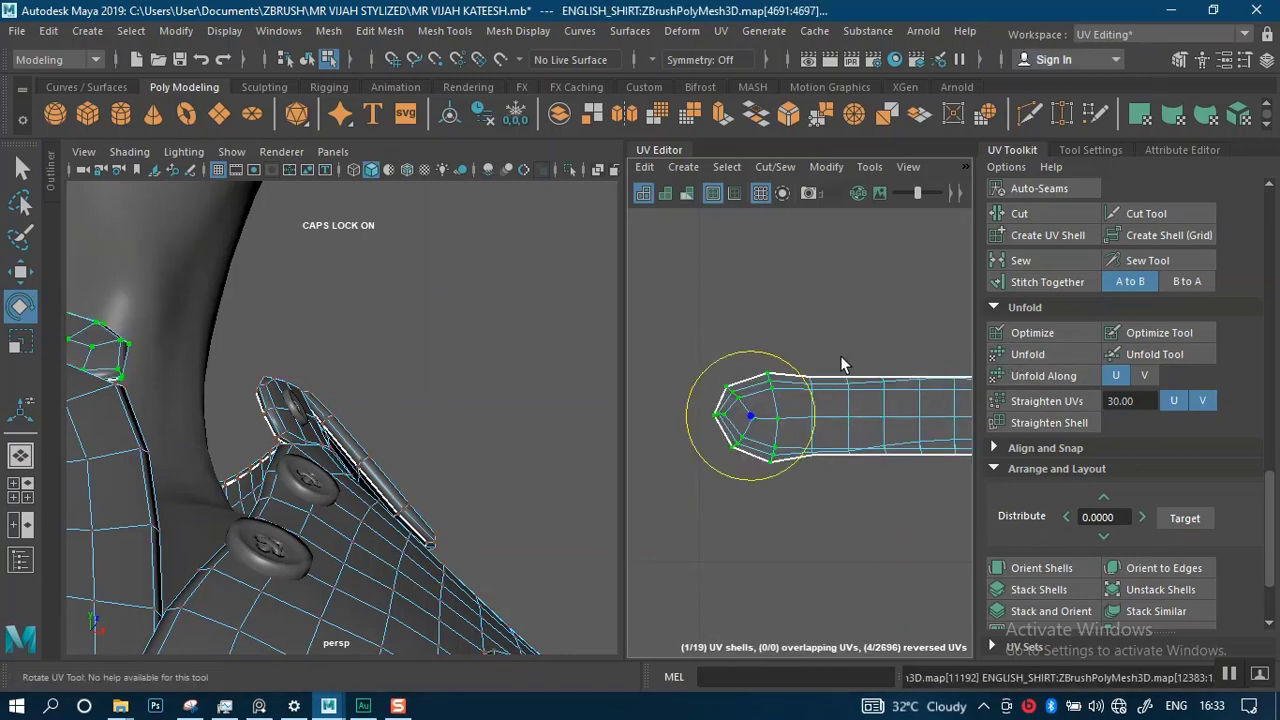
# - Unfold the lower border UVs of the first four columns beside the shell's rounded end
pyautogui.scroll(2, 765, 432)
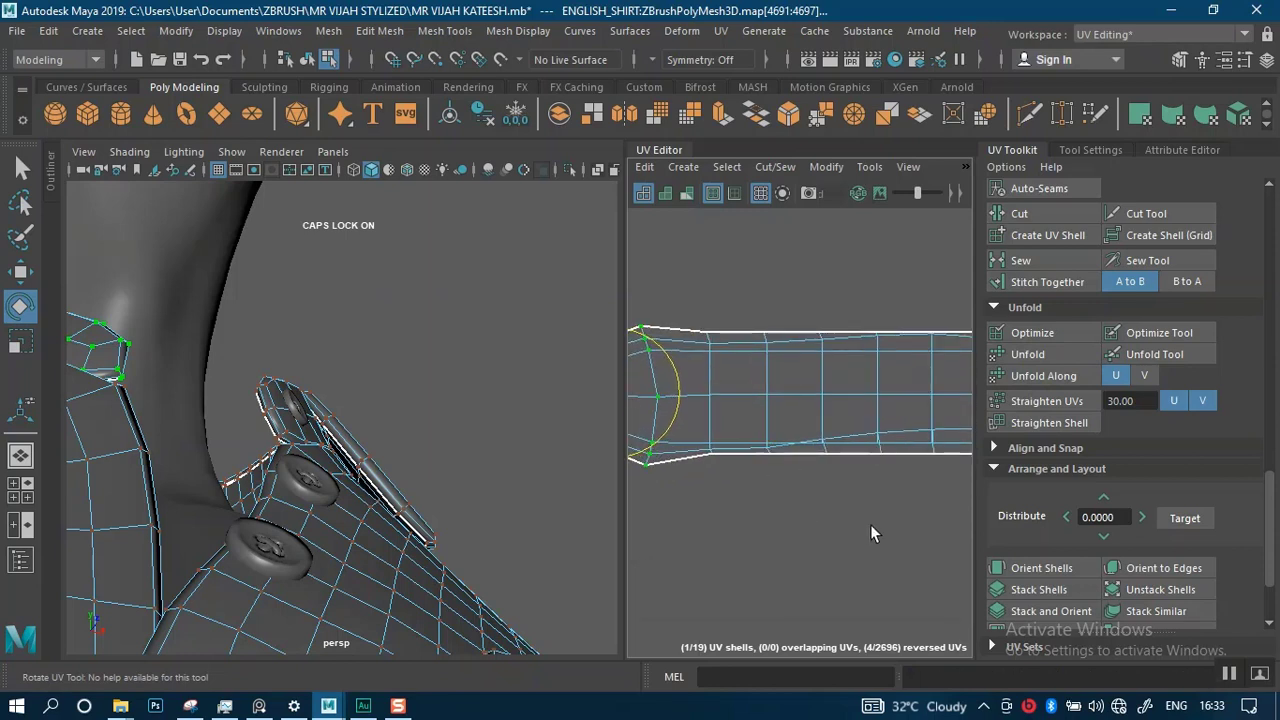
pyautogui.moveTo(870, 524); pyautogui.dragTo(706, 437)
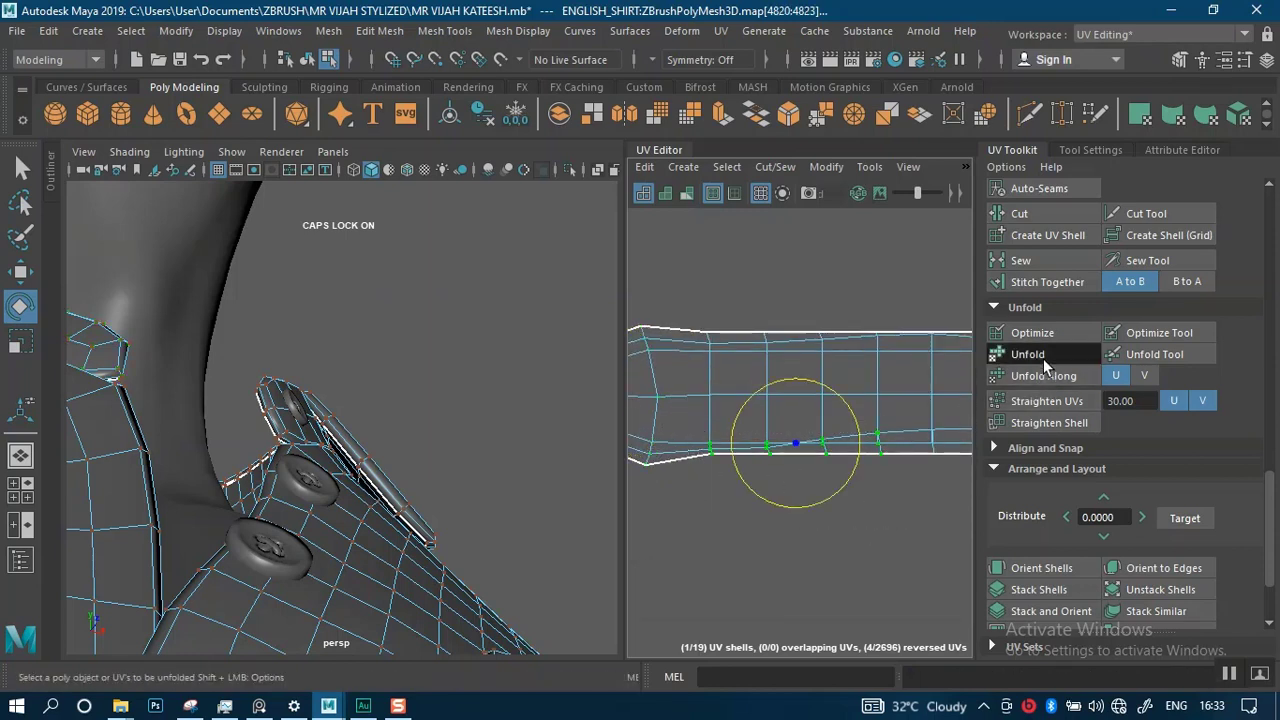
pyautogui.click(1043, 362)
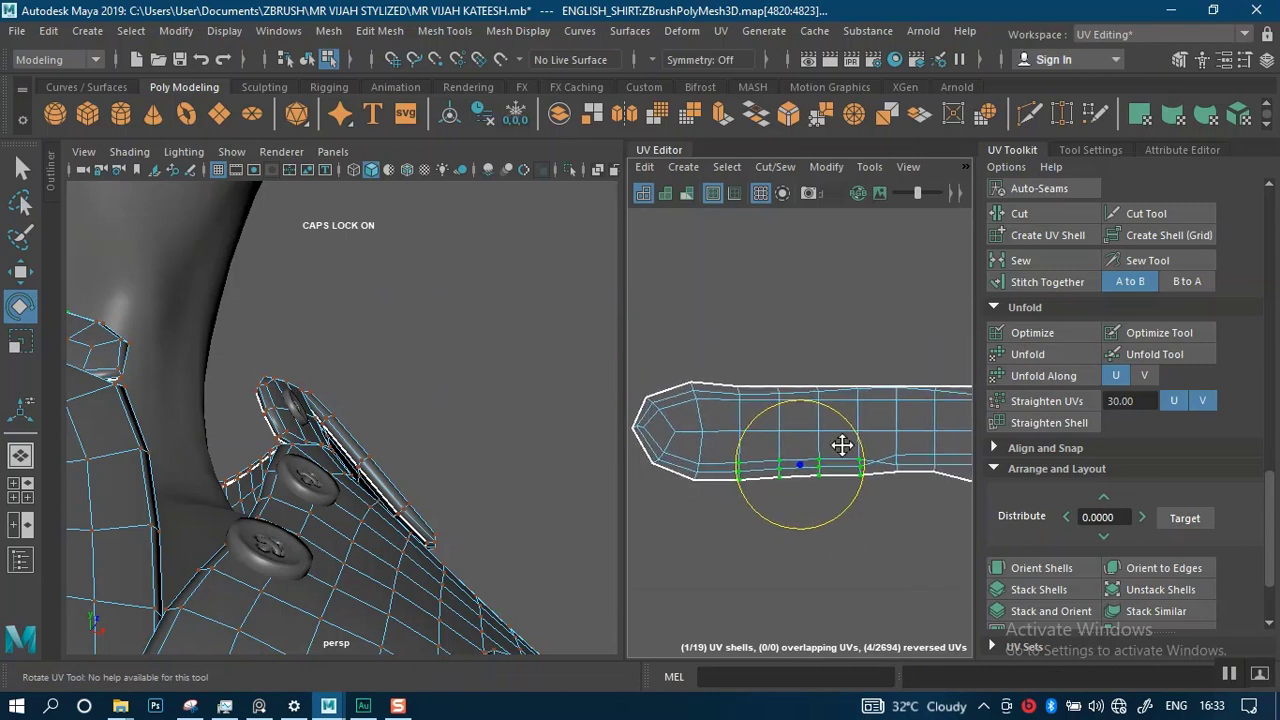
# - Unfold the next group of distorted lower border UVs further right along the same half shell
pyautogui.keyDown('alt'); pyautogui.moveTo(842, 445); pyautogui.dragTo(810, 502, button='middle'); pyautogui.keyUp('alt')
pyautogui.moveTo(826, 519); pyautogui.dragTo(690, 484)
pyautogui.click(1028, 354)
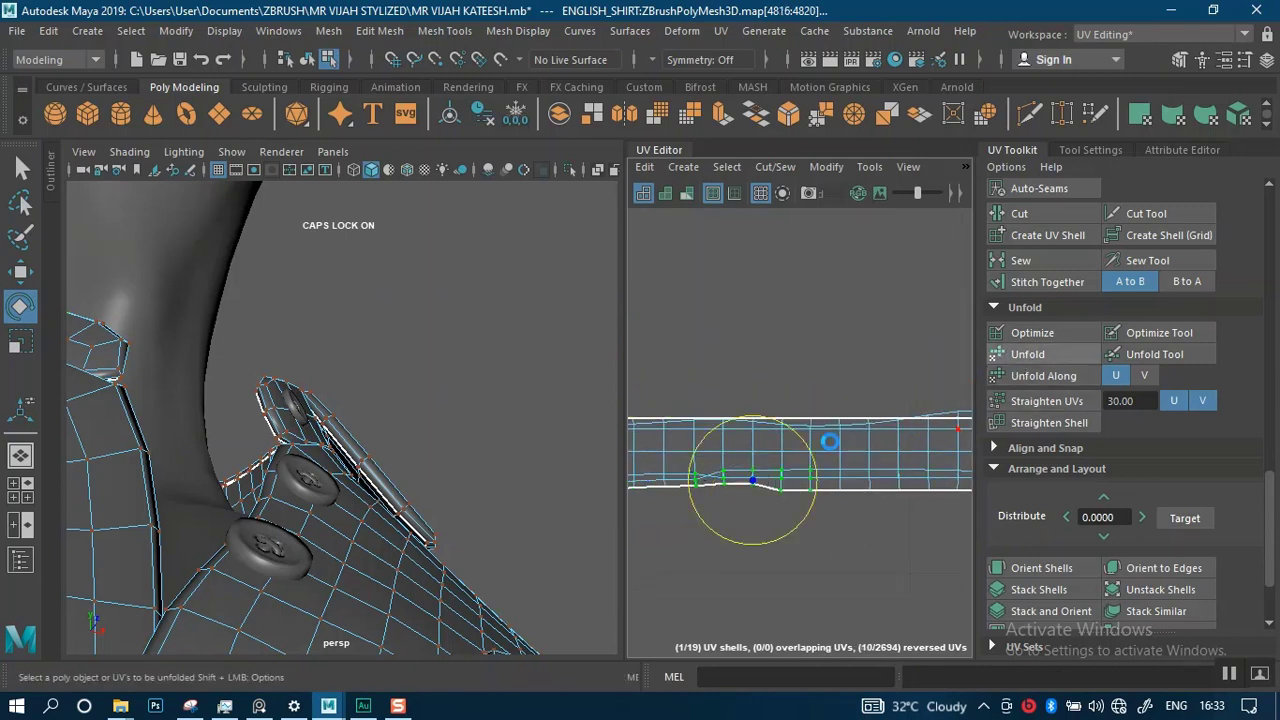
pyautogui.keyDown('alt'); pyautogui.moveTo(857, 491); pyautogui.dragTo(672, 490, button='middle'); pyautogui.keyUp('alt')
pyautogui.scroll(-3, 674, 491)
pyautogui.keyDown('alt'); pyautogui.moveTo(747, 449); pyautogui.dragTo(791, 432, button='middle'); pyautogui.keyUp('alt')
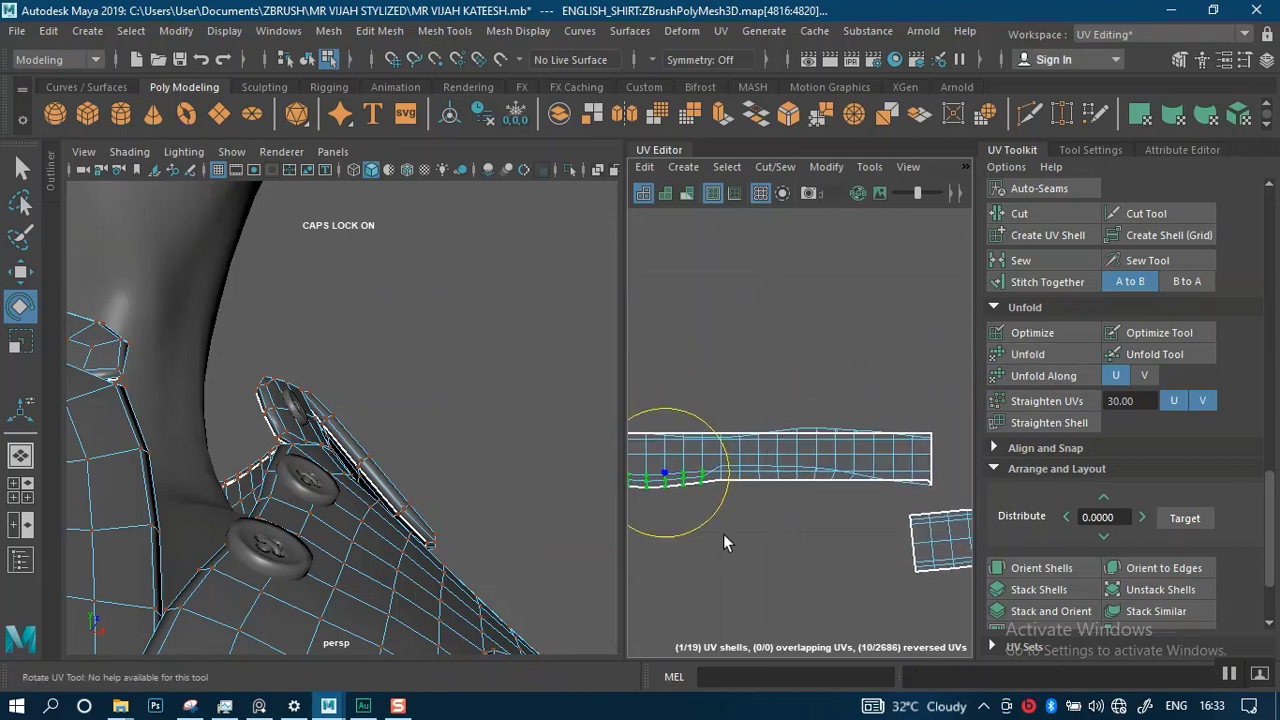
# - Unfold the remaining lower border UVs at the half shell's right end, keeping the neighbouring shell's UVs out of the selection
pyautogui.moveTo(744, 493); pyautogui.dragTo(937, 462)
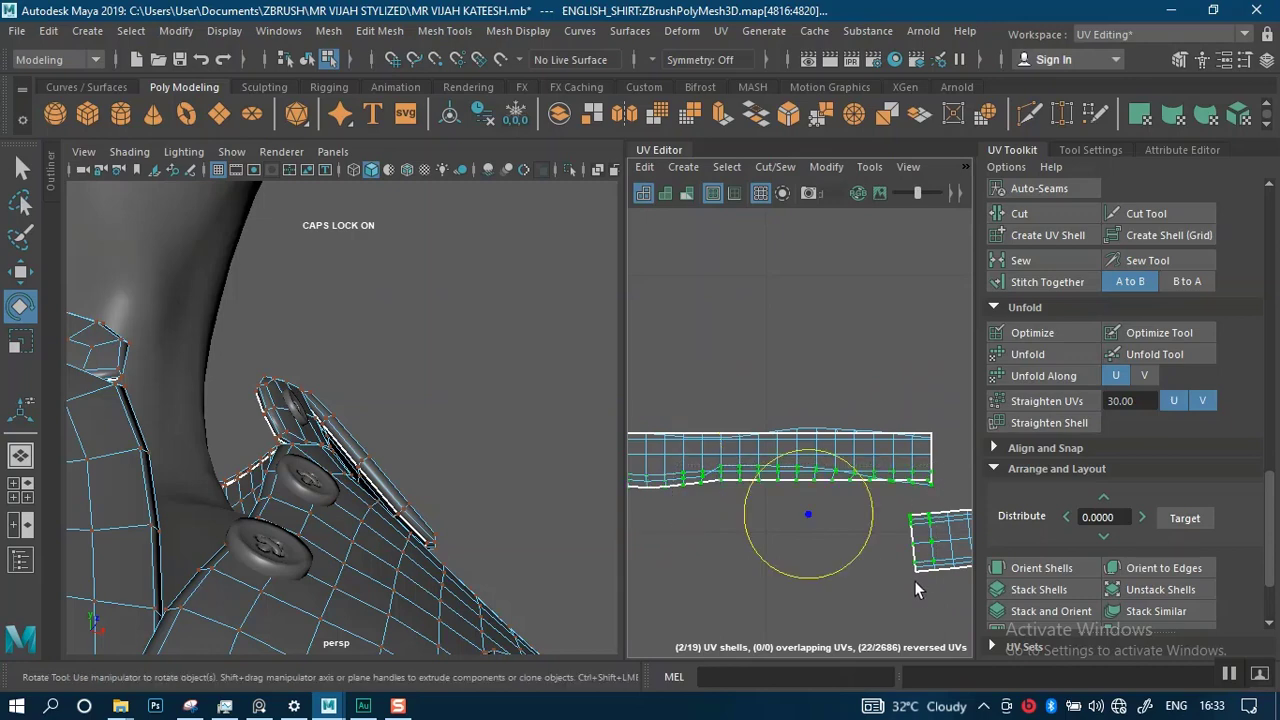
pyautogui.keyDown('ctrl'); pyautogui.moveTo(869, 508); pyautogui.dragTo(868, 505); pyautogui.keyUp('ctrl')
pyautogui.keyDown('alt'); pyautogui.moveTo(894, 563); pyautogui.dragTo(815, 503, button='middle'); pyautogui.keyUp('alt')
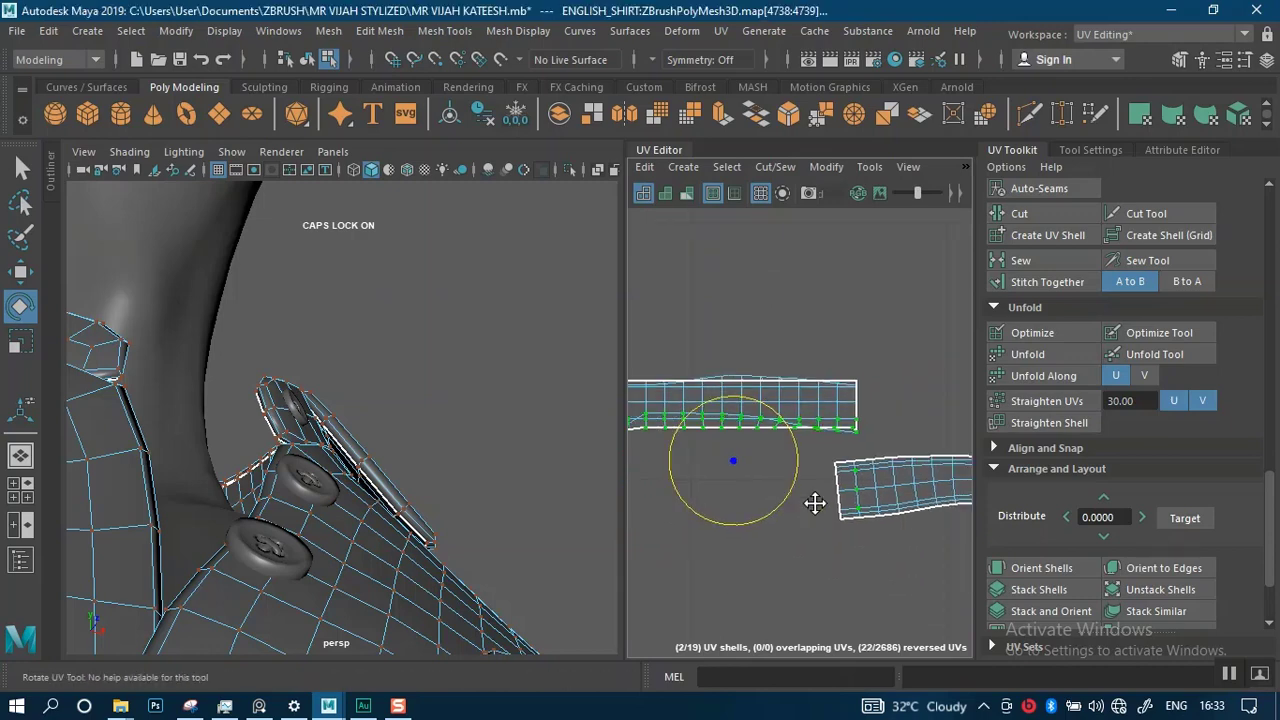
pyautogui.scroll(3, 822, 512)
pyautogui.keyDown('ctrl'); pyautogui.moveTo(913, 562); pyautogui.dragTo(826, 415); pyautogui.keyUp('ctrl')
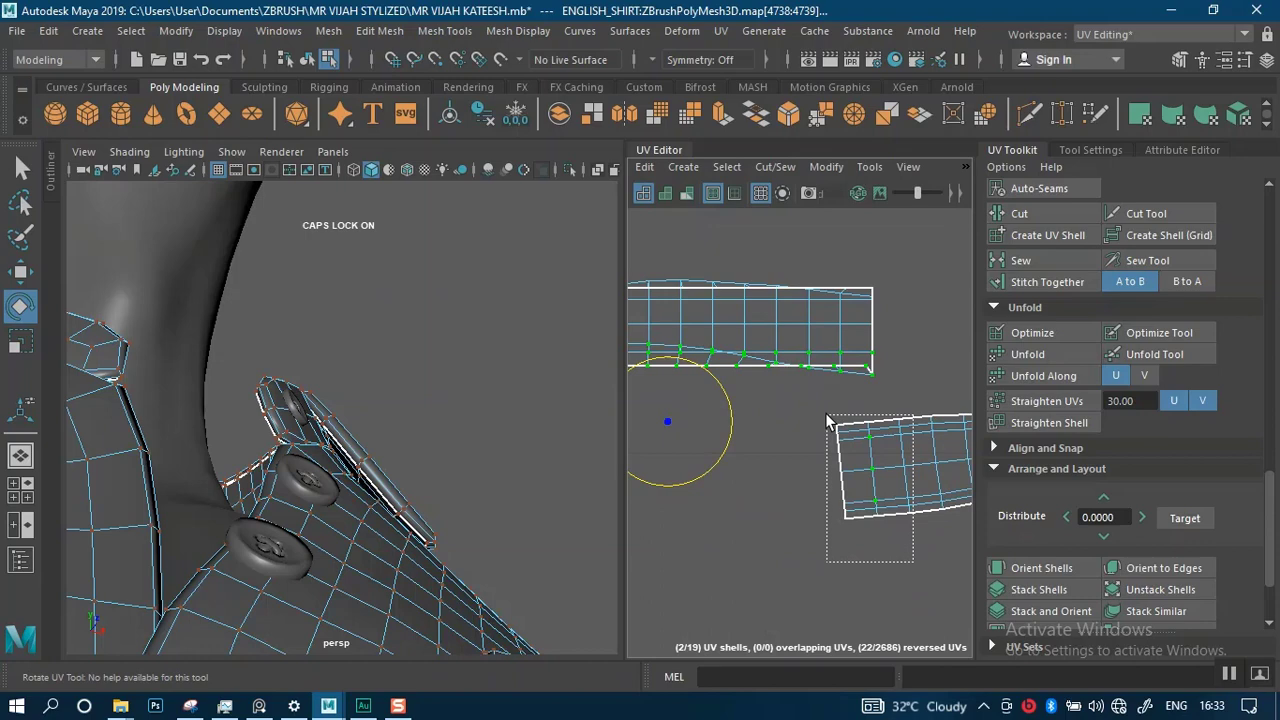
pyautogui.click(1050, 354)
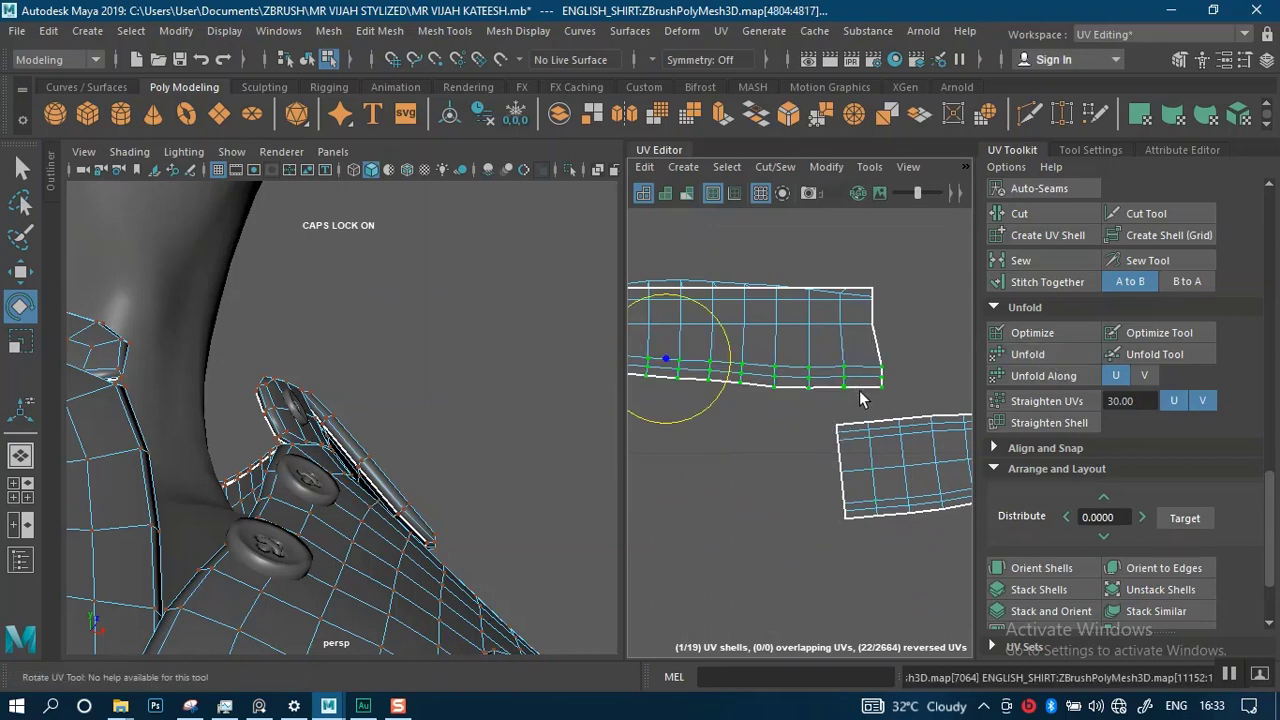
# - Cut the straightened half shell along the vertical edge line just right of the bulge in its lower border
pyautogui.scroll(-3, 859, 390)
pyautogui.keyDown('alt'); pyautogui.moveTo(833, 362); pyautogui.dragTo(801, 434, button='middle'); pyautogui.keyUp('alt')
pyautogui.moveTo(812, 406); pyautogui.dragTo(815, 358, button='right')
pyautogui.click(846, 425)
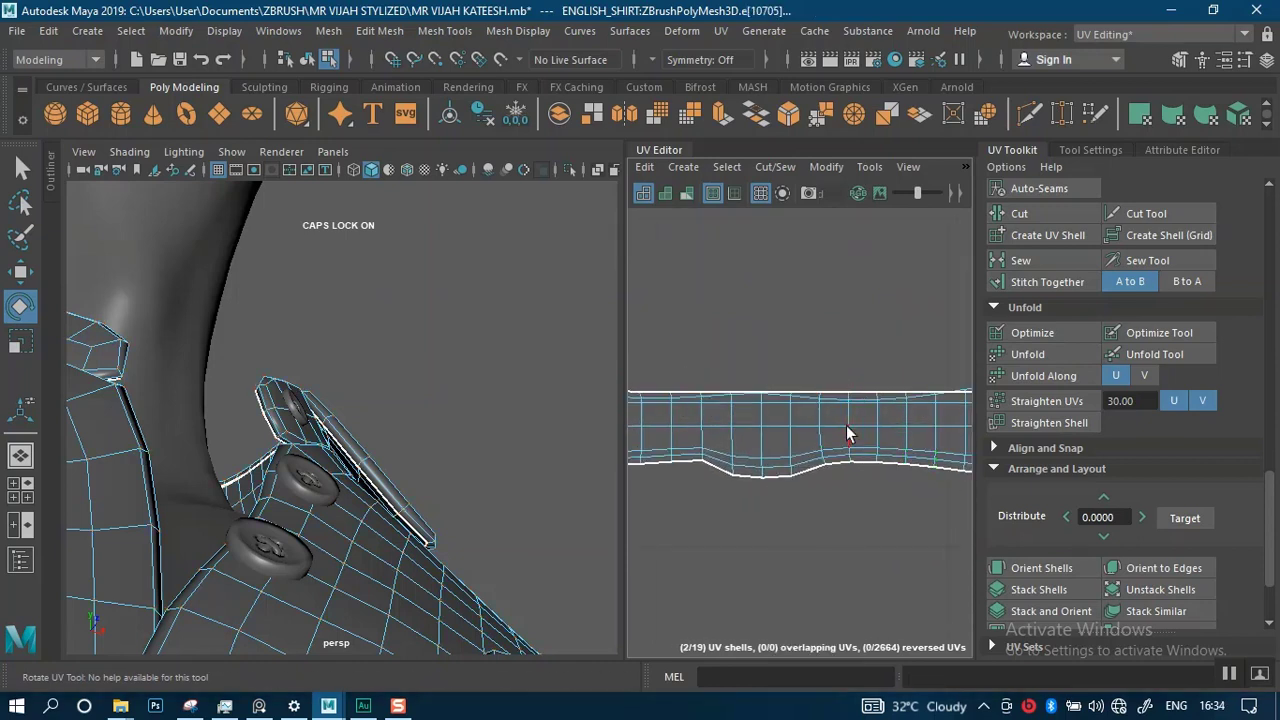
pyautogui.doubleClick(846, 415)
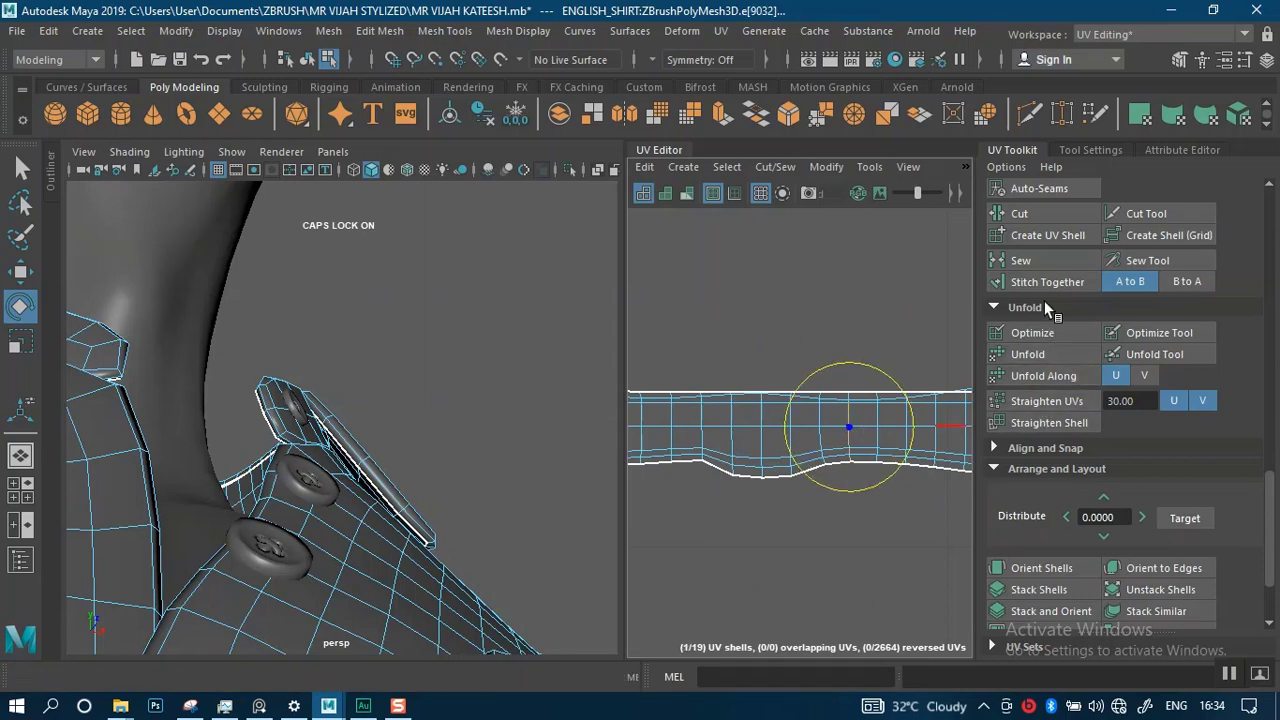
pyautogui.click(1005, 213)
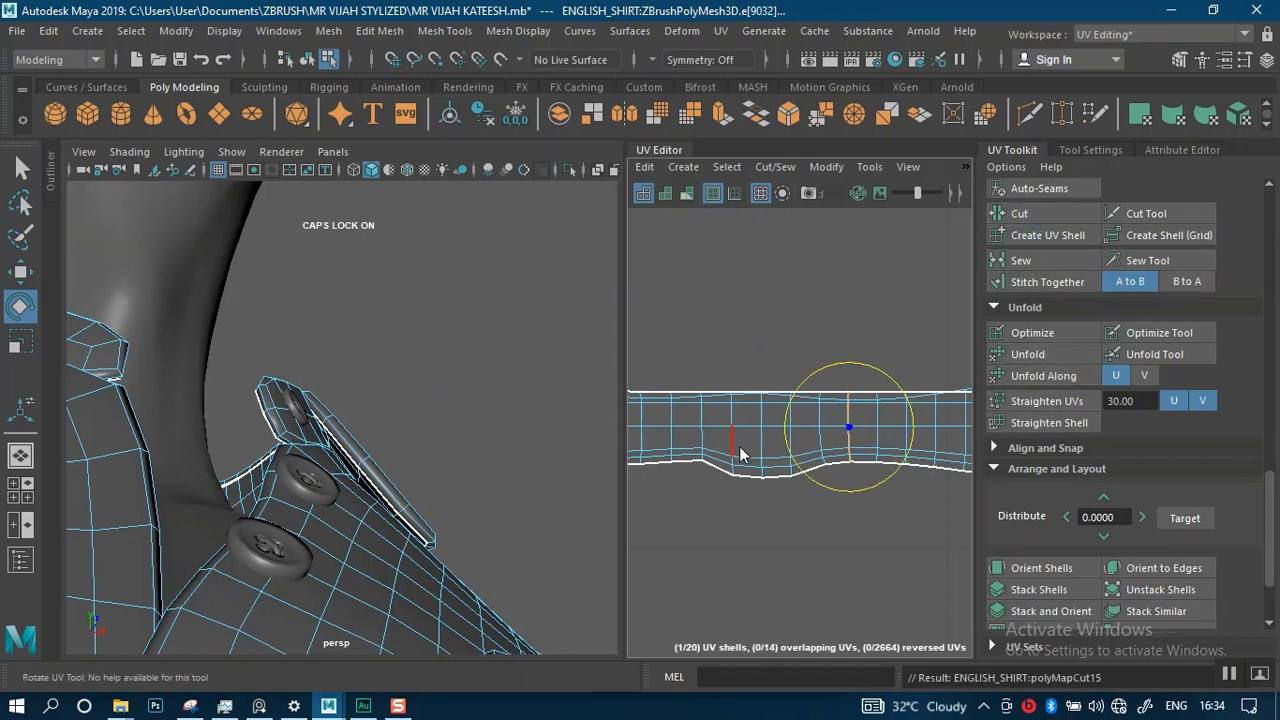
# - Select the faces of the cut-off rounded piece and move it left, away from the rest of the strip
pyautogui.moveTo(739, 444); pyautogui.dragTo(668, 412, button='right')
pyautogui.click(813, 464)
pyautogui.keyDown('alt'); pyautogui.moveTo(829, 355); pyautogui.dragTo(880, 353, button='middle'); pyautogui.keyUp('alt')
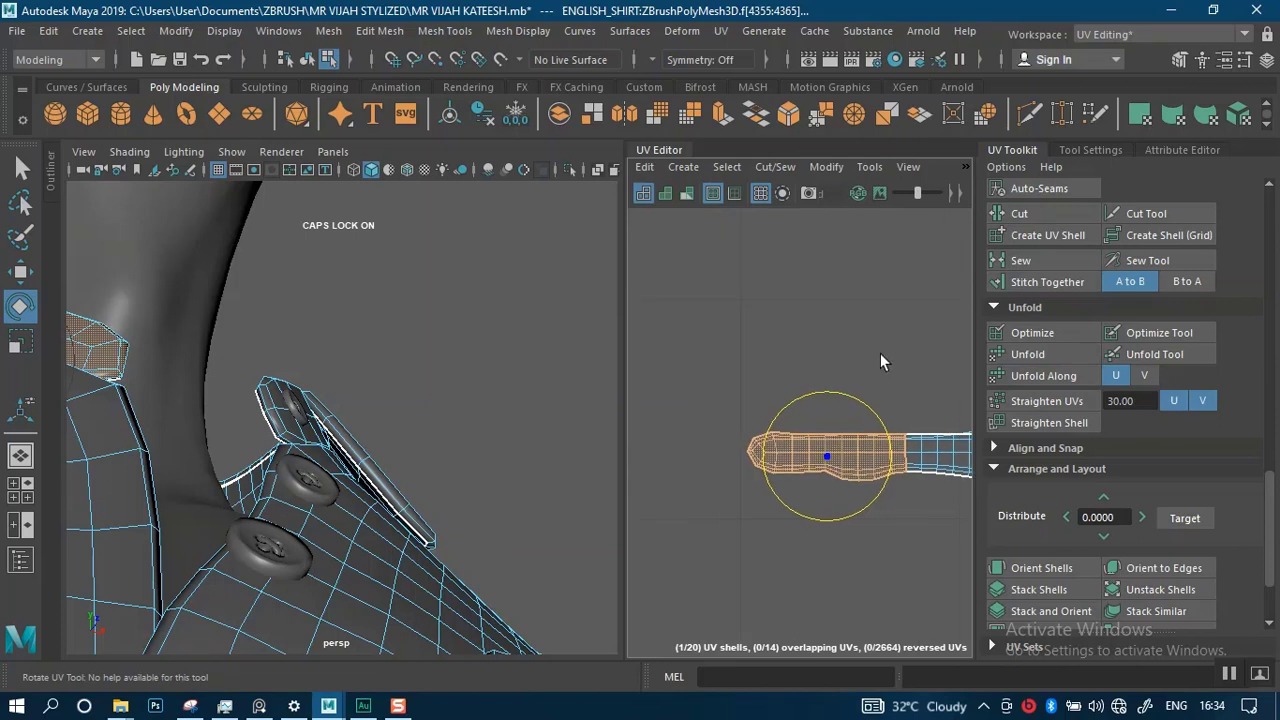
pyautogui.press('w')
pyautogui.moveTo(825, 457); pyautogui.dragTo(741, 457)
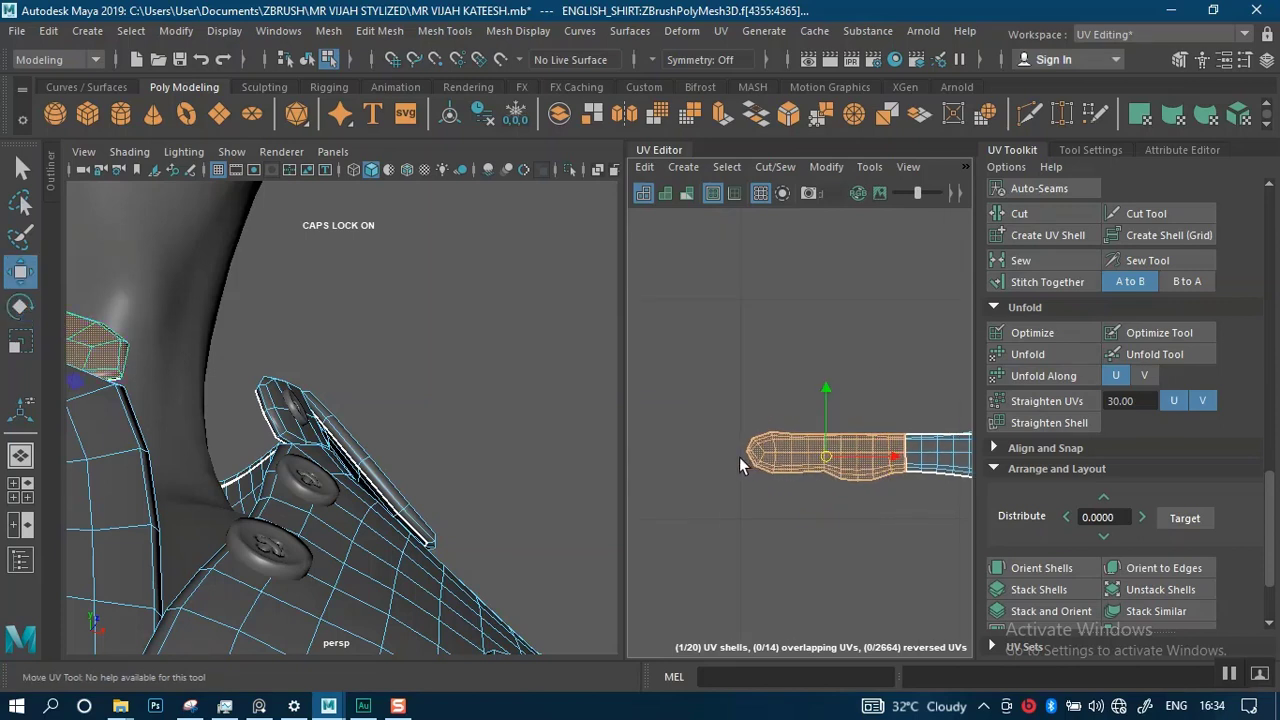
# - Convert the rounded piece's selection to UVs and straighten them in U and V with a 30.00 angle
pyautogui.moveTo(815, 447); pyautogui.dragTo(766, 434, button='right')
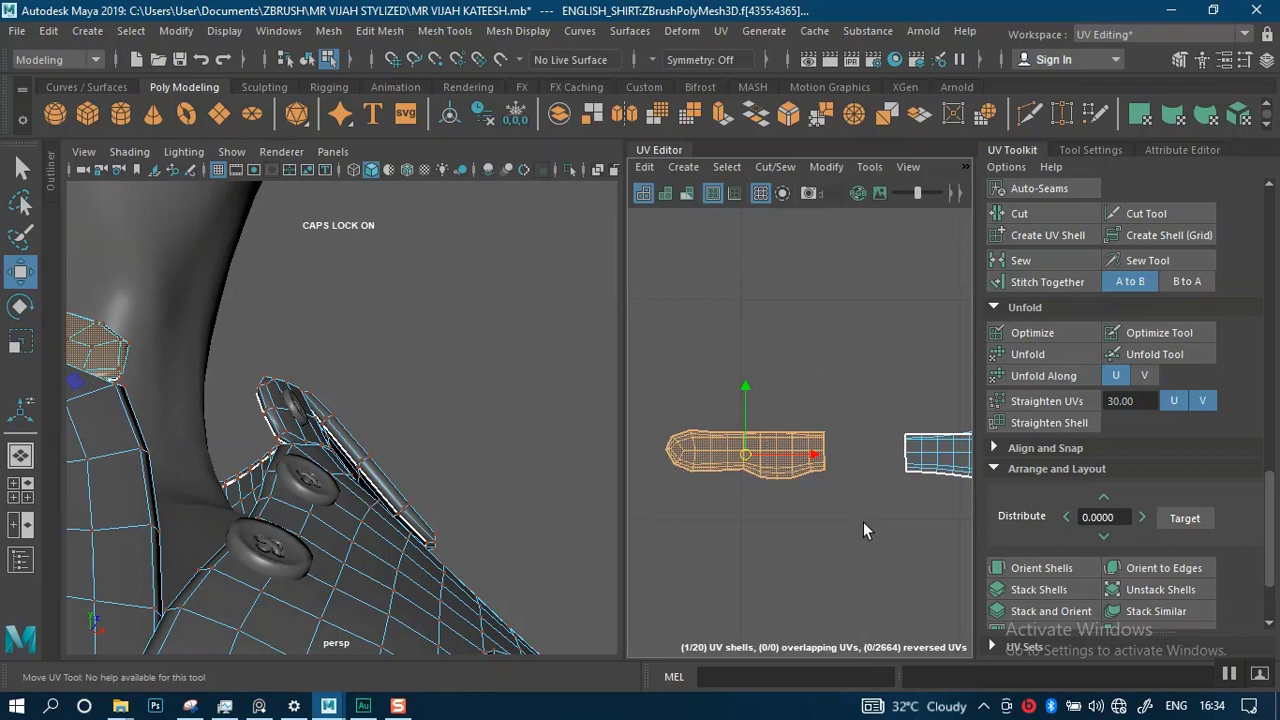
pyautogui.click(1047, 400)
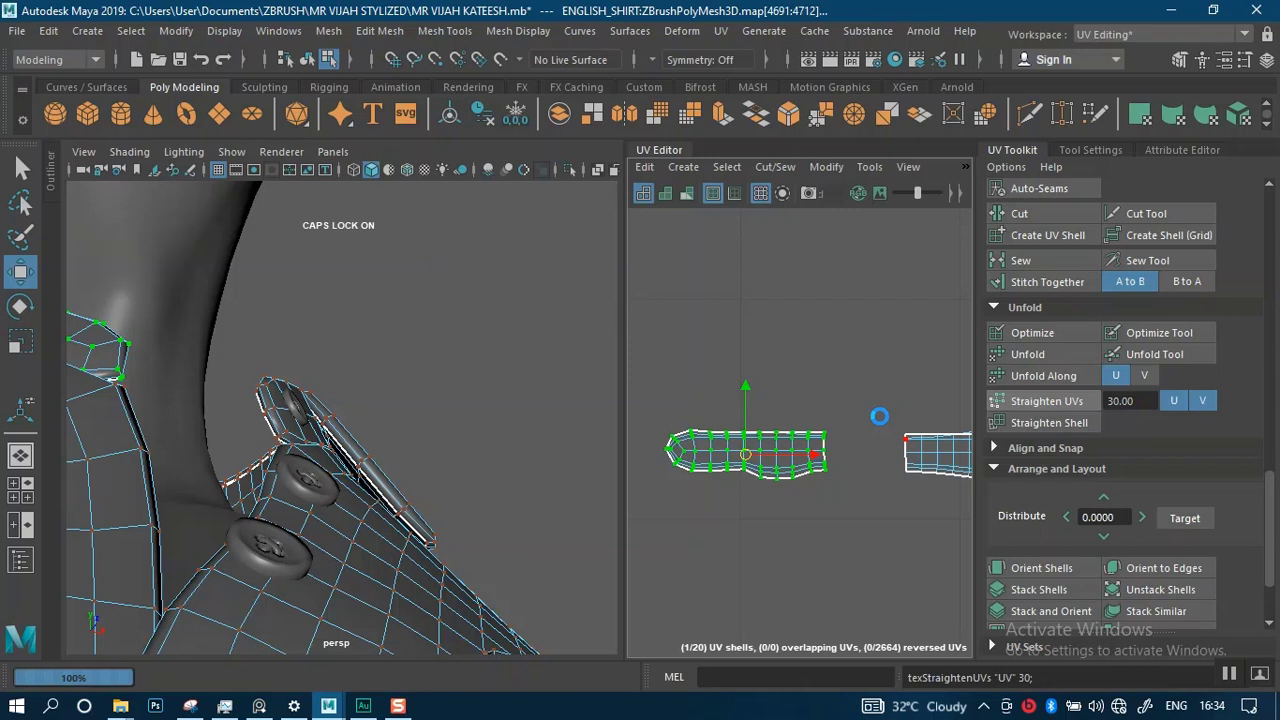
pyautogui.press('g')
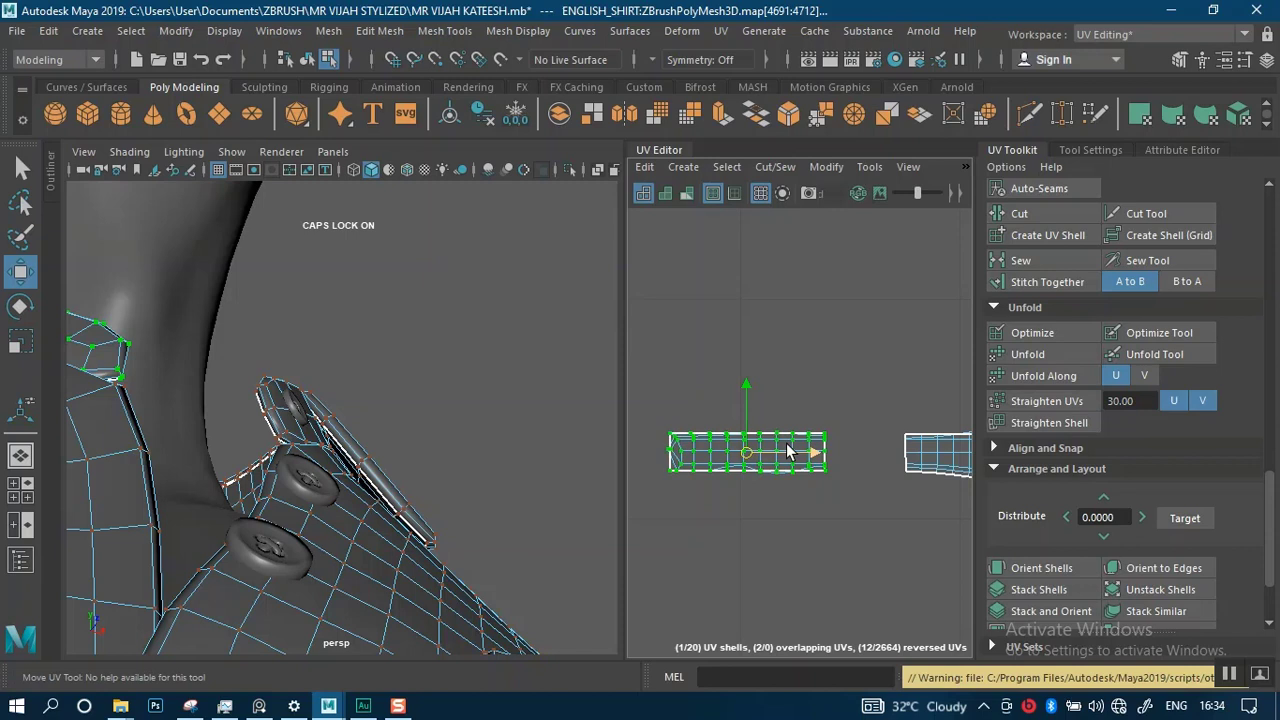
# - Unfold the collapsed UVs at the piece's left rounded end and those along its upper border
pyautogui.keyDown('alt'); pyautogui.moveTo(785, 457); pyautogui.dragTo(831, 634, button='right'); pyautogui.keyUp('alt')
pyautogui.keyDown('alt'); pyautogui.moveTo(782, 456); pyautogui.dragTo(854, 489, button='middle'); pyautogui.keyUp('alt')
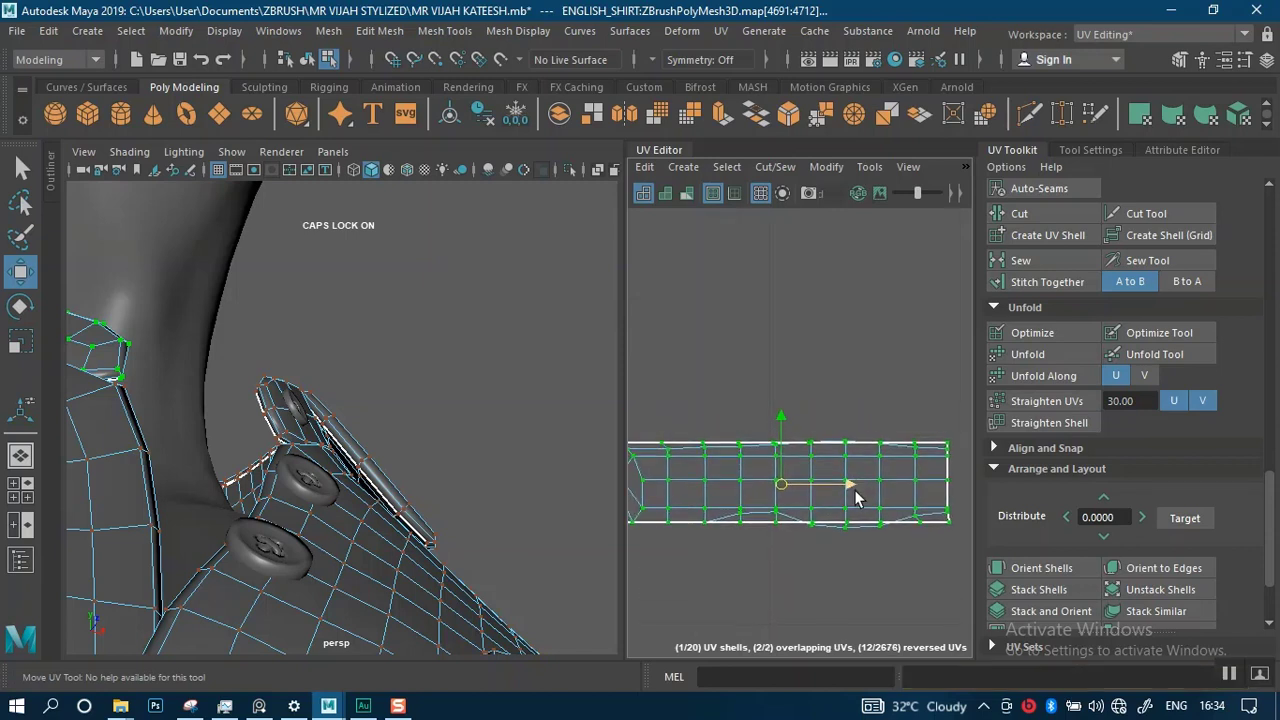
pyautogui.keyDown('alt'); pyautogui.moveTo(854, 489); pyautogui.dragTo(748, 438, button='right'); pyautogui.keyUp('alt')
pyautogui.moveTo(657, 444); pyautogui.dragTo(707, 566)
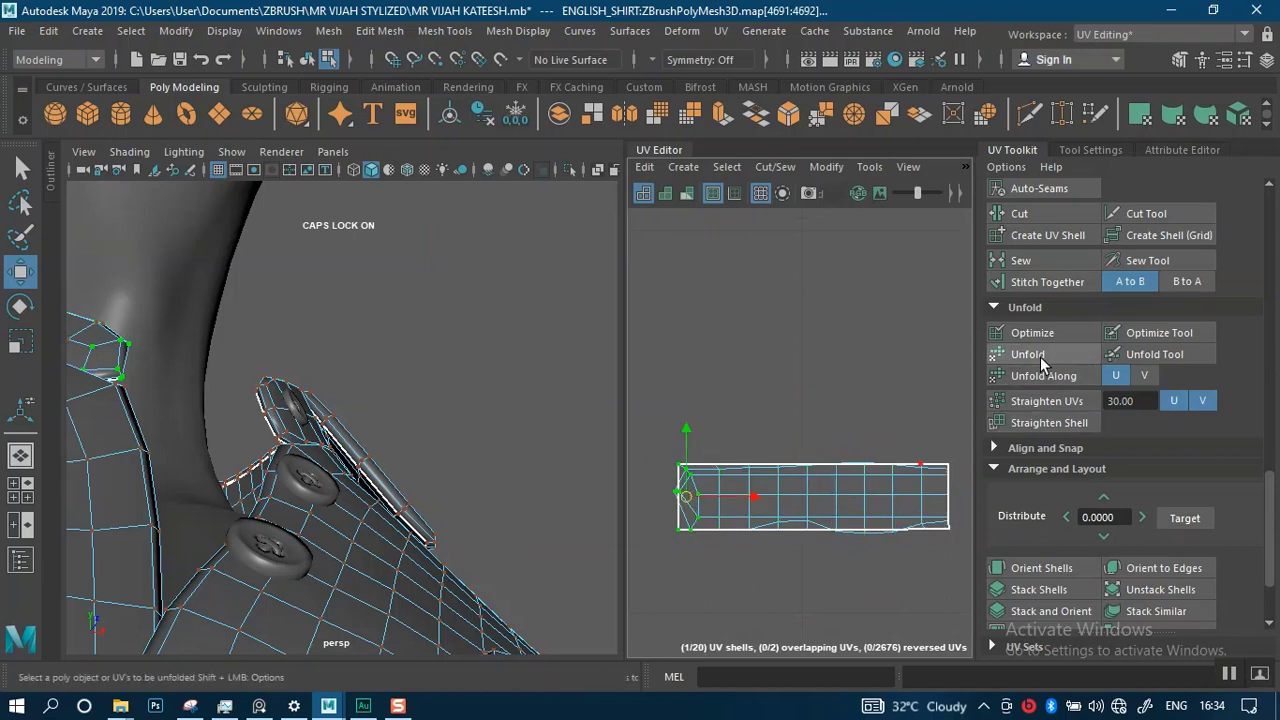
pyautogui.click(1035, 355)
pyautogui.moveTo(652, 417); pyautogui.dragTo(957, 488)
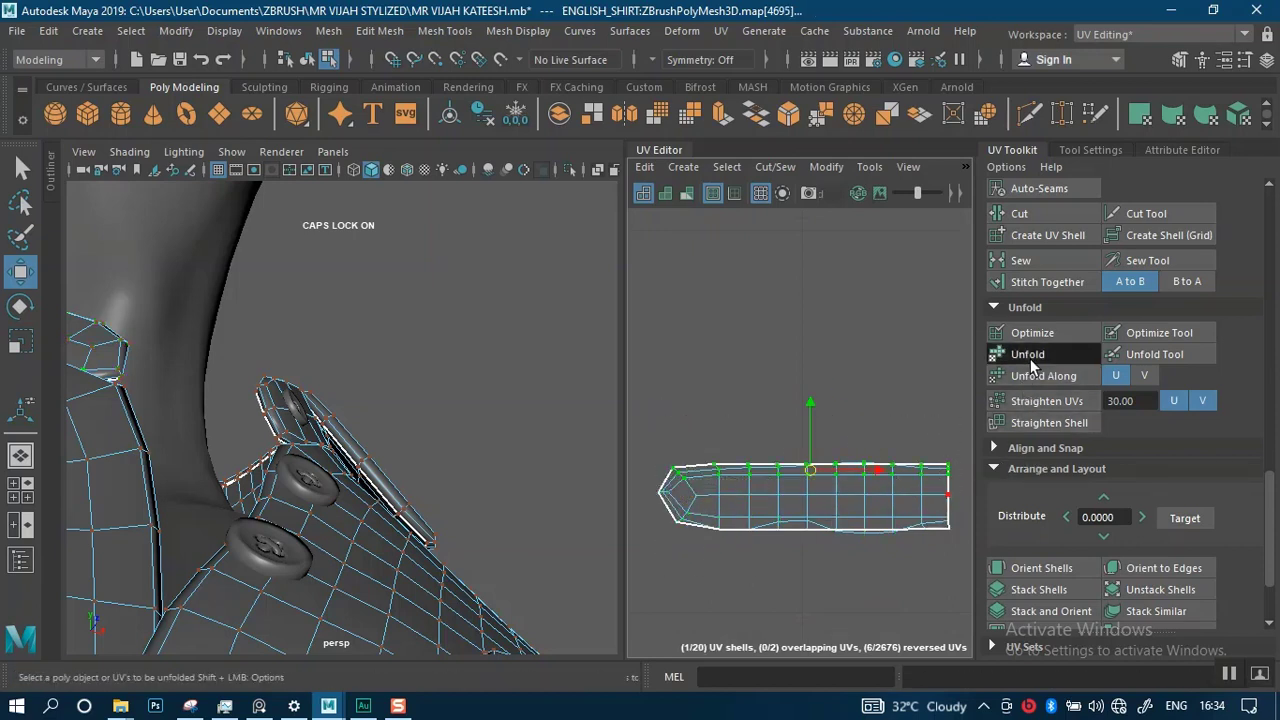
pyautogui.click(1010, 354)
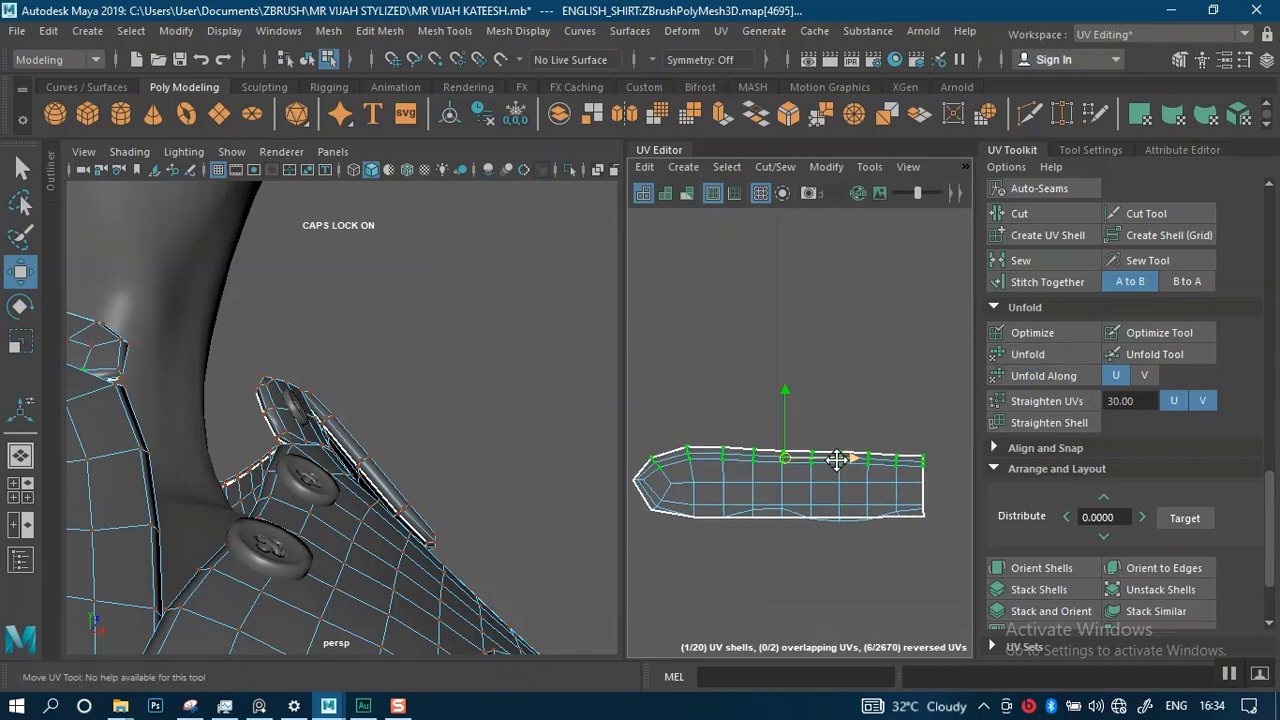
# - Unfold the rounded piece's lower border UVs, including the leftover one beside the rounded end
pyautogui.moveTo(935, 553); pyautogui.dragTo(698, 499)
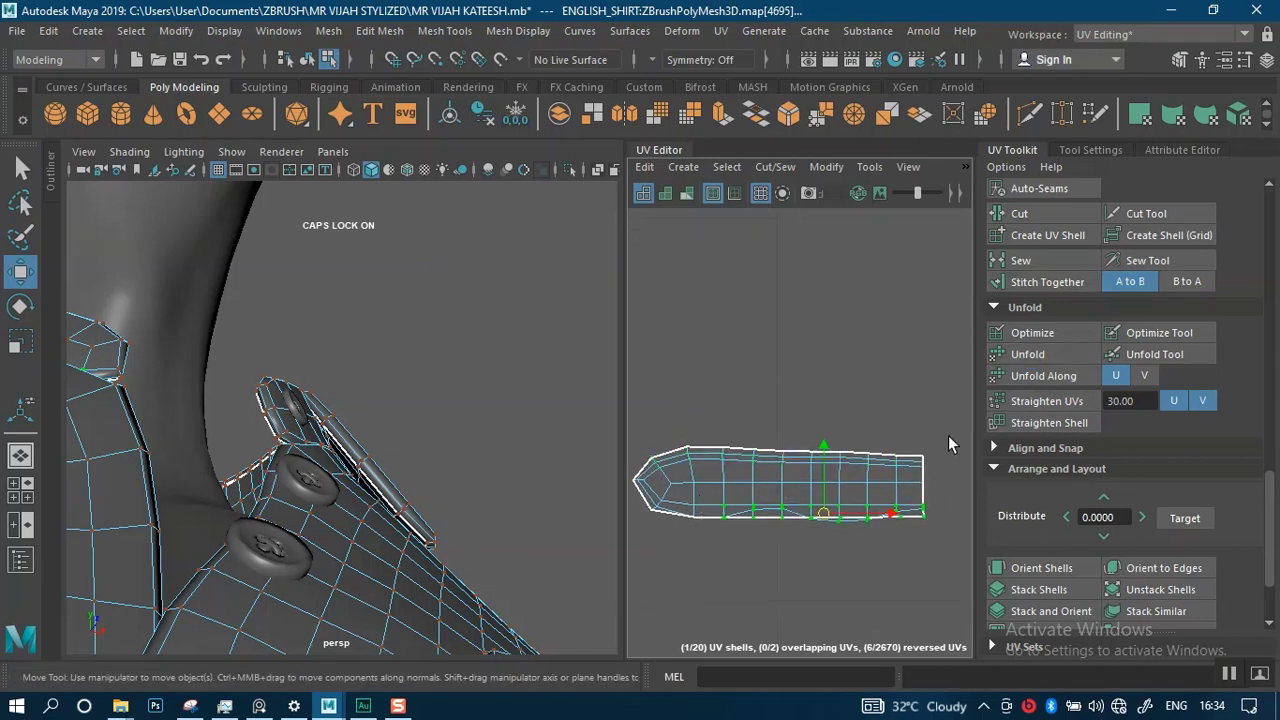
pyautogui.click(1029, 356)
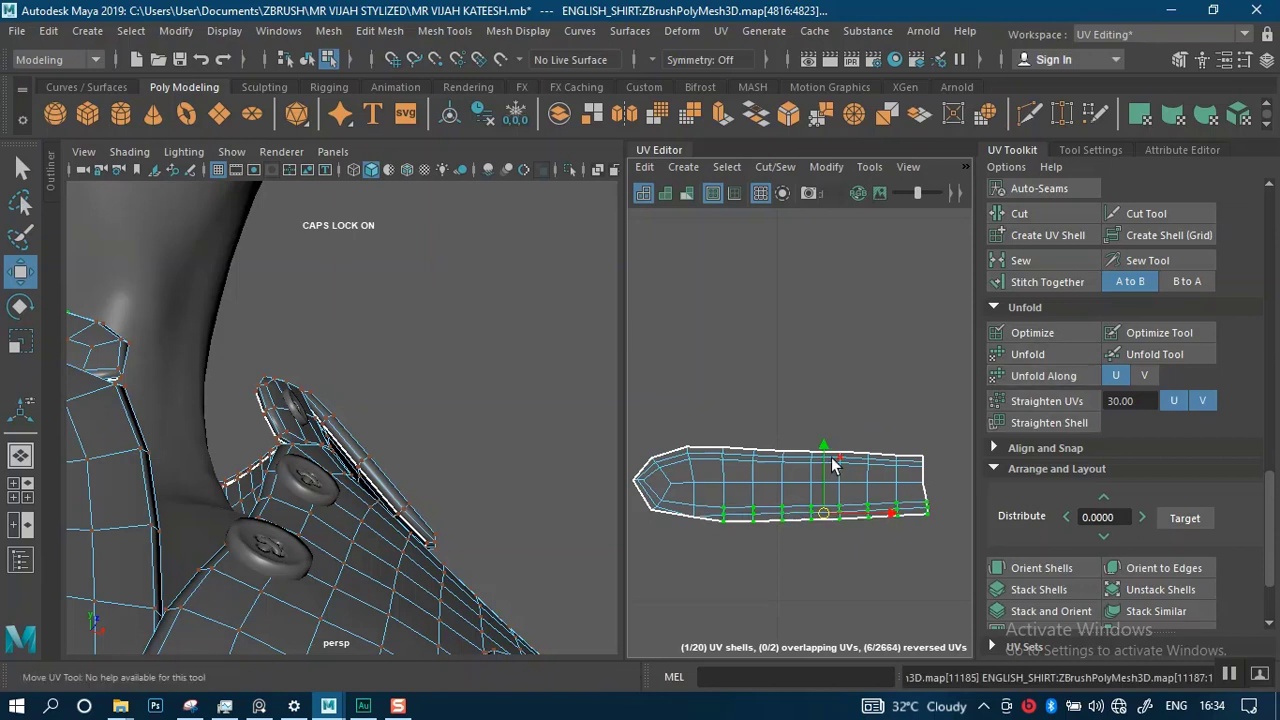
pyautogui.scroll(4, 695, 550)
pyautogui.moveTo(836, 508); pyautogui.dragTo(755, 467)
pyautogui.click(1028, 356)
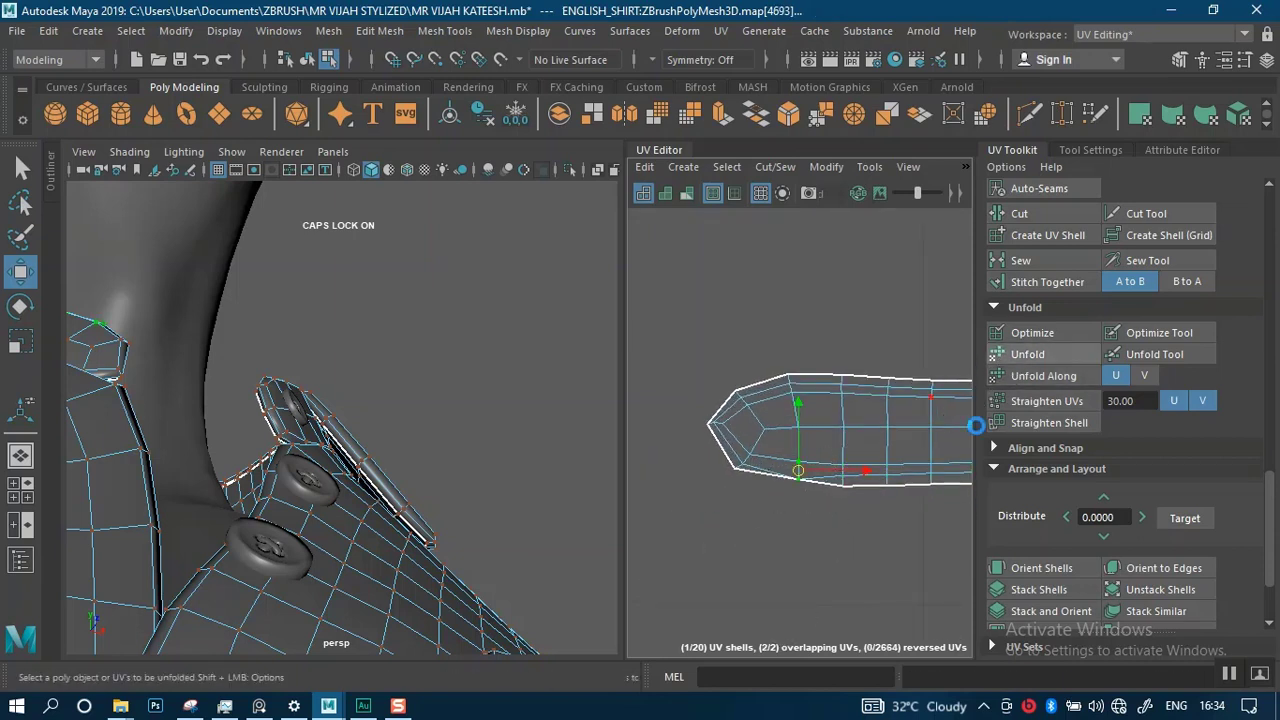
# - Examine the unfolded rounded piece along its full length for remaining distortion
pyautogui.scroll(-3, 866, 527)
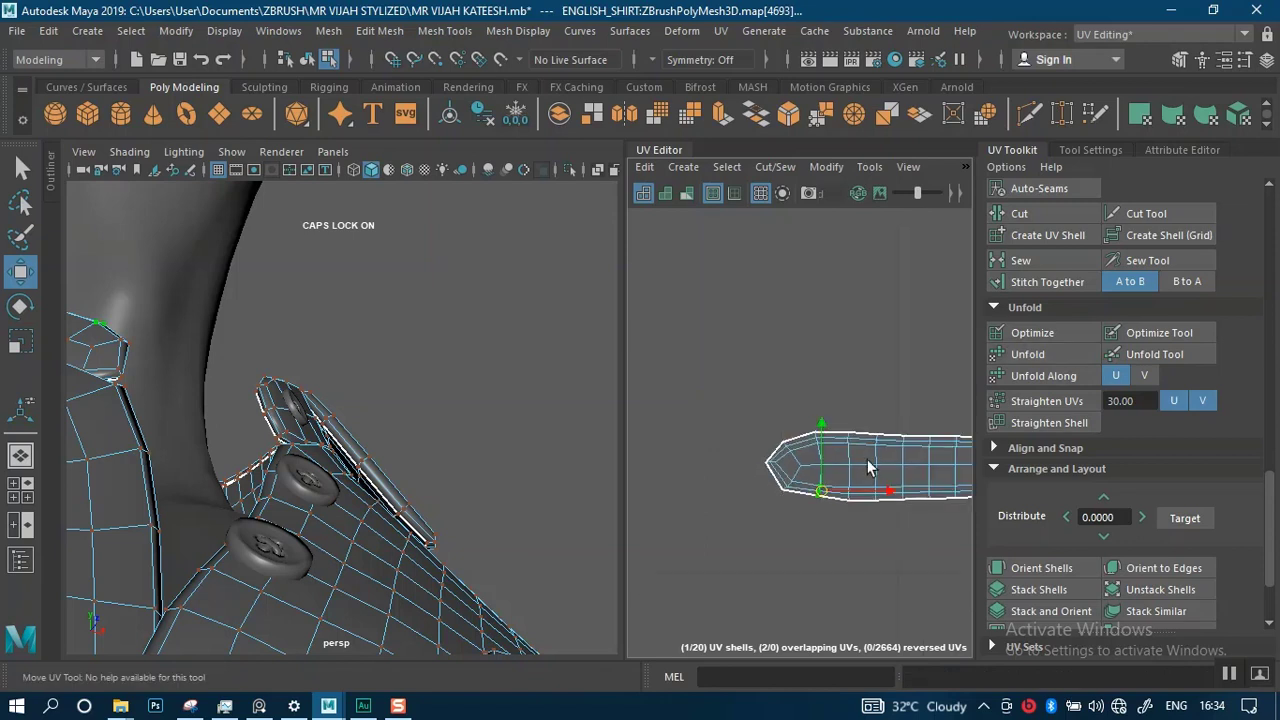
pyautogui.keyDown('alt'); pyautogui.moveTo(871, 466); pyautogui.dragTo(683, 474, button='middle'); pyautogui.keyUp('alt')
pyautogui.scroll(1, 785, 480)
pyautogui.keyDown('alt'); pyautogui.moveTo(826, 523); pyautogui.dragTo(865, 522, button='middle'); pyautogui.keyUp('alt')
pyautogui.scroll(1, 844, 518)
pyautogui.scroll(-3, 806, 493)
pyautogui.keyDown('alt'); pyautogui.moveTo(742, 416); pyautogui.dragTo(799, 420, button='middle'); pyautogui.keyUp('alt')
pyautogui.scroll(1, 795, 421)
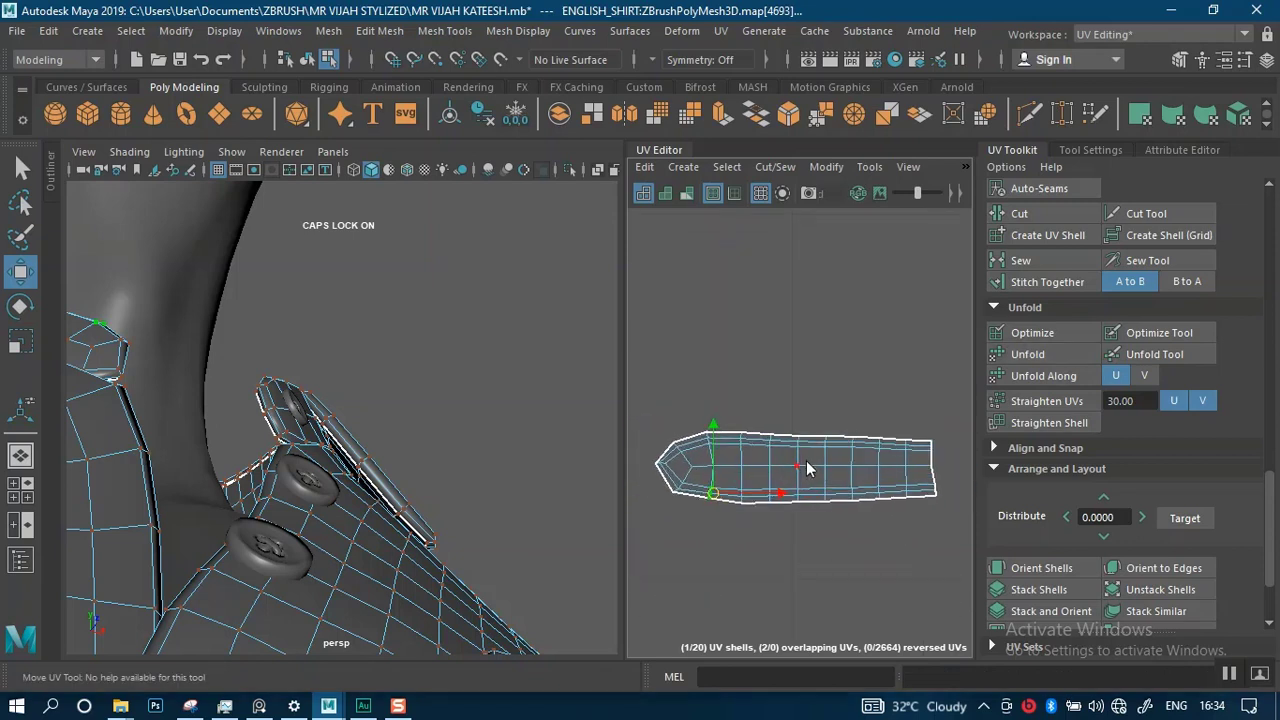
# - Try straightening the UV columns right of the piece's rounded end, check the borders, and undo the straightening
pyautogui.moveTo(804, 459); pyautogui.dragTo(866, 436, button='right')
pyautogui.moveTo(743, 452); pyautogui.dragTo(935, 512)
pyautogui.keyDown('shift'); pyautogui.moveTo(892, 460); pyautogui.dragTo(945, 268, button='right'); pyautogui.keyUp('shift')
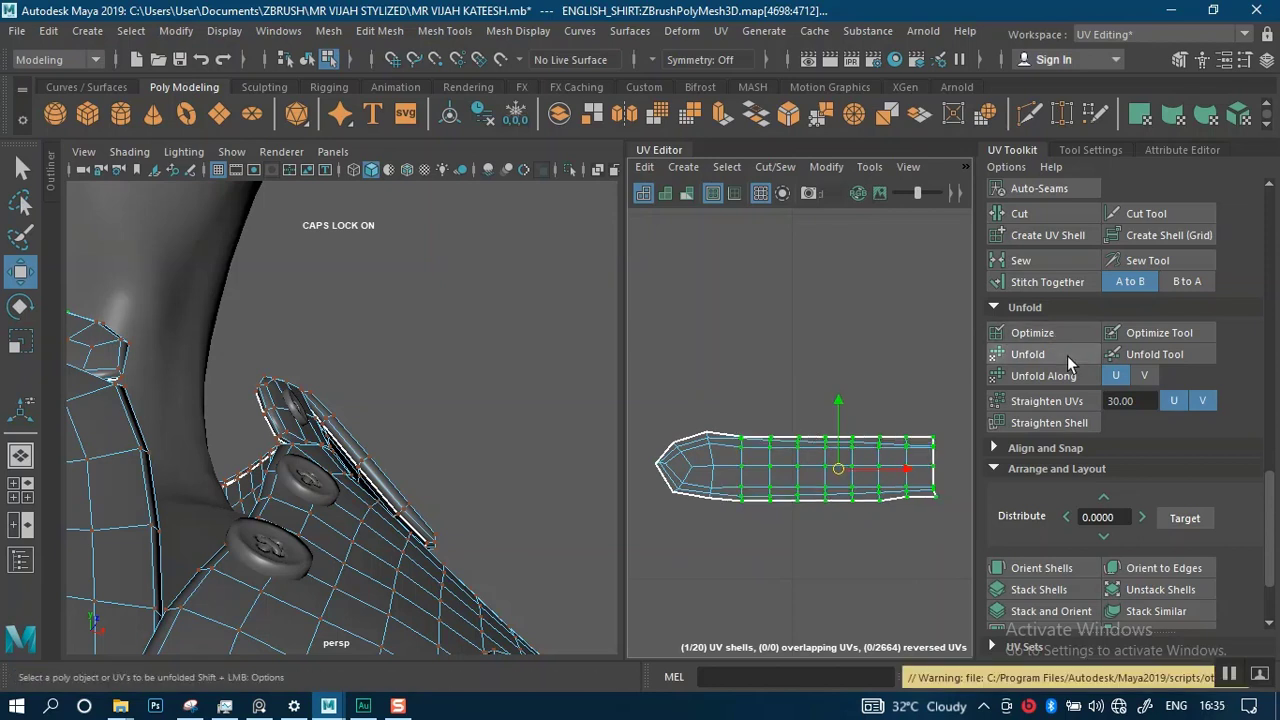
pyautogui.scroll(3, 829, 444)
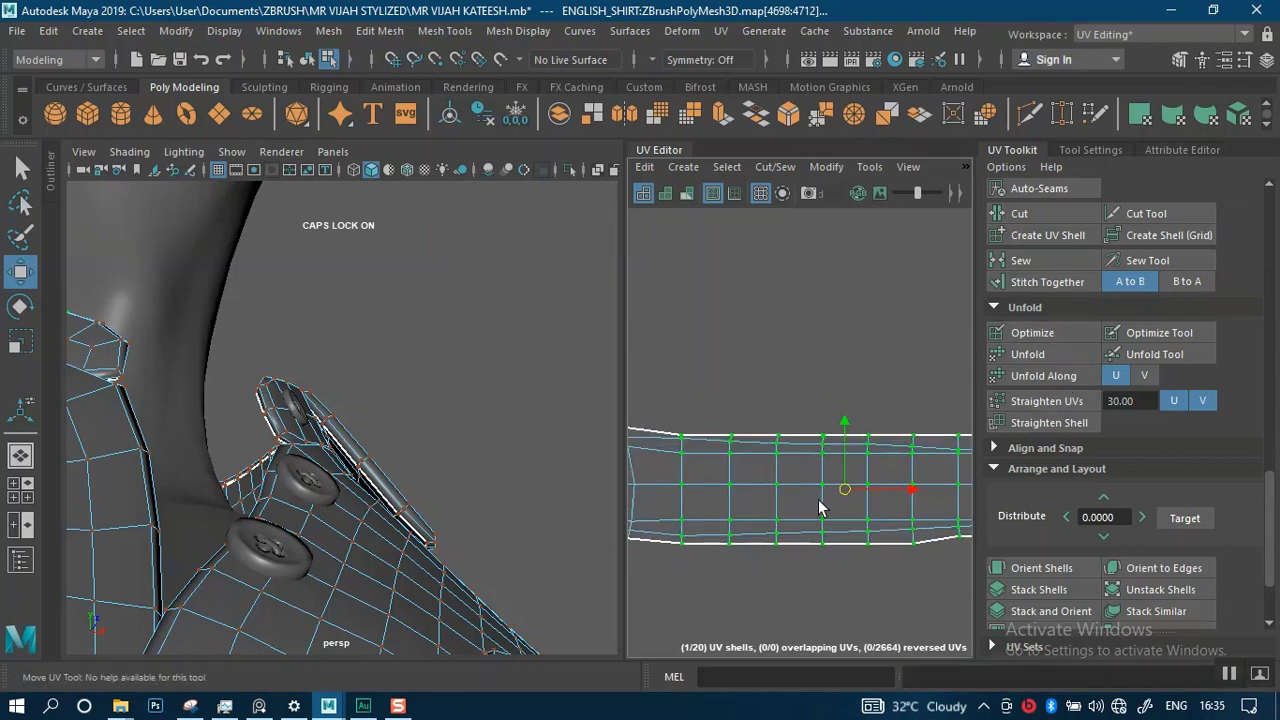
pyautogui.scroll(3, 810, 520)
pyautogui.keyDown('alt'); pyautogui.moveTo(802, 552); pyautogui.dragTo(815, 569, button='right'); pyautogui.keyUp('alt')
pyautogui.keyDown('alt'); pyautogui.moveTo(826, 517); pyautogui.dragTo(851, 561, button='middle'); pyautogui.keyUp('alt')
pyautogui.keyDown('alt'); pyautogui.moveTo(839, 530); pyautogui.dragTo(778, 440, button='right'); pyautogui.keyUp('alt')
pyautogui.keyDown('alt'); pyautogui.moveTo(778, 440); pyautogui.dragTo(656, 393, button='middle'); pyautogui.keyUp('alt')
pyautogui.keyDown('alt'); pyautogui.moveTo(841, 428); pyautogui.dragTo(895, 537, button='right'); pyautogui.keyUp('alt')
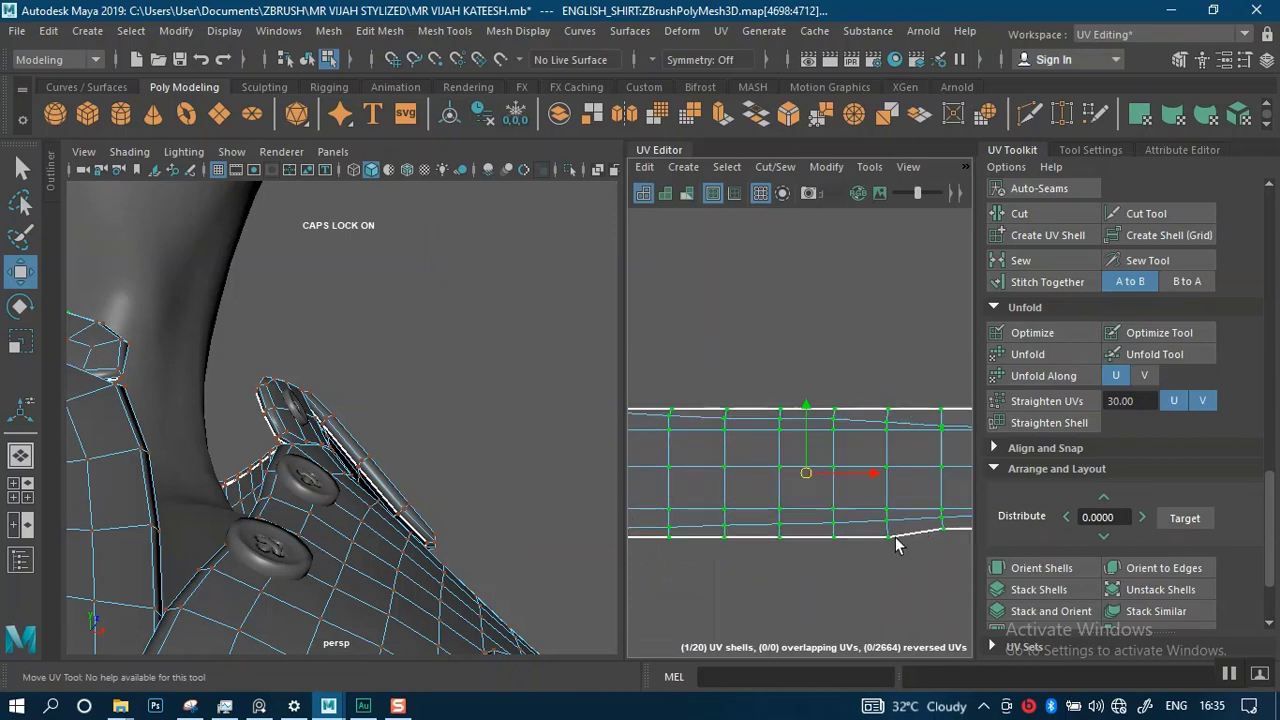
pyautogui.keyDown('alt'); pyautogui.moveTo(890, 532); pyautogui.dragTo(774, 506, button='middle'); pyautogui.keyUp('alt')
pyautogui.keyDown('alt'); pyautogui.moveTo(825, 511); pyautogui.dragTo(844, 540, button='right'); pyautogui.keyUp('alt')
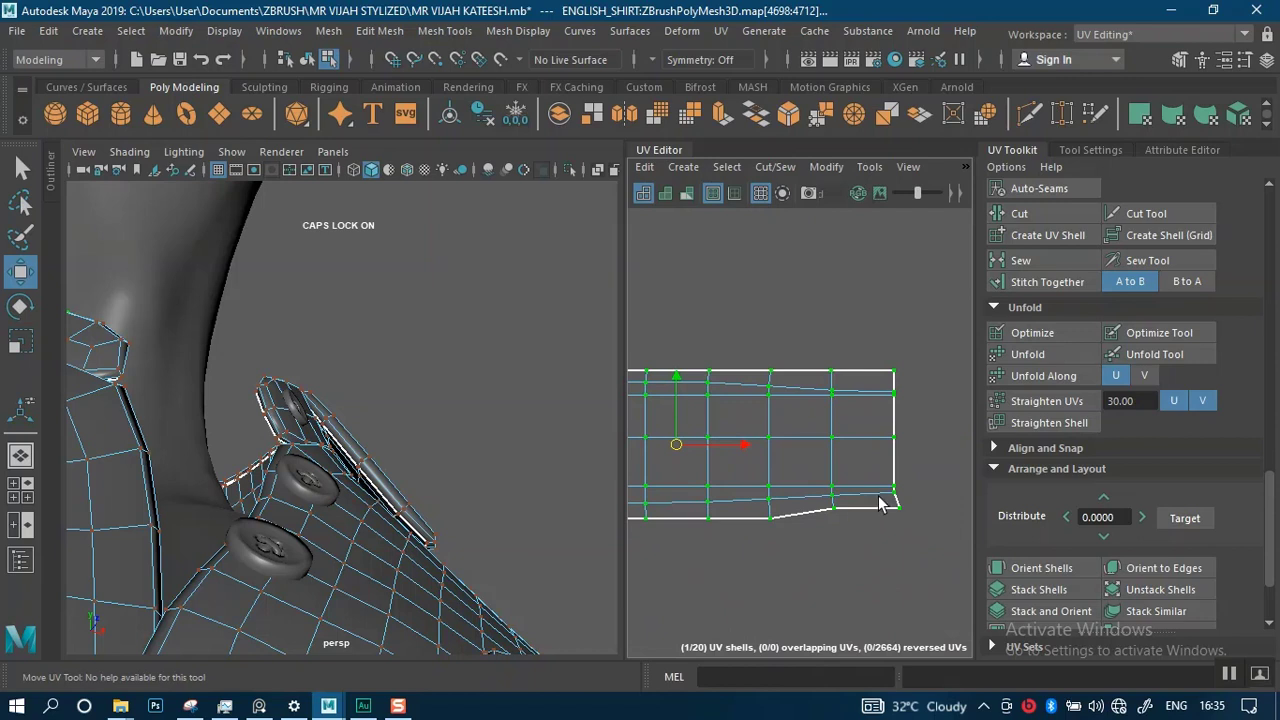
pyautogui.hotkey('ctrl', 'z')
# - Select the upper border UVs of the adjacent tapered strip shell and unfold them
pyautogui.keyDown('alt'); pyautogui.moveTo(880, 497); pyautogui.dragTo(817, 355, button='right'); pyautogui.keyUp('alt')
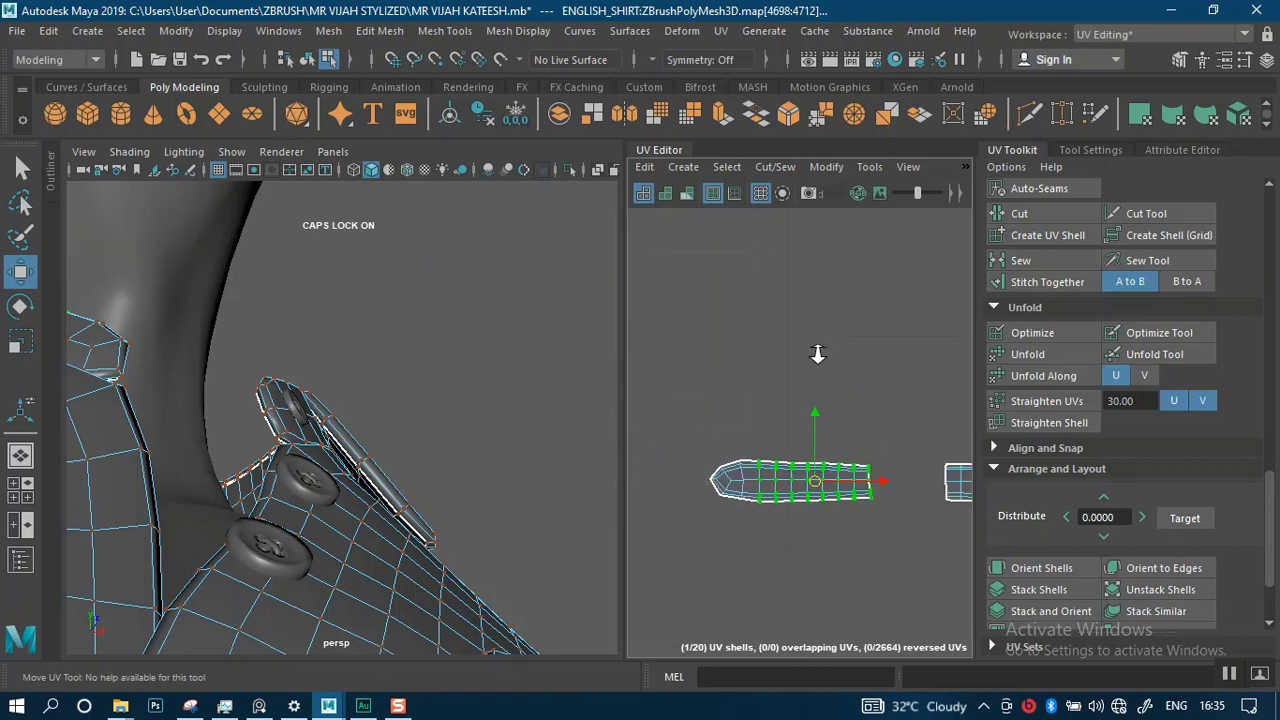
pyautogui.keyDown('alt'); pyautogui.moveTo(820, 414); pyautogui.dragTo(675, 395, button='middle'); pyautogui.keyUp('alt')
pyautogui.keyDown('alt'); pyautogui.moveTo(847, 434); pyautogui.dragTo(760, 437, button='middle'); pyautogui.keyUp('alt')
pyautogui.keyDown('alt'); pyautogui.moveTo(824, 430); pyautogui.dragTo(858, 500, button='right'); pyautogui.keyUp('alt')
pyautogui.keyDown('alt'); pyautogui.moveTo(858, 507); pyautogui.dragTo(853, 495, button='middle'); pyautogui.keyUp('alt')
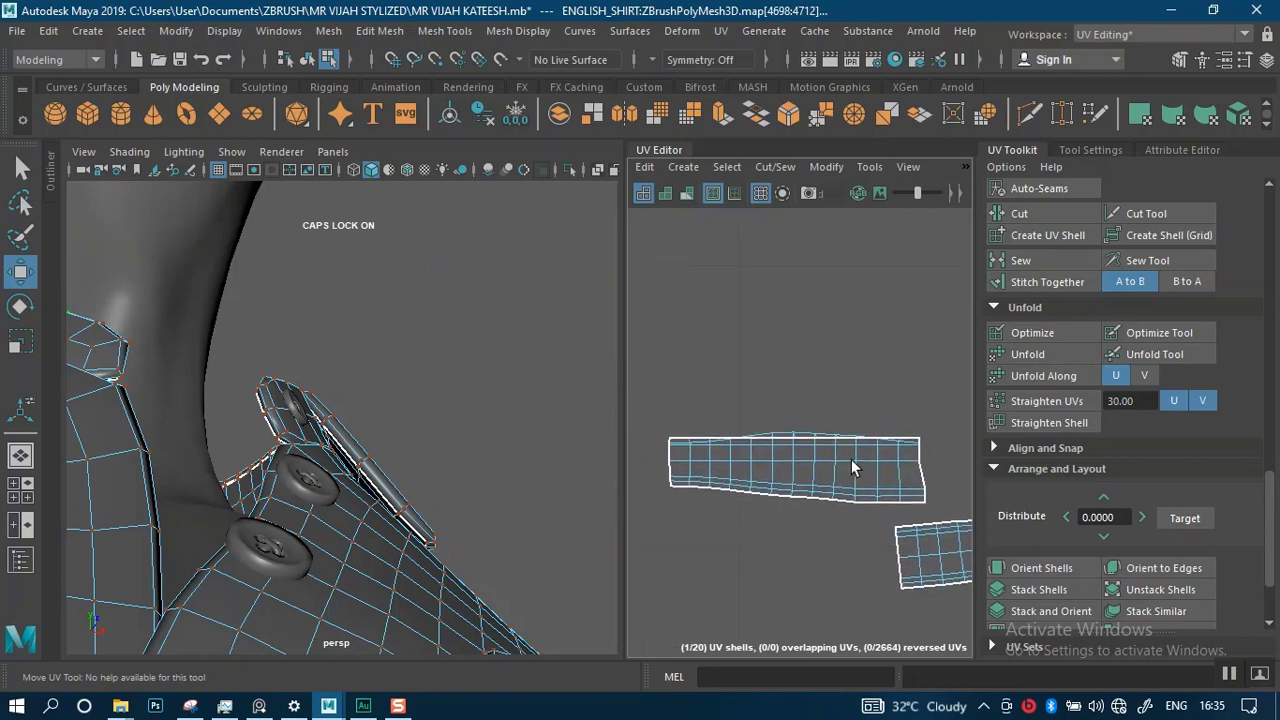
pyautogui.keyDown('alt'); pyautogui.moveTo(851, 464); pyautogui.dragTo(857, 494, button='right'); pyautogui.keyUp('alt')
pyautogui.keyDown('alt'); pyautogui.moveTo(857, 494); pyautogui.dragTo(868, 462, button='middle'); pyautogui.keyUp('alt')
pyautogui.keyDown('alt'); pyautogui.moveTo(831, 443); pyautogui.dragTo(888, 426, button='right'); pyautogui.keyUp('alt')
pyautogui.keyDown('alt'); pyautogui.moveTo(889, 446); pyautogui.dragTo(805, 406, button='right'); pyautogui.keyUp('alt')
pyautogui.moveTo(699, 385); pyautogui.dragTo(941, 428)
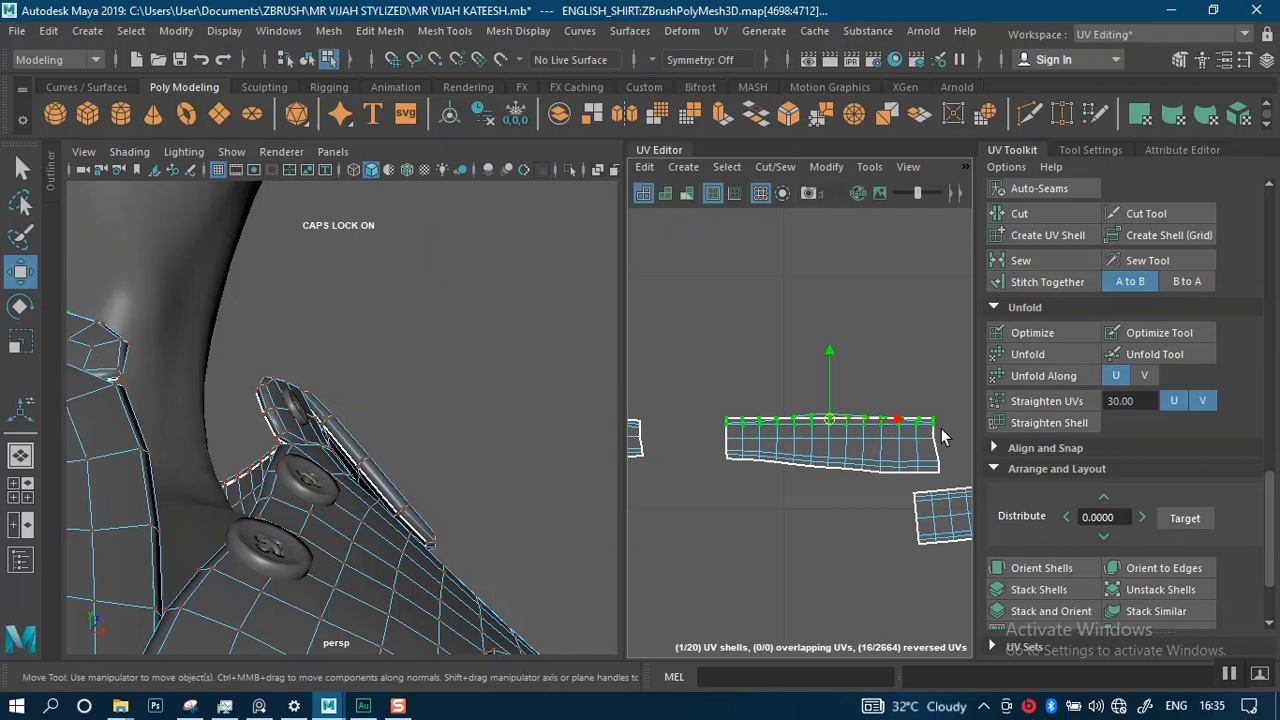
pyautogui.click(1028, 354)
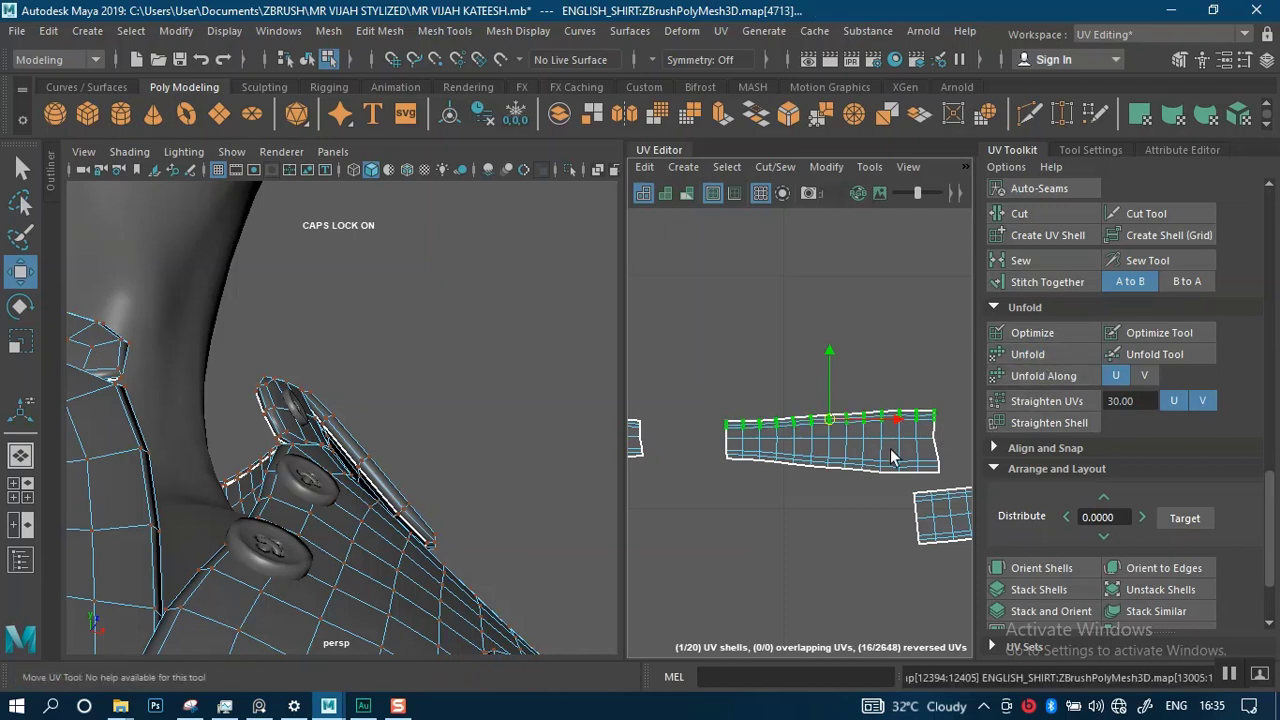
pyautogui.keyDown('alt'); pyautogui.moveTo(876, 441); pyautogui.dragTo(846, 416, button='middle'); pyautogui.keyUp('alt')
pyautogui.keyDown('alt'); pyautogui.moveTo(846, 416); pyautogui.dragTo(854, 443, button='right'); pyautogui.keyUp('alt')
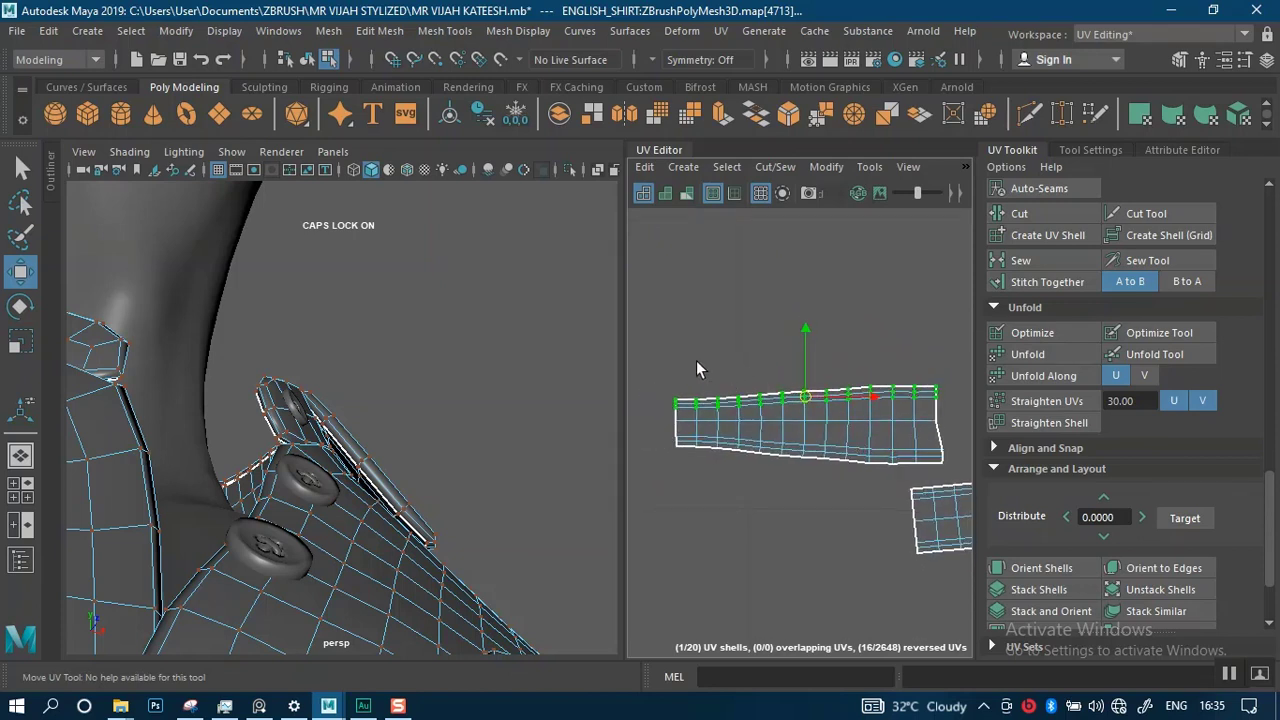
pyautogui.moveTo(752, 447); pyautogui.dragTo(974, 480)
pyautogui.keyDown('shift'); pyautogui.moveTo(918, 418); pyautogui.dragTo(918, 345, button='right'); pyautogui.keyUp('shift')
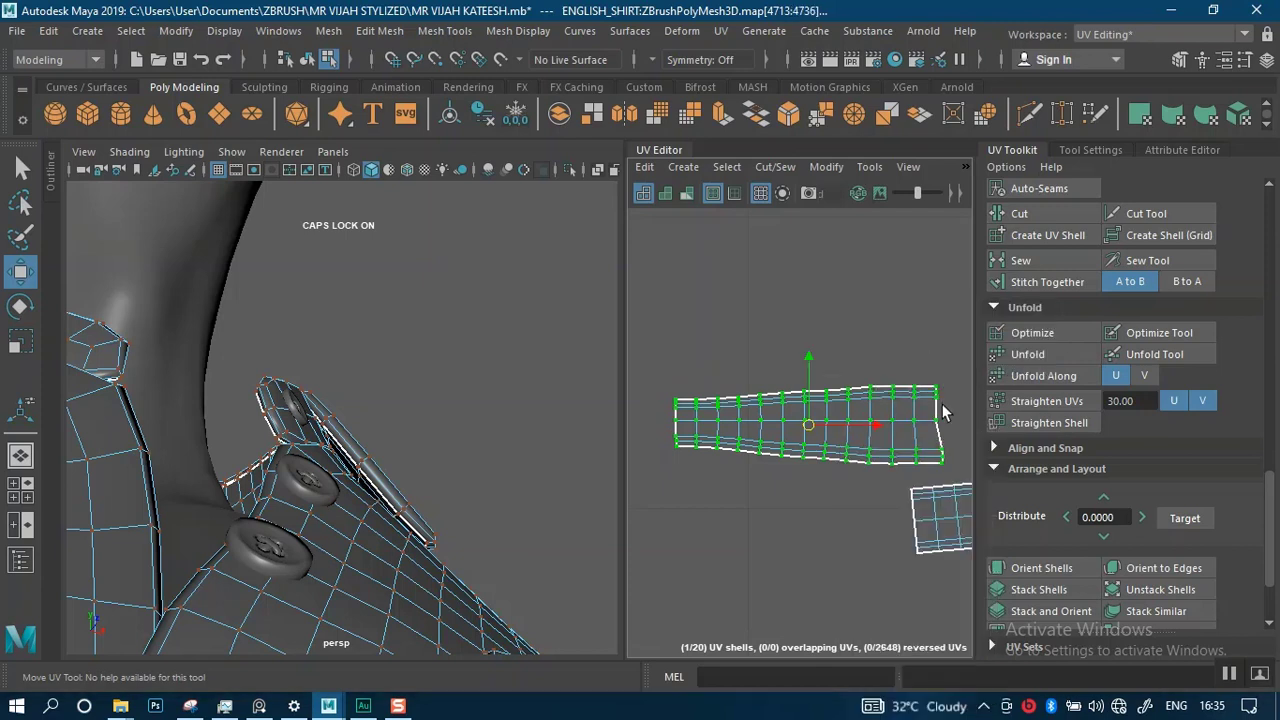
pyautogui.moveTo(965, 466); pyautogui.dragTo(965, 466)
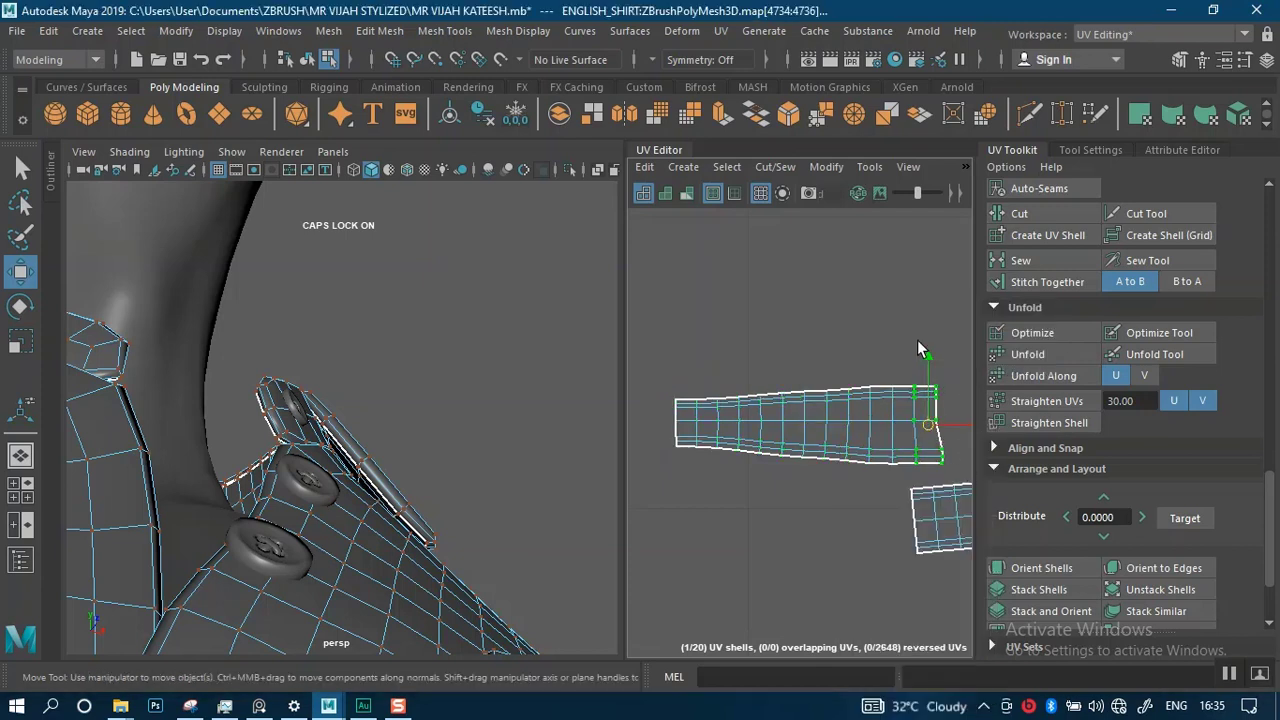
pyautogui.click(919, 342)
# - Scale the tapered shell's right end column of UVs flat in U to form a straight vertical edge
pyautogui.moveTo(929, 350); pyautogui.dragTo(962, 474)
pyautogui.keyDown('alt'); pyautogui.moveTo(946, 446); pyautogui.dragTo(865, 448, button='middle'); pyautogui.keyUp('alt')
pyautogui.scroll(1, 867, 448)
pyautogui.press('r')
pyautogui.click(906, 427)
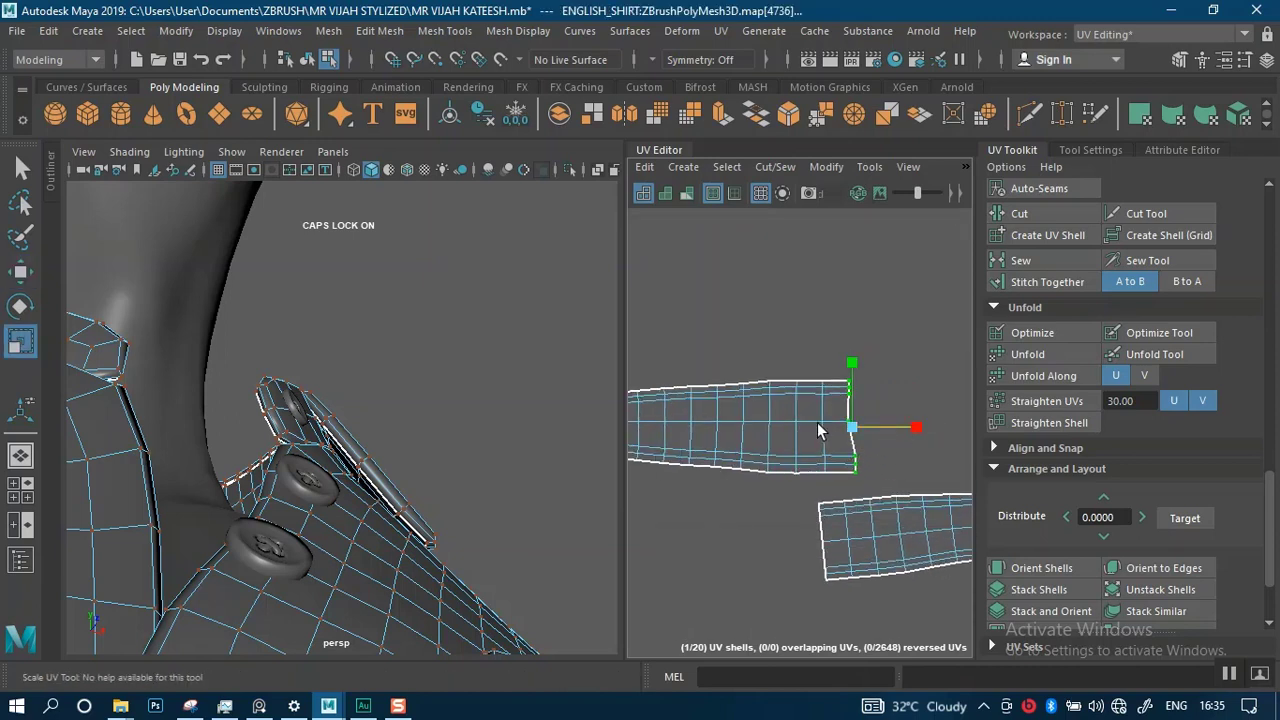
pyautogui.moveTo(752, 430); pyautogui.dragTo(727, 428, button='middle')
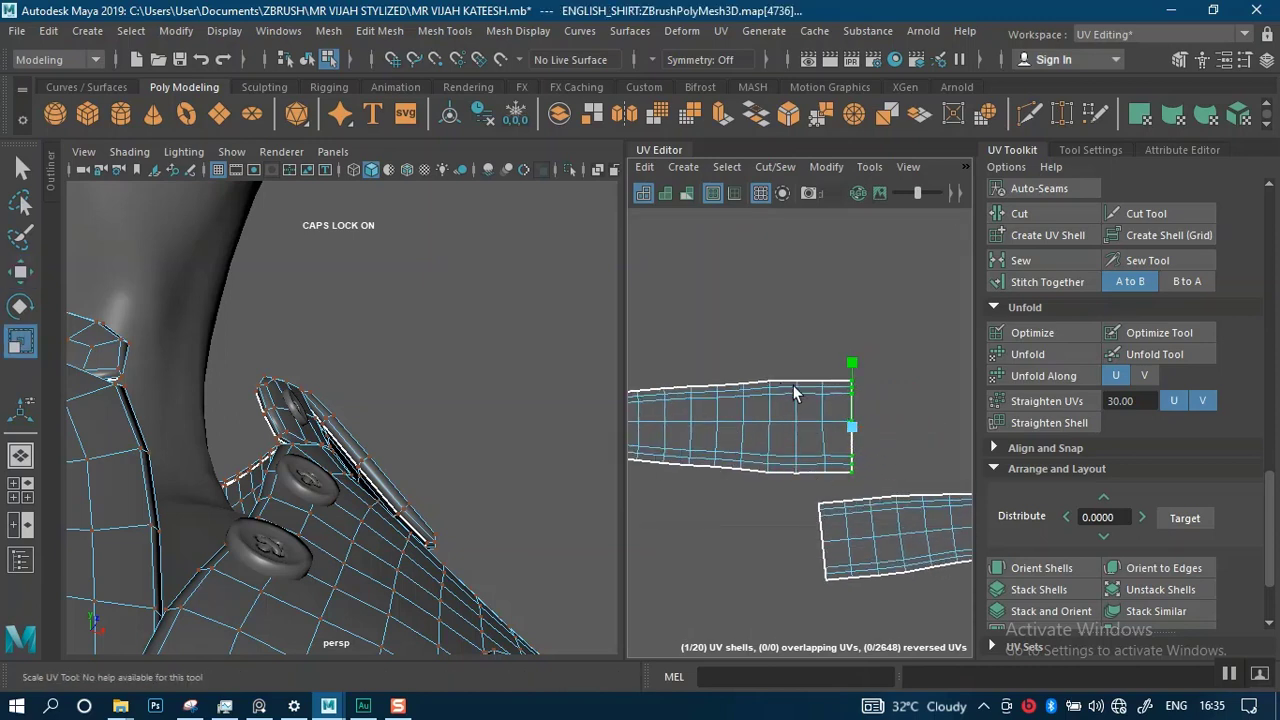
# - Select all UVs of the tapered strip shell, straighten them in both U and V, and clear the selection
pyautogui.keyDown('alt'); pyautogui.moveTo(793, 392); pyautogui.dragTo(820, 360, button='middle'); pyautogui.keyUp('alt')
pyautogui.moveTo(652, 347); pyautogui.dragTo(912, 458)
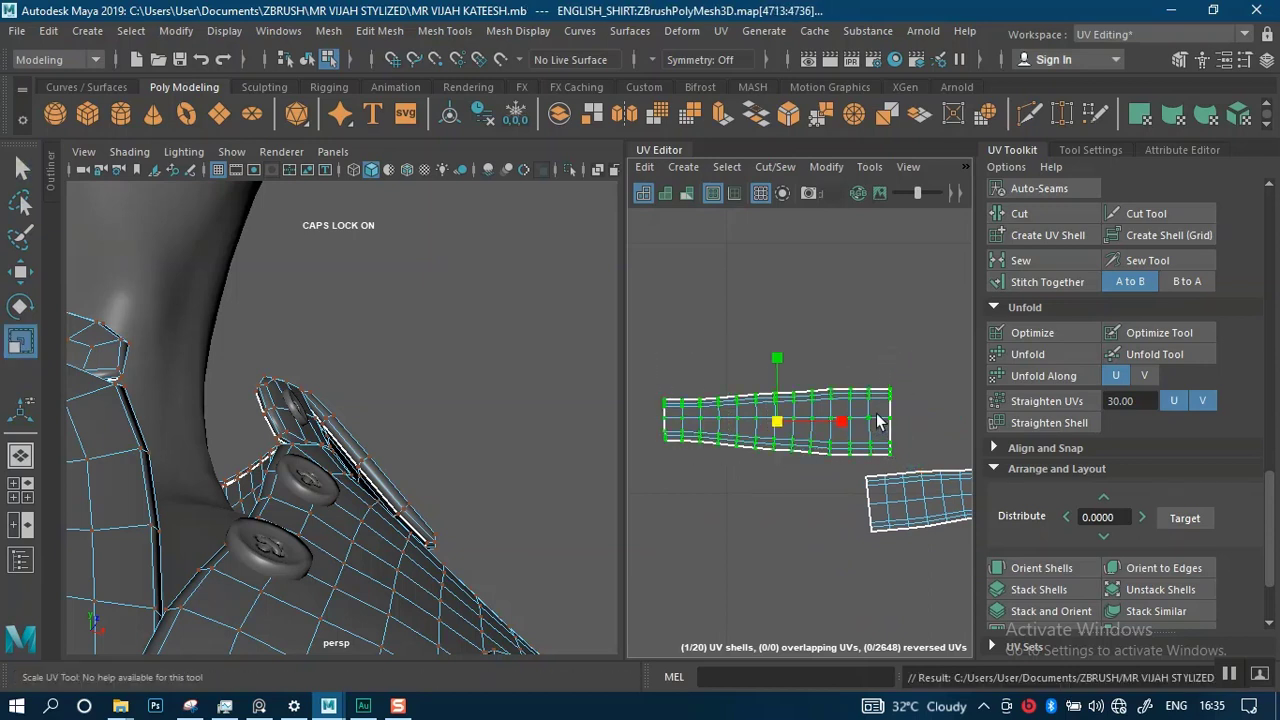
pyautogui.click(1010, 401)
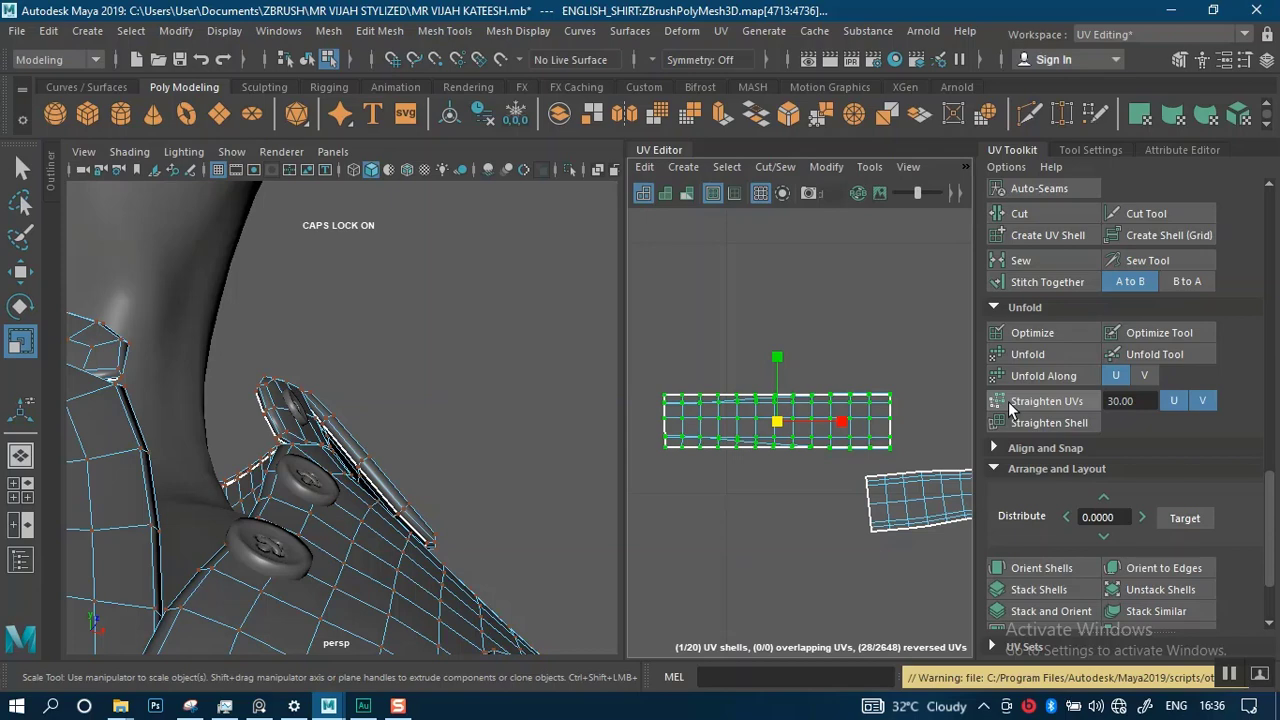
pyautogui.scroll(5, 773, 379)
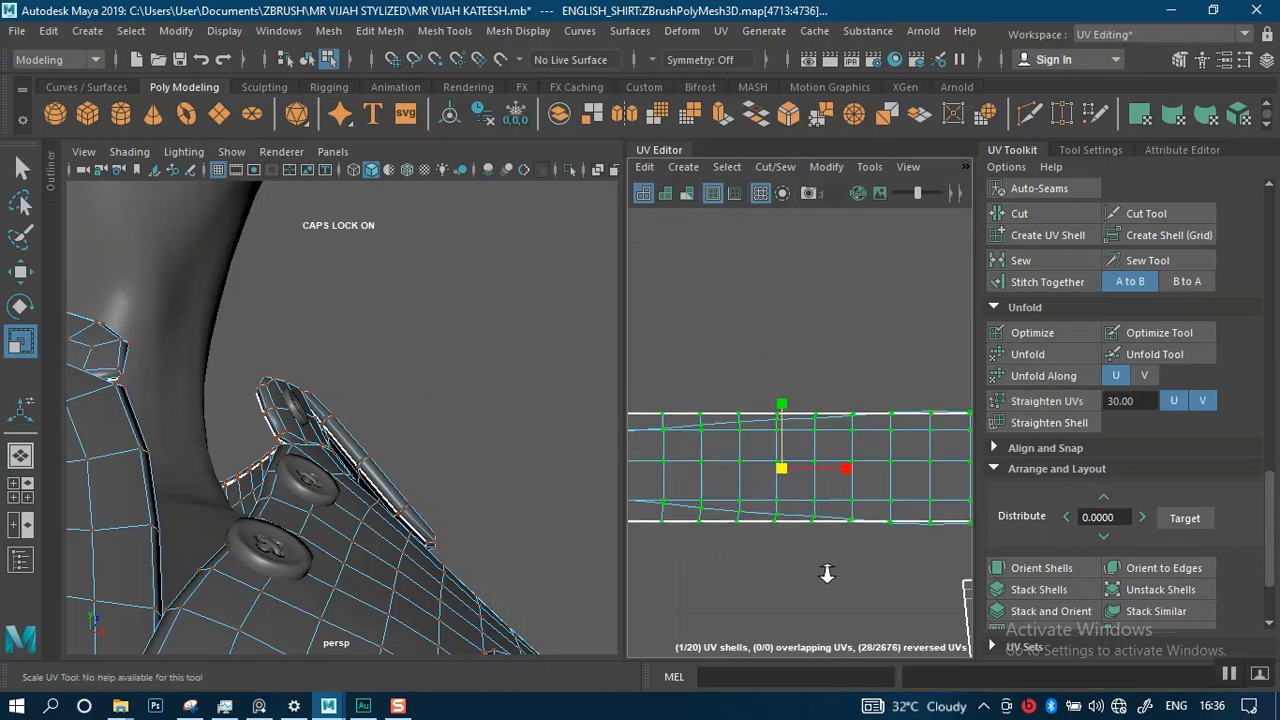
pyautogui.keyDown('alt'); pyautogui.moveTo(763, 536); pyautogui.dragTo(803, 471, button='middle'); pyautogui.keyUp('alt')
pyautogui.keyDown('alt'); pyautogui.moveTo(803, 471); pyautogui.dragTo(779, 611, button='right'); pyautogui.keyUp('alt')
pyautogui.click(683, 349)
pyautogui.scroll(-3, 705, 410)
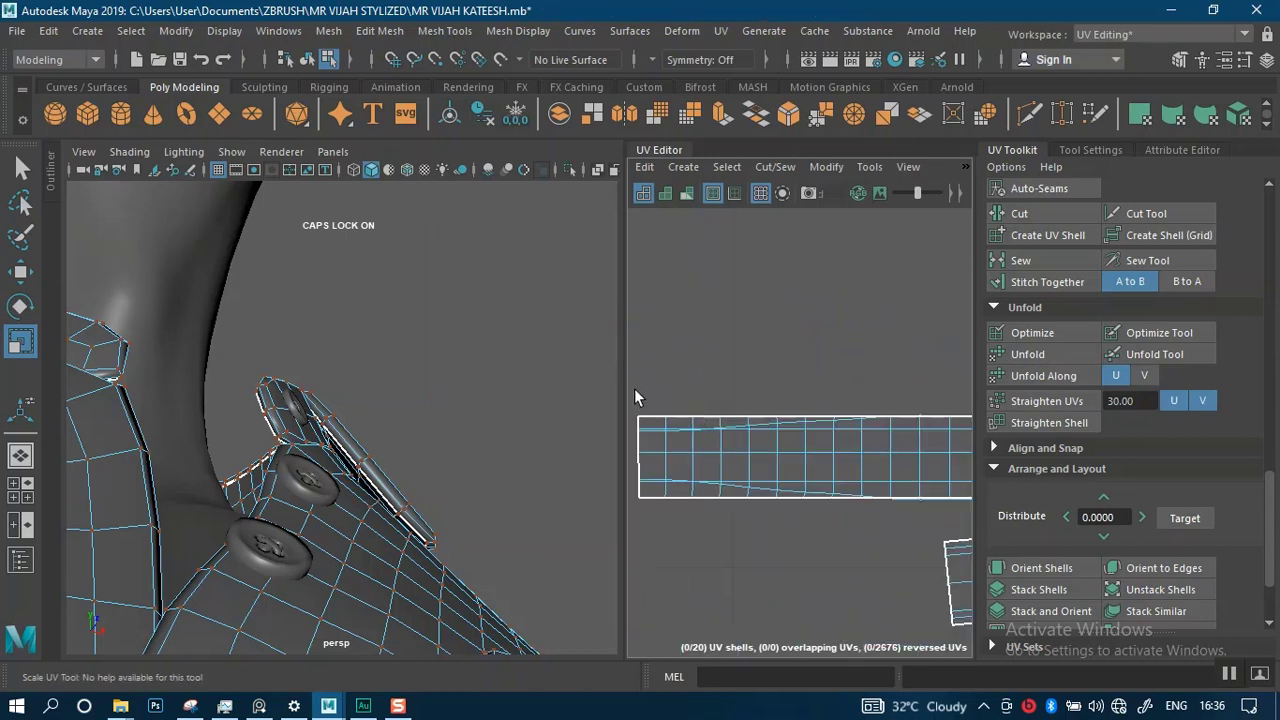
# - Try unfolding only the left half of the shell's upper border UVs and undo the unfold
pyautogui.moveTo(779, 437); pyautogui.dragTo(780, 437)
pyautogui.click(1042, 356)
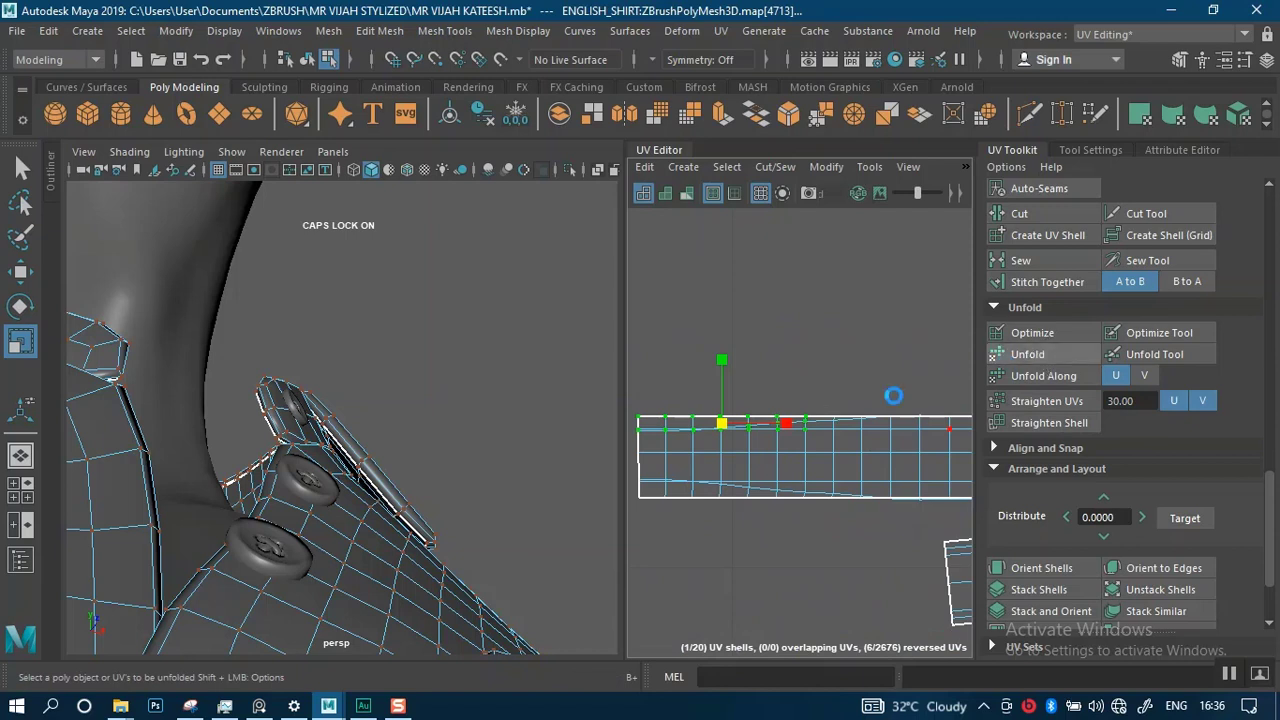
pyautogui.keyDown('alt'); pyautogui.moveTo(848, 445); pyautogui.dragTo(816, 417, button='middle'); pyautogui.keyUp('alt')
pyautogui.hotkey('ctrl', 'z')
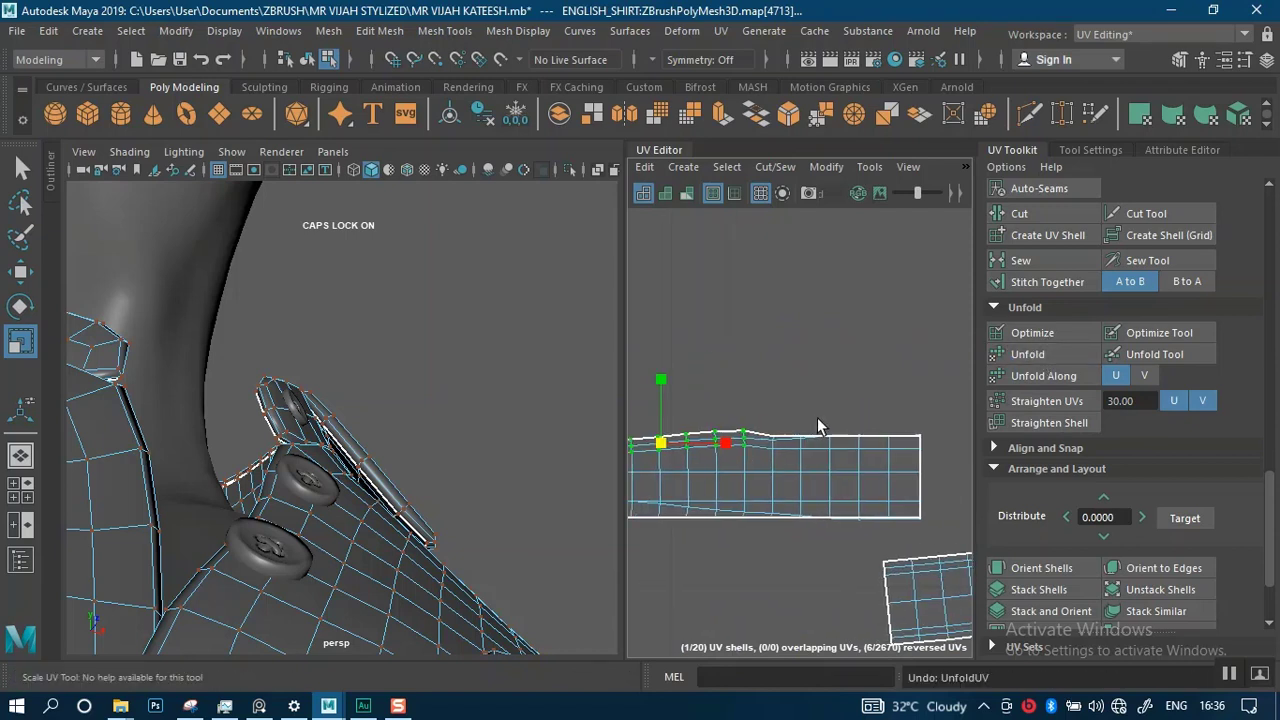
# - Unfold the tapered shell's upper border UV rows along their full length, and its lower border rows separately
pyautogui.keyDown('alt'); pyautogui.moveTo(820, 463); pyautogui.dragTo(774, 412, button='right'); pyautogui.keyUp('alt')
pyautogui.moveTo(664, 405); pyautogui.dragTo(963, 456)
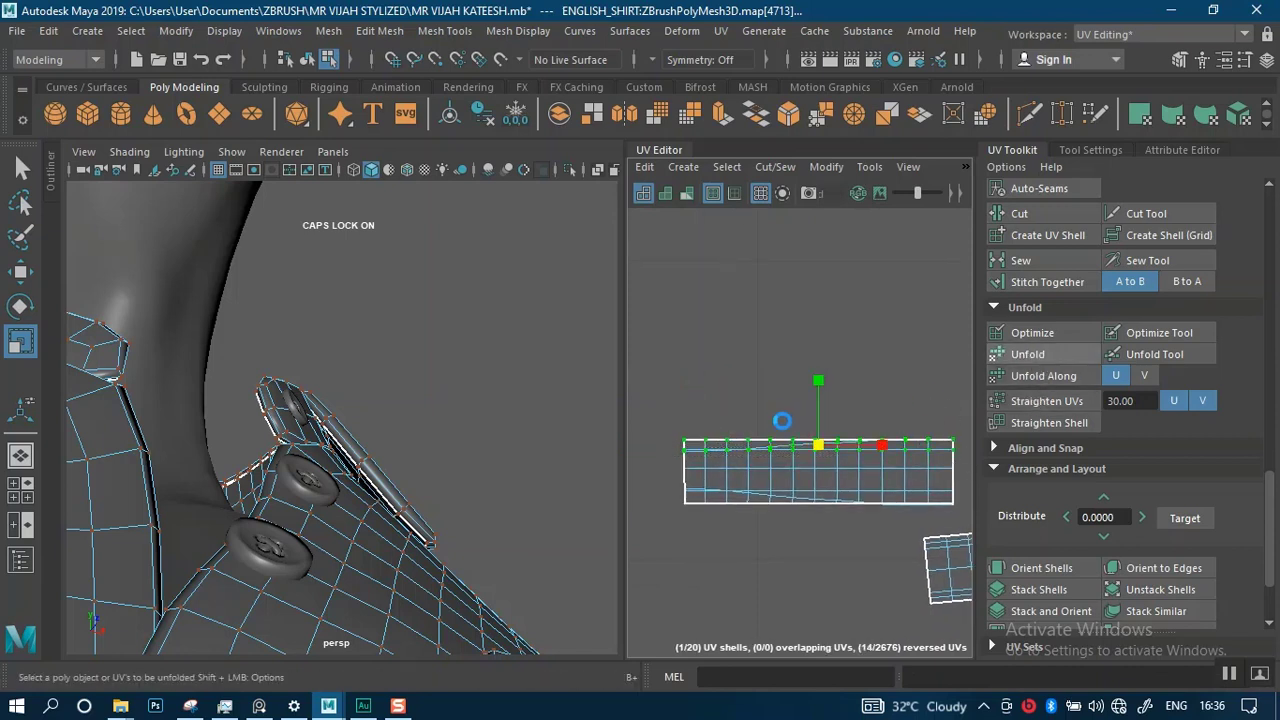
pyautogui.keyDown('alt'); pyautogui.moveTo(811, 472); pyautogui.dragTo(794, 419, button='middle'); pyautogui.keyUp('alt')
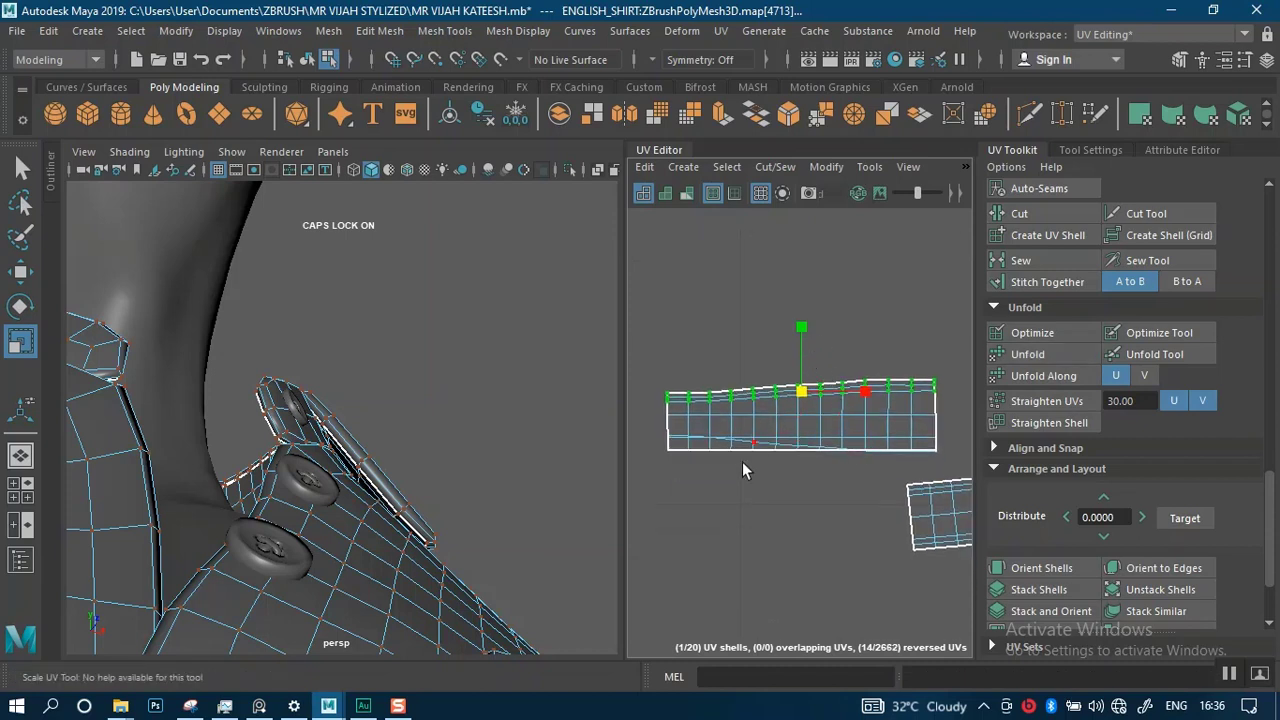
pyautogui.moveTo(952, 459); pyautogui.dragTo(639, 427)
pyautogui.click(642, 430)
pyautogui.moveTo(641, 474); pyautogui.dragTo(942, 431)
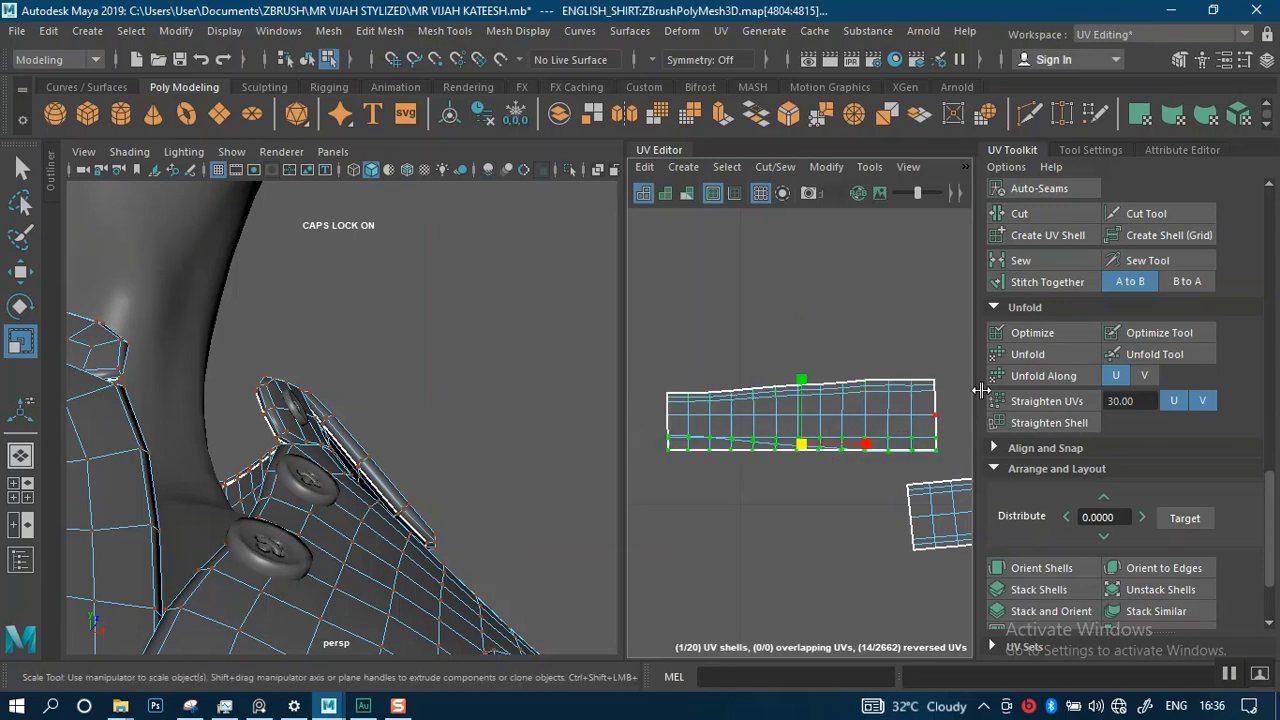
pyautogui.click(1026, 355)
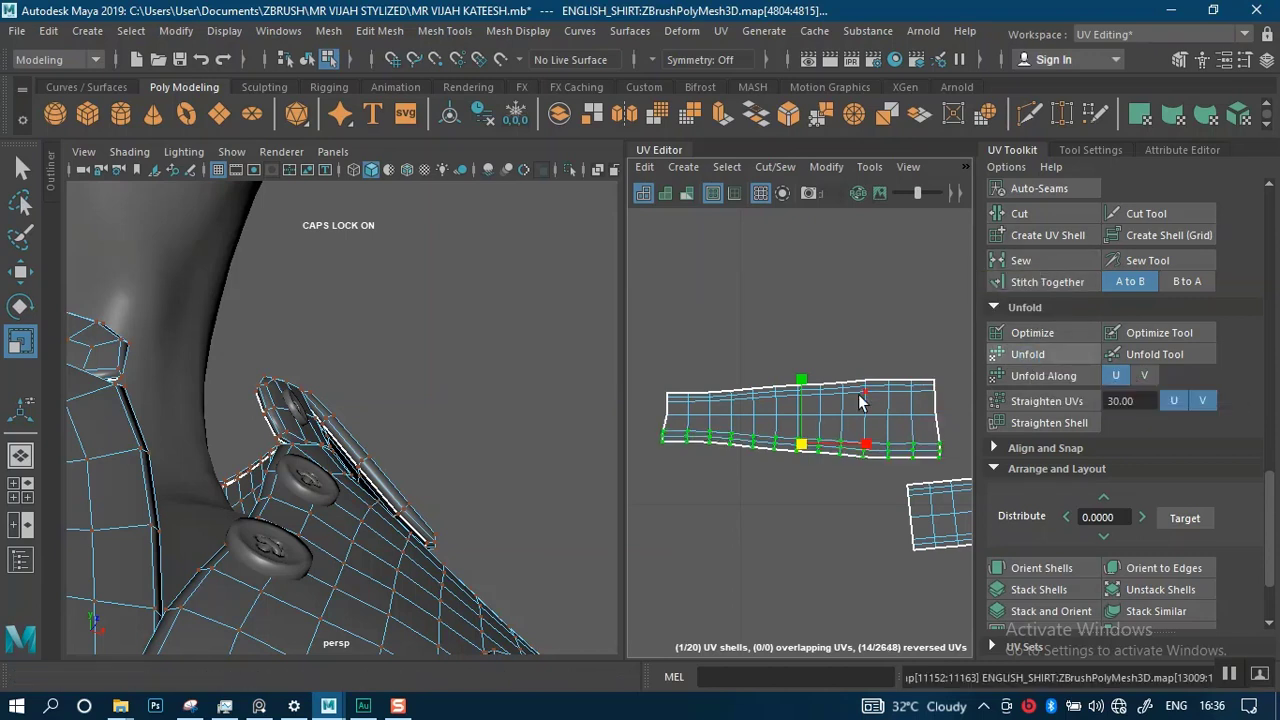
# - Examine the unfolded tapered shell's borders and end columns for remaining distortion, comparing it with the neighbouring strips
pyautogui.keyDown('alt'); pyautogui.moveTo(831, 443); pyautogui.dragTo(808, 434, button='middle'); pyautogui.keyUp('alt')
pyautogui.moveTo(808, 434)
pyautogui.keyDown('alt'); pyautogui.mouseDown(button='right')
pyautogui.moveTo(810, 476)
pyautogui.moveTo(797, 447)
pyautogui.mouseUp(button='right'); pyautogui.keyUp('alt')
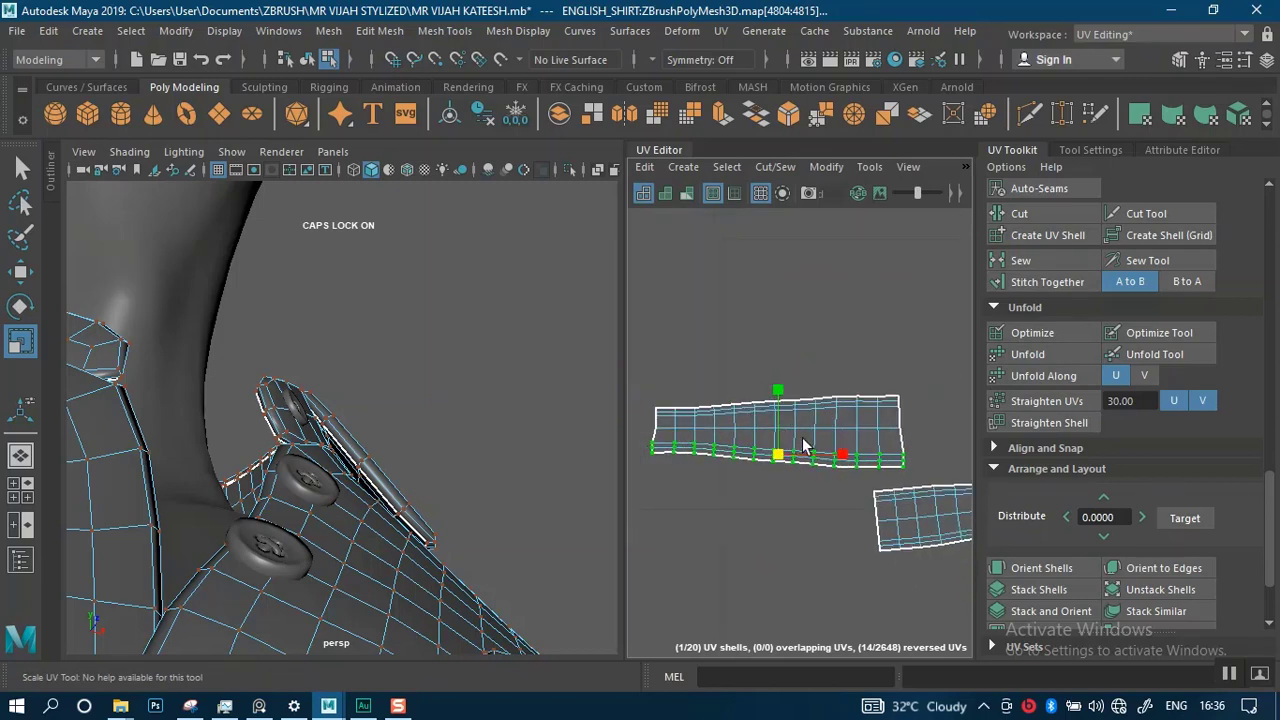
pyautogui.keyDown('alt'); pyautogui.moveTo(848, 431); pyautogui.dragTo(866, 414, button='middle'); pyautogui.keyUp('alt')
pyautogui.keyDown('alt'); pyautogui.moveTo(865, 438); pyautogui.dragTo(806, 416, button='right'); pyautogui.keyUp('alt')
pyautogui.keyDown('alt'); pyautogui.moveTo(804, 414); pyautogui.dragTo(890, 409, button='middle'); pyautogui.keyUp('alt')
pyautogui.keyDown('alt'); pyautogui.moveTo(828, 410); pyautogui.dragTo(860, 424, button='right'); pyautogui.keyUp('alt')
pyautogui.keyDown('alt'); pyautogui.moveTo(868, 430); pyautogui.dragTo(680, 436, button='middle'); pyautogui.keyUp('alt')
pyautogui.keyDown('alt'); pyautogui.moveTo(782, 437); pyautogui.dragTo(885, 402, button='middle'); pyautogui.keyUp('alt')
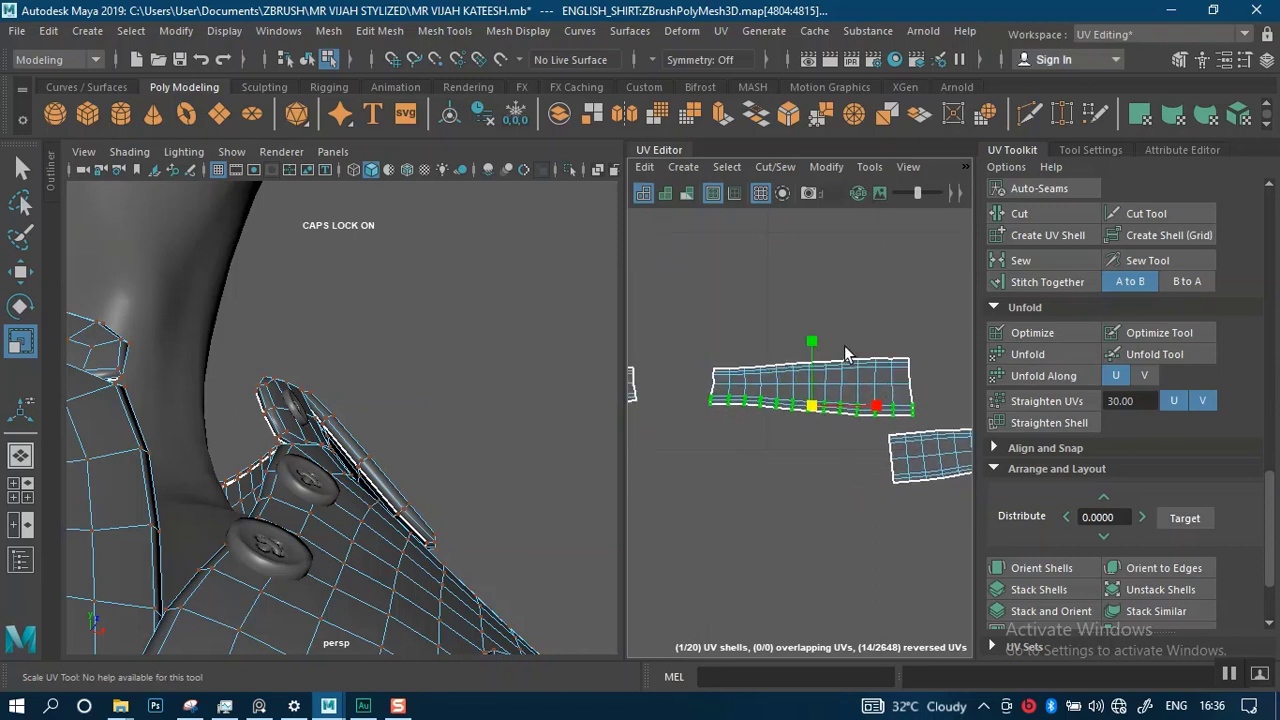
pyautogui.keyDown('alt'); pyautogui.moveTo(837, 356); pyautogui.dragTo(833, 586, button='right'); pyautogui.keyUp('alt')
pyautogui.keyDown('alt'); pyautogui.moveTo(797, 446); pyautogui.dragTo(823, 444, button='middle'); pyautogui.keyUp('alt')
pyautogui.keyDown('alt'); pyautogui.moveTo(820, 441); pyautogui.dragTo(751, 360, button='right'); pyautogui.keyUp('alt')
pyautogui.keyDown('alt'); pyautogui.moveTo(784, 402); pyautogui.dragTo(744, 384, button='middle'); pyautogui.keyUp('alt')
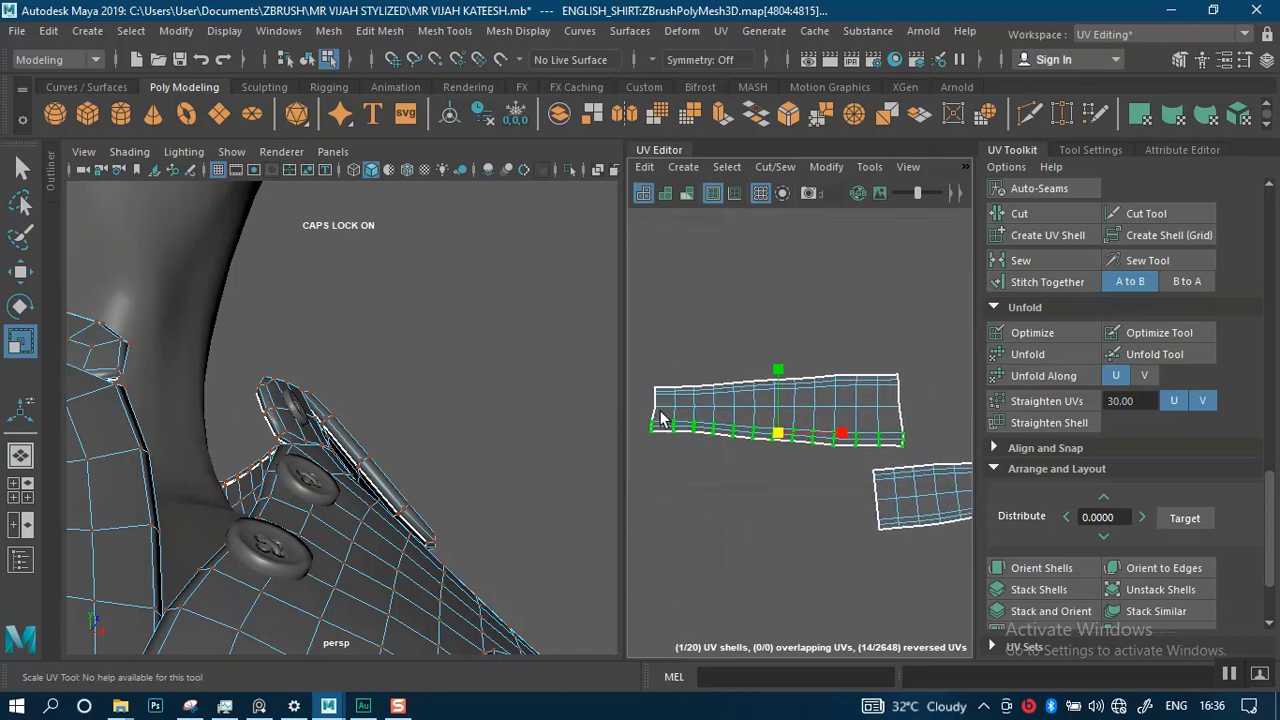
pyautogui.keyDown('alt'); pyautogui.moveTo(712, 418); pyautogui.dragTo(798, 645, button='right'); pyautogui.keyUp('alt')
pyautogui.keyDown('alt'); pyautogui.moveTo(780, 514); pyautogui.dragTo(689, 509, button='middle'); pyautogui.keyUp('alt')
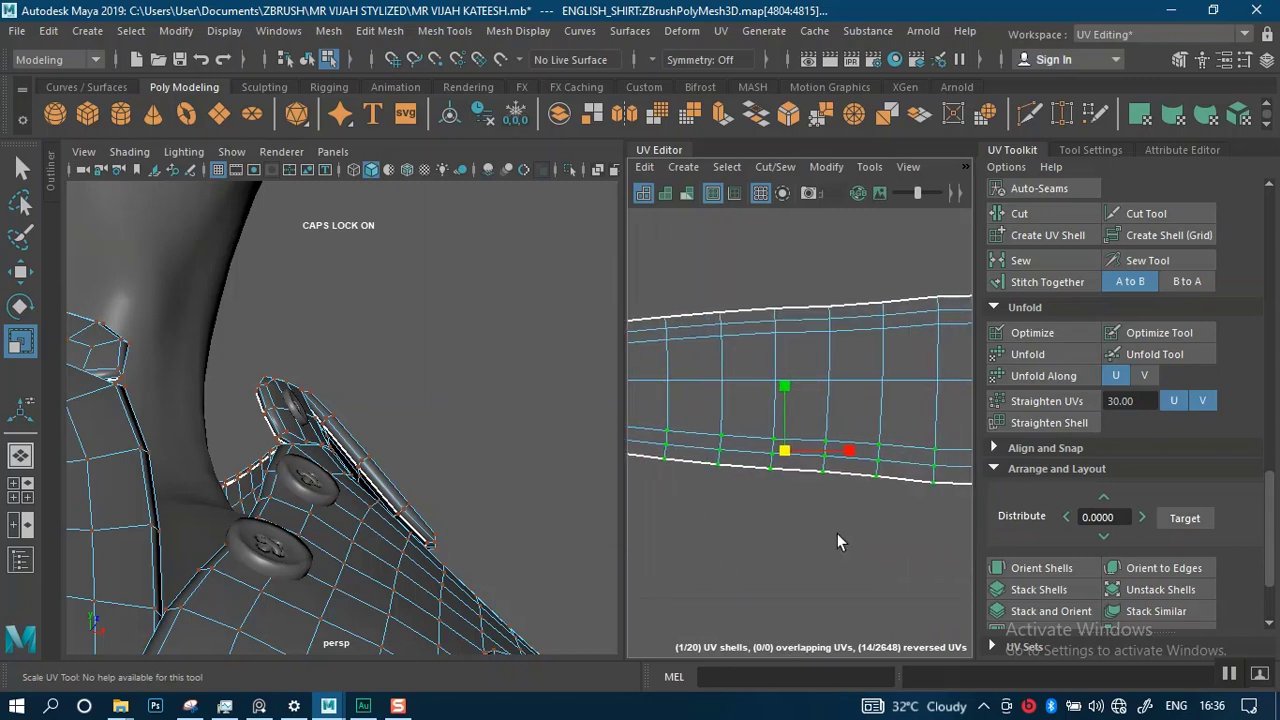
pyautogui.keyDown('alt'); pyautogui.moveTo(838, 540); pyautogui.dragTo(769, 401, button='right'); pyautogui.keyUp('alt')
pyautogui.keyDown('alt'); pyautogui.moveTo(834, 425); pyautogui.dragTo(734, 407, button='middle'); pyautogui.keyUp('alt')
pyautogui.keyDown('alt'); pyautogui.moveTo(757, 429); pyautogui.dragTo(718, 315, button='right'); pyautogui.keyUp('alt')
pyautogui.keyDown('alt'); pyautogui.moveTo(772, 408); pyautogui.dragTo(833, 412, button='middle'); pyautogui.keyUp('alt')
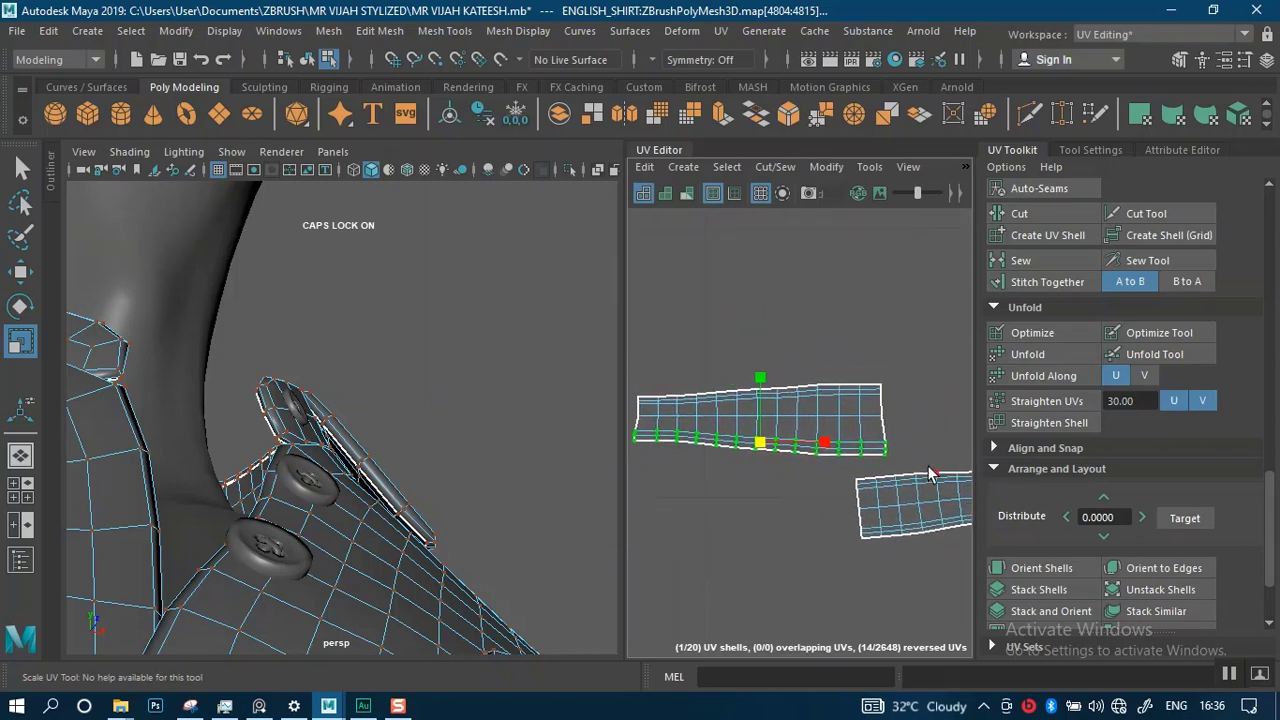
# - Move the lower border UVs on the tapered shell's wider right half slightly up in V, including the adjacent column
pyautogui.moveTo(912, 463); pyautogui.dragTo(750, 434)
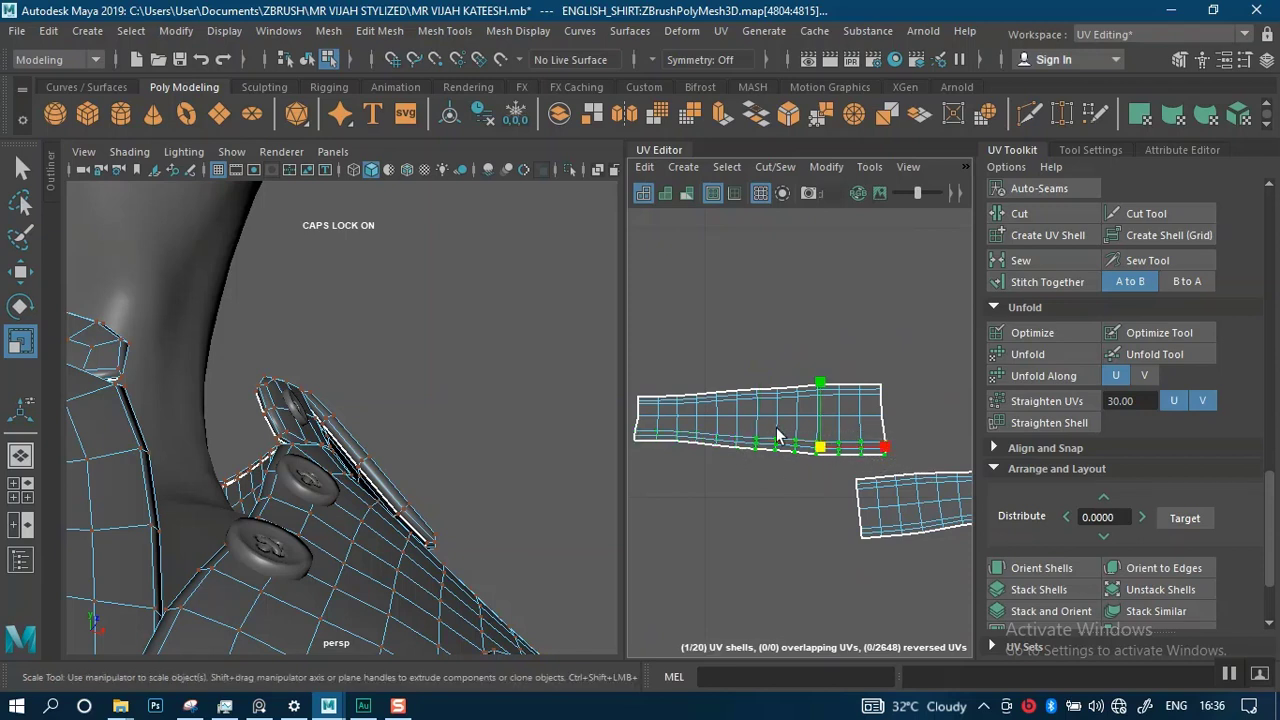
pyautogui.press('w')
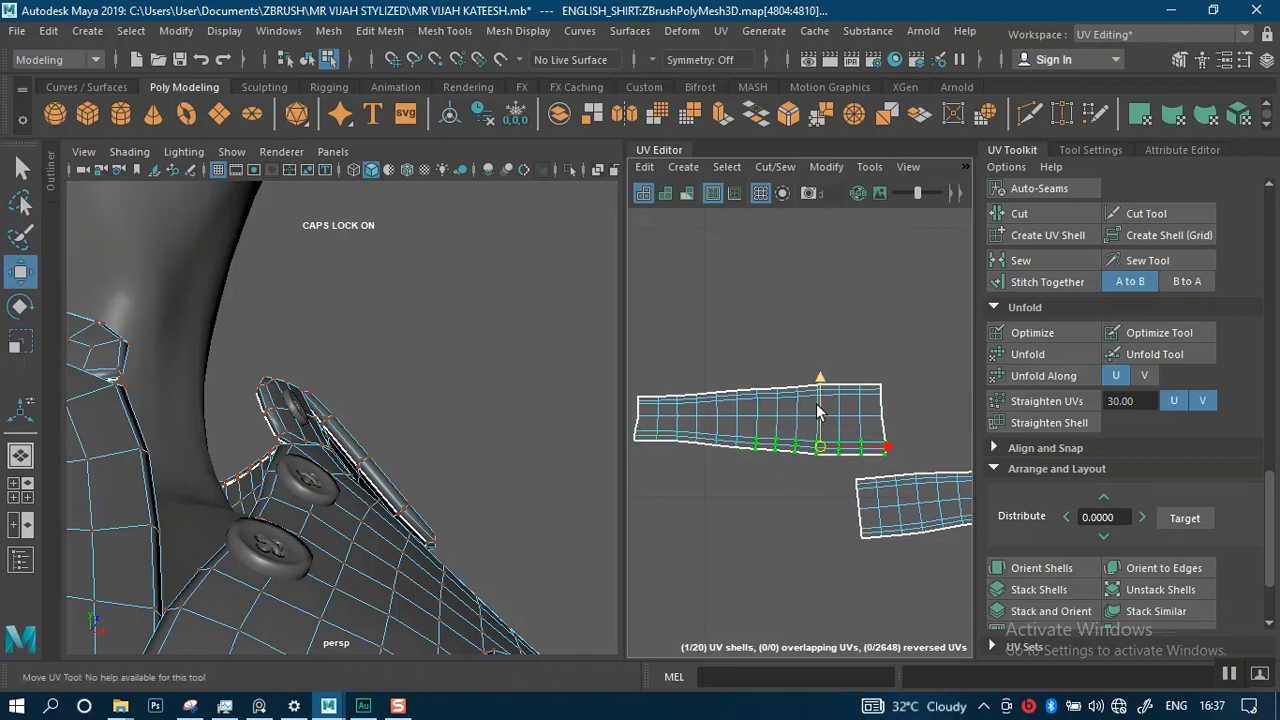
pyautogui.moveTo(818, 407); pyautogui.dragTo(820, 403)
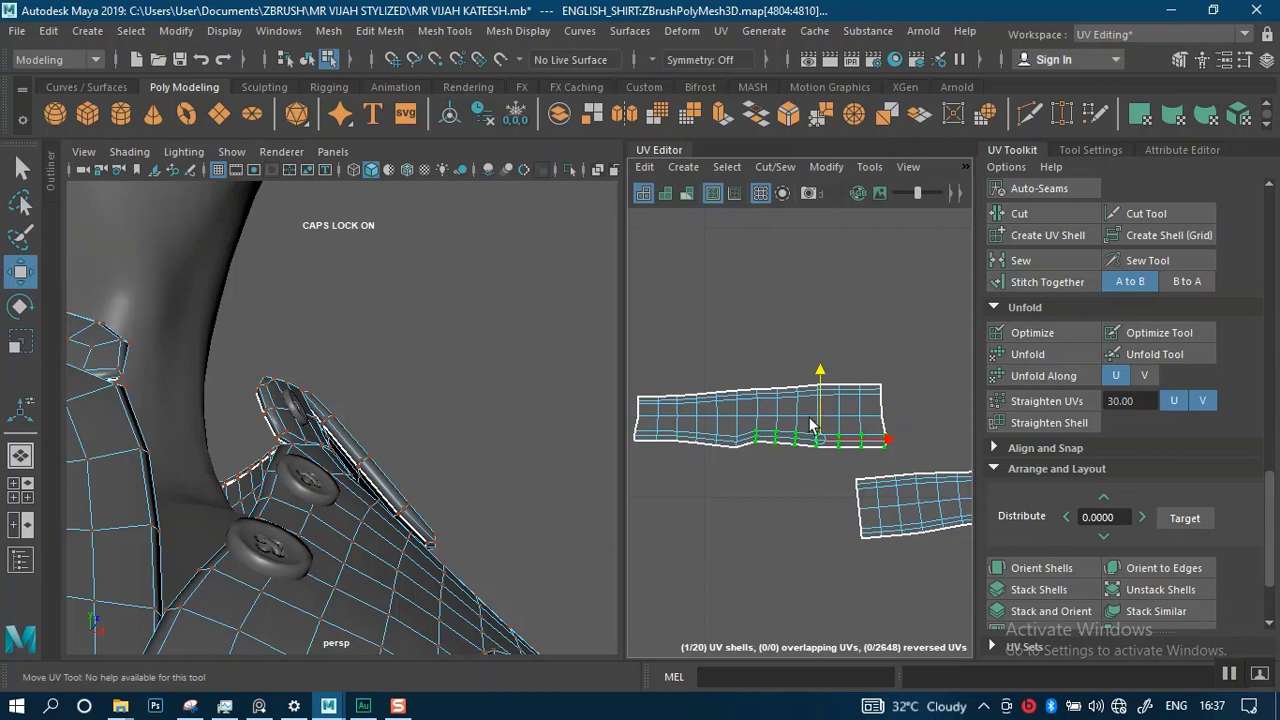
pyautogui.keyDown('alt'); pyautogui.moveTo(756, 484); pyautogui.dragTo(794, 504, button='middle'); pyautogui.keyUp('alt')
pyautogui.keyDown('alt'); pyautogui.moveTo(772, 470); pyautogui.dragTo(803, 634, button='right'); pyautogui.keyUp('alt')
pyautogui.keyDown('alt'); pyautogui.moveTo(773, 492); pyautogui.dragTo(813, 508, button='middle'); pyautogui.keyUp('alt')
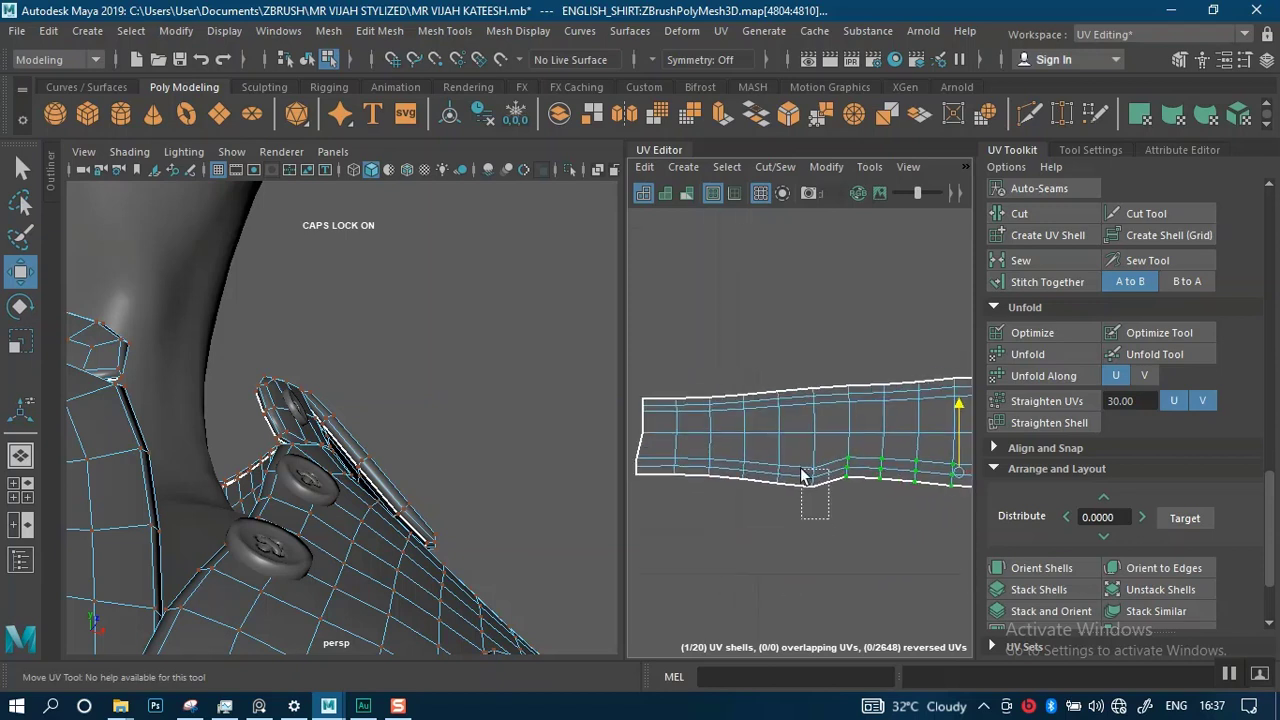
pyautogui.moveTo(805, 475); pyautogui.dragTo(804, 471)
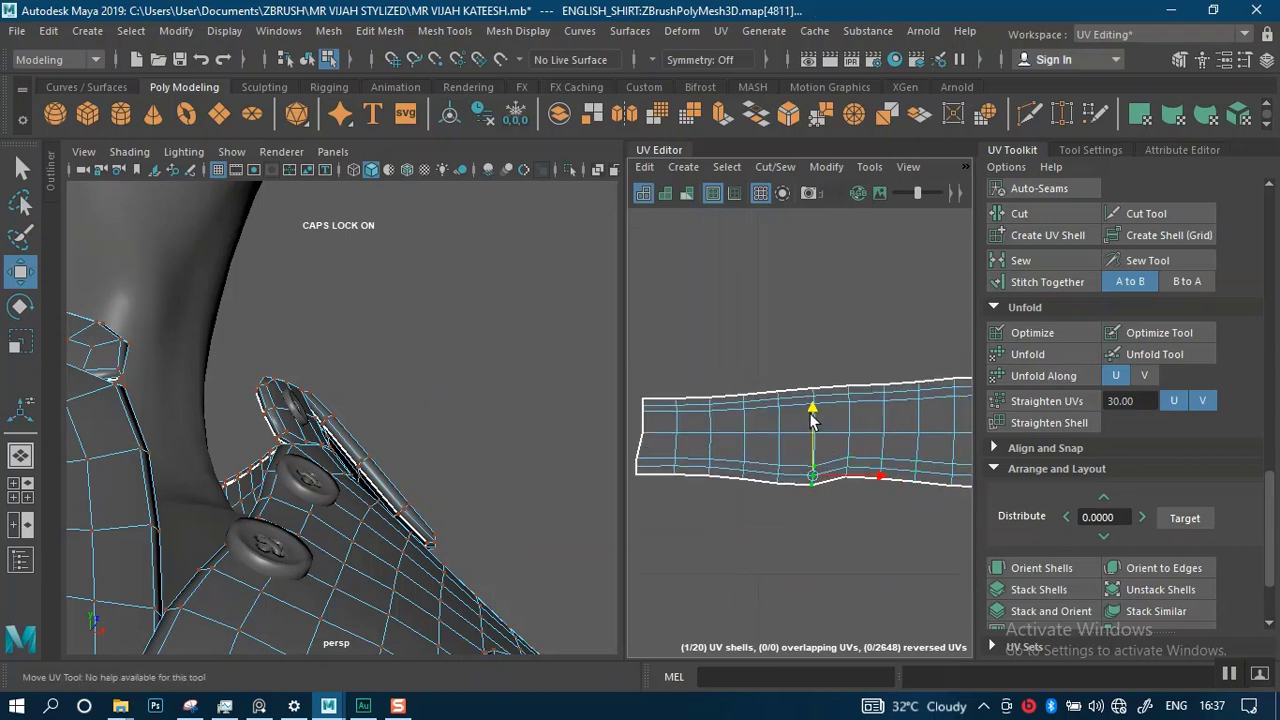
pyautogui.moveTo(812, 420)
pyautogui.mouseDown()
pyautogui.moveTo(812, 408)
pyautogui.moveTo(806, 424)
pyautogui.mouseUp()
pyautogui.keyDown('alt'); pyautogui.moveTo(803, 507); pyautogui.dragTo(774, 394, button='right'); pyautogui.keyUp('alt')
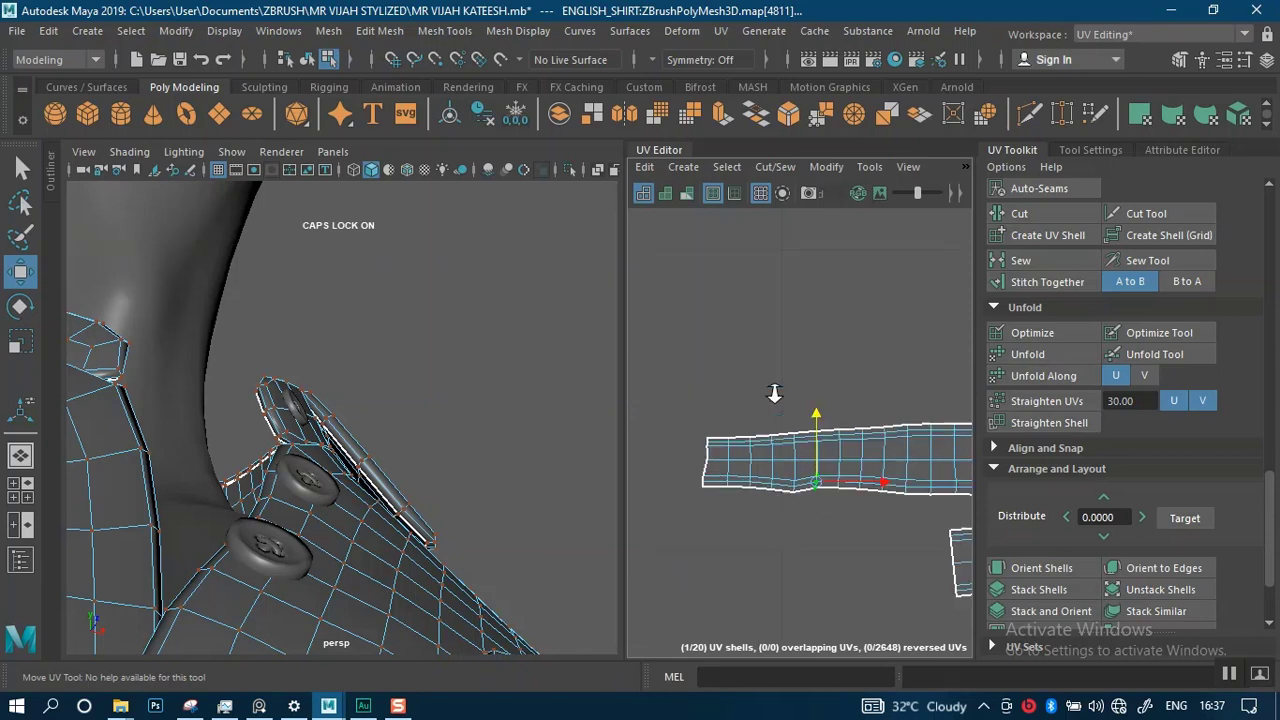
# - Move the upper border UVs on the shell's right half slightly down in V, including the adjacent columns
pyautogui.keyDown('alt'); pyautogui.moveTo(804, 438); pyautogui.dragTo(727, 448, button='middle'); pyautogui.keyUp('alt')
pyautogui.keyDown('alt'); pyautogui.moveTo(754, 492); pyautogui.dragTo(785, 500, button='middle'); pyautogui.keyUp('alt')
pyautogui.keyDown('alt'); pyautogui.moveTo(754, 406); pyautogui.dragTo(780, 490, button='right'); pyautogui.keyUp('alt')
pyautogui.keyDown('alt'); pyautogui.moveTo(786, 492); pyautogui.dragTo(729, 507, button='middle'); pyautogui.keyUp('alt')
pyautogui.moveTo(721, 392); pyautogui.dragTo(953, 484)
pyautogui.moveTo(853, 404); pyautogui.dragTo(853, 413)
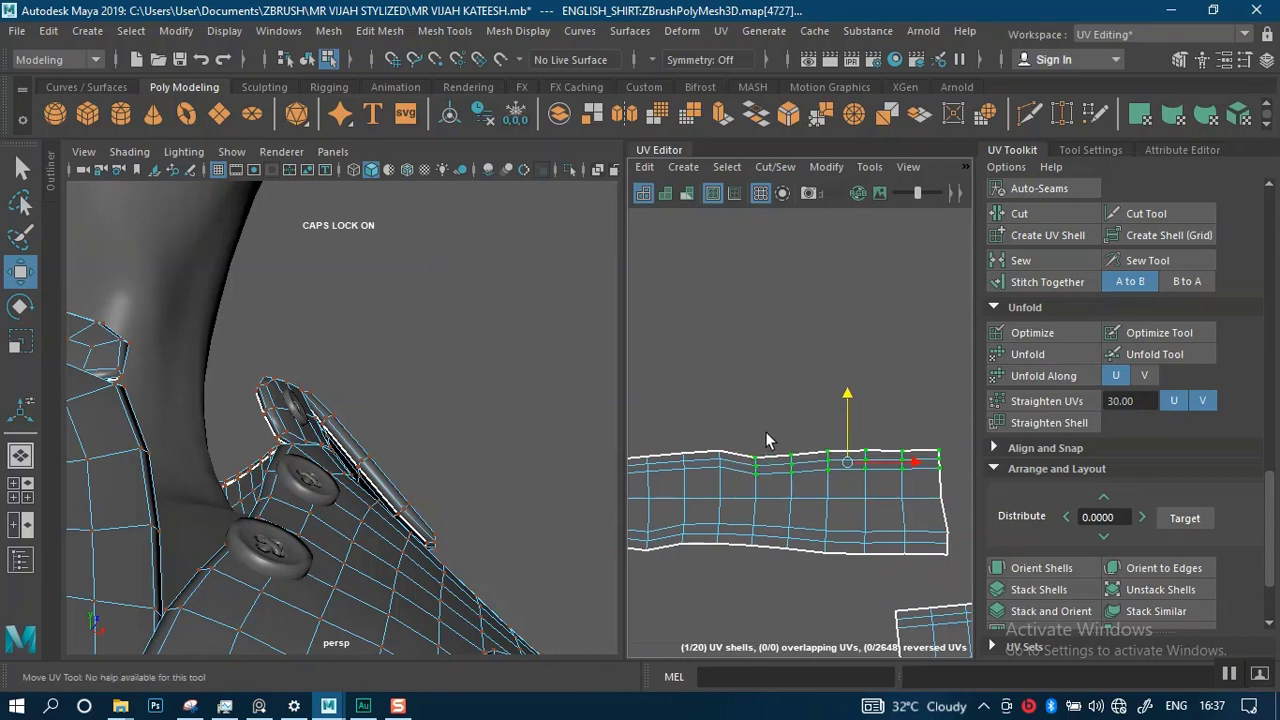
pyautogui.keyDown('alt'); pyautogui.moveTo(765, 431); pyautogui.dragTo(866, 412, button='middle'); pyautogui.keyUp('alt')
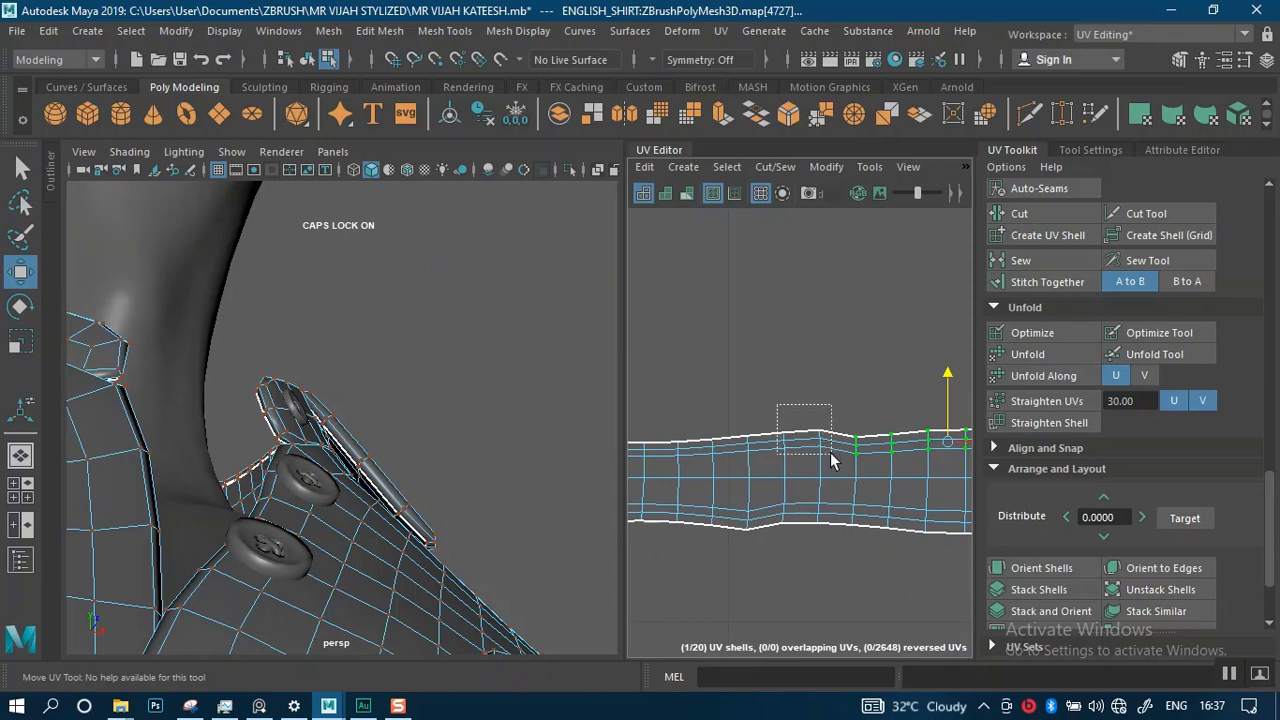
pyautogui.moveTo(830, 458); pyautogui.dragTo(830, 457)
pyautogui.moveTo(800, 391); pyautogui.dragTo(800, 395)
pyautogui.scroll(-5, 750, 360)
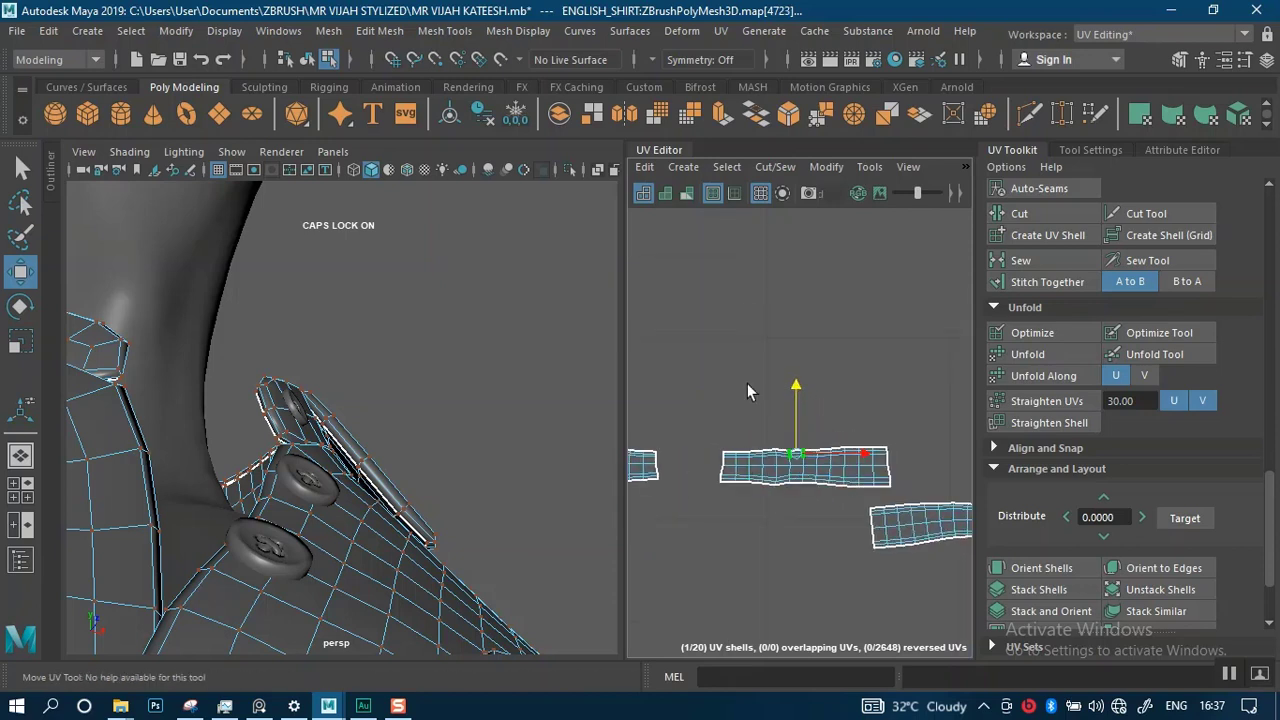
# - Examine the long wavy strip shell with the rounded end to find where it bends
pyautogui.keyDown('alt'); pyautogui.moveTo(800, 454); pyautogui.dragTo(700, 403, button='middle'); pyautogui.keyUp('alt')
pyautogui.scroll(2, 831, 535)
pyautogui.keyDown('alt'); pyautogui.moveTo(720, 477); pyautogui.dragTo(730, 519, button='middle'); pyautogui.keyUp('alt')
pyautogui.keyDown('alt'); pyautogui.moveTo(748, 437); pyautogui.dragTo(736, 425, button='right'); pyautogui.keyUp('alt')
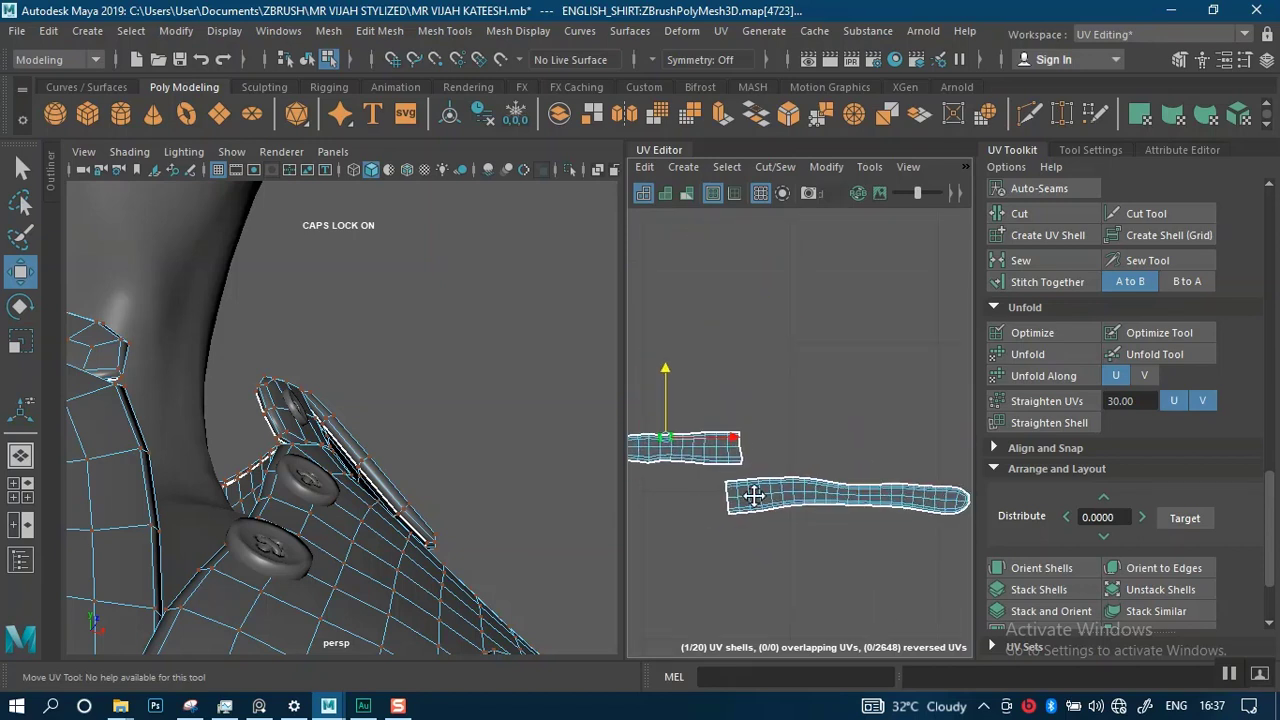
pyautogui.keyDown('alt'); pyautogui.moveTo(751, 489); pyautogui.dragTo(751, 426, button='middle'); pyautogui.keyUp('alt')
pyautogui.keyDown('alt'); pyautogui.moveTo(768, 512); pyautogui.dragTo(795, 452, button='right'); pyautogui.keyUp('alt')
pyautogui.keyDown('alt'); pyautogui.moveTo(795, 452); pyautogui.dragTo(717, 458, button='middle'); pyautogui.keyUp('alt')
pyautogui.keyDown('alt'); pyautogui.moveTo(760, 485); pyautogui.dragTo(831, 634, button='right'); pyautogui.keyUp('alt')
pyautogui.keyDown('alt'); pyautogui.moveTo(708, 488); pyautogui.dragTo(794, 477, button='middle'); pyautogui.keyUp('alt')
pyautogui.scroll(5, 794, 477)
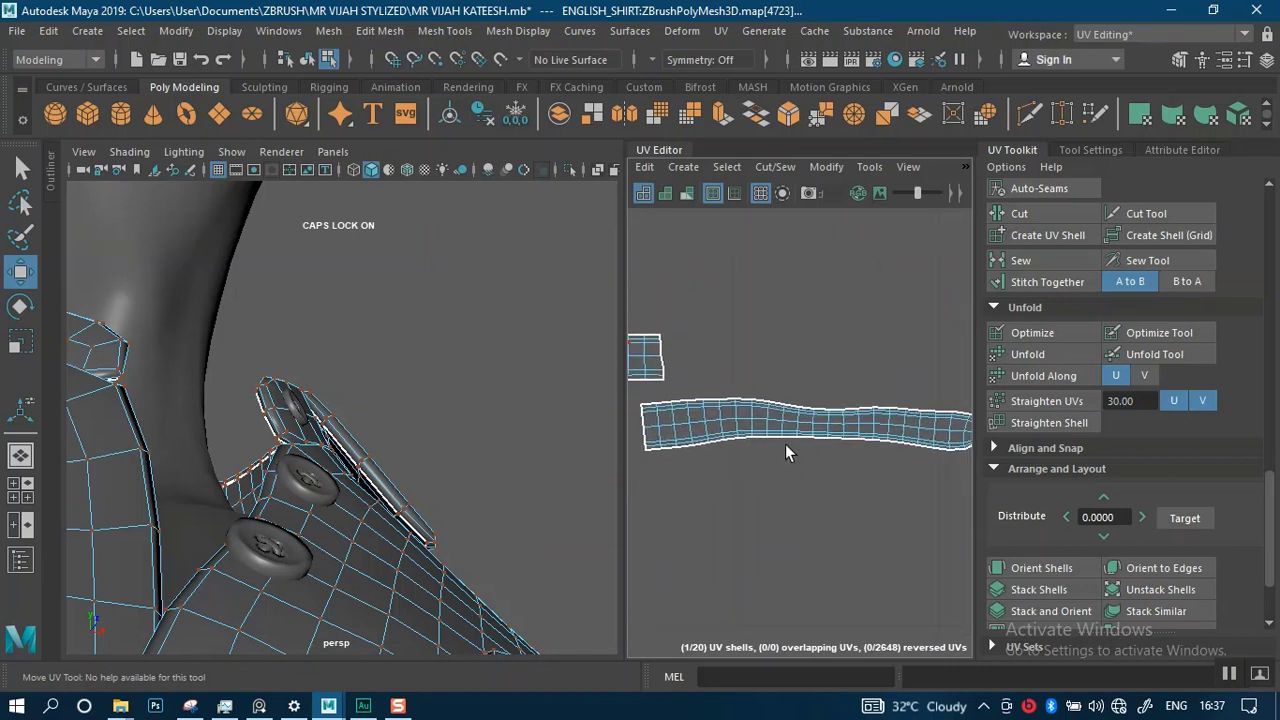
# - Select the upper border UVs along the wavy strip's dip and try to raise them in V
pyautogui.moveTo(815, 442); pyautogui.dragTo(882, 440, button='right')
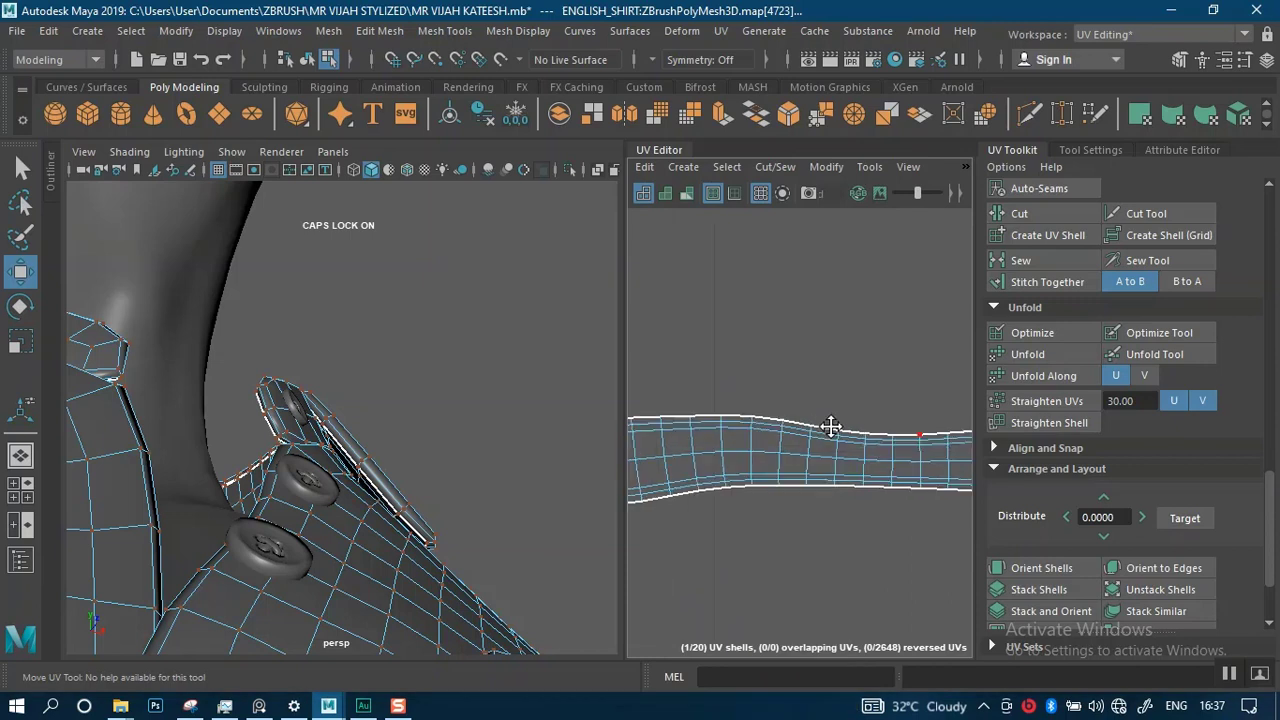
pyautogui.scroll(-2, 762, 372)
pyautogui.moveTo(780, 404); pyautogui.dragTo(941, 446)
pyautogui.scroll(2, 837, 537)
pyautogui.scroll(2, 837, 537)
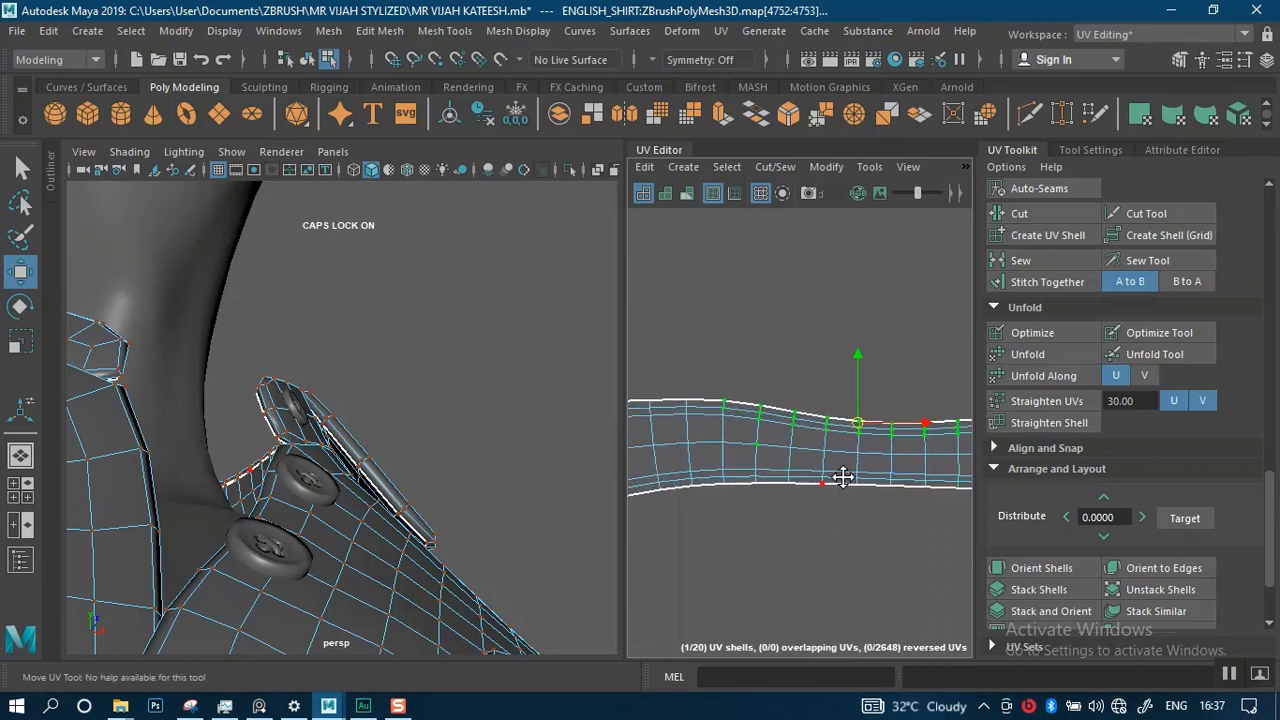
pyautogui.keyDown('alt'); pyautogui.moveTo(845, 476); pyautogui.dragTo(823, 480, button='middle'); pyautogui.keyUp('alt')
pyautogui.moveTo(834, 366); pyautogui.dragTo(833, 357)
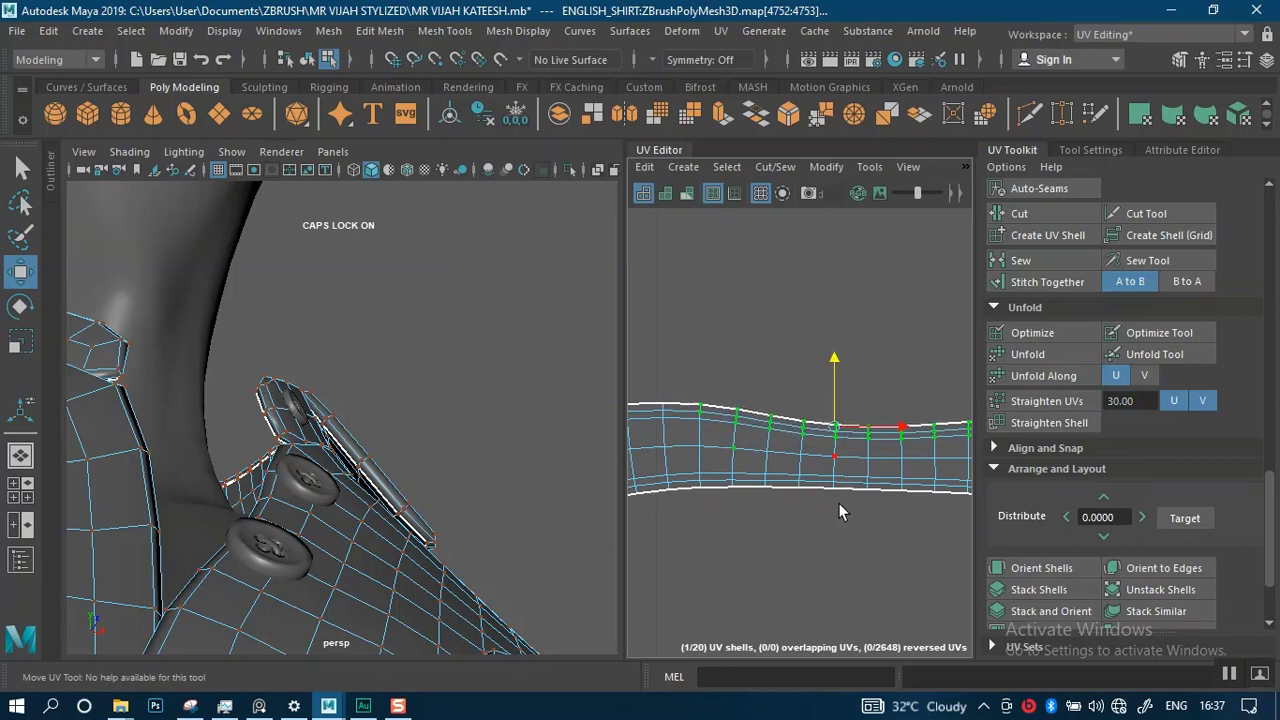
# - Cut the long wavy strip shell in two along a cross edge loop where it starts to narrow
pyautogui.scroll(-4, 760, 420)
pyautogui.keyDown('alt'); pyautogui.moveTo(746, 421); pyautogui.dragTo(806, 355, button='middle'); pyautogui.keyUp('alt')
pyautogui.keyDown('alt'); pyautogui.moveTo(806, 355); pyautogui.dragTo(757, 349, button='right'); pyautogui.keyUp('alt')
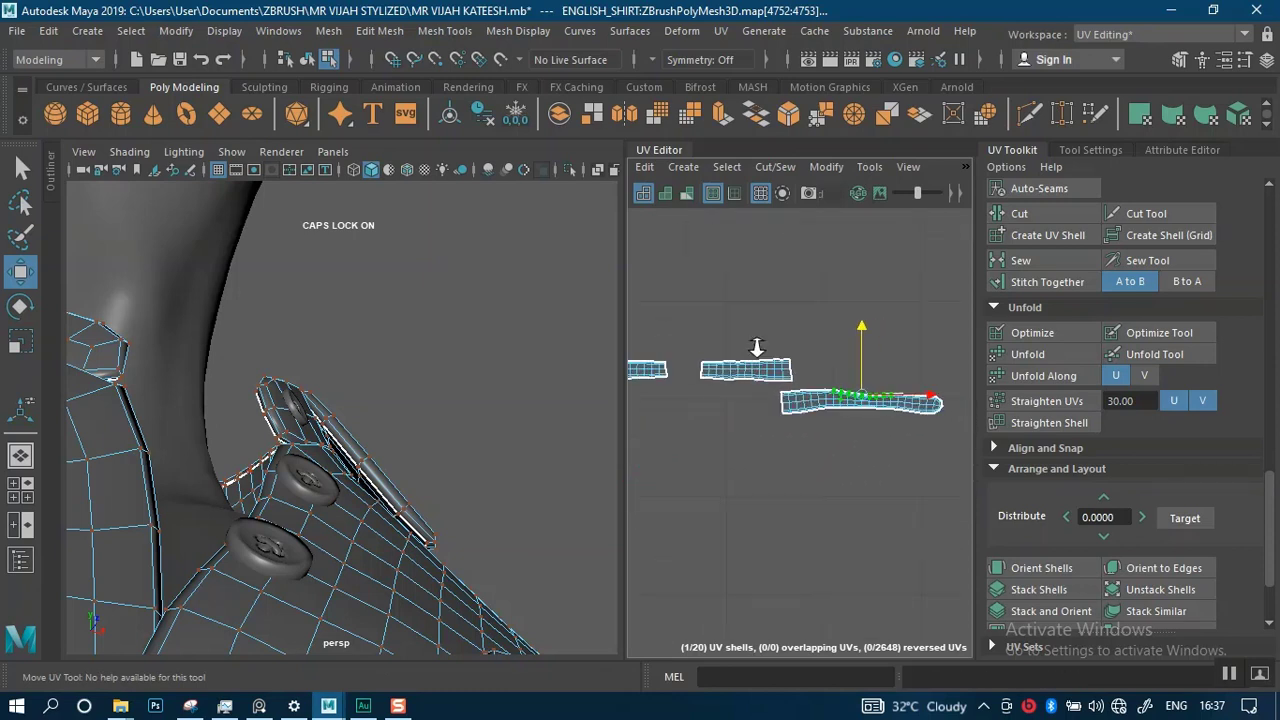
pyautogui.keyDown('alt'); pyautogui.moveTo(757, 349); pyautogui.dragTo(650, 425, button='middle'); pyautogui.keyUp('alt')
pyautogui.keyDown('alt'); pyautogui.moveTo(650, 425); pyautogui.dragTo(818, 632, button='right'); pyautogui.keyUp('alt')
pyautogui.keyDown('alt'); pyautogui.moveTo(774, 547); pyautogui.dragTo(676, 466, button='middle'); pyautogui.keyUp('alt')
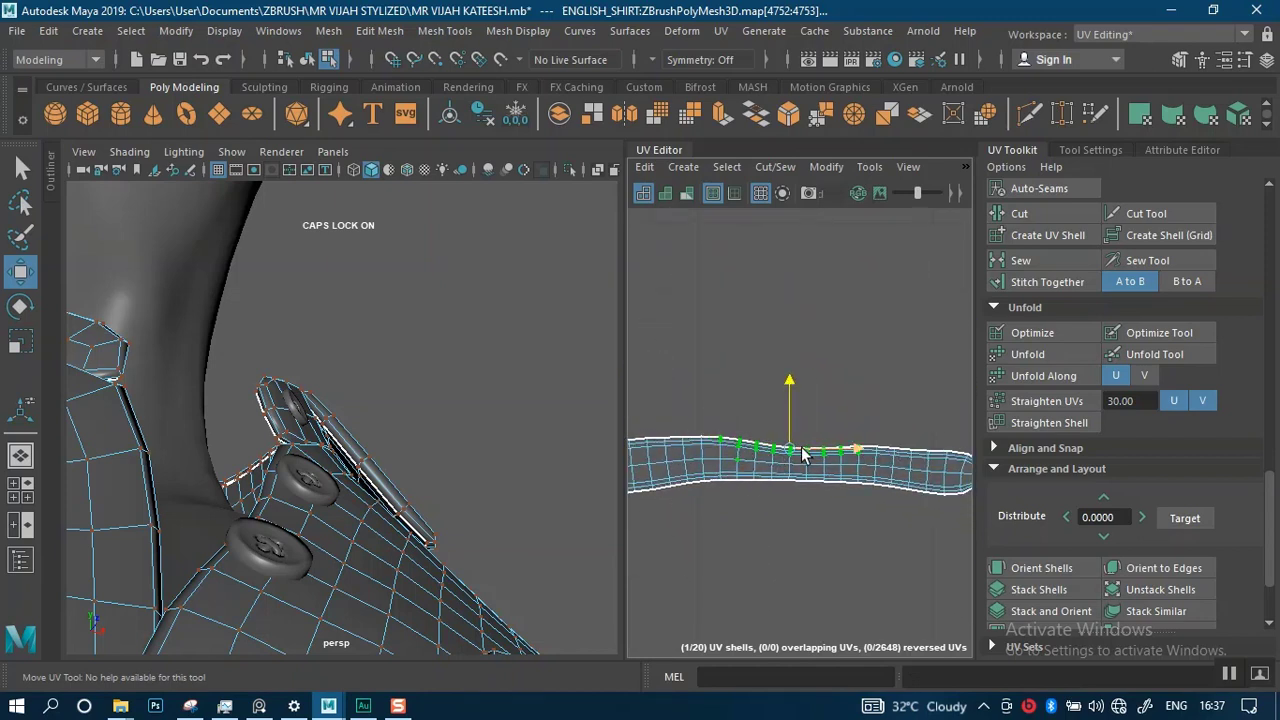
pyautogui.moveTo(803, 444); pyautogui.dragTo(787, 396, button='right')
pyautogui.keyDown('alt'); pyautogui.moveTo(782, 464); pyautogui.dragTo(816, 598, button='right'); pyautogui.keyUp('alt')
pyautogui.click(758, 472)
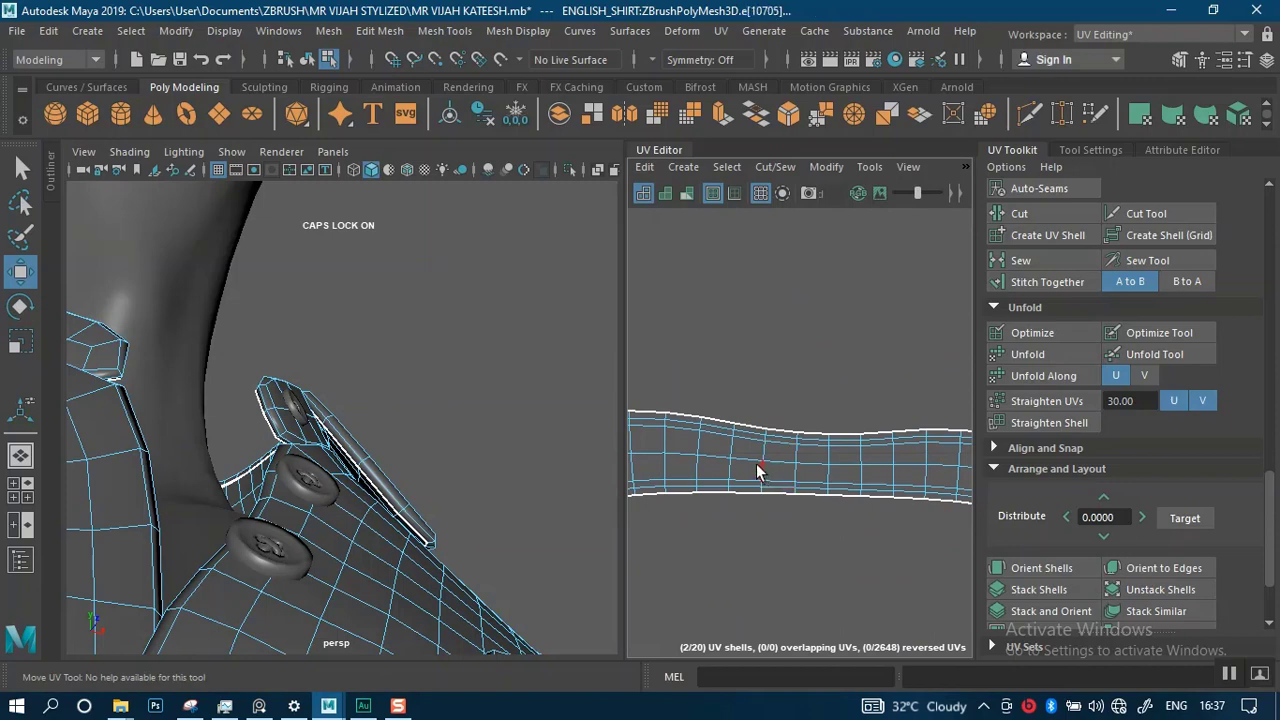
pyautogui.doubleClick(731, 458)
pyautogui.keyDown('alt'); pyautogui.moveTo(753, 506); pyautogui.dragTo(951, 423, button='middle'); pyautogui.keyUp('alt')
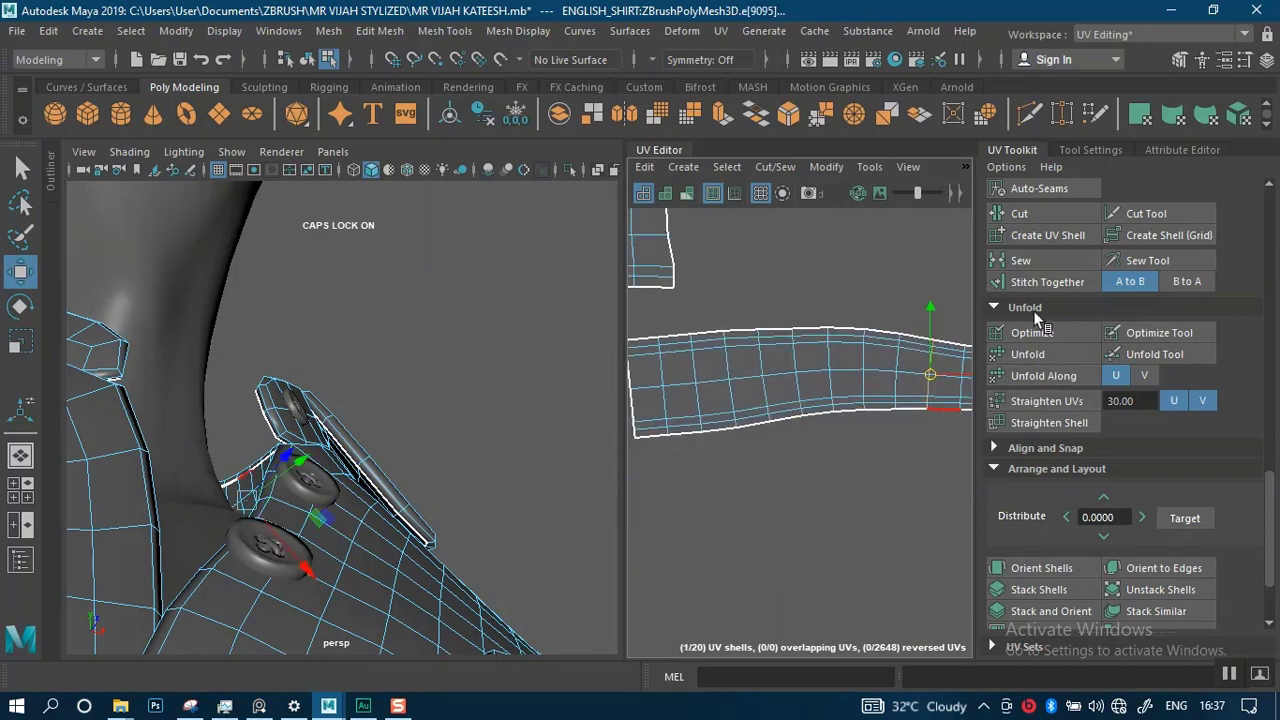
# - Select the wider left piece of the cut strip as a shell and unfold it
pyautogui.moveTo(809, 378); pyautogui.dragTo(736, 369, button='right')
pyautogui.click(753, 391)
pyautogui.click(1018, 354)
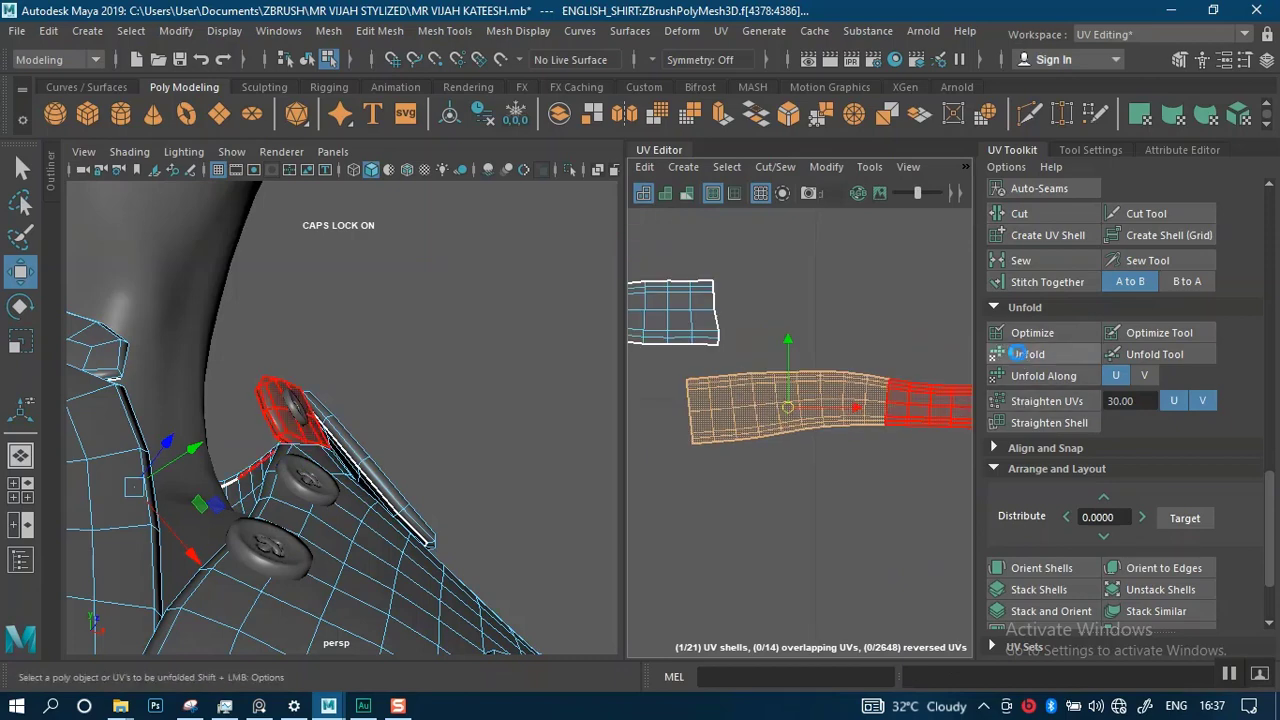
pyautogui.click(790, 438)
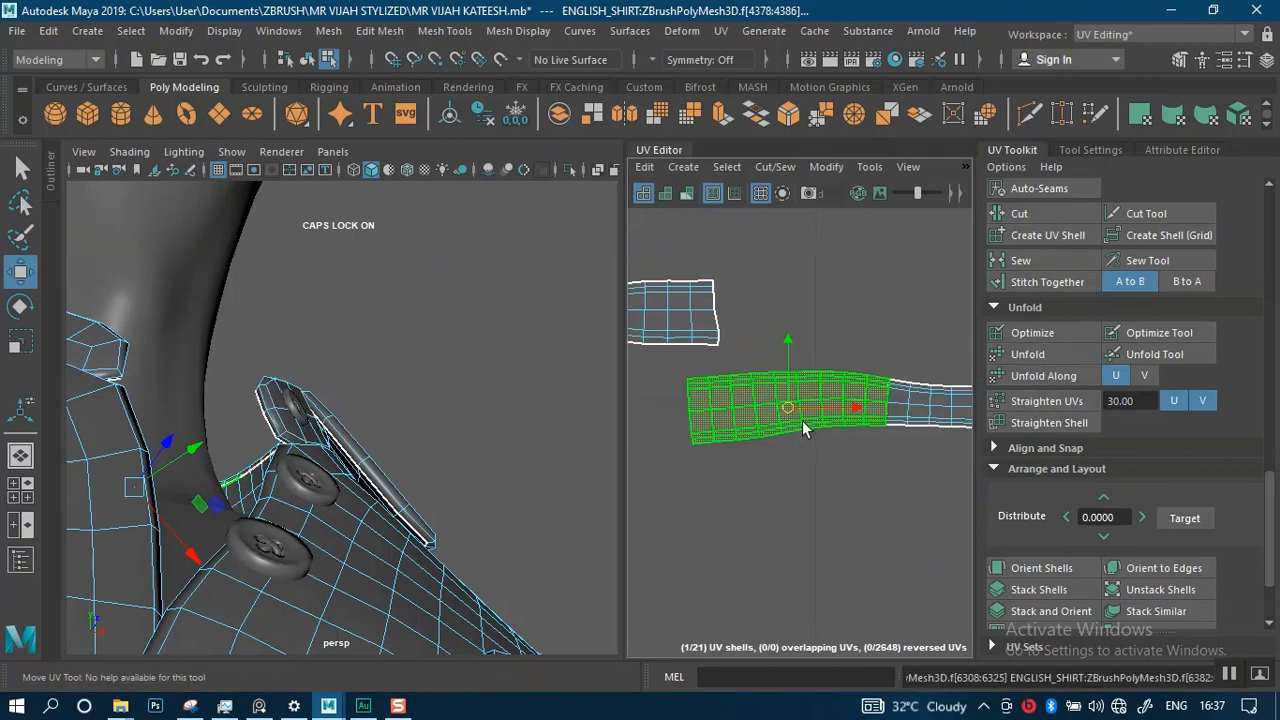
# - Rotate the wider left strip piece slightly clockwise and move it down, clear of the narrower piece
pyautogui.click(805, 420)
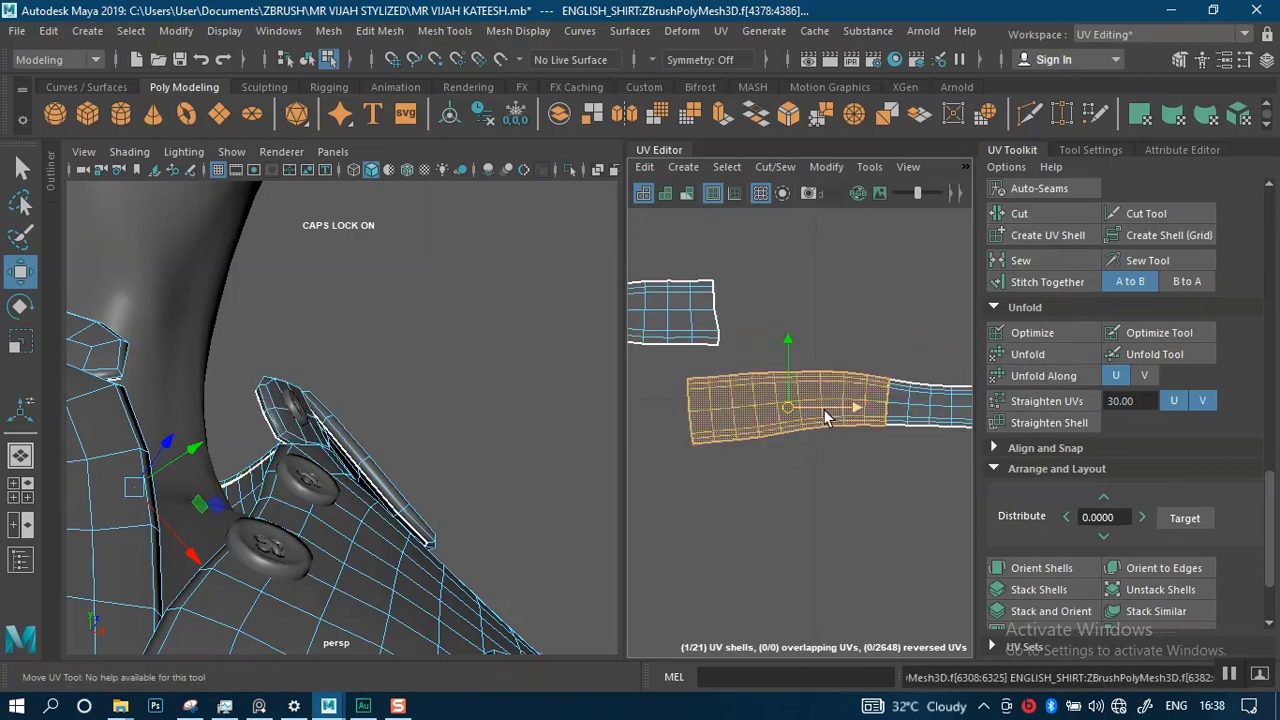
pyautogui.press('e')
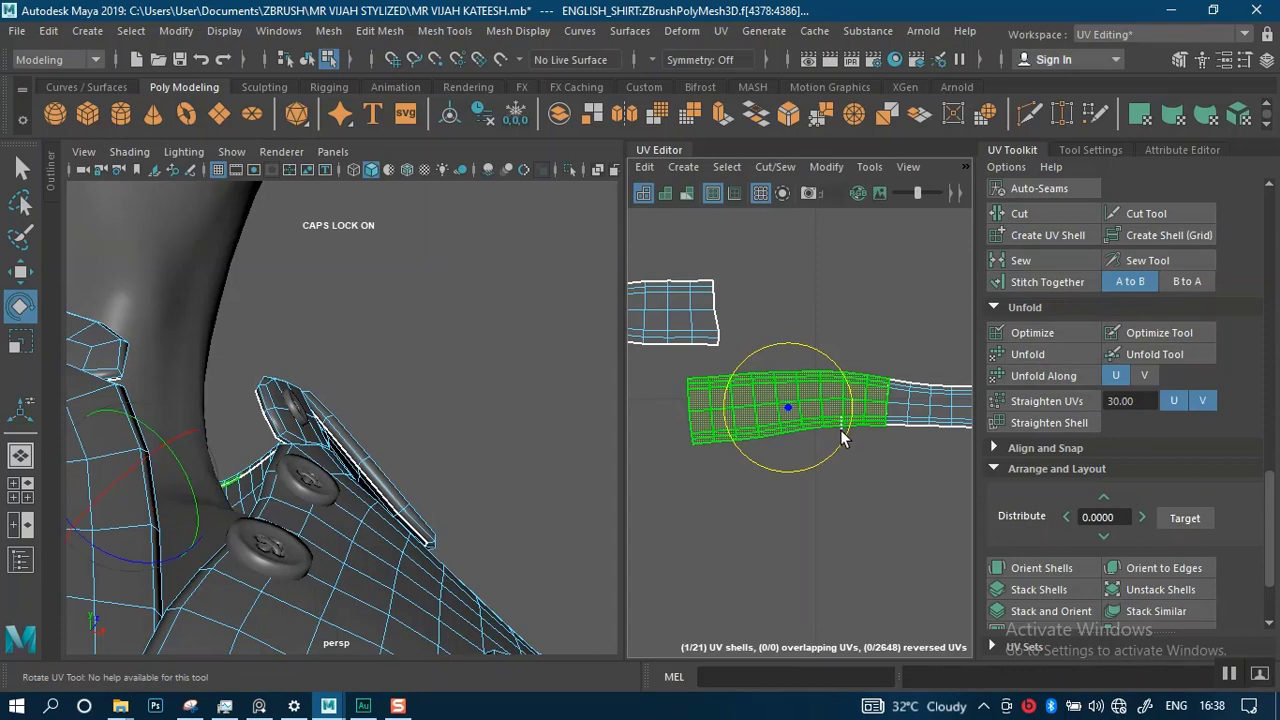
pyautogui.moveTo(832, 446); pyautogui.dragTo(828, 450)
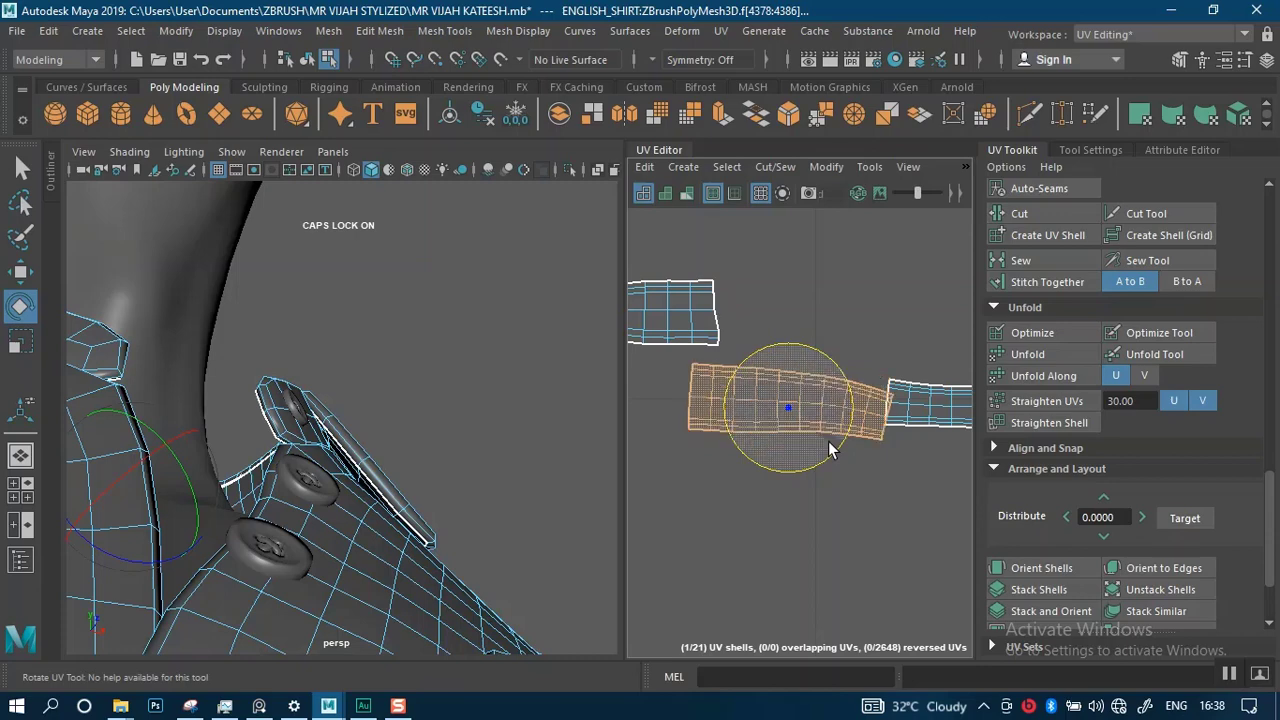
pyautogui.keyDown('alt'); pyautogui.moveTo(827, 440); pyautogui.dragTo(807, 513, button='middle'); pyautogui.keyUp('alt')
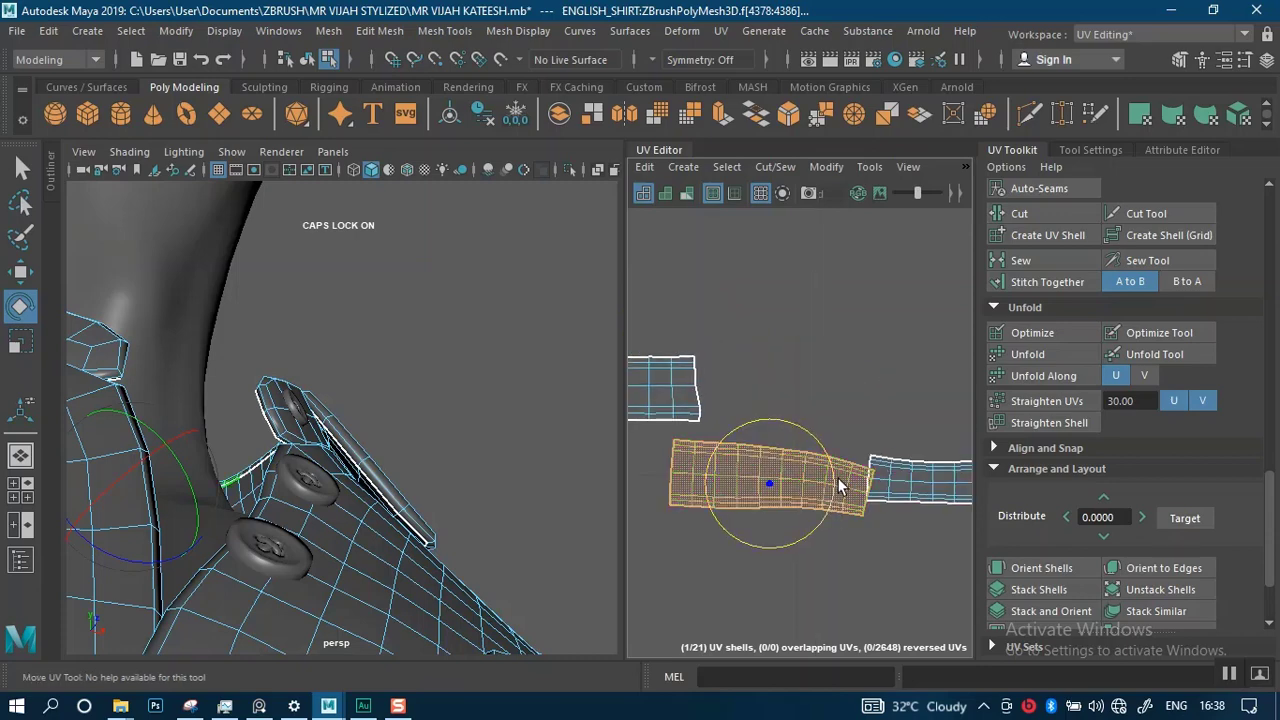
pyautogui.press('w')
pyautogui.moveTo(761, 482); pyautogui.dragTo(746, 518)
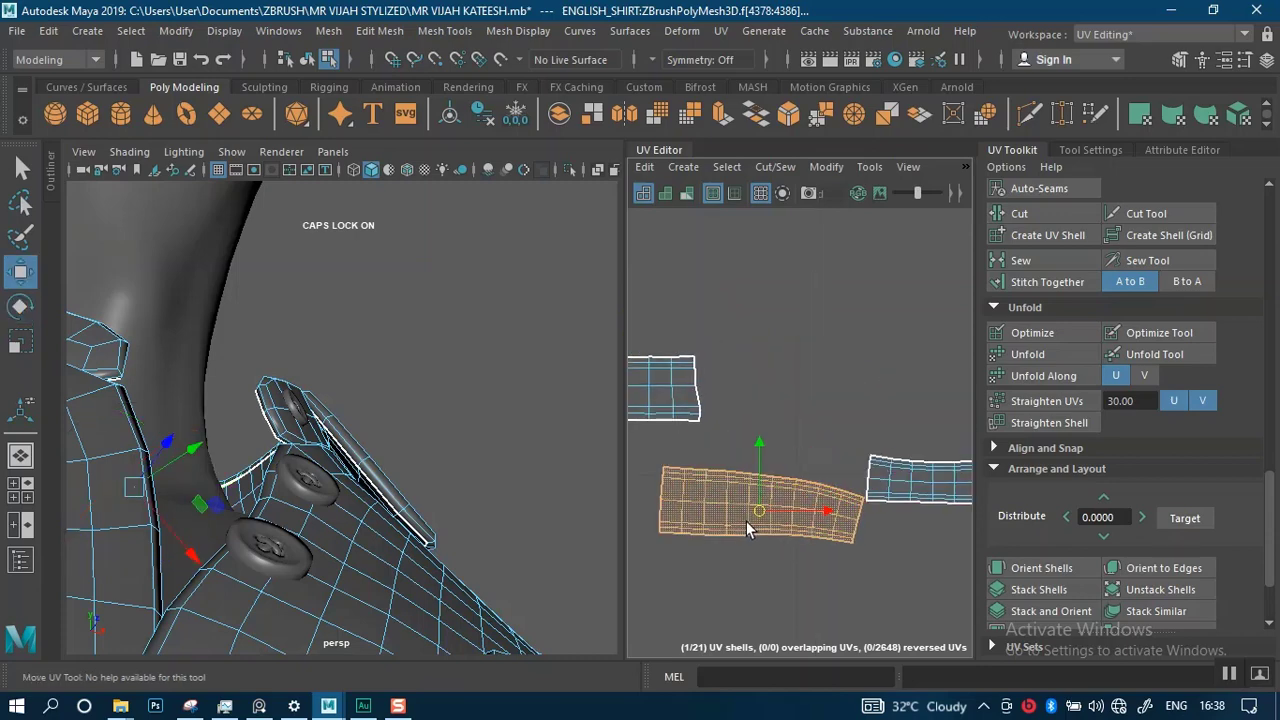
# - Rotate the wider strip piece until its straight left half lies level
pyautogui.keyDown('alt'); pyautogui.moveTo(771, 519); pyautogui.dragTo(843, 368, button='middle'); pyautogui.keyUp('alt')
pyautogui.keyDown('alt'); pyautogui.moveTo(841, 388); pyautogui.dragTo(832, 469, button='right'); pyautogui.keyUp('alt')
pyautogui.press('e')
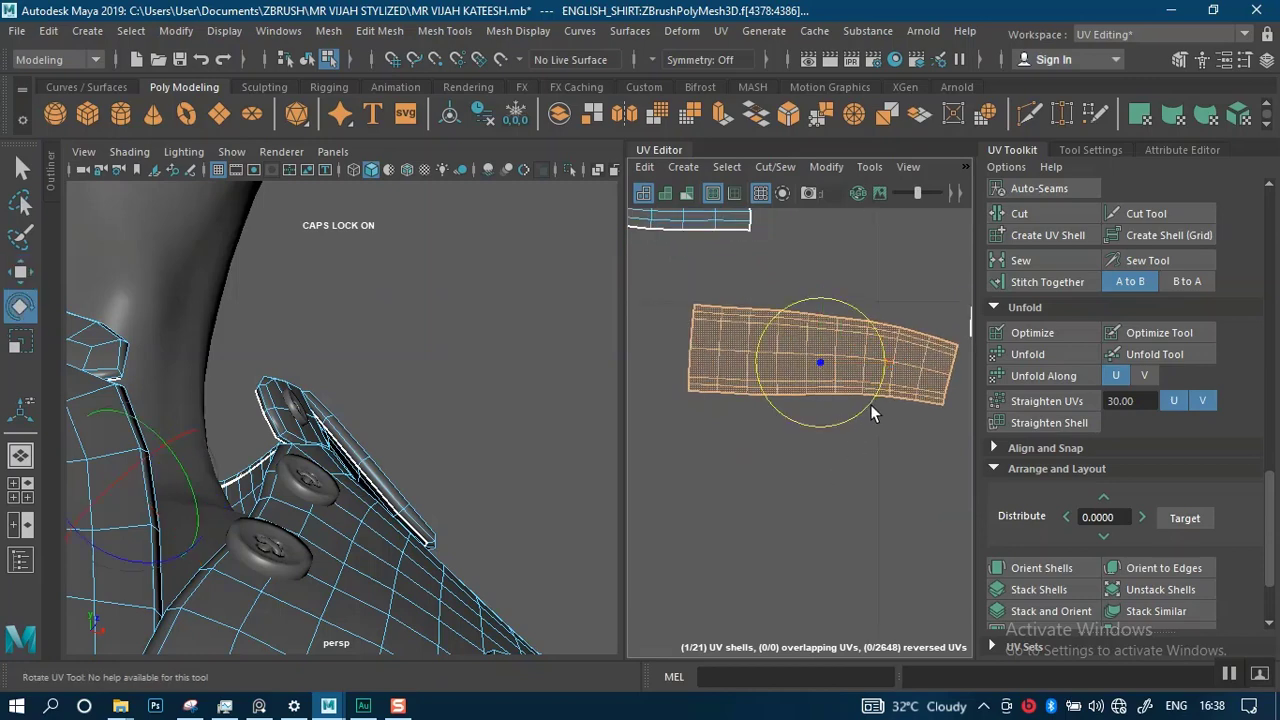
pyautogui.moveTo(866, 398); pyautogui.dragTo(852, 390)
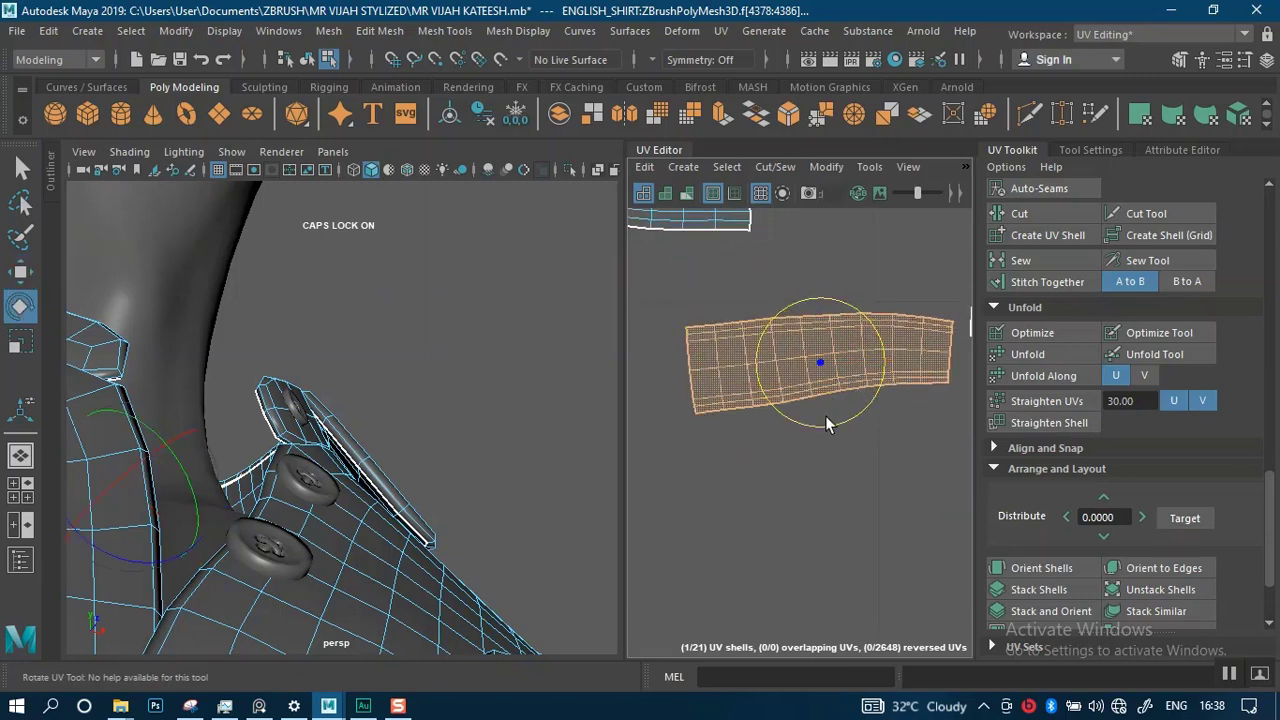
pyautogui.moveTo(822, 430); pyautogui.dragTo(815, 428)
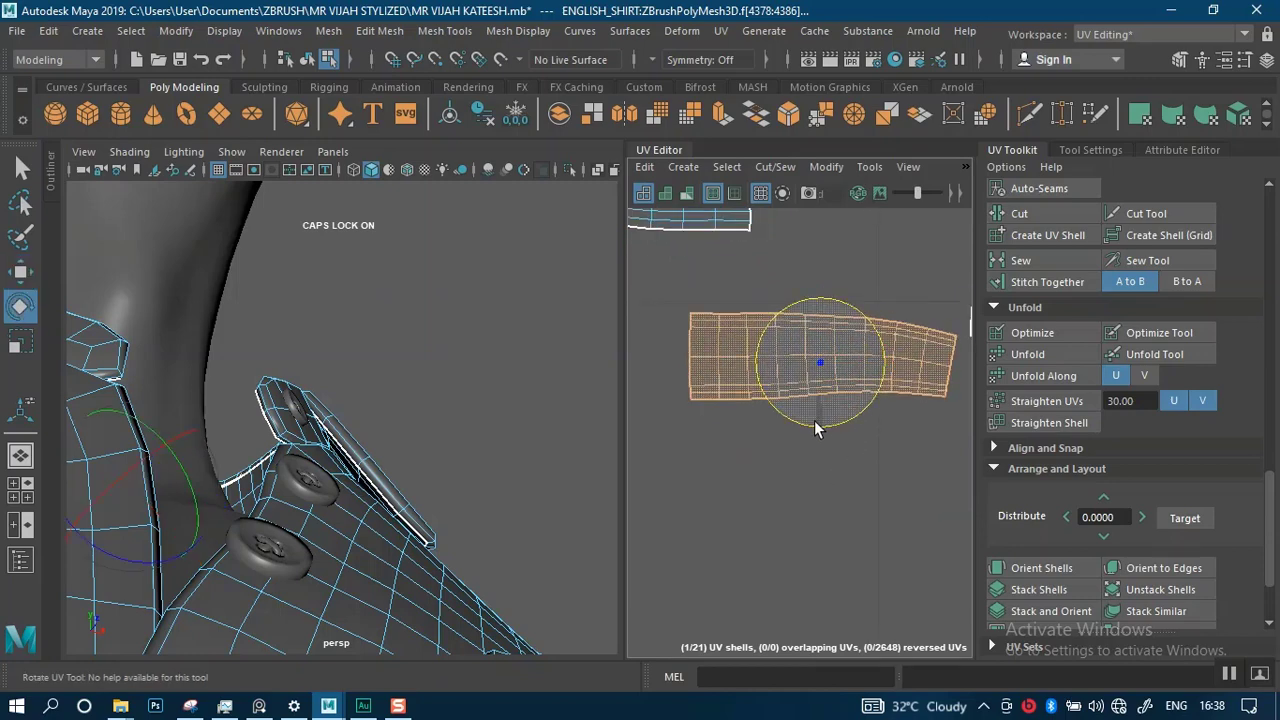
# - Cut the wider strip piece along the cross edge loop where its level part begins to bend
pyautogui.keyDown('alt'); pyautogui.moveTo(832, 352); pyautogui.dragTo(783, 427, button='middle'); pyautogui.keyUp('alt')
pyautogui.keyDown('alt'); pyautogui.moveTo(783, 427); pyautogui.dragTo(790, 377, button='right'); pyautogui.keyUp('alt')
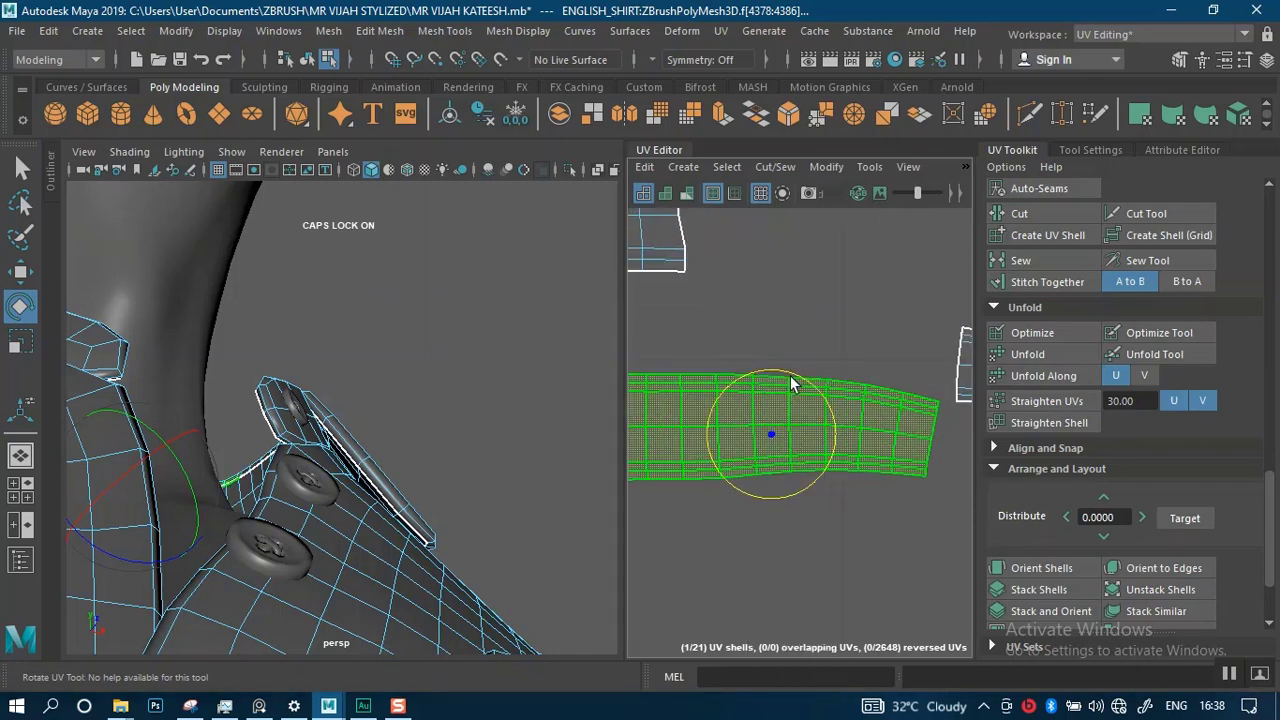
pyautogui.click(762, 404)
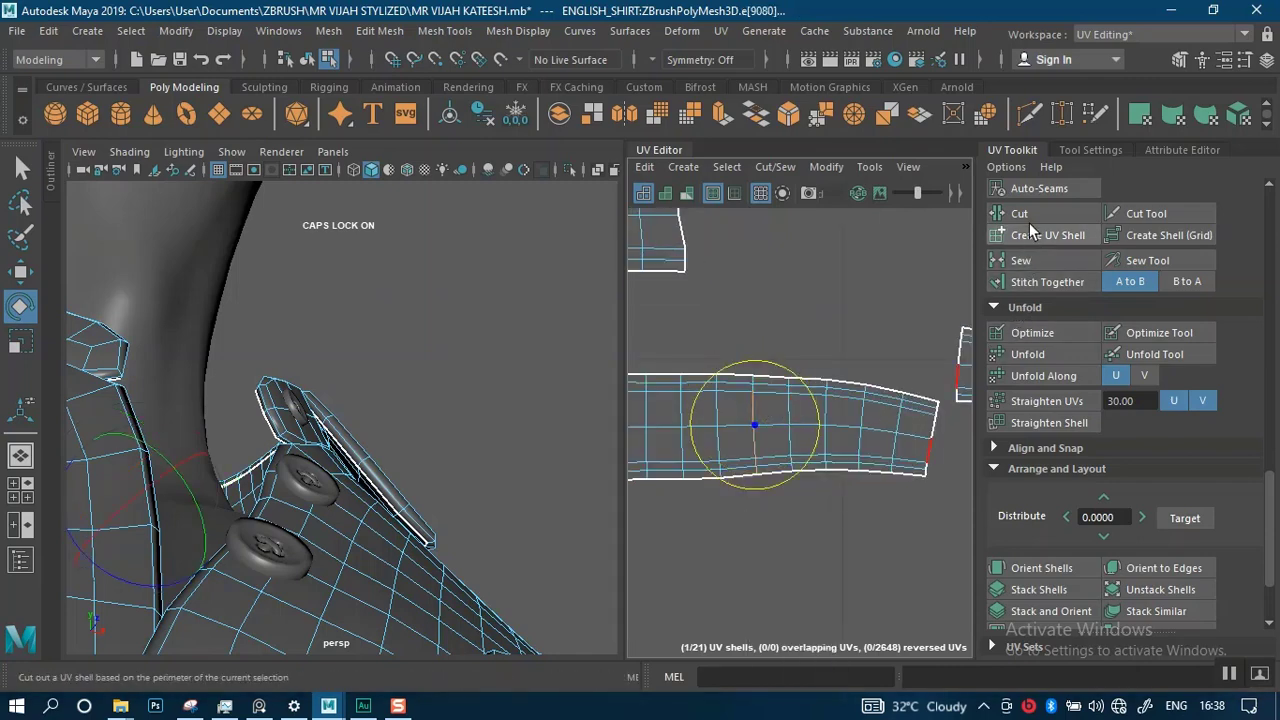
pyautogui.click(1029, 223)
# - Select the level left half as a shell and move it in U away from the bent half
pyautogui.keyDown('alt'); pyautogui.moveTo(788, 398); pyautogui.dragTo(899, 400, button='middle'); pyautogui.keyUp('alt')
pyautogui.moveTo(792, 416); pyautogui.dragTo(712, 389, button='right')
pyautogui.click(785, 428)
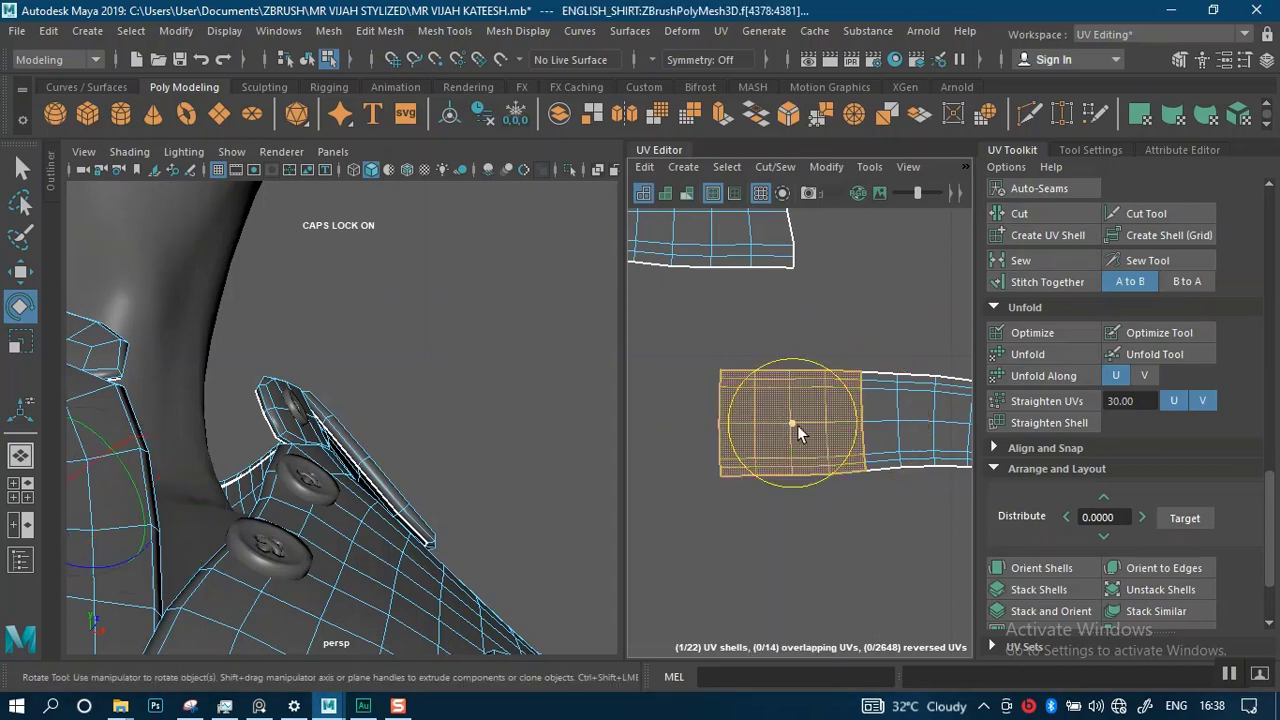
pyautogui.press('w')
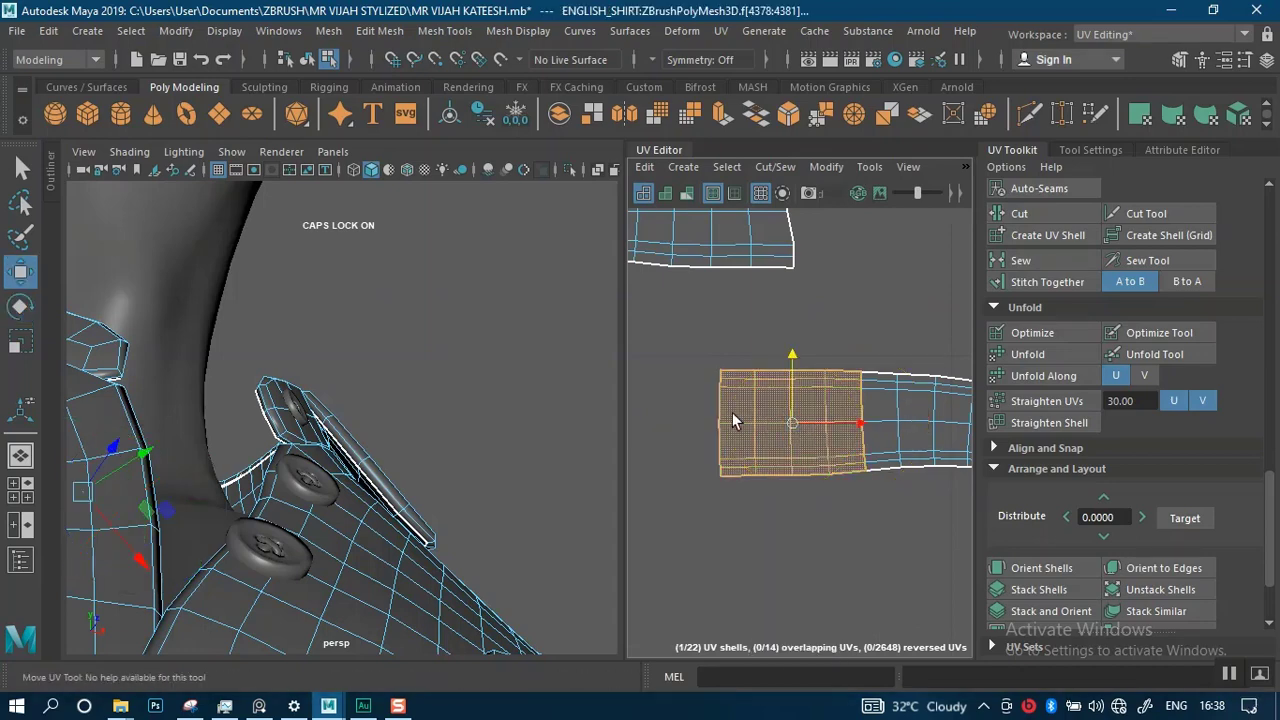
pyautogui.moveTo(733, 421); pyautogui.dragTo(732, 418)
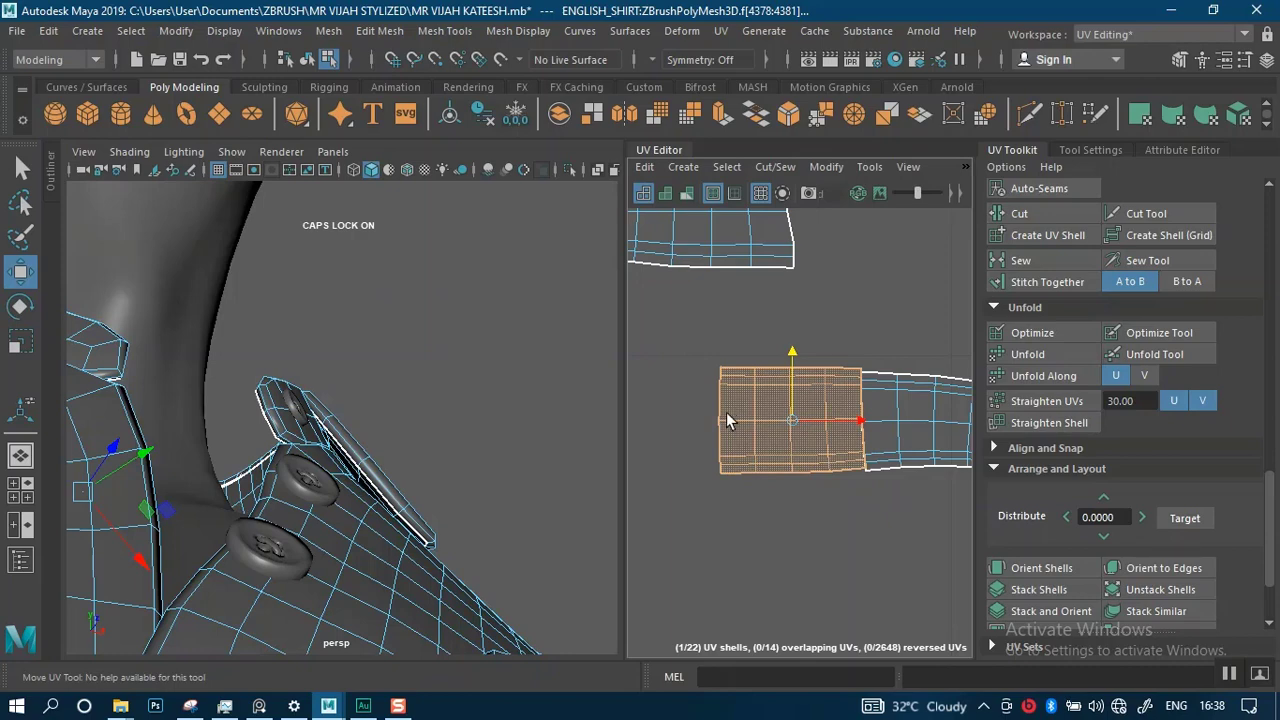
pyautogui.hotkey('ctrl', 'z')
pyautogui.hotkey('ctrl', 'z')
pyautogui.click(857, 423)
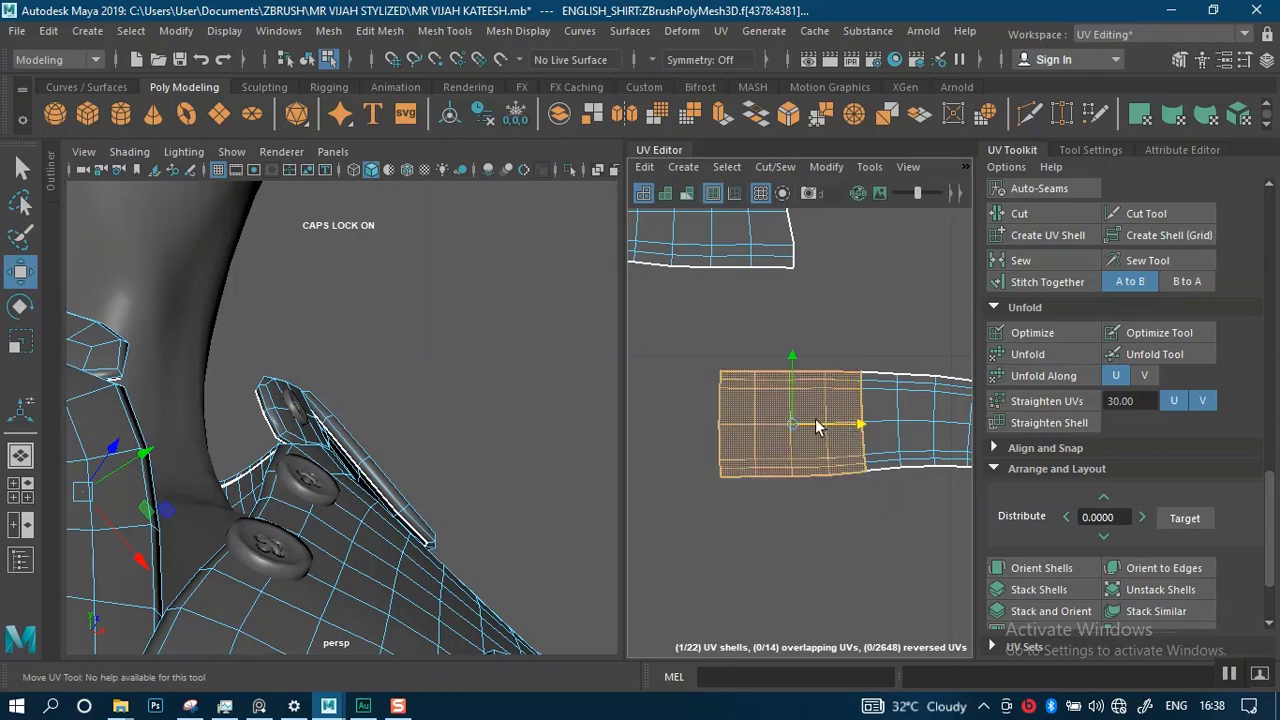
pyautogui.moveTo(857, 423); pyautogui.dragTo(816, 420)
# - Select the UVs of both halves and straighten them in U and V with a 30.00 angle
pyautogui.scroll(-2, 815, 438)
pyautogui.keyDown('alt'); pyautogui.moveTo(815, 430); pyautogui.dragTo(786, 429, button='middle'); pyautogui.keyUp('alt')
pyautogui.rightClick(743, 428)
pyautogui.click(822, 428)
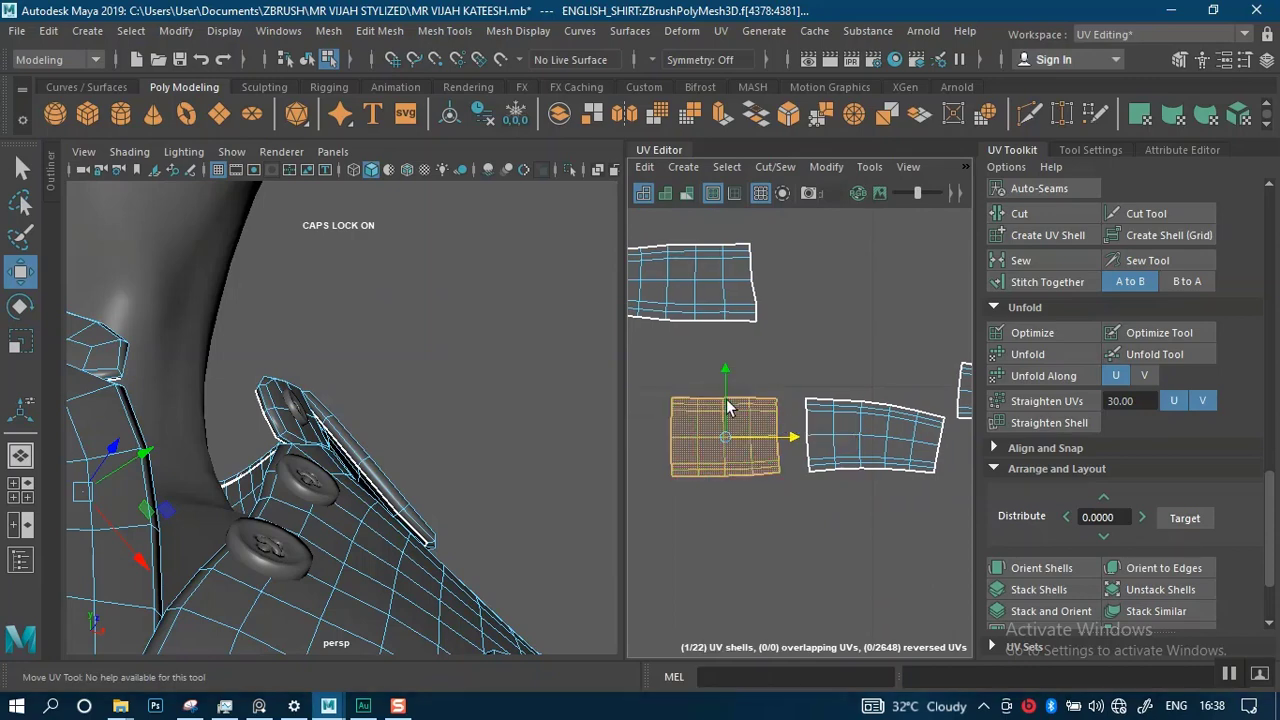
pyautogui.moveTo(760, 477); pyautogui.dragTo(947, 517)
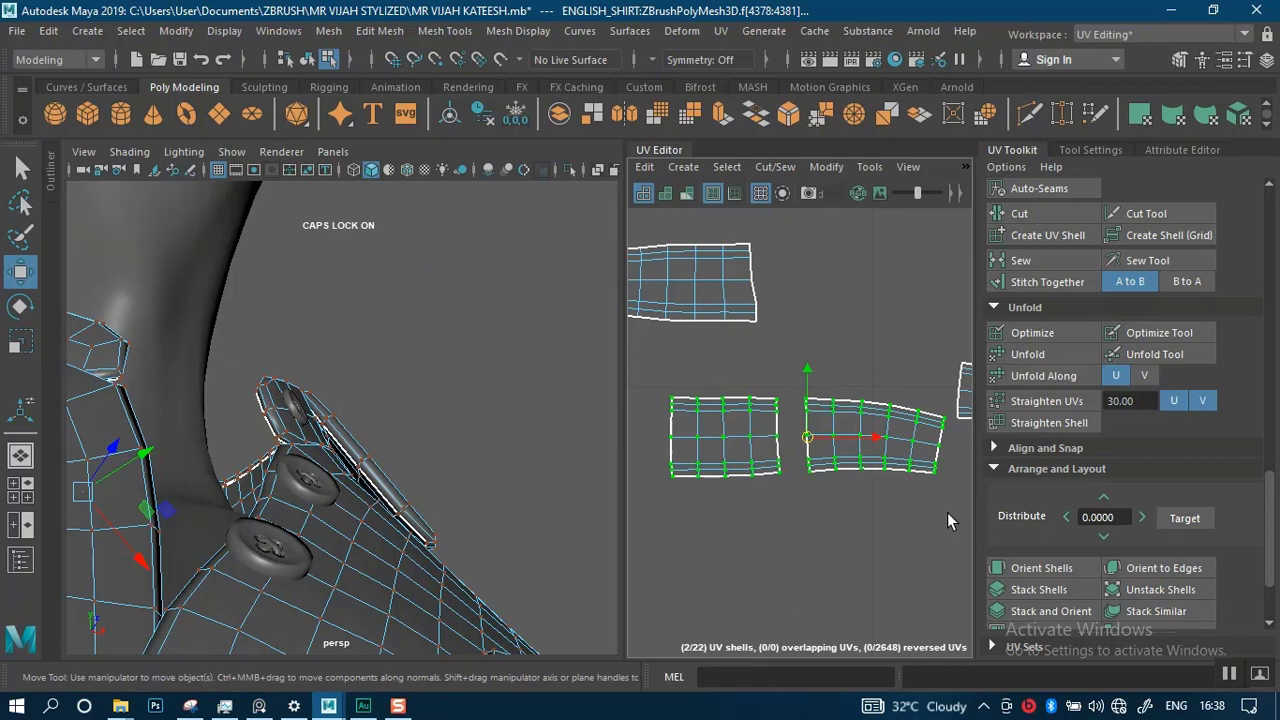
pyautogui.click(1000, 400)
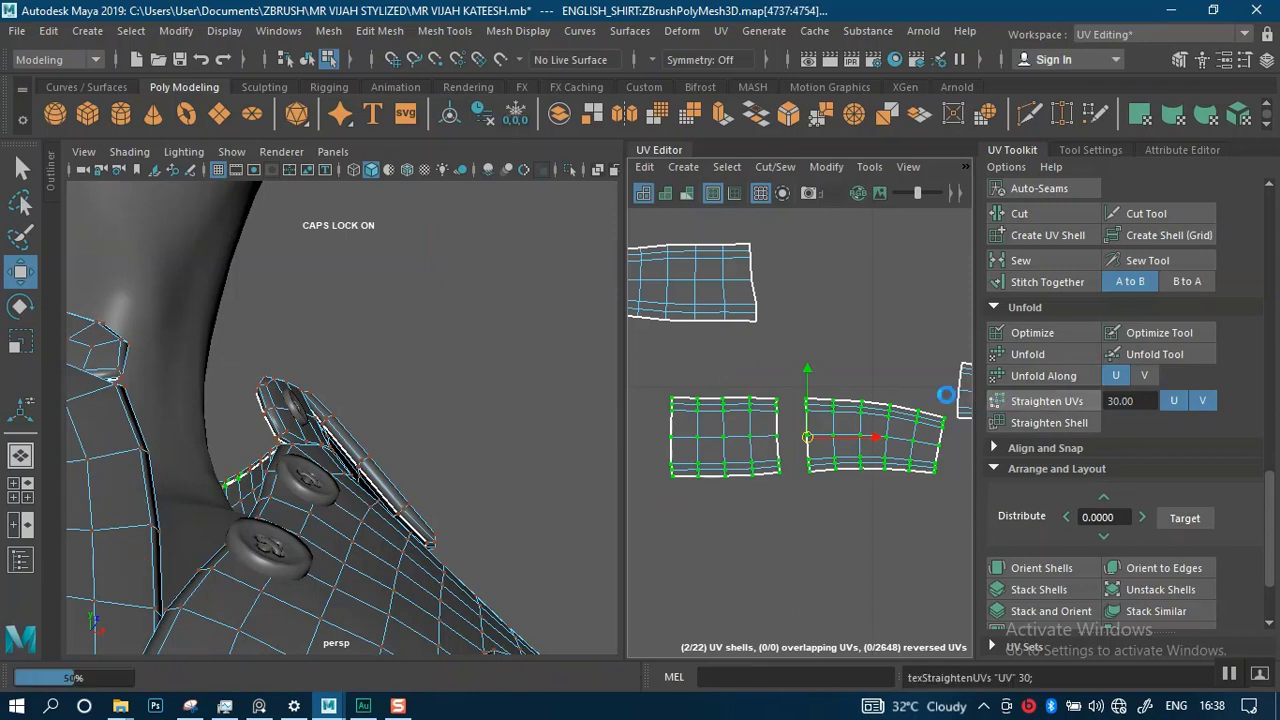
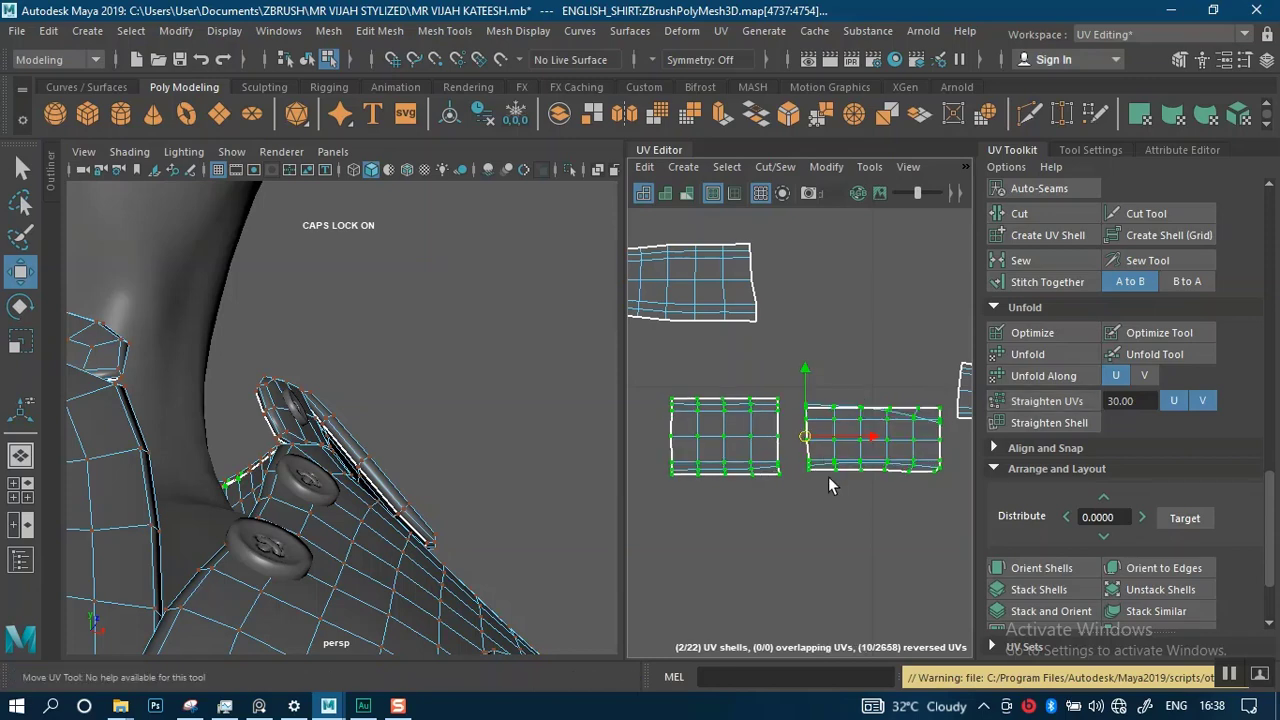
# - Unfold the upper rows of UVs on the right-hand piece, followed by its lower rows
pyautogui.keyDown('alt'); pyautogui.moveTo(771, 490); pyautogui.dragTo(780, 584, button='right'); pyautogui.keyUp('alt')
pyautogui.keyDown('alt'); pyautogui.moveTo(775, 497); pyautogui.dragTo(561, 526, button='middle'); pyautogui.keyUp('alt')
pyautogui.keyDown('alt'); pyautogui.moveTo(745, 488); pyautogui.dragTo(811, 608, button='right'); pyautogui.keyUp('alt')
pyautogui.keyDown('alt'); pyautogui.moveTo(792, 565); pyautogui.dragTo(817, 503, button='middle'); pyautogui.keyUp('alt')
pyautogui.keyDown('alt'); pyautogui.moveTo(819, 503); pyautogui.dragTo(775, 398, button='right'); pyautogui.keyUp('alt')
pyautogui.moveTo(698, 363); pyautogui.dragTo(959, 452)
pyautogui.click(1047, 357)
pyautogui.click(1046, 358)
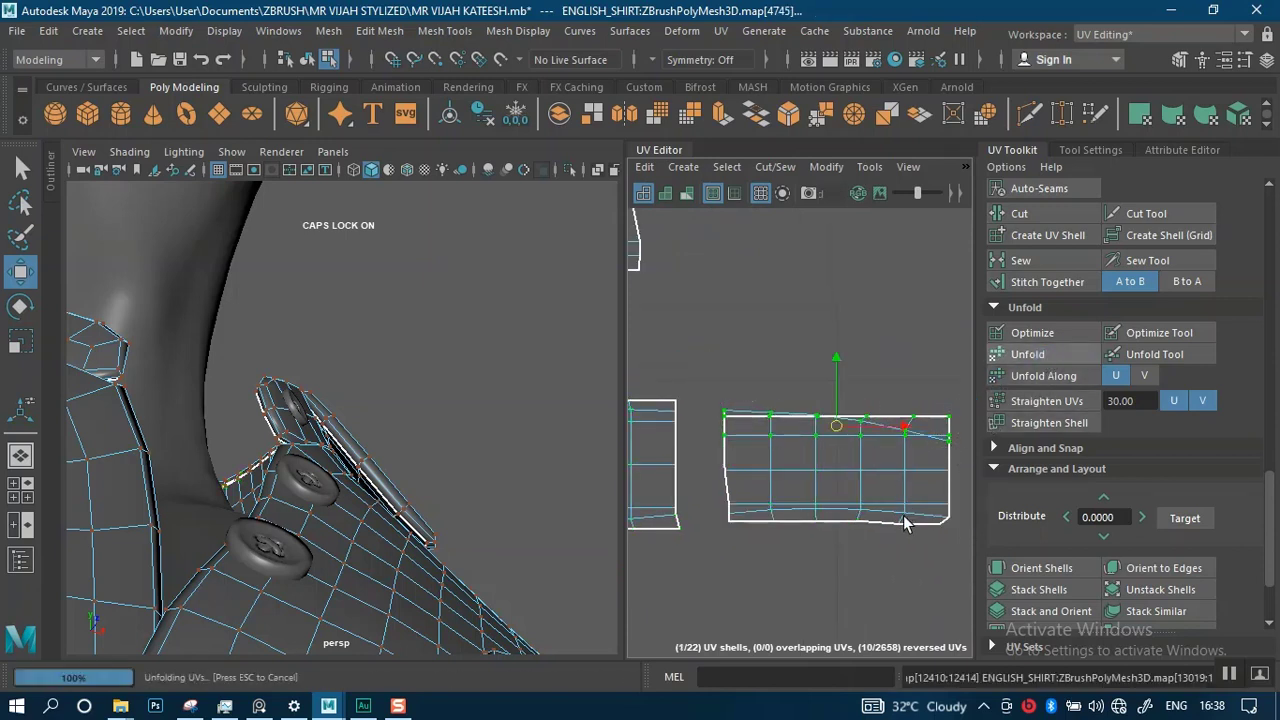
pyautogui.moveTo(958, 547); pyautogui.dragTo(698, 496)
pyautogui.click(1026, 353)
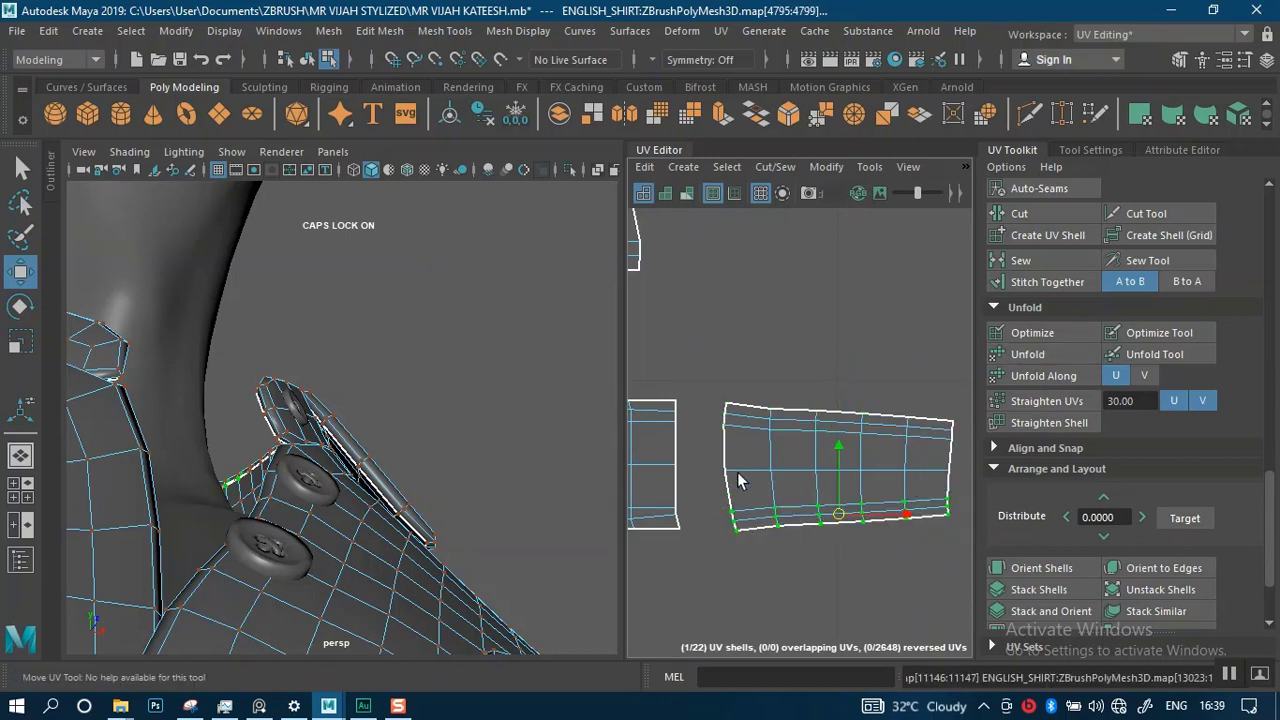
# - Scale the left-end UVs of the right-hand piece slightly inward in V
pyautogui.moveTo(716, 372); pyautogui.dragTo(742, 548)
pyautogui.press('r')
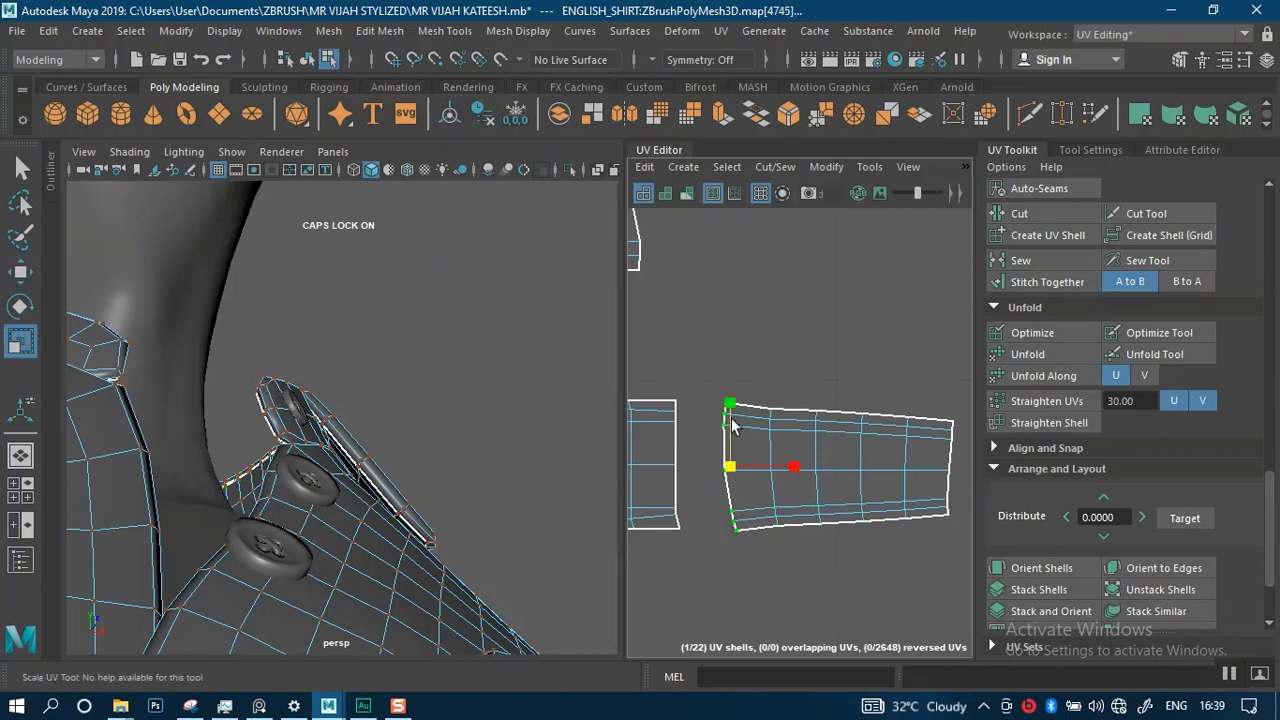
pyautogui.moveTo(731, 405); pyautogui.dragTo(731, 415)
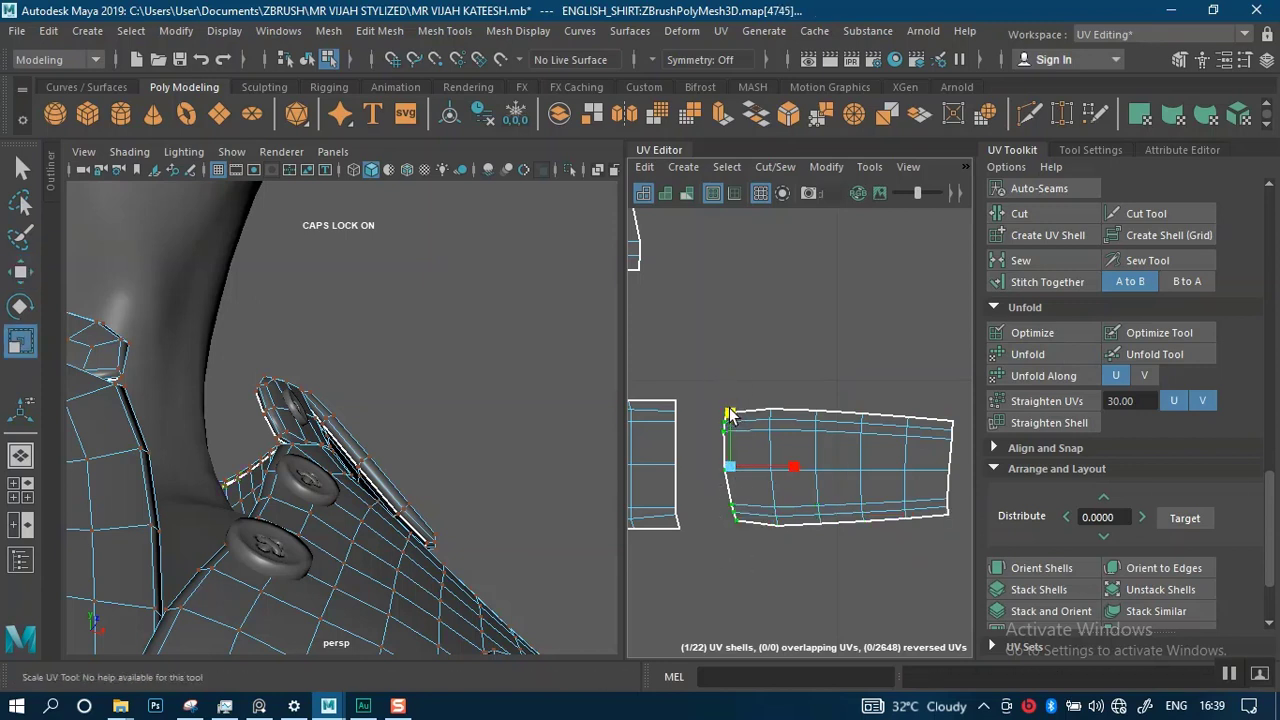
# - Select only the border edges at the right end of the right-hand piece, leaving out its interior edges
pyautogui.keyDown('alt'); pyautogui.moveTo(798, 490); pyautogui.dragTo(757, 363, button='right'); pyautogui.keyUp('alt')
pyautogui.keyDown('alt'); pyautogui.moveTo(883, 489); pyautogui.dragTo(683, 463, button='middle'); pyautogui.keyUp('alt')
pyautogui.keyDown('alt'); pyautogui.moveTo(683, 463); pyautogui.dragTo(783, 445, button='right'); pyautogui.keyUp('alt')
pyautogui.keyDown('alt'); pyautogui.moveTo(832, 496); pyautogui.dragTo(892, 443, button='middle'); pyautogui.keyUp('alt')
pyautogui.keyDown('alt'); pyautogui.moveTo(892, 443); pyautogui.dragTo(823, 475, button='right'); pyautogui.keyUp('alt')
pyautogui.keyDown('alt'); pyautogui.moveTo(823, 475); pyautogui.dragTo(874, 475, button='middle'); pyautogui.keyUp('alt')
pyautogui.moveTo(875, 441); pyautogui.dragTo(853, 391, button='right')
pyautogui.click(773, 427)
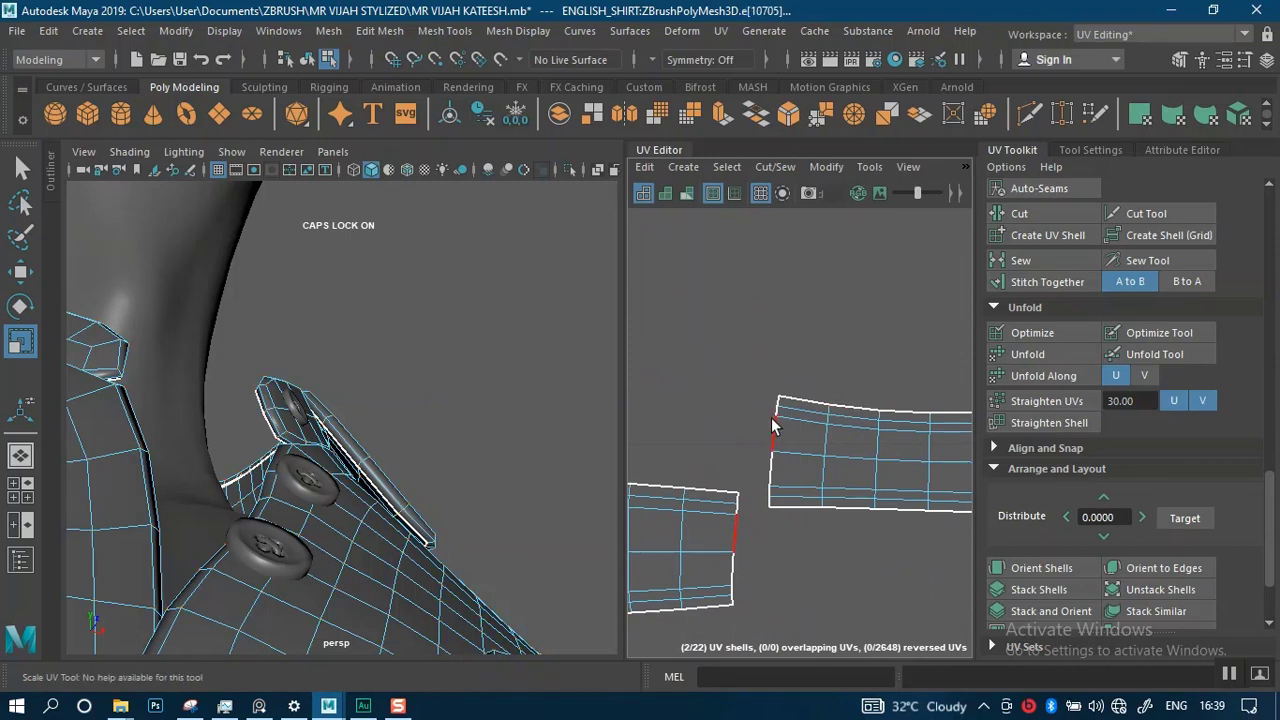
pyautogui.moveTo(722, 476); pyautogui.dragTo(748, 612)
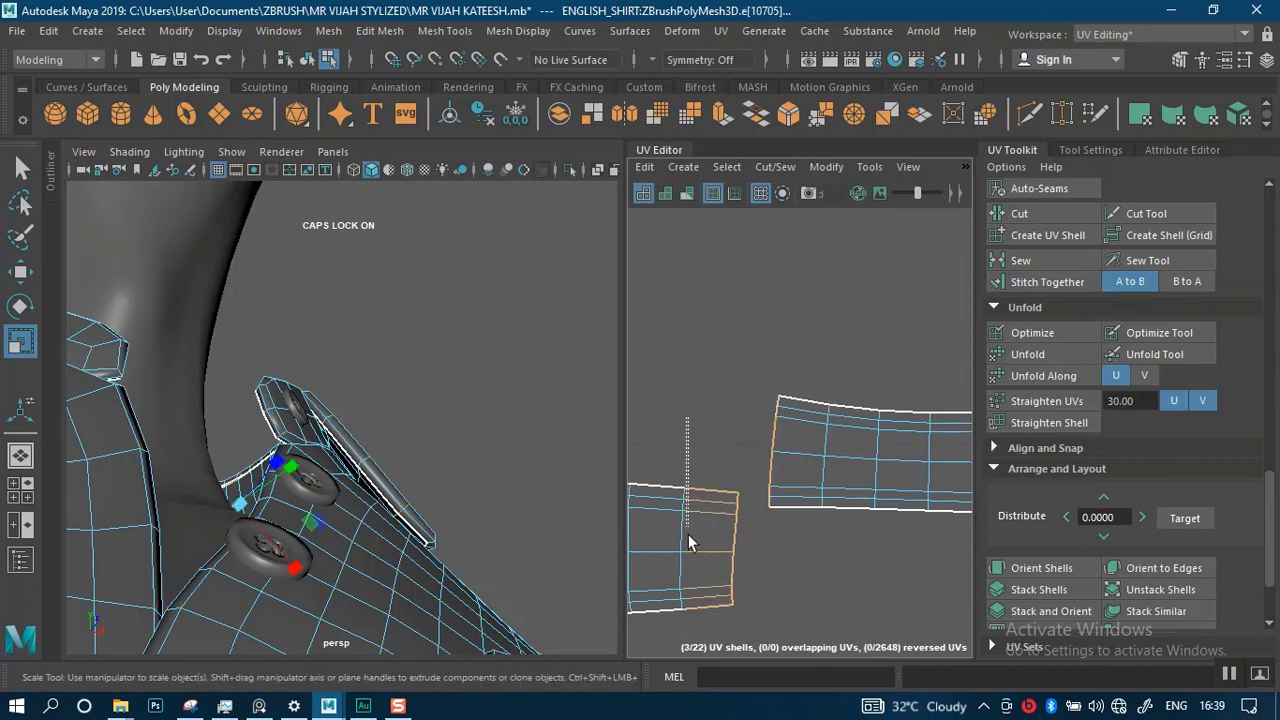
pyautogui.keyDown('ctrl'); pyautogui.moveTo(688, 534); pyautogui.dragTo(709, 657); pyautogui.keyUp('ctrl')
# - Add the border edges at the left end of the right-hand piece to the selection, without interior edges
pyautogui.keyDown('alt'); pyautogui.moveTo(715, 520); pyautogui.dragTo(986, 400, button='middle'); pyautogui.keyUp('alt')
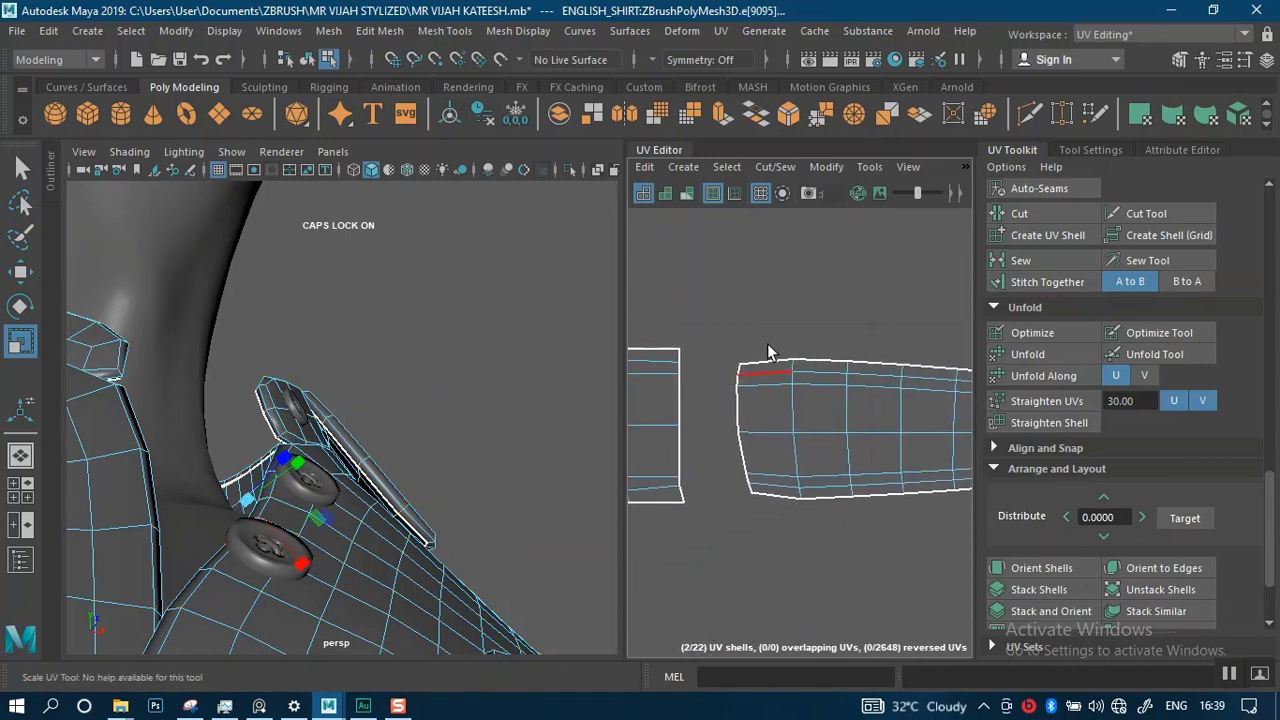
pyautogui.moveTo(723, 376); pyautogui.dragTo(771, 547)
pyautogui.keyDown('shift'); pyautogui.moveTo(721, 351); pyautogui.dragTo(766, 552); pyautogui.keyUp('shift')
pyautogui.keyDown('ctrl'); pyautogui.moveTo(798, 288); pyautogui.dragTo(779, 577); pyautogui.keyUp('ctrl')
# - Add the right-end border edges of the long middle strip to the selection, without its interior edges
pyautogui.scroll(-3, 808, 565)
pyautogui.keyDown('alt'); pyautogui.moveTo(737, 394); pyautogui.dragTo(832, 460, button='middle'); pyautogui.keyUp('alt')
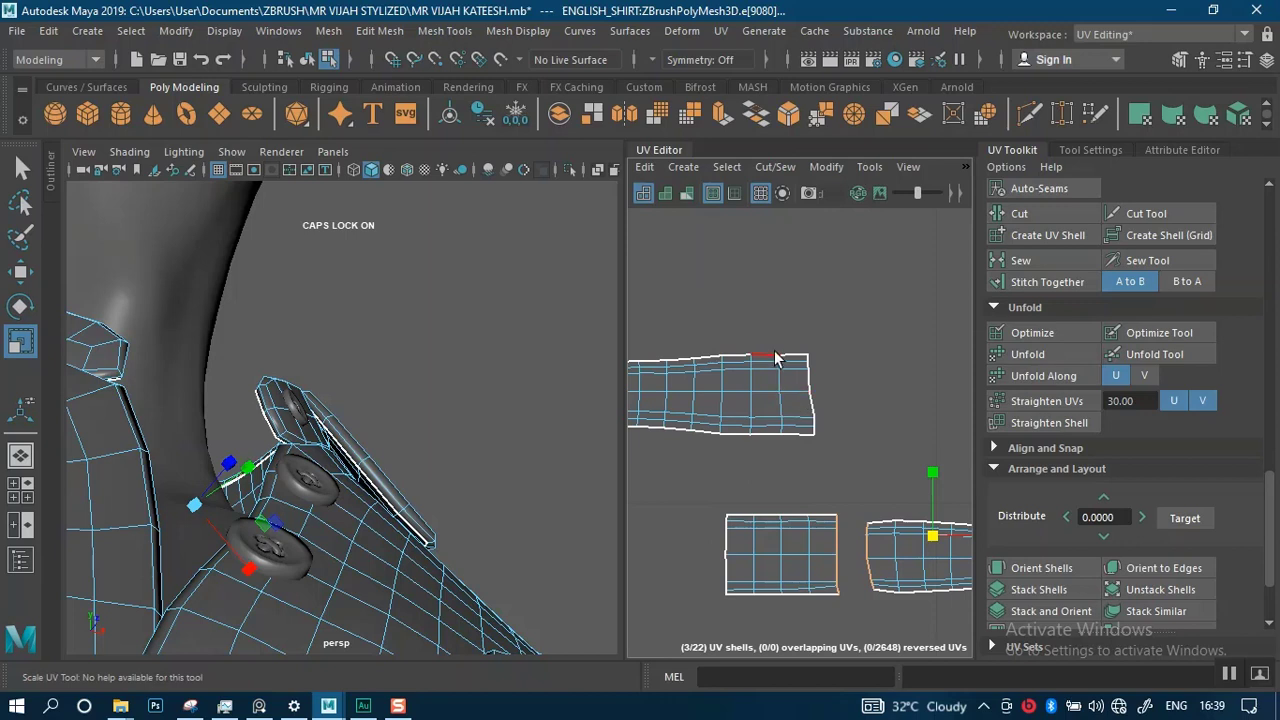
pyautogui.keyDown('shift'); pyautogui.moveTo(803, 454); pyautogui.dragTo(801, 463); pyautogui.keyUp('shift')
pyautogui.keyDown('ctrl'); pyautogui.moveTo(790, 310); pyautogui.dragTo(781, 493); pyautogui.keyUp('ctrl')
# - Add the left-end border edges of the long middle strip to the selection, without its interior edges
pyautogui.keyDown('alt'); pyautogui.moveTo(750, 466); pyautogui.dragTo(979, 486, button='middle'); pyautogui.keyUp('alt')
pyautogui.scroll(-3, 712, 354)
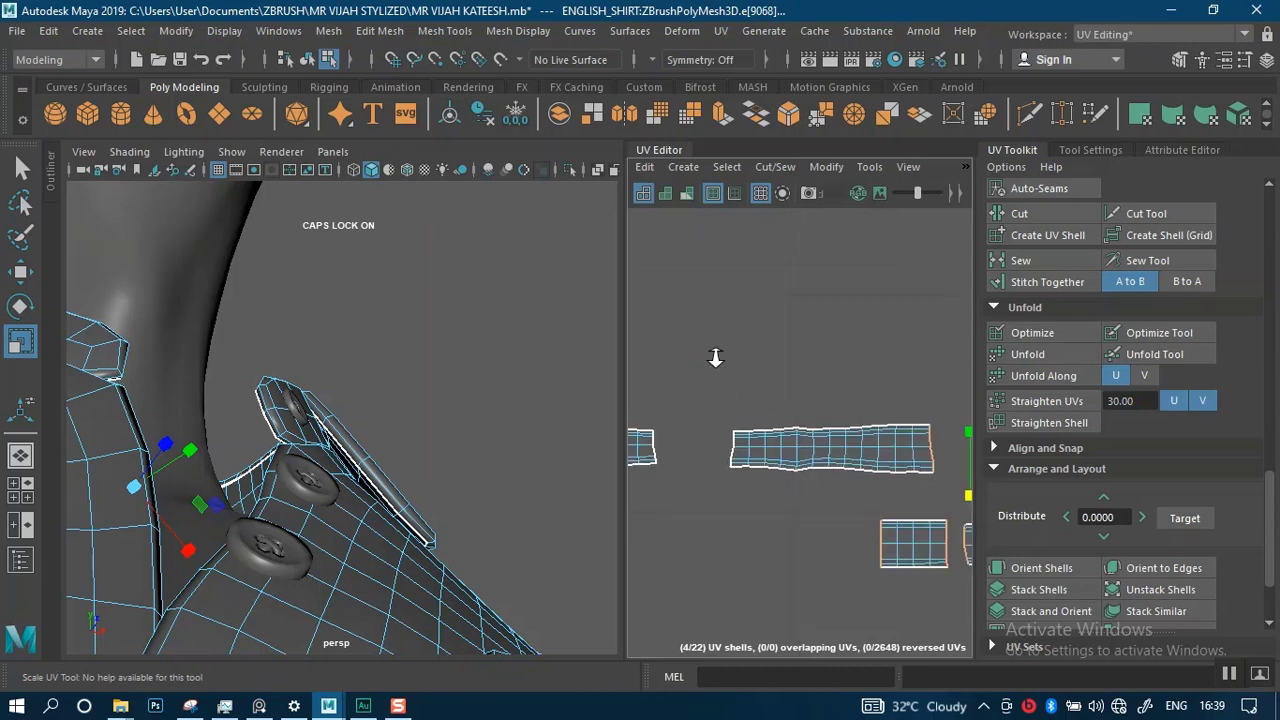
pyautogui.moveTo(718, 424)
pyautogui.keyDown('alt'); pyautogui.mouseDown(button='middle')
pyautogui.moveTo(771, 417)
pyautogui.moveTo(726, 406)
pyautogui.mouseUp(button='middle'); pyautogui.keyUp('alt')
pyautogui.scroll(5, 726, 405)
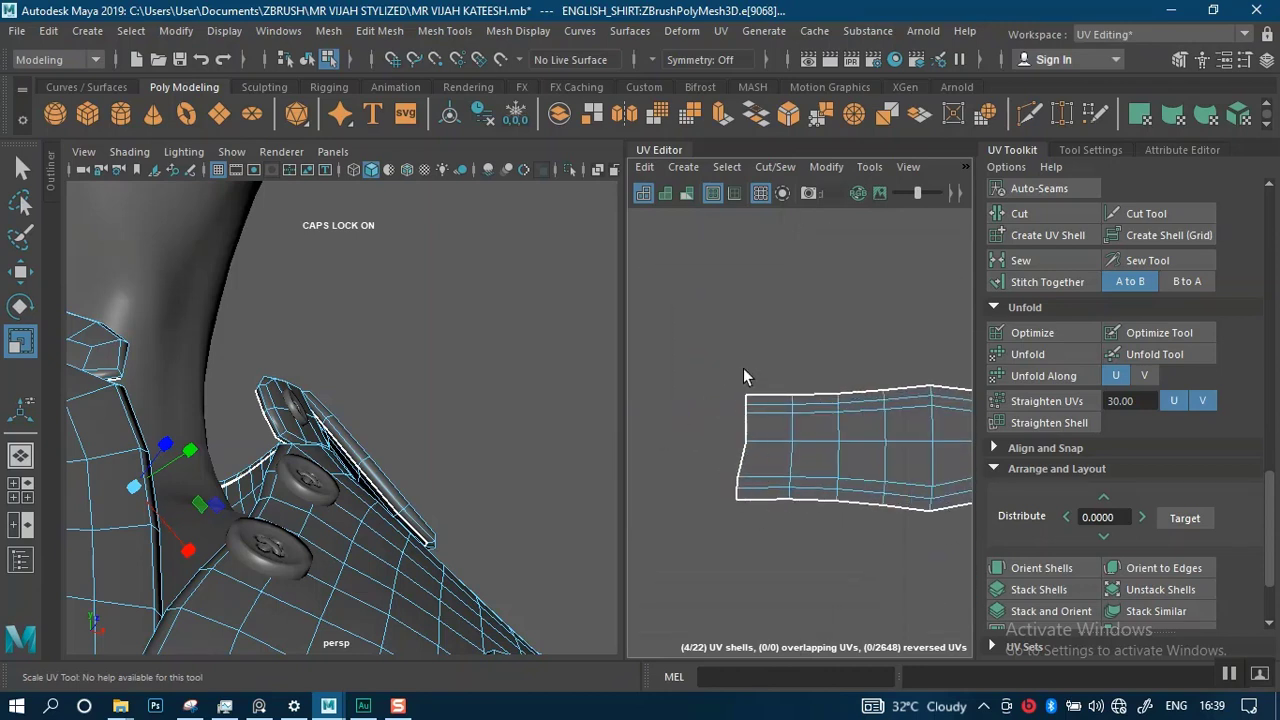
pyautogui.moveTo(722, 360); pyautogui.dragTo(770, 615)
pyautogui.moveTo(705, 323); pyautogui.dragTo(770, 544)
pyautogui.keyDown('ctrl'); pyautogui.moveTo(825, 333); pyautogui.dragTo(773, 530); pyautogui.keyUp('ctrl')
# - Stitch the strip pieces together from A to B along the selected border edges
pyautogui.scroll(-5, 737, 337)
pyautogui.keyDown('alt'); pyautogui.moveTo(780, 402); pyautogui.dragTo(914, 385, button='middle'); pyautogui.keyUp('alt')
pyautogui.keyDown('alt'); pyautogui.moveTo(718, 459); pyautogui.dragTo(744, 411, button='middle'); pyautogui.keyUp('alt')
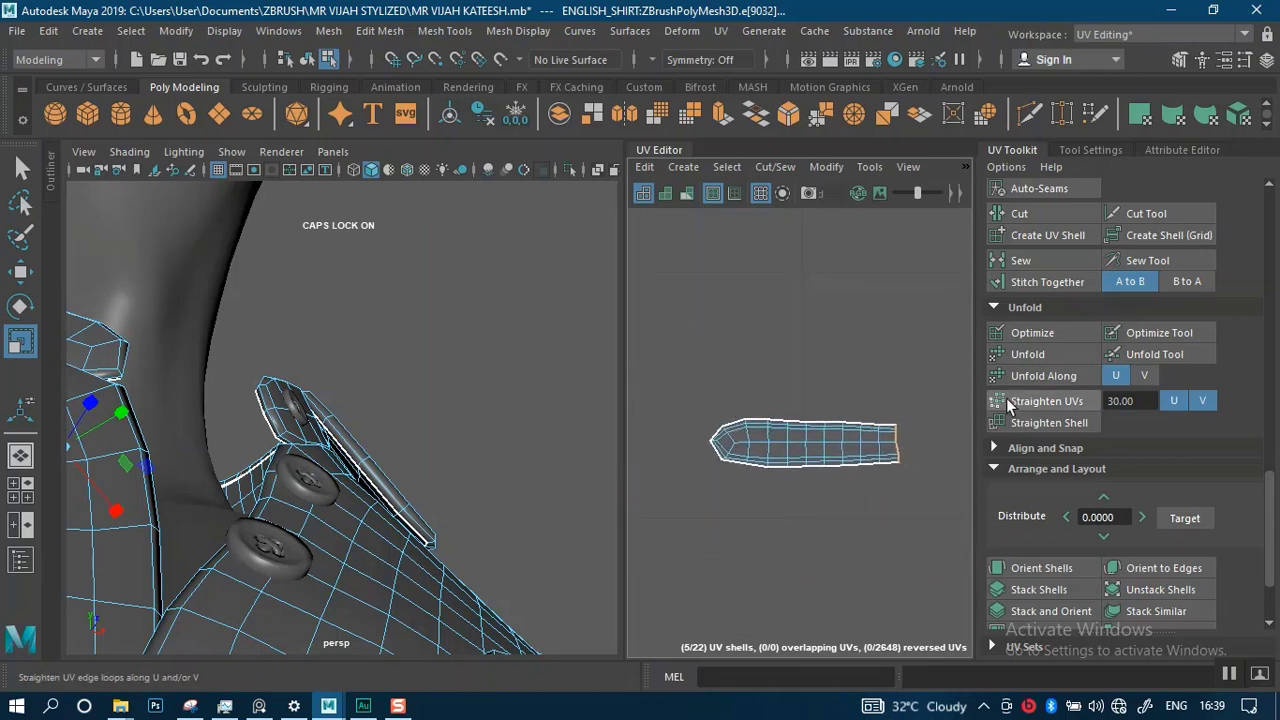
pyautogui.click(1043, 284)
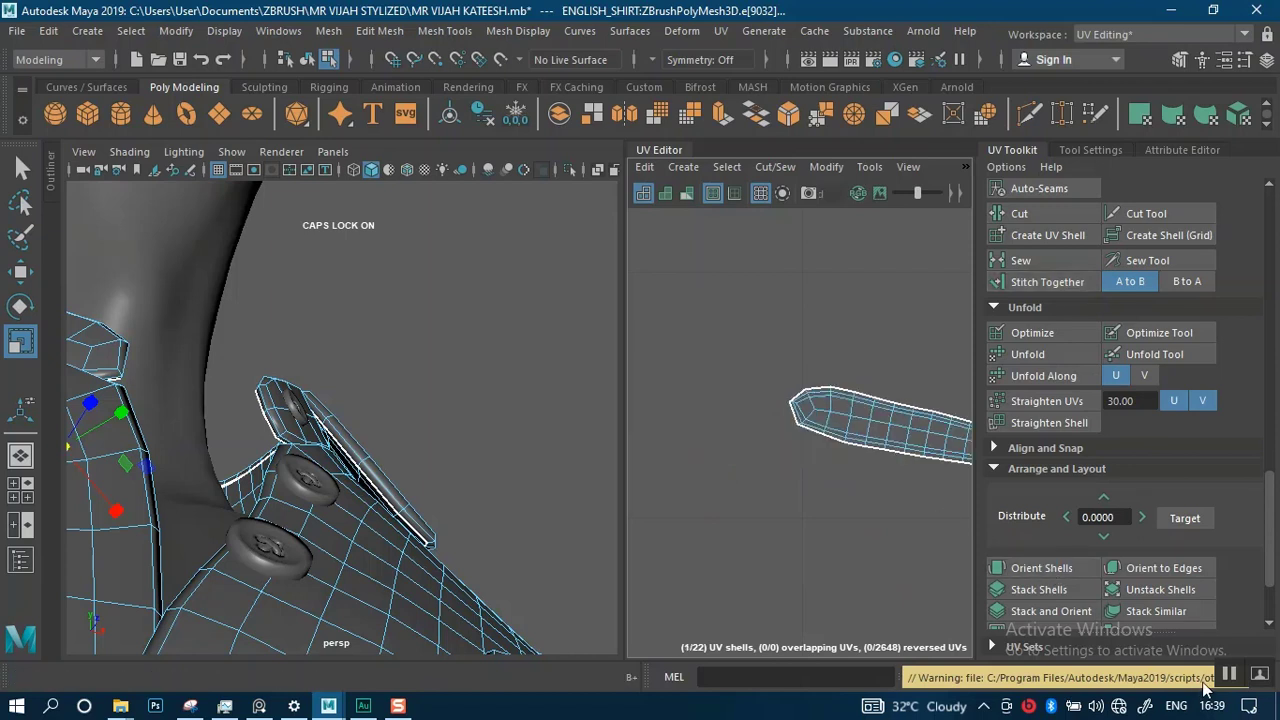
# - Examine the stitched strip along its length for bends, especially near the rounded left end
pyautogui.scroll(-5, 881, 516)
pyautogui.keyDown('alt'); pyautogui.moveTo(753, 396); pyautogui.dragTo(561, 387, button='middle'); pyautogui.keyUp('alt')
pyautogui.scroll(-3, 762, 459)
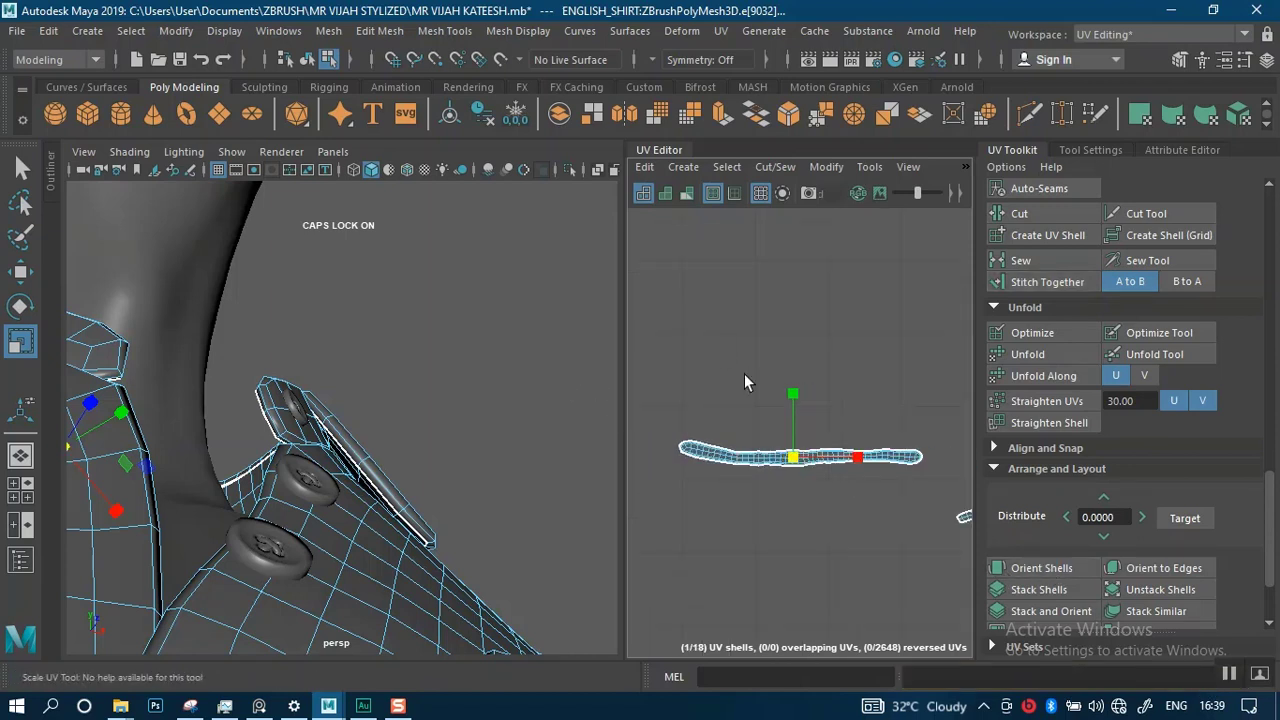
pyautogui.keyDown('alt'); pyautogui.moveTo(811, 405); pyautogui.dragTo(651, 368, button='middle'); pyautogui.keyUp('alt')
pyautogui.keyDown('alt'); pyautogui.moveTo(846, 437); pyautogui.dragTo(968, 405, button='middle'); pyautogui.keyUp('alt')
pyautogui.keyDown('alt'); pyautogui.moveTo(823, 396); pyautogui.dragTo(870, 407, button='middle'); pyautogui.keyUp('alt')
pyautogui.scroll(3, 815, 384)
pyautogui.keyDown('alt'); pyautogui.moveTo(706, 429); pyautogui.dragTo(784, 491, button='middle'); pyautogui.keyUp('alt')
pyautogui.scroll(5, 774, 428)
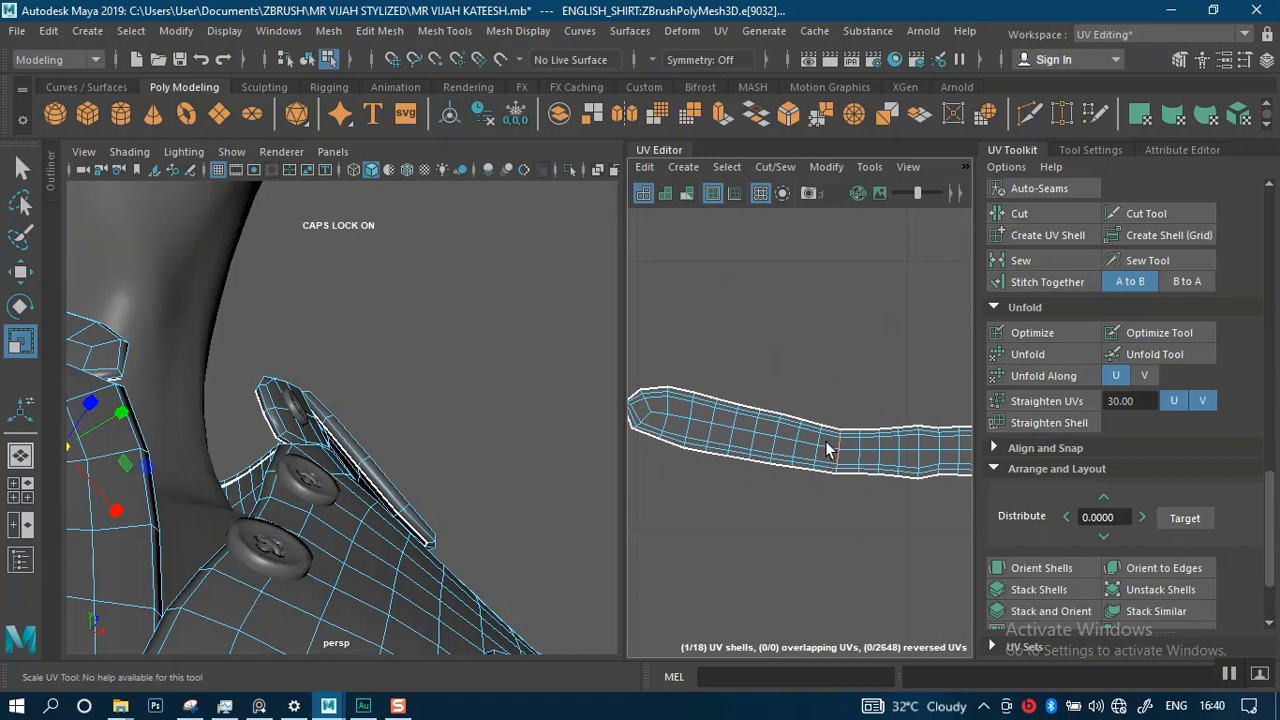
# - Undo the stitch and repeat Stitch Together on the same border edges
pyautogui.hotkey('ctrl', 'z')
pyautogui.scroll(-2, 781, 490)
pyautogui.press('r')
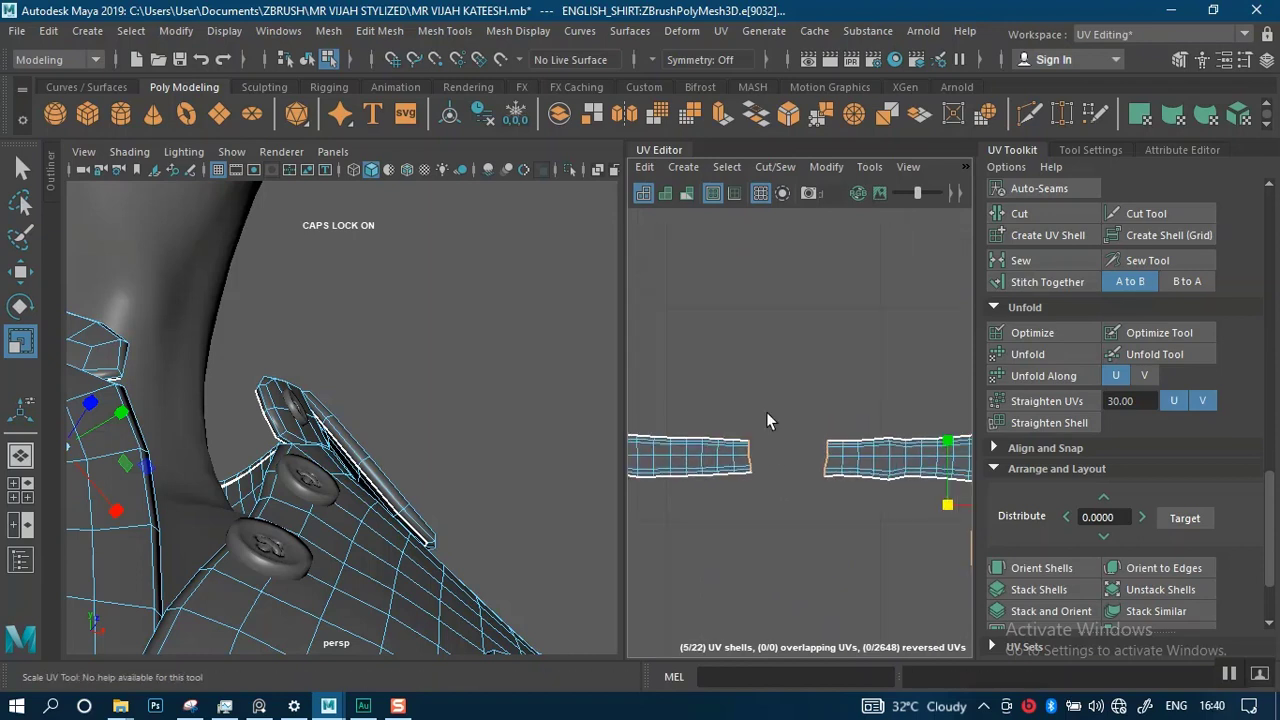
pyautogui.click(48, 30)
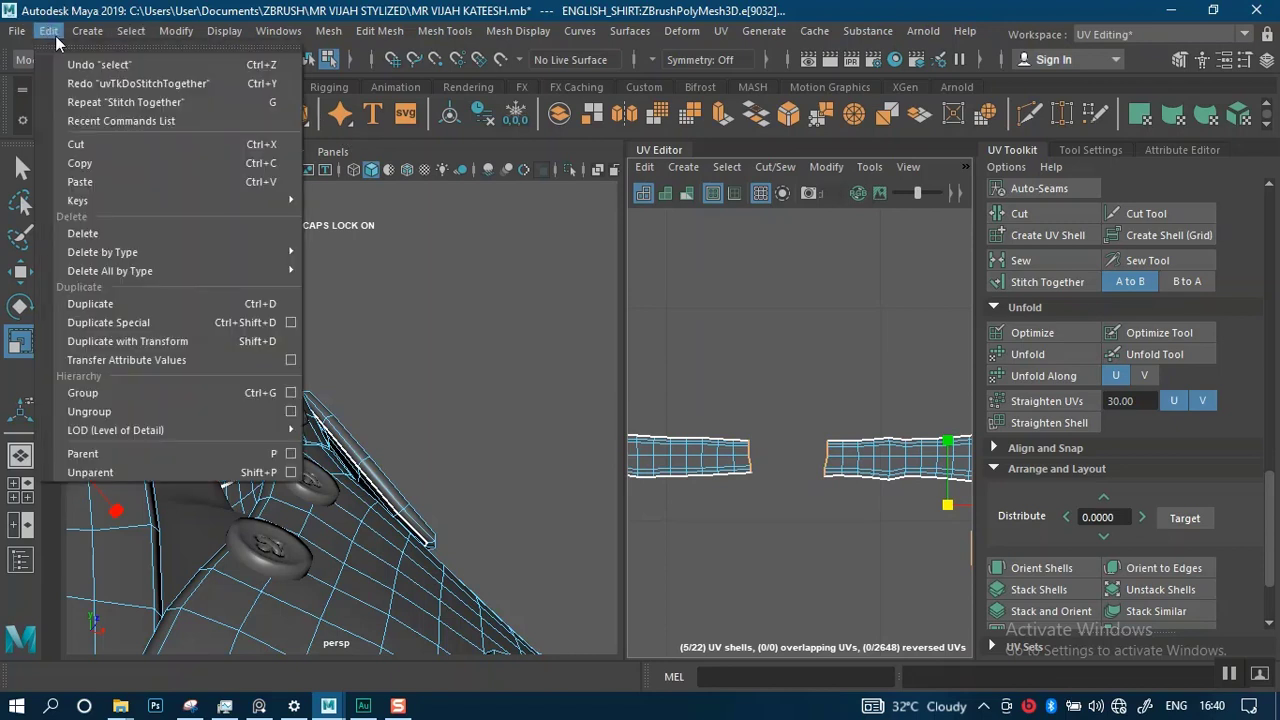
pyautogui.click(92, 97)
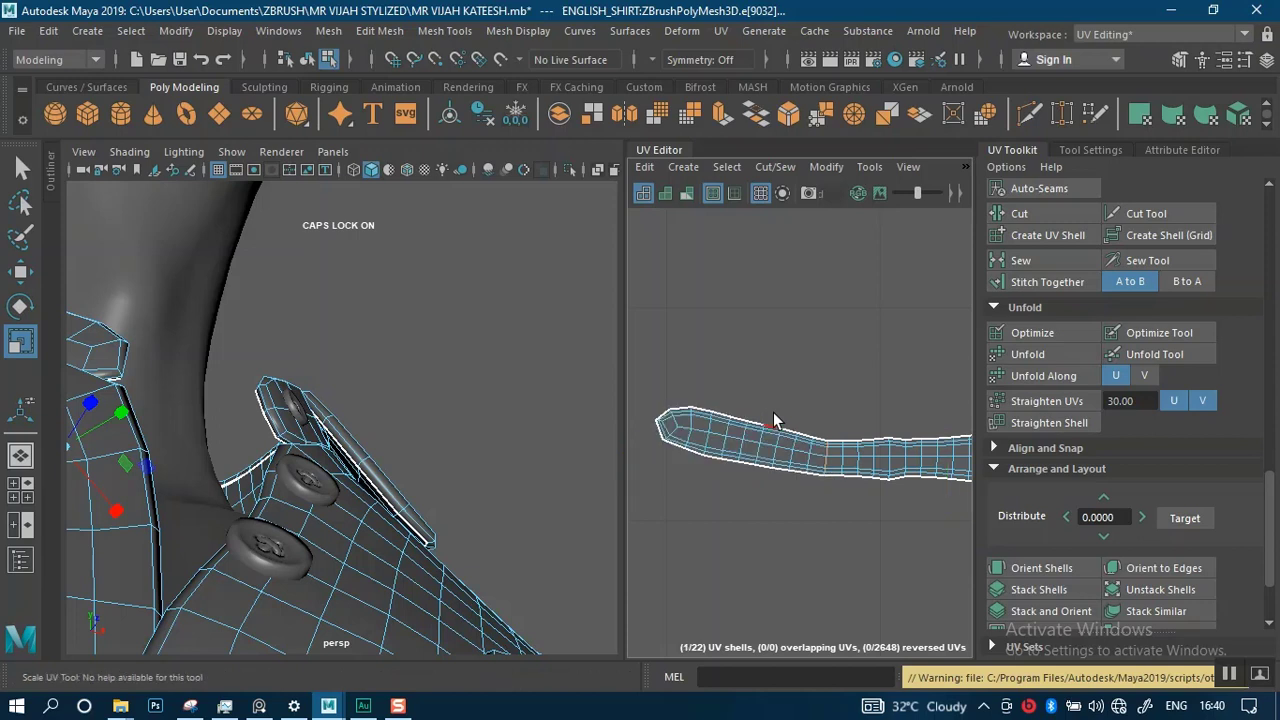
# - Cut the other long curved UV strip crosswise midway along its rising left section
pyautogui.keyDown('alt'); pyautogui.moveTo(897, 416); pyautogui.dragTo(731, 383, button='middle'); pyautogui.keyUp('alt')
pyautogui.keyDown('alt'); pyautogui.moveTo(814, 410); pyautogui.dragTo(759, 398, button='middle'); pyautogui.keyUp('alt')
pyautogui.keyDown('alt'); pyautogui.moveTo(930, 416); pyautogui.dragTo(743, 400, button='middle'); pyautogui.keyUp('alt')
pyautogui.keyDown('alt'); pyautogui.moveTo(793, 405); pyautogui.dragTo(806, 554, button='right'); pyautogui.keyUp('alt')
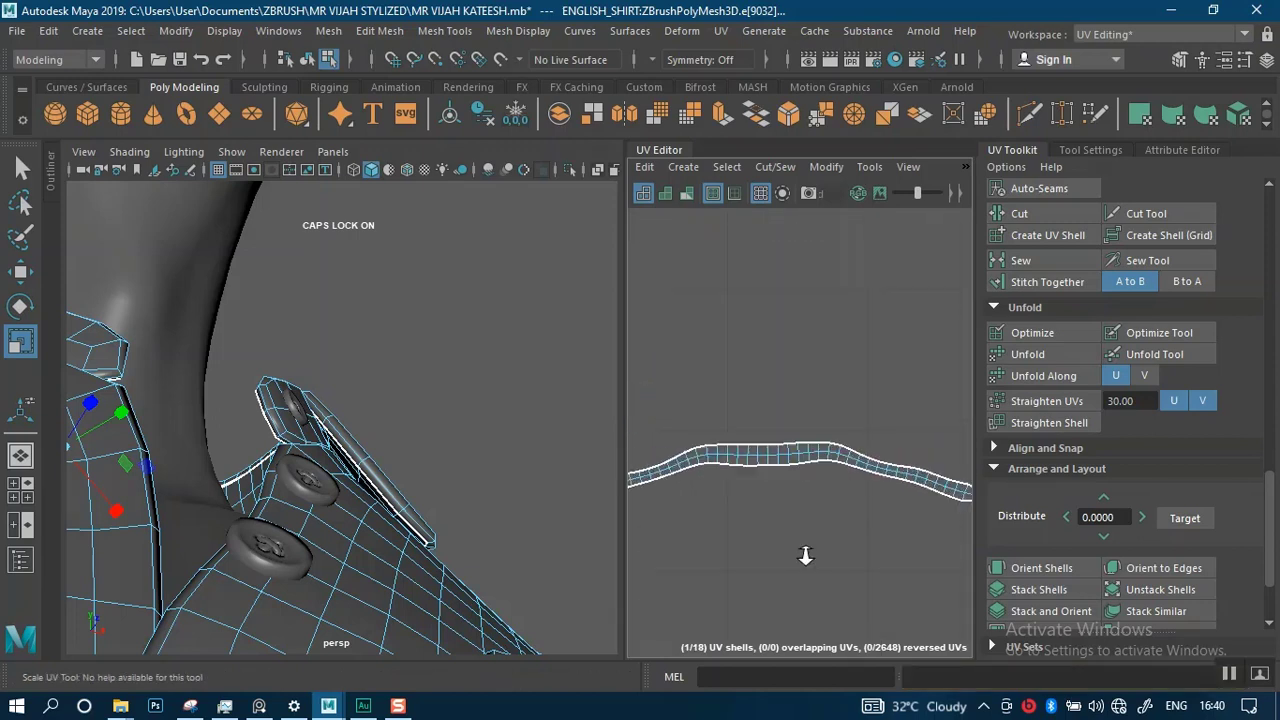
pyautogui.keyDown('alt'); pyautogui.moveTo(802, 472); pyautogui.dragTo(917, 376, button='middle'); pyautogui.keyUp('alt')
pyautogui.keyDown('alt'); pyautogui.moveTo(753, 383); pyautogui.dragTo(743, 471, button='right'); pyautogui.keyUp('alt')
pyautogui.keyDown('alt'); pyautogui.moveTo(767, 353); pyautogui.dragTo(834, 371, button='middle'); pyautogui.keyUp('alt')
pyautogui.keyDown('alt'); pyautogui.moveTo(834, 371); pyautogui.dragTo(790, 343, button='right'); pyautogui.keyUp('alt')
pyautogui.click(762, 407)
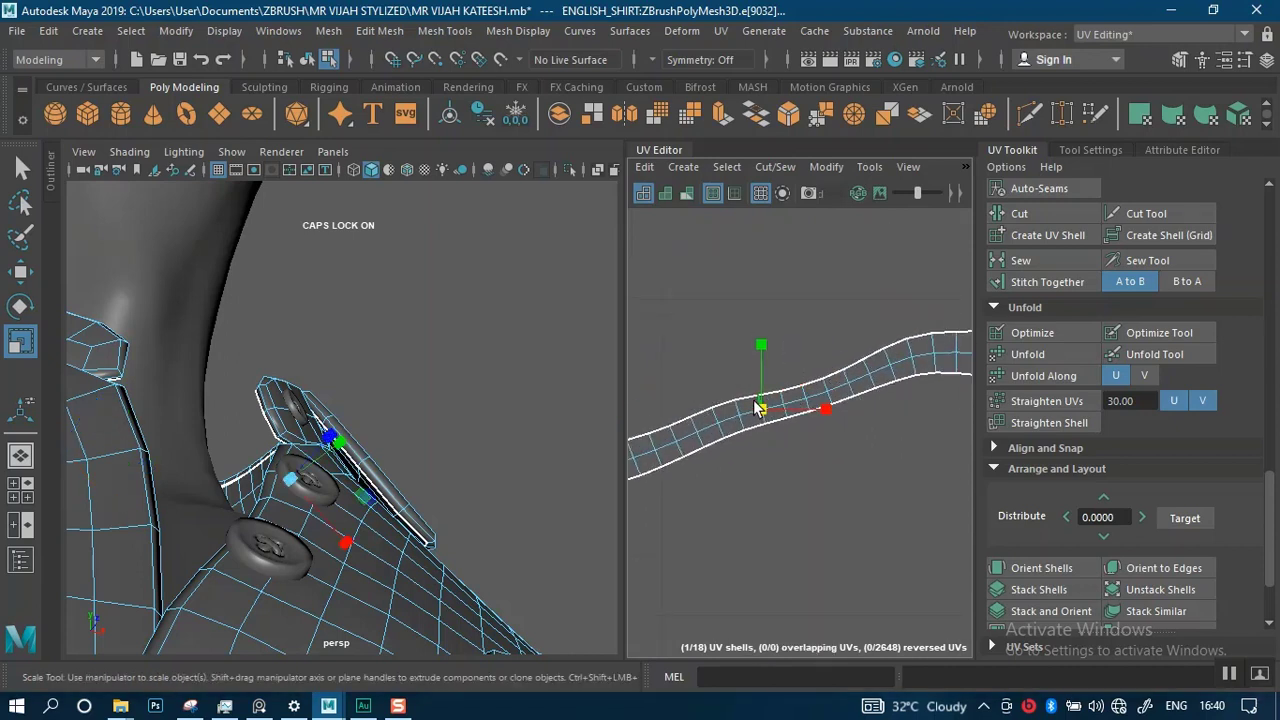
pyautogui.click(1030, 213)
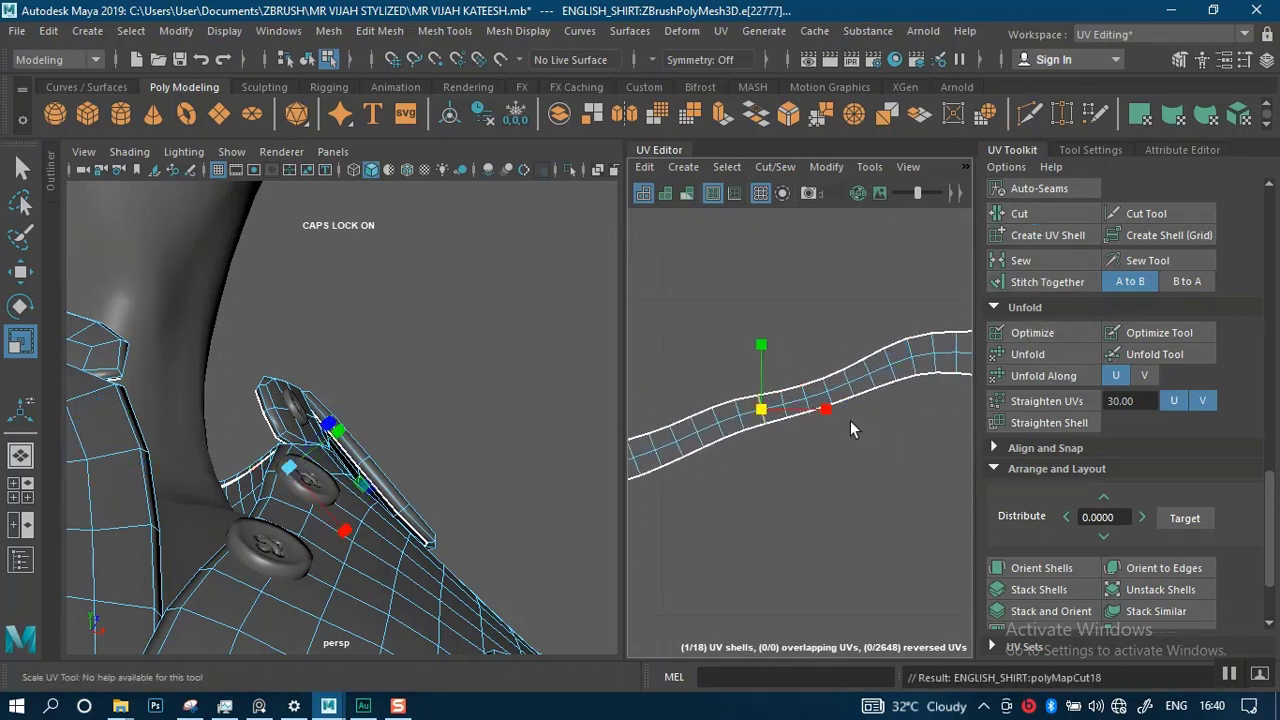
# - Cut the curved strip crosswise at both ends of its nearly flat middle section
pyautogui.keyDown('alt'); pyautogui.moveTo(851, 420); pyautogui.dragTo(656, 496, button='middle'); pyautogui.keyUp('alt')
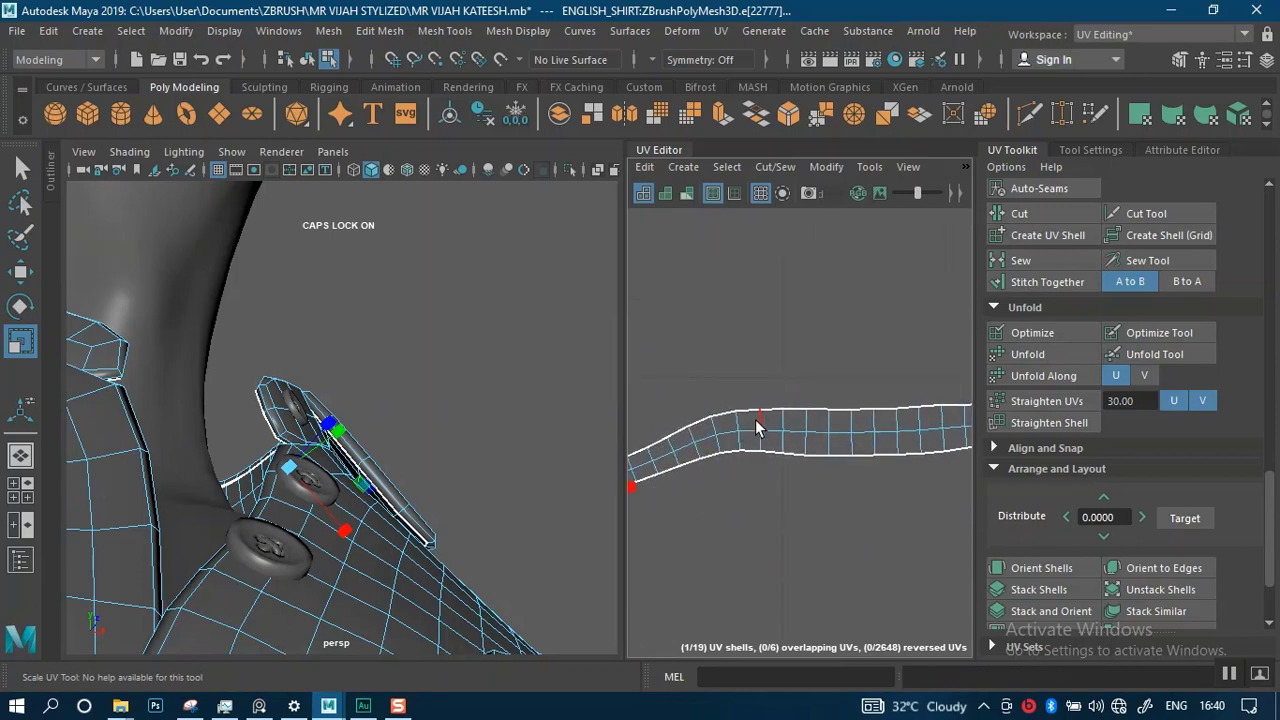
pyautogui.press('r')
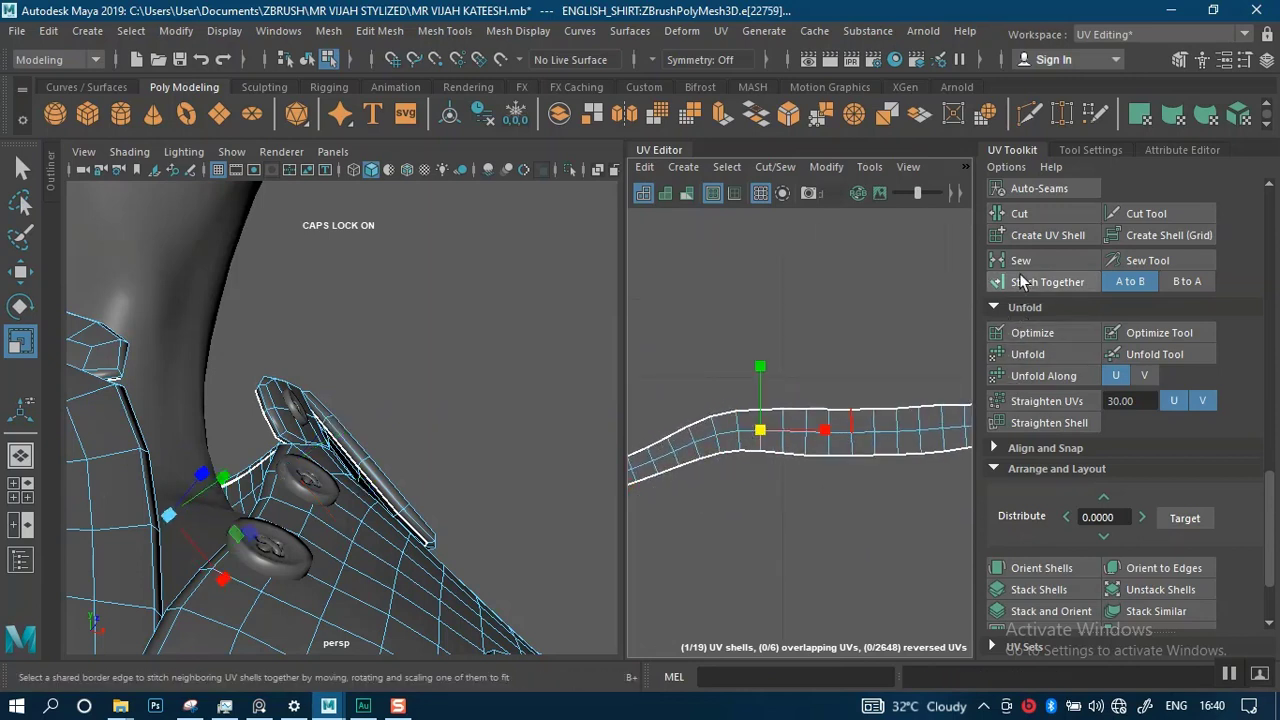
pyautogui.click(1008, 213)
pyautogui.keyDown('alt'); pyautogui.moveTo(853, 513); pyautogui.dragTo(601, 553, button='middle'); pyautogui.keyUp('alt')
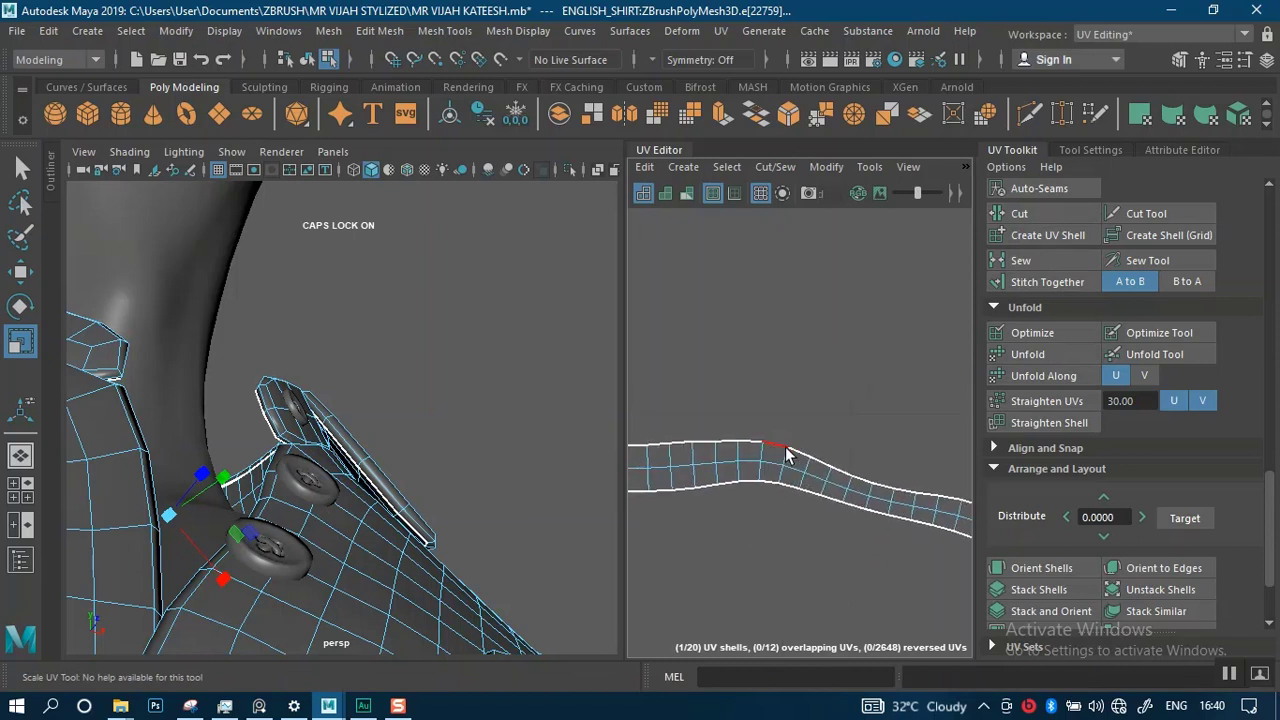
pyautogui.click(786, 460)
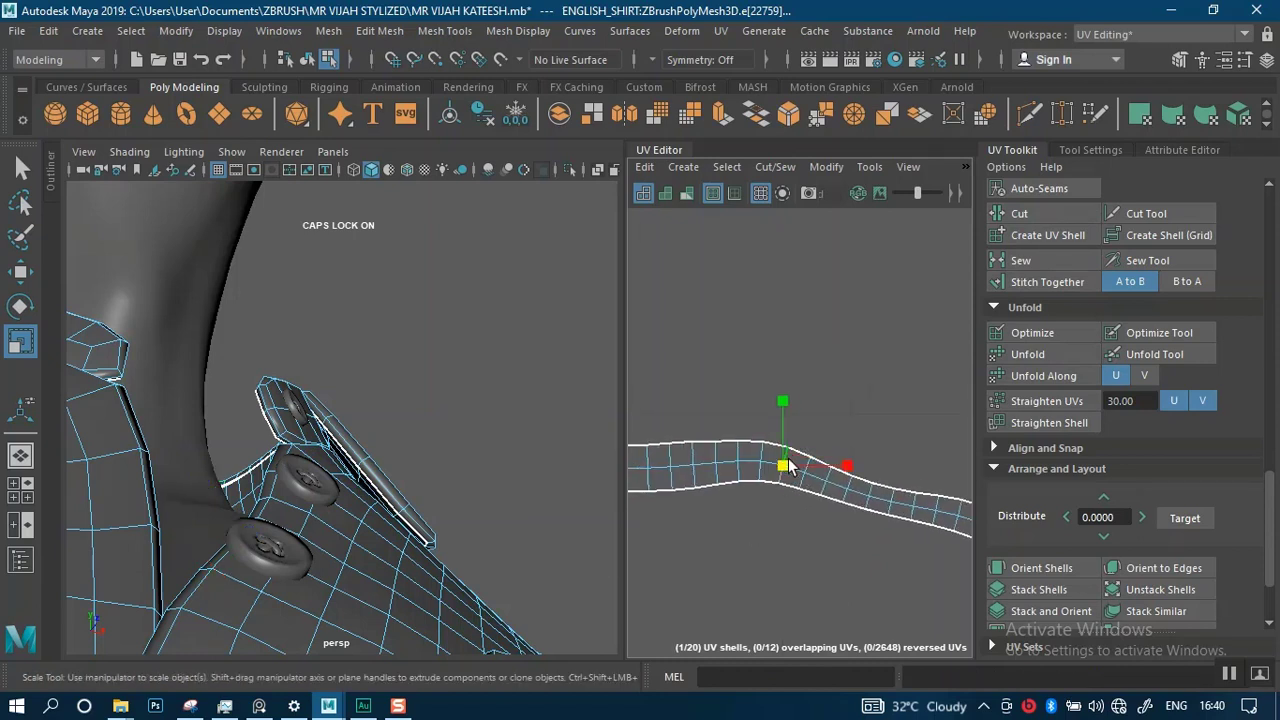
pyautogui.click(1022, 214)
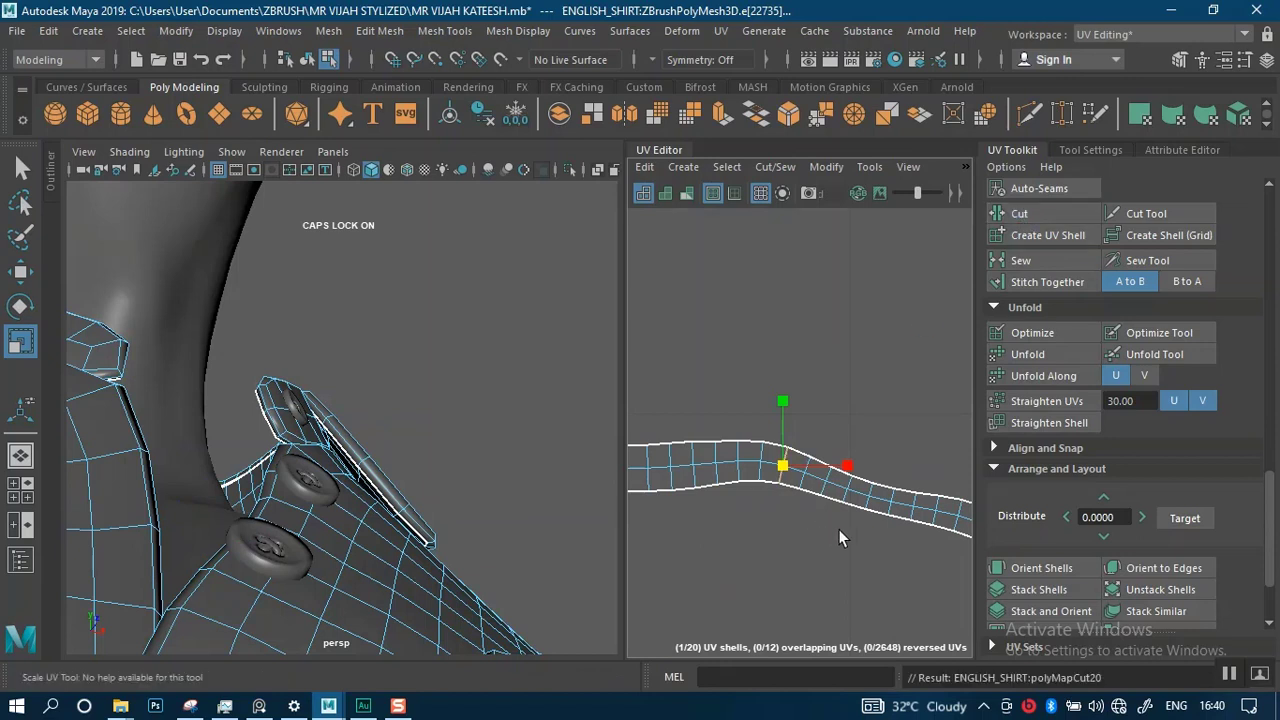
# - Cut the strip crosswise about midway along its descending right section
pyautogui.keyDown('alt'); pyautogui.moveTo(838, 529); pyautogui.dragTo(661, 477, button='middle'); pyautogui.keyUp('alt')
pyautogui.click(755, 457)
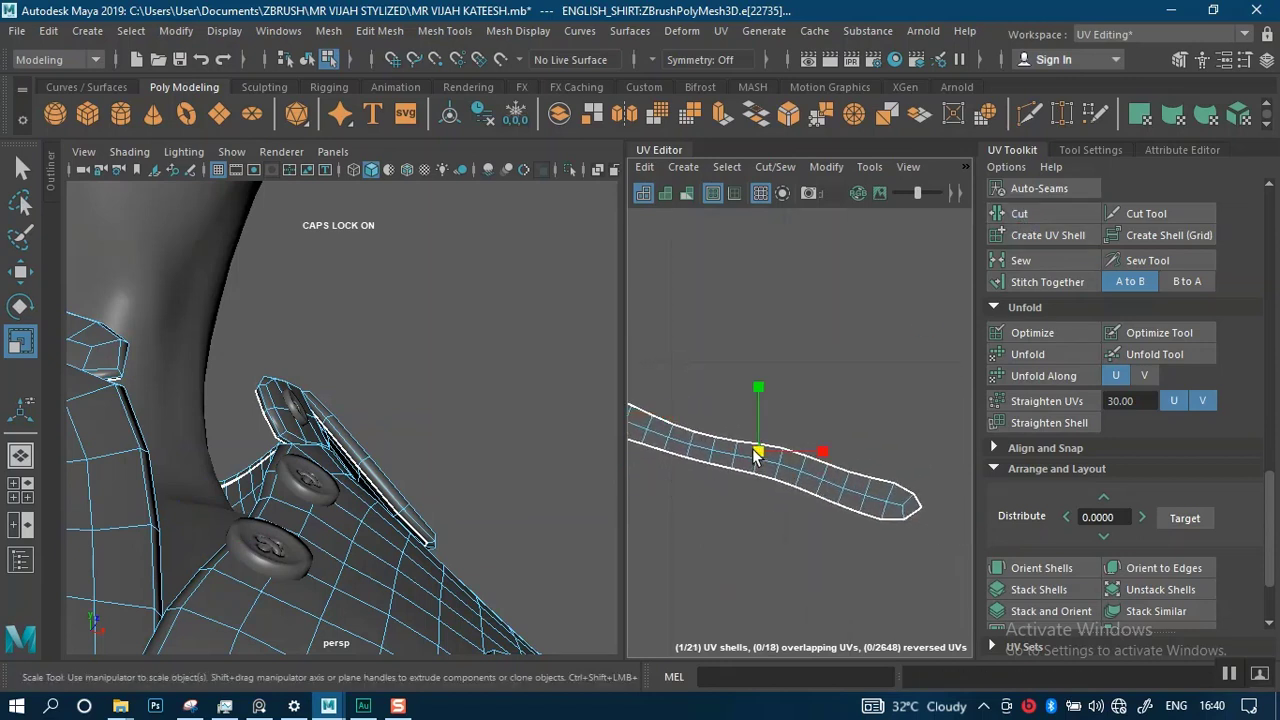
pyautogui.click(1022, 214)
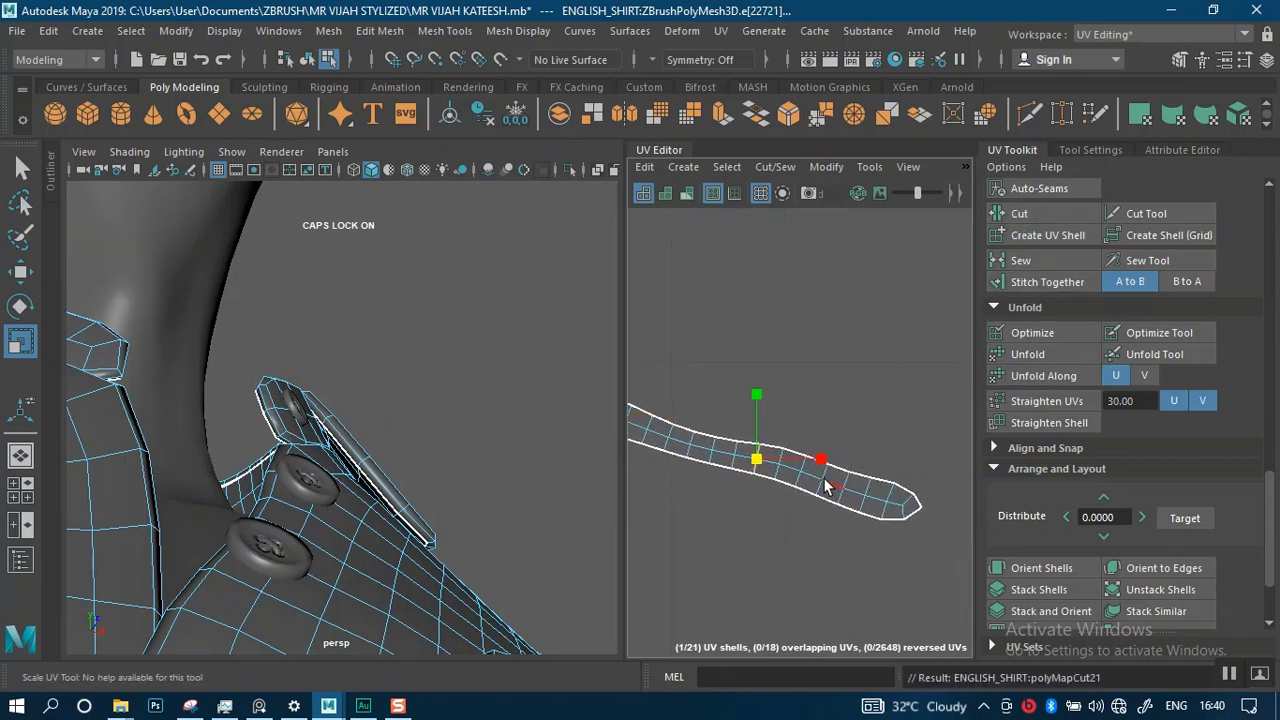
# - Rotate the leftmost cut piece to horizontal and move it down and left, clear of the other pieces
pyautogui.keyDown('alt'); pyautogui.moveTo(826, 483); pyautogui.dragTo(760, 405, button='right'); pyautogui.keyUp('alt')
pyautogui.keyDown('alt'); pyautogui.moveTo(645, 450); pyautogui.dragTo(846, 399, button='middle'); pyautogui.keyUp('alt')
pyautogui.keyDown('alt'); pyautogui.moveTo(690, 461); pyautogui.dragTo(817, 402, button='middle'); pyautogui.keyUp('alt')
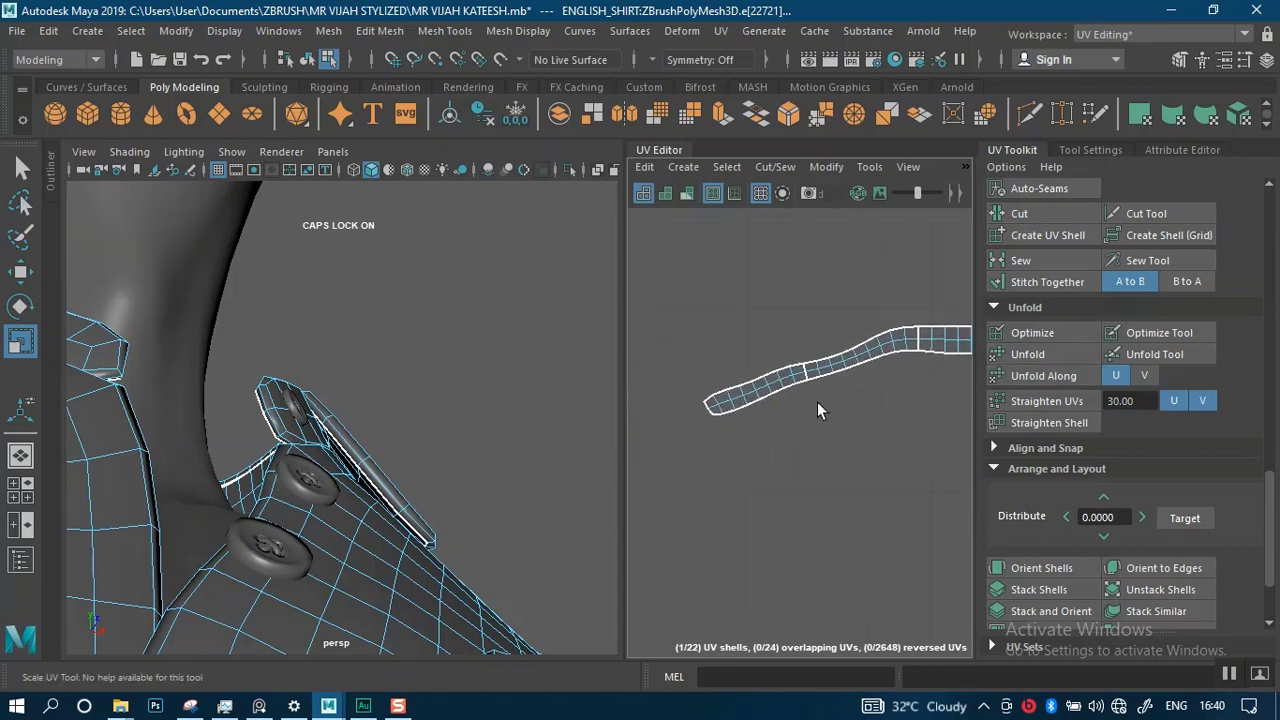
pyautogui.moveTo(769, 393); pyautogui.dragTo(700, 362, button='right')
pyautogui.click(755, 393)
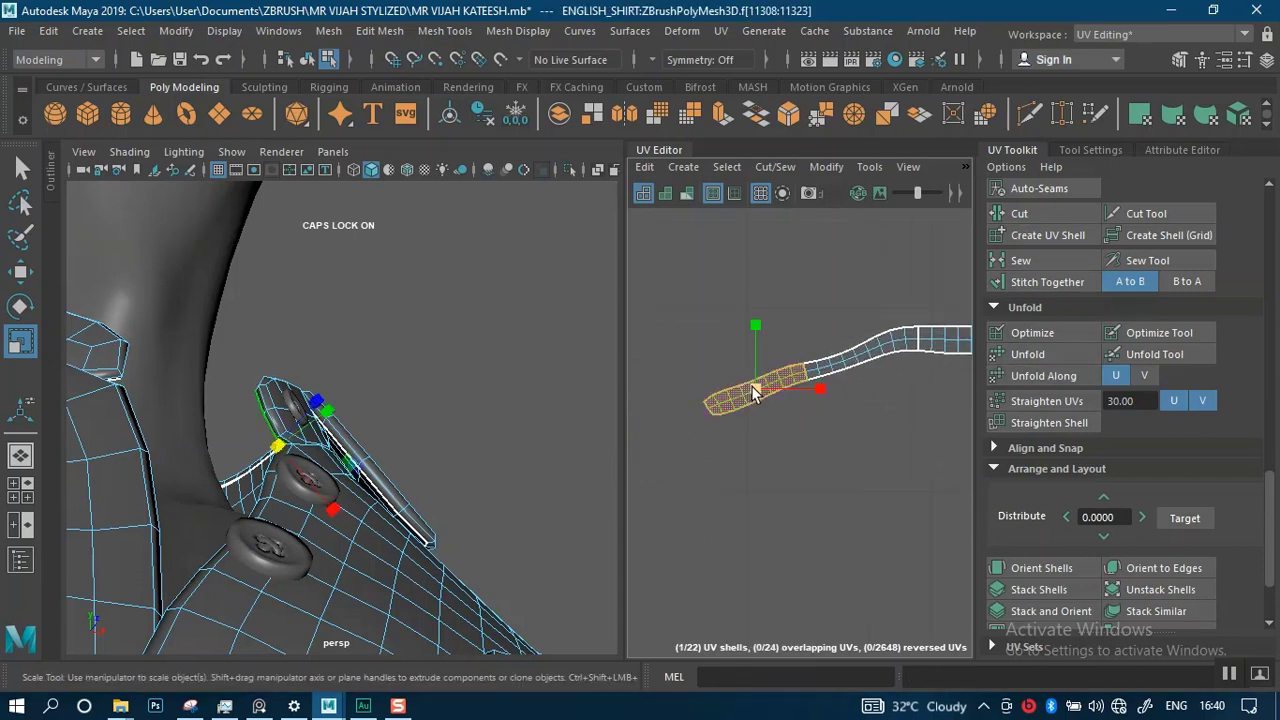
pyautogui.press('e')
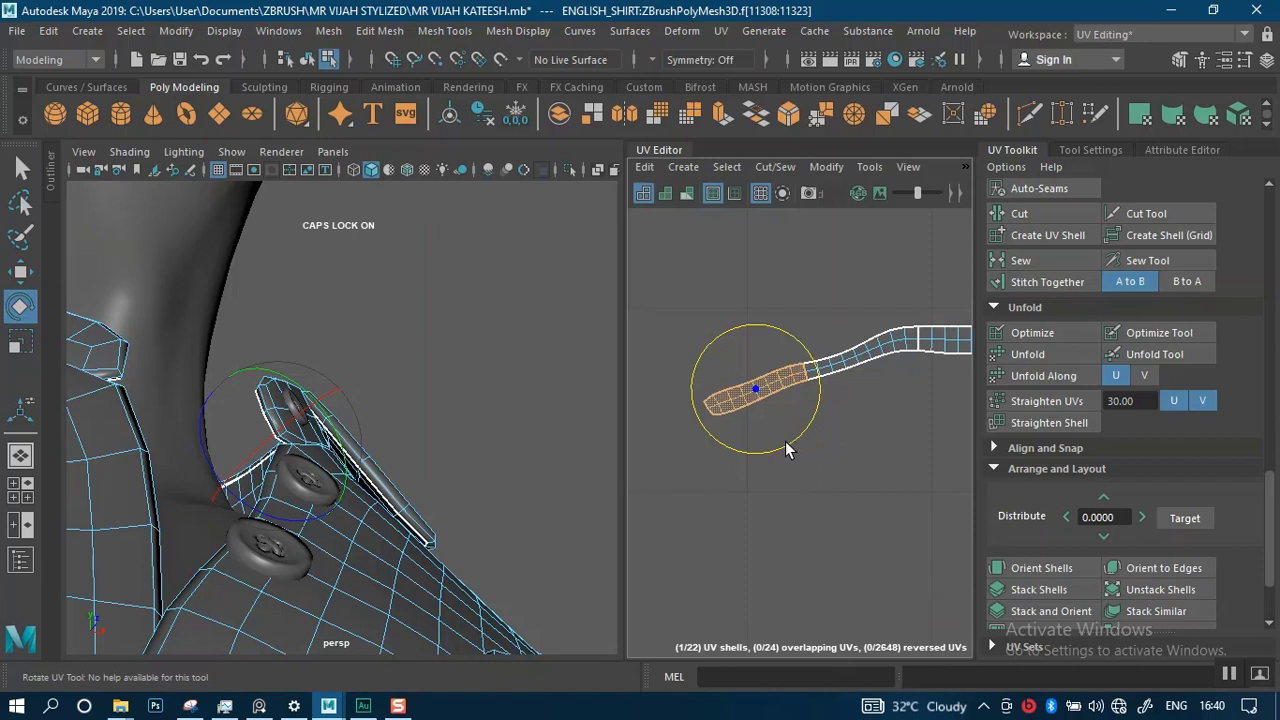
pyautogui.moveTo(785, 441); pyautogui.dragTo(781, 443)
pyautogui.press('w')
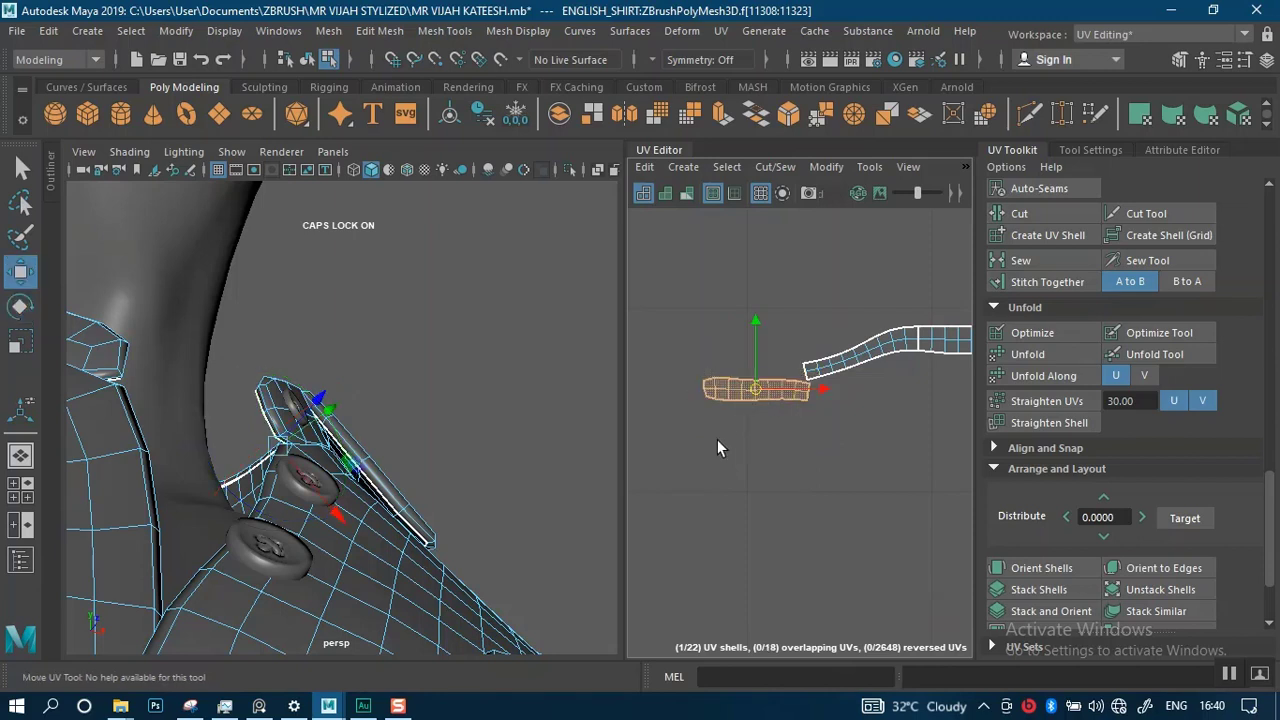
pyautogui.moveTo(753, 389); pyautogui.dragTo(686, 438)
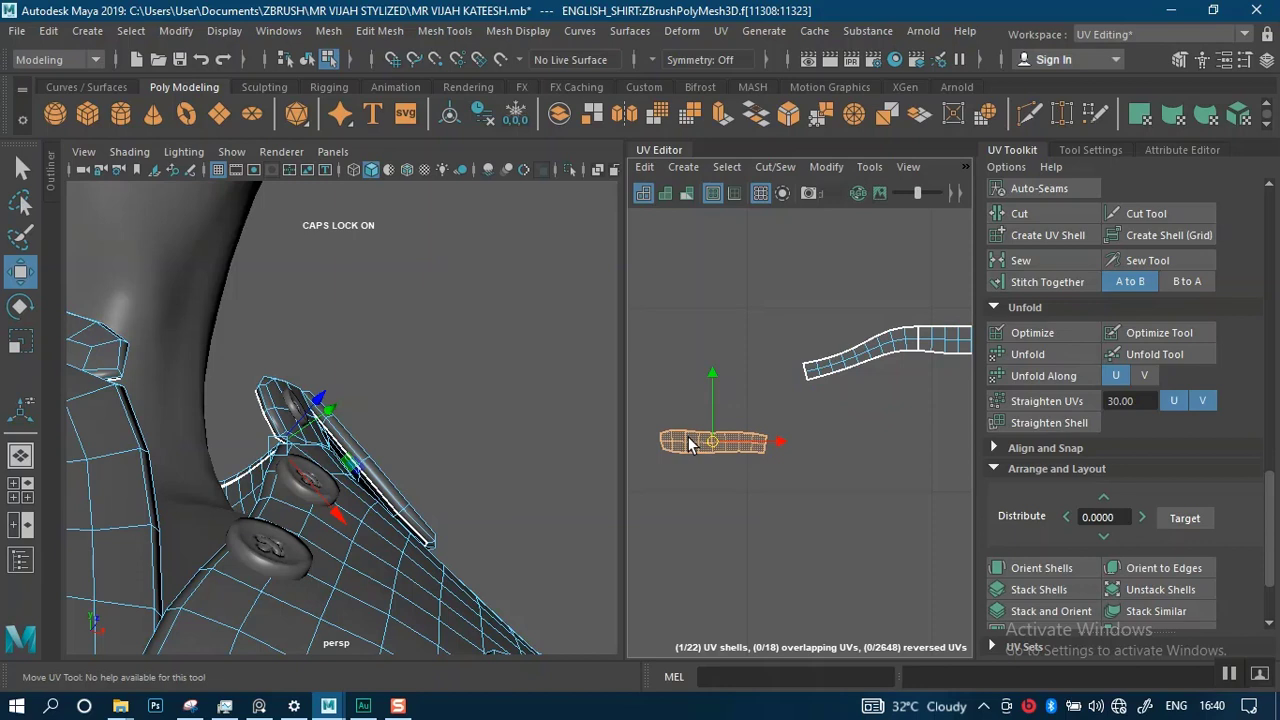
# - Rotate the second piece from the left to roughly horizontal and move it left, away from the middle piece
pyautogui.click(861, 354)
pyautogui.press('e')
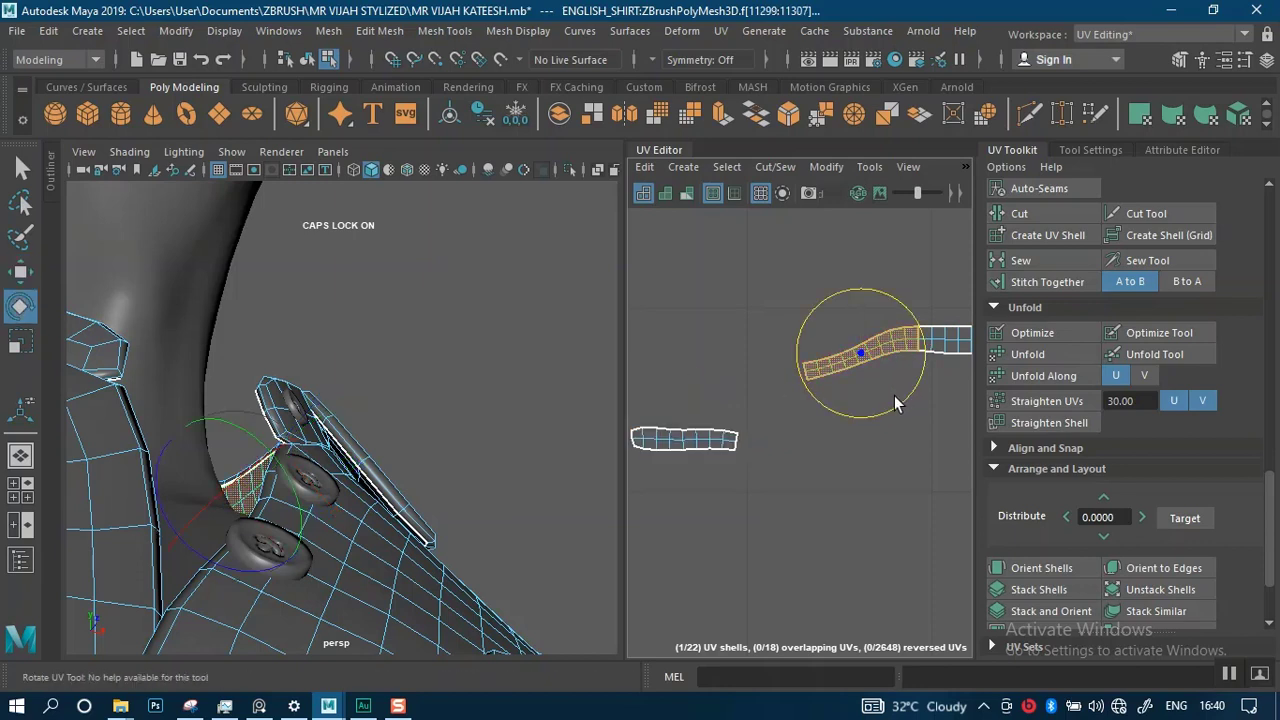
pyautogui.moveTo(882, 400); pyautogui.dragTo(890, 404)
pyautogui.press('w')
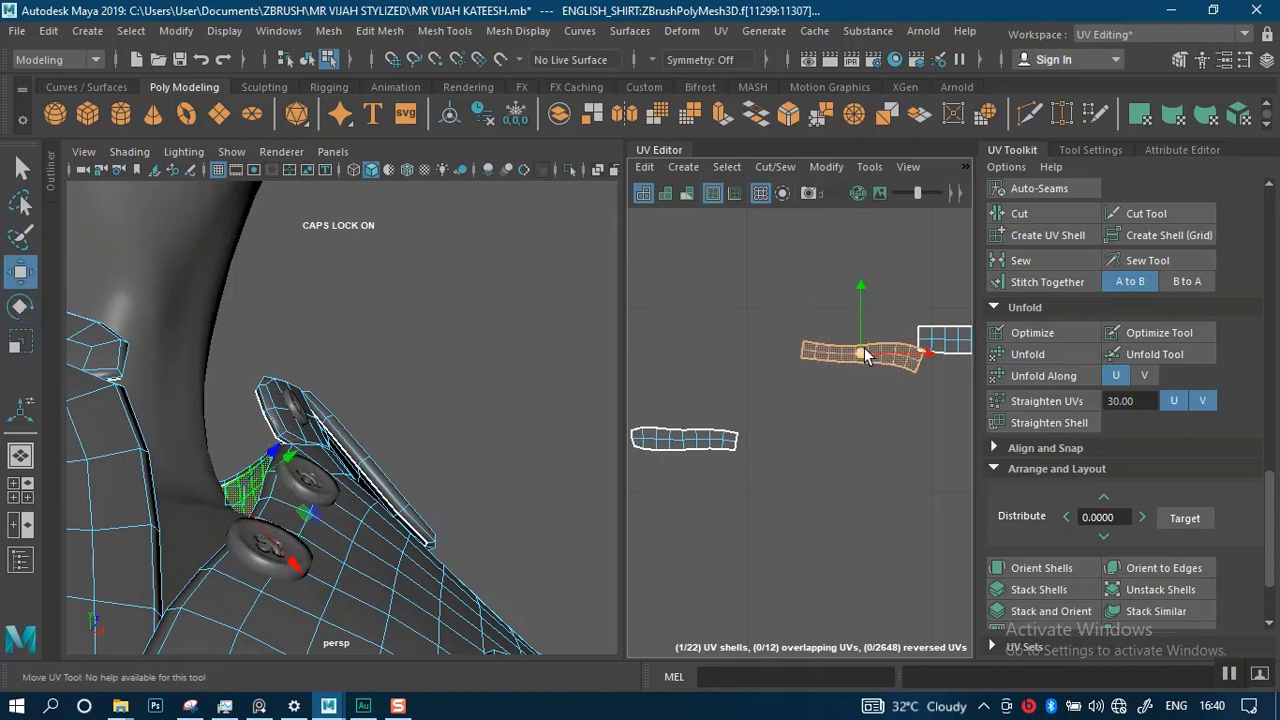
pyautogui.moveTo(850, 356); pyautogui.dragTo(788, 353)
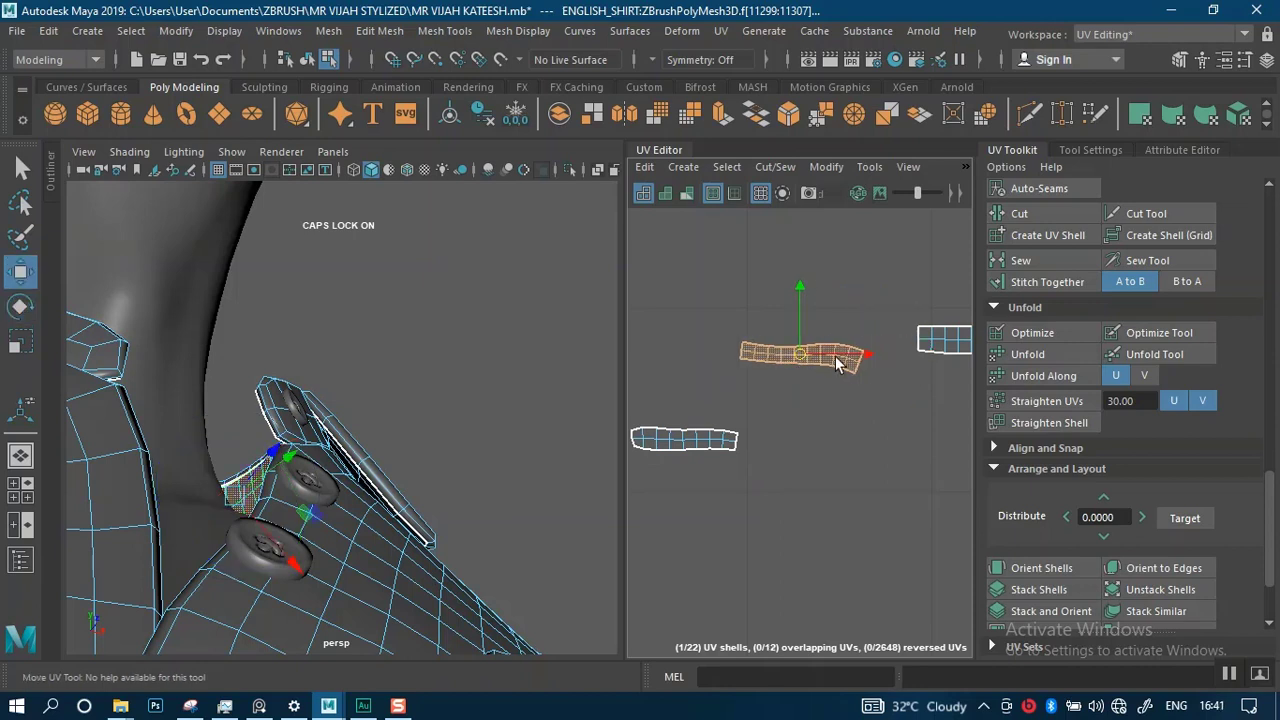
# - Move the long middle piece slightly left to separate it from the descending piece beside it
pyautogui.keyDown('alt'); pyautogui.moveTo(960, 335); pyautogui.dragTo(745, 390, button='middle'); pyautogui.keyUp('alt')
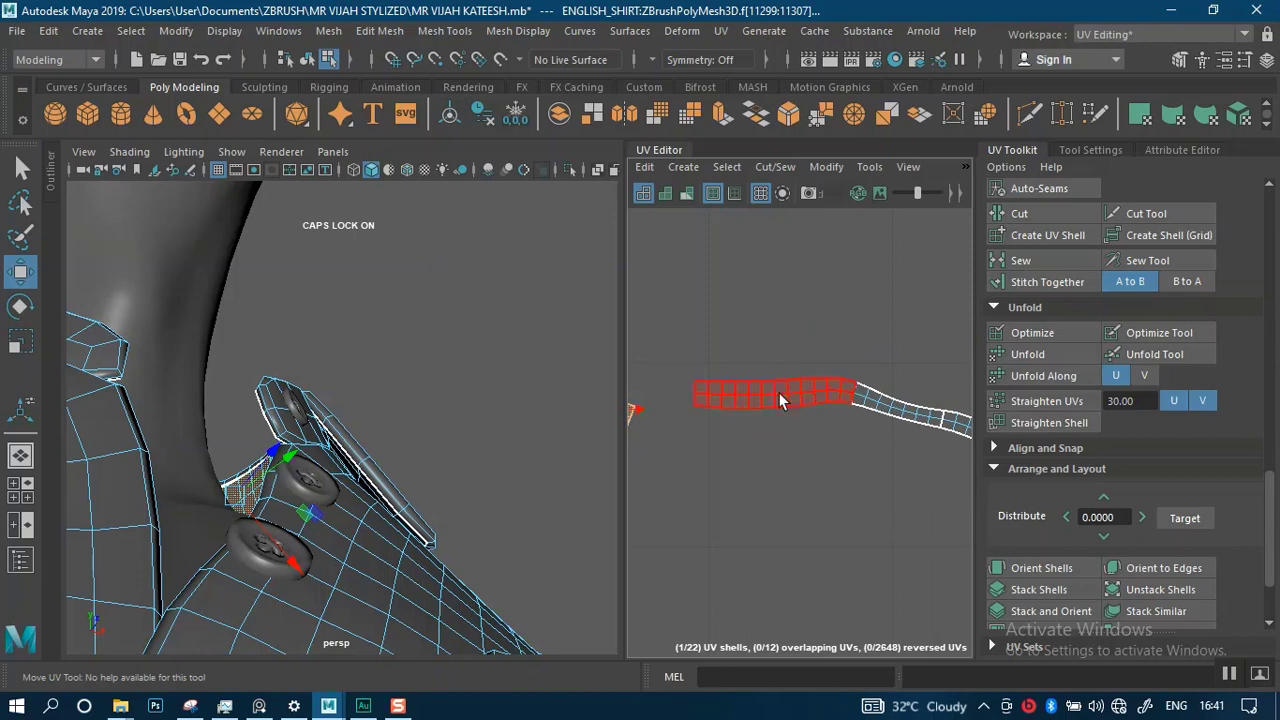
pyautogui.click(778, 392)
pyautogui.moveTo(800, 398); pyautogui.dragTo(765, 398)
# - Rotate the piece right of the middle one to horizontal and move it up beside the middle piece
pyautogui.click(858, 404)
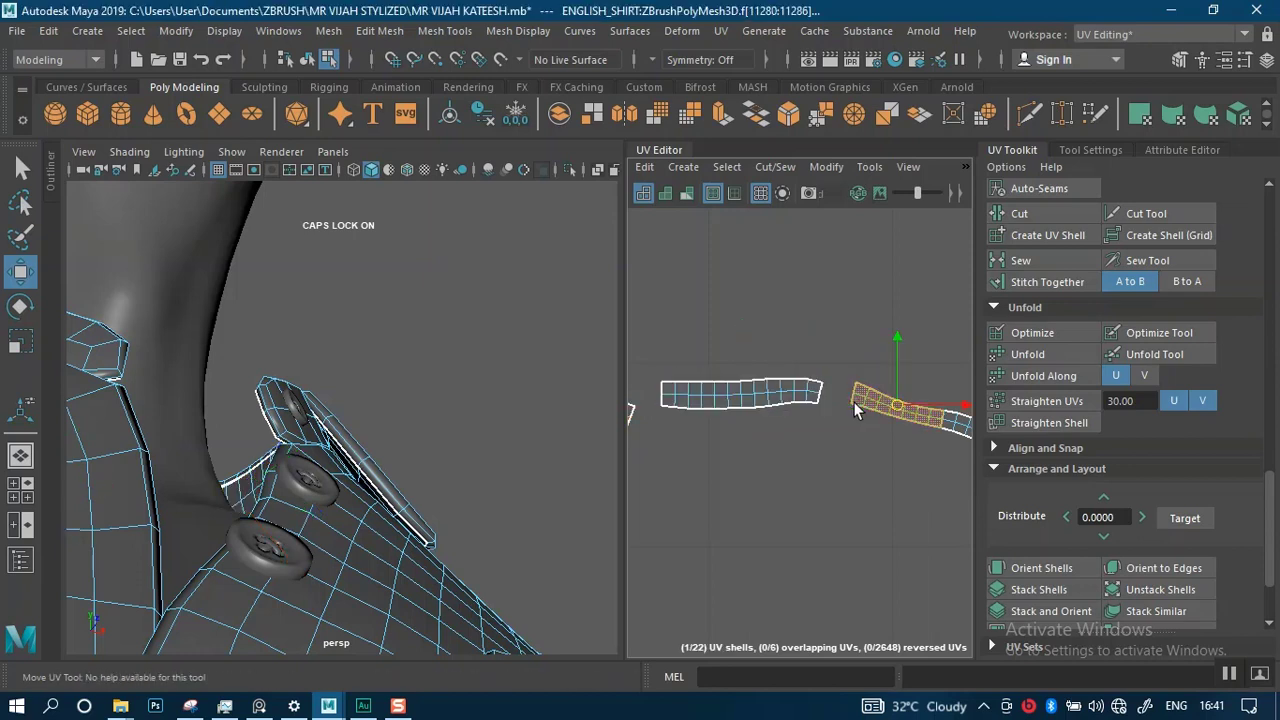
pyautogui.press('e')
pyautogui.click(927, 349)
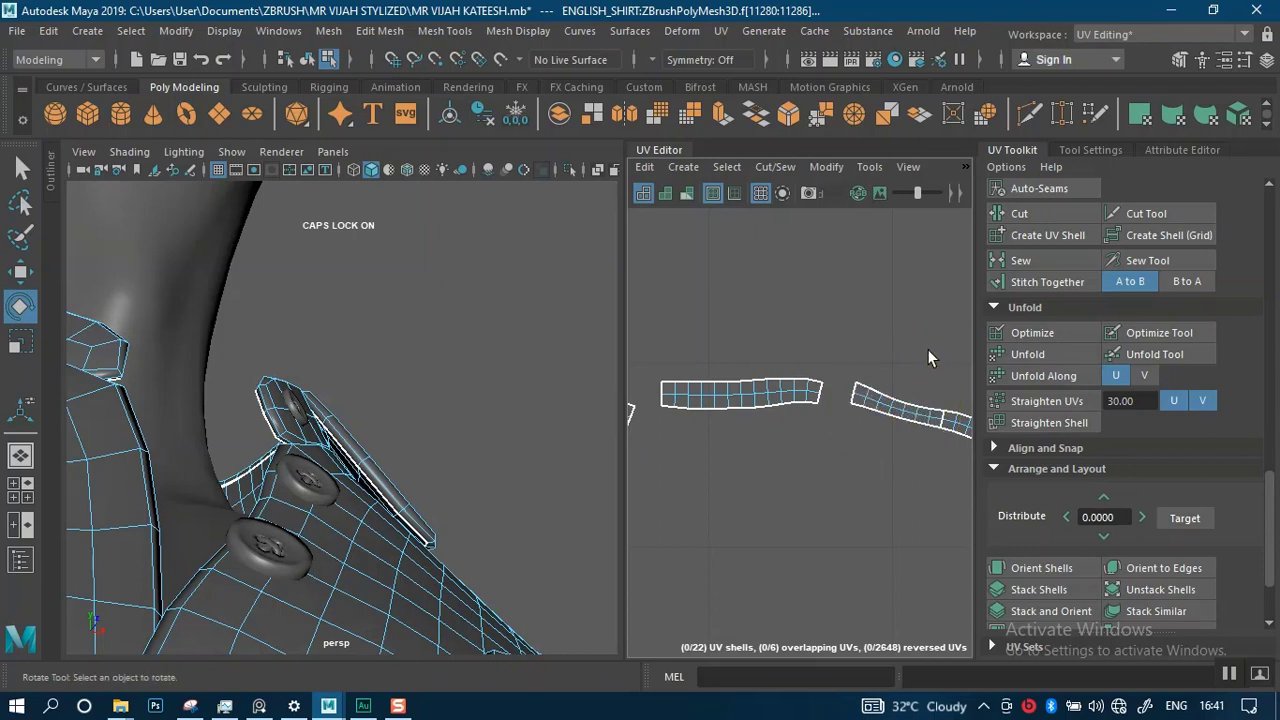
pyautogui.click(912, 403)
pyautogui.moveTo(910, 343); pyautogui.dragTo(902, 341)
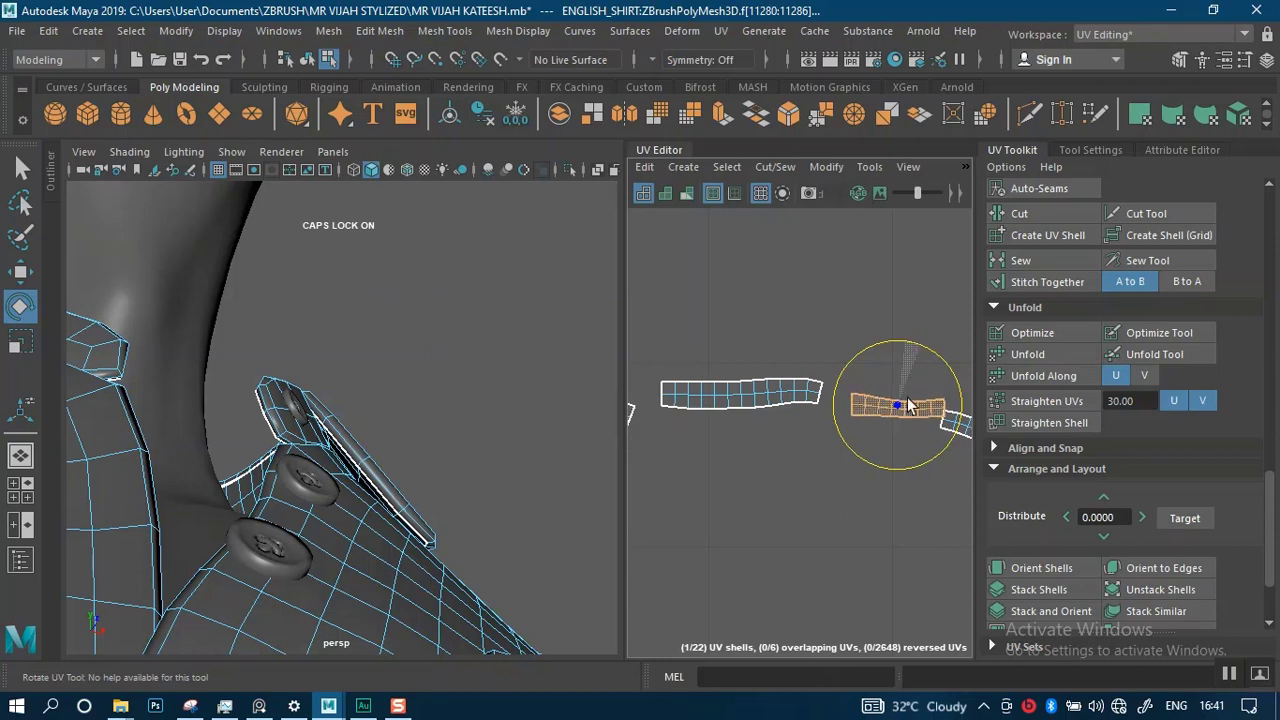
pyautogui.press('w')
pyautogui.moveTo(894, 405); pyautogui.dragTo(868, 388)
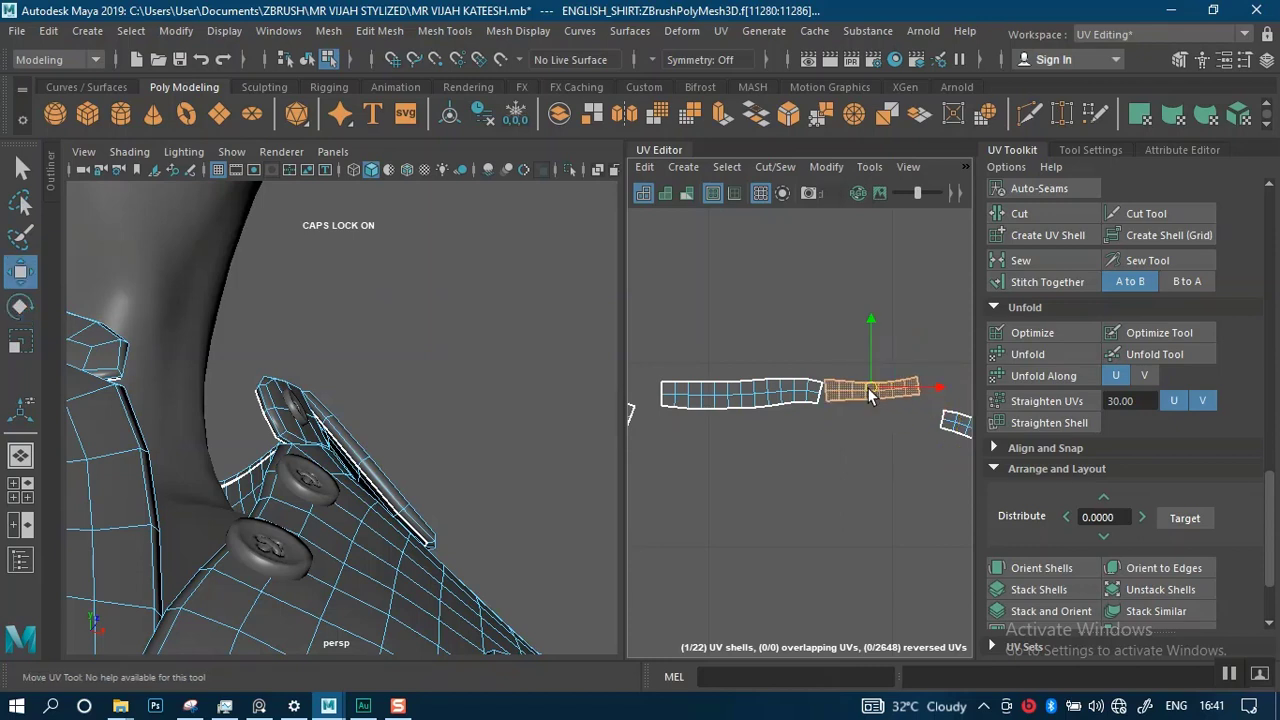
# - Rotate the pointed right-end piece of the strip to horizontal
pyautogui.keyDown('alt'); pyautogui.moveTo(886, 434); pyautogui.dragTo(850, 414, button='right'); pyautogui.keyUp('alt')
pyautogui.keyDown('alt'); pyautogui.moveTo(850, 414); pyautogui.dragTo(770, 401, button='middle'); pyautogui.keyUp('alt')
pyautogui.click(882, 402)
pyautogui.press('e')
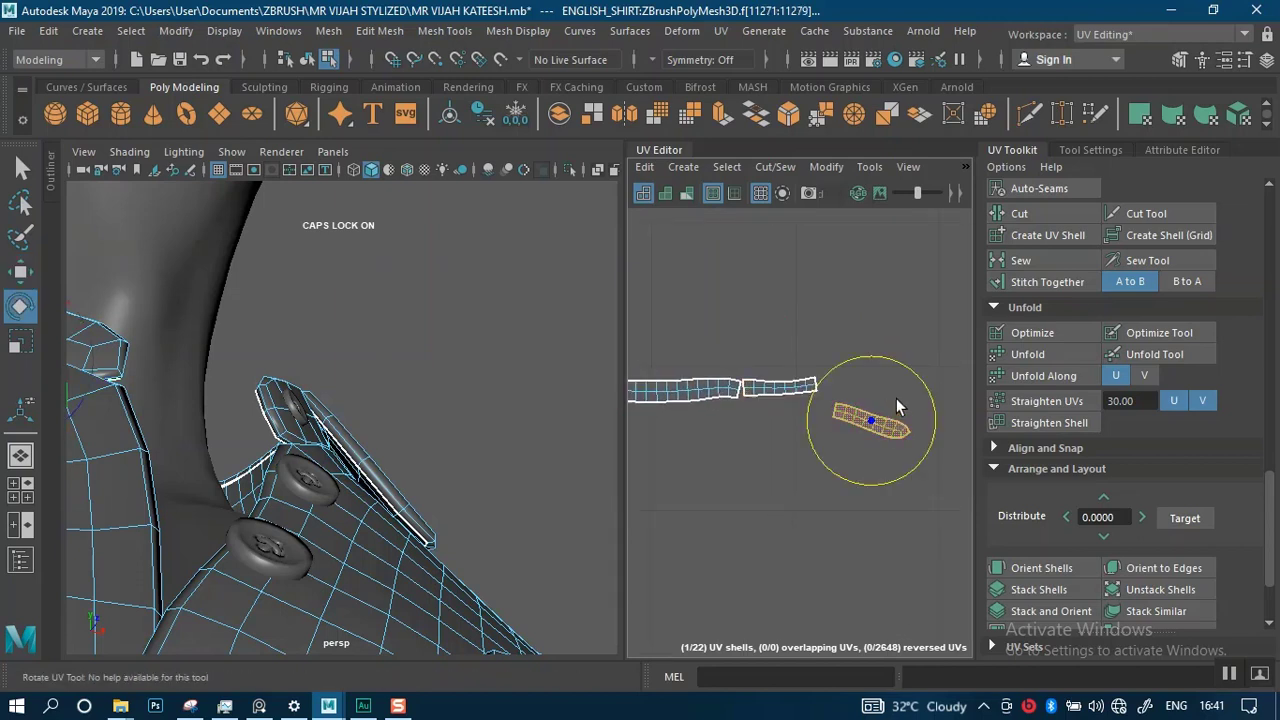
pyautogui.moveTo(892, 356); pyautogui.dragTo(888, 351)
# - Move the short fourth piece slightly right and down, leaving a gap from the long middle piece
pyautogui.click(791, 390)
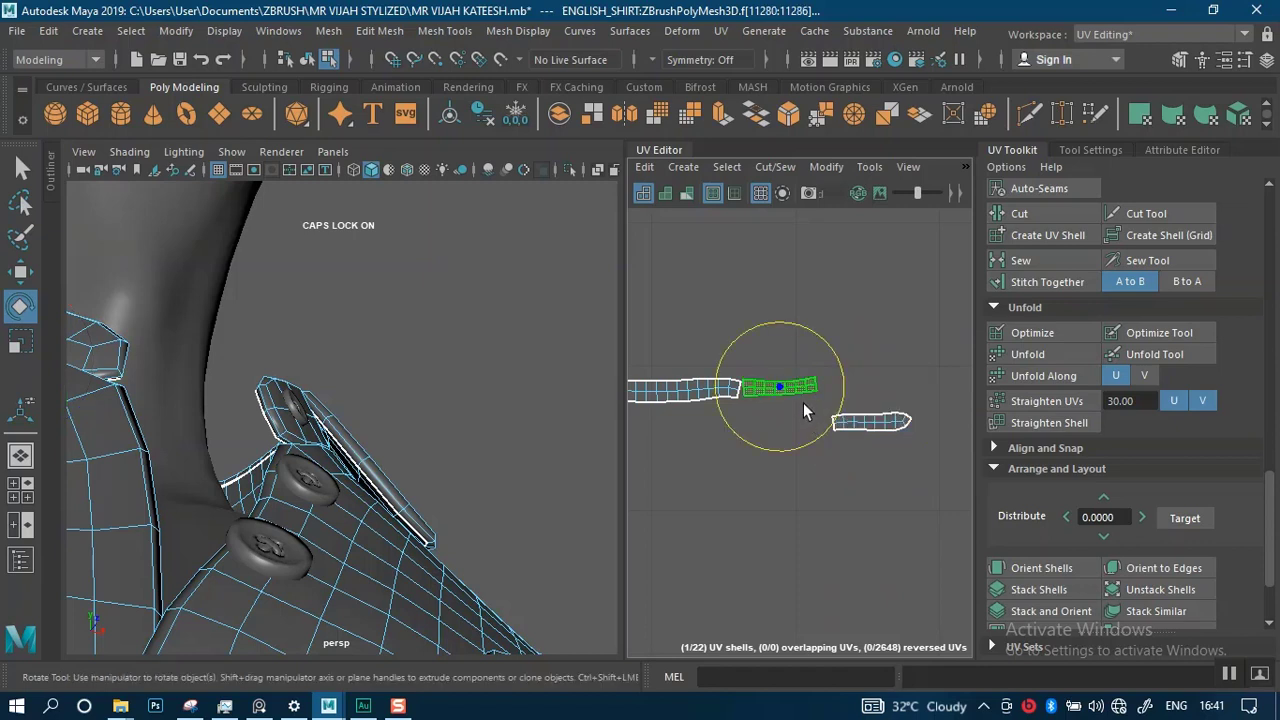
pyautogui.press('w')
pyautogui.moveTo(781, 388); pyautogui.dragTo(796, 395)
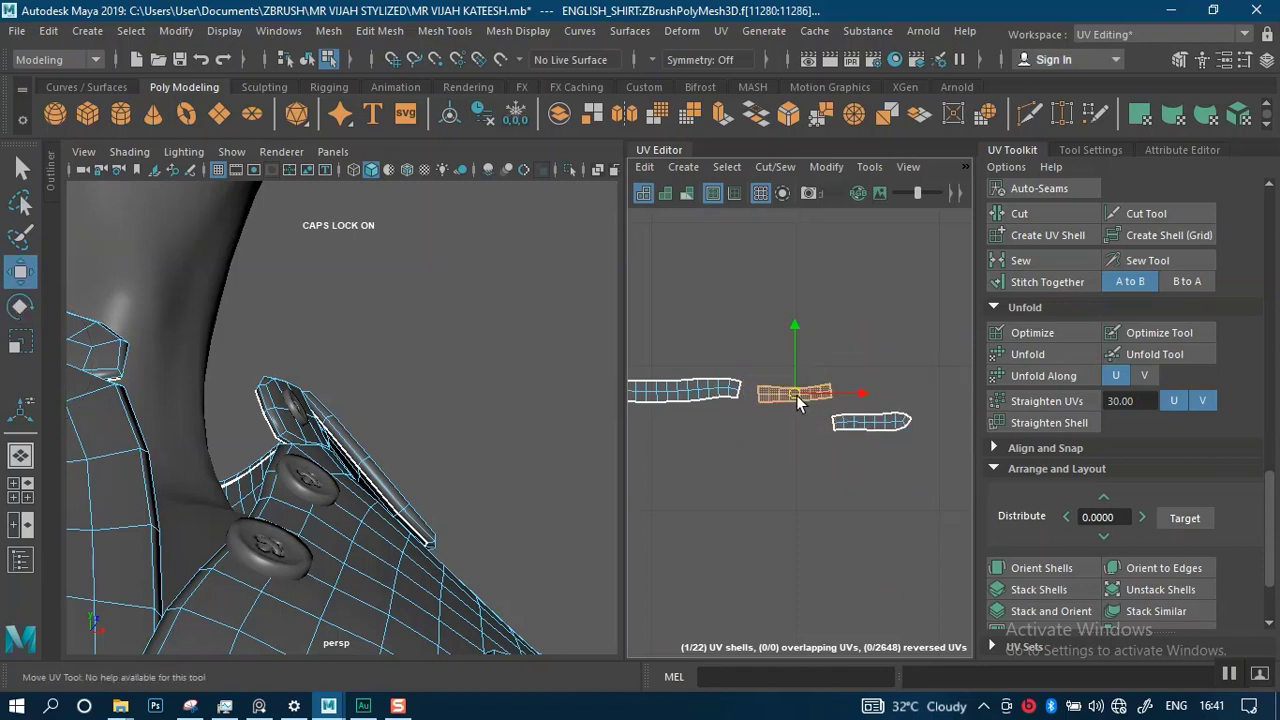
# - Straighten all UVs of the leftmost piece in U and V with a 30 degree angle tolerance
pyautogui.keyDown('alt'); pyautogui.moveTo(656, 404); pyautogui.dragTo(950, 364, button='middle'); pyautogui.keyUp('alt')
pyautogui.keyDown('alt'); pyautogui.moveTo(749, 370); pyautogui.dragTo(776, 385, button='middle'); pyautogui.keyUp('alt')
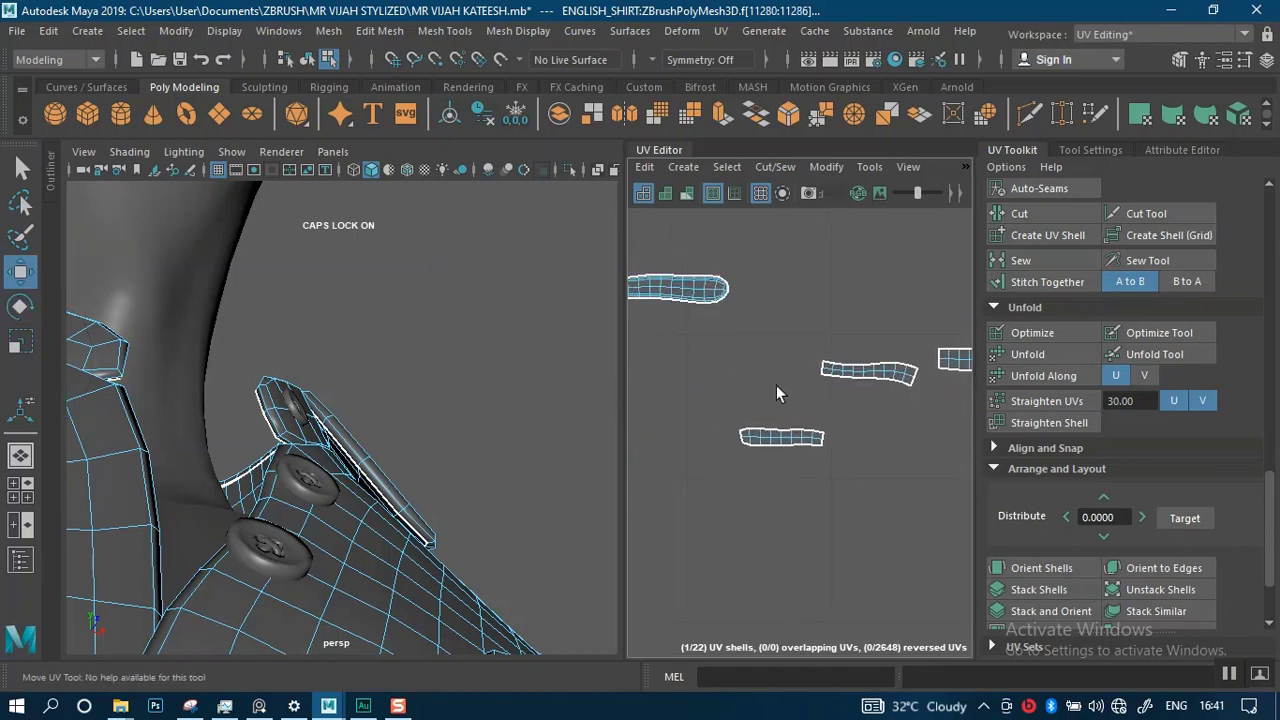
pyautogui.keyDown('alt'); pyautogui.moveTo(776, 385); pyautogui.dragTo(800, 488, button='right'); pyautogui.keyUp('alt')
pyautogui.keyDown('alt'); pyautogui.moveTo(800, 488); pyautogui.dragTo(770, 450, button='middle'); pyautogui.keyUp('alt')
pyautogui.keyDown('alt'); pyautogui.moveTo(770, 450); pyautogui.dragTo(796, 508, button='right'); pyautogui.keyUp('alt')
pyautogui.moveTo(787, 411); pyautogui.dragTo(803, 411, button='right')
pyautogui.keyDown('alt'); pyautogui.moveTo(799, 411); pyautogui.dragTo(859, 409, button='middle'); pyautogui.keyUp('alt')
pyautogui.moveTo(758, 417); pyautogui.dragTo(936, 484)
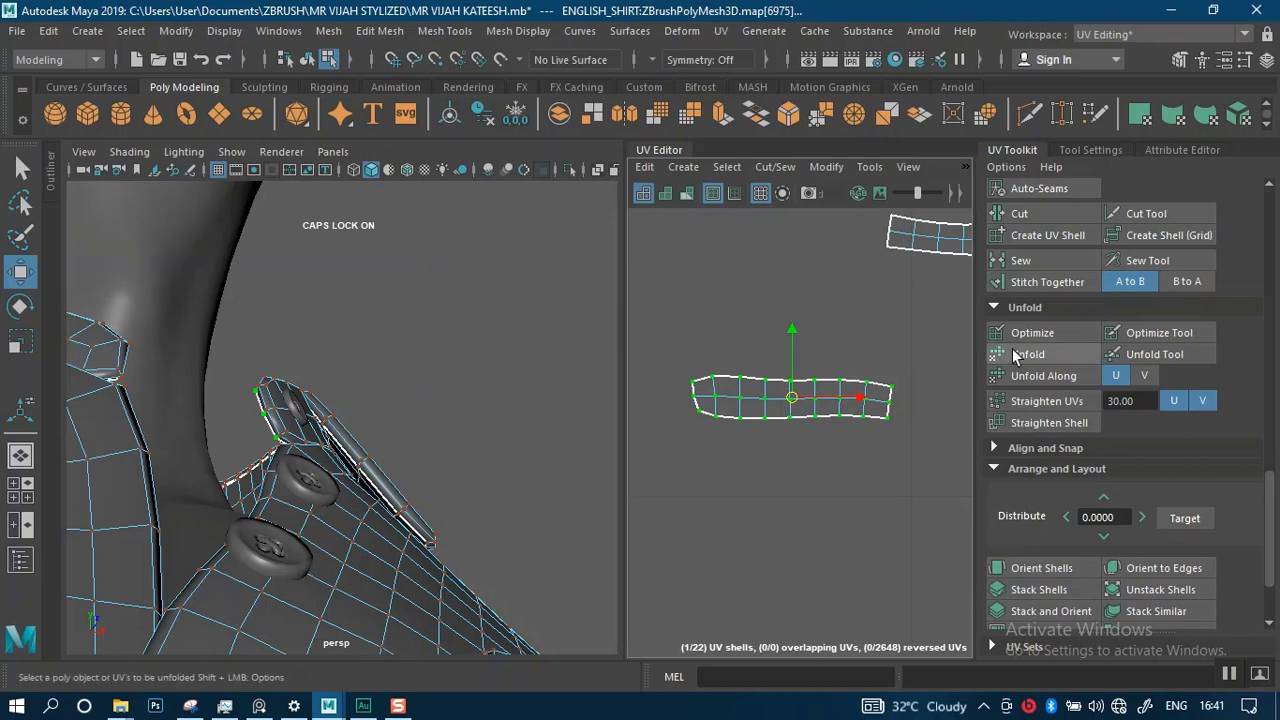
pyautogui.click(1031, 402)
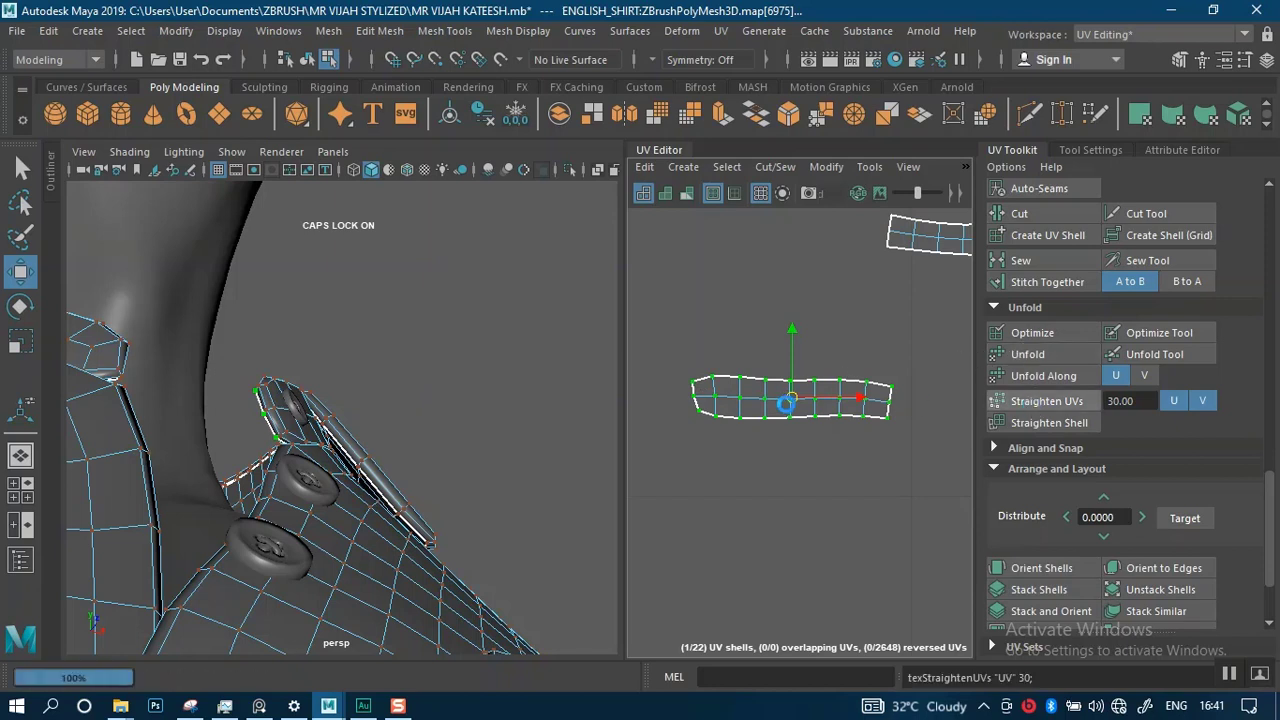
pyautogui.click(785, 403)
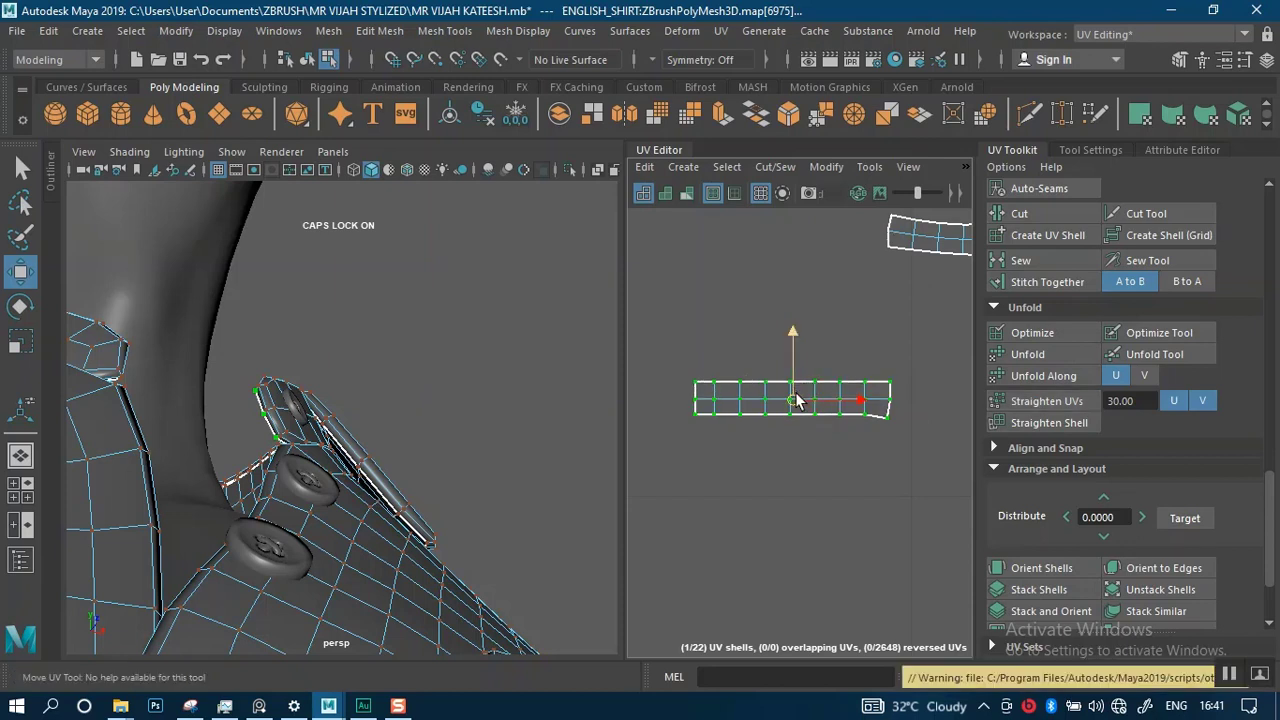
# - Apply Straighten UVs to all UVs of the second piece from the left, in U and V at 30
pyautogui.keyDown('alt'); pyautogui.moveTo(797, 394); pyautogui.dragTo(642, 551, button='middle'); pyautogui.keyUp('alt')
pyautogui.keyDown('alt'); pyautogui.moveTo(722, 348); pyautogui.dragTo(690, 379, button='middle'); pyautogui.keyUp('alt')
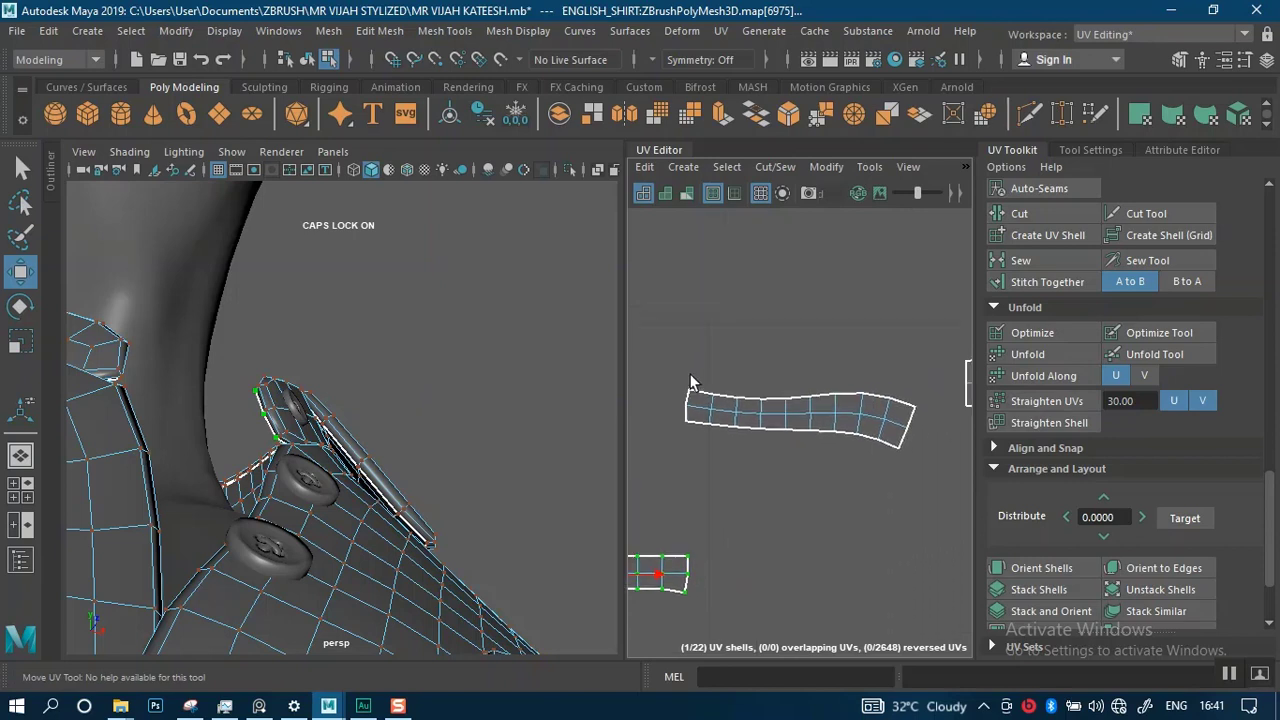
pyautogui.moveTo(678, 365); pyautogui.dragTo(915, 472)
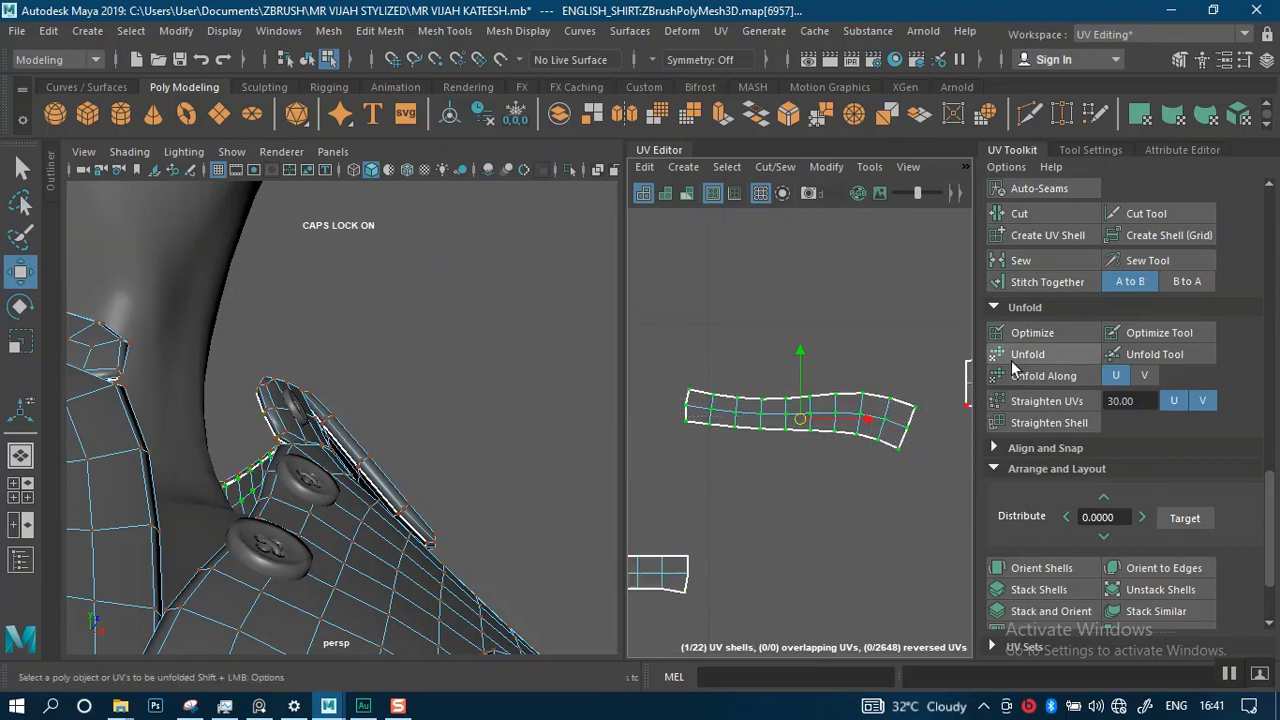
pyautogui.click(1040, 400)
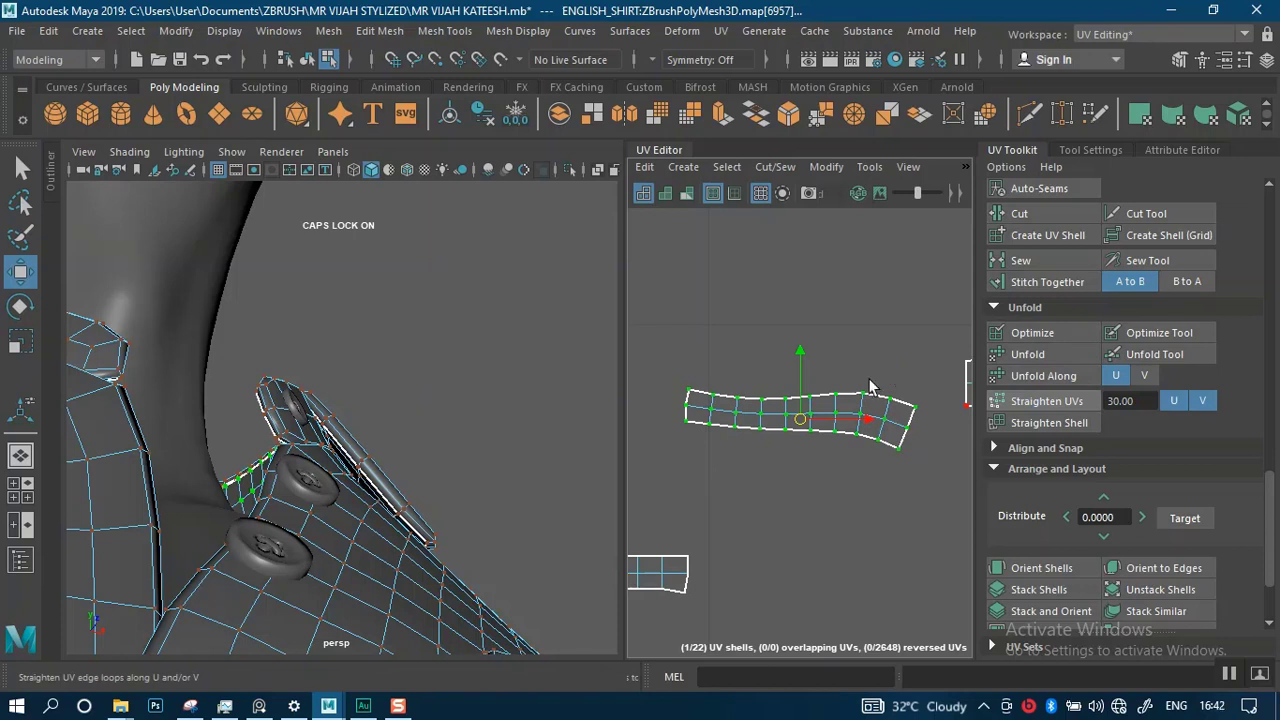
# - Straighten all UVs of the long middle piece in U and V with a 30 degree tolerance
pyautogui.keyDown('alt'); pyautogui.moveTo(858, 416); pyautogui.dragTo(669, 450, button='middle'); pyautogui.keyUp('alt')
pyautogui.keyDown('alt'); pyautogui.moveTo(758, 421); pyautogui.dragTo(713, 414, button='middle'); pyautogui.keyUp('alt')
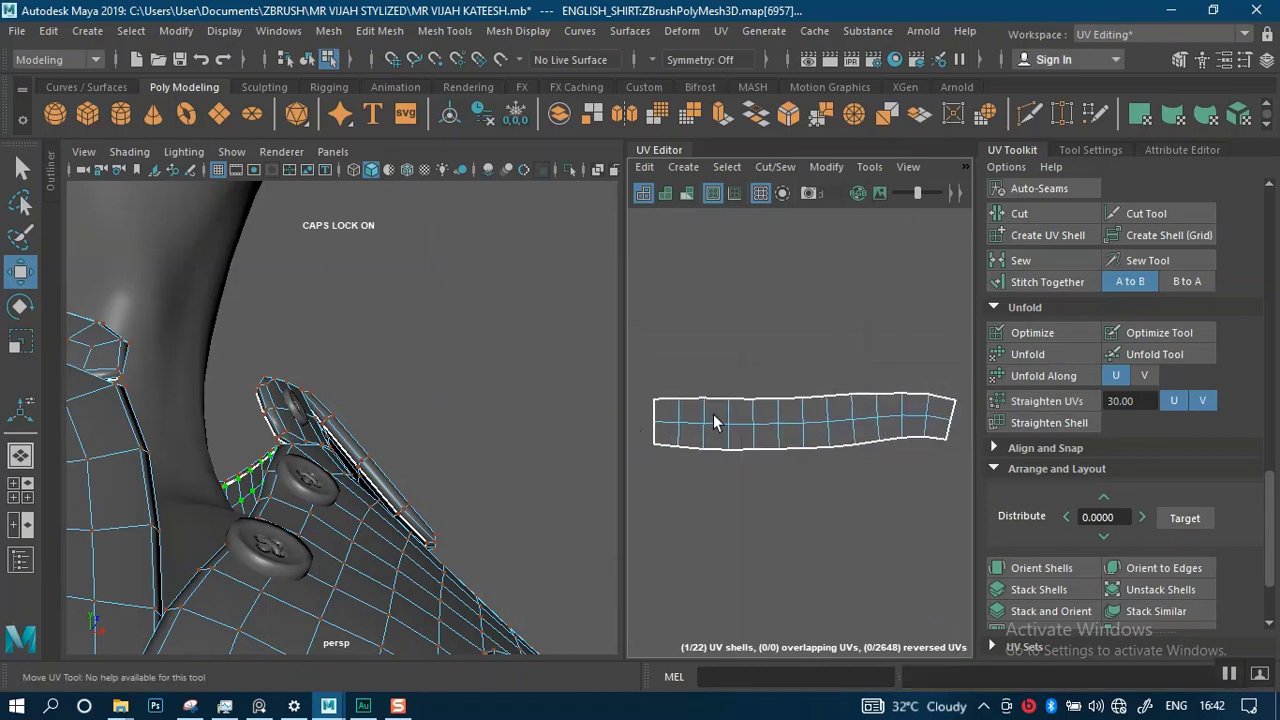
pyautogui.moveTo(656, 357); pyautogui.dragTo(897, 469)
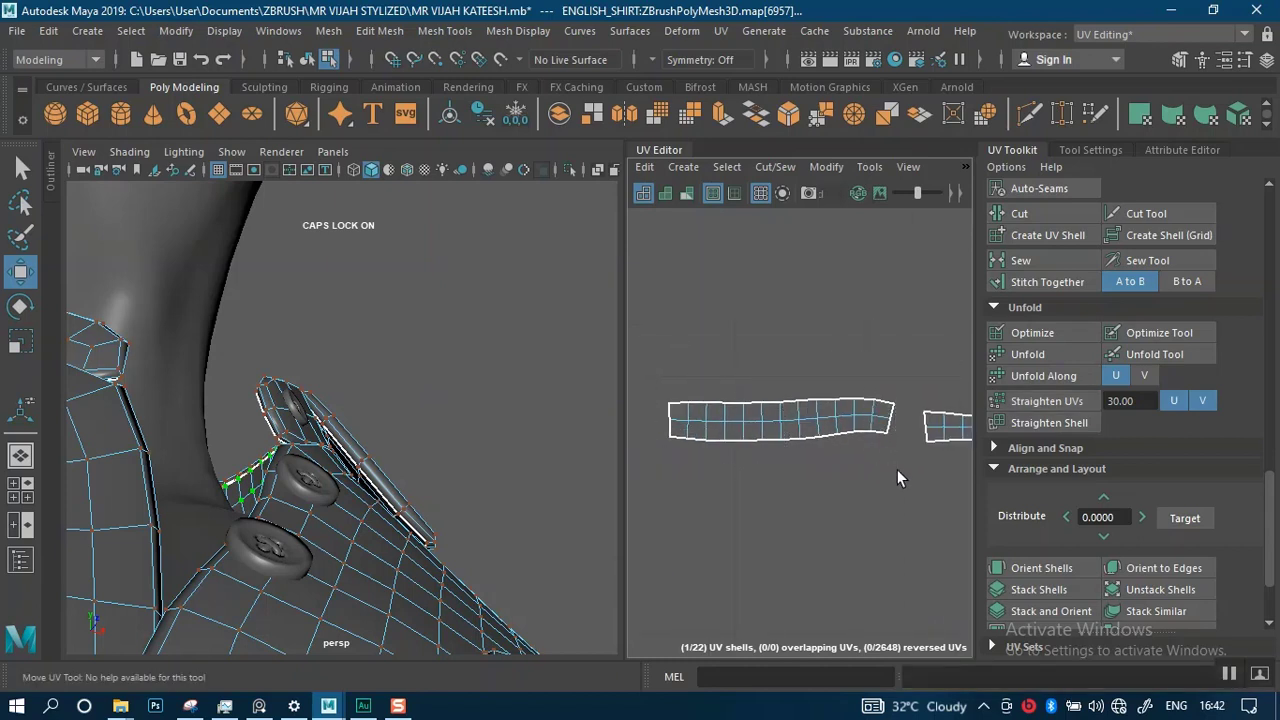
pyautogui.click(1045, 397)
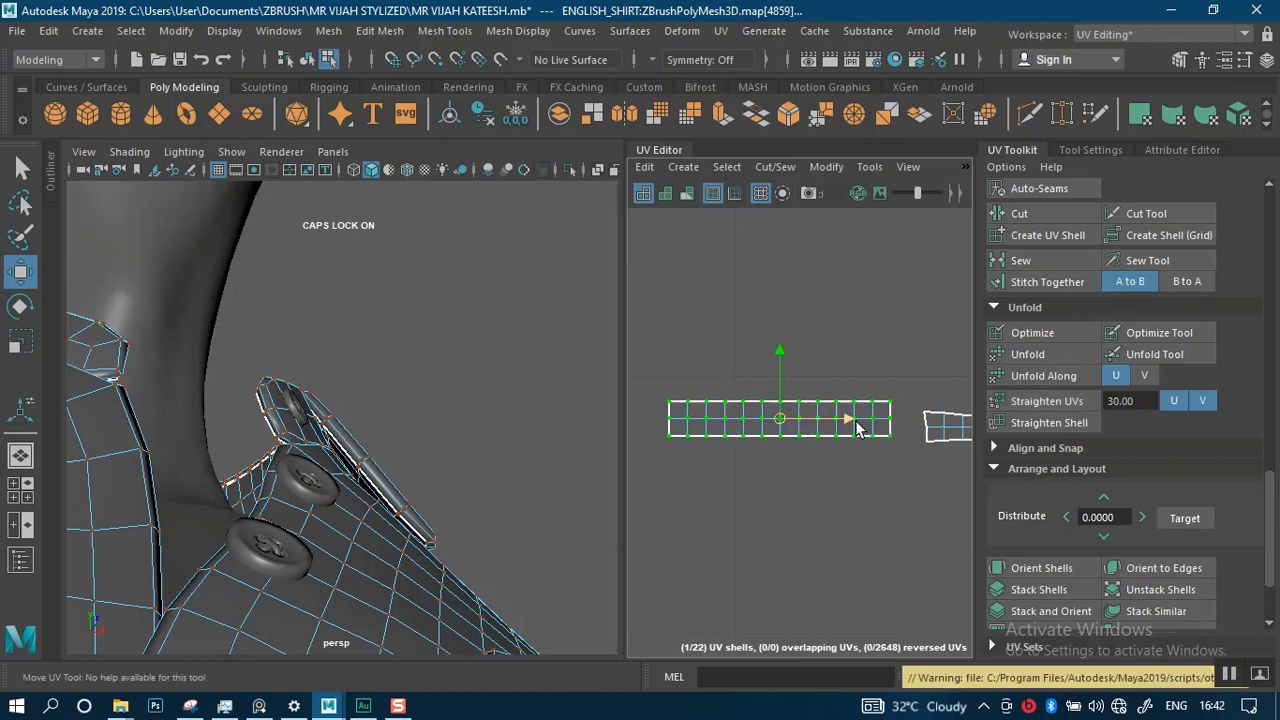
# - Apply Straighten UVs at 30, in U and V, to the whole short fourth piece
pyautogui.keyDown('alt'); pyautogui.moveTo(825, 468); pyautogui.dragTo(751, 474, button='middle'); pyautogui.keyUp('alt')
pyautogui.moveTo(700, 414); pyautogui.dragTo(866, 470)
pyautogui.click(1039, 394)
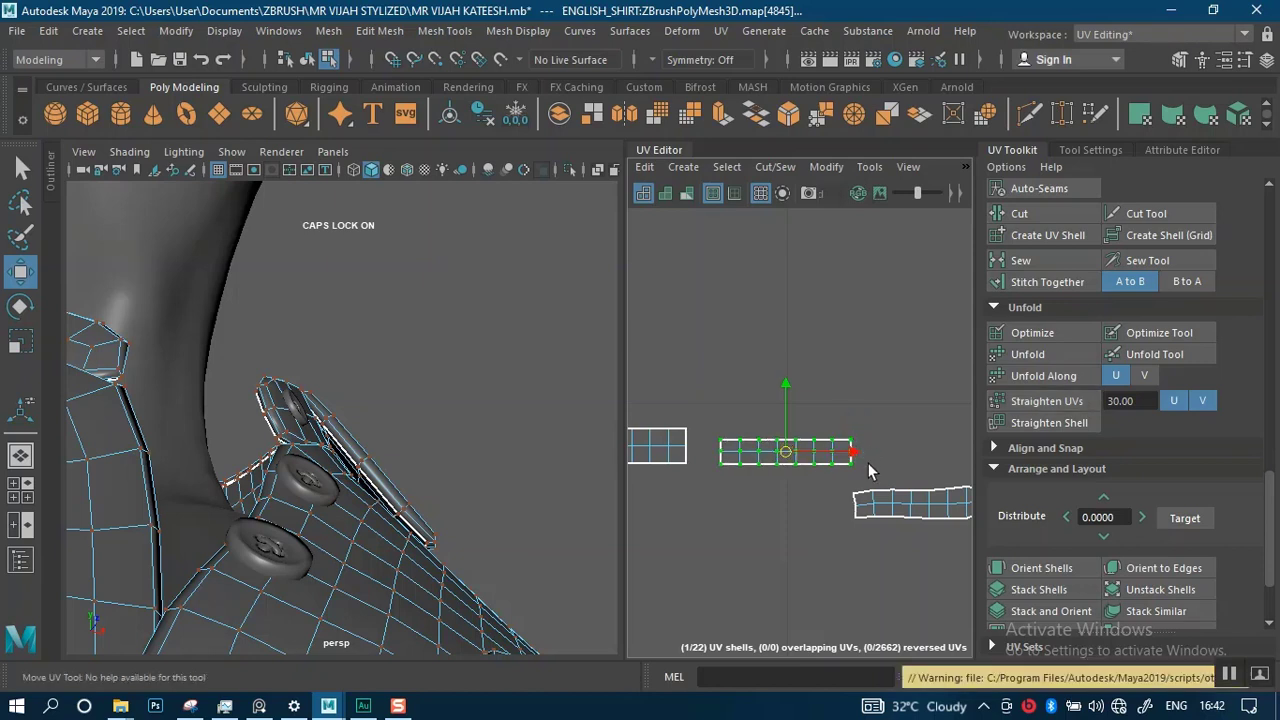
# - Straighten all UVs of the pointed right-end piece in U and V at 30, and check its edge loops
pyautogui.keyDown('alt'); pyautogui.moveTo(867, 461); pyautogui.dragTo(769, 442, button='middle'); pyautogui.keyUp('alt')
pyautogui.moveTo(747, 460); pyautogui.dragTo(814, 505)
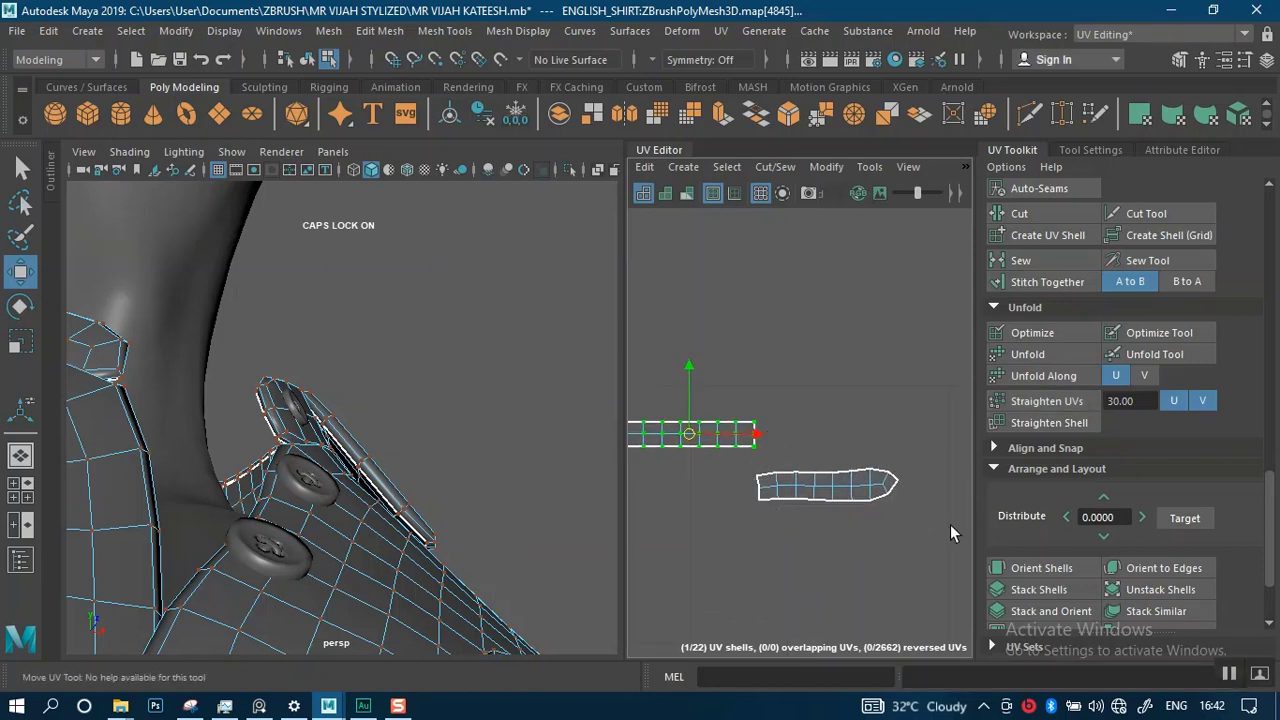
pyautogui.click(1032, 400)
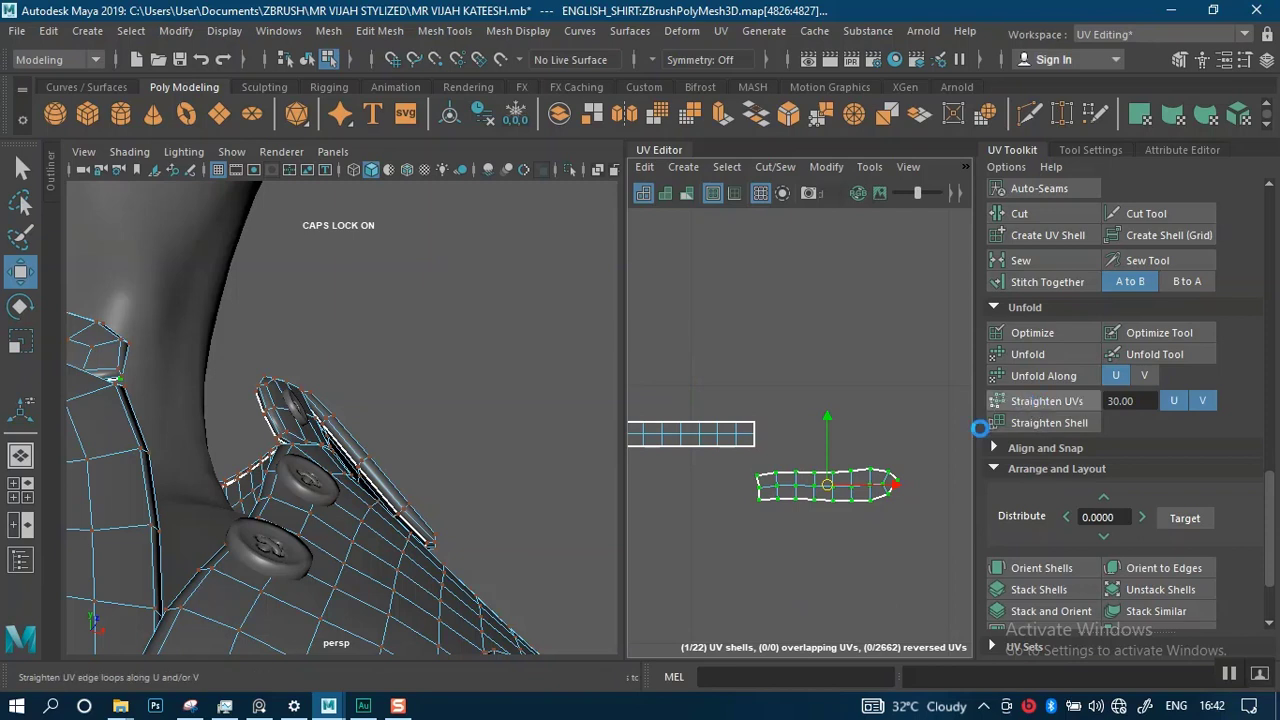
pyautogui.scroll(2, 860, 475)
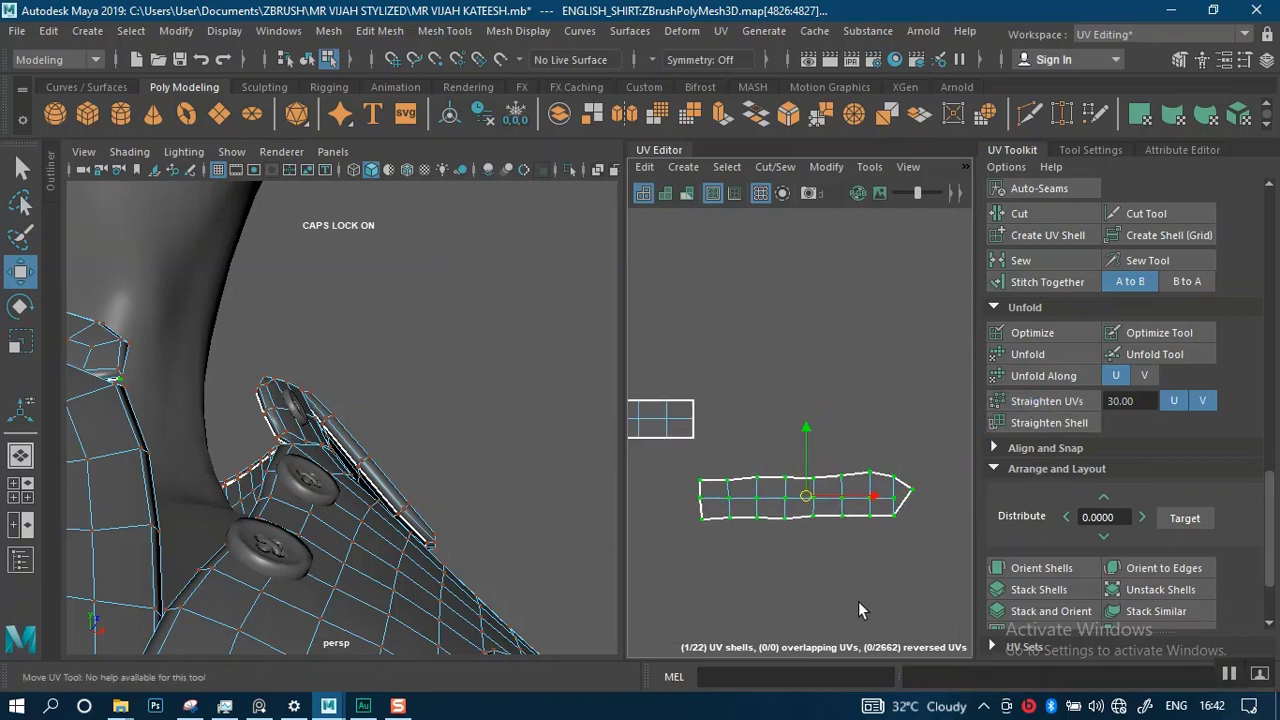
pyautogui.scroll(3, 840, 525)
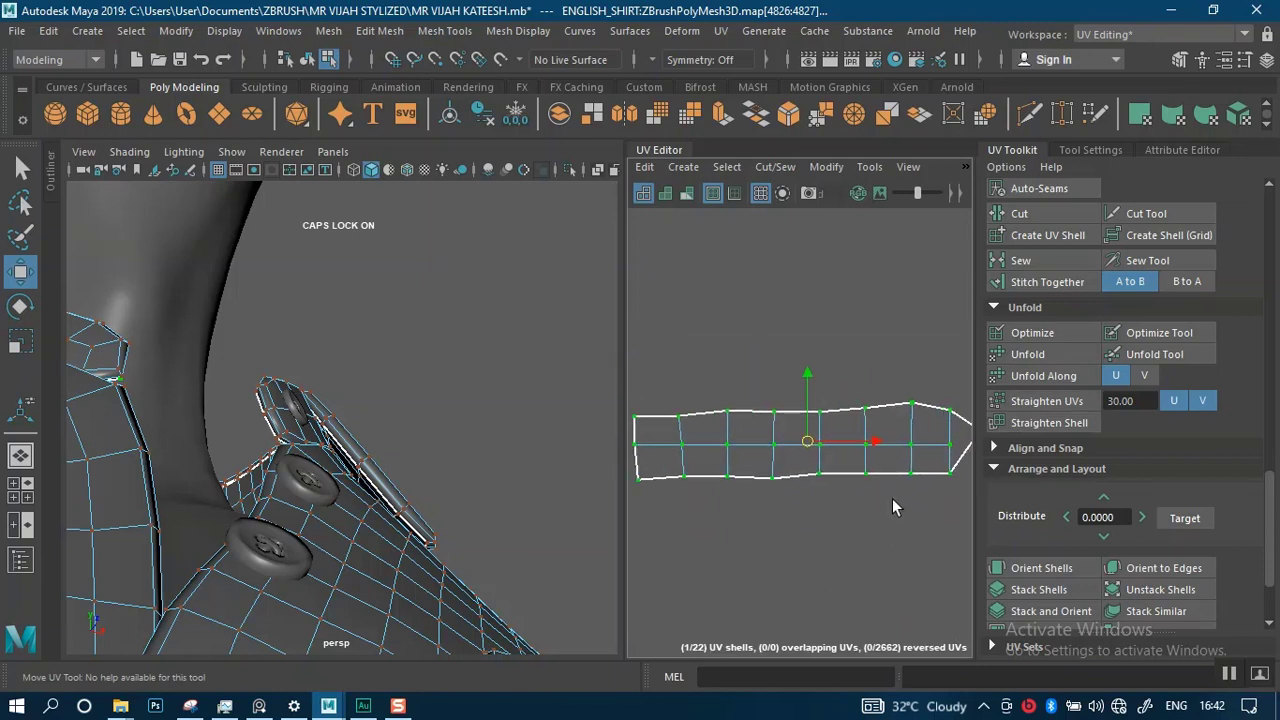
pyautogui.scroll(-2, 892, 498)
pyautogui.click(794, 397)
pyautogui.scroll(-1, 751, 390)
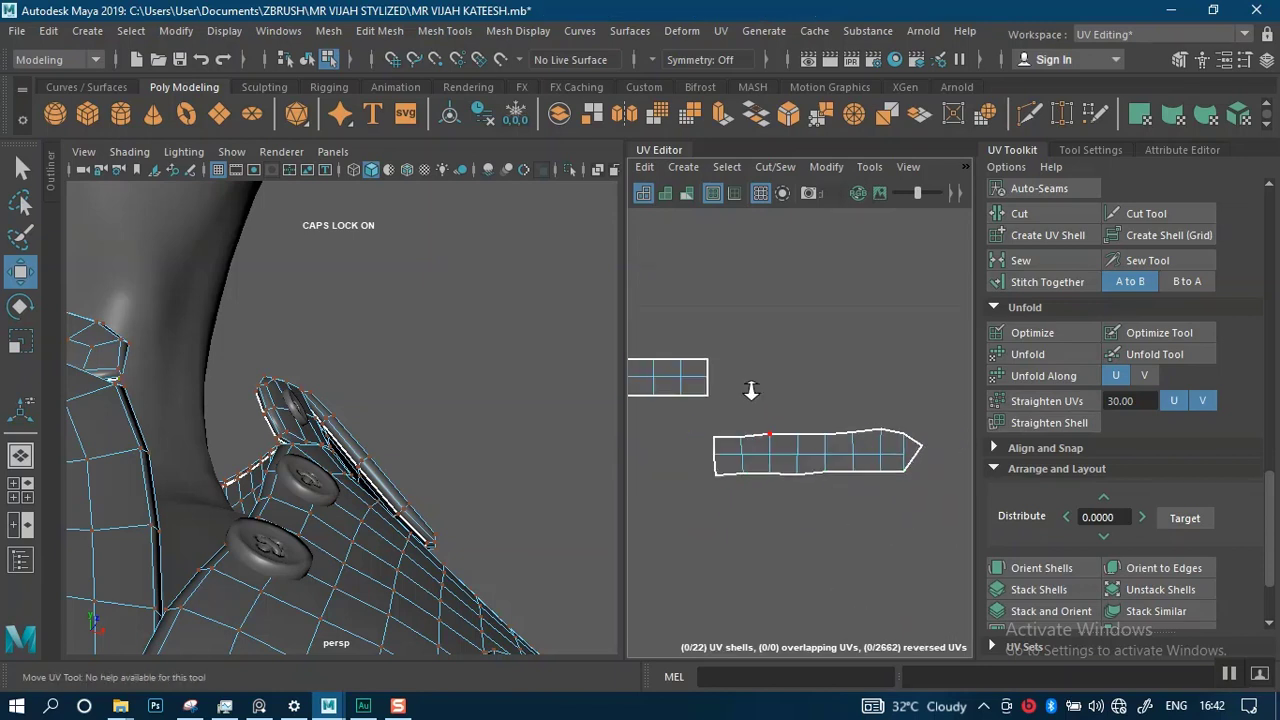
pyautogui.keyDown('alt'); pyautogui.moveTo(751, 390); pyautogui.dragTo(731, 357, button='right'); pyautogui.keyUp('alt')
pyautogui.keyDown('alt'); pyautogui.moveTo(731, 357); pyautogui.dragTo(813, 338, button='middle'); pyautogui.keyUp('alt')
pyautogui.keyDown('alt'); pyautogui.moveTo(813, 338); pyautogui.dragTo(801, 506, button='right'); pyautogui.keyUp('alt')
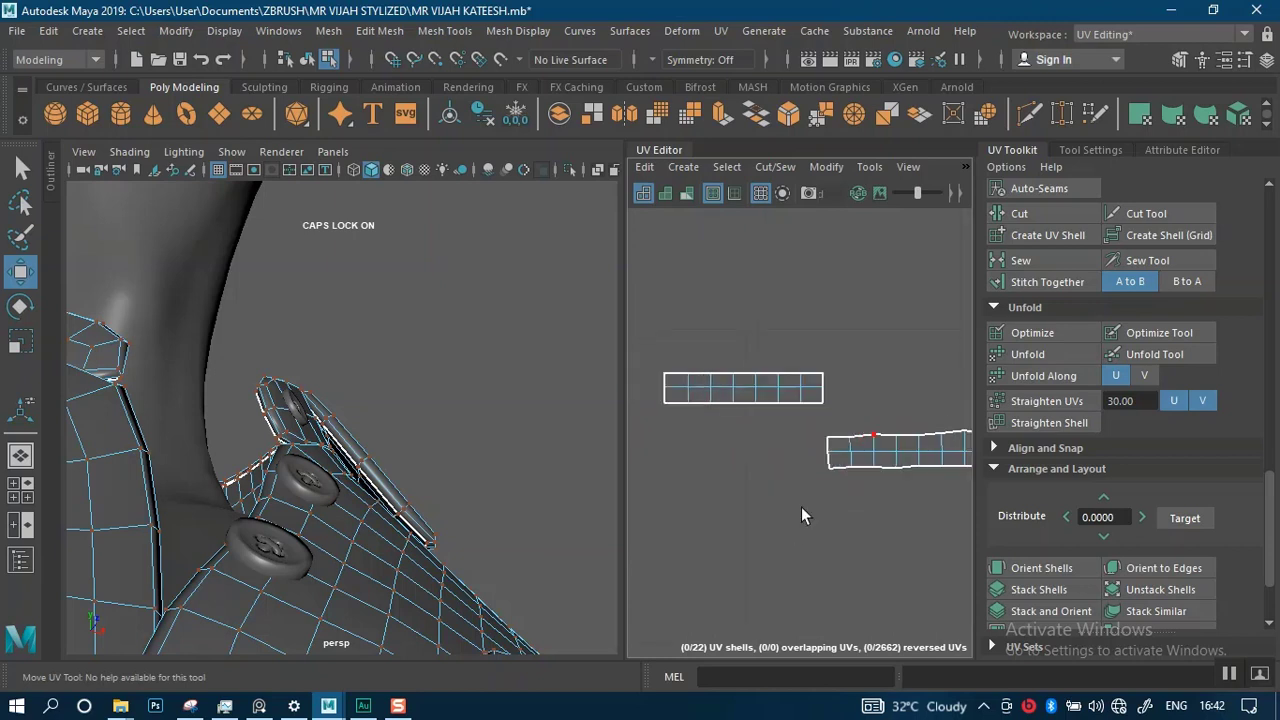
# - Select the border edges at the joints between the five straightened pieces and stitch them together A to B into one strip
pyautogui.moveTo(823, 410); pyautogui.dragTo(834, 537, button='right')
pyautogui.moveTo(794, 327); pyautogui.dragTo(829, 403)
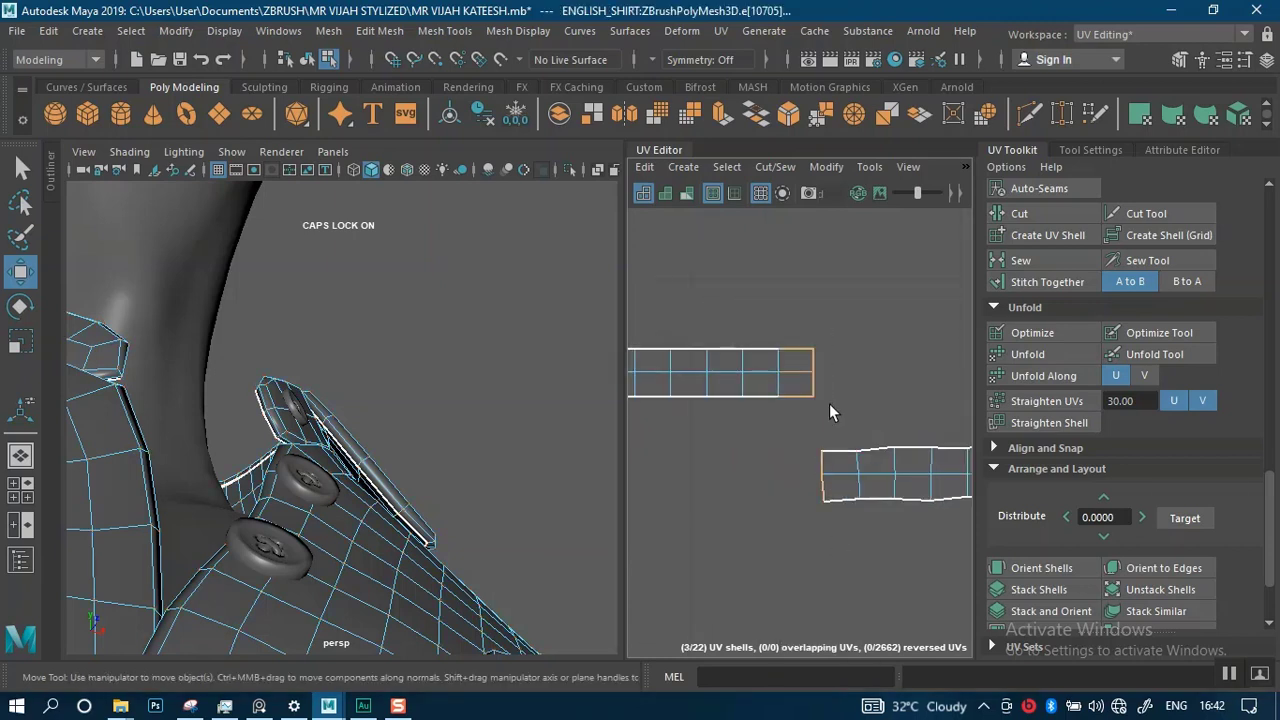
pyautogui.keyDown('ctrl'); pyautogui.moveTo(796, 315); pyautogui.dragTo(791, 423); pyautogui.keyUp('ctrl')
pyautogui.keyDown('alt'); pyautogui.moveTo(708, 427); pyautogui.dragTo(934, 431, button='middle'); pyautogui.keyUp('alt')
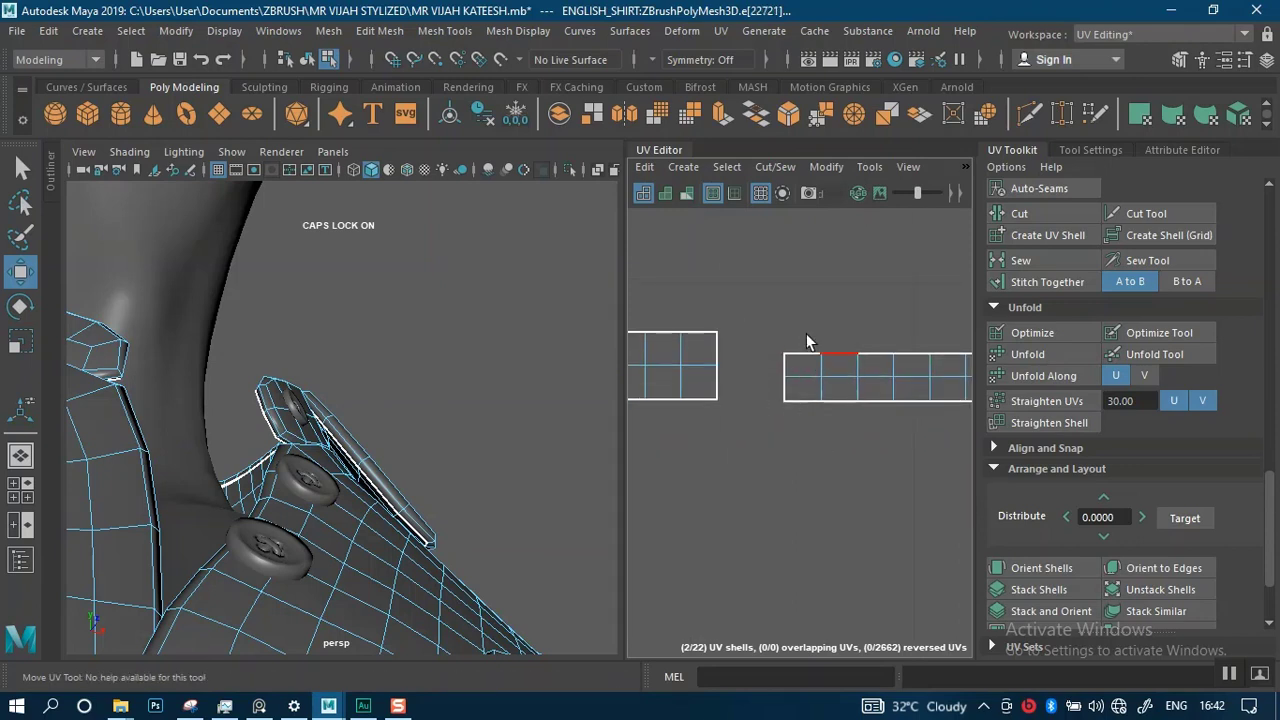
pyautogui.moveTo(791, 314); pyautogui.dragTo(794, 428)
pyautogui.keyDown('alt'); pyautogui.moveTo(737, 434); pyautogui.dragTo(960, 448, button='middle'); pyautogui.keyUp('alt')
pyautogui.keyDown('alt'); pyautogui.moveTo(960, 448); pyautogui.dragTo(923, 377, button='right'); pyautogui.keyUp('alt')
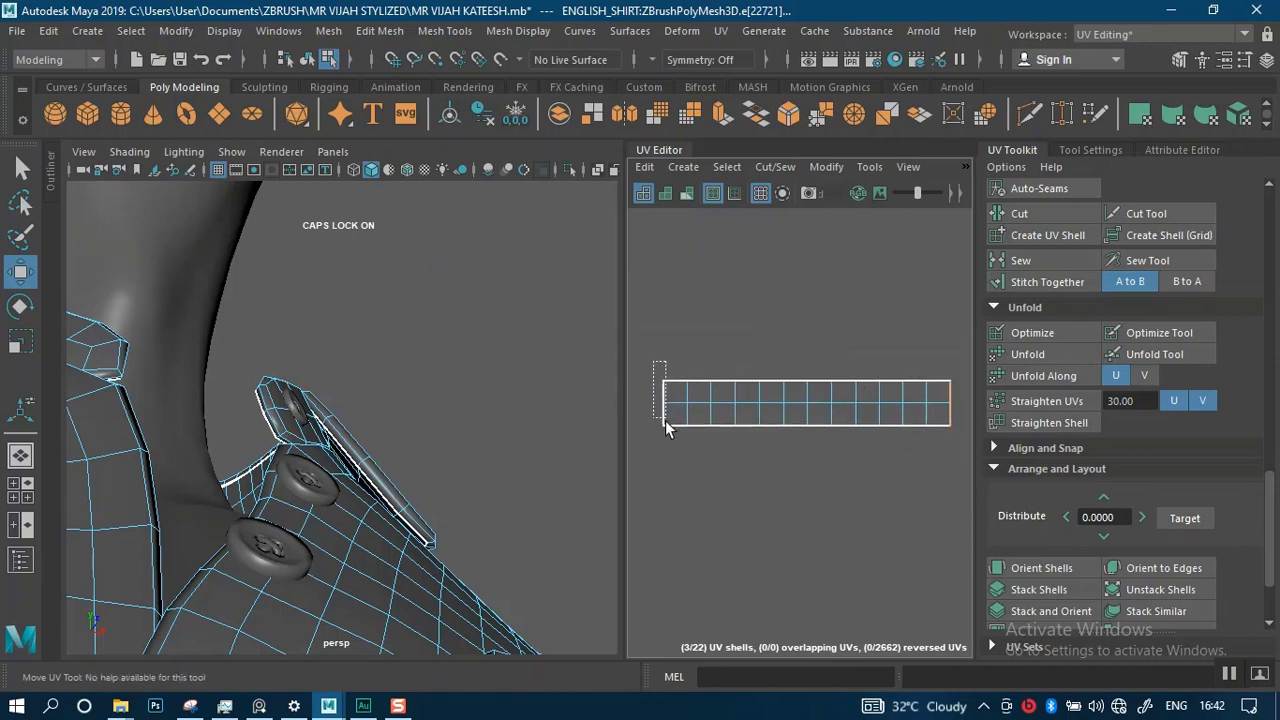
pyautogui.moveTo(665, 422); pyautogui.dragTo(665, 422)
pyautogui.press('w')
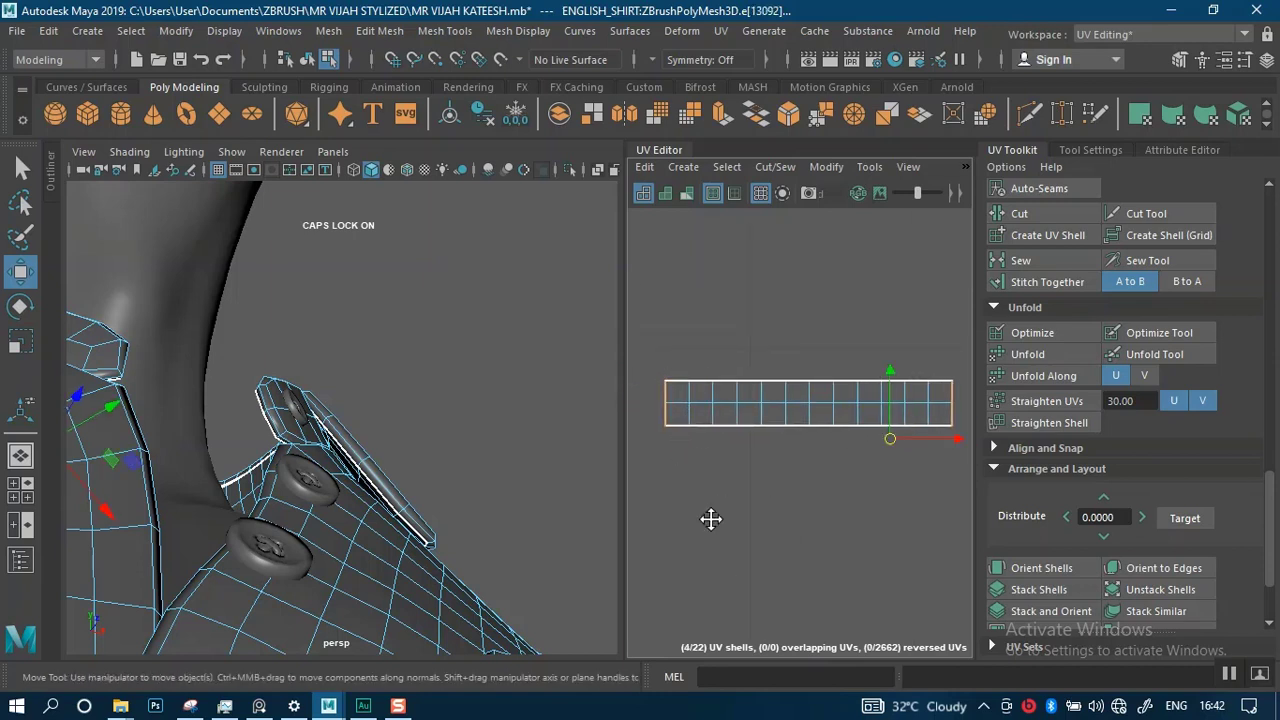
pyautogui.keyDown('alt'); pyautogui.moveTo(711, 519); pyautogui.dragTo(945, 514, button='middle'); pyautogui.keyUp('alt')
pyautogui.keyDown('alt'); pyautogui.moveTo(740, 415); pyautogui.dragTo(858, 395, button='middle'); pyautogui.keyUp('alt')
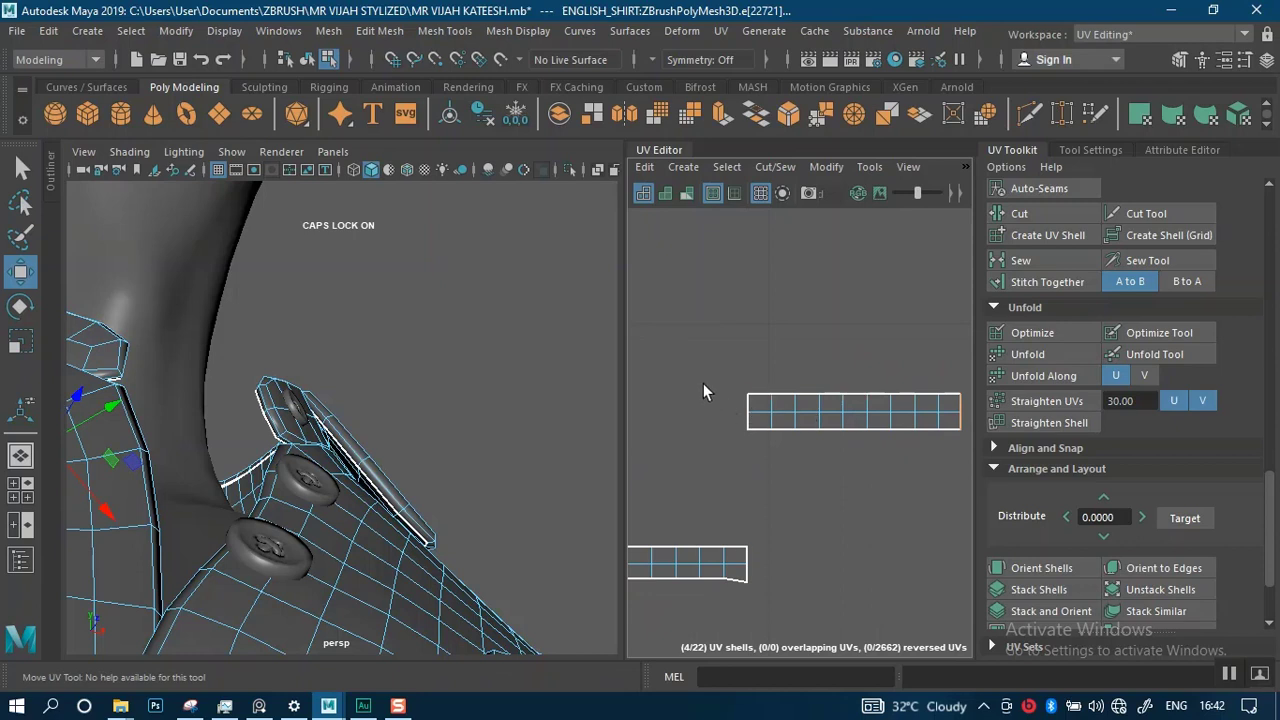
pyautogui.moveTo(762, 440); pyautogui.dragTo(762, 440)
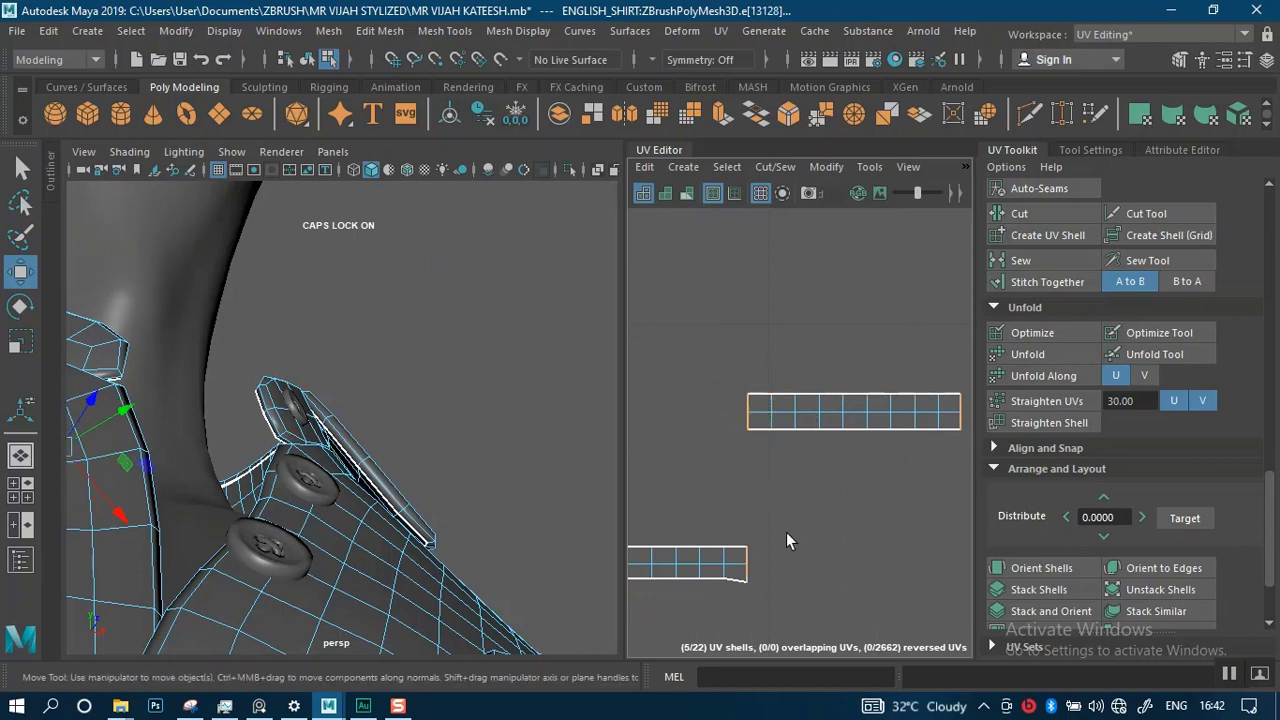
pyautogui.keyDown('alt'); pyautogui.moveTo(786, 535); pyautogui.dragTo(827, 443, button='middle'); pyautogui.keyUp('alt')
pyautogui.keyDown('alt'); pyautogui.moveTo(827, 443); pyautogui.dragTo(760, 427, button='right'); pyautogui.keyUp('alt')
pyautogui.moveTo(760, 427)
pyautogui.keyDown('alt'); pyautogui.mouseDown(button='middle')
pyautogui.moveTo(814, 423)
pyautogui.moveTo(743, 419)
pyautogui.mouseUp(button='middle'); pyautogui.keyUp('alt')
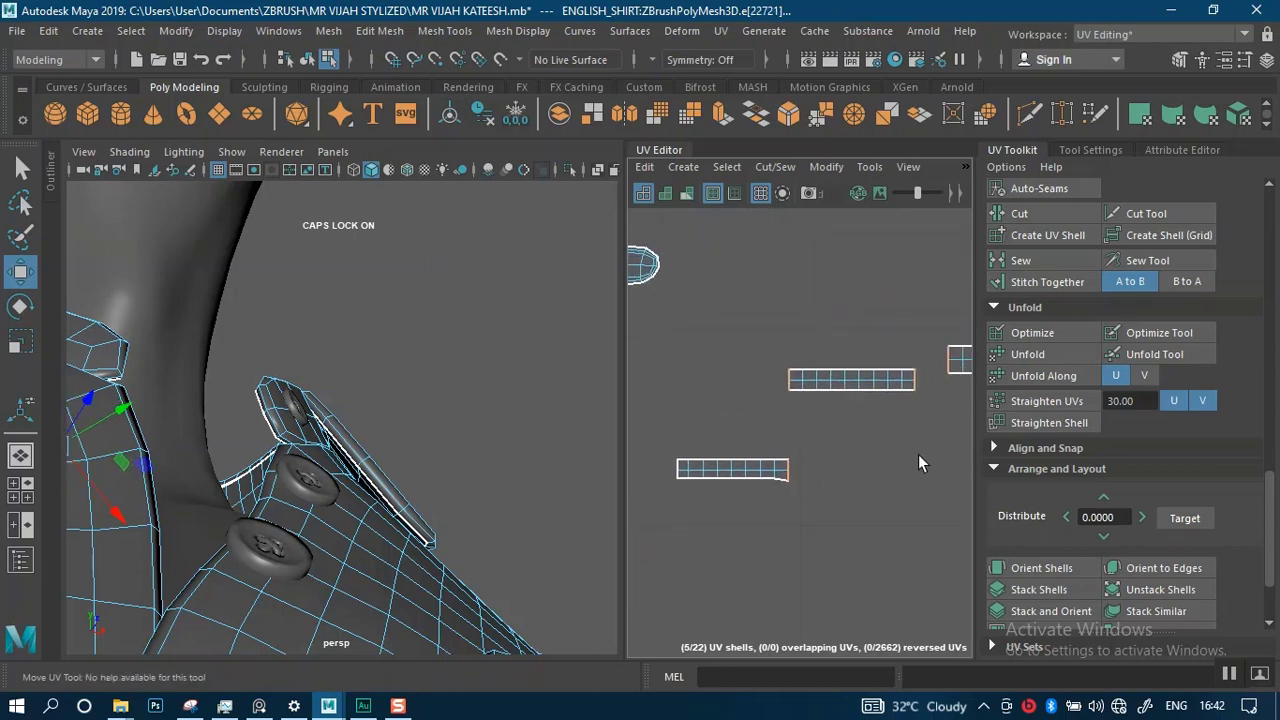
pyautogui.click(1045, 282)
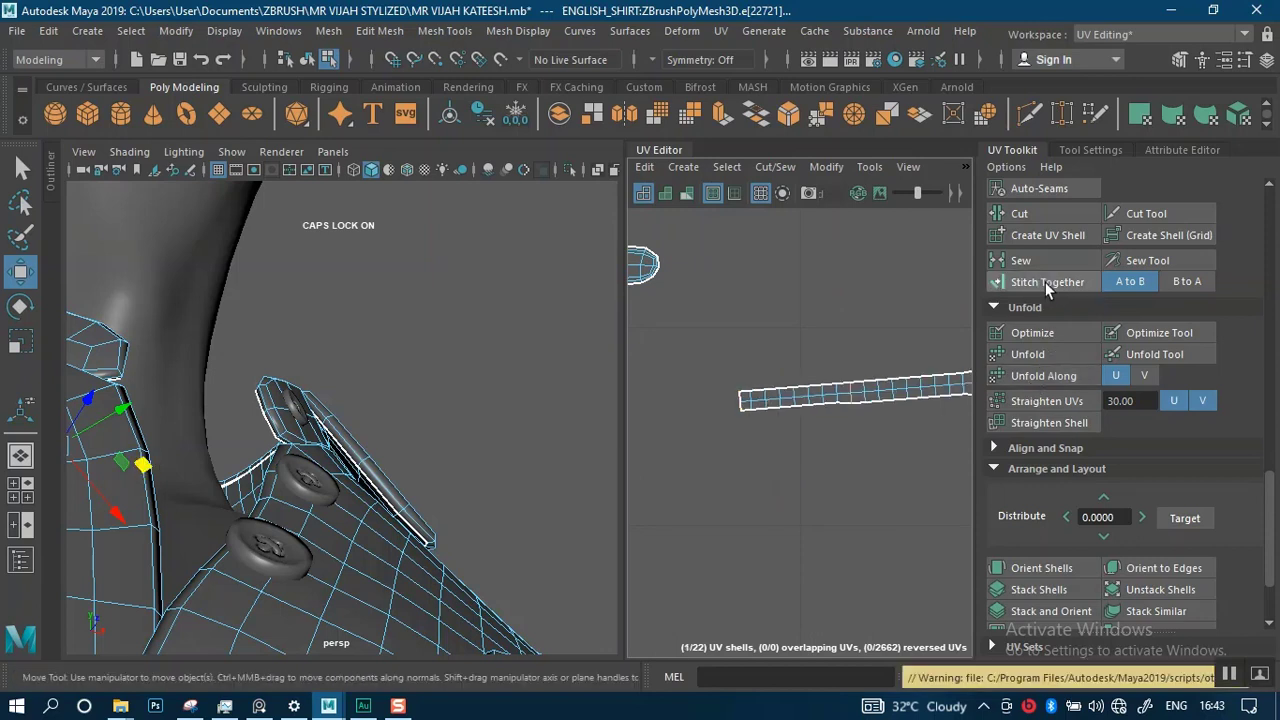
pyautogui.click(1045, 282)
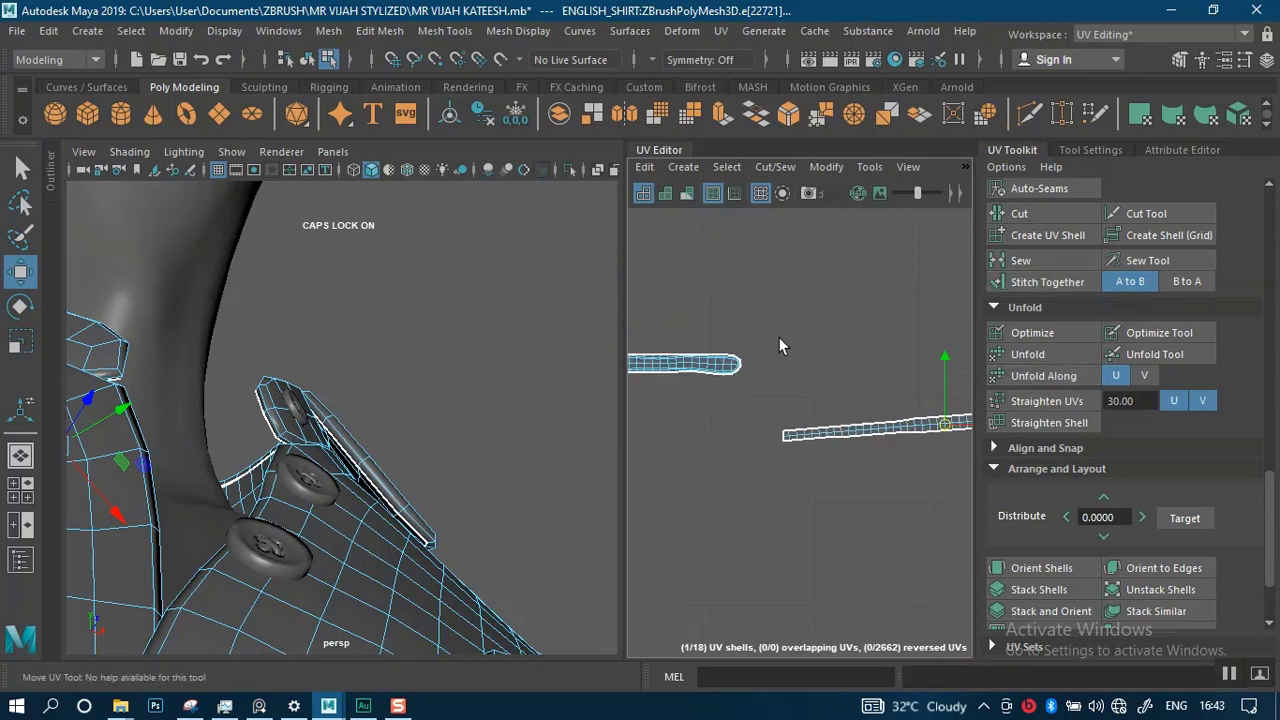
# - Rotate the whole stitched strip toward horizontal and level it with Orient Shells
pyautogui.scroll(-2, 693, 406)
pyautogui.moveTo(802, 424)
pyautogui.keyDown('alt'); pyautogui.mouseDown(button='middle')
pyautogui.moveTo(865, 438)
pyautogui.moveTo(819, 441)
pyautogui.mouseUp(button='middle'); pyautogui.keyUp('alt')
pyautogui.moveTo(867, 422); pyautogui.dragTo(815, 406, button='right')
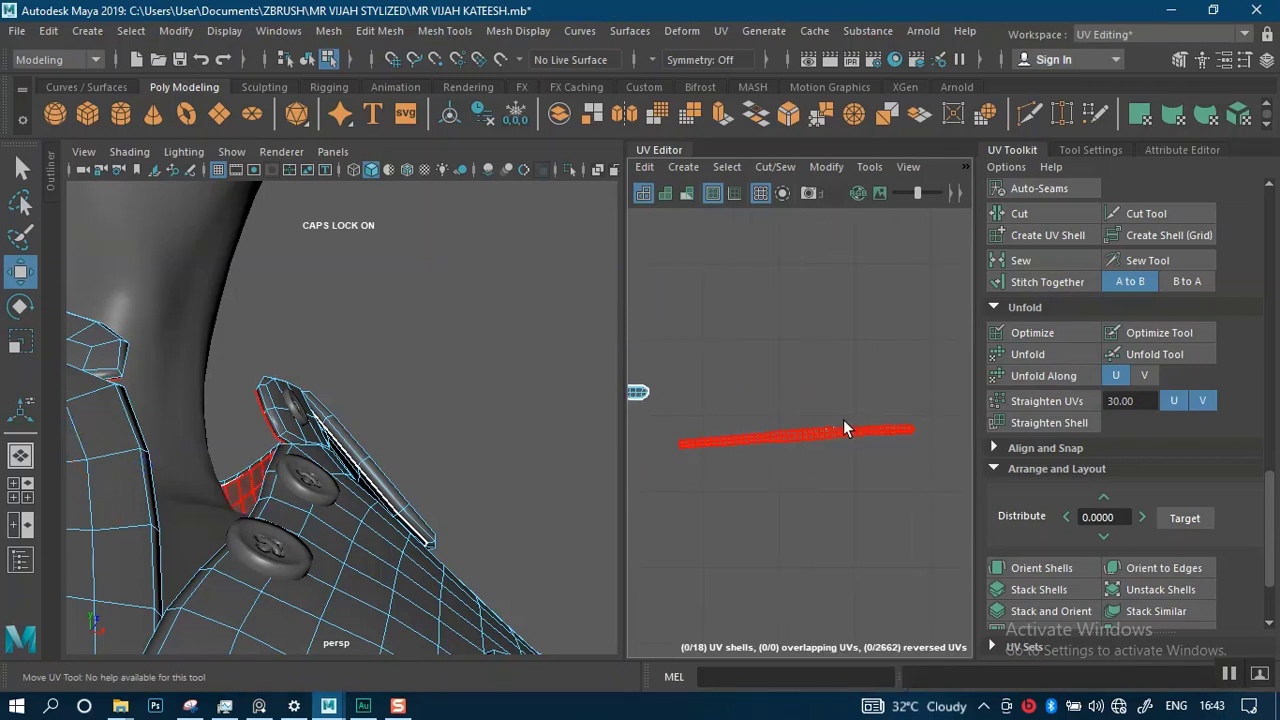
pyautogui.click(845, 428)
pyautogui.press('e')
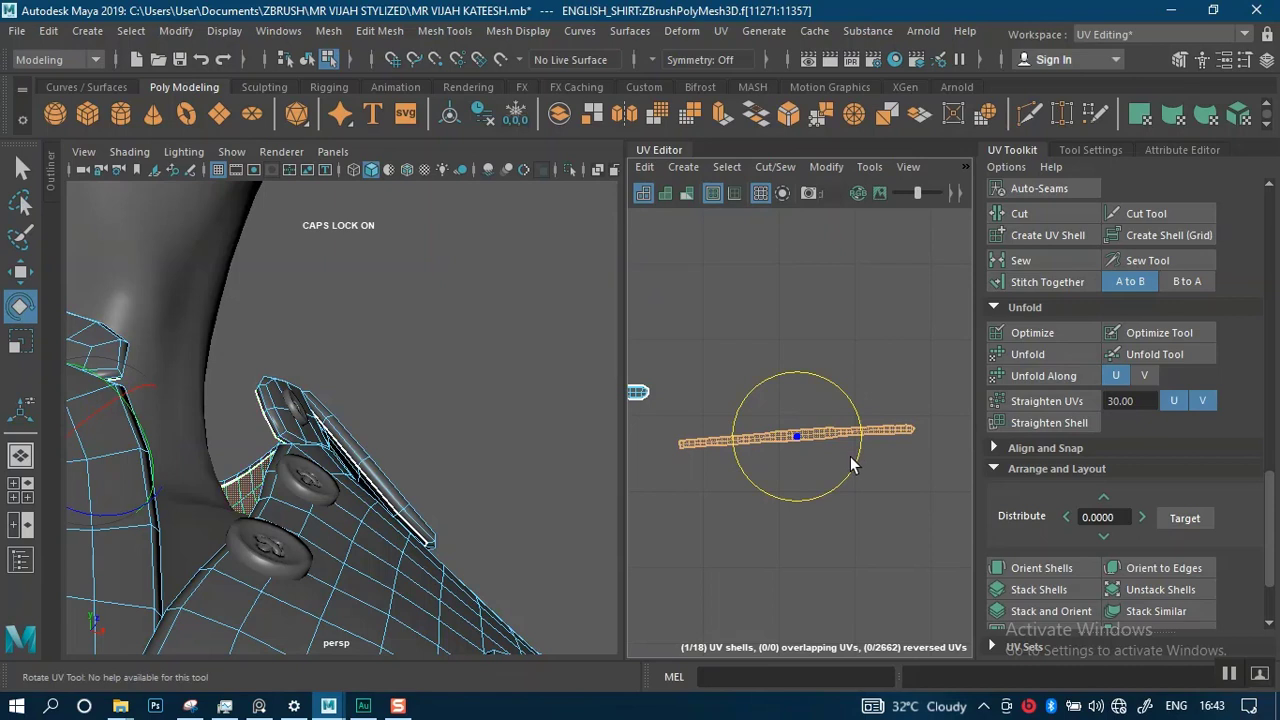
pyautogui.moveTo(850, 456); pyautogui.dragTo(865, 457)
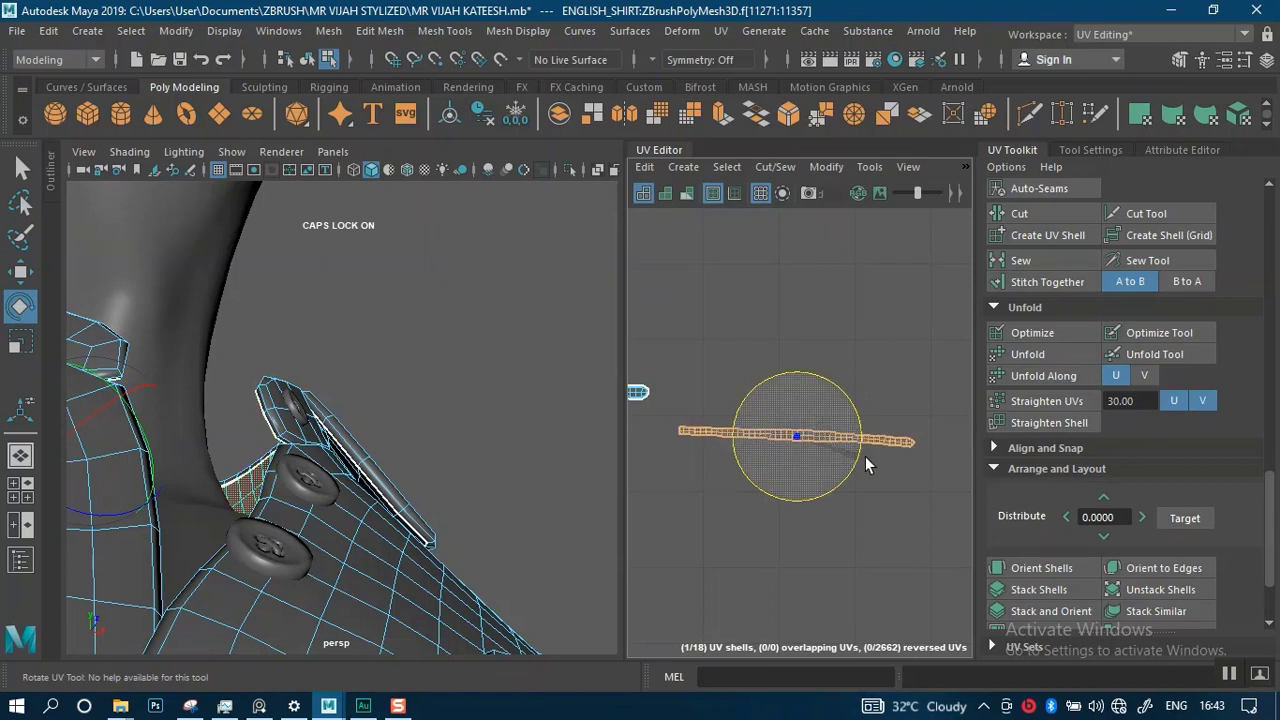
pyautogui.keyDown('alt'); pyautogui.moveTo(884, 387); pyautogui.dragTo(876, 546, button='right'); pyautogui.keyUp('alt')
pyautogui.keyDown('alt'); pyautogui.moveTo(832, 465); pyautogui.dragTo(862, 430, button='middle'); pyautogui.keyUp('alt')
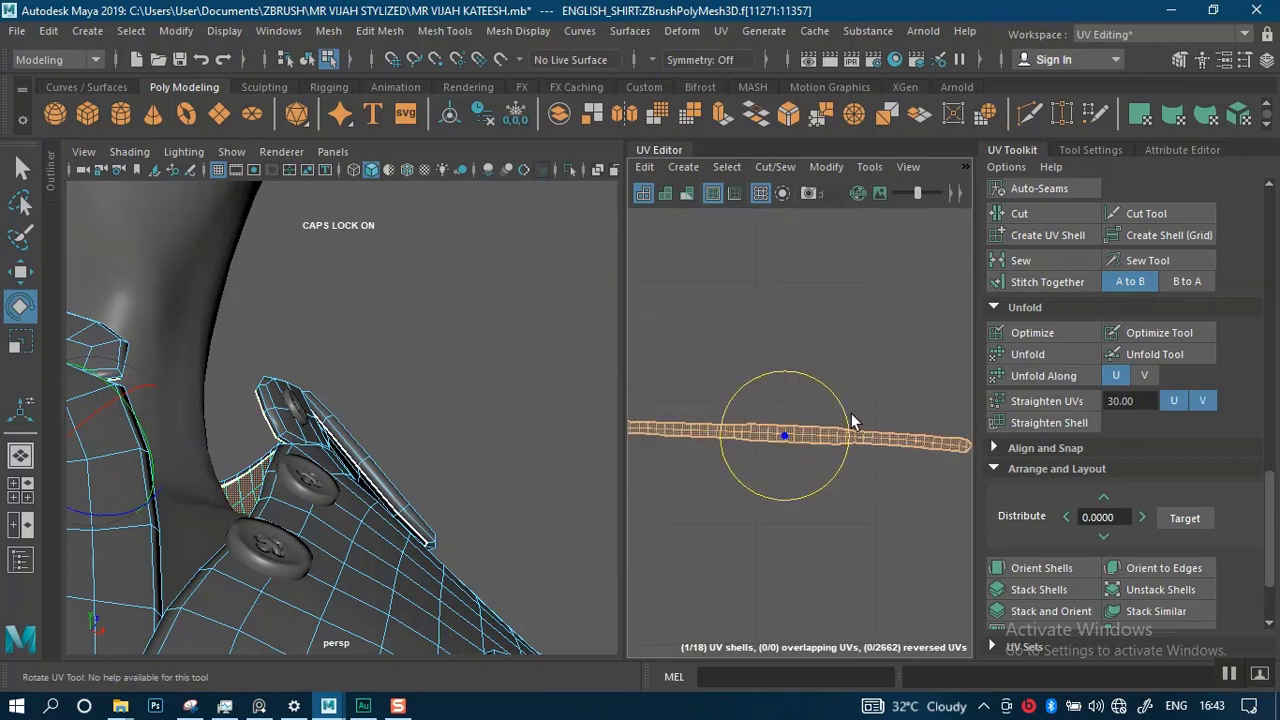
pyautogui.scroll(-3, 1039, 564)
pyautogui.click(1035, 456)
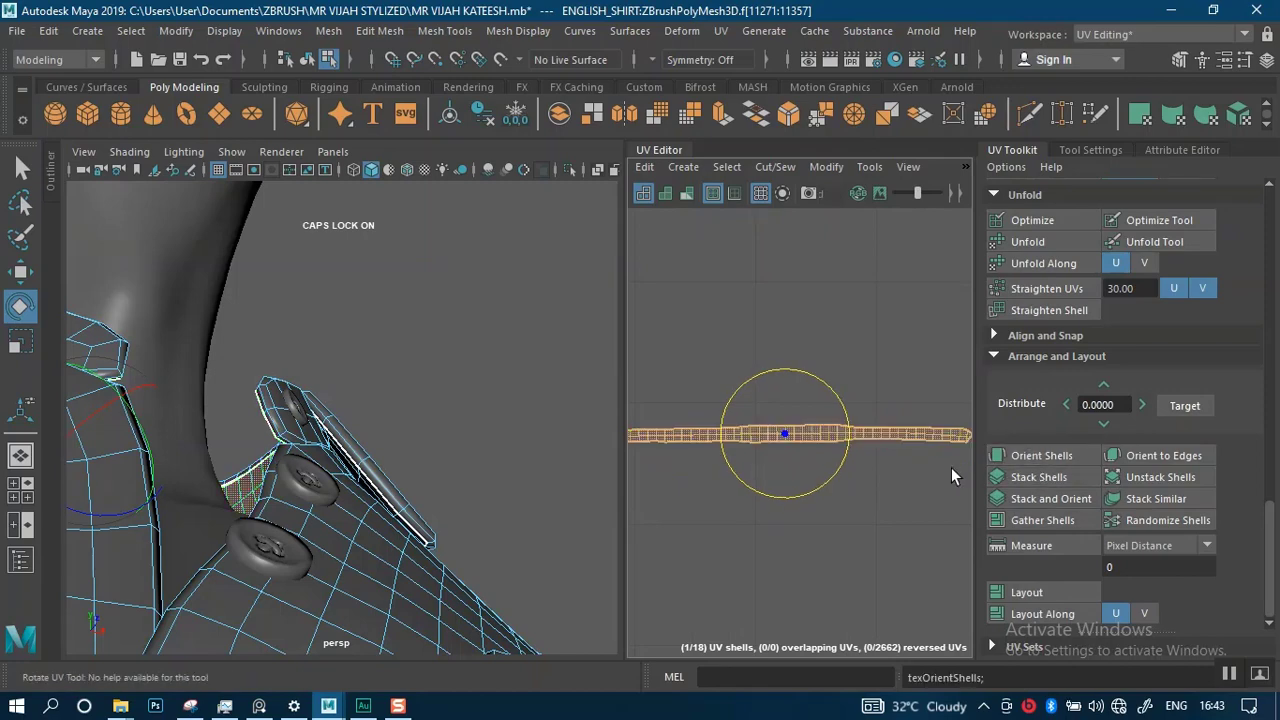
# - Select all the shirt's UV shells and lay them out within the 0 to 1 UV tile
pyautogui.keyDown('alt'); pyautogui.moveTo(884, 510); pyautogui.dragTo(699, 326, button='right'); pyautogui.keyUp('alt')
pyautogui.keyDown('alt'); pyautogui.moveTo(708, 383); pyautogui.dragTo(777, 367, button='middle'); pyautogui.keyUp('alt')
pyautogui.keyDown('alt'); pyautogui.moveTo(777, 384); pyautogui.dragTo(776, 394, button='right'); pyautogui.keyUp('alt')
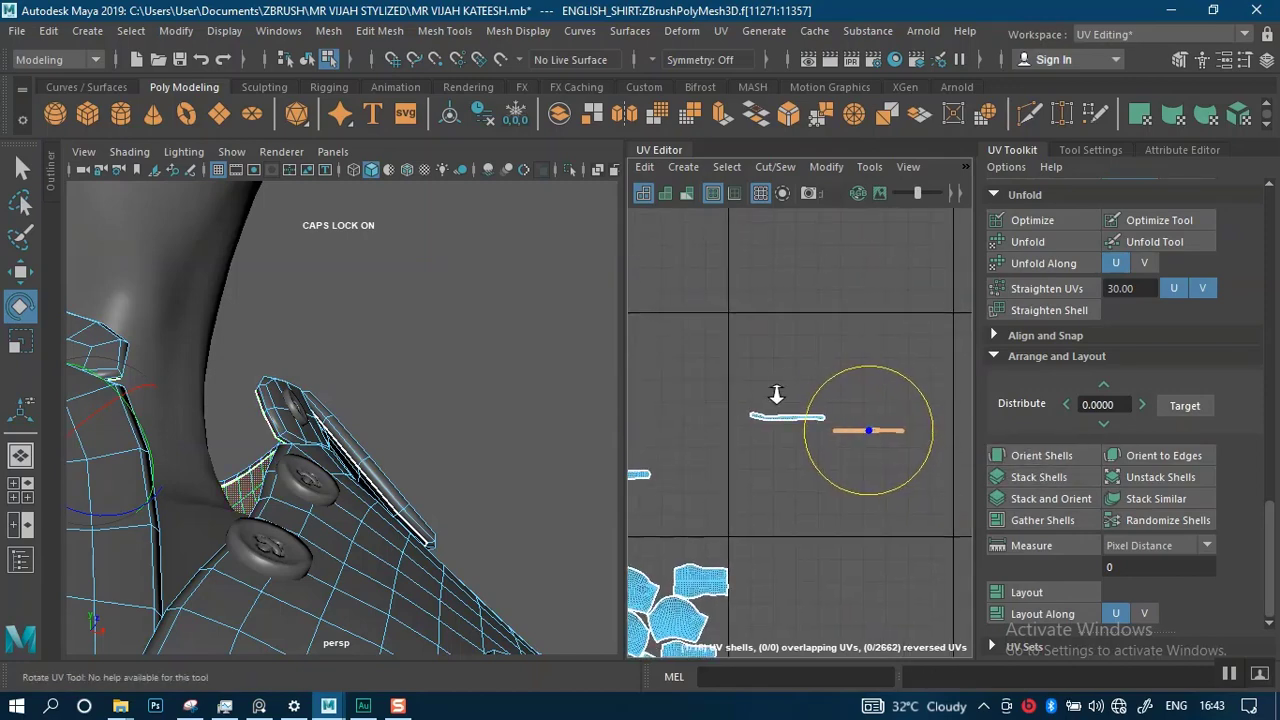
pyautogui.scroll(-3, 776, 394)
pyautogui.moveTo(649, 320); pyautogui.dragTo(887, 634)
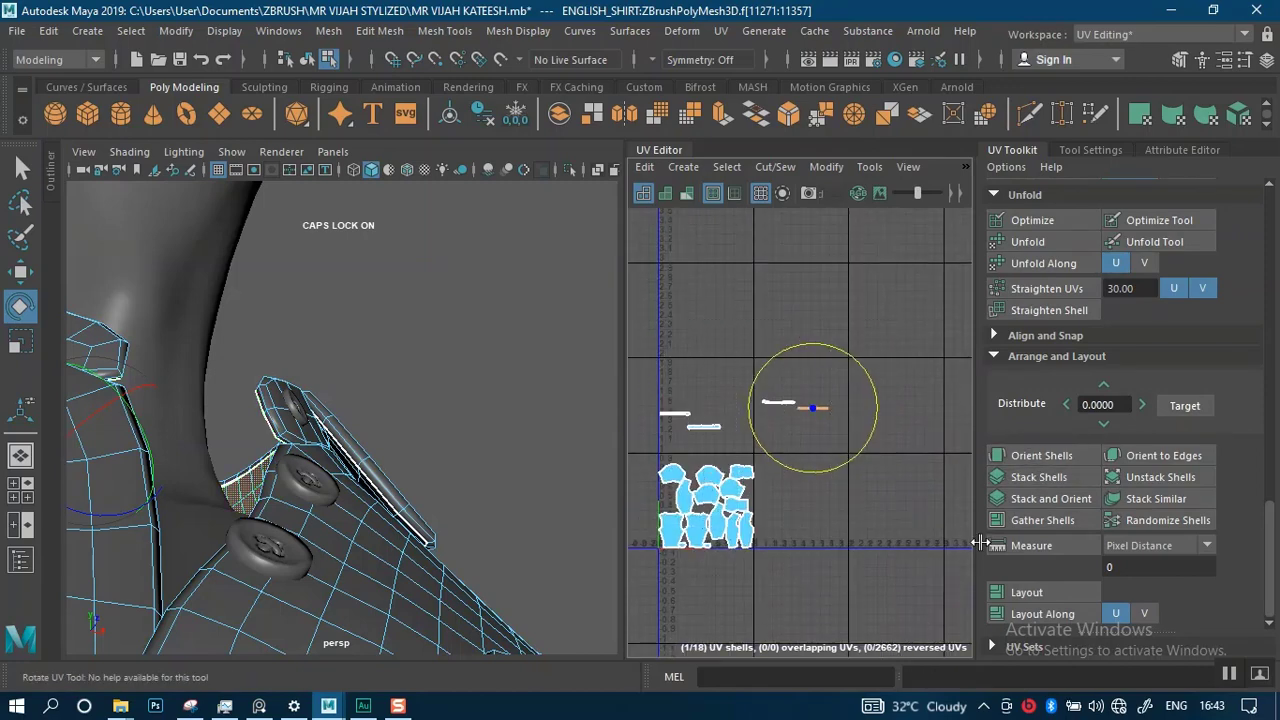
pyautogui.click(1022, 593)
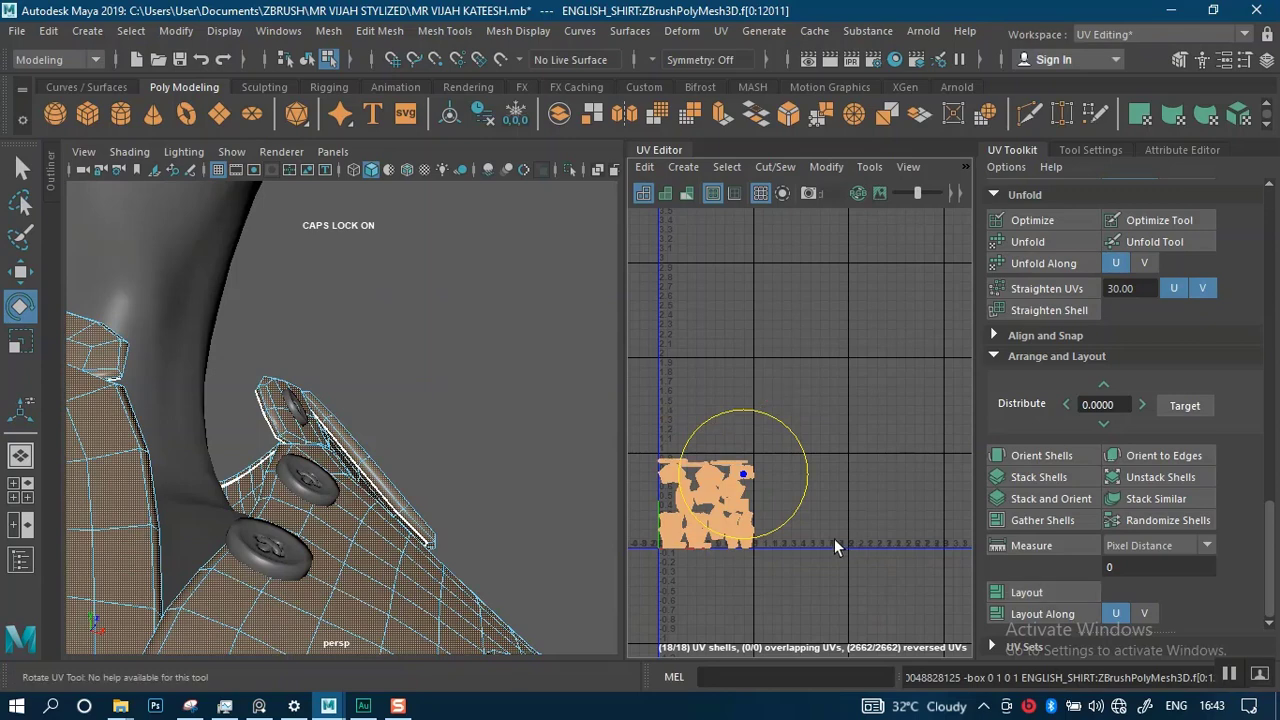
# - Turn on the Checker Map texture for the laid-out shirt UVs
pyautogui.keyDown('alt'); pyautogui.moveTo(835, 528); pyautogui.dragTo(931, 480, button='middle'); pyautogui.keyUp('alt')
pyautogui.keyDown('alt'); pyautogui.moveTo(900, 470); pyautogui.dragTo(846, 580, button='right'); pyautogui.keyUp('alt')
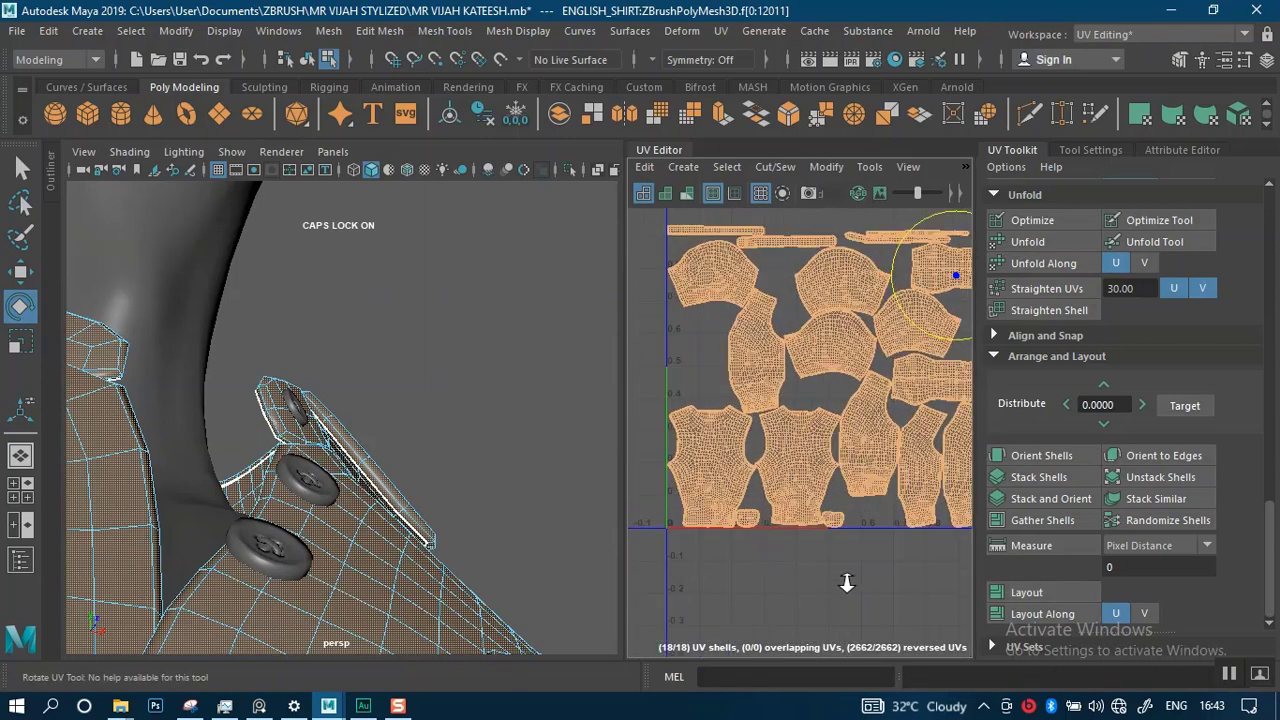
pyautogui.click(965, 167)
pyautogui.moveTo(1038, 210)
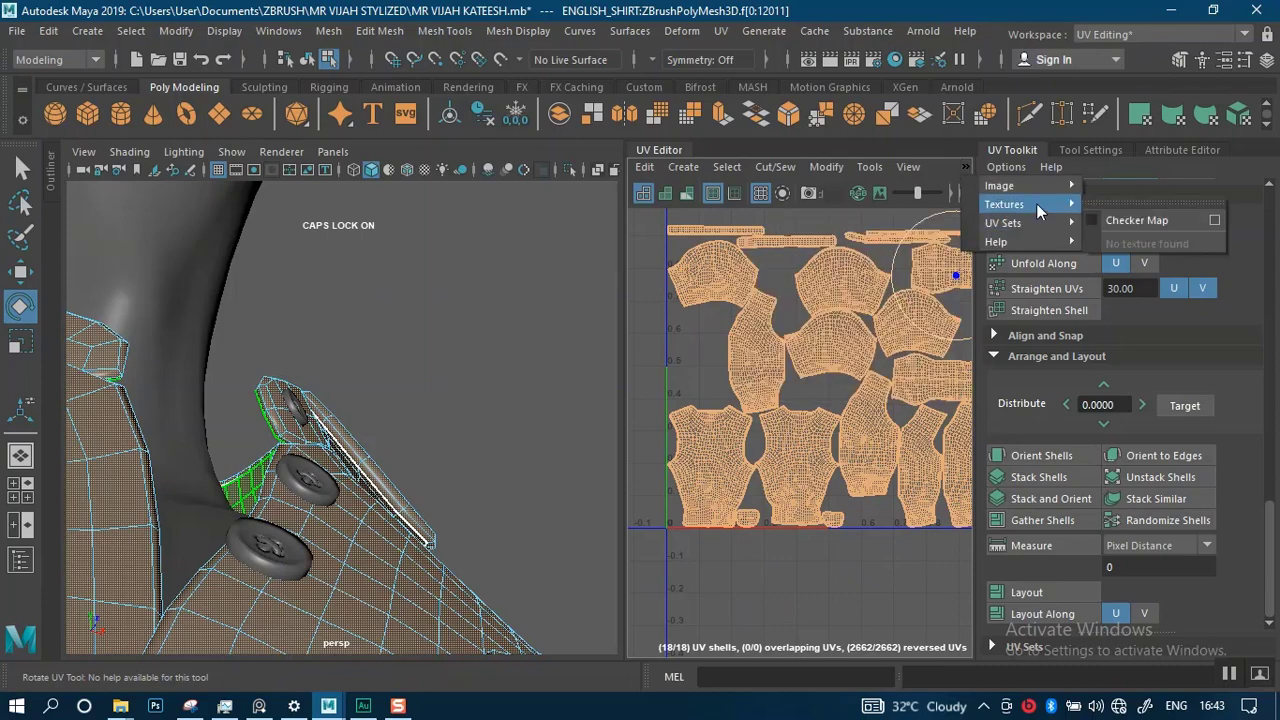
pyautogui.click(1090, 222)
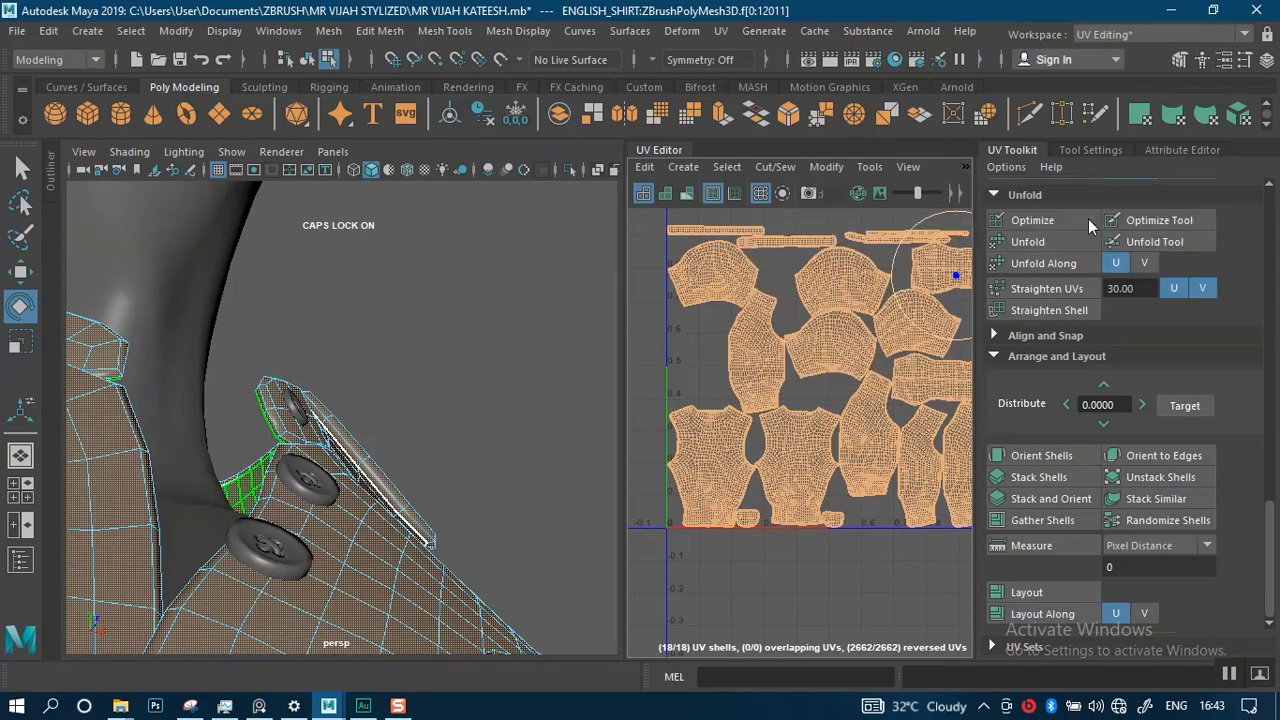
# - Examine the checker pattern on the shirt's collar, front and sleeves for size and distortion
pyautogui.keyDown('alt'); pyautogui.moveTo(450, 592); pyautogui.dragTo(367, 373, button='right'); pyautogui.keyUp('alt')
pyautogui.keyDown('alt'); pyautogui.moveTo(367, 373); pyautogui.dragTo(374, 472); pyautogui.keyUp('alt')
pyautogui.keyDown('alt'); pyautogui.moveTo(374, 472); pyautogui.dragTo(363, 577, button='right'); pyautogui.keyUp('alt')
pyautogui.keyDown('alt'); pyautogui.moveTo(375, 537); pyautogui.dragTo(488, 537); pyautogui.keyUp('alt')
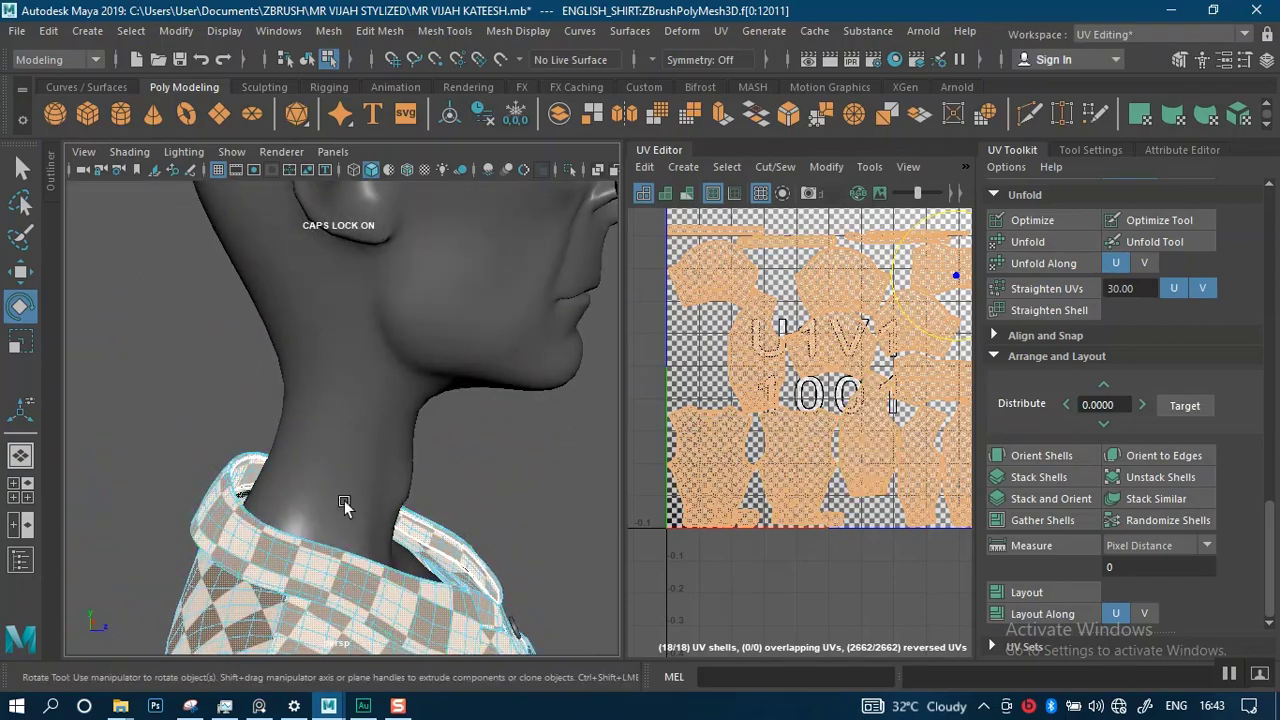
pyautogui.keyDown('alt'); pyautogui.moveTo(346, 508); pyautogui.dragTo(537, 491); pyautogui.keyUp('alt')
pyautogui.keyDown('alt'); pyautogui.moveTo(537, 491); pyautogui.dragTo(508, 280, button='middle'); pyautogui.keyUp('alt')
pyautogui.keyDown('alt'); pyautogui.moveTo(490, 500); pyautogui.dragTo(431, 417, button='right'); pyautogui.keyUp('alt')
pyautogui.keyDown('alt'); pyautogui.moveTo(430, 418); pyautogui.dragTo(258, 424); pyautogui.keyUp('alt')
pyautogui.keyDown('alt'); pyautogui.moveTo(405, 390); pyautogui.dragTo(322, 402); pyautogui.keyUp('alt')
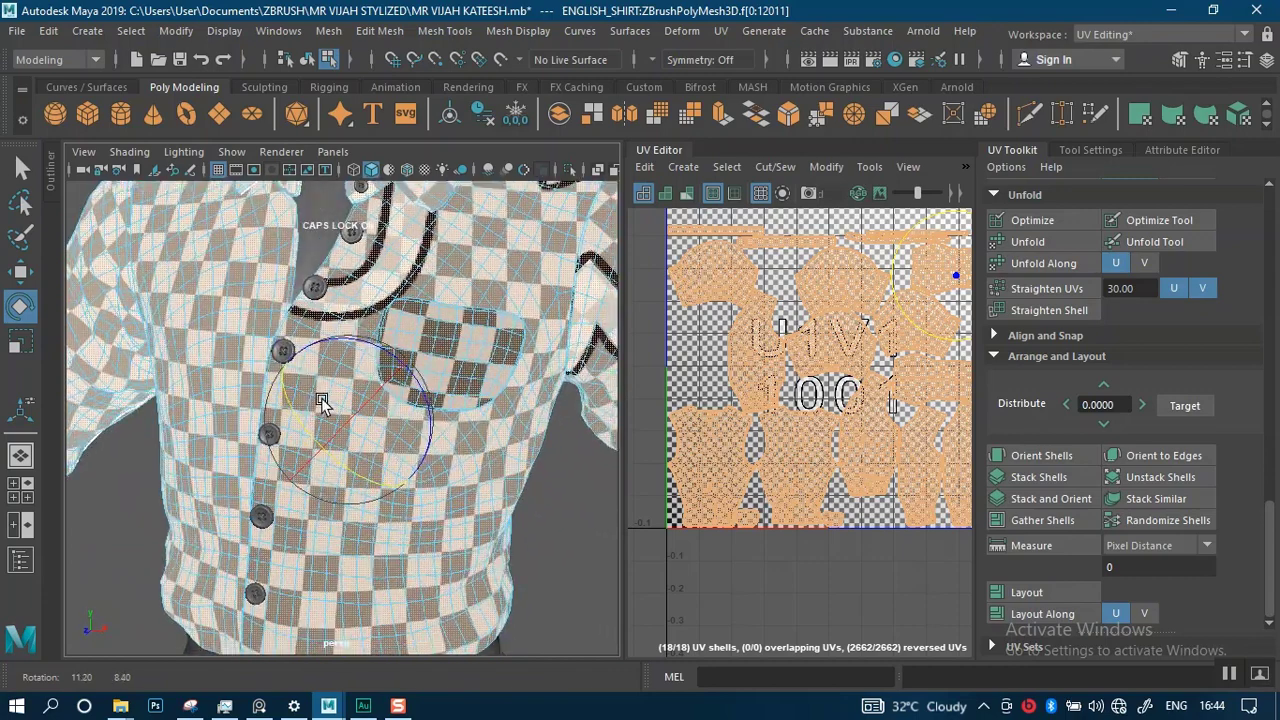
pyautogui.scroll(-4, 464, 336)
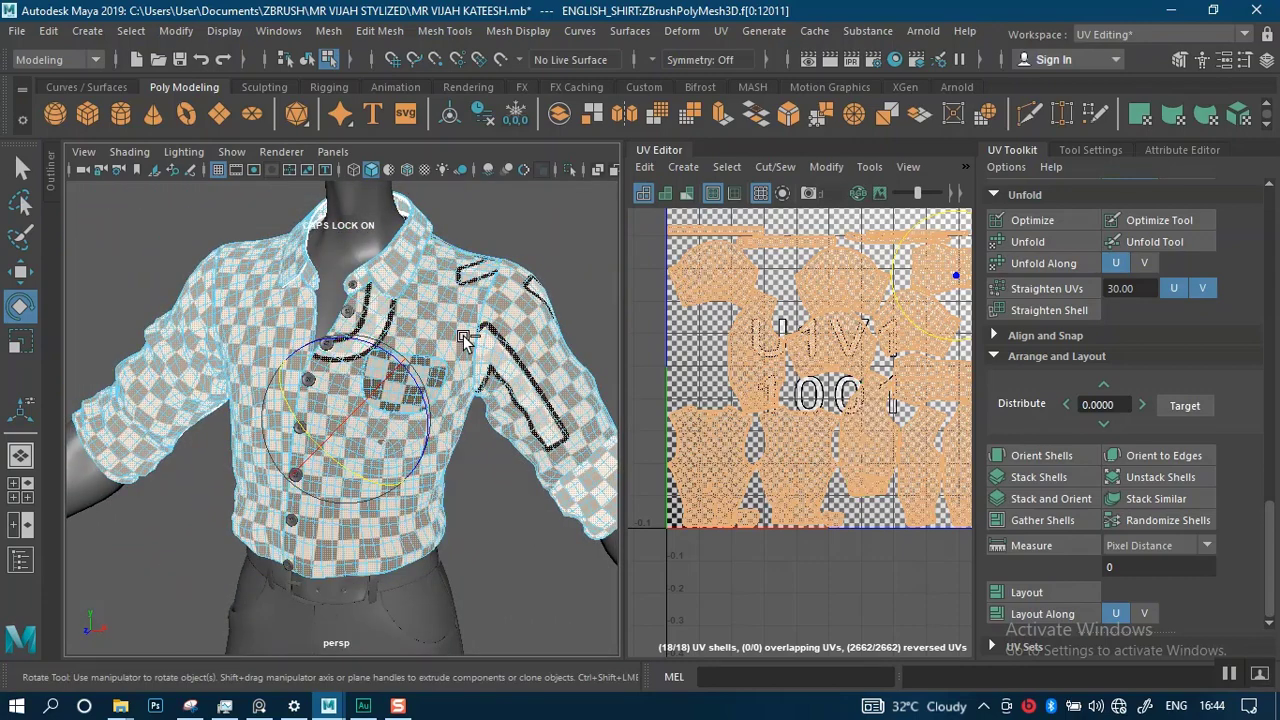
# - Save the scene and turn off the Checker Map texture on the shirt
pyautogui.hotkey('ctrl', 's')
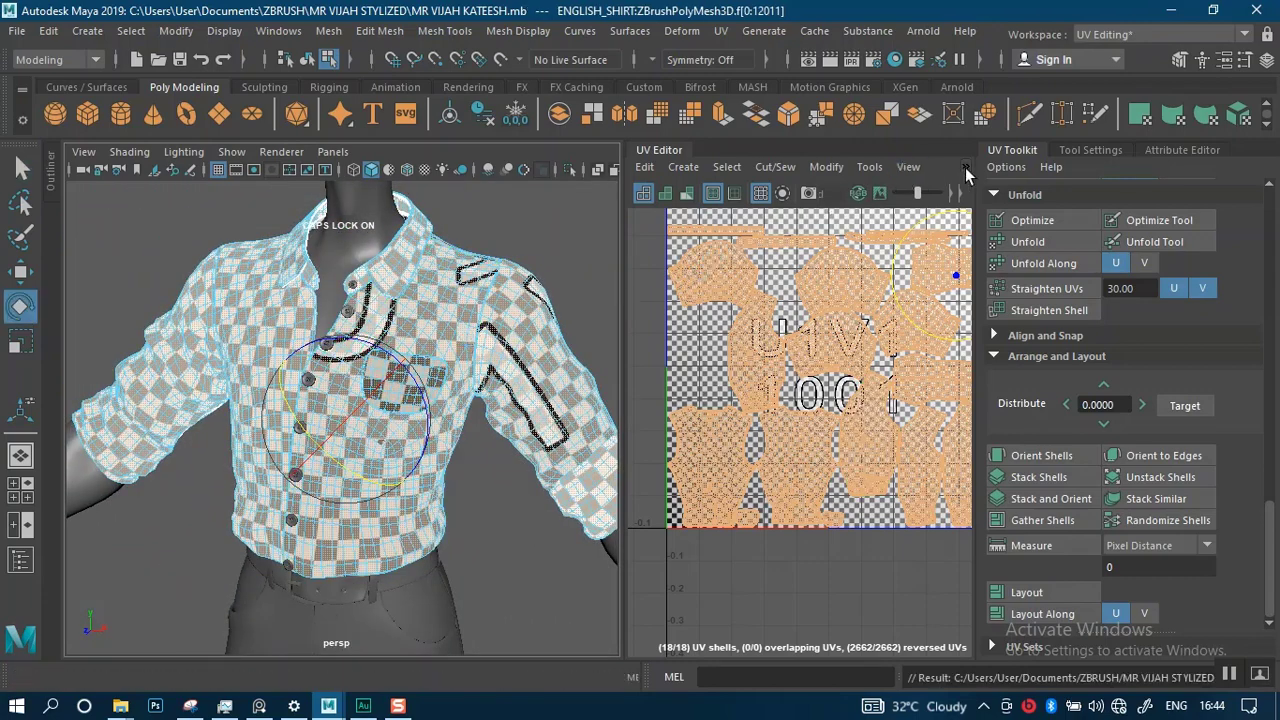
pyautogui.click(965, 167)
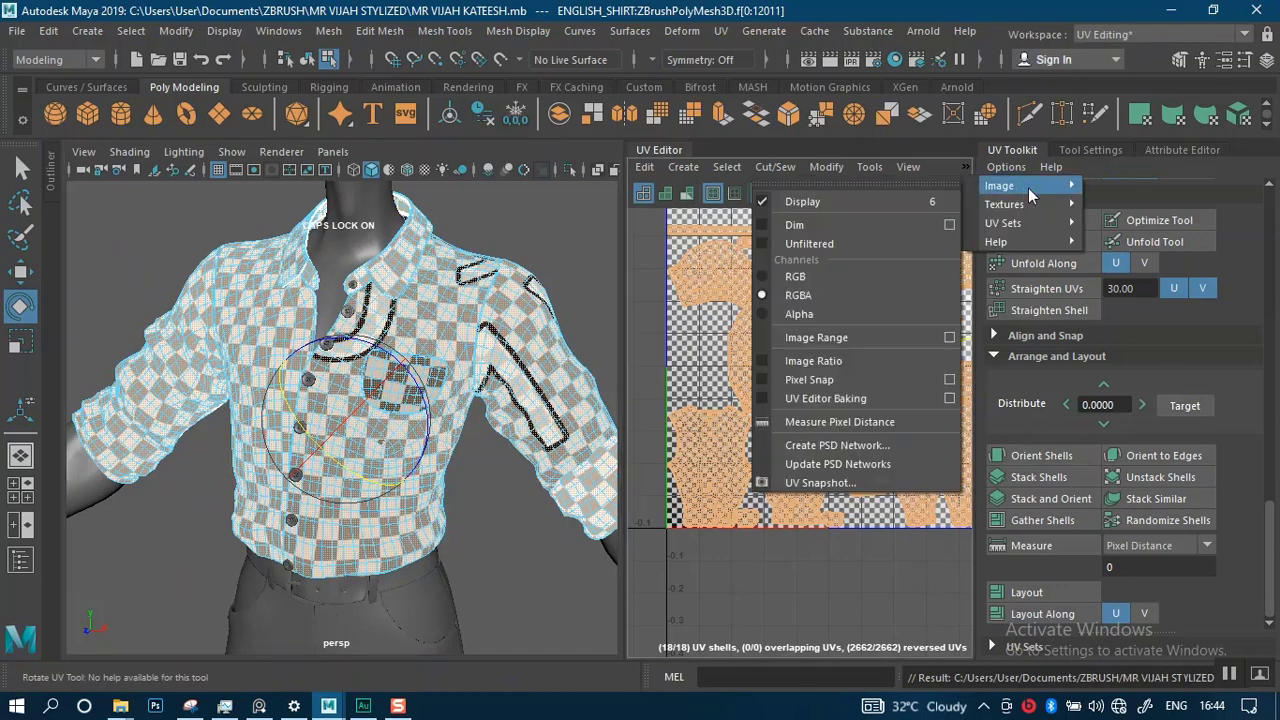
pyautogui.moveTo(1060, 204)
pyautogui.click(1092, 222)
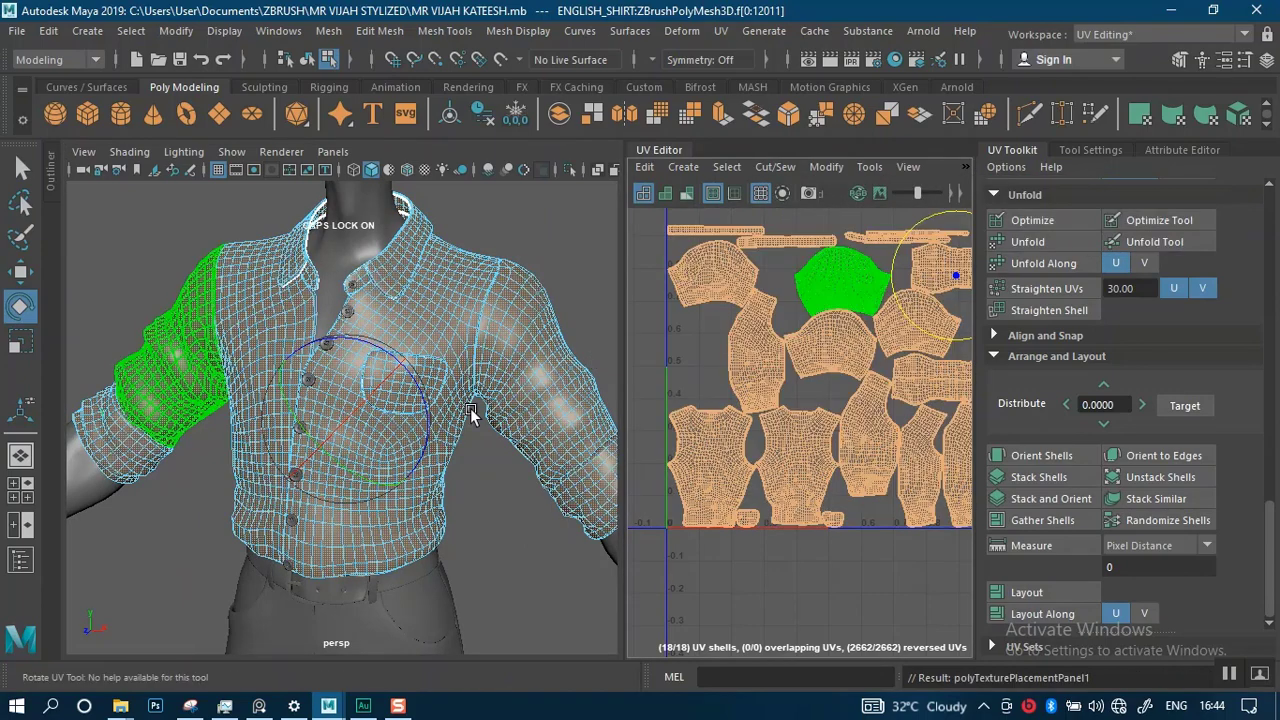
# - Bring the trousers below the shirt into the UV editing selection
pyautogui.scroll(-3, 379, 328)
pyautogui.keyDown('alt'); pyautogui.moveTo(379, 328); pyautogui.dragTo(589, 323); pyautogui.keyUp('alt')
pyautogui.keyDown('alt'); pyautogui.moveTo(513, 406); pyautogui.dragTo(505, 275, button='middle'); pyautogui.keyUp('alt')
pyautogui.scroll(2, 496, 400)
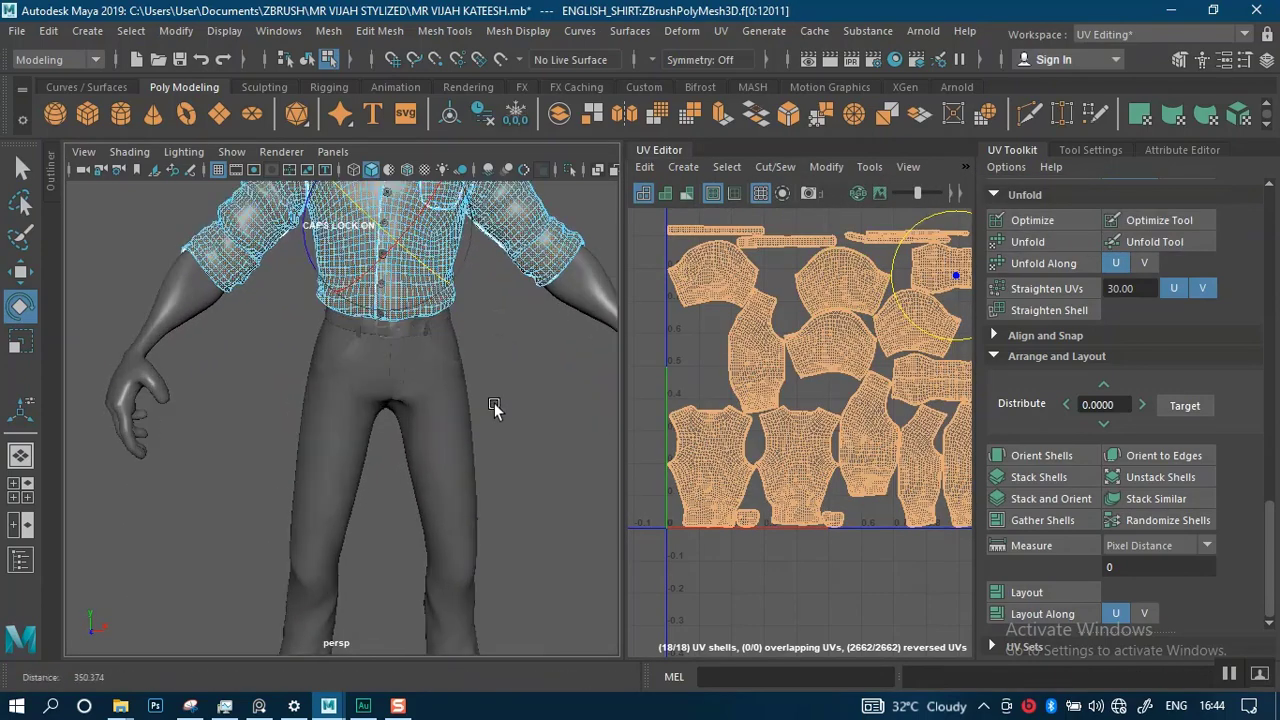
pyautogui.keyDown('alt'); pyautogui.moveTo(462, 492); pyautogui.dragTo(439, 505, button='middle'); pyautogui.keyUp('alt')
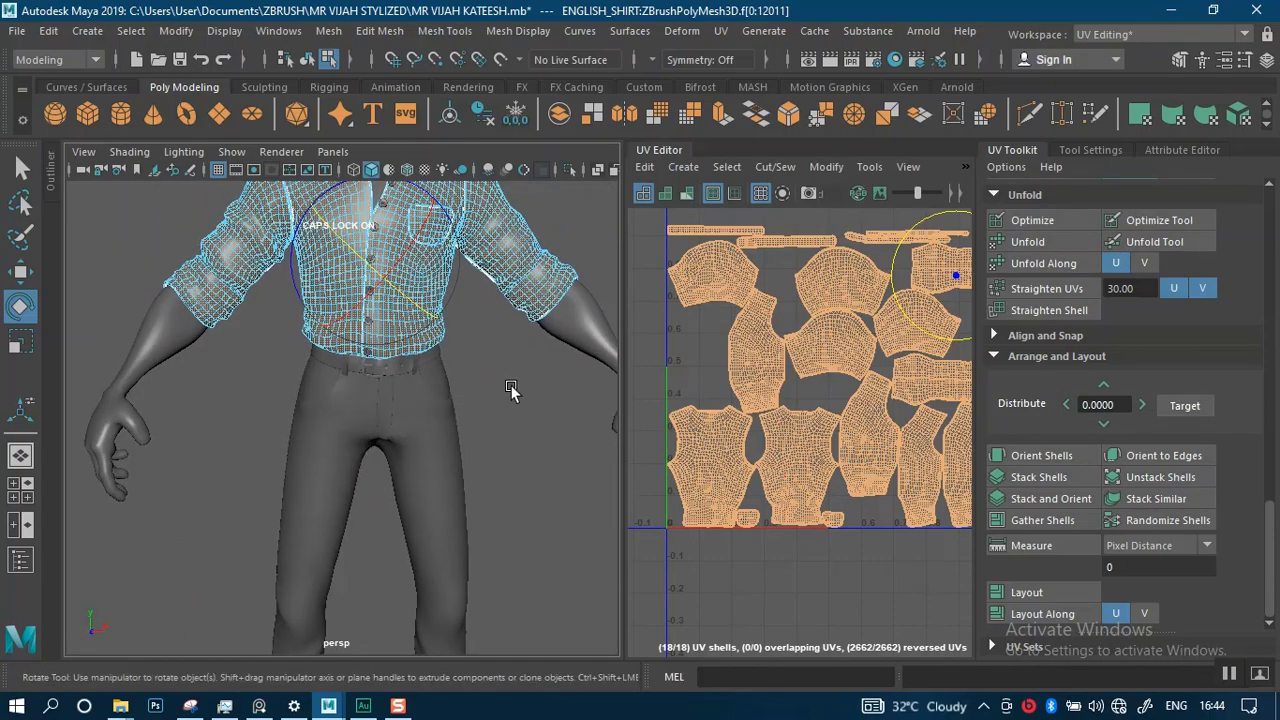
pyautogui.keyDown('alt'); pyautogui.moveTo(493, 453); pyautogui.dragTo(405, 447); pyautogui.keyUp('alt')
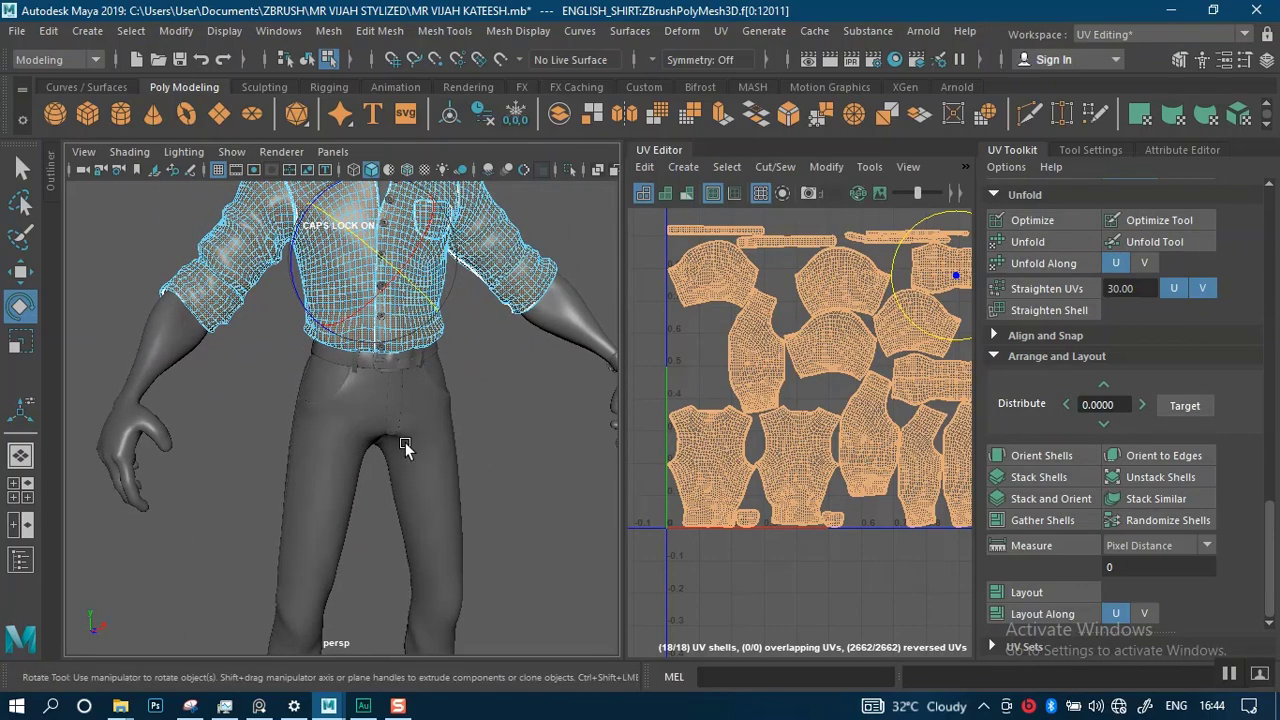
pyautogui.click(416, 453)
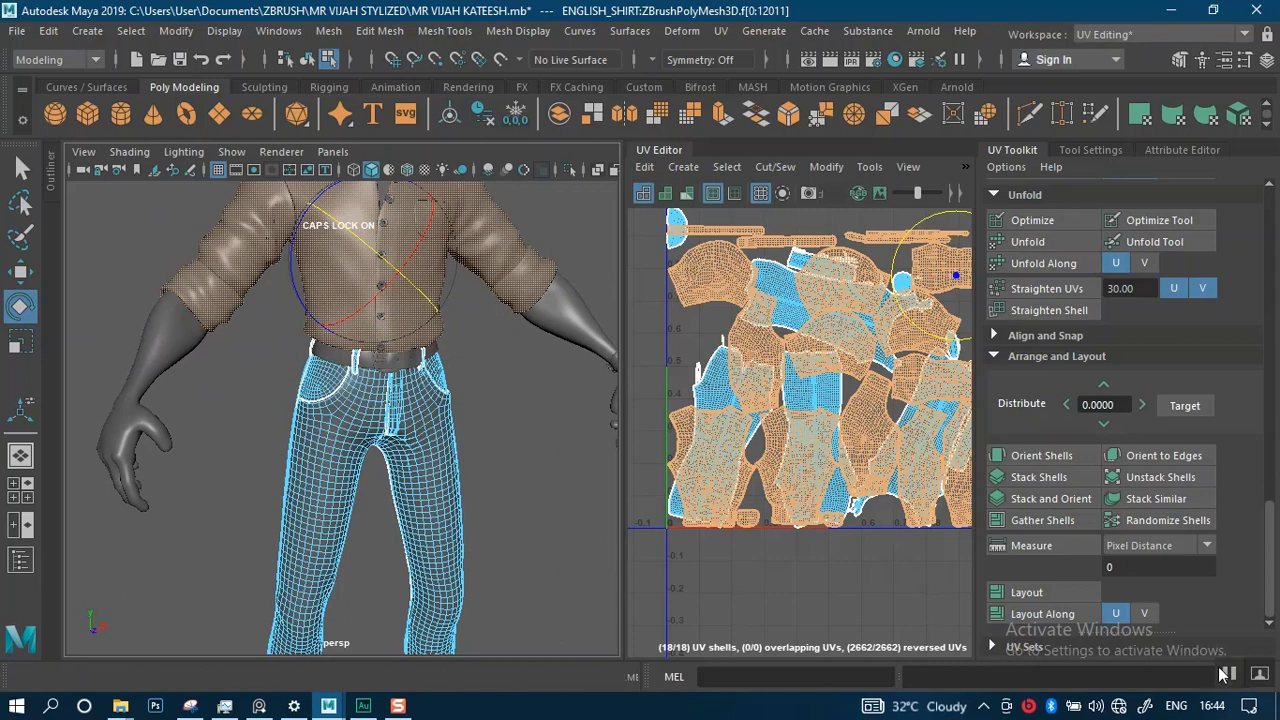
pyautogui.moveTo(500, 437); pyautogui.dragTo(574, 172, button='right')
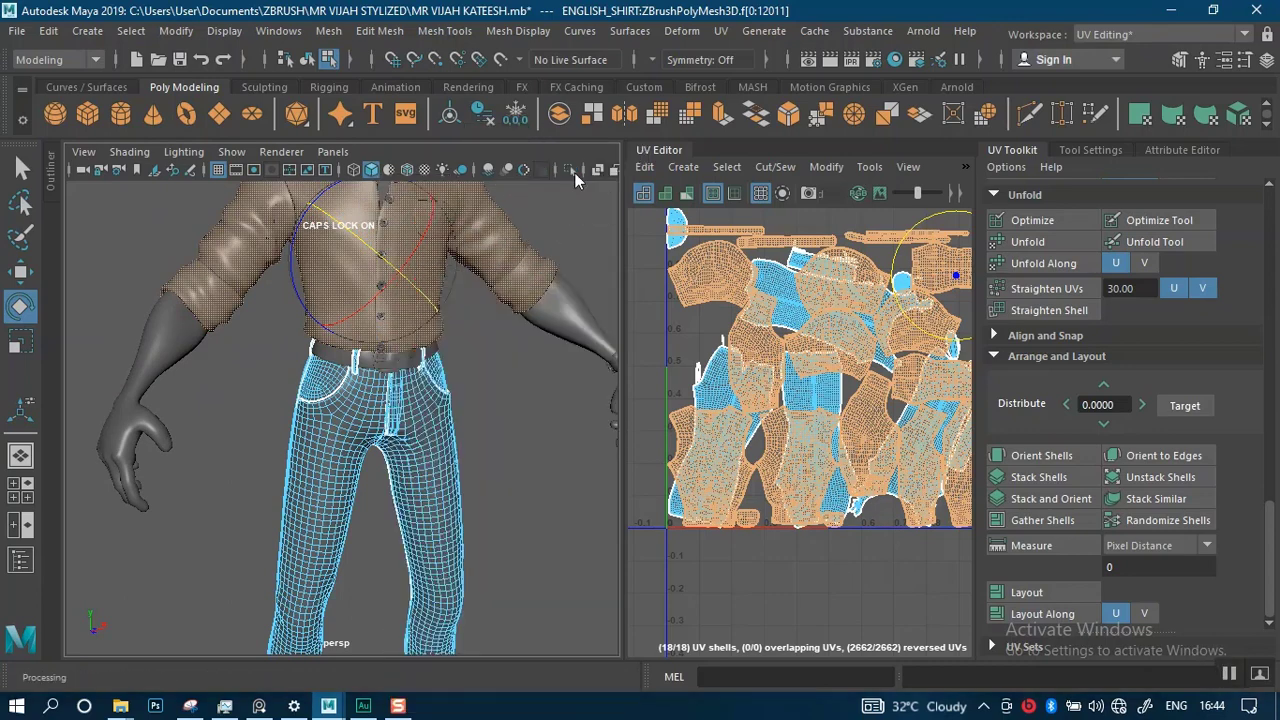